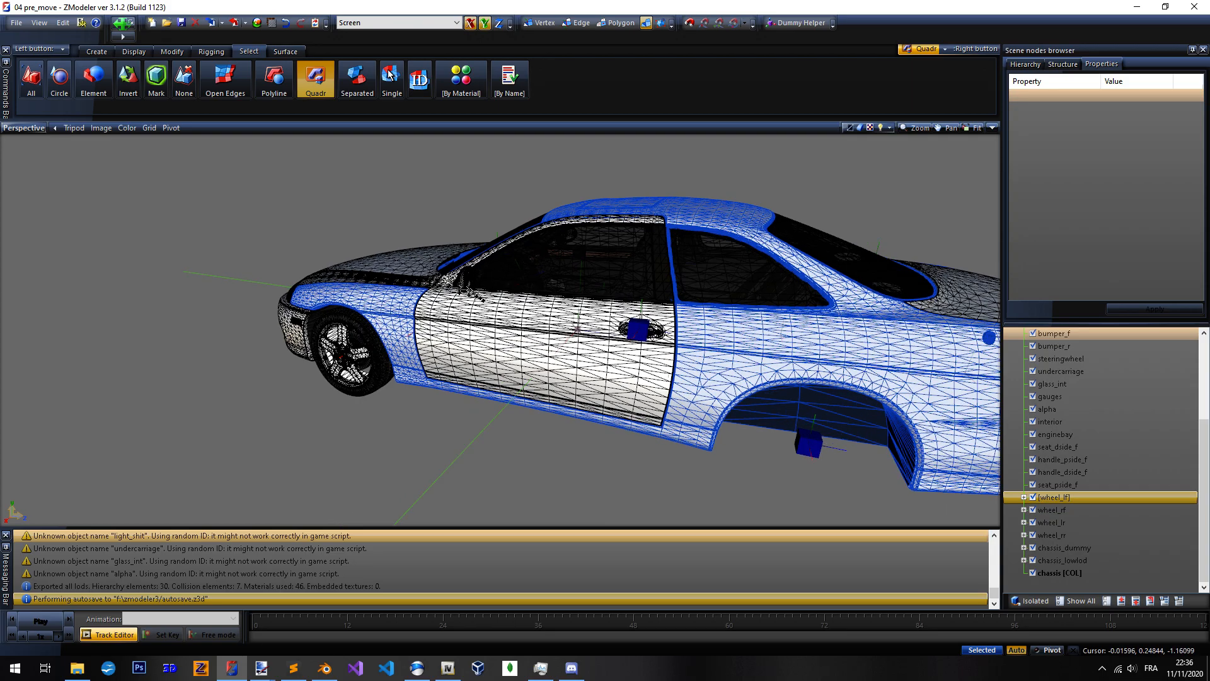
Examine the car's wireframe from the outside and inside the cabin around the steering wheel and dashboard
{"action": "scroll", "coordinate": [472, 309], "scroll_direction": "down", "scroll_amount": 3}
{"action": "scroll", "coordinate": [490, 287], "scroll_direction": "up", "scroll_amount": 4}
{"action": "scroll", "coordinate": [491, 288], "scroll_direction": "up", "scroll_amount": 4}
{"action": "middle_click_drag", "start_coordinate": [491, 288], "coordinate": [444, 313]}
{"action": "scroll", "coordinate": [445, 313], "scroll_direction": "down", "scroll_amount": 2}
{"action": "scroll", "coordinate": [444, 314], "scroll_direction": "up", "scroll_amount": 4}
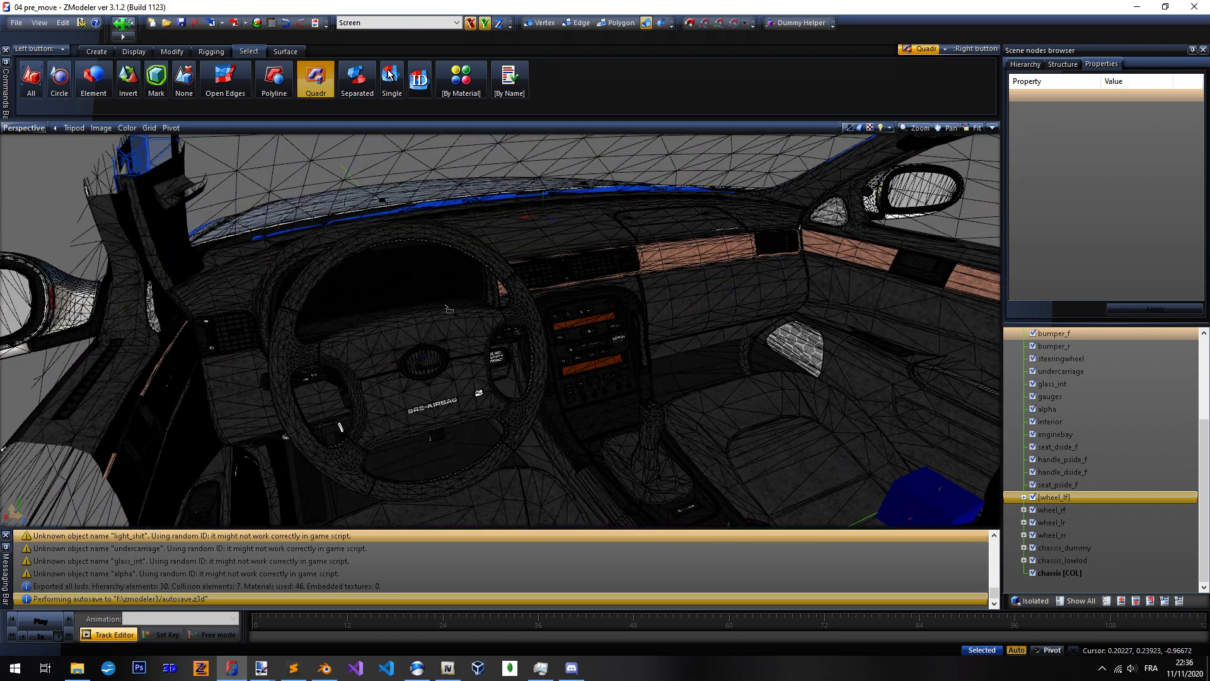
{"action": "key", "text": "alt"}
{"action": "middle_click_drag", "start_coordinate": [542, 299], "coordinate": [630, 302], "text": "alt"}
{"action": "scroll", "coordinate": [630, 303], "scroll_direction": "down", "scroll_amount": 8}
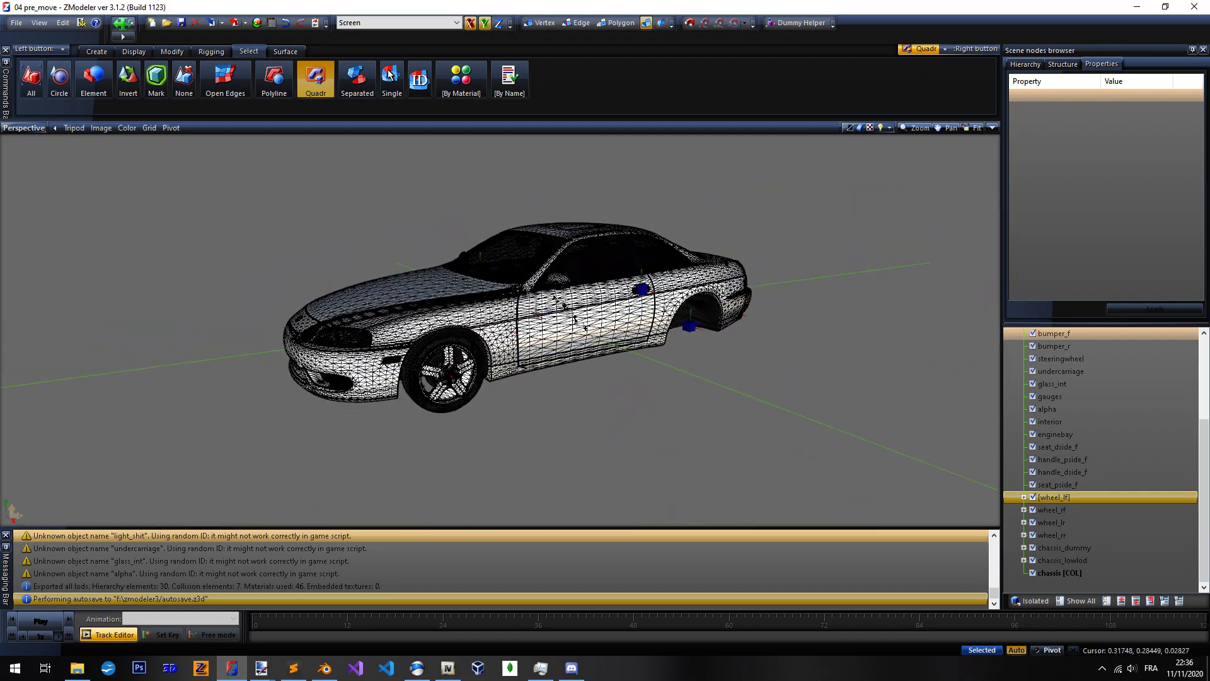
Change the Bottom viewport to a 3D view and maximize it
{"action": "key", "text": "alt+w"}
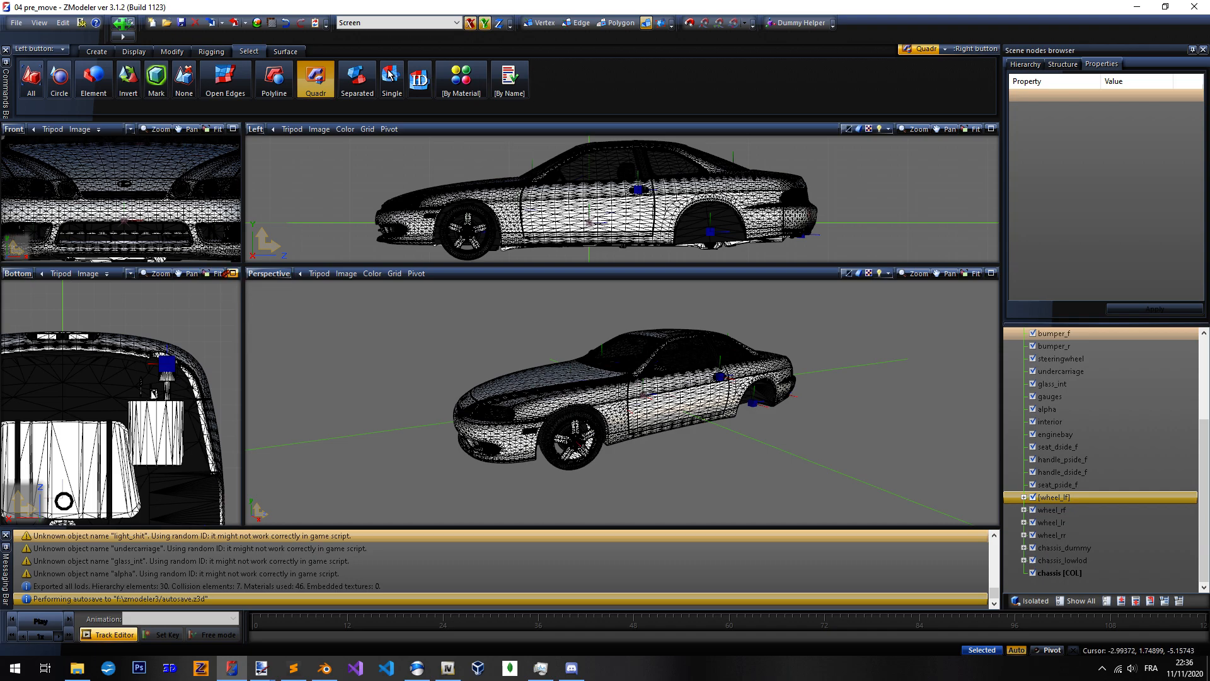
{"action": "left_click", "coordinate": [9, 274]}
{"action": "left_click", "coordinate": [25, 289]}
{"action": "left_click", "coordinate": [233, 273]}
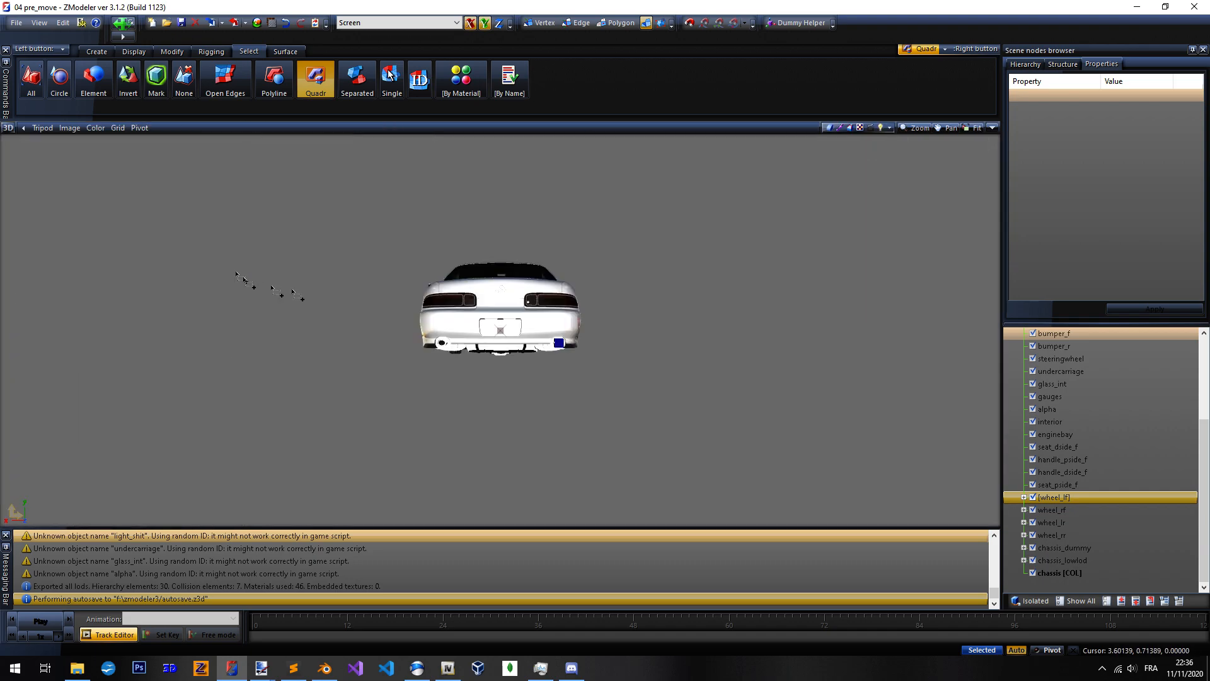
Inspect the shaded car from the rear and look closely at the steering wheel, dashboard and centre console
{"action": "middle_click_drag", "start_coordinate": [561, 320], "coordinate": [286, 343], "text": "alt"}
{"action": "scroll", "coordinate": [446, 348], "scroll_direction": "up", "scroll_amount": 4}
{"action": "middle_click_drag", "start_coordinate": [446, 348], "coordinate": [493, 324], "text": "alt"}
{"action": "scroll", "coordinate": [452, 372], "scroll_direction": "up", "scroll_amount": 3}
{"action": "scroll", "coordinate": [445, 396], "scroll_direction": "up", "scroll_amount": 2}
{"action": "scroll", "coordinate": [413, 302], "scroll_direction": "up", "scroll_amount": 3}
{"action": "scroll", "coordinate": [504, 315], "scroll_direction": "down", "scroll_amount": 1}
{"action": "scroll", "coordinate": [487, 322], "scroll_direction": "down", "scroll_amount": 2}
{"action": "scroll", "coordinate": [488, 319], "scroll_direction": "up", "scroll_amount": 2}
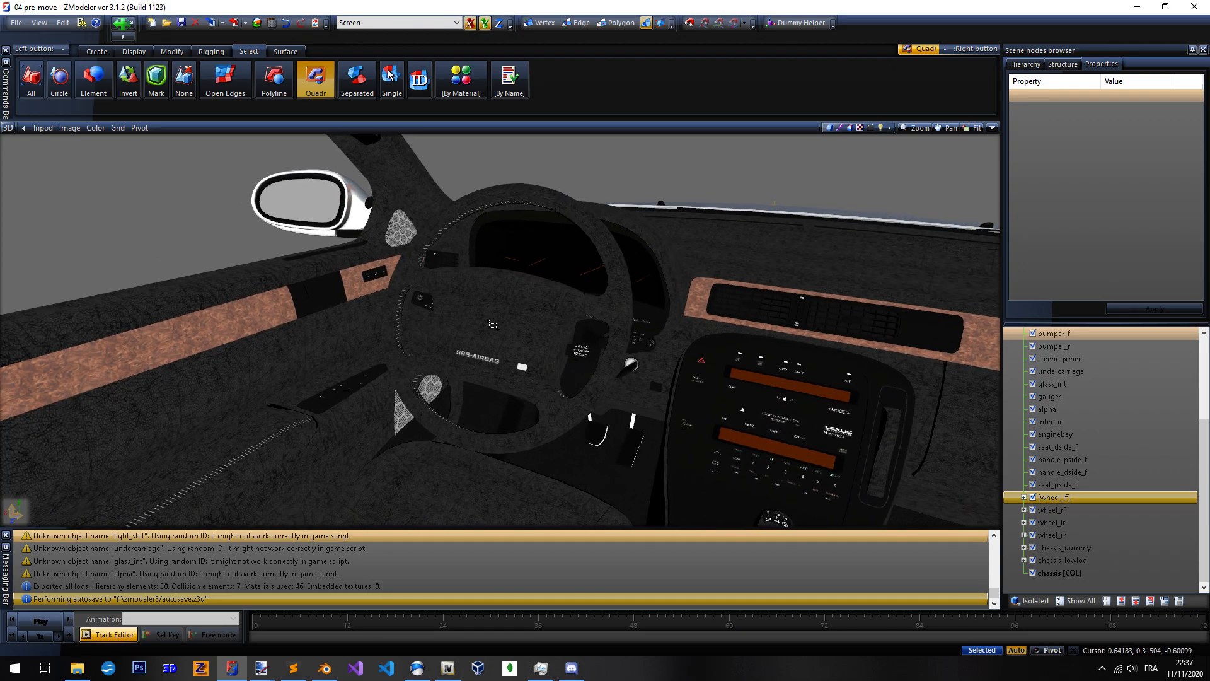
{"action": "scroll", "coordinate": [624, 371], "scroll_direction": "down", "scroll_amount": 3}
{"action": "scroll", "coordinate": [624, 371], "scroll_direction": "up", "scroll_amount": 3}
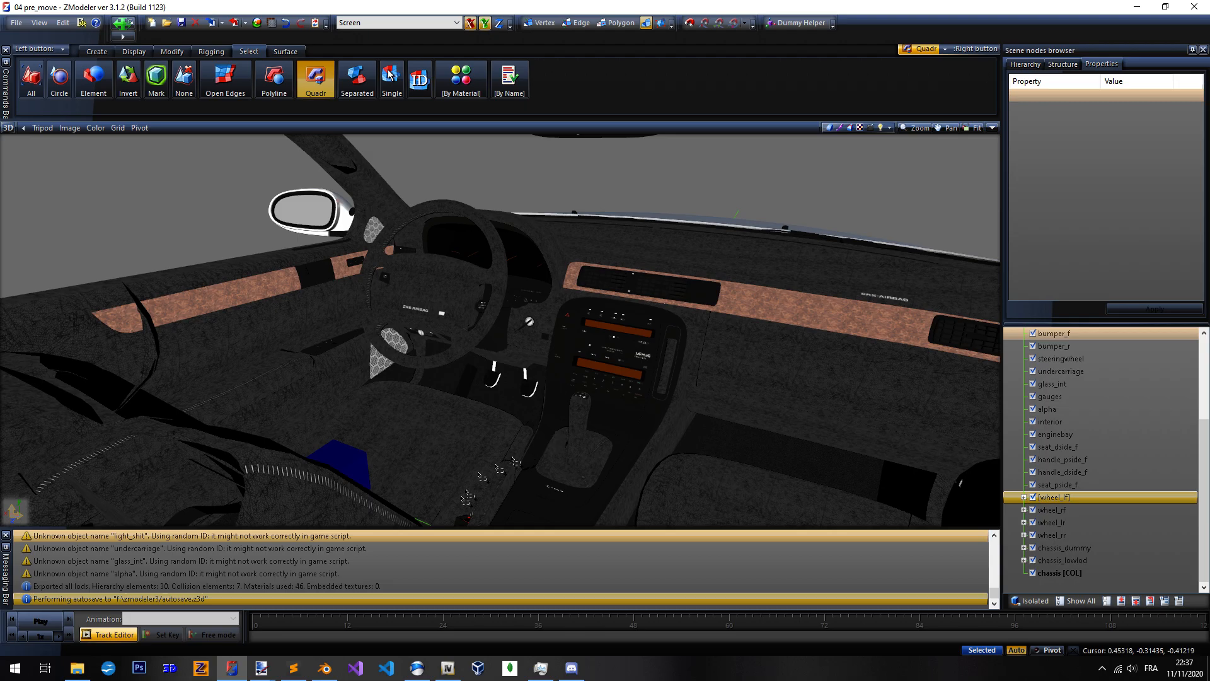
Clear the message log and inspect the cabin's dashboard, seats and the car's exterior
{"action": "right_click", "coordinate": [276, 543]}
{"action": "left_click", "coordinate": [290, 549]}
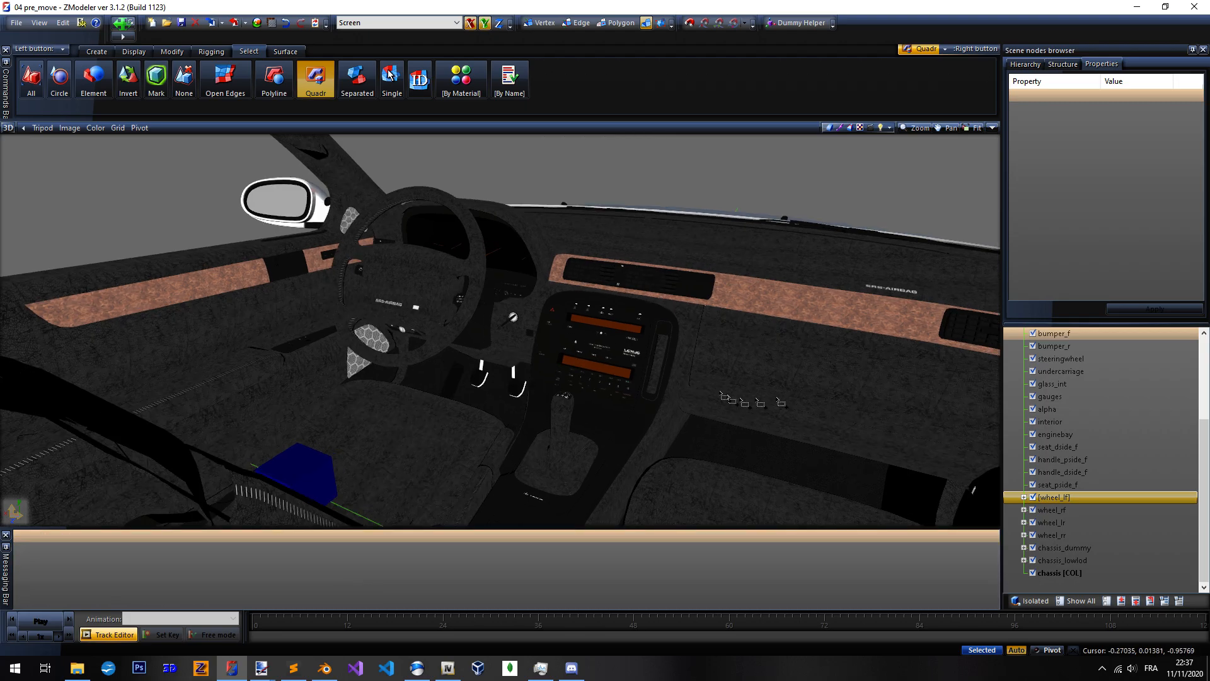
{"action": "middle_click_drag", "start_coordinate": [550, 331], "coordinate": [739, 366], "text": "alt"}
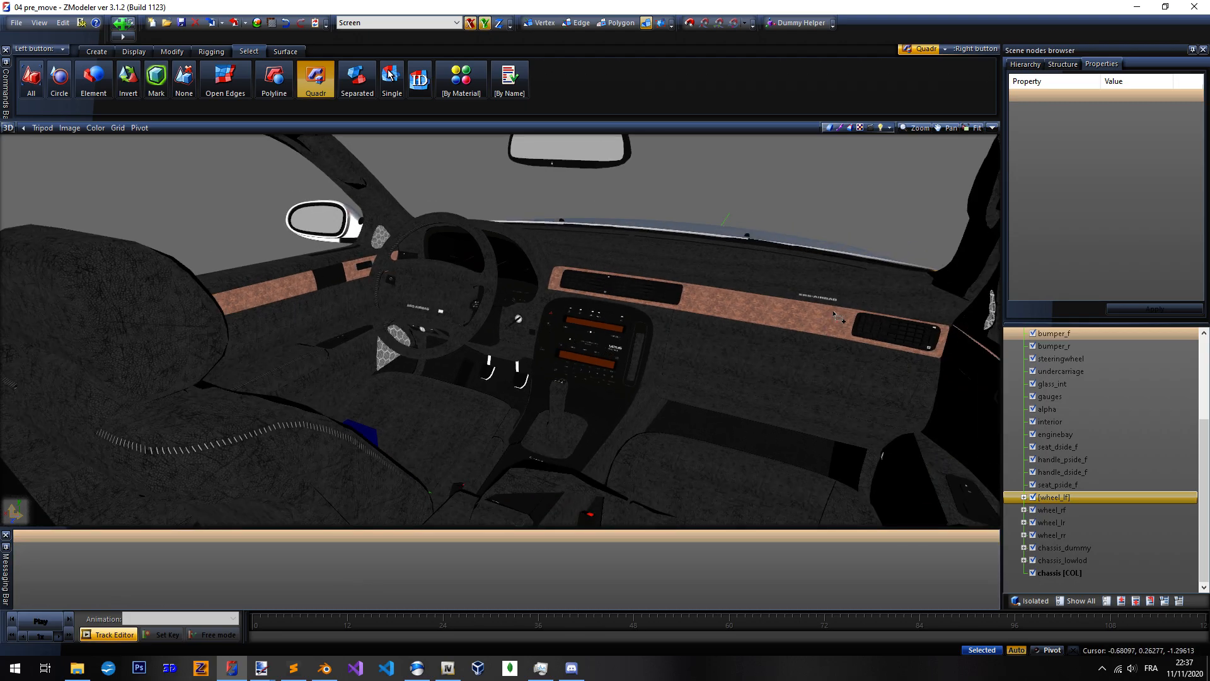
{"action": "middle_click_drag", "start_coordinate": [707, 360], "coordinate": [598, 301], "text": "alt"}
{"action": "middle_click_drag", "start_coordinate": [683, 271], "coordinate": [528, 323], "text": "alt"}
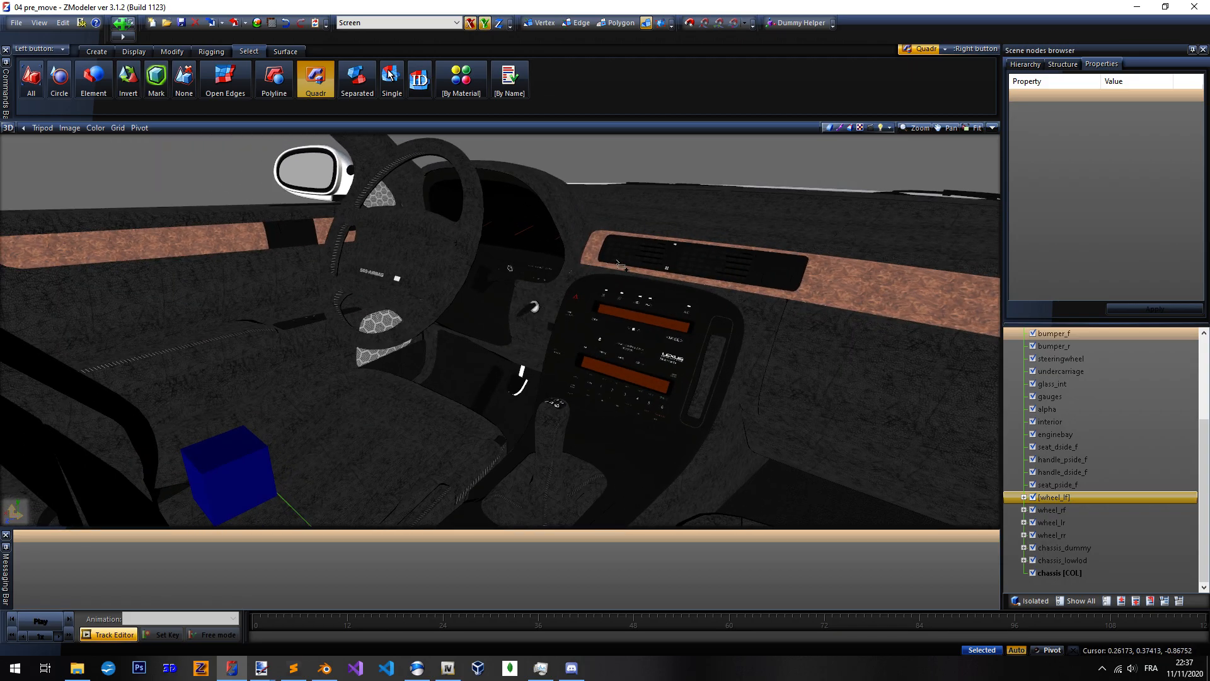
{"action": "scroll", "coordinate": [636, 236], "scroll_direction": "down", "scroll_amount": 10}
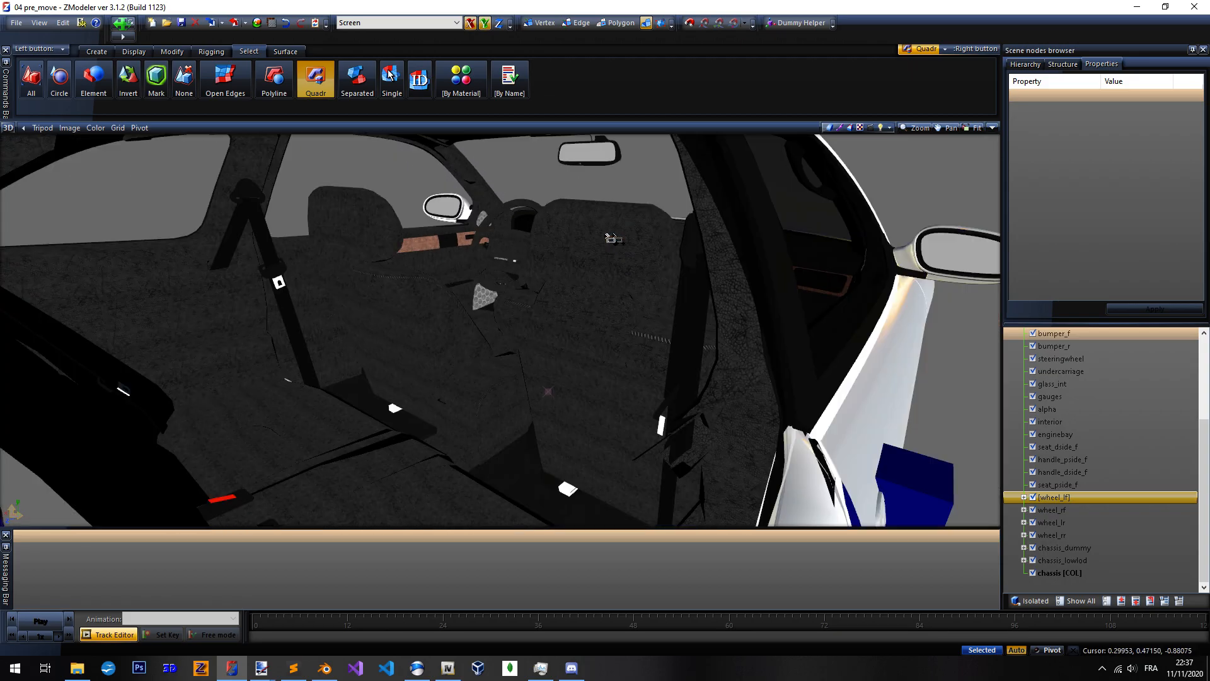
{"action": "middle_click_drag", "start_coordinate": [637, 237], "coordinate": [541, 299], "text": "alt"}
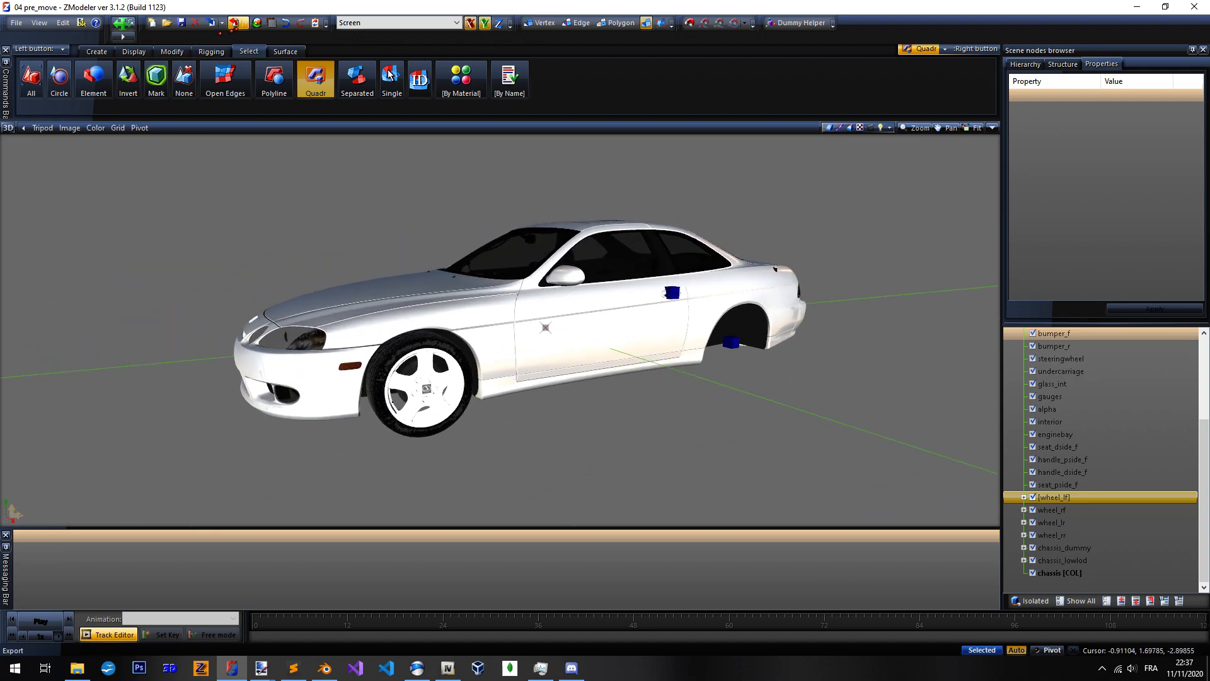
Start an export and browse to the sc300 folder inside truc gta 5 on the F: drive
{"action": "left_click", "coordinate": [236, 22]}
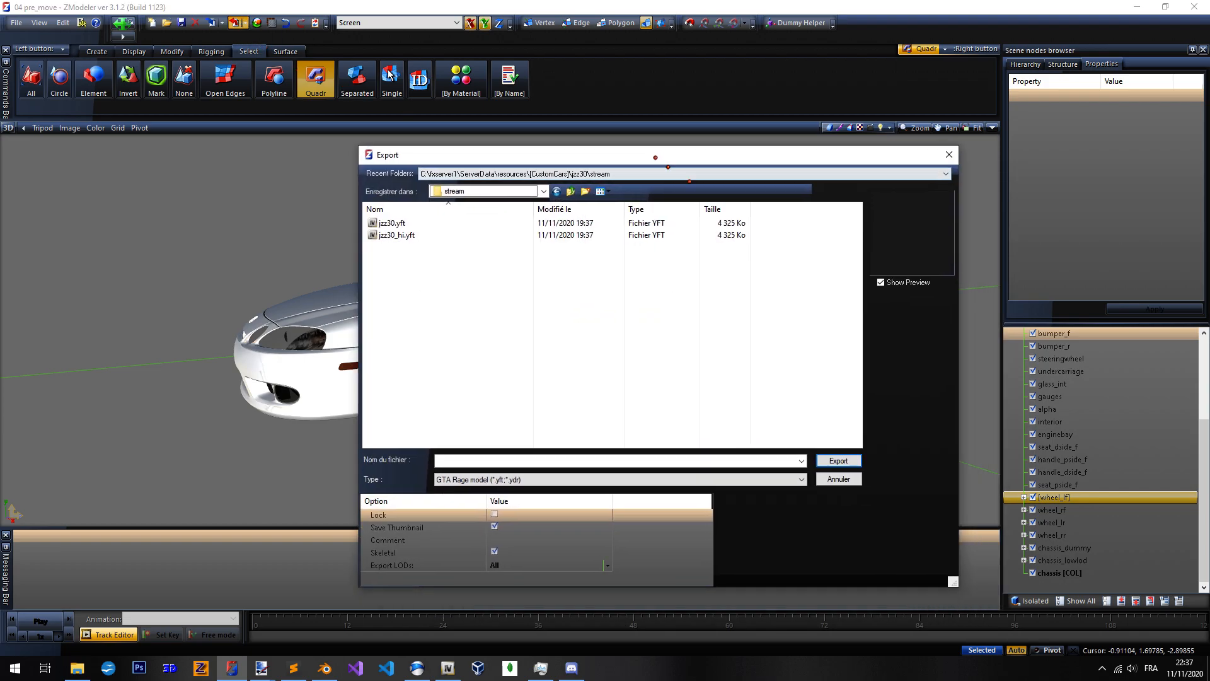
{"action": "left_click", "coordinate": [523, 146]}
{"action": "key", "text": "BackSpace"}
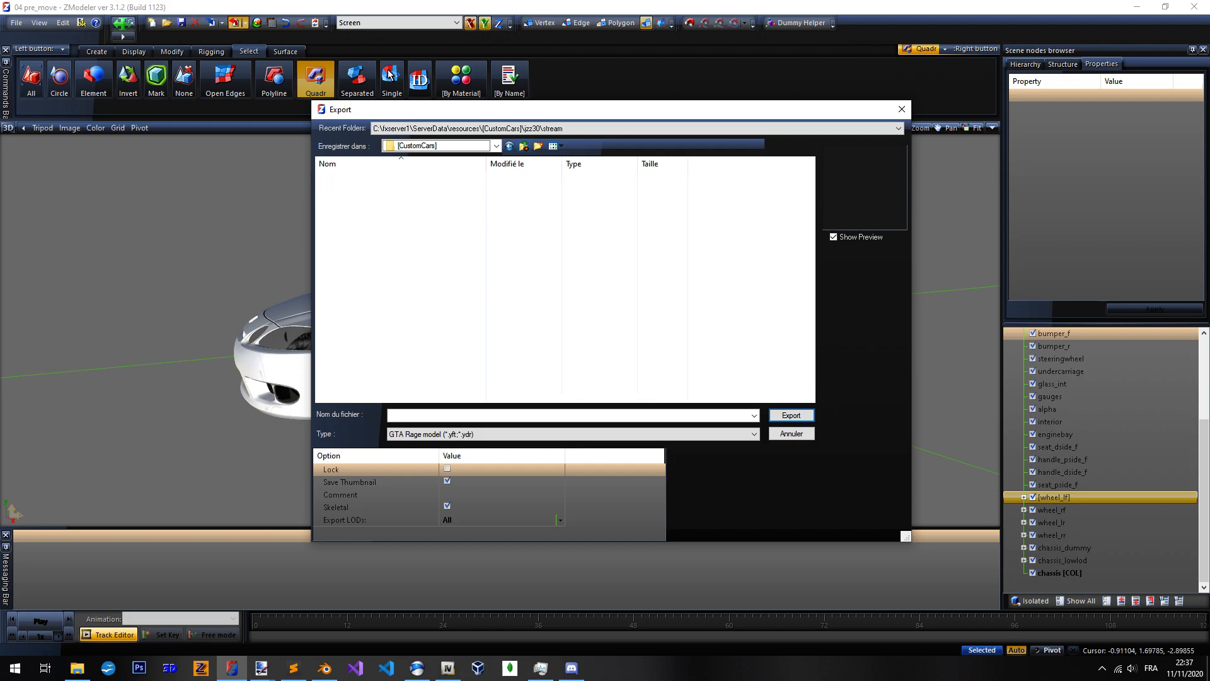
{"action": "key", "text": "BackSpace"}
{"action": "key", "text": "BackSpace"}
{"action": "key", "text": "BackSpace"}
{"action": "key", "text": "BackSpace"}
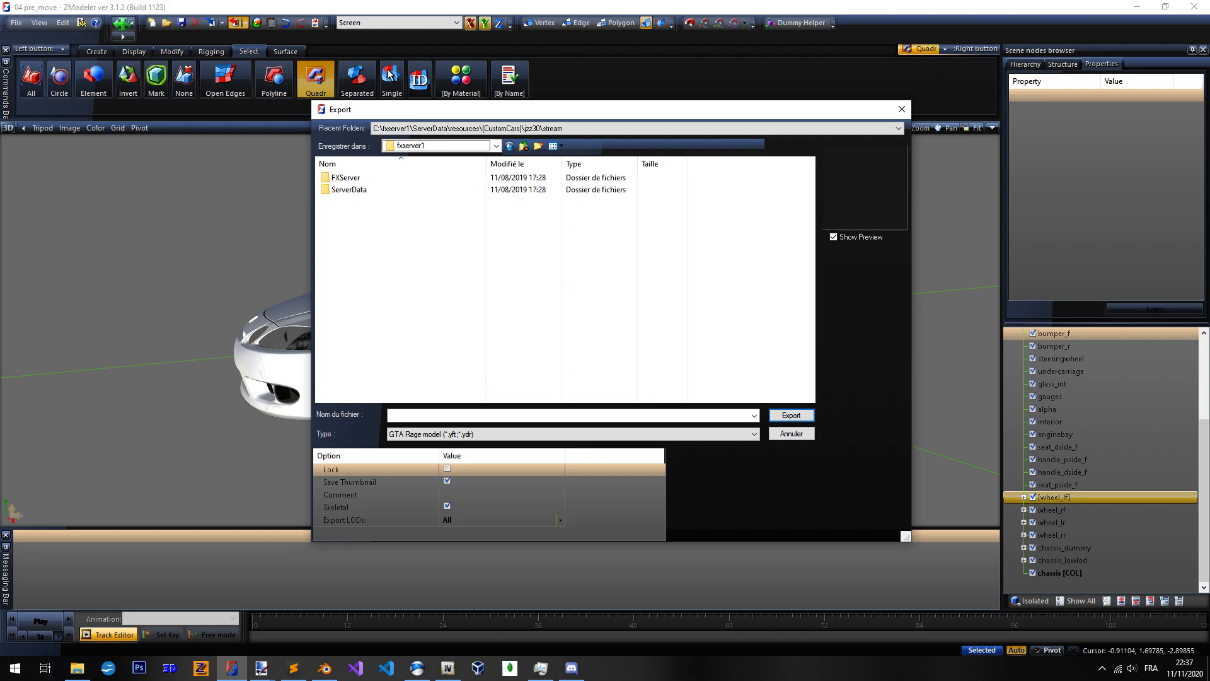
{"action": "key", "text": "BackSpace"}
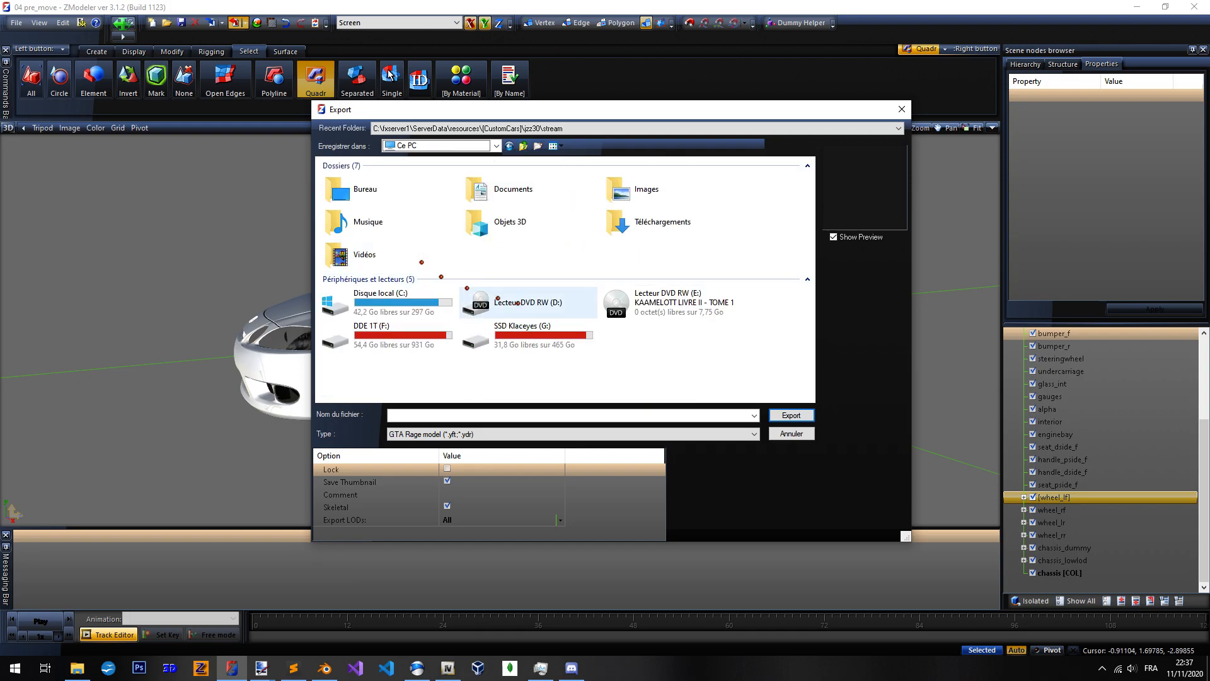
{"action": "double_click", "coordinate": [434, 335]}
{"action": "scroll", "coordinate": [463, 237], "scroll_direction": "down", "scroll_amount": 5}
{"action": "double_click", "coordinate": [536, 253]}
{"action": "scroll", "coordinate": [463, 302], "scroll_direction": "down", "scroll_amount": 10}
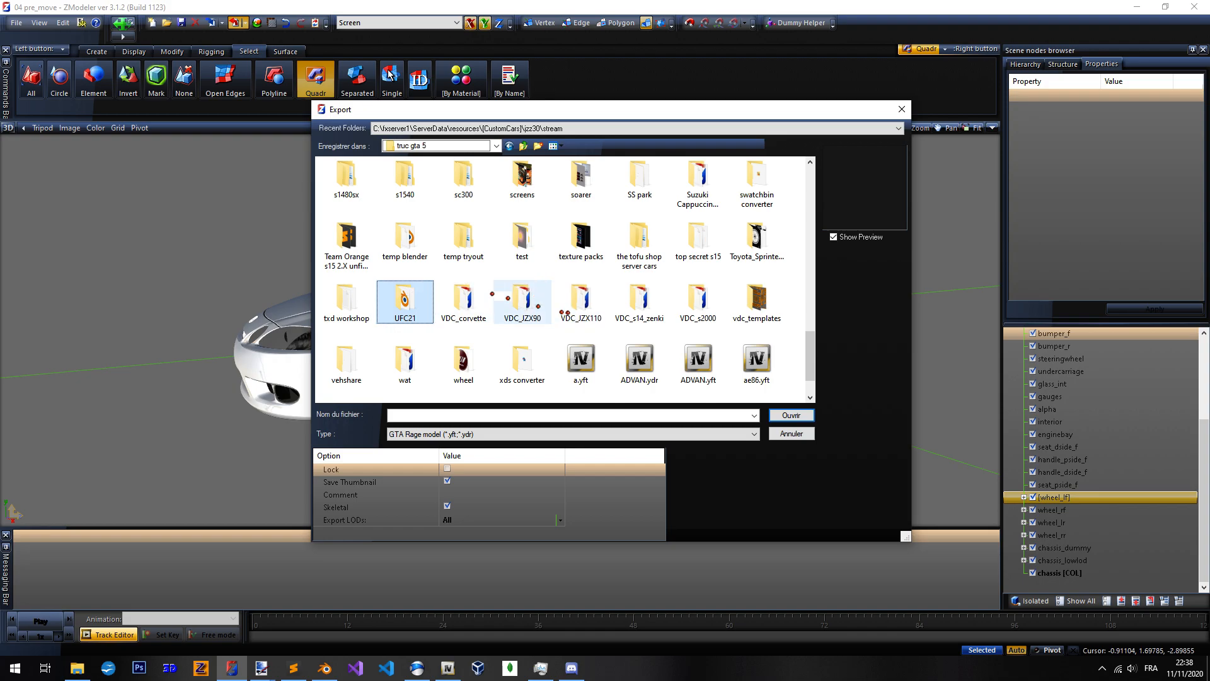
{"action": "double_click", "coordinate": [463, 177]}
Create a new folder named obj in the sc300 folder and open it as the export location
{"action": "right_click", "coordinate": [493, 290]}
{"action": "mouse_move", "coordinate": [567, 483]}
{"action": "left_click", "coordinate": [716, 282]}
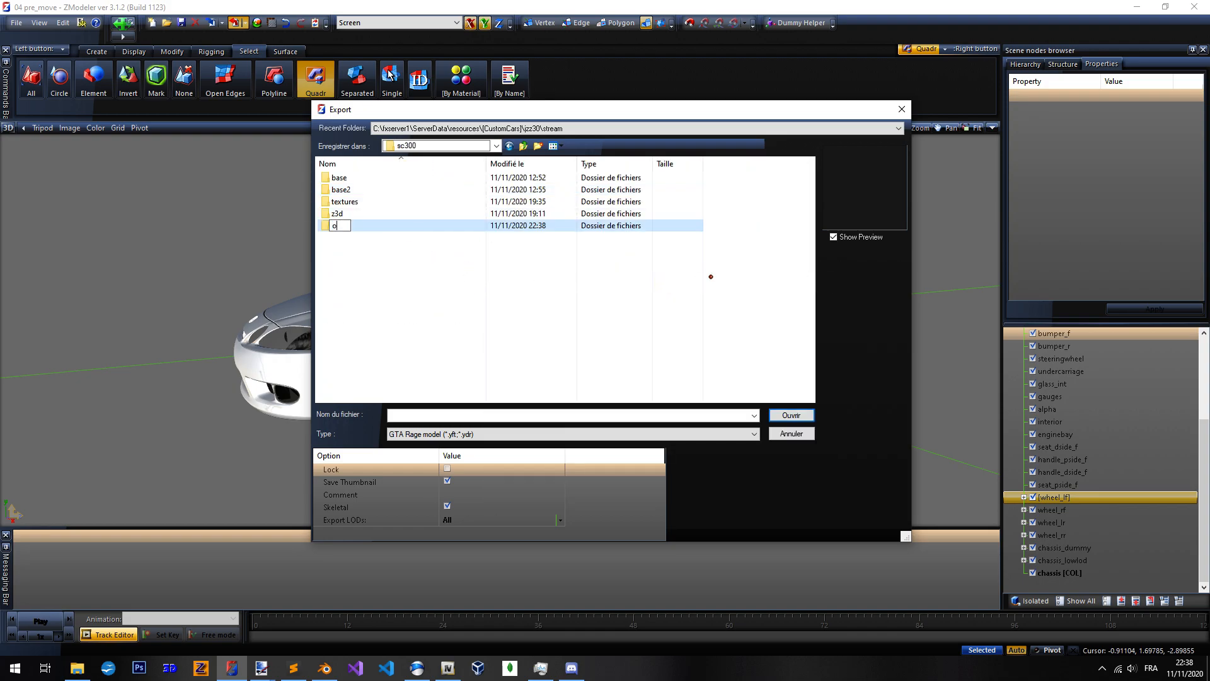
{"action": "key", "text": "Return"}
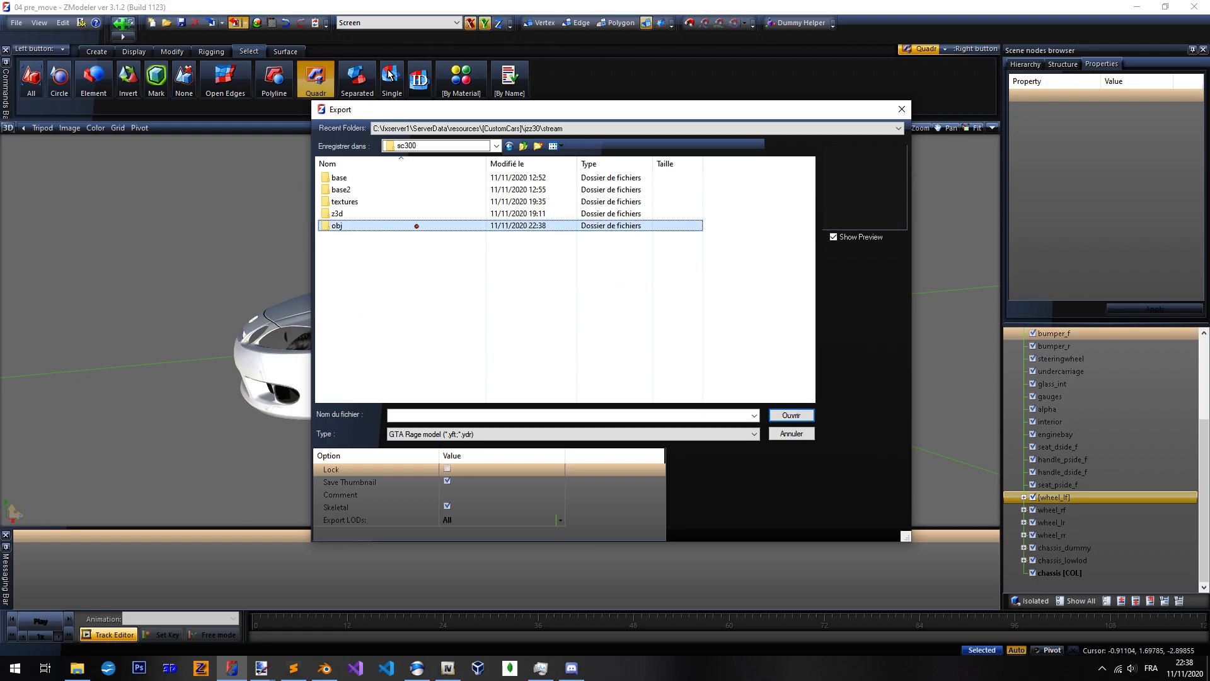
{"action": "double_click", "coordinate": [413, 227]}
Export the car in Wavefront .OBJ format with the file name "jzz30 car"
{"action": "left_click", "coordinate": [523, 434]}
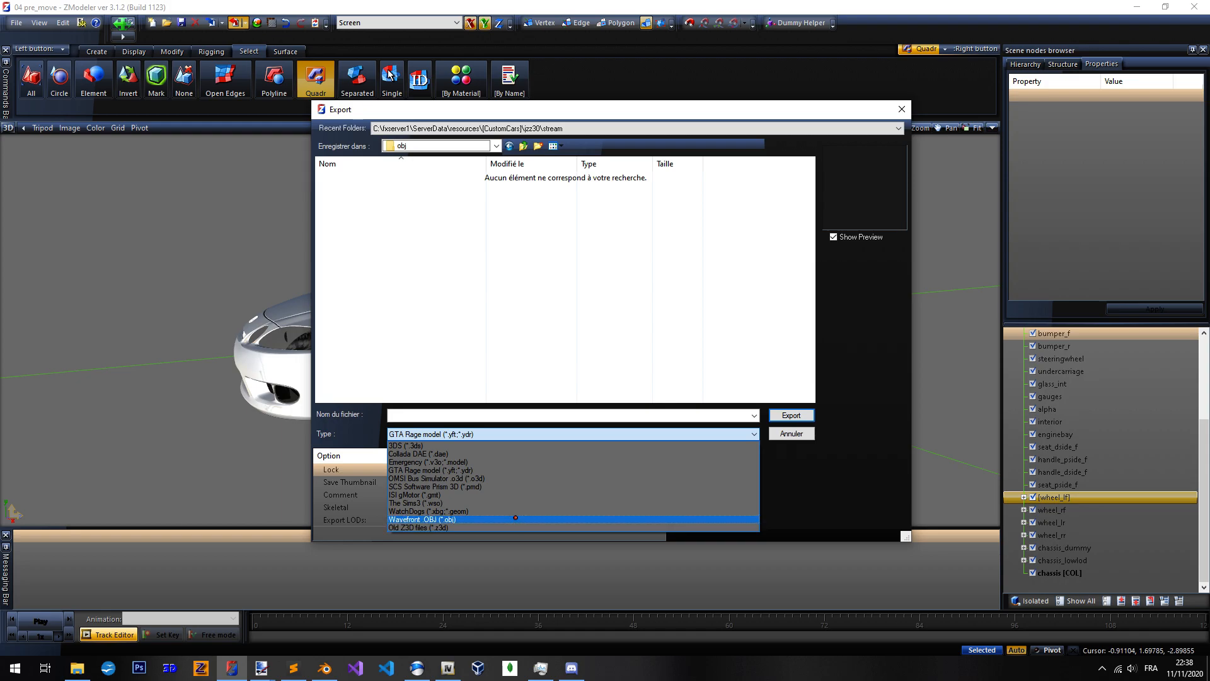
{"action": "left_click", "coordinate": [516, 519]}
{"action": "left_click", "coordinate": [562, 414]}
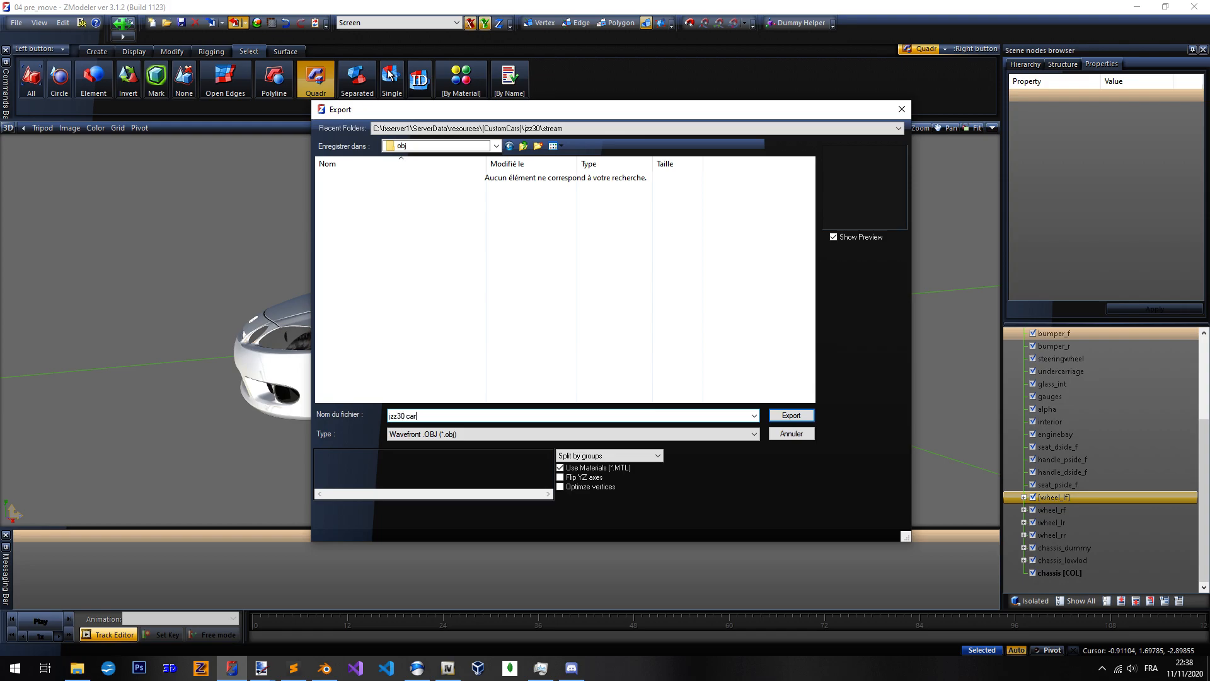
{"action": "key", "text": "Return"}
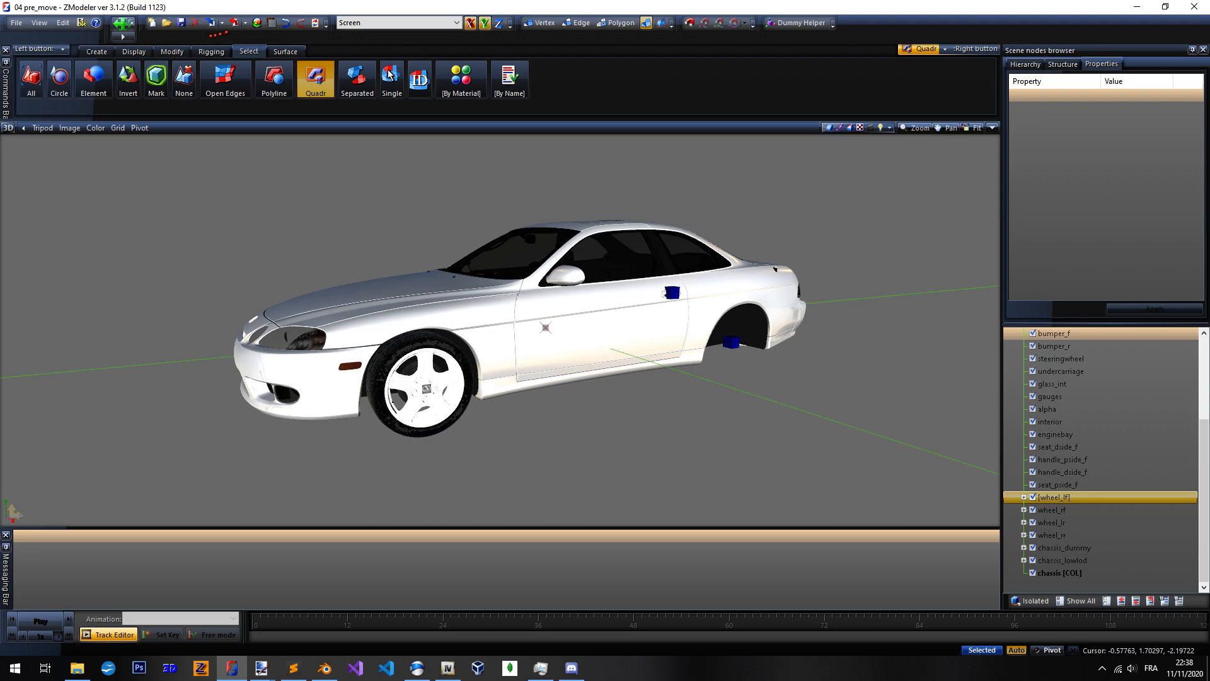
{"action": "key", "text": "ctrl+e"}
{"action": "left_click", "coordinate": [473, 434]}
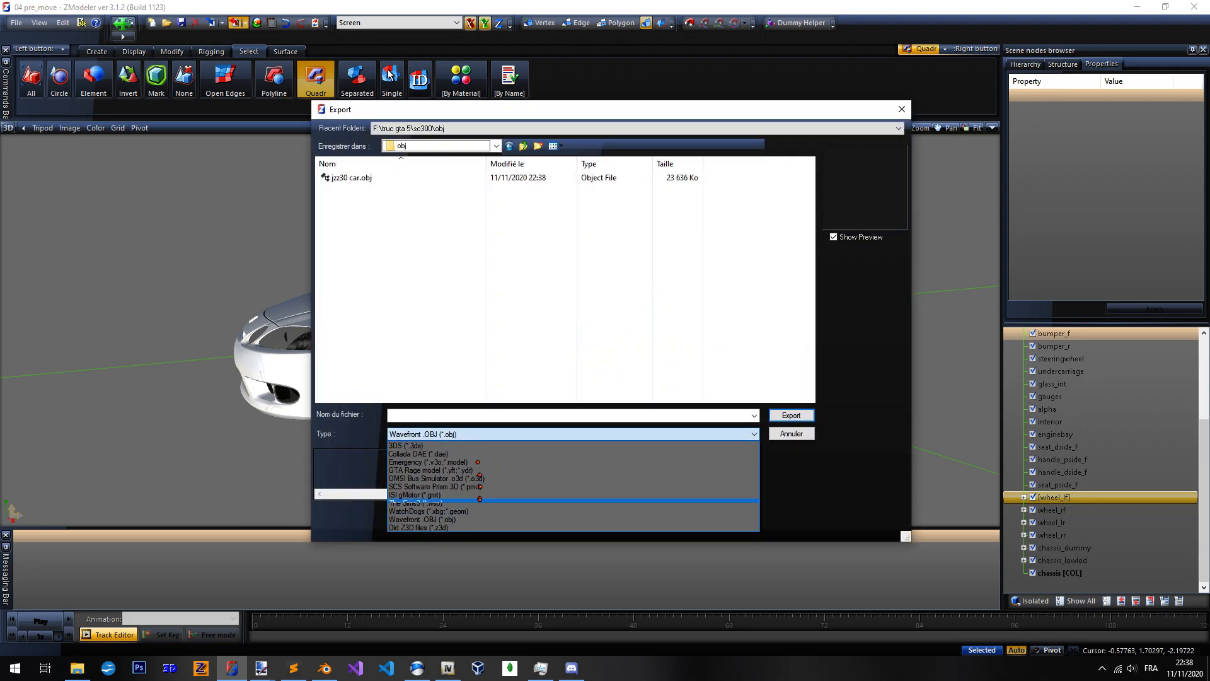
{"action": "left_click", "coordinate": [422, 663]}
{"action": "mouse_move", "coordinate": [181, 525]}
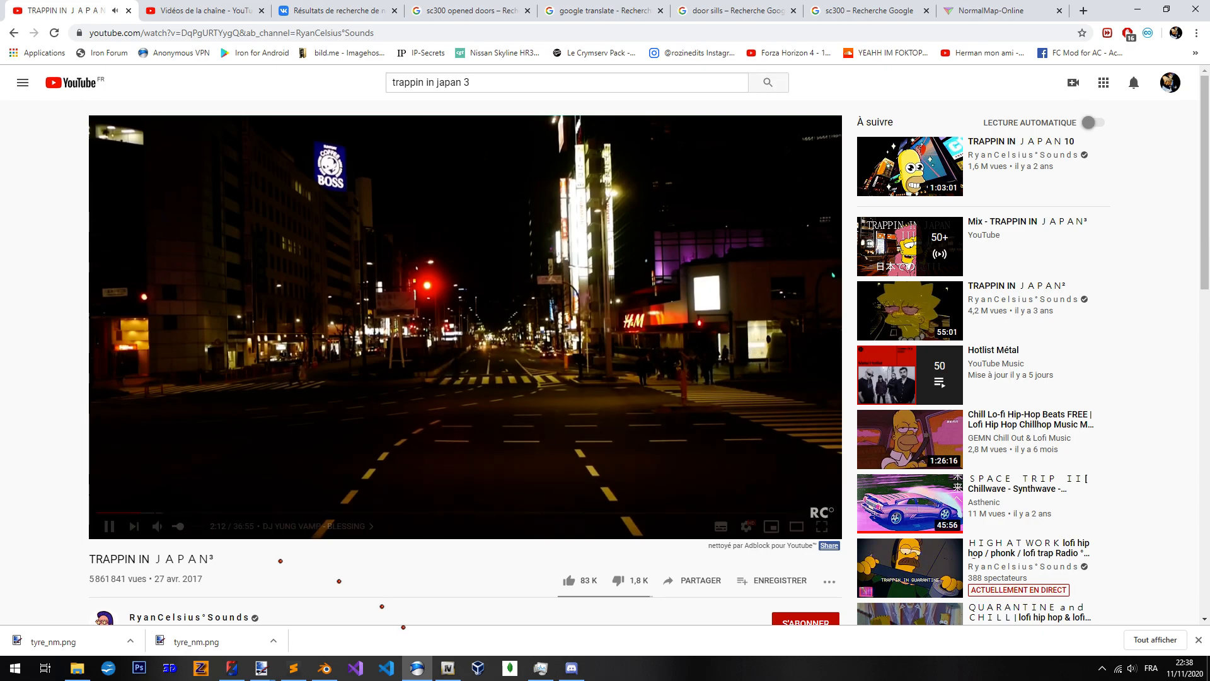
{"action": "left_click", "coordinate": [417, 666]}
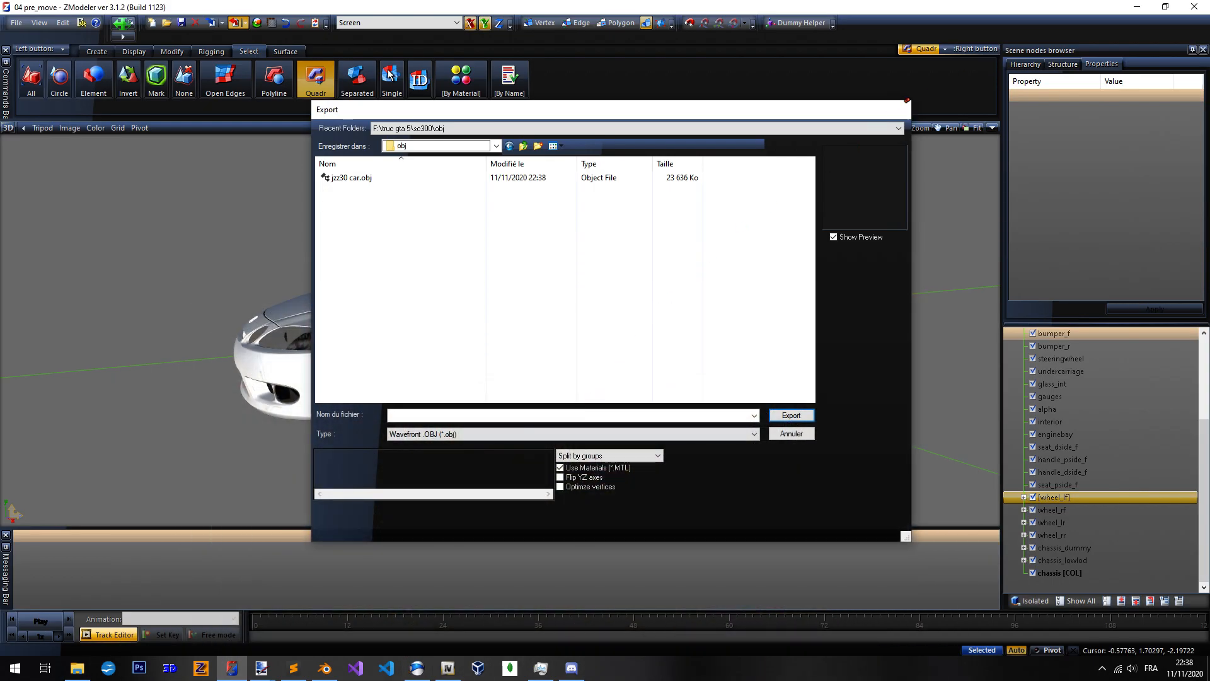
{"action": "key", "text": "Escape"}
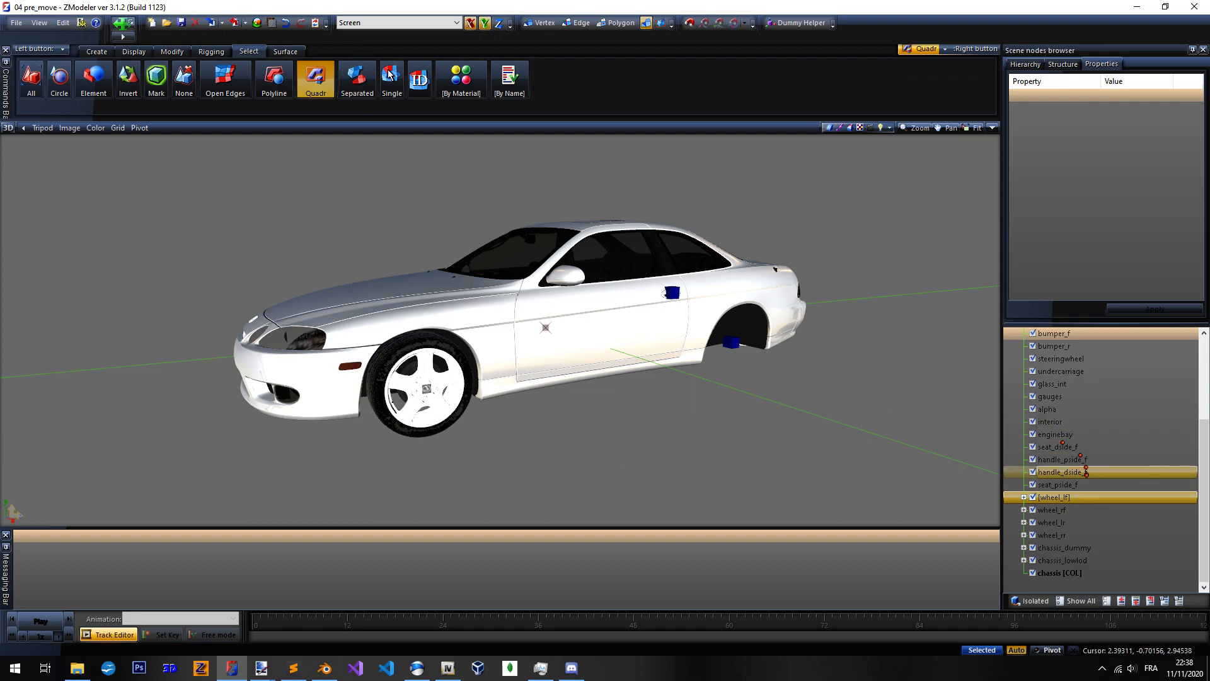
Review the list of parts under the jzz30 chassis in the scene hierarchy
{"action": "scroll", "coordinate": [1113, 451], "scroll_direction": "up", "scroll_amount": 3}
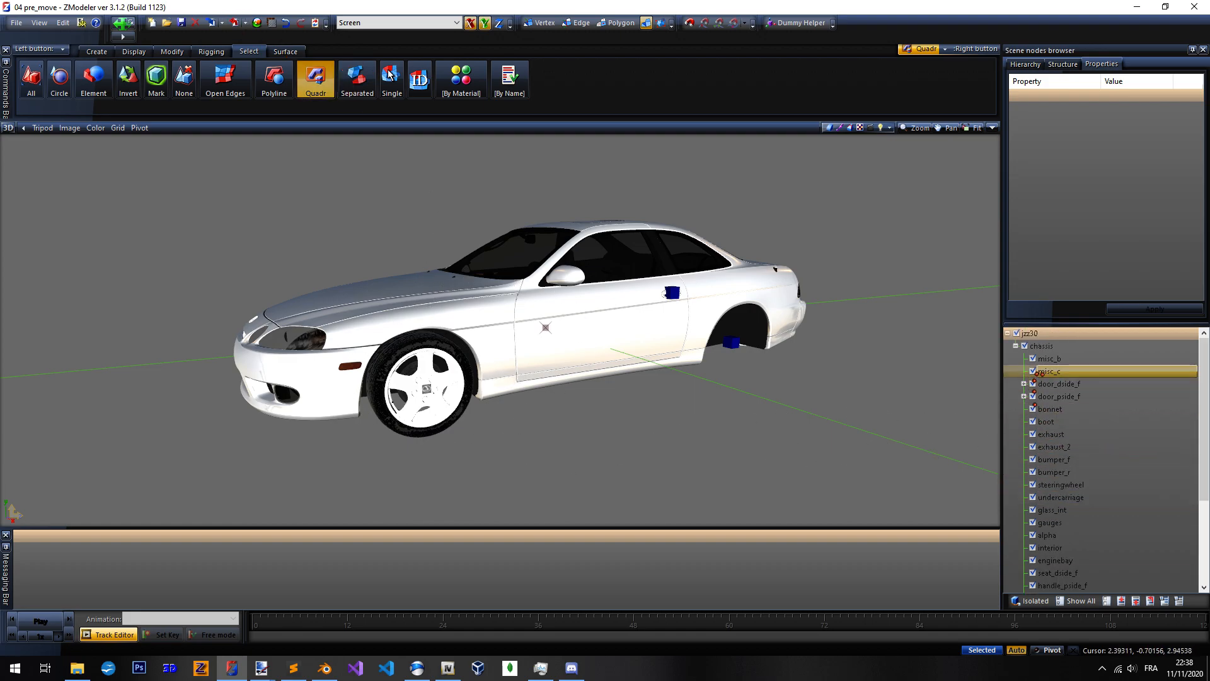
{"action": "scroll", "coordinate": [1071, 479], "scroll_direction": "down", "scroll_amount": 3}
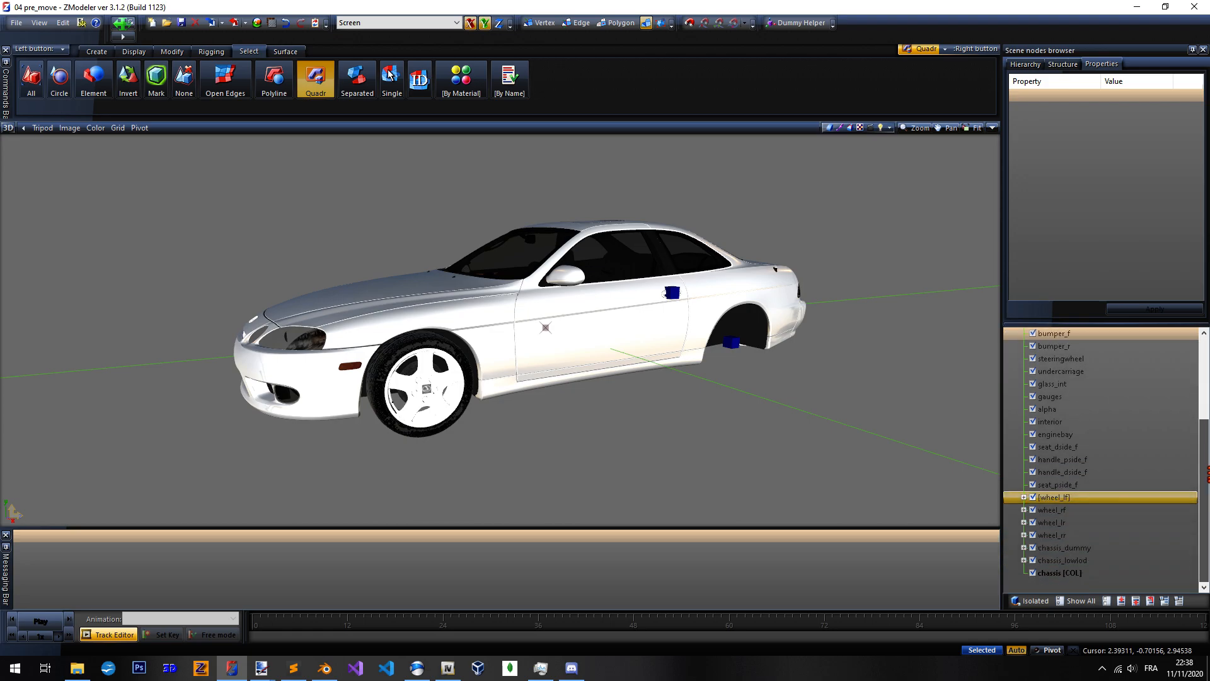
{"action": "scroll", "coordinate": [1071, 498], "scroll_direction": "up", "scroll_amount": 3}
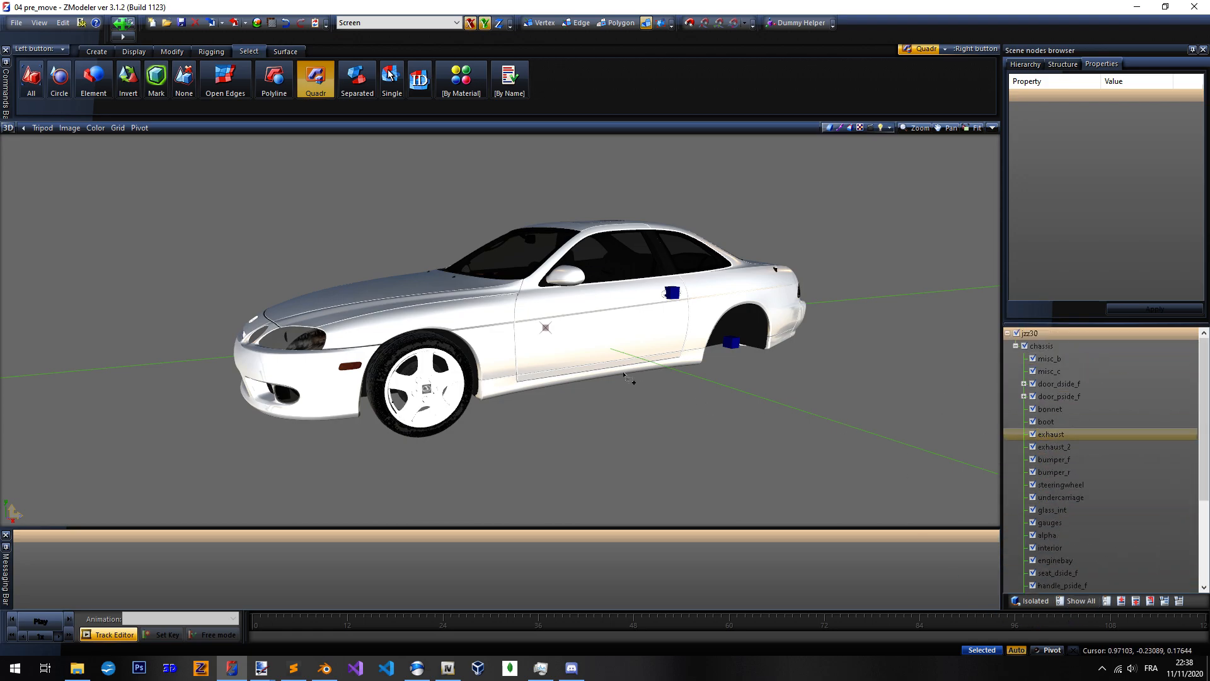
{"action": "scroll", "coordinate": [782, 352], "scroll_direction": "down", "scroll_amount": 1}
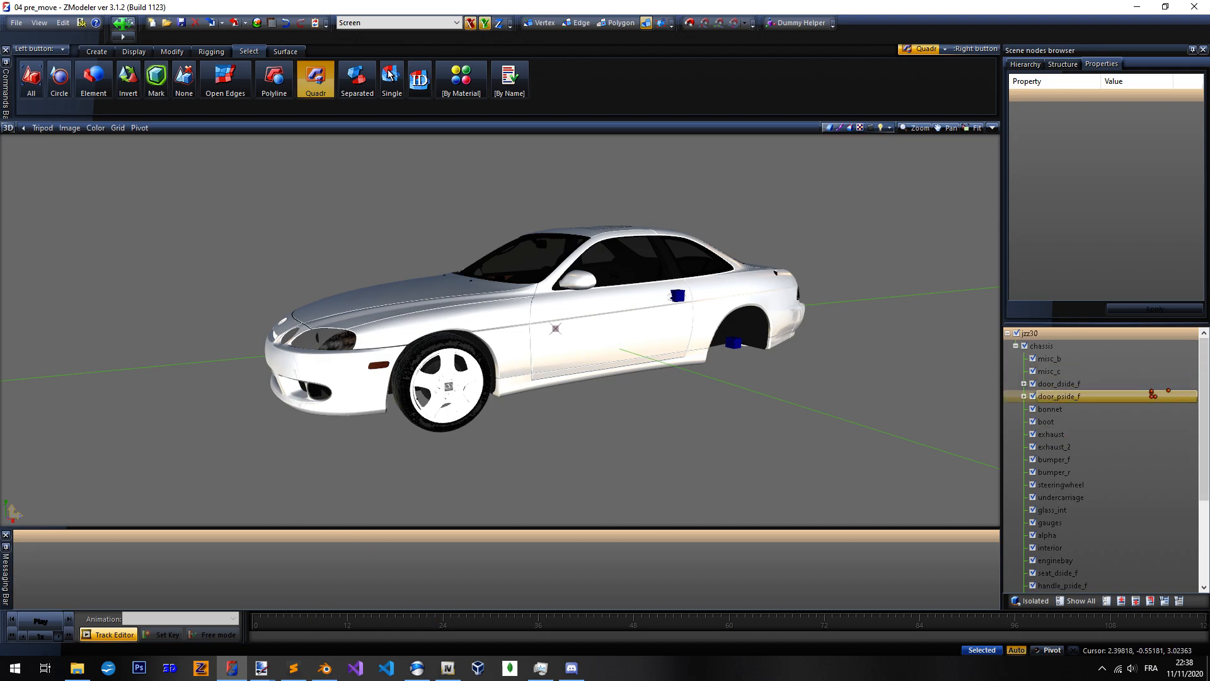
{"action": "scroll", "coordinate": [1072, 479], "scroll_direction": "down", "scroll_amount": 3}
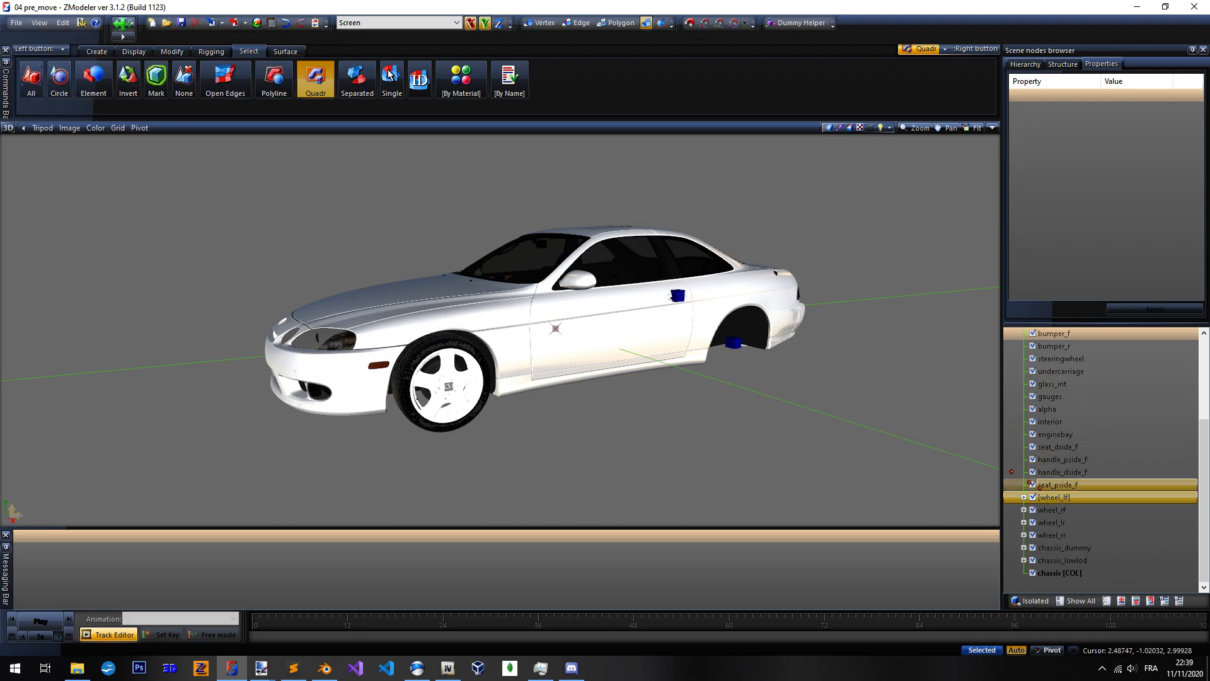
{"action": "scroll", "coordinate": [1071, 441], "scroll_direction": "up", "scroll_amount": 3}
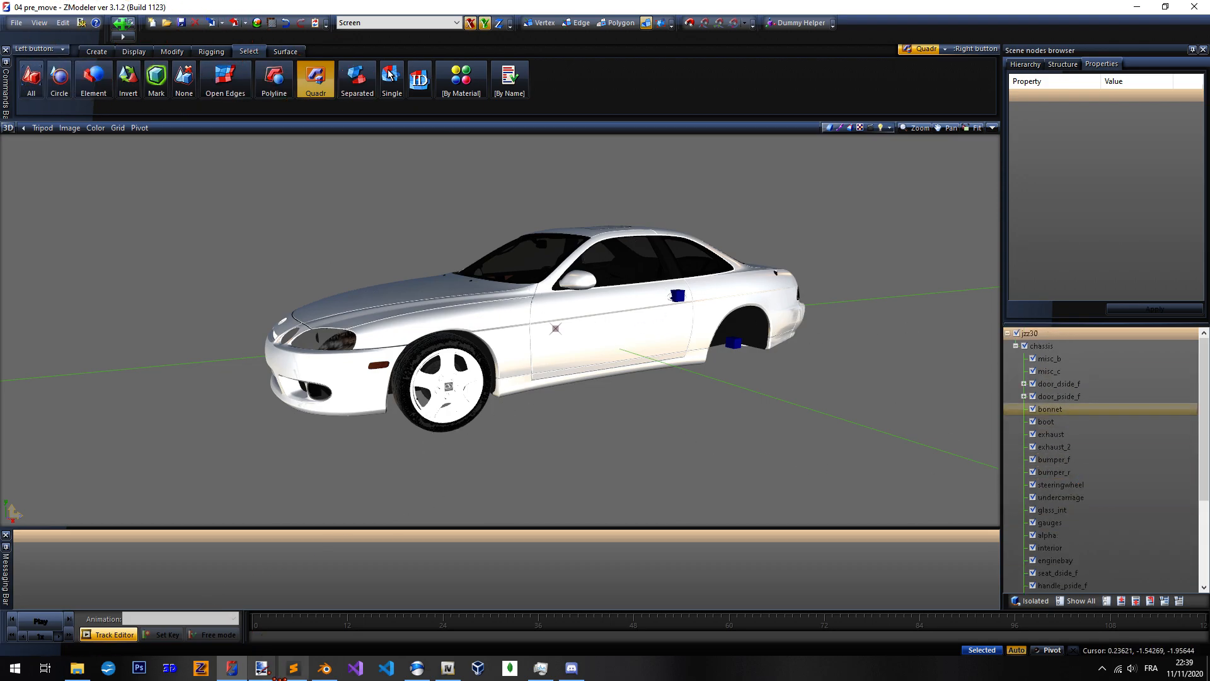
Switch to the Blender scene interior corrected.blend, leave Edit Mode on 57_left_done and deselect everything
{"action": "mouse_move", "coordinate": [325, 668]}
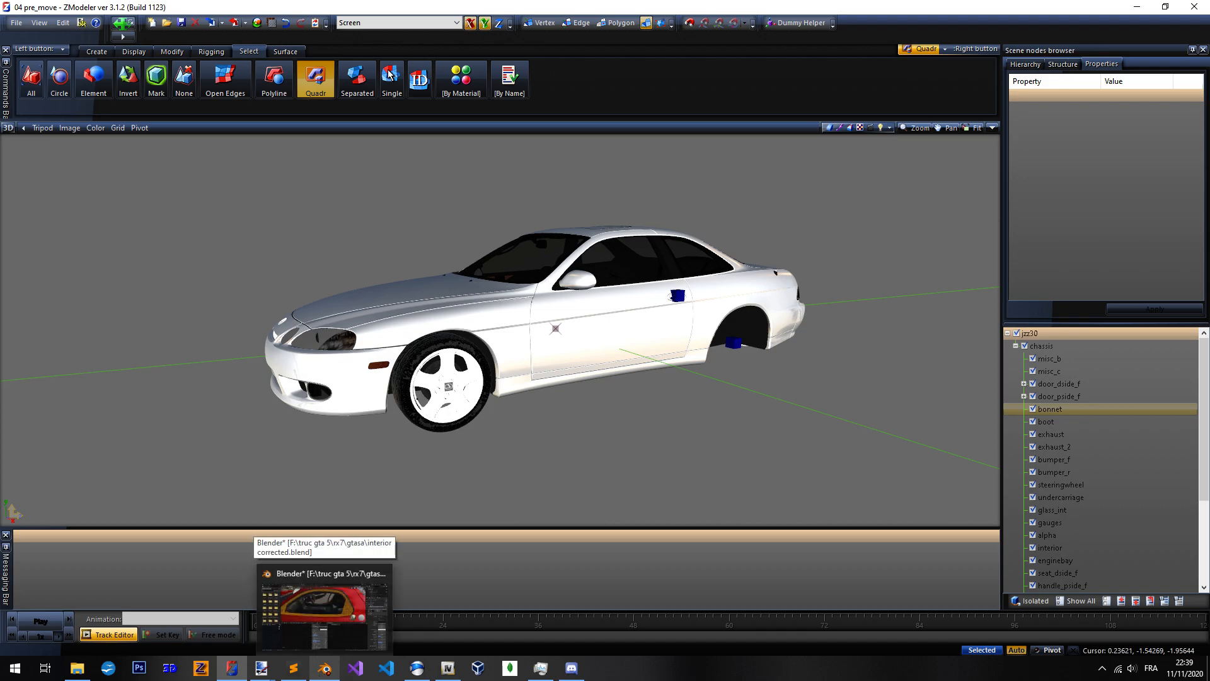
{"action": "left_click", "coordinate": [324, 608]}
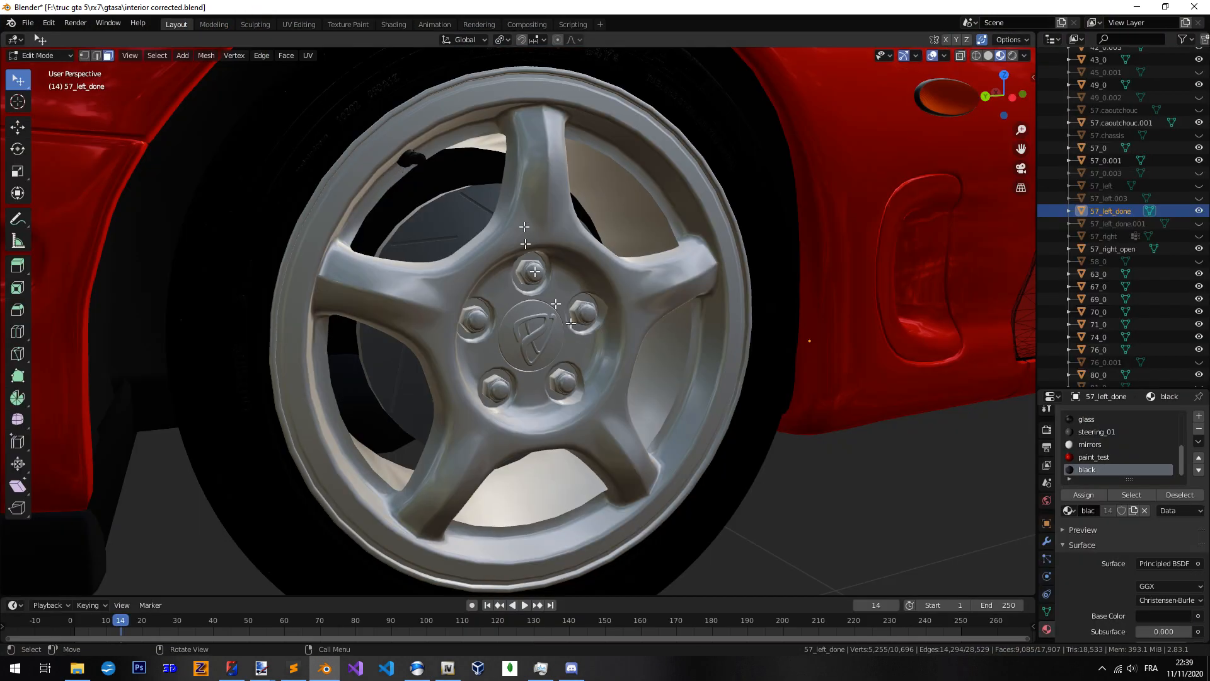
{"action": "scroll", "coordinate": [545, 293], "scroll_direction": "down", "scroll_amount": 5}
{"action": "mouse_move", "coordinate": [491, 296]}
{"action": "middle_mouse_down"}
{"action": "mouse_move", "coordinate": [636, 301]}
{"action": "mouse_move", "coordinate": [545, 302]}
{"action": "mouse_move", "coordinate": [397, 230]}
{"action": "mouse_move", "coordinate": [415, 242]}
{"action": "middle_mouse_up"}
{"action": "key", "text": "Tab"}
{"action": "scroll", "coordinate": [586, 305], "scroll_direction": "up", "scroll_amount": 8}
{"action": "scroll", "coordinate": [545, 302], "scroll_direction": "up", "scroll_amount": 3}
{"action": "scroll", "coordinate": [545, 308], "scroll_direction": "down", "scroll_amount": 6}
{"action": "key", "text": "alt+a"}
Examine the red car's interior, including the centre console, door panel and footwell carpet
{"action": "scroll", "coordinate": [581, 310], "scroll_direction": "down", "scroll_amount": 4}
{"action": "middle_click_drag", "start_coordinate": [580, 310], "coordinate": [721, 318], "text": "shift"}
{"action": "scroll", "coordinate": [535, 319], "scroll_direction": "up", "scroll_amount": 5}
{"action": "scroll", "coordinate": [637, 353], "scroll_direction": "down", "scroll_amount": 1}
{"action": "scroll", "coordinate": [516, 322], "scroll_direction": "down", "scroll_amount": 2}
{"action": "middle_click_drag", "start_coordinate": [722, 318], "coordinate": [684, 309]}
{"action": "scroll", "coordinate": [517, 321], "scroll_direction": "down", "scroll_amount": 2}
{"action": "middle_click_drag", "start_coordinate": [517, 322], "coordinate": [607, 227]}
{"action": "scroll", "coordinate": [378, 320], "scroll_direction": "up", "scroll_amount": 1}
{"action": "scroll", "coordinate": [558, 296], "scroll_direction": "up", "scroll_amount": 1}
{"action": "middle_click_drag", "start_coordinate": [607, 227], "coordinate": [614, 191]}
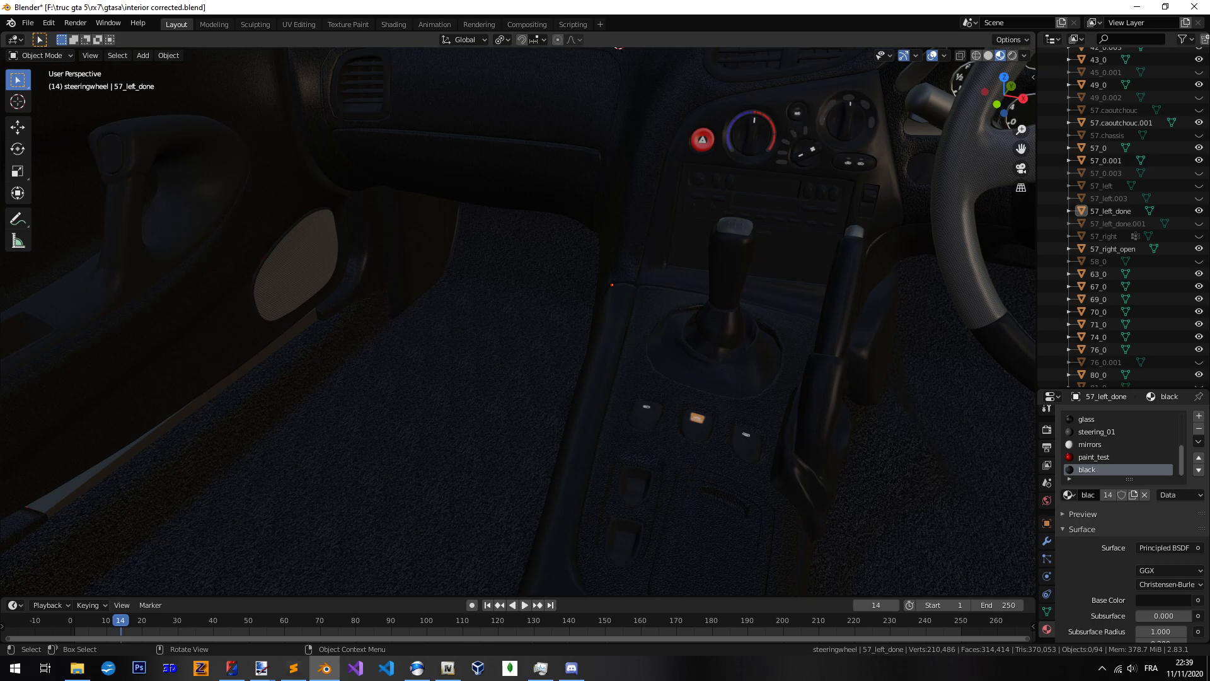
{"action": "middle_click_drag", "start_coordinate": [585, 321], "coordinate": [678, 249]}
{"action": "middle_click_drag", "start_coordinate": [677, 249], "coordinate": [642, 246]}
{"action": "scroll", "coordinate": [586, 270], "scroll_direction": "up", "scroll_amount": 2}
{"action": "scroll", "coordinate": [586, 270], "scroll_direction": "up", "scroll_amount": 3}
{"action": "middle_click_drag", "start_coordinate": [588, 290], "coordinate": [497, 304]}
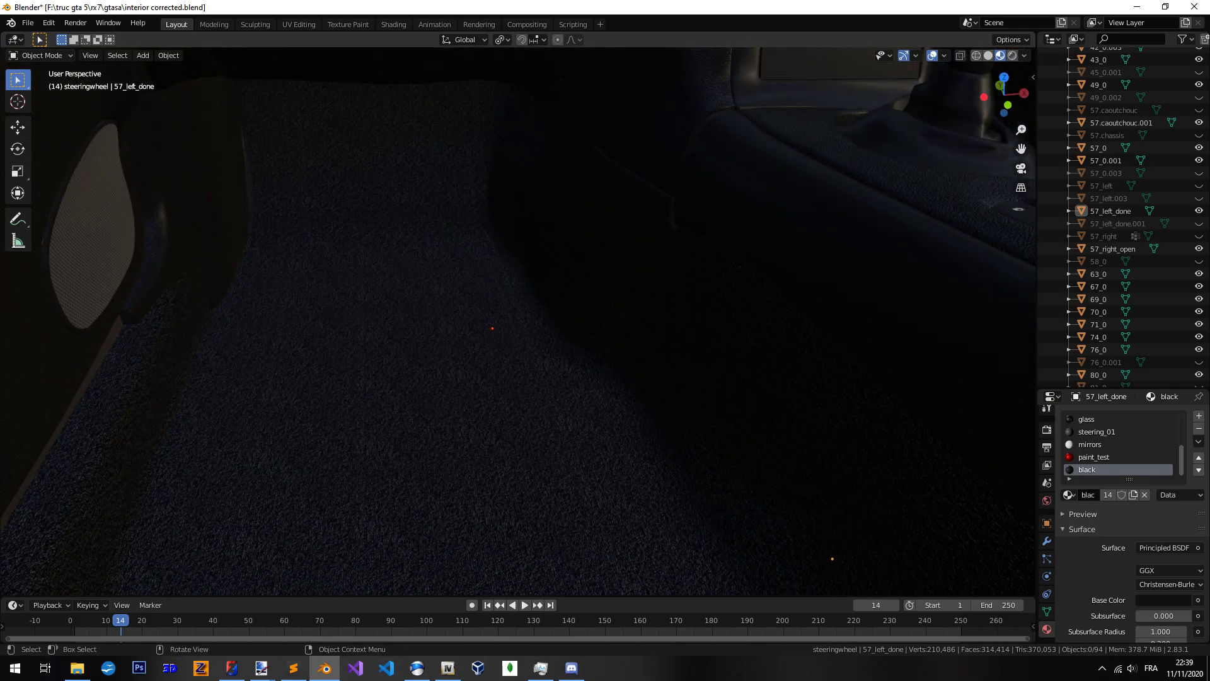
Select the footwell carpet to show its materials, and then deselect everything
{"action": "left_click", "coordinate": [492, 328]}
{"action": "mouse_move", "coordinate": [512, 330]}
{"action": "middle_mouse_down"}
{"action": "mouse_move", "coordinate": [508, 313]}
{"action": "mouse_move", "coordinate": [539, 344]}
{"action": "mouse_move", "coordinate": [534, 332]}
{"action": "middle_mouse_up"}
{"action": "key", "text": "alt+a"}
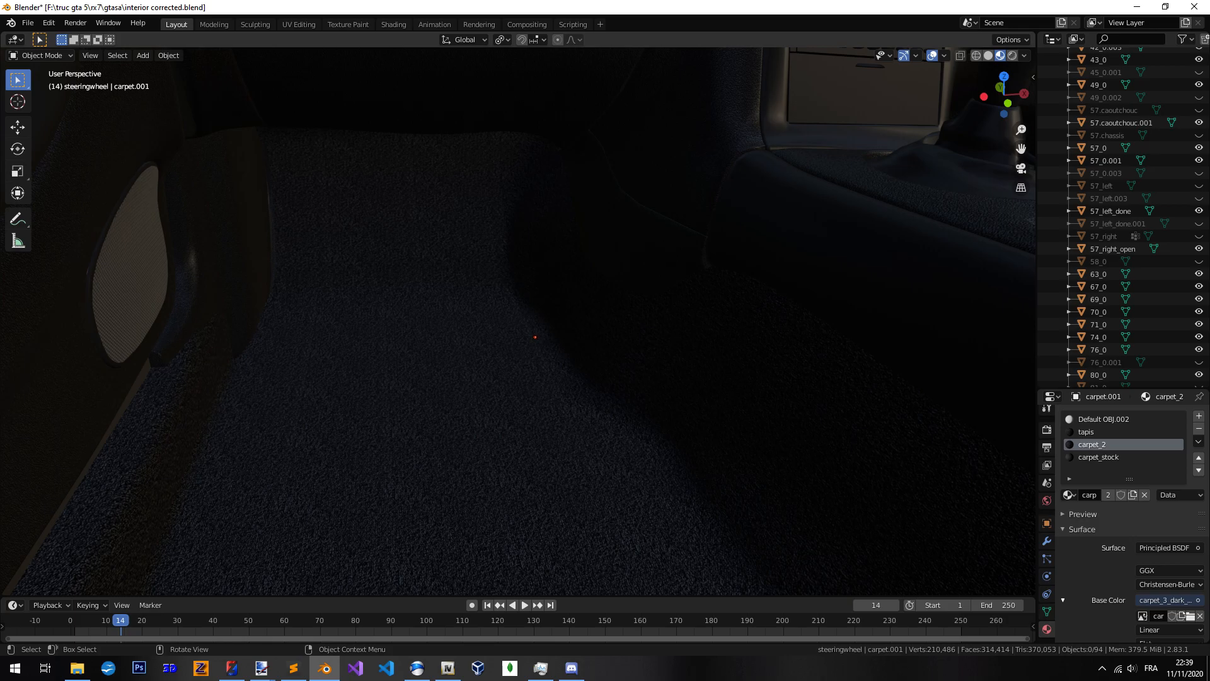
Put the dashboard mesh in Edit Mode and select all faces sharing the material of a face on its upper surface
{"action": "middle_click_drag", "start_coordinate": [330, 69], "coordinate": [9, 149]}
{"action": "middle_click_drag", "start_coordinate": [544, 367], "coordinate": [542, 317]}
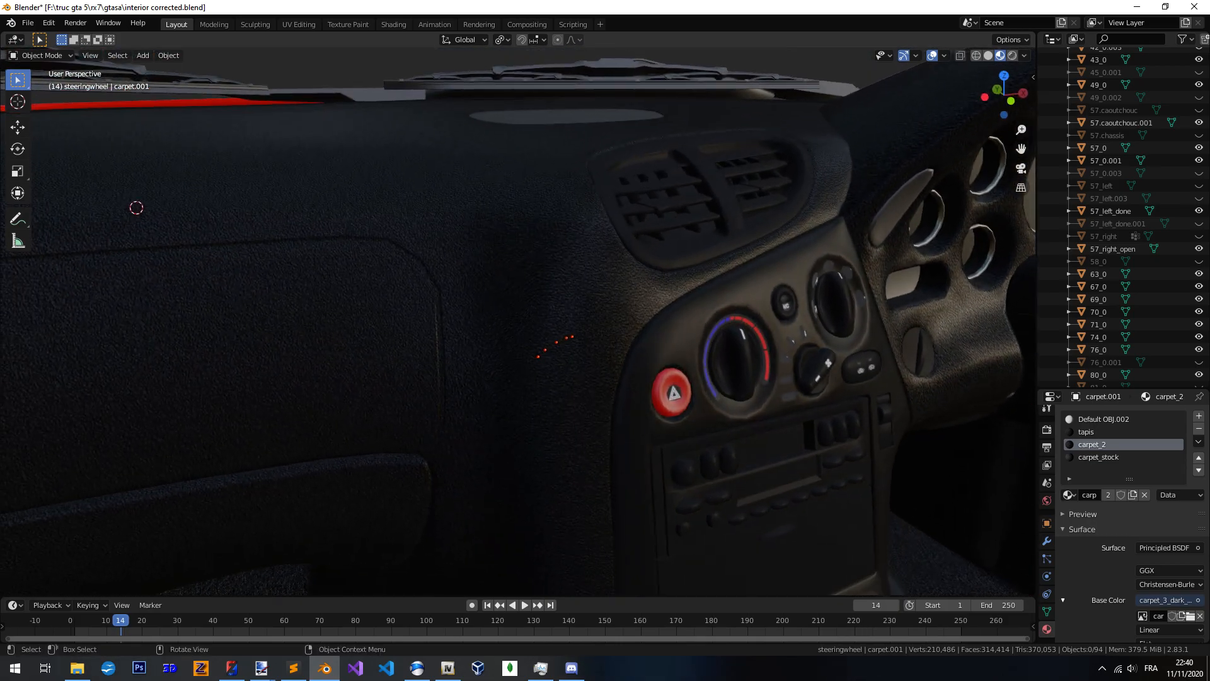
{"action": "left_click", "coordinate": [542, 317]}
{"action": "key", "text": "Tab"}
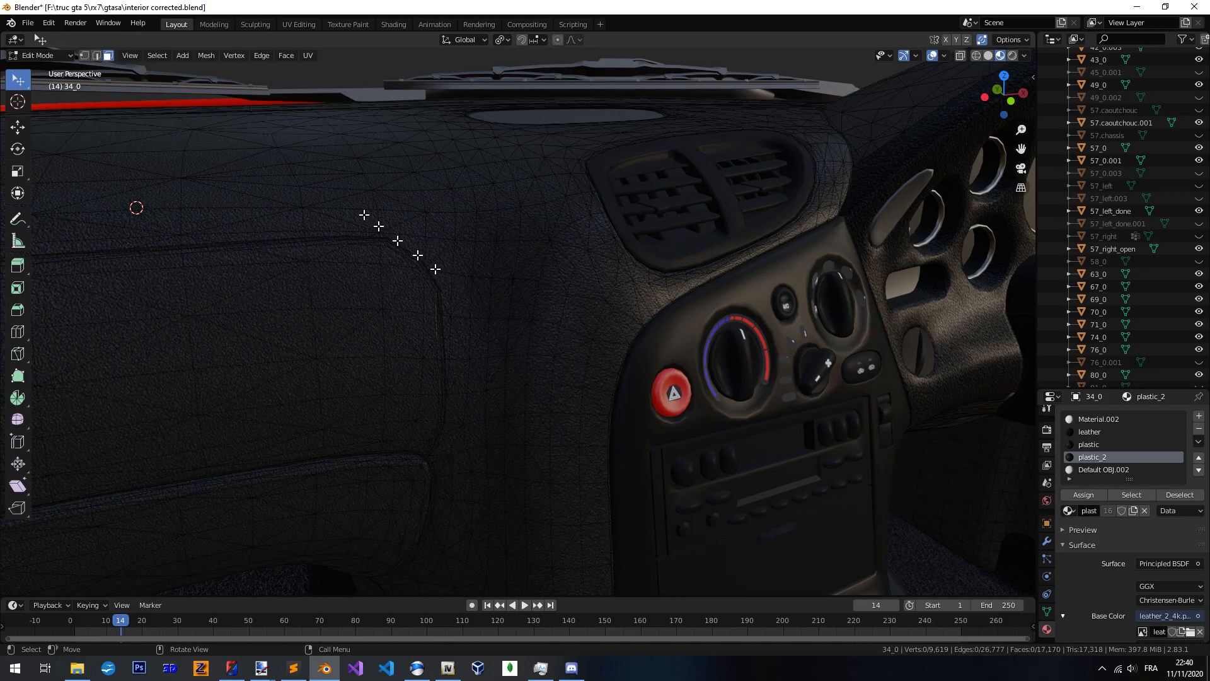
{"action": "left_click", "coordinate": [393, 148]}
{"action": "key", "text": "shift+g"}
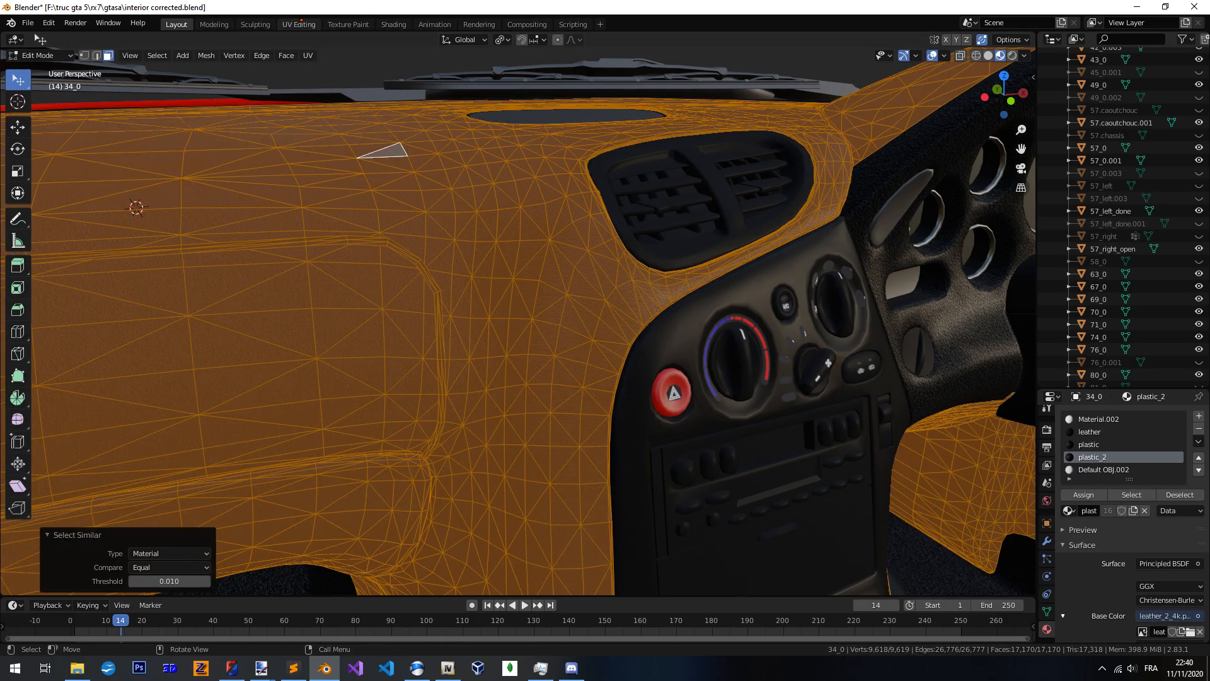
Switch to the UV Editing workspace, widen the 3D viewport and frame the passenger side of the dashboard
{"action": "left_click", "coordinate": [298, 25]}
{"action": "scroll", "coordinate": [291, 354], "scroll_direction": "down", "scroll_amount": 3}
{"action": "middle_click_drag", "start_coordinate": [360, 398], "coordinate": [252, 461]}
{"action": "scroll", "coordinate": [288, 360], "scroll_direction": "down", "scroll_amount": 2}
{"action": "scroll", "coordinate": [346, 294], "scroll_direction": "up", "scroll_amount": 1}
{"action": "middle_click_drag", "start_coordinate": [289, 360], "coordinate": [276, 303]}
{"action": "scroll", "coordinate": [721, 402], "scroll_direction": "up", "scroll_amount": 4}
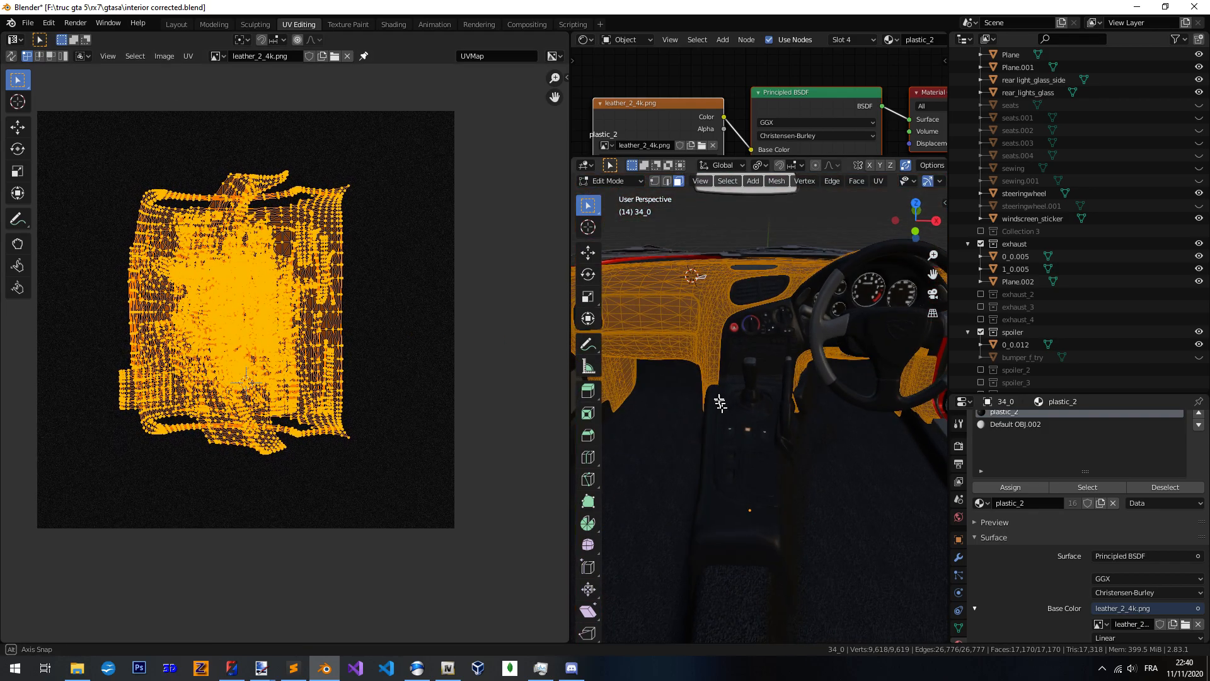
{"action": "middle_click_drag", "start_coordinate": [718, 397], "coordinate": [744, 344]}
{"action": "scroll", "coordinate": [691, 394], "scroll_direction": "up", "scroll_amount": 2}
{"action": "scroll", "coordinate": [690, 393], "scroll_direction": "up", "scroll_amount": 2}
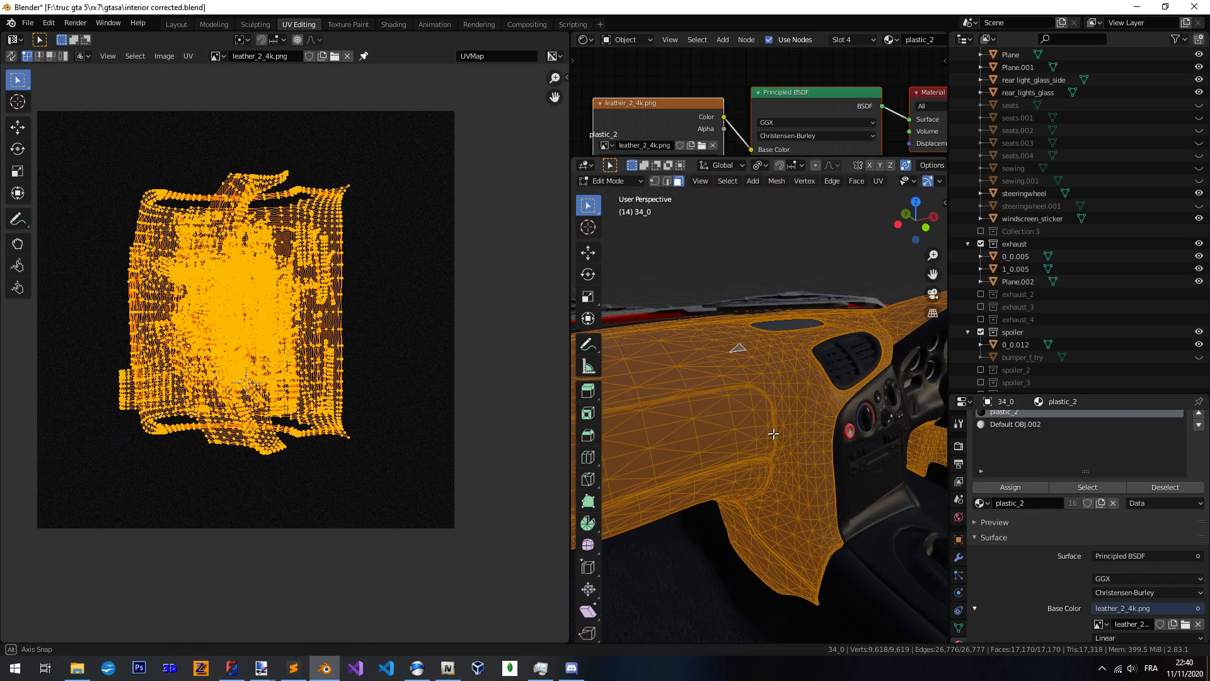
{"action": "left_click_drag", "start_coordinate": [571, 370], "coordinate": [377, 370]}
{"action": "middle_click_drag", "start_coordinate": [598, 420], "coordinate": [628, 402], "text": "shift"}
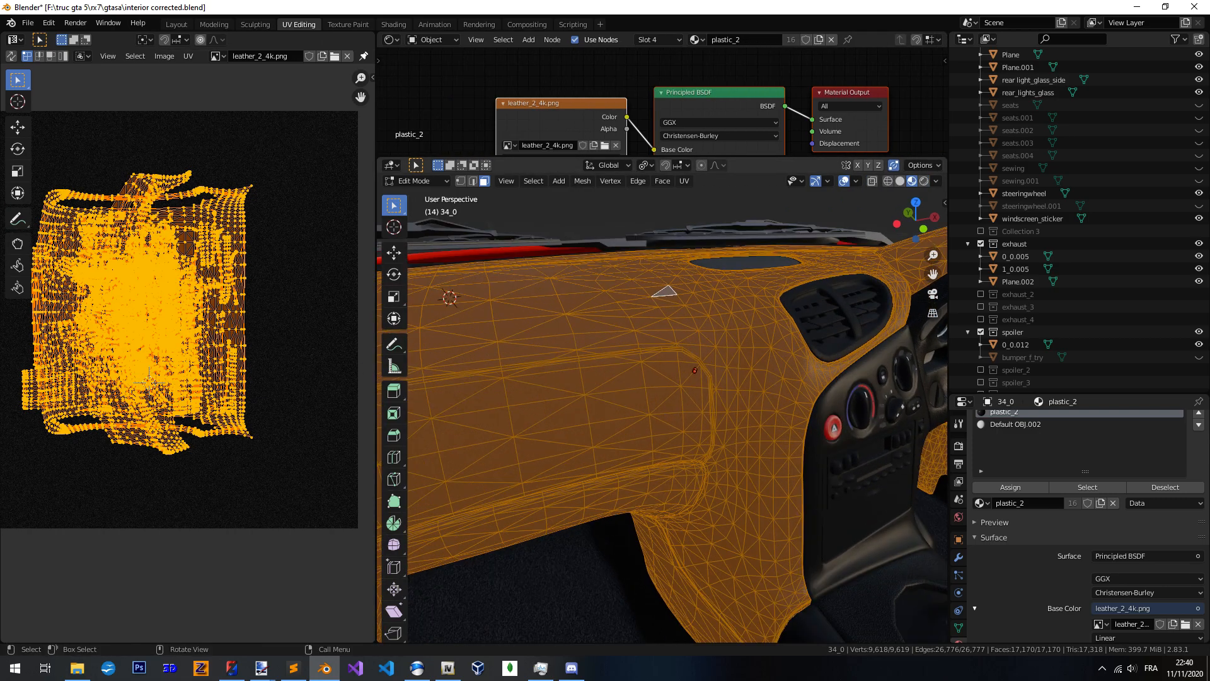
Compare the dashboard's textured look in Object Mode with its UV layout over leather_2_4k.png in Edit Mode
{"action": "key", "text": "Tab"}
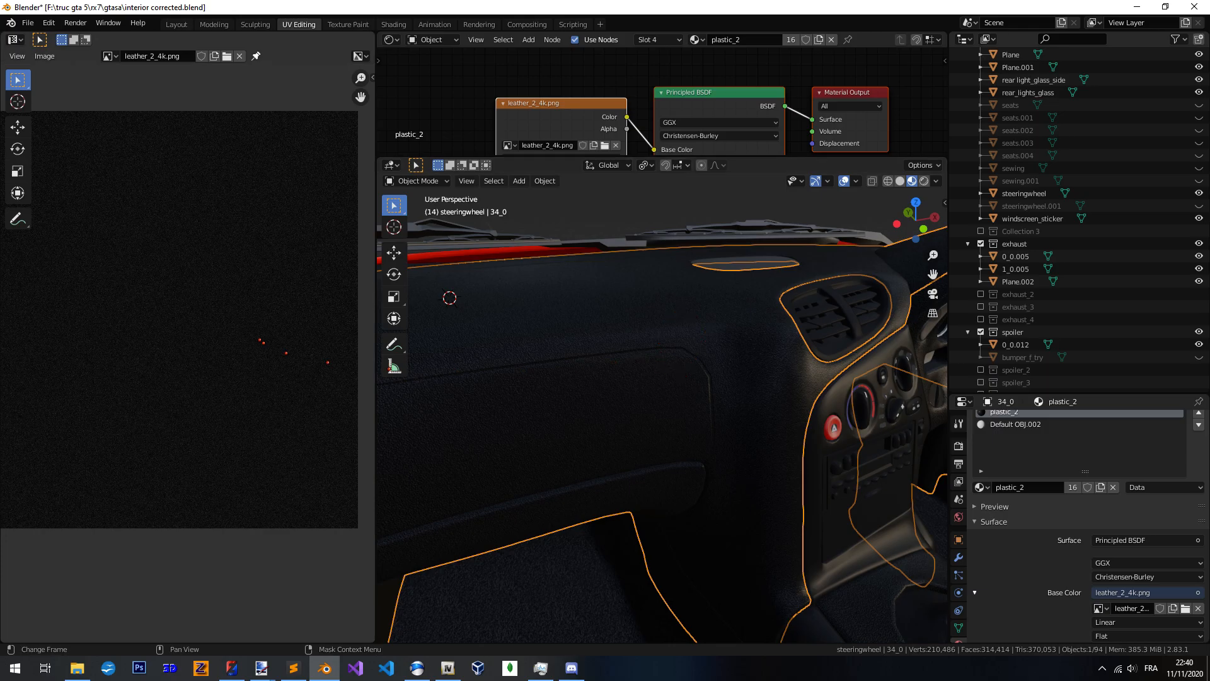
{"action": "key", "text": "Tab"}
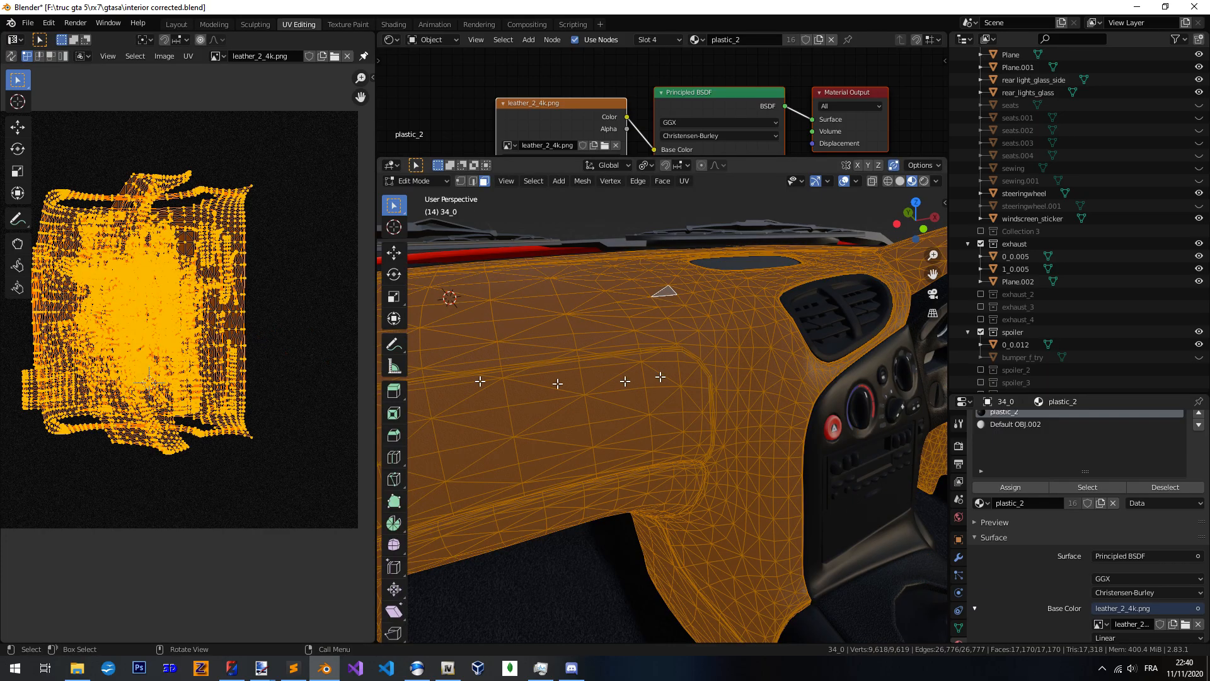
{"action": "scroll", "coordinate": [172, 364], "scroll_direction": "down", "scroll_amount": 4}
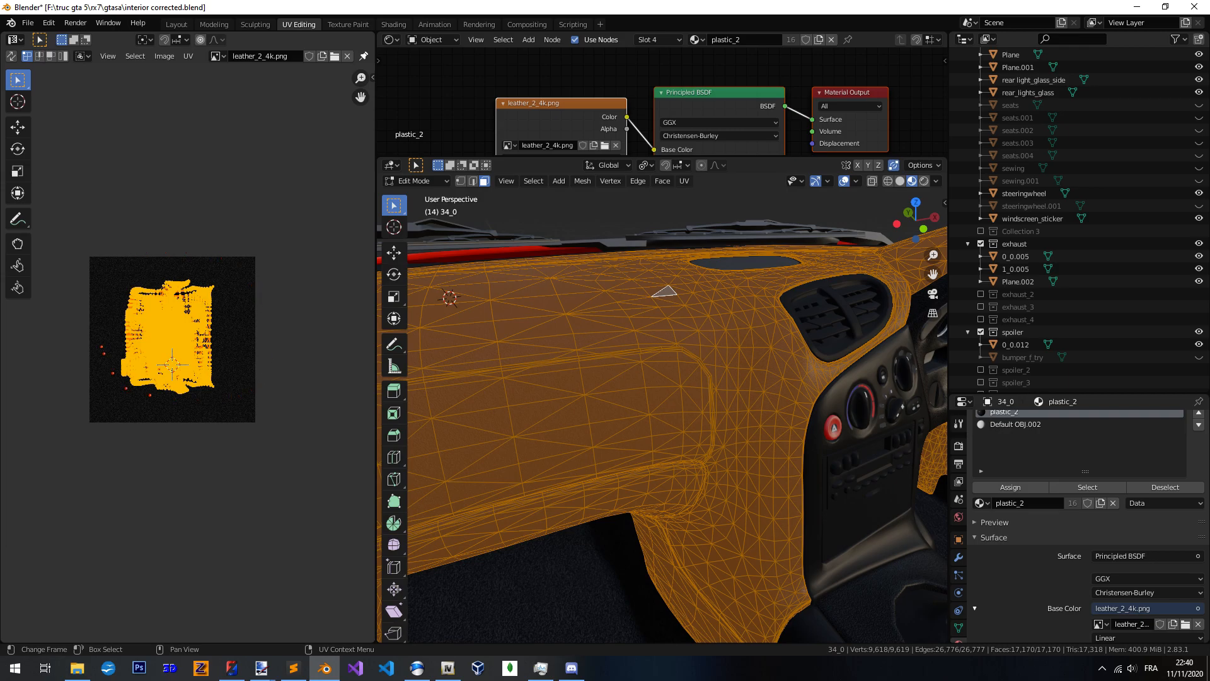
{"action": "middle_click_drag", "start_coordinate": [172, 365], "coordinate": [179, 393]}
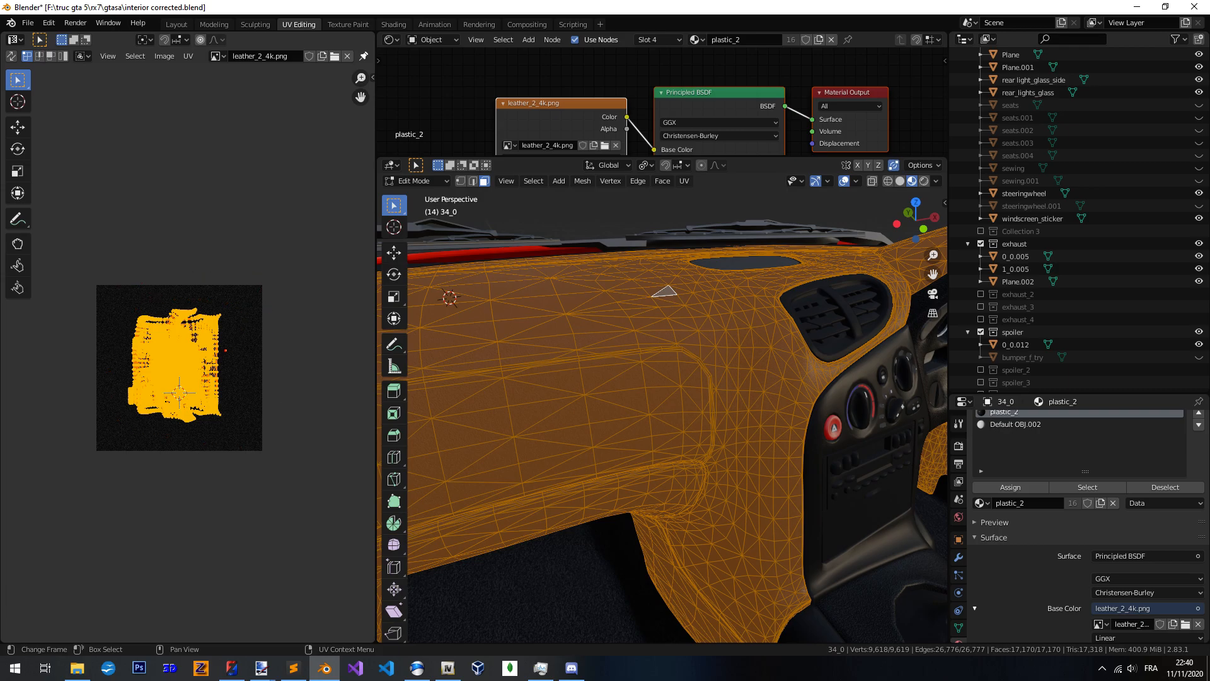
Search Google Images for "seamless 4k carbon texture" in a new browser tab
{"action": "key", "text": "alt+Tab"}
{"action": "key", "text": "ctrl+t"}
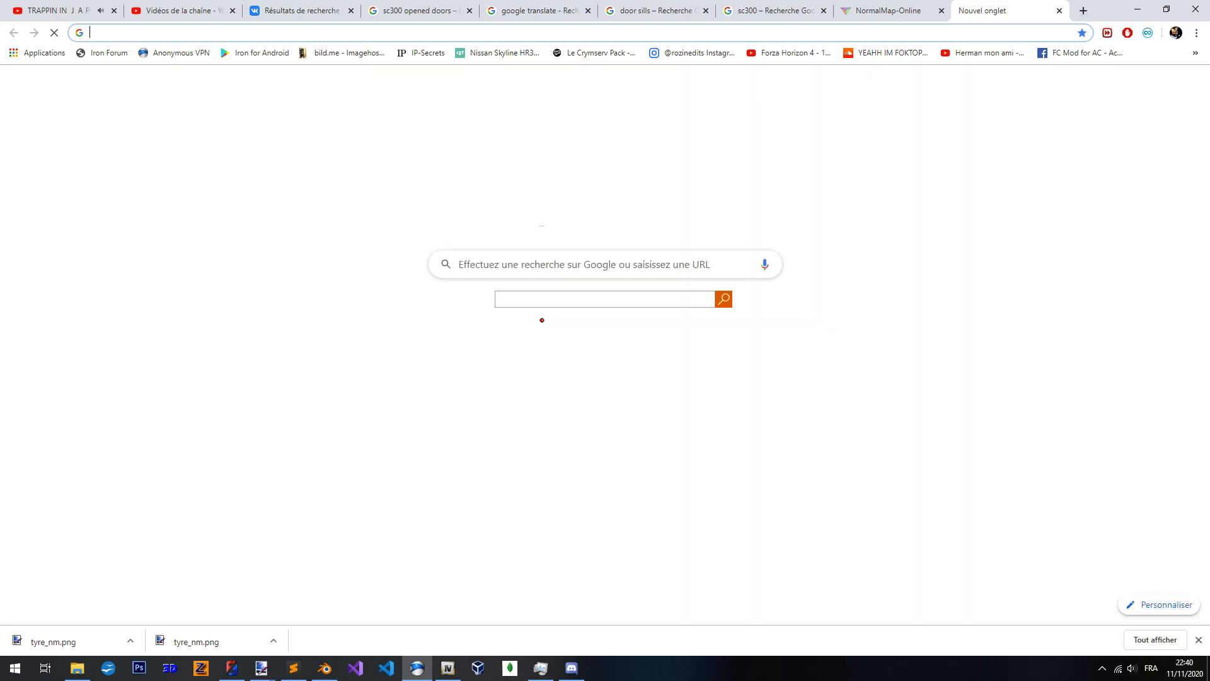
{"action": "key", "text": "alt+Tab"}
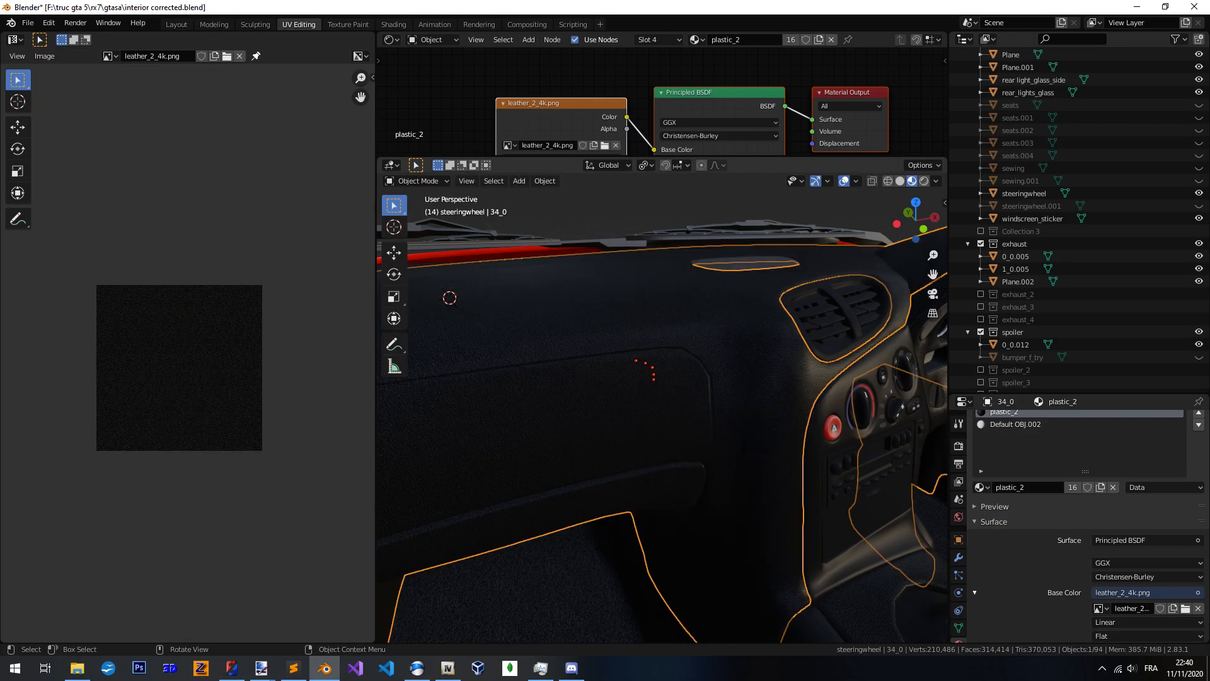
{"action": "middle_click_drag", "start_coordinate": [645, 379], "coordinate": [733, 446]}
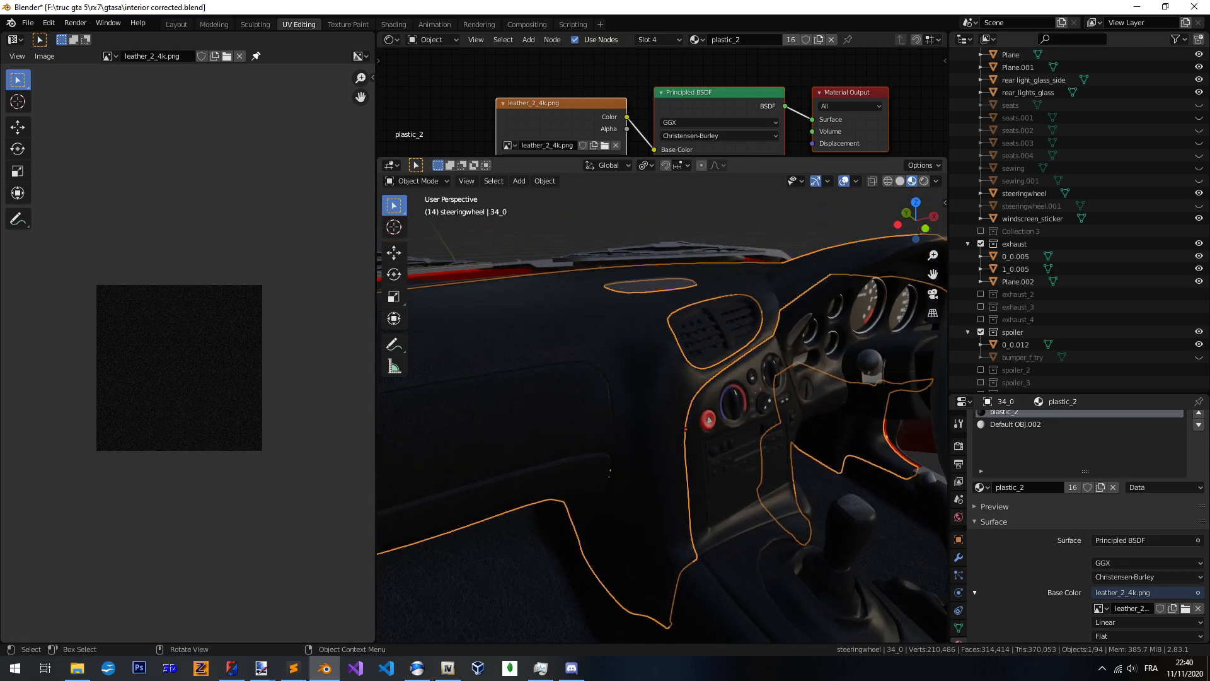
{"action": "key", "text": "alt+Tab"}
{"action": "left_click", "coordinate": [596, 266]}
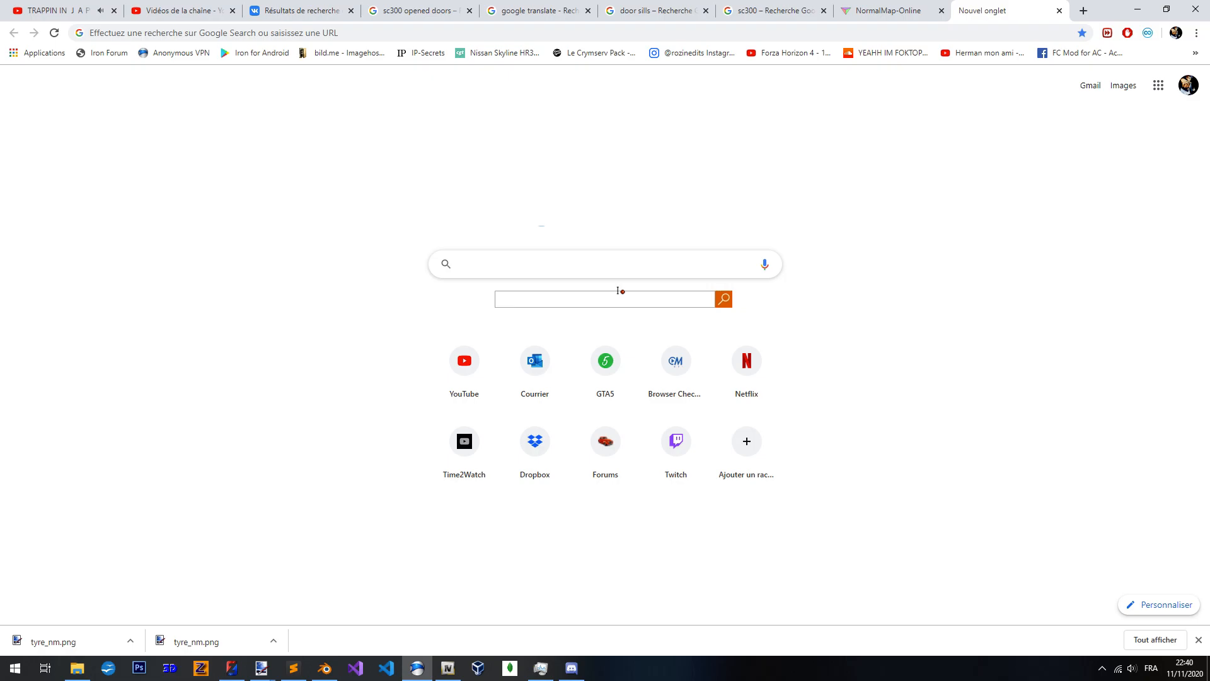
{"action": "type", "text": "seamless"}
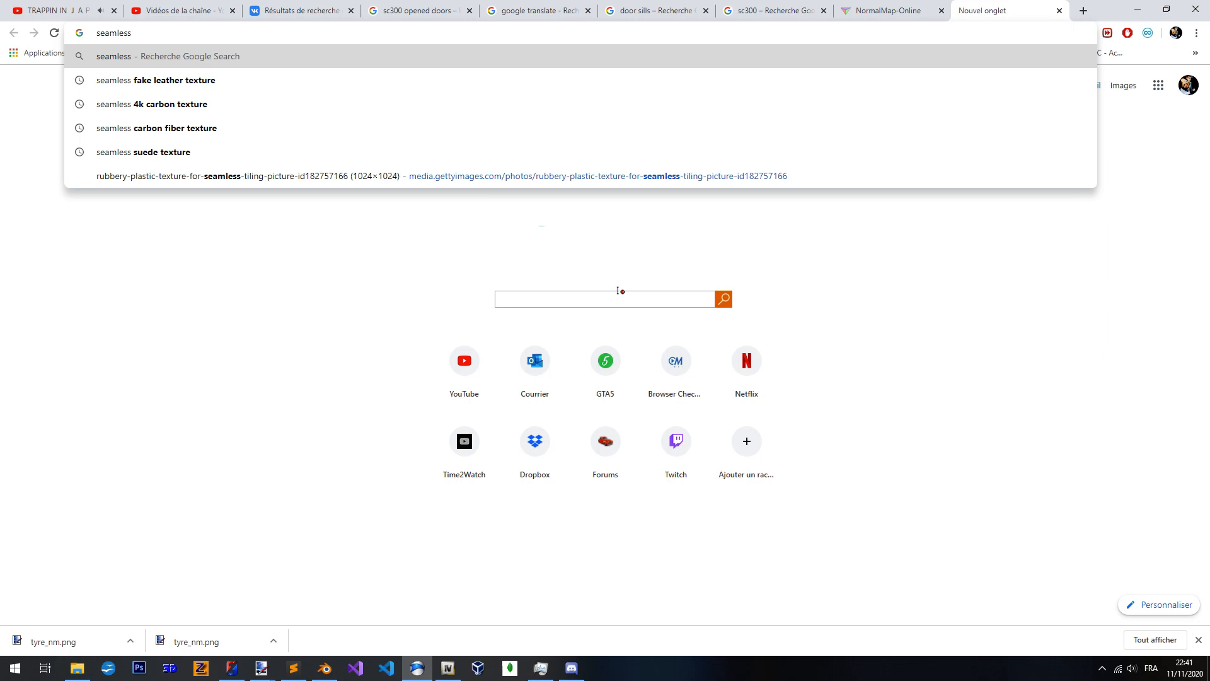
{"action": "key", "text": "Down"}
{"action": "key", "text": "Down"}
{"action": "key", "text": "Return"}
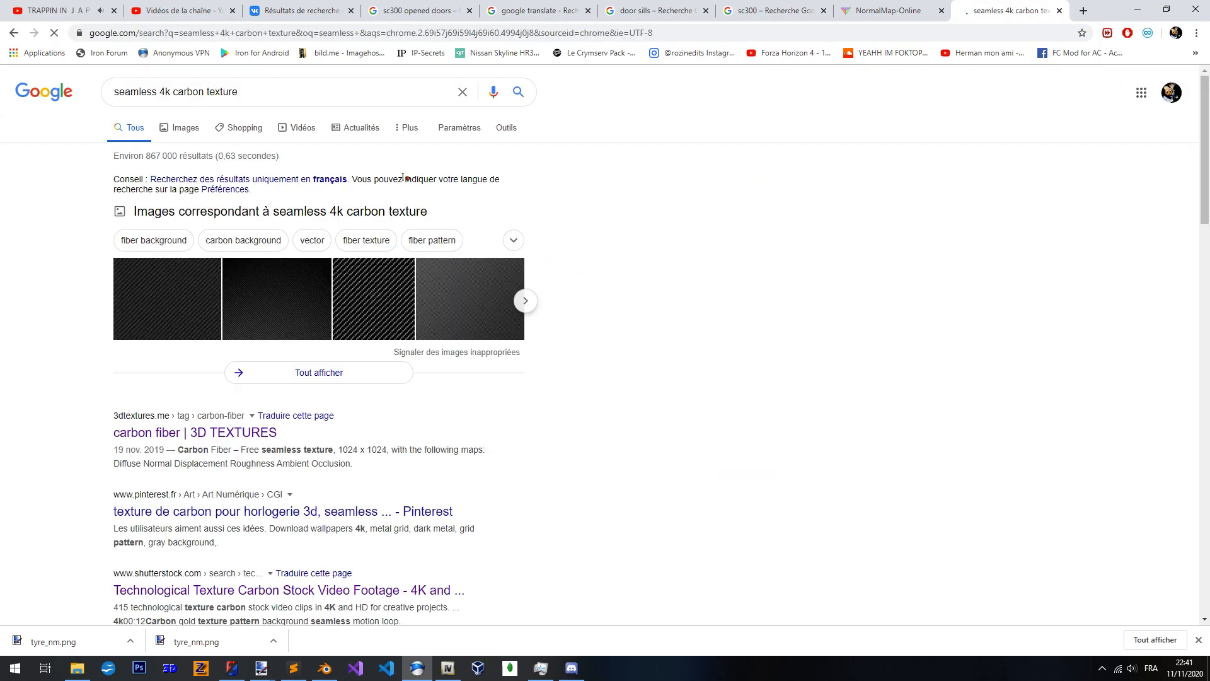
{"action": "left_click", "coordinate": [182, 126]}
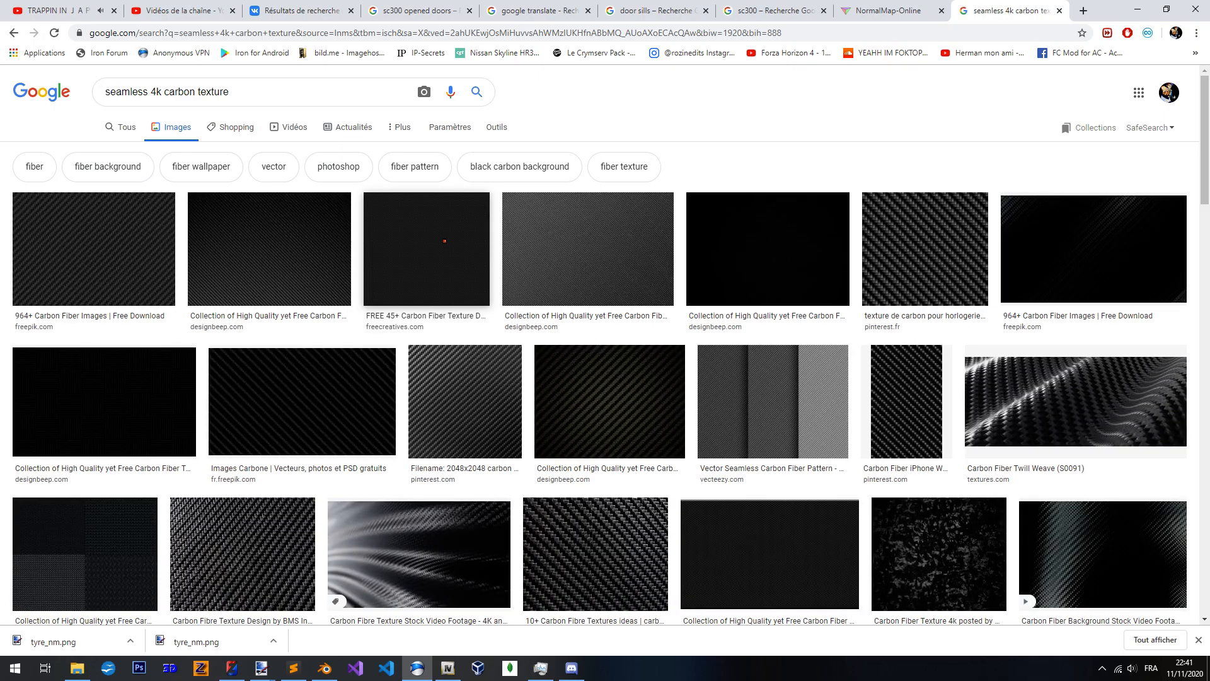
Preview the grey designbeep.com carbon fiber texture from the first row of image results, and close the preview
{"action": "left_click", "coordinate": [593, 247]}
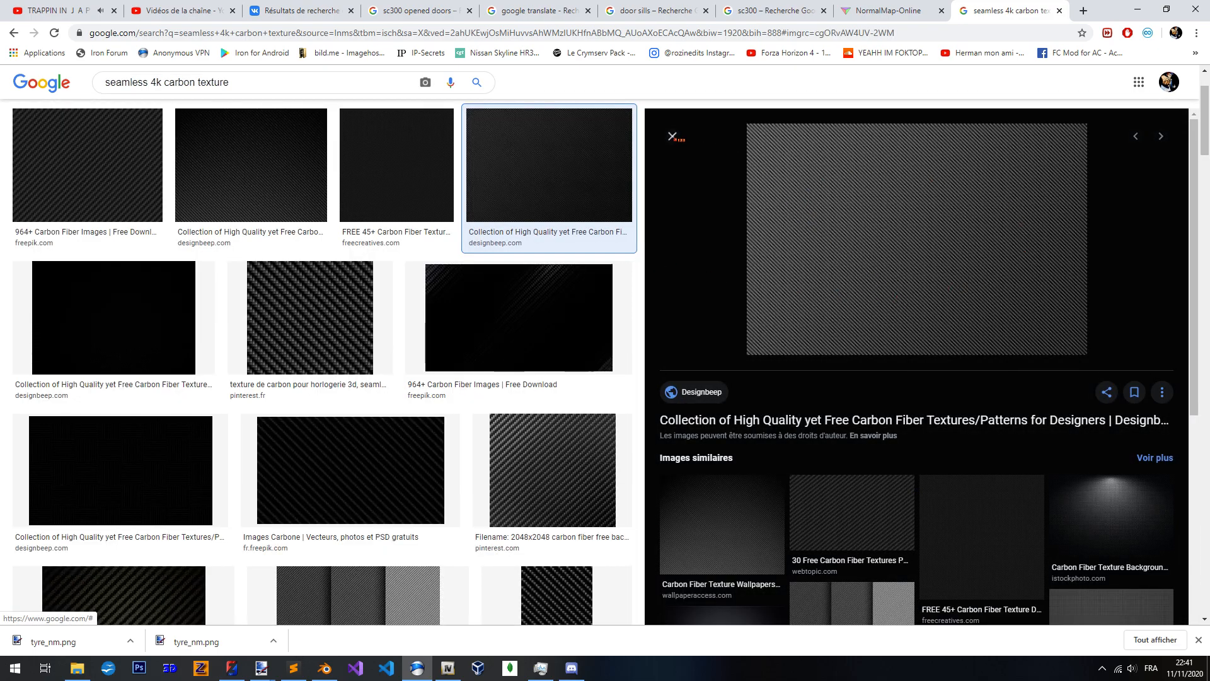
{"action": "left_click", "coordinate": [673, 136]}
{"action": "scroll", "coordinate": [575, 299], "scroll_direction": "up", "scroll_amount": 2}
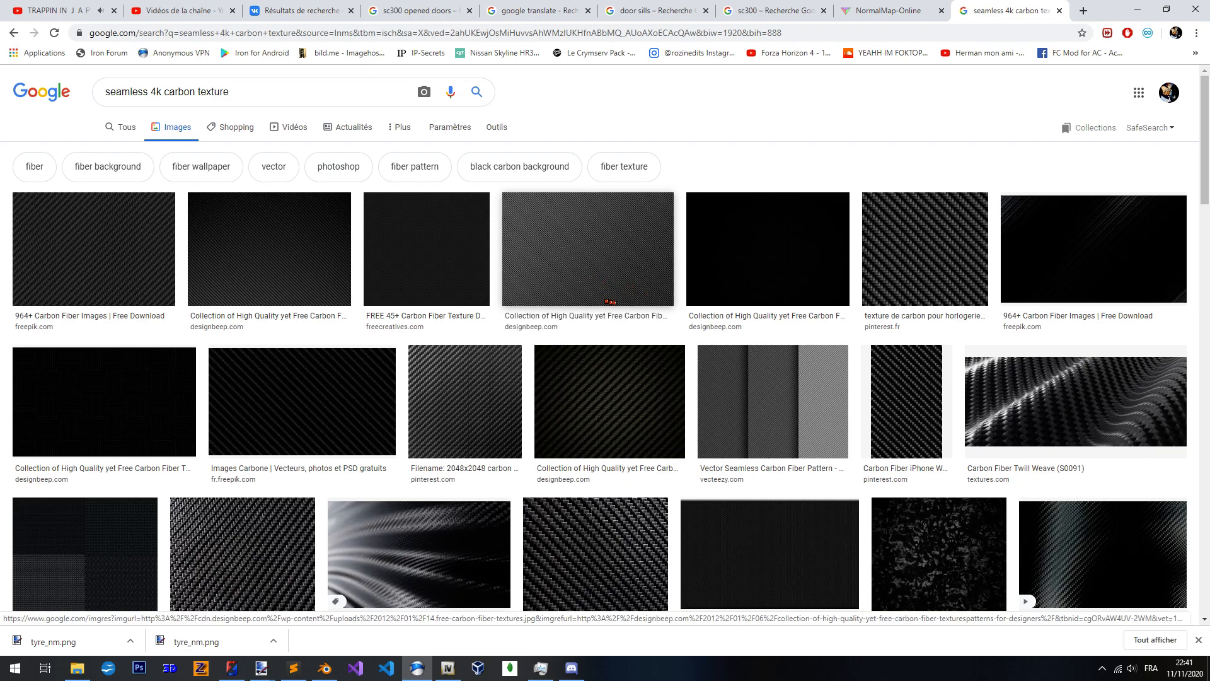
Return to Blender and scale up the dashboard's whole UV layout until it nearly fills the leather_2_4k.png texture
{"action": "key", "text": "alt+Tab"}
{"action": "key", "text": "Tab"}
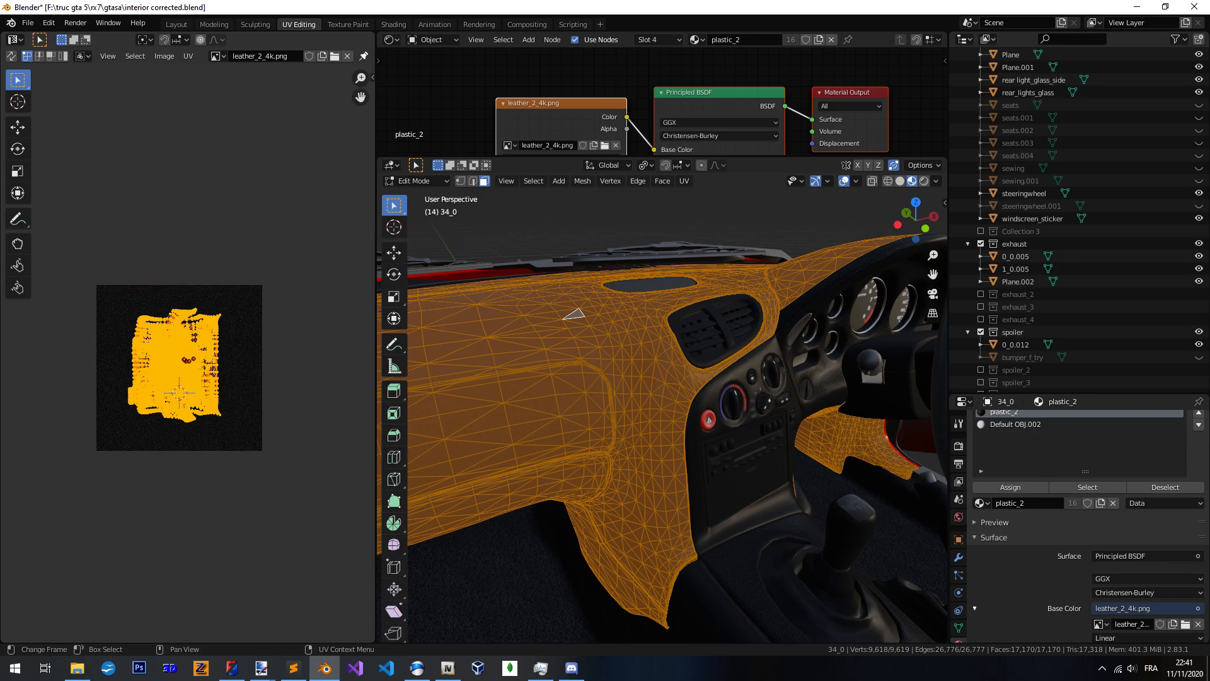
{"action": "key", "text": "s"}
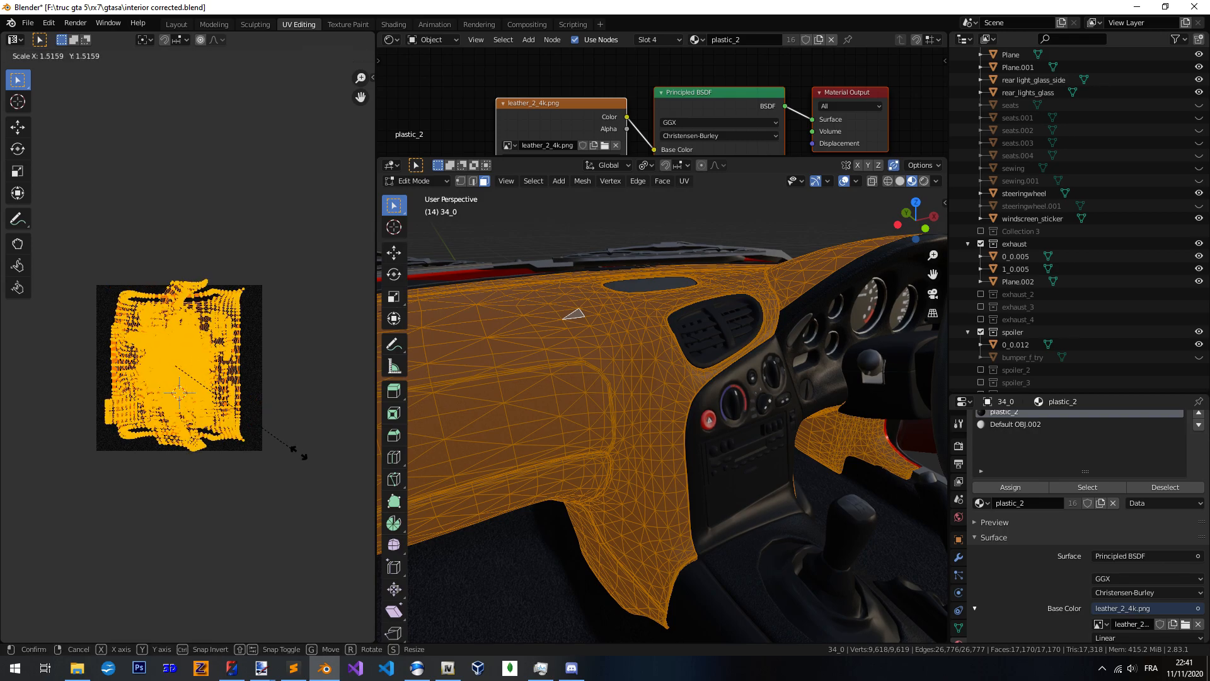
{"action": "left_click", "coordinate": [296, 448]}
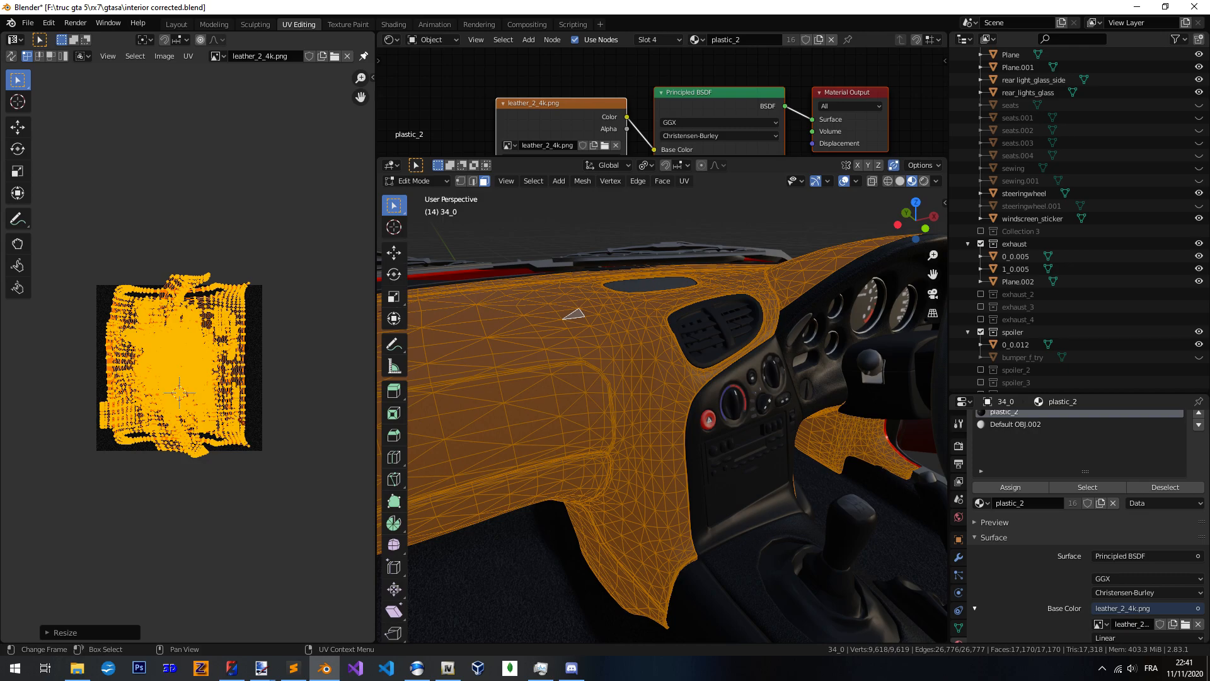
Circle-select the UV vertices around the upper-left and lower-right corners of the dashboard's UV layout
{"action": "key", "text": "alt+a"}
{"action": "scroll", "coordinate": [252, 453], "scroll_direction": "up", "scroll_amount": 1}
{"action": "key", "text": "c"}
{"action": "left_click_drag", "start_coordinate": [246, 447], "coordinate": [260, 465]}
{"action": "mouse_move", "coordinate": [118, 307]}
{"action": "left_mouse_down"}
{"action": "mouse_move", "coordinate": [104, 290]}
{"action": "mouse_move", "coordinate": [123, 283]}
{"action": "left_mouse_up"}
{"action": "key", "text": "Escape"}
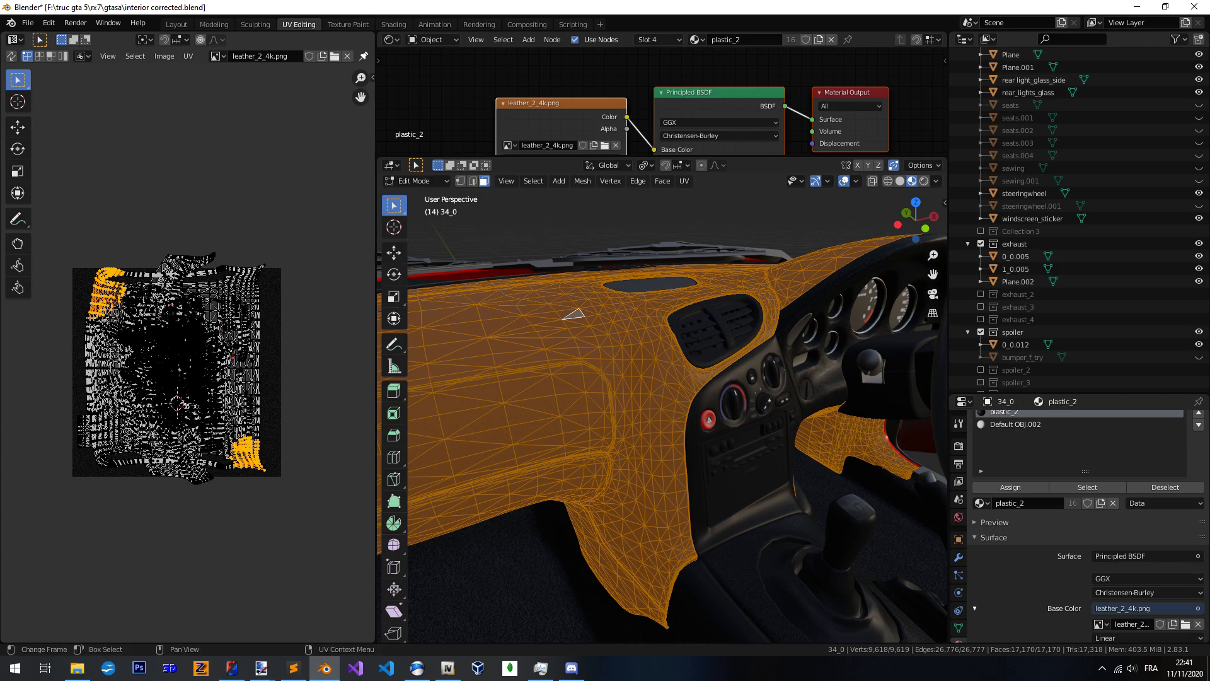
Select the dashboard's entire UV layout again, scale it and deselect everything
{"action": "key", "text": "alt+a"}
{"action": "key", "text": "a"}
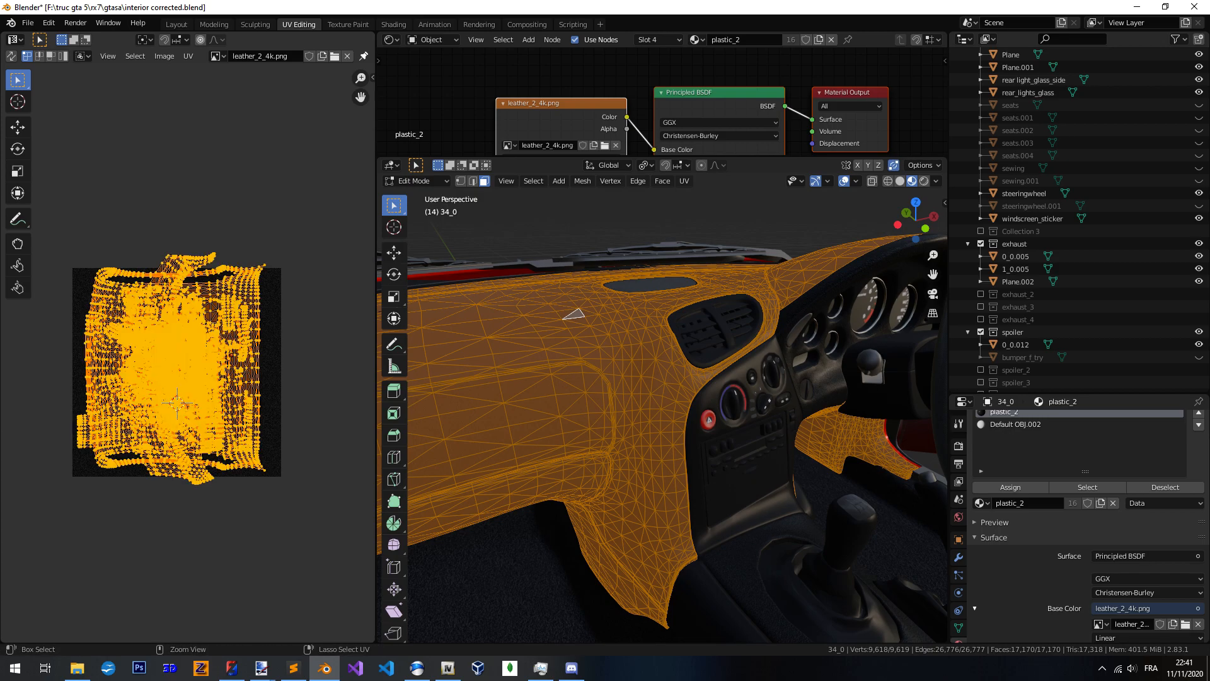
{"action": "key", "text": "s"}
{"action": "key", "text": "Return"}
{"action": "key", "text": "alt+a"}
{"action": "key", "text": "alt+a"}
Switch to the browser, preview the freecreatives.com carbon fiber texture, close it and browse further down the image results
{"action": "key", "text": "alt+Tab"}
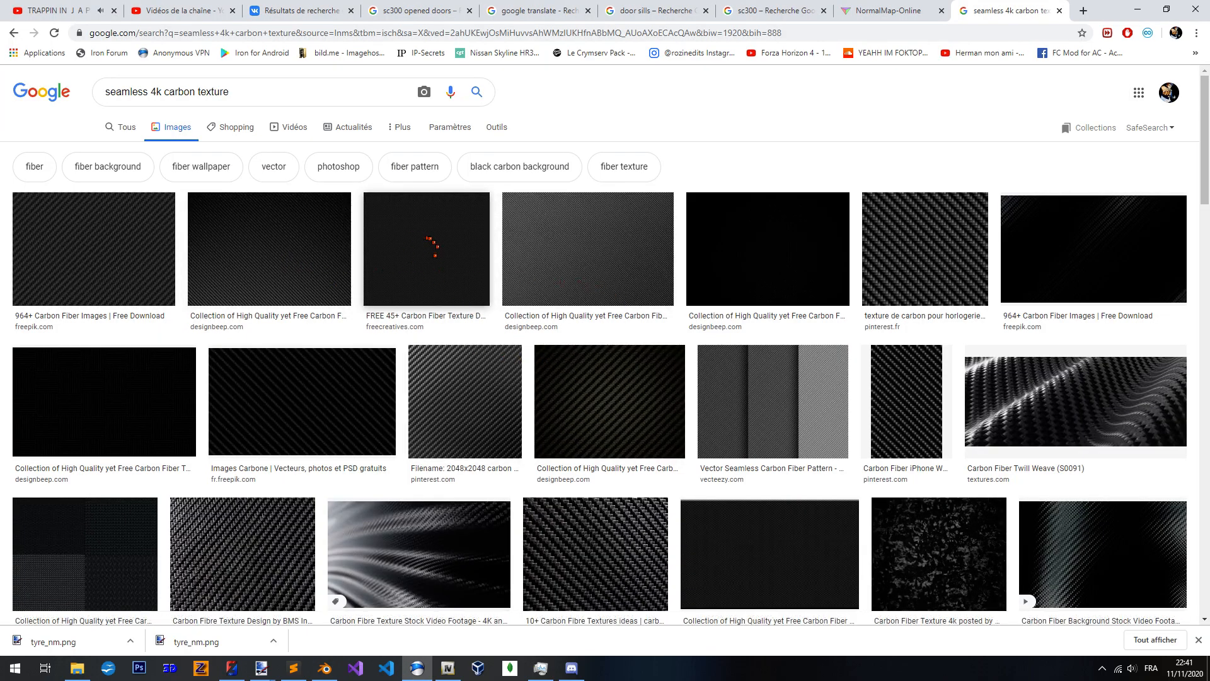
{"action": "left_click", "coordinate": [427, 249]}
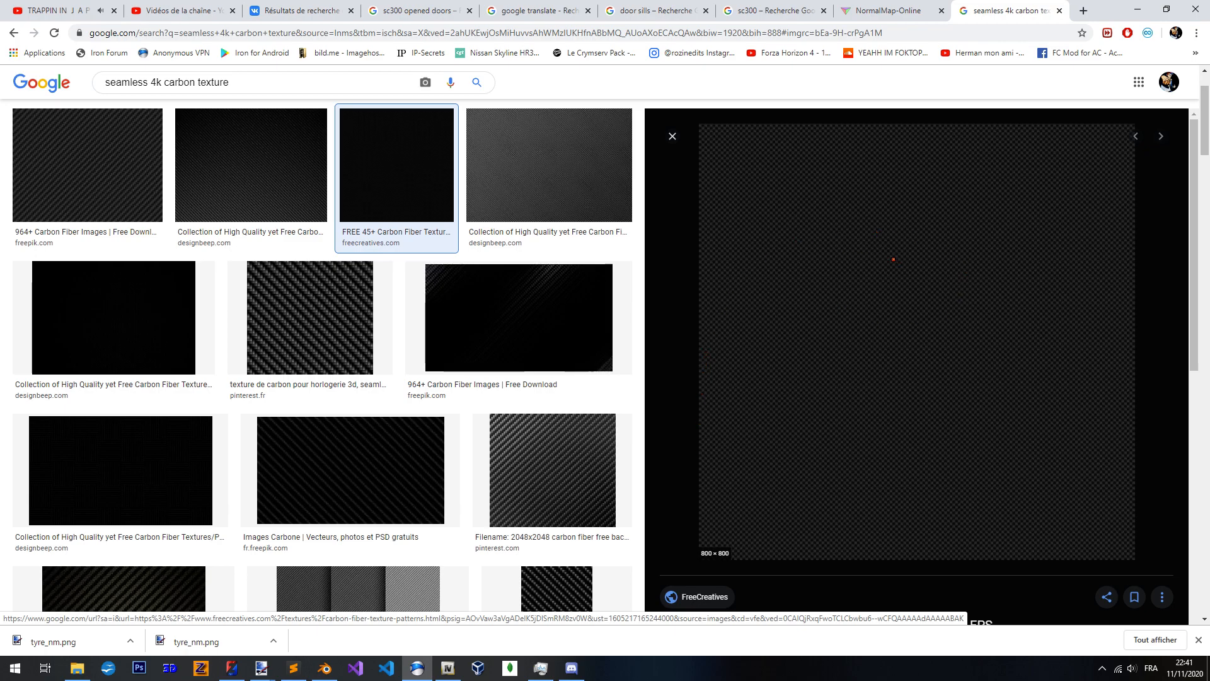
{"action": "scroll", "coordinate": [694, 189], "scroll_direction": "down", "scroll_amount": 2}
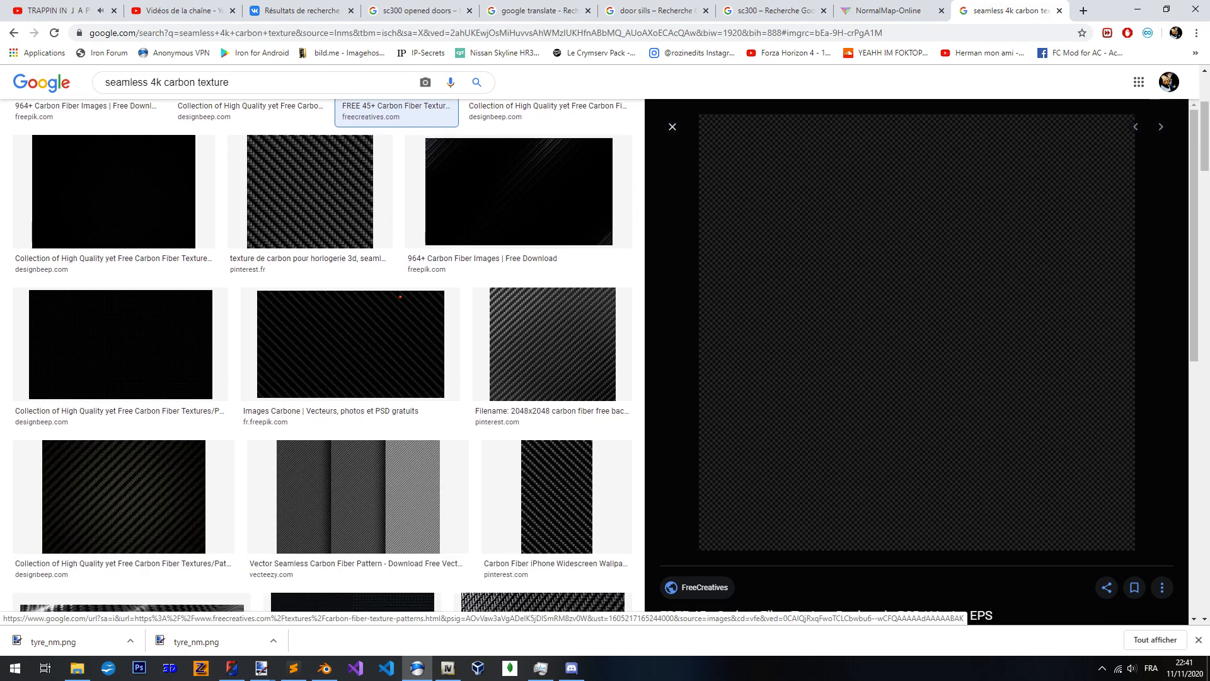
{"action": "left_click", "coordinate": [673, 126]}
{"action": "scroll", "coordinate": [540, 325], "scroll_direction": "up", "scroll_amount": 1}
{"action": "scroll", "coordinate": [535, 327], "scroll_direction": "down", "scroll_amount": 2}
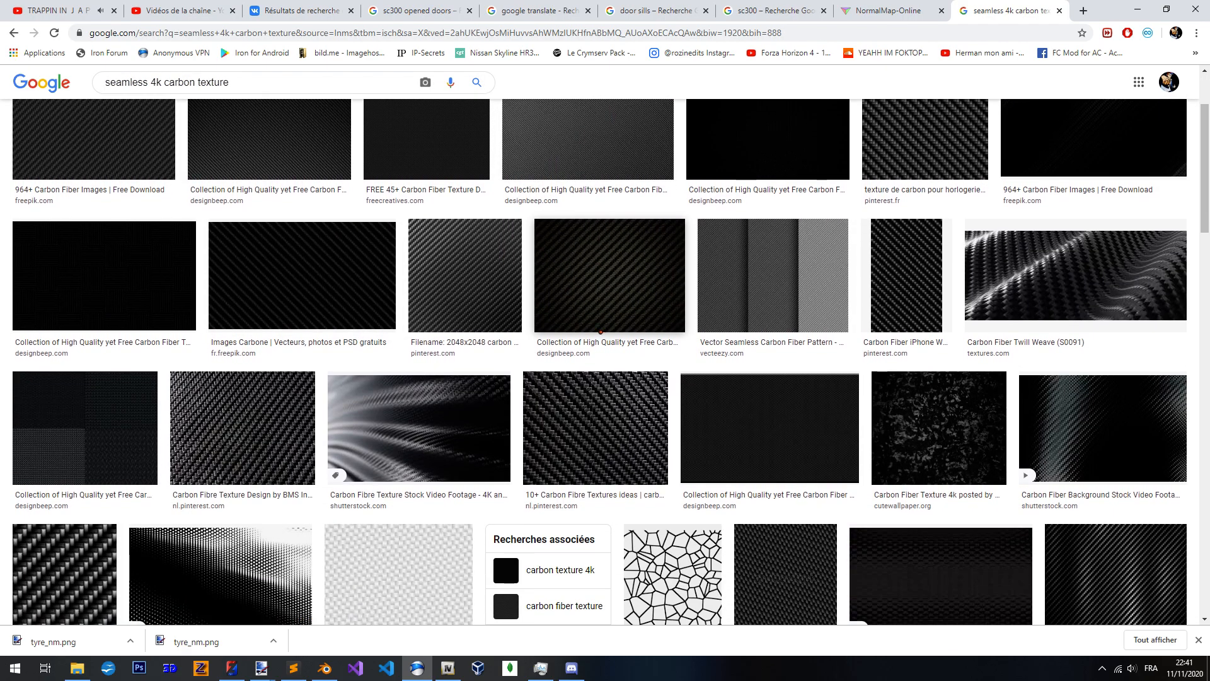
{"action": "scroll", "coordinate": [598, 331], "scroll_direction": "down", "scroll_amount": 4}
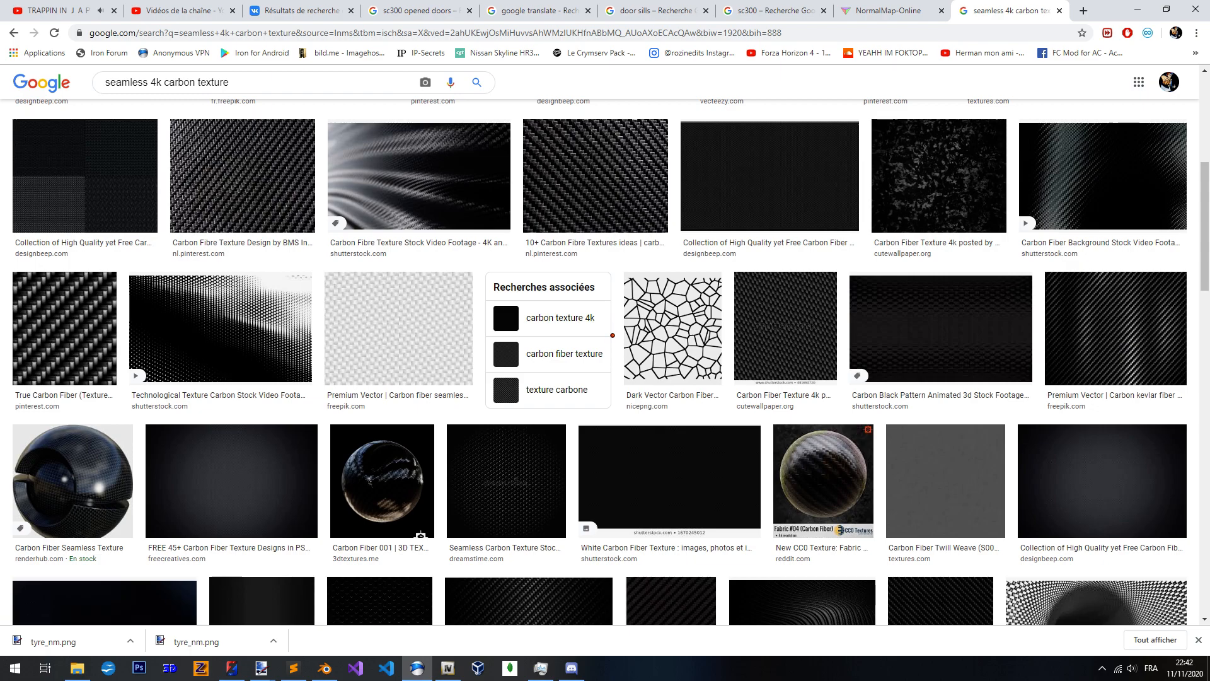
Replace the carbon texture query with an image search for "seamless leather"
{"action": "scroll", "coordinate": [613, 335], "scroll_direction": "up", "scroll_amount": 6}
{"action": "left_click", "coordinate": [260, 91]}
{"action": "key", "text": "ctrl+a"}
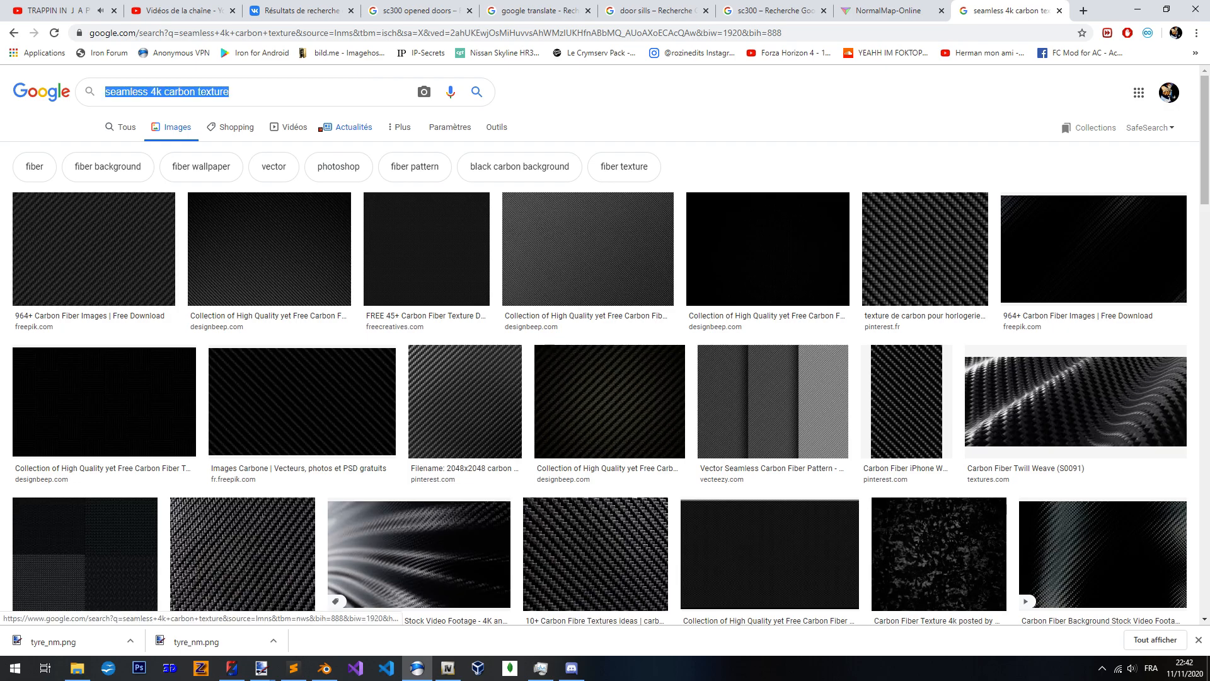
{"action": "type", "text": "leather te"}
{"action": "key", "text": "BackSpace"}
{"action": "key", "text": "BackSpace"}
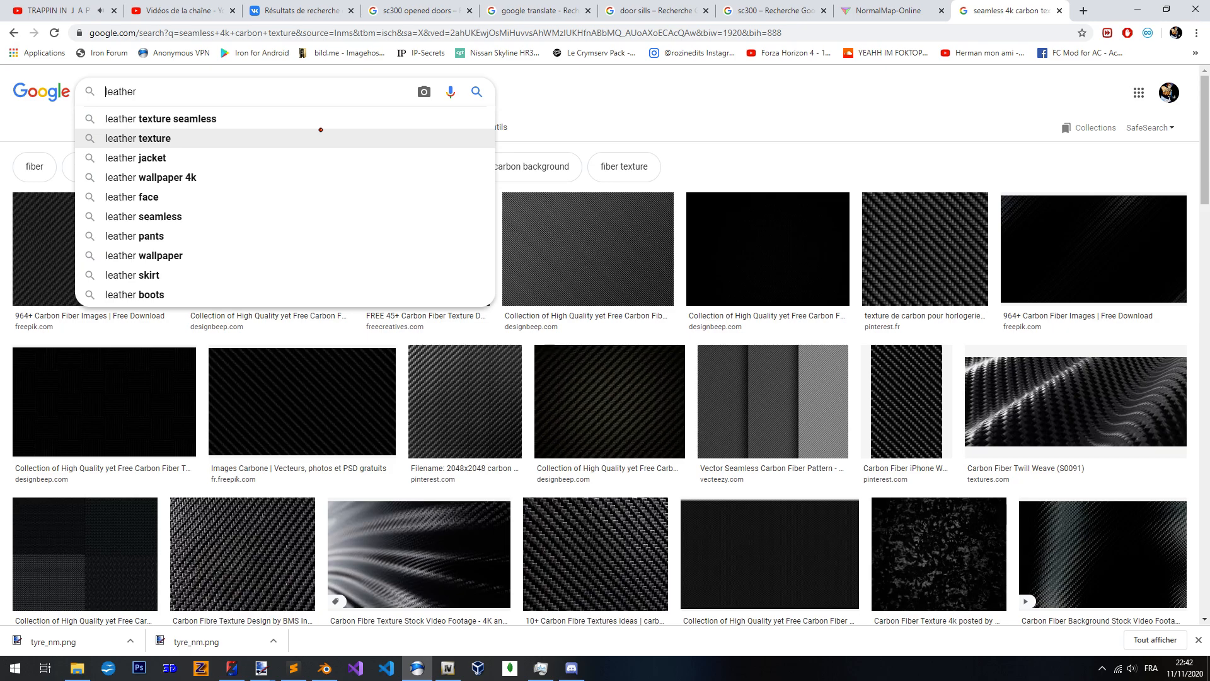
{"action": "key", "text": "Home"}
{"action": "type", "text": "seamless"}
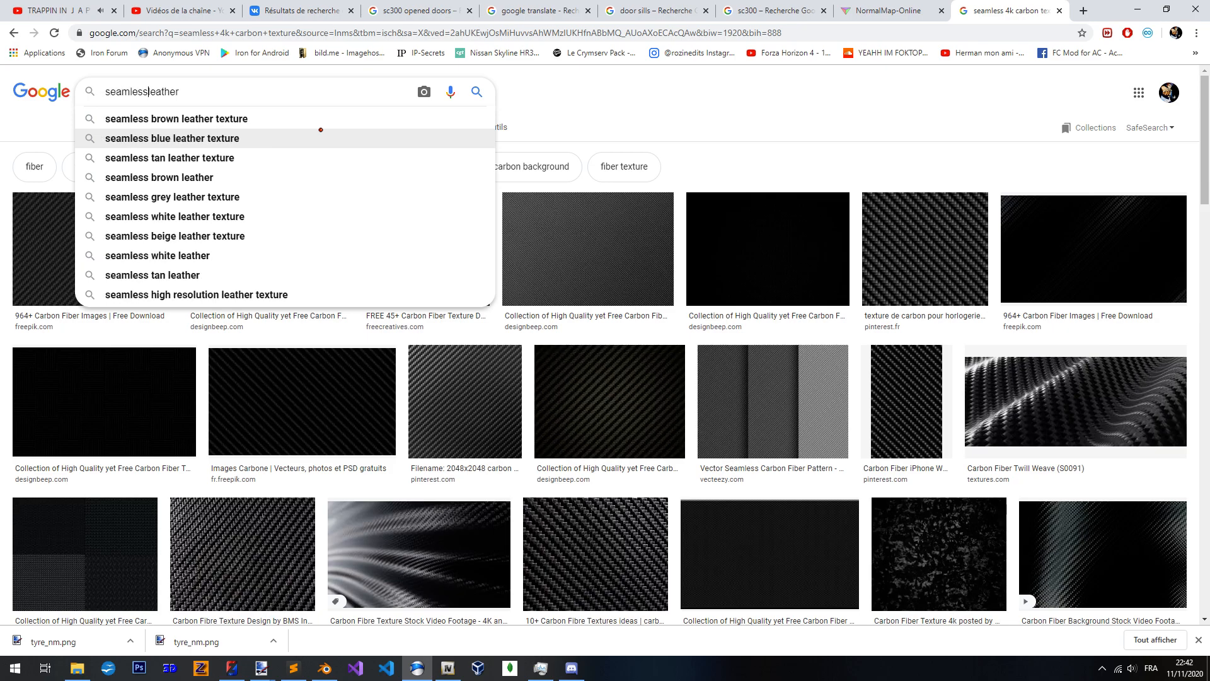
{"action": "key", "text": "Return"}
Refine the image search to "seamless leather texture"
{"action": "left_click", "coordinate": [303, 84]}
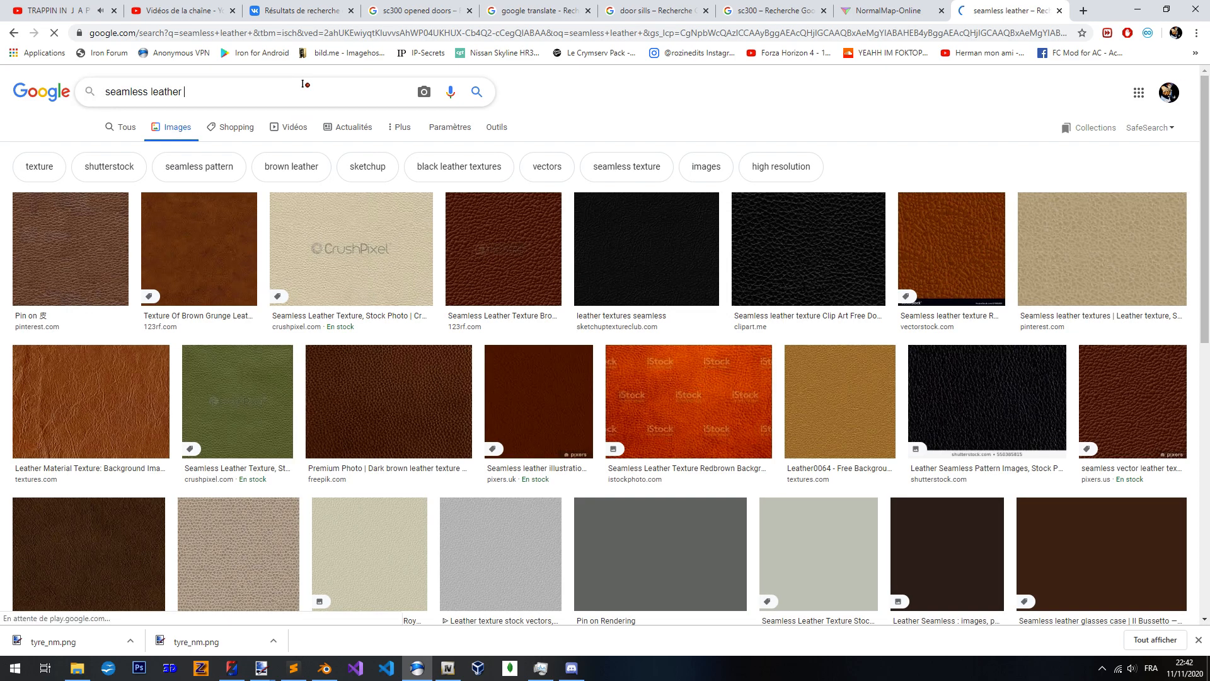
{"action": "type", "text": "texture"}
{"action": "key", "text": "Return"}
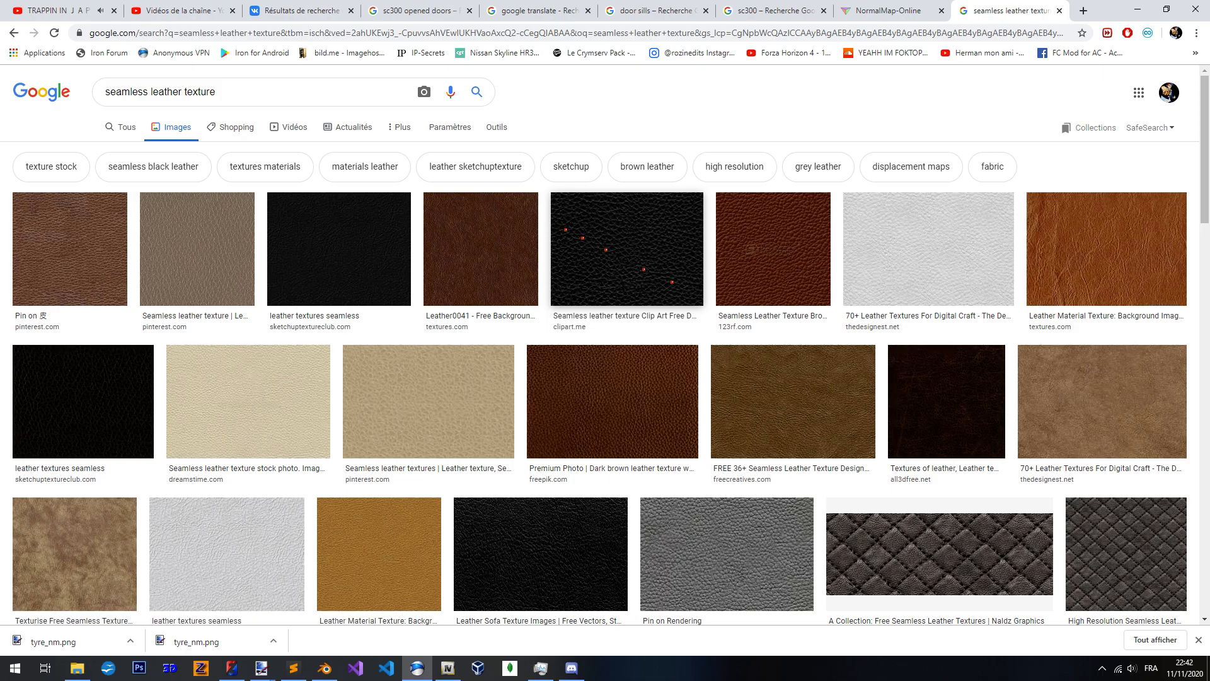
Preview the dark all3dfree.net leather texture from the image results and close the preview
{"action": "left_click", "coordinate": [947, 401]}
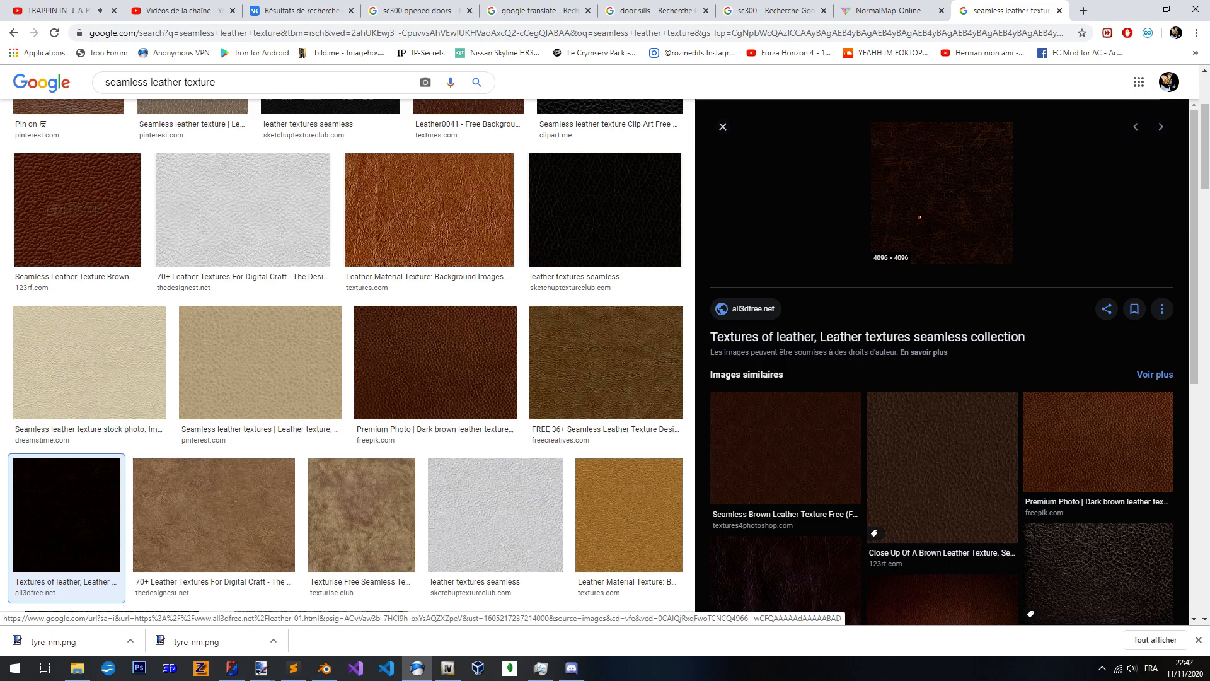
{"action": "left_click", "coordinate": [723, 126]}
Switch to Blender, deselect the dashboard and open the Layout workspace
{"action": "key", "text": "alt+Tab"}
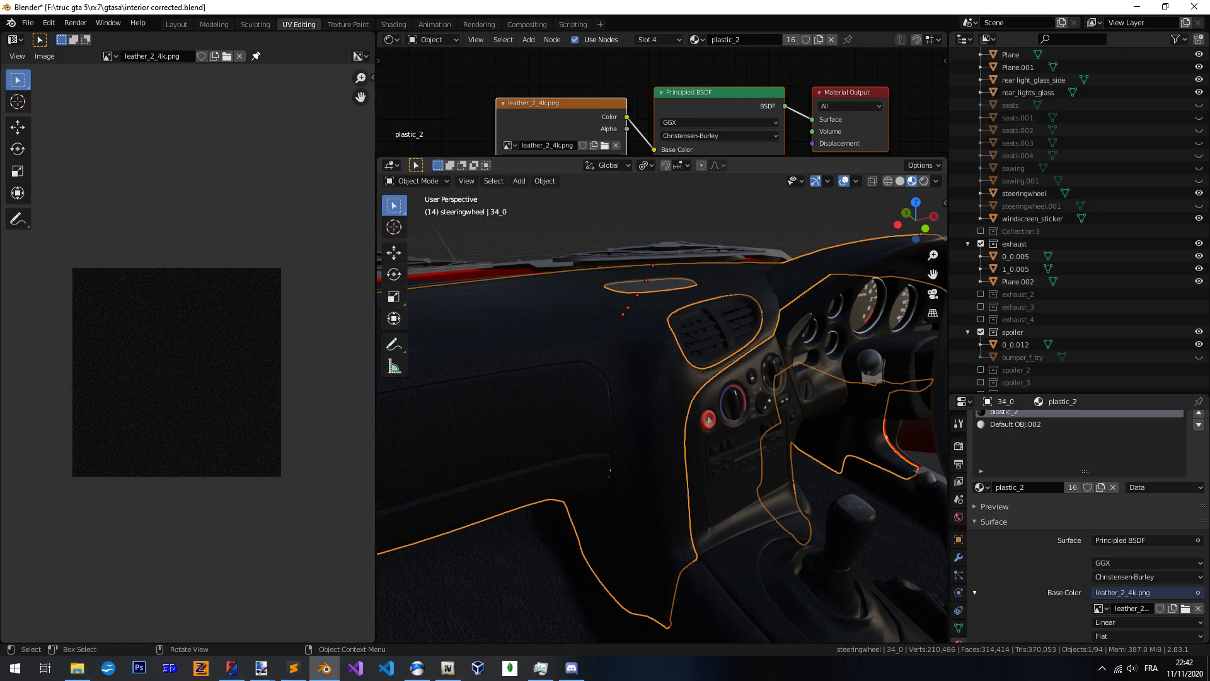
{"action": "middle_click_drag", "start_coordinate": [680, 441], "coordinate": [724, 315]}
{"action": "middle_click_drag", "start_coordinate": [659, 291], "coordinate": [670, 343]}
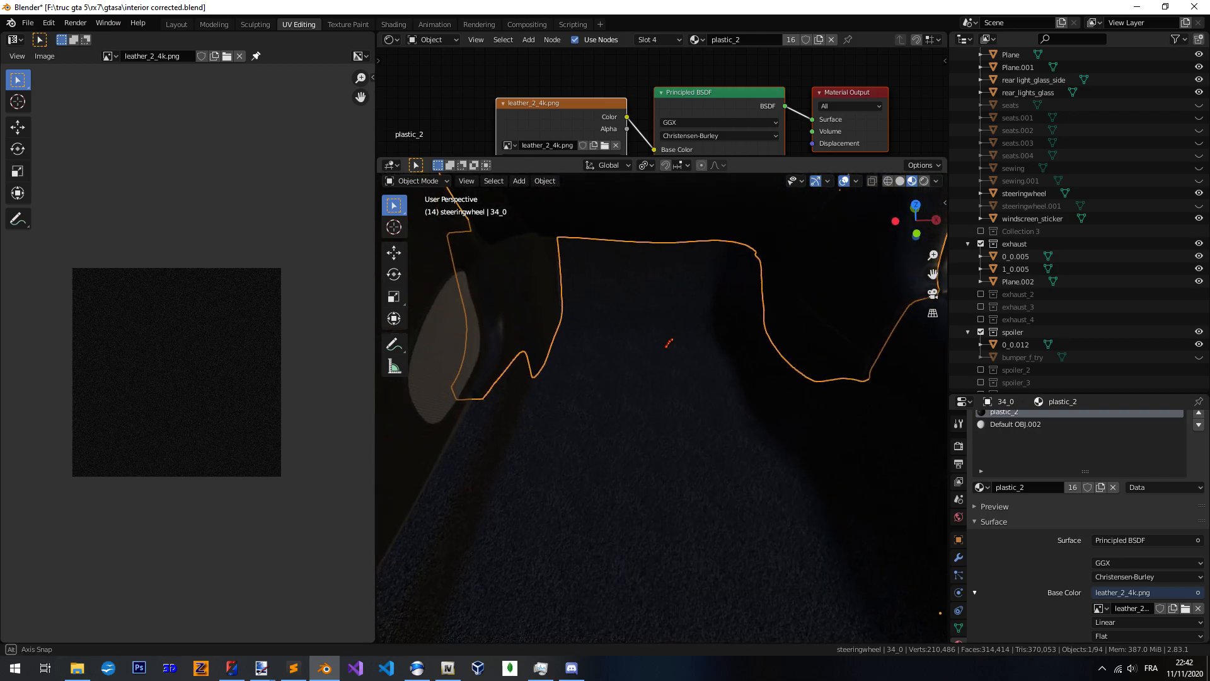
{"action": "key", "text": "alt+a"}
{"action": "middle_click_drag", "start_coordinate": [665, 436], "coordinate": [624, 391]}
{"action": "left_click", "coordinate": [176, 25]}
Examine the grain texture on the car interior's footwell floor from several angles and distances
{"action": "scroll", "coordinate": [482, 353], "scroll_direction": "down", "scroll_amount": 4}
{"action": "middle_click_drag", "start_coordinate": [494, 394], "coordinate": [634, 187]}
{"action": "middle_click_drag", "start_coordinate": [618, 291], "coordinate": [565, 356]}
{"action": "middle_click_drag", "start_coordinate": [564, 445], "coordinate": [520, 384]}
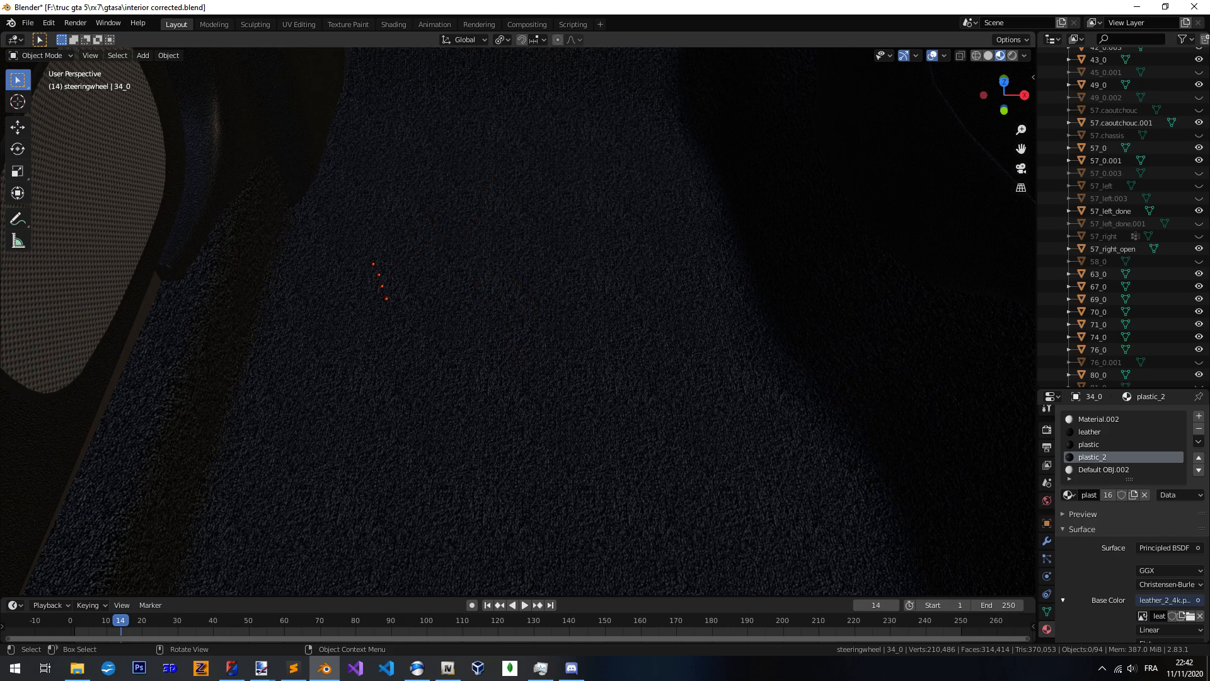
{"action": "scroll", "coordinate": [522, 370], "scroll_direction": "down", "scroll_amount": 4}
{"action": "middle_click_drag", "start_coordinate": [520, 385], "coordinate": [529, 292]}
{"action": "scroll", "coordinate": [522, 370], "scroll_direction": "up", "scroll_amount": 3}
{"action": "scroll", "coordinate": [523, 300], "scroll_direction": "up", "scroll_amount": 1}
{"action": "mouse_move", "coordinate": [555, 351]}
{"action": "middle_mouse_down"}
{"action": "mouse_move", "coordinate": [532, 348]}
{"action": "mouse_move", "coordinate": [567, 334]}
{"action": "mouse_move", "coordinate": [543, 332]}
{"action": "mouse_move", "coordinate": [535, 402]}
{"action": "mouse_move", "coordinate": [550, 350]}
{"action": "mouse_move", "coordinate": [562, 359]}
{"action": "mouse_move", "coordinate": [596, 334]}
{"action": "mouse_move", "coordinate": [602, 356]}
{"action": "mouse_move", "coordinate": [454, 371]}
{"action": "mouse_move", "coordinate": [622, 376]}
{"action": "mouse_move", "coordinate": [652, 424]}
{"action": "mouse_move", "coordinate": [580, 432]}
{"action": "mouse_move", "coordinate": [637, 405]}
{"action": "mouse_move", "coordinate": [572, 399]}
{"action": "mouse_move", "coordinate": [577, 377]}
{"action": "mouse_move", "coordinate": [553, 375]}
{"action": "middle_mouse_up"}
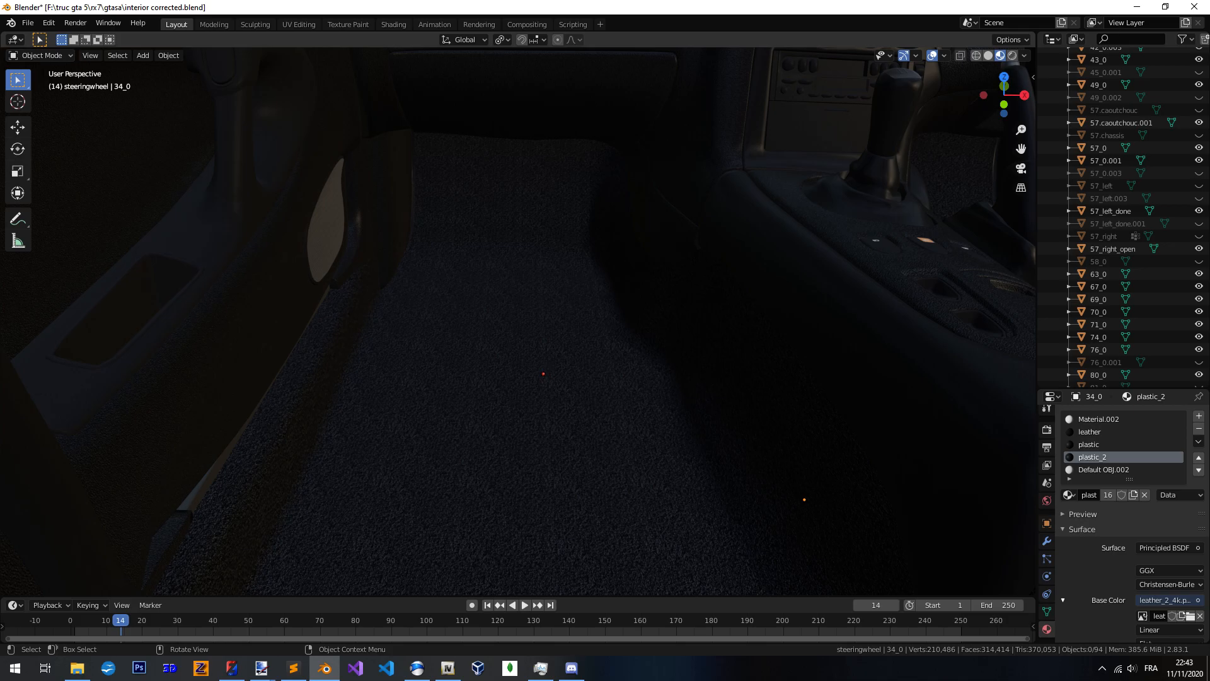
{"action": "mouse_move", "coordinate": [545, 374]}
{"action": "middle_mouse_down"}
{"action": "mouse_move", "coordinate": [564, 376]}
{"action": "mouse_move", "coordinate": [554, 365]}
{"action": "mouse_move", "coordinate": [567, 344]}
{"action": "mouse_move", "coordinate": [562, 377]}
{"action": "middle_mouse_up"}
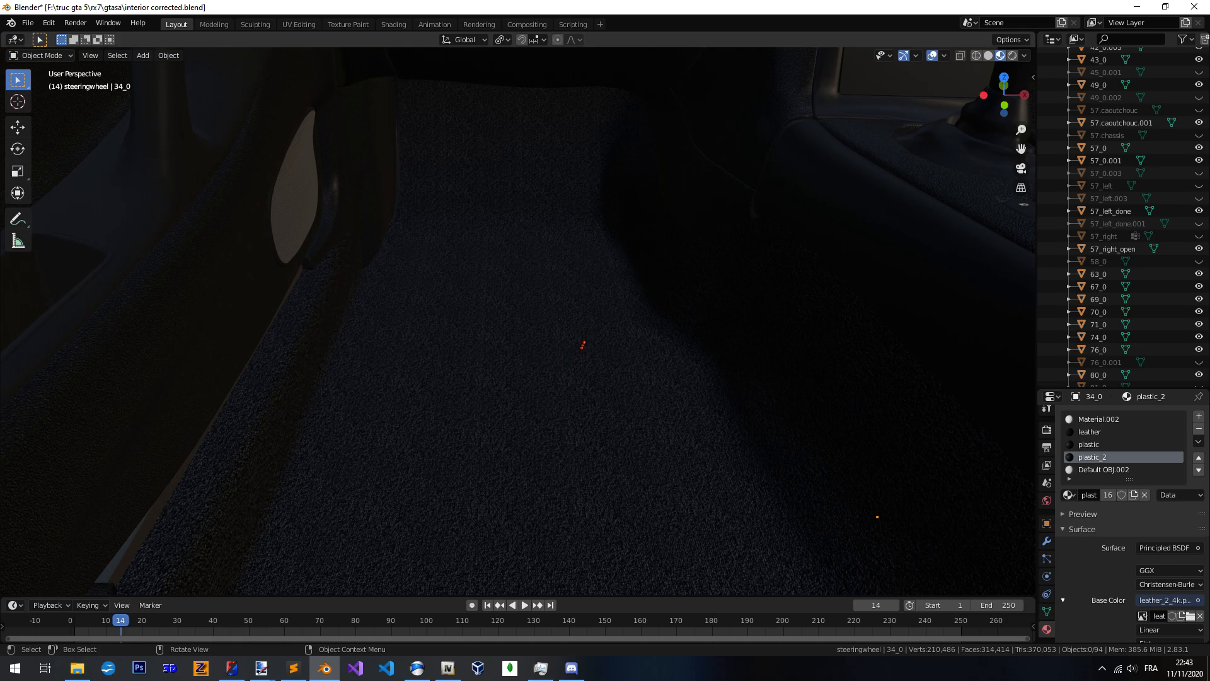
Inspect the leather grain on the passenger-side dashboard around the glove box, both close up and from farther away
{"action": "middle_click_drag", "start_coordinate": [570, 333], "coordinate": [561, 425]}
{"action": "scroll", "coordinate": [560, 403], "scroll_direction": "up", "scroll_amount": 10}
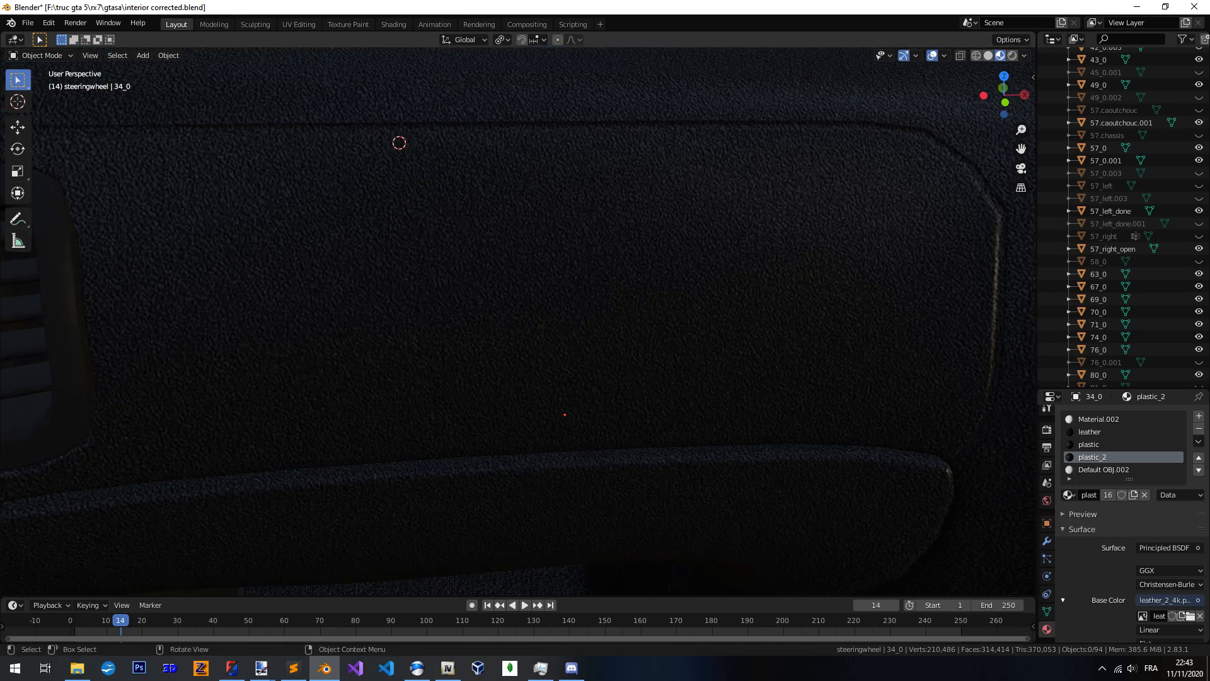
{"action": "scroll", "coordinate": [567, 400], "scroll_direction": "down", "scroll_amount": 8}
{"action": "middle_click_drag", "start_coordinate": [579, 404], "coordinate": [588, 432]}
{"action": "scroll", "coordinate": [592, 437], "scroll_direction": "up", "scroll_amount": 6}
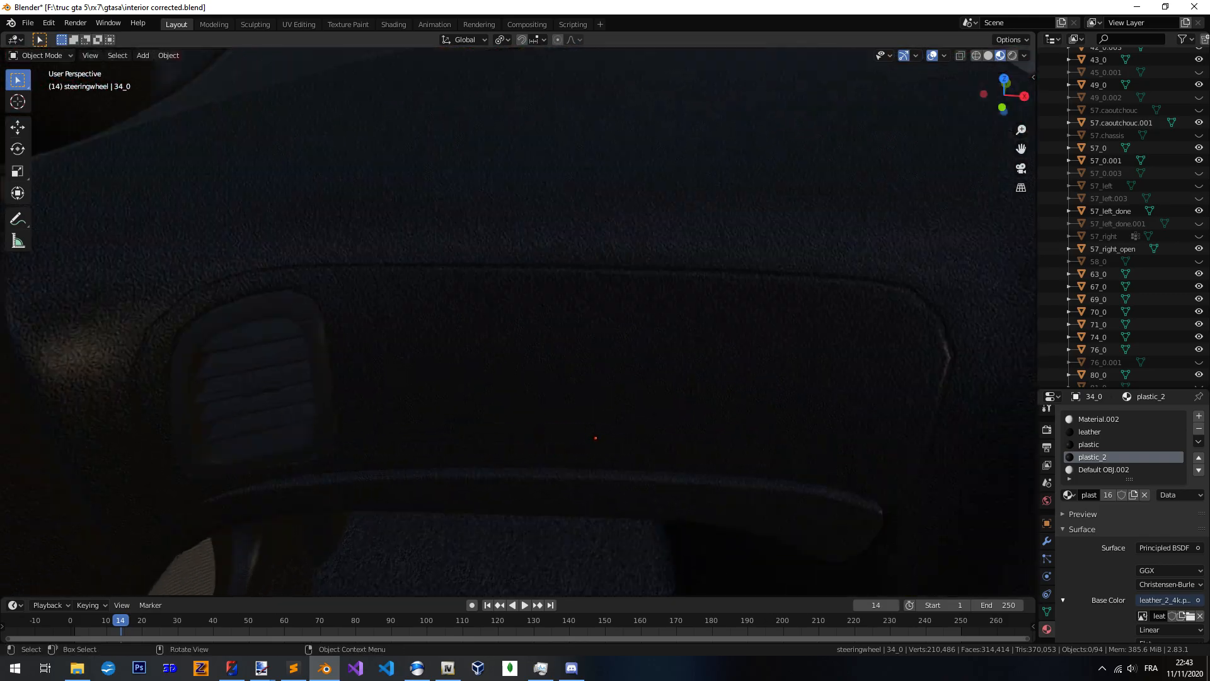
{"action": "scroll", "coordinate": [517, 322], "scroll_direction": "up", "scroll_amount": 2}
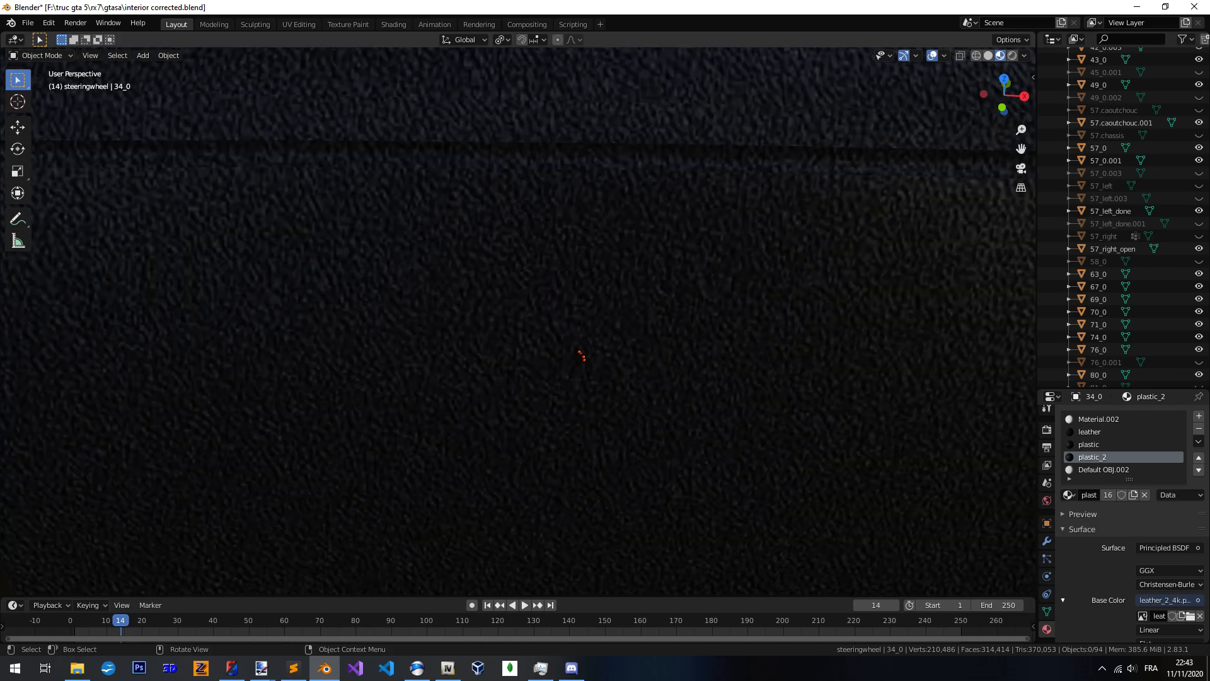
{"action": "scroll", "coordinate": [578, 351], "scroll_direction": "down", "scroll_amount": 8}
{"action": "middle_click_drag", "start_coordinate": [592, 370], "coordinate": [573, 351]}
Switch back to the browser and open the DeviantArt seamless leather texture full size in a new tab
{"action": "key", "text": "alt+Tab"}
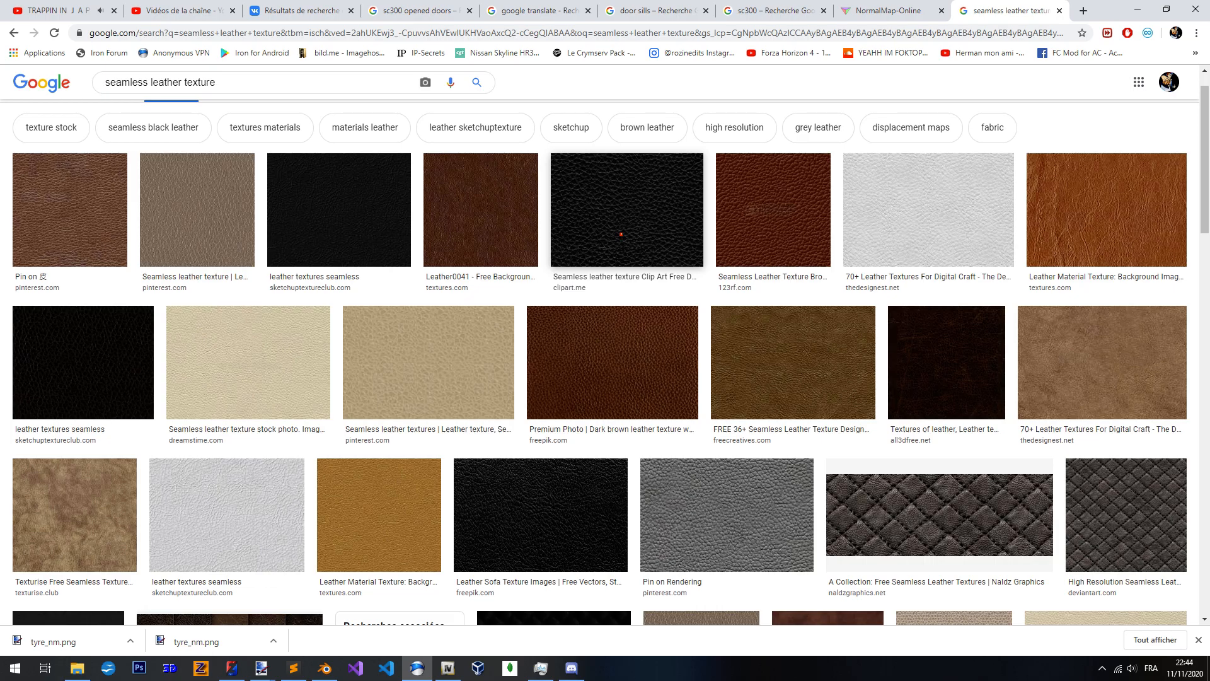
{"action": "scroll", "coordinate": [637, 255], "scroll_direction": "down", "scroll_amount": 4}
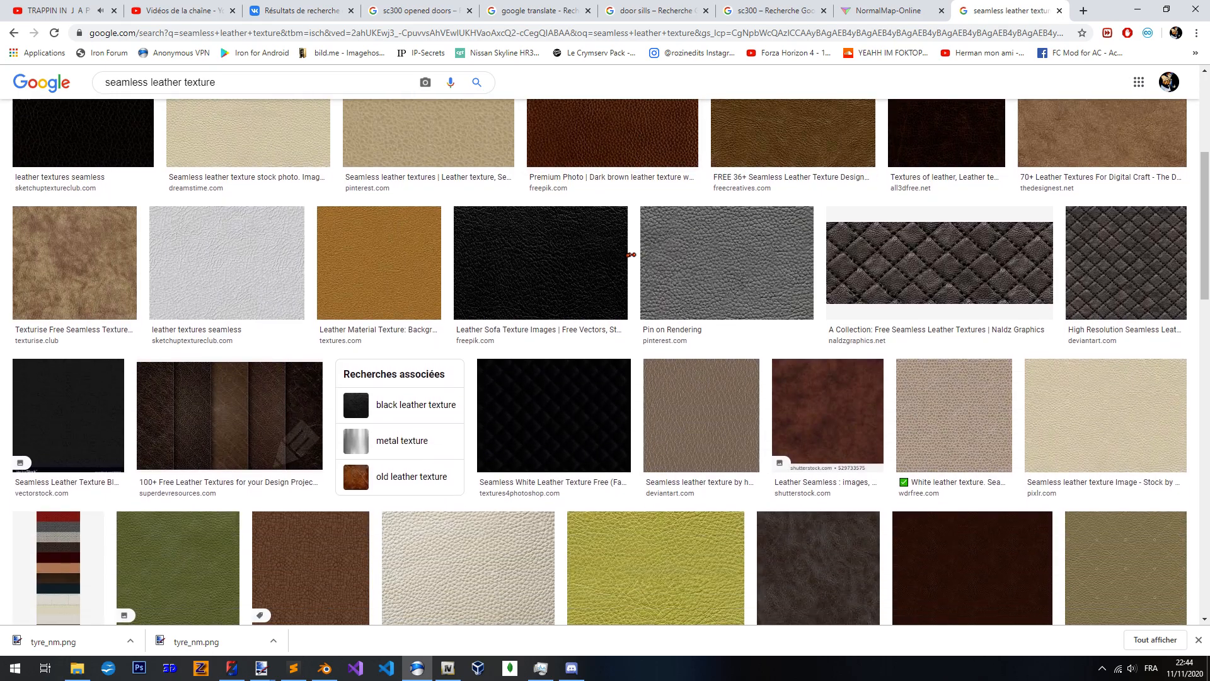
{"action": "left_click", "coordinate": [699, 384]}
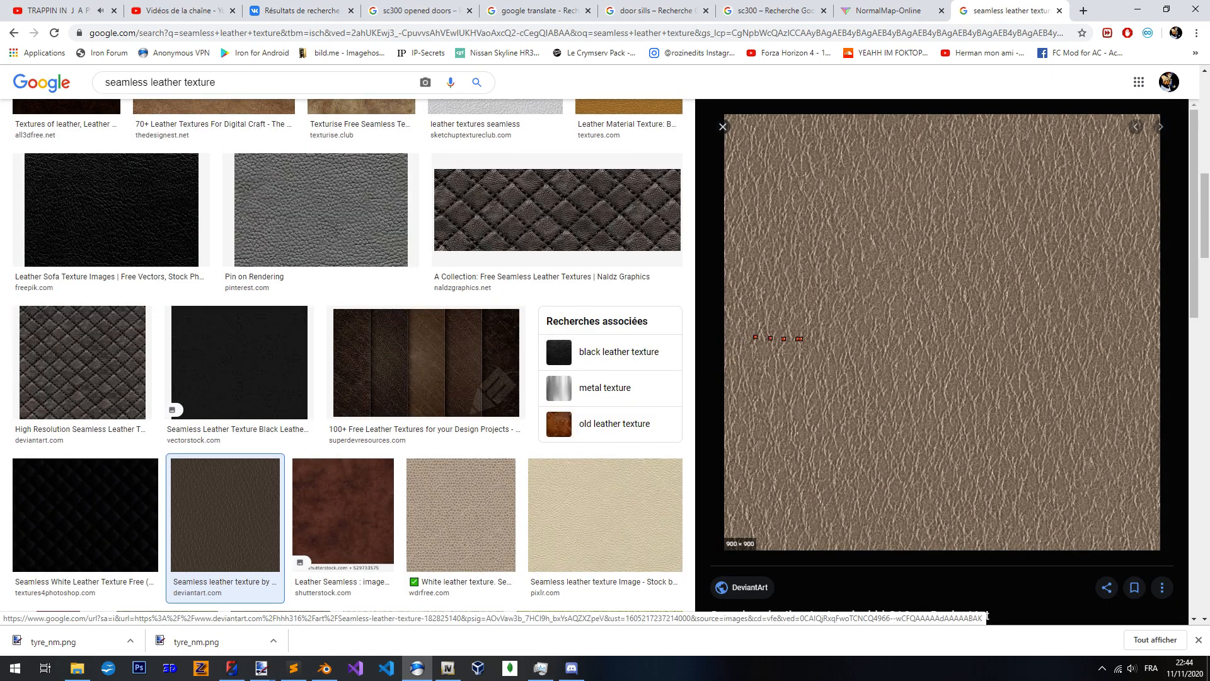
{"action": "right_click", "coordinate": [890, 294]}
{"action": "left_click", "coordinate": [957, 383]}
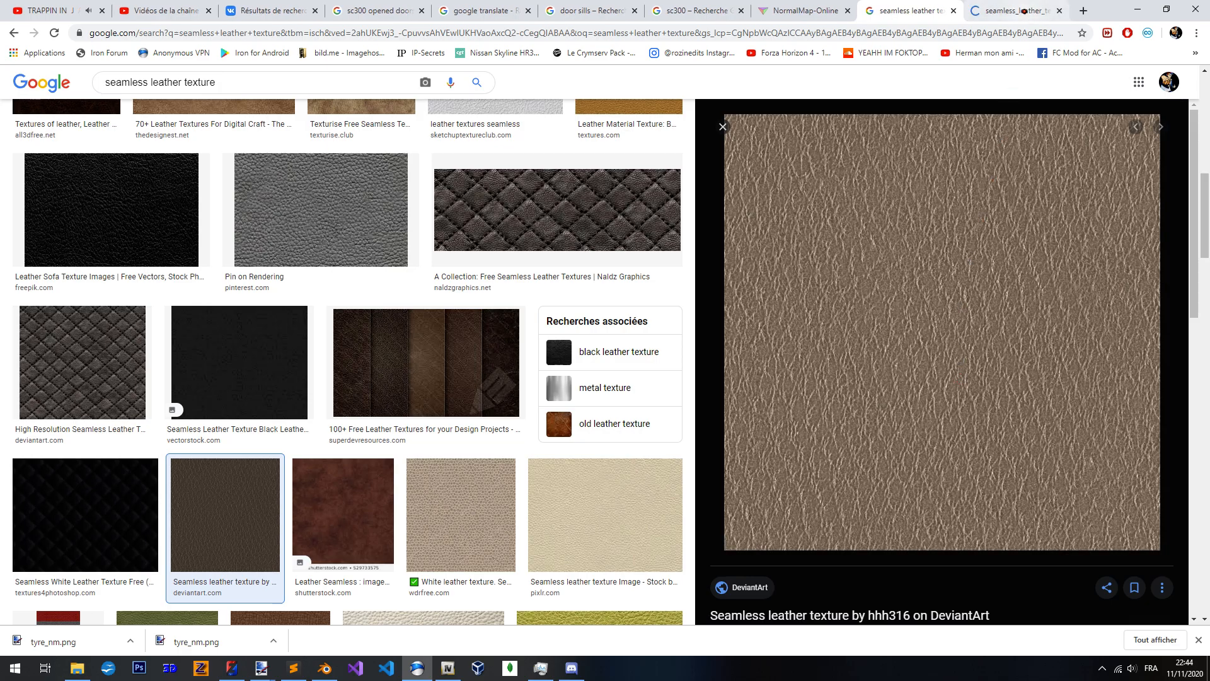
{"action": "key", "text": "ctrl+Tab"}
Copy the leather texture image and paste it into a new 900 × 900 pixel image in paint.net
{"action": "right_click", "coordinate": [611, 295]}
{"action": "left_click", "coordinate": [673, 339]}
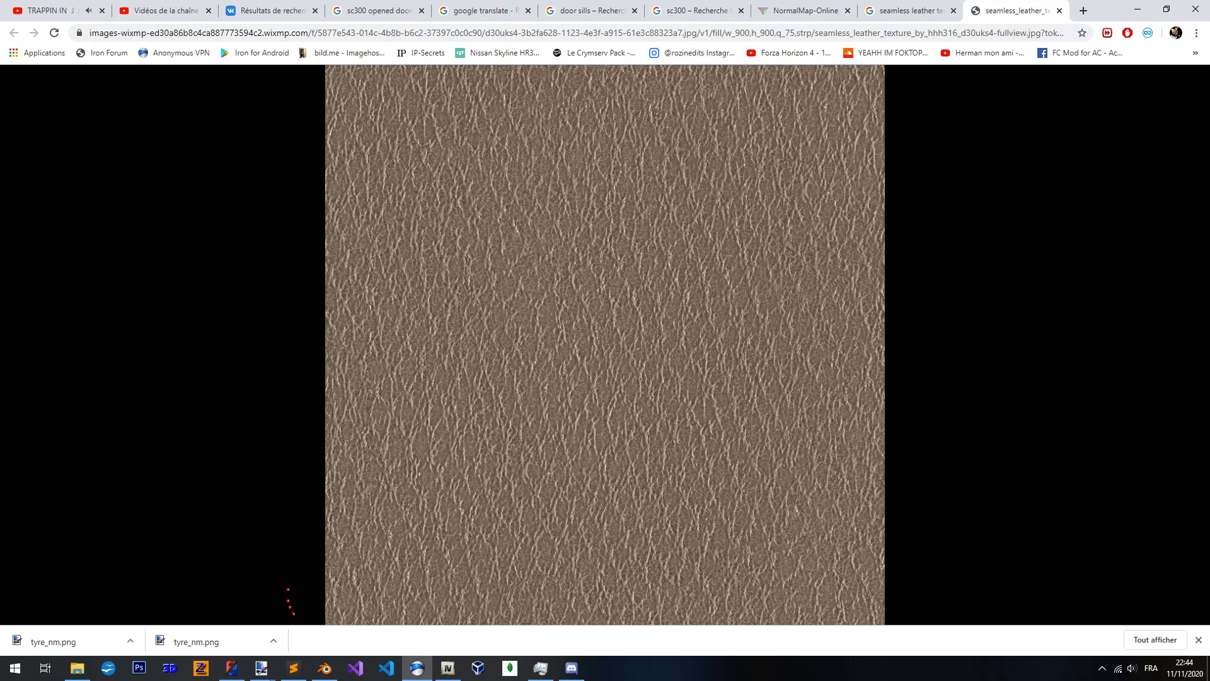
{"action": "mouse_move", "coordinate": [261, 668]}
{"action": "left_click", "coordinate": [360, 610]}
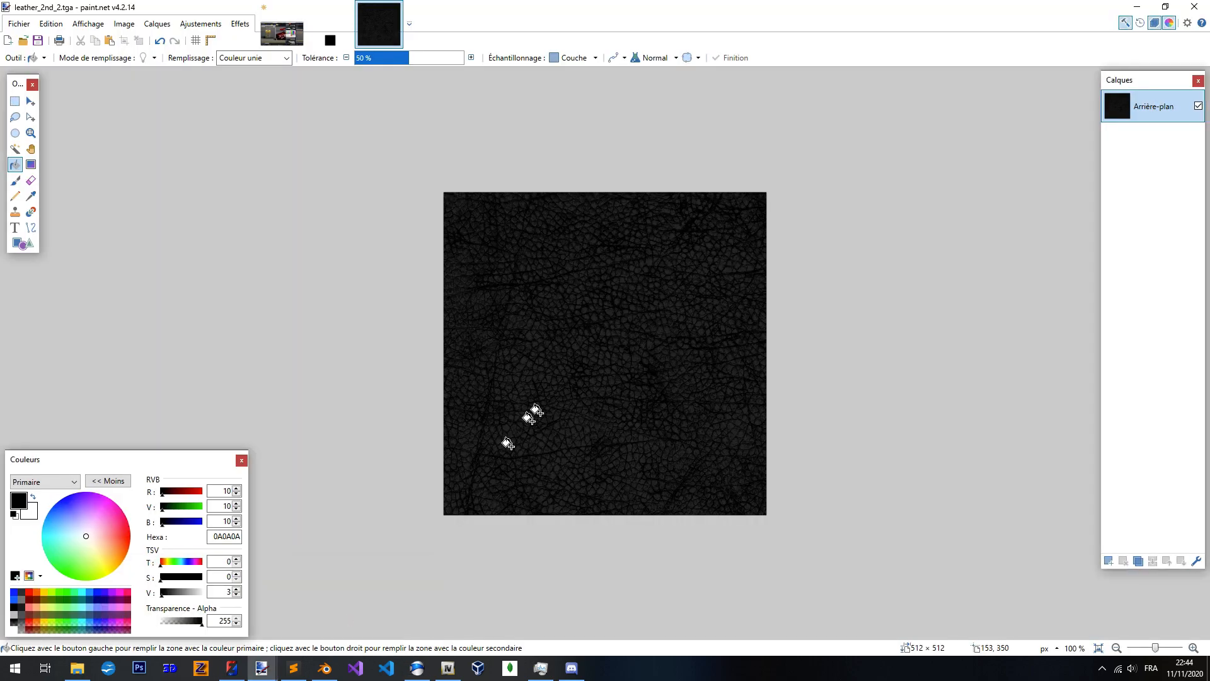
{"action": "key", "text": "ctrl+n"}
{"action": "key", "text": "Return"}
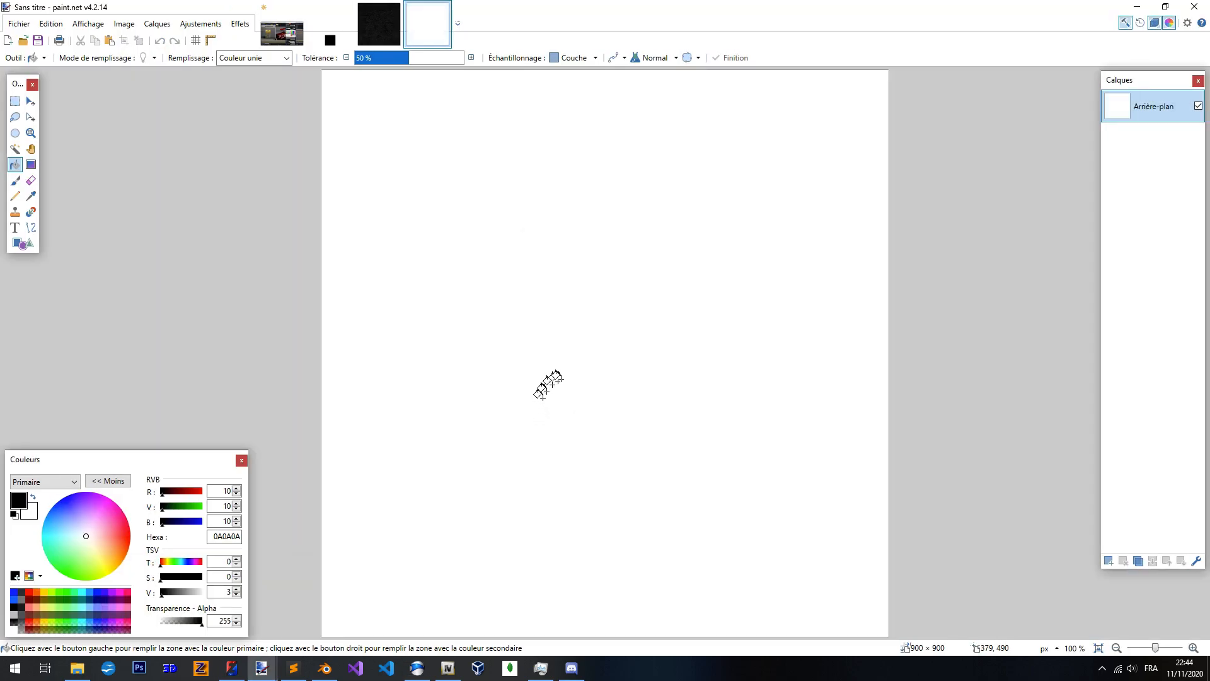
{"action": "key", "text": "ctrl+v"}
Activate the rectangle selection tool and deselect the pasted leather texture
{"action": "left_click", "coordinate": [15, 101]}
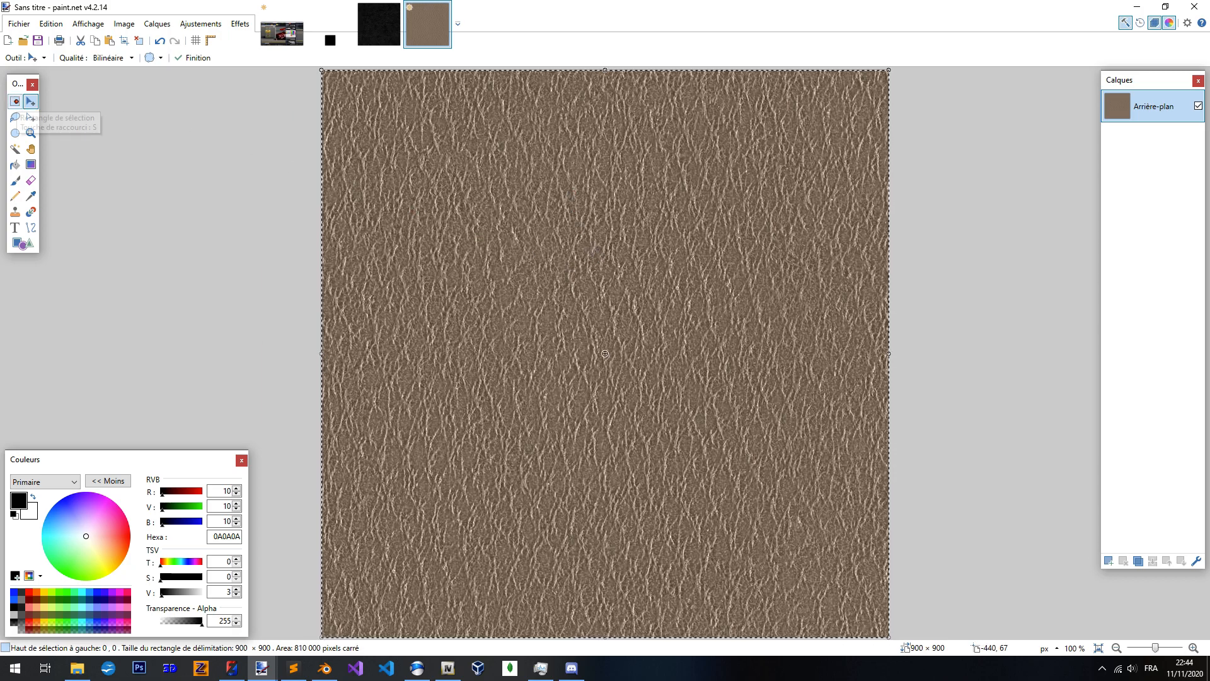
{"action": "key", "text": "ctrl+shift+i"}
{"action": "left_click", "coordinate": [213, 171]}
{"action": "scroll", "coordinate": [554, 294], "scroll_direction": "down", "scroll_amount": 3, "text": "ctrl"}
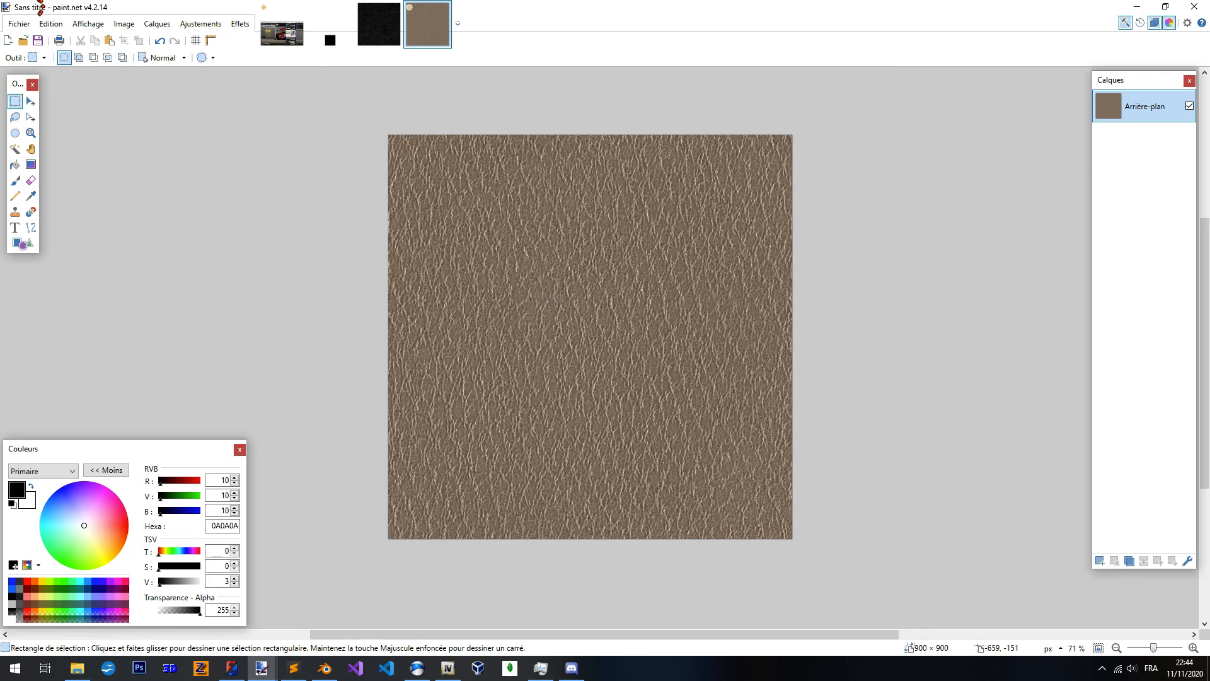
Switch to the browser, search the web for "paint.net dl", look over the results and close that tab
{"action": "left_click", "coordinate": [416, 667]}
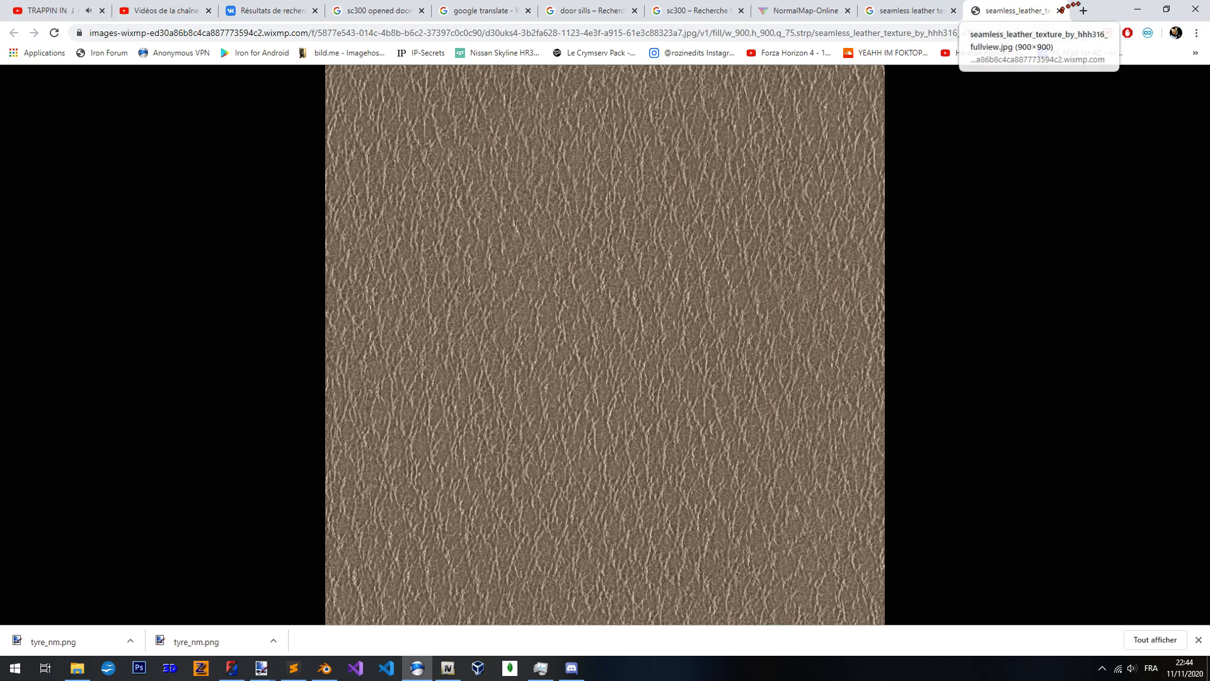
{"action": "key", "text": "ctrl+t"}
{"action": "type", "text": "paint.net"}
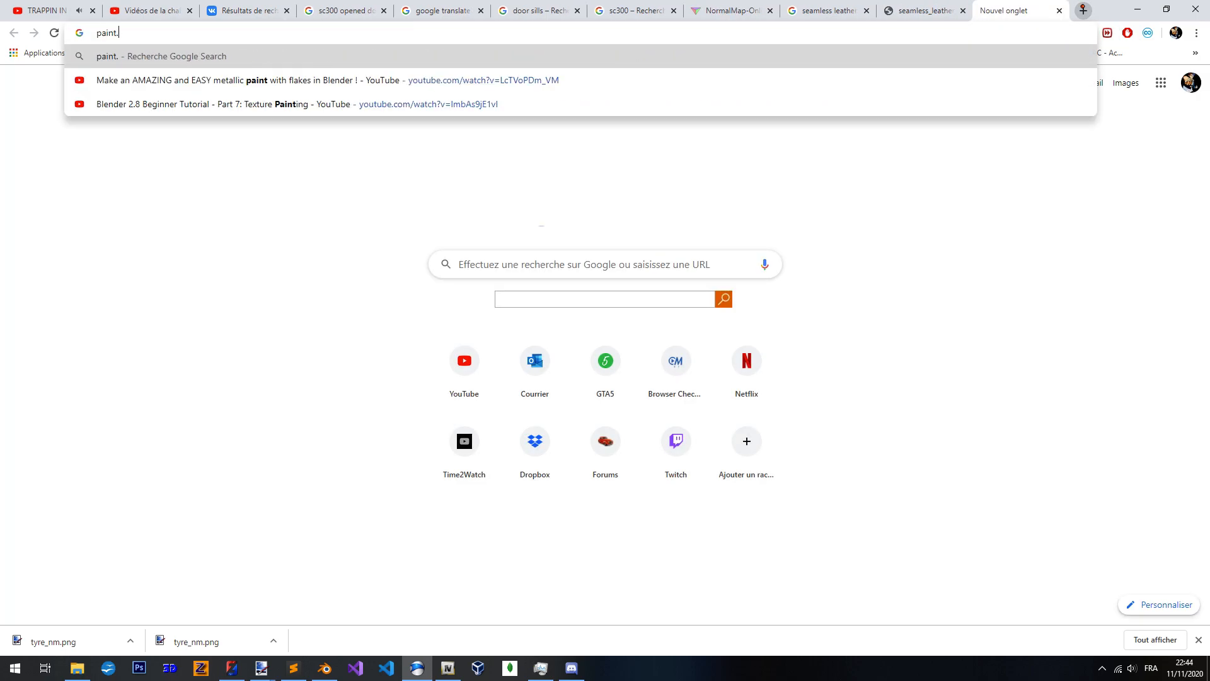
{"action": "key", "text": "Return"}
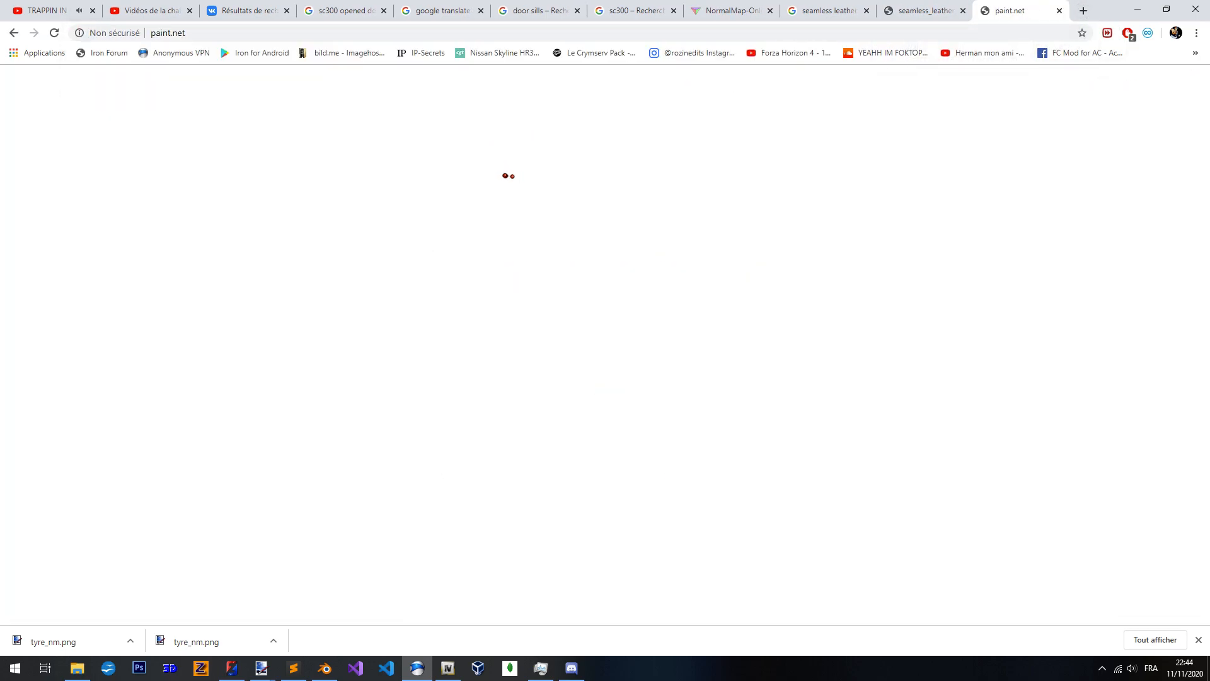
{"action": "left_click", "coordinate": [212, 35]}
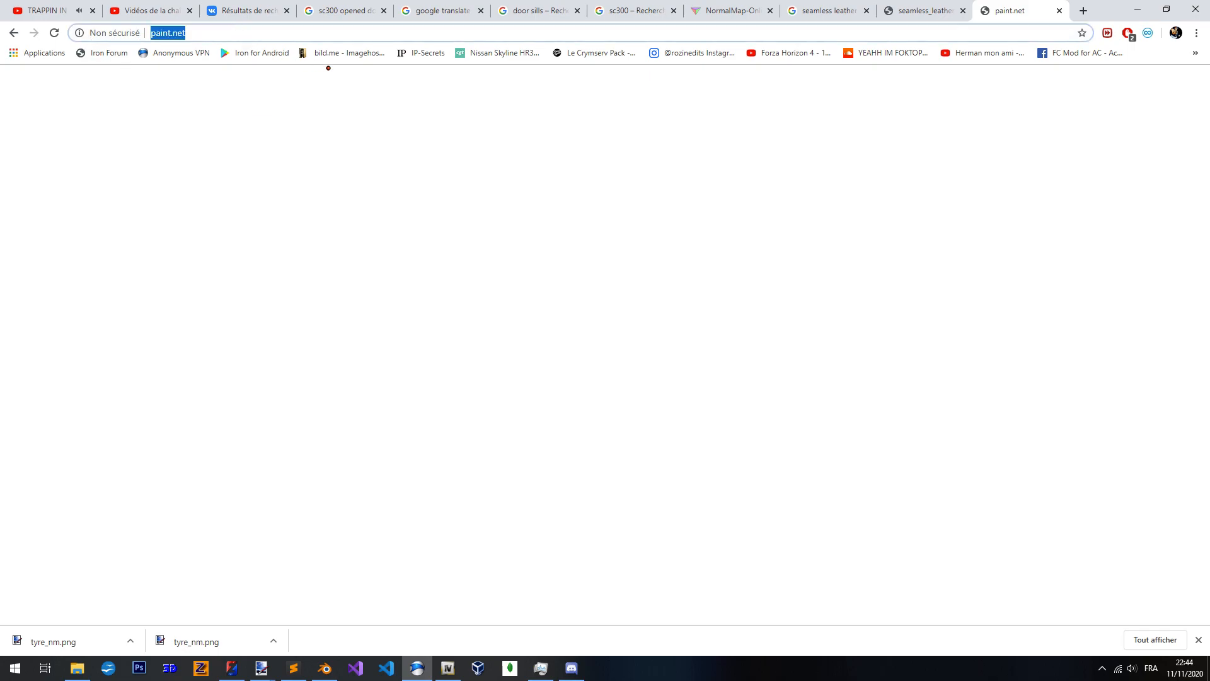
{"action": "type", "text": "paint.net dl"}
{"action": "key", "text": "Return"}
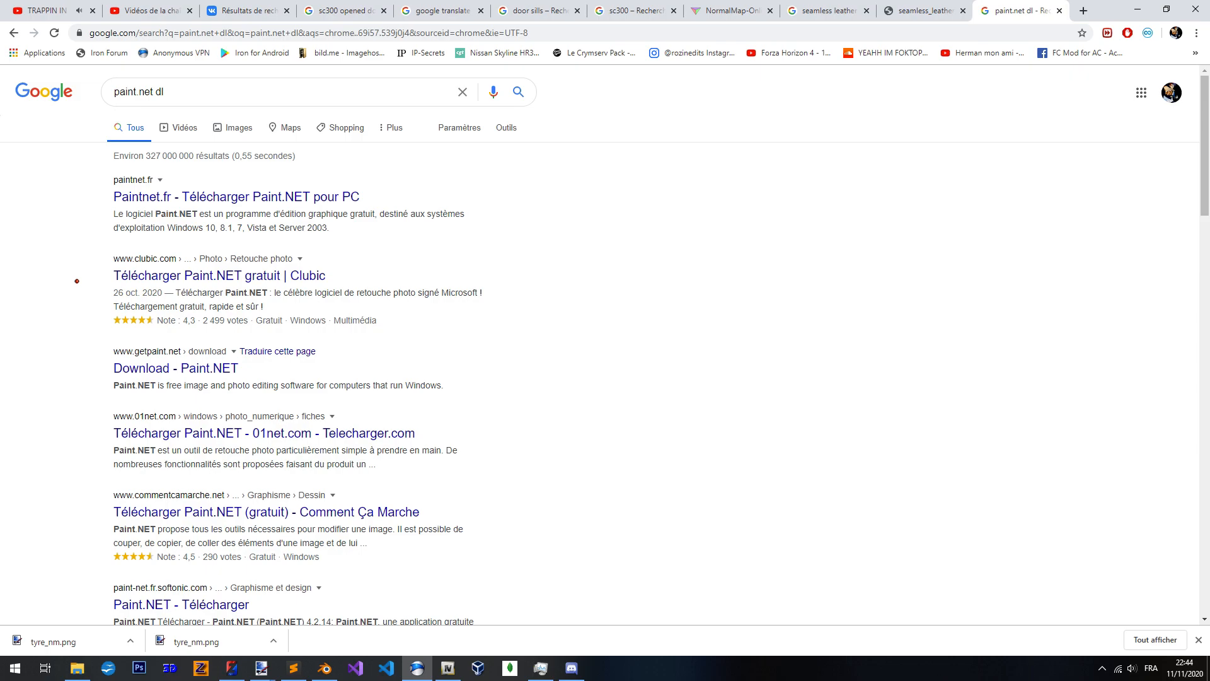
{"action": "scroll", "coordinate": [70, 281], "scroll_direction": "down", "scroll_amount": 2}
{"action": "scroll", "coordinate": [66, 282], "scroll_direction": "up", "scroll_amount": 2}
{"action": "middle_click", "coordinate": [1012, 5]}
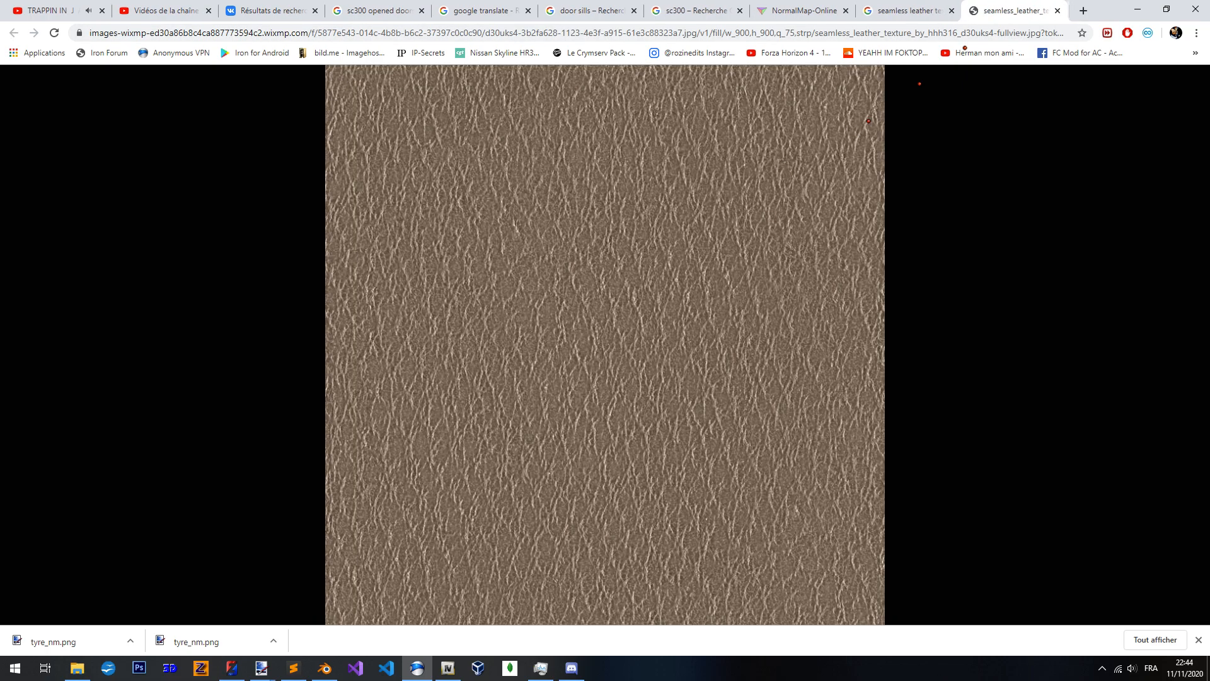
Return to paint.net and select the entire leather texture with a rectangular selection
{"action": "left_click", "coordinate": [1137, 9]}
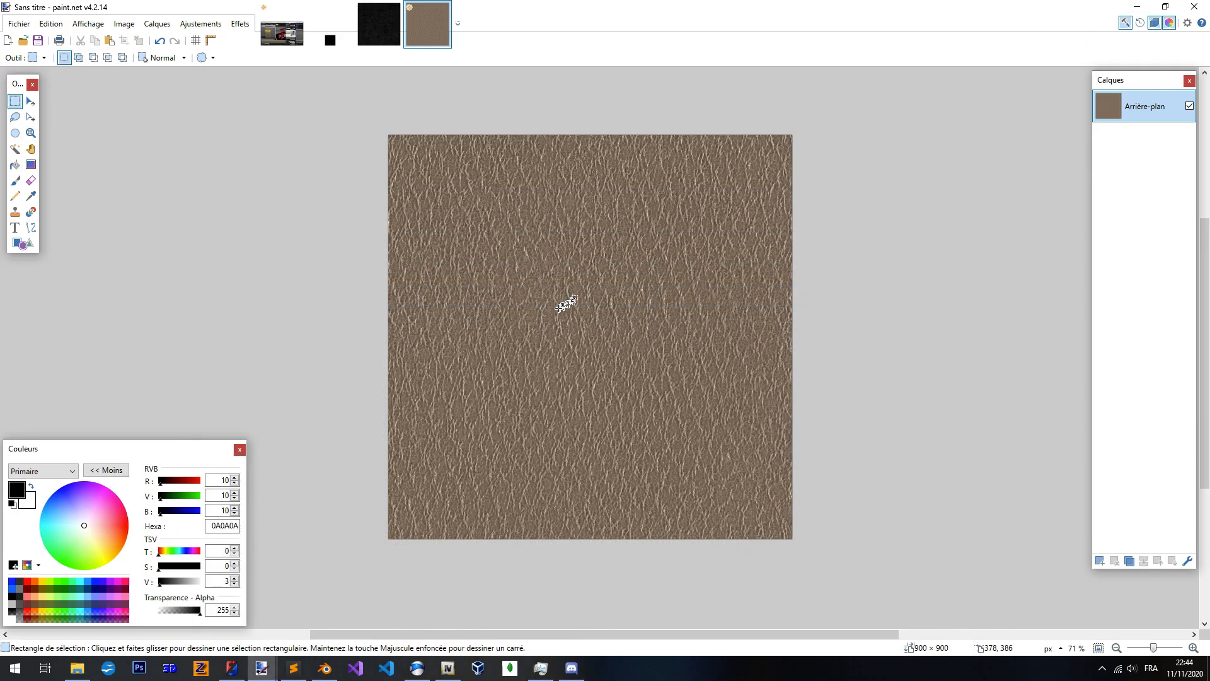
{"action": "scroll", "coordinate": [484, 370], "scroll_direction": "down", "scroll_amount": 3, "text": "ctrl"}
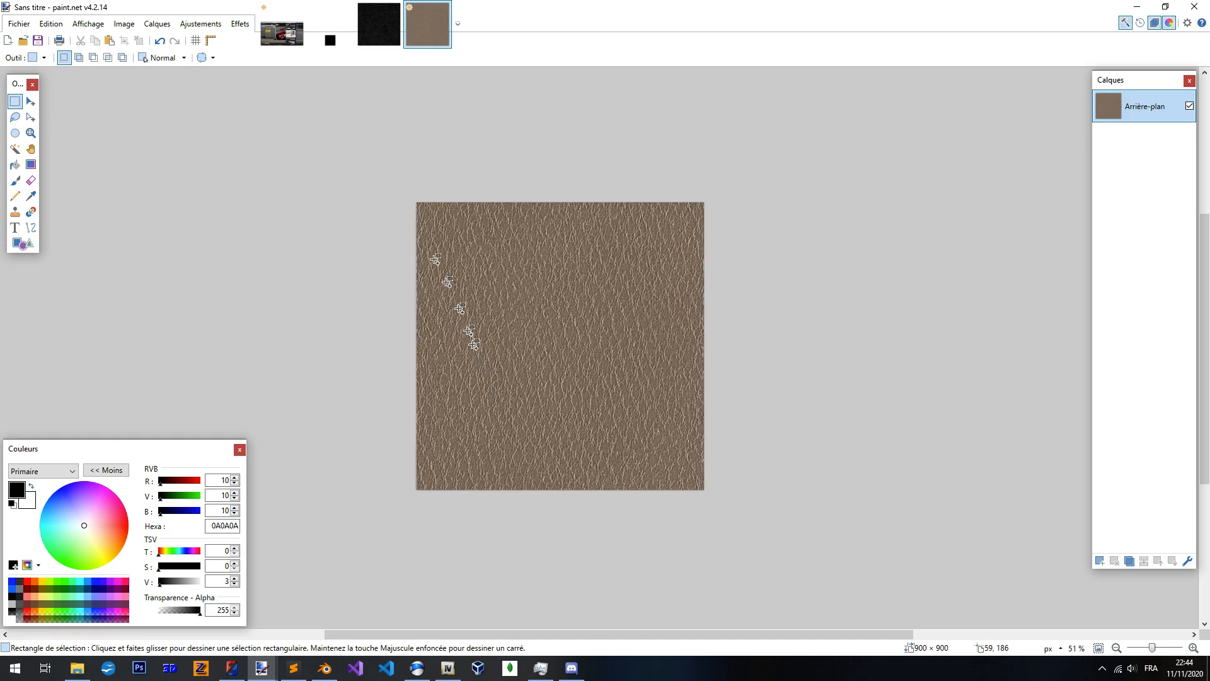
{"action": "left_click_drag", "start_coordinate": [364, 153], "coordinate": [825, 561]}
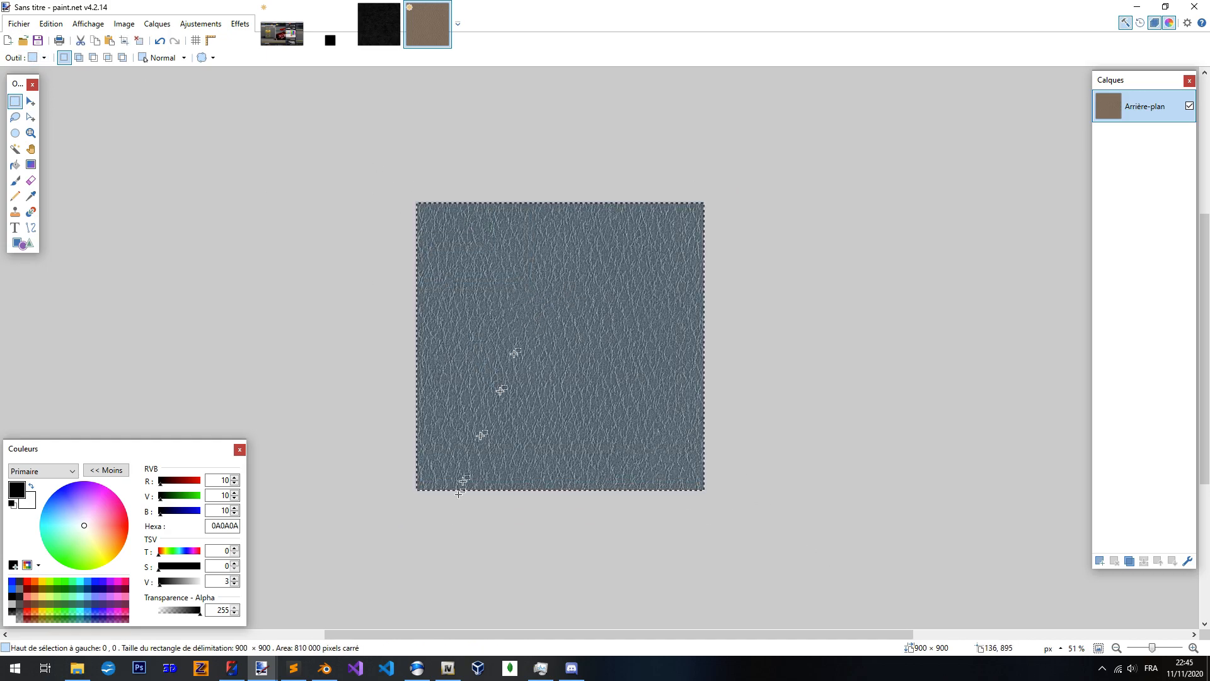
Switch to the browser, skip ahead in the YouTube music video and return to paint.net
{"action": "left_click", "coordinate": [416, 667]}
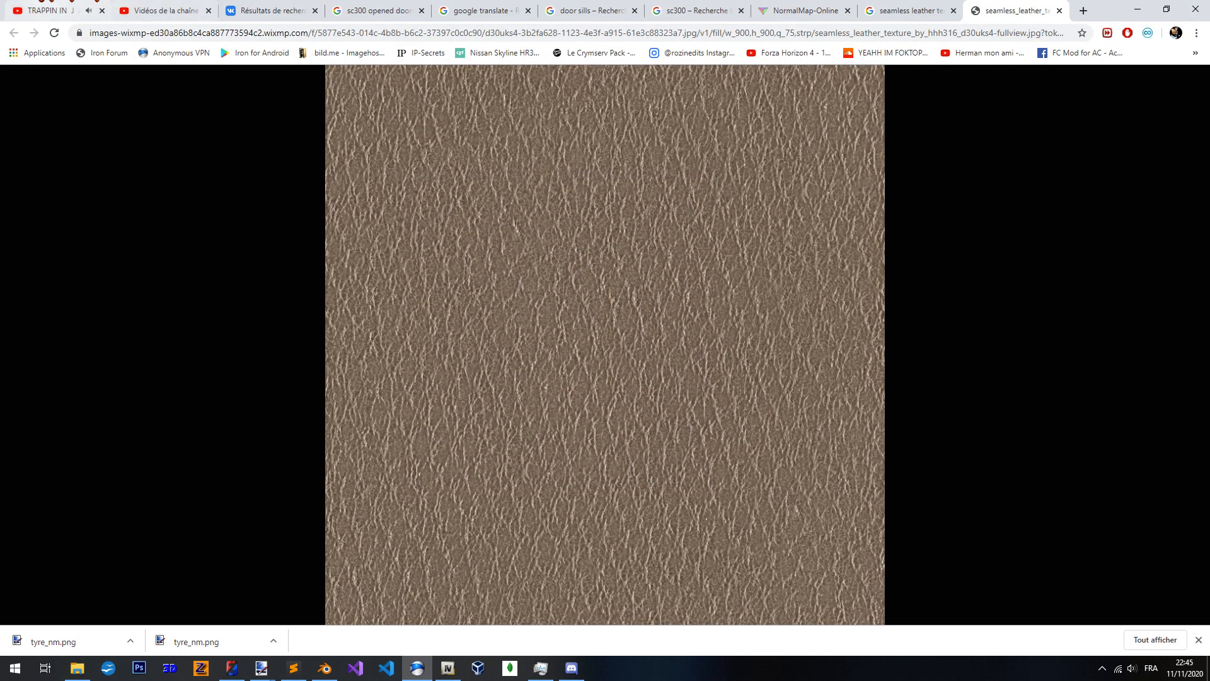
{"action": "left_click", "coordinate": [50, 10]}
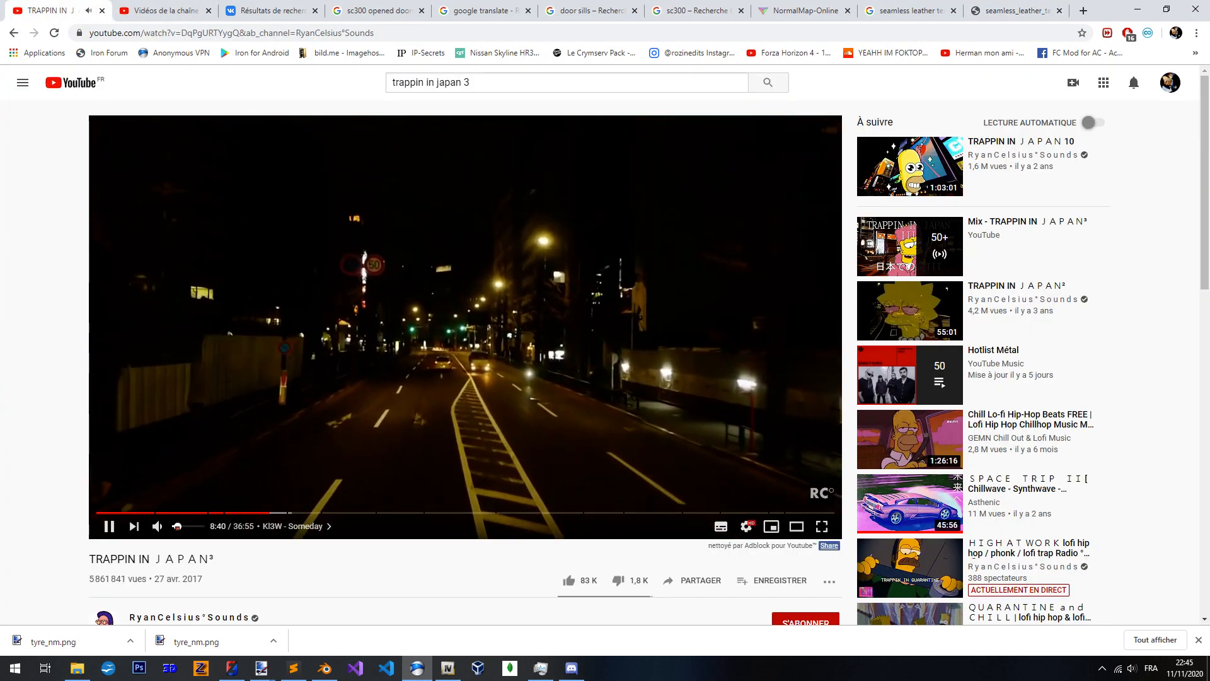
{"action": "left_click", "coordinate": [291, 513]}
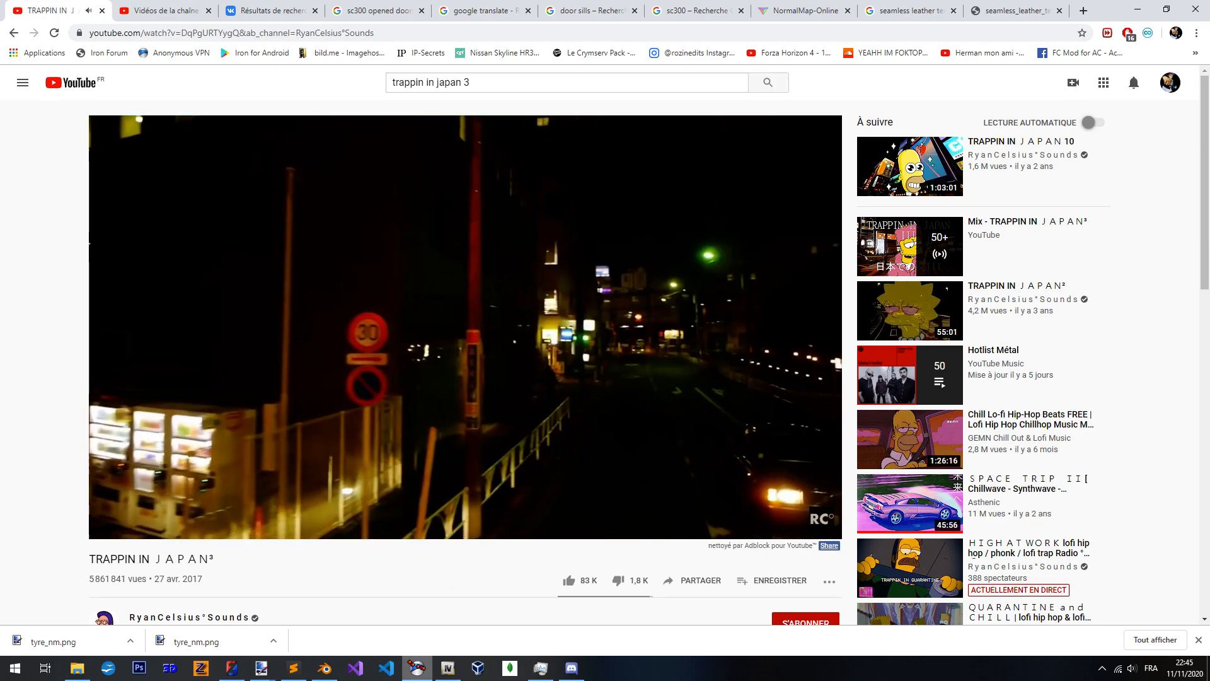
{"action": "key", "text": "alt+Tab"}
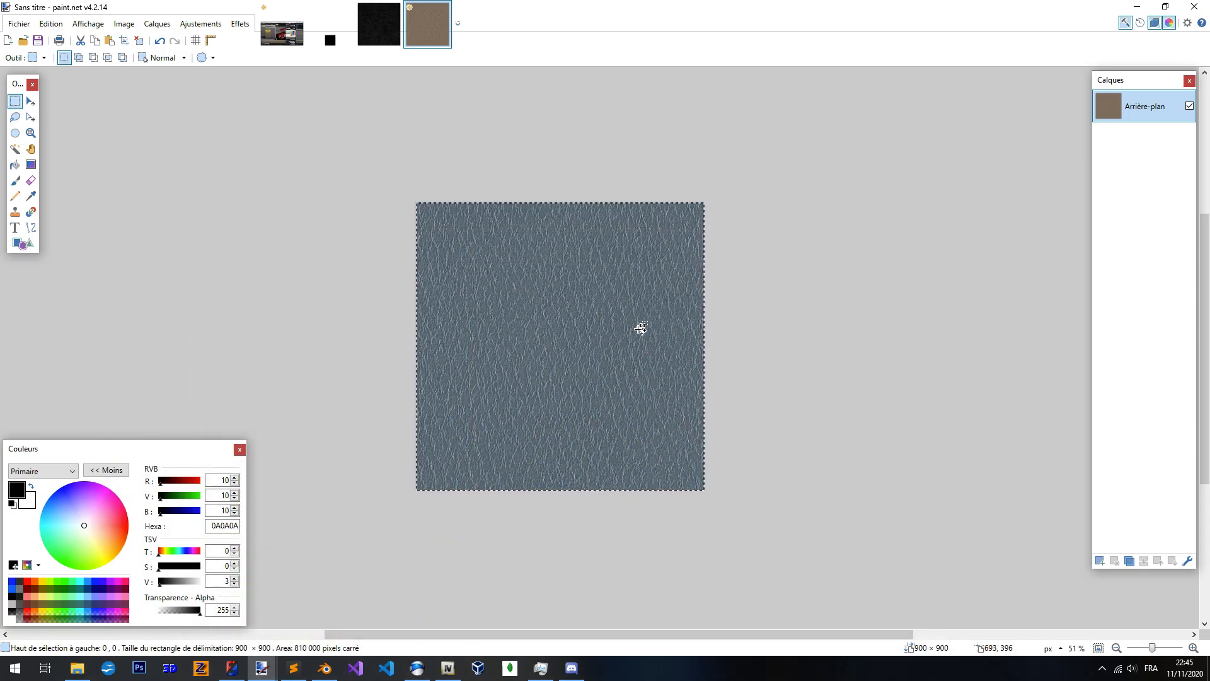
{"action": "left_click", "coordinate": [335, 218]}
{"action": "left_click_drag", "start_coordinate": [387, 168], "coordinate": [744, 550]}
{"action": "key", "text": "ctrl+n"}
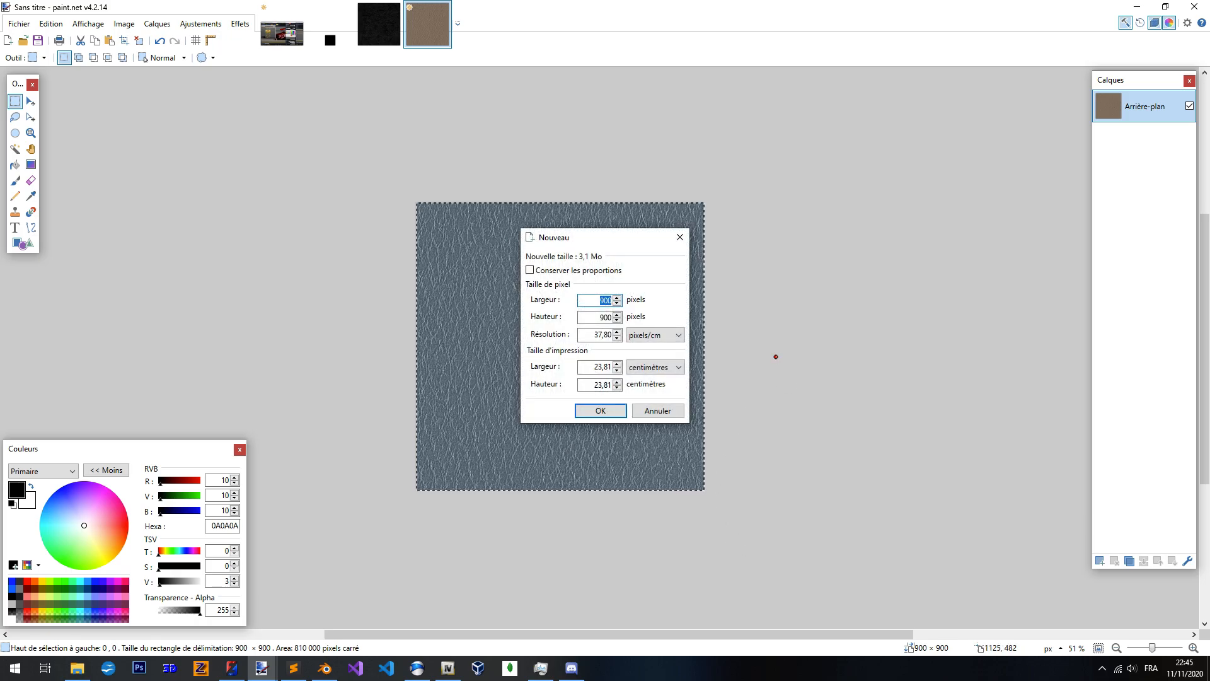
{"action": "key", "text": "Escape"}
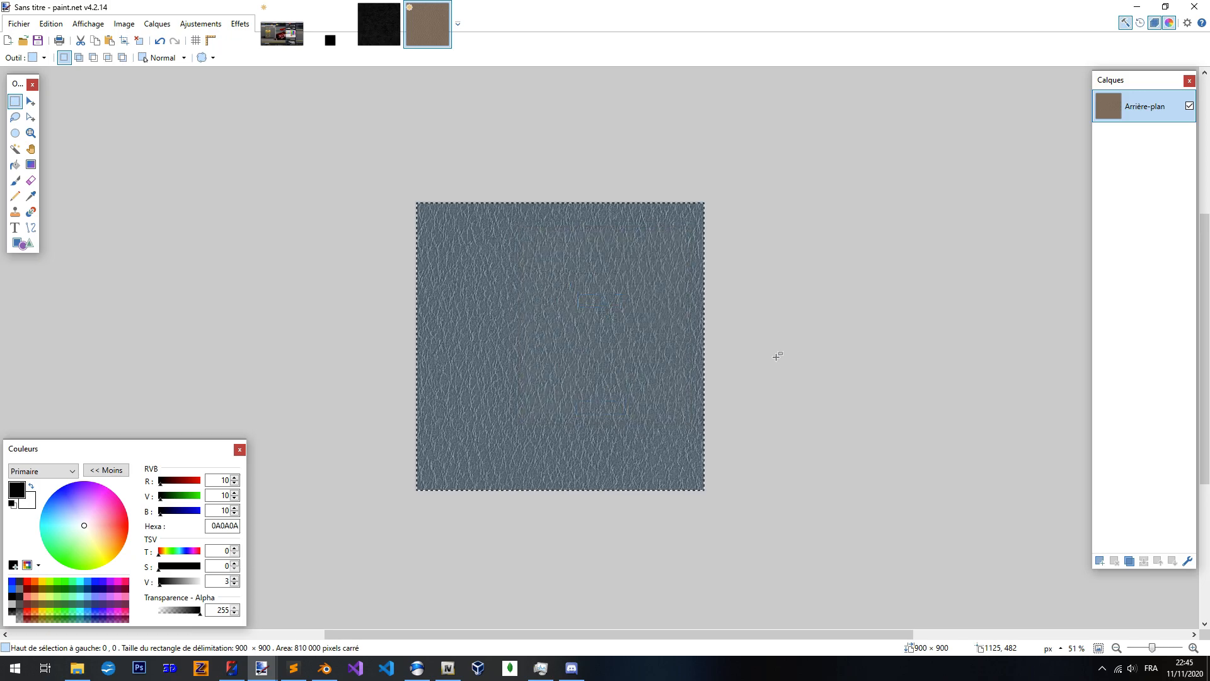
Deselect the leather texture and create a new image of 4096 × 4096 pixels
{"action": "left_click", "coordinate": [776, 356]}
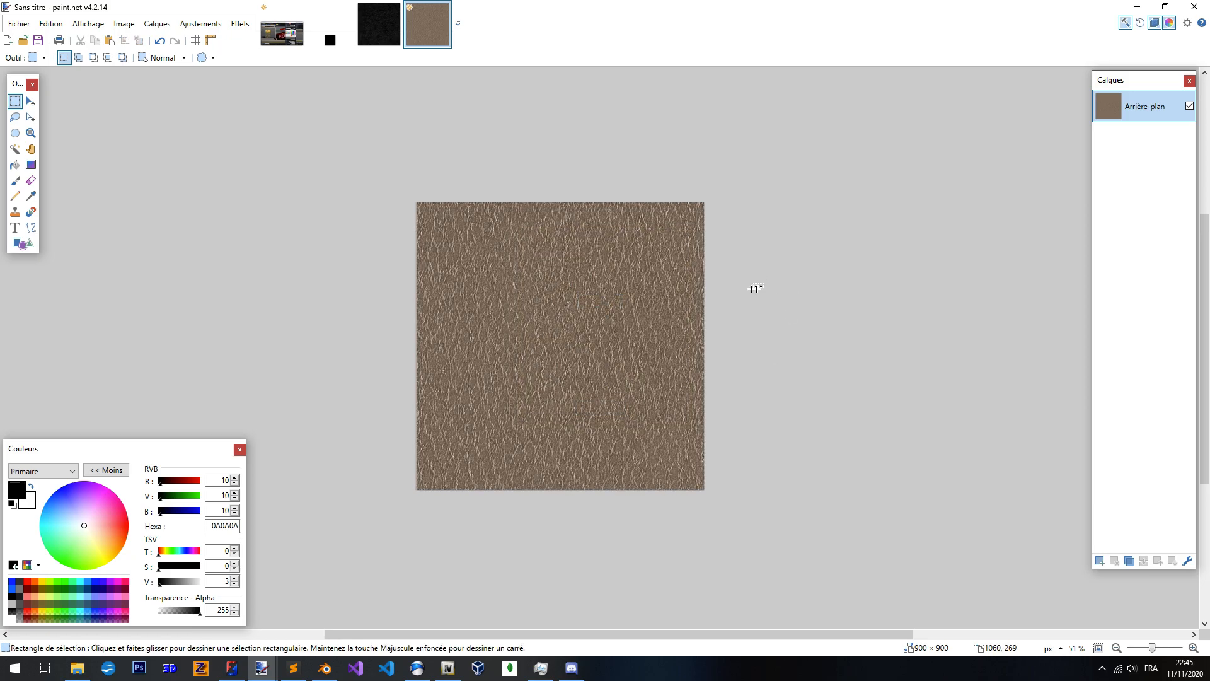
{"action": "key", "text": "ctrl+n"}
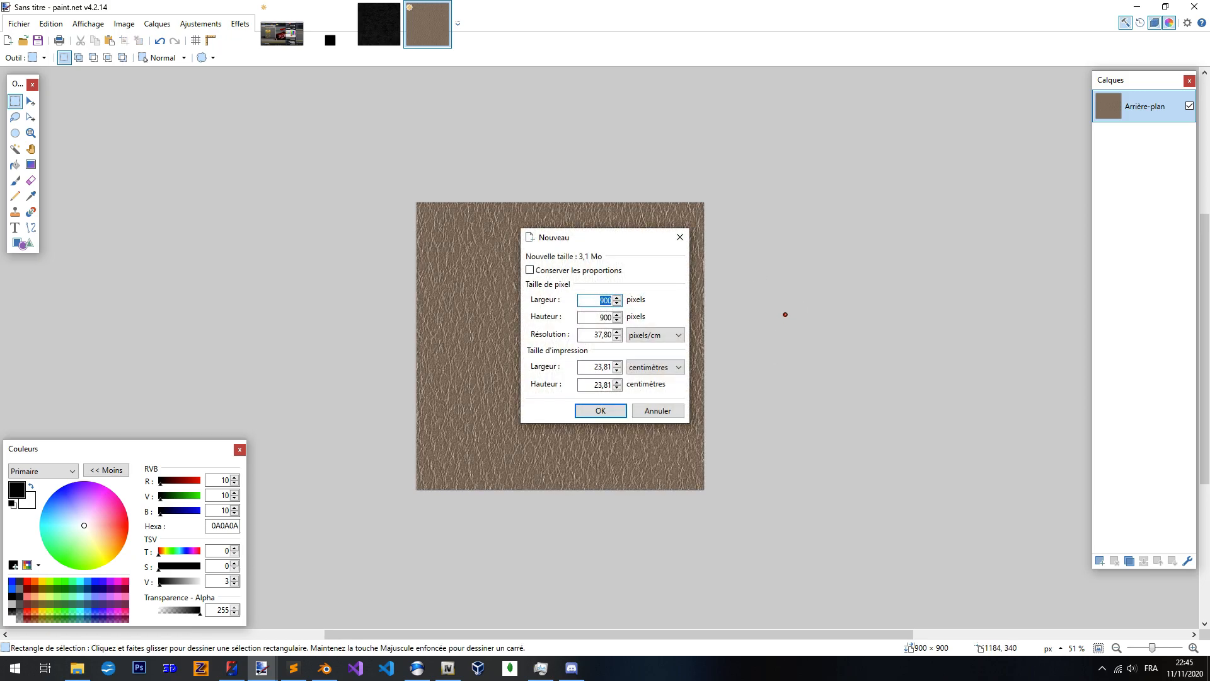
{"action": "left_click", "coordinate": [670, 234]}
{"action": "left_click", "coordinate": [17, 23]}
{"action": "left_click", "coordinate": [18, 23]}
{"action": "left_click", "coordinate": [18, 24]}
{"action": "left_click", "coordinate": [41, 41]}
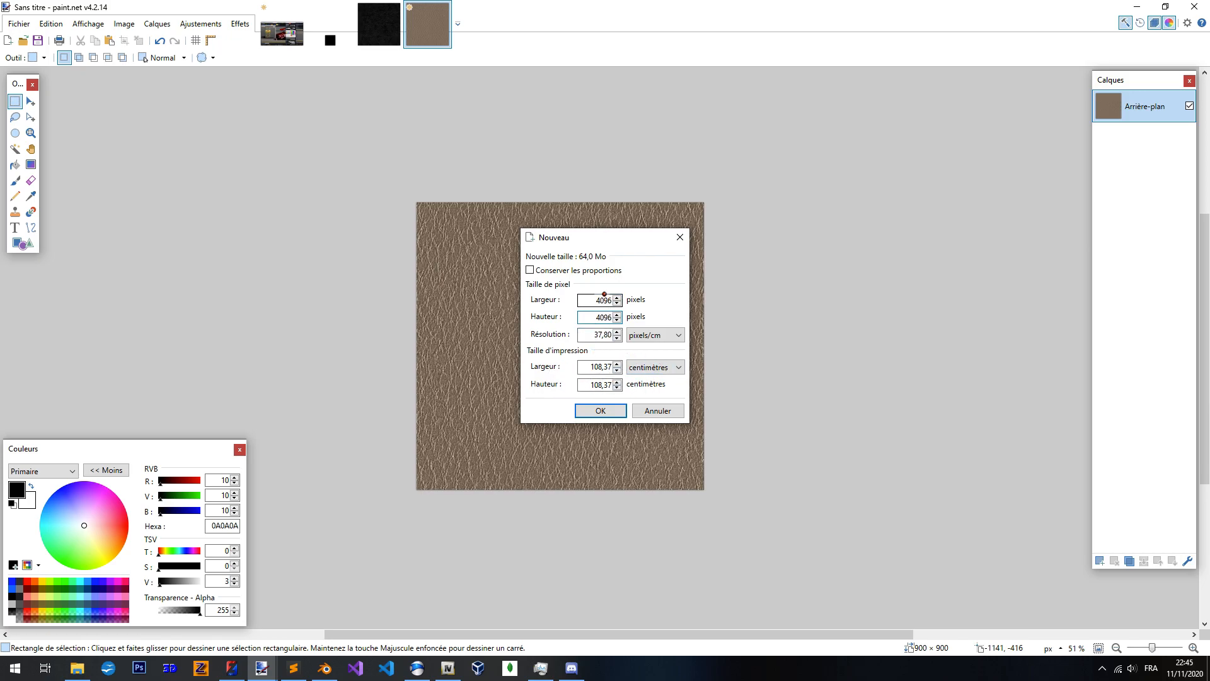
{"action": "left_click", "coordinate": [602, 411]}
Select the whole new canvas and delete its white fill to leave it transparent
{"action": "scroll", "coordinate": [563, 378], "scroll_direction": "down", "scroll_amount": 1, "text": "ctrl"}
{"action": "key", "text": "ctrl+a"}
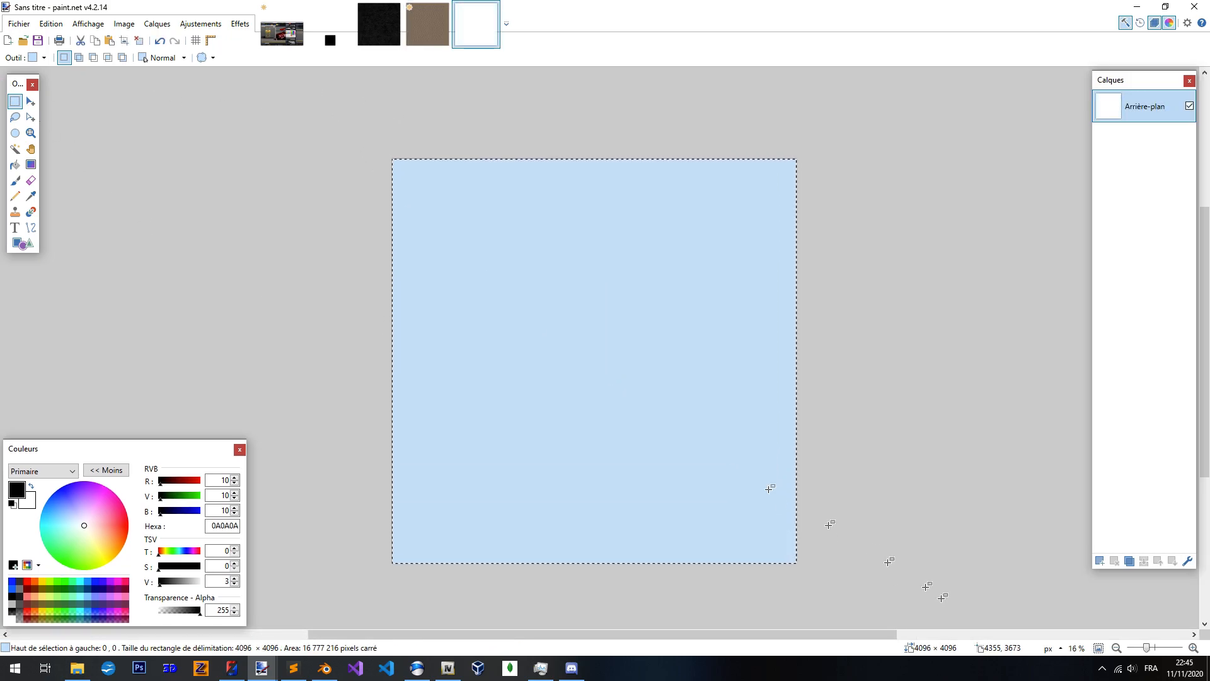
{"action": "key", "text": "Delete"}
Copy the entire leather texture and paste it into the upper-left corner of the transparent 4096 × 4096 image
{"action": "left_click", "coordinate": [428, 24]}
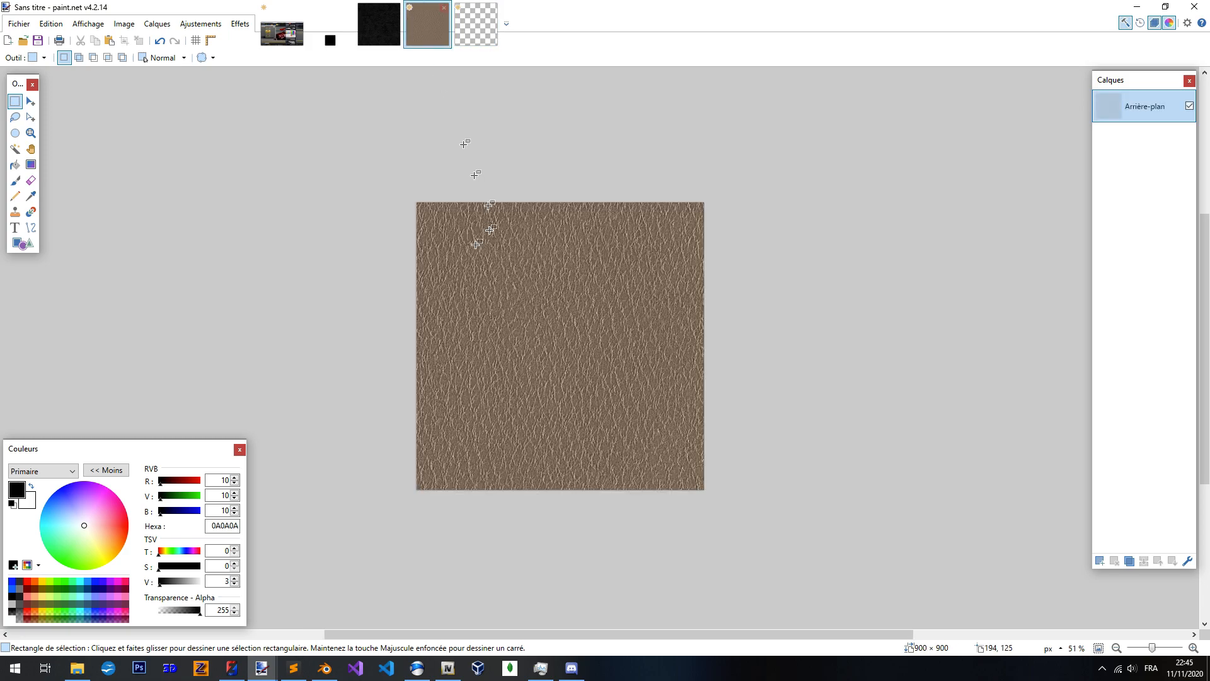
{"action": "key", "text": "ctrl+a"}
{"action": "key", "text": "ctrl+shift+i"}
{"action": "key", "text": "ctrl+d"}
{"action": "left_click", "coordinate": [475, 24]}
{"action": "key", "text": "ctrl+v"}
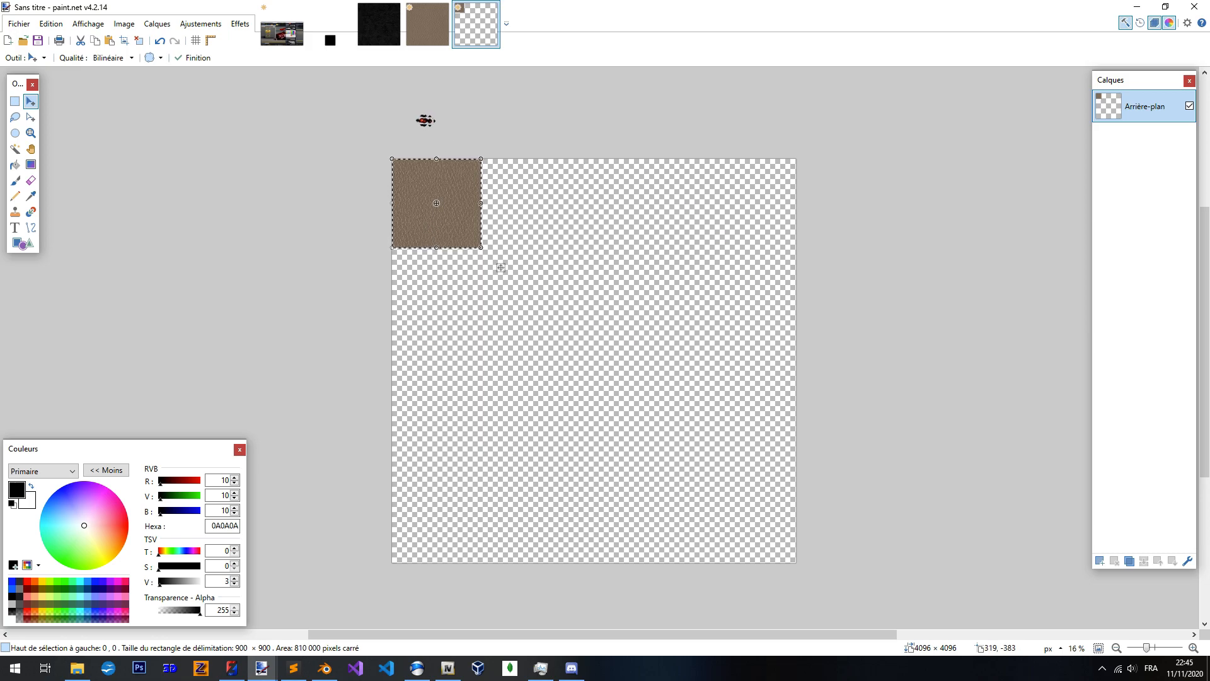
{"action": "scroll", "coordinate": [422, 155], "scroll_direction": "up", "scroll_amount": 5, "text": "ctrl"}
{"action": "scroll", "coordinate": [435, 213], "scroll_direction": "down", "scroll_amount": 2, "text": "ctrl"}
{"action": "scroll", "coordinate": [575, 409], "scroll_direction": "down", "scroll_amount": 5, "text": "ctrl"}
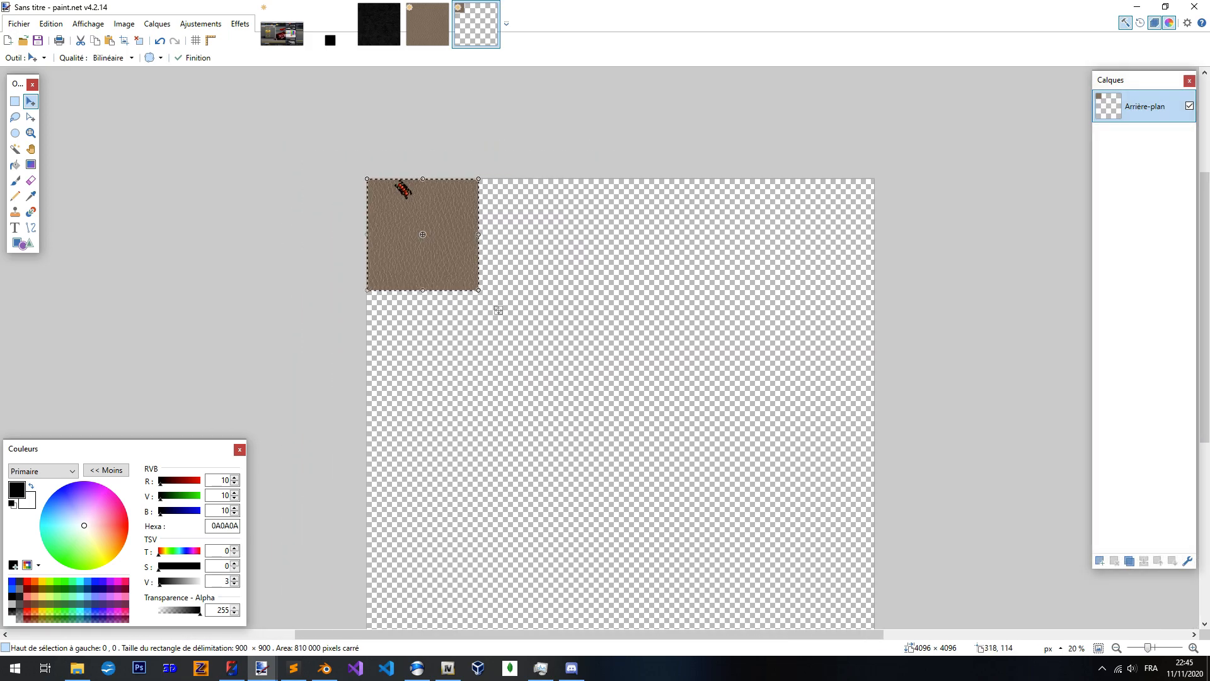
Return to the leather texture with the rectangle selection, then paste the tile again over the first one in the transparent image
{"action": "left_click", "coordinate": [427, 24]}
{"action": "key", "text": "s"}
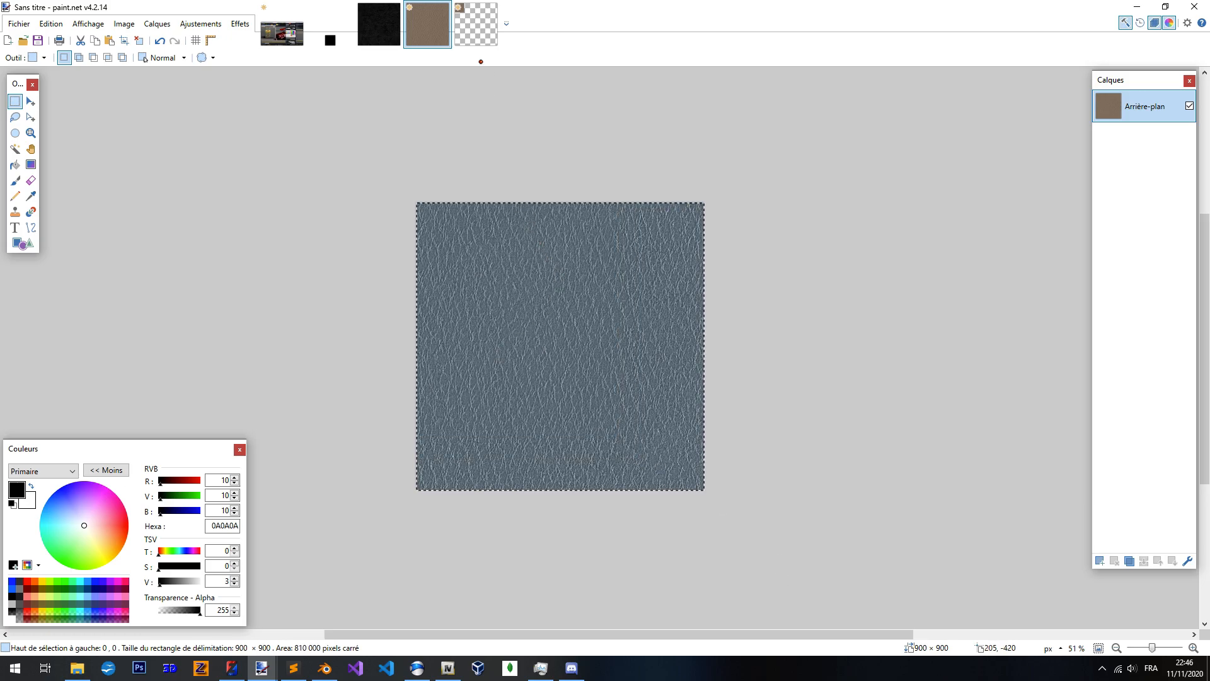
{"action": "left_click", "coordinate": [476, 26]}
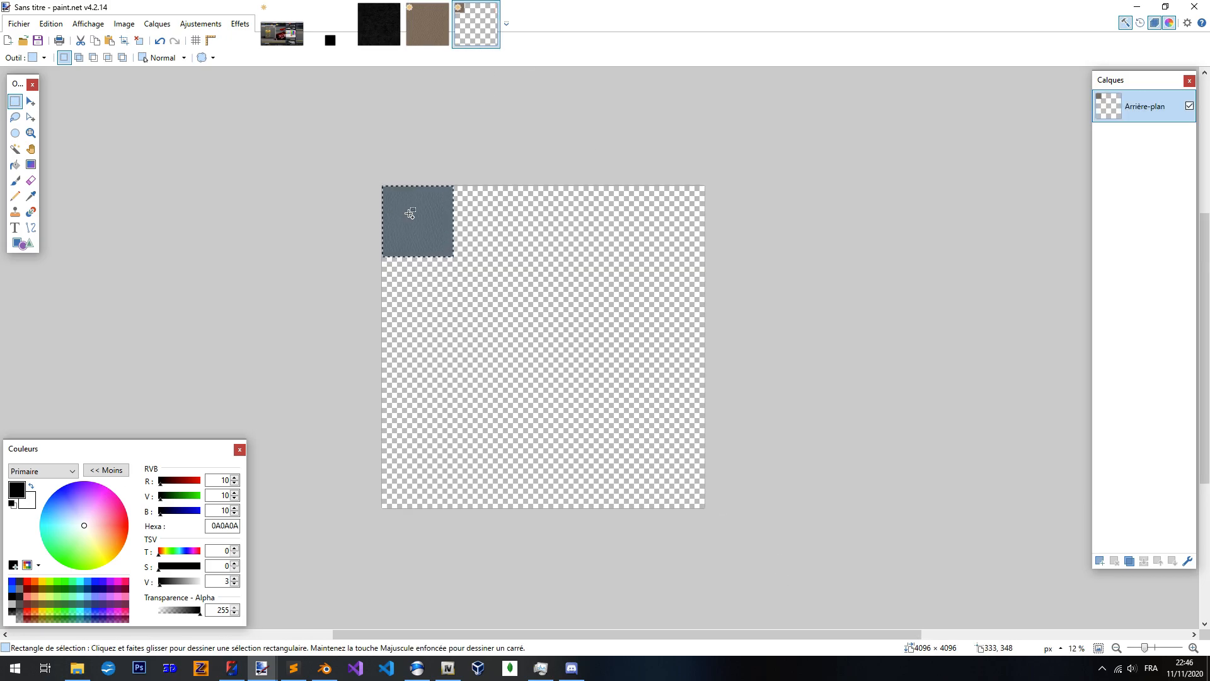
{"action": "key", "text": "ctrl+v"}
{"action": "scroll", "coordinate": [472, 273], "scroll_direction": "up", "scroll_amount": 6, "text": "ctrl"}
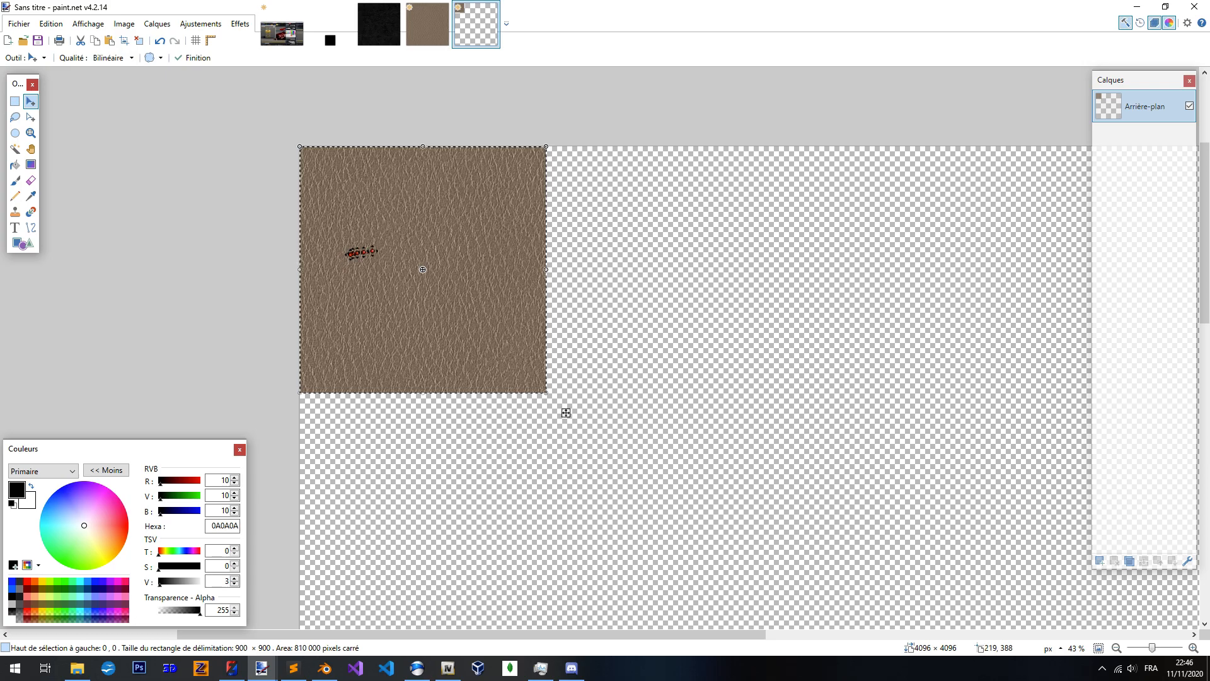
{"action": "scroll", "coordinate": [638, 499], "scroll_direction": "up", "scroll_amount": 2, "text": "ctrl"}
{"action": "scroll", "coordinate": [518, 399], "scroll_direction": "down", "scroll_amount": 3, "text": "ctrl"}
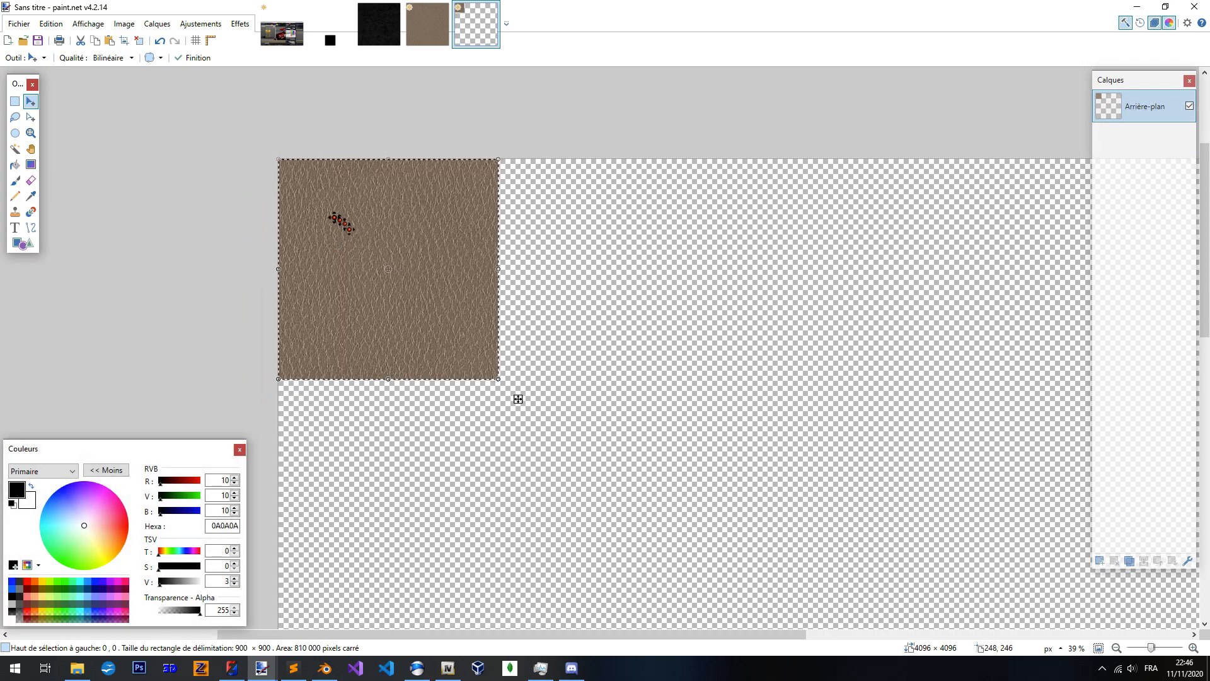
Paste a second leather tile and align it flush beside the first at 900, 0
{"action": "key", "text": "ctrl+v"}
{"action": "left_click_drag", "start_coordinate": [518, 398], "coordinate": [742, 401]}
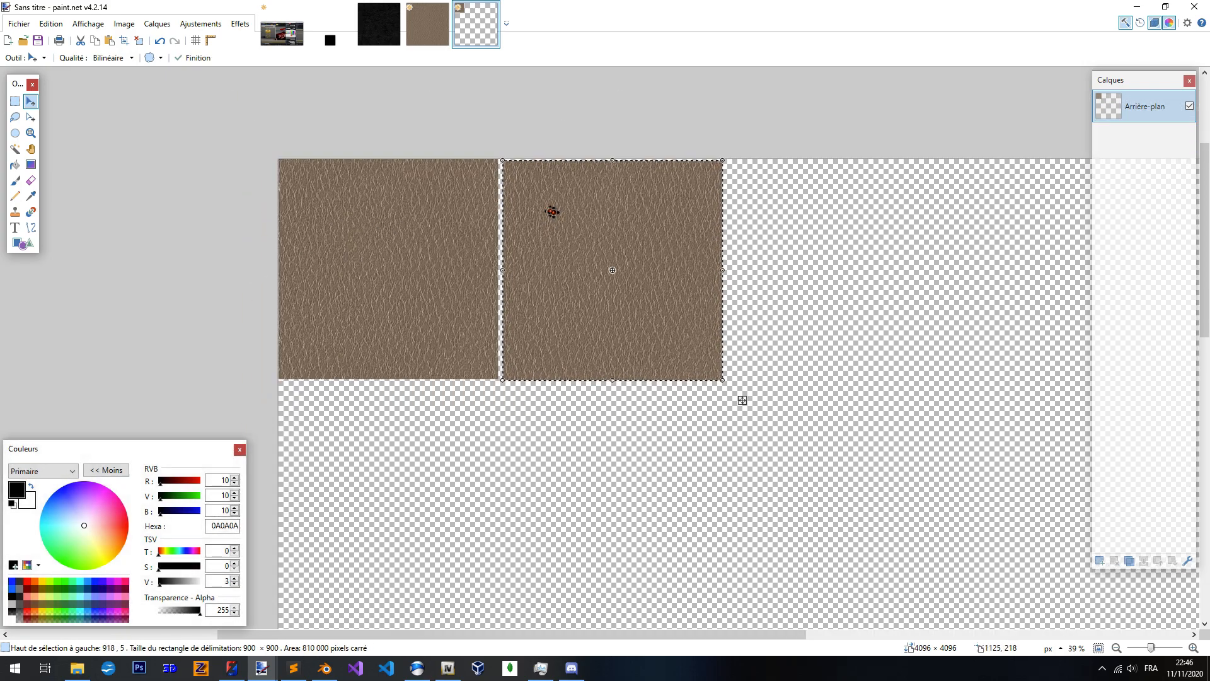
{"action": "scroll", "coordinate": [504, 159], "scroll_direction": "up", "scroll_amount": 12, "text": "ctrl"}
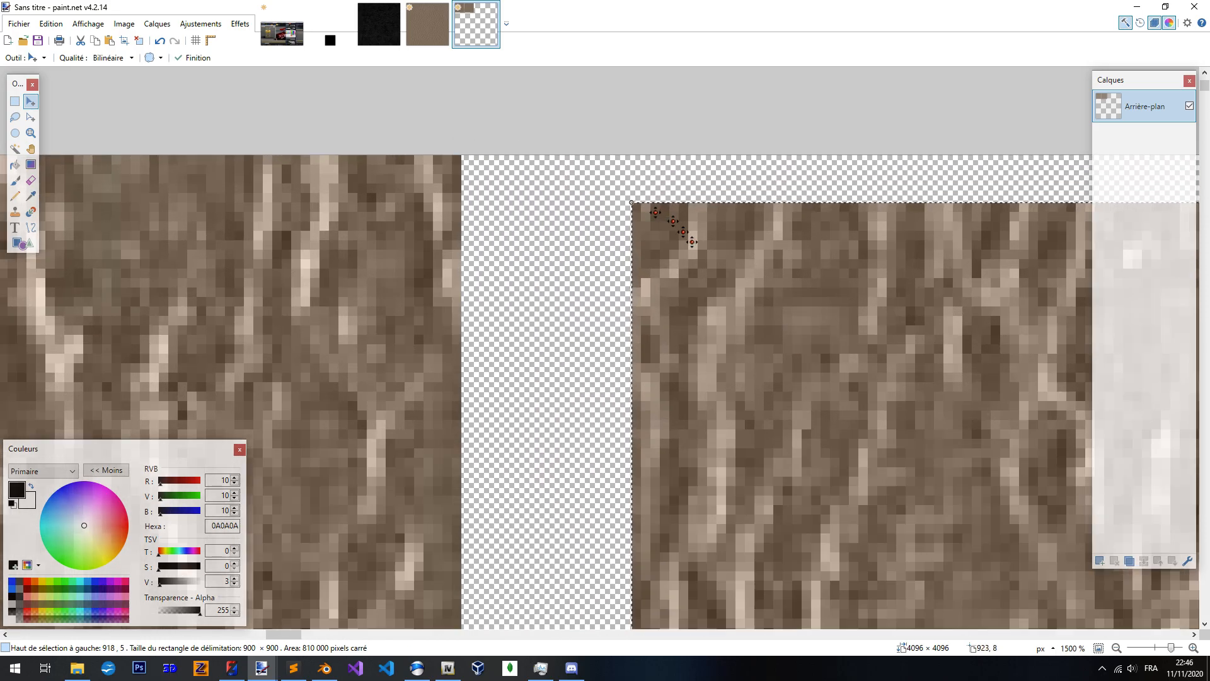
{"action": "left_click_drag", "start_coordinate": [692, 241], "coordinate": [519, 198]}
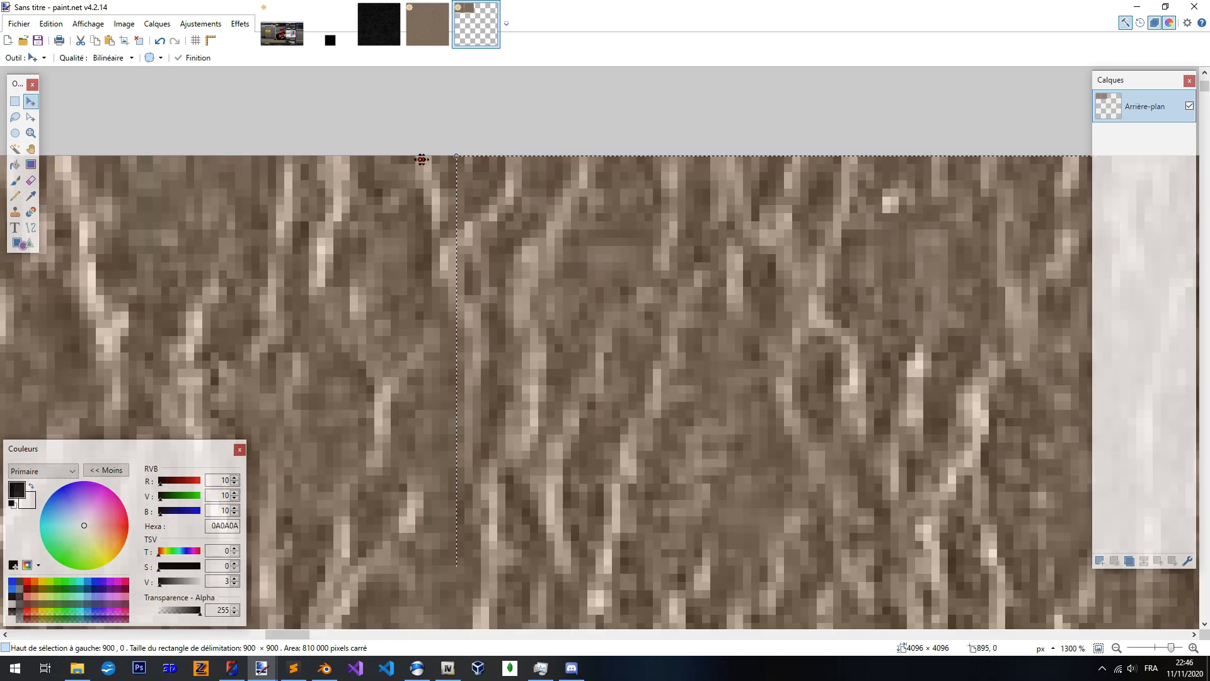
{"action": "scroll", "coordinate": [421, 159], "scroll_direction": "down", "scroll_amount": 12, "text": "ctrl"}
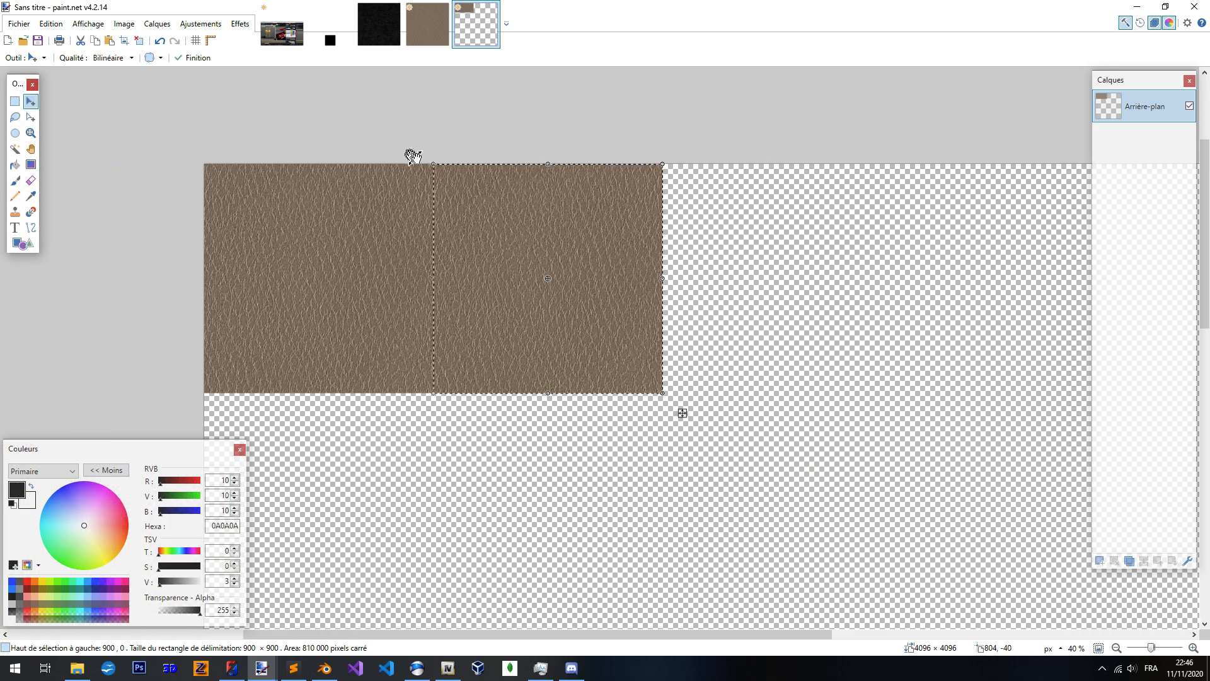
{"action": "scroll", "coordinate": [656, 208], "scroll_direction": "down", "scroll_amount": 1, "text": "ctrl"}
{"action": "scroll", "coordinate": [545, 248], "scroll_direction": "up", "scroll_amount": 2, "text": "ctrl"}
{"action": "scroll", "coordinate": [580, 286], "scroll_direction": "up", "scroll_amount": 3, "text": "ctrl"}
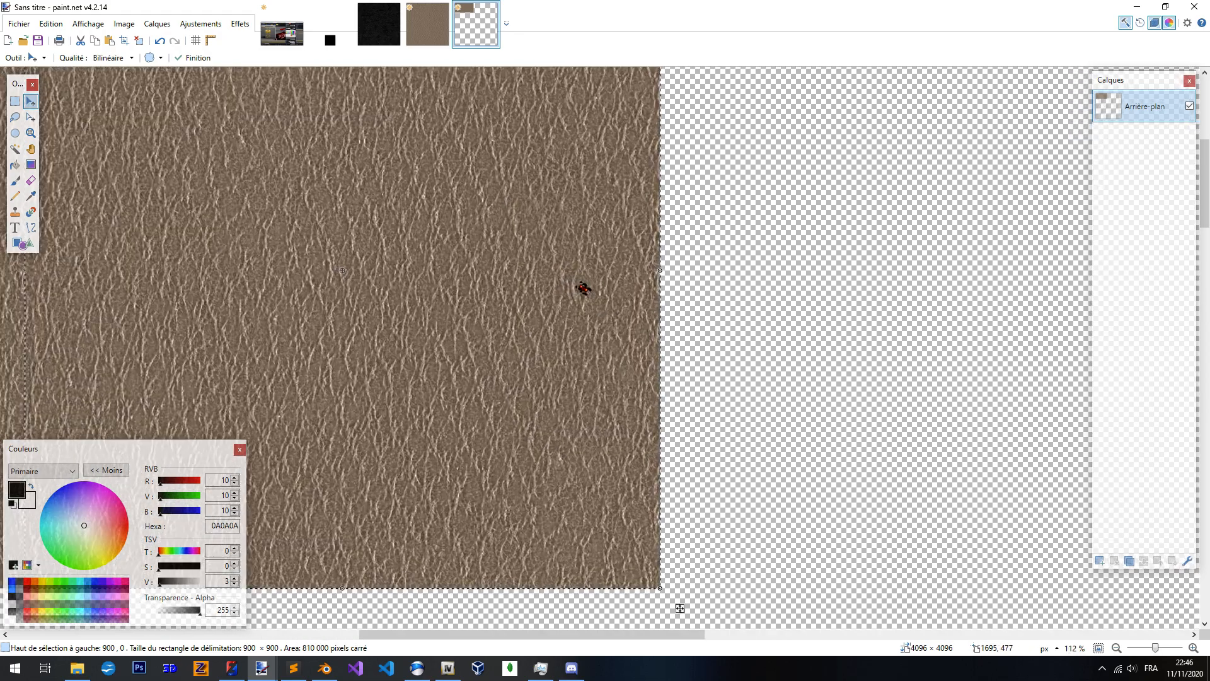
{"action": "scroll", "coordinate": [580, 287], "scroll_direction": "down", "scroll_amount": 4, "text": "ctrl"}
Paste a third leather tile and align it against the second tile's edge at 1800, 0
{"action": "key", "text": "s"}
{"action": "key", "text": "ctrl+shift+i"}
{"action": "key", "text": "ctrl+z"}
{"action": "key", "text": "ctrl+v"}
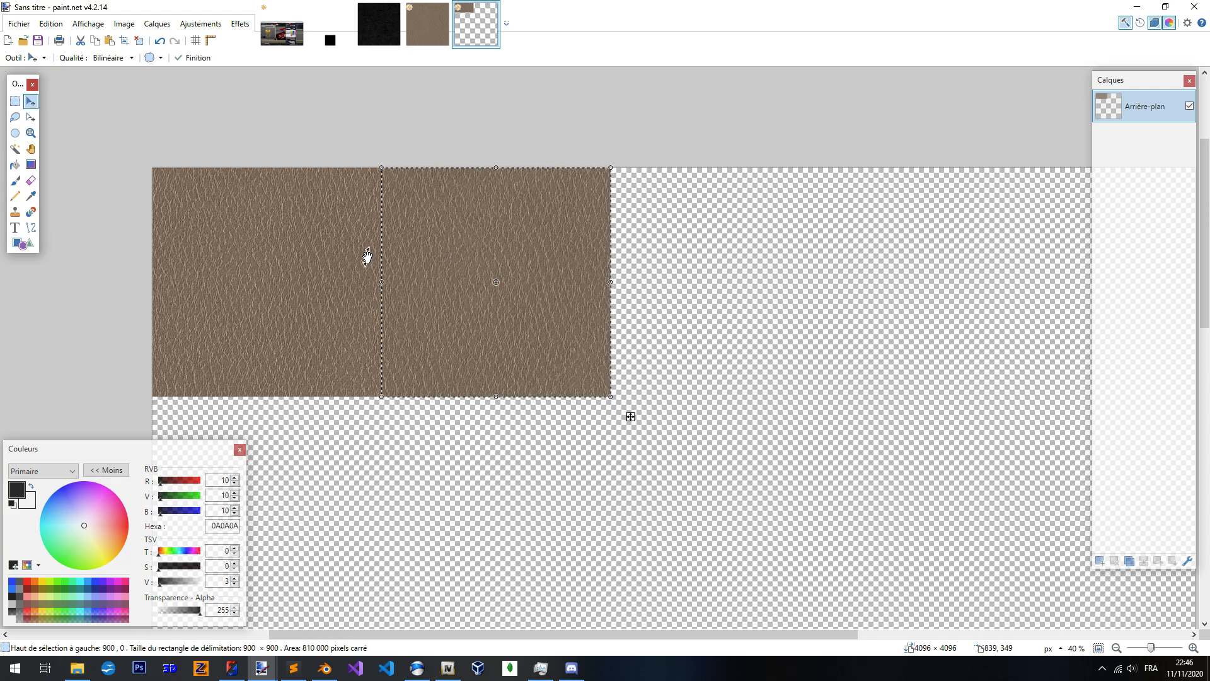
{"action": "scroll", "coordinate": [368, 258], "scroll_direction": "down", "scroll_amount": 4, "text": "ctrl"}
{"action": "left_click_drag", "start_coordinate": [406, 244], "coordinate": [572, 257]}
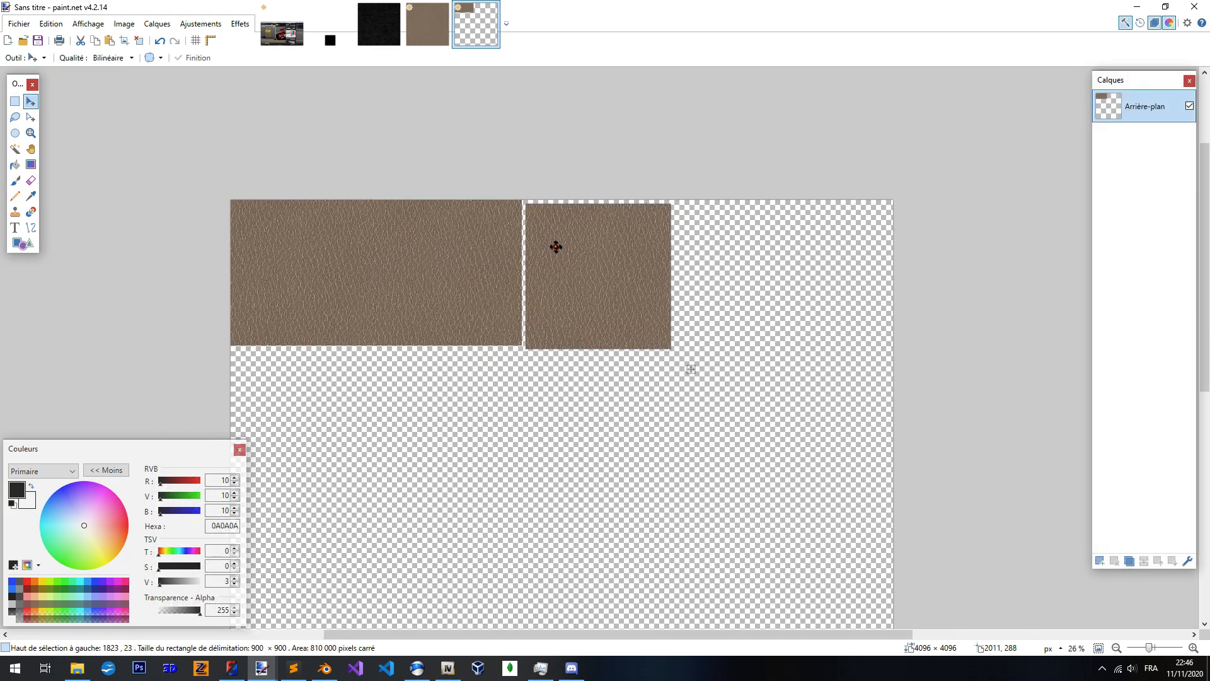
{"action": "scroll", "coordinate": [513, 168], "scroll_direction": "up", "scroll_amount": 12, "text": "ctrl"}
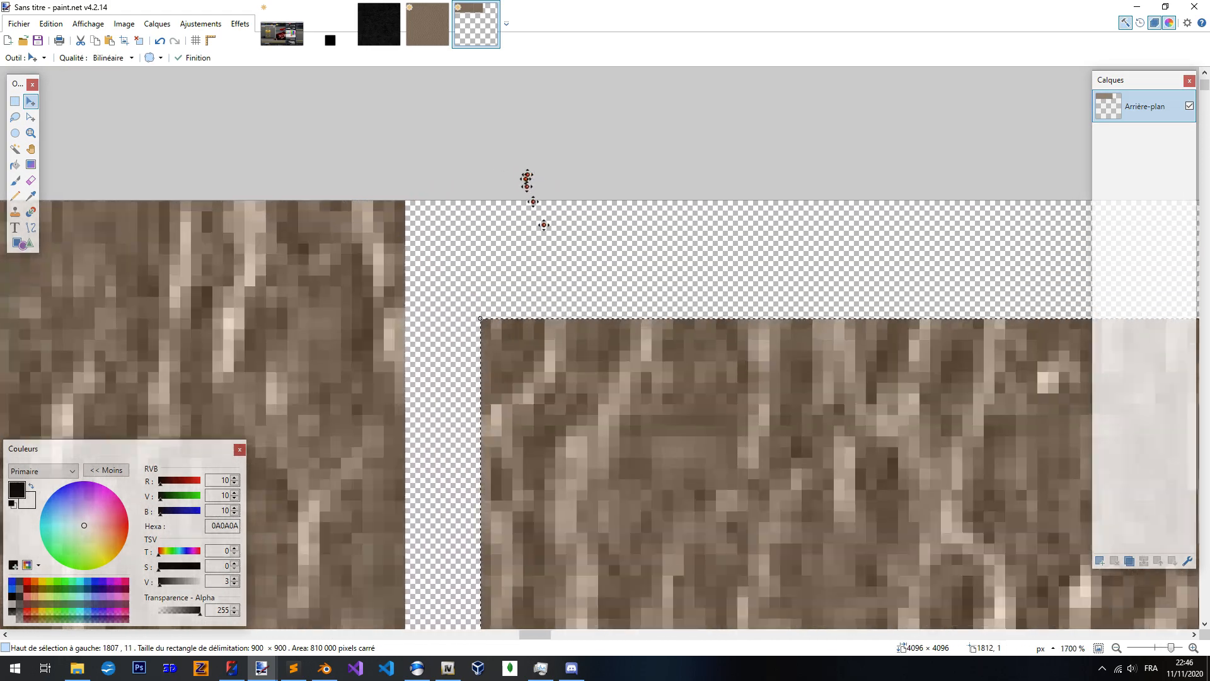
{"action": "left_click_drag", "start_coordinate": [528, 315], "coordinate": [467, 222]}
{"action": "scroll", "coordinate": [460, 132], "scroll_direction": "down", "scroll_amount": 8, "text": "ctrl"}
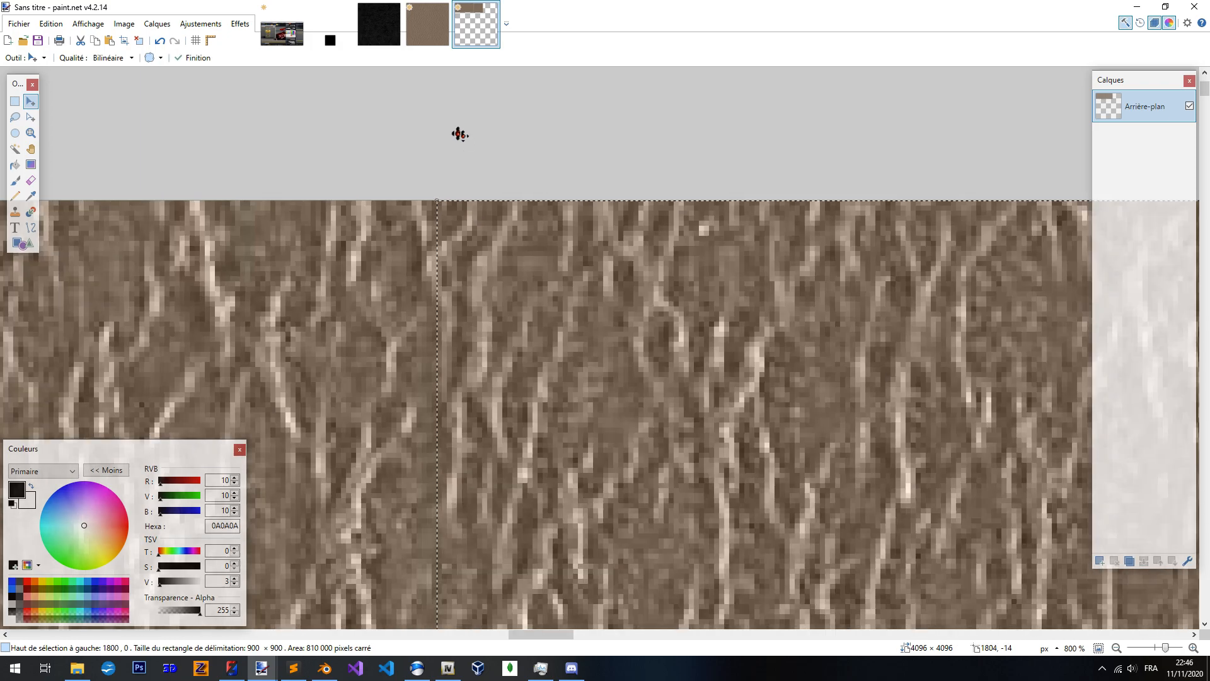
{"action": "scroll", "coordinate": [473, 147], "scroll_direction": "down", "scroll_amount": 6, "text": "ctrl"}
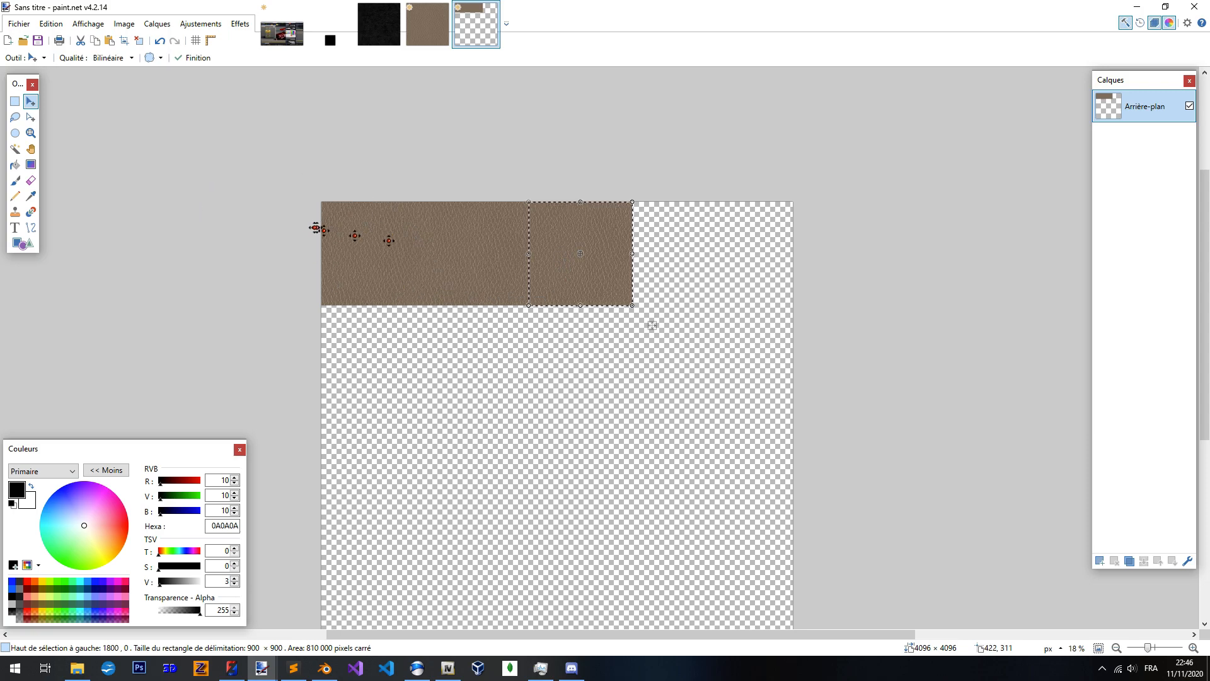
Add a fourth leather tile and align it against the third tile at 2700, 0
{"action": "left_click_drag", "start_coordinate": [581, 225], "coordinate": [555, 262]}
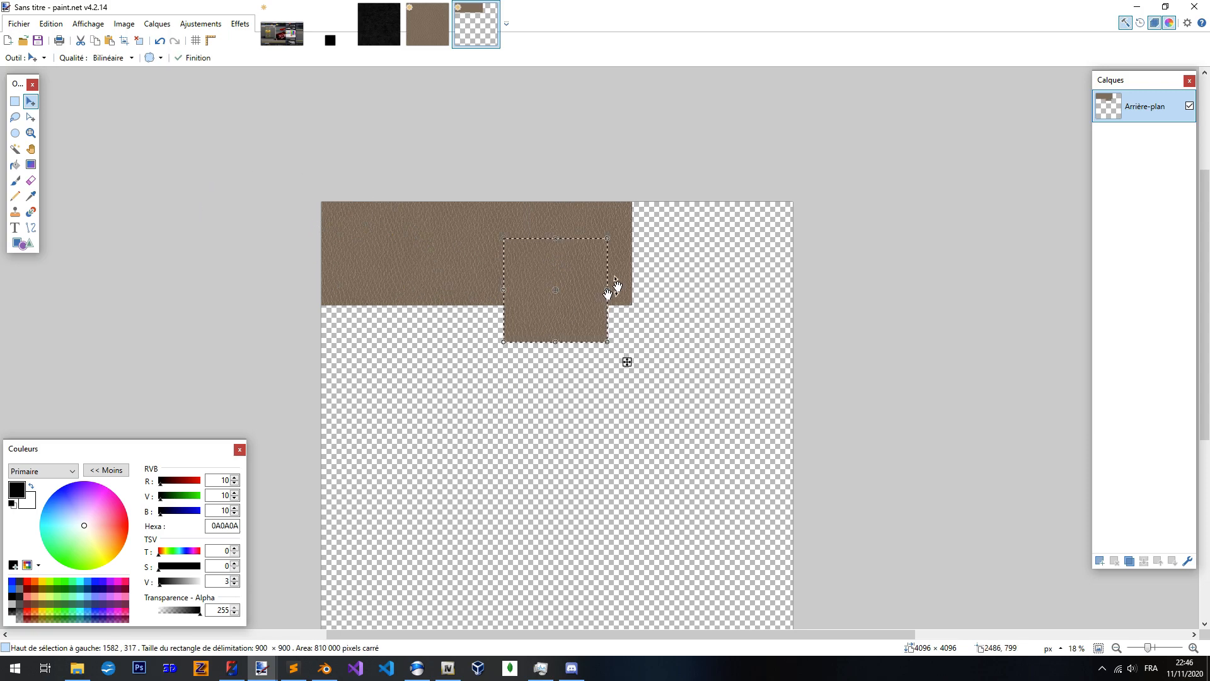
{"action": "scroll", "coordinate": [609, 291], "scroll_direction": "up", "scroll_amount": 8, "text": "ctrl"}
{"action": "scroll", "coordinate": [579, 302], "scroll_direction": "down", "scroll_amount": 10, "text": "ctrl"}
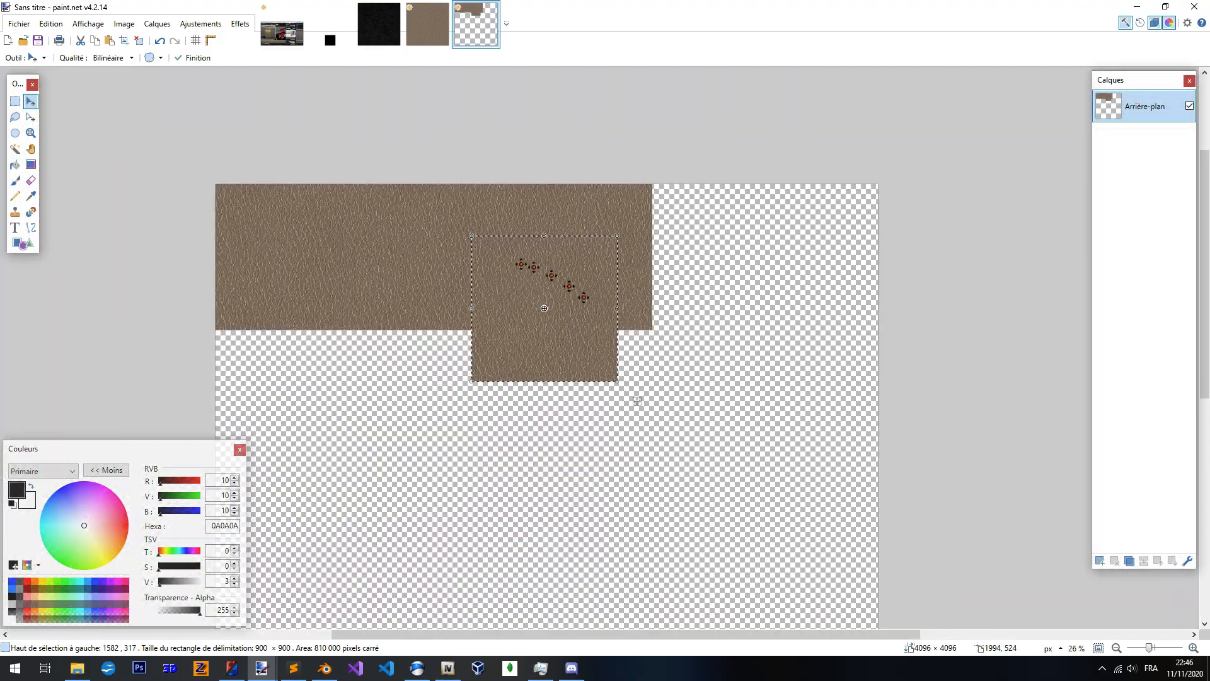
{"action": "left_click_drag", "start_coordinate": [576, 284], "coordinate": [686, 223]}
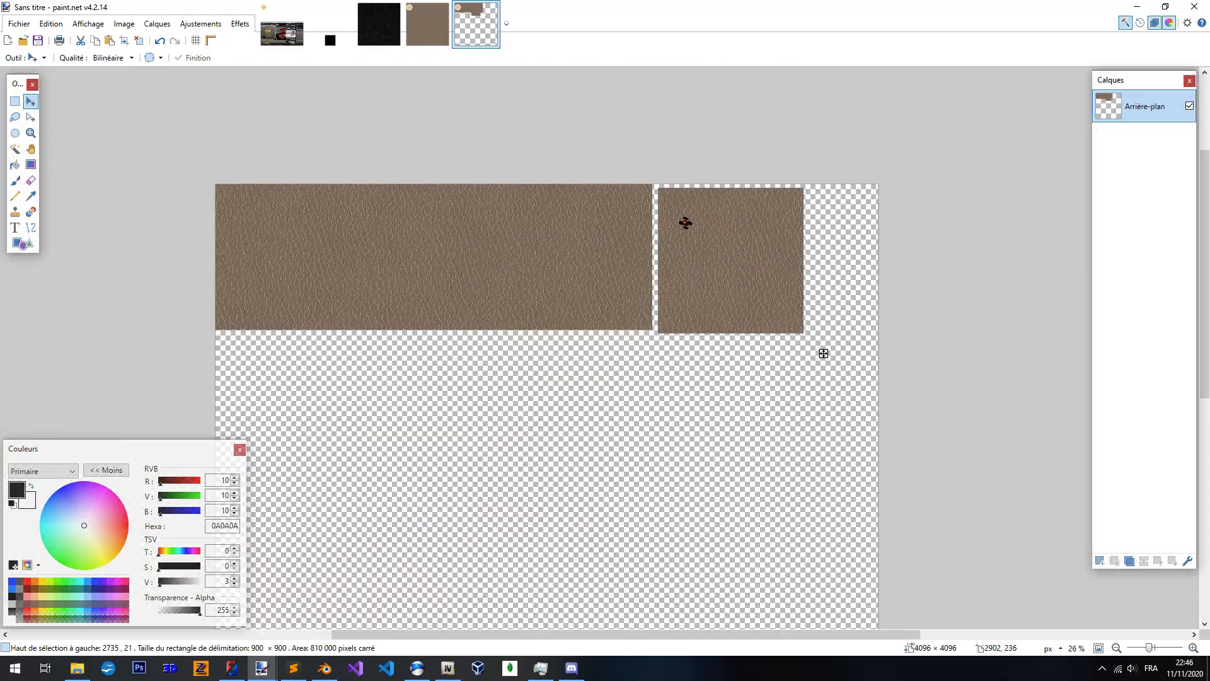
{"action": "scroll", "coordinate": [687, 173], "scroll_direction": "up", "scroll_amount": 13, "text": "ctrl"}
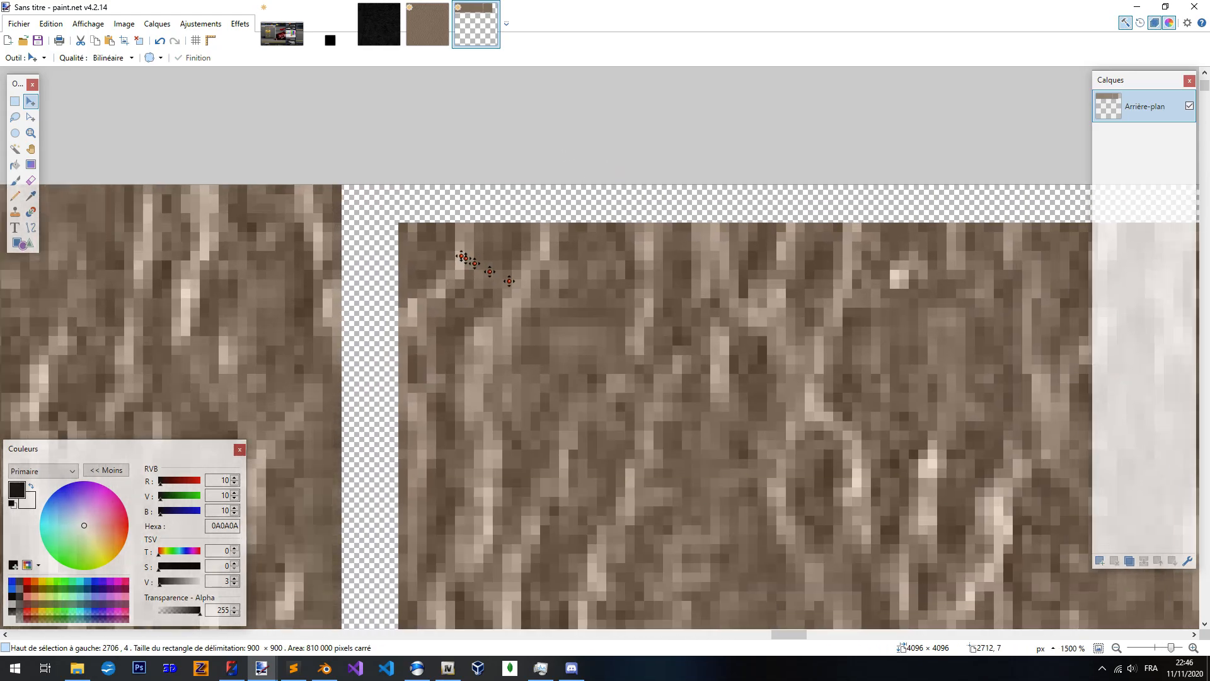
{"action": "left_click_drag", "start_coordinate": [462, 257], "coordinate": [402, 226]}
{"action": "left_click_drag", "start_coordinate": [401, 220], "coordinate": [401, 220]}
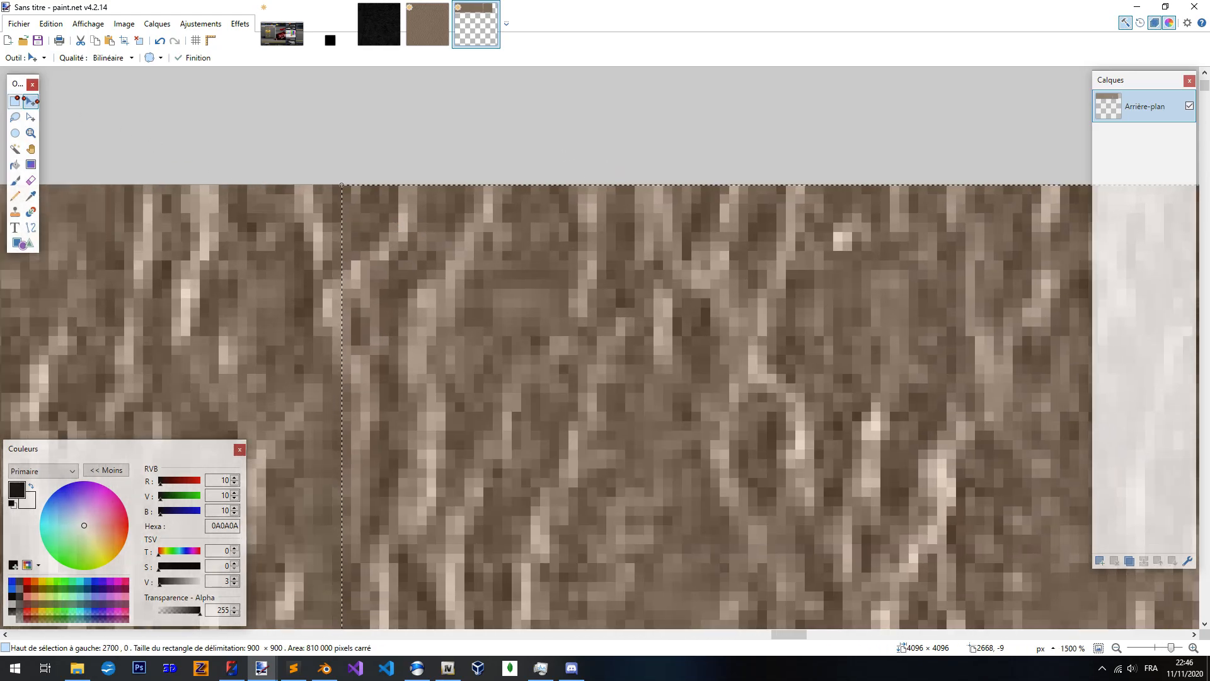
{"action": "scroll", "coordinate": [121, 133], "scroll_direction": "down", "scroll_amount": 18, "text": "ctrl"}
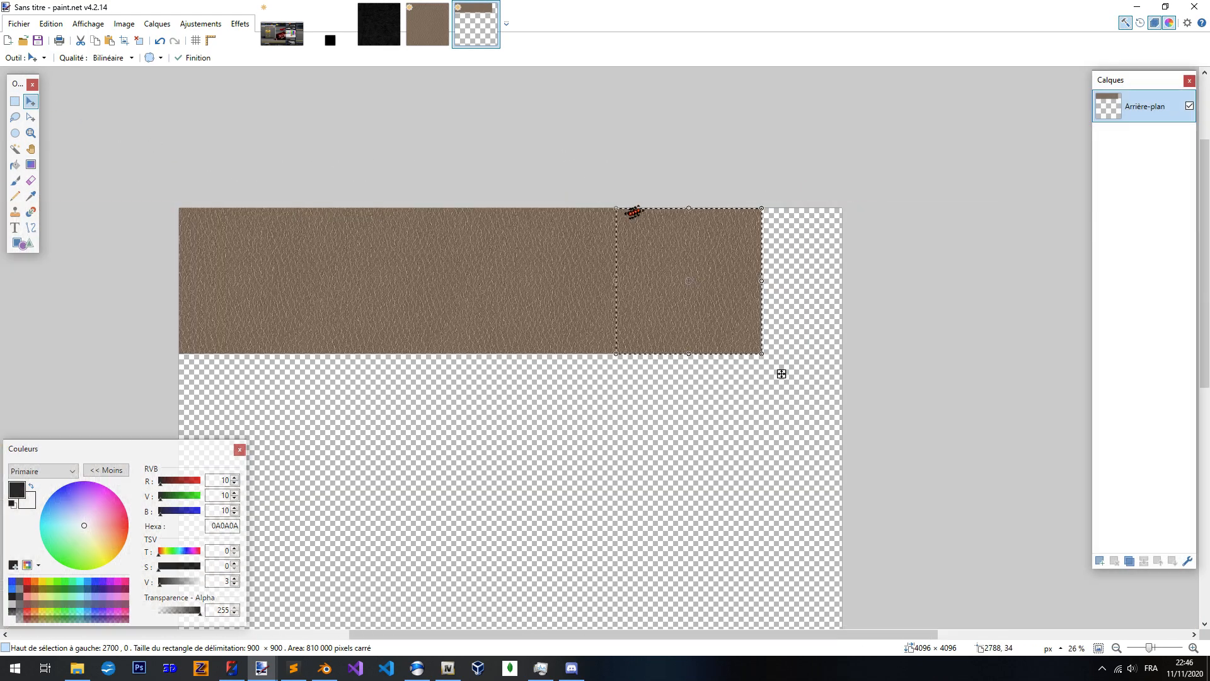
Add a fifth leather tile at 3600, 0, flush with the fourth and extending past the canvas edge
{"action": "scroll", "coordinate": [597, 214], "scroll_direction": "up", "scroll_amount": 2, "text": "ctrl"}
{"action": "left_click_drag", "start_coordinate": [631, 235], "coordinate": [672, 245]}
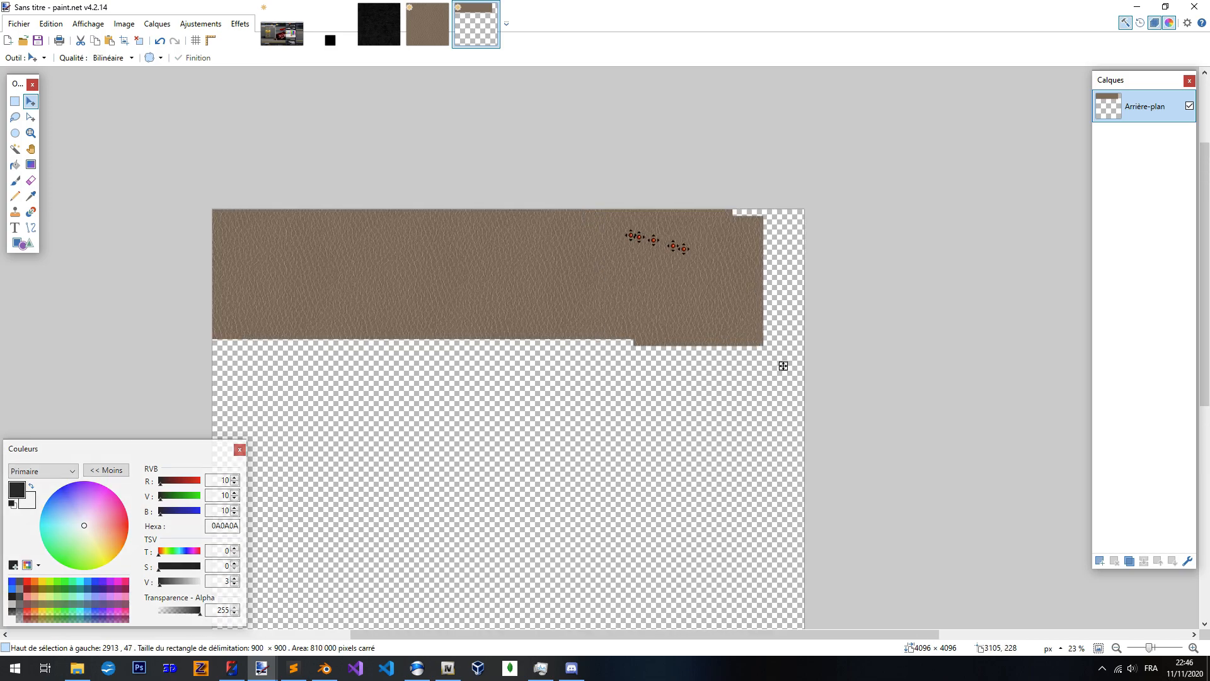
{"action": "left_click_drag", "start_coordinate": [764, 242], "coordinate": [765, 241]}
{"action": "scroll", "coordinate": [764, 208], "scroll_direction": "up", "scroll_amount": 10, "text": "ctrl"}
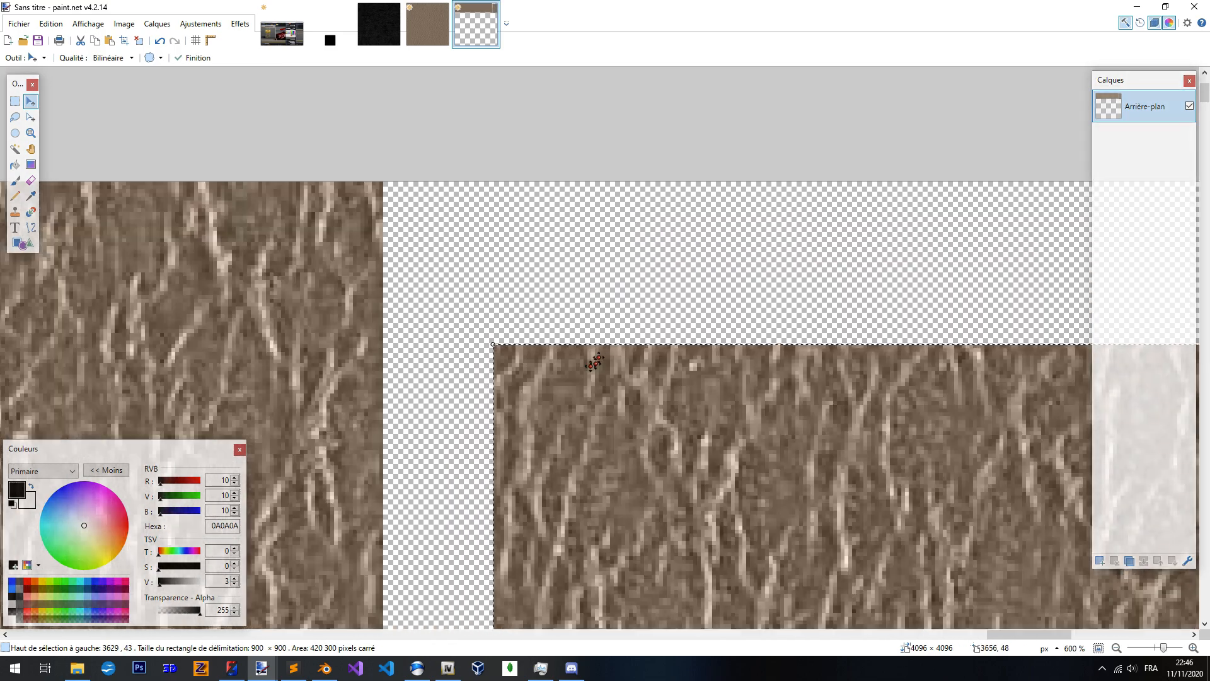
{"action": "left_click_drag", "start_coordinate": [560, 363], "coordinate": [450, 201]}
{"action": "scroll", "coordinate": [450, 201], "scroll_direction": "down", "scroll_amount": 10, "text": "ctrl"}
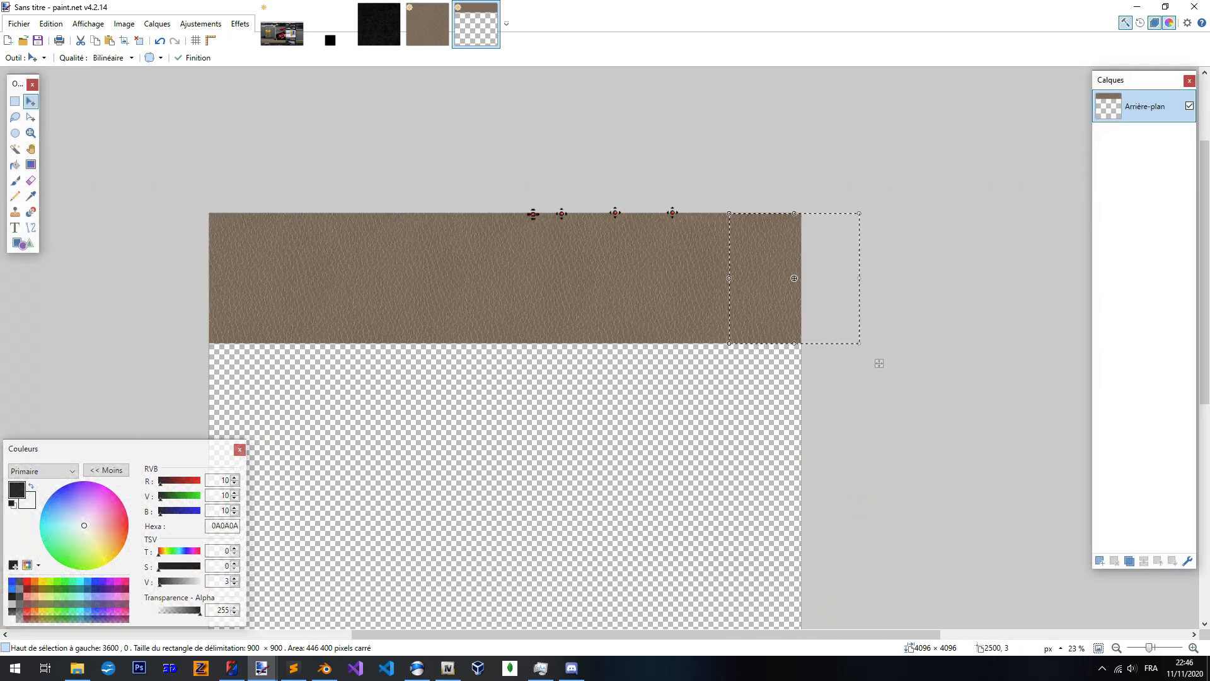
Try to extend the selection from the fifth tile across the whole leather row
{"action": "key", "text": "s"}
{"action": "scroll", "coordinate": [748, 332], "scroll_direction": "up", "scroll_amount": 14, "text": "ctrl"}
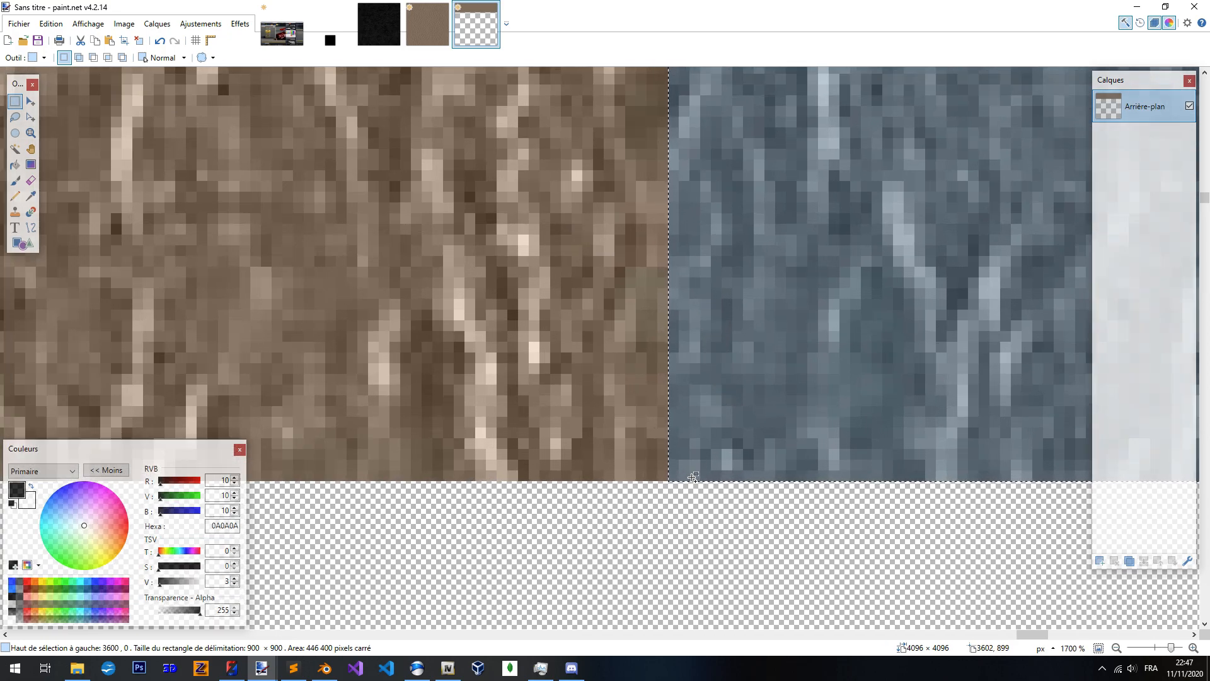
{"action": "left_click_drag", "start_coordinate": [692, 477], "coordinate": [780, 477], "text": "ctrl"}
{"action": "scroll", "coordinate": [766, 460], "scroll_direction": "down", "scroll_amount": 11, "text": "ctrl"}
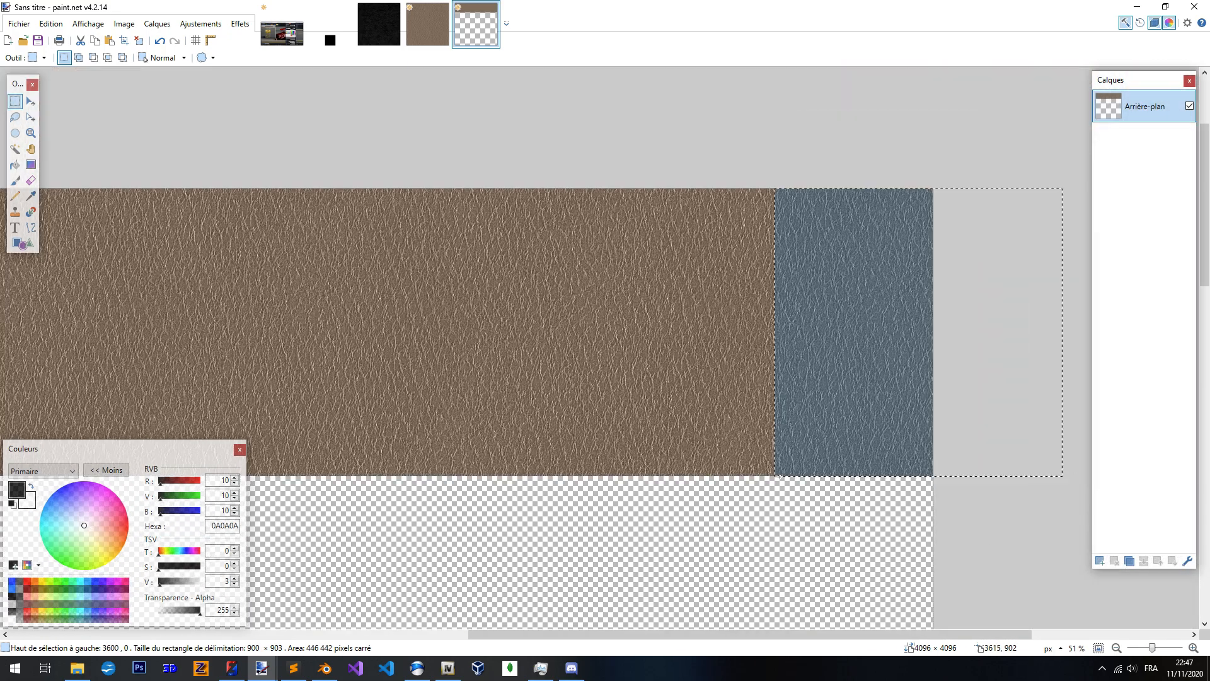
{"action": "scroll", "coordinate": [779, 477], "scroll_direction": "down", "scroll_amount": 4, "text": "ctrl"}
{"action": "key", "text": "ctrl+v"}
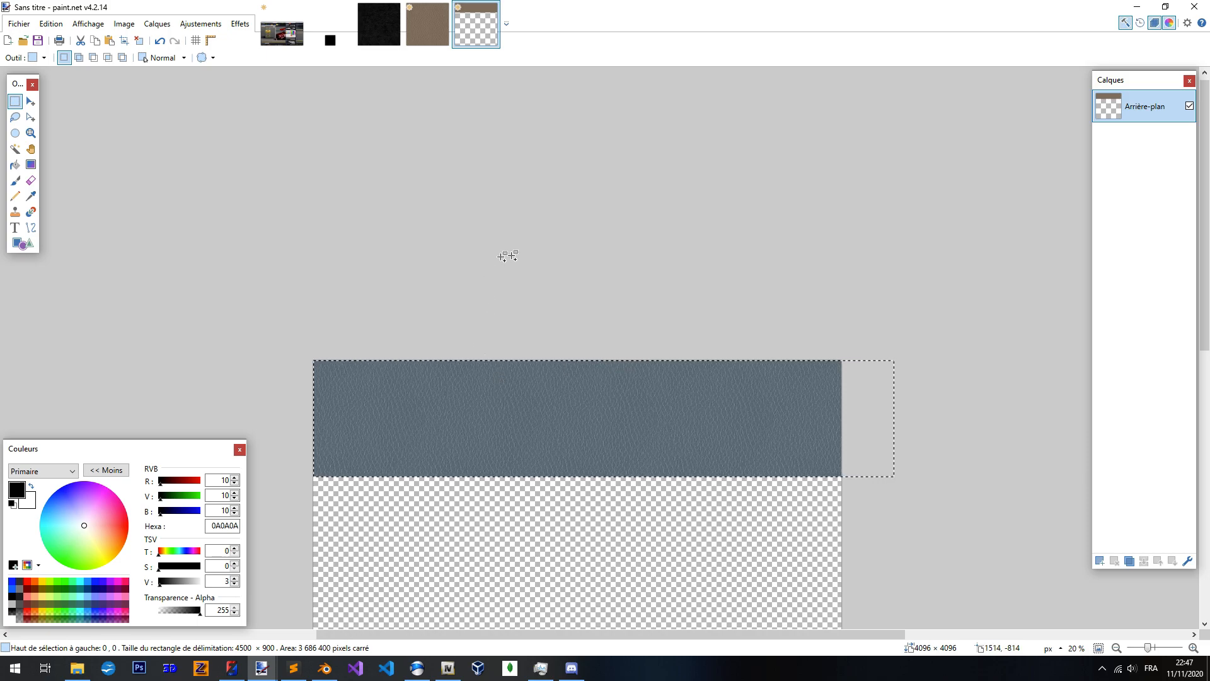
{"action": "scroll", "coordinate": [505, 256], "scroll_direction": "down", "scroll_amount": 2, "text": "ctrl"}
{"action": "key", "text": "ctrl+z"}
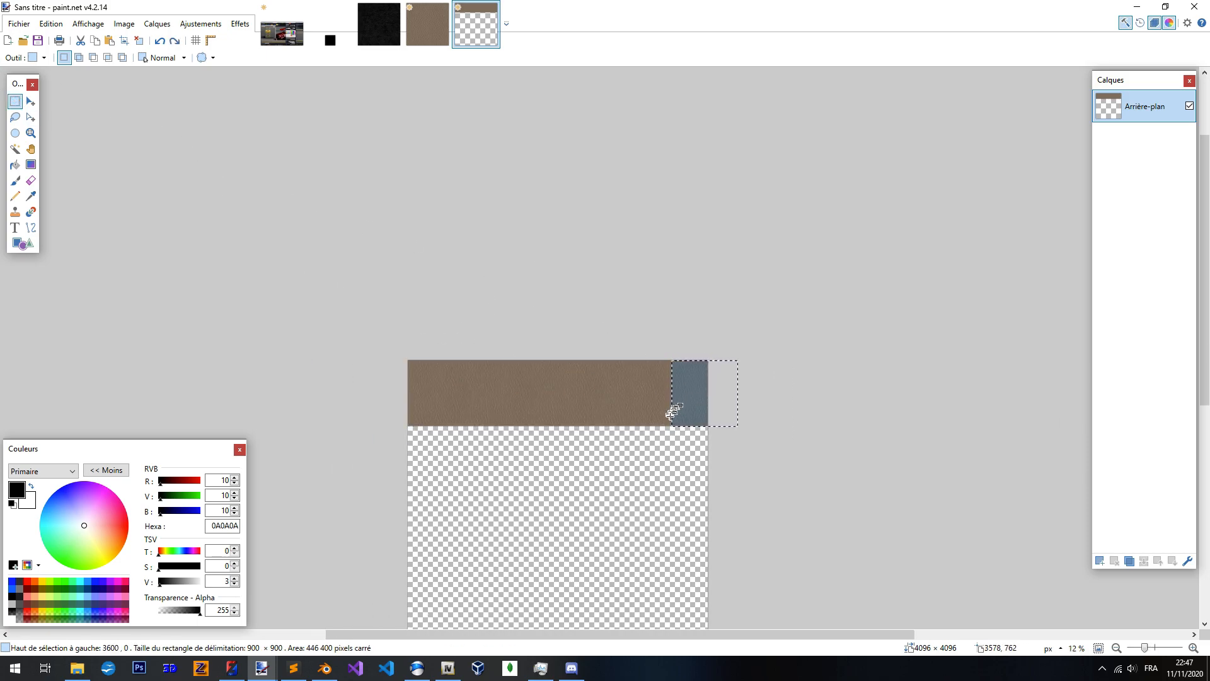
Add rectangular areas to the fifth tile's selection until it covers the entire top leather row, 4500 × 900 from 0, 0
{"action": "scroll", "coordinate": [685, 422], "scroll_direction": "up", "scroll_amount": 13, "text": "ctrl"}
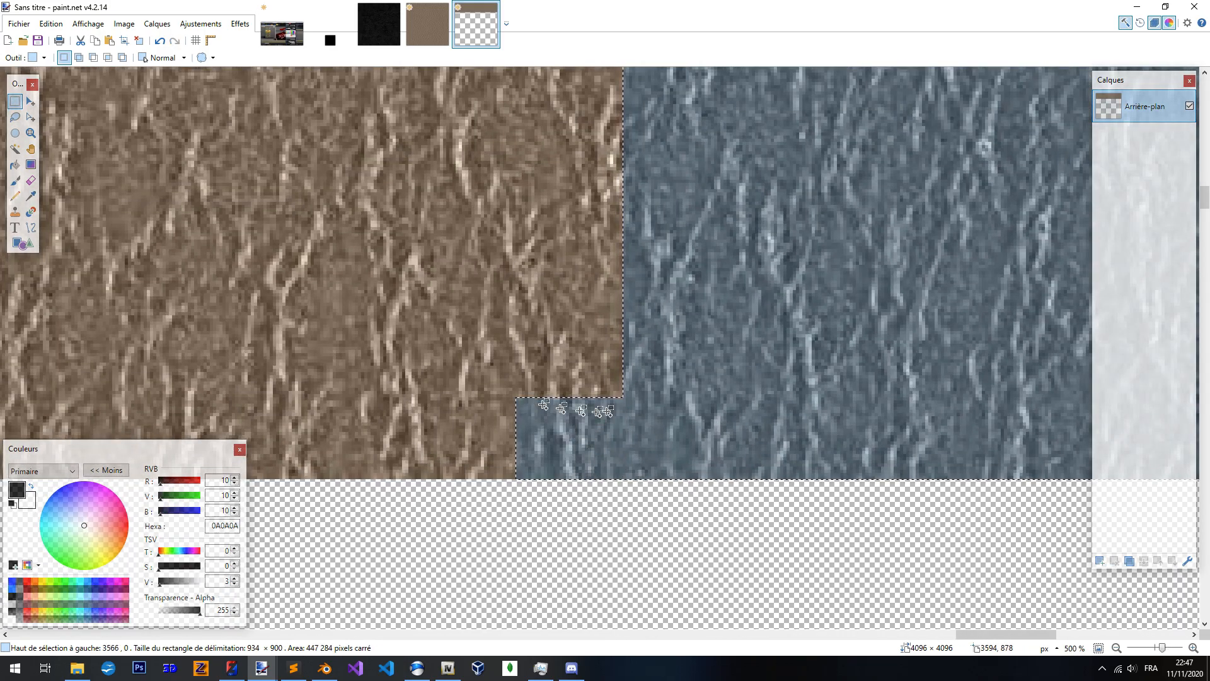
{"action": "scroll", "coordinate": [578, 415], "scroll_direction": "down", "scroll_amount": 3, "text": "ctrl"}
{"action": "left_click_drag", "start_coordinate": [587, 412], "coordinate": [404, 324], "text": "ctrl"}
{"action": "left_click_drag", "start_coordinate": [451, 389], "coordinate": [362, 326], "text": "ctrl"}
{"action": "left_click_drag", "start_coordinate": [409, 318], "coordinate": [535, 240], "text": "ctrl"}
{"action": "left_click_drag", "start_coordinate": [421, 302], "coordinate": [570, 373], "text": "ctrl"}
{"action": "scroll", "coordinate": [701, 397], "scroll_direction": "down", "scroll_amount": 3, "text": "ctrl"}
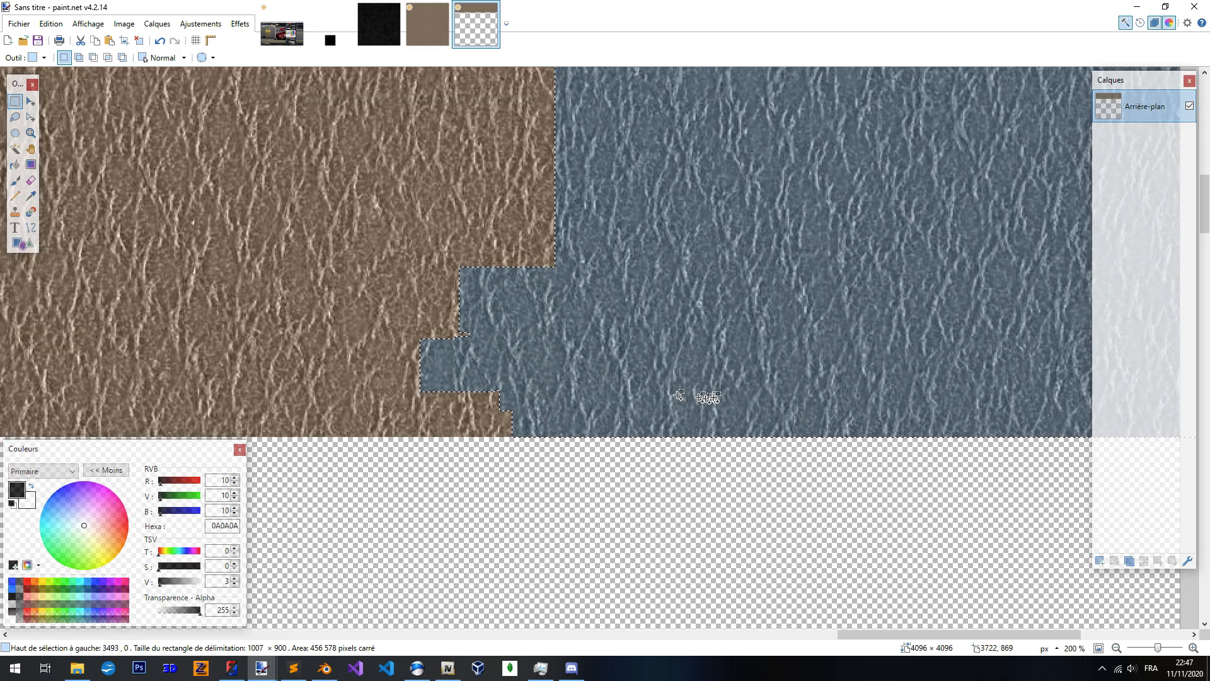
{"action": "scroll", "coordinate": [605, 407], "scroll_direction": "up", "scroll_amount": 3, "text": "ctrl"}
{"action": "scroll", "coordinate": [606, 402], "scroll_direction": "up", "scroll_amount": 10, "text": "ctrl"}
{"action": "left_click_drag", "start_coordinate": [589, 440], "coordinate": [287, 316], "text": "ctrl"}
{"action": "scroll", "coordinate": [721, 428], "scroll_direction": "down", "scroll_amount": 12, "text": "ctrl"}
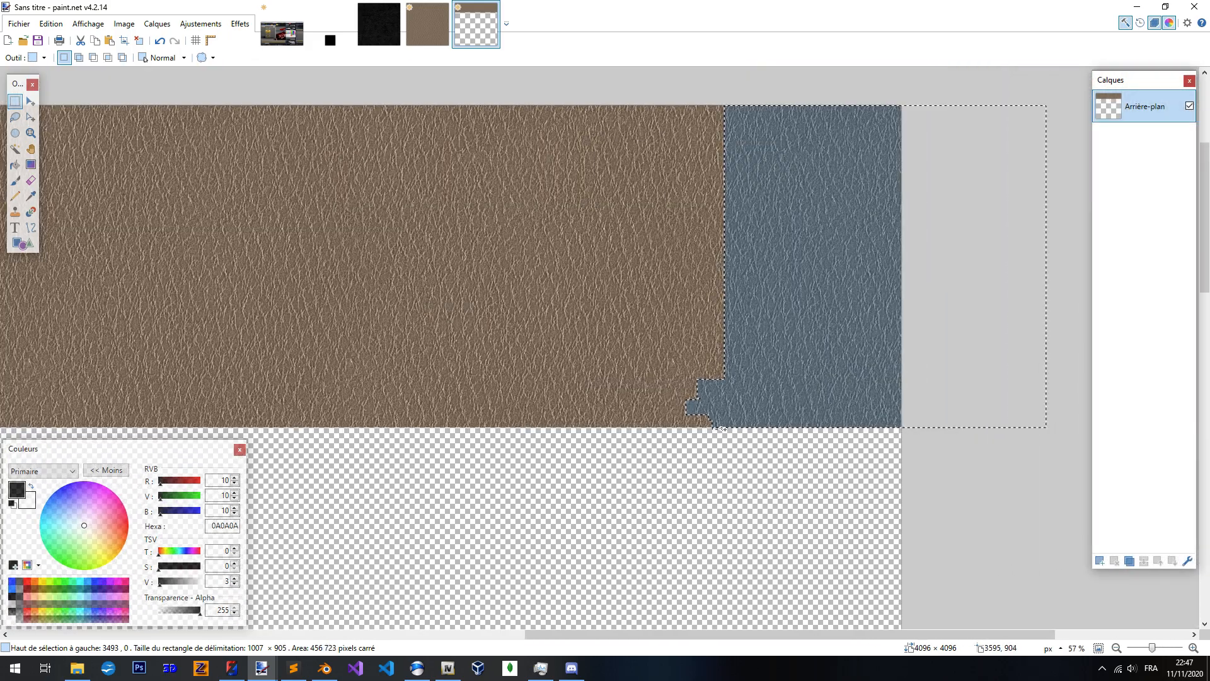
{"action": "scroll", "coordinate": [722, 428], "scroll_direction": "down", "scroll_amount": 5, "text": "ctrl"}
{"action": "left_click_drag", "start_coordinate": [750, 431], "coordinate": [338, 271], "text": "ctrl"}
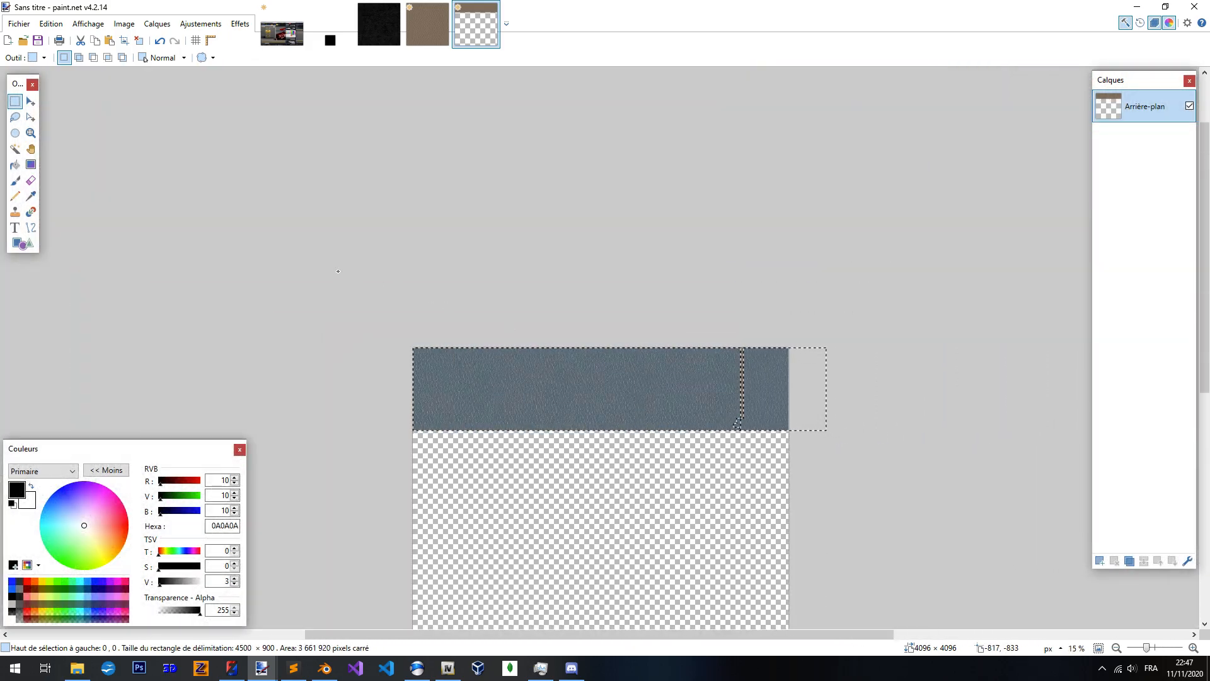
{"action": "scroll", "coordinate": [783, 394], "scroll_direction": "up", "scroll_amount": 4, "text": "ctrl"}
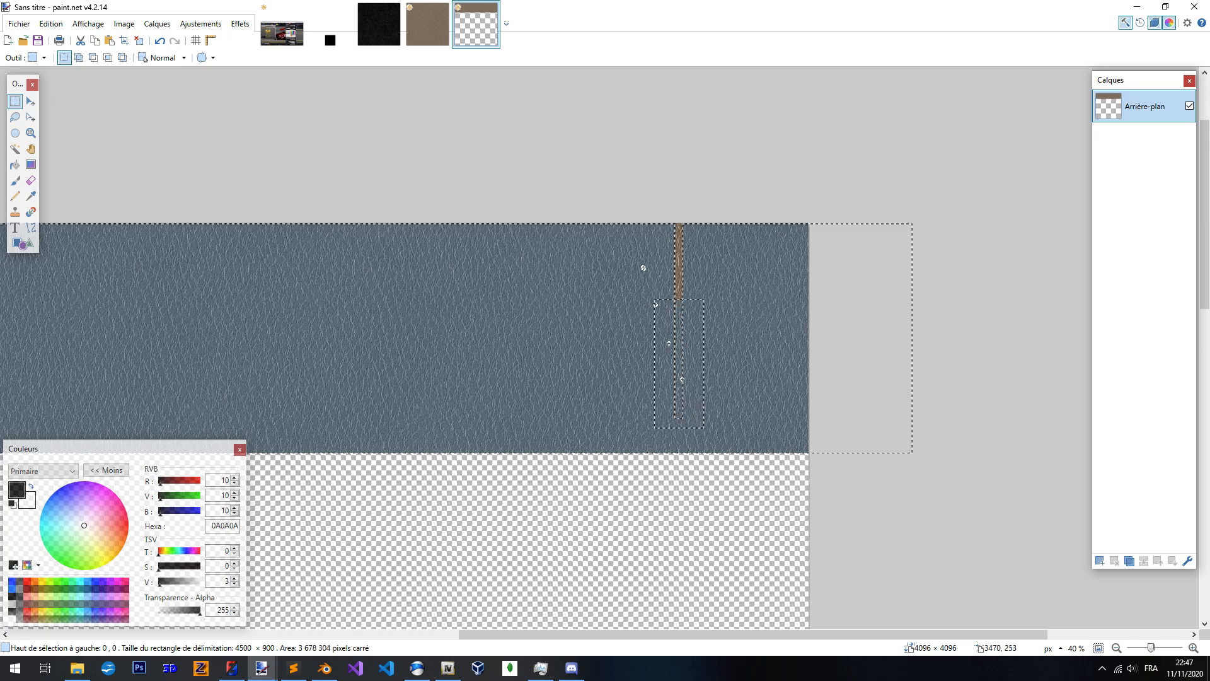
{"action": "scroll", "coordinate": [720, 271], "scroll_direction": "down", "scroll_amount": 5, "text": "ctrl"}
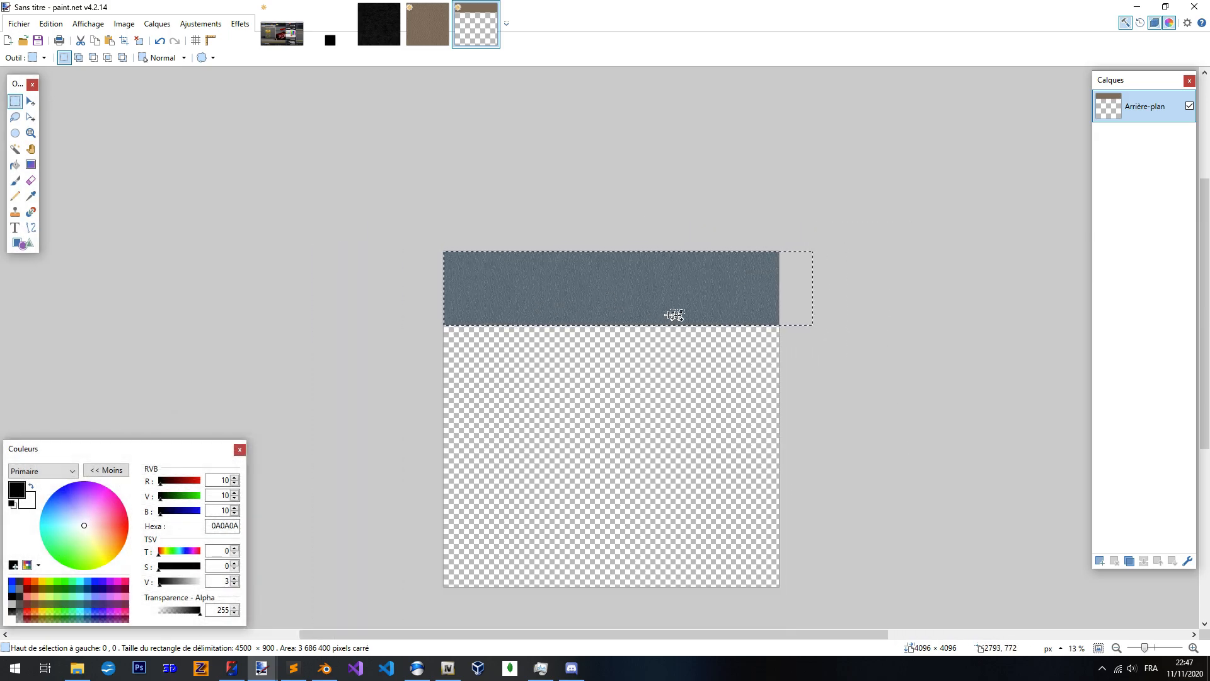
Duplicate the selected leather row and align the copy flush beneath the first row at 0, 900
{"action": "key", "text": "m"}
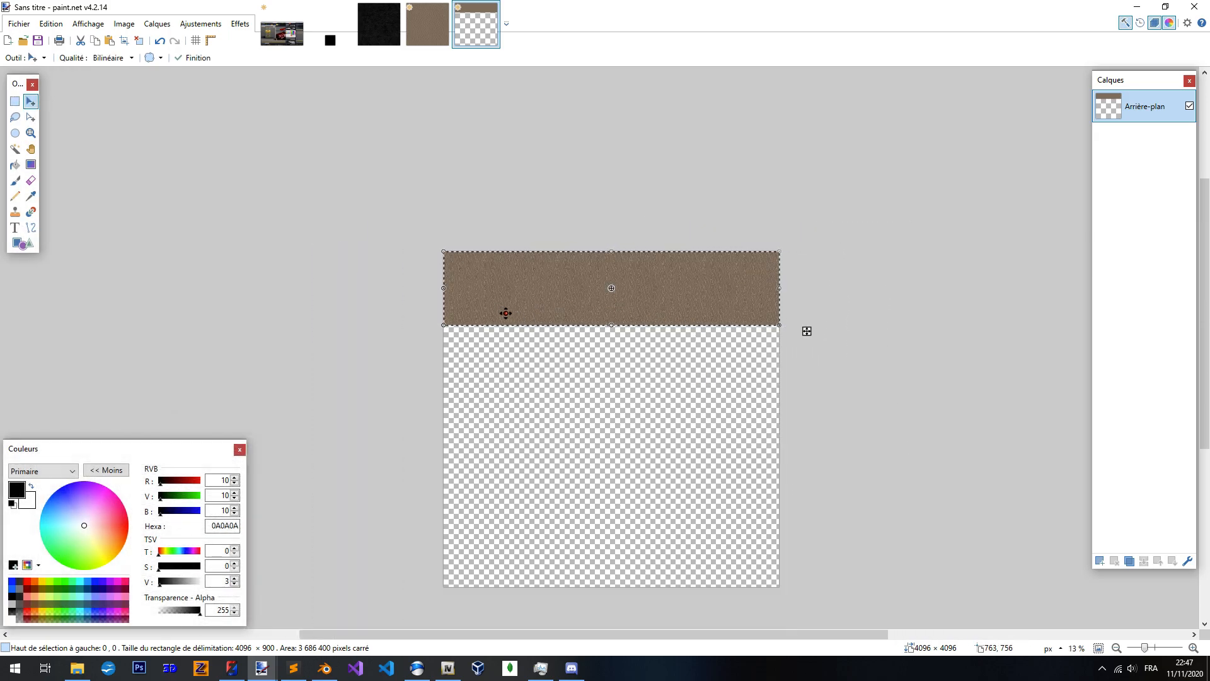
{"action": "left_click_drag", "start_coordinate": [806, 331], "coordinate": [802, 405]}
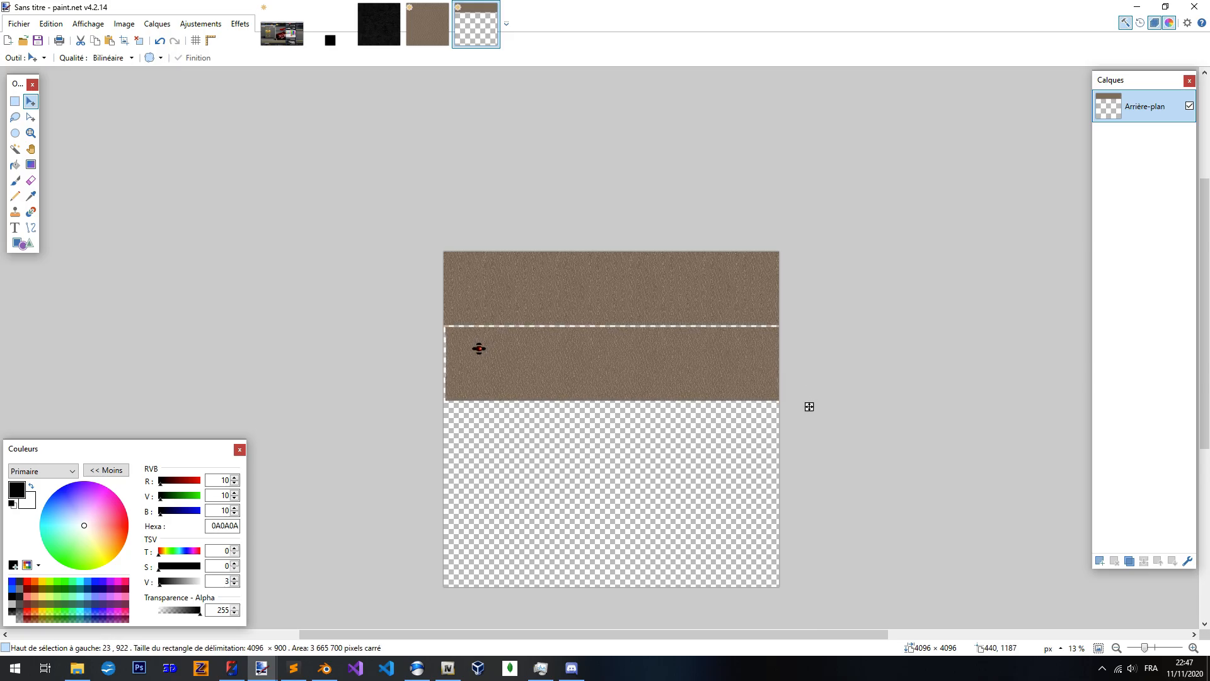
{"action": "scroll", "coordinate": [808, 405], "scroll_direction": "up", "scroll_amount": 1, "text": "ctrl"}
{"action": "scroll", "coordinate": [485, 352], "scroll_direction": "up", "scroll_amount": 10, "text": "ctrl"}
{"action": "left_click_drag", "start_coordinate": [535, 409], "coordinate": [444, 347]}
{"action": "scroll", "coordinate": [296, 287], "scroll_direction": "down", "scroll_amount": 12, "text": "ctrl"}
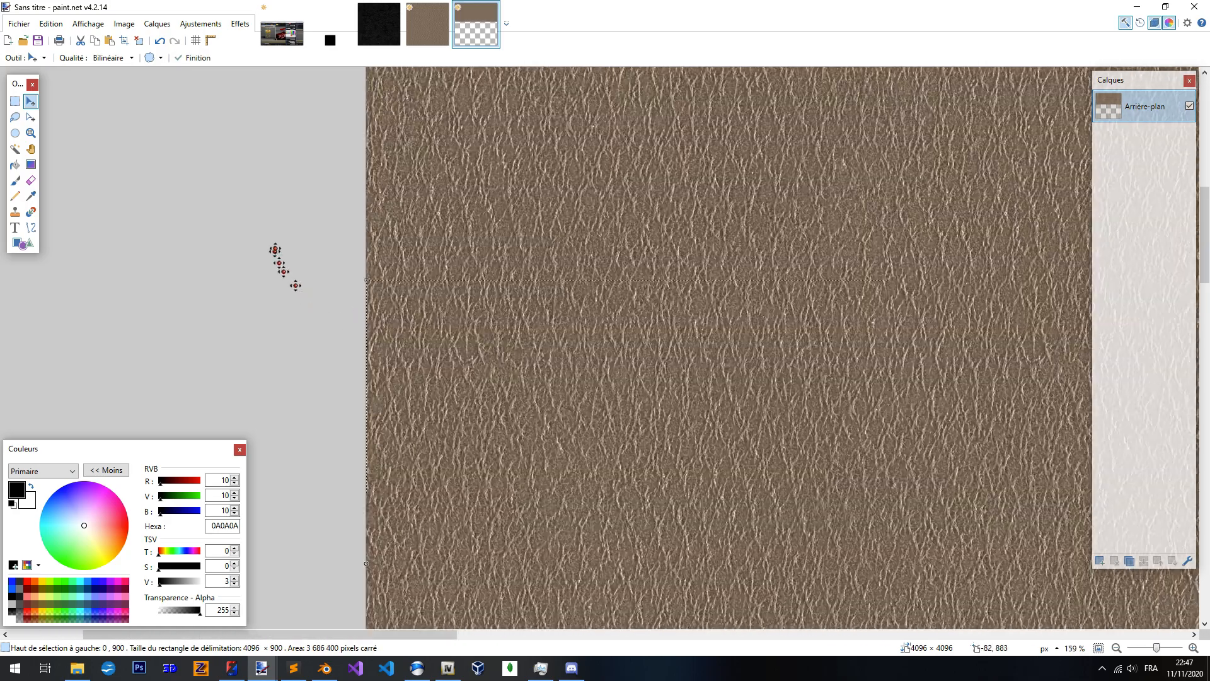
Extend the selection to both leather rows and place a copy of the block flush beneath them at 0, 1800
{"action": "key", "text": "s"}
{"action": "key", "text": "ctrl+shift+i"}
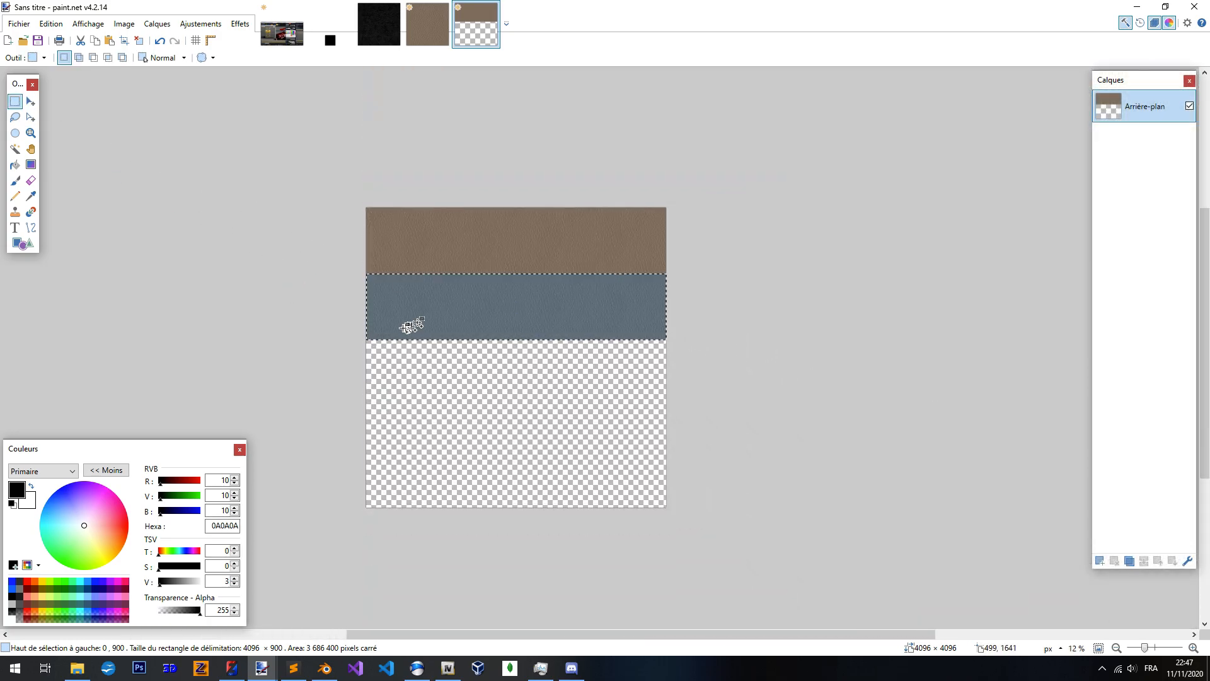
{"action": "left_click_drag", "start_coordinate": [537, 257], "coordinate": [708, 204], "text": "ctrl"}
{"action": "key", "text": "m"}
{"action": "left_click_drag", "start_coordinate": [404, 230], "coordinate": [402, 355], "text": "ctrl"}
{"action": "scroll", "coordinate": [410, 365], "scroll_direction": "up", "scroll_amount": 10, "text": "ctrl"}
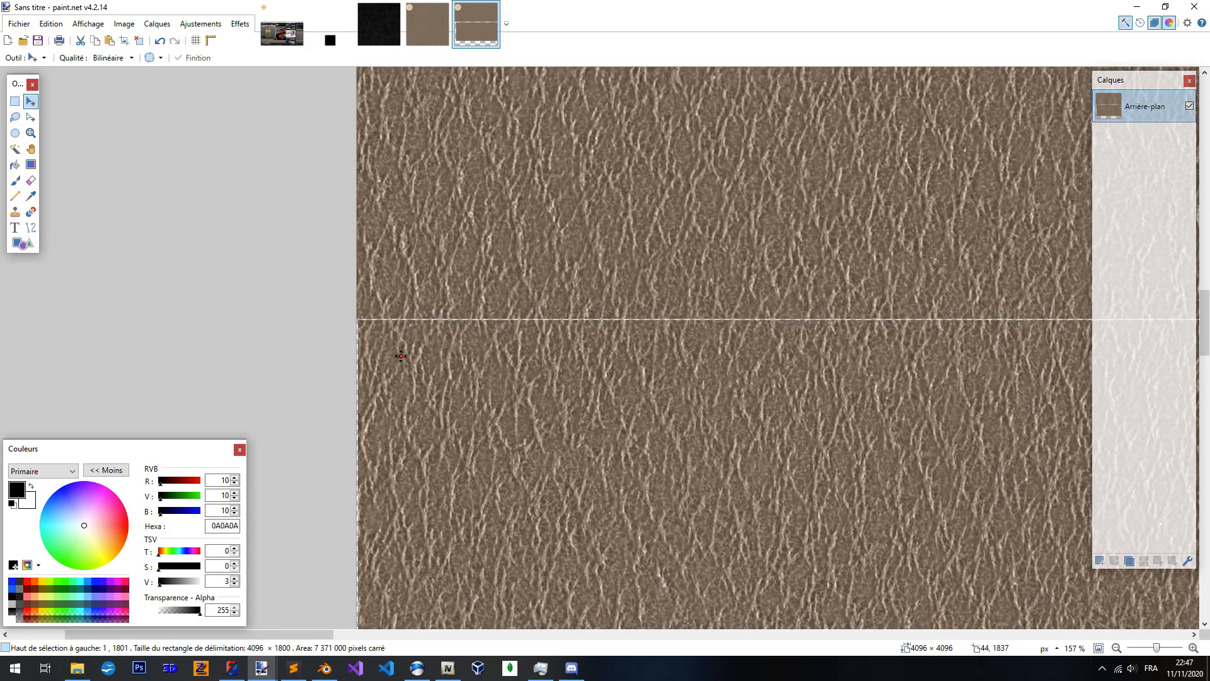
{"action": "scroll", "coordinate": [328, 295], "scroll_direction": "down", "scroll_amount": 10, "text": "ctrl"}
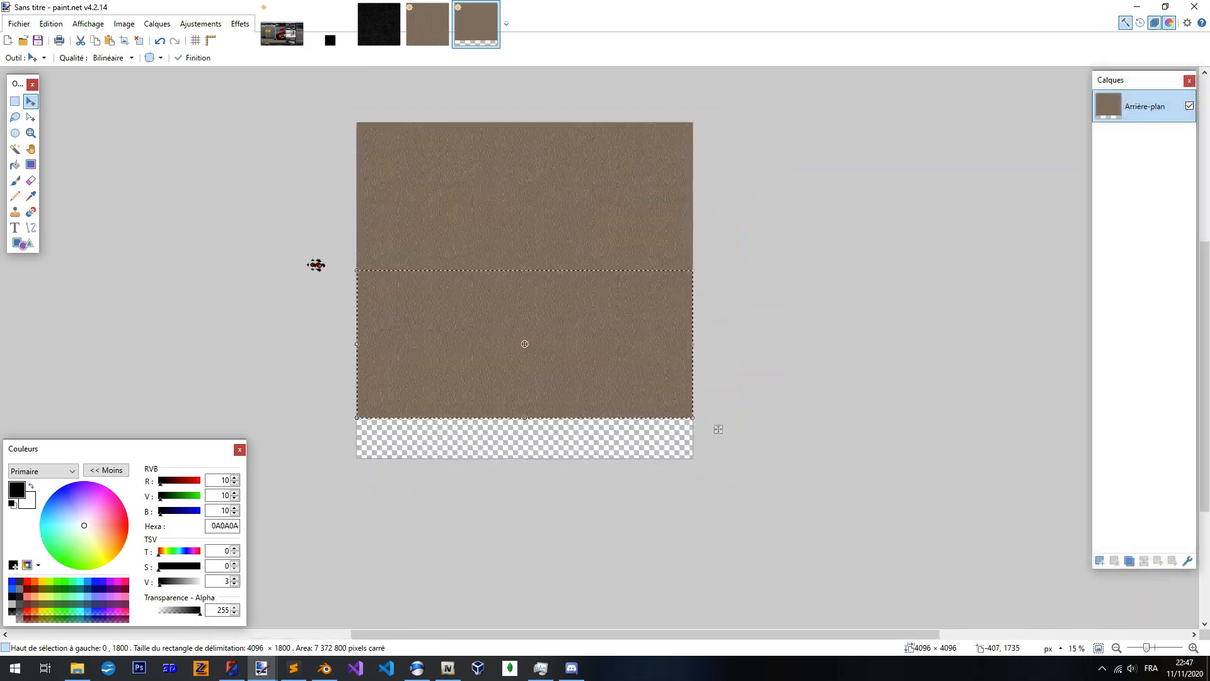
Try to fill the remaining transparent strip with a copy of the two-row block aligned at 0, 3600
{"action": "scroll", "coordinate": [391, 292], "scroll_direction": "up", "scroll_amount": 1, "text": "ctrl"}
{"action": "left_click_drag", "start_coordinate": [758, 437], "coordinate": [761, 611]}
{"action": "scroll", "coordinate": [340, 428], "scroll_direction": "up", "scroll_amount": 12, "text": "ctrl"}
{"action": "scroll", "coordinate": [331, 422], "scroll_direction": "up", "scroll_amount": 10, "text": "ctrl"}
{"action": "left_click_drag", "start_coordinate": [466, 414], "coordinate": [338, 166]}
{"action": "scroll", "coordinate": [338, 162], "scroll_direction": "down", "scroll_amount": 20, "text": "ctrl"}
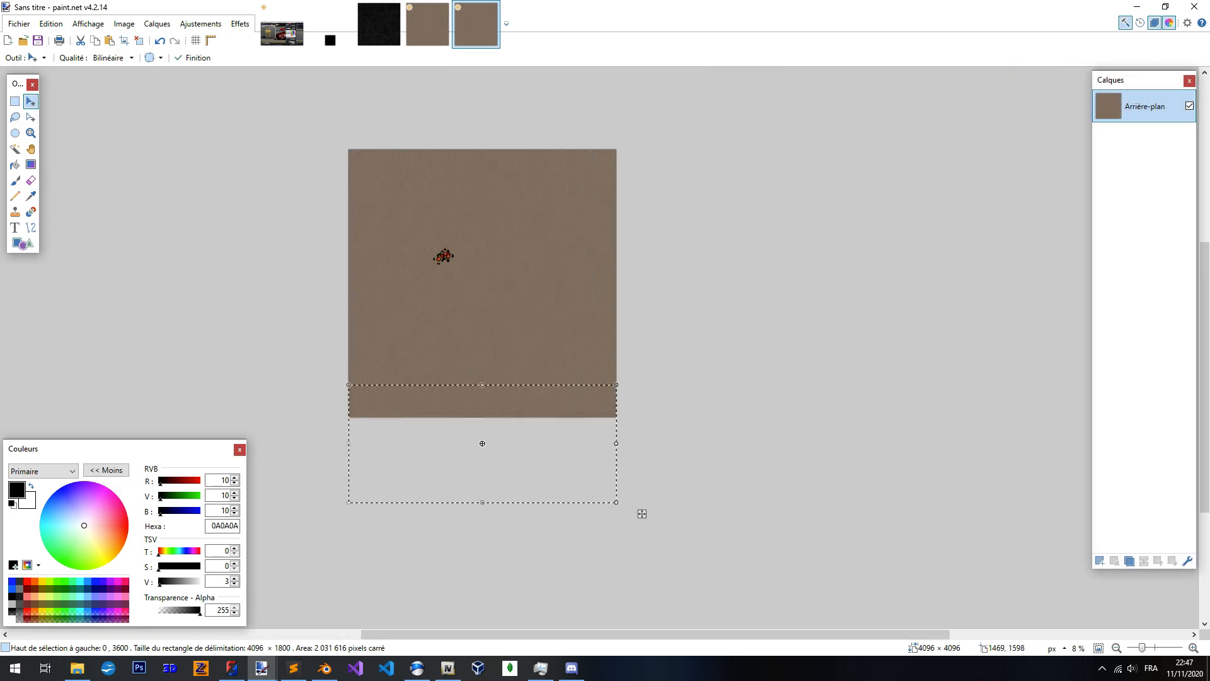
{"action": "left_click", "coordinate": [15, 100]}
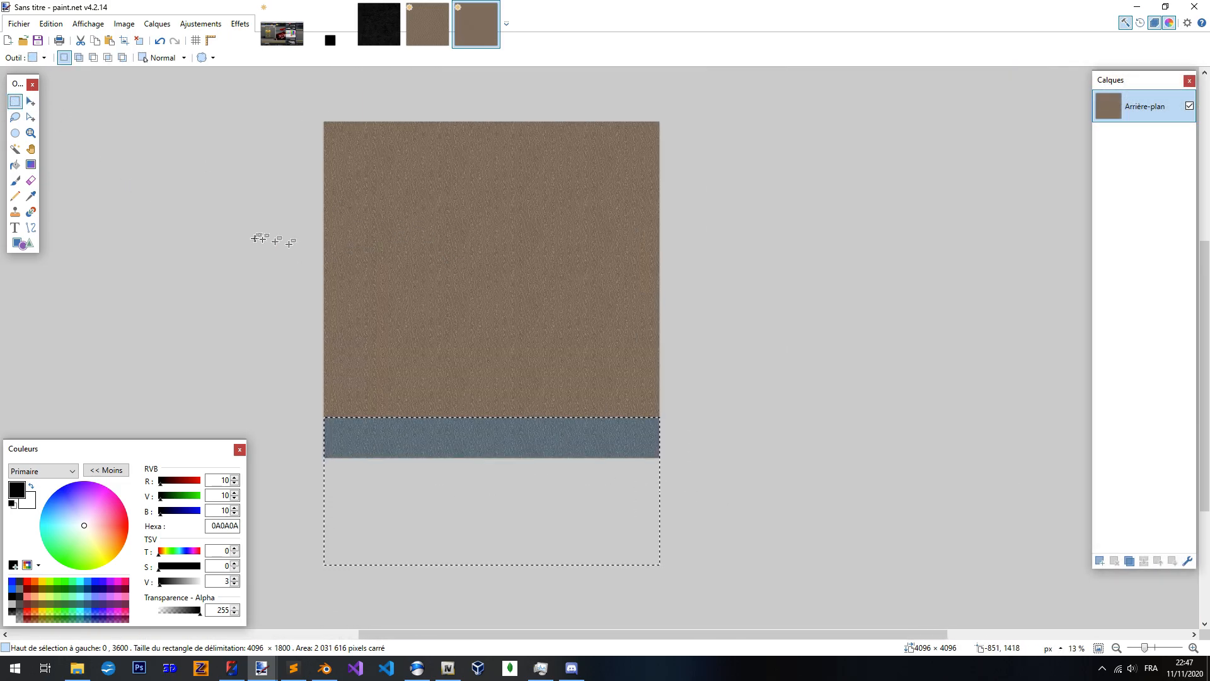
Undo the last changes back to the two-row block selected at 0, 1800
{"action": "key", "text": "ctrl+z"}
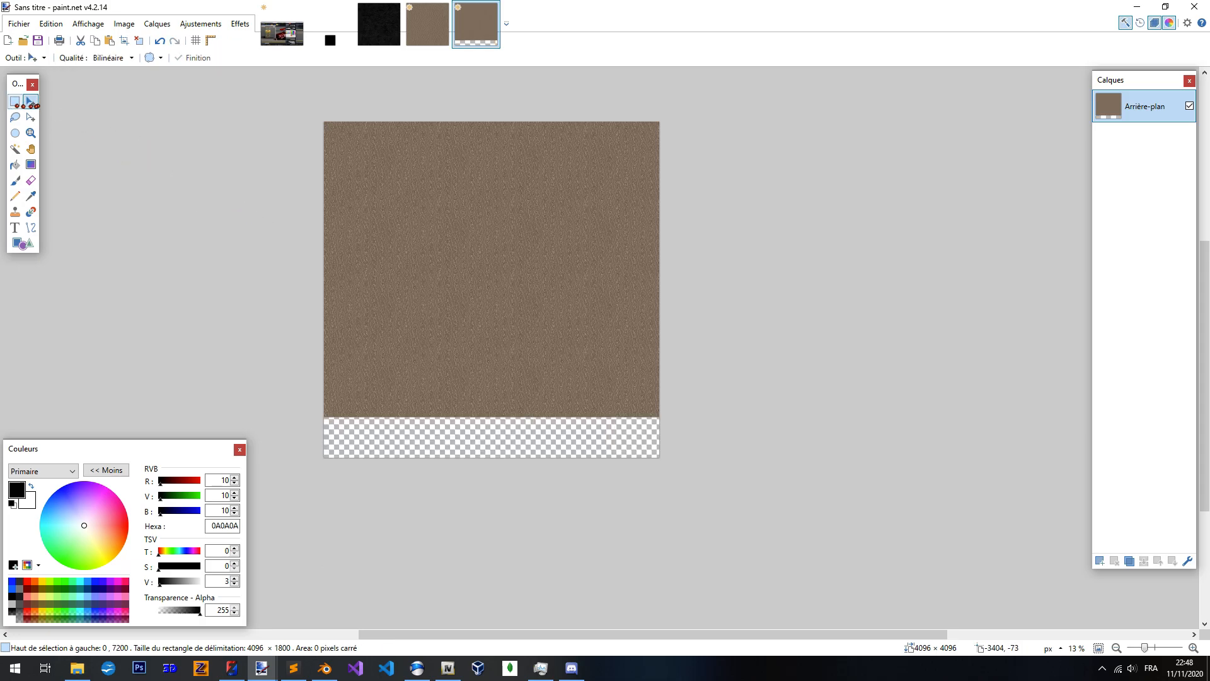
{"action": "key", "text": "ctrl+d"}
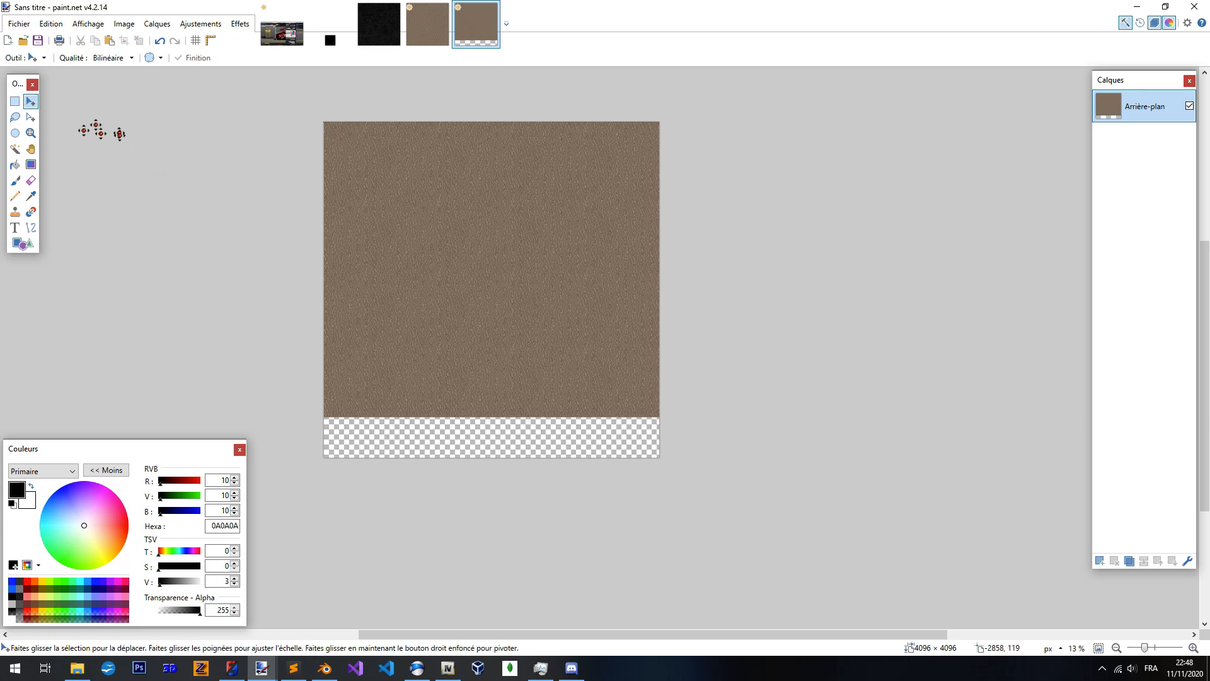
{"action": "key", "text": "s"}
{"action": "key", "text": "ctrl+s"}
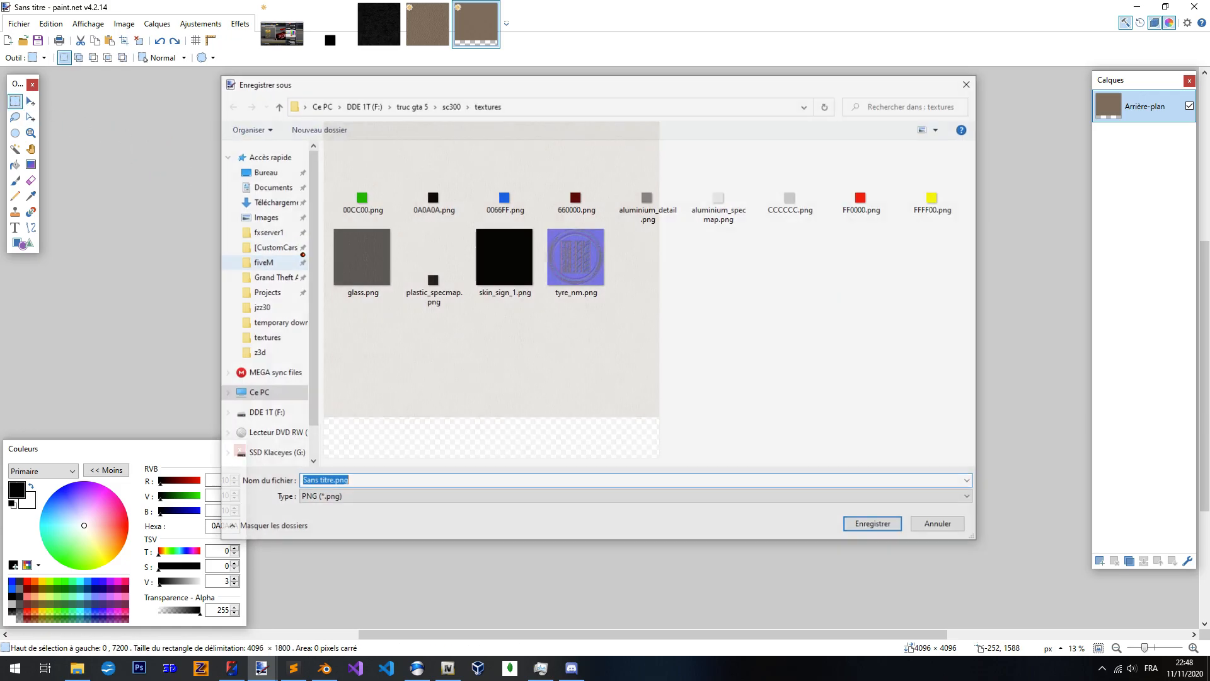
{"action": "left_click", "coordinate": [965, 83]}
{"action": "key", "text": "ctrl+z"}
{"action": "left_click_drag", "start_coordinate": [456, 325], "coordinate": [460, 331]}
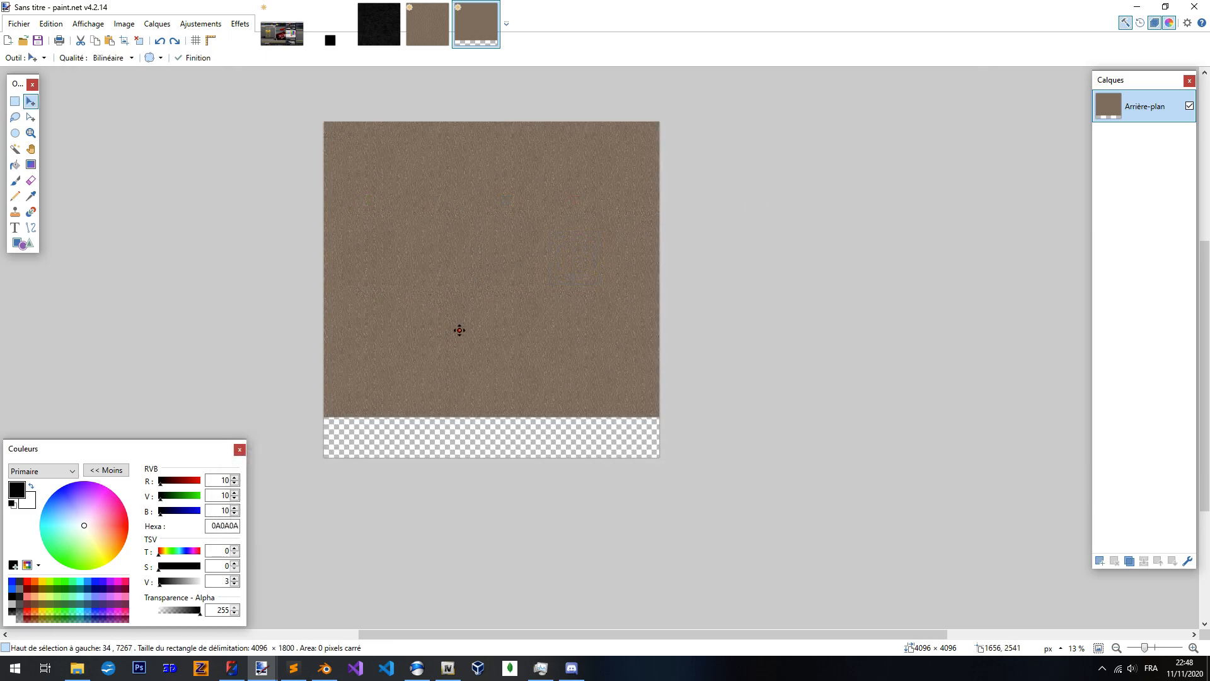
{"action": "key", "text": "ctrl+z"}
{"action": "key", "text": "ctrl+z"}
{"action": "key", "text": "ctrl+z"}
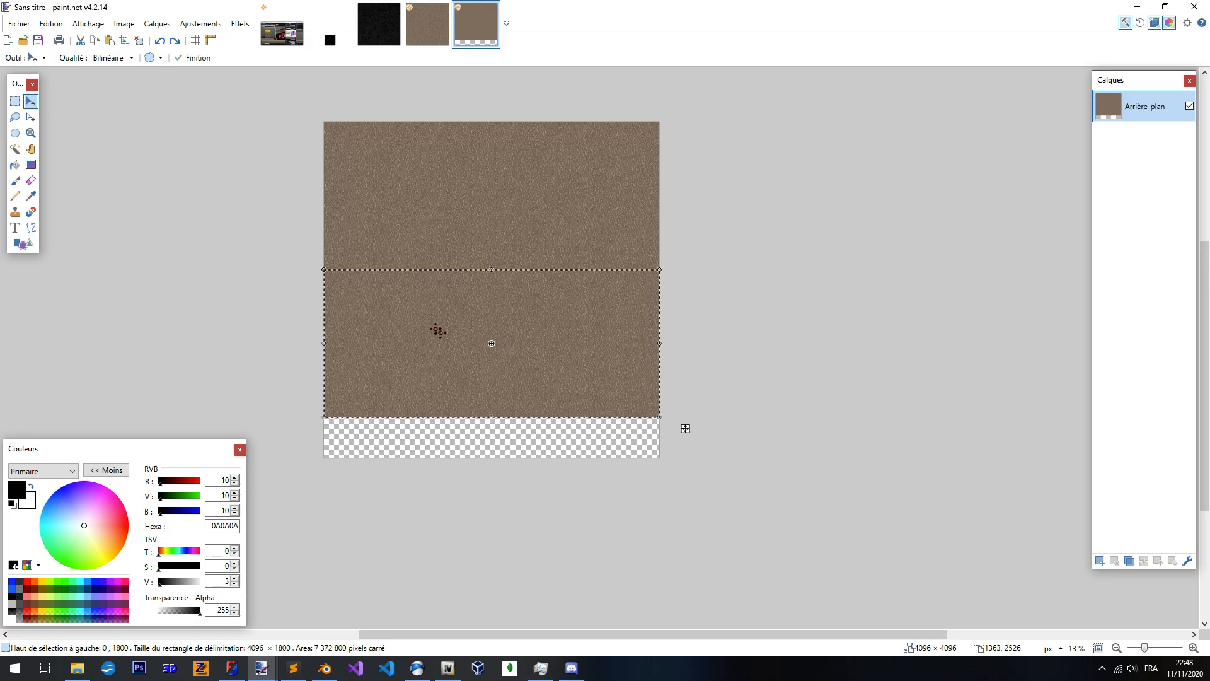
Place a copy of the two-row block at 0, 3600 to fill the remaining transparent strip, and clear the selection
{"action": "left_click_drag", "start_coordinate": [362, 289], "coordinate": [360, 439]}
{"action": "scroll", "coordinate": [324, 432], "scroll_direction": "up", "scroll_amount": 10, "text": "ctrl"}
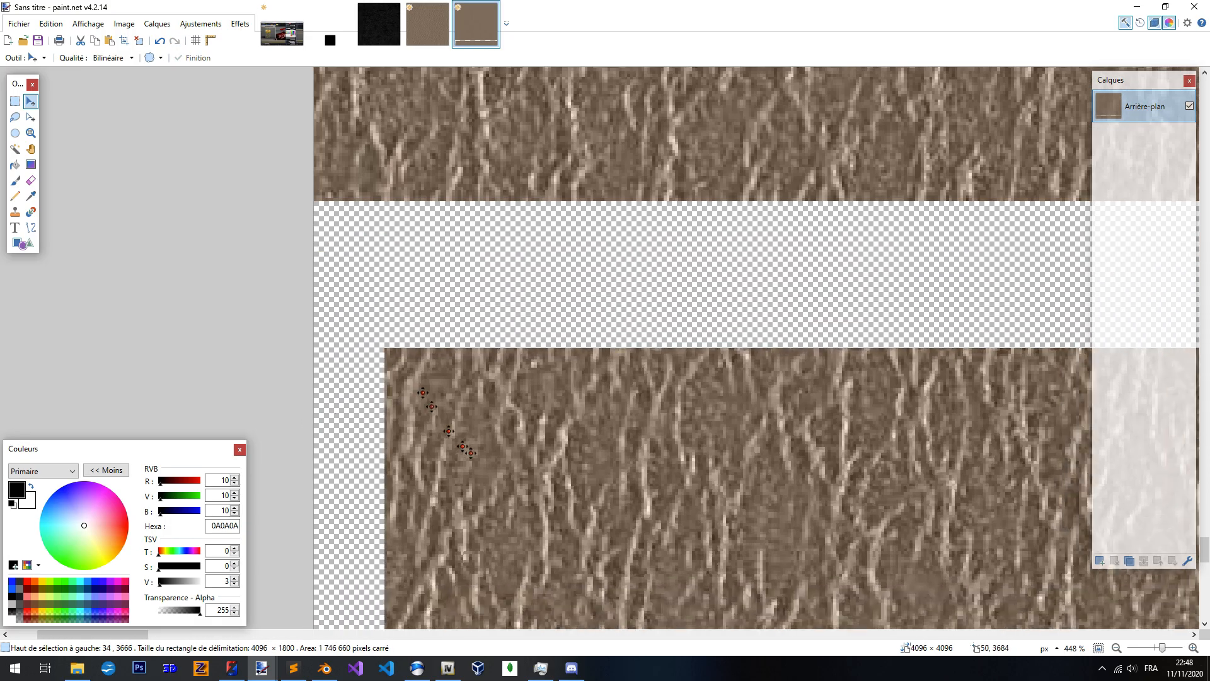
{"action": "left_click_drag", "start_coordinate": [461, 446], "coordinate": [360, 258]}
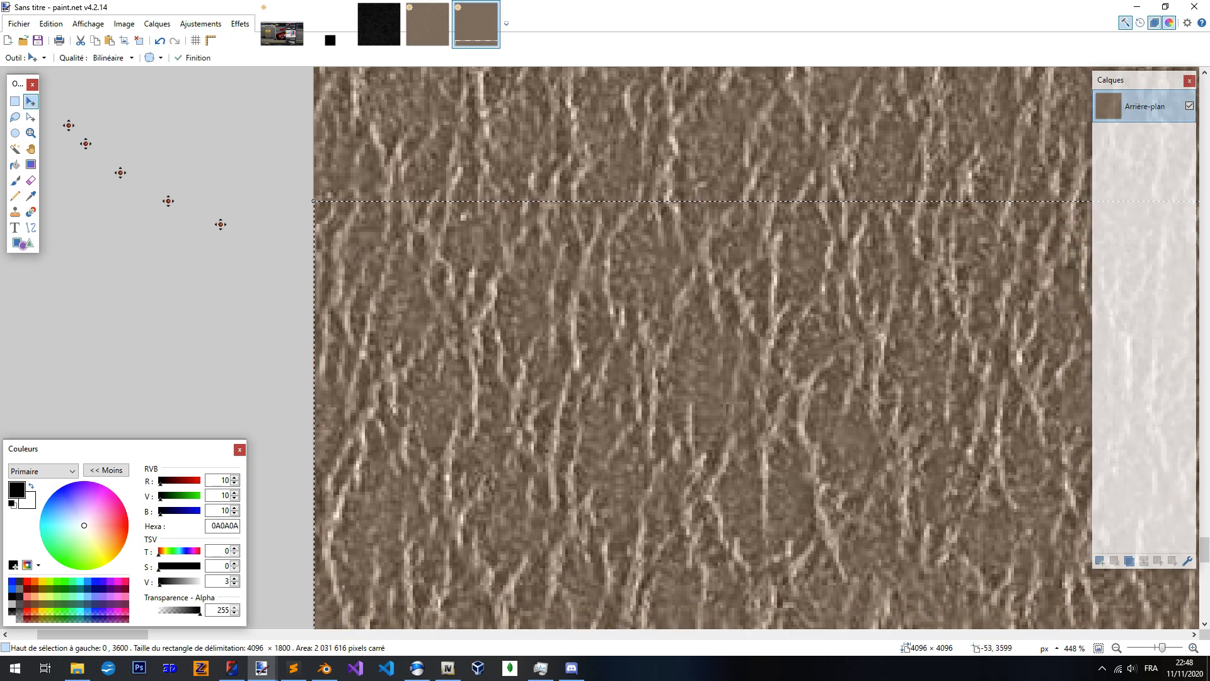
{"action": "key", "text": "s"}
{"action": "key", "text": "ctrl+d"}
{"action": "scroll", "coordinate": [432, 467], "scroll_direction": "down", "scroll_amount": 12, "text": "ctrl"}
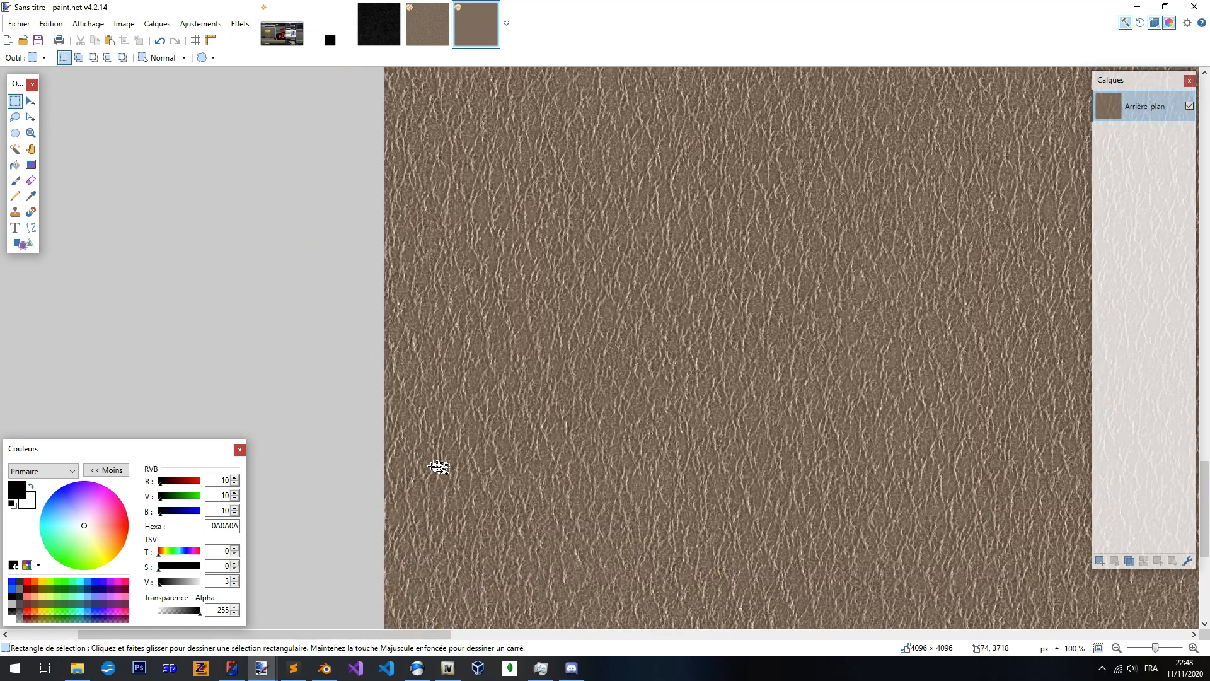
{"action": "scroll", "coordinate": [511, 367], "scroll_direction": "up", "scroll_amount": 4, "text": "ctrl"}
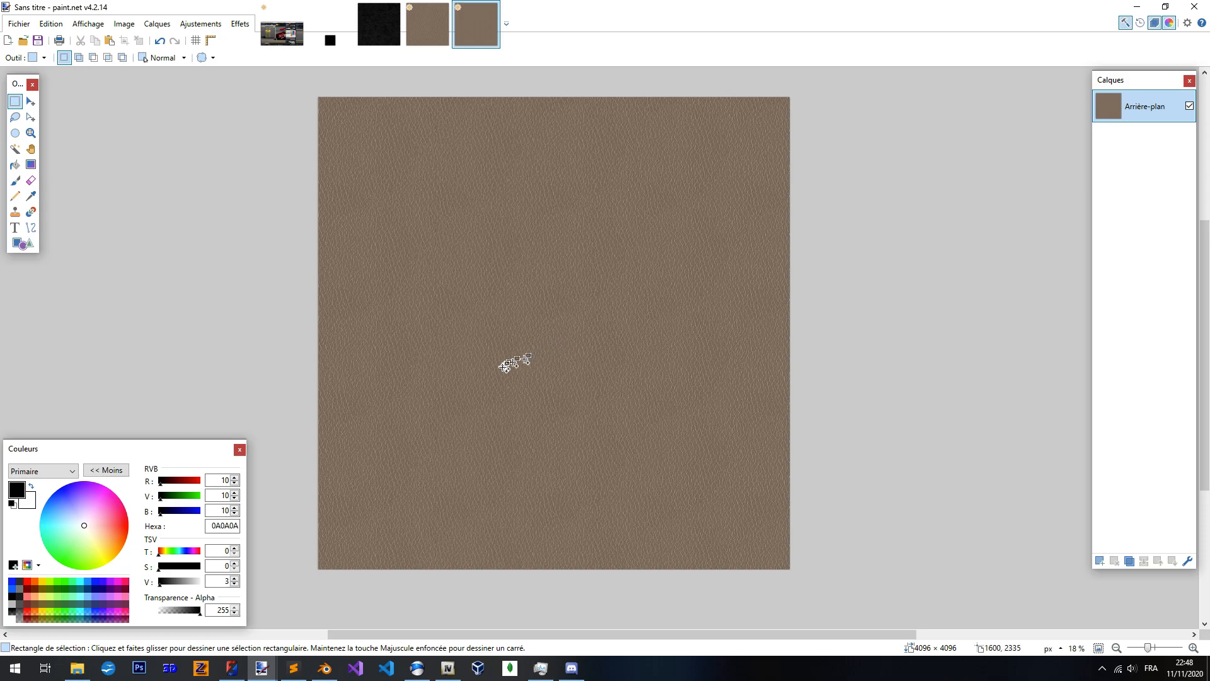
{"action": "left_click", "coordinate": [509, 367]}
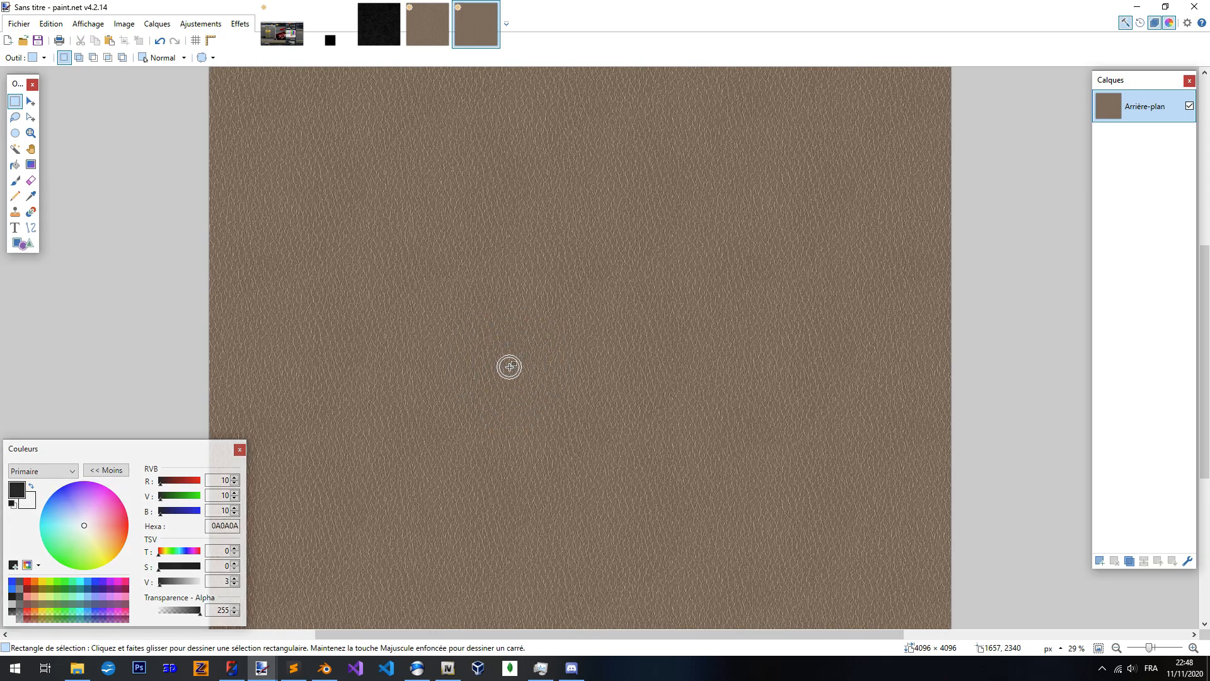
{"action": "left_click_drag", "start_coordinate": [681, 177], "coordinate": [643, 609]}
{"action": "left_click", "coordinate": [455, 404]}
Select the entire 4096 × 4096 image
{"action": "scroll", "coordinate": [546, 367], "scroll_direction": "down", "scroll_amount": 4, "text": "ctrl"}
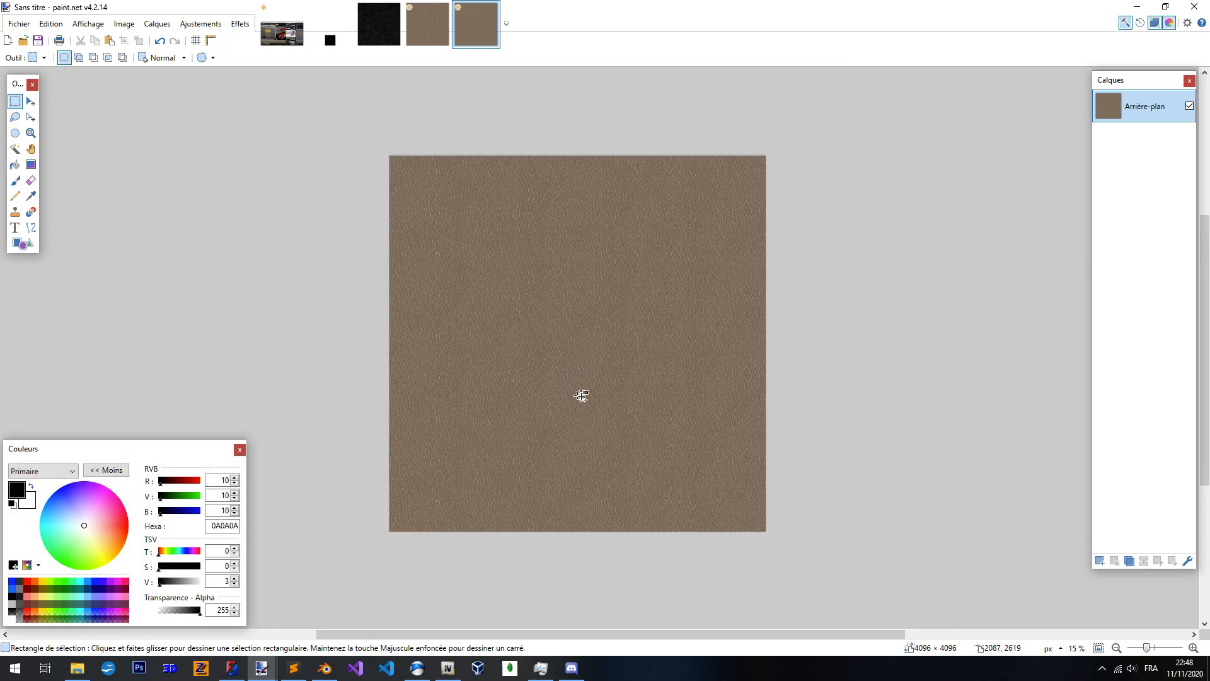
{"action": "scroll", "coordinate": [656, 397], "scroll_direction": "up", "scroll_amount": 1, "text": "ctrl"}
{"action": "key", "text": "ctrl+a"}
{"action": "key", "text": "ctrl+shift+s"}
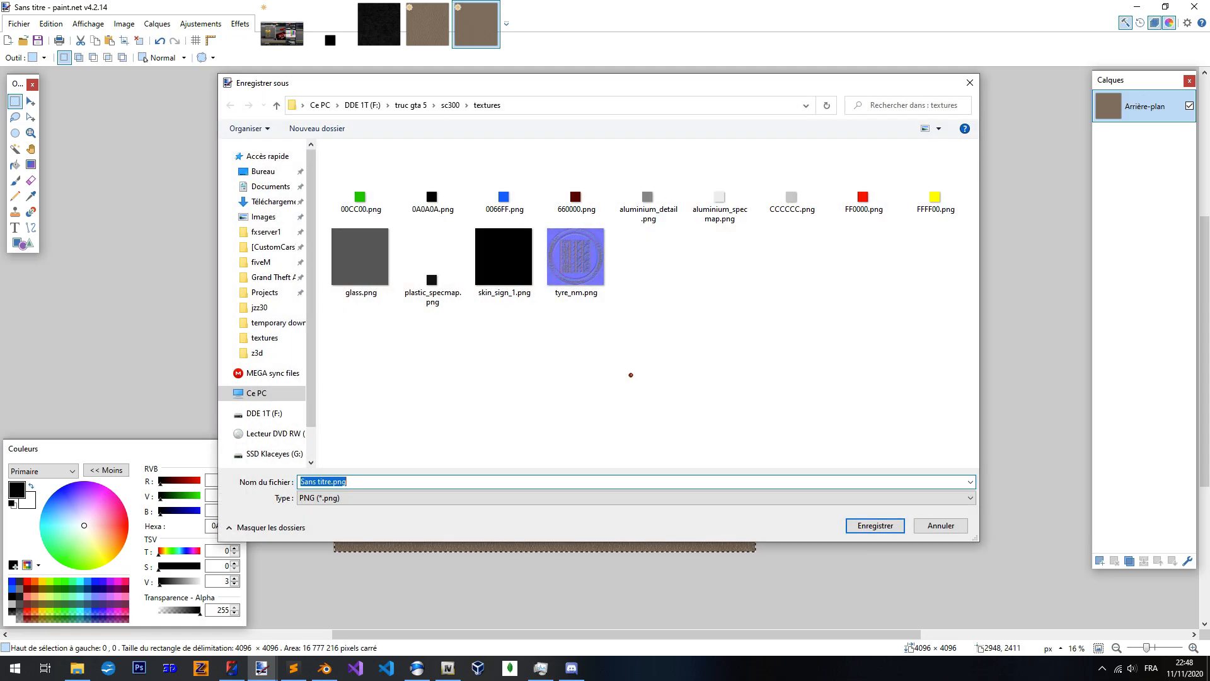
{"action": "left_click_drag", "start_coordinate": [616, 85], "coordinate": [677, 100]}
{"action": "left_click", "coordinate": [1031, 98]}
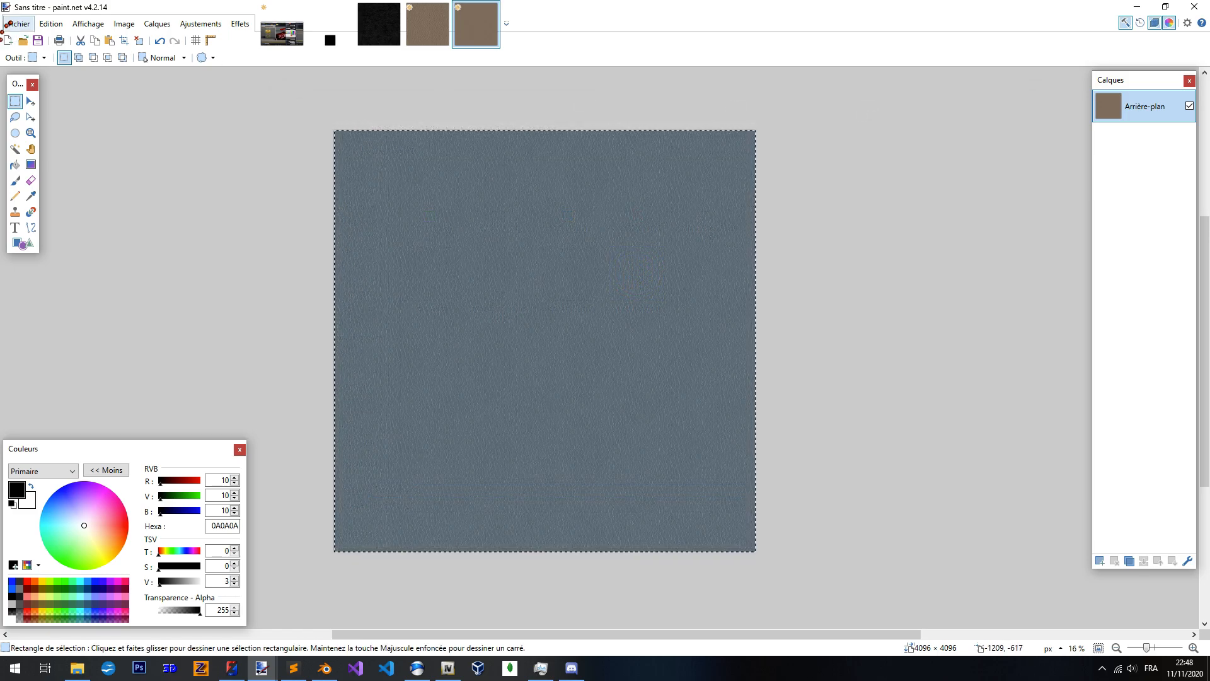
{"action": "left_click", "coordinate": [19, 23]}
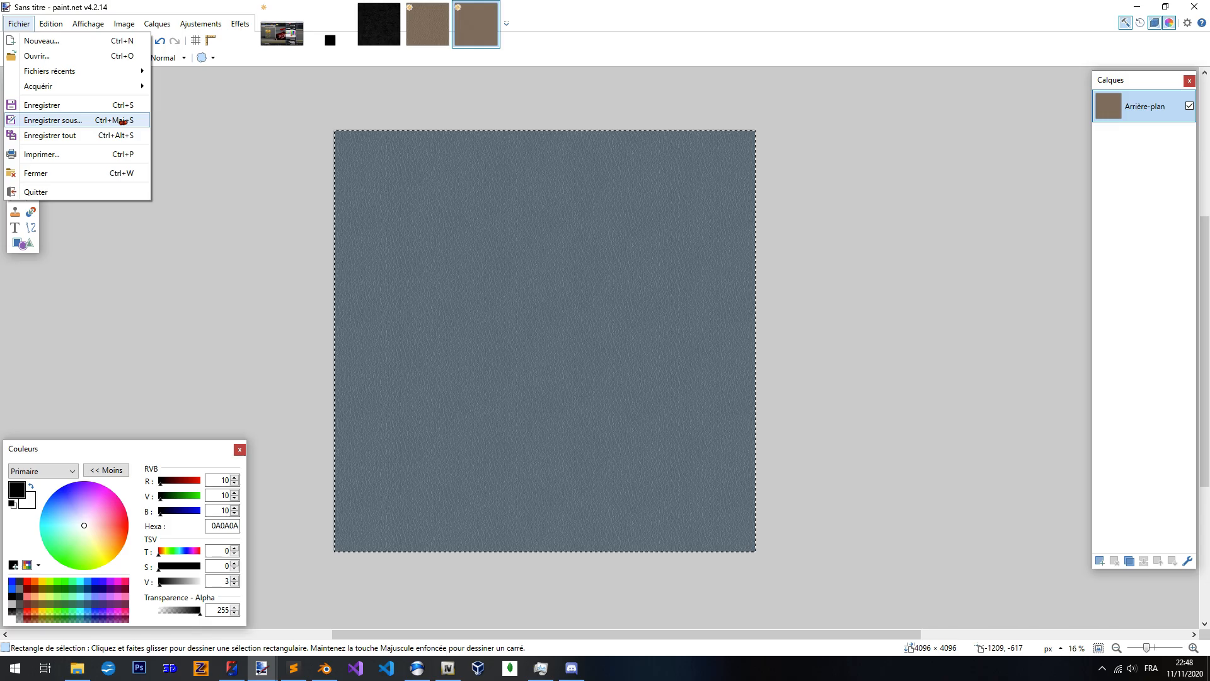
{"action": "left_click", "coordinate": [19, 24]}
{"action": "left_click", "coordinate": [562, 289]}
Try to save the texture as a PNG named brown_leather_4k in the sc300 textures folder
{"action": "key", "text": "ctrl+shift+s"}
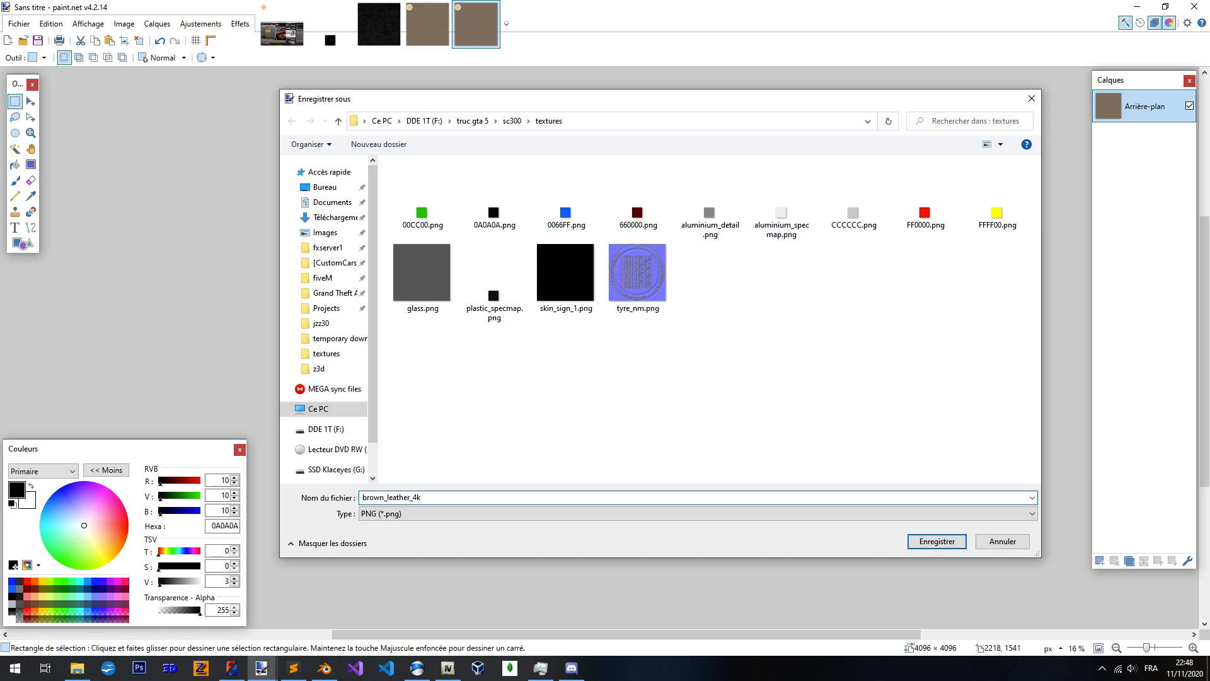
{"action": "key", "text": "Return"}
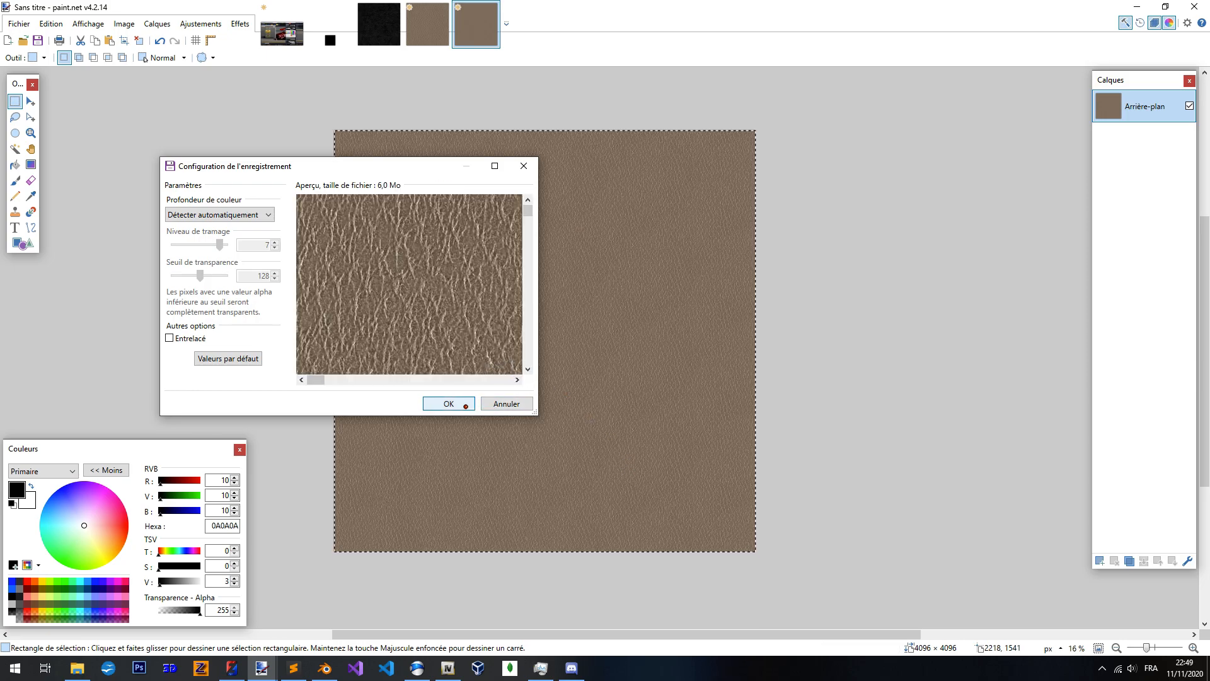
{"action": "left_click", "coordinate": [501, 403]}
Save the texture as a JPEG named brown_leather_4k in the sc300 textures folder
{"action": "left_click", "coordinate": [38, 40]}
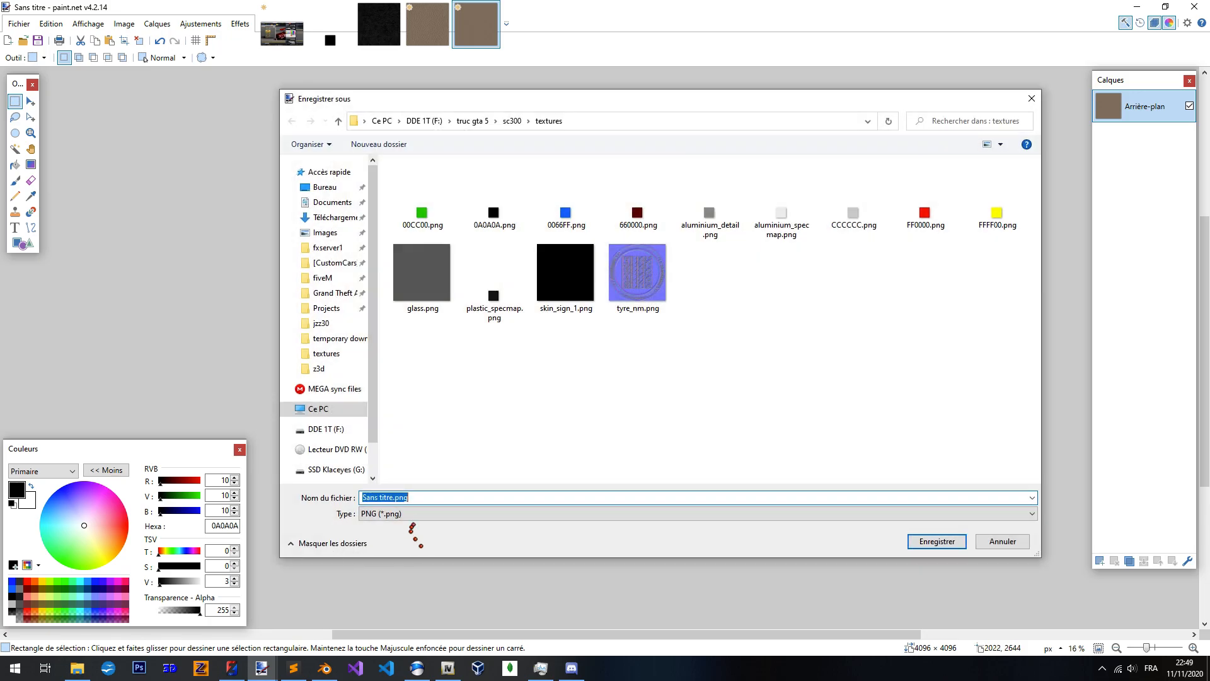
{"action": "left_click", "coordinate": [419, 513]}
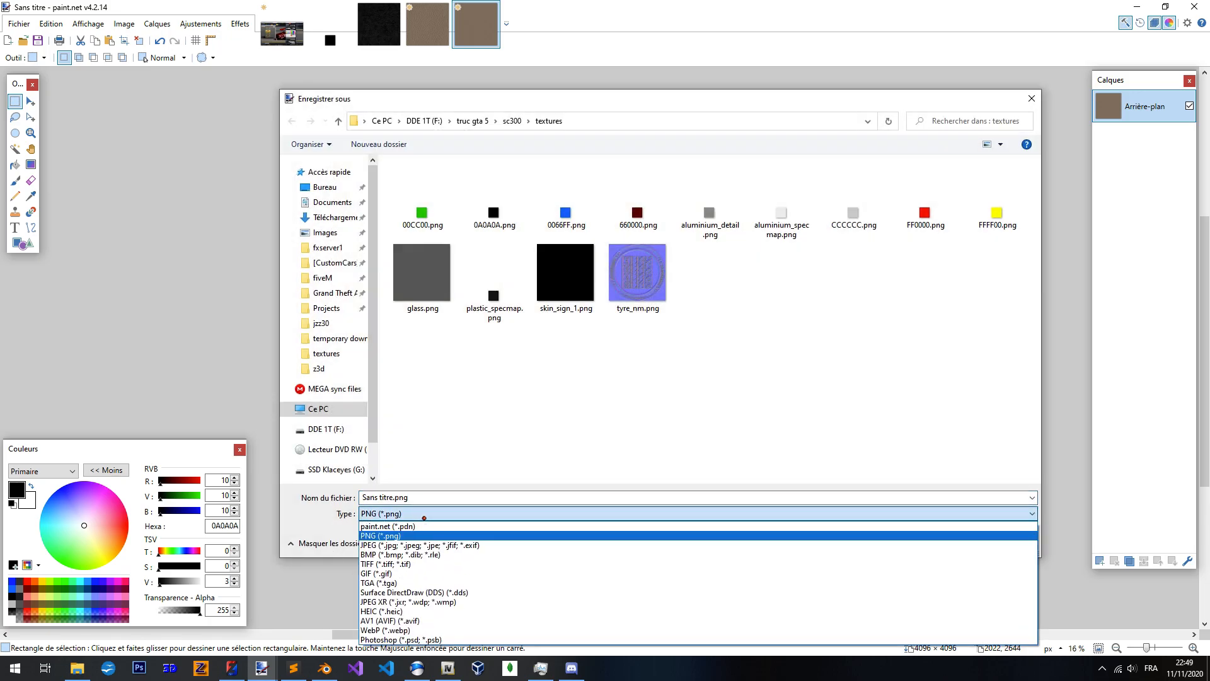
{"action": "left_click", "coordinate": [468, 545]}
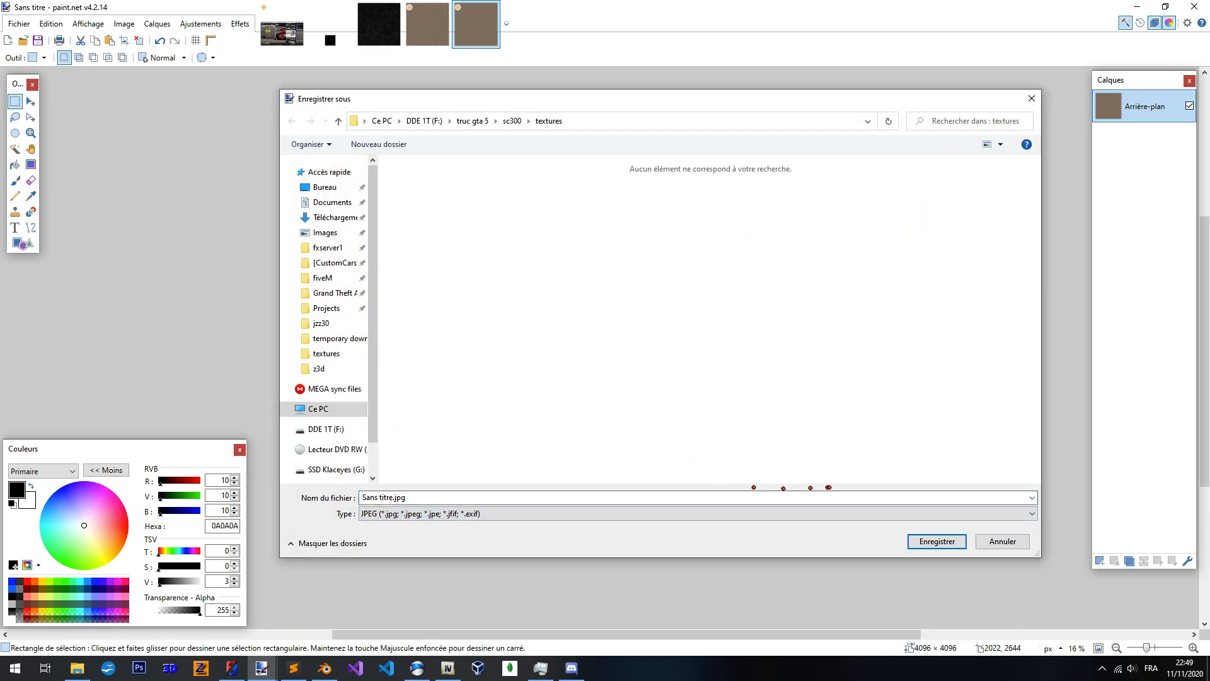
{"action": "left_click", "coordinate": [446, 497]}
{"action": "key", "text": "BackSpace"}
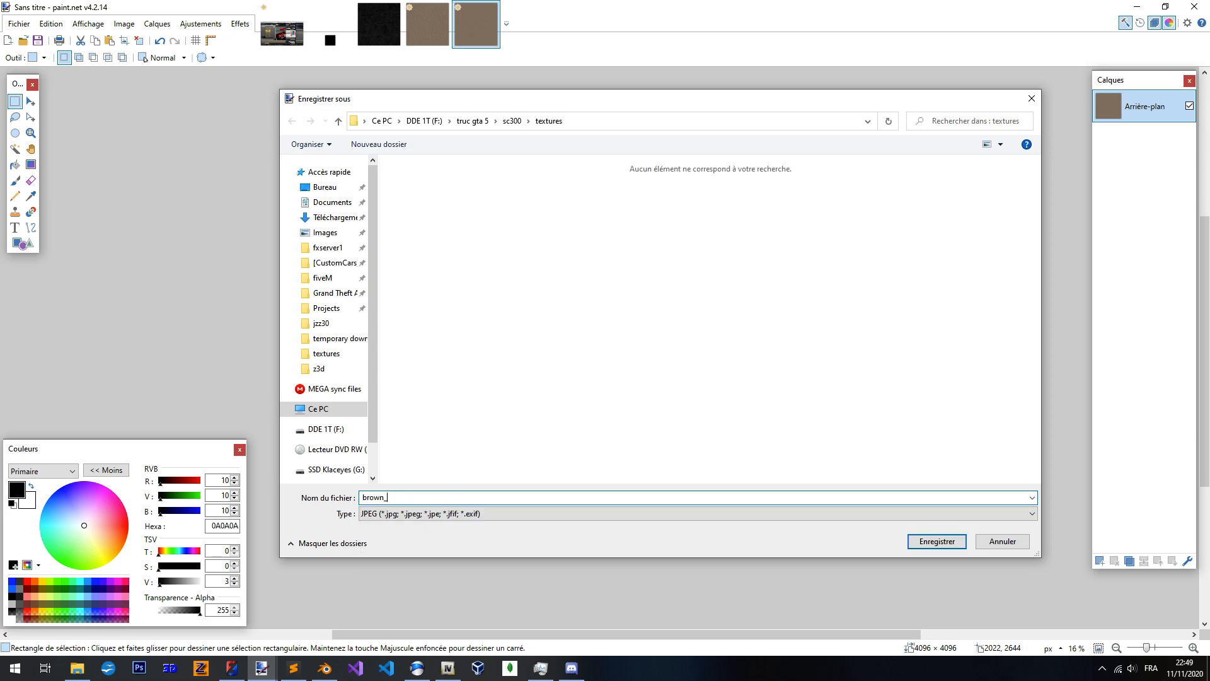
{"action": "type", "text": "brown_leather_4k"}
{"action": "key", "text": "Return"}
{"action": "key", "text": "Return"}
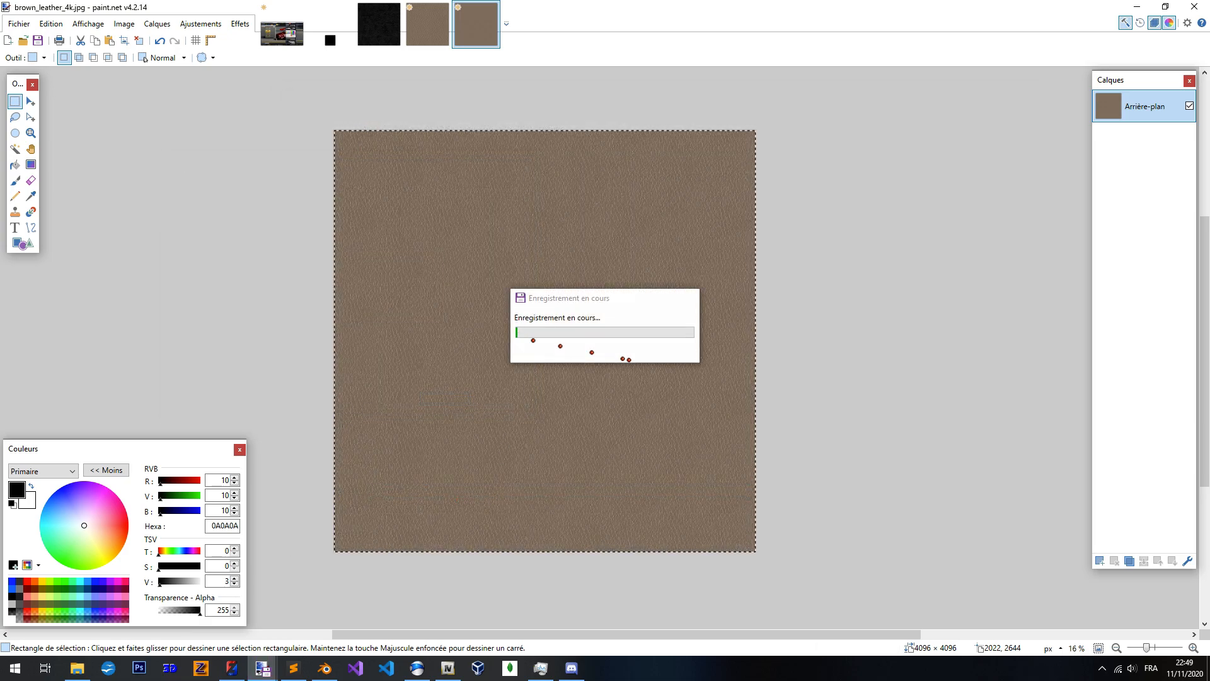
Save a copy of the texture in PNG format as brown_leather_4k.png, keeping the default export settings
{"action": "key", "text": "ctrl+shift+s"}
{"action": "left_click", "coordinate": [463, 514]}
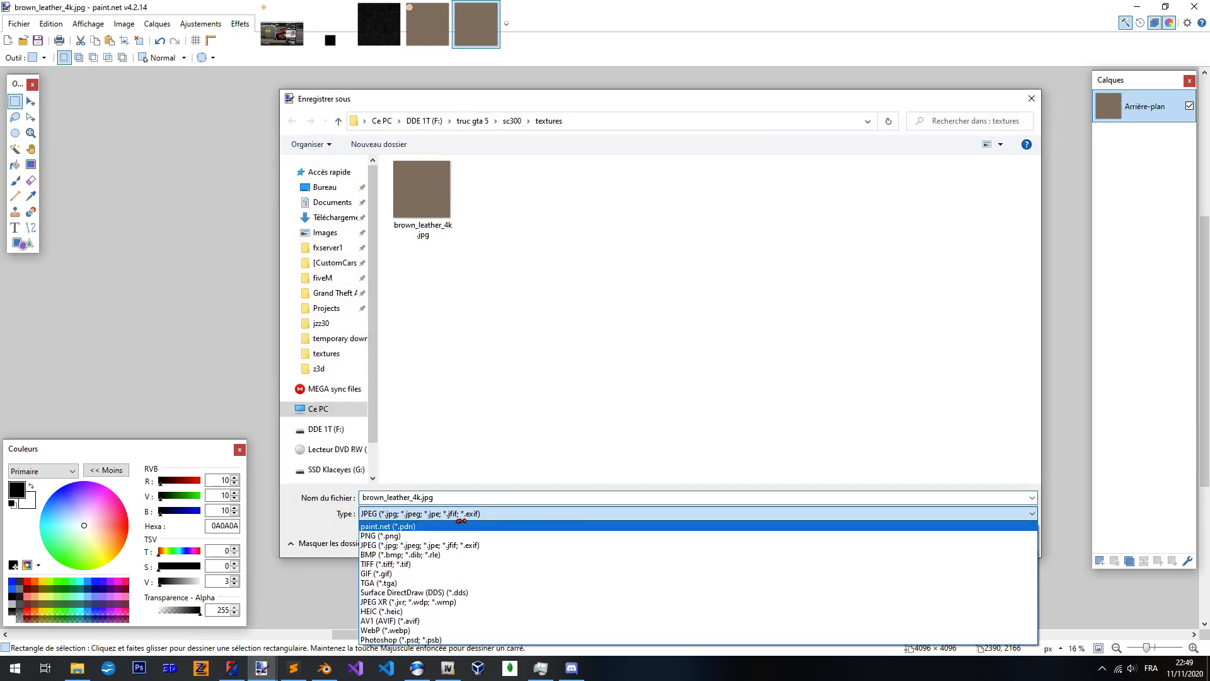
{"action": "left_click", "coordinate": [454, 535]}
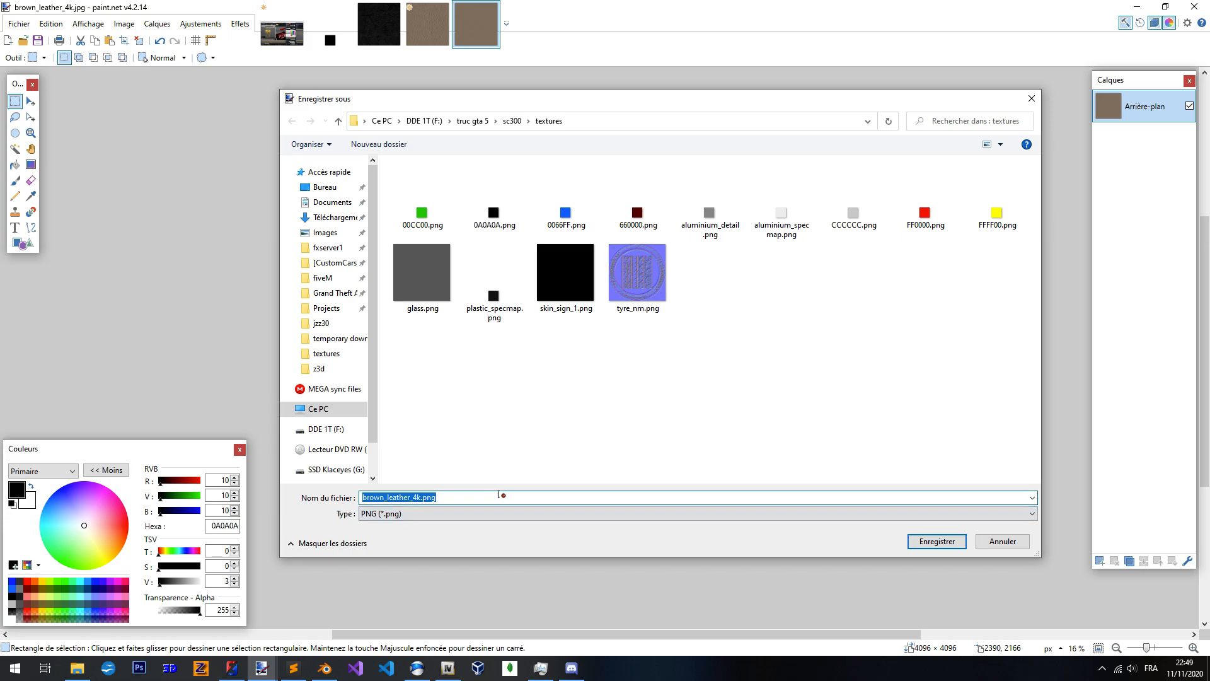
{"action": "left_click", "coordinate": [937, 542]}
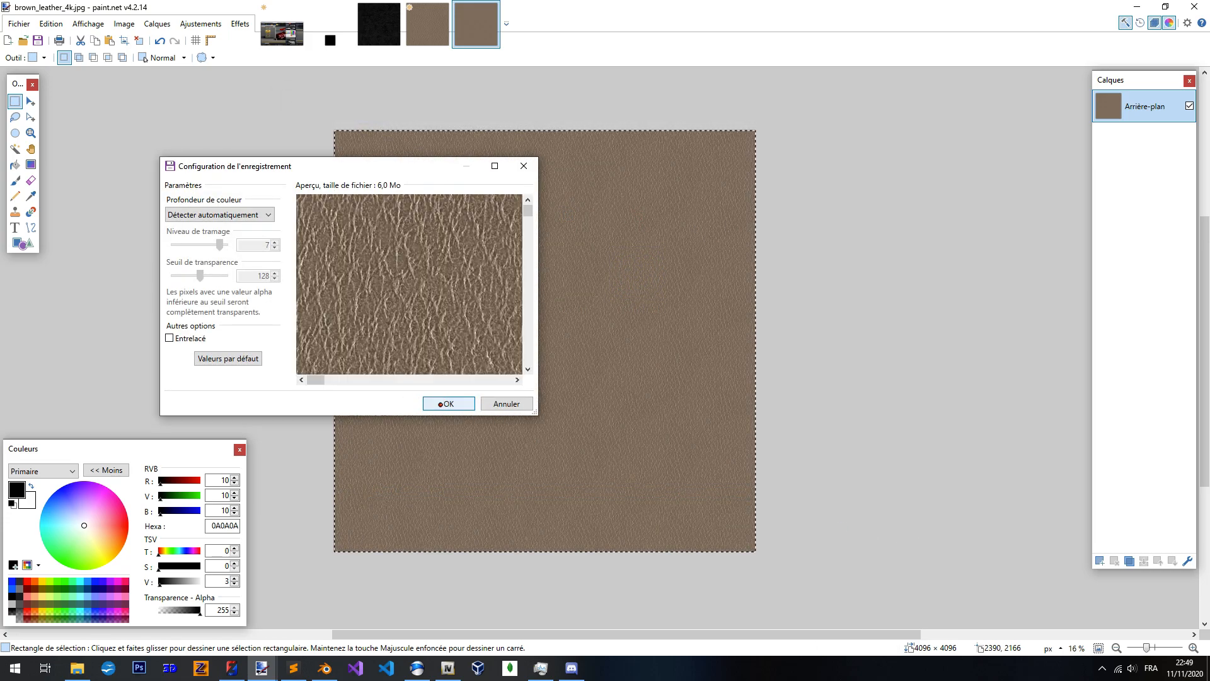
{"action": "left_click", "coordinate": [441, 400]}
Switch to File Explorer and open the textures folder in truc gta 5\sc300 on drive DDE 1T (F:)
{"action": "left_click", "coordinate": [77, 667]}
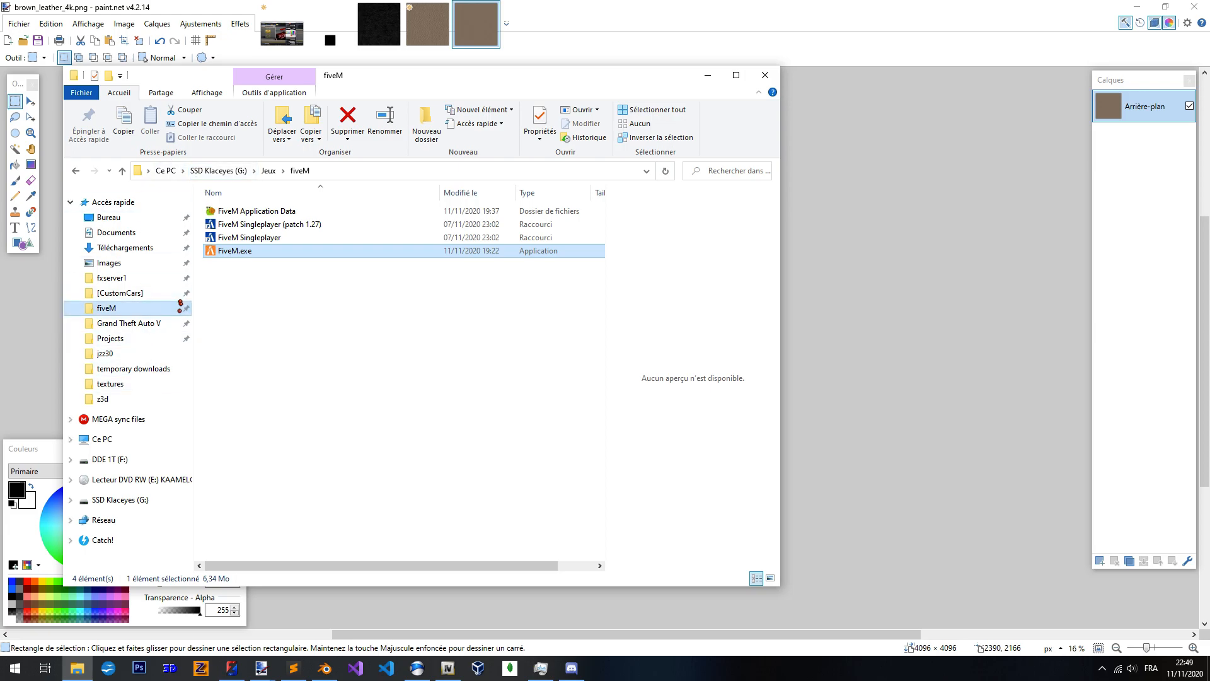
{"action": "left_click", "coordinate": [110, 459]}
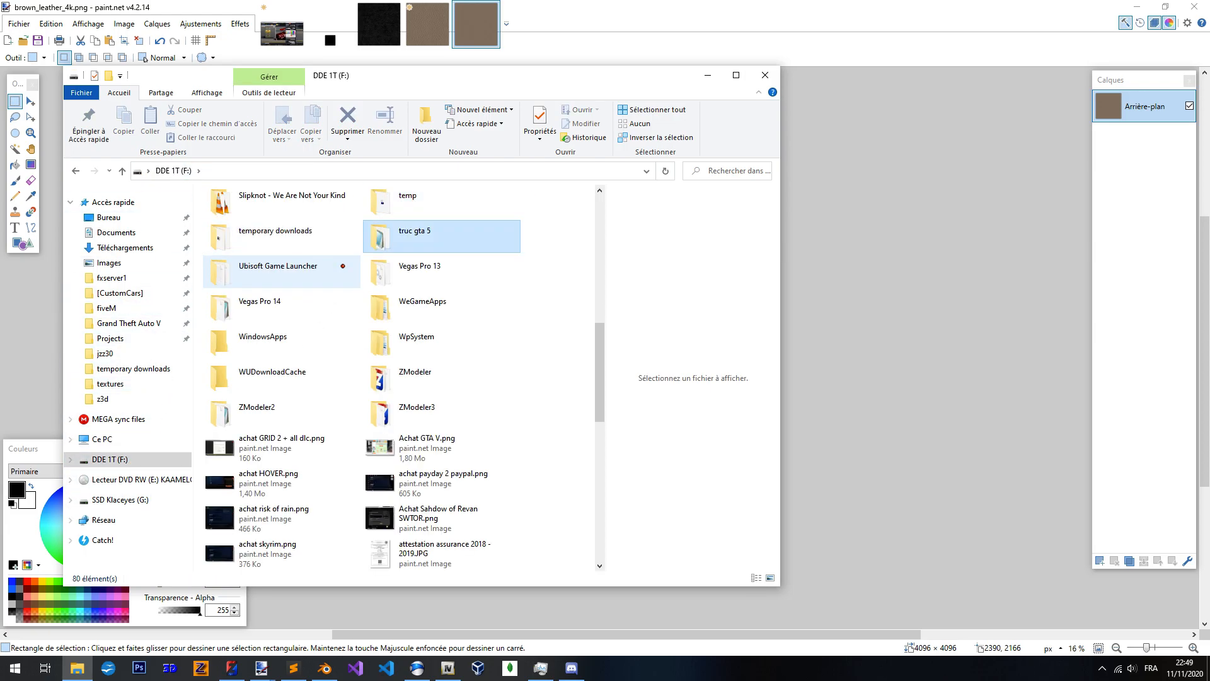
{"action": "key", "text": "s"}
{"action": "left_click", "coordinate": [315, 233]}
{"action": "key", "text": "s"}
{"action": "scroll", "coordinate": [296, 410], "scroll_direction": "down", "scroll_amount": 2}
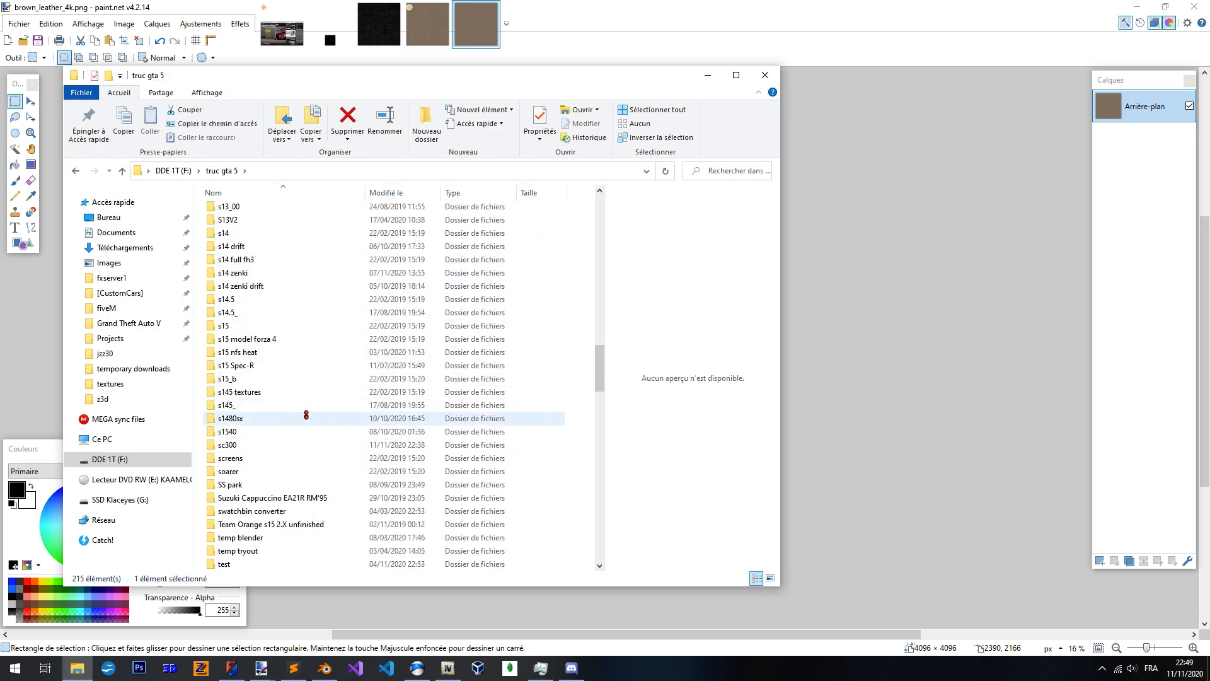
{"action": "left_click", "coordinate": [281, 443]}
{"action": "double_click", "coordinate": [280, 444]}
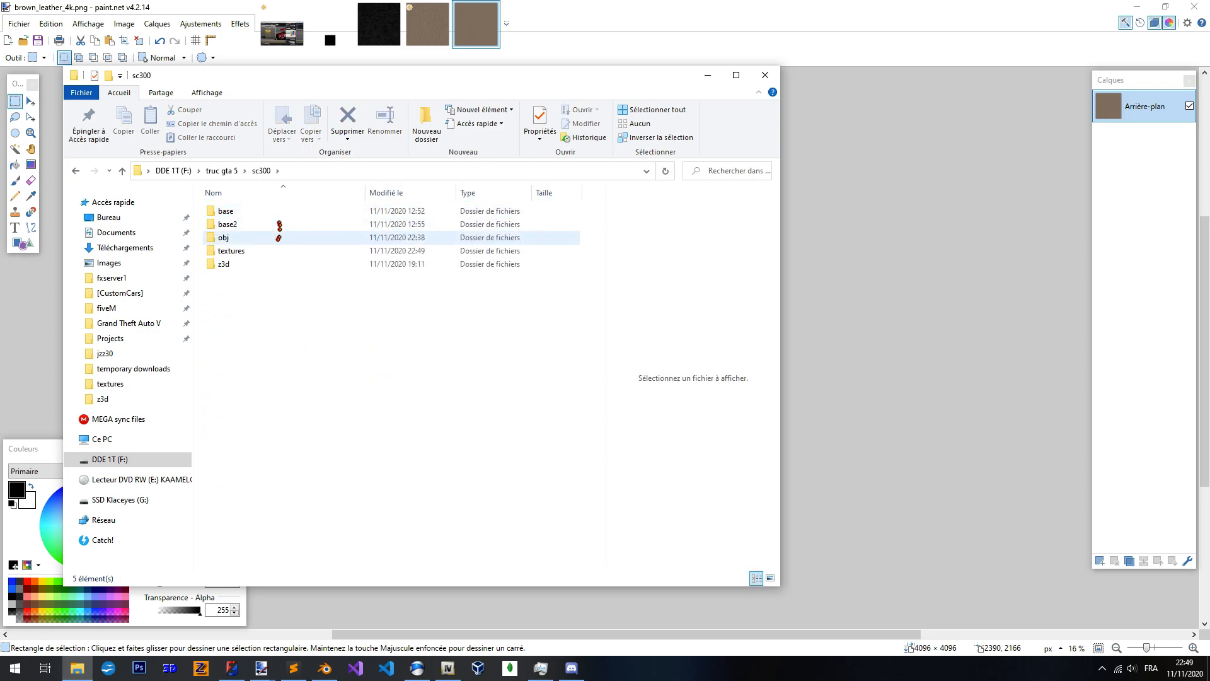
{"action": "left_click", "coordinate": [374, 251]}
{"action": "double_click", "coordinate": [374, 250]}
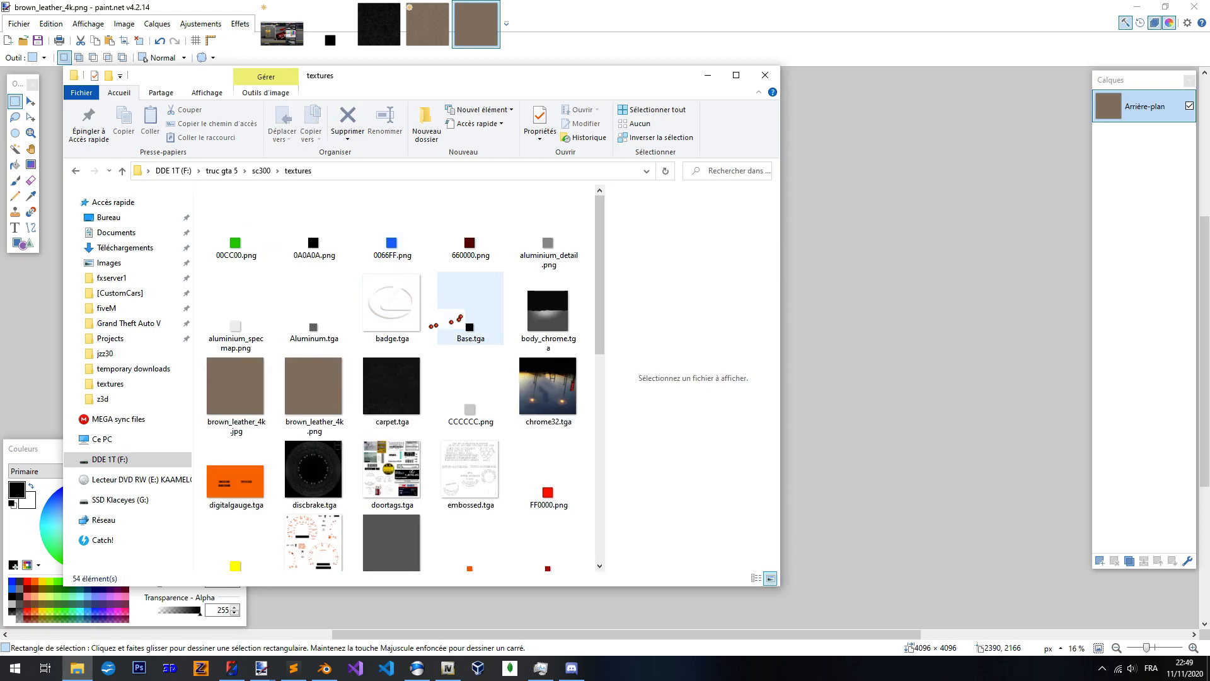
Compare the JPEG and PNG versions of brown_leather_4k and delete brown_leather_4k.jpg
{"action": "left_click", "coordinate": [262, 397]}
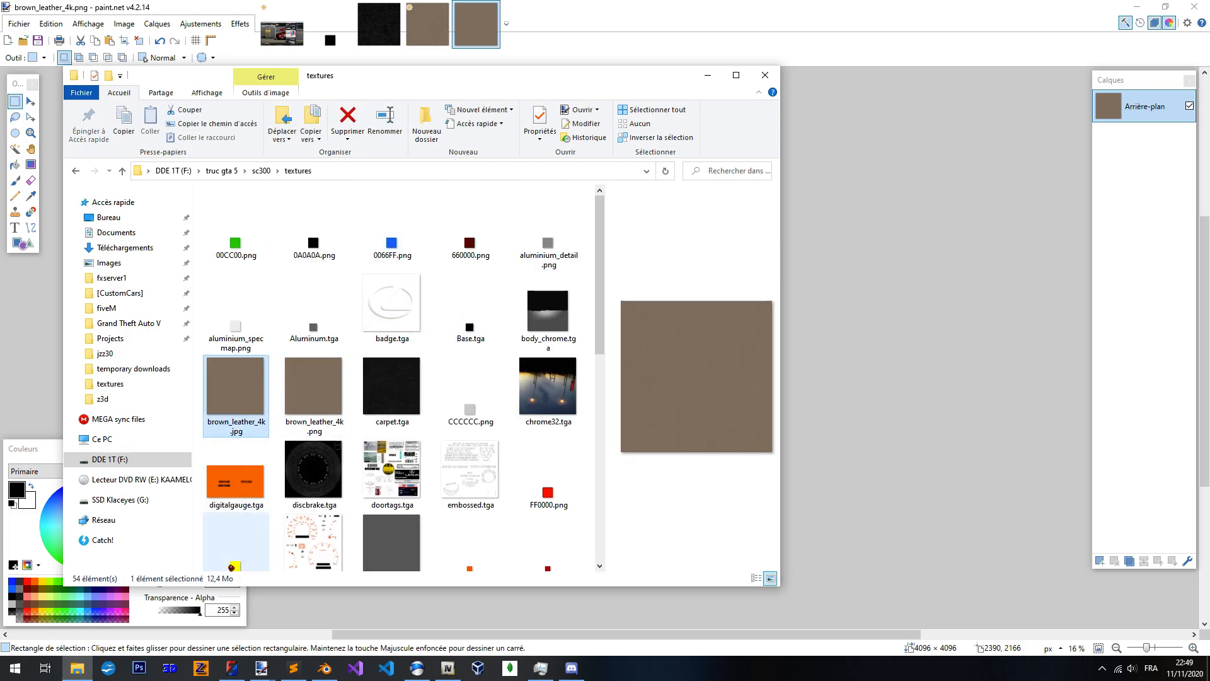
{"action": "left_click", "coordinate": [301, 388]}
{"action": "left_click", "coordinate": [235, 387]}
{"action": "key", "text": "Delete"}
{"action": "left_click", "coordinate": [636, 385]}
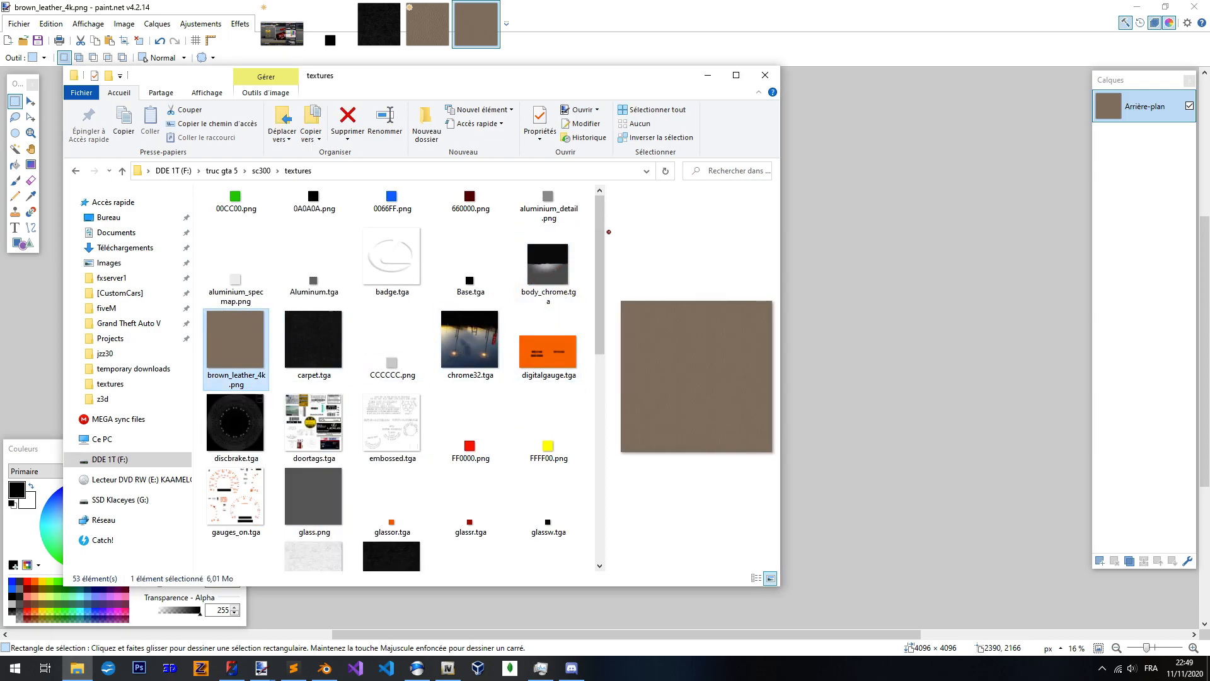
Switch to Blender and replace the interior corrected file with a fresh default scene, without saving its changes
{"action": "left_click", "coordinate": [1136, 6]}
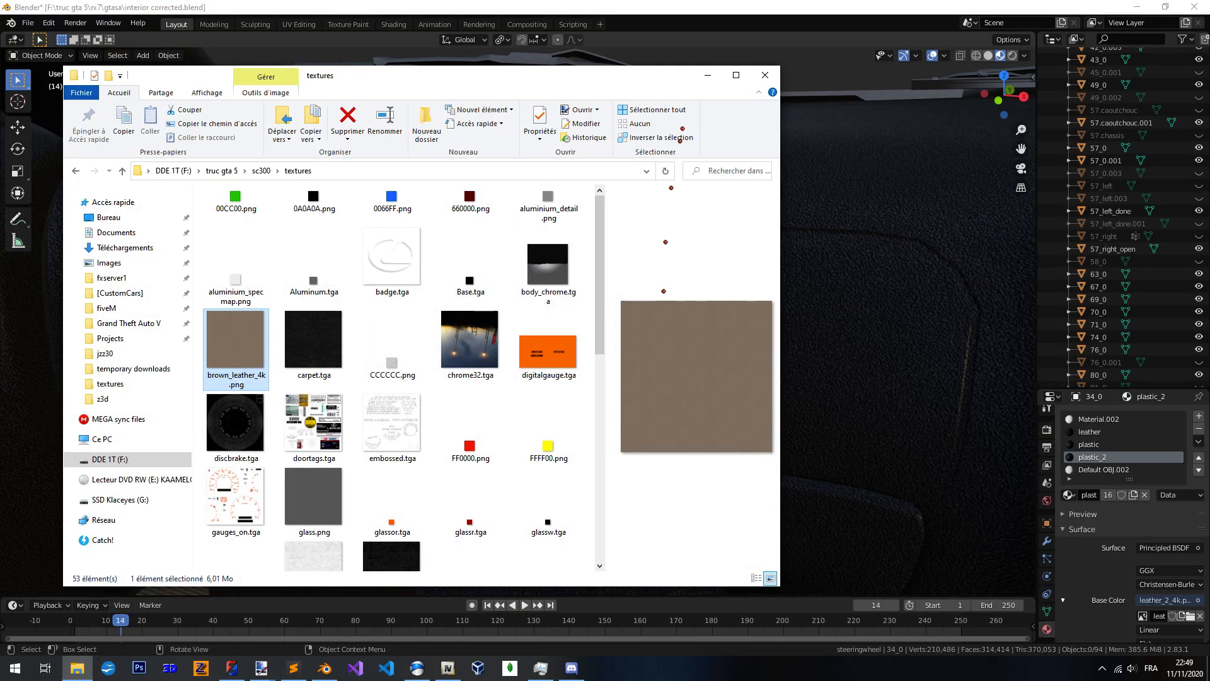
{"action": "left_click", "coordinate": [707, 75]}
{"action": "scroll", "coordinate": [518, 322], "scroll_direction": "down", "scroll_amount": 15}
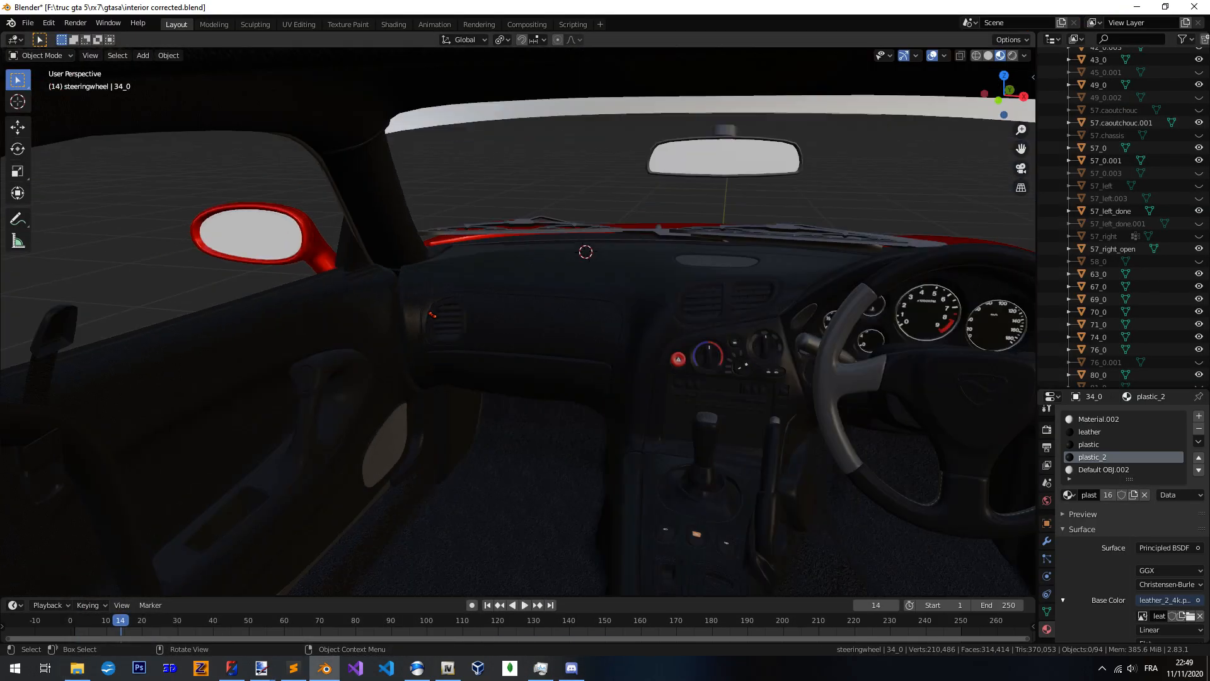
{"action": "middle_click_drag", "start_coordinate": [442, 321], "coordinate": [592, 322]}
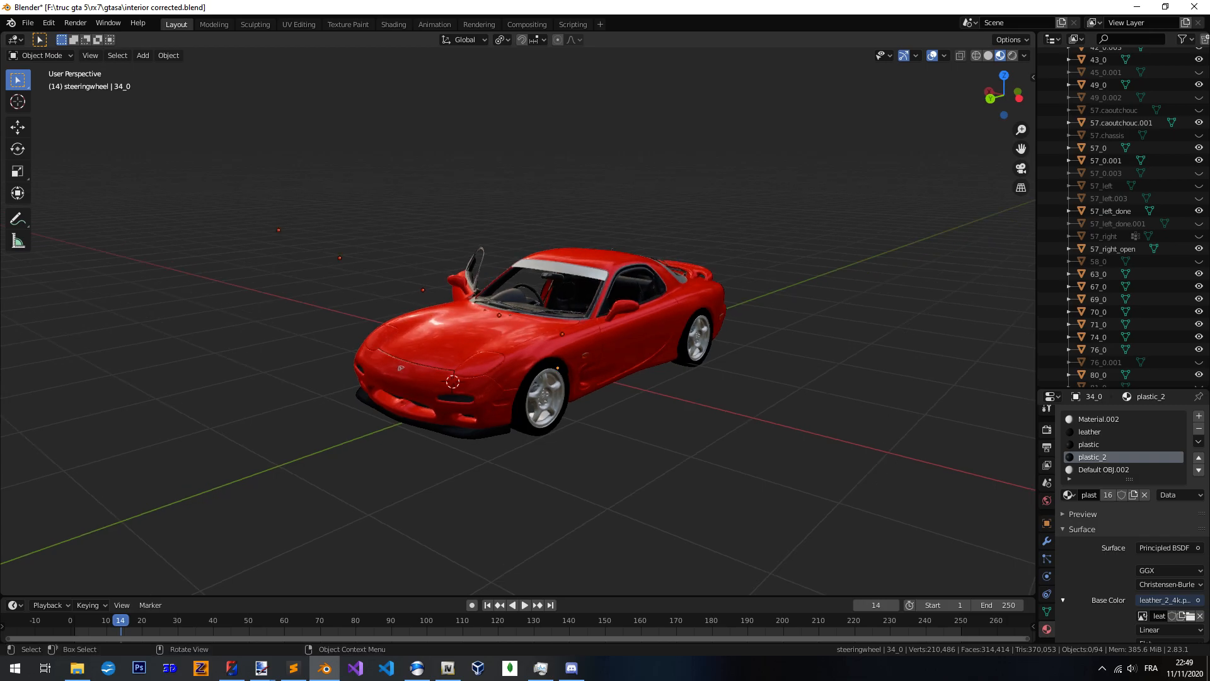
{"action": "left_click", "coordinate": [48, 22]}
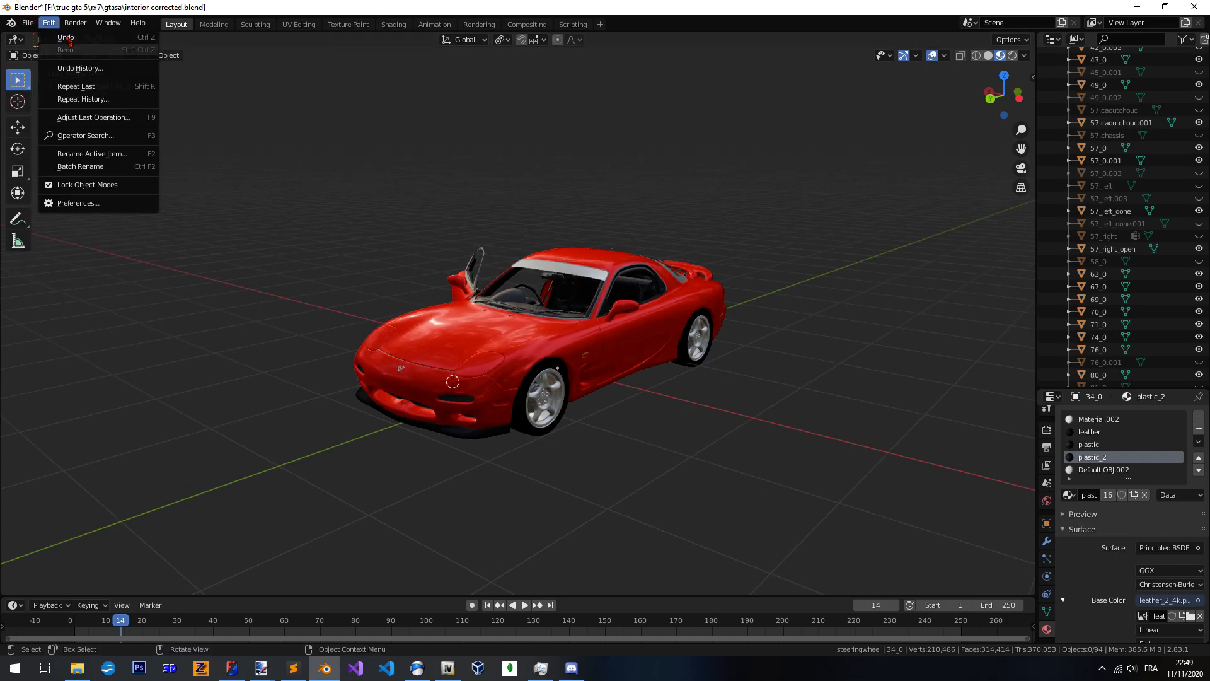
{"action": "left_click", "coordinate": [27, 23]}
{"action": "left_click", "coordinate": [38, 270]}
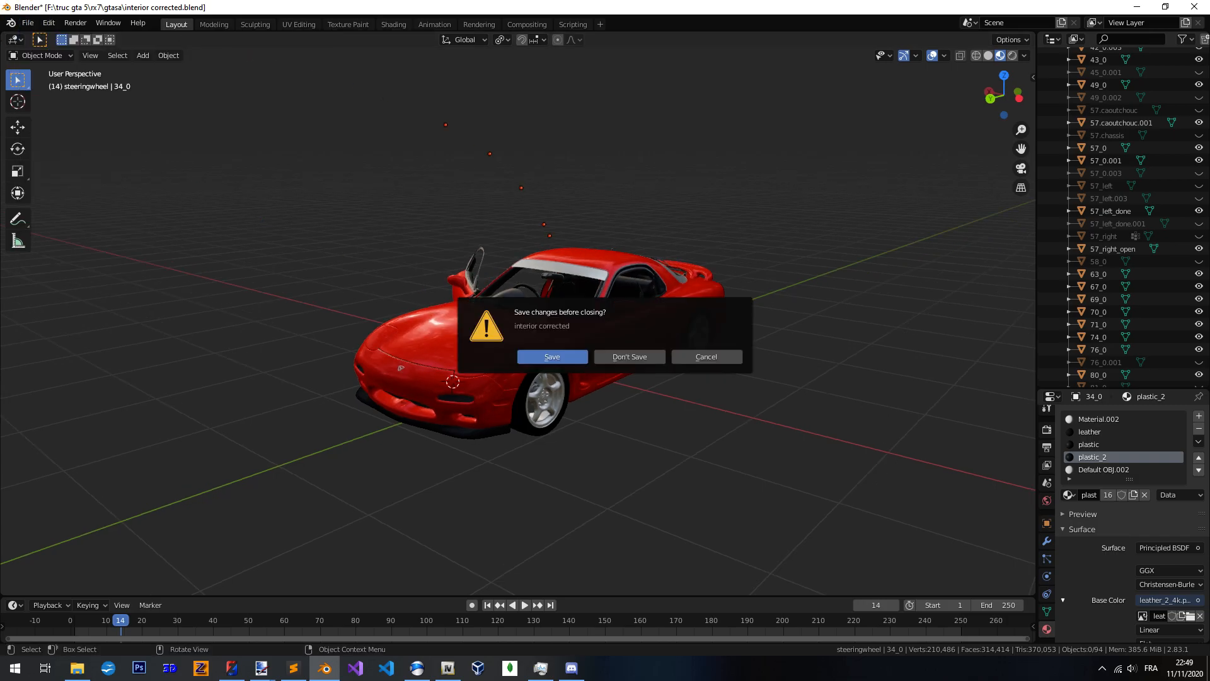
{"action": "left_click", "coordinate": [628, 357]}
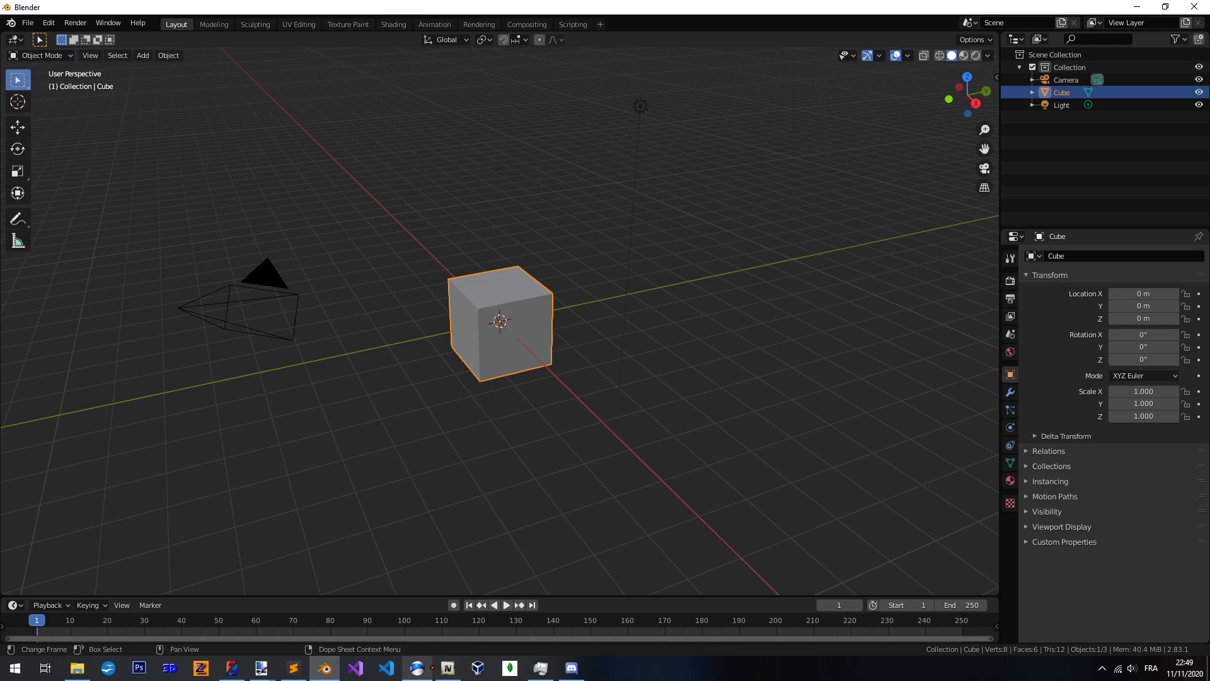
Search the add-on preferences for "key" and enable the System: Screencast Keys add-on
{"action": "mouse_move", "coordinate": [417, 667]}
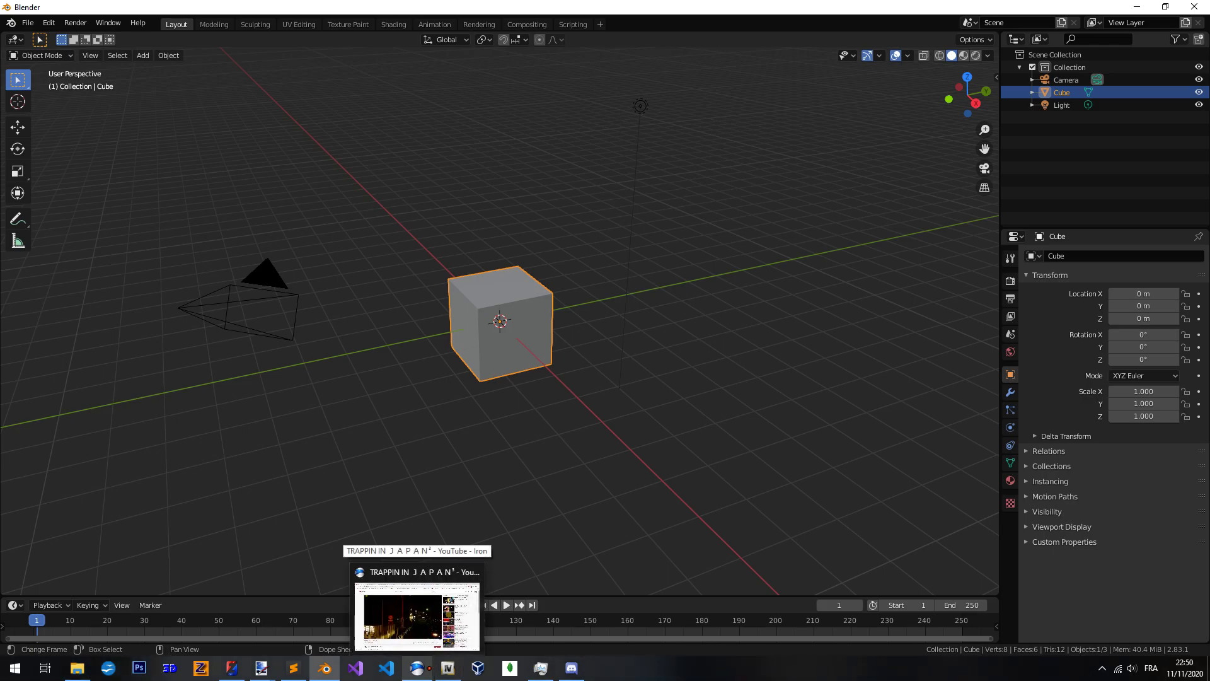
{"action": "key", "text": "n"}
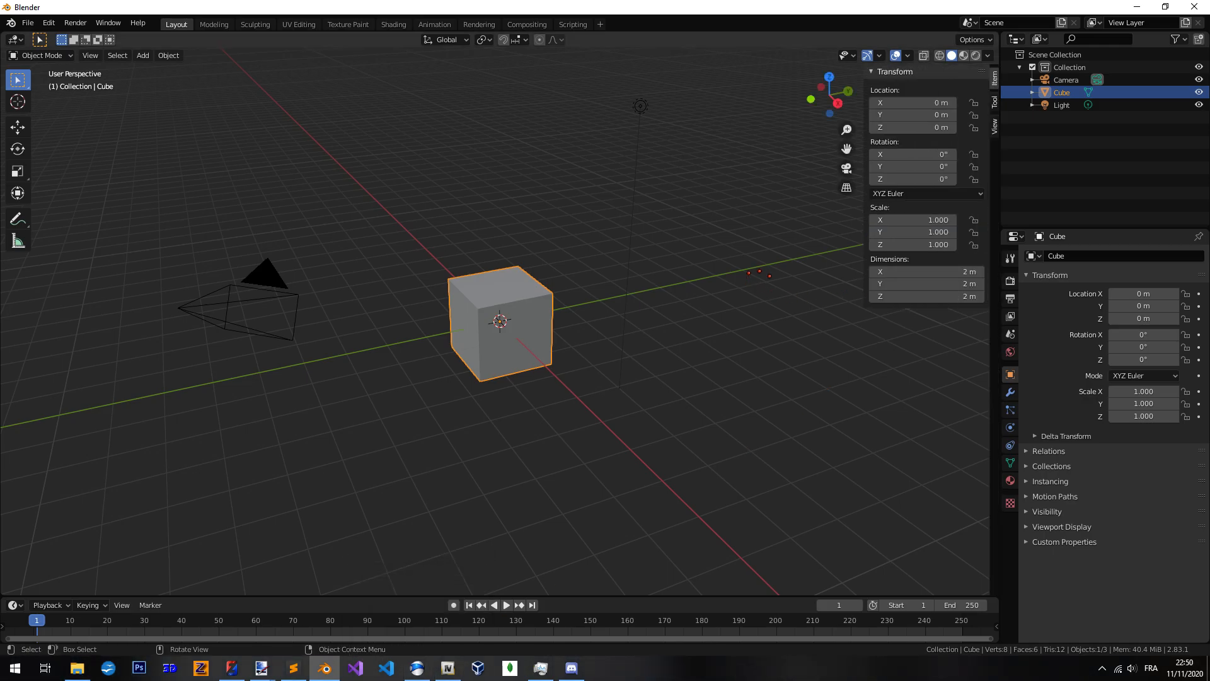
{"action": "key", "text": "n"}
{"action": "left_click", "coordinate": [44, 23]}
{"action": "left_click", "coordinate": [94, 202]}
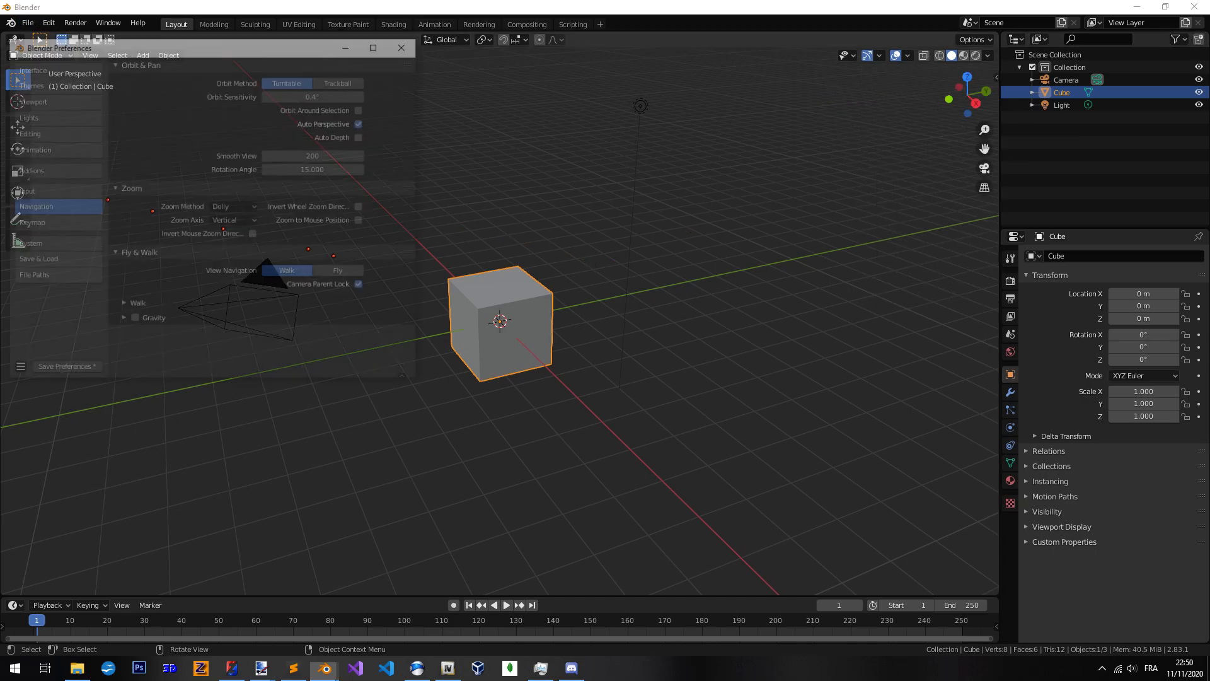
{"action": "left_click", "coordinate": [56, 168]}
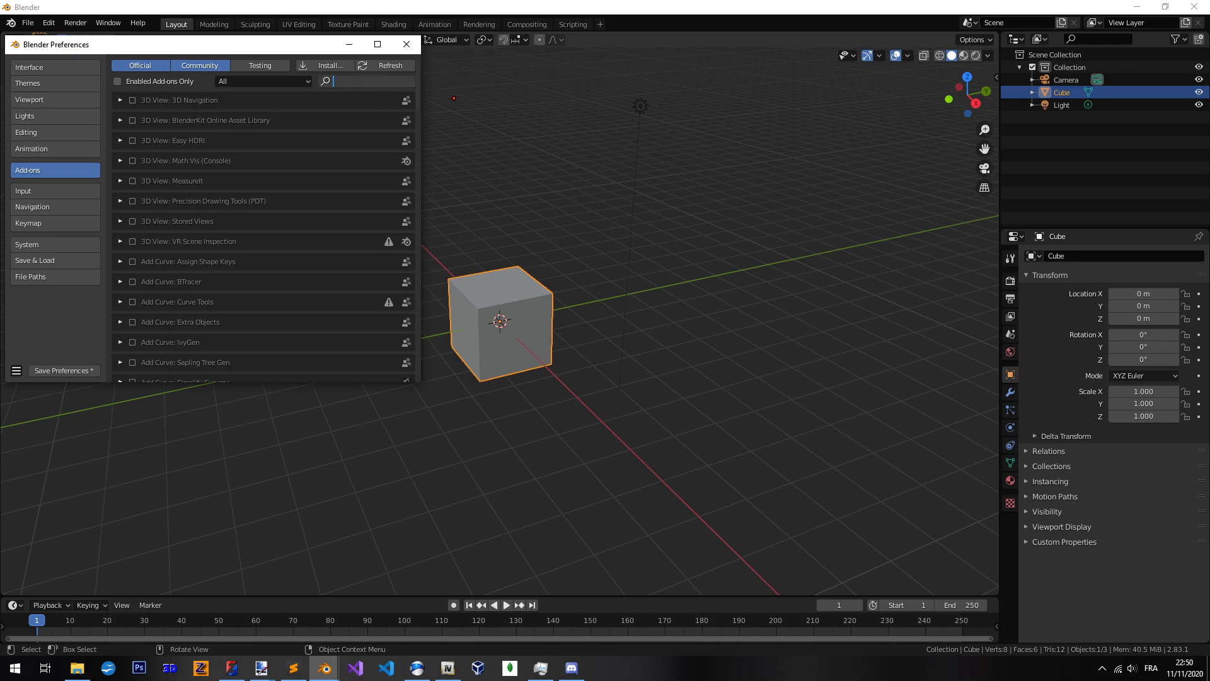
{"action": "type", "text": "key"}
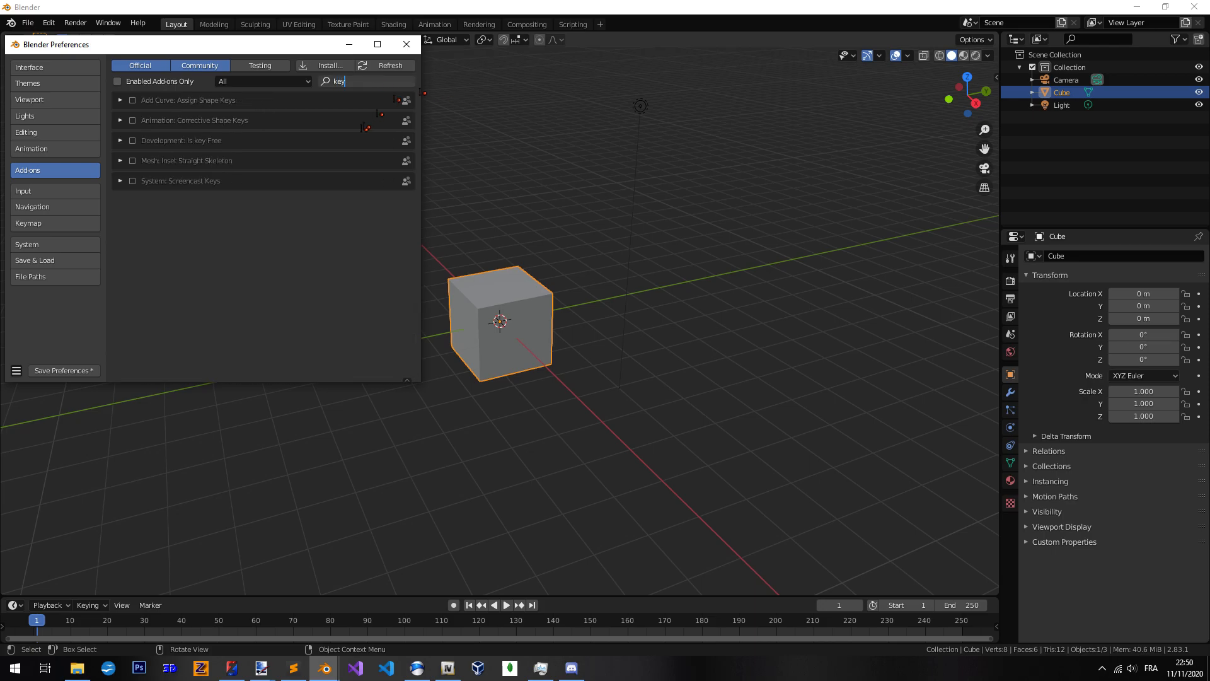
{"action": "left_click_drag", "start_coordinate": [236, 44], "coordinate": [297, 190]}
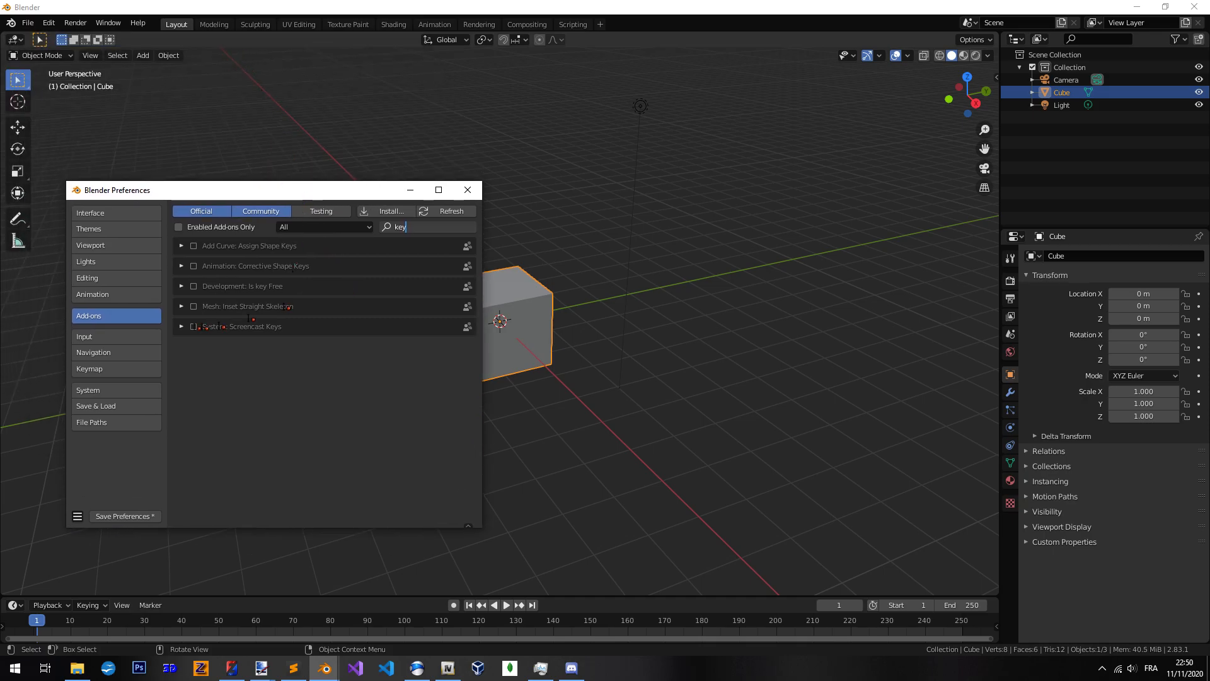
{"action": "left_click", "coordinate": [194, 327]}
{"action": "left_click", "coordinate": [182, 326]}
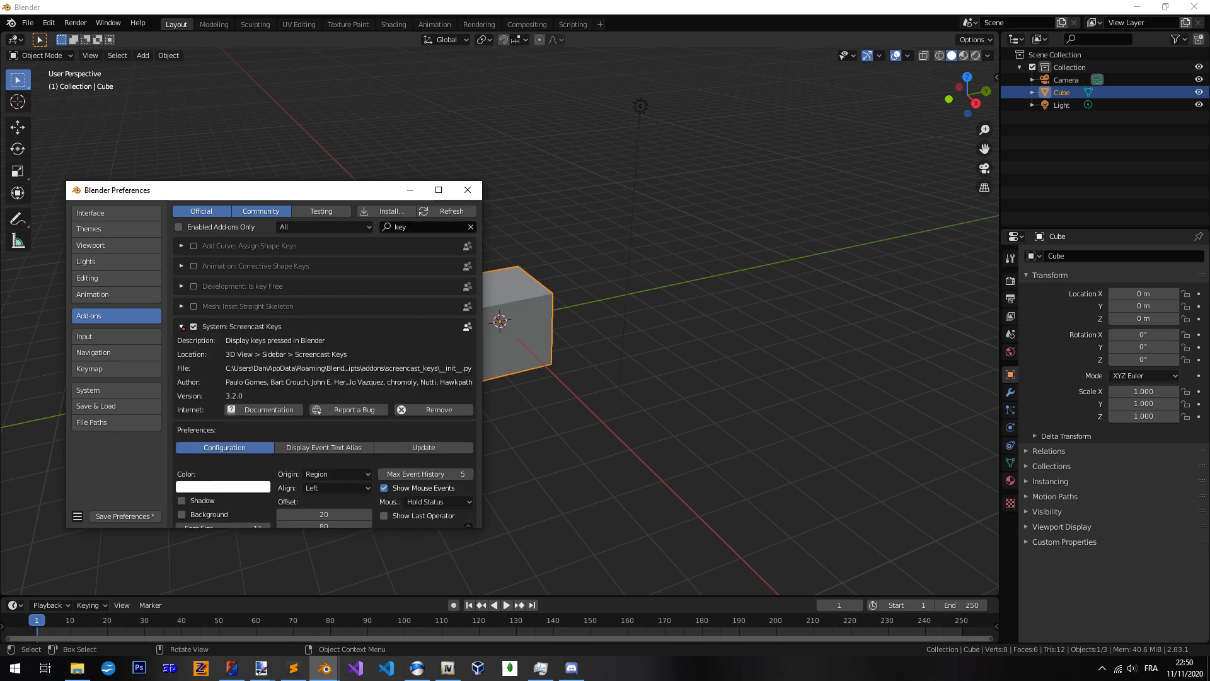
{"action": "left_click", "coordinate": [467, 189]}
Turn on Screencast Keys for the 3D viewport, keeping its default display settings
{"action": "key", "text": "n"}
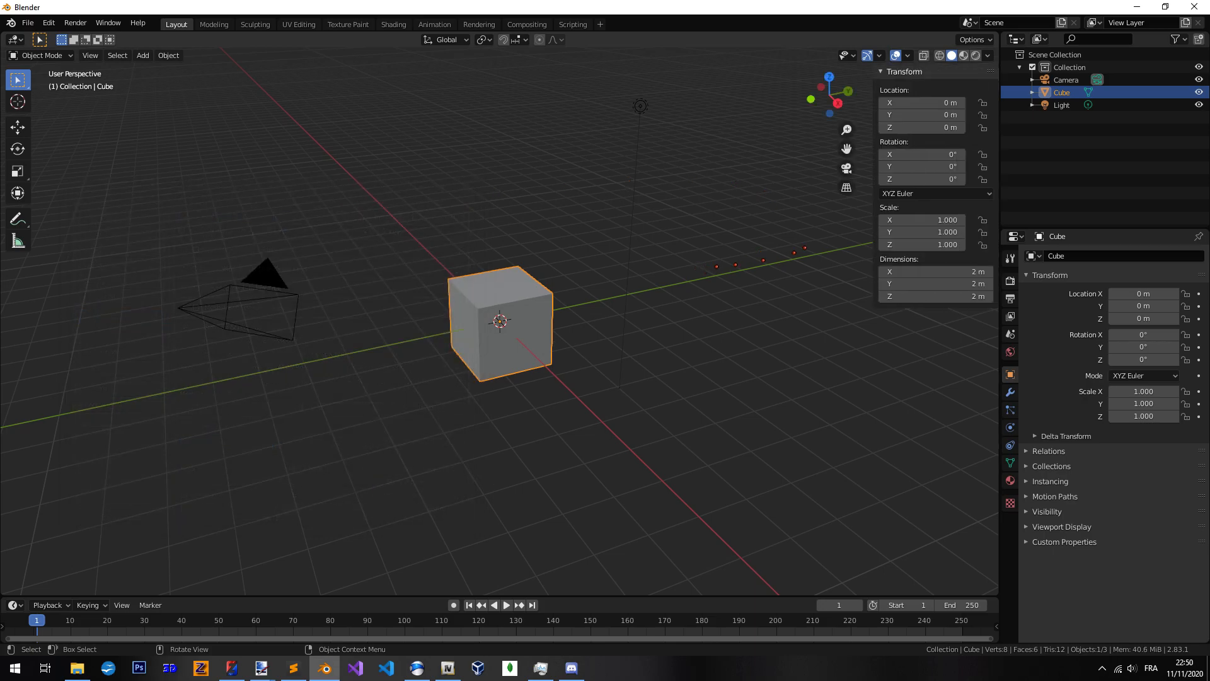
{"action": "left_click", "coordinate": [992, 171]}
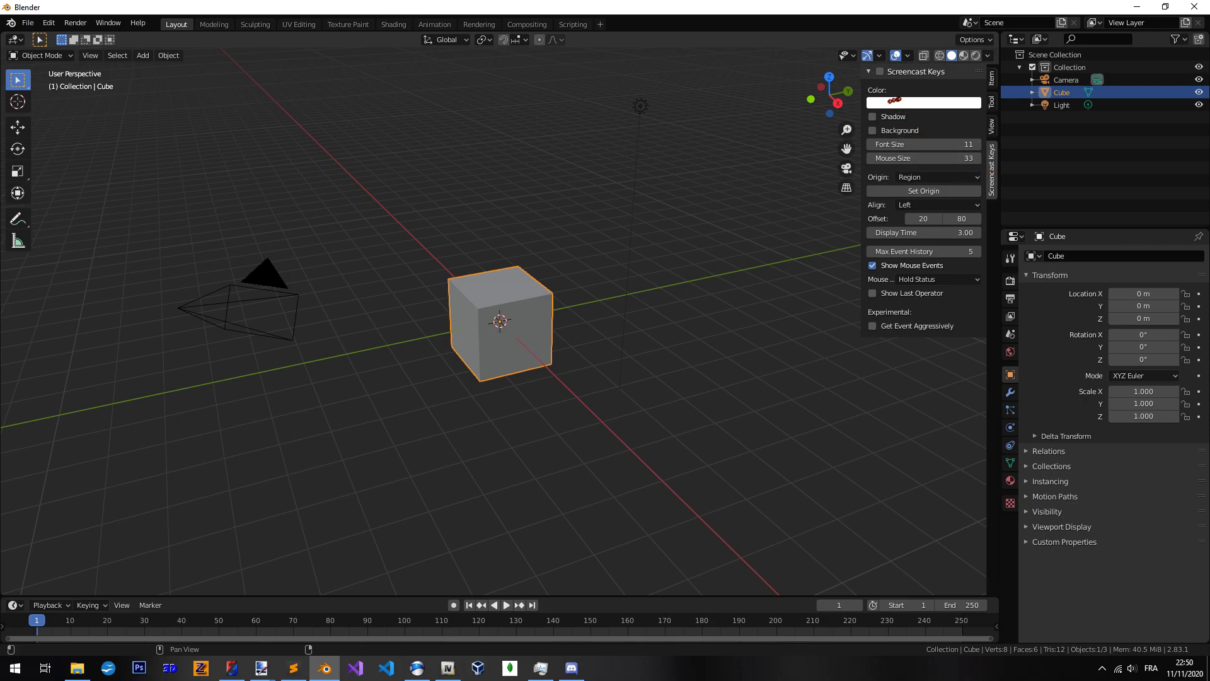
{"action": "left_click", "coordinate": [915, 102]}
{"action": "middle_click_drag", "start_coordinate": [441, 375], "coordinate": [545, 383]}
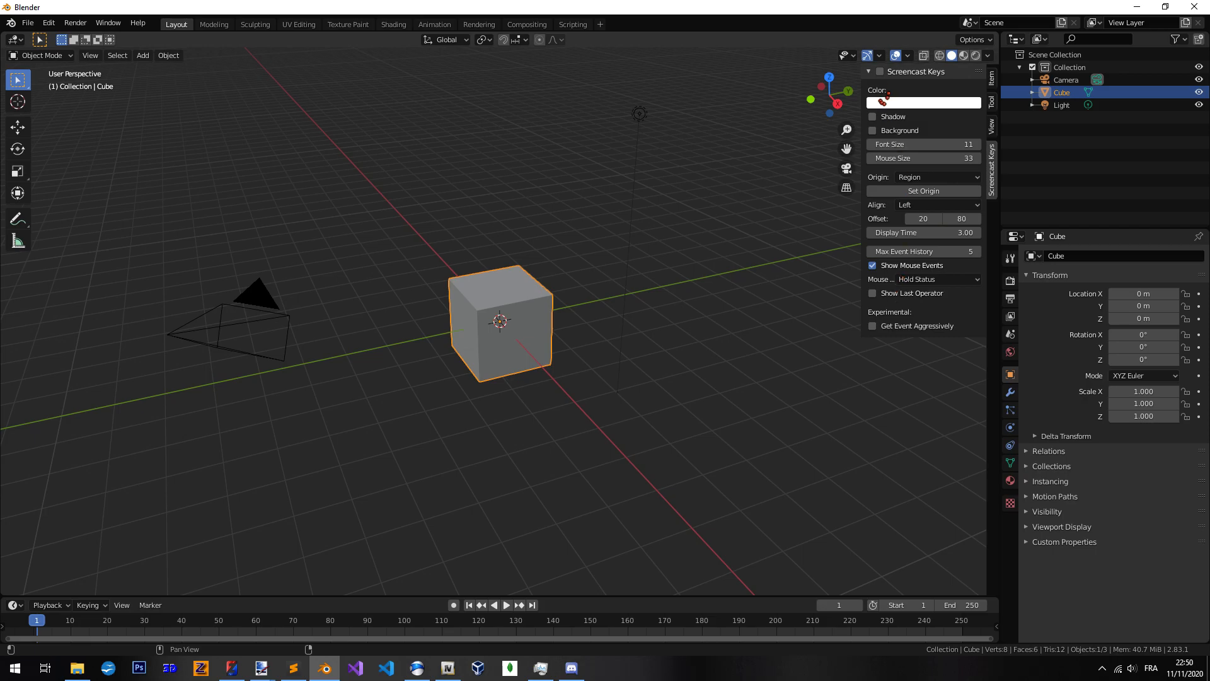
{"action": "left_click", "coordinate": [880, 72]}
{"action": "key", "text": "n"}
Orbit, pan and zoom out around the default cube to examine the scene from different angles and distances
{"action": "middle_click_drag", "start_coordinate": [236, 415], "coordinate": [384, 355]}
{"action": "middle_click_drag", "start_coordinate": [457, 354], "coordinate": [527, 363]}
{"action": "middle_click_drag", "start_coordinate": [338, 465], "coordinate": [232, 146], "text": "shift"}
{"action": "middle_click_drag", "start_coordinate": [540, 383], "coordinate": [482, 350]}
{"action": "scroll", "coordinate": [508, 345], "scroll_direction": "down", "scroll_amount": 5}
{"action": "middle_click_drag", "start_coordinate": [630, 370], "coordinate": [725, 362], "text": "shift"}
{"action": "scroll", "coordinate": [770, 351], "scroll_direction": "down", "scroll_amount": 7}
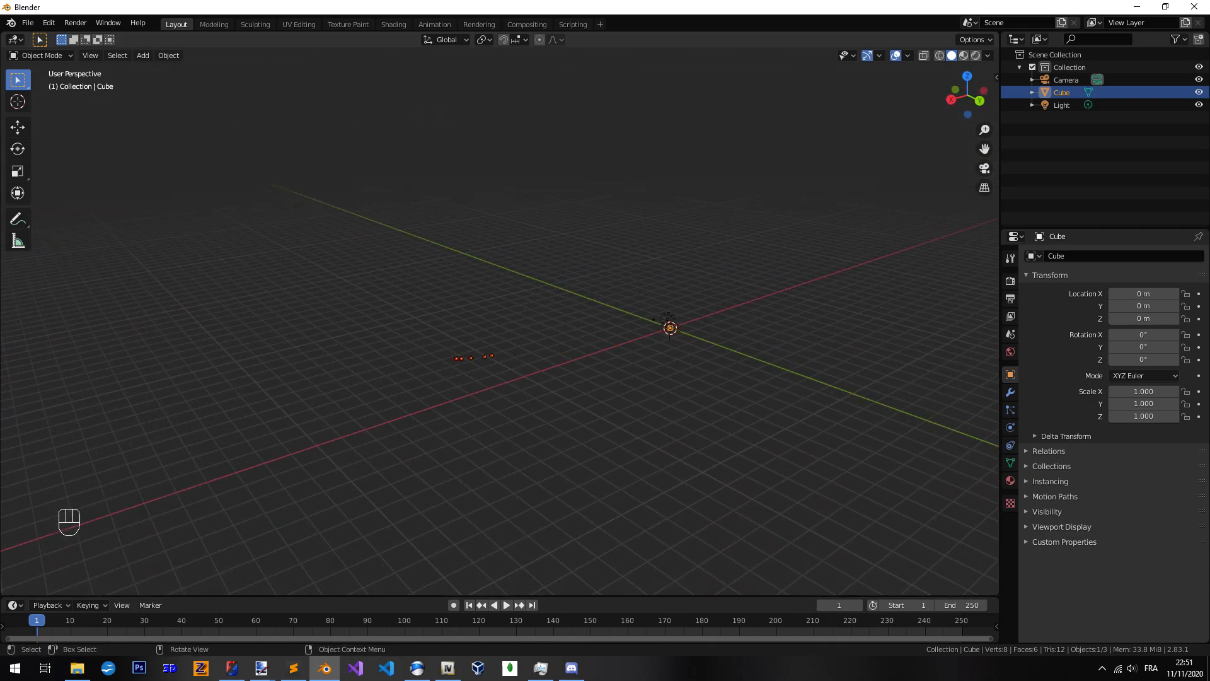
Frame the view on the light, and select the cube
{"action": "key", "text": "alt+a"}
{"action": "left_click", "coordinate": [672, 328]}
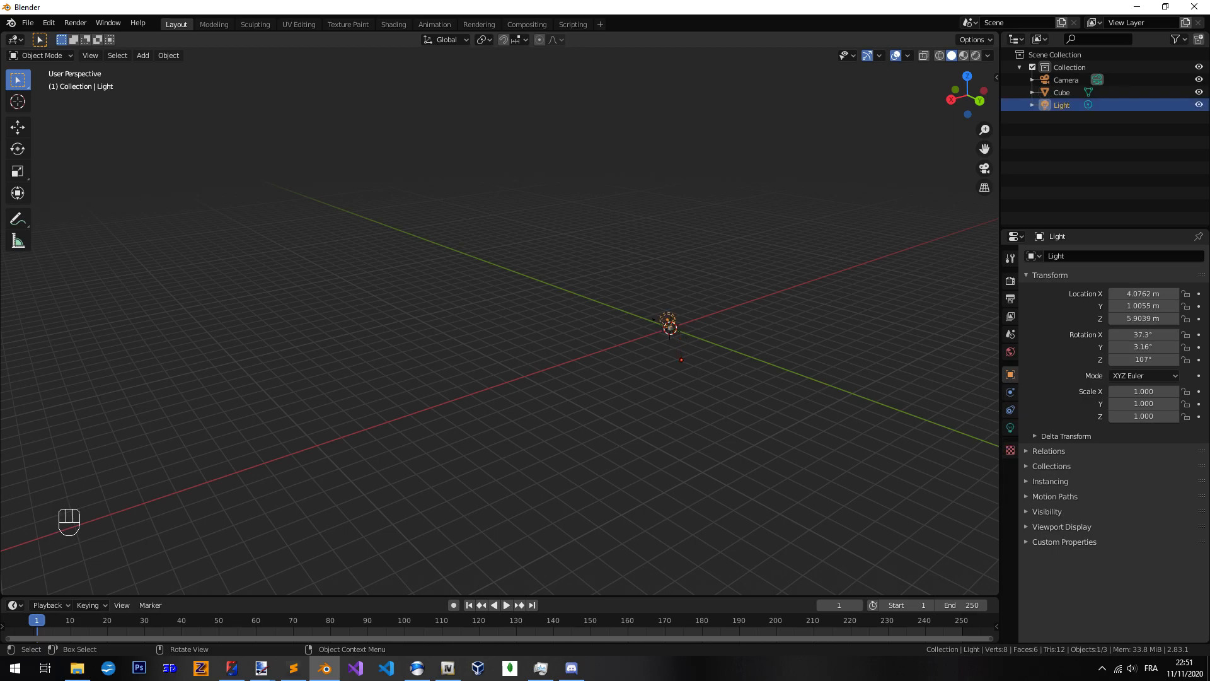
{"action": "key", "text": "KP_Decimal"}
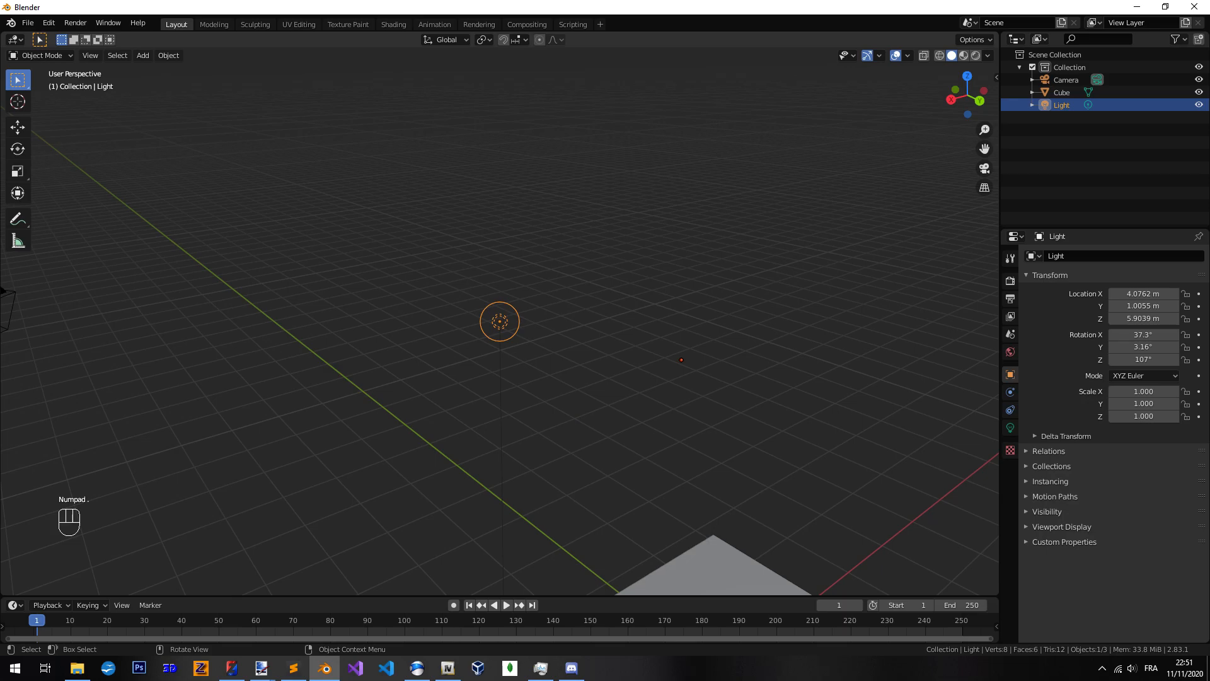
{"action": "middle_click_drag", "start_coordinate": [552, 352], "coordinate": [559, 402]}
{"action": "left_click", "coordinate": [625, 395]}
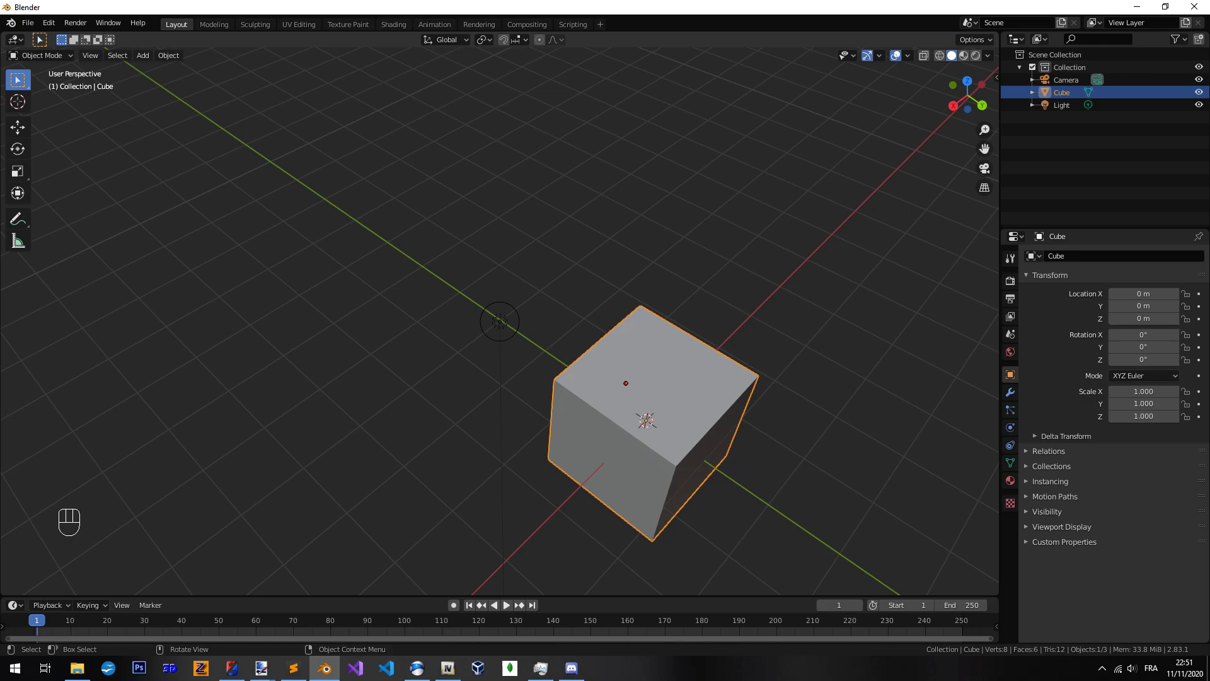
Search Windows for "clavier", launch the Clavier visuel on-screen keyboard above the viewport, and return focus to Blender
{"action": "key", "text": "super"}
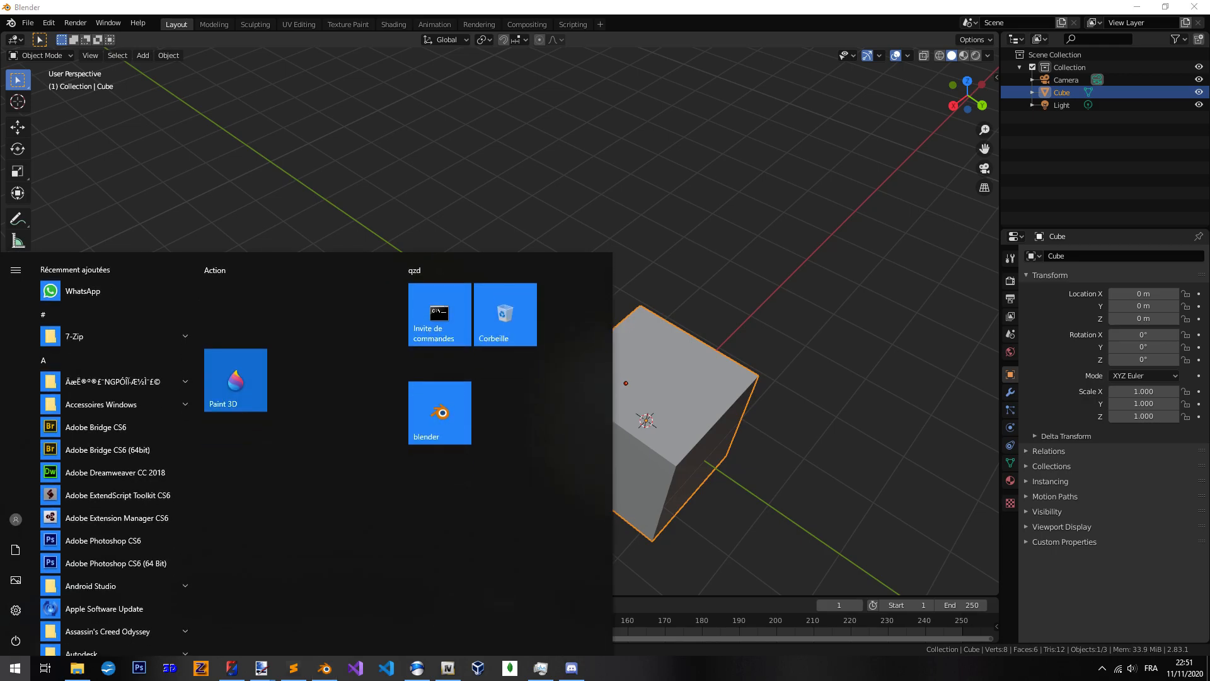
{"action": "type", "text": "virtua"}
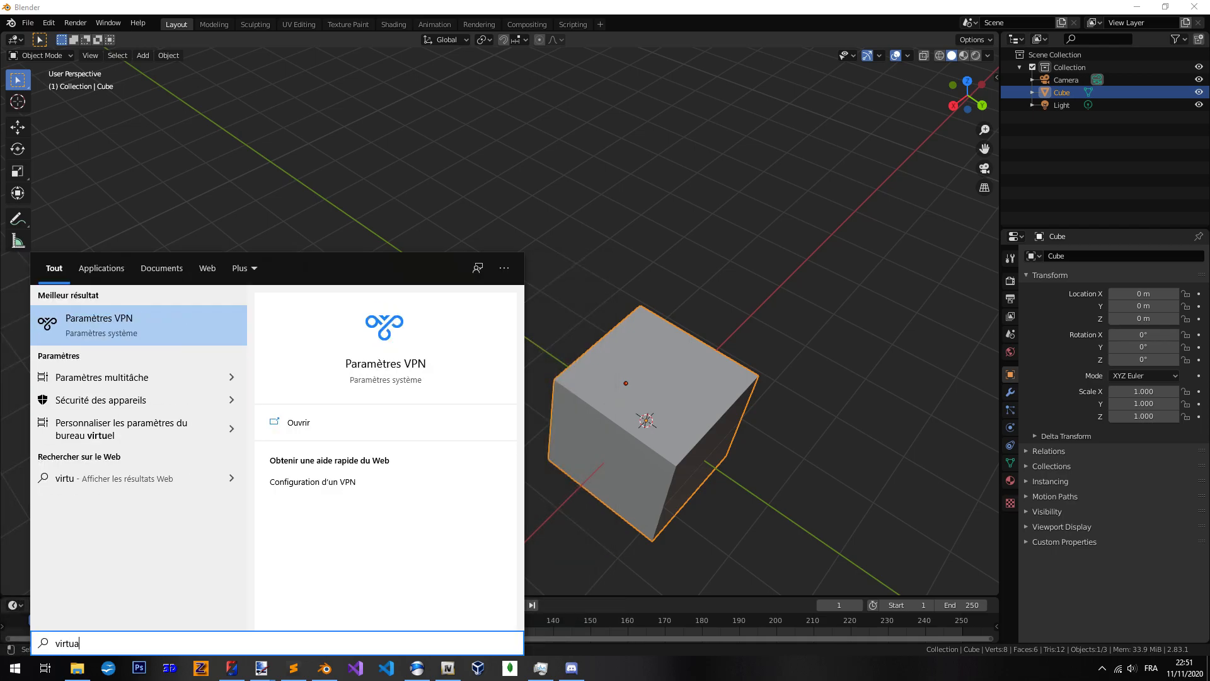
{"action": "type", "text": "l ke"}
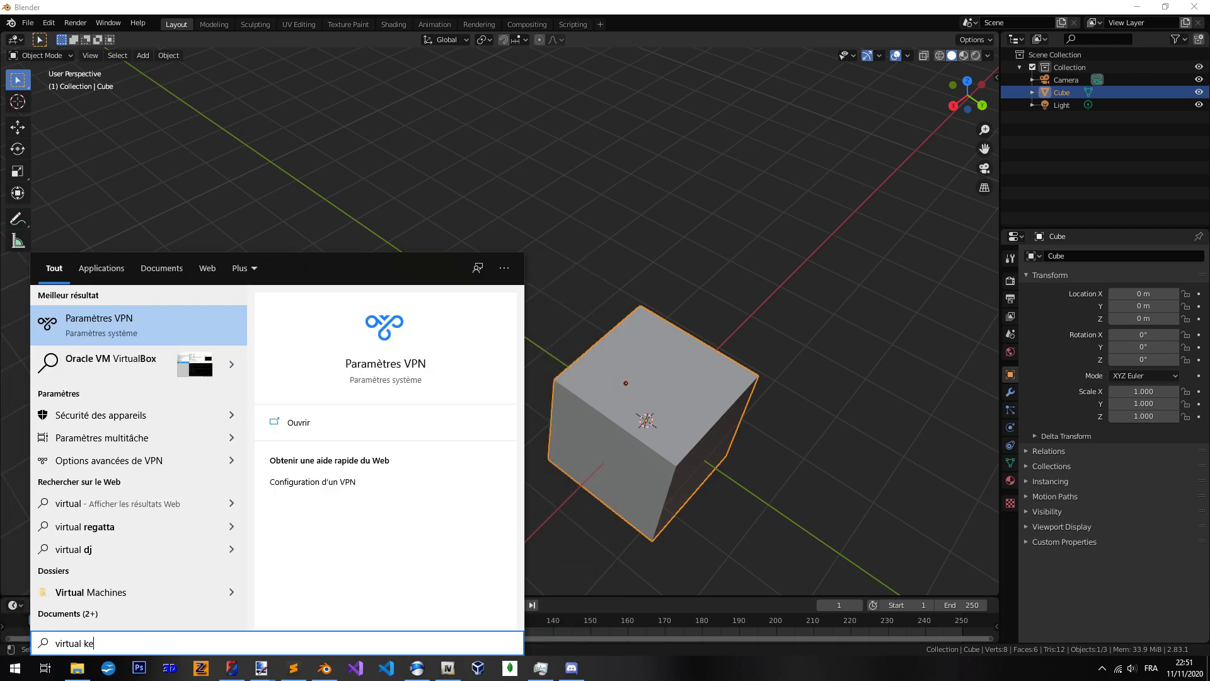
{"action": "type", "text": "yboard"}
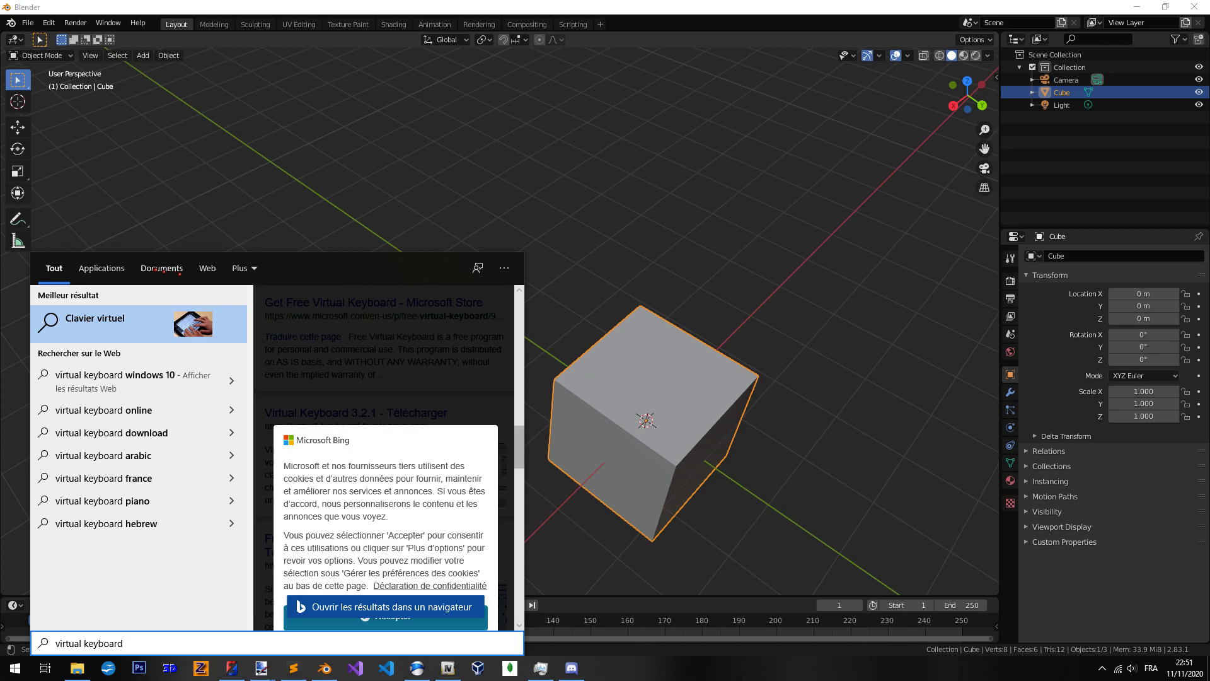
{"action": "key", "text": "ctrl+a"}
{"action": "type", "text": "clavier"}
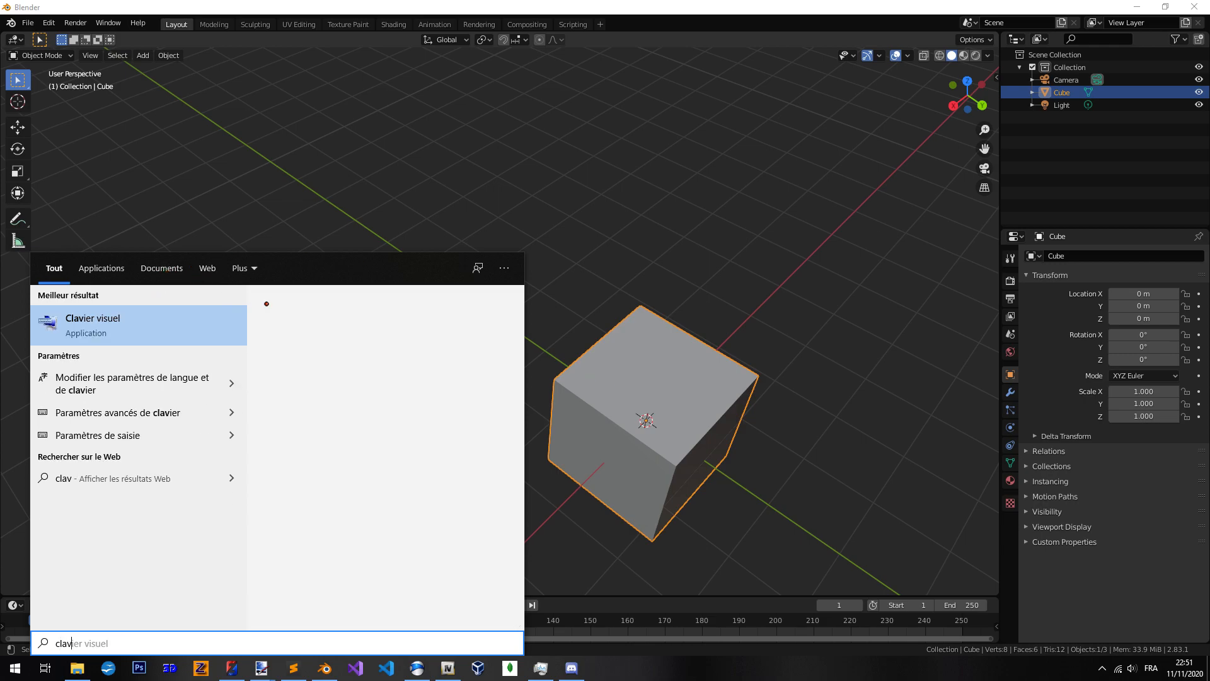
{"action": "left_click", "coordinate": [240, 318]}
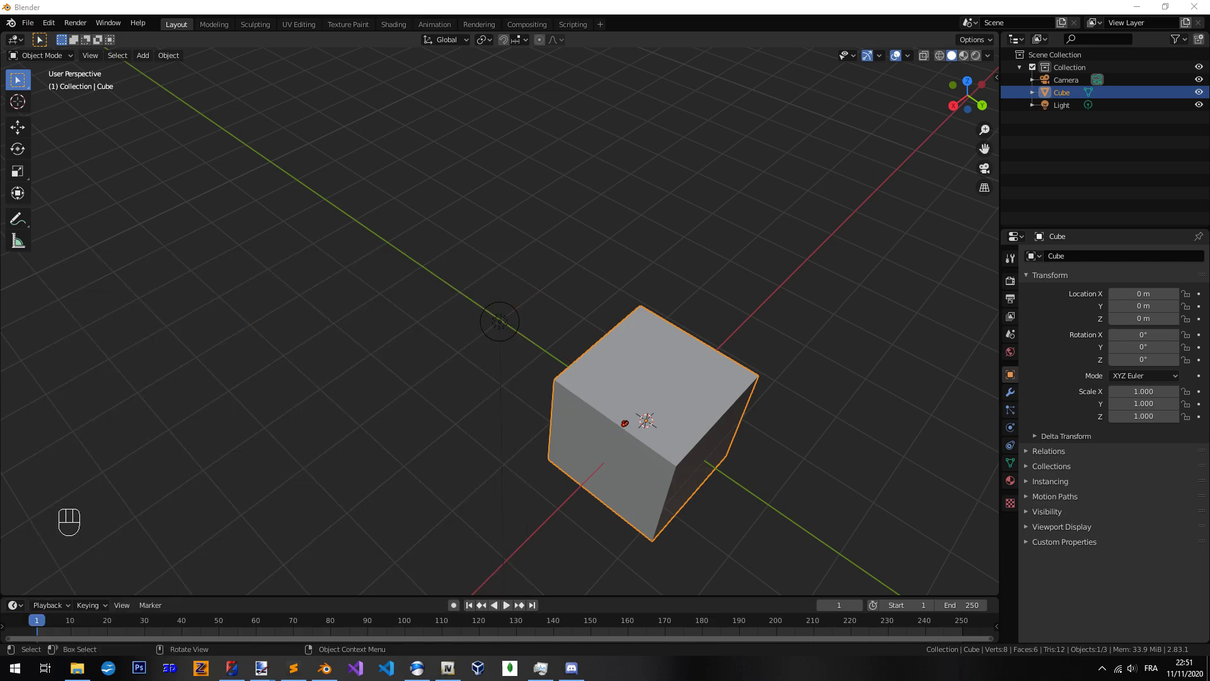
{"action": "scroll", "coordinate": [571, 384], "scroll_direction": "down", "scroll_amount": 7}
{"action": "left_click_drag", "start_coordinate": [645, 171], "coordinate": [712, 119]}
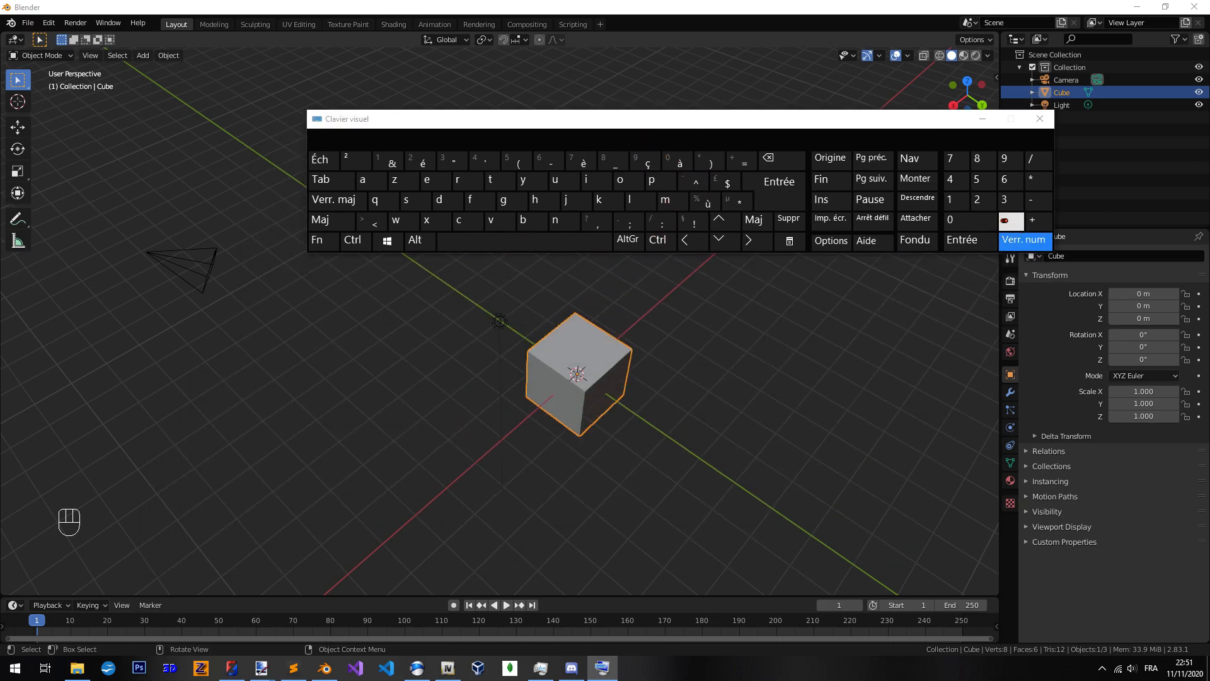
{"action": "left_click", "coordinate": [732, 6]}
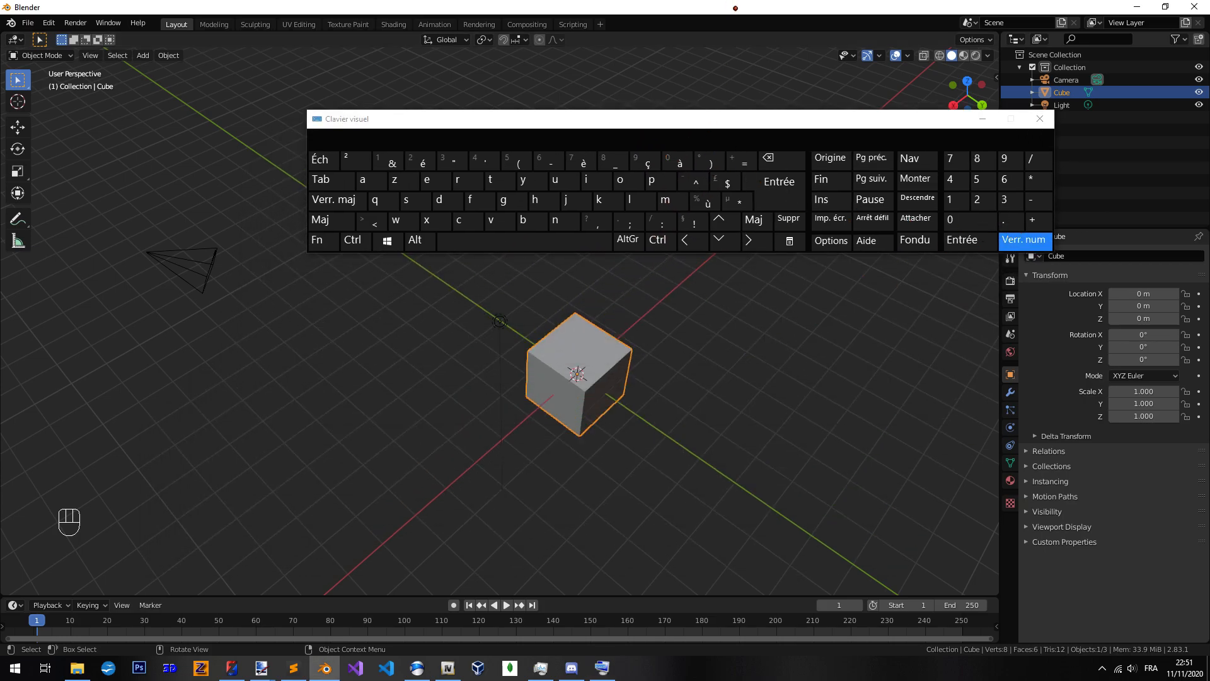
Orbit, zoom out and pan away from the cube, reframing the view on it through the on-screen keyboard
{"action": "middle_click_drag", "start_coordinate": [586, 435], "coordinate": [688, 411]}
{"action": "scroll", "coordinate": [688, 411], "scroll_direction": "down", "scroll_amount": 7}
{"action": "left_click", "coordinate": [1012, 220]}
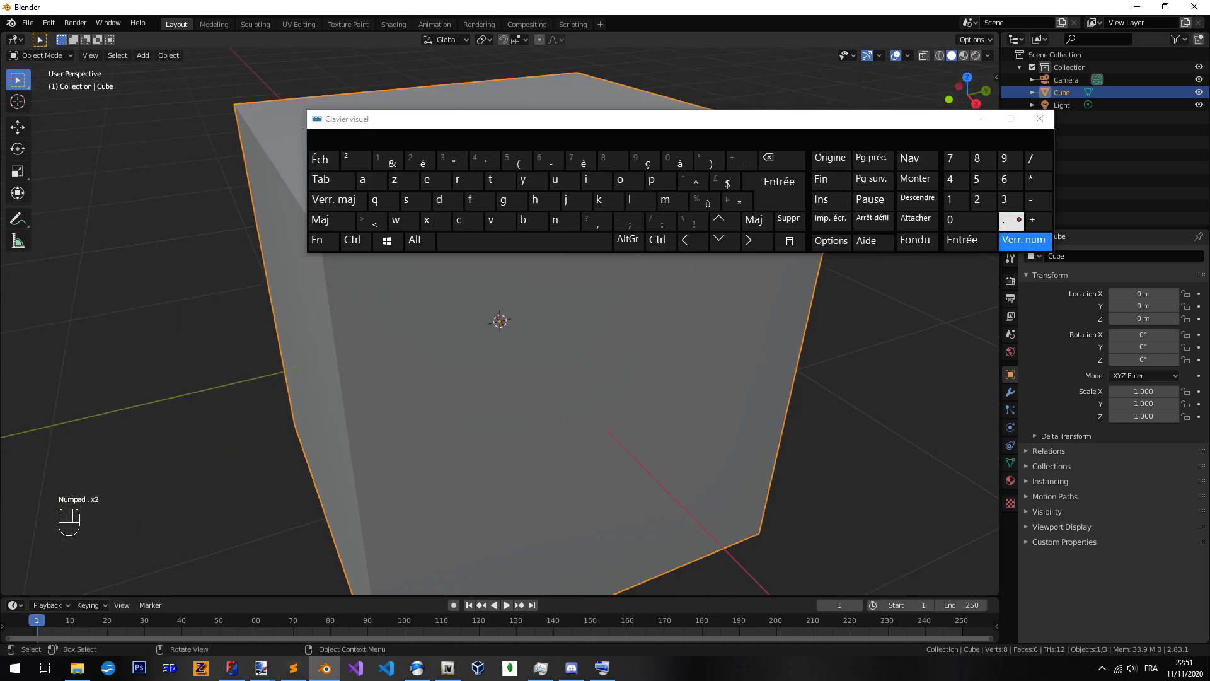
{"action": "scroll", "coordinate": [974, 266], "scroll_direction": "down", "scroll_amount": 14}
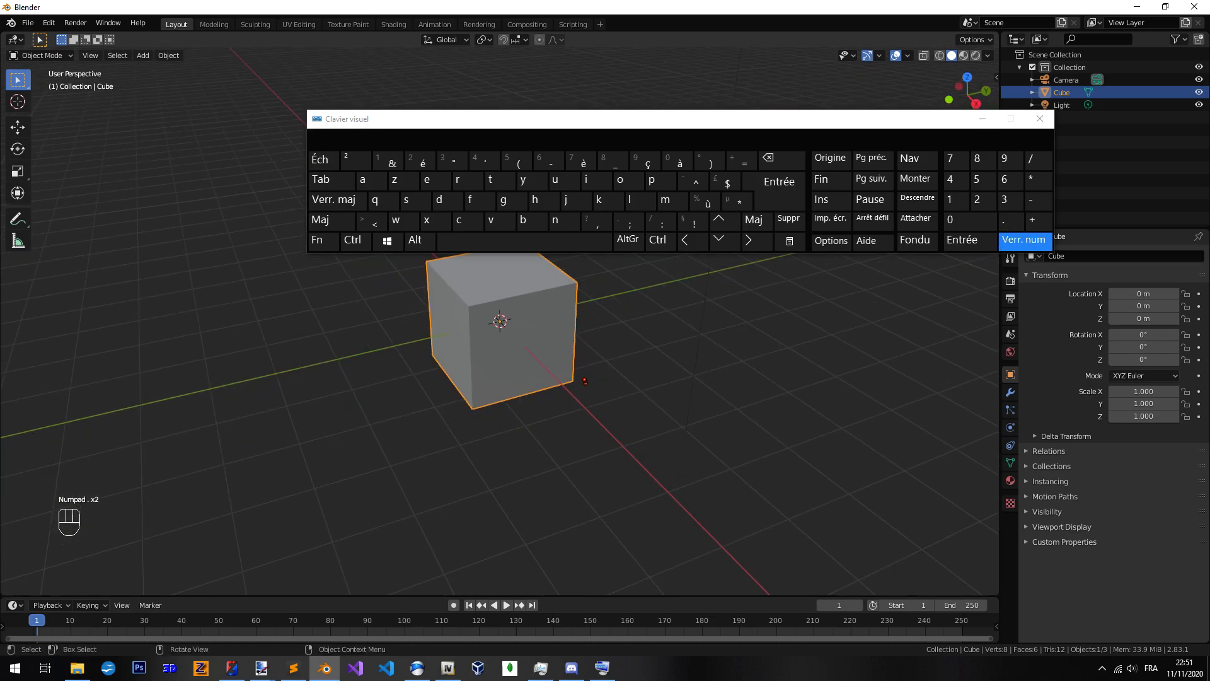
{"action": "middle_click_drag", "start_coordinate": [945, 397], "coordinate": [832, 403]}
{"action": "middle_click_drag", "start_coordinate": [832, 403], "coordinate": [649, 435], "text": "shift"}
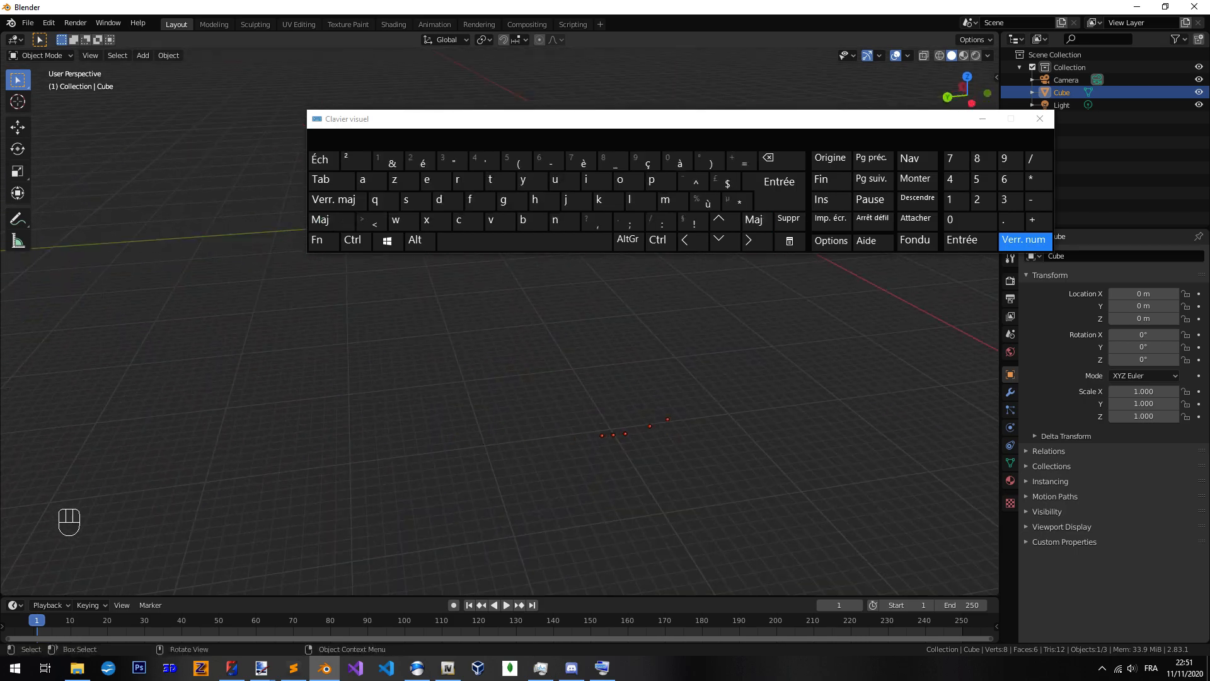
{"action": "left_click", "coordinate": [1011, 222]}
{"action": "left_click", "coordinate": [1011, 222]}
{"action": "left_click", "coordinate": [1011, 222]}
{"action": "left_click", "coordinate": [1011, 222]}
Move the on-screen keyboard below the cube, select the cube and frame the view on it
{"action": "left_click_drag", "start_coordinate": [731, 121], "coordinate": [711, 303]}
{"action": "left_click", "coordinate": [702, 163]}
{"action": "left_click", "coordinate": [984, 403]}
{"action": "left_click_drag", "start_coordinate": [680, 305], "coordinate": [594, 529]}
{"action": "left_click", "coordinate": [529, 426]}
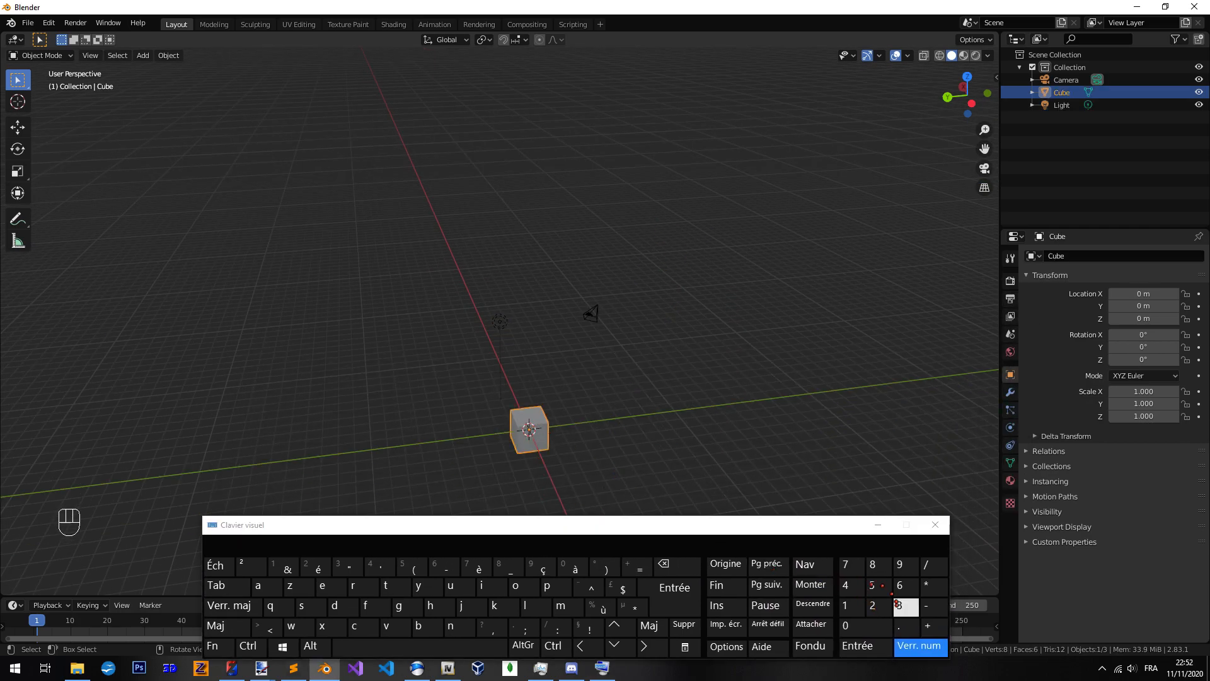
{"action": "left_click", "coordinate": [908, 625]}
{"action": "scroll", "coordinate": [778, 333], "scroll_direction": "down", "scroll_amount": 13}
Deselect and reselect the cube, pan it out to the viewport's edge, and bring it back by framing the selection
{"action": "left_click", "coordinate": [773, 322]}
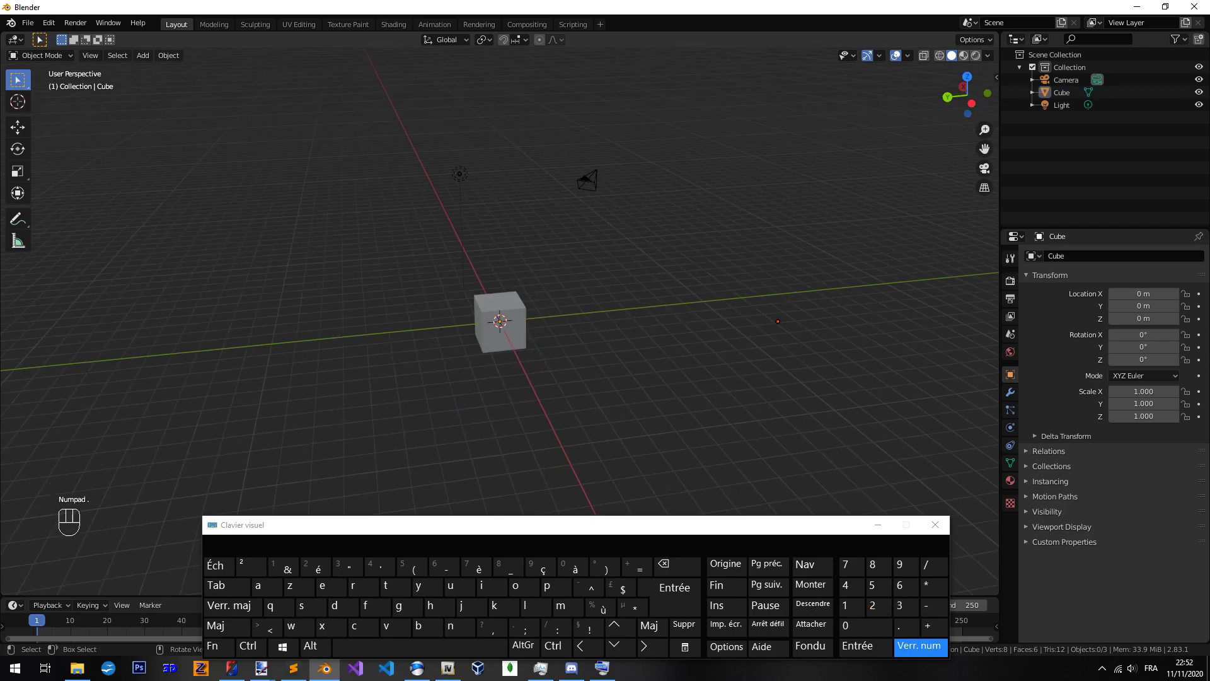
{"action": "scroll", "coordinate": [765, 326], "scroll_direction": "down", "scroll_amount": 5}
{"action": "left_click", "coordinate": [500, 321]}
{"action": "middle_click_drag", "start_coordinate": [499, 321], "coordinate": [28, 360], "text": "shift"}
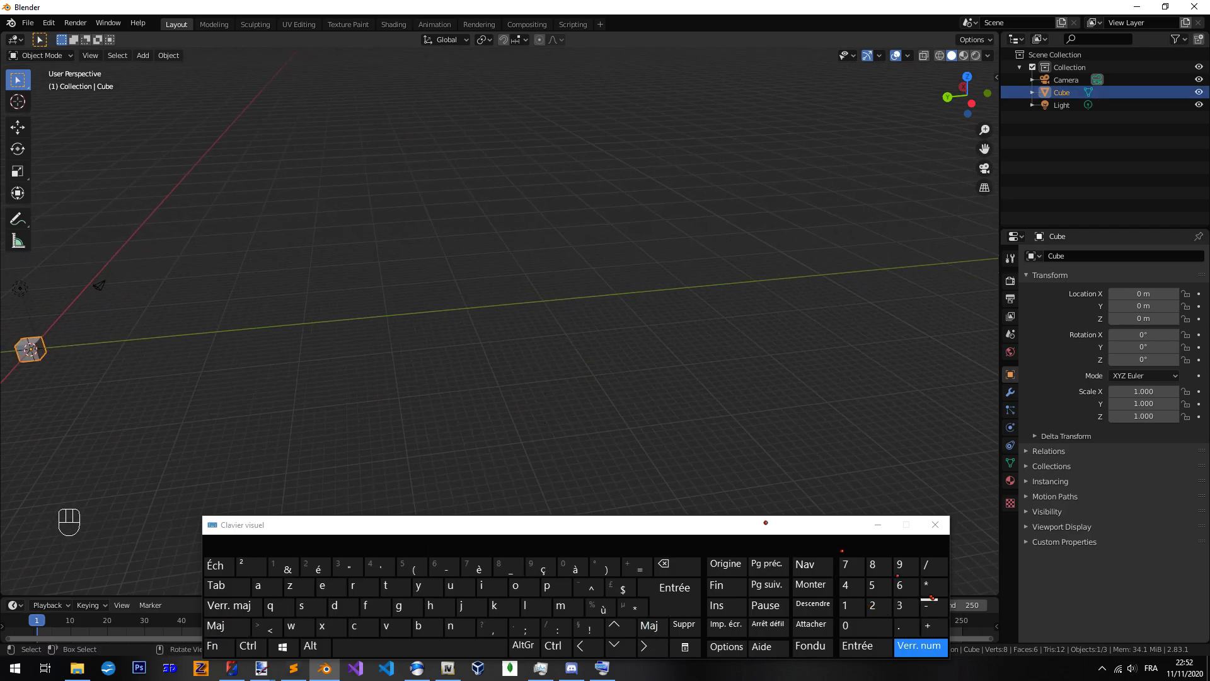
{"action": "left_click", "coordinate": [908, 626]}
{"action": "left_click", "coordinate": [856, 570]}
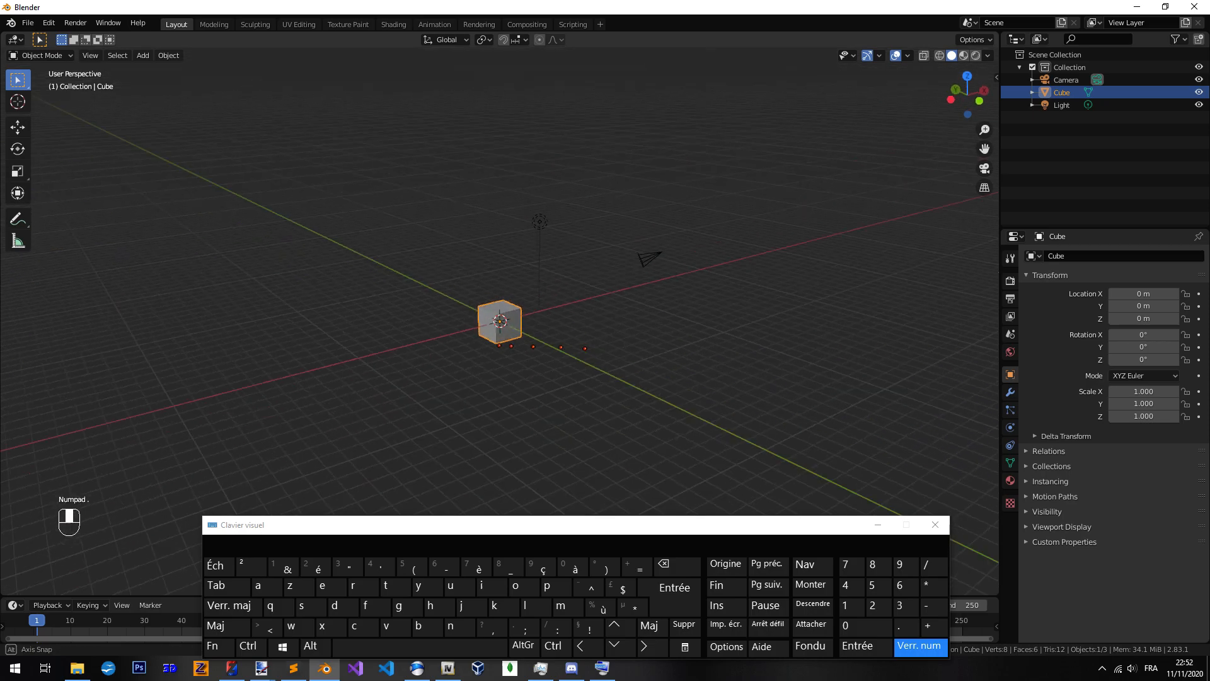
{"action": "left_click", "coordinate": [907, 628]}
Close the on-screen keyboard and frame the view on the selected cube from a new angle
{"action": "left_click_drag", "start_coordinate": [607, 519], "coordinate": [591, 398]}
{"action": "left_click", "coordinate": [880, 402]}
{"action": "middle_click_drag", "start_coordinate": [473, 345], "coordinate": [621, 390]}
{"action": "key", "text": "KP_Decimal"}
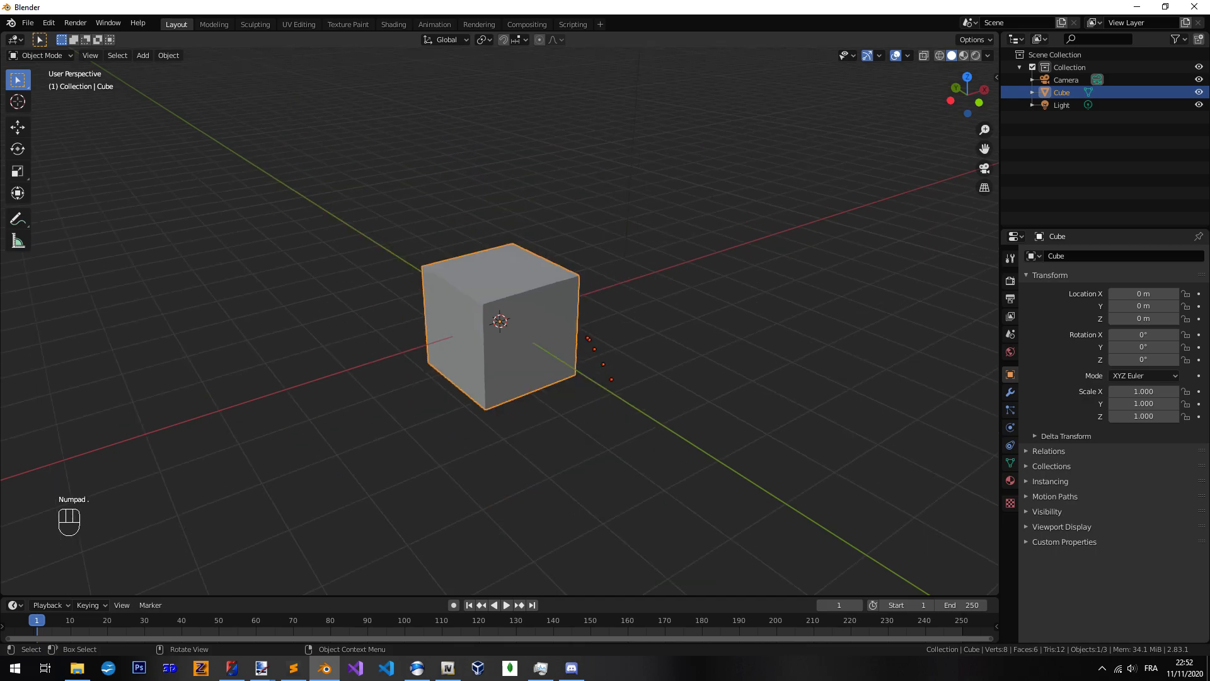
Zoom out and pan off the cube, center the view on the point under the pointer at the cube, and zoom in
{"action": "scroll", "coordinate": [620, 390], "scroll_direction": "down", "scroll_amount": 12}
{"action": "middle_click_drag", "start_coordinate": [756, 385], "coordinate": [649, 372]}
{"action": "middle_click_drag", "start_coordinate": [649, 372], "coordinate": [513, 359], "text": "shift"}
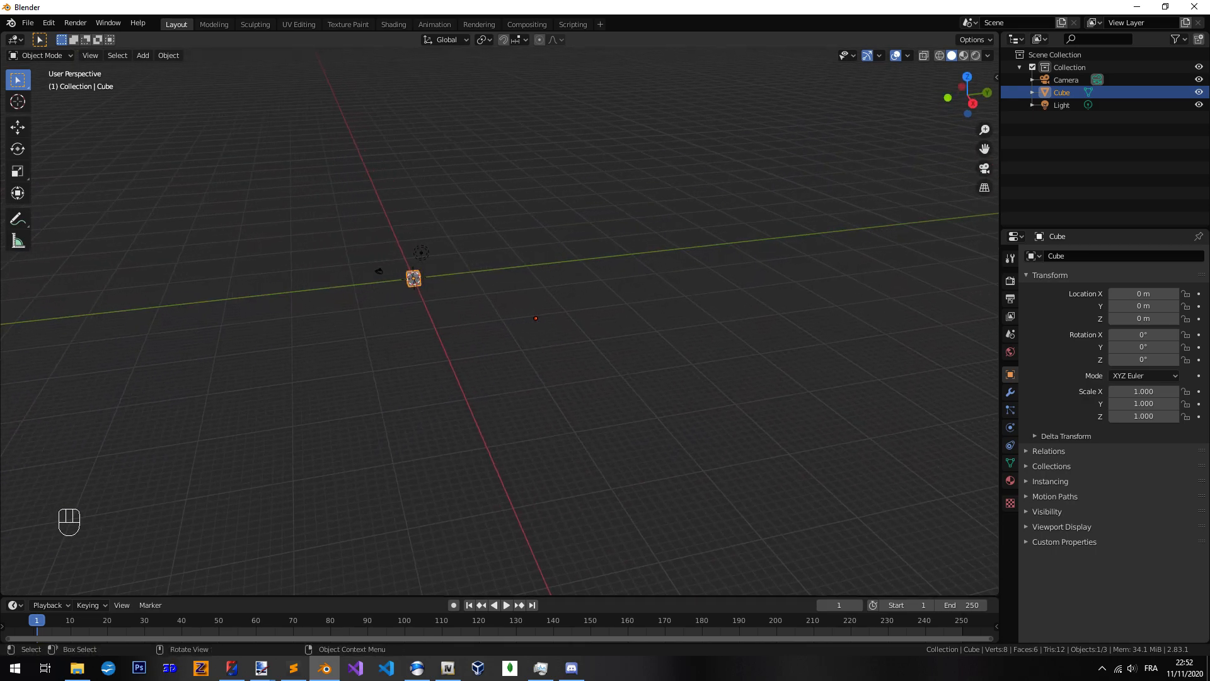
{"action": "middle_click_drag", "start_coordinate": [536, 318], "coordinate": [445, 269]}
{"action": "middle_click_drag", "start_coordinate": [500, 208], "coordinate": [766, 286]}
{"action": "middle_click_drag", "start_coordinate": [328, 252], "coordinate": [442, 232]}
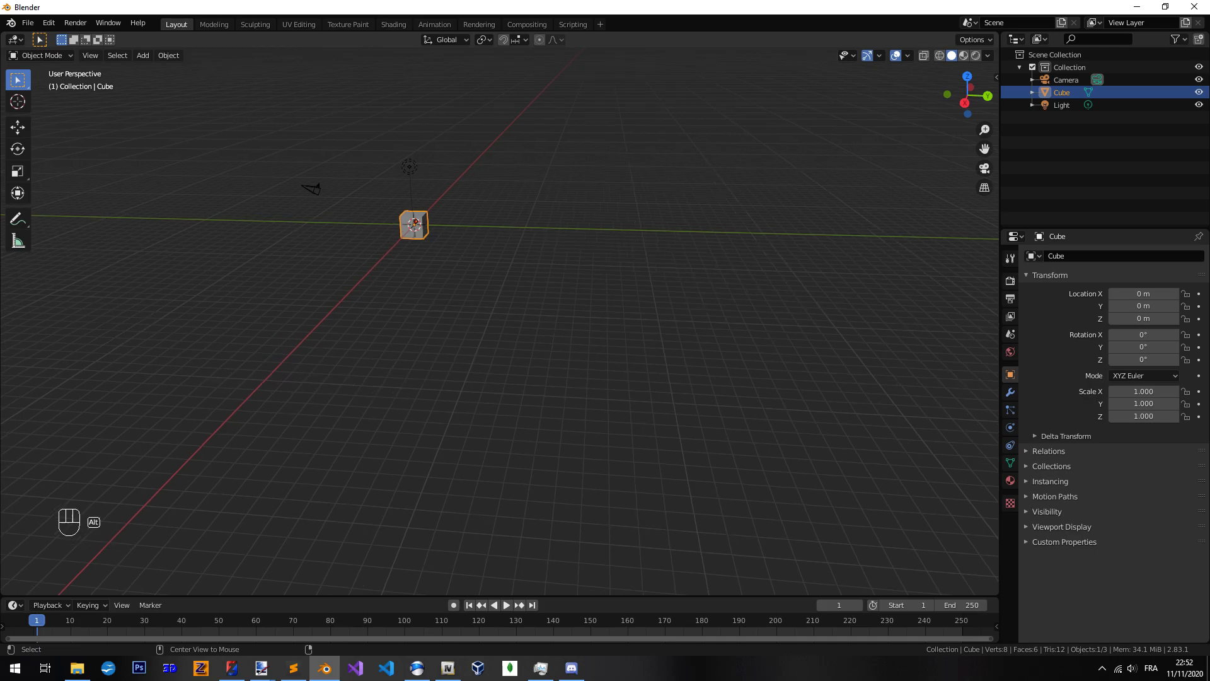
{"action": "middle_click", "coordinate": [414, 221], "text": "alt"}
{"action": "scroll", "coordinate": [479, 302], "scroll_direction": "up", "scroll_amount": 9}
{"action": "middle_click_drag", "start_coordinate": [562, 364], "coordinate": [454, 358]}
{"action": "scroll", "coordinate": [520, 359], "scroll_direction": "down", "scroll_amount": 2}
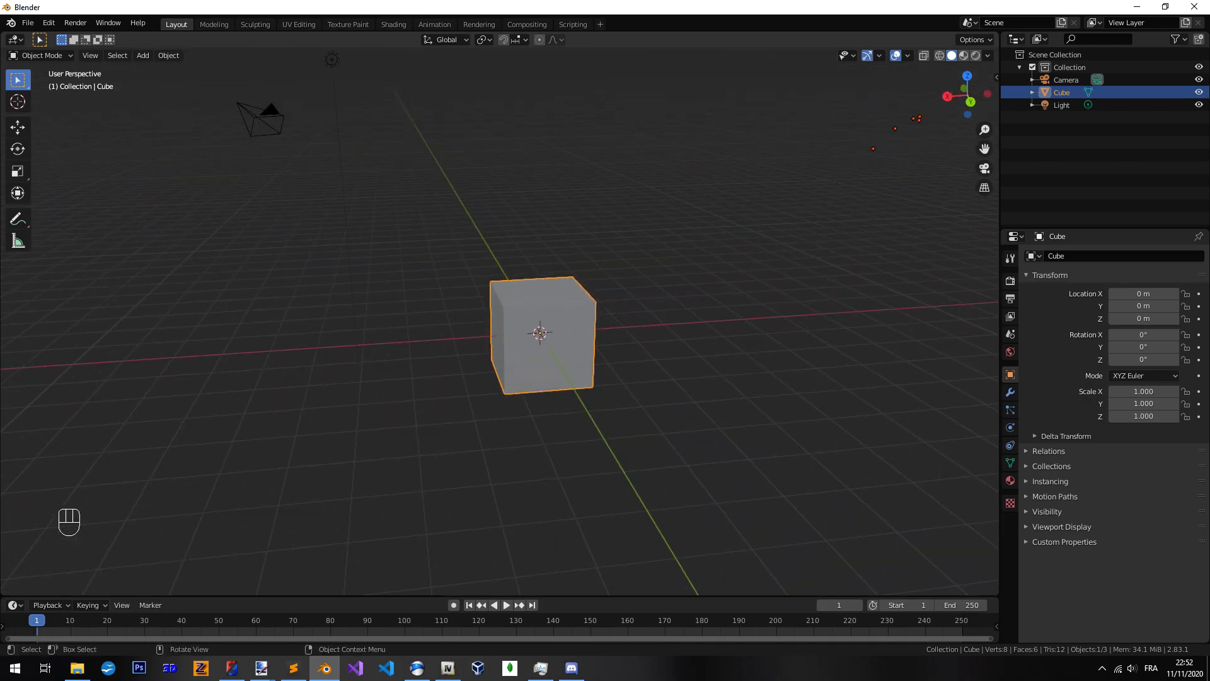
Set the Screencast Keys mouse size to 54
{"action": "key", "text": "n"}
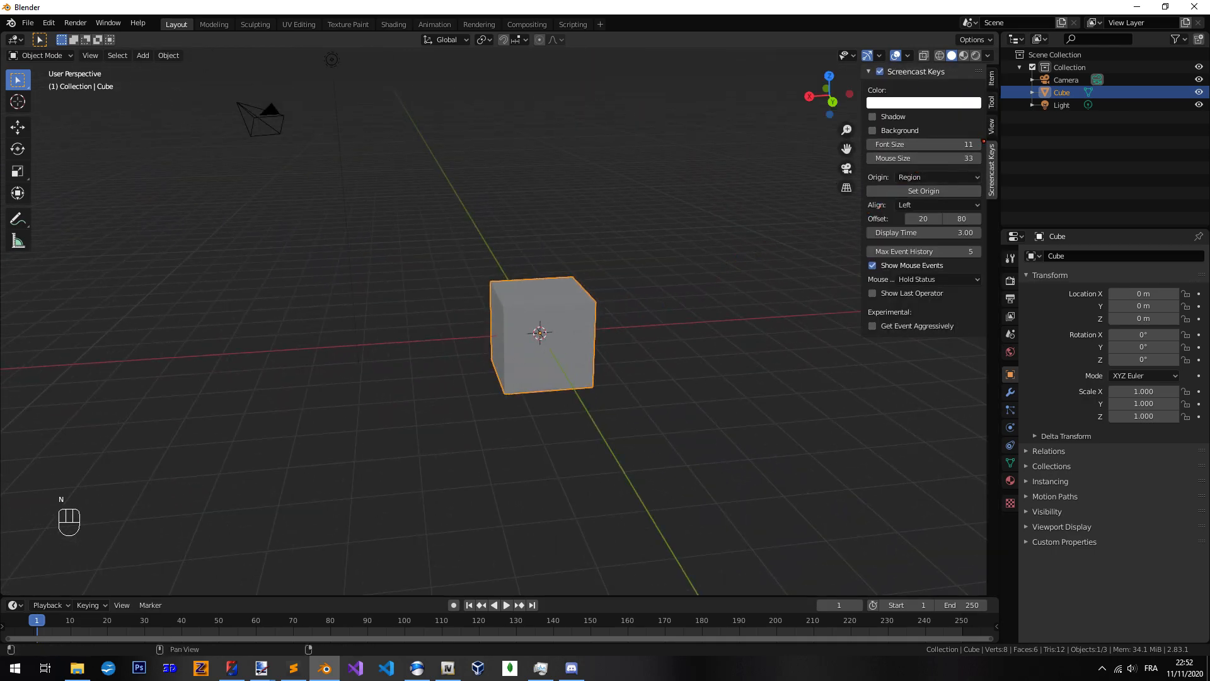
{"action": "left_click", "coordinate": [976, 158]}
{"action": "left_click", "coordinate": [977, 159]}
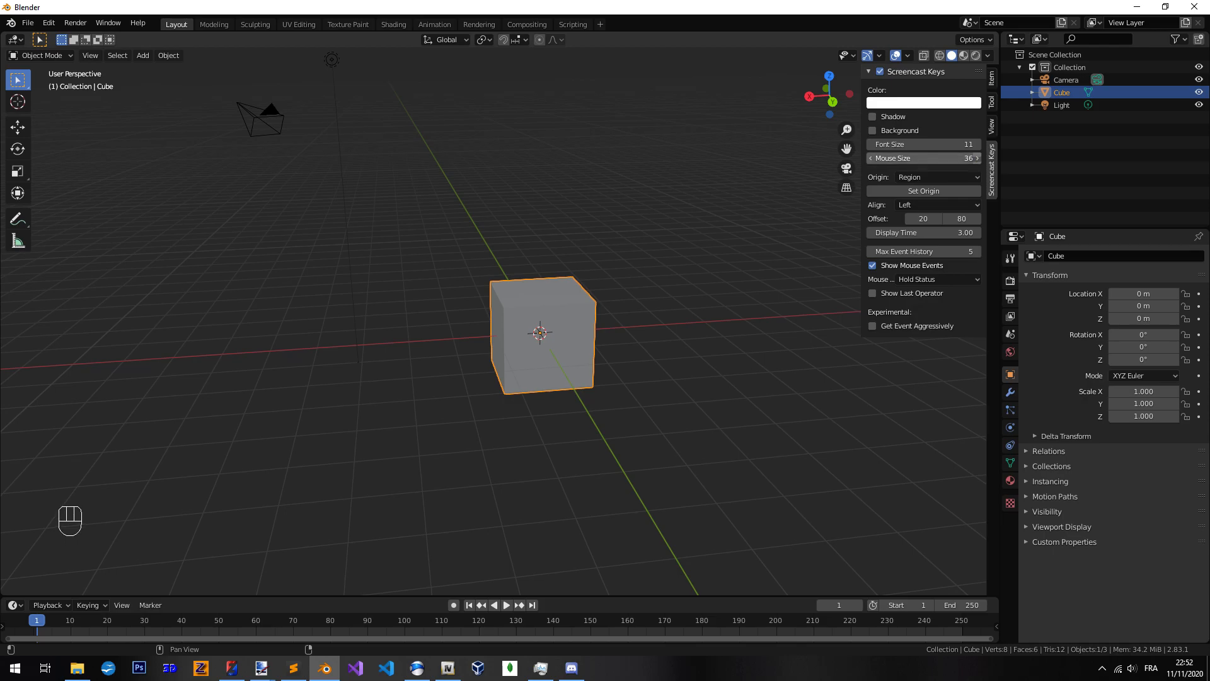
{"action": "left_click", "coordinate": [976, 159]}
{"action": "left_click", "coordinate": [976, 159]}
{"action": "left_click", "coordinate": [977, 159]}
{"action": "left_click", "coordinate": [976, 159]}
{"action": "left_click", "coordinate": [977, 158]}
{"action": "left_click", "coordinate": [976, 159]}
{"action": "left_click", "coordinate": [976, 159]}
{"action": "left_click", "coordinate": [976, 159]}
{"action": "left_click", "coordinate": [976, 158]}
{"action": "left_click", "coordinate": [977, 159]}
{"action": "left_click", "coordinate": [977, 158]}
Set the Screencast Keys font size to 26 and hide the viewport sidebar
{"action": "left_click", "coordinate": [977, 144]}
{"action": "left_click", "coordinate": [977, 145]}
{"action": "left_click", "coordinate": [977, 145]}
{"action": "left_click", "coordinate": [976, 145]}
{"action": "left_click", "coordinate": [977, 145]}
{"action": "left_click", "coordinate": [977, 145]}
{"action": "left_click", "coordinate": [976, 145]}
{"action": "left_click", "coordinate": [977, 145]}
{"action": "left_click", "coordinate": [977, 145]}
{"action": "left_click", "coordinate": [977, 145]}
{"action": "left_click", "coordinate": [977, 145]}
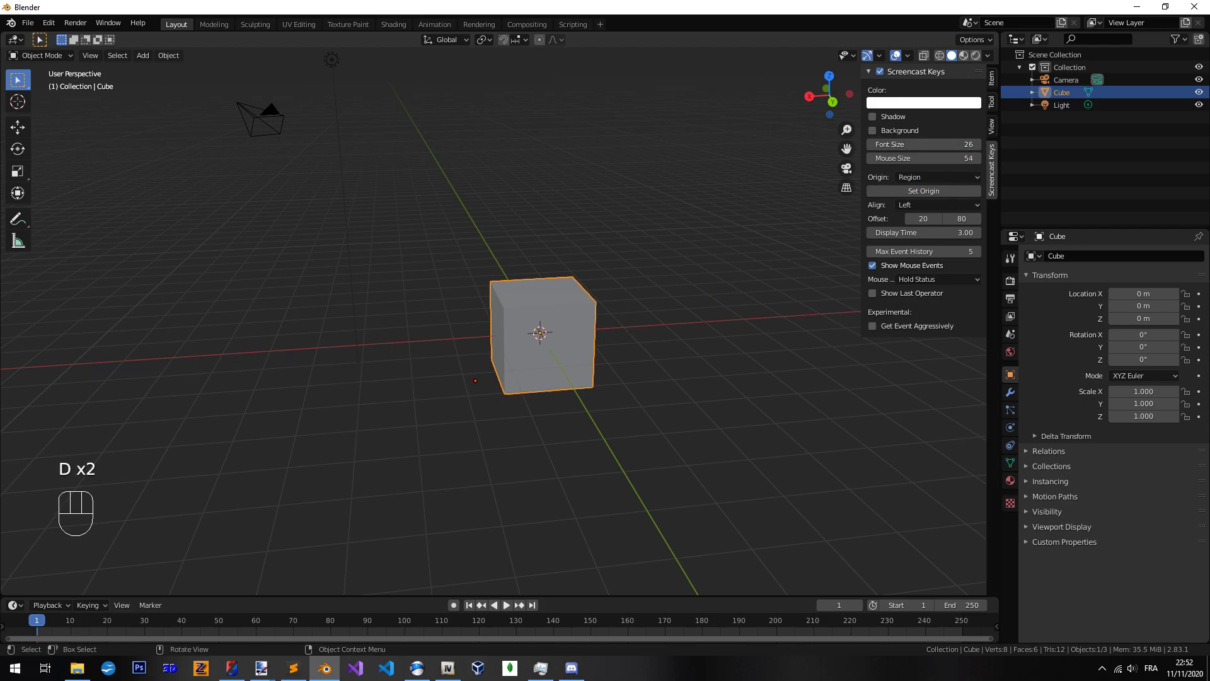
{"action": "middle_click_drag", "start_coordinate": [594, 403], "coordinate": [610, 304]}
{"action": "key", "text": "n"}
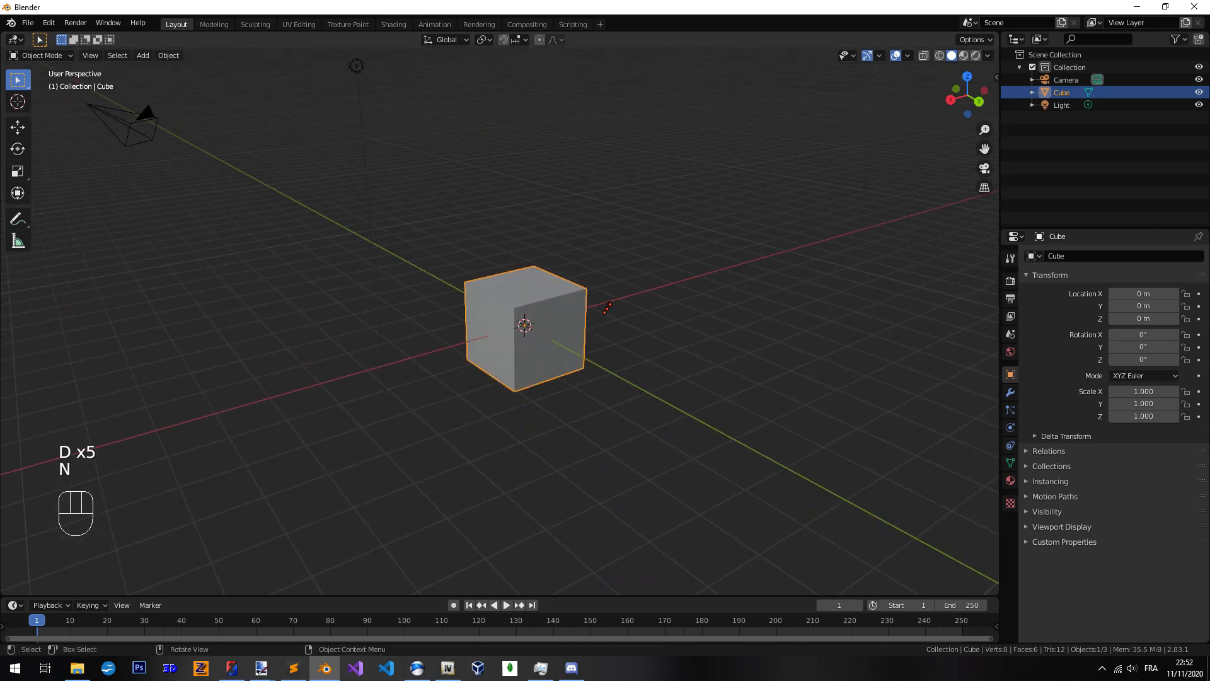
Orbit and pan around the cube, recenter the view on it and zoom out to show the whole scene
{"action": "middle_click_drag", "start_coordinate": [526, 356], "coordinate": [617, 346]}
{"action": "middle_click_drag", "start_coordinate": [477, 349], "coordinate": [653, 358], "text": "shift"}
{"action": "middle_click_drag", "start_coordinate": [535, 343], "coordinate": [511, 352]}
{"action": "middle_click", "coordinate": [544, 327], "text": "alt"}
{"action": "scroll", "coordinate": [533, 342], "scroll_direction": "down", "scroll_amount": 5}
Demonstrate deselecting everything and selecting all objects, ending with the camera, cube and light all selected
{"action": "key", "text": "alt+a"}
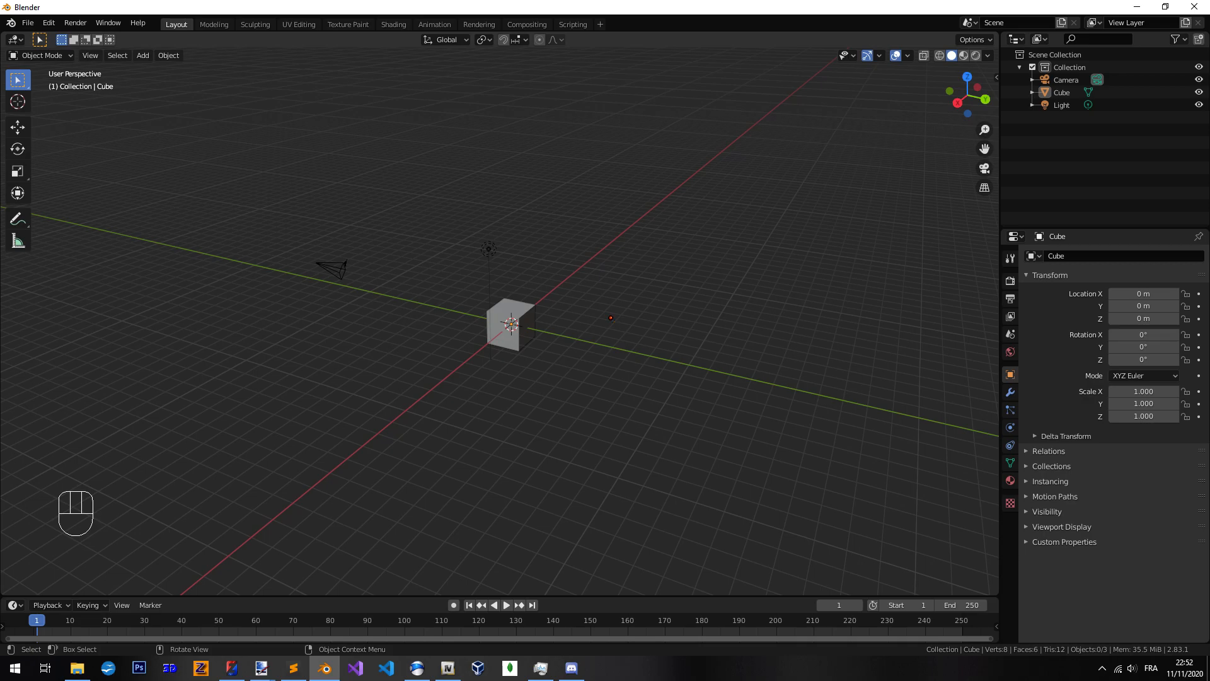
{"action": "key", "text": "a"}
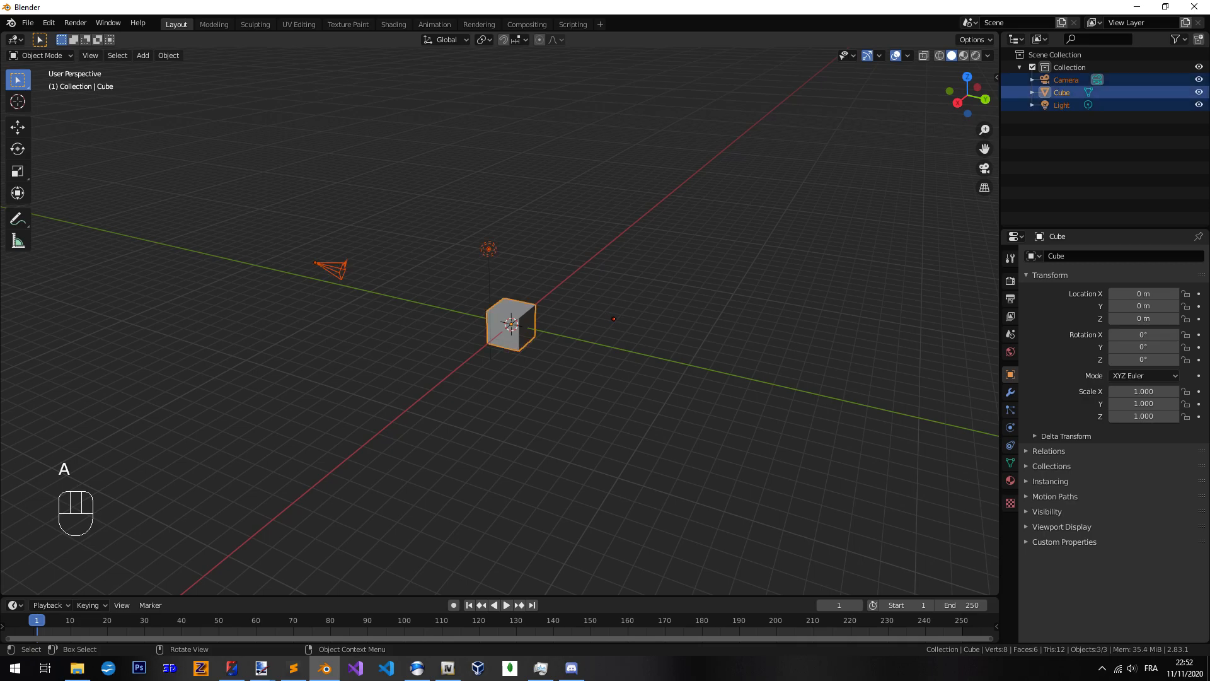
{"action": "mouse_move", "coordinate": [498, 315]}
{"action": "middle_mouse_down"}
{"action": "mouse_move", "coordinate": [568, 302]}
{"action": "mouse_move", "coordinate": [501, 316]}
{"action": "middle_mouse_up"}
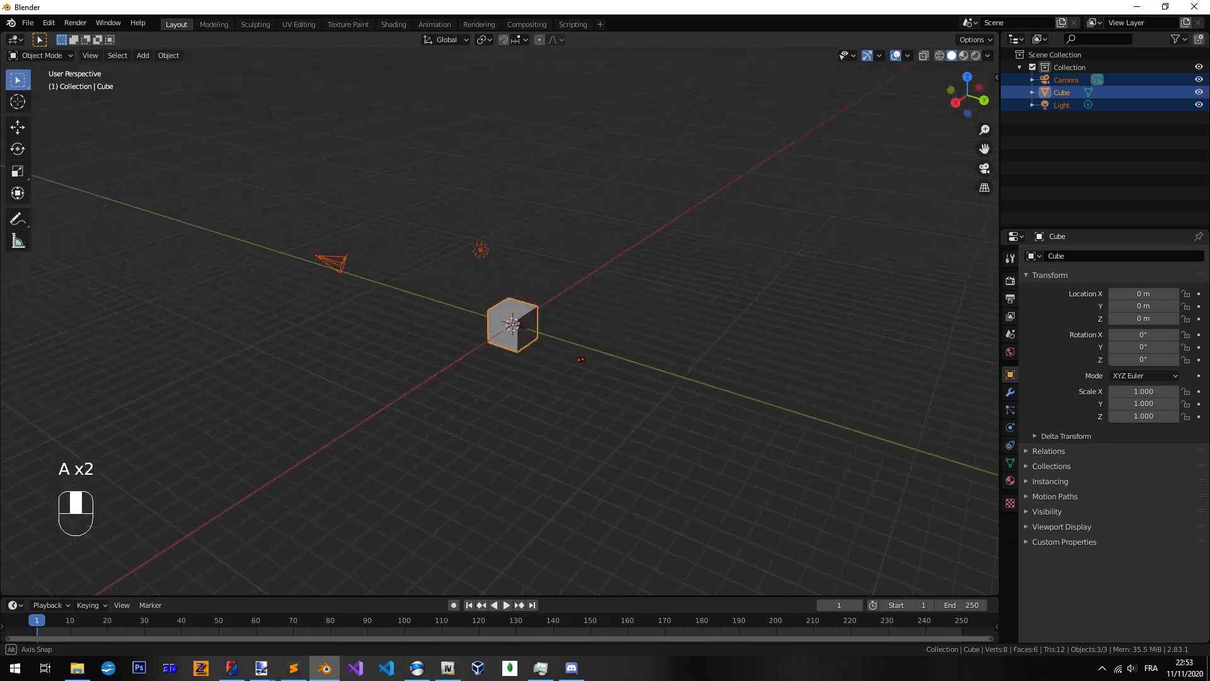
{"action": "left_click", "coordinate": [651, 334]}
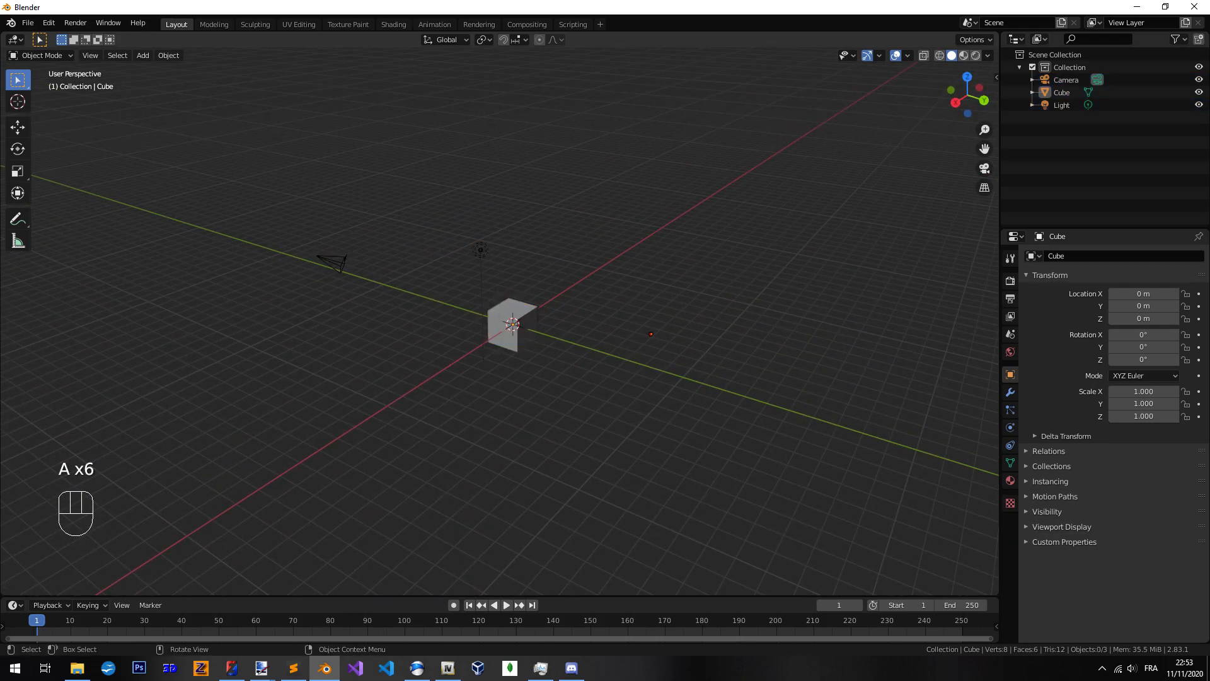
{"action": "key", "text": "a"}
{"action": "middle_click_drag", "start_coordinate": [651, 334], "coordinate": [263, 214]}
Examine the Input, Navigation and Keymap preferences, including the mouse button used for selection, and close the preferences
{"action": "left_click", "coordinate": [49, 23]}
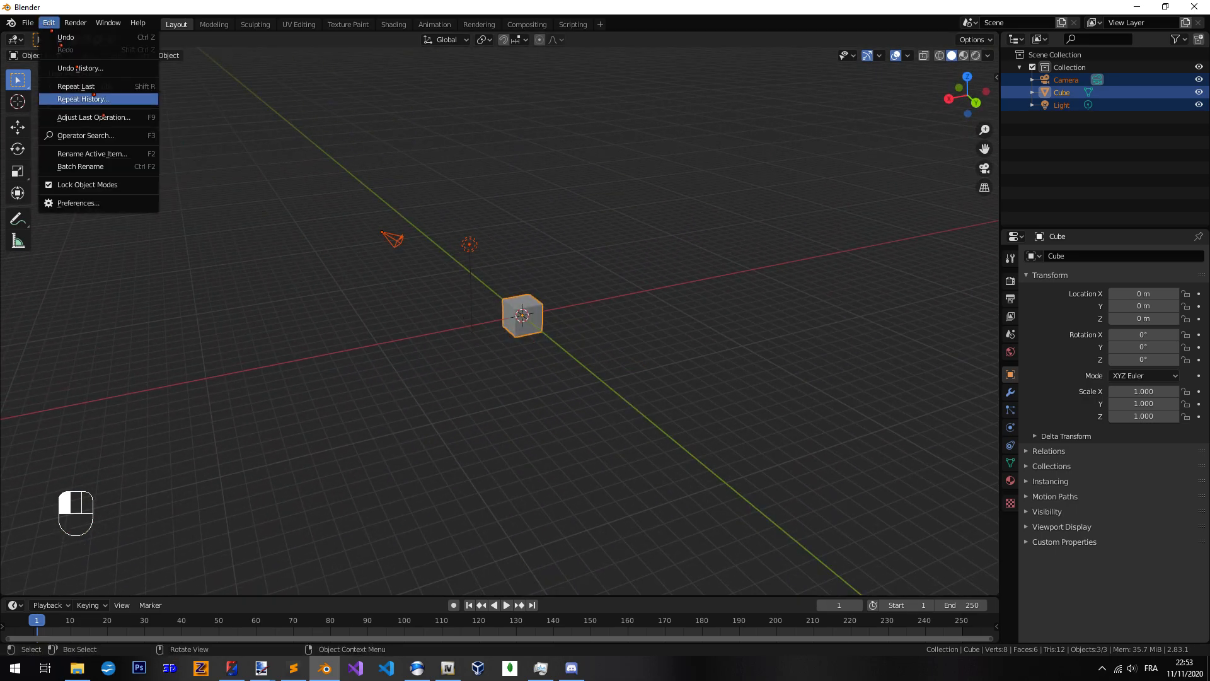
{"action": "left_click", "coordinate": [115, 203]}
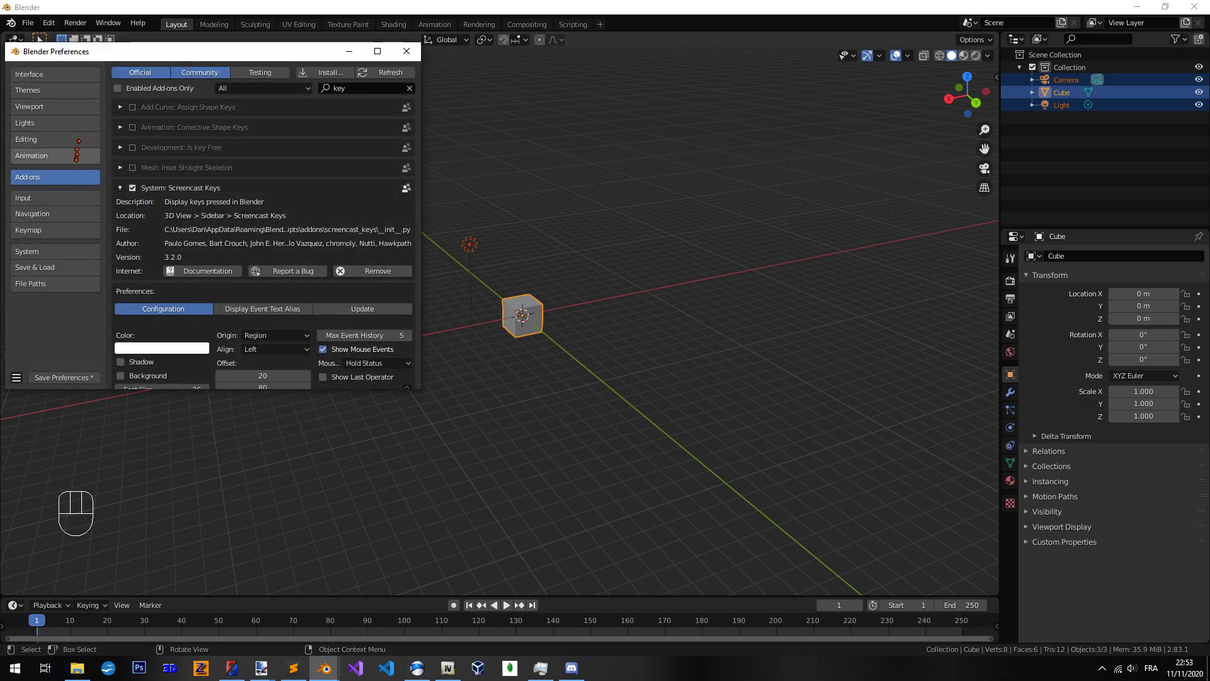
{"action": "left_click", "coordinate": [79, 197]}
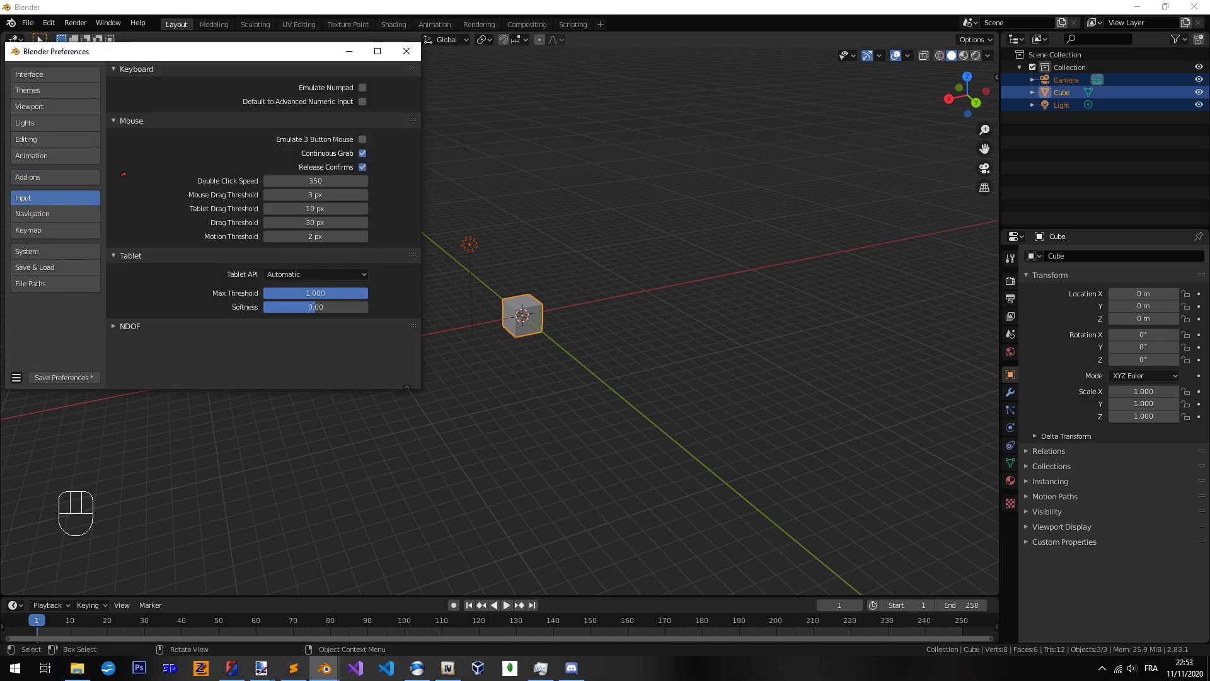
{"action": "left_click", "coordinate": [69, 213]}
{"action": "left_click", "coordinate": [65, 230]}
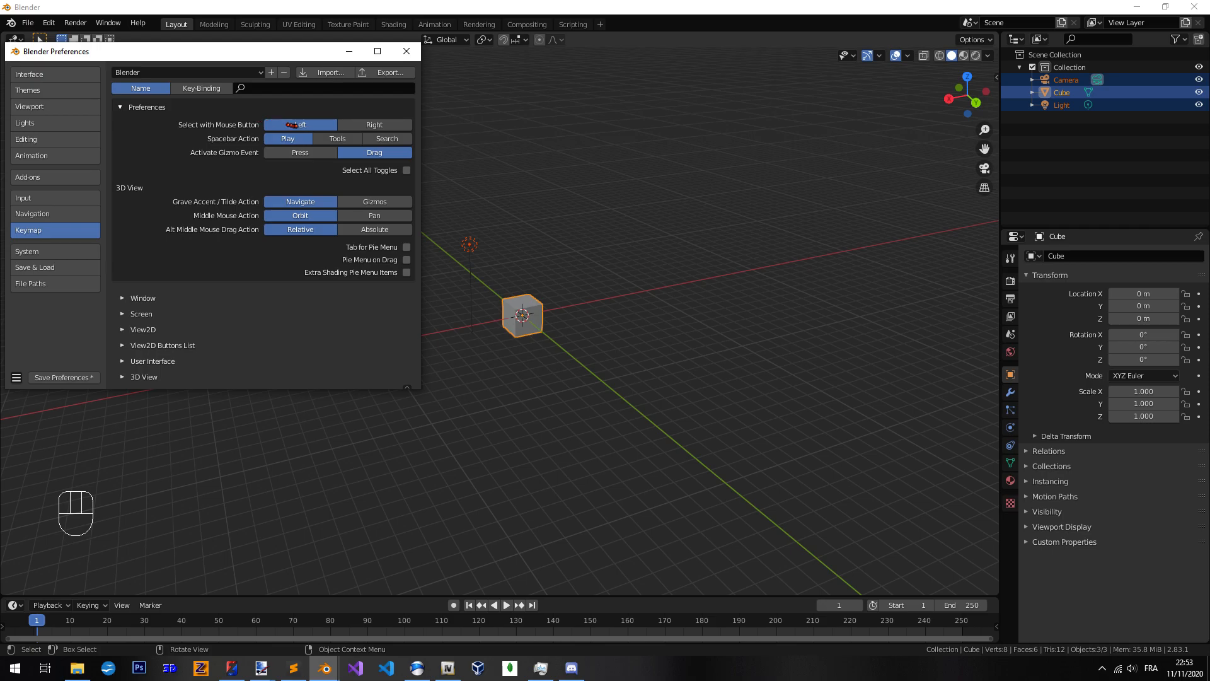
{"action": "left_click_drag", "start_coordinate": [241, 52], "coordinate": [251, 67]}
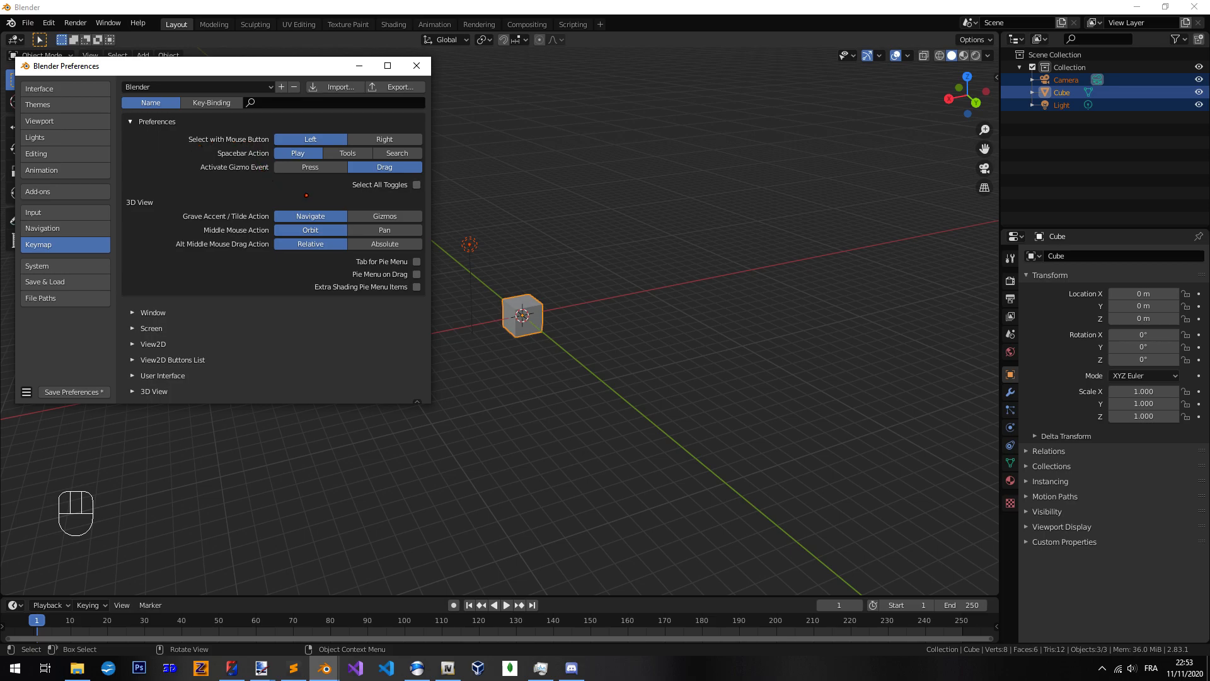
{"action": "left_click", "coordinate": [416, 66]}
Box-select only the cube and view it closer from another side
{"action": "left_click_drag", "start_coordinate": [582, 269], "coordinate": [510, 362]}
{"action": "left_click_drag", "start_coordinate": [493, 380], "coordinate": [491, 382]}
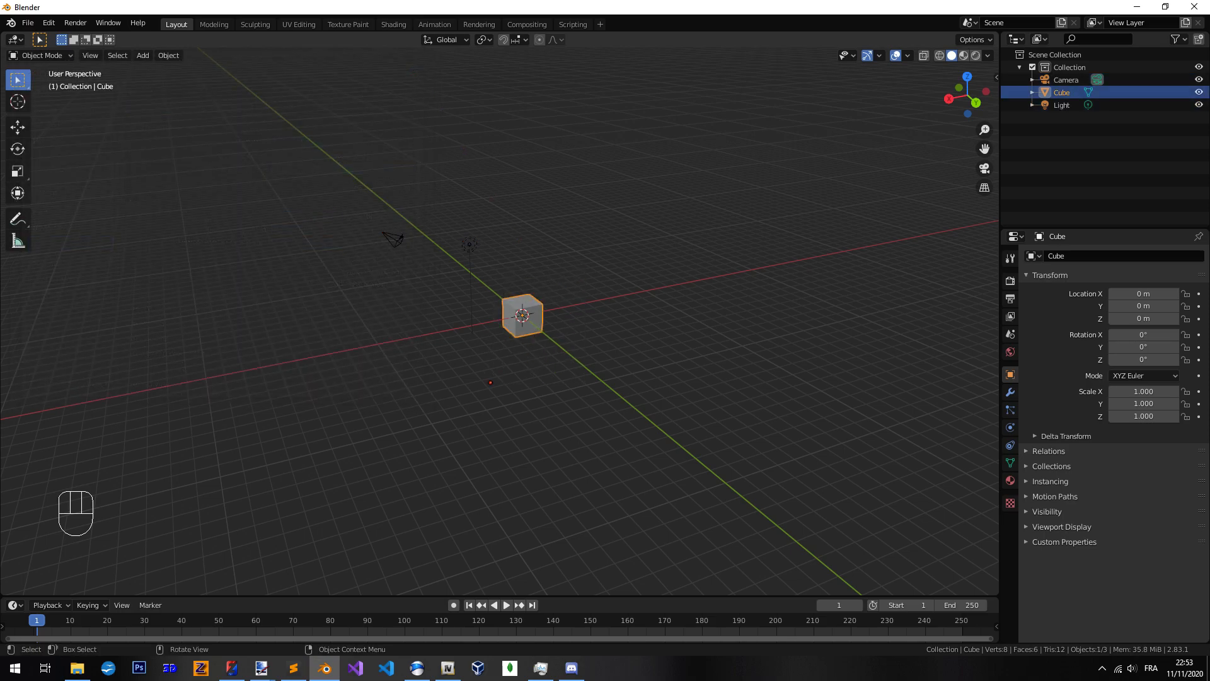
{"action": "middle_click_drag", "start_coordinate": [515, 387], "coordinate": [544, 342]}
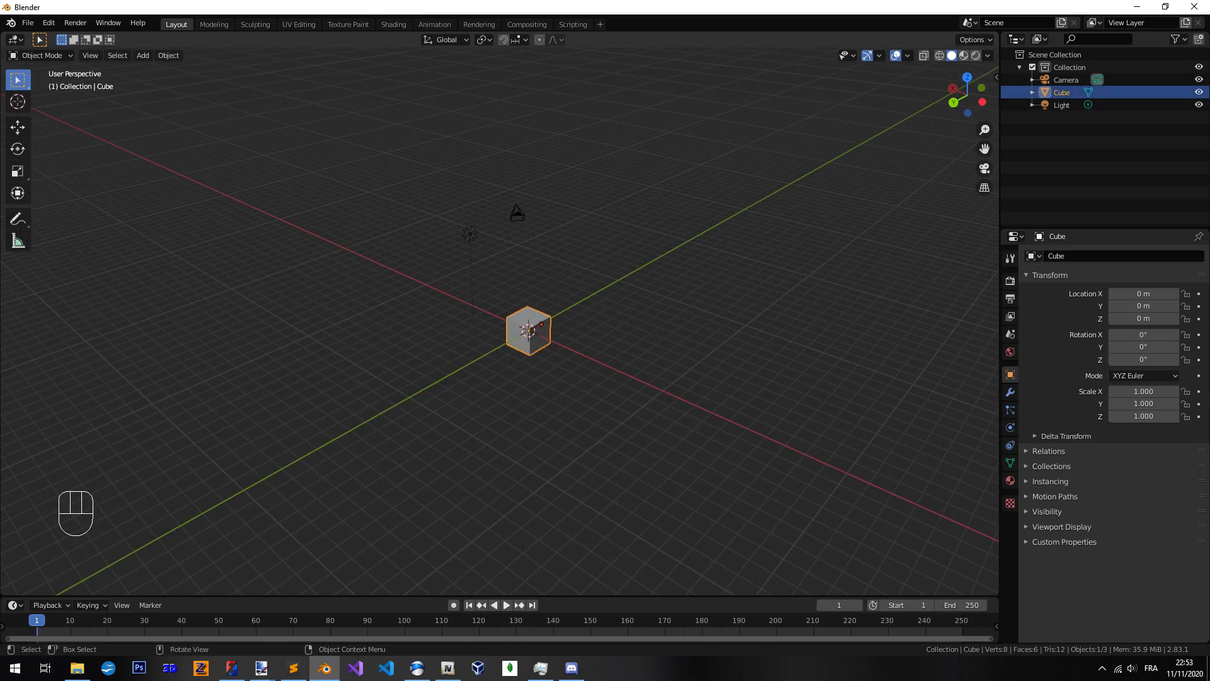
{"action": "scroll", "coordinate": [544, 342], "scroll_direction": "up", "scroll_amount": 5}
{"action": "scroll", "coordinate": [544, 342], "scroll_direction": "down", "scroll_amount": 2}
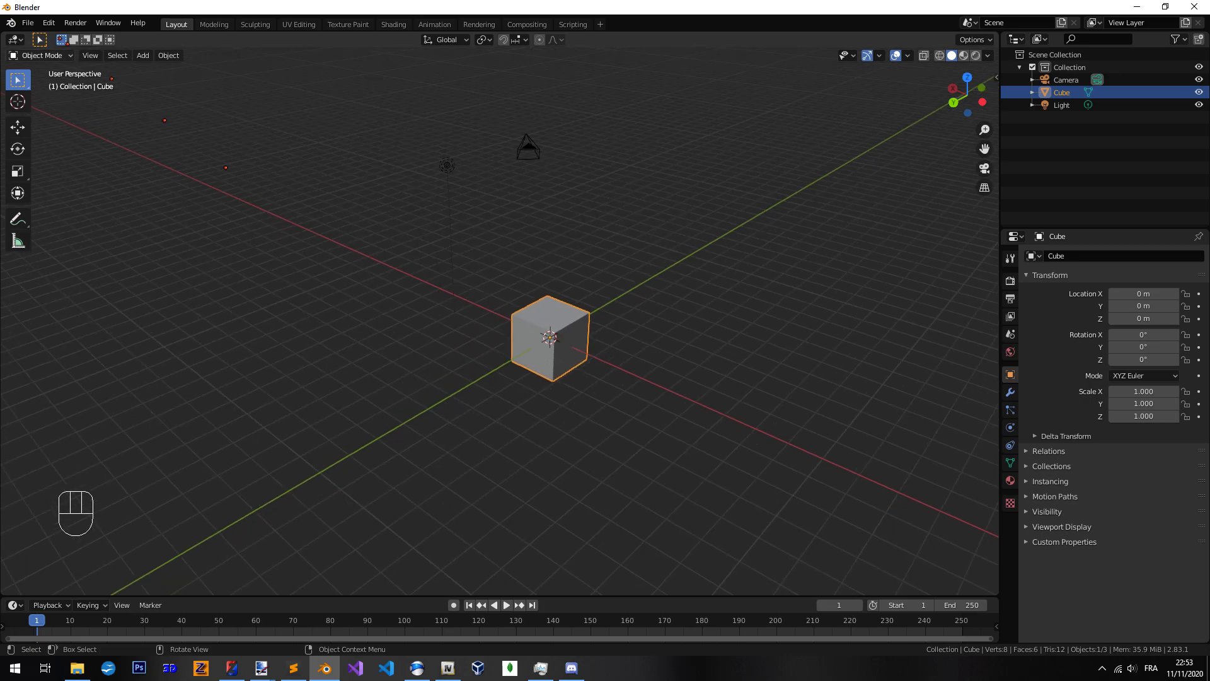
Set the keymap preference for the selection mouse button to Right and return to the viewport
{"action": "left_click", "coordinate": [48, 22]}
{"action": "left_click", "coordinate": [70, 187]}
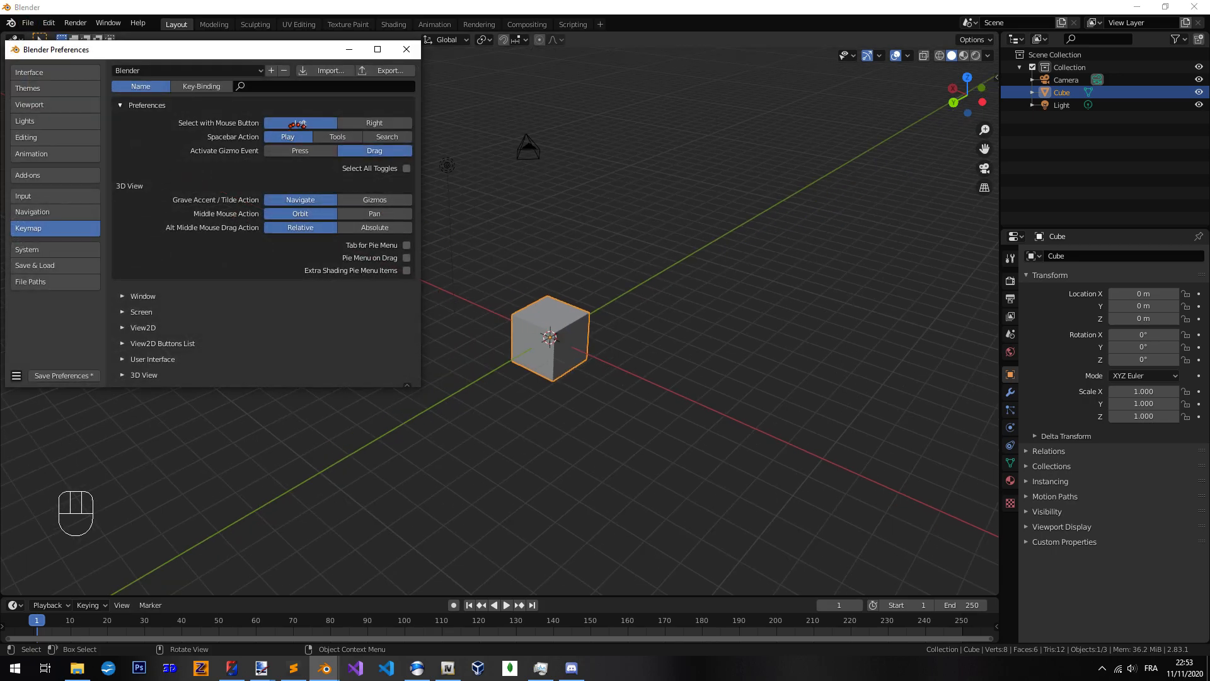
{"action": "left_click", "coordinate": [352, 123]}
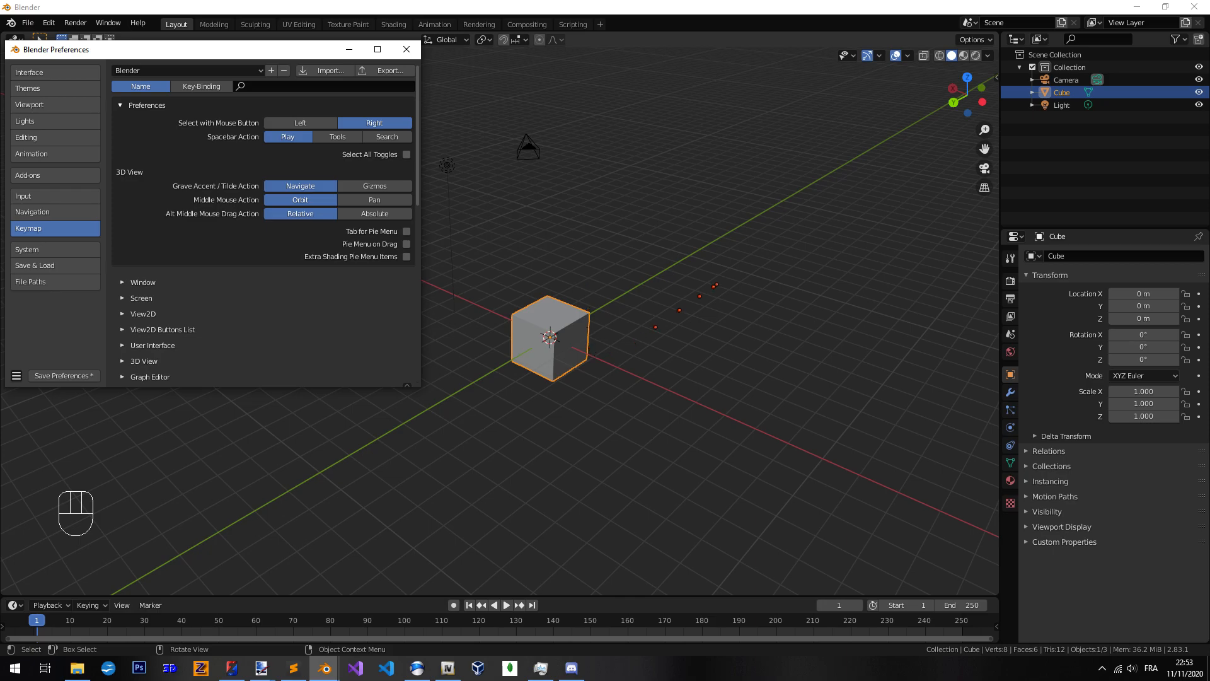
{"action": "left_click", "coordinate": [716, 285]}
Demonstrate placing the 3D cursor at several spots on the empty grid beyond the cube
{"action": "left_click", "coordinate": [783, 206]}
{"action": "left_click_drag", "start_coordinate": [771, 294], "coordinate": [743, 284]}
{"action": "left_click_drag", "start_coordinate": [727, 189], "coordinate": [706, 183]}
{"action": "left_click_drag", "start_coordinate": [583, 224], "coordinate": [671, 273]}
{"action": "left_click", "coordinate": [781, 208]}
{"action": "left_click_drag", "start_coordinate": [621, 210], "coordinate": [565, 204]}
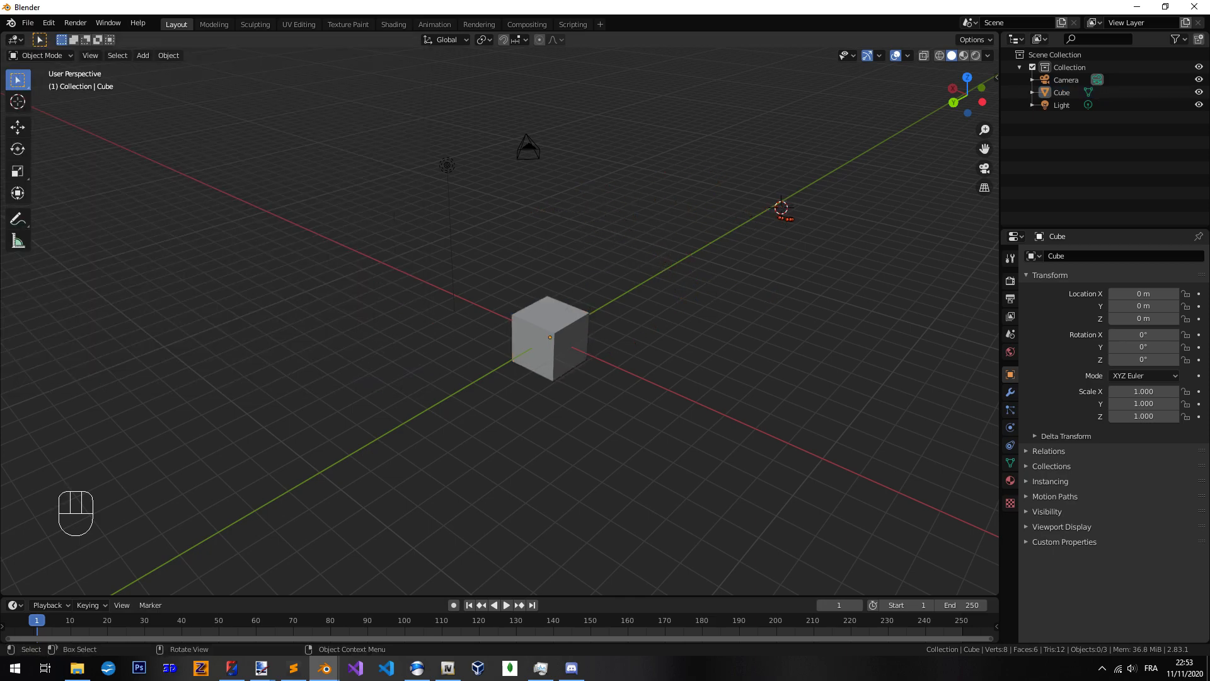
Demonstrate selecting the cube and deselecting it on empty space with the changed selection button
{"action": "right_click", "coordinate": [580, 316]}
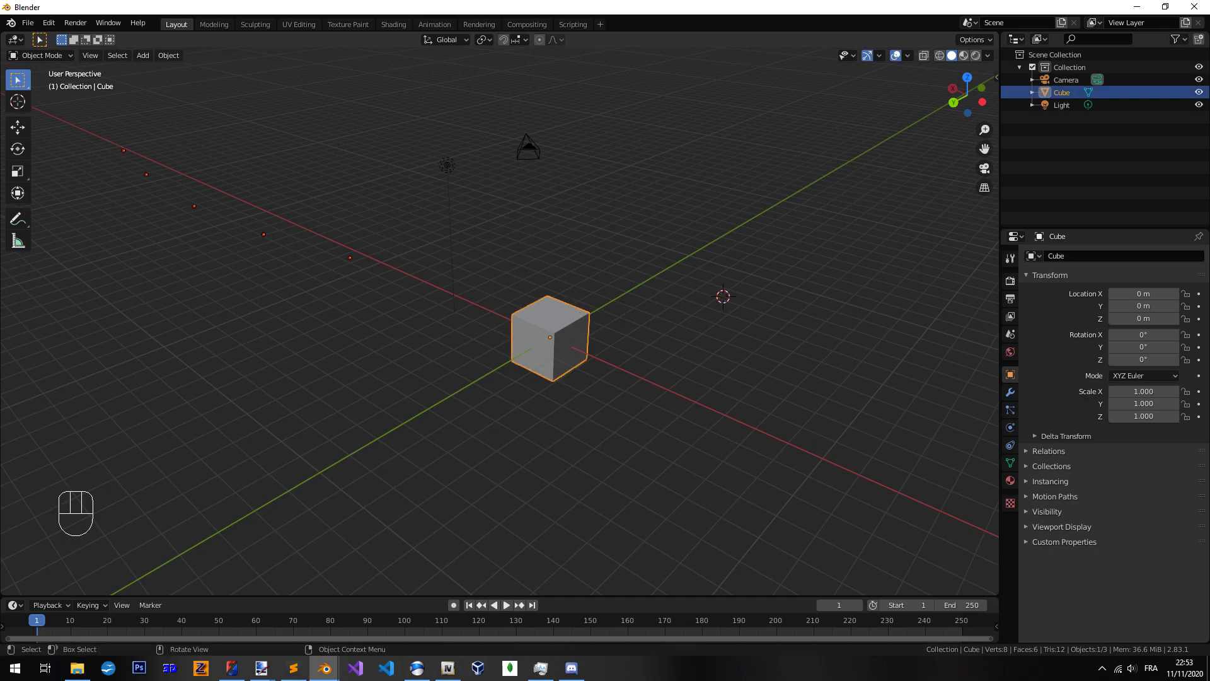
{"action": "right_click", "coordinate": [667, 285]}
{"action": "right_click", "coordinate": [561, 322]}
{"action": "right_click", "coordinate": [556, 258]}
{"action": "right_click", "coordinate": [554, 306]}
{"action": "right_click", "coordinate": [553, 258]}
Set the keymap preference for the selection mouse button back to Left and close the preferences
{"action": "left_click", "coordinate": [49, 23]}
{"action": "left_click", "coordinate": [77, 203]}
{"action": "left_click", "coordinate": [49, 23]}
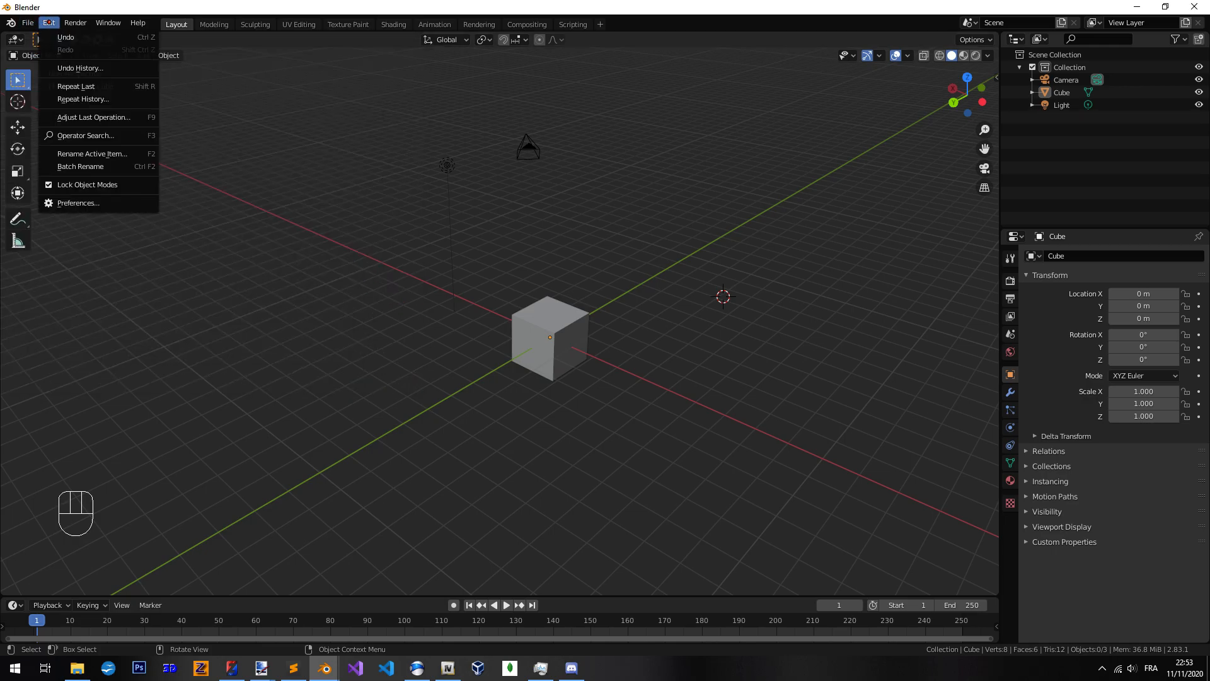
{"action": "left_click", "coordinate": [77, 203]}
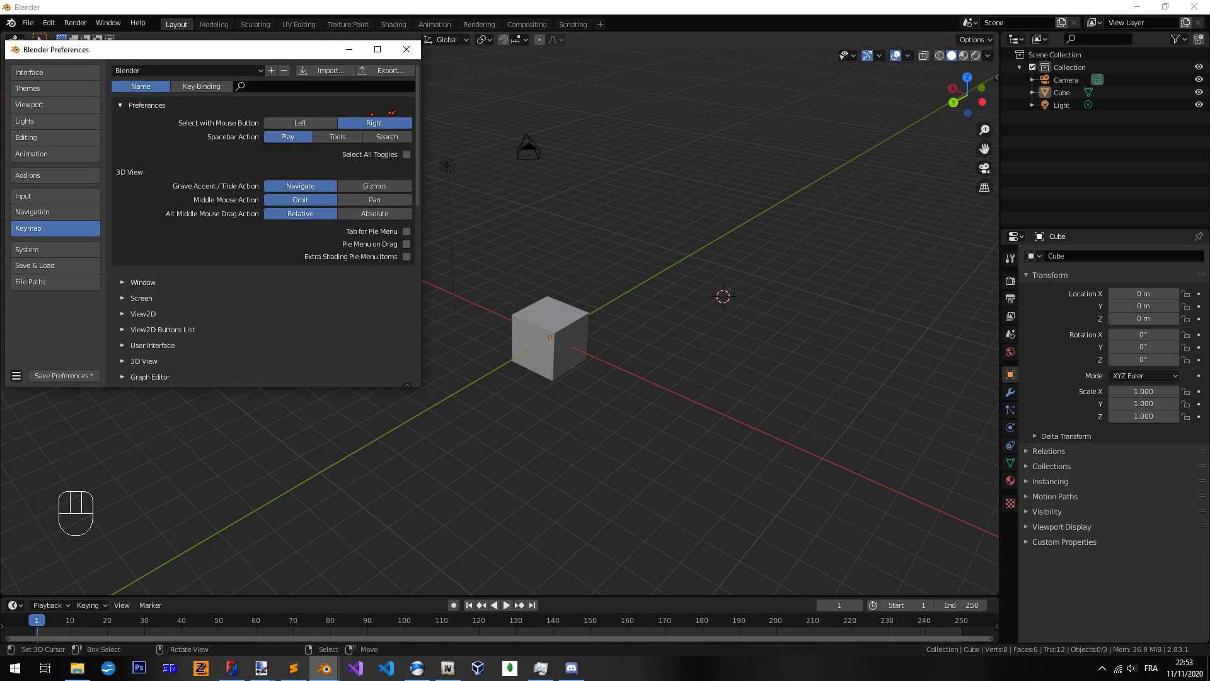
{"action": "left_click", "coordinate": [302, 123]}
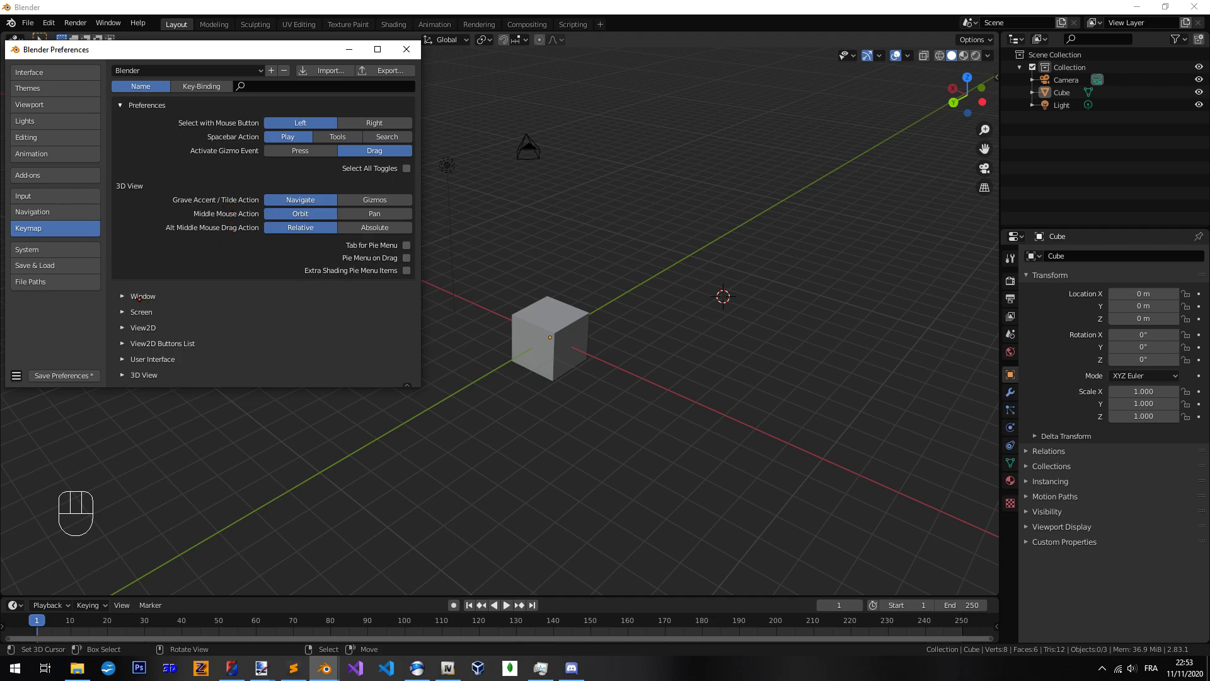
{"action": "left_click", "coordinate": [129, 296]}
{"action": "left_click", "coordinate": [129, 296]}
{"action": "left_click", "coordinate": [406, 50]}
Select the camera, cube and light and delete them to empty the scene
{"action": "mouse_move", "coordinate": [545, 361]}
{"action": "middle_mouse_down"}
{"action": "mouse_move", "coordinate": [565, 365]}
{"action": "mouse_move", "coordinate": [521, 349]}
{"action": "mouse_move", "coordinate": [536, 350]}
{"action": "middle_mouse_up"}
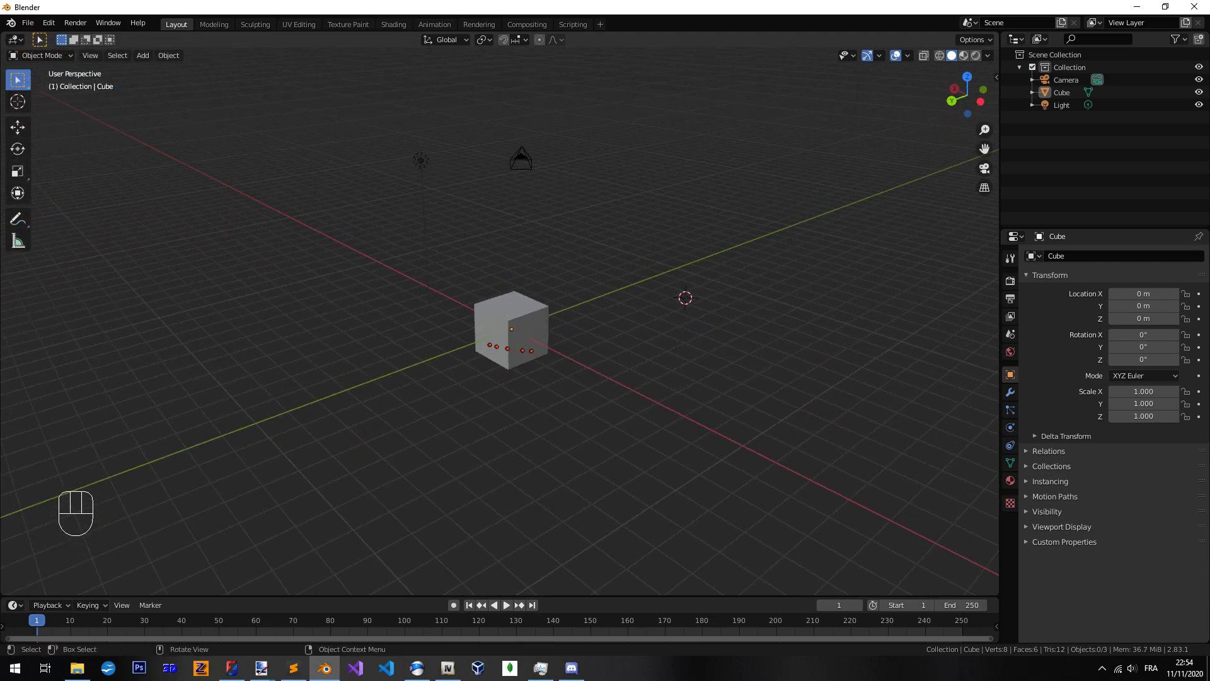
{"action": "key", "text": "a"}
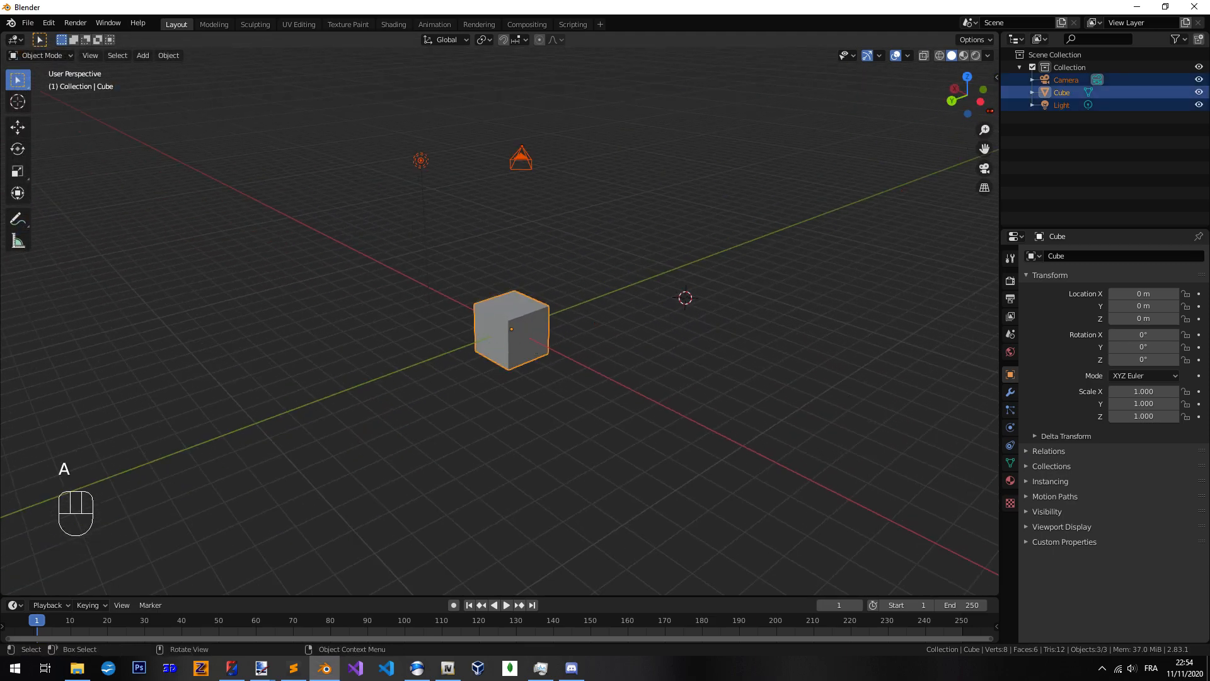
{"action": "key", "text": "a"}
{"action": "left_click_drag", "start_coordinate": [1064, 145], "coordinate": [1061, 77]}
{"action": "key", "text": "alt+a"}
{"action": "left_click_drag", "start_coordinate": [1065, 148], "coordinate": [1053, 77]}
{"action": "key", "text": "Delete"}
{"action": "mouse_move", "coordinate": [536, 289]}
{"action": "middle_mouse_down"}
{"action": "mouse_move", "coordinate": [508, 277]}
{"action": "mouse_move", "coordinate": [562, 257]}
{"action": "mouse_move", "coordinate": [546, 288]}
{"action": "middle_mouse_up"}
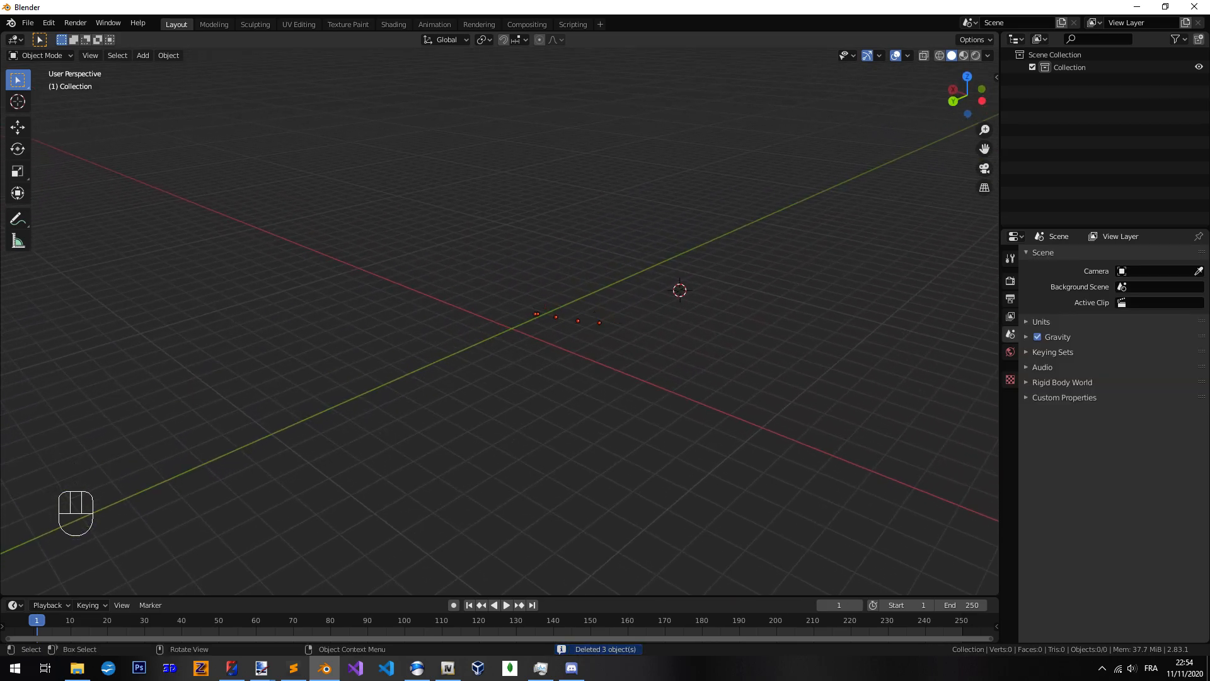
Start a Wavefront (.obj) import and browse to the "truc gta 5" folder on the F: drive
{"action": "left_click", "coordinate": [28, 22]}
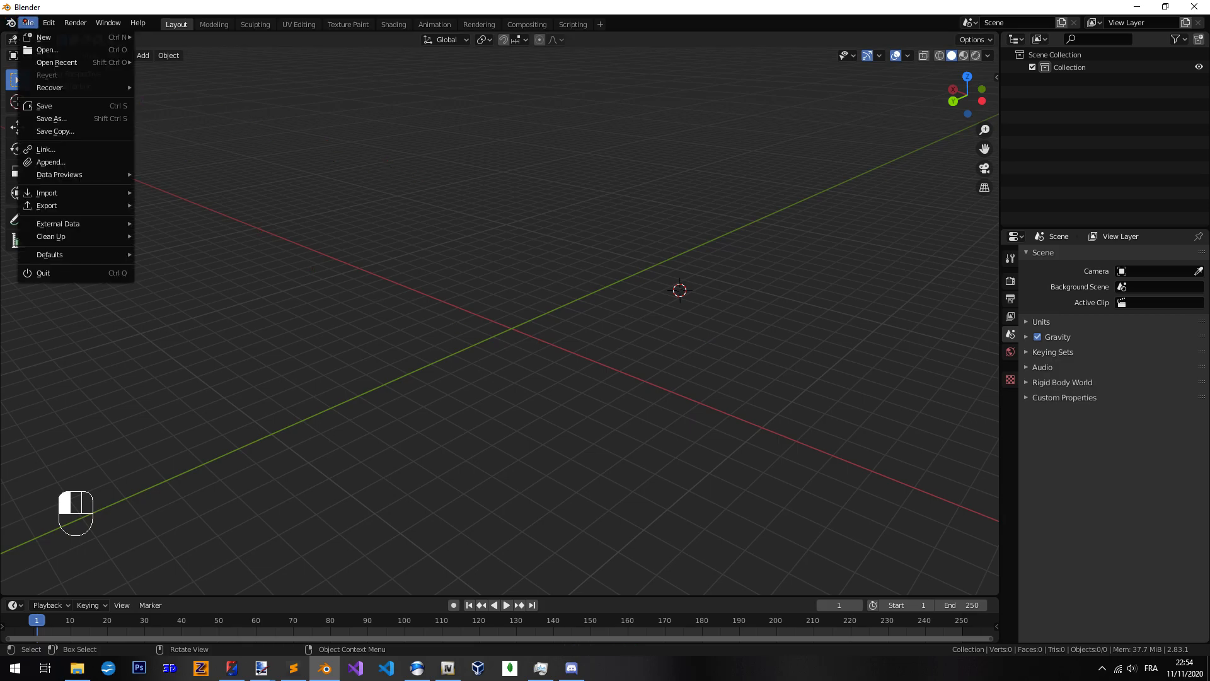
{"action": "mouse_move", "coordinate": [89, 189]}
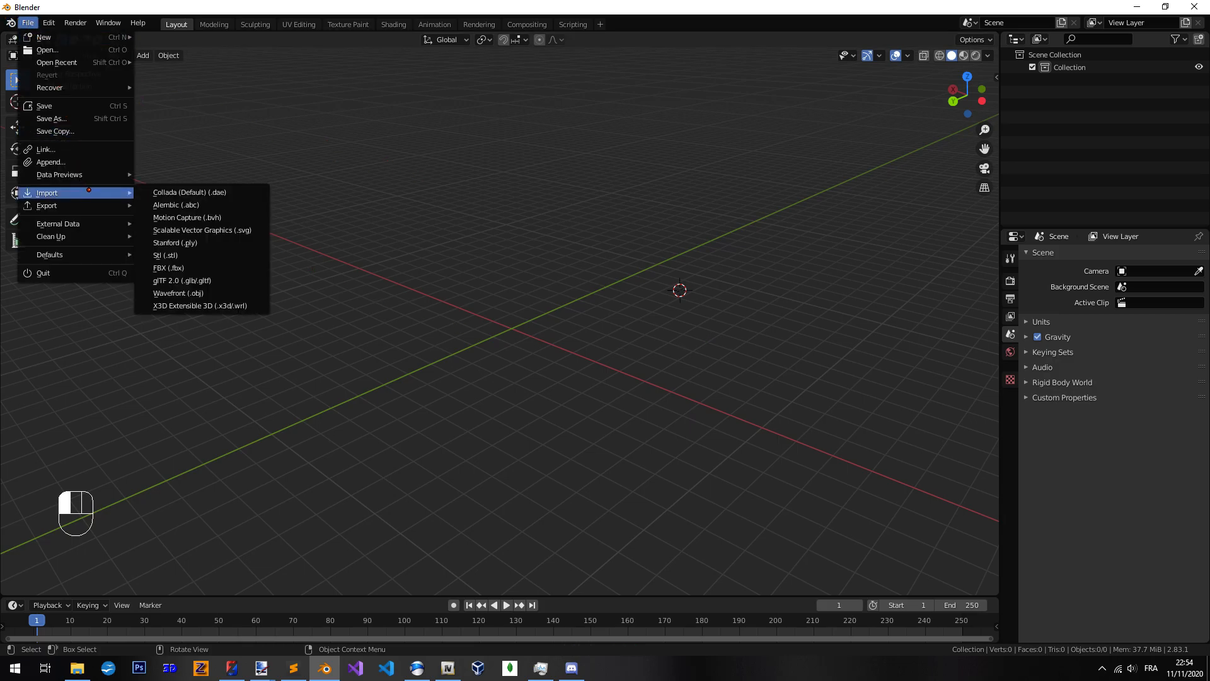
{"action": "left_click", "coordinate": [219, 294]}
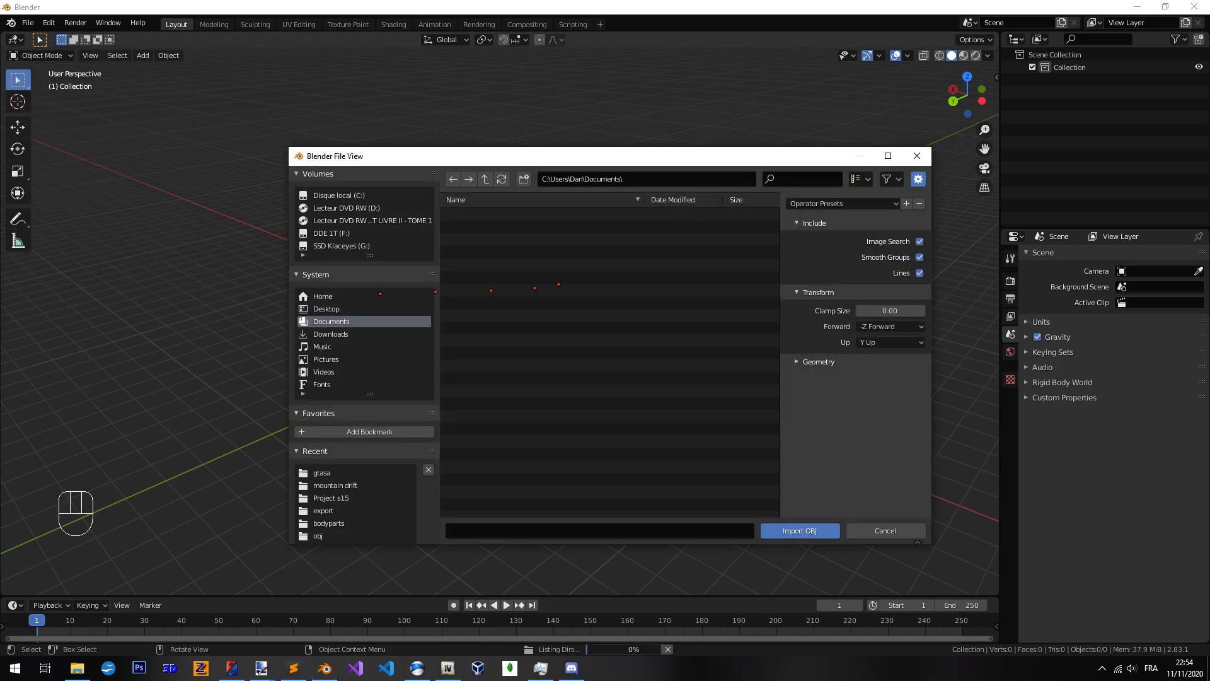
{"action": "left_click_drag", "start_coordinate": [595, 158], "coordinate": [577, 122]}
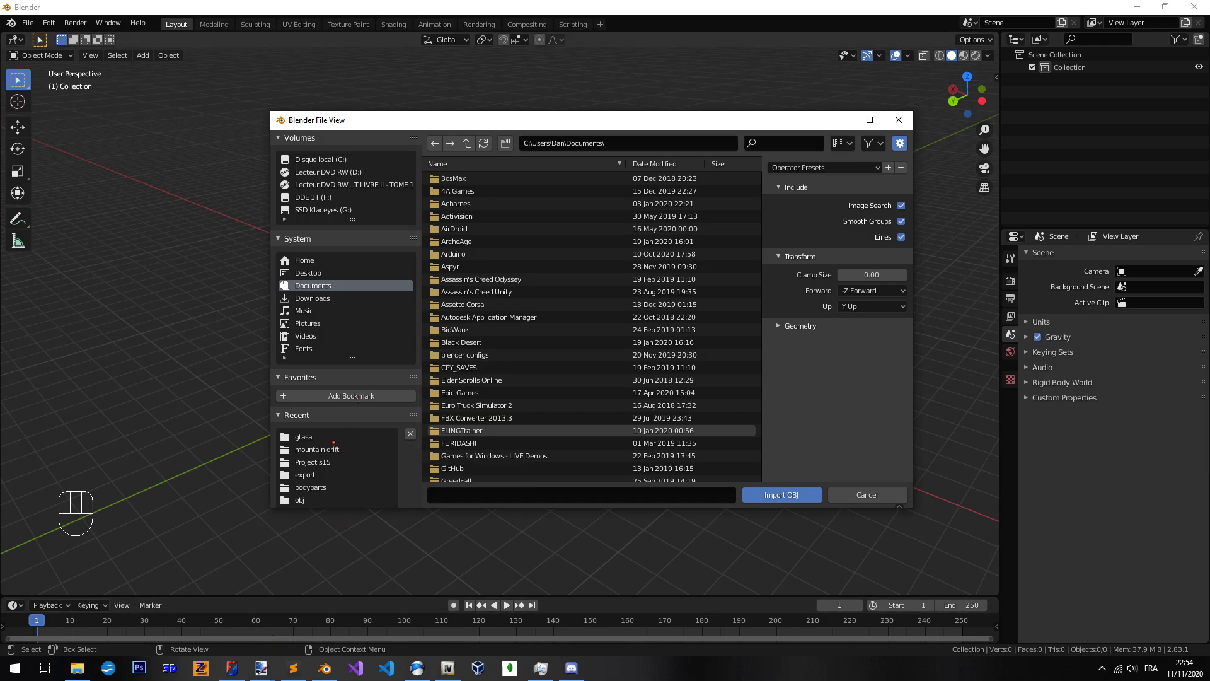
{"action": "left_click", "coordinate": [313, 198]}
{"action": "scroll", "coordinate": [501, 373], "scroll_direction": "down", "scroll_amount": 10}
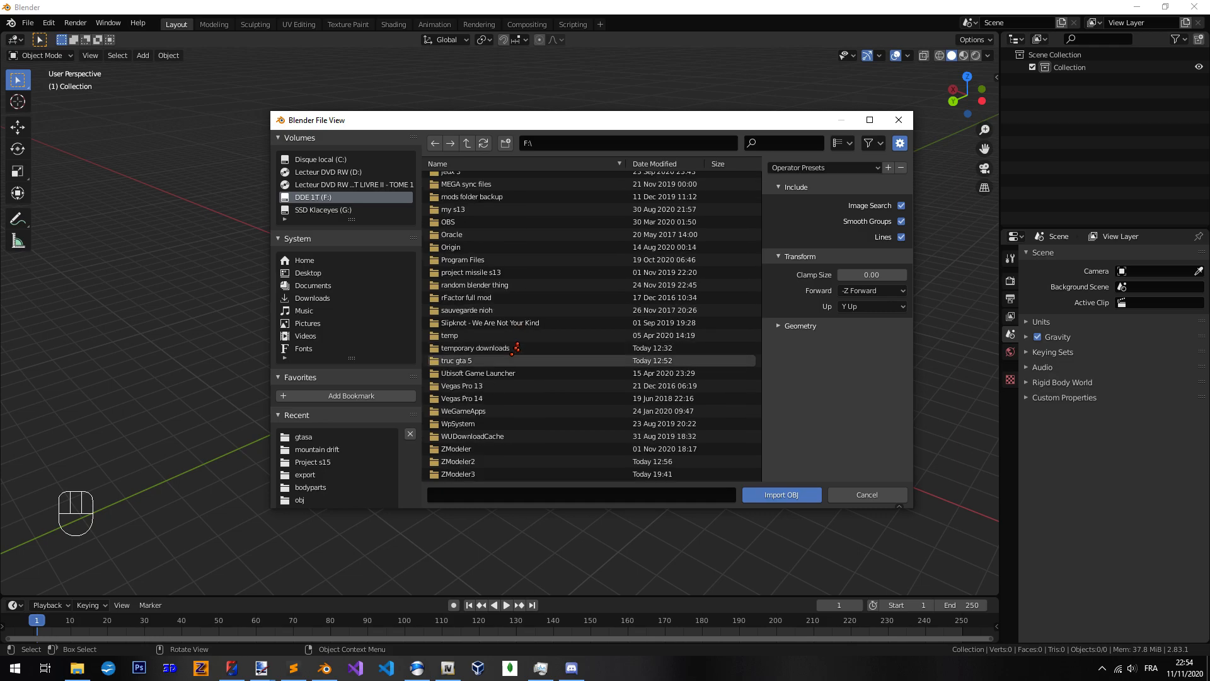
{"action": "left_click", "coordinate": [501, 361]}
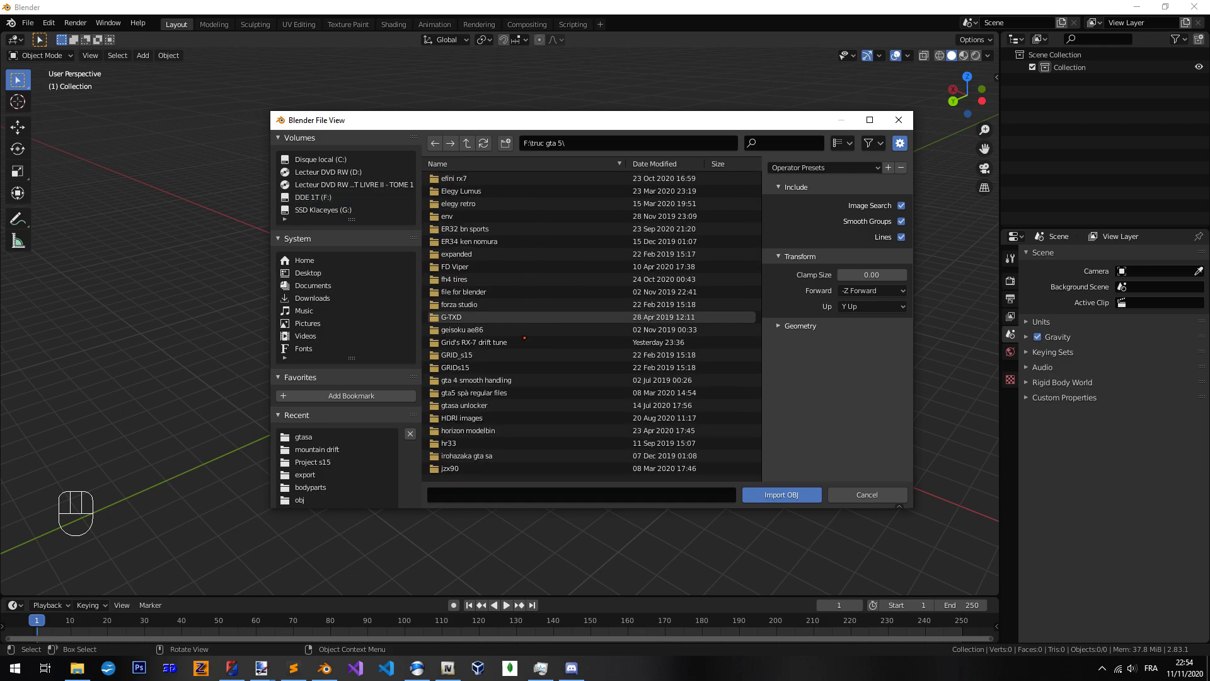
Open the sc300\obj folder and import the "jzz30 car.obj" file
{"action": "scroll", "coordinate": [524, 338], "scroll_direction": "down", "scroll_amount": 20}
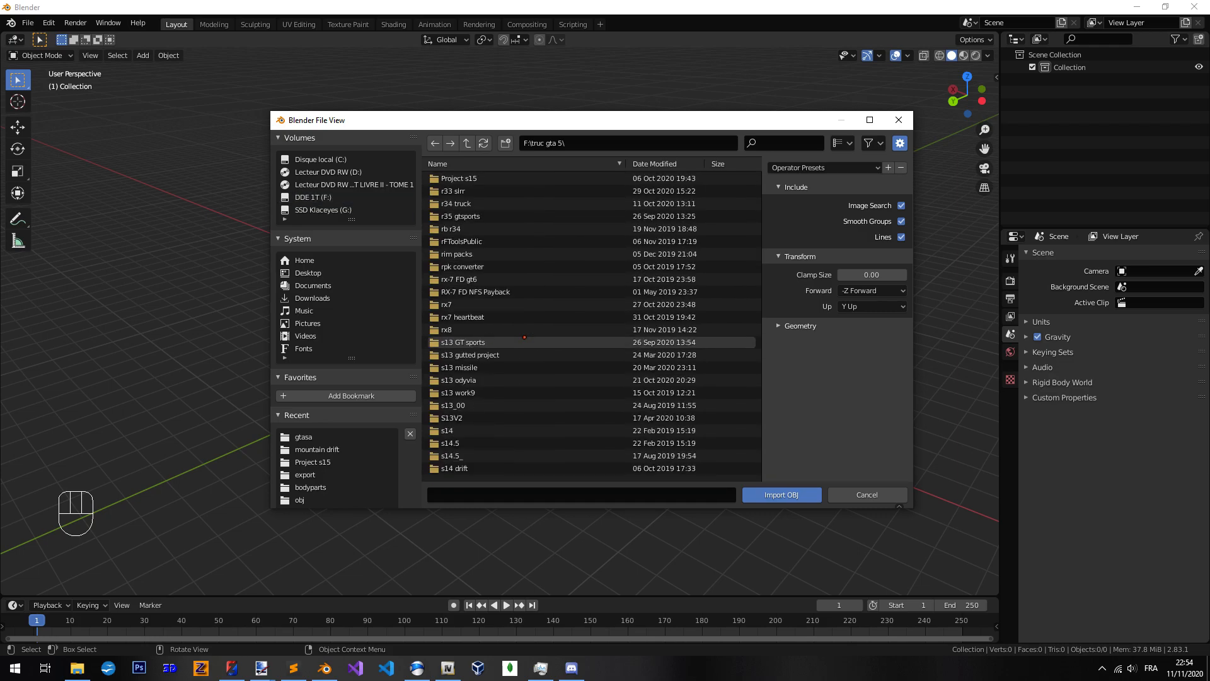
{"action": "scroll", "coordinate": [523, 338], "scroll_direction": "down", "scroll_amount": 15}
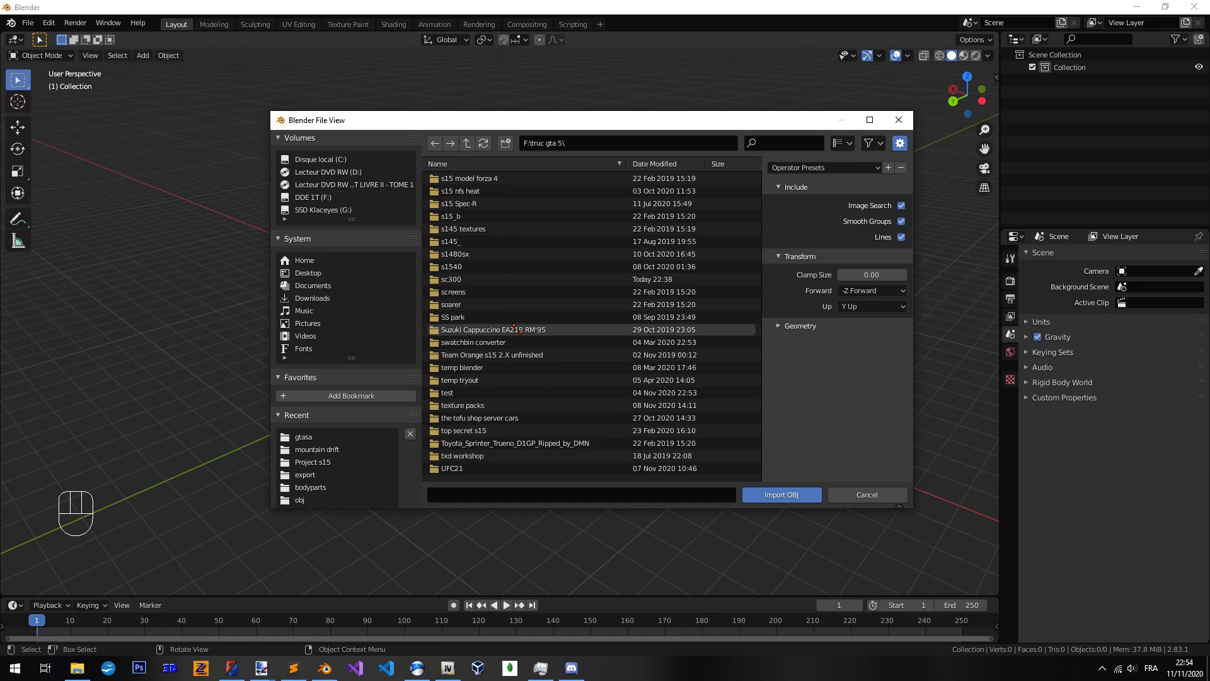
{"action": "double_click", "coordinate": [489, 280]}
{"action": "double_click", "coordinate": [487, 210]}
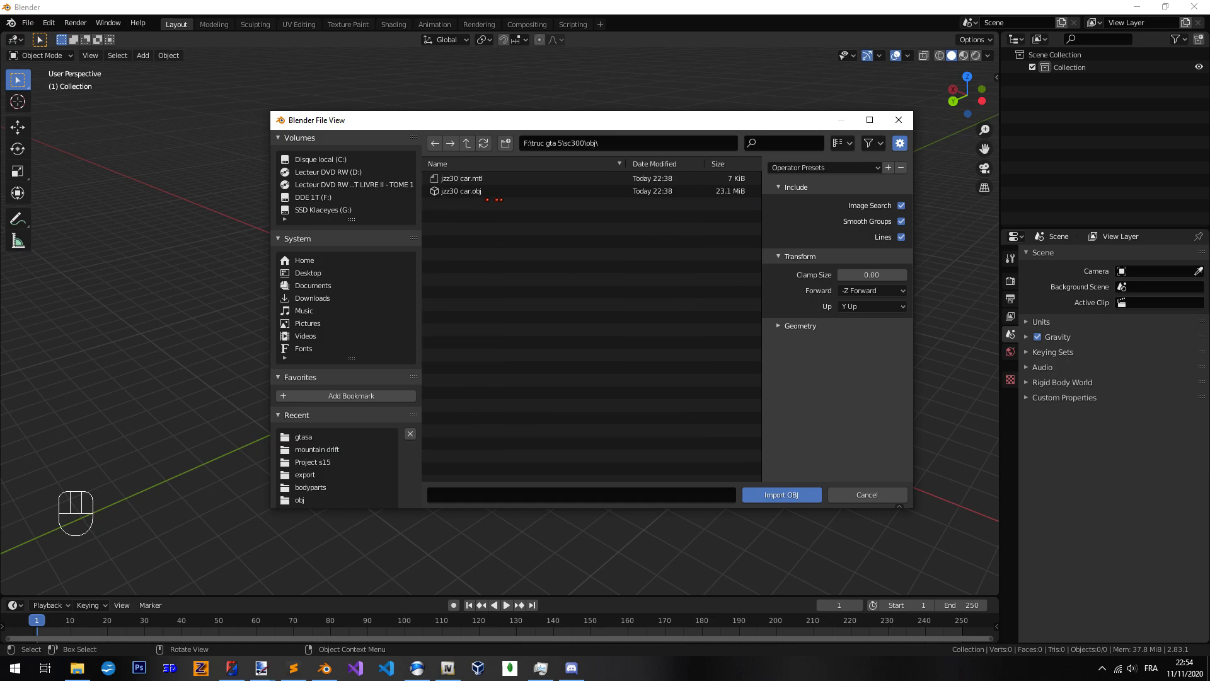
{"action": "left_click", "coordinate": [502, 193]}
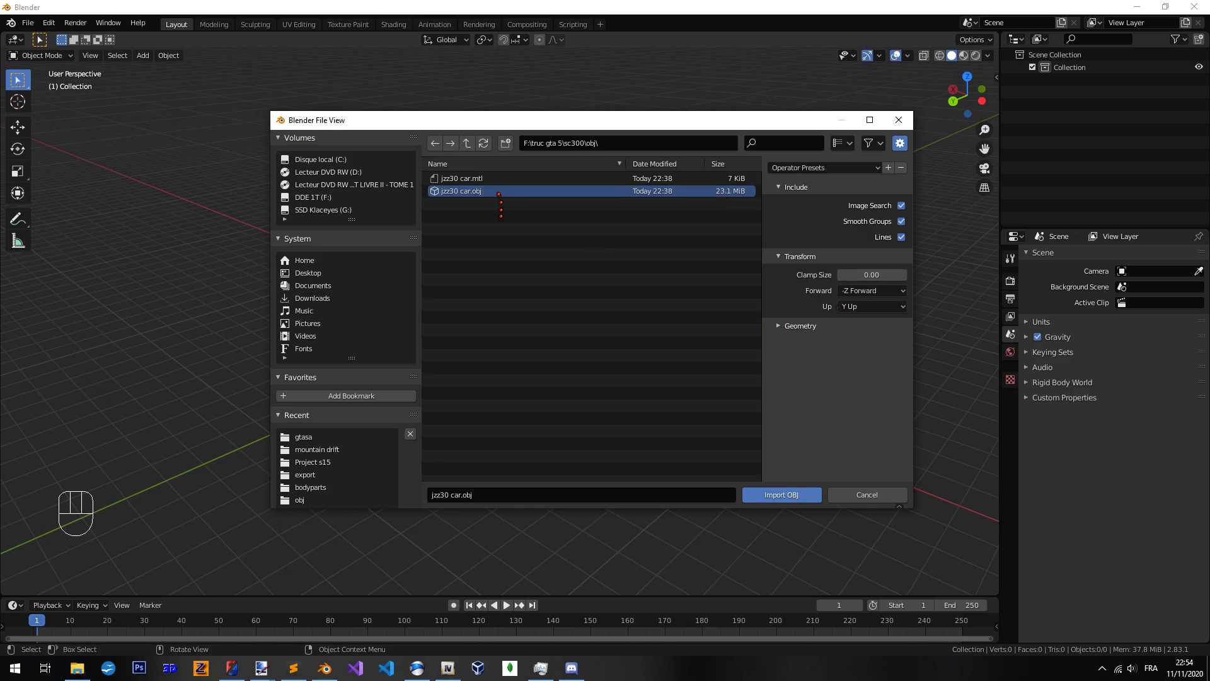
{"action": "double_click", "coordinate": [503, 192]}
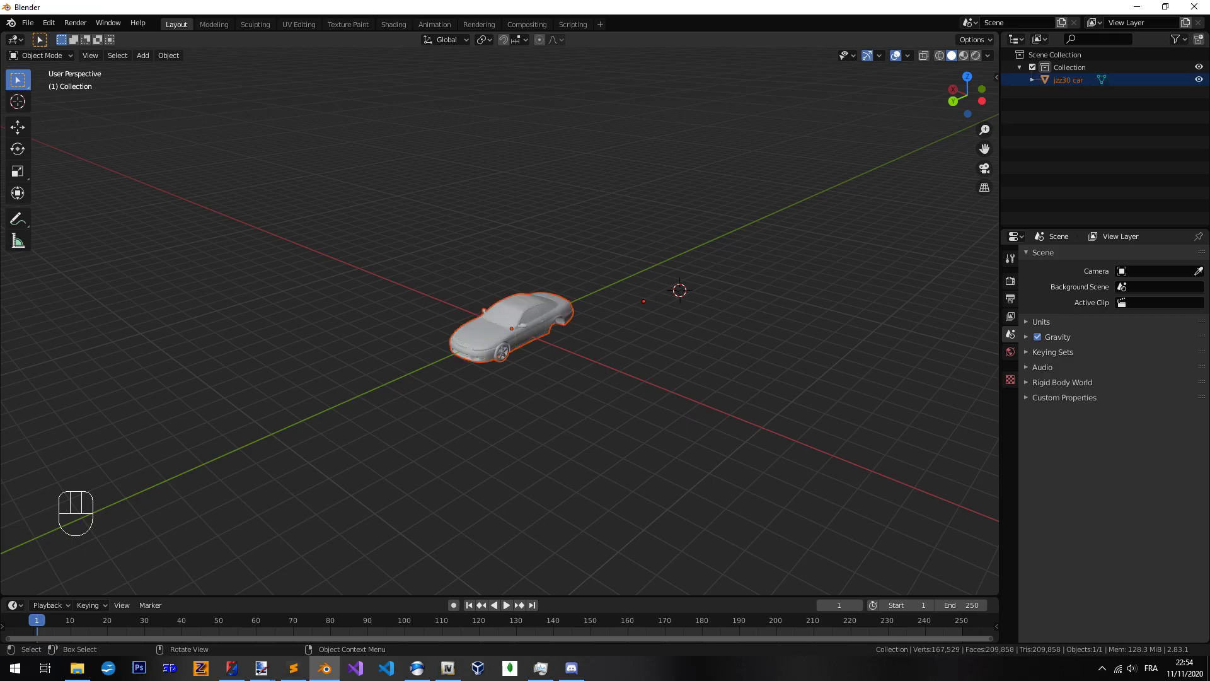
Make the imported car active and examine its mesh up close in Edit Mode with face selection
{"action": "scroll", "coordinate": [497, 324], "scroll_direction": "up", "scroll_amount": 9}
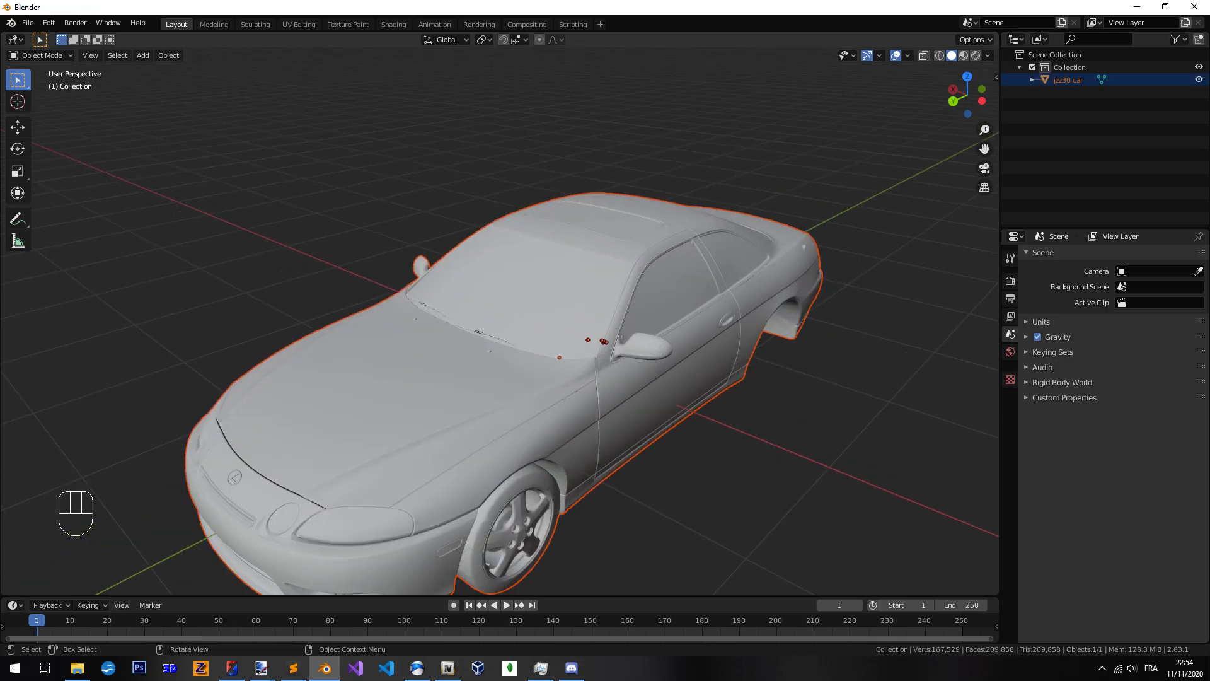
{"action": "middle_click_drag", "start_coordinate": [603, 341], "coordinate": [552, 315]}
{"action": "left_click", "coordinate": [1057, 80]}
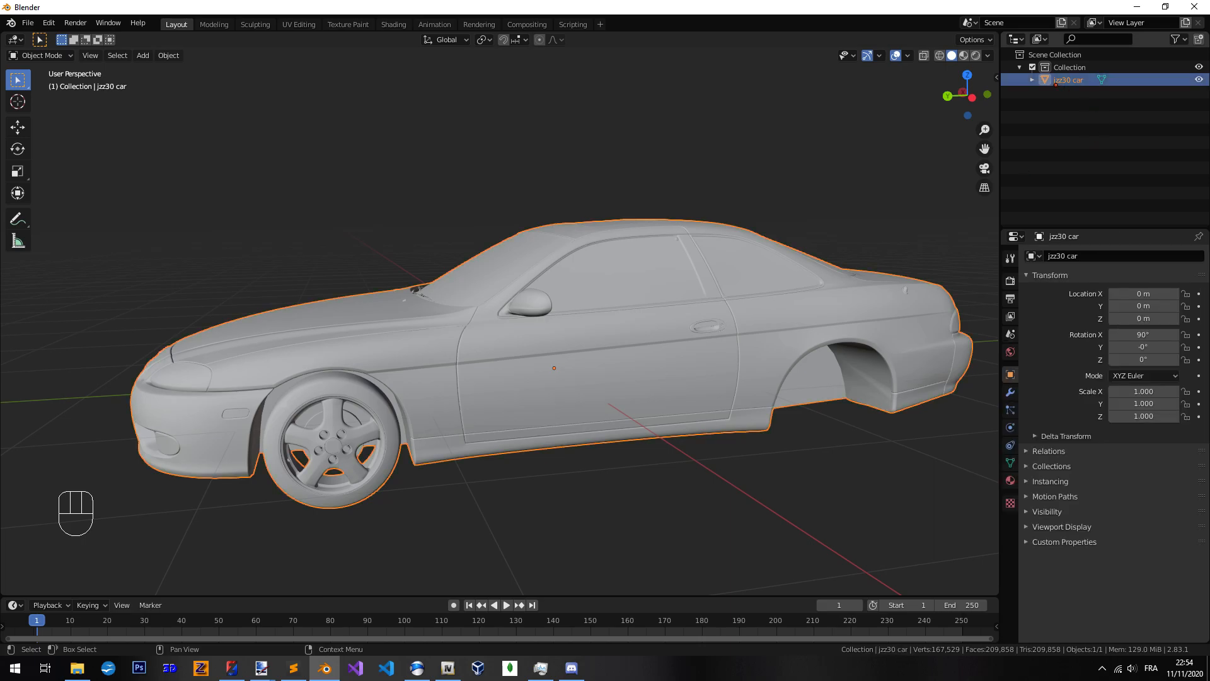
{"action": "key", "text": "Tab"}
{"action": "key", "text": "3"}
{"action": "mouse_move", "coordinate": [637, 381]}
{"action": "middle_mouse_down"}
{"action": "mouse_move", "coordinate": [668, 375]}
{"action": "mouse_move", "coordinate": [537, 385]}
{"action": "mouse_move", "coordinate": [529, 397]}
{"action": "mouse_move", "coordinate": [611, 365]}
{"action": "middle_mouse_up"}
{"action": "scroll", "coordinate": [537, 385], "scroll_direction": "up", "scroll_amount": 8}
{"action": "scroll", "coordinate": [587, 385], "scroll_direction": "down", "scroll_amount": 10}
{"action": "scroll", "coordinate": [614, 372], "scroll_direction": "up", "scroll_amount": 6}
{"action": "scroll", "coordinate": [611, 365], "scroll_direction": "down", "scroll_amount": 3}
Deselect the car's mesh, return to Object Mode and delete the car
{"action": "key", "text": "alt+a"}
{"action": "key", "text": "Tab"}
{"action": "key", "text": "Delete"}
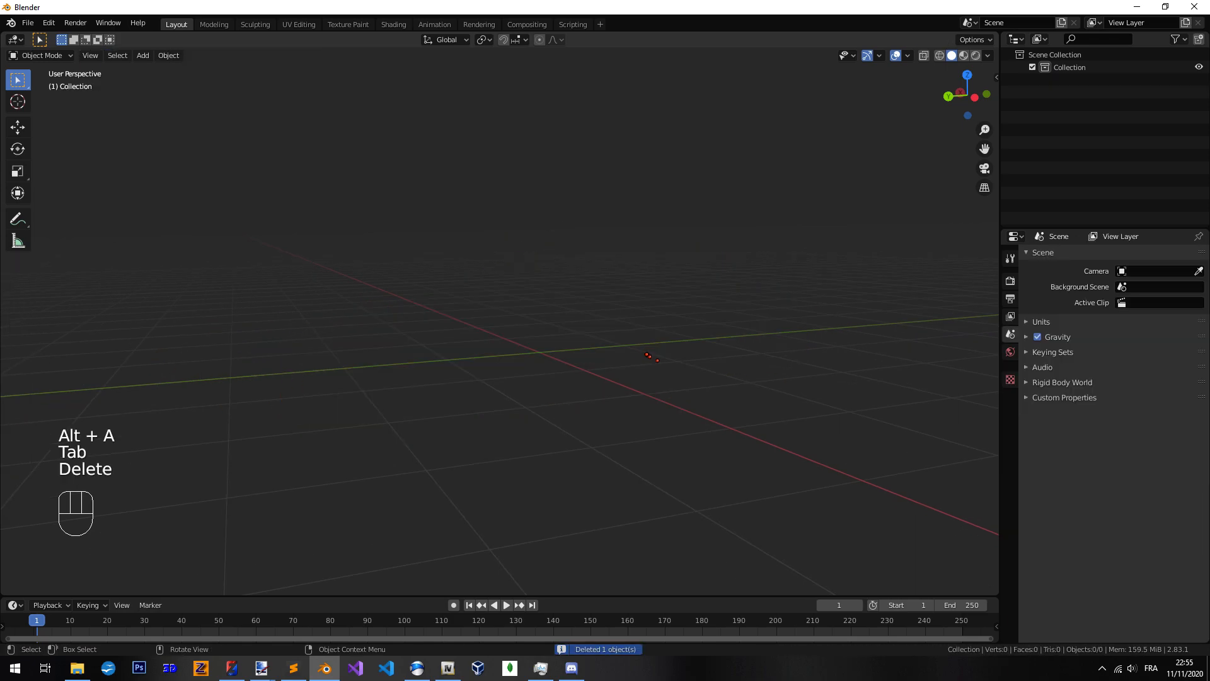
Start another Wavefront (.obj) import and choose "jzz30 car.obj" in the sc300\obj folder
{"action": "key", "text": "q"}
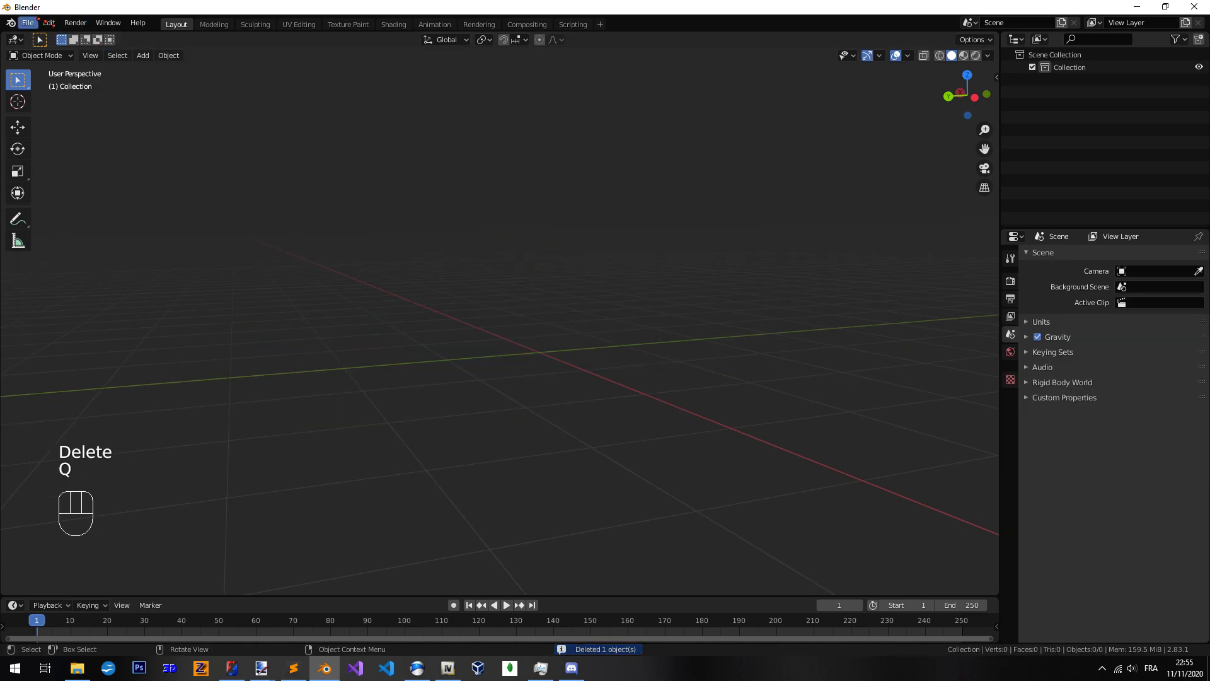
{"action": "left_click", "coordinate": [48, 22]}
{"action": "mouse_move", "coordinate": [28, 23]}
{"action": "mouse_move", "coordinate": [93, 191]}
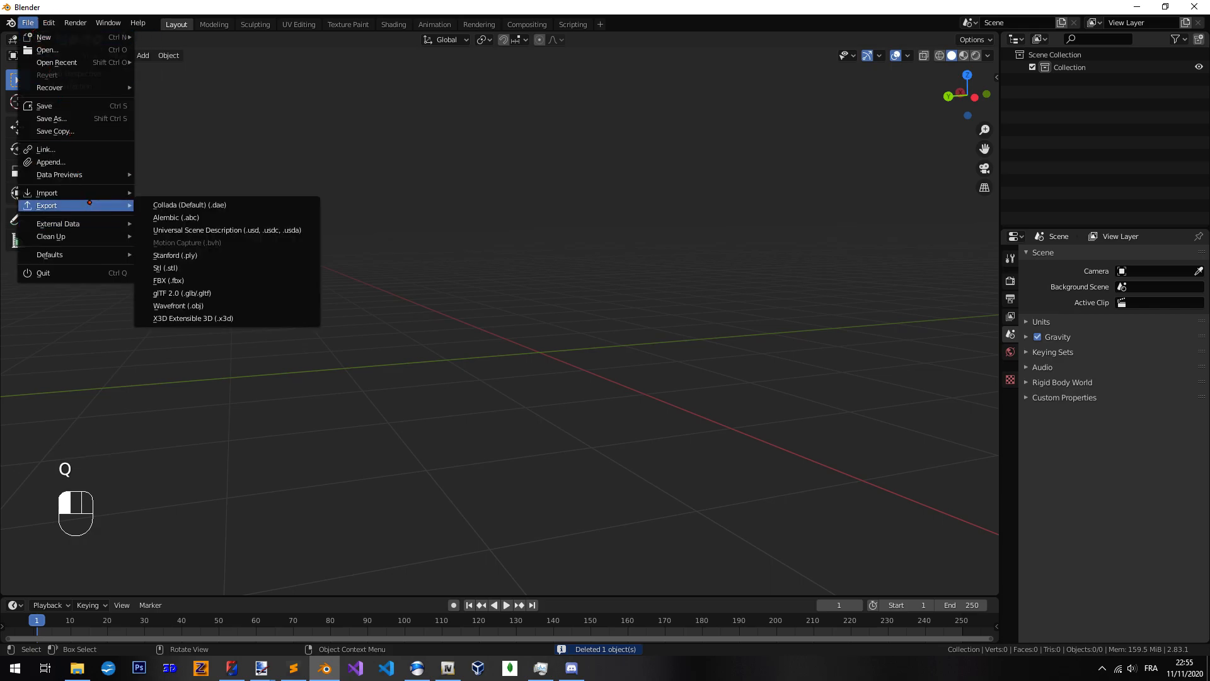
{"action": "left_click", "coordinate": [197, 293]}
{"action": "left_click", "coordinate": [522, 228]}
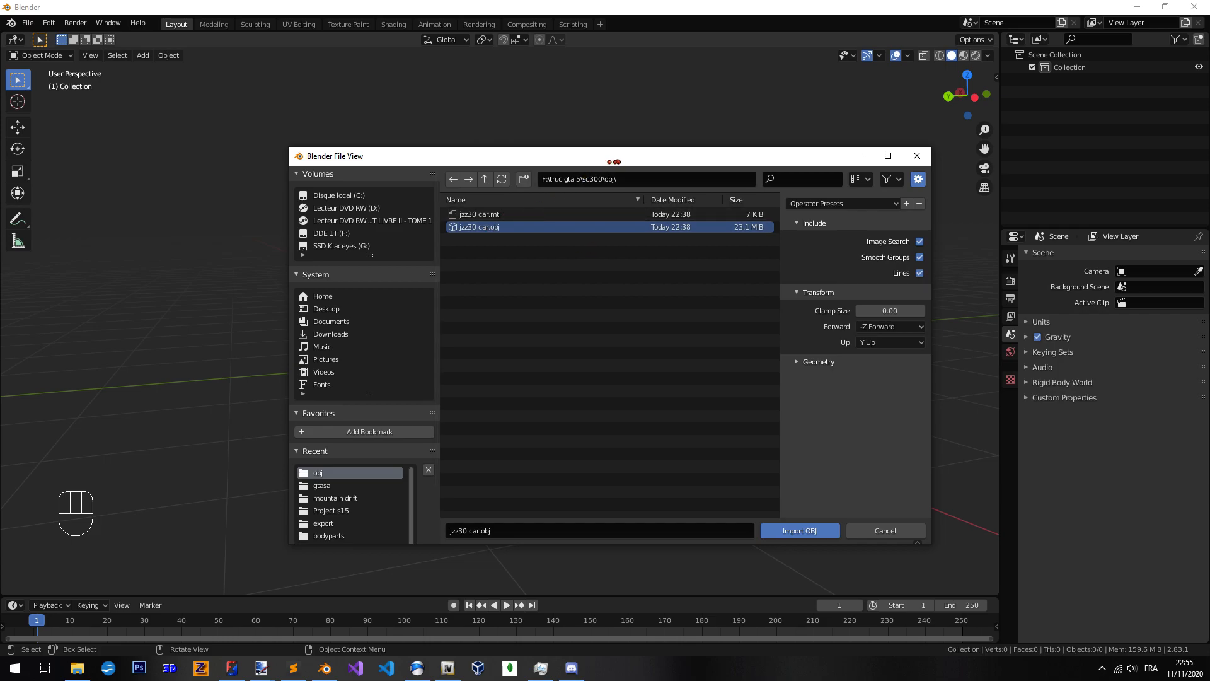
{"action": "left_click_drag", "start_coordinate": [613, 162], "coordinate": [558, 121]}
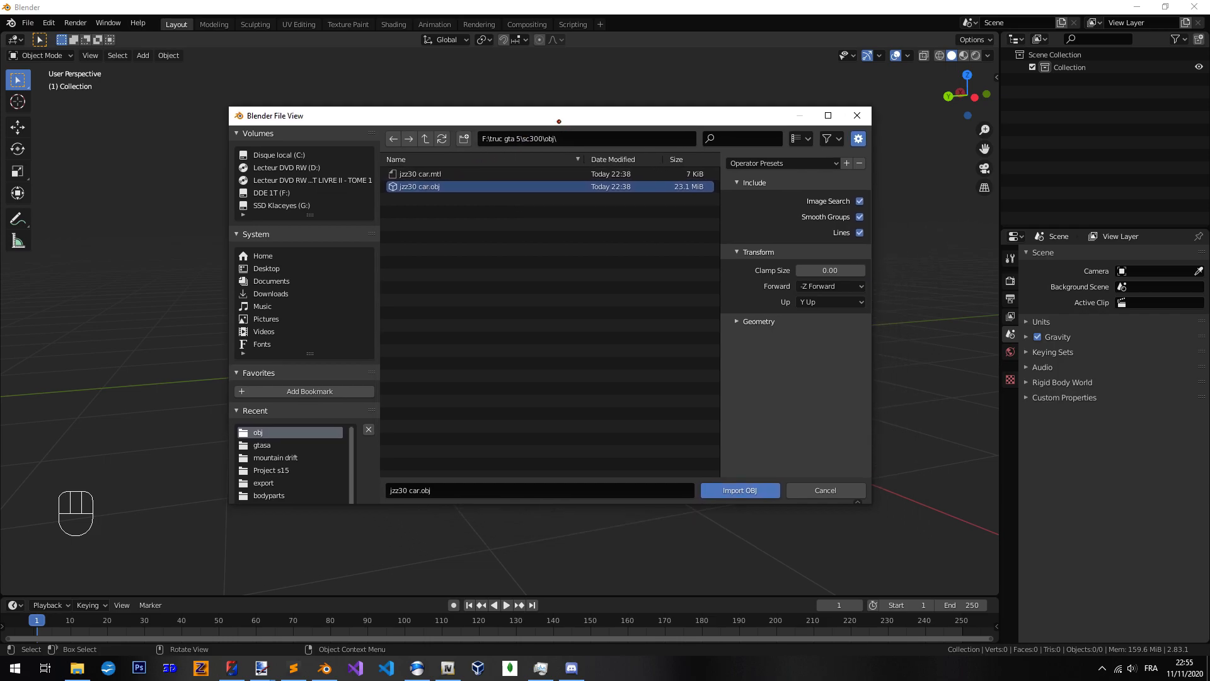
Import the car with Split by Object disabled and Split by Group enabled, and minimise ZModeler to return to Blender
{"action": "left_click", "coordinate": [738, 319]}
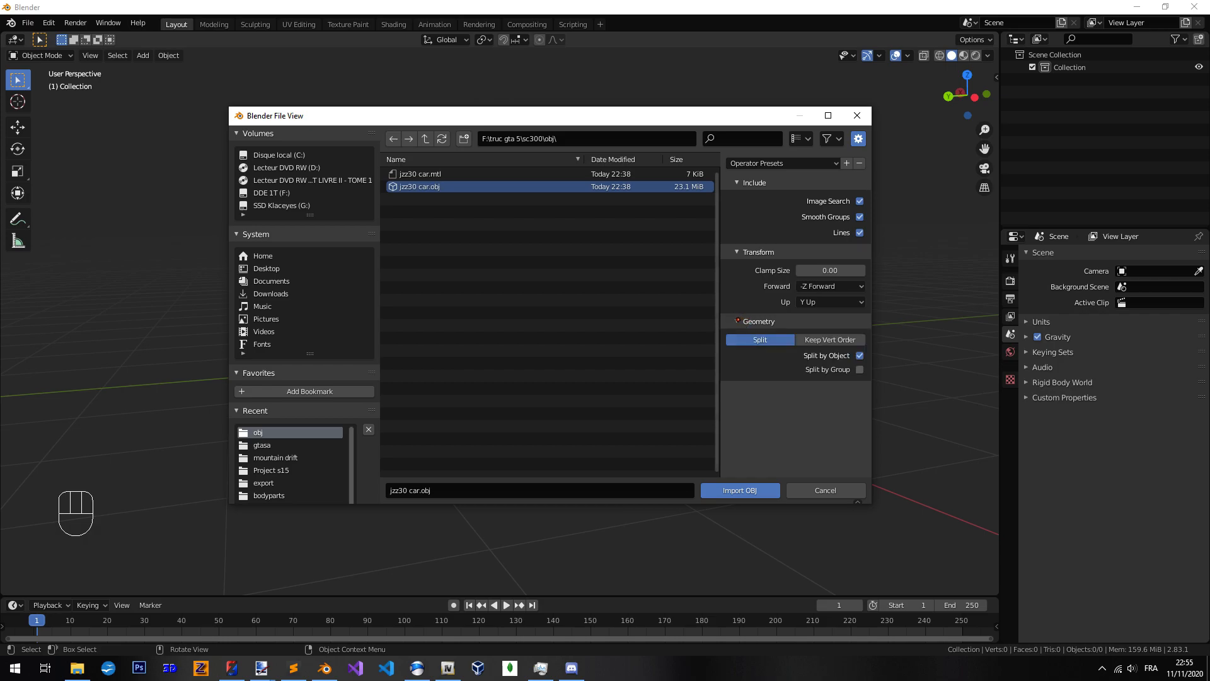
{"action": "left_click", "coordinate": [742, 322]}
{"action": "left_click", "coordinate": [742, 322]}
{"action": "left_click", "coordinate": [742, 322]}
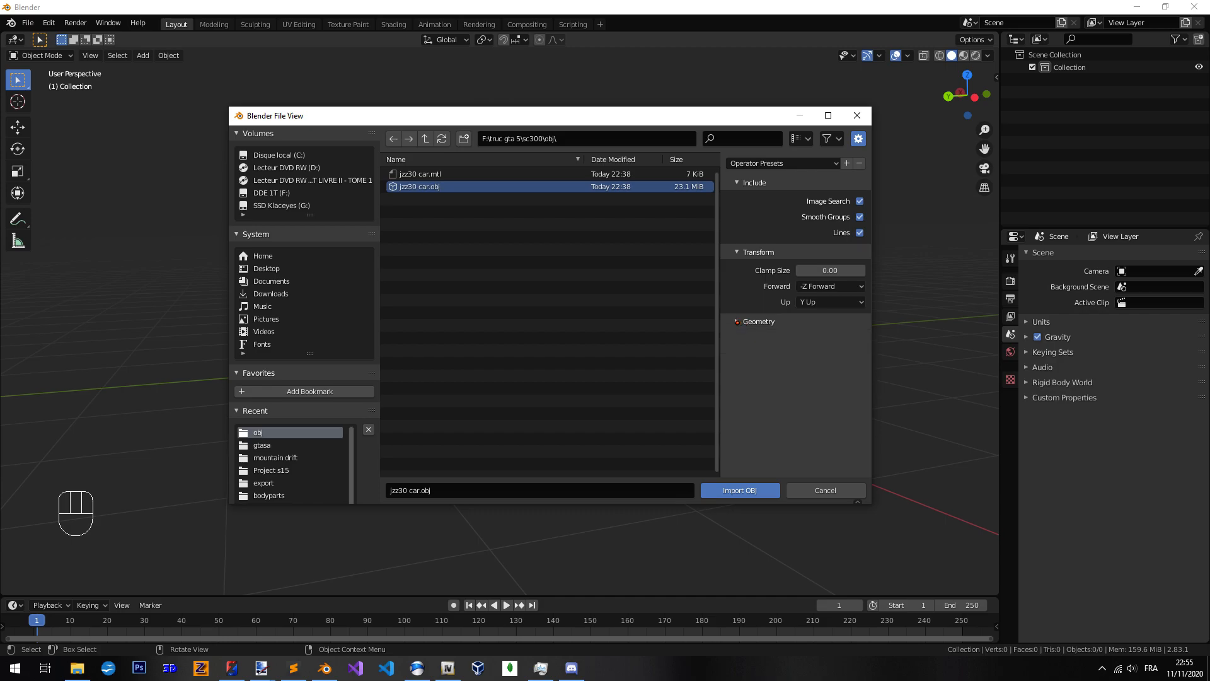
{"action": "left_click", "coordinate": [742, 322]}
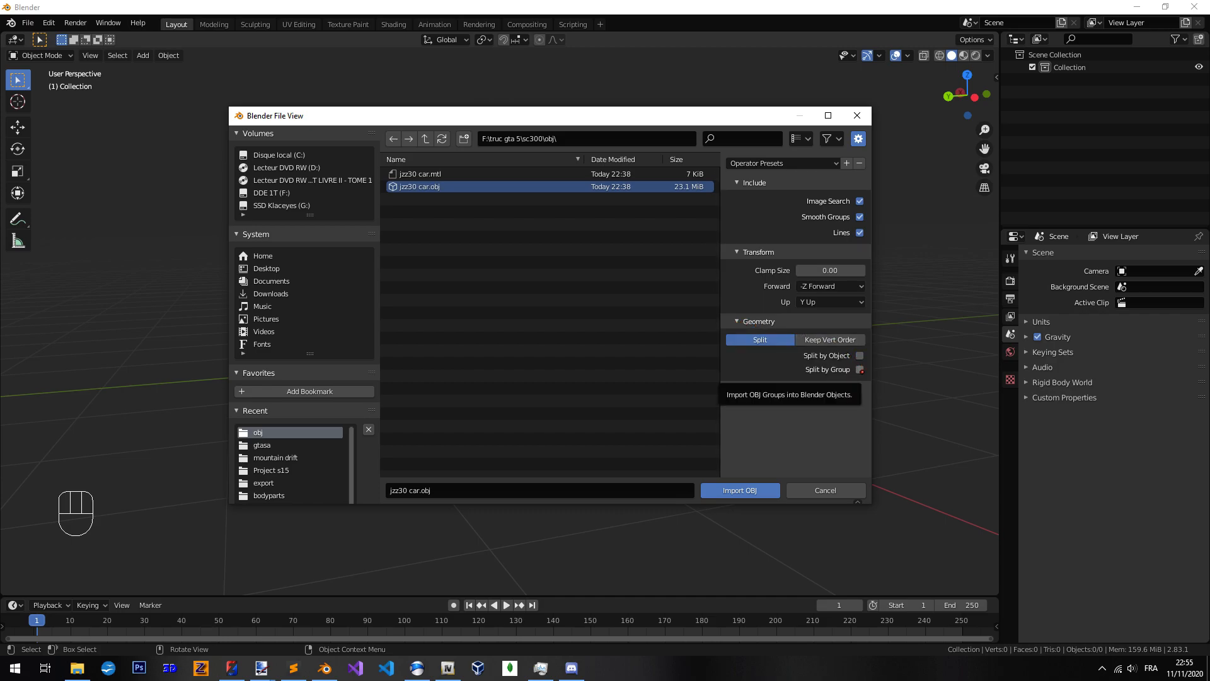
{"action": "left_click", "coordinate": [859, 370]}
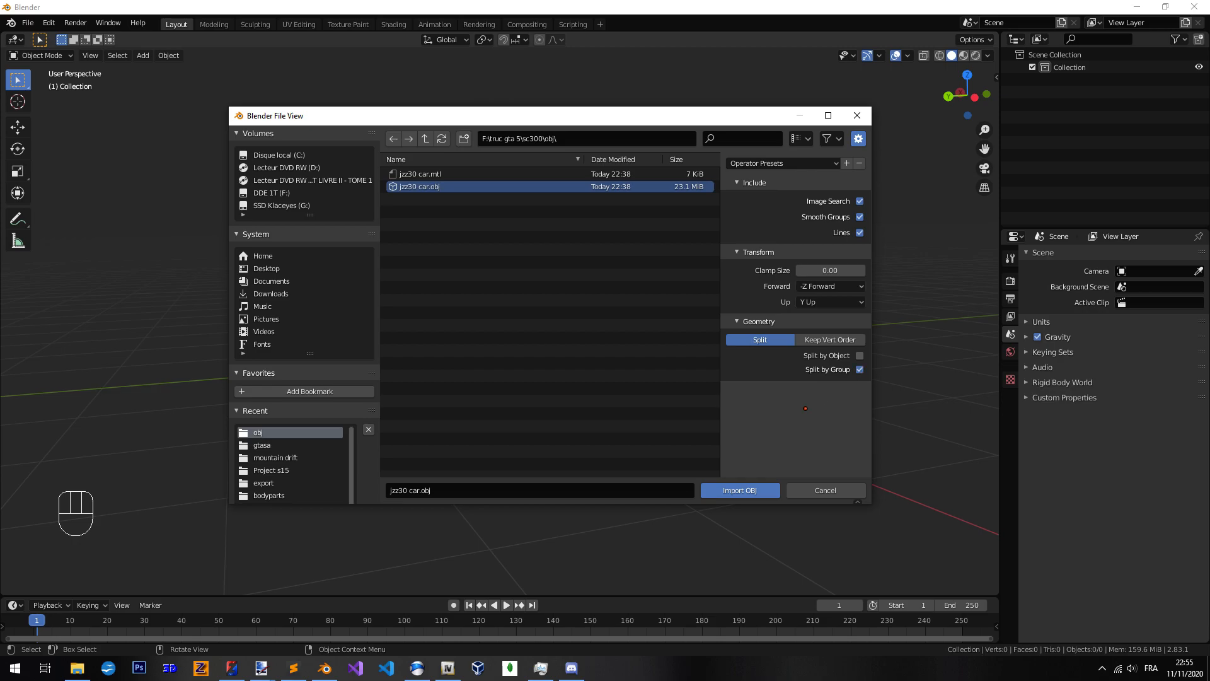
{"action": "left_click", "coordinate": [740, 490]}
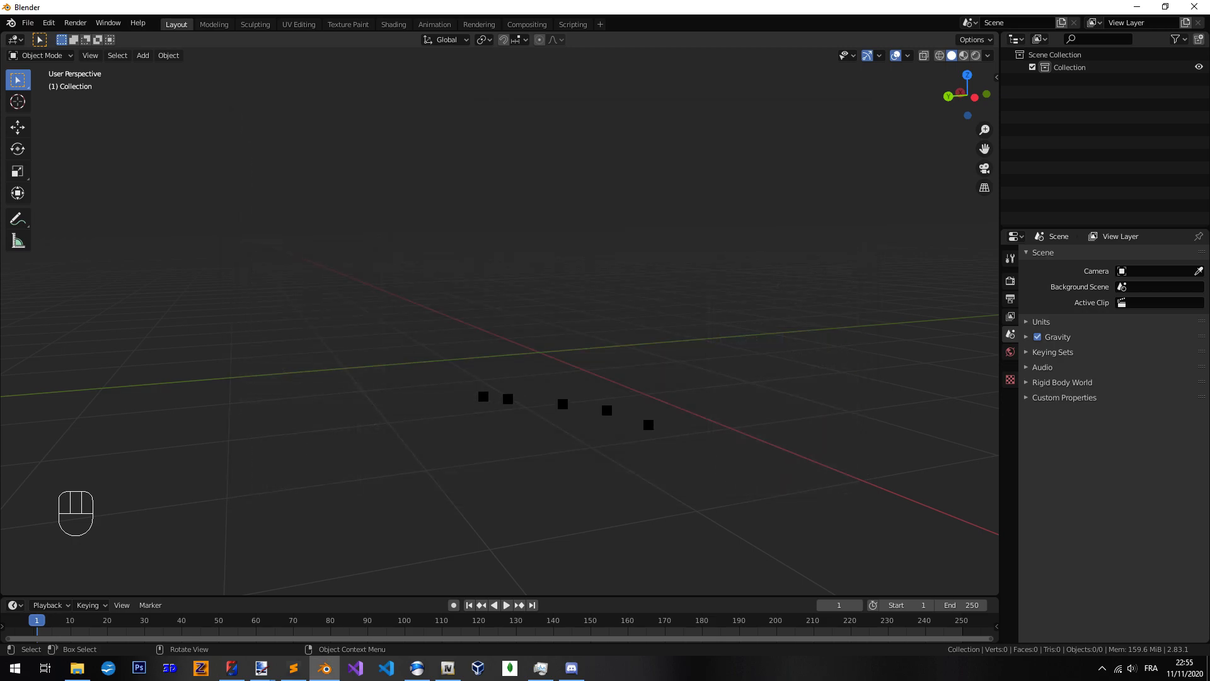
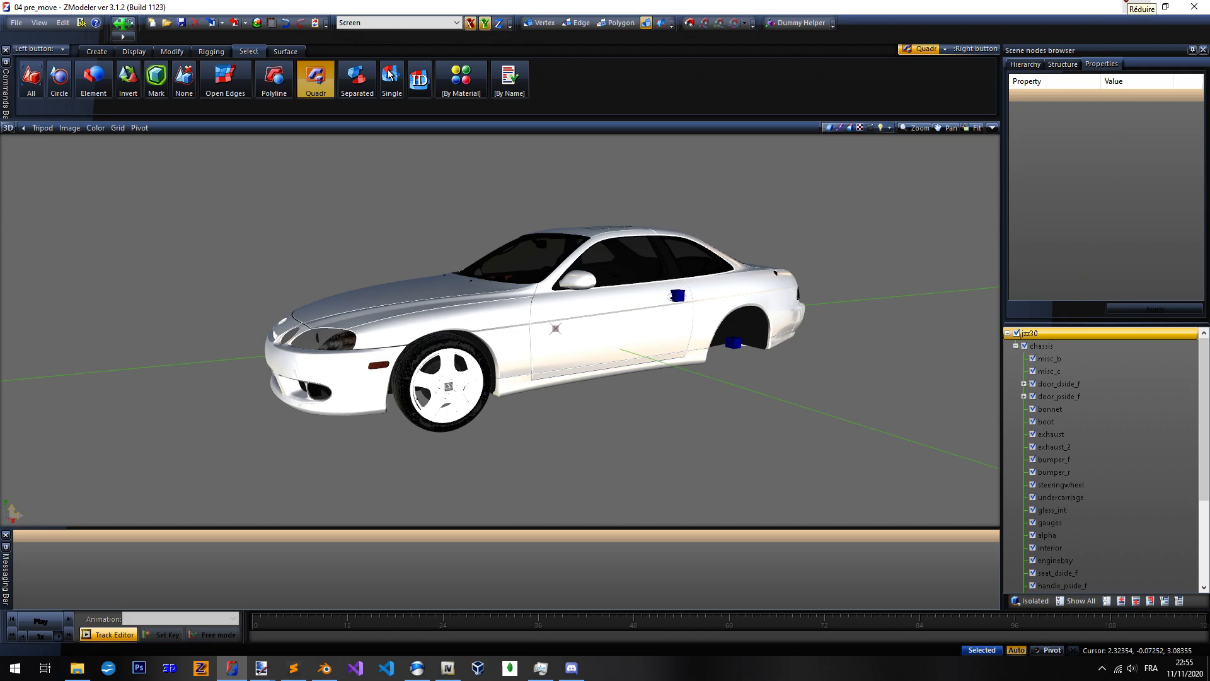
{"action": "left_click", "coordinate": [1136, 7]}
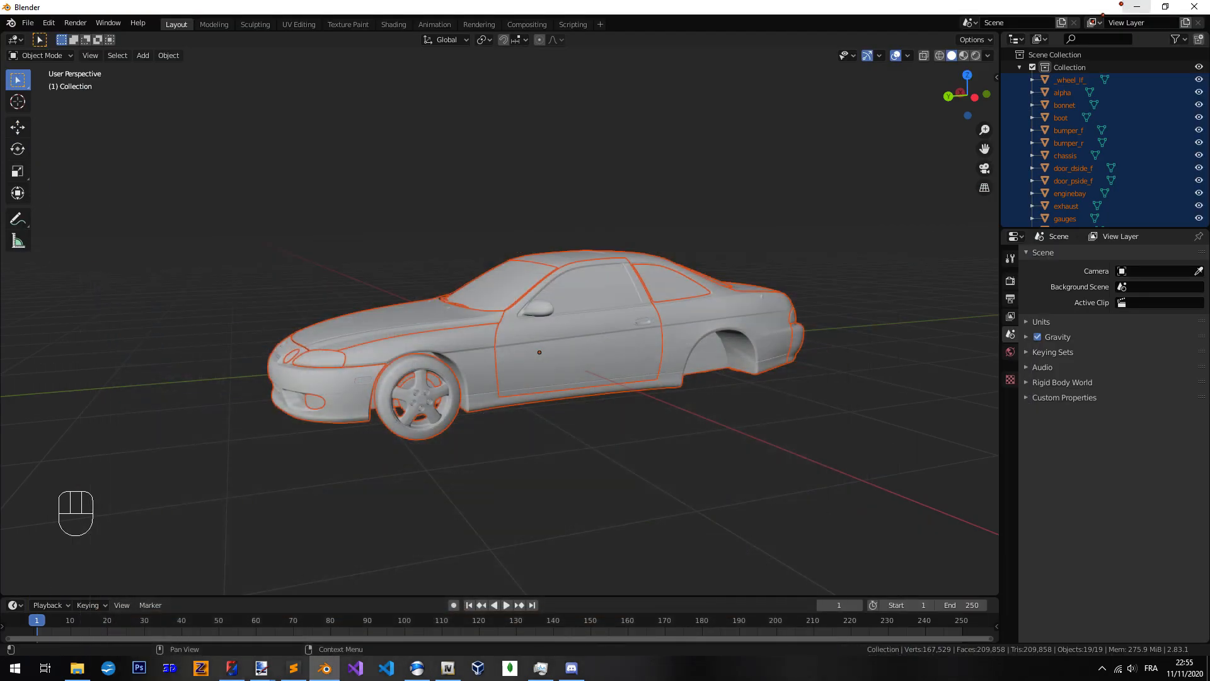
Deselect the imported car parts and enlarge the Outliner until every part in the collection is listed
{"action": "middle_click_drag", "start_coordinate": [600, 374], "coordinate": [555, 376]}
{"action": "left_click_drag", "start_coordinate": [1109, 228], "coordinate": [1090, 507]}
{"action": "left_click", "coordinate": [1086, 368]}
{"action": "middle_click_drag", "start_coordinate": [648, 403], "coordinate": [632, 408]}
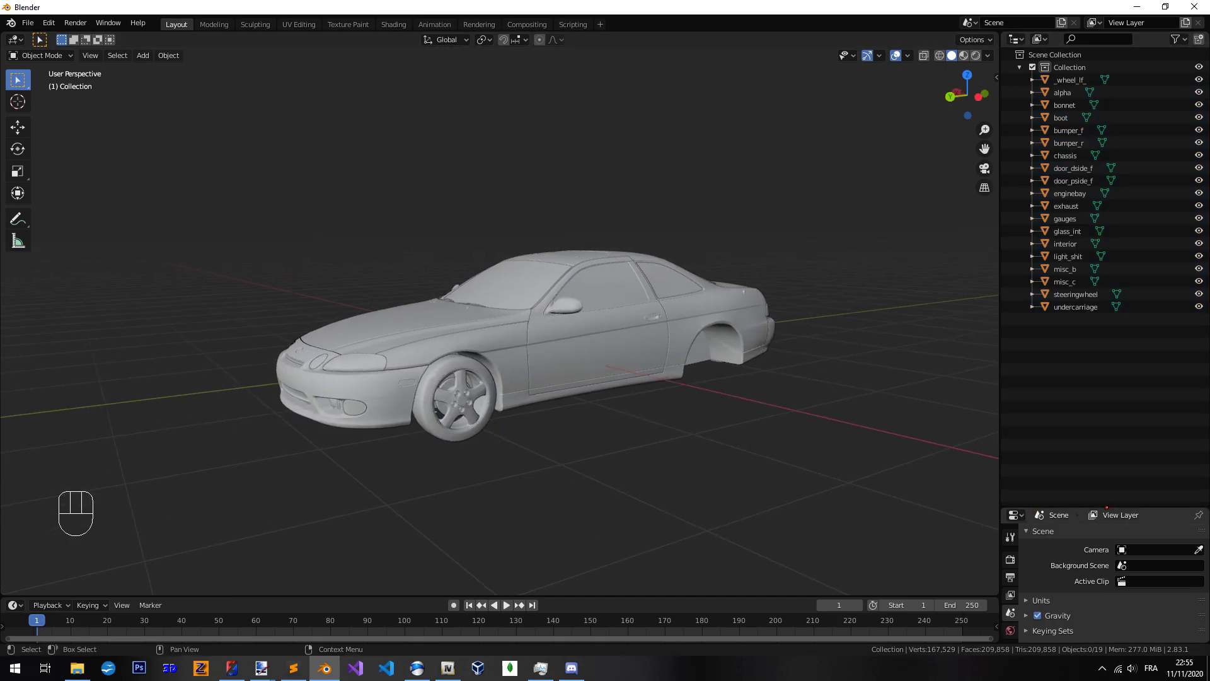
{"action": "left_click_drag", "start_coordinate": [1107, 507], "coordinate": [1117, 326]}
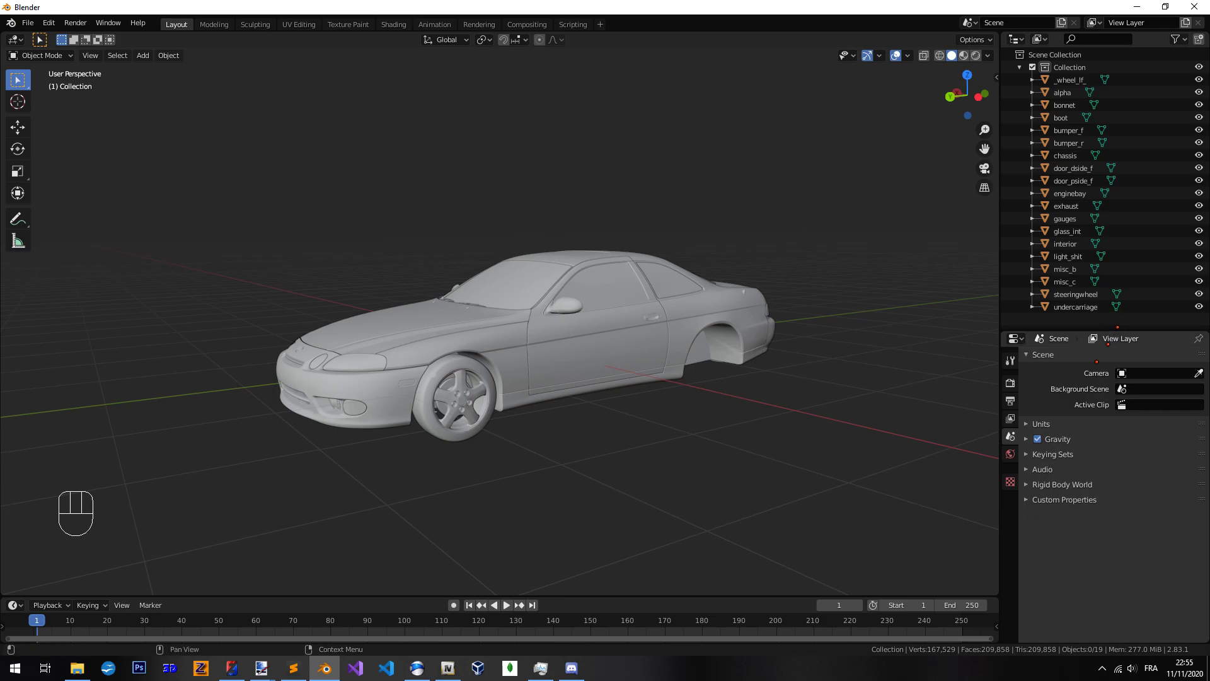
Select the door_dside_f part, show its material settings, examine the door up close and deselect it
{"action": "left_click", "coordinate": [602, 358]}
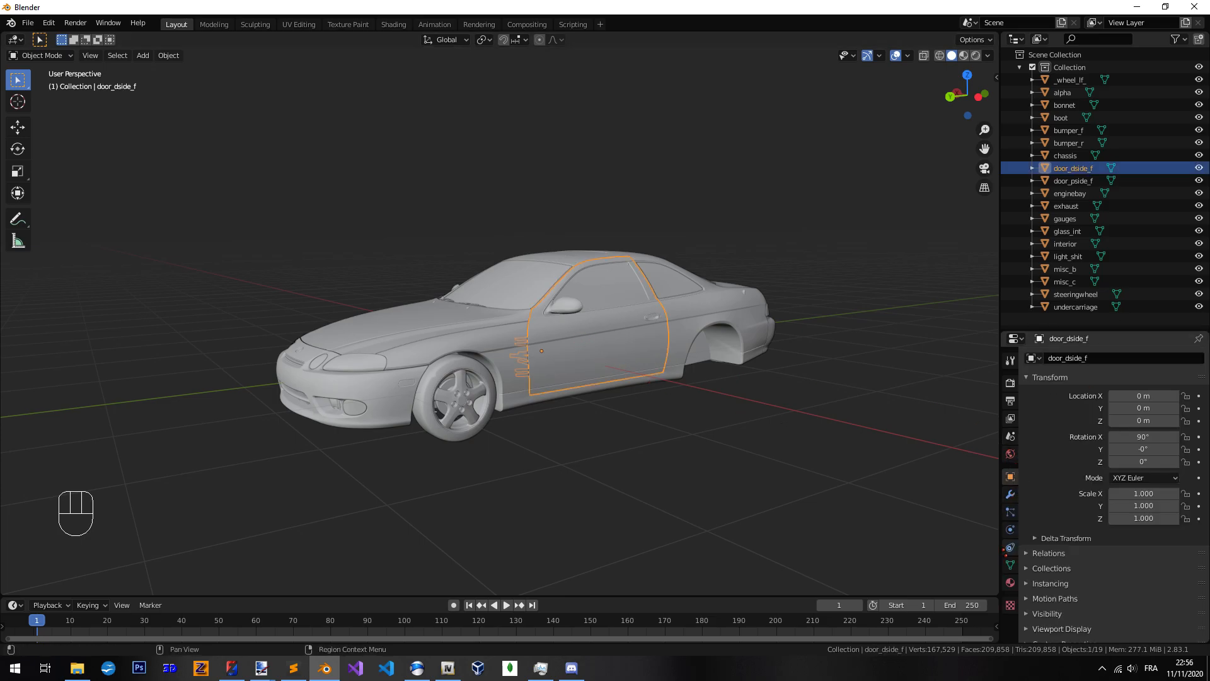
{"action": "left_click", "coordinate": [1010, 582]}
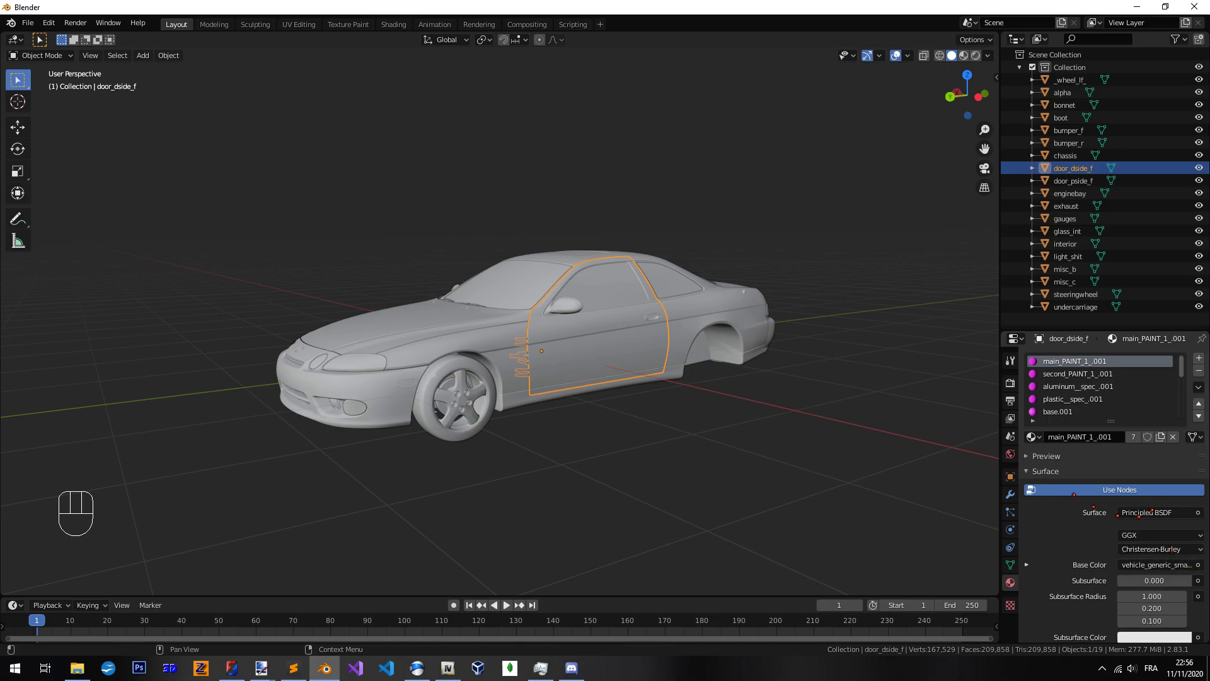
{"action": "middle_click_drag", "start_coordinate": [586, 367], "coordinate": [567, 403]}
{"action": "scroll", "coordinate": [529, 368], "scroll_direction": "up", "scroll_amount": 5}
{"action": "scroll", "coordinate": [602, 405], "scroll_direction": "up", "scroll_amount": 6}
{"action": "scroll", "coordinate": [602, 405], "scroll_direction": "up", "scroll_amount": 2}
{"action": "scroll", "coordinate": [523, 407], "scroll_direction": "down", "scroll_amount": 3}
{"action": "key", "text": "alt+a"}
Select the car's interior and isolate it in Local View
{"action": "middle_click_drag", "start_coordinate": [655, 367], "coordinate": [703, 336]}
{"action": "left_click", "coordinate": [673, 242]}
{"action": "scroll", "coordinate": [619, 334], "scroll_direction": "down", "scroll_amount": 5}
{"action": "key", "text": "KP_Divide"}
Examine the isolated interior's dashboard, front seats and rear seats from several sides
{"action": "scroll", "coordinate": [626, 335], "scroll_direction": "up", "scroll_amount": 4}
{"action": "middle_click", "coordinate": [484, 295], "text": "alt"}
{"action": "scroll", "coordinate": [484, 295], "scroll_direction": "up", "scroll_amount": 9}
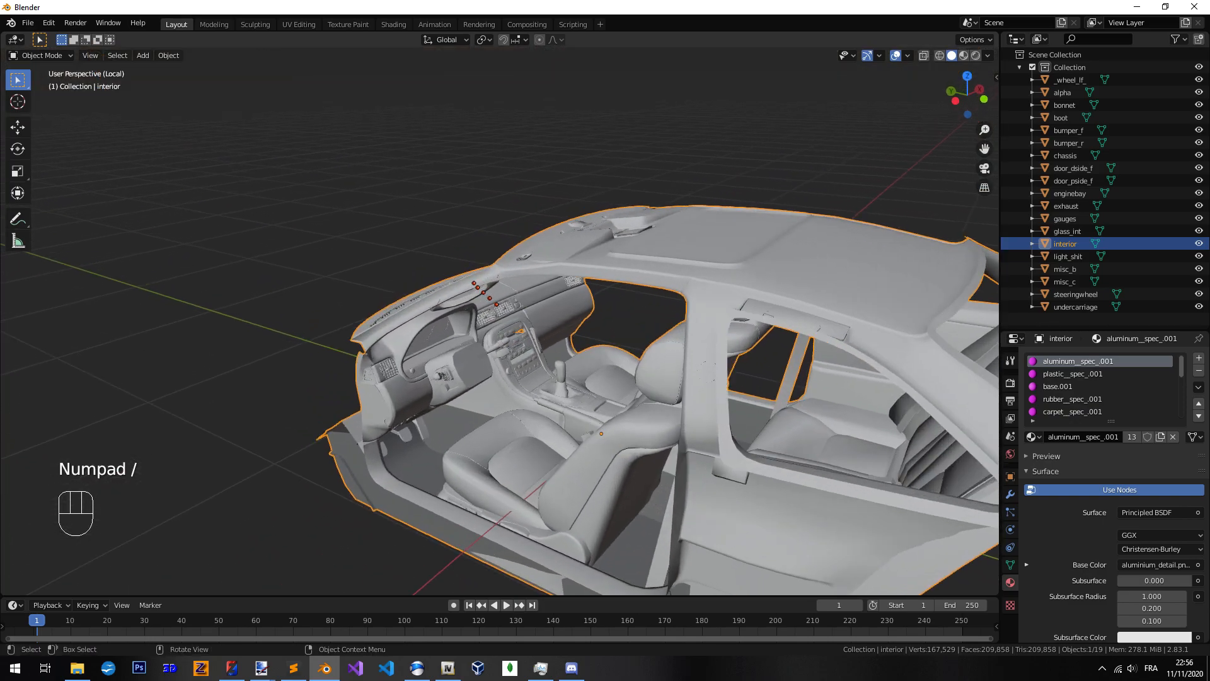
{"action": "middle_click_drag", "start_coordinate": [484, 295], "coordinate": [302, 296]}
{"action": "middle_click_drag", "start_coordinate": [303, 296], "coordinate": [403, 303], "text": "shift"}
{"action": "middle_click_drag", "start_coordinate": [542, 315], "coordinate": [372, 322]}
{"action": "middle_click_drag", "start_coordinate": [492, 321], "coordinate": [321, 315]}
{"action": "middle_click_drag", "start_coordinate": [403, 315], "coordinate": [447, 277]}
{"action": "scroll", "coordinate": [498, 321], "scroll_direction": "down", "scroll_amount": 10}
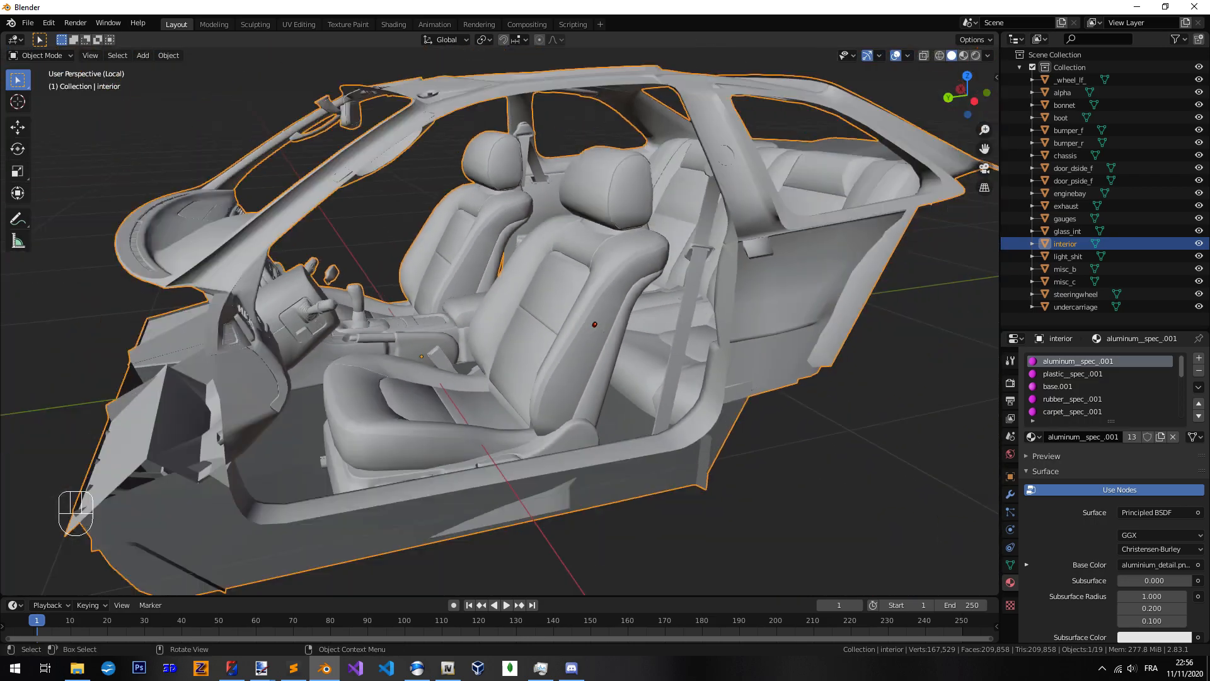
{"action": "scroll", "coordinate": [592, 323], "scroll_direction": "up", "scroll_amount": 2}
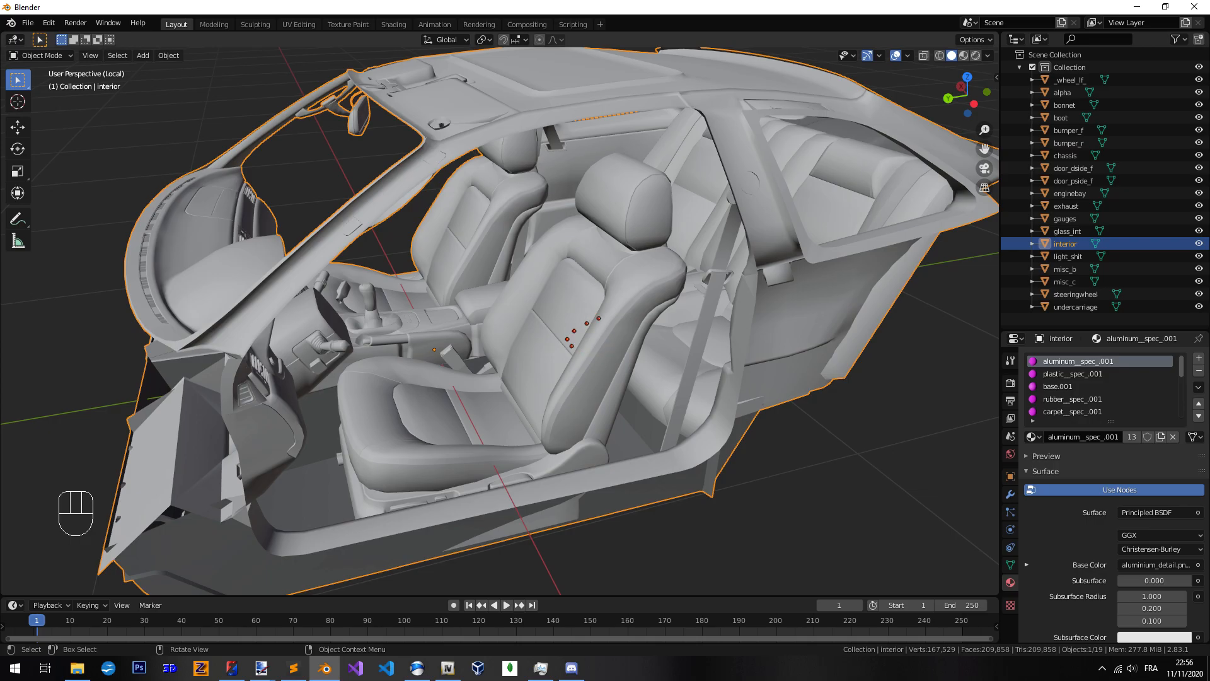
Enter Edit Mode on the interior and deselect all of its mesh
{"action": "middle_click_drag", "start_coordinate": [613, 319], "coordinate": [524, 303]}
{"action": "key", "text": "Tab"}
{"action": "key", "text": "alt+a"}
{"action": "scroll", "coordinate": [520, 329], "scroll_direction": "up", "scroll_amount": 5}
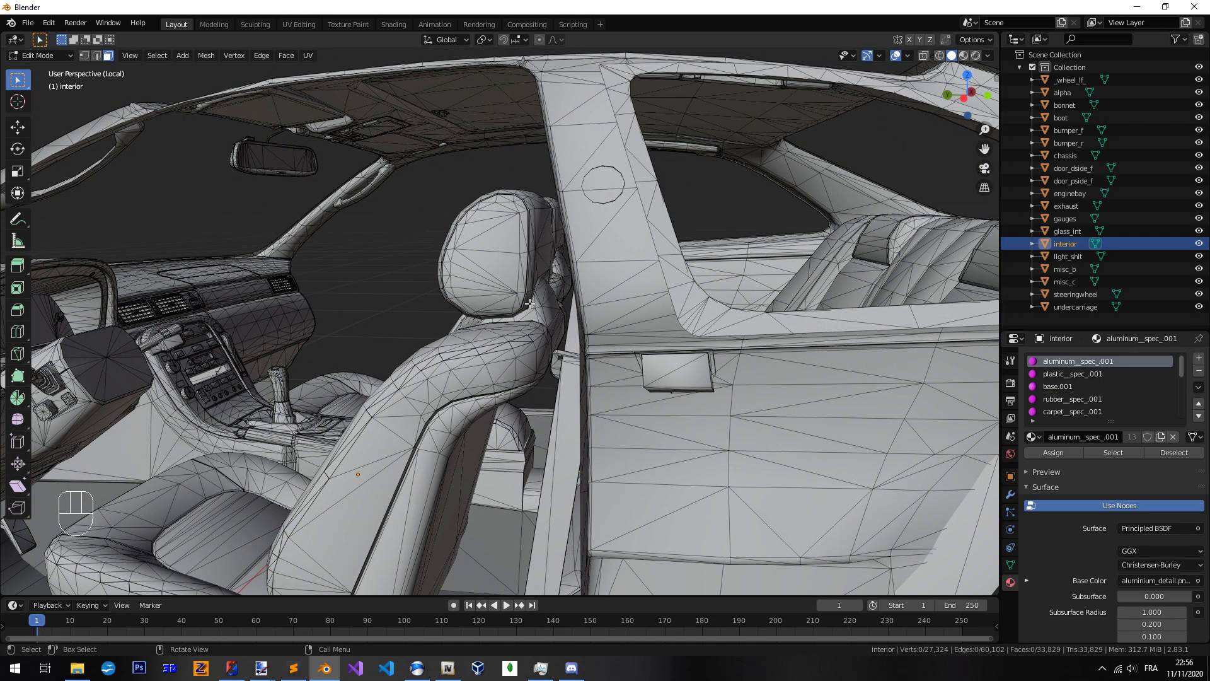
Switch the viewport to Wireframe and circle-select the faces of the near front seat's headrest
{"action": "mouse_move", "coordinate": [531, 308]}
{"action": "middle_mouse_down"}
{"action": "mouse_move", "coordinate": [498, 312]}
{"action": "mouse_move", "coordinate": [630, 284]}
{"action": "mouse_move", "coordinate": [504, 328]}
{"action": "mouse_move", "coordinate": [596, 321]}
{"action": "mouse_move", "coordinate": [486, 321]}
{"action": "mouse_move", "coordinate": [571, 313]}
{"action": "mouse_move", "coordinate": [489, 286]}
{"action": "mouse_move", "coordinate": [532, 318]}
{"action": "mouse_move", "coordinate": [521, 283]}
{"action": "middle_mouse_up"}
{"action": "key", "text": "z"}
{"action": "key", "text": "c"}
{"action": "right_click", "coordinate": [490, 332]}
{"action": "middle_click_drag", "start_coordinate": [491, 332], "coordinate": [559, 328]}
{"action": "middle_click_drag", "start_coordinate": [549, 331], "coordinate": [522, 339]}
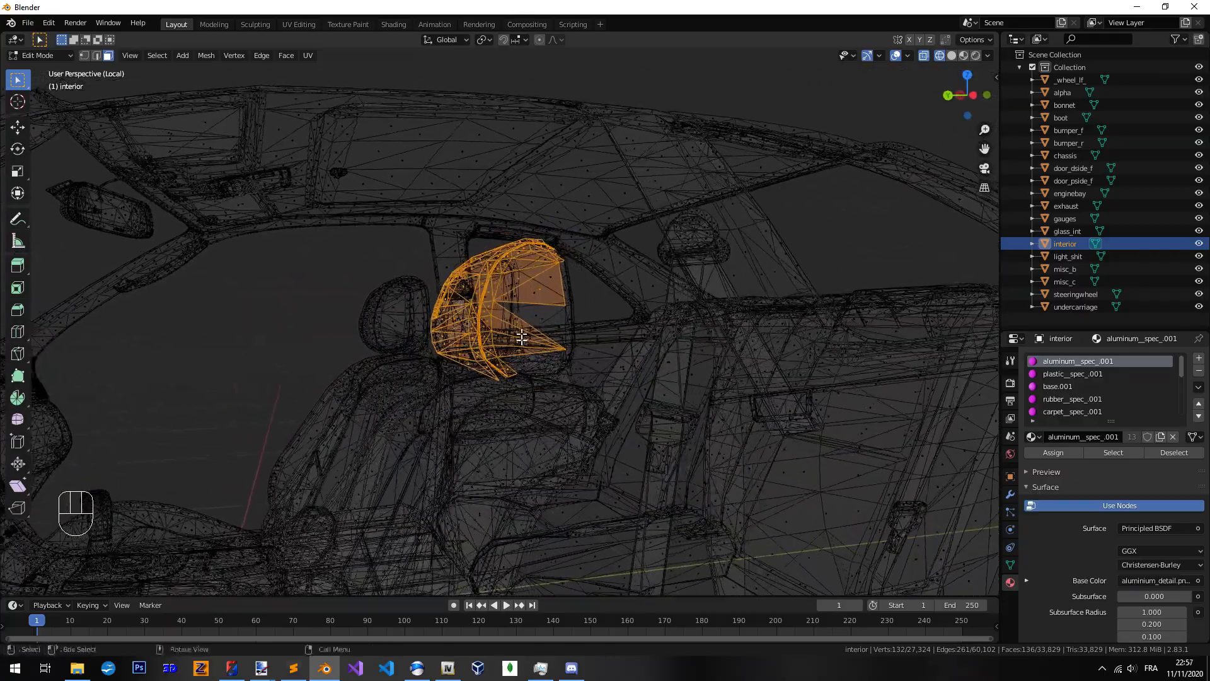
{"action": "mouse_move", "coordinate": [523, 284]}
{"action": "middle_mouse_down"}
{"action": "mouse_move", "coordinate": [523, 296]}
{"action": "mouse_move", "coordinate": [554, 283]}
{"action": "middle_mouse_up"}
{"action": "left_click", "coordinate": [508, 270]}
{"action": "right_click", "coordinate": [508, 270]}
{"action": "key", "text": "c"}
Check the selected headrest in Material Preview and return the viewport to Solid shading
{"action": "key", "text": "z"}
{"action": "scroll", "coordinate": [554, 332], "scroll_direction": "down", "scroll_amount": 4}
{"action": "key", "text": "z"}
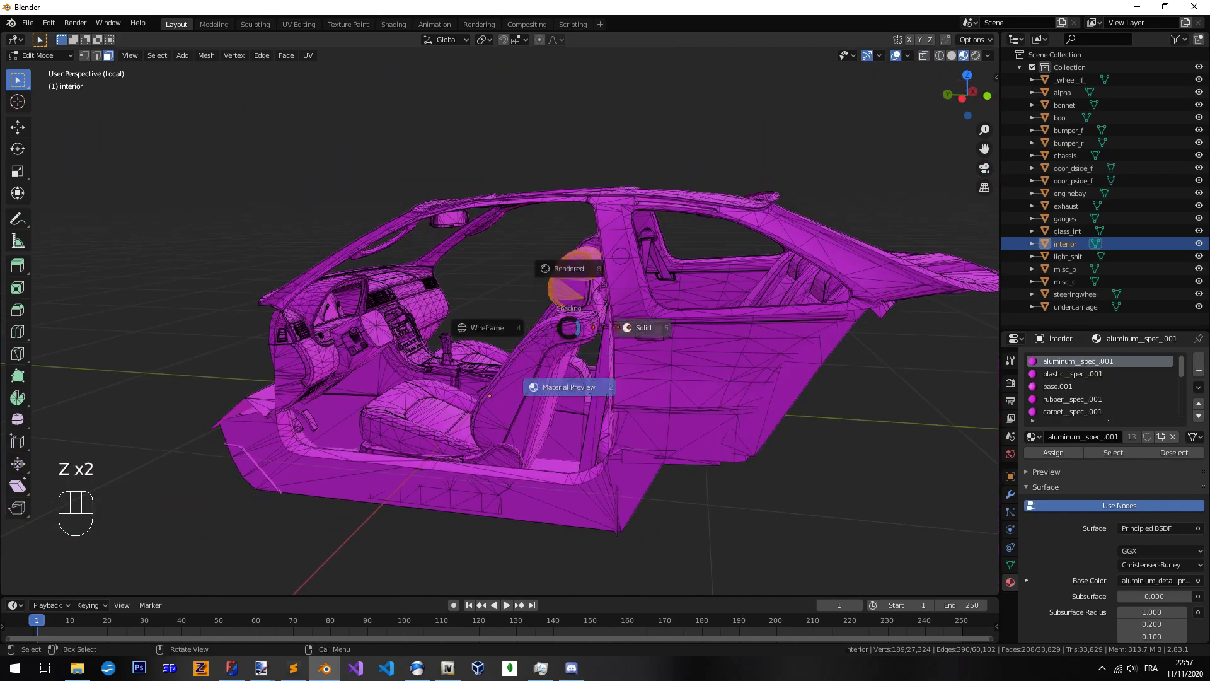
{"action": "left_click", "coordinate": [574, 327]}
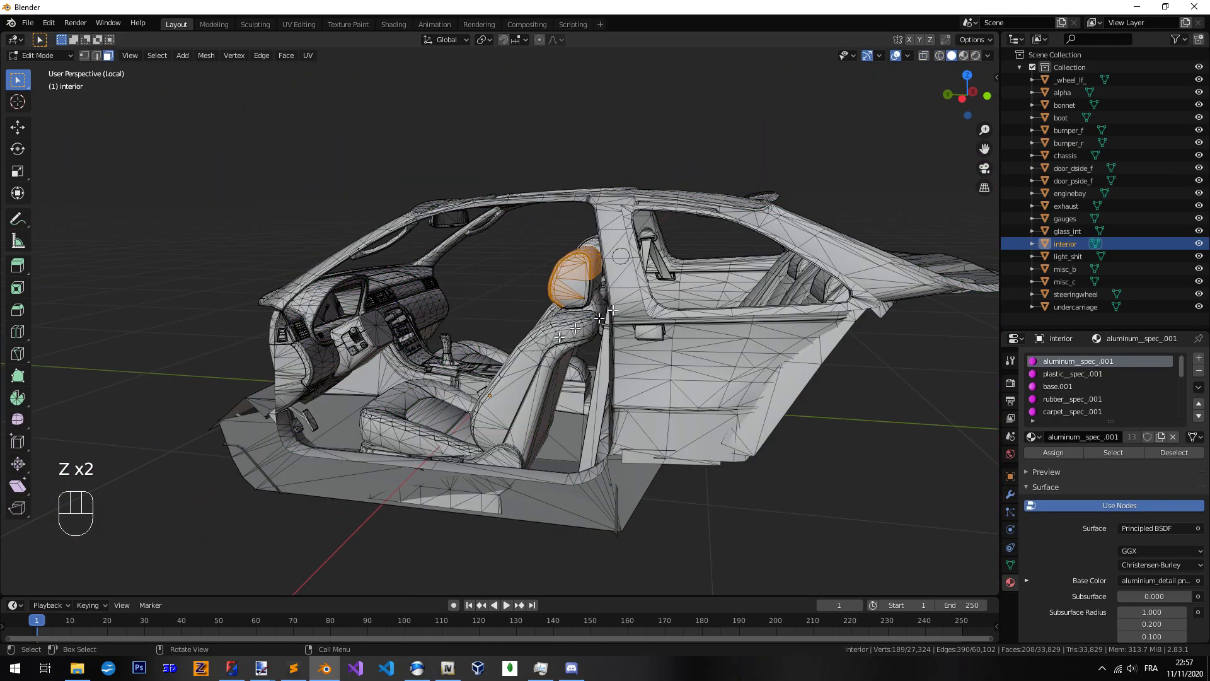
{"action": "middle_click_drag", "start_coordinate": [571, 329], "coordinate": [607, 317]}
{"action": "key", "text": "z"}
{"action": "left_click", "coordinate": [699, 317]}
{"action": "mouse_move", "coordinate": [699, 317]}
{"action": "middle_mouse_down"}
{"action": "mouse_move", "coordinate": [655, 335]}
{"action": "mouse_move", "coordinate": [861, 181]}
{"action": "middle_mouse_up"}
Set the Solid viewport lighting to MatCap, browse the available matcaps and return to Object Mode
{"action": "left_click", "coordinate": [988, 56]}
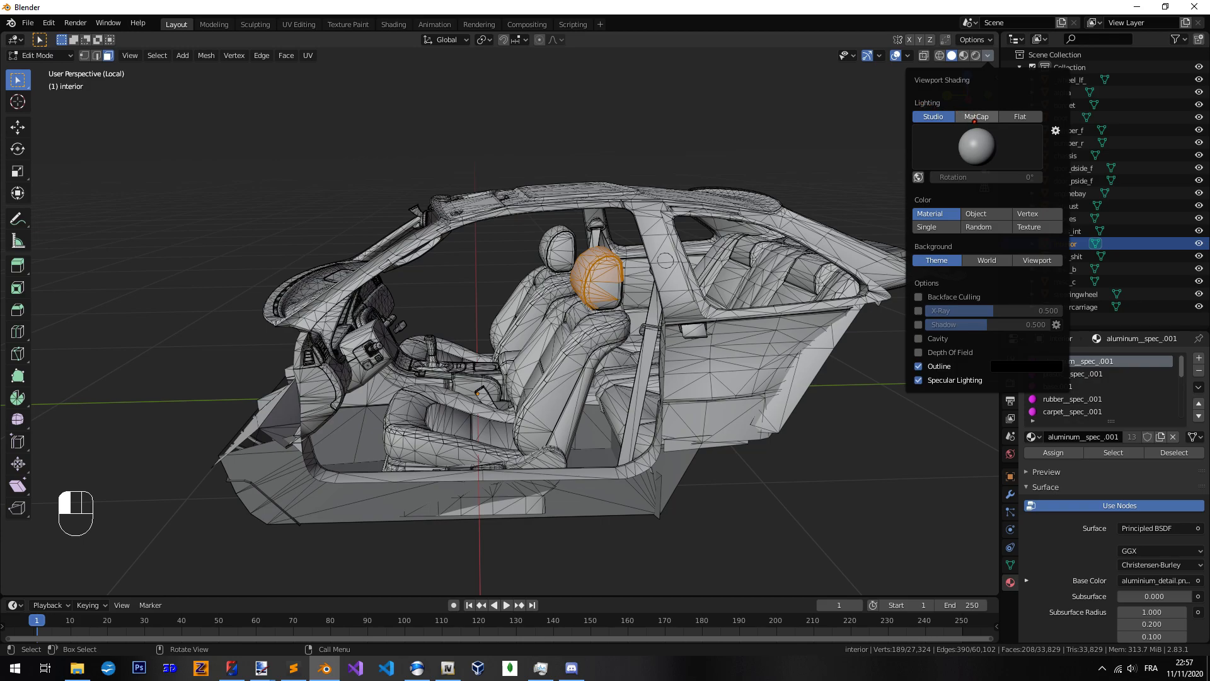
{"action": "left_click", "coordinate": [974, 117]}
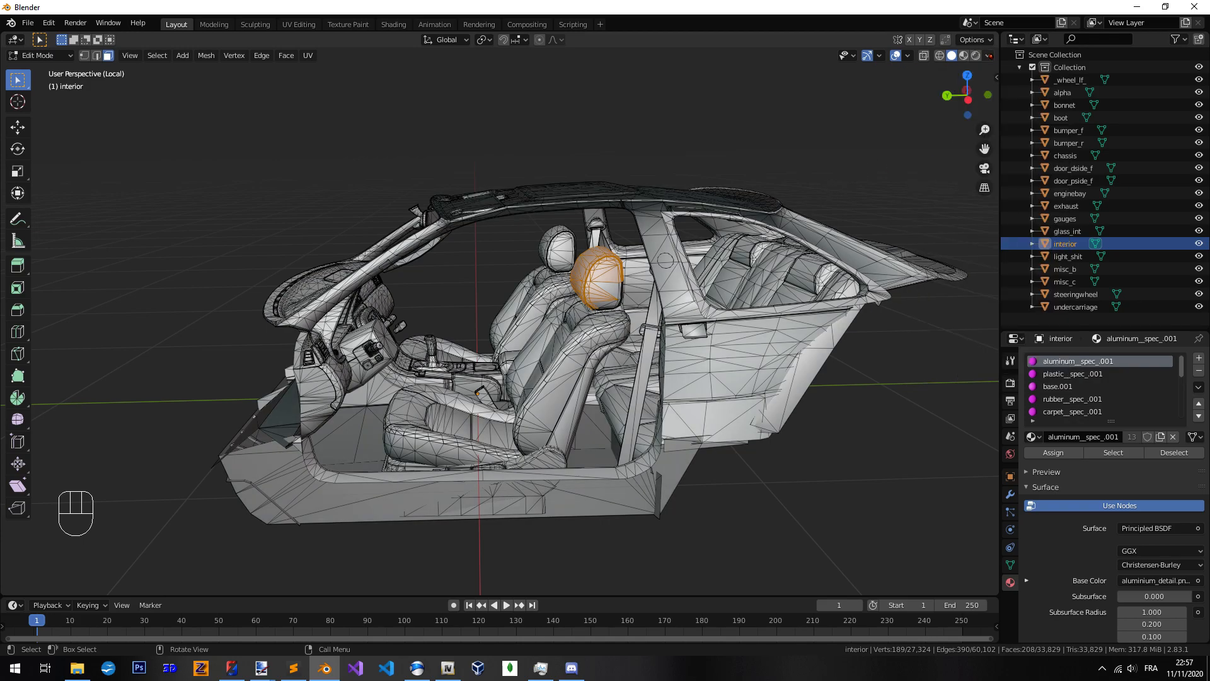
{"action": "left_click", "coordinate": [987, 55]}
{"action": "left_click", "coordinate": [977, 146]}
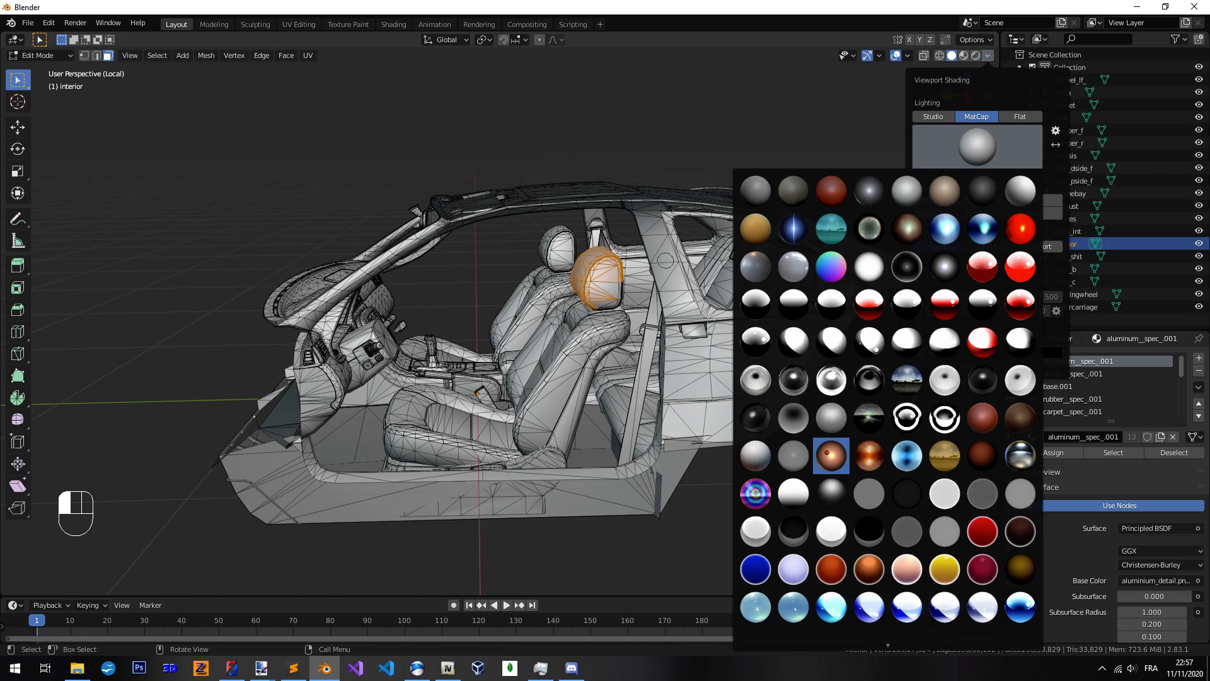
{"action": "mouse_move", "coordinate": [567, 353]}
{"action": "middle_mouse_down"}
{"action": "mouse_move", "coordinate": [642, 387]}
{"action": "mouse_move", "coordinate": [621, 387]}
{"action": "mouse_move", "coordinate": [674, 421]}
{"action": "mouse_move", "coordinate": [603, 388]}
{"action": "mouse_move", "coordinate": [553, 426]}
{"action": "mouse_move", "coordinate": [469, 401]}
{"action": "mouse_move", "coordinate": [599, 431]}
{"action": "mouse_move", "coordinate": [640, 425]}
{"action": "mouse_move", "coordinate": [559, 386]}
{"action": "mouse_move", "coordinate": [577, 383]}
{"action": "mouse_move", "coordinate": [588, 417]}
{"action": "middle_mouse_up"}
{"action": "key", "text": "Tab"}
{"action": "scroll", "coordinate": [588, 417], "scroll_direction": "down", "scroll_amount": 10}
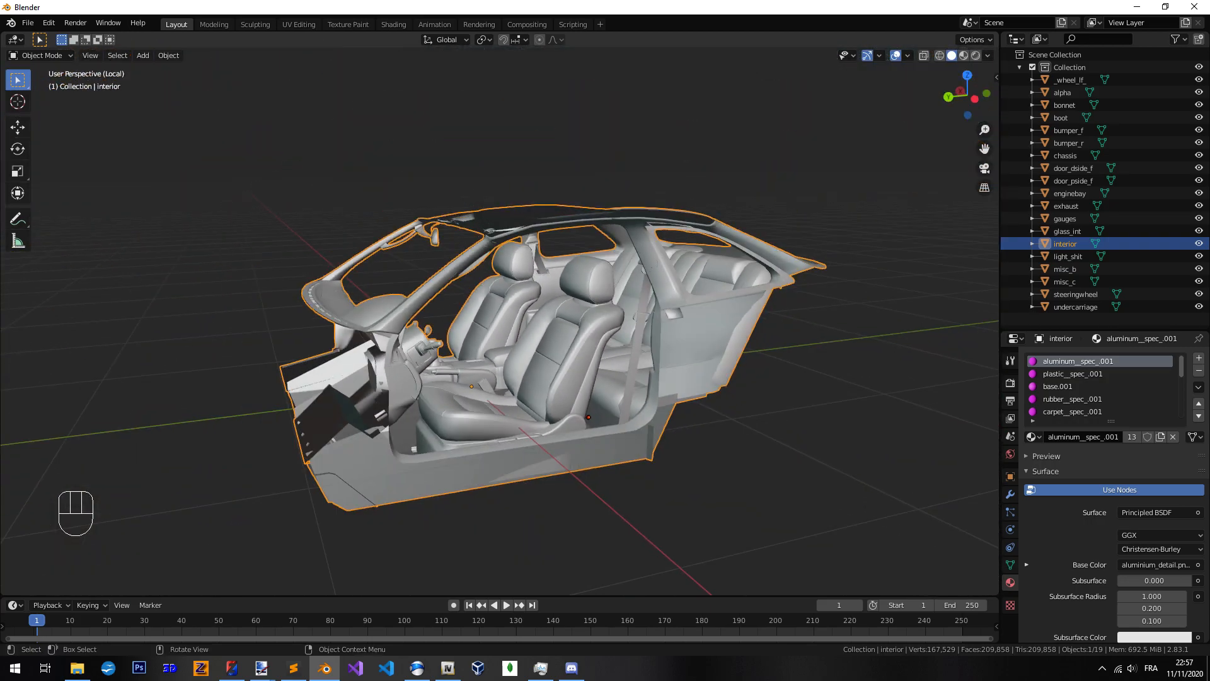
Apply the reflective sky matcap to the viewport and examine the interior with it from several angles
{"action": "left_click", "coordinate": [987, 55]}
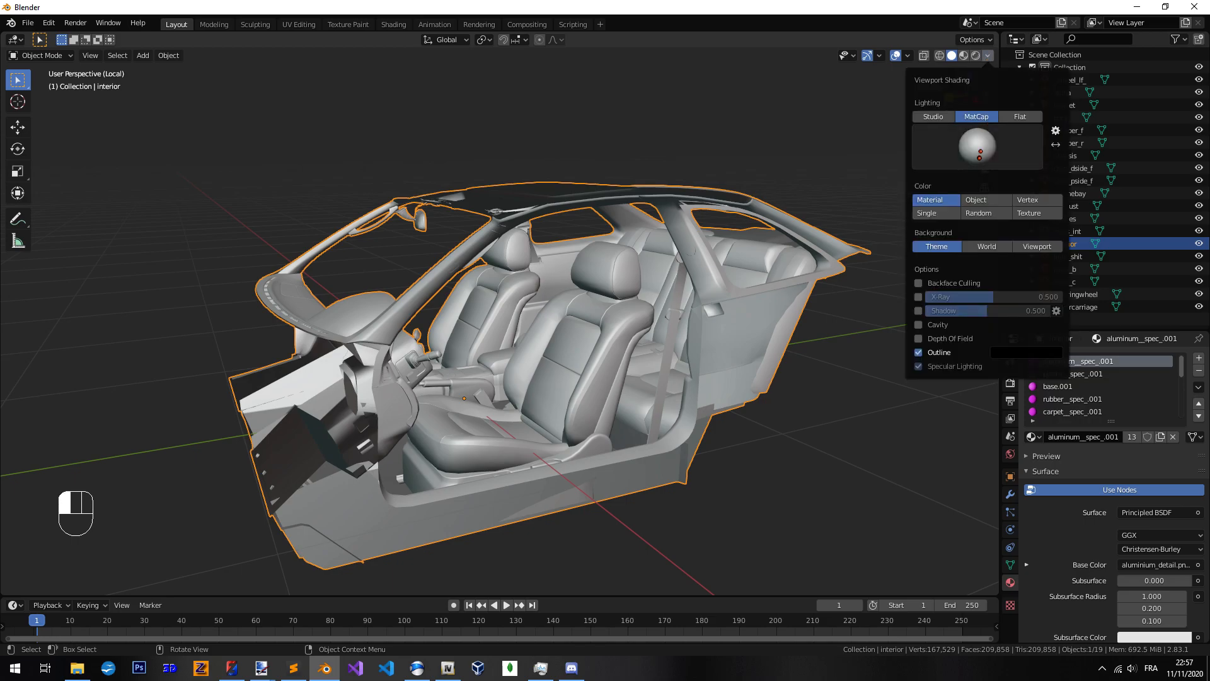
{"action": "left_click", "coordinate": [978, 145]}
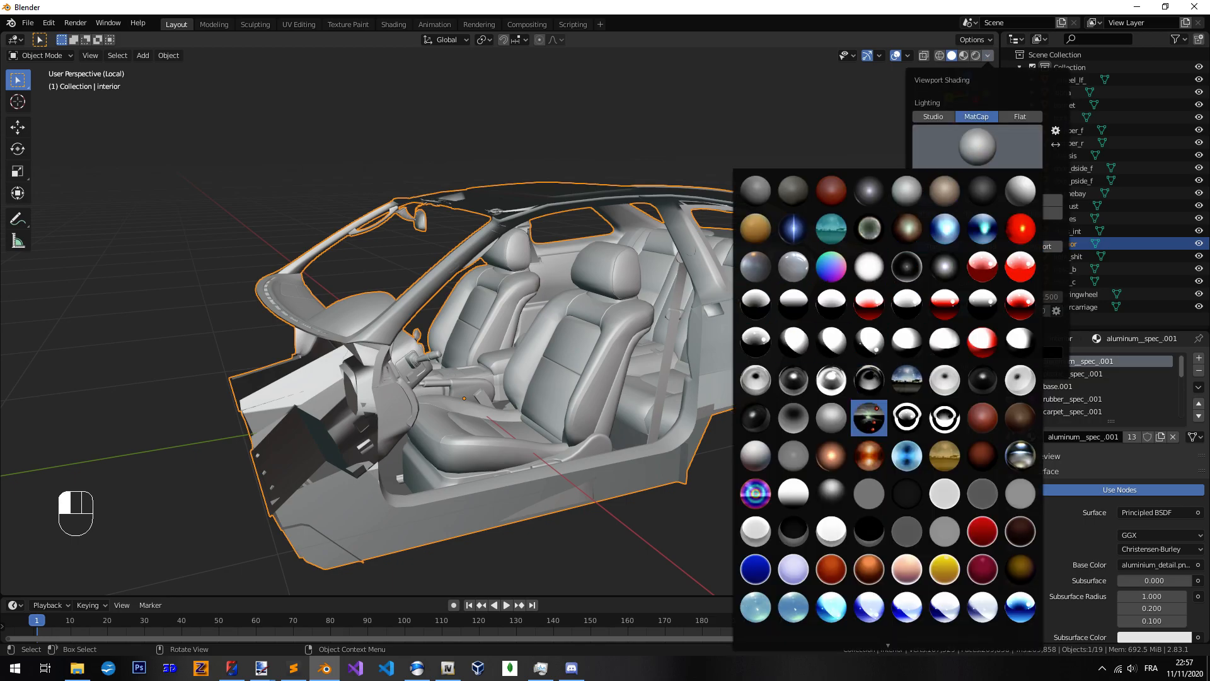
{"action": "left_click", "coordinate": [906, 379]}
{"action": "middle_click_drag", "start_coordinate": [630, 353], "coordinate": [675, 359]}
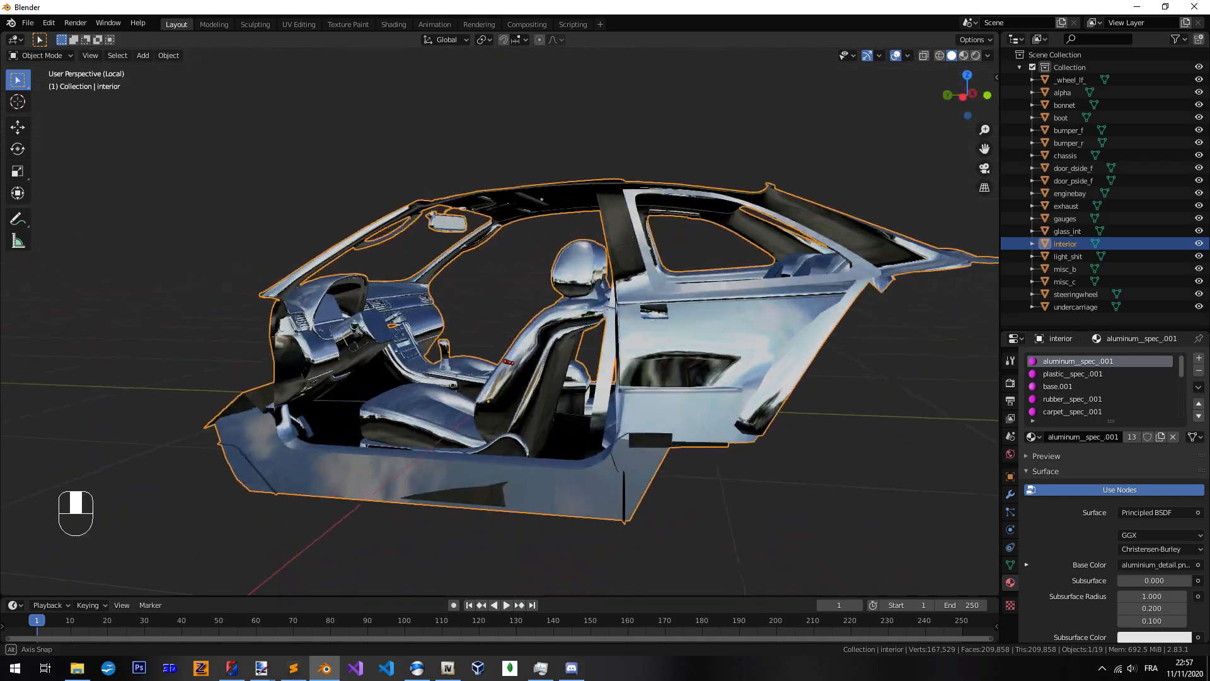
{"action": "middle_click", "coordinate": [671, 340], "text": "alt"}
{"action": "middle_click_drag", "start_coordinate": [668, 342], "coordinate": [608, 365]}
{"action": "scroll", "coordinate": [598, 360], "scroll_direction": "up", "scroll_amount": 4}
{"action": "middle_click_drag", "start_coordinate": [411, 308], "coordinate": [551, 360], "text": "shift"}
{"action": "middle_click_drag", "start_coordinate": [552, 361], "coordinate": [731, 404]}
Check a vertex of the seat in Edit Mode with vertex selection, and return to face selection and Object Mode
{"action": "key", "text": "Tab"}
{"action": "key", "text": "1"}
{"action": "left_click", "coordinate": [565, 359]}
{"action": "key", "text": "3"}
{"action": "key", "text": "Tab"}
{"action": "scroll", "coordinate": [632, 390], "scroll_direction": "down", "scroll_amount": 3}
Try the copper-coloured matcap on the interior
{"action": "left_click", "coordinate": [988, 56]}
{"action": "left_click", "coordinate": [976, 146]}
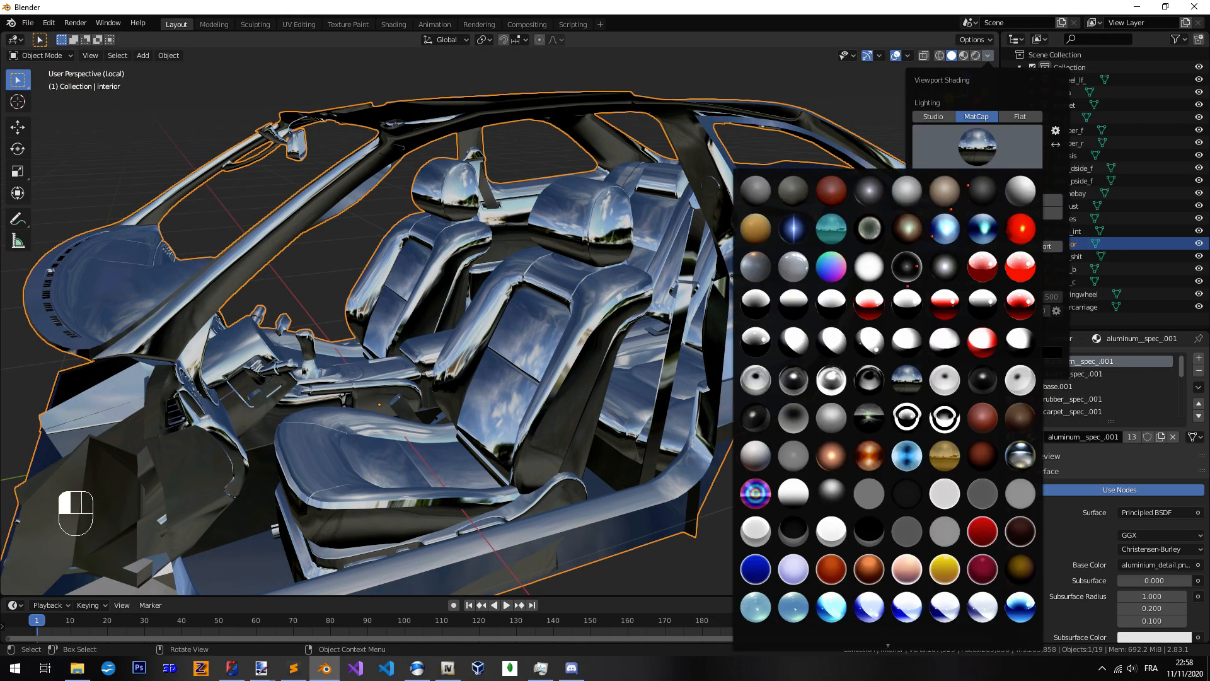
{"action": "left_click", "coordinate": [830, 455]}
{"action": "middle_click_drag", "start_coordinate": [630, 378], "coordinate": [441, 296]}
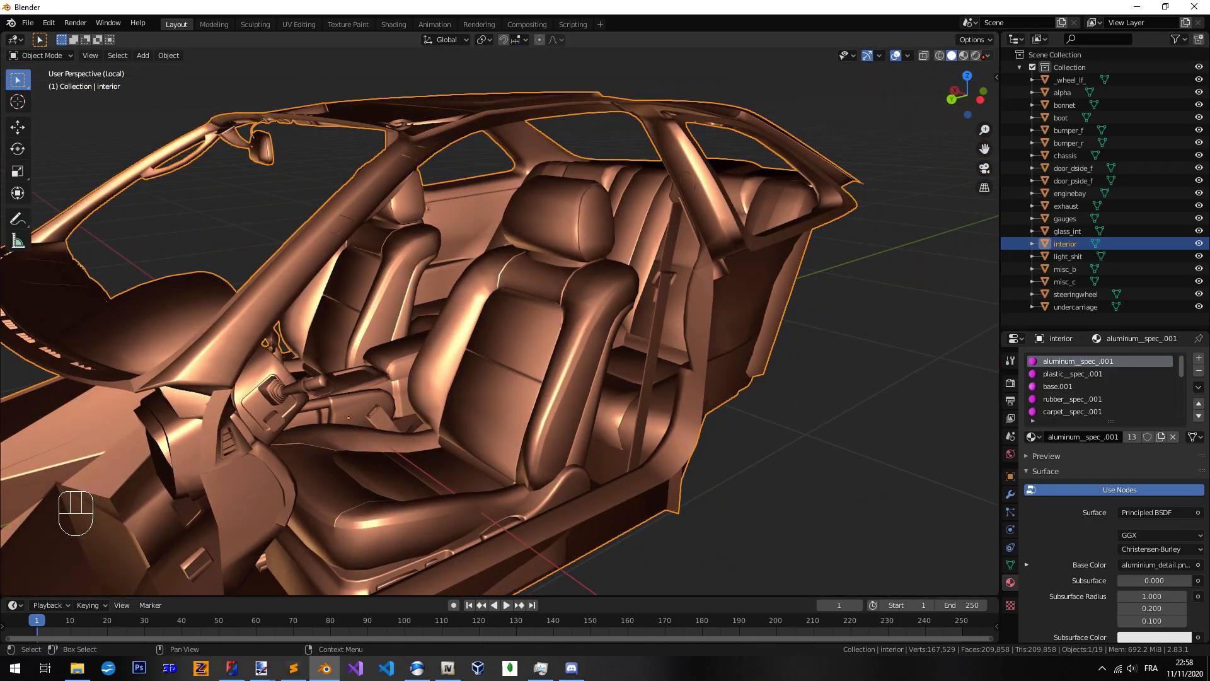
Set the viewport matcap to the light grey sphere
{"action": "left_click", "coordinate": [987, 56]}
{"action": "left_click", "coordinate": [977, 147]}
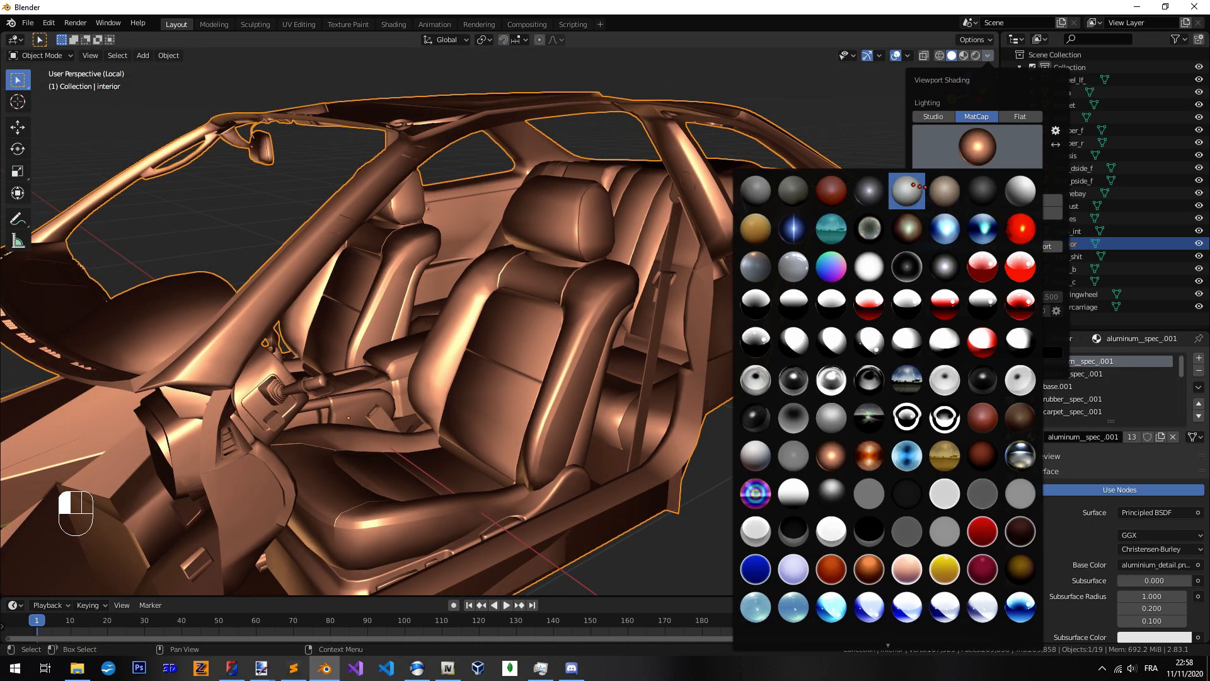
{"action": "left_click", "coordinate": [906, 189]}
Reopen the interior in Edit Mode, show it as Wireframe and circle-select faces of a front headrest
{"action": "mouse_move", "coordinate": [527, 397]}
{"action": "middle_mouse_down"}
{"action": "mouse_move", "coordinate": [454, 382]}
{"action": "mouse_move", "coordinate": [523, 353]}
{"action": "mouse_move", "coordinate": [568, 354]}
{"action": "mouse_move", "coordinate": [536, 318]}
{"action": "middle_mouse_up"}
{"action": "key", "text": "Tab"}
{"action": "key", "text": "z"}
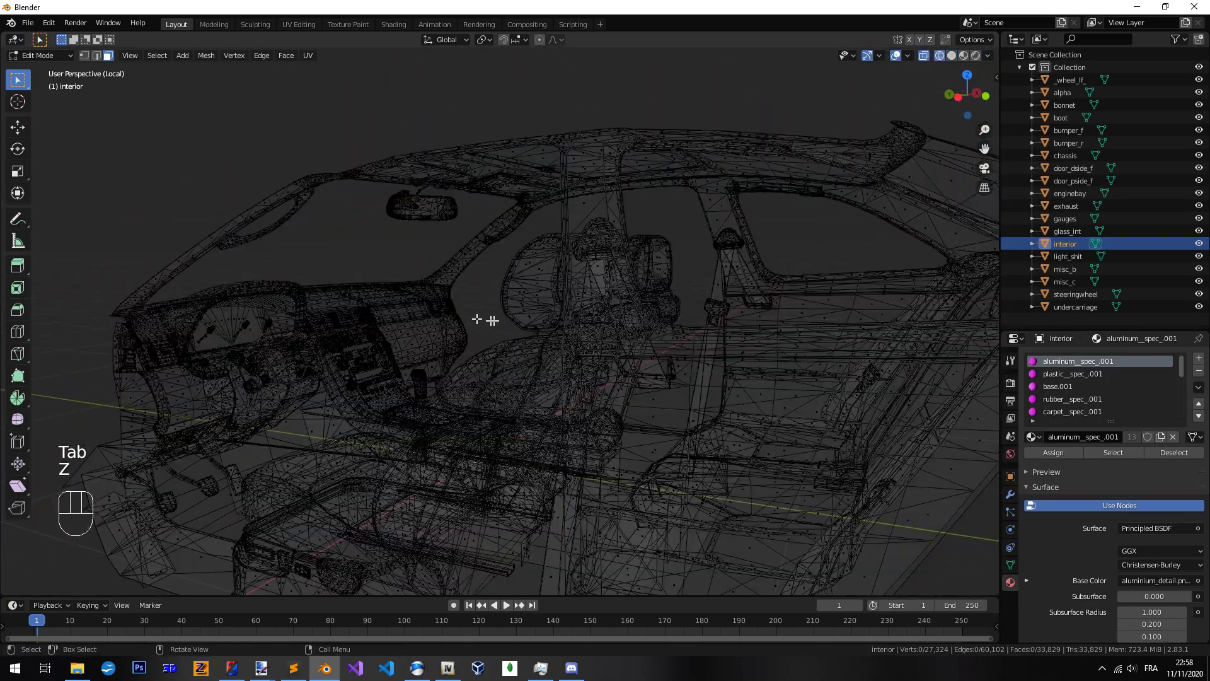
{"action": "scroll", "coordinate": [546, 311], "scroll_direction": "up", "scroll_amount": 2}
{"action": "key", "text": "c"}
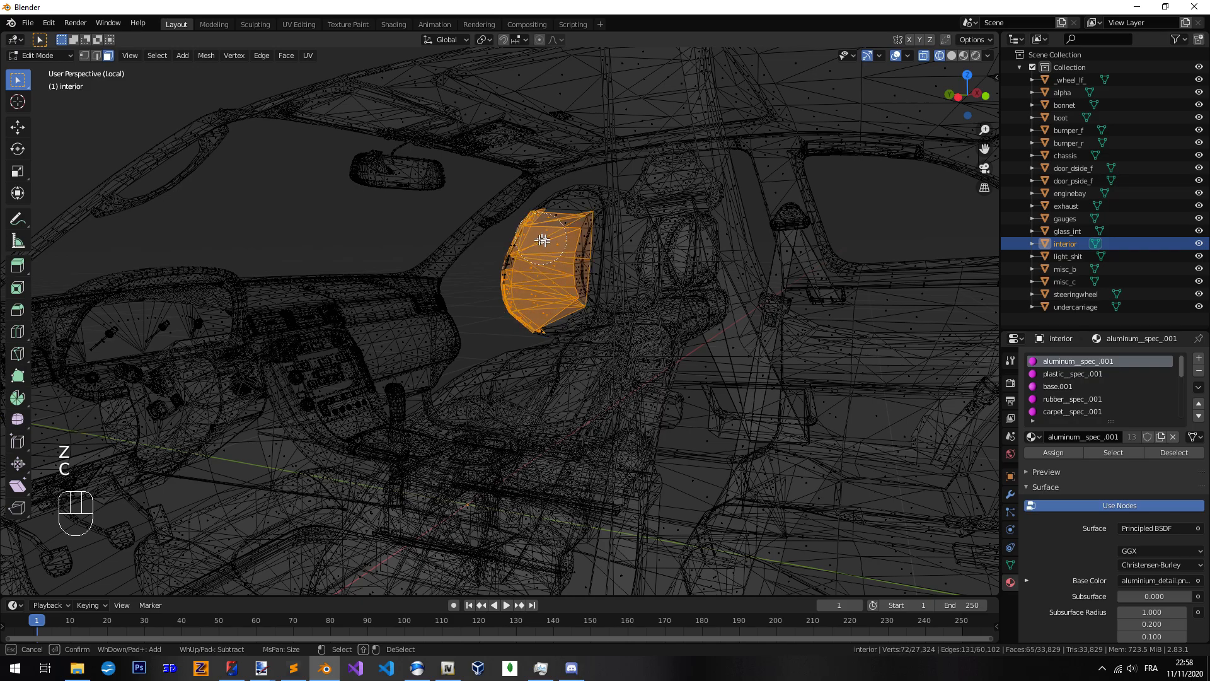
{"action": "key", "text": "Escape"}
{"action": "middle_click_drag", "start_coordinate": [514, 195], "coordinate": [528, 251], "text": "shift"}
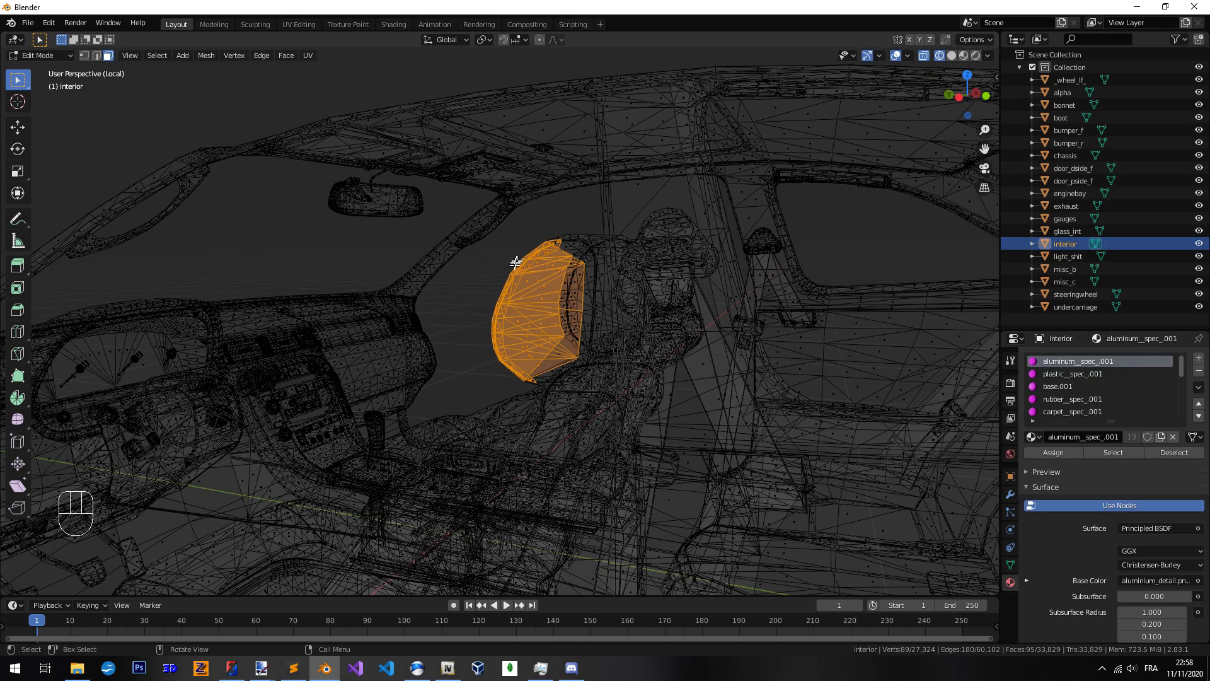
Return the viewport to Solid shading and view the selected headrest faces from the side and front
{"action": "scroll", "coordinate": [516, 262], "scroll_direction": "down", "scroll_amount": 5}
{"action": "key", "text": "z"}
{"action": "left_click", "coordinate": [605, 349]}
{"action": "mouse_move", "coordinate": [606, 349]}
{"action": "middle_mouse_down"}
{"action": "mouse_move", "coordinate": [655, 326]}
{"action": "mouse_move", "coordinate": [563, 296]}
{"action": "middle_mouse_up"}
{"action": "key", "text": "z"}
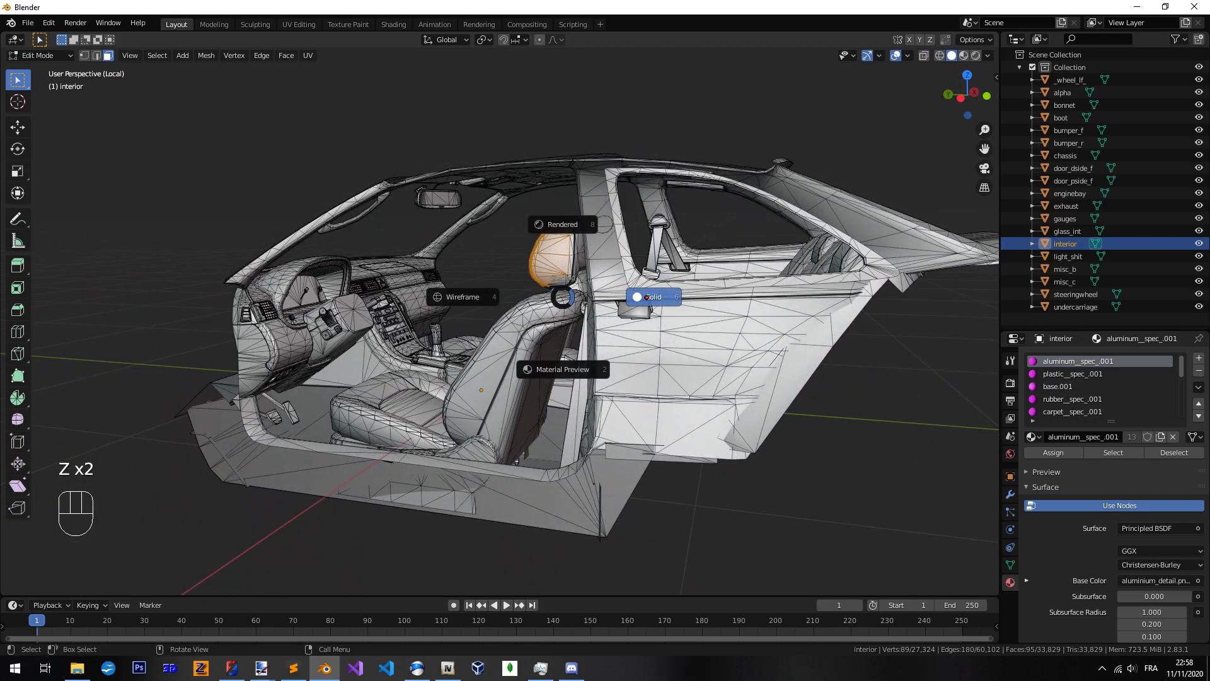
{"action": "left_click", "coordinate": [646, 297]}
{"action": "mouse_move", "coordinate": [646, 297]}
{"action": "middle_mouse_down"}
{"action": "mouse_move", "coordinate": [729, 338]}
{"action": "mouse_move", "coordinate": [668, 348]}
{"action": "mouse_move", "coordinate": [879, 106]}
{"action": "middle_mouse_up"}
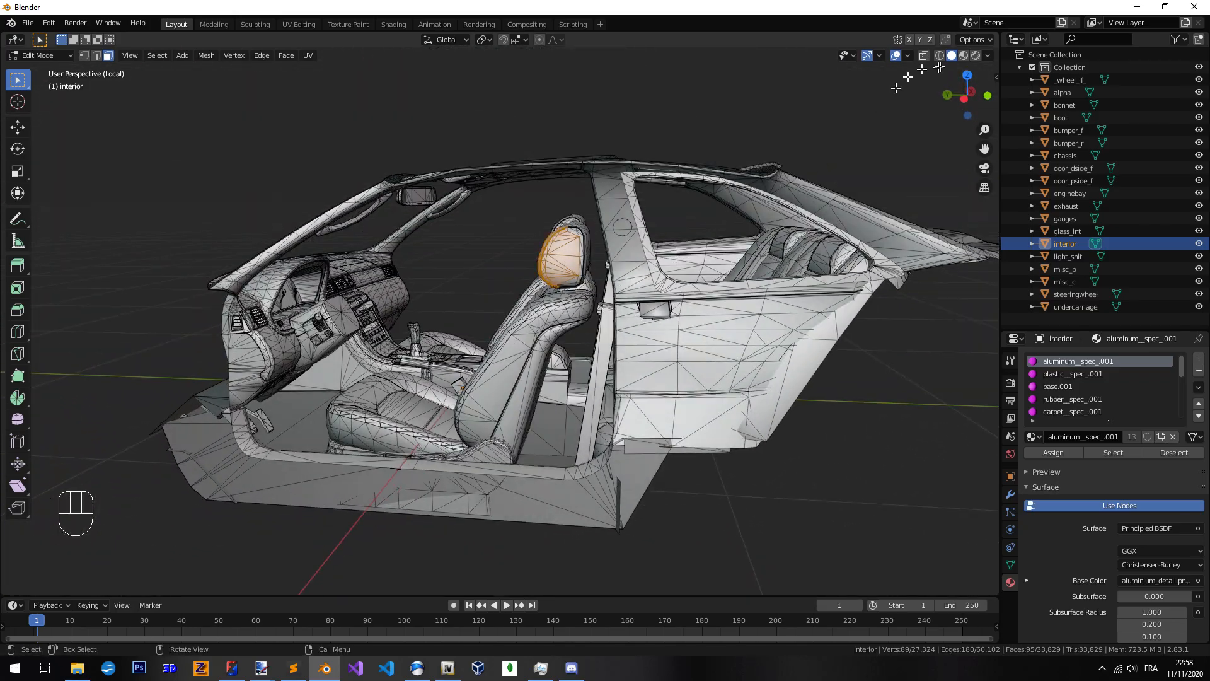
{"action": "middle_click_drag", "start_coordinate": [548, 364], "coordinate": [479, 372]}
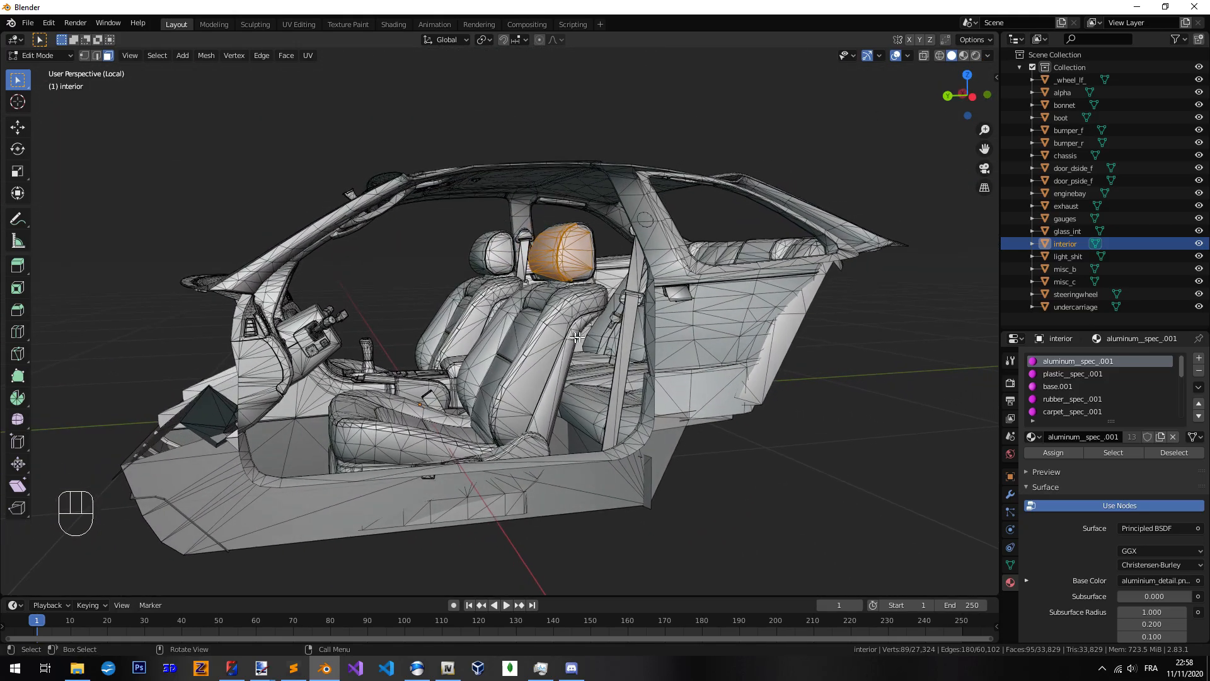
Check the viewport shading options and switch the interior to Material Preview
{"action": "left_click", "coordinate": [988, 56]}
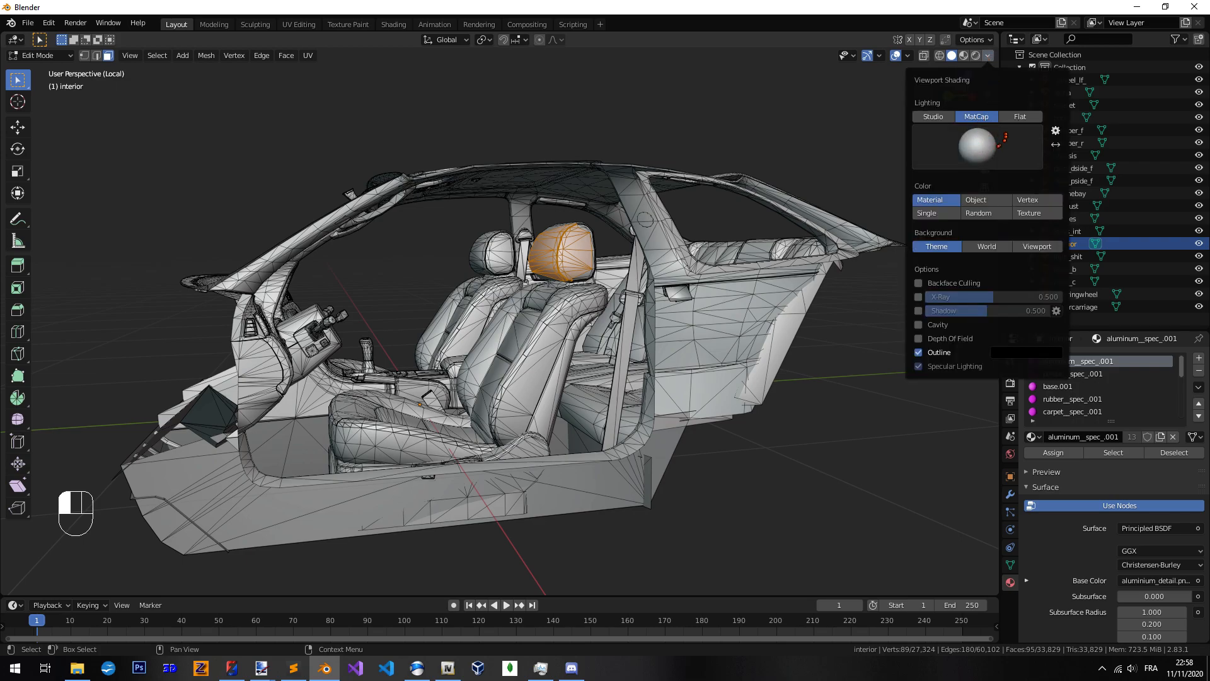
{"action": "middle_click_drag", "start_coordinate": [549, 315], "coordinate": [553, 280]}
{"action": "left_click", "coordinate": [549, 340]}
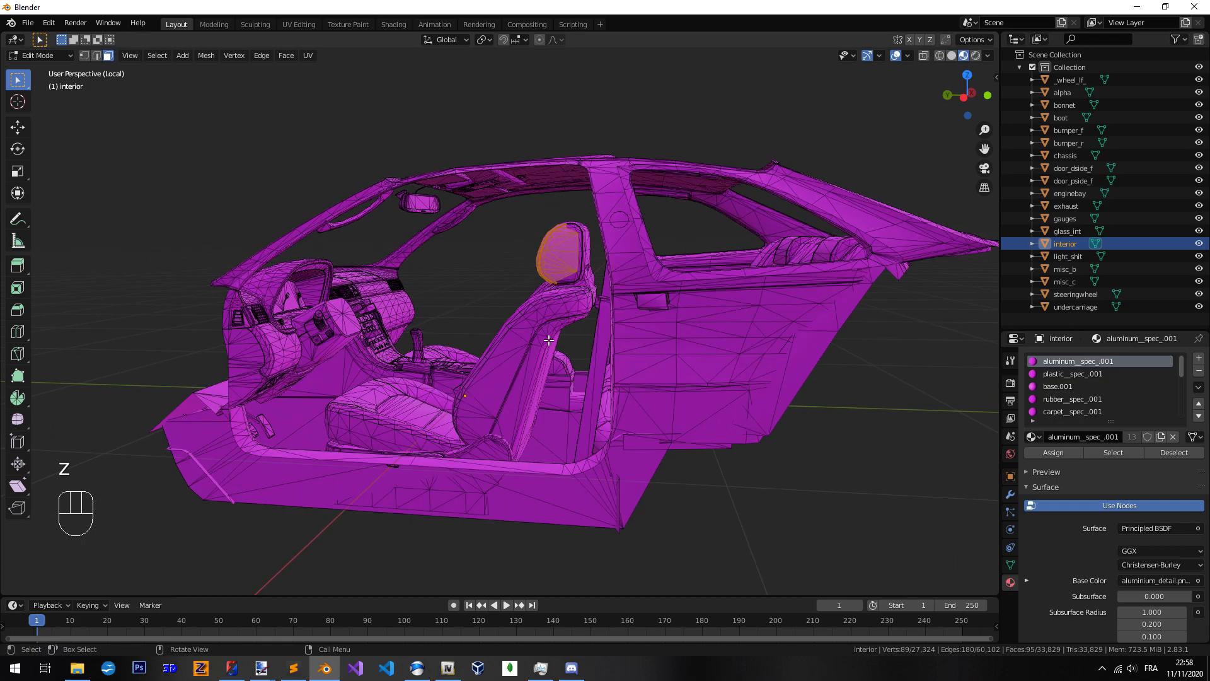
{"action": "middle_click_drag", "start_coordinate": [530, 339], "coordinate": [1030, 493]}
{"action": "scroll", "coordinate": [554, 325], "scroll_direction": "down", "scroll_amount": 6}
{"action": "middle_click_drag", "start_coordinate": [831, 464], "coordinate": [571, 335]}
Switch to ZModeler, isolate door_dside_f and maximise the Perspective view
{"action": "left_click", "coordinate": [236, 668]}
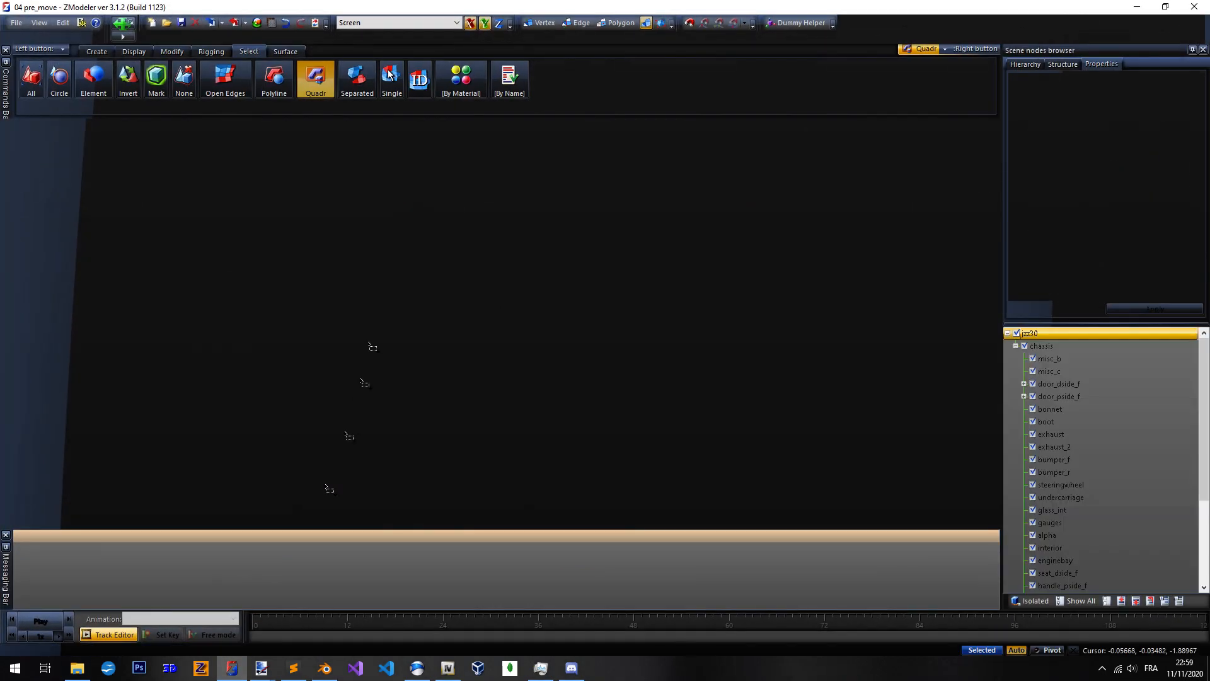
{"action": "left_click", "coordinate": [1059, 383]}
{"action": "left_click", "coordinate": [1033, 600]}
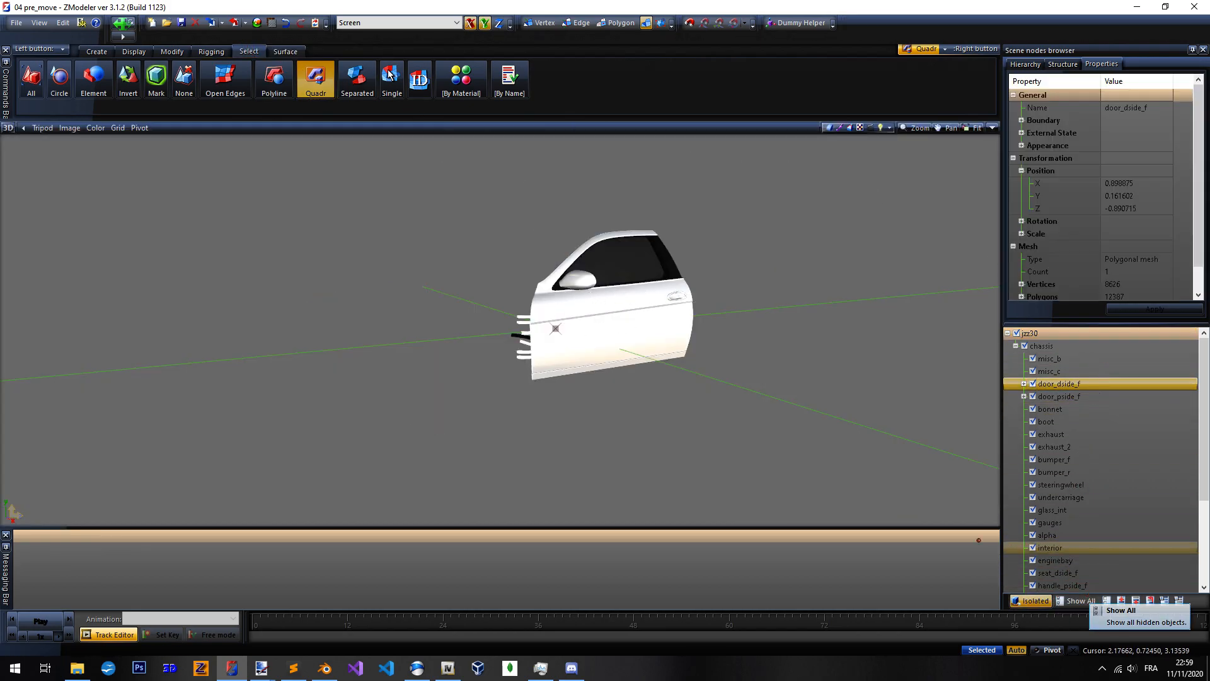
{"action": "left_click", "coordinate": [992, 127]}
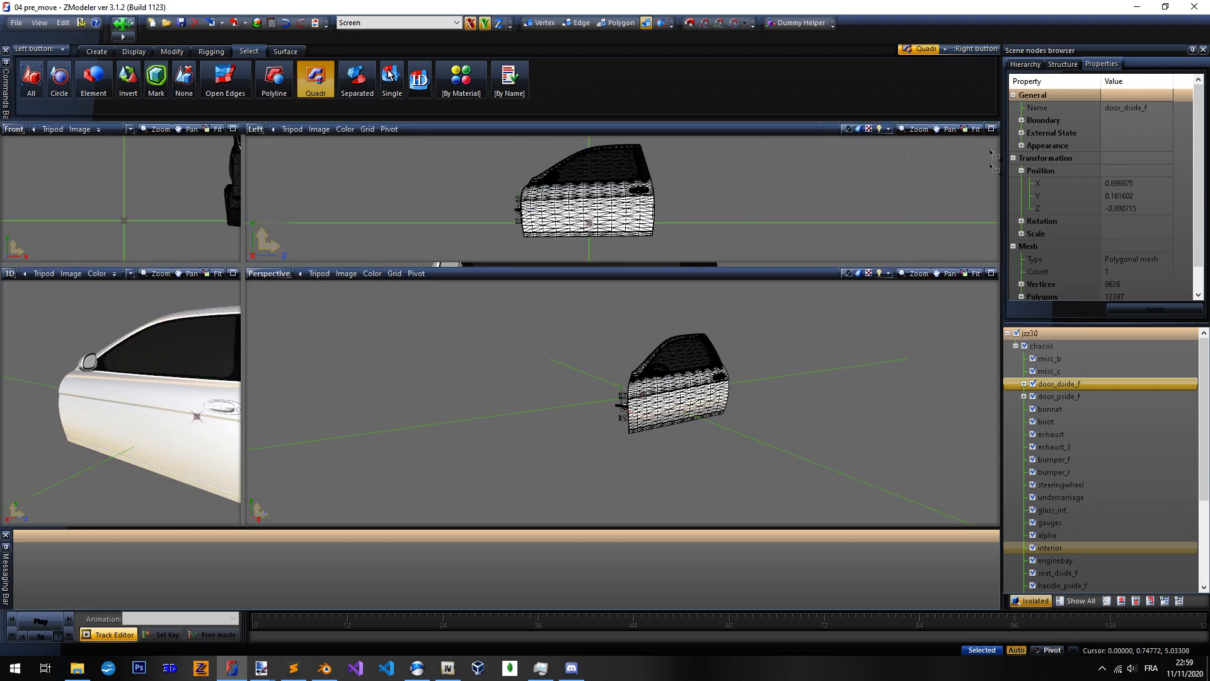
{"action": "left_click", "coordinate": [990, 268]}
Select the door's outer shell polygons with the Separated tool in Polygon mode and open the Material Browser
{"action": "left_click", "coordinate": [616, 23]}
{"action": "right_click", "coordinate": [652, 304]}
{"action": "left_click", "coordinate": [360, 81]}
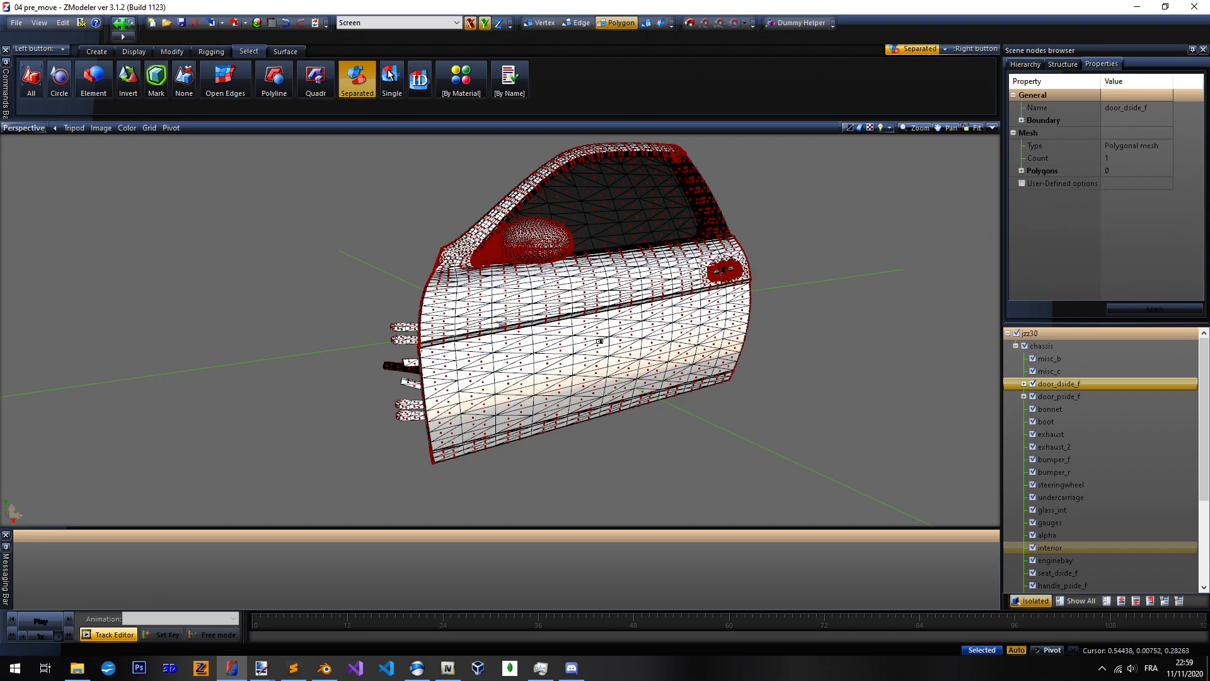
{"action": "left_click", "coordinate": [587, 343]}
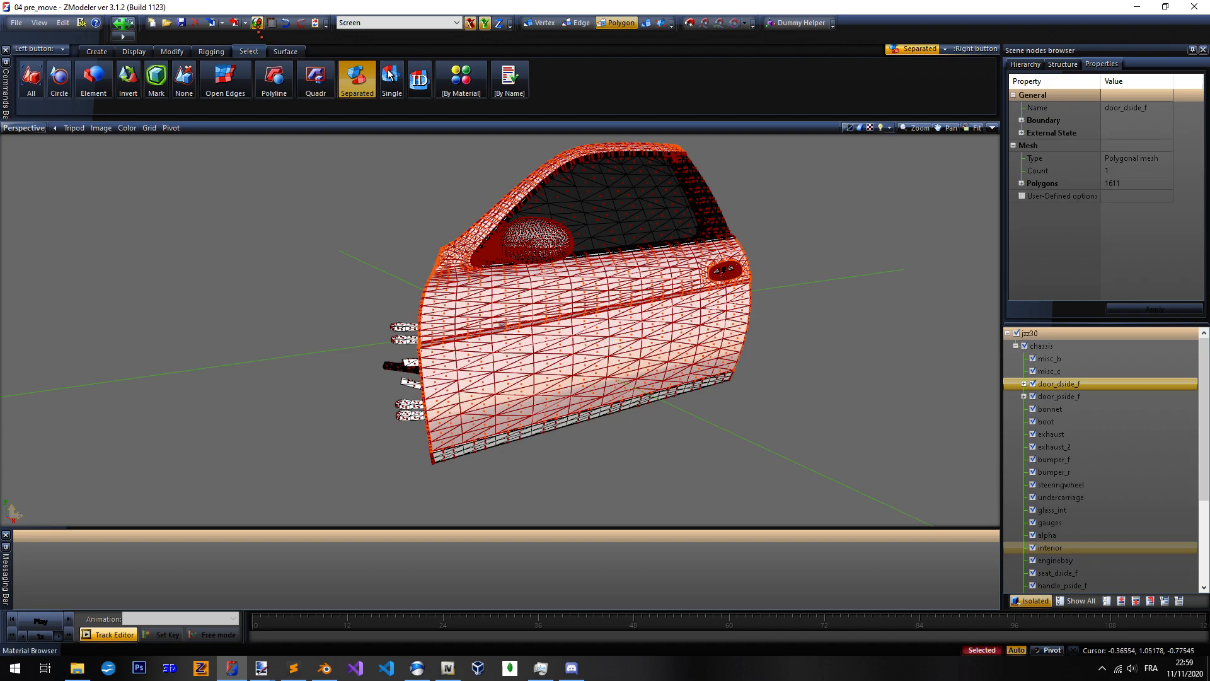
{"action": "key", "text": "m"}
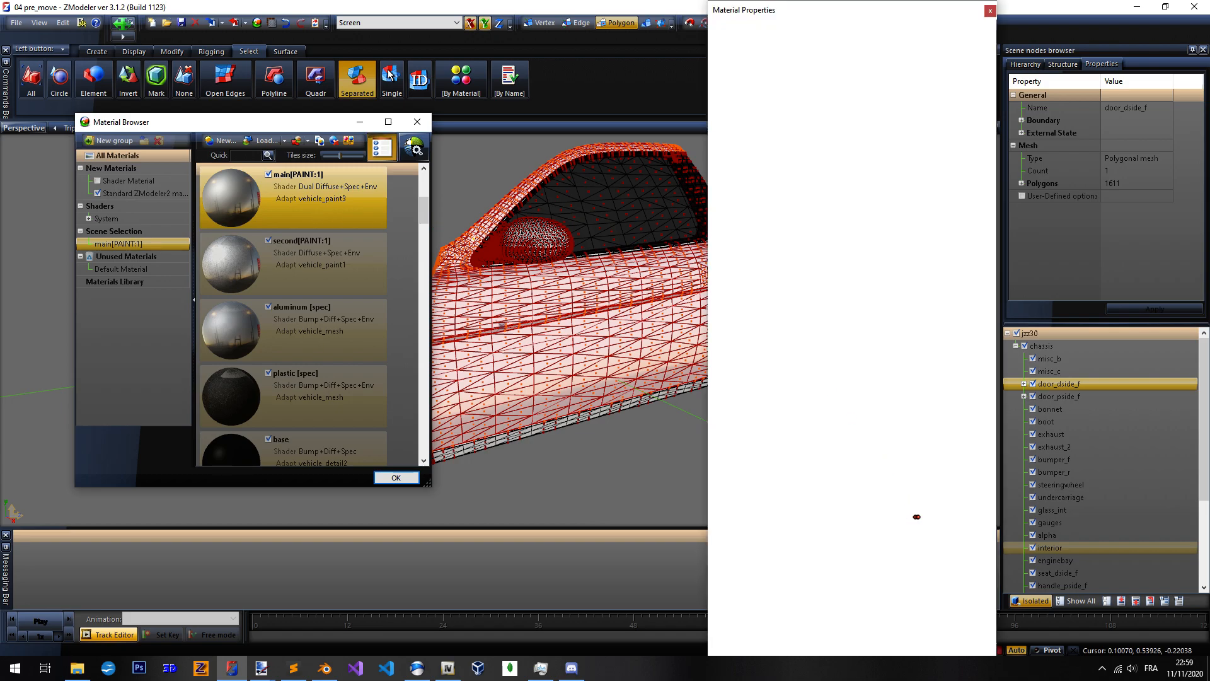
Check the texture map of the material's DETAIL layer and close the Textures Browser, Material Properties and Material Browser
{"action": "left_click", "coordinate": [882, 558]}
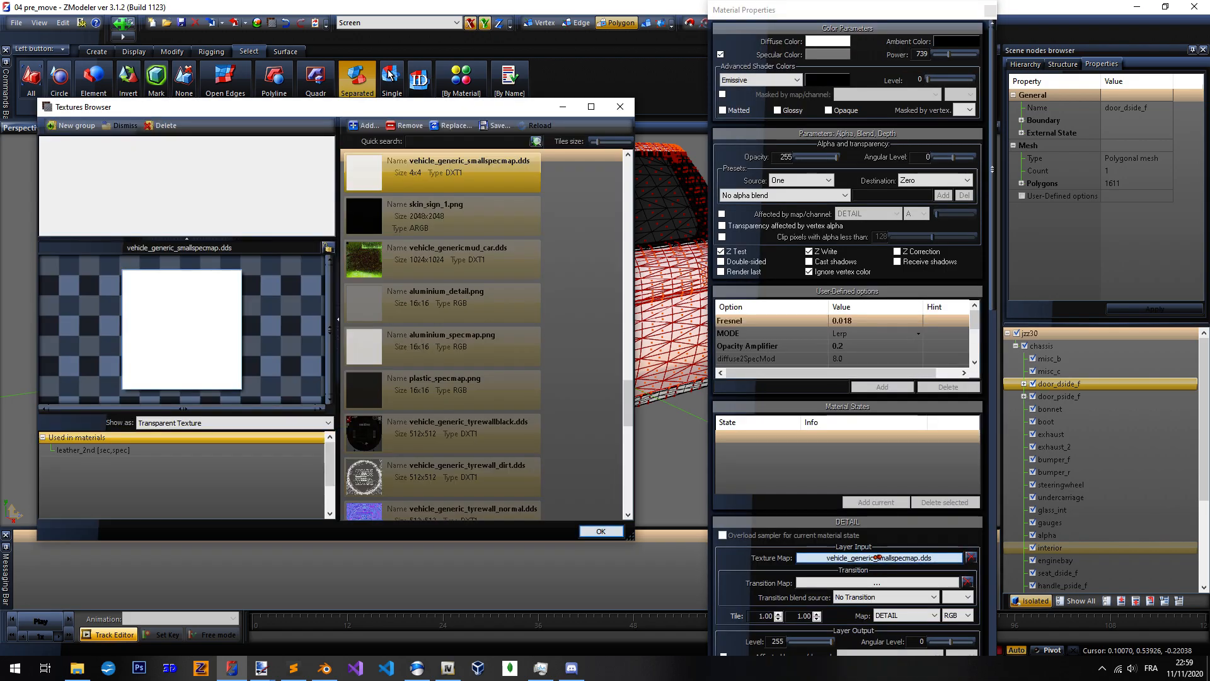
{"action": "left_click", "coordinate": [620, 106]}
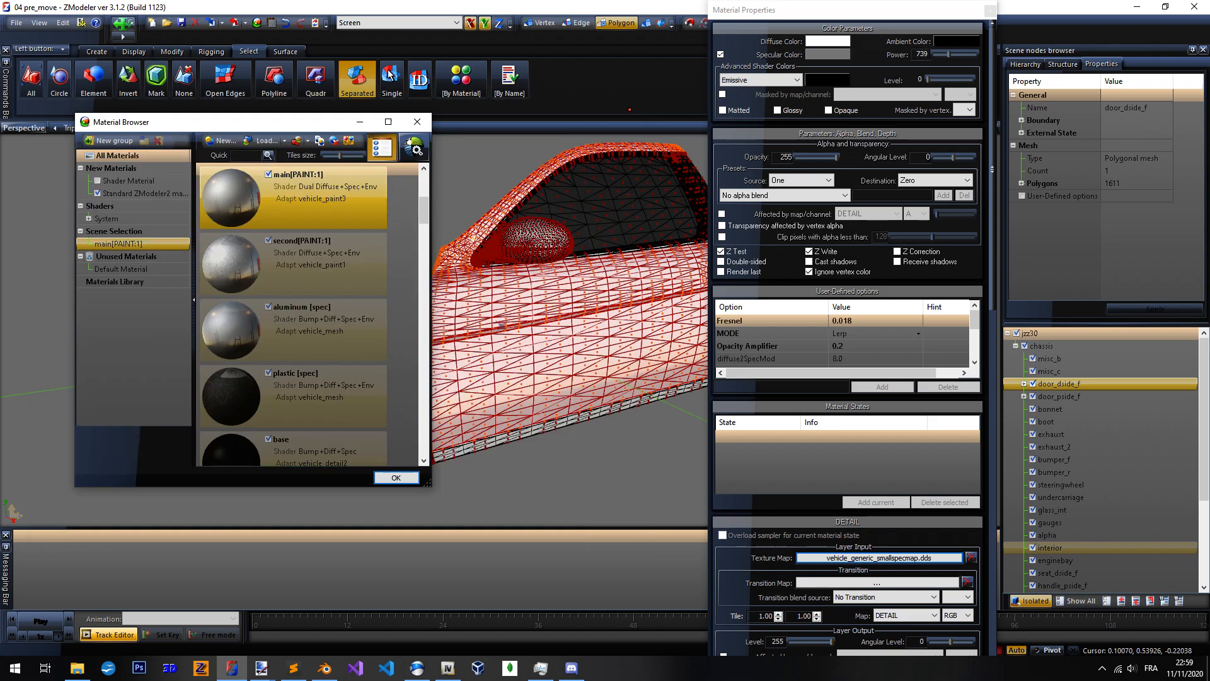
{"action": "left_click", "coordinate": [990, 11]}
{"action": "left_click", "coordinate": [417, 121]}
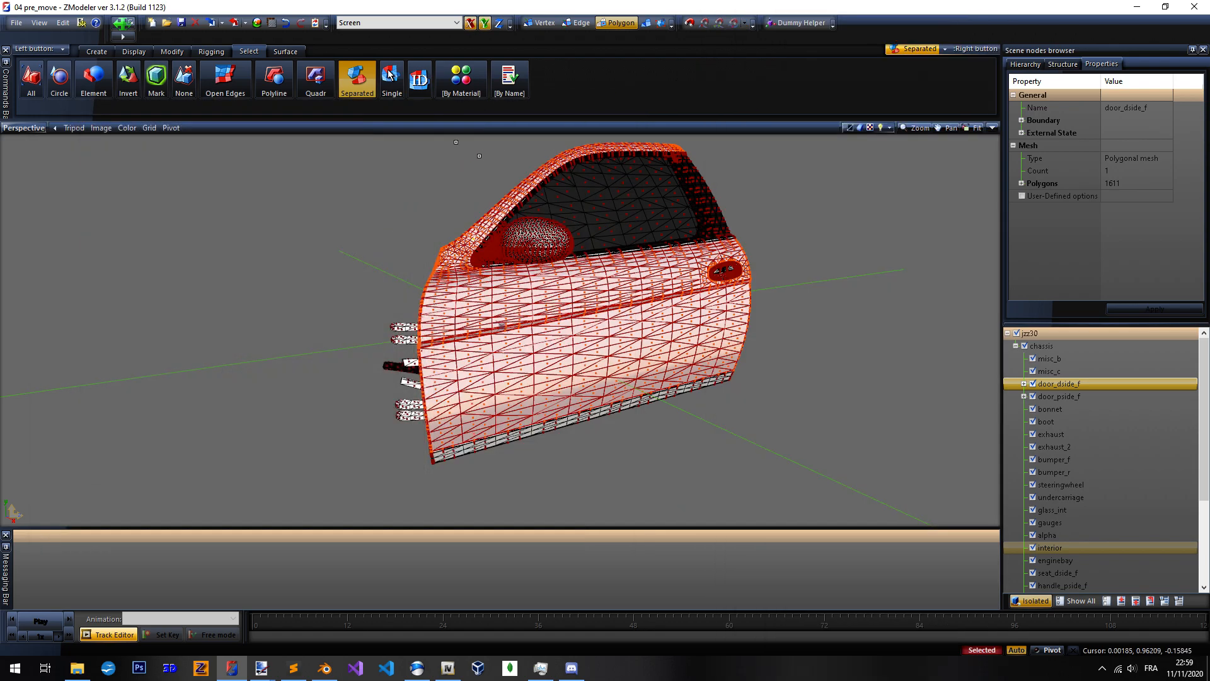
Switch to Blender and check the interior's material slots and the Base Color input options of the aluminum material
{"action": "key", "text": "alt+Tab"}
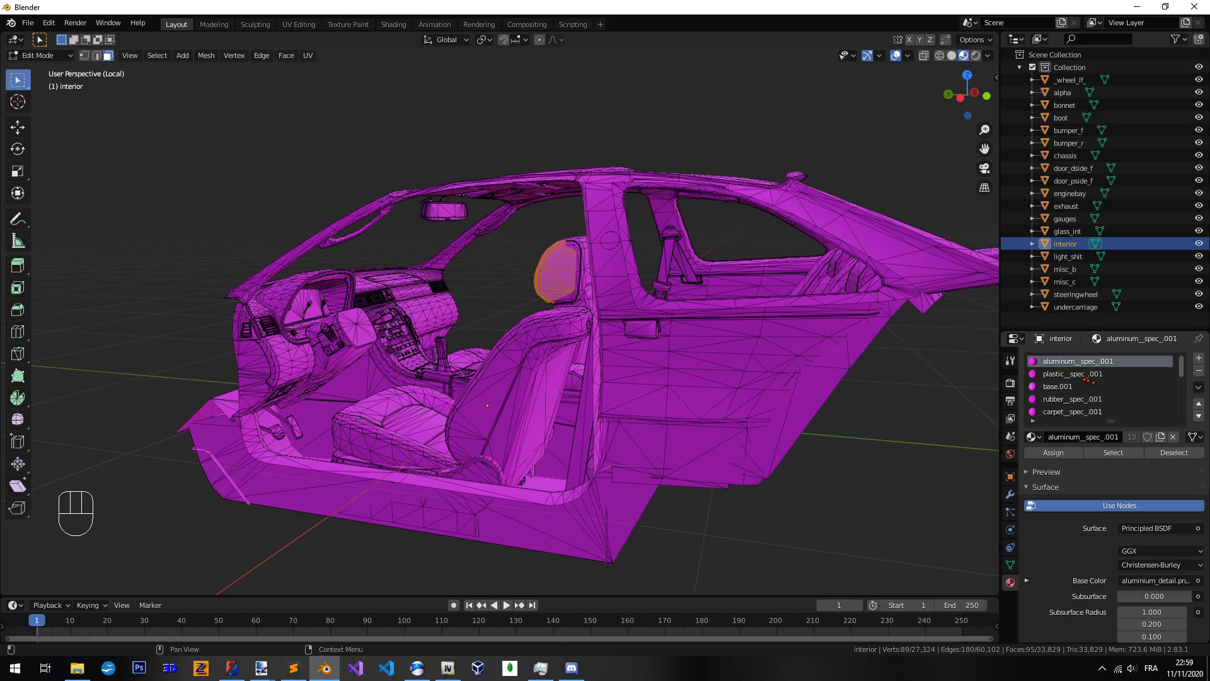
{"action": "middle_click_drag", "start_coordinate": [986, 381], "coordinate": [649, 376]}
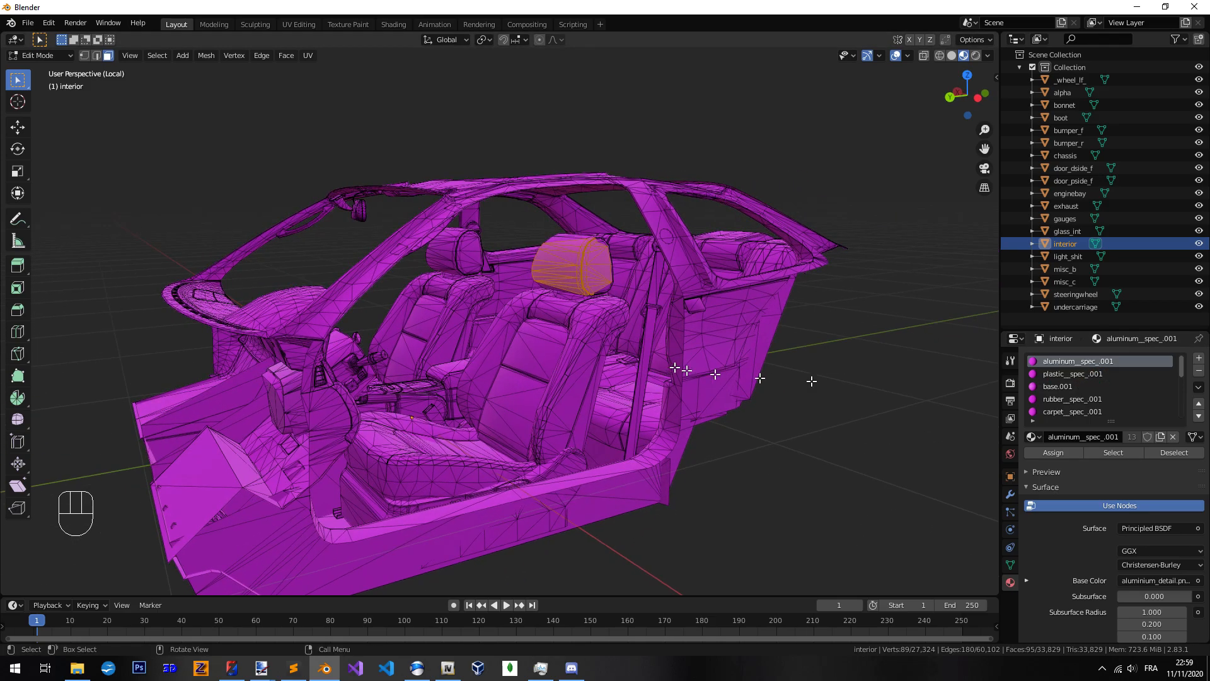
{"action": "scroll", "coordinate": [1117, 390], "scroll_direction": "down", "scroll_amount": 5}
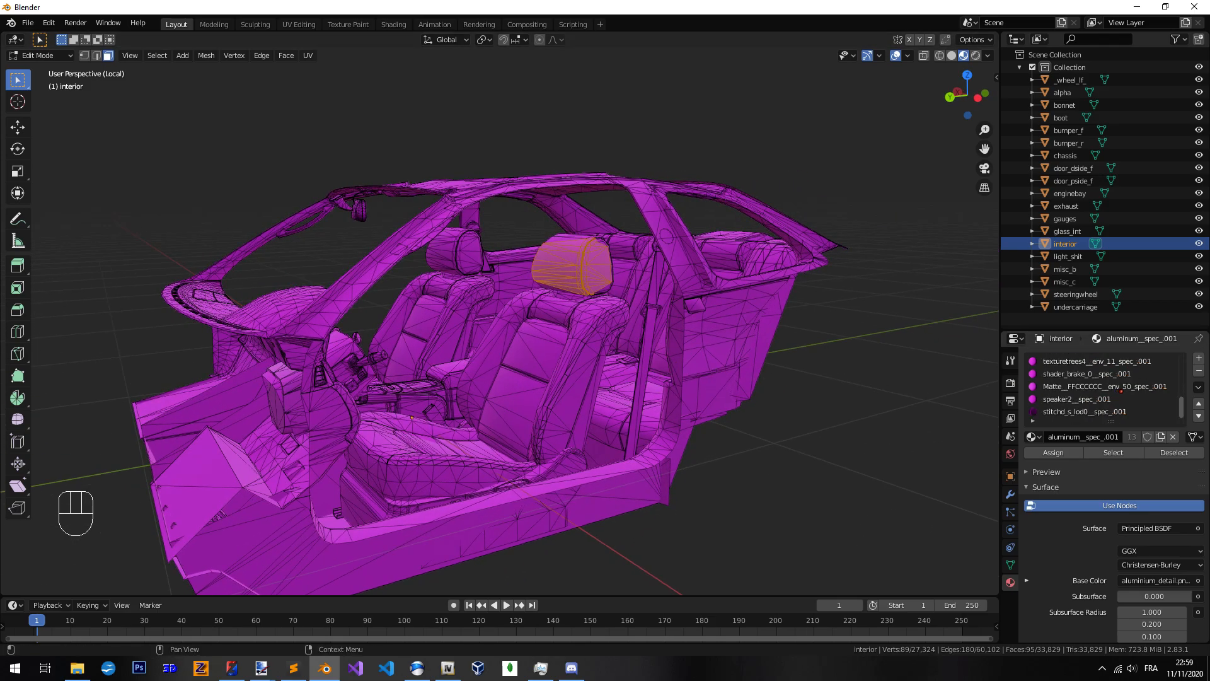
{"action": "scroll", "coordinate": [1118, 395], "scroll_direction": "up", "scroll_amount": 5}
{"action": "middle_click_drag", "start_coordinate": [701, 397], "coordinate": [638, 389]}
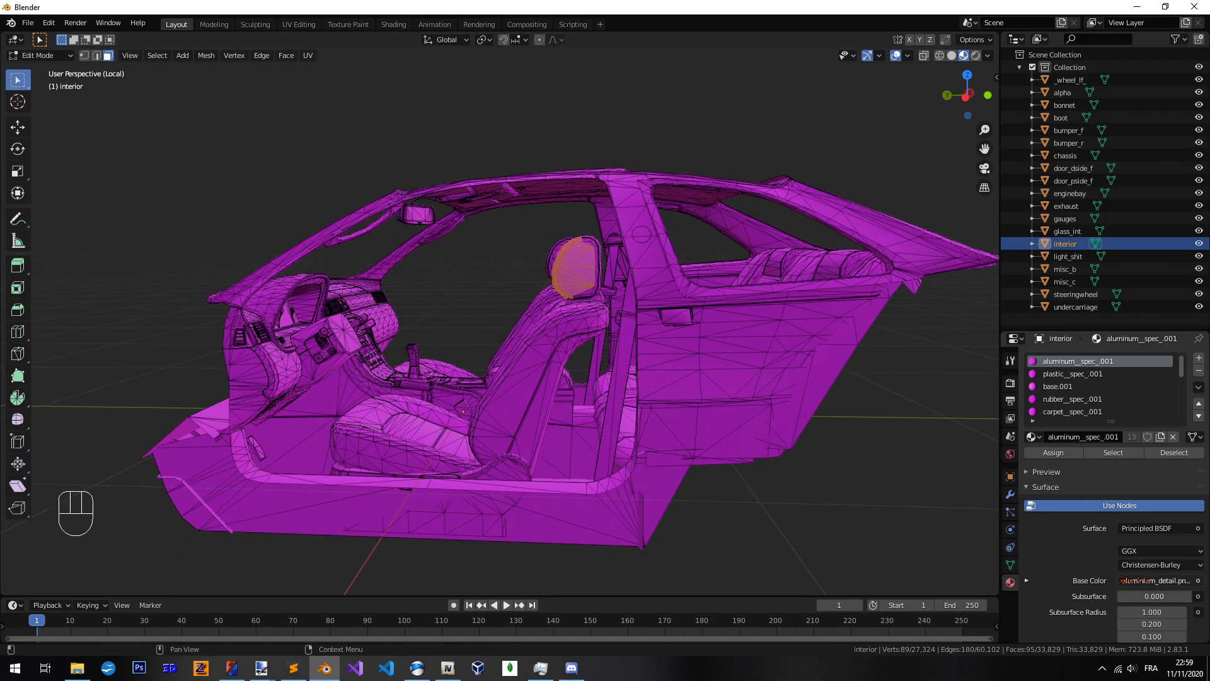
{"action": "left_click", "coordinate": [1197, 581]}
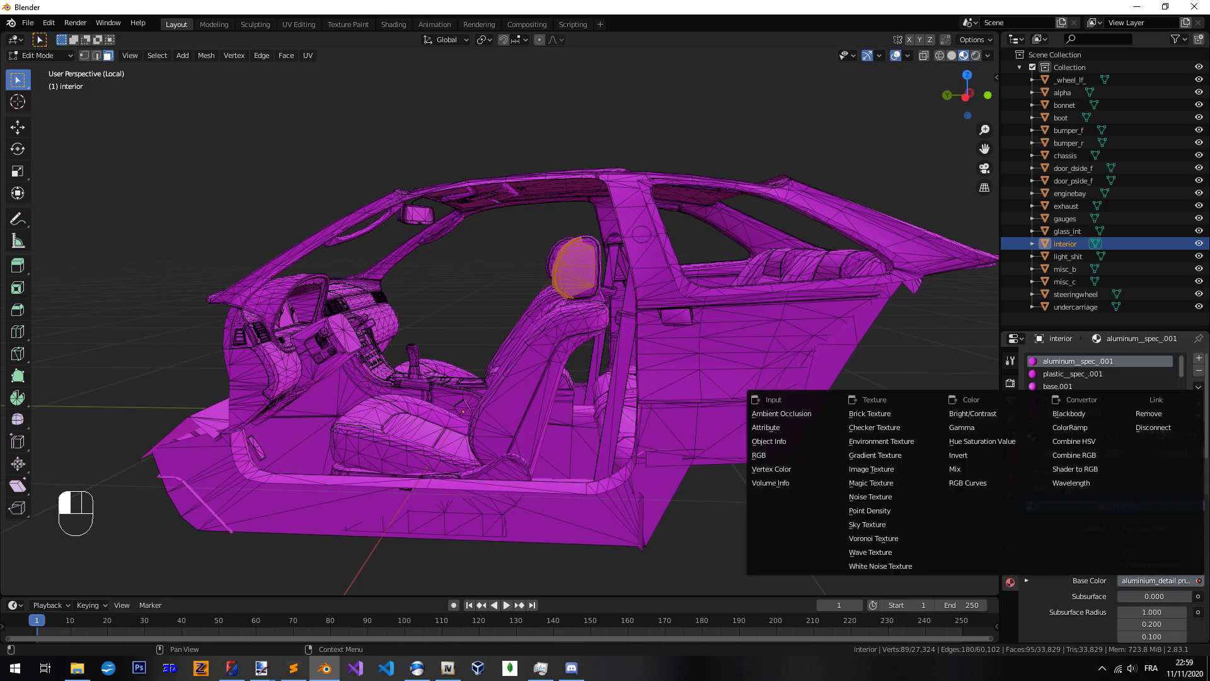
{"action": "left_click", "coordinate": [900, 463]}
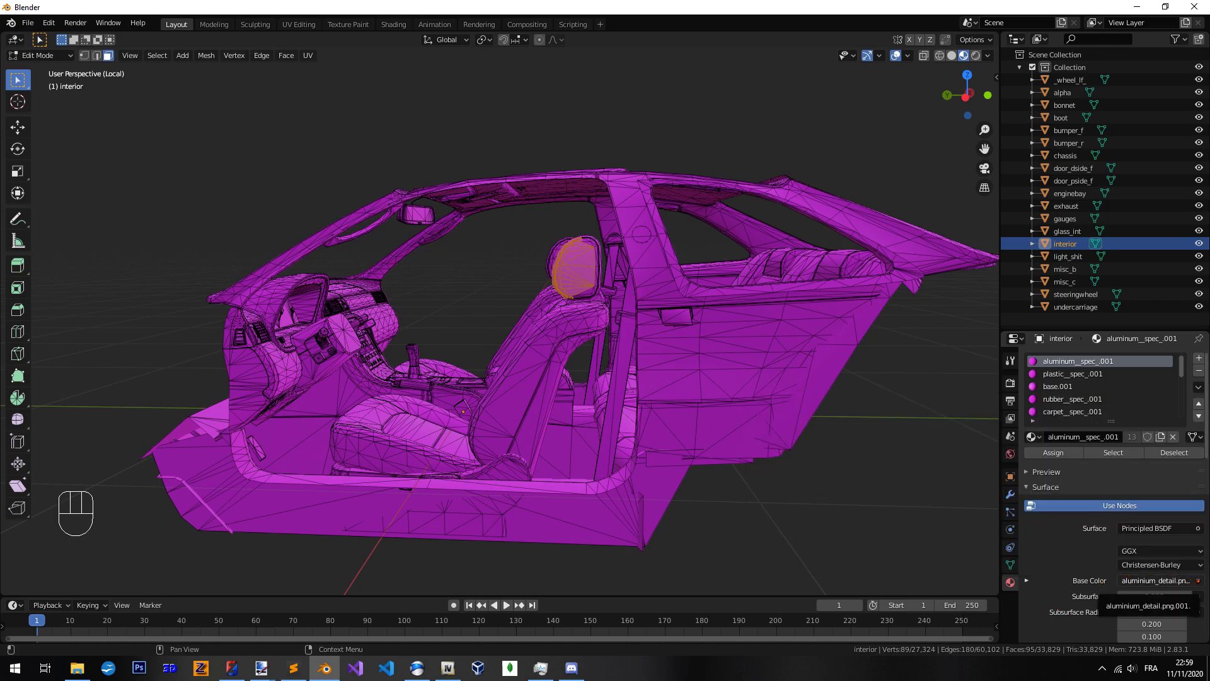
{"action": "left_click", "coordinate": [1198, 580]}
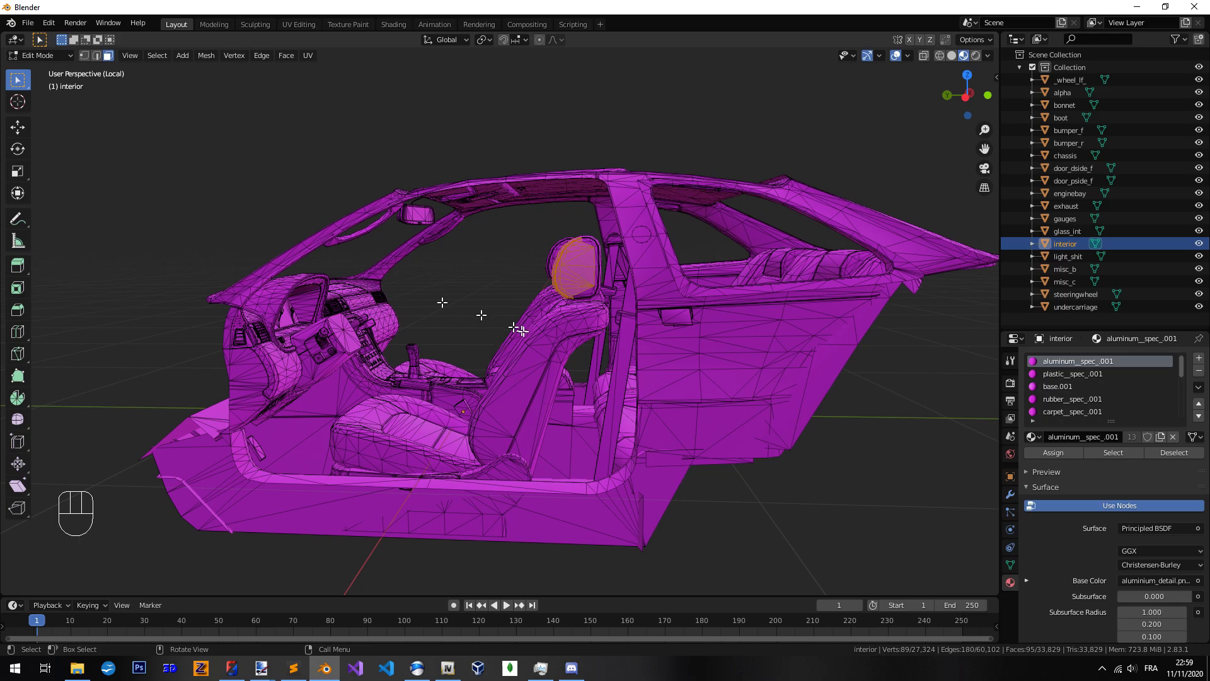
Compare the selected headrest faces in Wireframe and Material Preview shading
{"action": "middle_click_drag", "start_coordinate": [540, 310], "coordinate": [559, 310]}
{"action": "scroll", "coordinate": [560, 309], "scroll_direction": "up", "scroll_amount": 3}
{"action": "middle_click_drag", "start_coordinate": [576, 256], "coordinate": [535, 334], "text": "shift"}
{"action": "scroll", "coordinate": [535, 336], "scroll_direction": "up", "scroll_amount": 1}
{"action": "key", "text": "z"}
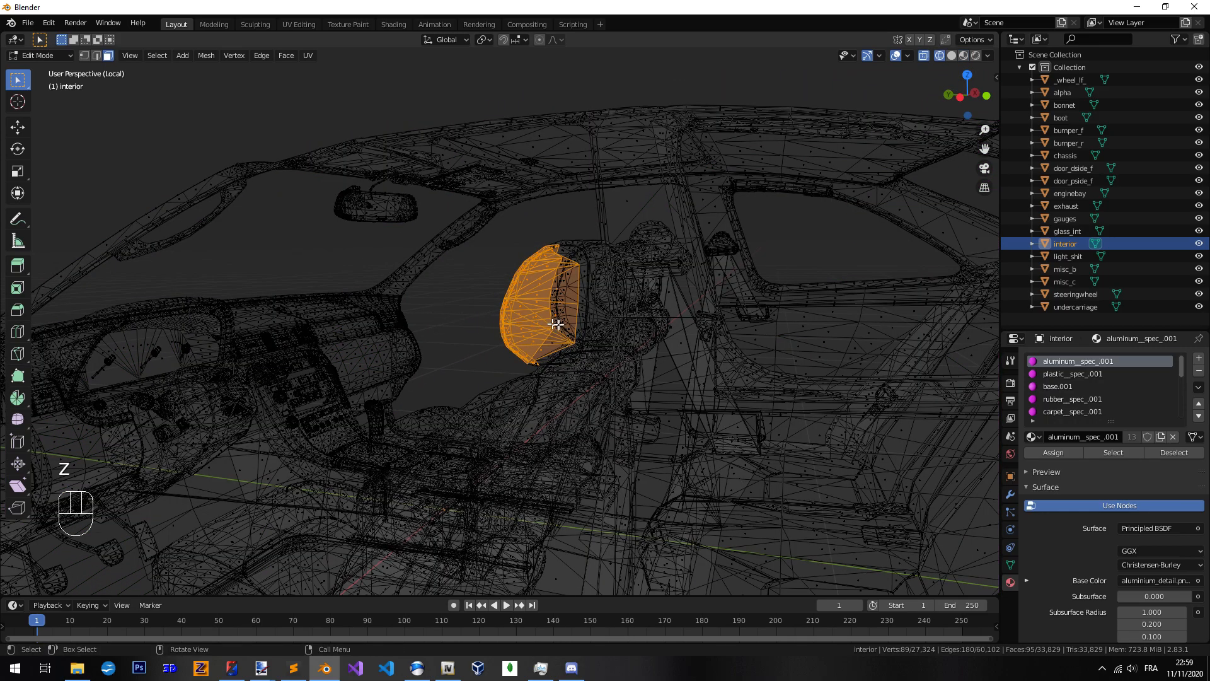
{"action": "key", "text": "z"}
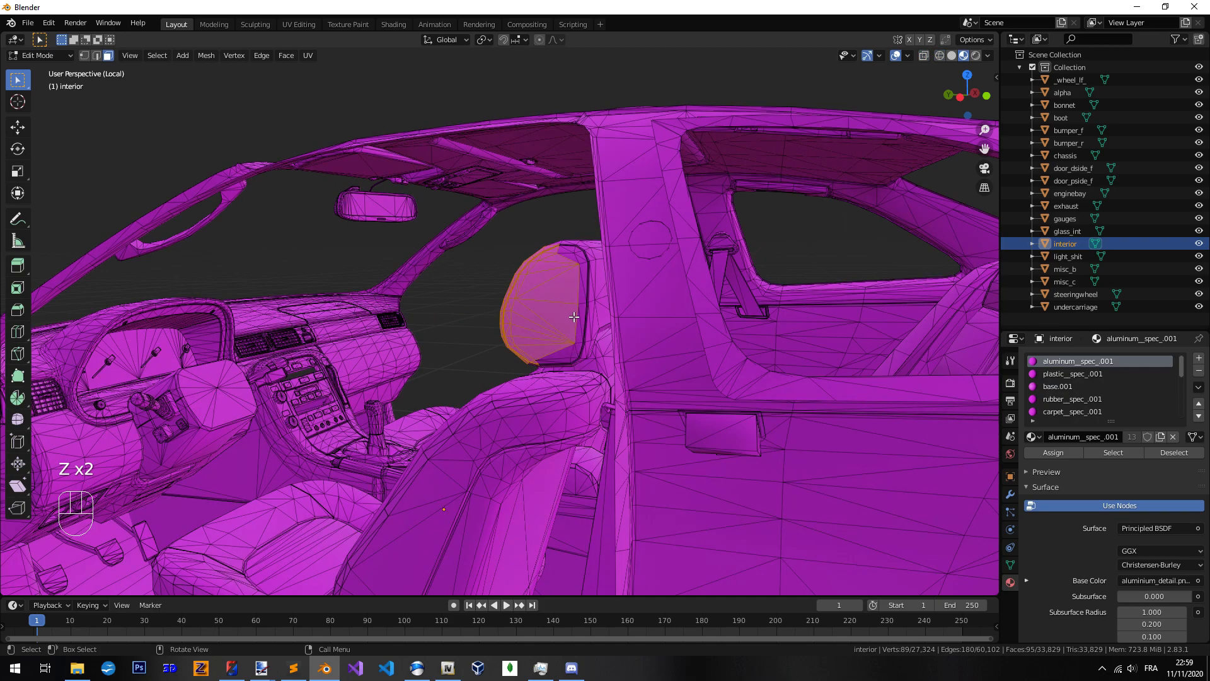
{"action": "key", "text": "z"}
{"action": "left_click", "coordinate": [494, 311]}
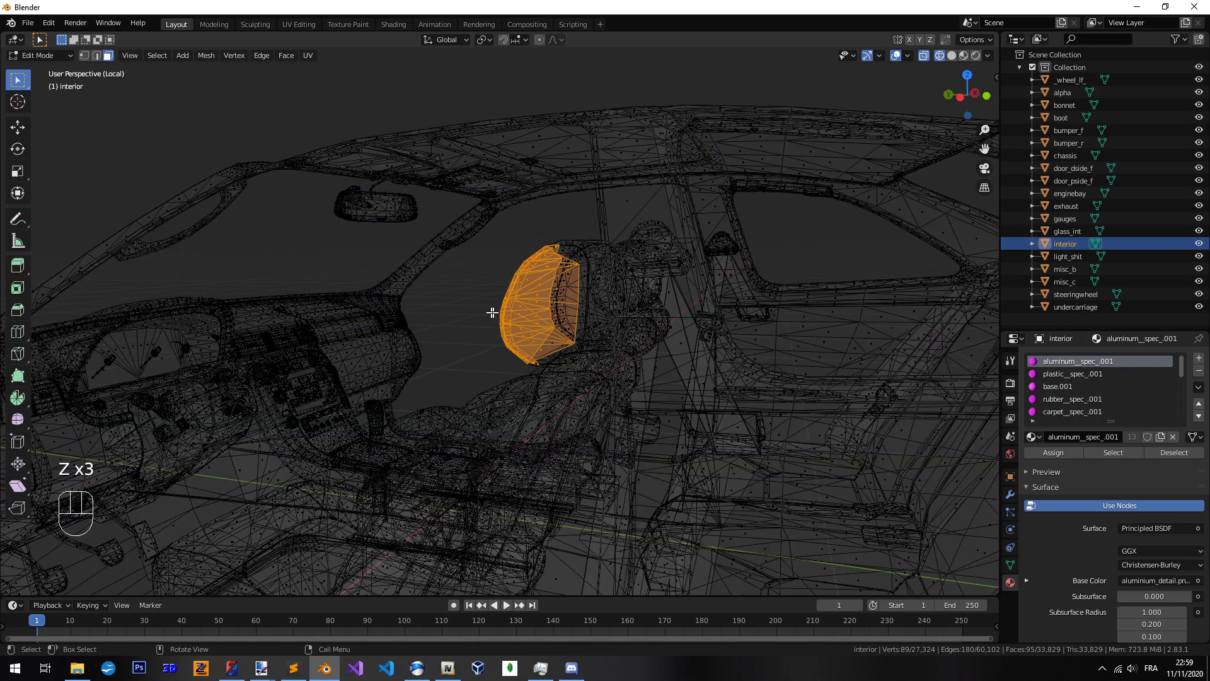
{"action": "scroll", "coordinate": [530, 327], "scroll_direction": "down", "scroll_amount": 10}
{"action": "mouse_move", "coordinate": [529, 327]}
{"action": "middle_mouse_down"}
{"action": "mouse_move", "coordinate": [633, 341]}
{"action": "mouse_move", "coordinate": [581, 333]}
{"action": "mouse_move", "coordinate": [603, 317]}
{"action": "mouse_move", "coordinate": [511, 345]}
{"action": "middle_mouse_up"}
{"action": "scroll", "coordinate": [630, 341], "scroll_direction": "up", "scroll_amount": 4}
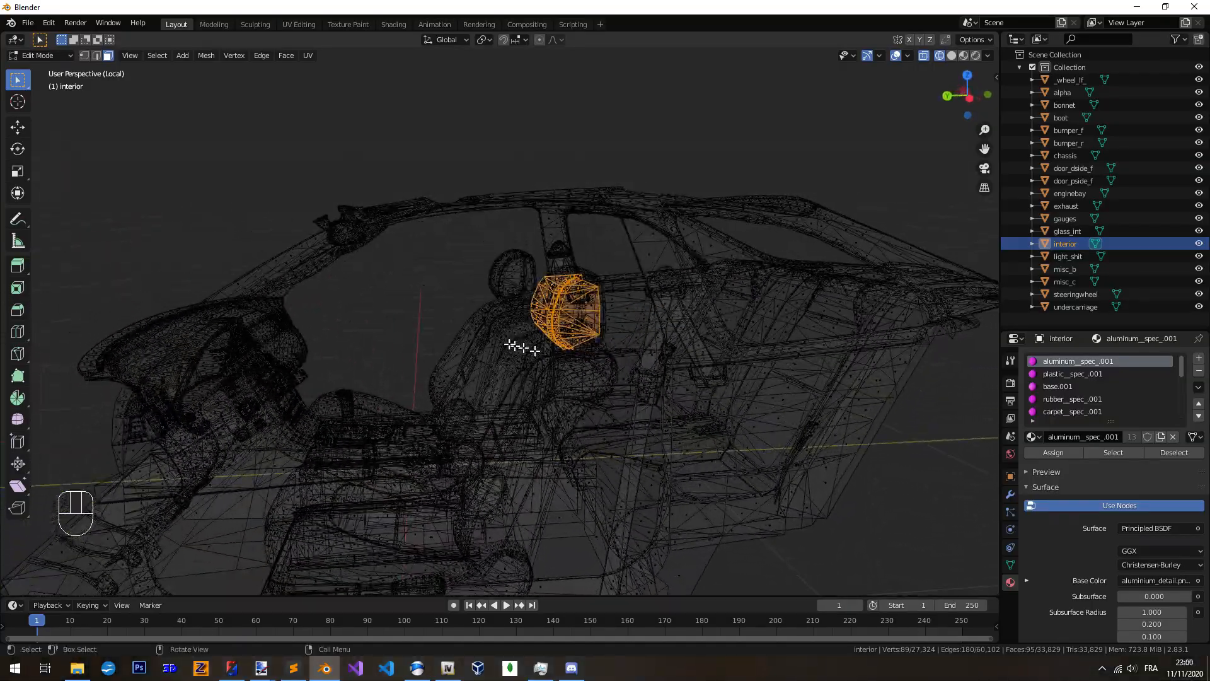
Switch to Solid shading and circle-select faces on the interior's rear side panel
{"action": "key", "text": "z"}
{"action": "left_click", "coordinate": [595, 343]}
{"action": "scroll", "coordinate": [592, 353], "scroll_direction": "down", "scroll_amount": 4}
{"action": "mouse_move", "coordinate": [589, 361]}
{"action": "middle_mouse_down"}
{"action": "mouse_move", "coordinate": [493, 378]}
{"action": "mouse_move", "coordinate": [526, 383]}
{"action": "middle_mouse_up"}
{"action": "key", "text": "c"}
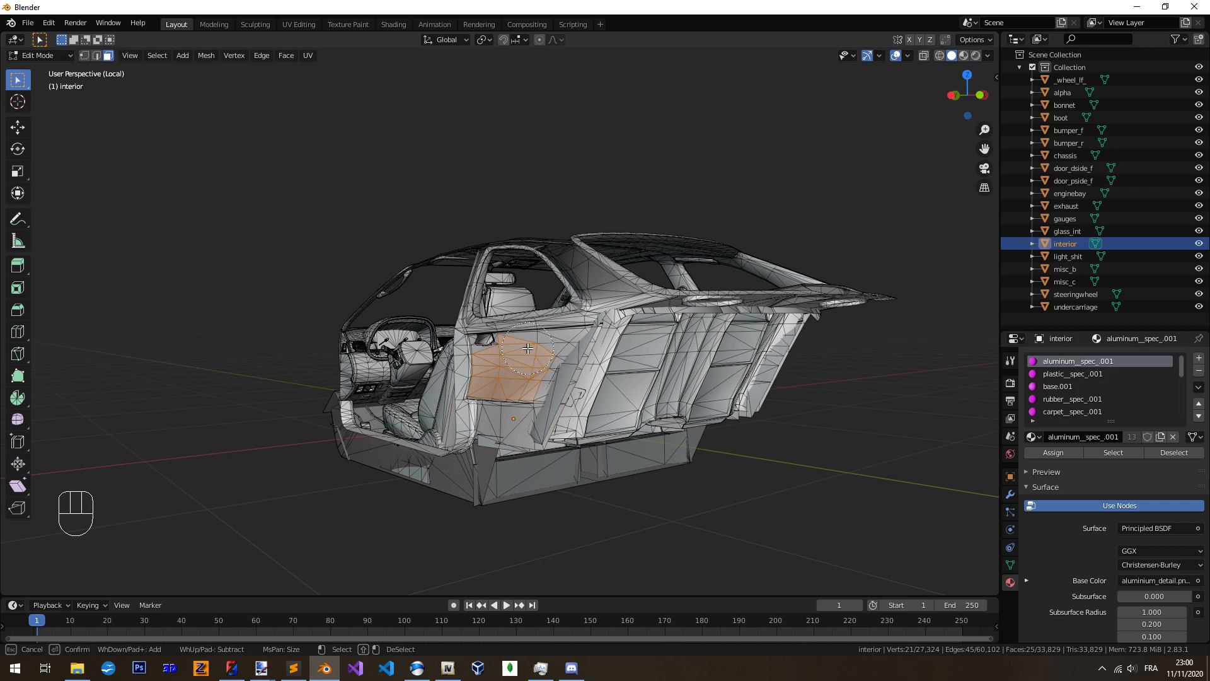
{"action": "scroll", "coordinate": [527, 347], "scroll_direction": "down", "scroll_amount": 8}
{"action": "scroll", "coordinate": [522, 349], "scroll_direction": "up", "scroll_amount": 7}
{"action": "mouse_move", "coordinate": [568, 352]}
{"action": "middle_mouse_down"}
{"action": "mouse_move", "coordinate": [544, 377]}
{"action": "mouse_move", "coordinate": [551, 385]}
{"action": "middle_mouse_up"}
Clear the face selection, select the whole interior mesh, and deselect everything again
{"action": "key", "text": "alt+a"}
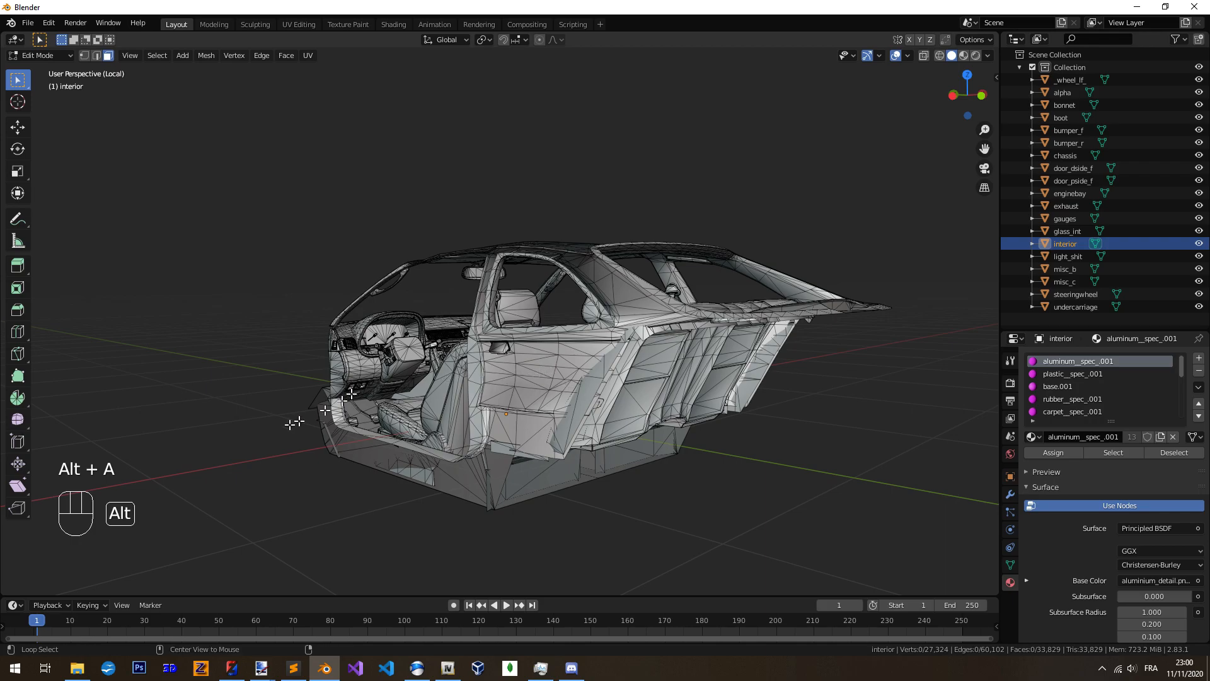
{"action": "key", "text": "a"}
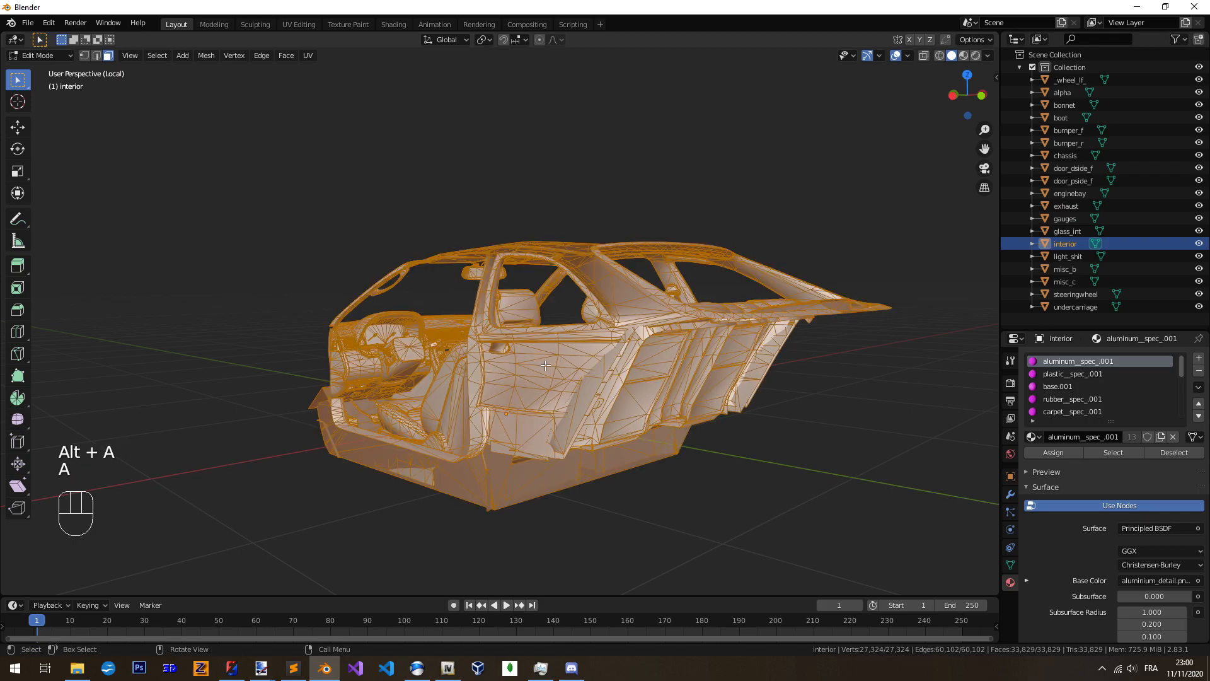
{"action": "key", "text": "alt+a"}
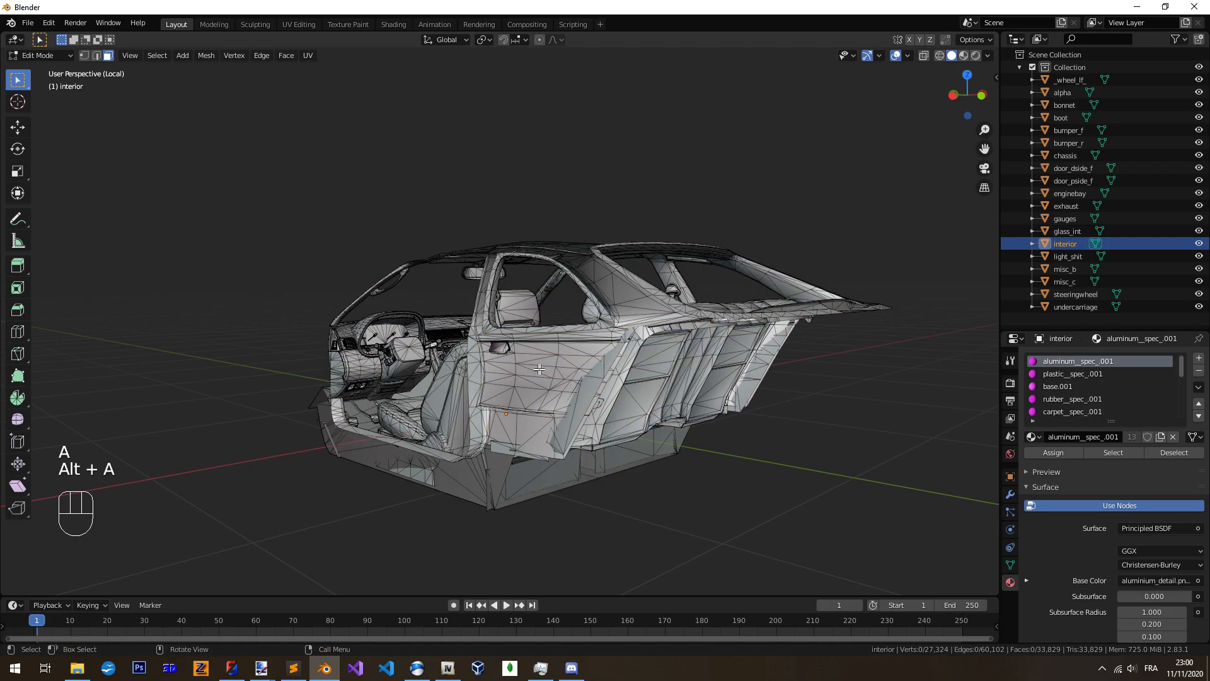
Circle-select a patch of visible faces on the rear side panel in Solid shading and clear the selection
{"action": "scroll", "coordinate": [540, 378], "scroll_direction": "up", "scroll_amount": 2}
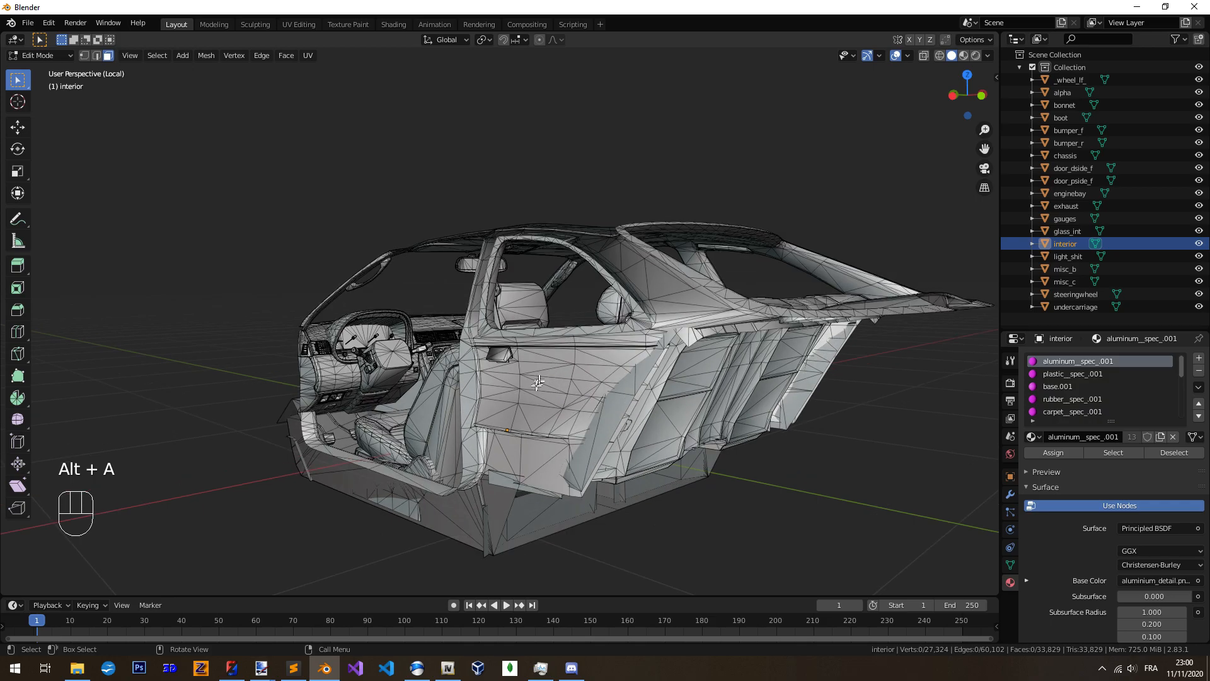
{"action": "key", "text": "c"}
{"action": "key", "text": "Escape"}
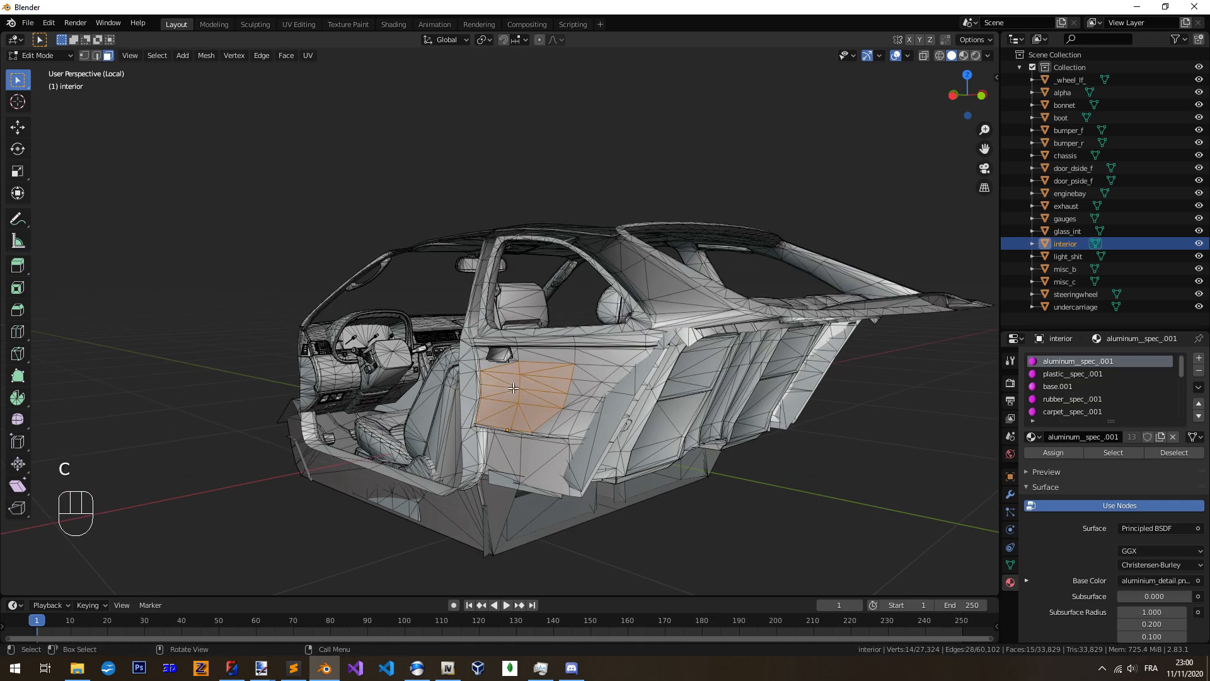
{"action": "scroll", "coordinate": [517, 391], "scroll_direction": "up", "scroll_amount": 3}
{"action": "mouse_move", "coordinate": [521, 392]}
{"action": "middle_mouse_down"}
{"action": "mouse_move", "coordinate": [536, 392]}
{"action": "mouse_move", "coordinate": [516, 393]}
{"action": "middle_mouse_up"}
{"action": "key", "text": "alt+a"}
Circle-select faces through the interior's side in Wireframe shading and view the selection in Solid shading
{"action": "scroll", "coordinate": [511, 397], "scroll_direction": "down", "scroll_amount": 6}
{"action": "key", "text": "z"}
{"action": "key", "text": "c"}
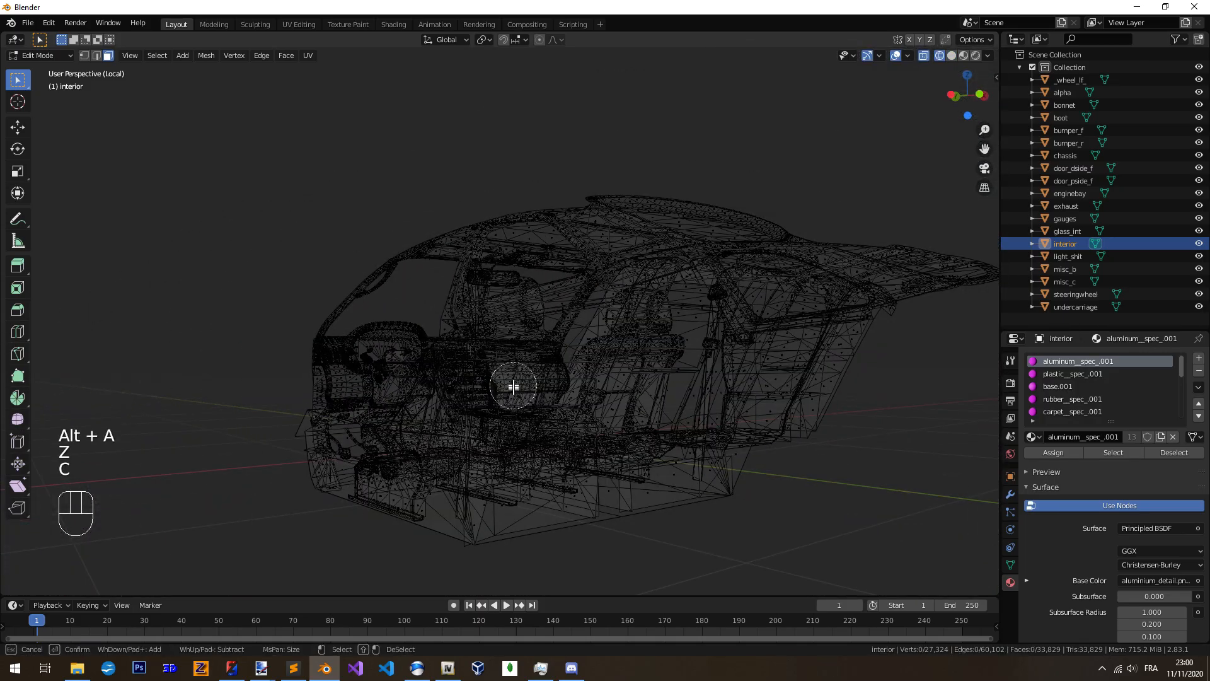
{"action": "right_click", "coordinate": [512, 380]}
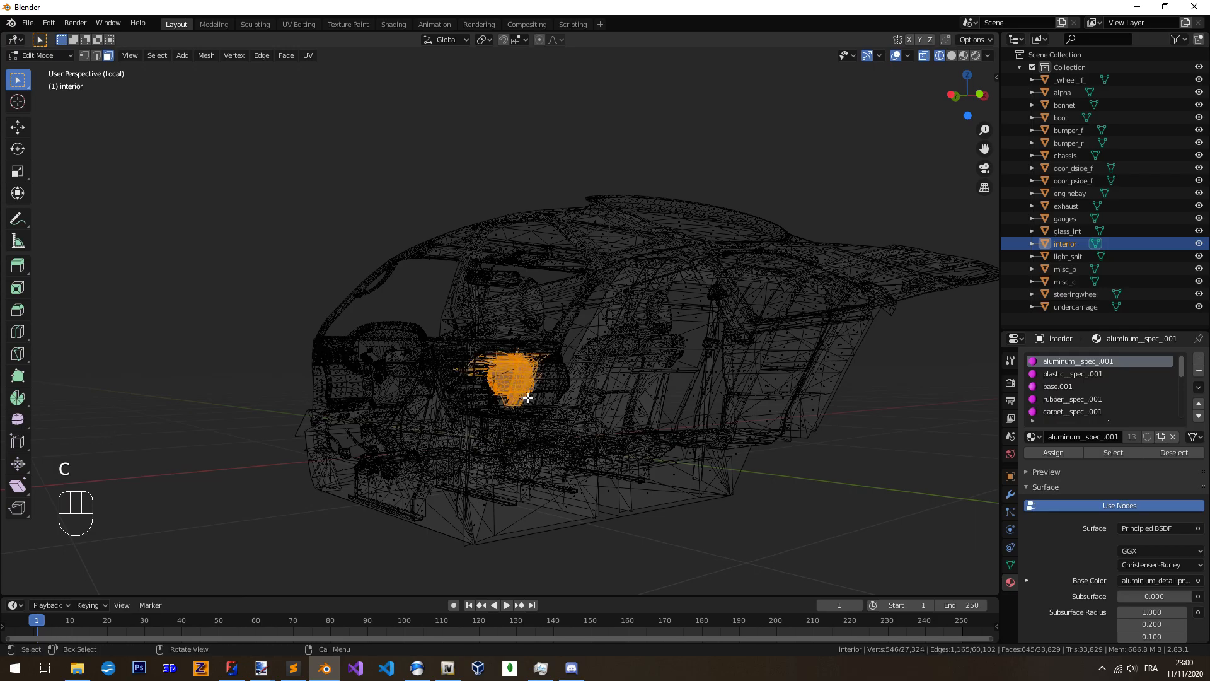
{"action": "key", "text": "z"}
{"action": "mouse_move", "coordinate": [528, 397]}
{"action": "middle_mouse_down"}
{"action": "mouse_move", "coordinate": [636, 430]}
{"action": "mouse_move", "coordinate": [527, 405]}
{"action": "mouse_move", "coordinate": [481, 410]}
{"action": "middle_mouse_up"}
Circle-select a large ring of faces through the whole interior in Wireframe, return to Solid and deselect all
{"action": "key", "text": "z"}
{"action": "key", "text": "c"}
{"action": "left_click_drag", "start_coordinate": [523, 315], "coordinate": [600, 351]}
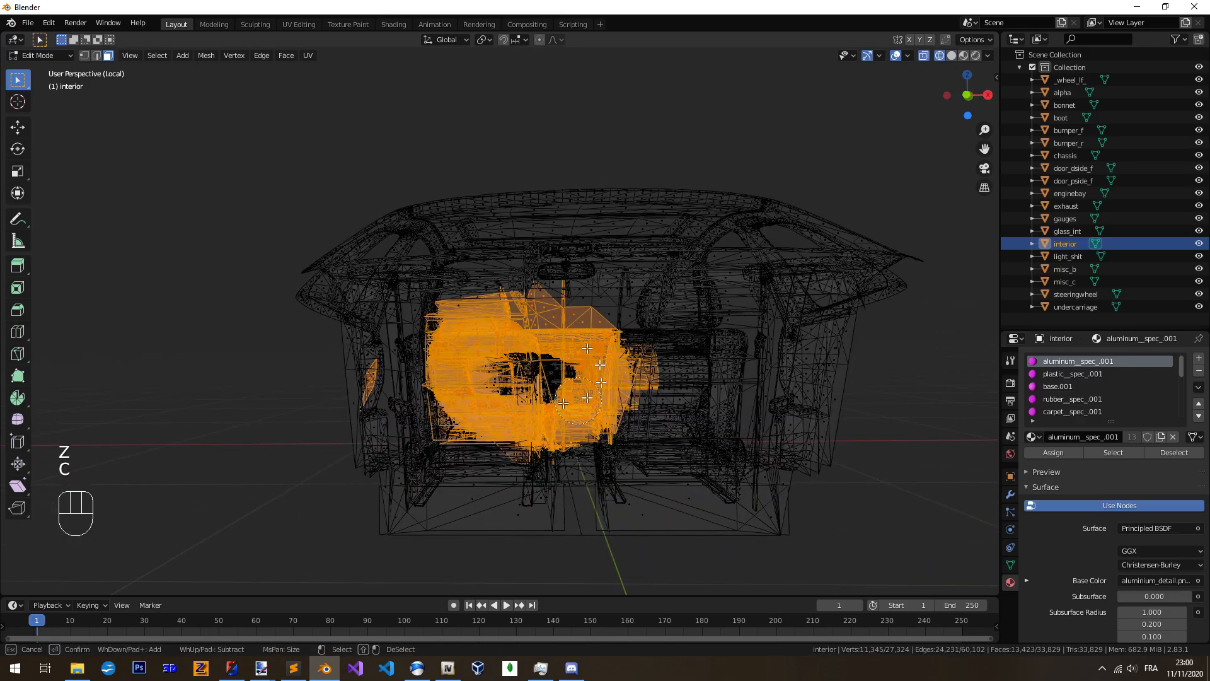
{"action": "mouse_move", "coordinate": [496, 382]}
{"action": "middle_mouse_down"}
{"action": "mouse_move", "coordinate": [598, 410]}
{"action": "mouse_move", "coordinate": [714, 411]}
{"action": "mouse_move", "coordinate": [682, 423]}
{"action": "mouse_move", "coordinate": [636, 409]}
{"action": "mouse_move", "coordinate": [661, 425]}
{"action": "mouse_move", "coordinate": [427, 386]}
{"action": "middle_mouse_up"}
{"action": "key", "text": "z"}
{"action": "key", "text": "alt+a"}
Circle-select two areas of the interior in Solid shading, view them from the side, and deselect all faces
{"action": "key", "text": "c"}
{"action": "left_click", "coordinate": [567, 372]}
{"action": "middle_click_drag", "start_coordinate": [558, 378], "coordinate": [765, 351]}
{"action": "right_click", "coordinate": [543, 345]}
{"action": "key", "text": "c"}
{"action": "left_click_drag", "start_coordinate": [386, 386], "coordinate": [386, 408]}
{"action": "right_click", "coordinate": [401, 394]}
{"action": "middle_click_drag", "start_coordinate": [587, 400], "coordinate": [681, 384]}
{"action": "key", "text": "alt+a"}
{"action": "middle_click_drag", "start_coordinate": [680, 384], "coordinate": [630, 390]}
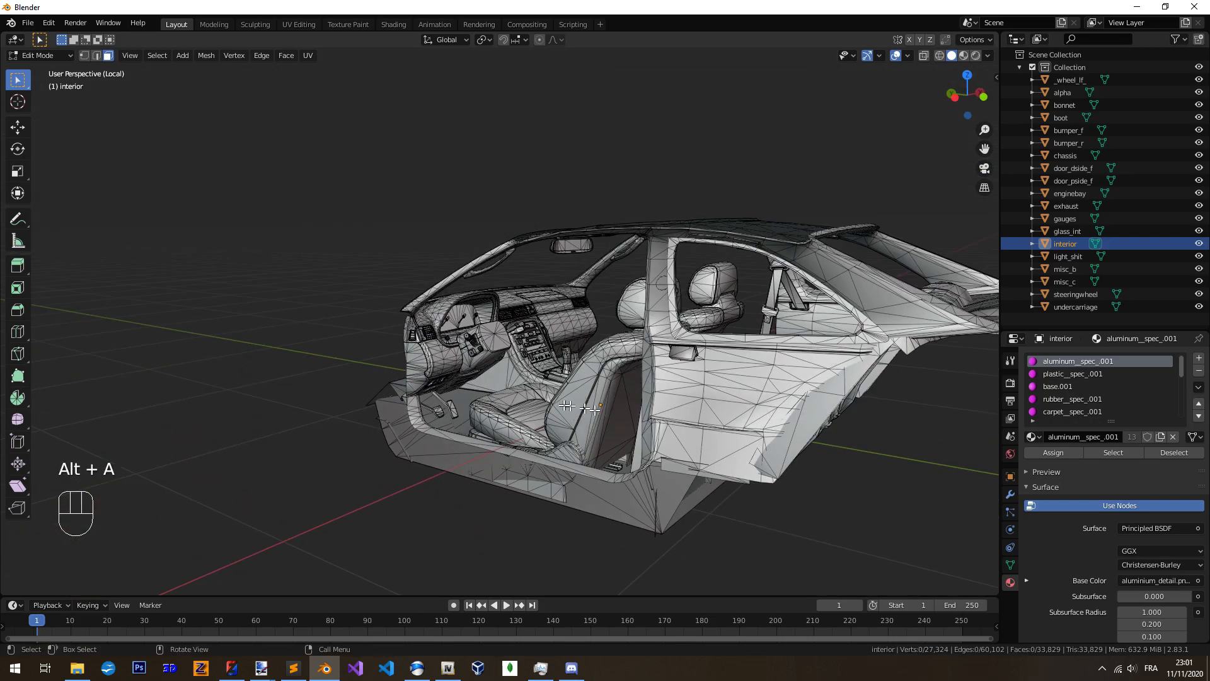
Switch the viewport shading to Material Preview
{"action": "key", "text": "z"}
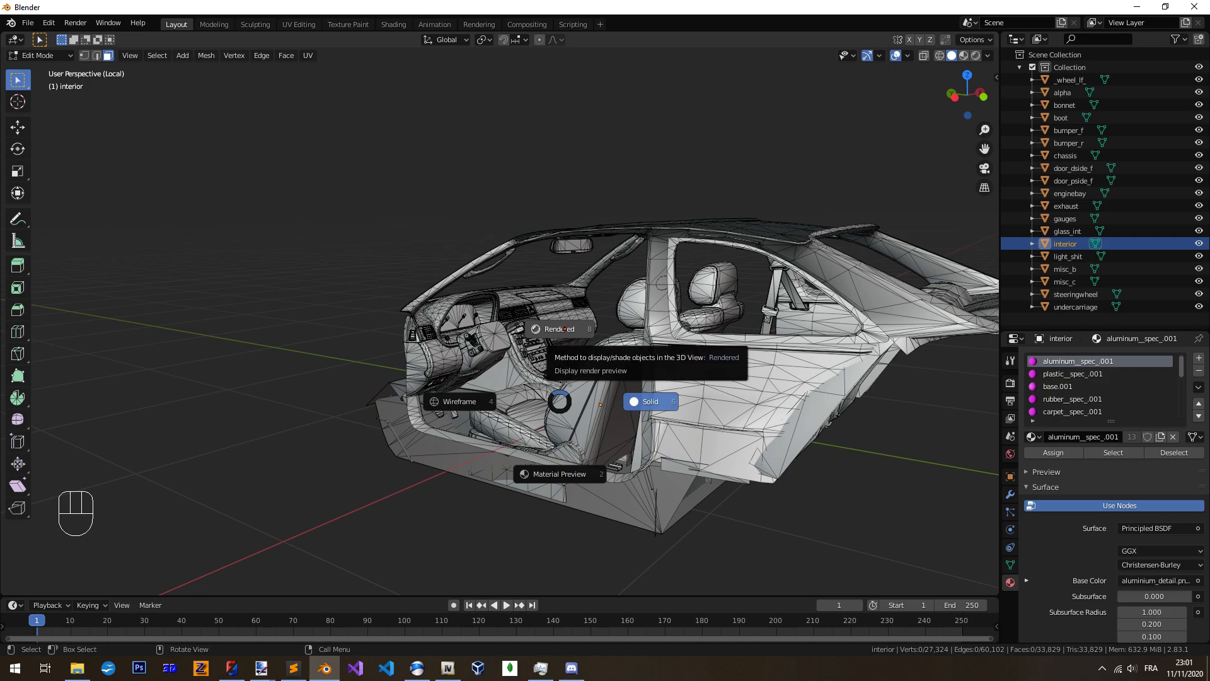
{"action": "left_click", "coordinate": [572, 514]}
{"action": "middle_click_drag", "start_coordinate": [643, 516], "coordinate": [523, 373]}
{"action": "key", "text": "z"}
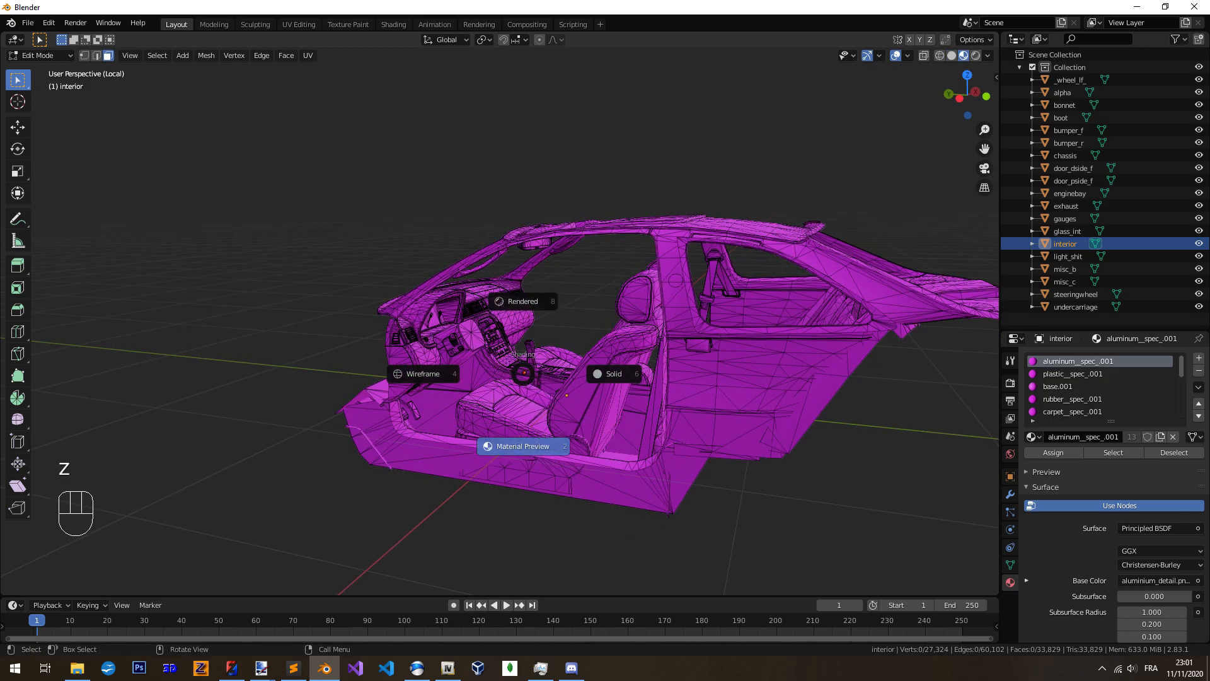
{"action": "left_click", "coordinate": [531, 458]}
Switch to Wireframe shading and circle-select the front faces of the nearer front-seat headrest
{"action": "mouse_move", "coordinate": [531, 458]}
{"action": "middle_mouse_down"}
{"action": "mouse_move", "coordinate": [589, 441]}
{"action": "mouse_move", "coordinate": [532, 459]}
{"action": "mouse_move", "coordinate": [586, 413]}
{"action": "middle_mouse_up"}
{"action": "scroll", "coordinate": [560, 443], "scroll_direction": "up", "scroll_amount": 5}
{"action": "mouse_move", "coordinate": [605, 409]}
{"action": "middle_mouse_down"}
{"action": "mouse_move", "coordinate": [494, 419]}
{"action": "mouse_move", "coordinate": [588, 410]}
{"action": "mouse_move", "coordinate": [521, 354]}
{"action": "middle_mouse_up"}
{"action": "key", "text": "z"}
{"action": "left_click", "coordinate": [541, 403]}
{"action": "key", "text": "c"}
{"action": "left_click_drag", "start_coordinate": [542, 318], "coordinate": [511, 337]}
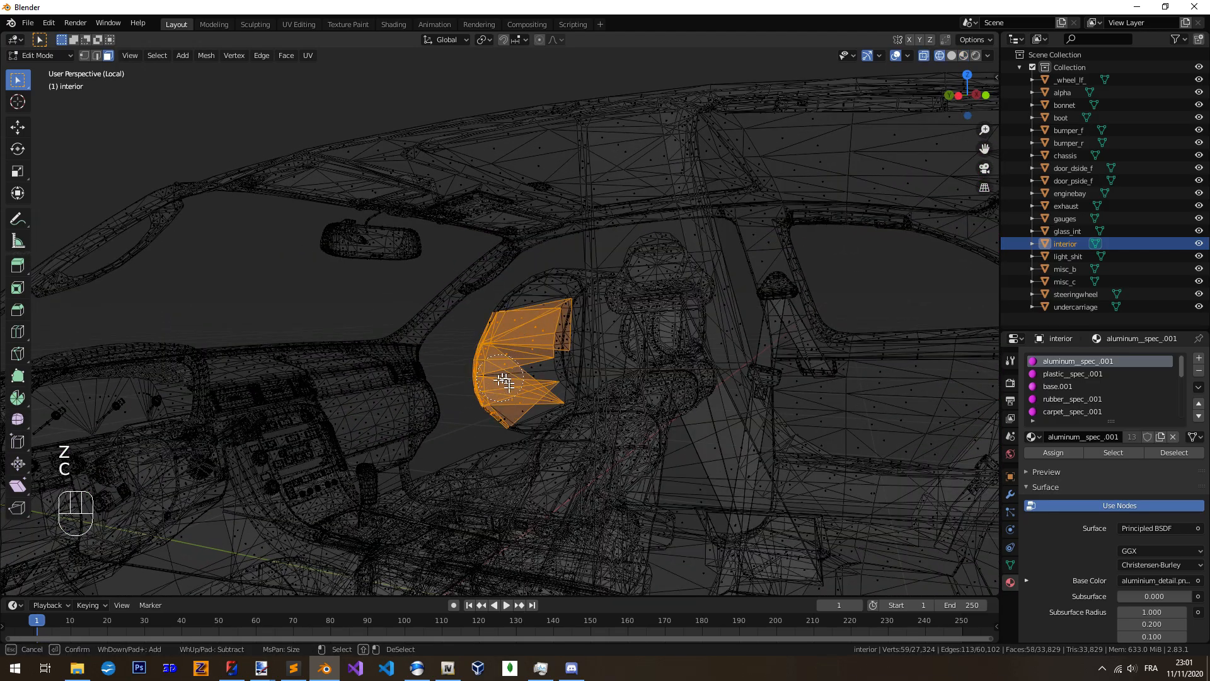
{"action": "right_click", "coordinate": [529, 356]}
Add the remaining upper faces of the headrest to the circle selection from another angle
{"action": "middle_click_drag", "start_coordinate": [536, 355], "coordinate": [514, 335]}
{"action": "key", "text": "c"}
{"action": "left_click_drag", "start_coordinate": [514, 331], "coordinate": [545, 287]}
{"action": "right_click", "coordinate": [544, 288]}
{"action": "mouse_move", "coordinate": [541, 296]}
{"action": "middle_mouse_down"}
{"action": "mouse_move", "coordinate": [526, 318]}
{"action": "mouse_move", "coordinate": [604, 320]}
{"action": "middle_mouse_up"}
{"action": "scroll", "coordinate": [596, 334], "scroll_direction": "down", "scroll_amount": 5}
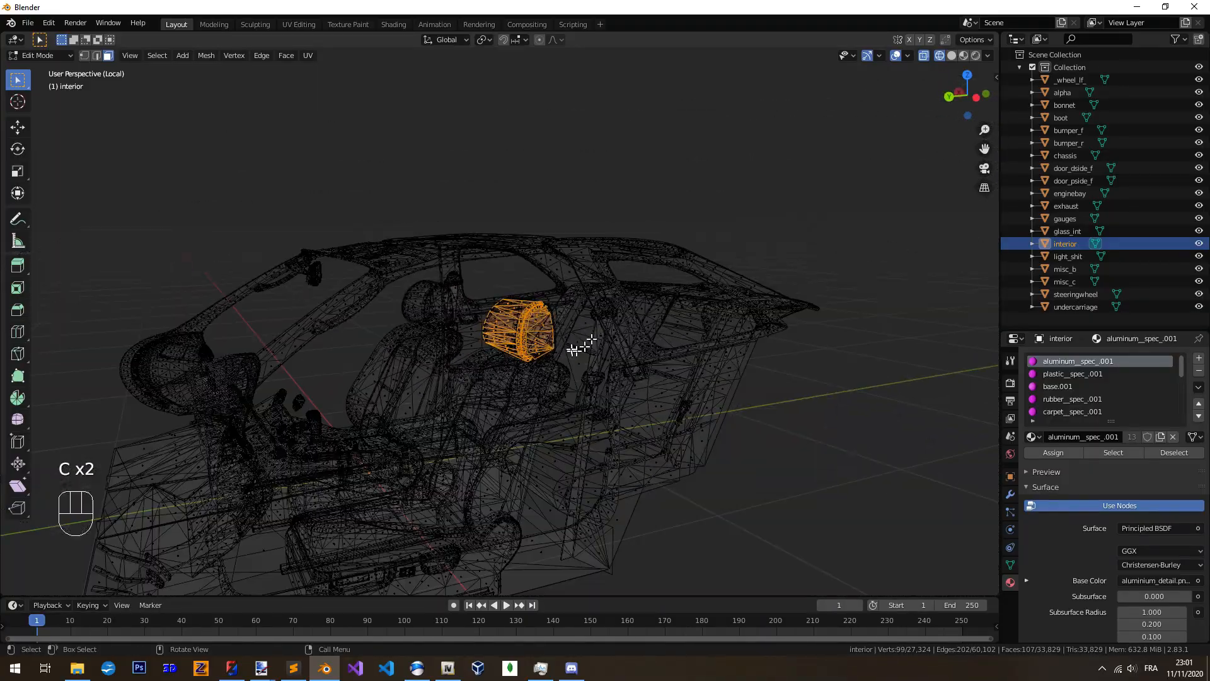
Return to Material Preview shading and view the selected headrest faces from around the interior
{"action": "key", "text": "z"}
{"action": "left_click", "coordinate": [577, 400]}
{"action": "middle_click_drag", "start_coordinate": [577, 378], "coordinate": [775, 403]}
{"action": "scroll", "coordinate": [559, 357], "scroll_direction": "up", "scroll_amount": 4}
{"action": "scroll", "coordinate": [583, 367], "scroll_direction": "down", "scroll_amount": 2}
{"action": "scroll", "coordinate": [584, 368], "scroll_direction": "down", "scroll_amount": 4}
Toggle between Edit Mode and Object Mode, end in Edit Mode, and inspect the headrest selection up close
{"action": "key", "text": "Tab"}
{"action": "key", "text": "Tab"}
{"action": "key", "text": "Tab"}
{"action": "middle_click_drag", "start_coordinate": [681, 322], "coordinate": [559, 355]}
{"action": "scroll", "coordinate": [590, 306], "scroll_direction": "up", "scroll_amount": 3}
{"action": "scroll", "coordinate": [625, 365], "scroll_direction": "up", "scroll_amount": 3}
{"action": "key", "text": "Tab"}
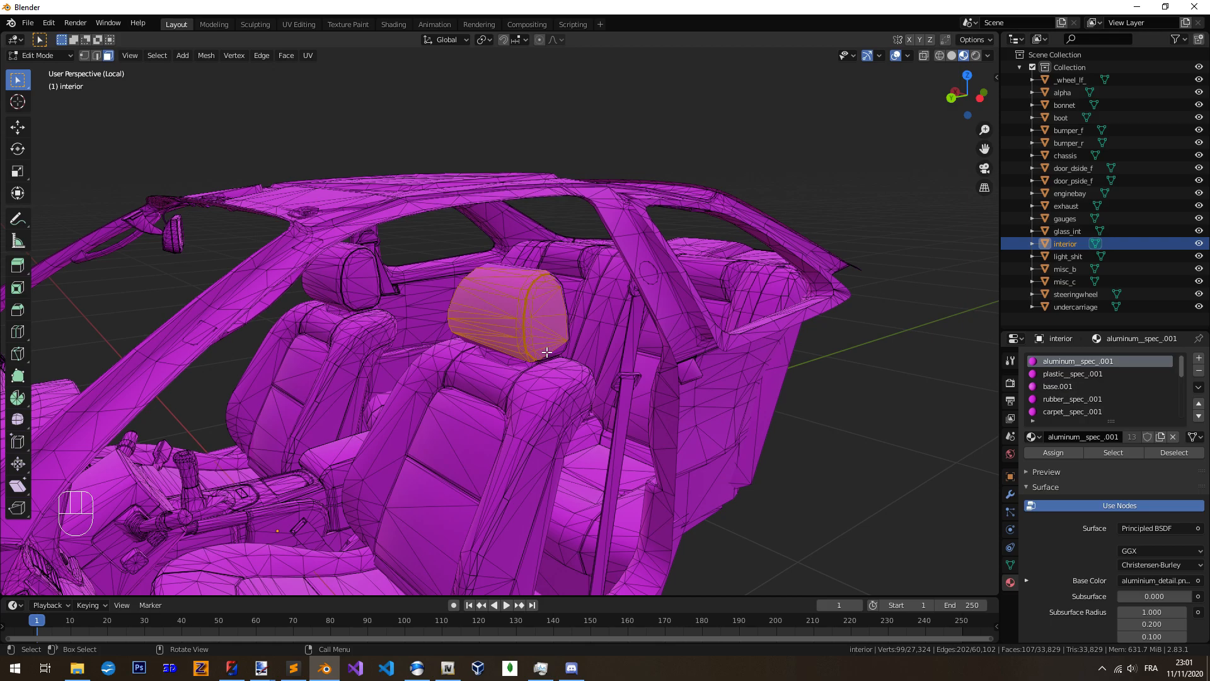
{"action": "middle_click_drag", "start_coordinate": [586, 380], "coordinate": [541, 373]}
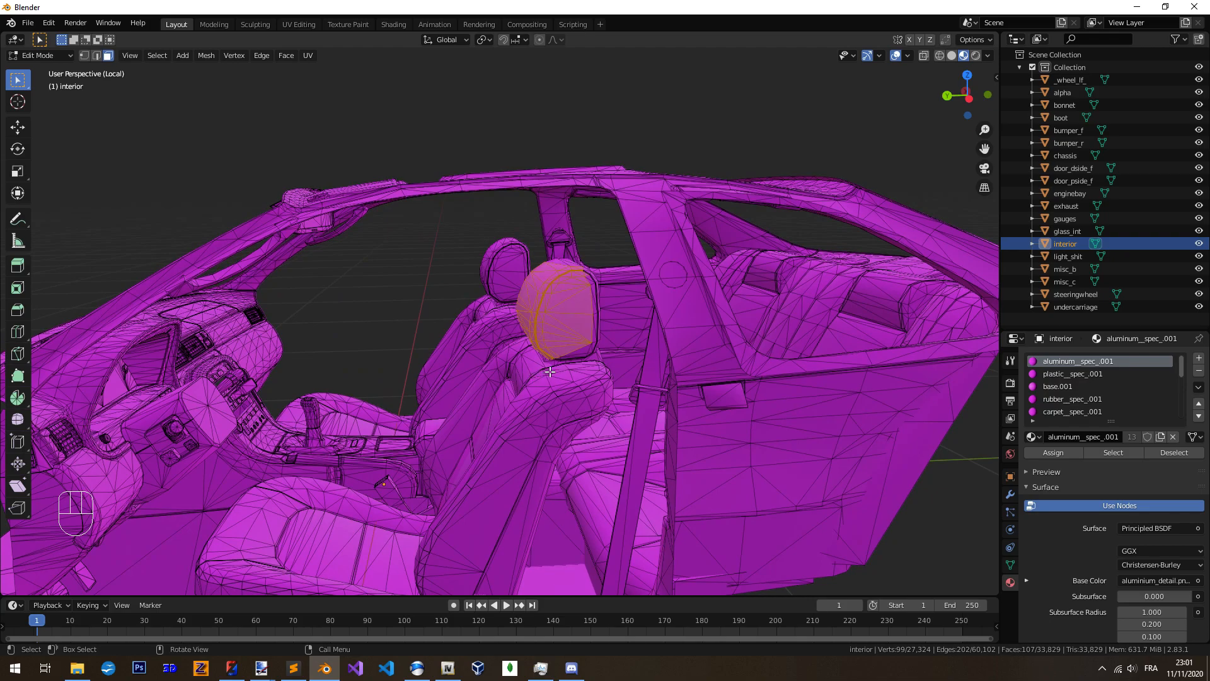
{"action": "mouse_move", "coordinate": [556, 380]}
{"action": "middle_mouse_down"}
{"action": "mouse_move", "coordinate": [527, 372]}
{"action": "mouse_move", "coordinate": [562, 376]}
{"action": "mouse_move", "coordinate": [548, 377]}
{"action": "middle_mouse_up"}
Switch to edge selection, deselect everything, and circle-select edges on the headrest
{"action": "key", "text": "2"}
{"action": "key", "text": "alt+a"}
{"action": "key", "text": "c"}
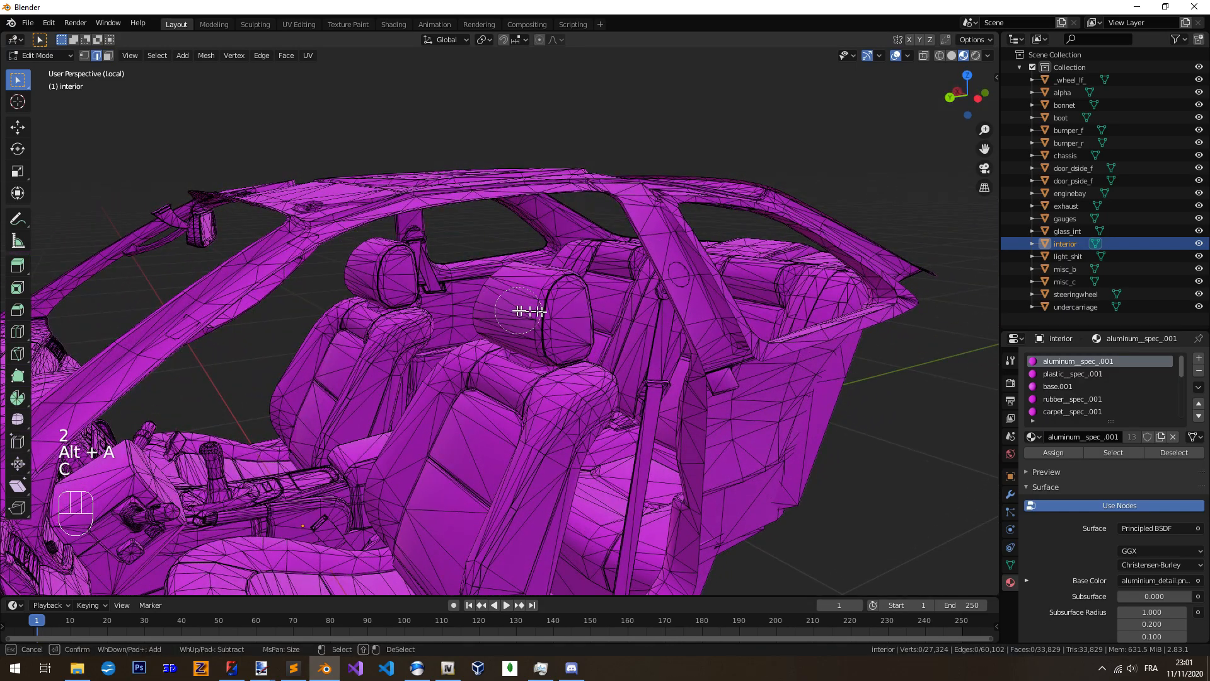
{"action": "left_click_drag", "start_coordinate": [503, 310], "coordinate": [513, 297]}
{"action": "right_click", "coordinate": [513, 297]}
Switch to vertex selection, circle-select vertices on the headrest, and clear the selection
{"action": "mouse_move", "coordinate": [535, 356]}
{"action": "middle_mouse_down"}
{"action": "mouse_move", "coordinate": [551, 372]}
{"action": "mouse_move", "coordinate": [522, 354]}
{"action": "mouse_move", "coordinate": [581, 351]}
{"action": "mouse_move", "coordinate": [519, 354]}
{"action": "mouse_move", "coordinate": [489, 334]}
{"action": "mouse_move", "coordinate": [521, 320]}
{"action": "mouse_move", "coordinate": [486, 351]}
{"action": "mouse_move", "coordinate": [516, 392]}
{"action": "middle_mouse_up"}
{"action": "key", "text": "1"}
{"action": "key", "text": "c"}
{"action": "left_click", "coordinate": [546, 320]}
{"action": "right_click", "coordinate": [516, 320]}
{"action": "key", "text": "alt+a"}
Switch to face selection in Wireframe shading and circle-select the headrest's front faces
{"action": "key", "text": "3"}
{"action": "key", "text": "z"}
{"action": "scroll", "coordinate": [488, 346], "scroll_direction": "up", "scroll_amount": 5}
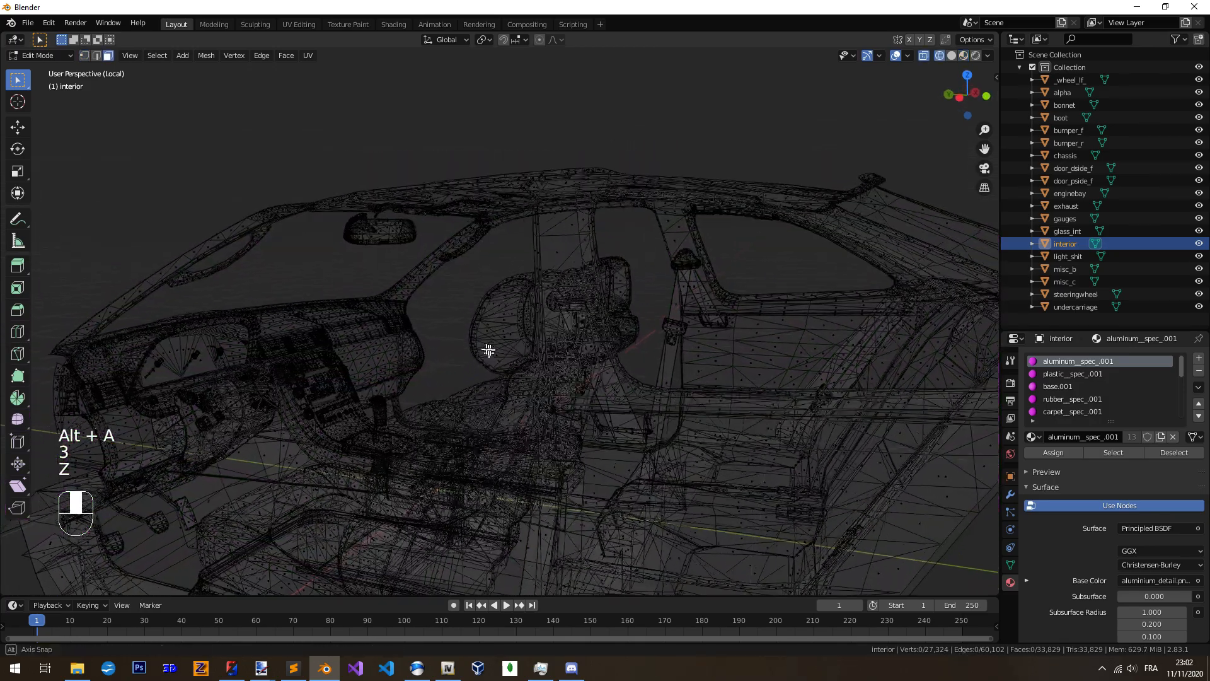
{"action": "key", "text": "c"}
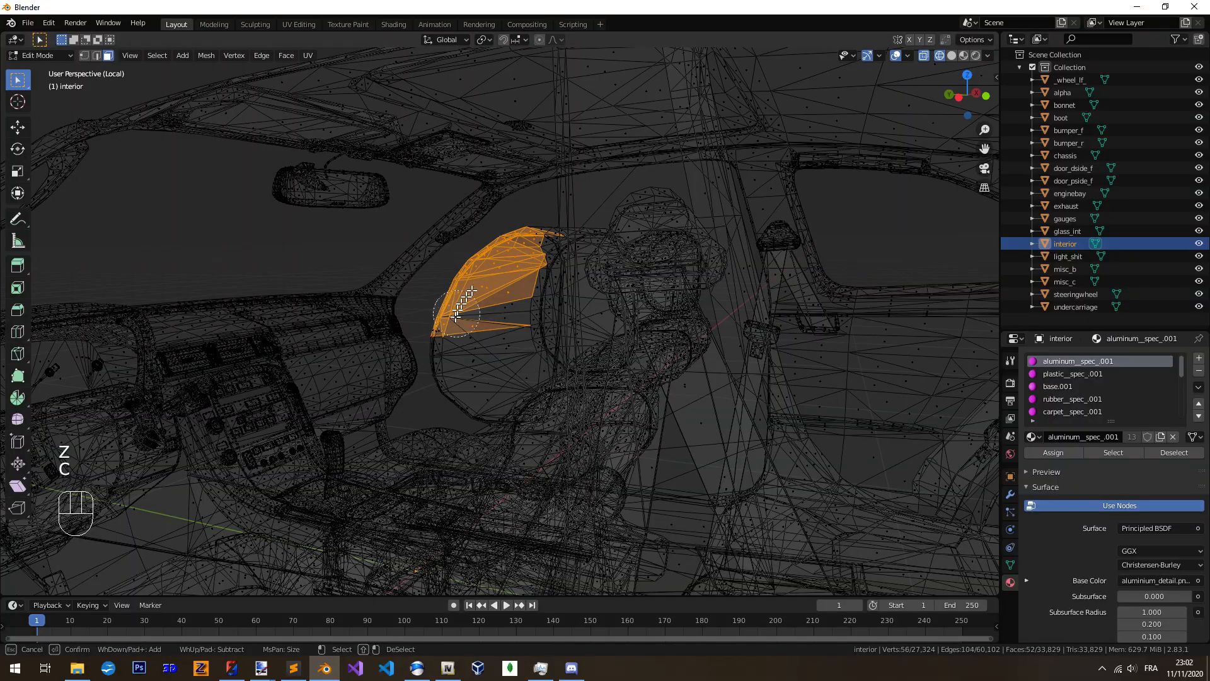
{"action": "left_click", "coordinate": [478, 334]}
{"action": "right_click", "coordinate": [478, 324]}
Switch to vertex selection and circle-select more of the headrest's vertices
{"action": "key", "text": "1"}
{"action": "middle_click_drag", "start_coordinate": [478, 324], "coordinate": [435, 318]}
{"action": "key", "text": "c"}
{"action": "left_click", "coordinate": [426, 305]}
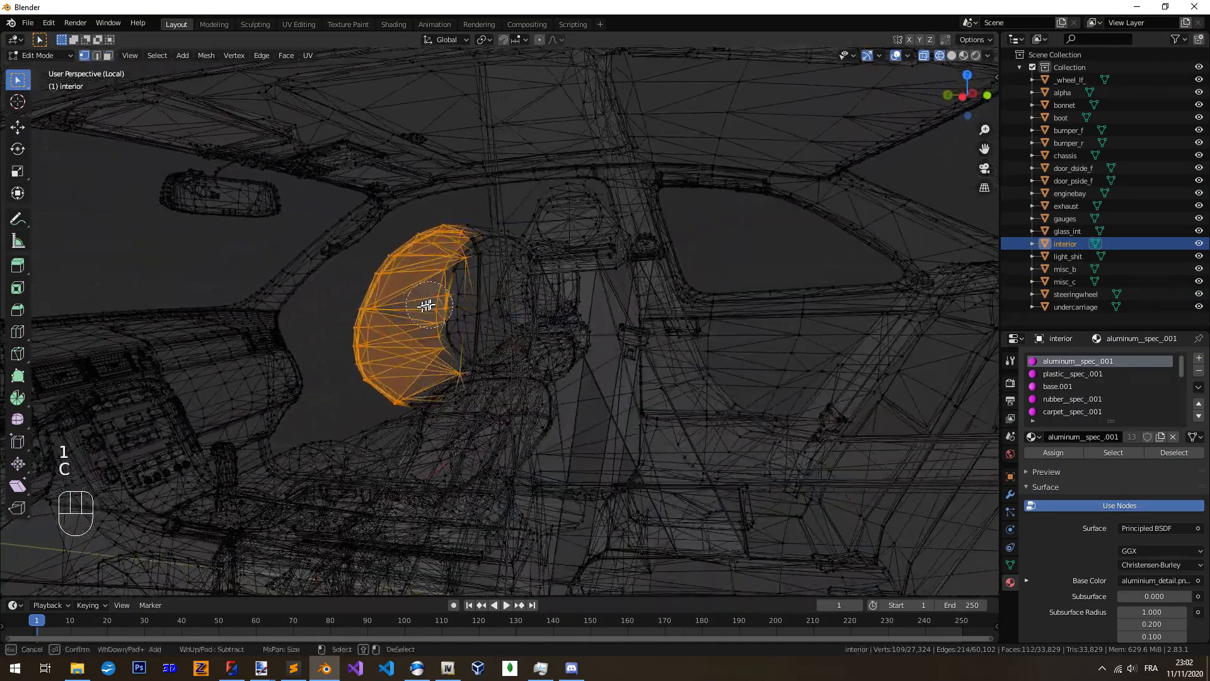
Circle-select the rest of the driver's seat headrest and the top shoulder area of its backrest in wireframe
{"action": "left_click_drag", "start_coordinate": [452, 254], "coordinate": [465, 244]}
{"action": "right_click", "coordinate": [465, 244]}
{"action": "middle_click_drag", "start_coordinate": [476, 265], "coordinate": [271, 297]}
{"action": "key", "text": "c"}
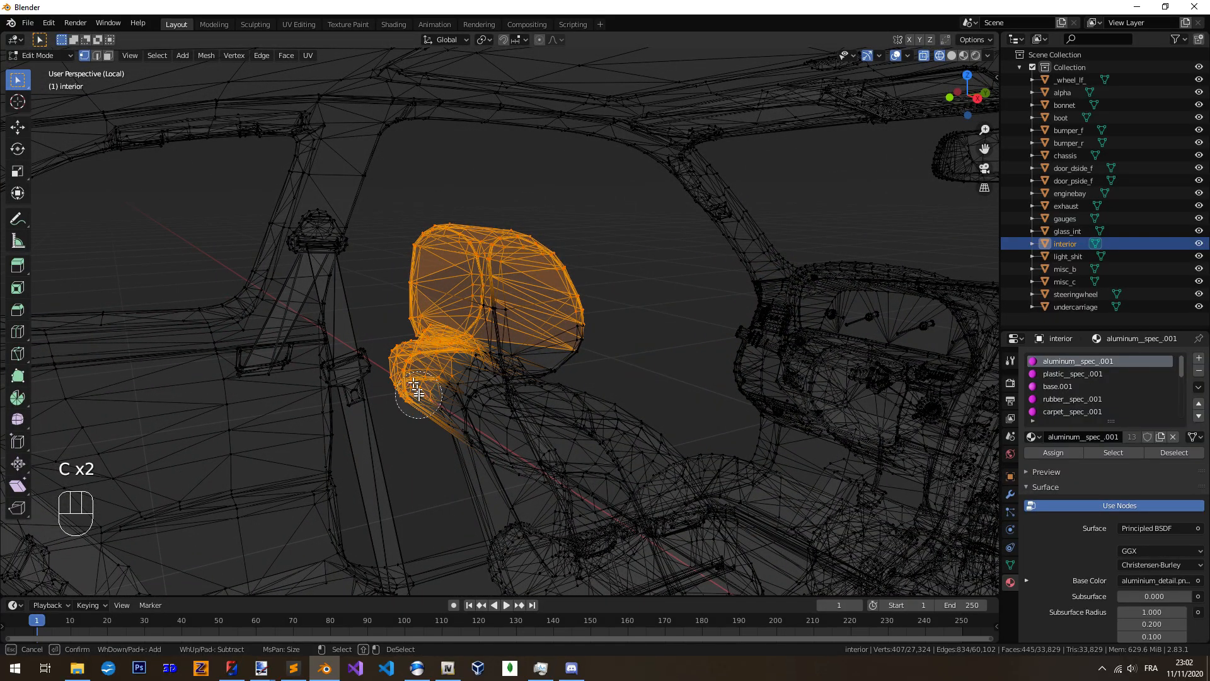
{"action": "right_click", "coordinate": [502, 425]}
{"action": "middle_click_drag", "start_coordinate": [503, 344], "coordinate": [518, 331]}
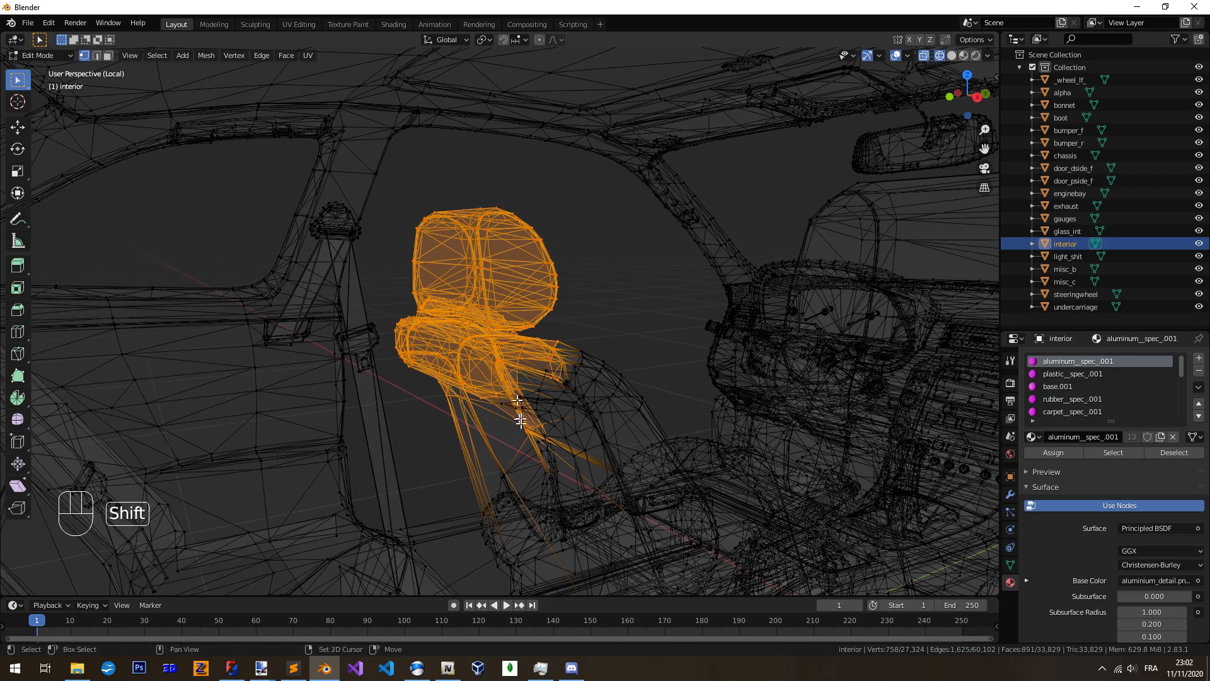
Extend the circle selection over the upper backrest of the driver's seat
{"action": "middle_click_drag", "start_coordinate": [522, 410], "coordinate": [533, 361], "text": "shift"}
{"action": "key", "text": "c"}
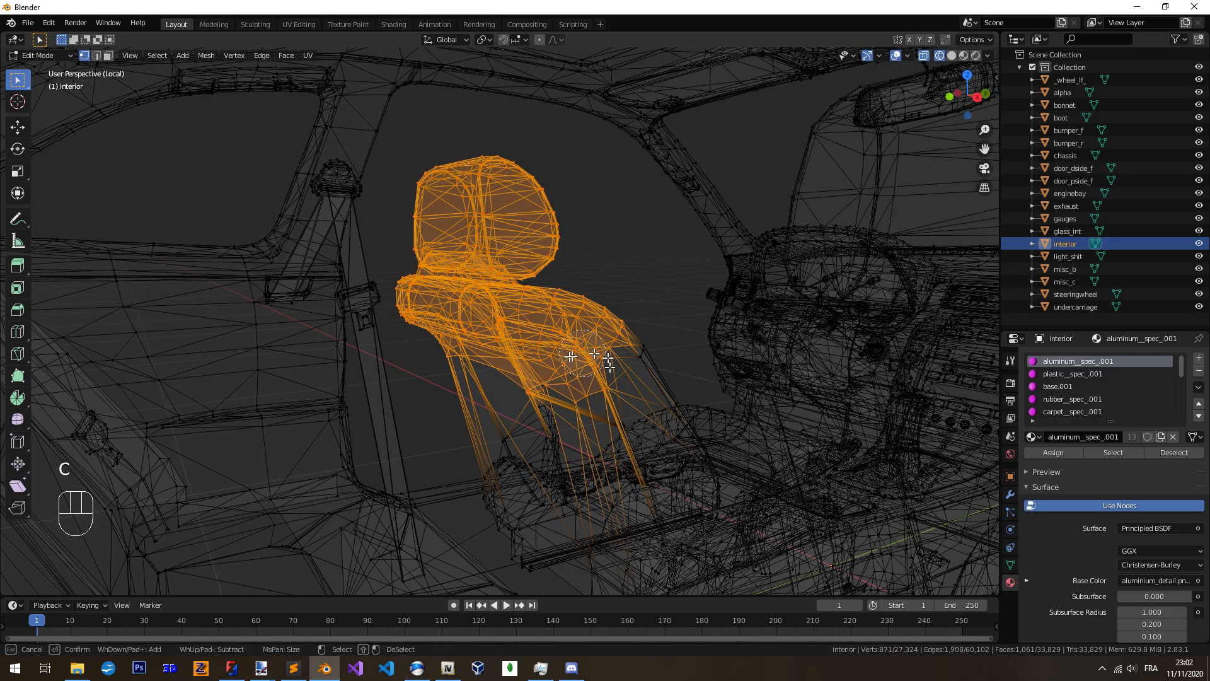
{"action": "right_click", "coordinate": [552, 420]}
{"action": "middle_click_drag", "start_coordinate": [577, 457], "coordinate": [543, 409], "text": "shift"}
{"action": "middle_click_drag", "start_coordinate": [483, 346], "coordinate": [547, 343]}
{"action": "middle_click_drag", "start_coordinate": [523, 372], "coordinate": [501, 391], "text": "shift"}
{"action": "middle_click_drag", "start_coordinate": [514, 406], "coordinate": [547, 402]}
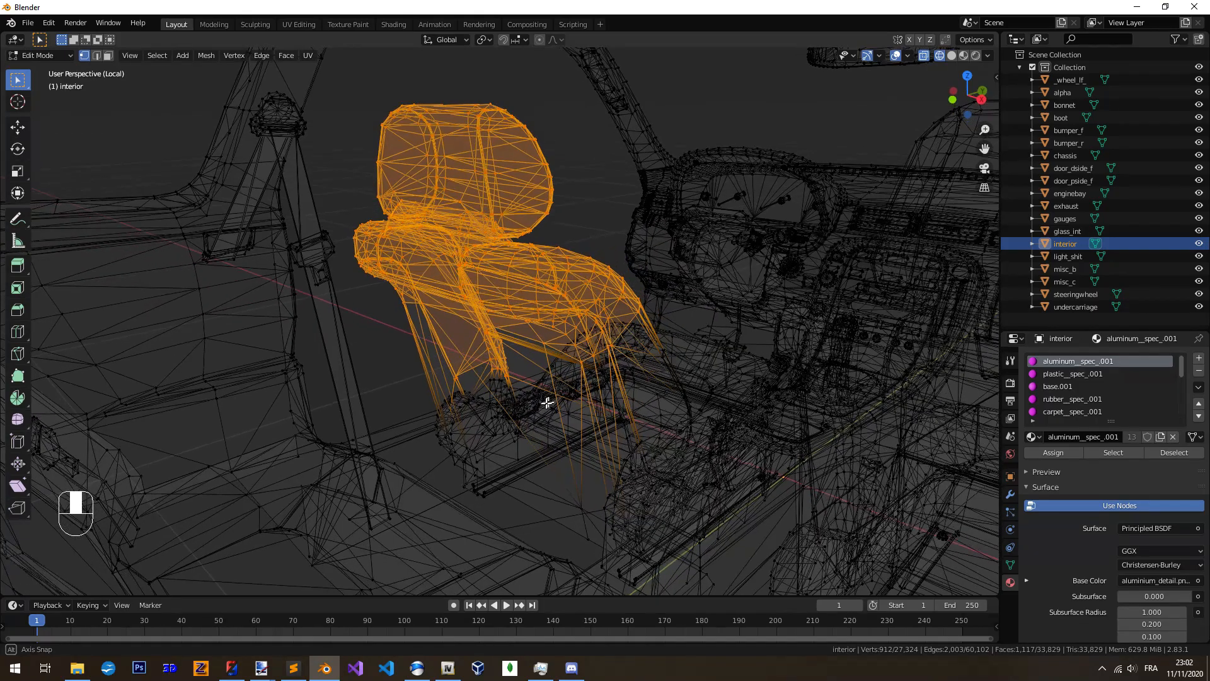
Examine the selected seat geometry in solid shading from behind the car for unselected parts of the backrest
{"action": "key", "text": "z"}
{"action": "scroll", "coordinate": [531, 386], "scroll_direction": "down", "scroll_amount": 6}
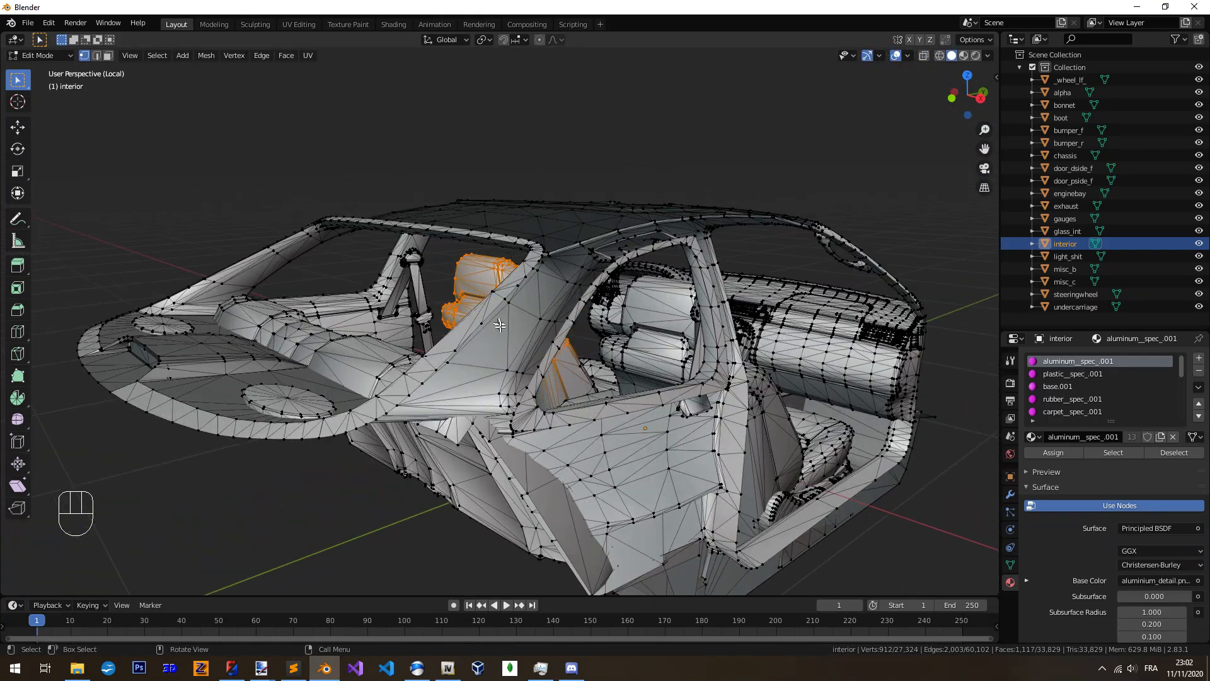
{"action": "scroll", "coordinate": [499, 324], "scroll_direction": "up", "scroll_amount": 3}
{"action": "middle_click_drag", "start_coordinate": [496, 325], "coordinate": [555, 368]}
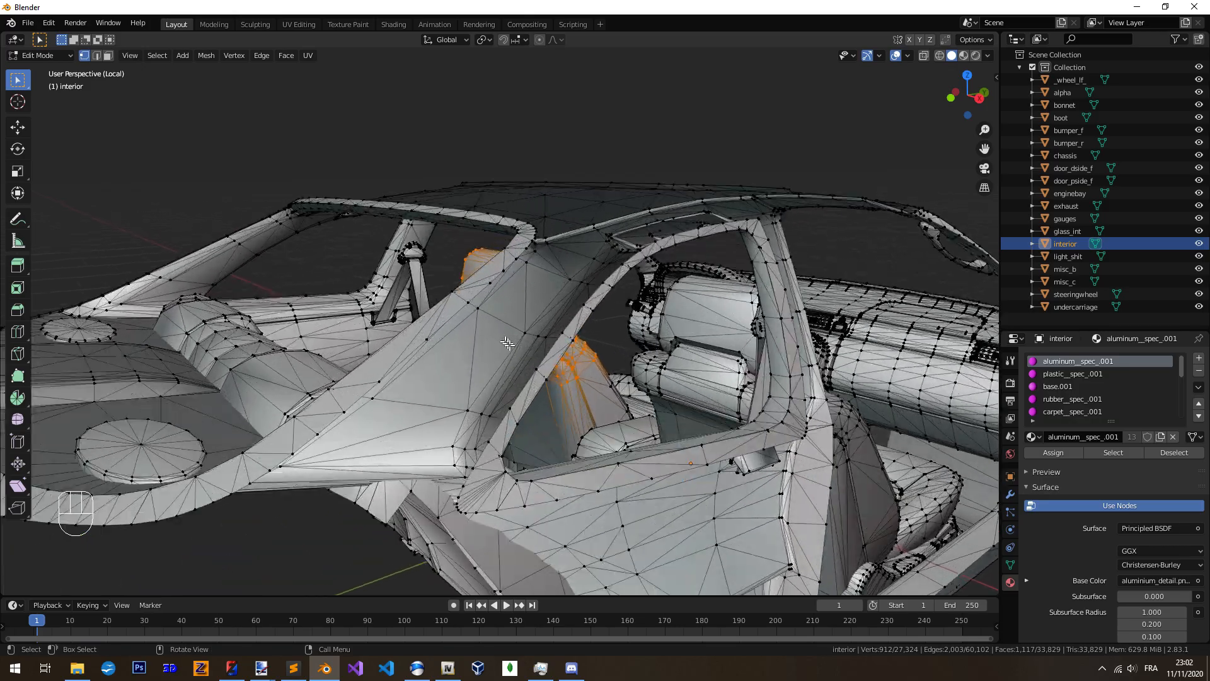
{"action": "scroll", "coordinate": [507, 343], "scroll_direction": "up", "scroll_amount": 3}
{"action": "mouse_move", "coordinate": [500, 354]}
{"action": "middle_mouse_down"}
{"action": "mouse_move", "coordinate": [678, 332]}
{"action": "mouse_move", "coordinate": [789, 336]}
{"action": "mouse_move", "coordinate": [697, 359]}
{"action": "mouse_move", "coordinate": [516, 362]}
{"action": "middle_mouse_up"}
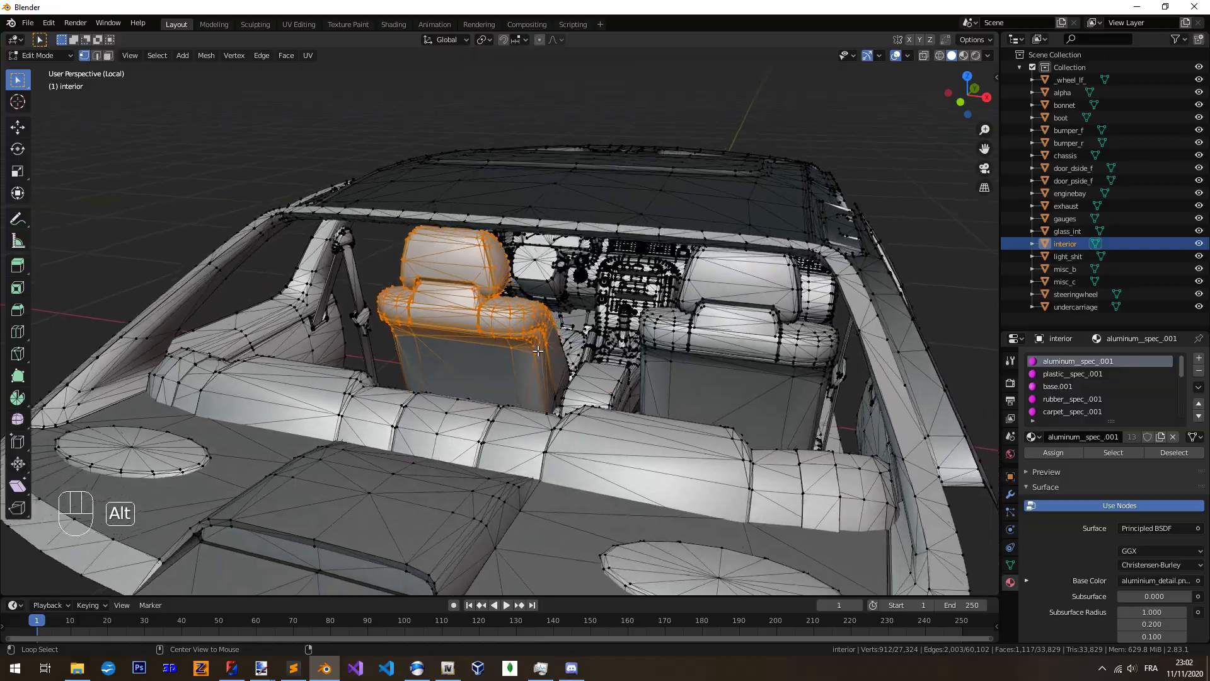
{"action": "middle_click", "coordinate": [537, 351], "text": "alt"}
{"action": "scroll", "coordinate": [538, 353], "scroll_direction": "up", "scroll_amount": 4}
{"action": "middle_click_drag", "start_coordinate": [548, 355], "coordinate": [509, 339]}
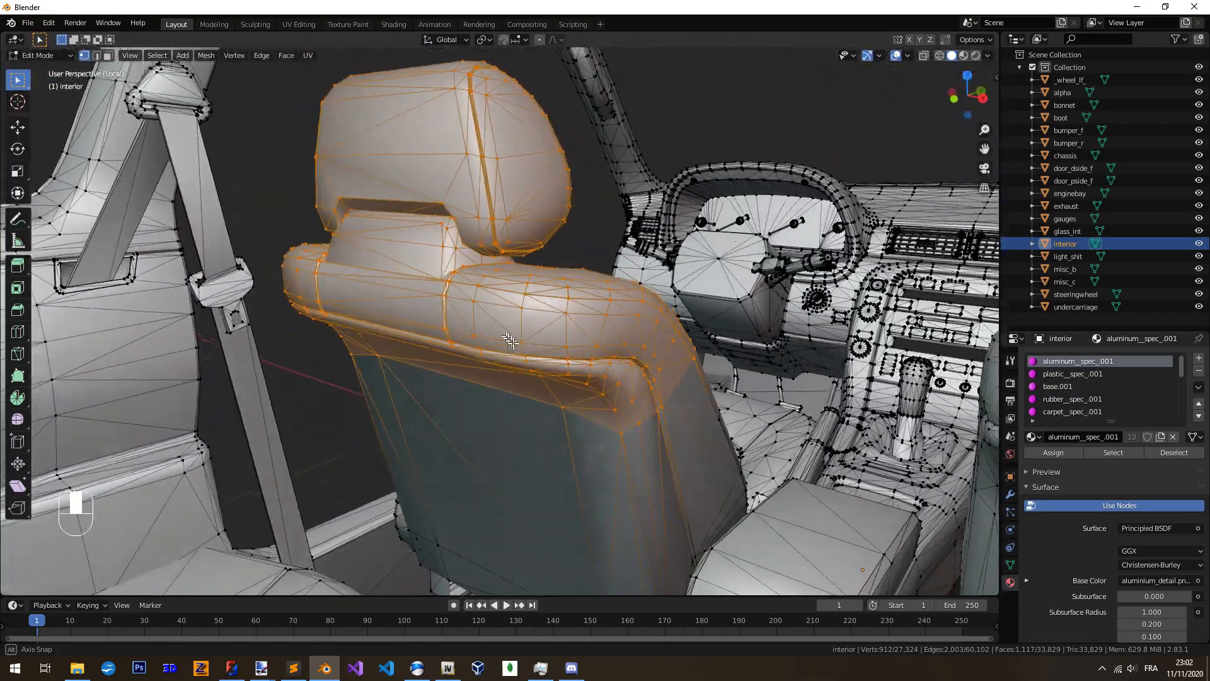
{"action": "scroll", "coordinate": [514, 347], "scroll_direction": "down", "scroll_amount": 8}
{"action": "scroll", "coordinate": [518, 355], "scroll_direction": "up", "scroll_amount": 9}
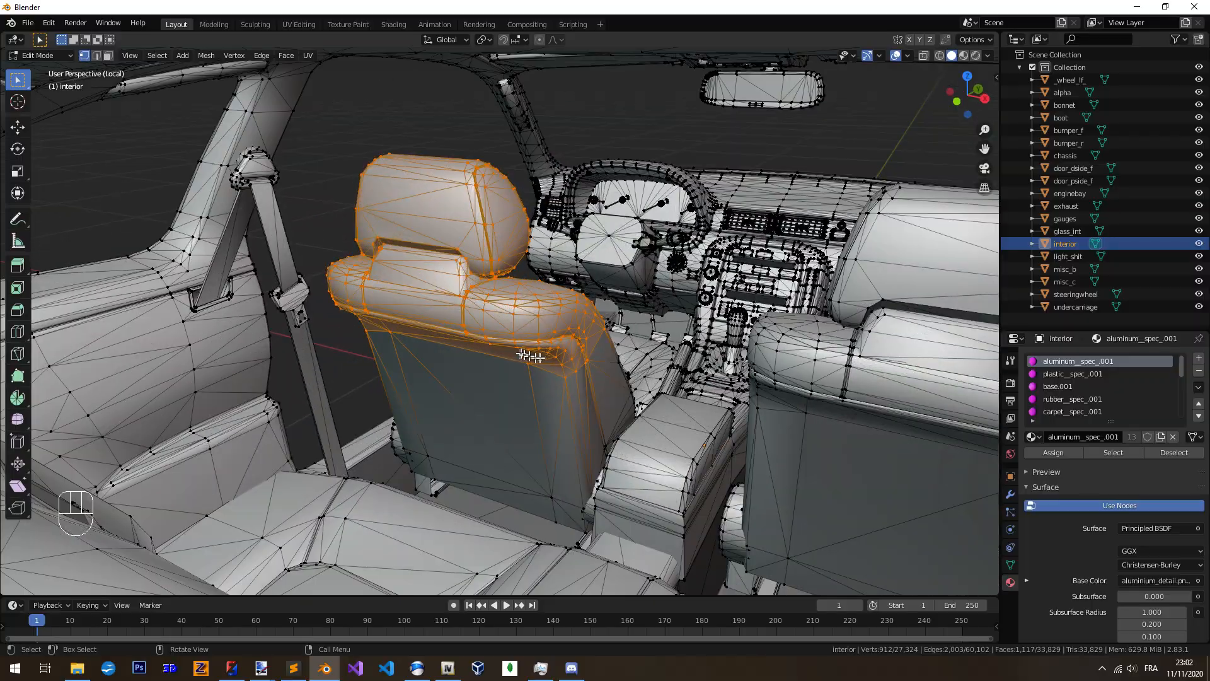
Add the lower part of the driver's seat backrest to the circle selection in wireframe shading
{"action": "middle_click_drag", "start_coordinate": [610, 365], "coordinate": [636, 378]}
{"action": "scroll", "coordinate": [606, 359], "scroll_direction": "down", "scroll_amount": 2}
{"action": "mouse_move", "coordinate": [636, 378]}
{"action": "middle_mouse_down"}
{"action": "mouse_move", "coordinate": [492, 373]}
{"action": "mouse_move", "coordinate": [556, 380]}
{"action": "mouse_move", "coordinate": [528, 362]}
{"action": "mouse_move", "coordinate": [550, 371]}
{"action": "mouse_move", "coordinate": [528, 400]}
{"action": "mouse_move", "coordinate": [610, 387]}
{"action": "mouse_move", "coordinate": [419, 379]}
{"action": "mouse_move", "coordinate": [527, 358]}
{"action": "mouse_move", "coordinate": [460, 379]}
{"action": "mouse_move", "coordinate": [529, 360]}
{"action": "mouse_move", "coordinate": [509, 392]}
{"action": "mouse_move", "coordinate": [567, 372]}
{"action": "middle_mouse_up"}
{"action": "key", "text": "z"}
{"action": "key", "text": "c"}
{"action": "left_click_drag", "start_coordinate": [605, 397], "coordinate": [547, 443]}
{"action": "right_click", "coordinate": [547, 443]}
{"action": "middle_click_drag", "start_coordinate": [546, 443], "coordinate": [535, 391]}
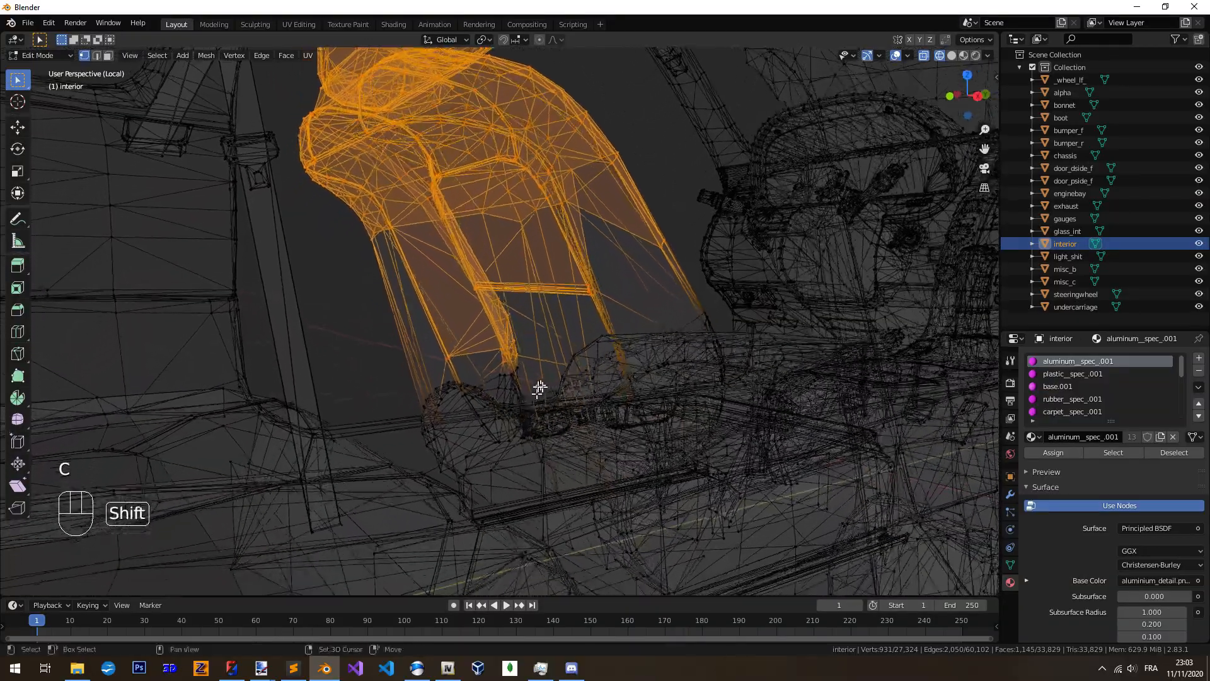
{"action": "key", "text": "c"}
{"action": "right_click", "coordinate": [441, 388]}
Circle-select the hinge area at the foot of the backrest and the outer seat rail
{"action": "middle_click_drag", "start_coordinate": [442, 388], "coordinate": [592, 416]}
{"action": "middle_click_drag", "start_coordinate": [592, 416], "coordinate": [705, 419], "text": "shift"}
{"action": "middle_click_drag", "start_coordinate": [479, 413], "coordinate": [621, 347]}
{"action": "middle_click_drag", "start_coordinate": [621, 347], "coordinate": [548, 424]}
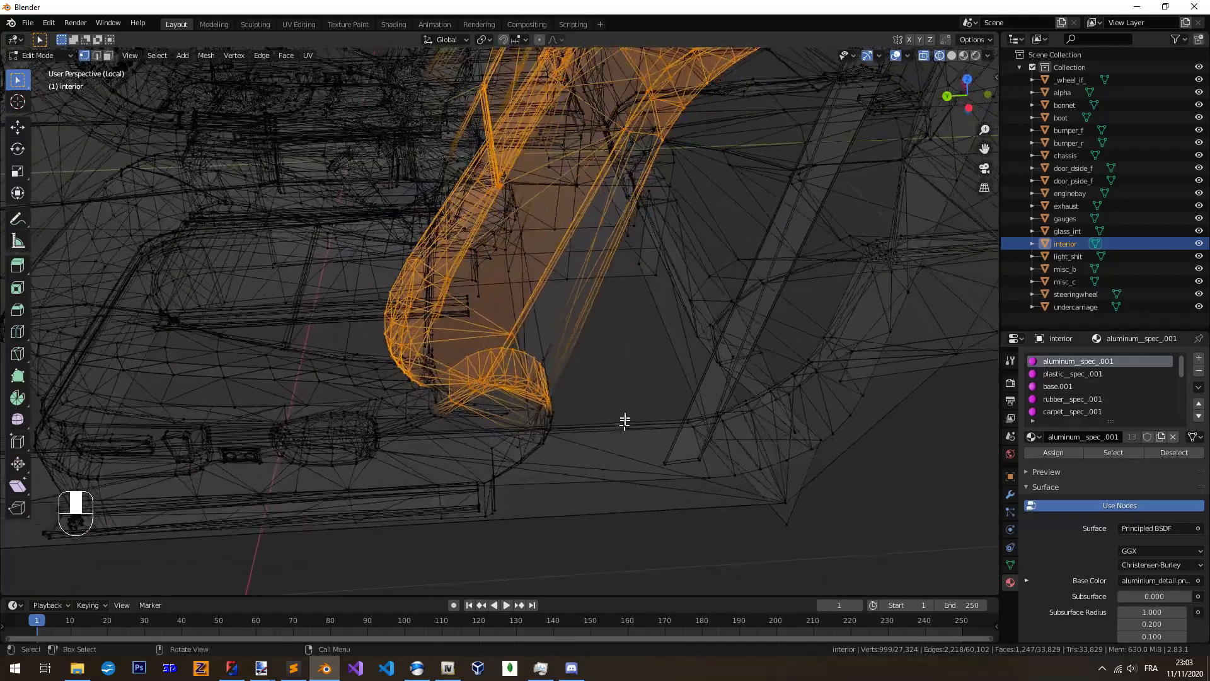
{"action": "key", "text": "c"}
{"action": "left_click", "coordinate": [543, 389]}
{"action": "mouse_move", "coordinate": [532, 447]}
{"action": "left_mouse_down"}
{"action": "mouse_move", "coordinate": [494, 495]}
{"action": "mouse_move", "coordinate": [366, 512]}
{"action": "left_mouse_up"}
{"action": "right_click", "coordinate": [366, 512]}
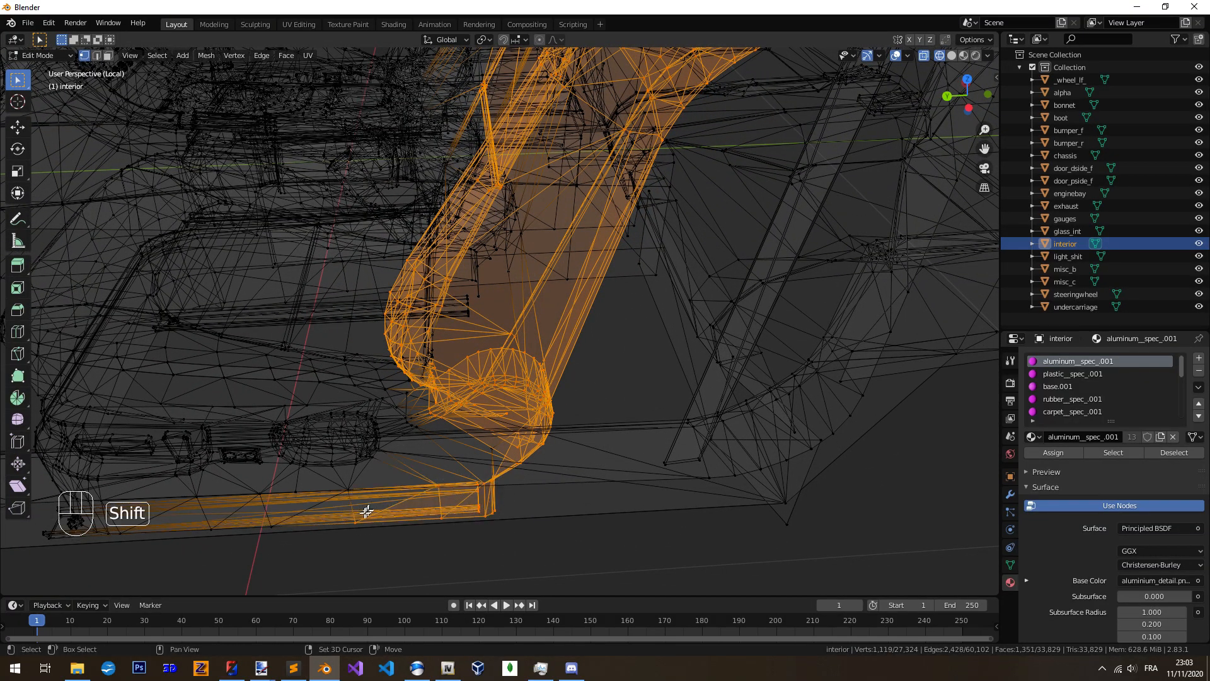
Extend the selection along the seat base's outer side trim, including its control switches, up to the front end
{"action": "middle_click_drag", "start_coordinate": [366, 511], "coordinate": [675, 413], "text": "shift"}
{"action": "key", "text": "c"}
{"action": "left_click_drag", "start_coordinate": [486, 416], "coordinate": [285, 457]}
{"action": "mouse_move", "coordinate": [384, 400]}
{"action": "left_mouse_down"}
{"action": "mouse_move", "coordinate": [662, 359]}
{"action": "mouse_move", "coordinate": [693, 296]}
{"action": "mouse_move", "coordinate": [637, 307]}
{"action": "left_mouse_up"}
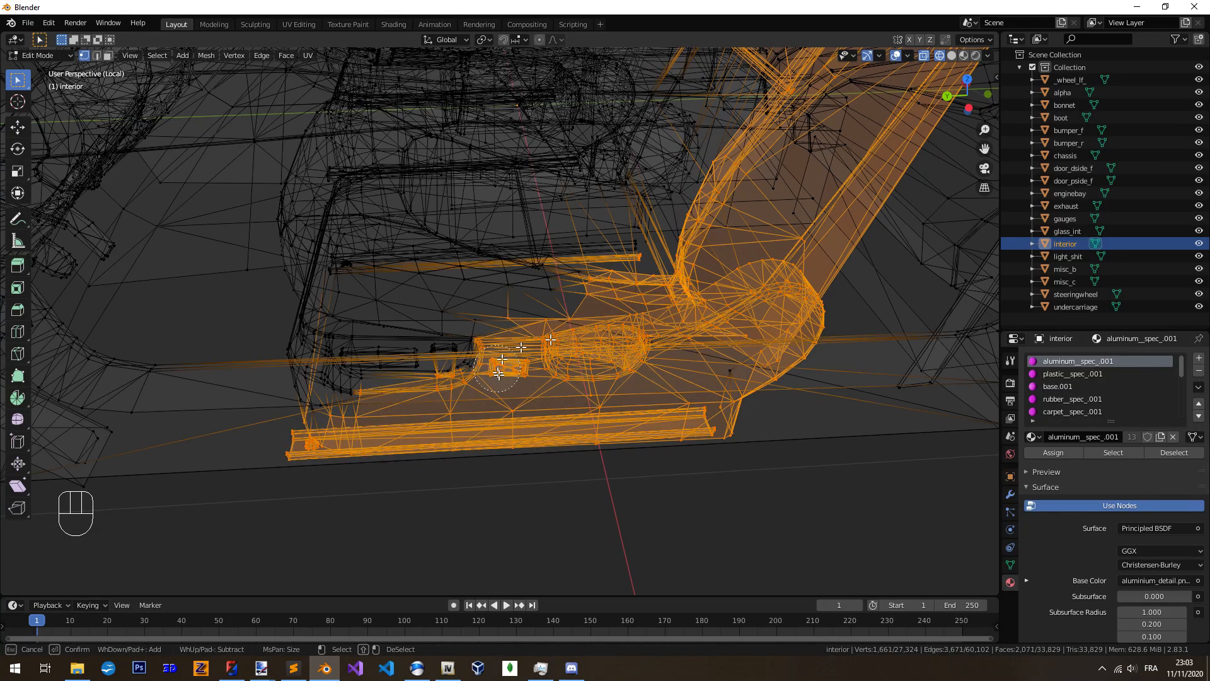
{"action": "mouse_move", "coordinate": [427, 374]}
{"action": "left_mouse_down"}
{"action": "mouse_move", "coordinate": [327, 385]}
{"action": "mouse_move", "coordinate": [319, 317]}
{"action": "left_mouse_up"}
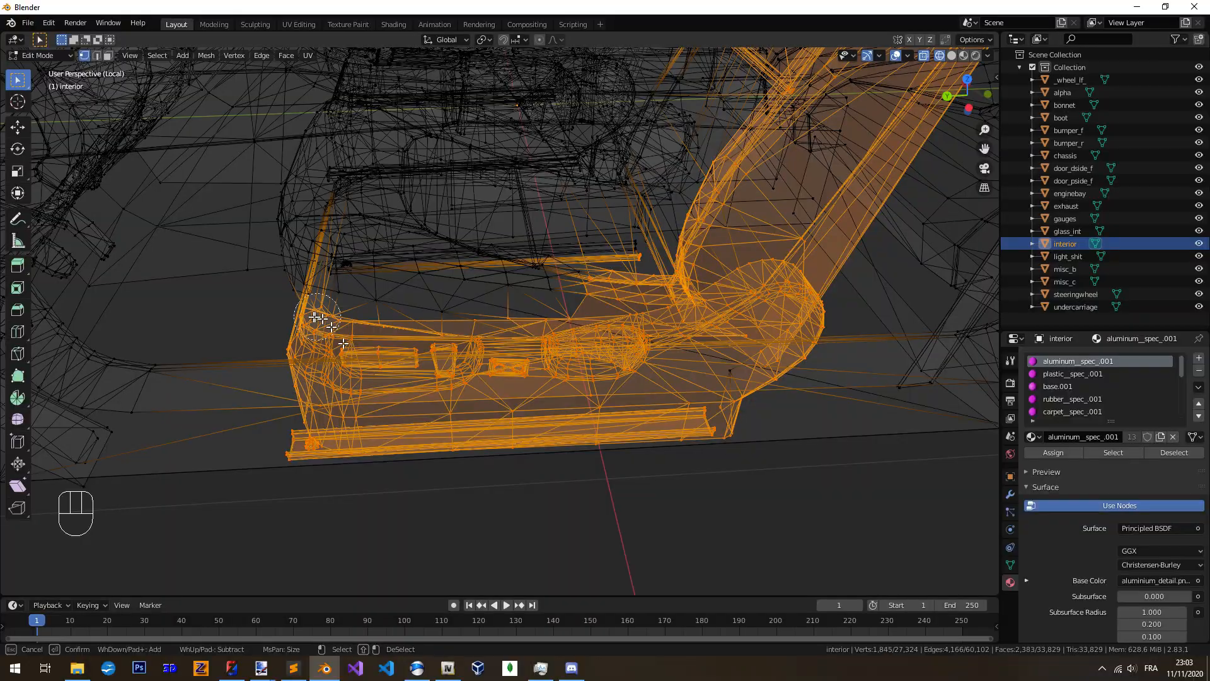
{"action": "right_click", "coordinate": [349, 324]}
Deselect the stray door sill vertices beneath the seat base with the circle selection
{"action": "middle_click_drag", "start_coordinate": [371, 364], "coordinate": [617, 348], "text": "shift"}
{"action": "scroll", "coordinate": [542, 378], "scroll_direction": "down", "scroll_amount": 2}
{"action": "mouse_move", "coordinate": [462, 410]}
{"action": "middle_mouse_down"}
{"action": "mouse_move", "coordinate": [508, 424]}
{"action": "mouse_move", "coordinate": [484, 416]}
{"action": "mouse_move", "coordinate": [572, 412]}
{"action": "mouse_move", "coordinate": [591, 426]}
{"action": "mouse_move", "coordinate": [594, 473]}
{"action": "mouse_move", "coordinate": [516, 400]}
{"action": "mouse_move", "coordinate": [586, 359]}
{"action": "mouse_move", "coordinate": [529, 378]}
{"action": "mouse_move", "coordinate": [554, 372]}
{"action": "mouse_move", "coordinate": [561, 403]}
{"action": "mouse_move", "coordinate": [553, 387]}
{"action": "mouse_move", "coordinate": [601, 414]}
{"action": "mouse_move", "coordinate": [506, 502]}
{"action": "middle_mouse_up"}
{"action": "scroll", "coordinate": [473, 421], "scroll_direction": "up", "scroll_amount": 3}
{"action": "key", "text": "z"}
{"action": "key", "text": "c"}
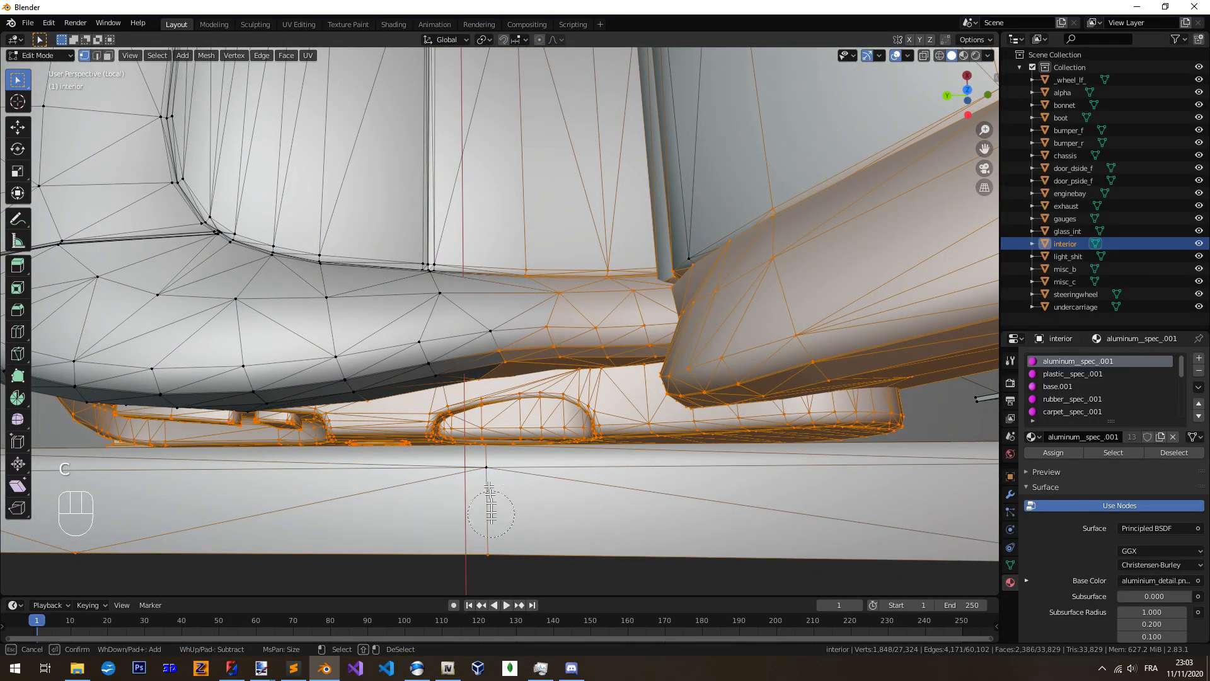
{"action": "mouse_move", "coordinate": [583, 496]}
{"action": "middle_mouse_down"}
{"action": "mouse_move", "coordinate": [459, 391]}
{"action": "mouse_move", "coordinate": [499, 383]}
{"action": "mouse_move", "coordinate": [558, 407]}
{"action": "mouse_move", "coordinate": [699, 385]}
{"action": "mouse_move", "coordinate": [643, 391]}
{"action": "mouse_move", "coordinate": [697, 400]}
{"action": "mouse_move", "coordinate": [548, 384]}
{"action": "mouse_move", "coordinate": [548, 365]}
{"action": "mouse_move", "coordinate": [524, 378]}
{"action": "mouse_move", "coordinate": [532, 418]}
{"action": "mouse_move", "coordinate": [567, 406]}
{"action": "mouse_move", "coordinate": [498, 438]}
{"action": "mouse_move", "coordinate": [425, 498]}
{"action": "mouse_move", "coordinate": [525, 470]}
{"action": "mouse_move", "coordinate": [523, 439]}
{"action": "middle_mouse_up"}
{"action": "key", "text": "shift+z"}
{"action": "key", "text": "shift+z"}
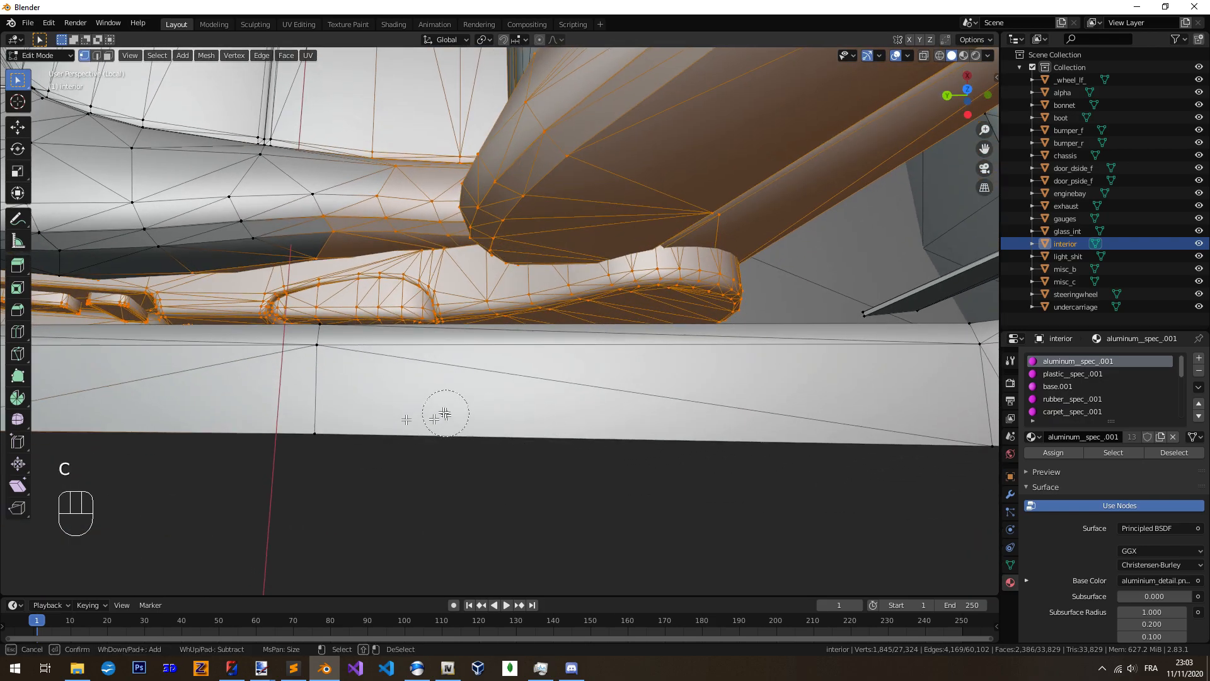
Try another circle-selection change near the door sill below the seat and undo it
{"action": "middle_click_drag", "start_coordinate": [452, 417], "coordinate": [551, 397]}
{"action": "key", "text": "c"}
{"action": "right_click", "coordinate": [448, 397]}
{"action": "mouse_move", "coordinate": [448, 396]}
{"action": "middle_mouse_down"}
{"action": "mouse_move", "coordinate": [470, 370]}
{"action": "mouse_move", "coordinate": [540, 405]}
{"action": "mouse_move", "coordinate": [416, 384]}
{"action": "mouse_move", "coordinate": [554, 416]}
{"action": "mouse_move", "coordinate": [376, 418]}
{"action": "mouse_move", "coordinate": [469, 395]}
{"action": "mouse_move", "coordinate": [465, 413]}
{"action": "mouse_move", "coordinate": [504, 427]}
{"action": "middle_mouse_up"}
{"action": "key", "text": "ctrl+z"}
Test-move the selected seat parts in solid shading to check for stray sill geometry, without keeping the move
{"action": "key", "text": "z"}
{"action": "scroll", "coordinate": [490, 341], "scroll_direction": "down", "scroll_amount": 3}
{"action": "mouse_move", "coordinate": [490, 341]}
{"action": "middle_mouse_down"}
{"action": "mouse_move", "coordinate": [498, 437]}
{"action": "mouse_move", "coordinate": [621, 397]}
{"action": "mouse_move", "coordinate": [543, 397]}
{"action": "mouse_move", "coordinate": [581, 433]}
{"action": "mouse_move", "coordinate": [545, 419]}
{"action": "mouse_move", "coordinate": [570, 424]}
{"action": "mouse_move", "coordinate": [537, 399]}
{"action": "middle_mouse_up"}
{"action": "key", "text": "z"}
{"action": "key", "text": "z"}
{"action": "left_click", "coordinate": [656, 431]}
{"action": "scroll", "coordinate": [569, 409], "scroll_direction": "down", "scroll_amount": 2}
{"action": "key", "text": "z"}
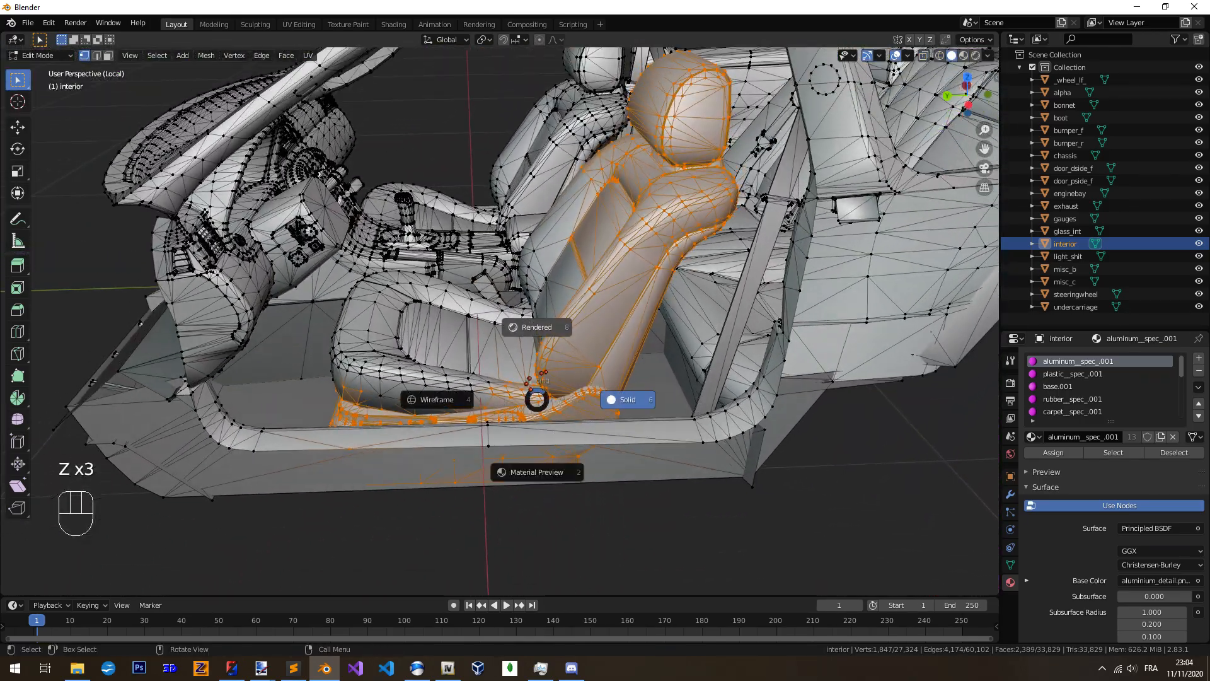
{"action": "key", "text": "g"}
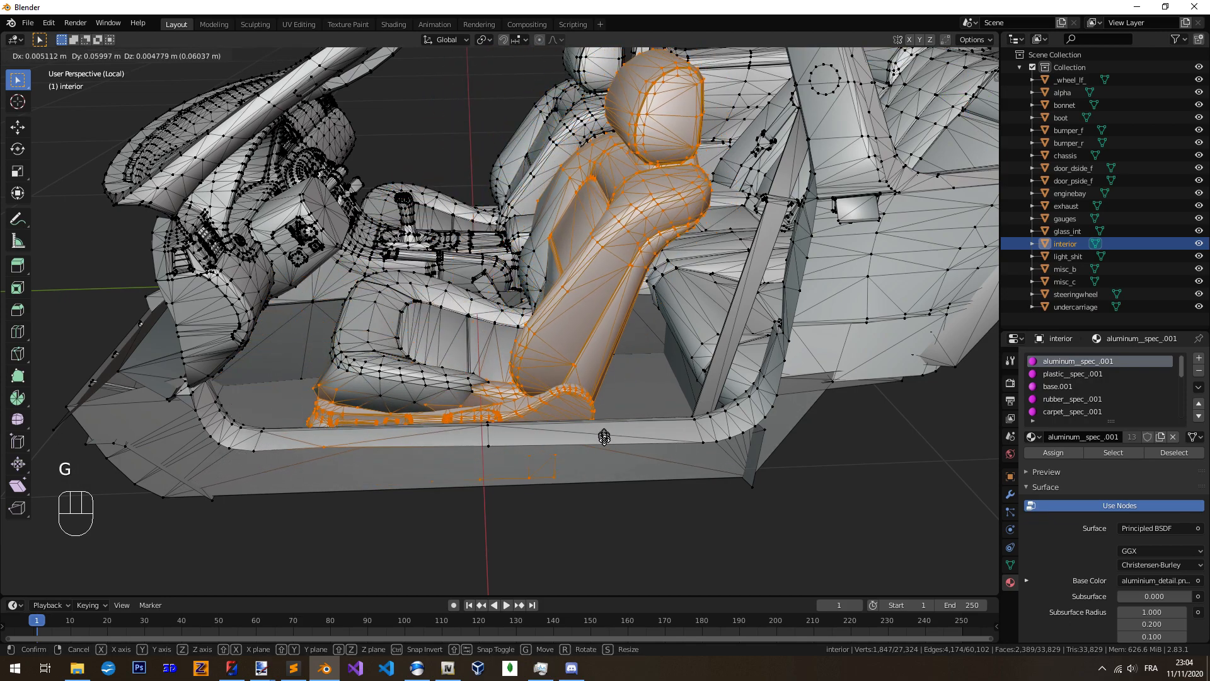
{"action": "right_click", "coordinate": [610, 460]}
Deselect the stray vertex on the door sill in front of the seat base
{"action": "middle_click_drag", "start_coordinate": [540, 452], "coordinate": [452, 349]}
{"action": "scroll", "coordinate": [452, 349], "scroll_direction": "up", "scroll_amount": 2}
{"action": "scroll", "coordinate": [404, 369], "scroll_direction": "up", "scroll_amount": 2}
{"action": "middle_click", "coordinate": [355, 386], "text": "alt"}
{"action": "scroll", "coordinate": [469, 378], "scroll_direction": "up", "scroll_amount": 2}
{"action": "key", "text": "c"}
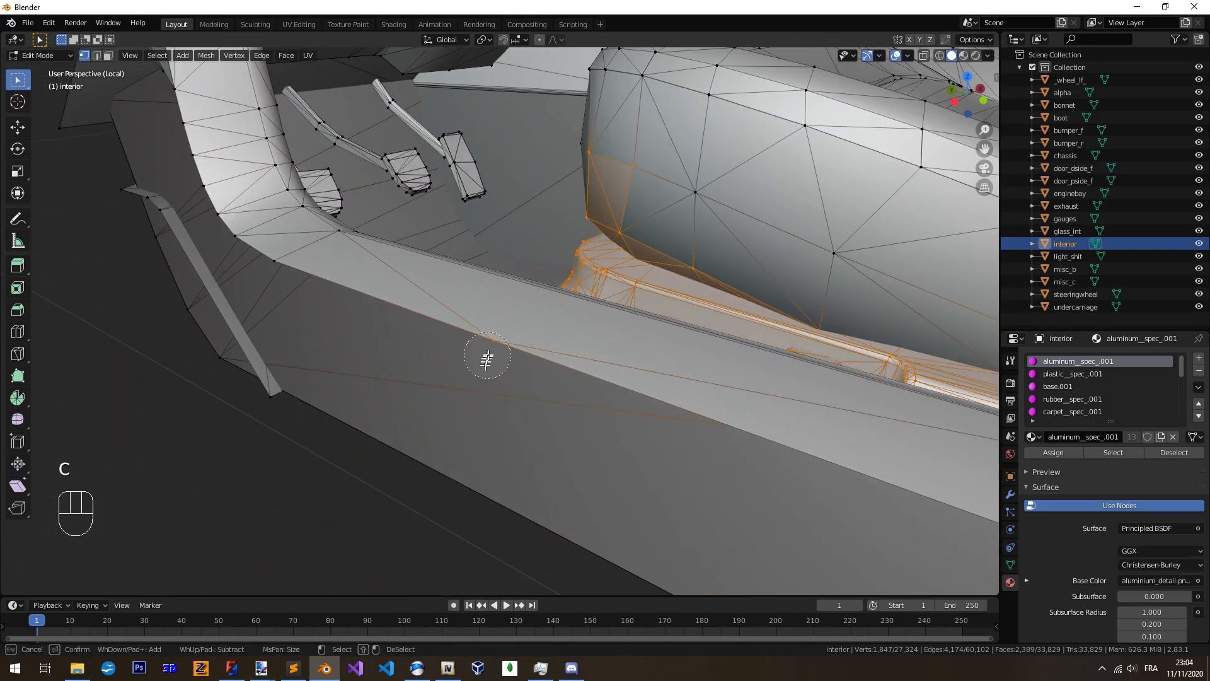
Test-move the seat selection again to check that it is free of the door sill, without keeping the move
{"action": "scroll", "coordinate": [486, 345], "scroll_direction": "down", "scroll_amount": 5}
{"action": "middle_click_drag", "start_coordinate": [699, 357], "coordinate": [598, 387], "text": "shift"}
{"action": "middle_click_drag", "start_coordinate": [617, 390], "coordinate": [585, 392]}
{"action": "key", "text": "g"}
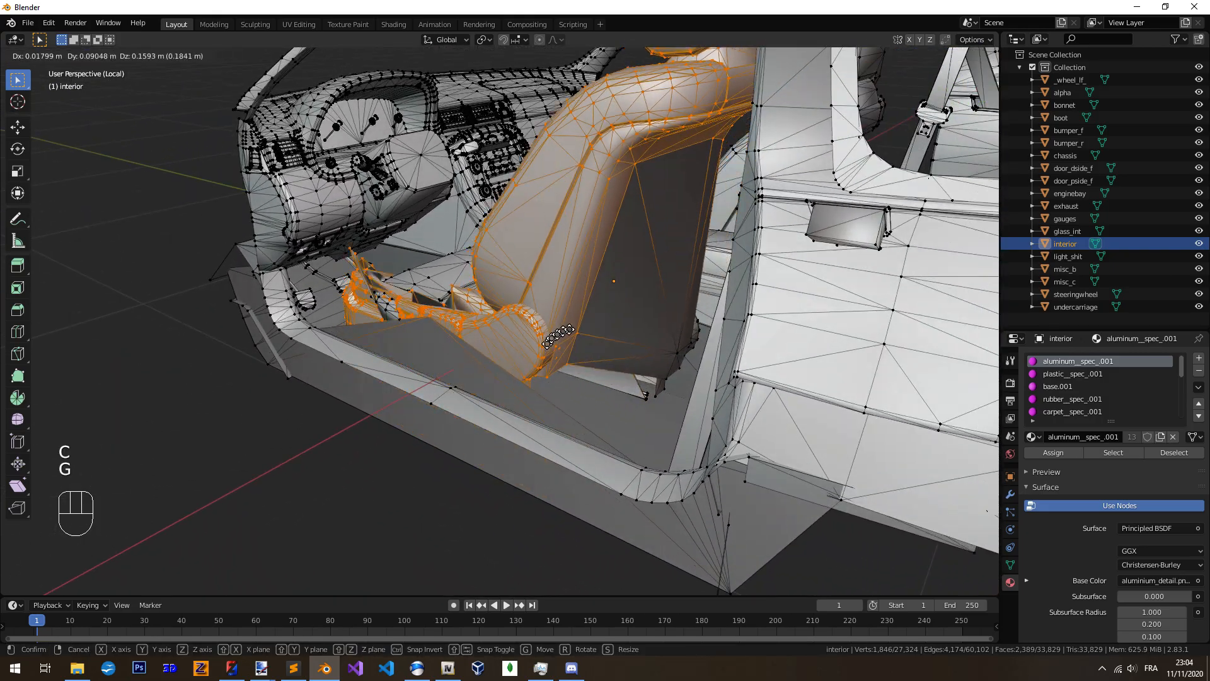
{"action": "right_click", "coordinate": [574, 440]}
Circle-select the outer side bolster of the driver's seat cushion
{"action": "middle_click_drag", "start_coordinate": [575, 440], "coordinate": [684, 445]}
{"action": "middle_click_drag", "start_coordinate": [630, 410], "coordinate": [567, 416], "text": "shift"}
{"action": "middle_click_drag", "start_coordinate": [567, 416], "coordinate": [630, 353]}
{"action": "key", "text": "c"}
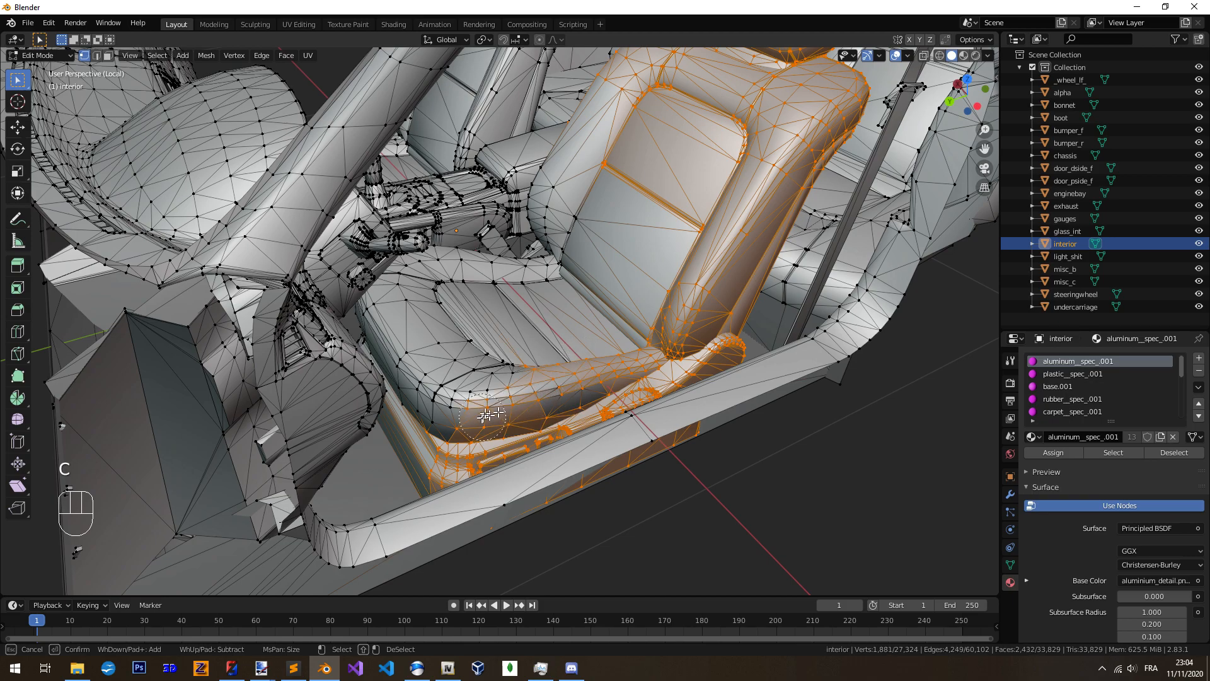
{"action": "right_click", "coordinate": [581, 384]}
{"action": "middle_click_drag", "start_coordinate": [526, 435], "coordinate": [570, 356], "text": "shift"}
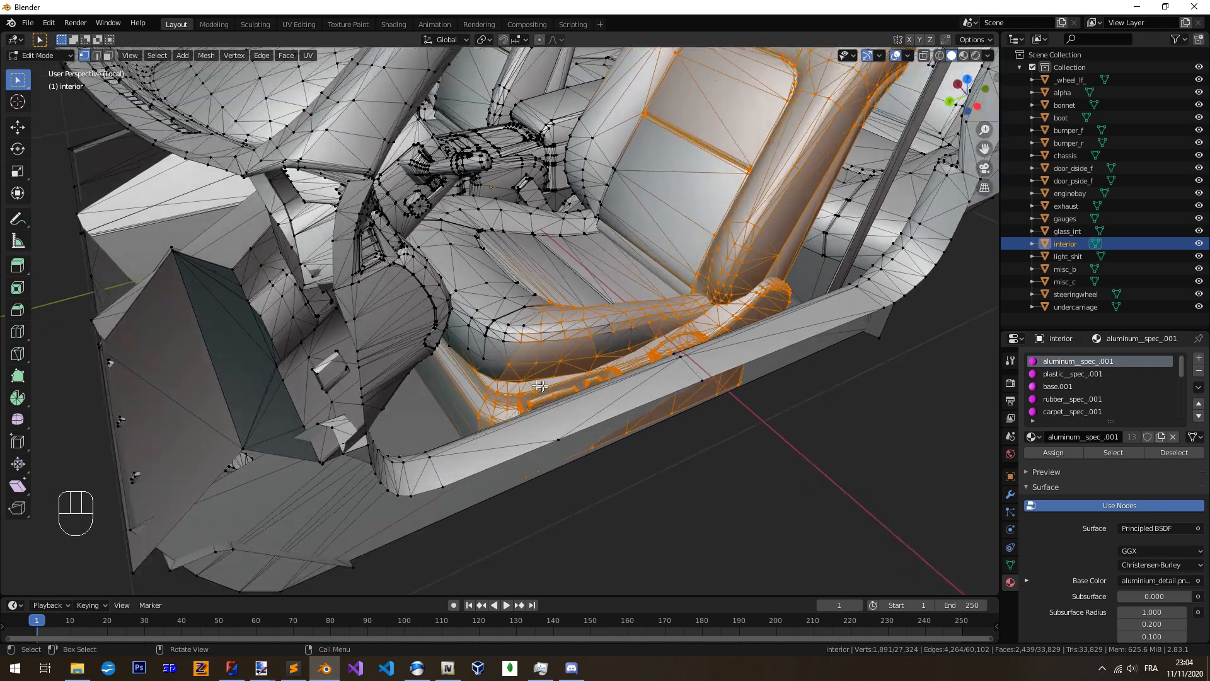
Extend the selection over the cushion's front outer corner and the inside edge of the bolster
{"action": "scroll", "coordinate": [586, 355], "scroll_direction": "up", "scroll_amount": 3}
{"action": "key", "text": "c"}
{"action": "left_click", "coordinate": [555, 348]}
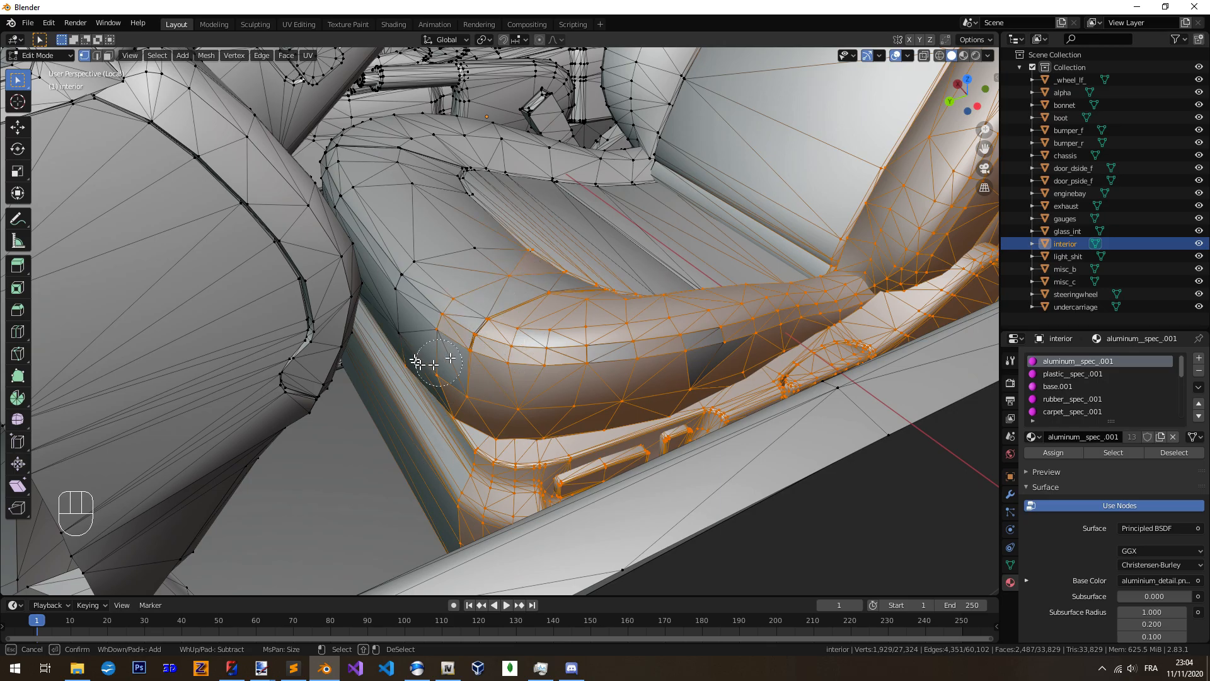
{"action": "right_click", "coordinate": [537, 268]}
Test-move the selection and examine the outer side of the seat cushion closely for missed vertices
{"action": "middle_click_drag", "start_coordinate": [649, 368], "coordinate": [479, 372], "text": "shift"}
{"action": "middle_click_drag", "start_coordinate": [579, 435], "coordinate": [439, 392], "text": "shift"}
{"action": "scroll", "coordinate": [522, 366], "scroll_direction": "up", "scroll_amount": 1}
{"action": "scroll", "coordinate": [522, 366], "scroll_direction": "up", "scroll_amount": 1}
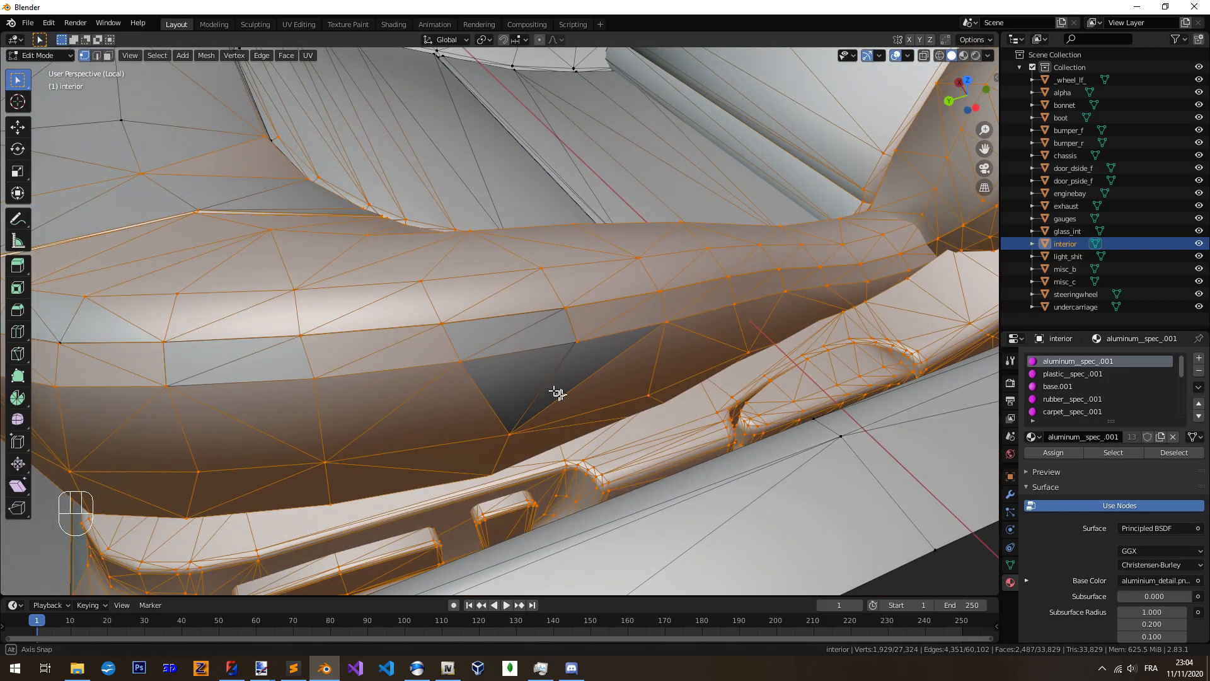
{"action": "middle_click_drag", "start_coordinate": [557, 392], "coordinate": [543, 403]}
{"action": "key", "text": "g"}
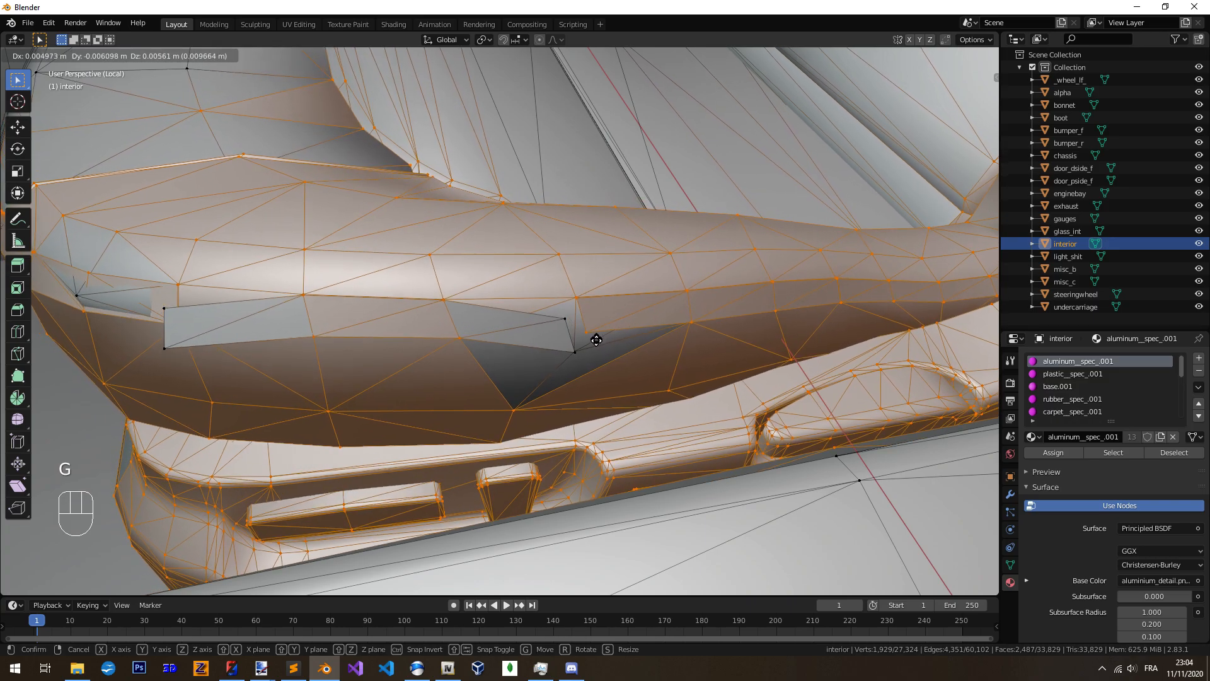
{"action": "middle_click_drag", "start_coordinate": [605, 389], "coordinate": [561, 392]}
{"action": "scroll", "coordinate": [562, 391], "scroll_direction": "up", "scroll_amount": 6}
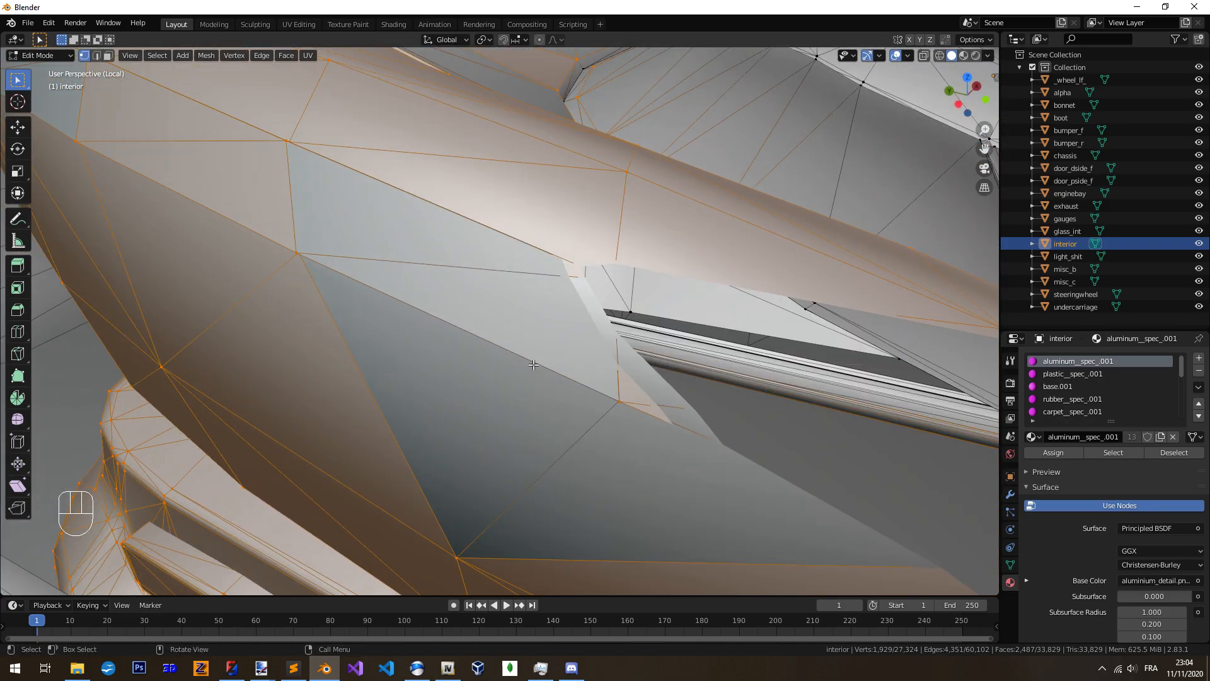
{"action": "scroll", "coordinate": [533, 365], "scroll_direction": "down", "scroll_amount": 5}
Add the missed vertices along the outer side and front corner of the seat cushion in wireframe shading
{"action": "middle_click_drag", "start_coordinate": [532, 359], "coordinate": [489, 331]}
{"action": "key", "text": "z"}
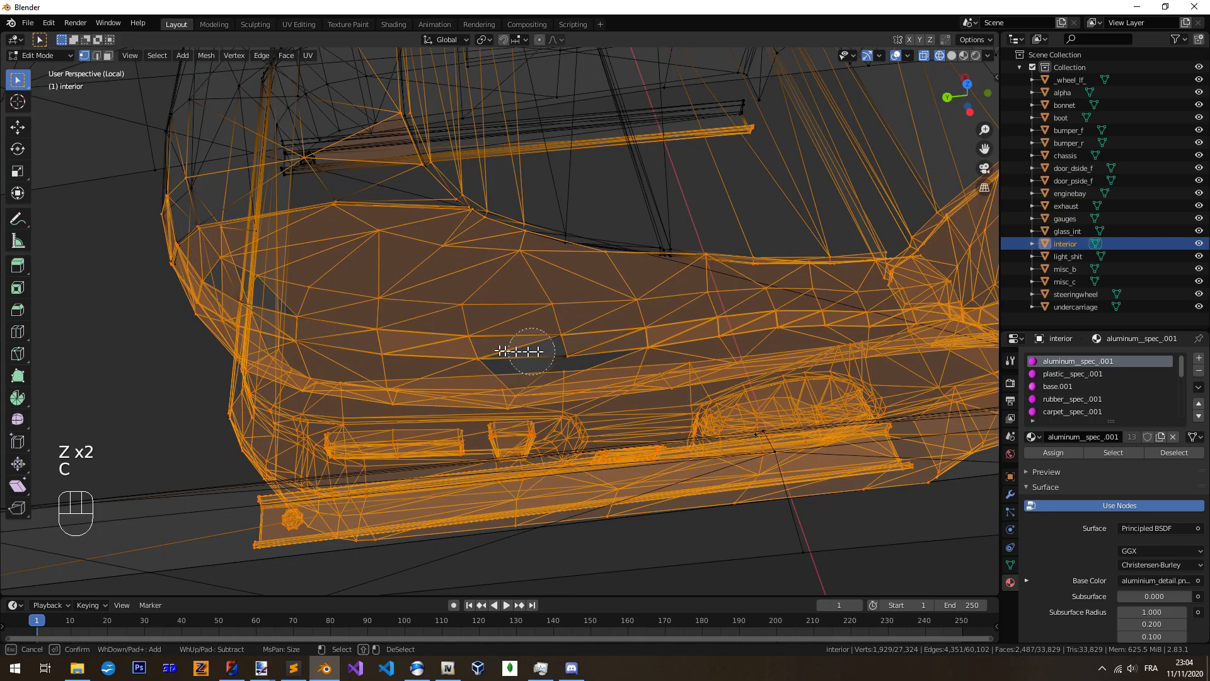
{"action": "middle_click_drag", "start_coordinate": [494, 360], "coordinate": [545, 334]}
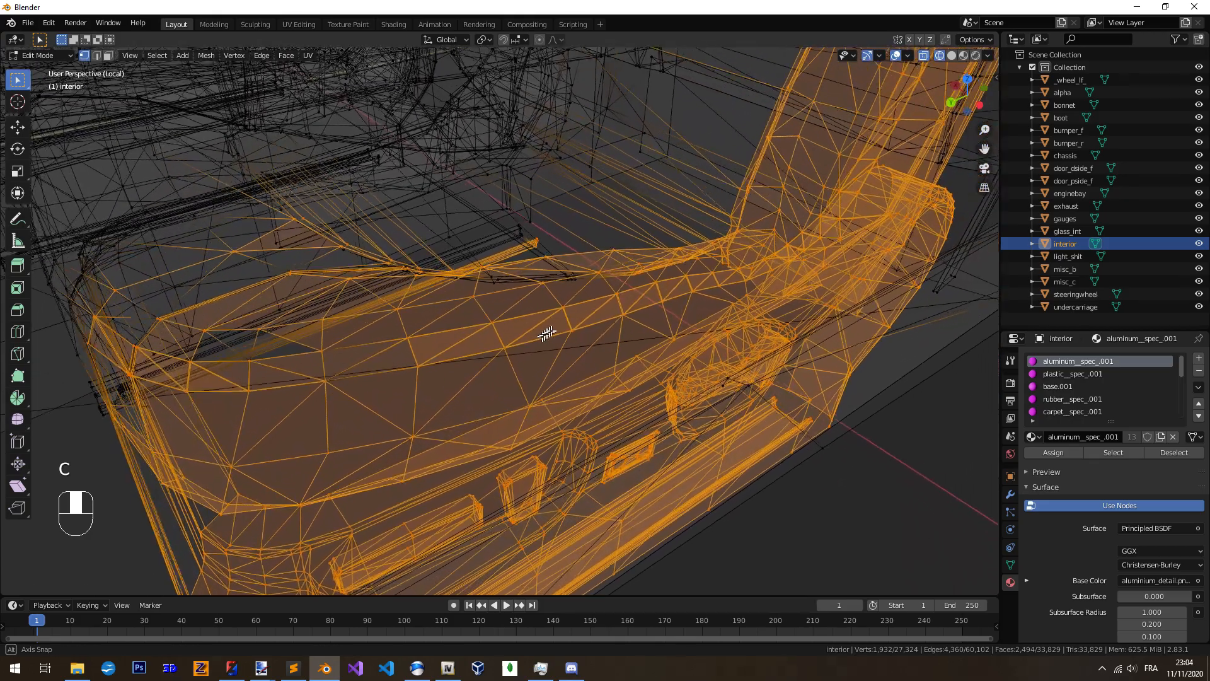
{"action": "key", "text": "z"}
{"action": "mouse_move", "coordinate": [634, 327]}
{"action": "middle_mouse_down"}
{"action": "mouse_move", "coordinate": [567, 354]}
{"action": "mouse_move", "coordinate": [595, 395]}
{"action": "mouse_move", "coordinate": [541, 392]}
{"action": "mouse_move", "coordinate": [636, 371]}
{"action": "middle_mouse_up"}
{"action": "middle_click_drag", "start_coordinate": [602, 378], "coordinate": [536, 355]}
{"action": "scroll", "coordinate": [547, 403], "scroll_direction": "up", "scroll_amount": 2}
{"action": "key", "text": "z"}
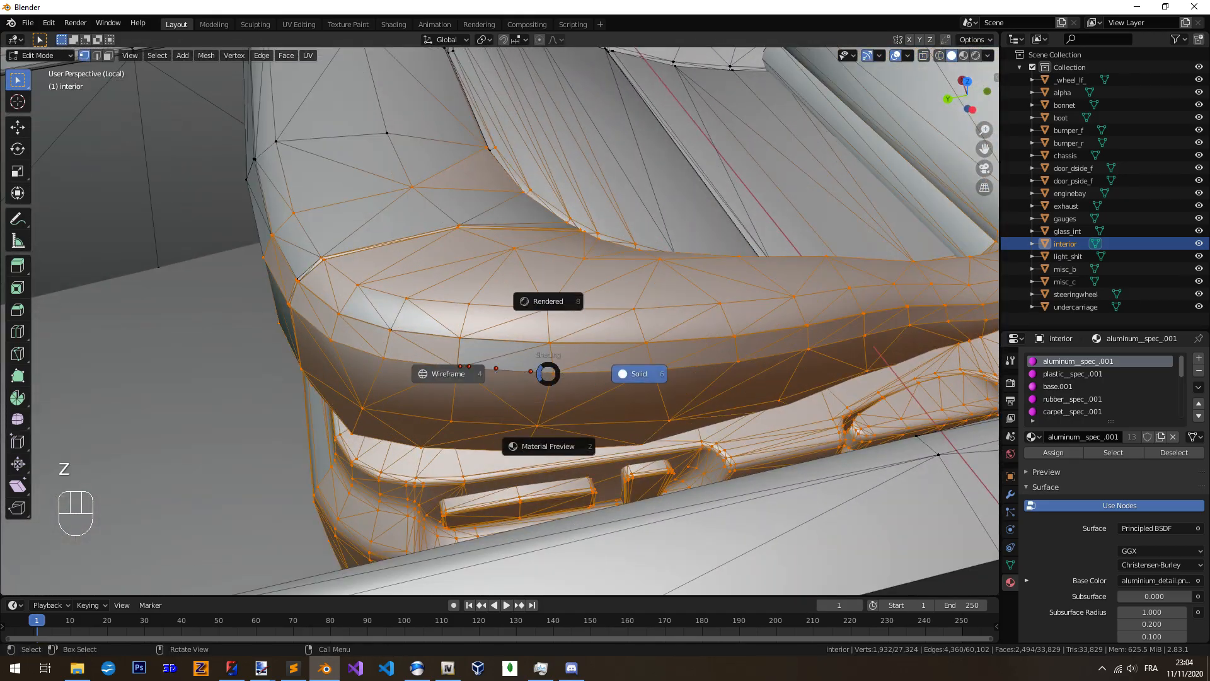
{"action": "key", "text": "c"}
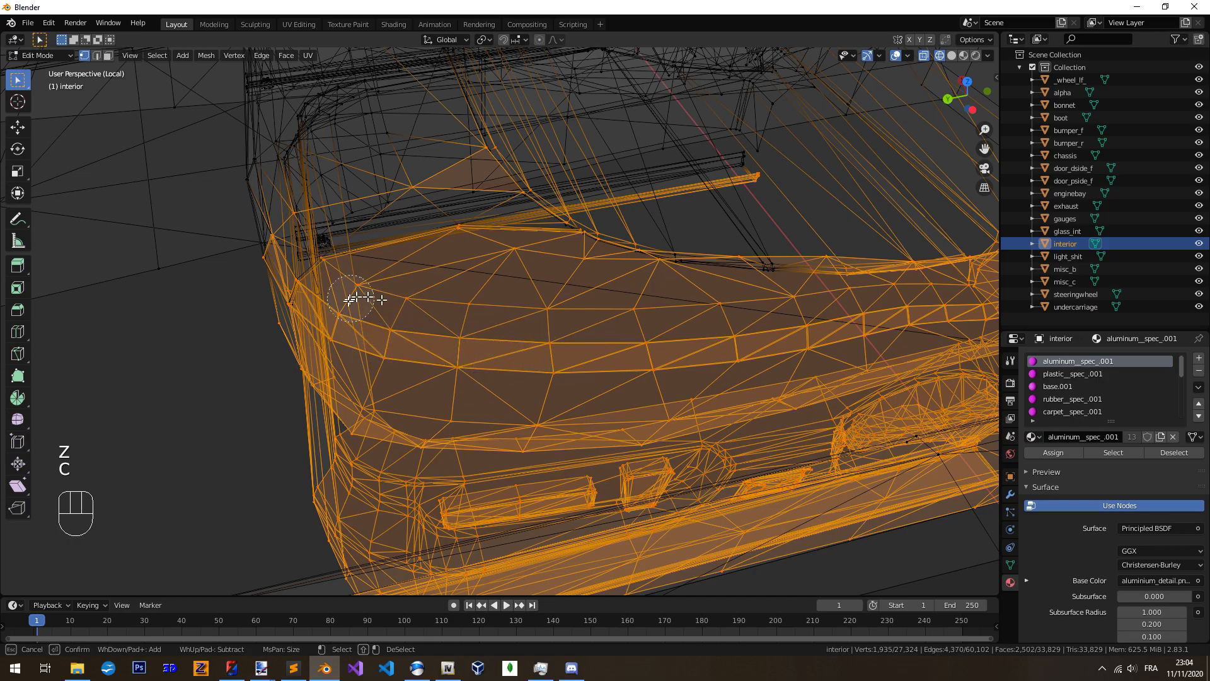
{"action": "scroll", "coordinate": [406, 325], "scroll_direction": "down", "scroll_amount": 5}
{"action": "key", "text": "z"}
Circle-select the front section of the seat cushion next to its outer corner
{"action": "middle_click_drag", "start_coordinate": [548, 353], "coordinate": [523, 378]}
{"action": "mouse_move", "coordinate": [523, 378]}
{"action": "middle_mouse_down", "text": "shift"}
{"action": "mouse_move", "coordinate": [532, 362]}
{"action": "mouse_move", "coordinate": [504, 384]}
{"action": "mouse_move", "coordinate": [466, 372]}
{"action": "mouse_move", "coordinate": [525, 400]}
{"action": "mouse_move", "coordinate": [586, 402]}
{"action": "mouse_move", "coordinate": [590, 386]}
{"action": "middle_mouse_up", "text": "shift"}
{"action": "scroll", "coordinate": [524, 400], "scroll_direction": "up", "scroll_amount": 3}
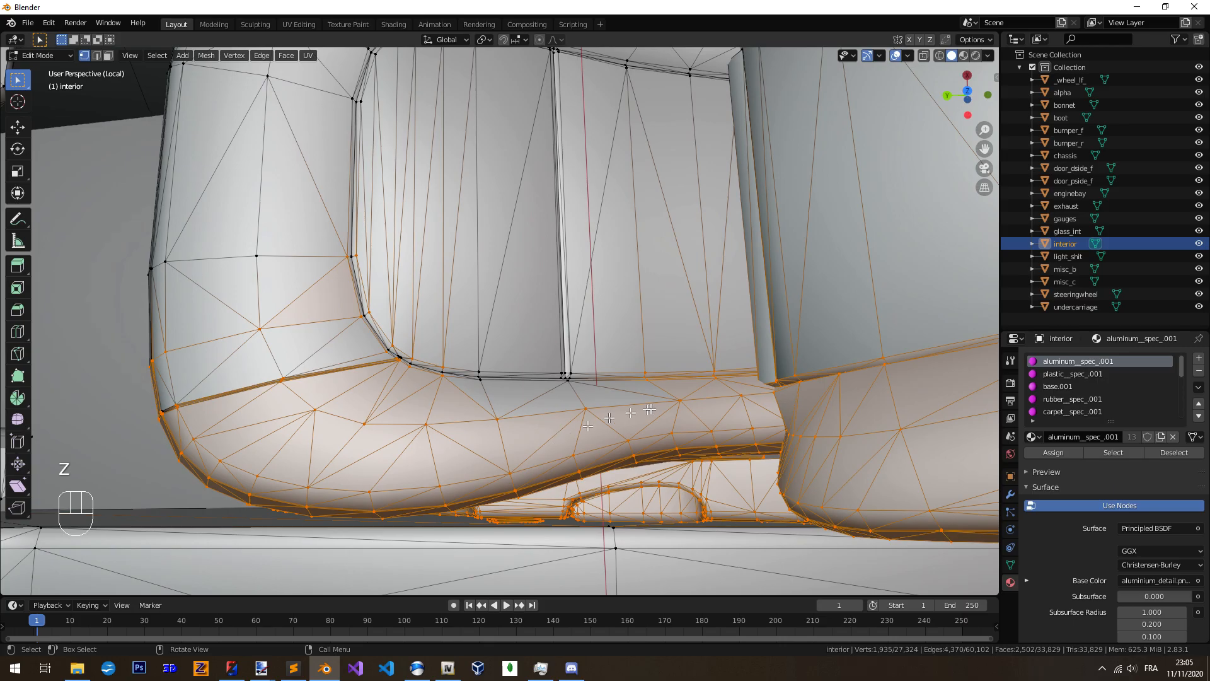
{"action": "key", "text": "z"}
{"action": "key", "text": "c"}
{"action": "right_click", "coordinate": [349, 268]}
{"action": "middle_click_drag", "start_coordinate": [382, 341], "coordinate": [534, 376], "text": "shift"}
{"action": "key", "text": "c"}
{"action": "left_click", "coordinate": [534, 376]}
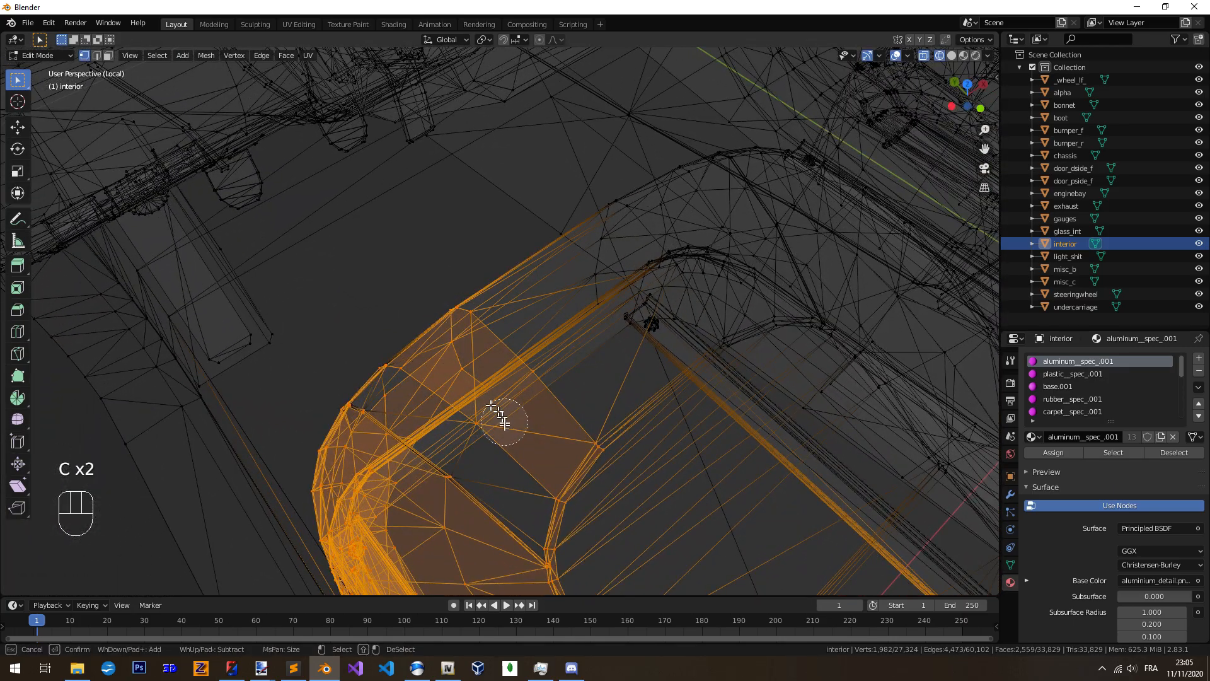
Extend the selection across the cushion's front edge to its inner corner
{"action": "middle_click_drag", "start_coordinate": [448, 392], "coordinate": [528, 394]}
{"action": "left_click_drag", "start_coordinate": [530, 322], "coordinate": [542, 426]}
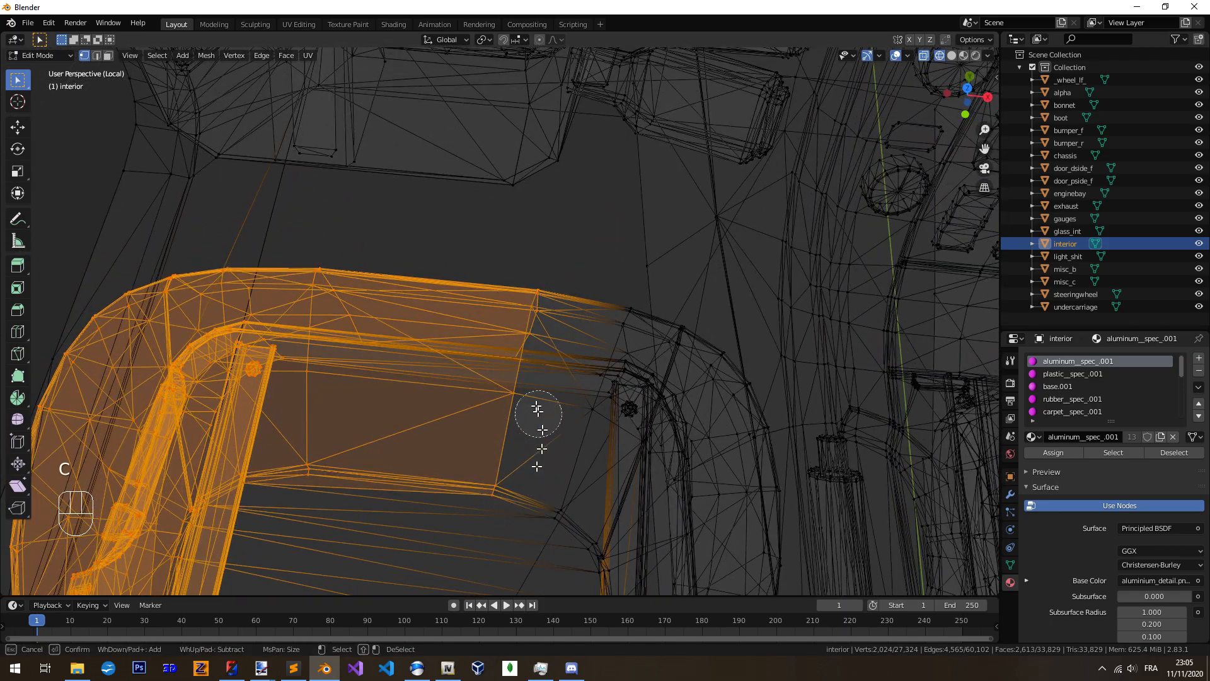
{"action": "left_click_drag", "start_coordinate": [596, 374], "coordinate": [558, 517]}
{"action": "right_click", "coordinate": [564, 498]}
Circle-select the vertices around the seat cushion's inner corner and along the edge of its inner side
{"action": "middle_click_drag", "start_coordinate": [574, 477], "coordinate": [460, 441]}
{"action": "middle_click_drag", "start_coordinate": [540, 357], "coordinate": [492, 467], "text": "shift"}
{"action": "middle_click_drag", "start_coordinate": [529, 409], "coordinate": [497, 398]}
{"action": "mouse_move", "coordinate": [497, 398]}
{"action": "middle_mouse_down", "text": "shift"}
{"action": "mouse_move", "coordinate": [476, 440]}
{"action": "mouse_move", "coordinate": [554, 424]}
{"action": "mouse_move", "coordinate": [467, 324]}
{"action": "middle_mouse_up", "text": "shift"}
{"action": "key", "text": "c"}
{"action": "mouse_move", "coordinate": [467, 324]}
{"action": "left_mouse_down"}
{"action": "mouse_move", "coordinate": [244, 357]}
{"action": "mouse_move", "coordinate": [75, 357]}
{"action": "left_mouse_up"}
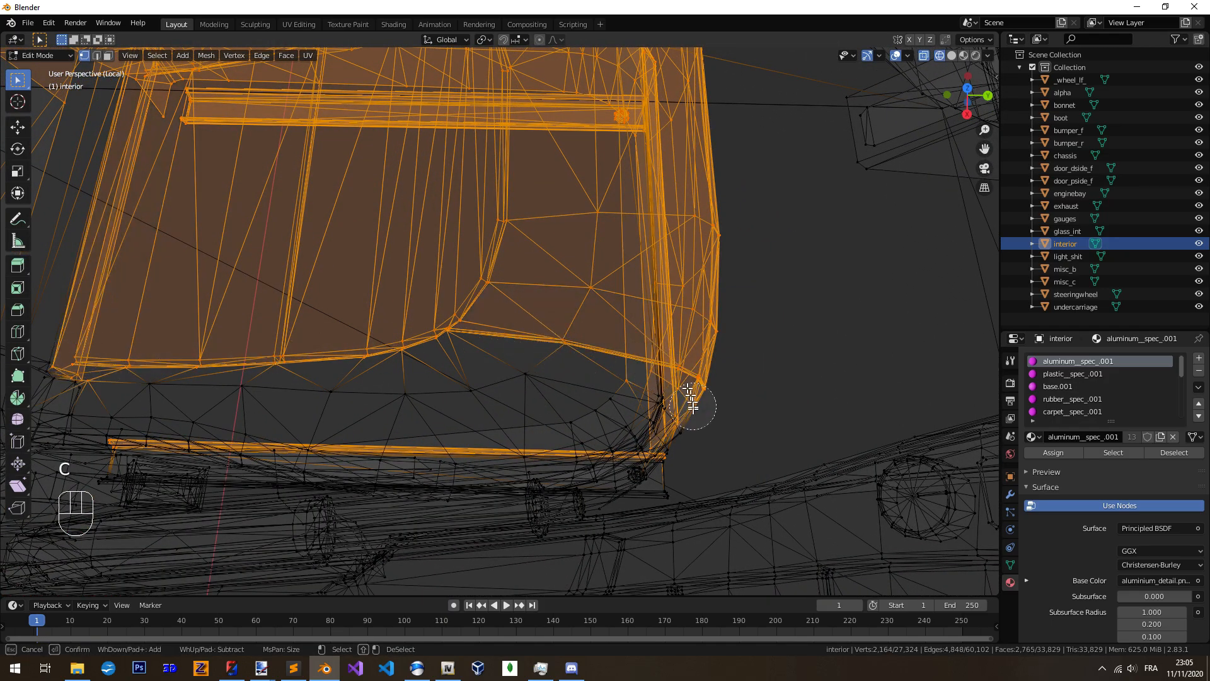
{"action": "mouse_move", "coordinate": [617, 388]}
{"action": "left_mouse_down"}
{"action": "mouse_move", "coordinate": [183, 388]}
{"action": "mouse_move", "coordinate": [344, 442]}
{"action": "left_mouse_up"}
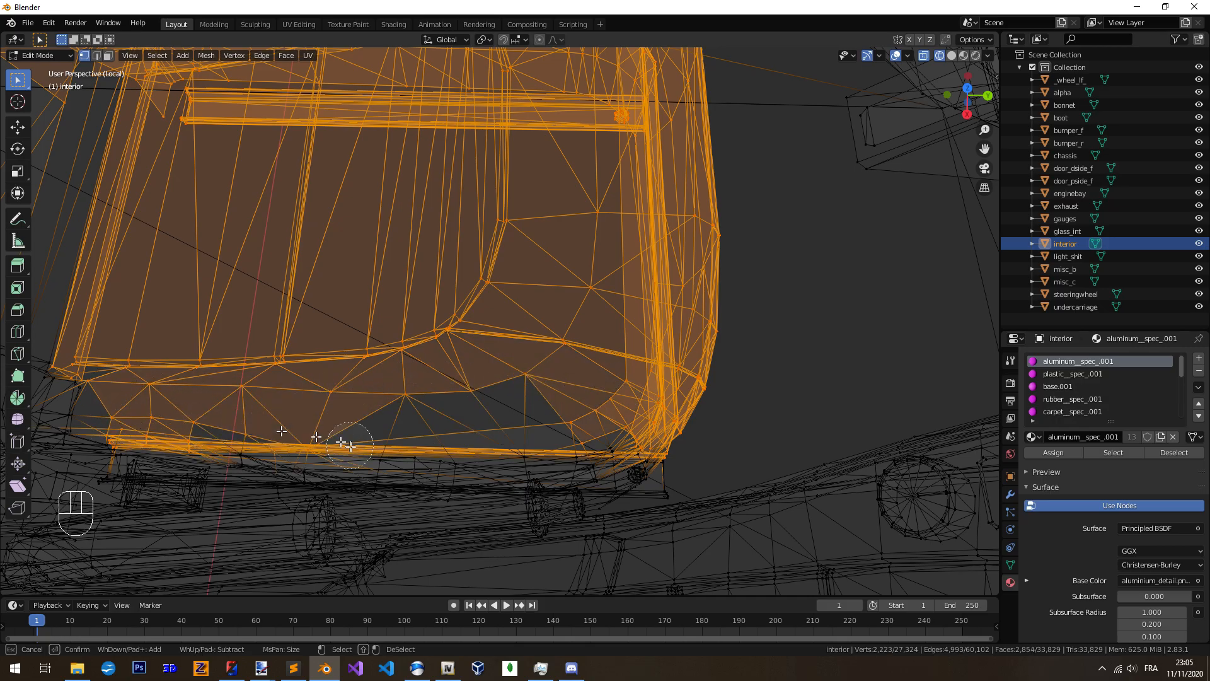
Add the missed vertices on the underside of the cushion's inner side to the selection
{"action": "middle_click_drag", "start_coordinate": [580, 463], "coordinate": [482, 440]}
{"action": "middle_click_drag", "start_coordinate": [482, 440], "coordinate": [422, 371], "text": "shift"}
{"action": "middle_click_drag", "start_coordinate": [404, 403], "coordinate": [529, 419]}
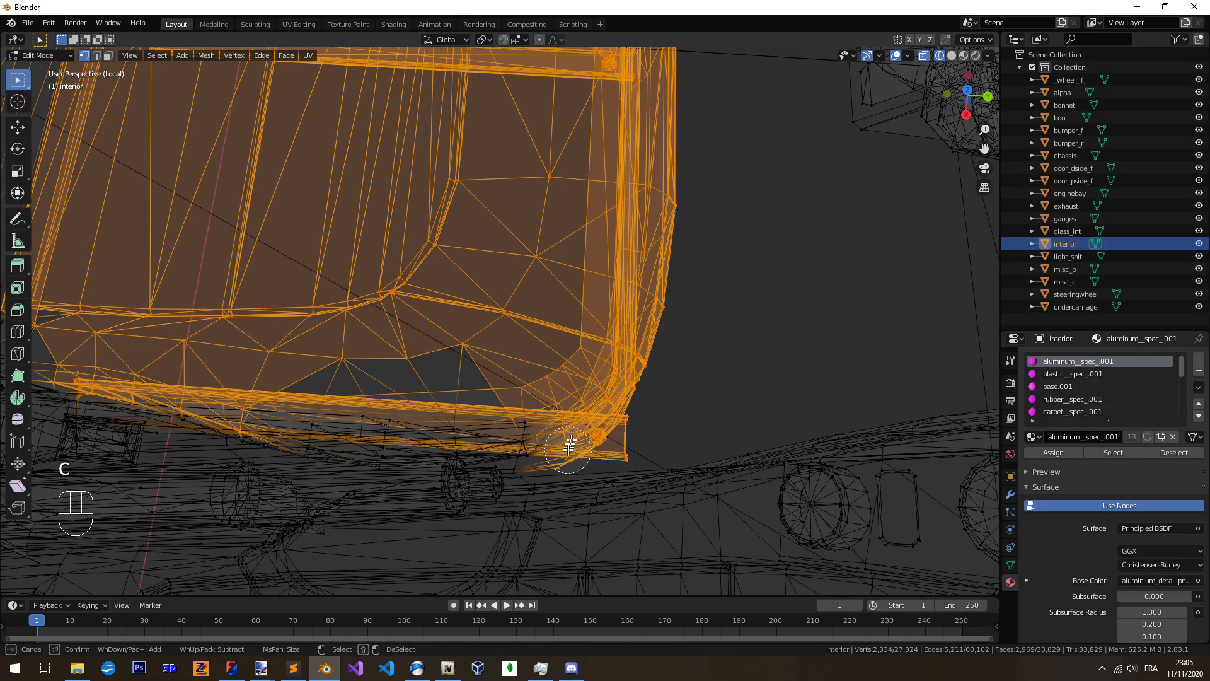
{"action": "middle_click_drag", "start_coordinate": [518, 449], "coordinate": [586, 450]}
{"action": "mouse_move", "coordinate": [586, 450]}
{"action": "middle_mouse_down"}
{"action": "mouse_move", "coordinate": [513, 418]}
{"action": "mouse_move", "coordinate": [564, 473]}
{"action": "mouse_move", "coordinate": [645, 472]}
{"action": "mouse_move", "coordinate": [523, 348]}
{"action": "middle_mouse_up"}
{"action": "key", "text": "c"}
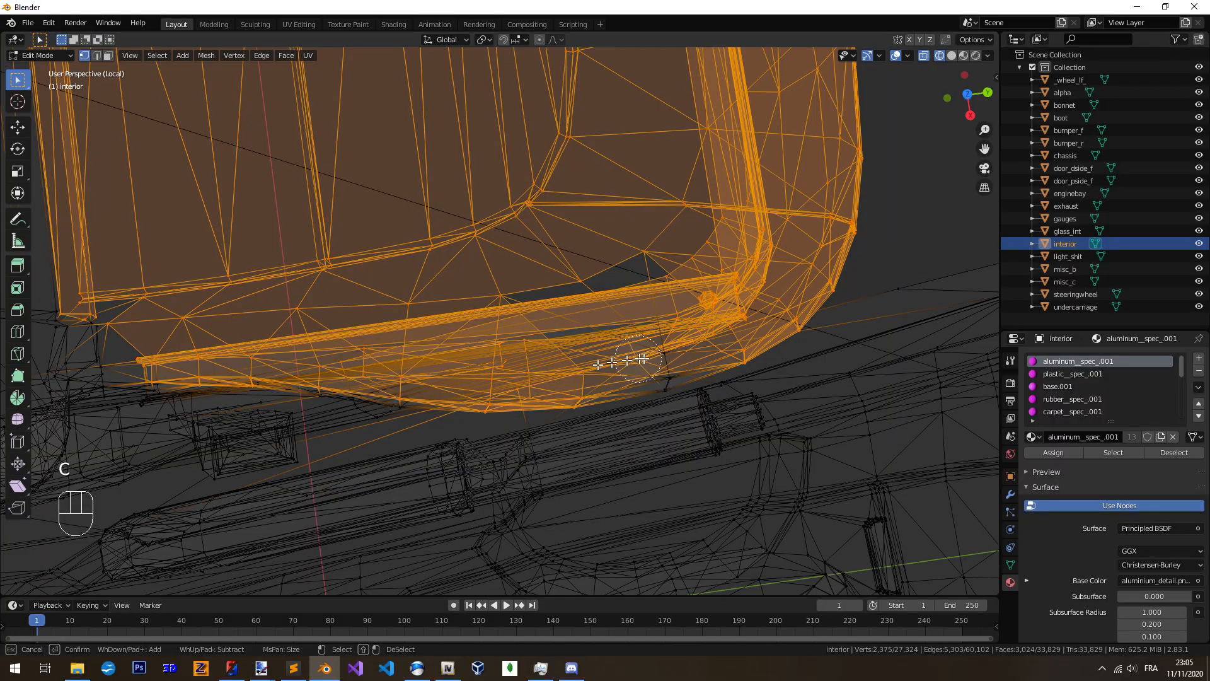
{"action": "key", "text": "Escape"}
Circle-select the remaining vertices where the cushion's inner side meets the backrest, including the hinge area
{"action": "scroll", "coordinate": [649, 373], "scroll_direction": "down", "scroll_amount": 2}
{"action": "middle_click_drag", "start_coordinate": [517, 386], "coordinate": [633, 391], "text": "shift"}
{"action": "middle_click_drag", "start_coordinate": [633, 391], "coordinate": [464, 341]}
{"action": "mouse_move", "coordinate": [464, 342]}
{"action": "middle_mouse_down", "text": "shift"}
{"action": "mouse_move", "coordinate": [494, 395]}
{"action": "mouse_move", "coordinate": [481, 441]}
{"action": "mouse_move", "coordinate": [432, 440]}
{"action": "mouse_move", "coordinate": [643, 338]}
{"action": "middle_mouse_up", "text": "shift"}
{"action": "key", "text": "c"}
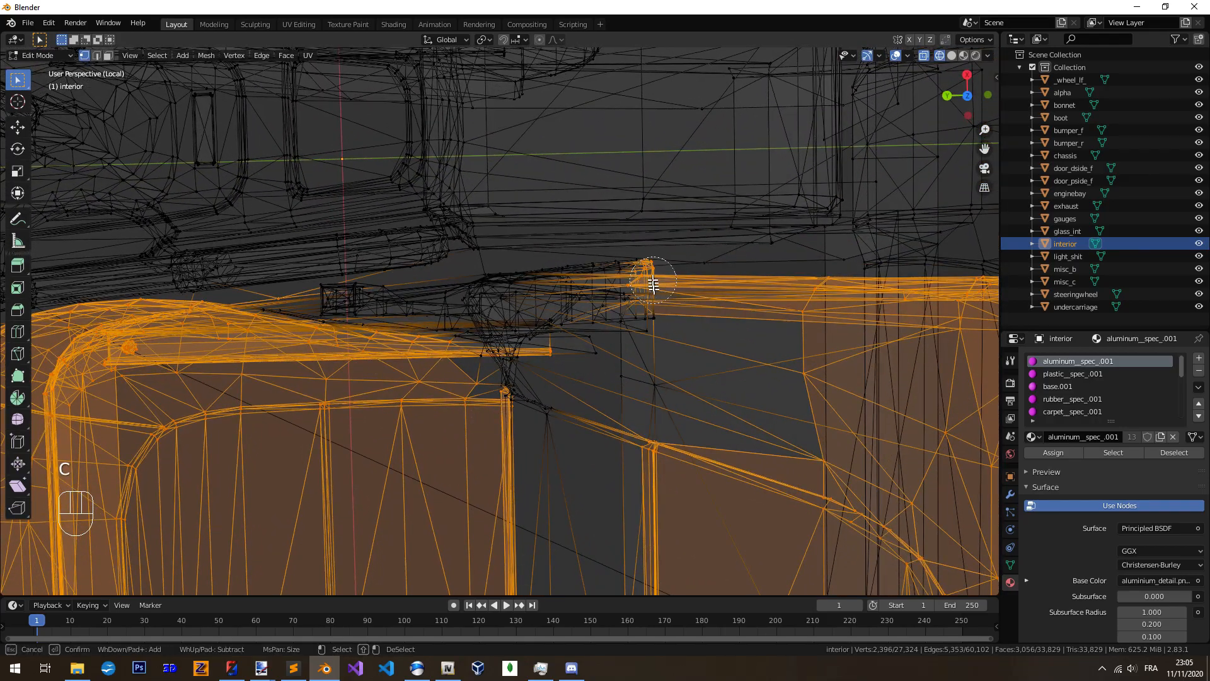
{"action": "left_click_drag", "start_coordinate": [560, 279], "coordinate": [482, 323]}
{"action": "mouse_move", "coordinate": [494, 368]}
{"action": "left_mouse_down"}
{"action": "mouse_move", "coordinate": [545, 368]}
{"action": "mouse_move", "coordinate": [644, 411]}
{"action": "left_mouse_up"}
{"action": "right_click", "coordinate": [511, 332]}
{"action": "middle_click_drag", "start_coordinate": [511, 333], "coordinate": [637, 380], "text": "shift"}
{"action": "middle_click_drag", "start_coordinate": [637, 379], "coordinate": [629, 387]}
{"action": "middle_click_drag", "start_coordinate": [542, 397], "coordinate": [536, 384]}
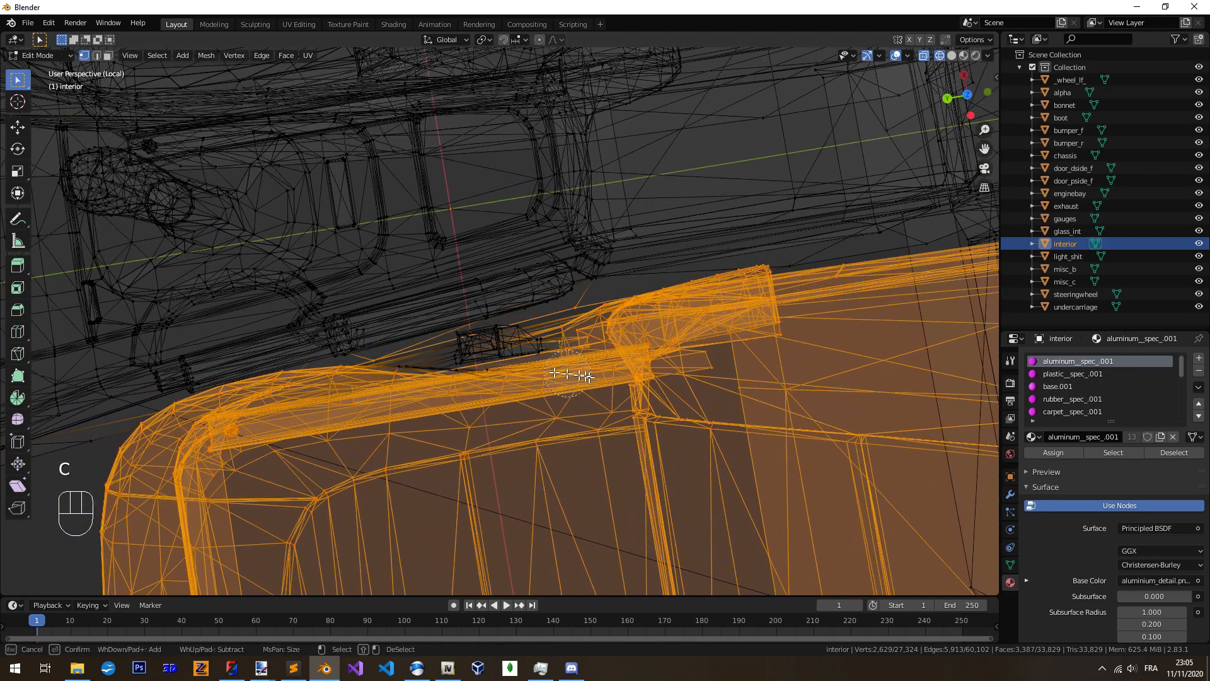
{"action": "right_click", "coordinate": [418, 375]}
Deselect the stray floor vertices below the seat base and rail
{"action": "middle_click_drag", "start_coordinate": [418, 375], "coordinate": [540, 410]}
{"action": "middle_click_drag", "start_coordinate": [541, 410], "coordinate": [441, 417], "text": "shift"}
{"action": "key", "text": "c"}
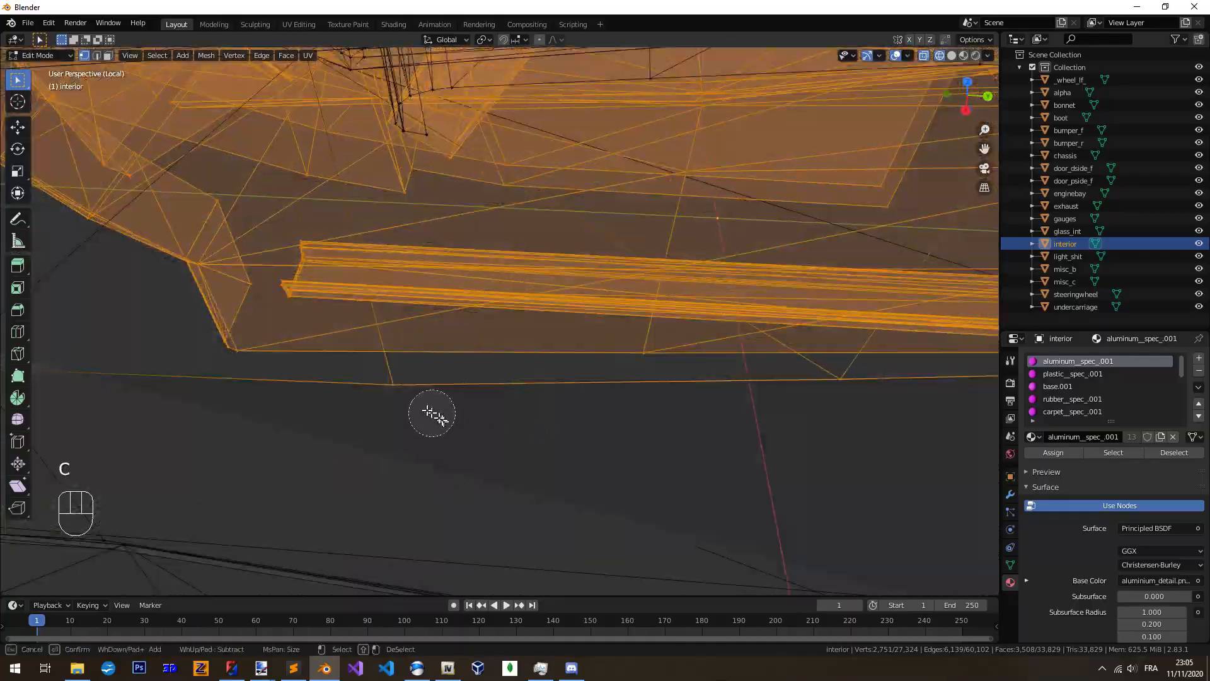
{"action": "middle_click_drag", "start_coordinate": [370, 387], "coordinate": [273, 429], "text": "shift"}
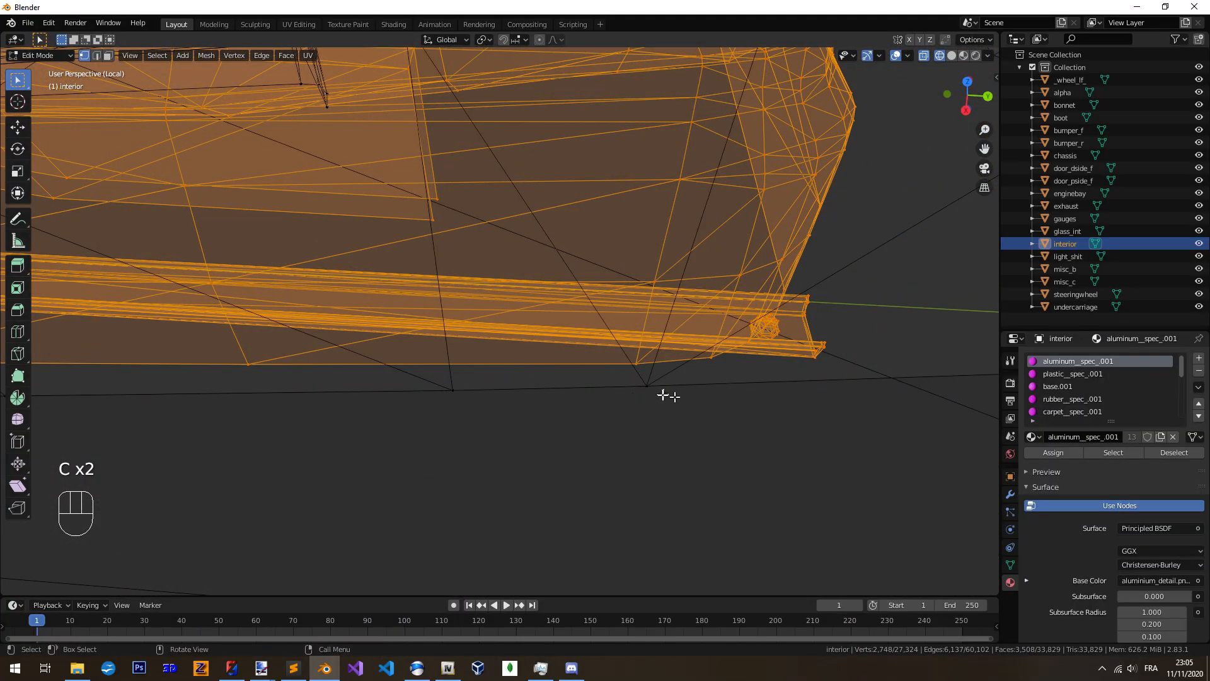
Check the seat selection in solid shading with a test move
{"action": "middle_click_drag", "start_coordinate": [560, 441], "coordinate": [373, 385]}
{"action": "middle_click_drag", "start_coordinate": [656, 362], "coordinate": [458, 410], "text": "shift"}
{"action": "key", "text": "z"}
{"action": "scroll", "coordinate": [550, 435], "scroll_direction": "down", "scroll_amount": 5}
{"action": "middle_click_drag", "start_coordinate": [551, 399], "coordinate": [508, 435], "text": "shift"}
{"action": "key", "text": "z"}
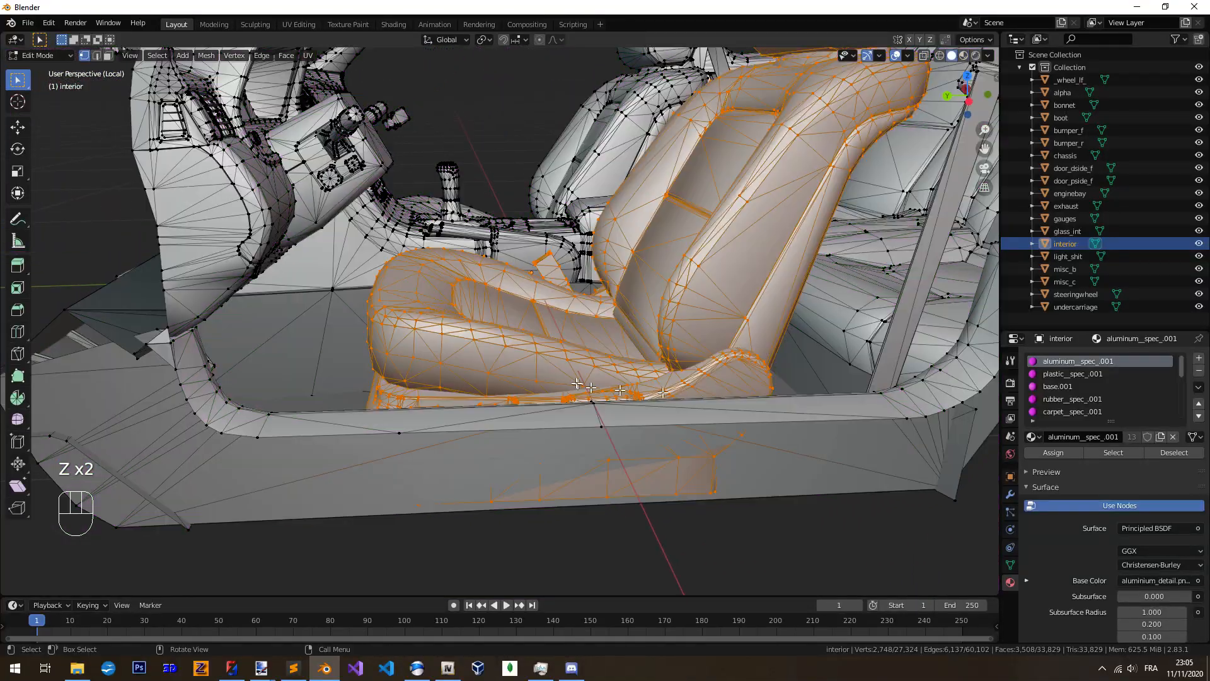
{"action": "scroll", "coordinate": [600, 410], "scroll_direction": "down", "scroll_amount": 2}
{"action": "middle_click_drag", "start_coordinate": [595, 365], "coordinate": [568, 383]}
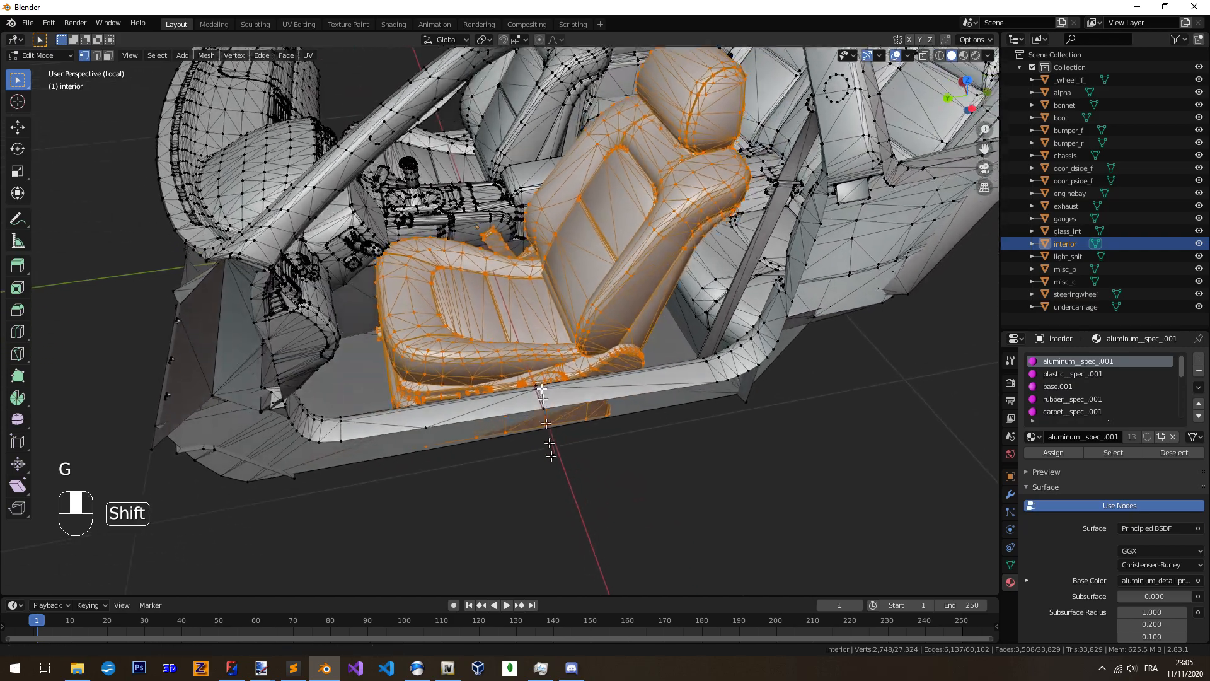
Examine the seat base, floor rails and outer side panel closely in wireframe shading for wrongly selected or missed vertices
{"action": "scroll", "coordinate": [543, 375], "scroll_direction": "up", "scroll_amount": 6}
{"action": "middle_click_drag", "start_coordinate": [542, 388], "coordinate": [612, 367], "text": "shift"}
{"action": "scroll", "coordinate": [624, 351], "scroll_direction": "up", "scroll_amount": 3}
{"action": "middle_click_drag", "start_coordinate": [612, 367], "coordinate": [501, 431], "text": "shift"}
{"action": "key", "text": "z"}
{"action": "scroll", "coordinate": [605, 441], "scroll_direction": "down", "scroll_amount": 2}
{"action": "middle_click_drag", "start_coordinate": [605, 441], "coordinate": [578, 384]}
{"action": "key", "text": "z"}
{"action": "scroll", "coordinate": [446, 372], "scroll_direction": "down", "scroll_amount": 2}
{"action": "mouse_move", "coordinate": [446, 372]}
{"action": "middle_mouse_down"}
{"action": "mouse_move", "coordinate": [584, 378]}
{"action": "mouse_move", "coordinate": [680, 359]}
{"action": "mouse_move", "coordinate": [756, 386]}
{"action": "mouse_move", "coordinate": [575, 419]}
{"action": "middle_mouse_up"}
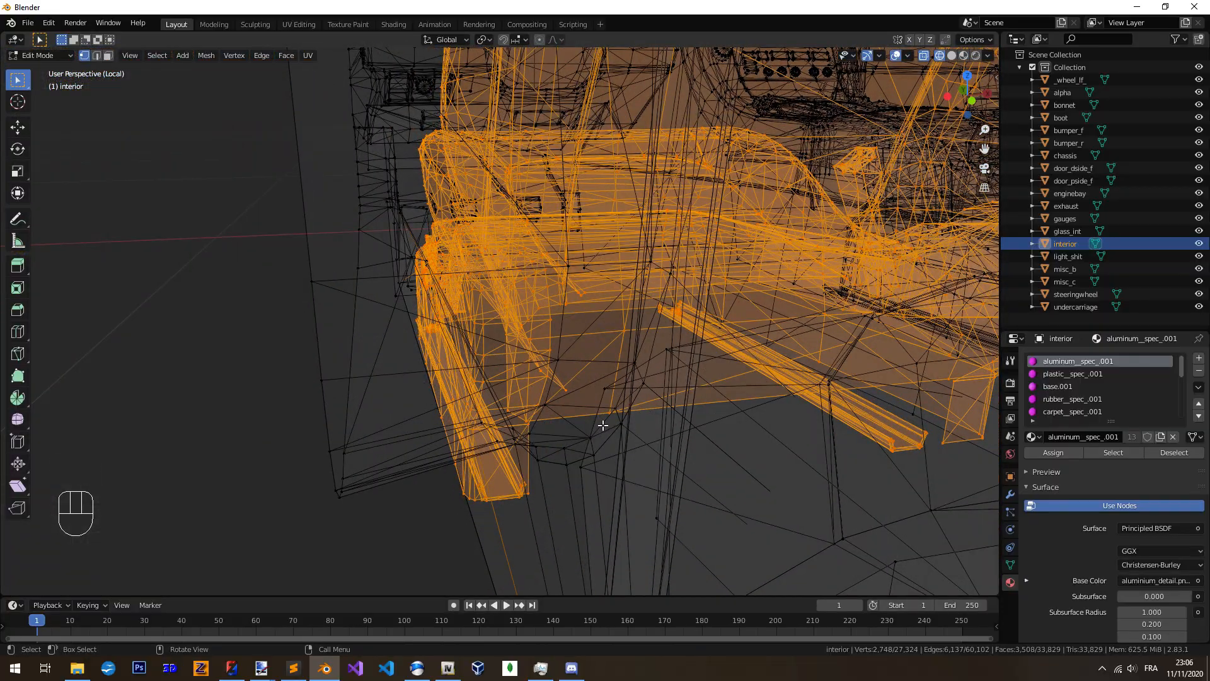
{"action": "middle_click_drag", "start_coordinate": [492, 353], "coordinate": [594, 372]}
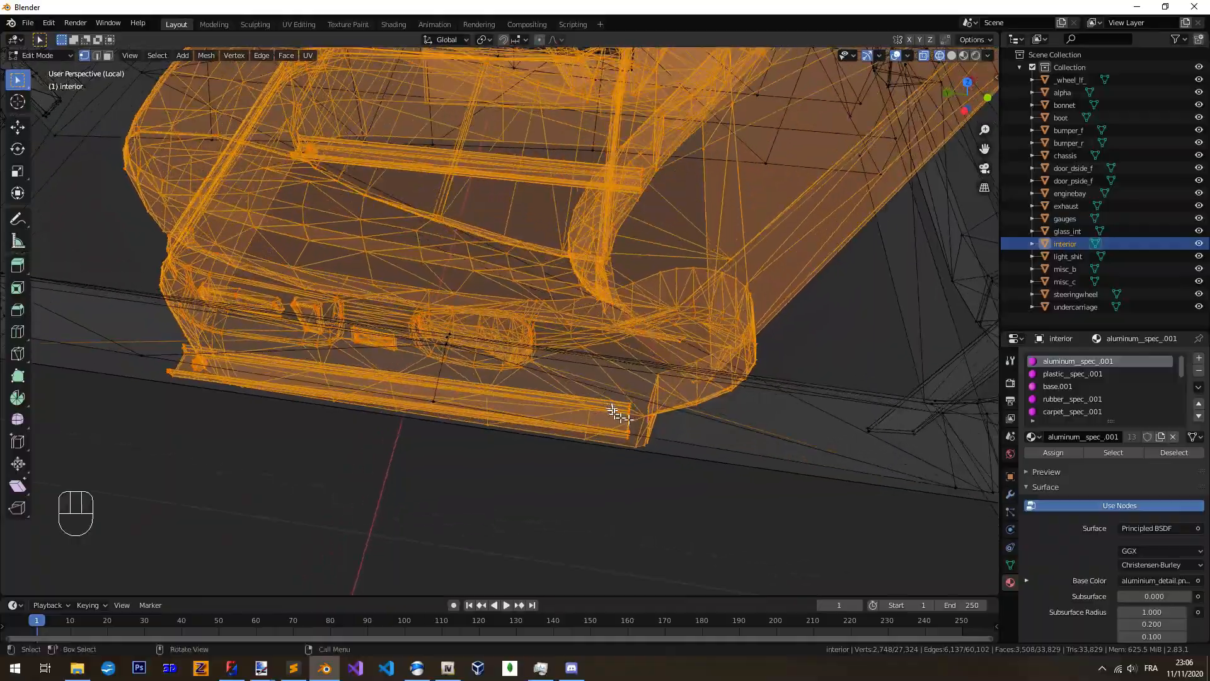
{"action": "middle_click_drag", "start_coordinate": [524, 392], "coordinate": [482, 319]}
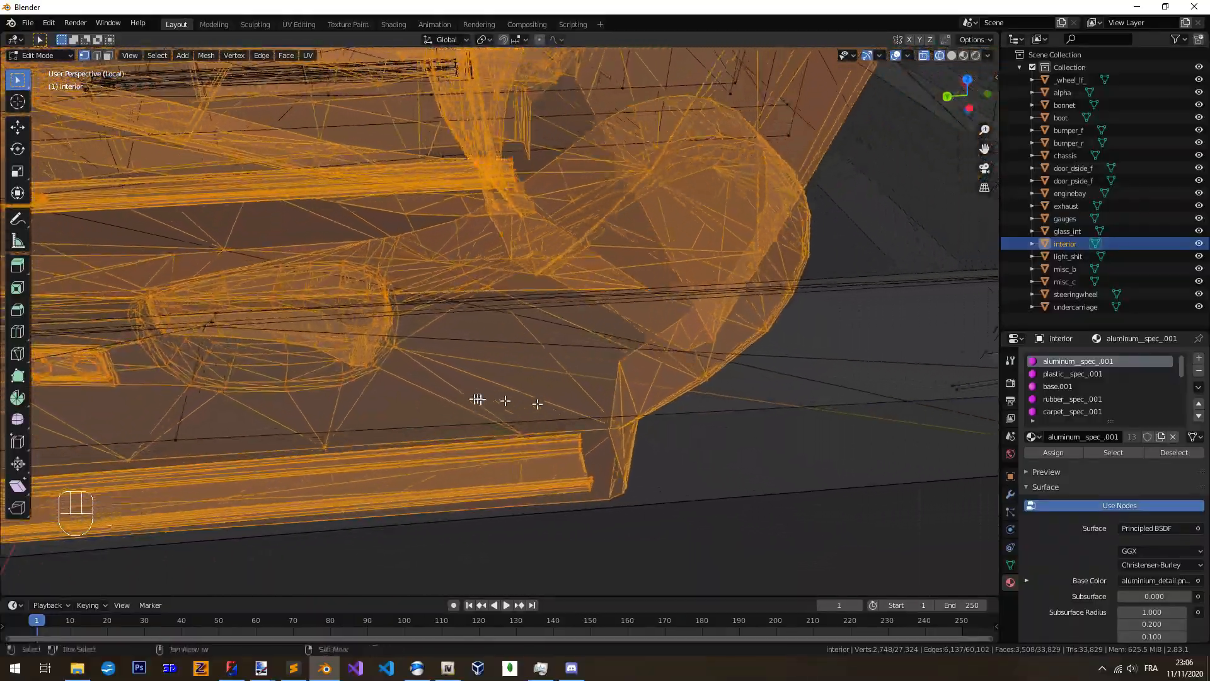
{"action": "middle_click_drag", "start_coordinate": [505, 401], "coordinate": [412, 370]}
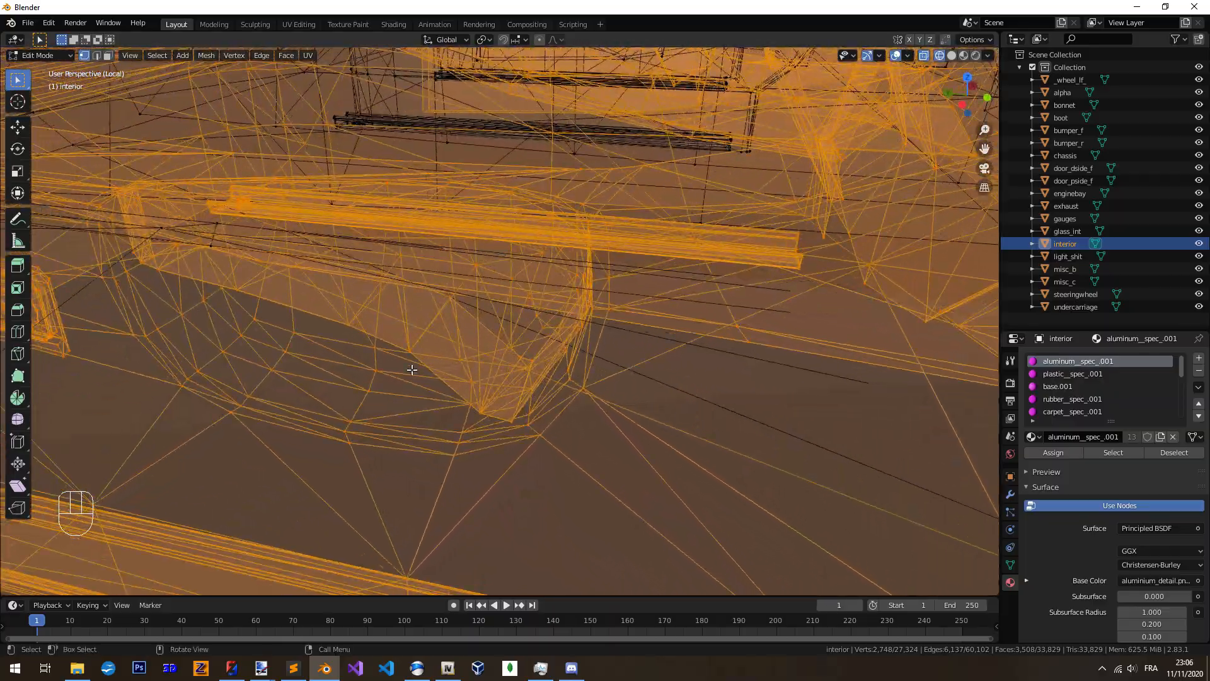
Deselect the stray vertex beside the outer side panel of the seat base
{"action": "middle_click_drag", "start_coordinate": [293, 287], "coordinate": [378, 307]}
{"action": "scroll", "coordinate": [517, 353], "scroll_direction": "down", "scroll_amount": 3}
{"action": "middle_click_drag", "start_coordinate": [570, 390], "coordinate": [444, 414]}
{"action": "middle_click_drag", "start_coordinate": [607, 424], "coordinate": [283, 353], "text": "shift"}
{"action": "middle_click_drag", "start_coordinate": [486, 454], "coordinate": [527, 438]}
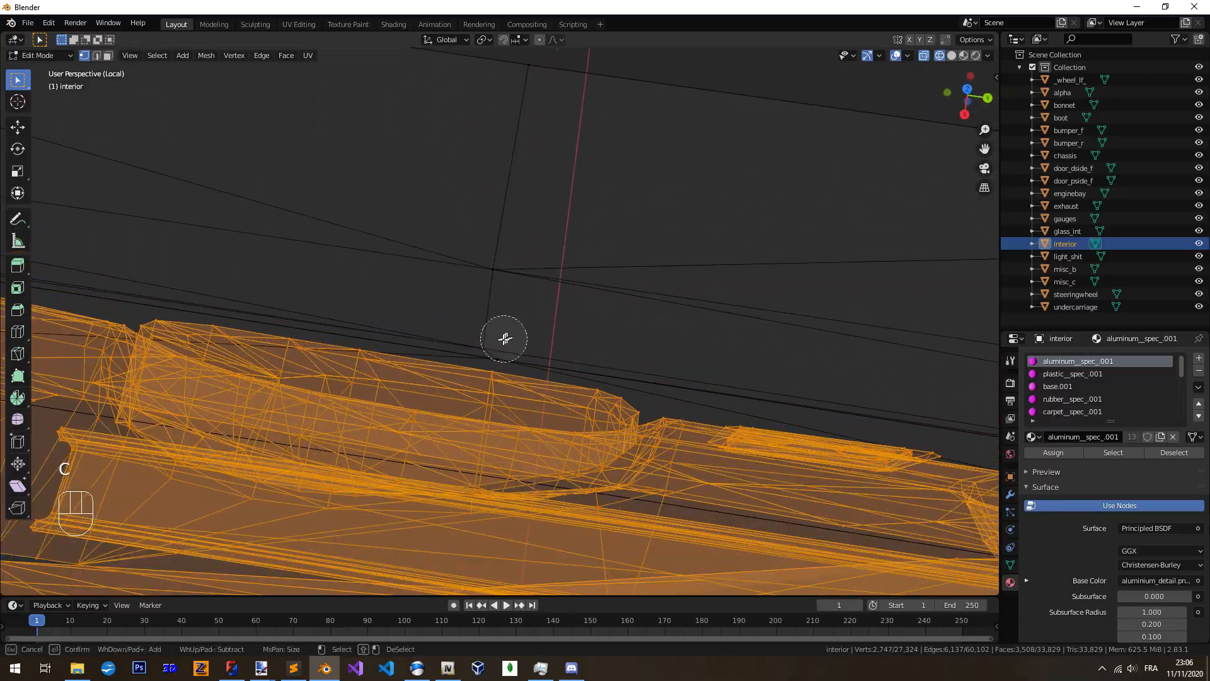
{"action": "middle_click_drag", "start_coordinate": [503, 342], "coordinate": [750, 309]}
Test-move the seat selection in wireframe and again in solid shading to check that it is complete
{"action": "scroll", "coordinate": [501, 402], "scroll_direction": "down", "scroll_amount": 4}
{"action": "middle_click_drag", "start_coordinate": [501, 402], "coordinate": [557, 393]}
{"action": "key", "text": "g"}
{"action": "right_click", "coordinate": [633, 174]}
{"action": "scroll", "coordinate": [605, 352], "scroll_direction": "down", "scroll_amount": 2}
{"action": "key", "text": "z"}
{"action": "left_click", "coordinate": [698, 354]}
{"action": "scroll", "coordinate": [564, 365], "scroll_direction": "down", "scroll_amount": 2}
{"action": "middle_click_drag", "start_coordinate": [554, 340], "coordinate": [553, 435]}
{"action": "middle_click_drag", "start_coordinate": [553, 435], "coordinate": [555, 421]}
{"action": "scroll", "coordinate": [557, 391], "scroll_direction": "up", "scroll_amount": 2}
{"action": "key", "text": "g"}
{"action": "right_click", "coordinate": [567, 112]}
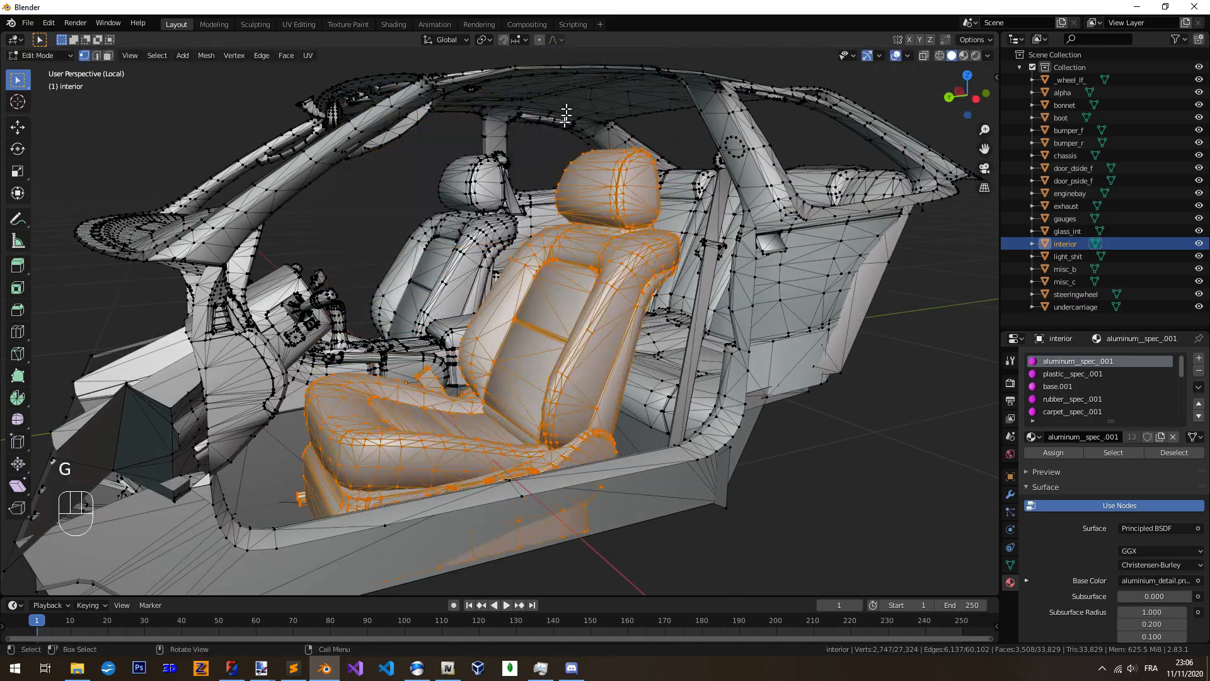
Move the selected seat out beside the car interior and view the result in Object Mode
{"action": "middle_click_drag", "start_coordinate": [567, 112], "coordinate": [680, 182]}
{"action": "scroll", "coordinate": [681, 189], "scroll_direction": "down", "scroll_amount": 3}
{"action": "middle_click_drag", "start_coordinate": [643, 302], "coordinate": [632, 390], "text": "shift"}
{"action": "middle_click_drag", "start_coordinate": [633, 391], "coordinate": [504, 366], "text": "shift"}
{"action": "middle_click_drag", "start_coordinate": [504, 366], "coordinate": [633, 343]}
{"action": "key", "text": "g"}
{"action": "left_click", "coordinate": [868, 404]}
{"action": "middle_click_drag", "start_coordinate": [694, 407], "coordinate": [451, 441]}
{"action": "middle_click_drag", "start_coordinate": [451, 442], "coordinate": [726, 450], "text": "shift"}
{"action": "key", "text": "Tab"}
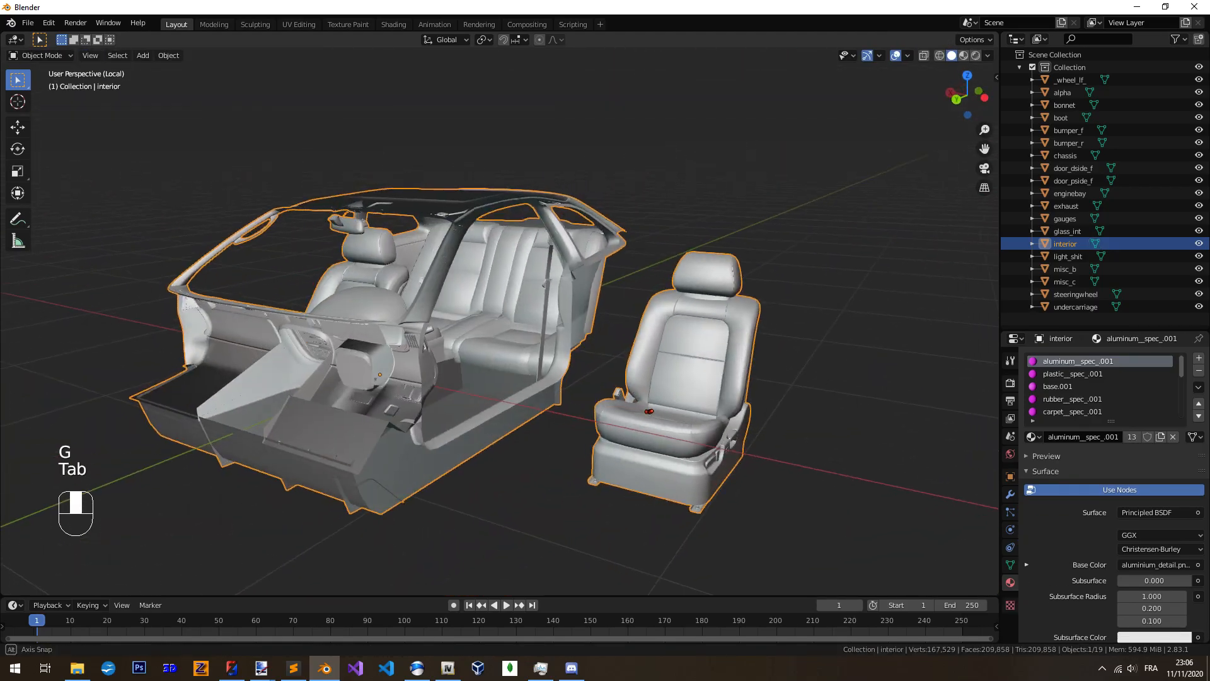
Return to Edit Mode and undo the seat's move out of the interior
{"action": "middle_click_drag", "start_coordinate": [649, 411], "coordinate": [571, 411]}
{"action": "key", "text": "Tab"}
{"action": "key", "text": "ctrl+z"}
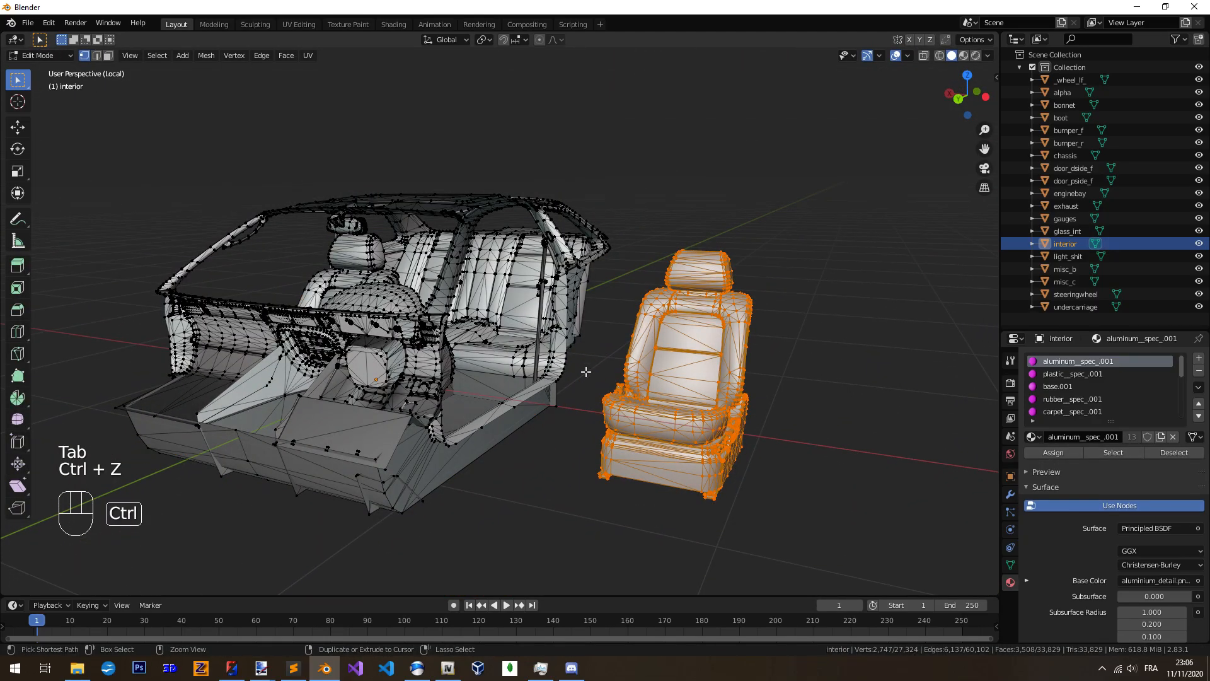
{"action": "key", "text": "ctrl+z"}
{"action": "mouse_move", "coordinate": [574, 370]}
{"action": "middle_mouse_down"}
{"action": "mouse_move", "coordinate": [548, 379]}
{"action": "mouse_move", "coordinate": [585, 378]}
{"action": "middle_mouse_up"}
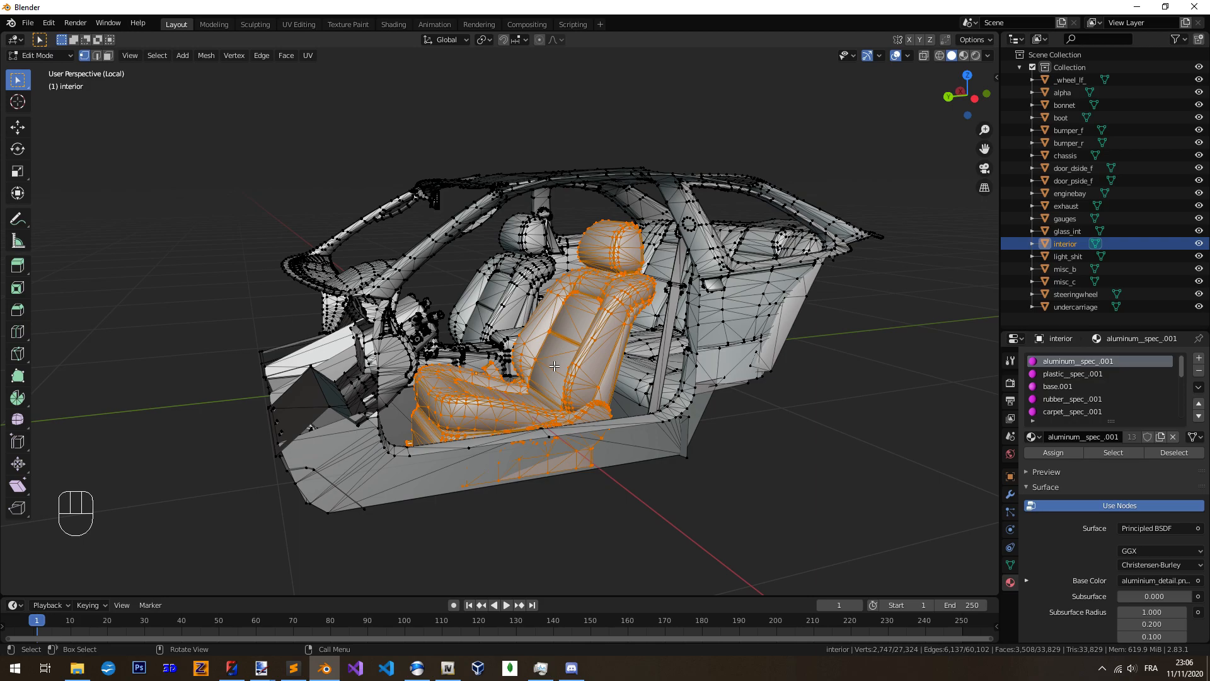
{"action": "scroll", "coordinate": [602, 376], "scroll_direction": "up", "scroll_amount": 8}
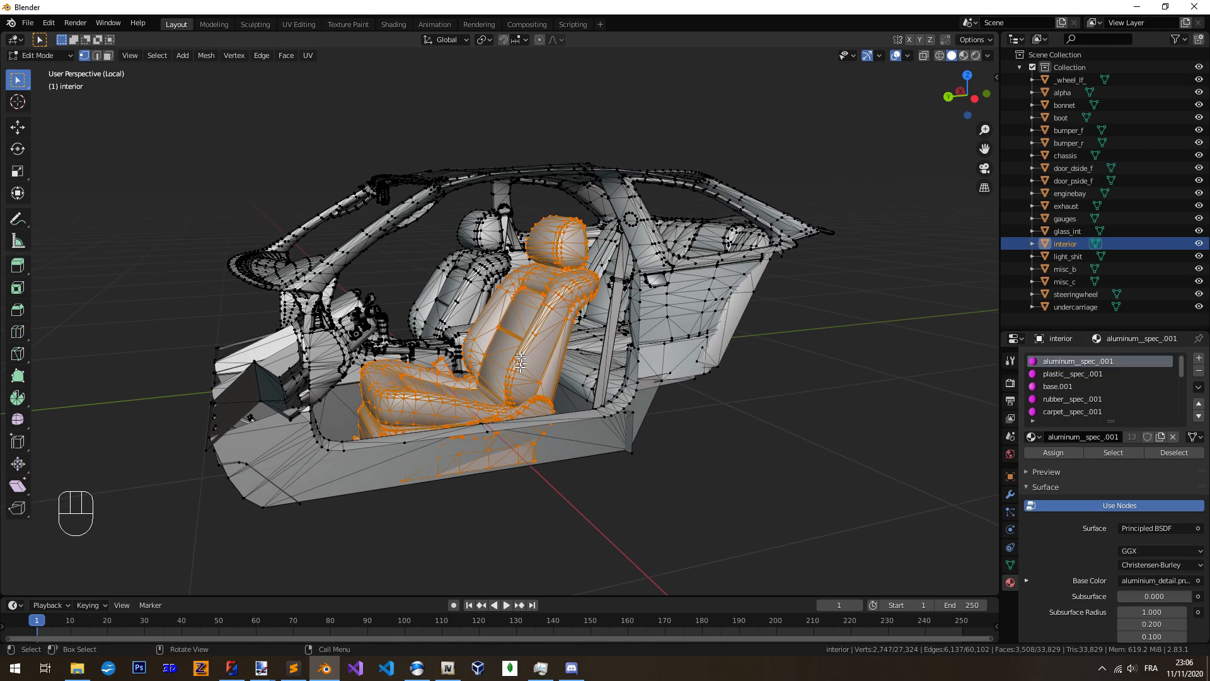
{"action": "key", "text": "c"}
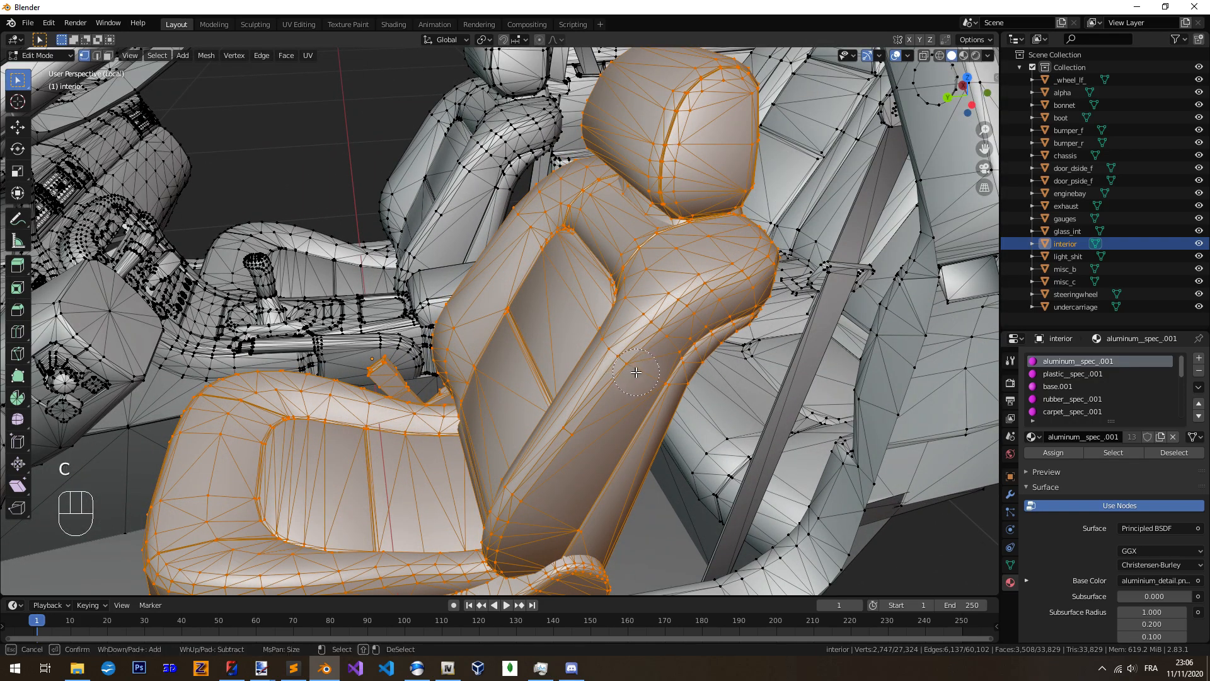
{"action": "key", "text": "Escape"}
{"action": "scroll", "coordinate": [572, 368], "scroll_direction": "down", "scroll_amount": 6}
{"action": "middle_click_drag", "start_coordinate": [579, 375], "coordinate": [559, 357]}
{"action": "scroll", "coordinate": [616, 336], "scroll_direction": "up", "scroll_amount": 3}
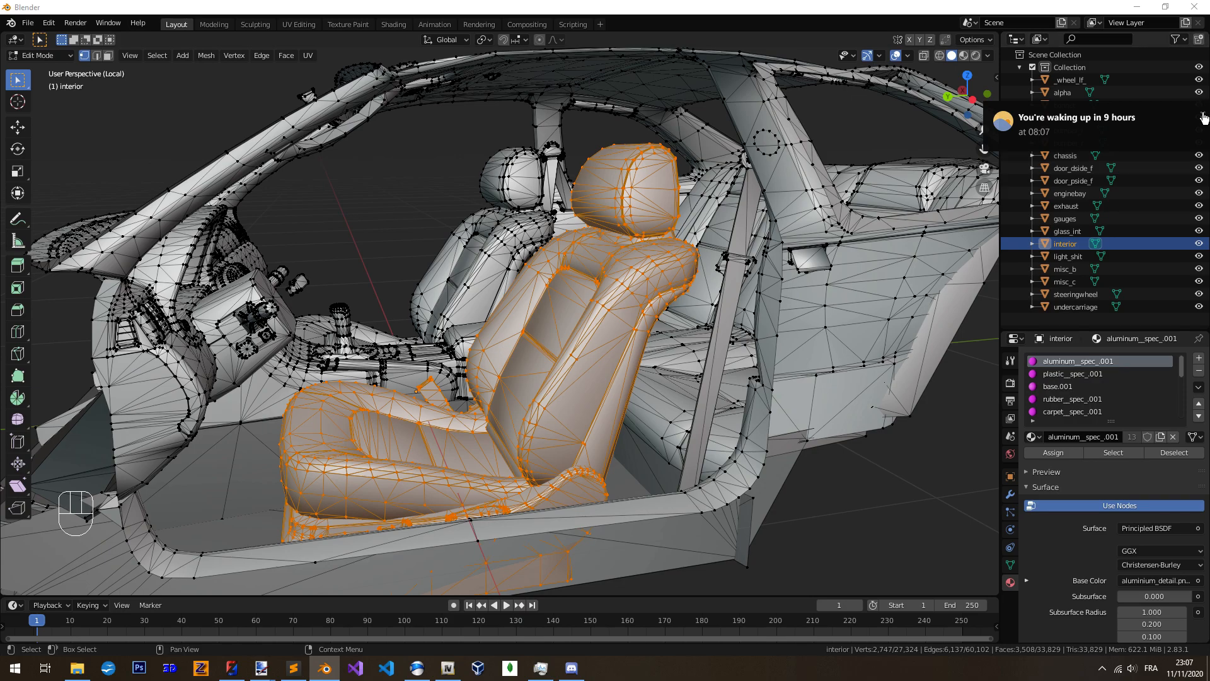
{"action": "left_click", "coordinate": [1204, 118]}
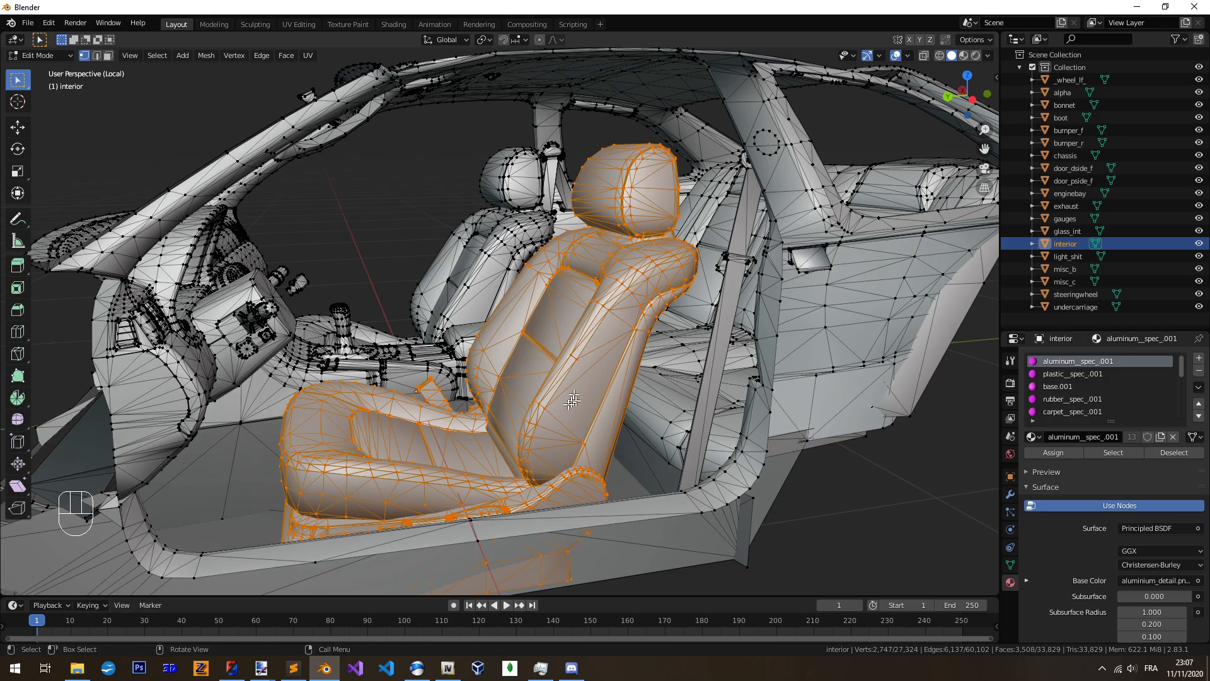
{"action": "middle_click_drag", "start_coordinate": [568, 436], "coordinate": [557, 457]}
{"action": "middle_click_drag", "start_coordinate": [558, 457], "coordinate": [567, 356], "text": "shift"}
{"action": "middle_click_drag", "start_coordinate": [567, 356], "coordinate": [573, 416]}
{"action": "scroll", "coordinate": [572, 362], "scroll_direction": "down", "scroll_amount": 1}
{"action": "middle_click_drag", "start_coordinate": [573, 416], "coordinate": [600, 434]}
{"action": "scroll", "coordinate": [598, 399], "scroll_direction": "up", "scroll_amount": 2}
{"action": "scroll", "coordinate": [598, 398], "scroll_direction": "down", "scroll_amount": 2}
{"action": "middle_click_drag", "start_coordinate": [599, 433], "coordinate": [553, 357]}
Switch to face selection mode and test-move the selected seat faces
{"action": "key", "text": "3"}
{"action": "key", "text": "g"}
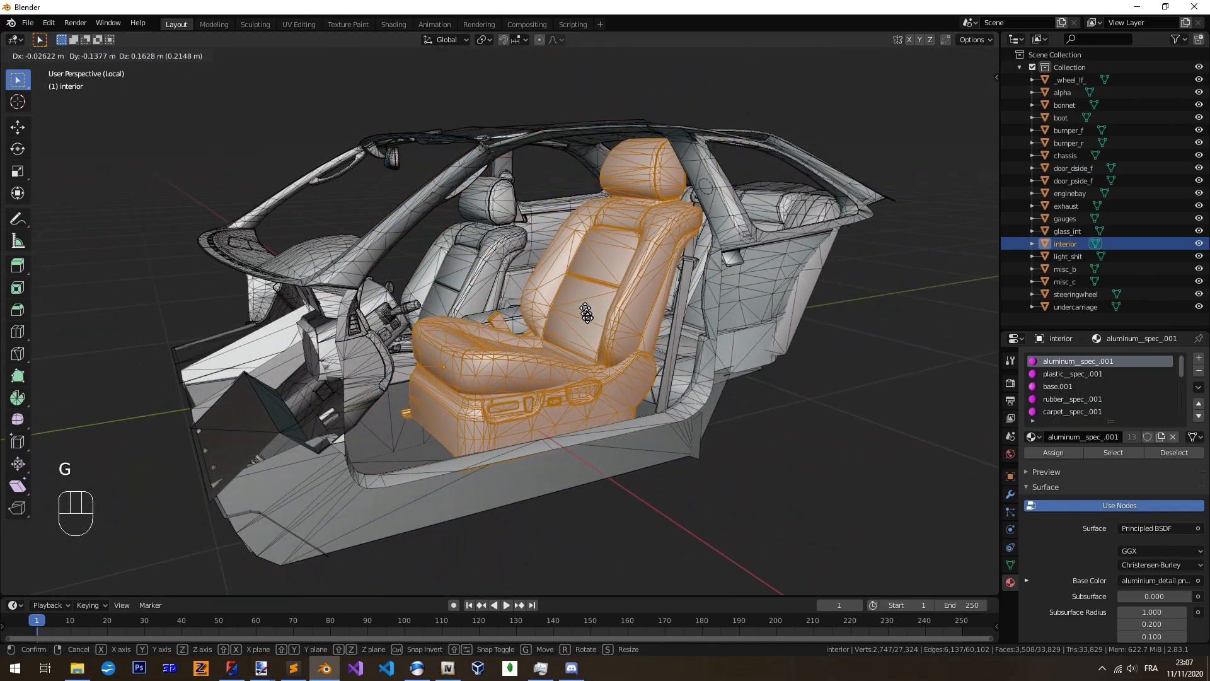
{"action": "right_click", "coordinate": [587, 325]}
{"action": "middle_click_drag", "start_coordinate": [738, 315], "coordinate": [691, 308]}
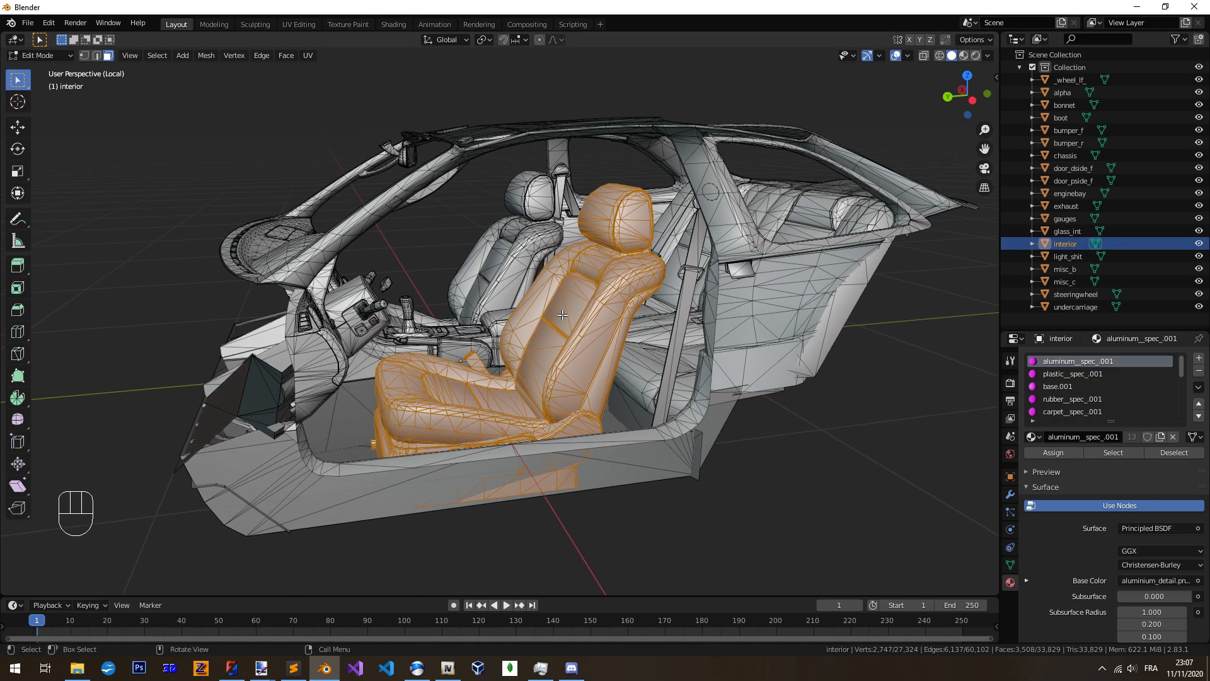
Try separating the interior mesh by material and undo it
{"action": "key", "text": "p"}
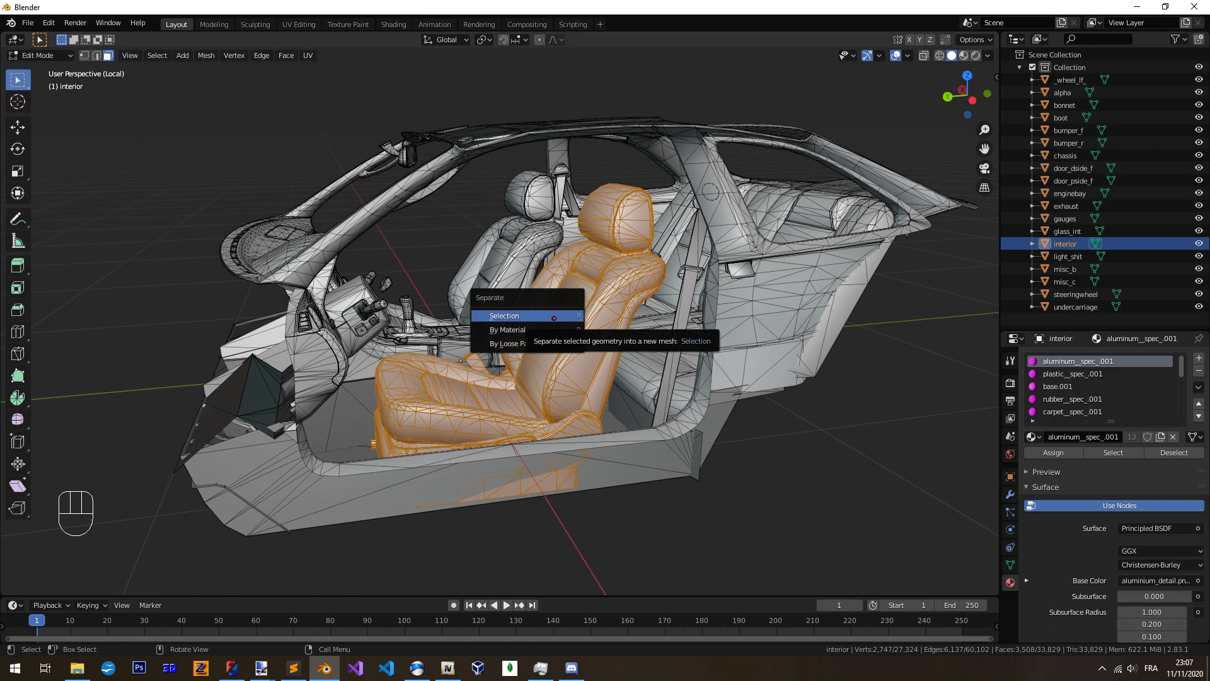
{"action": "key", "text": "p"}
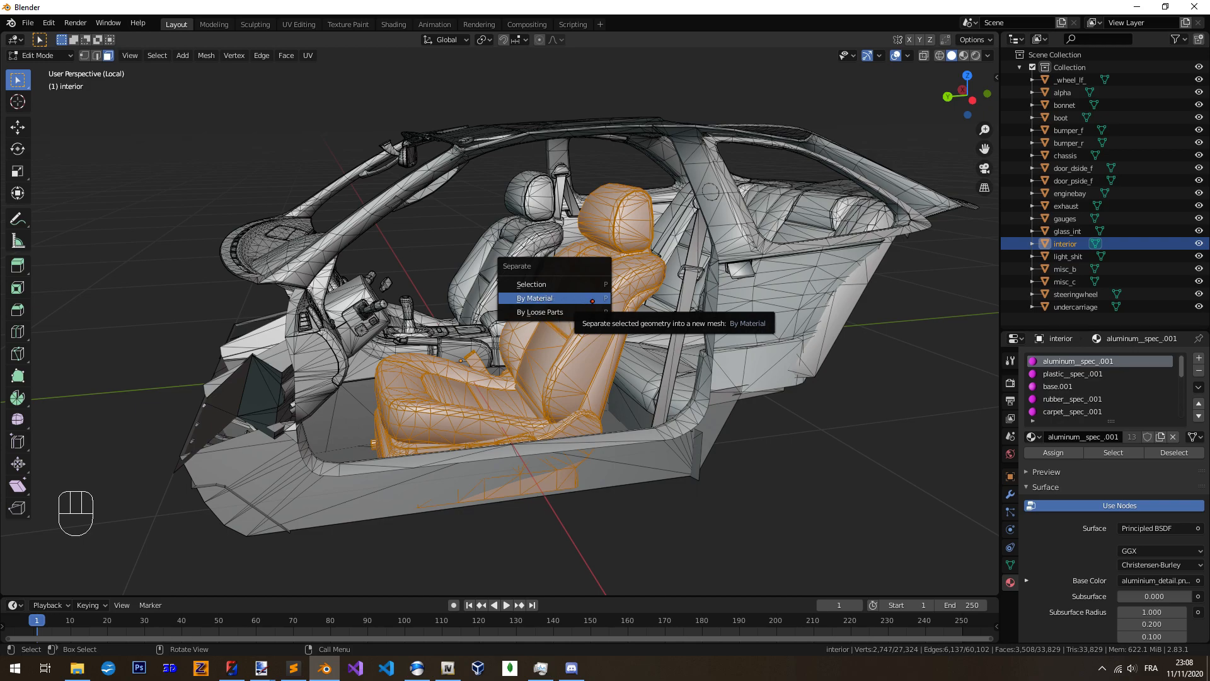
{"action": "left_click", "coordinate": [592, 301]}
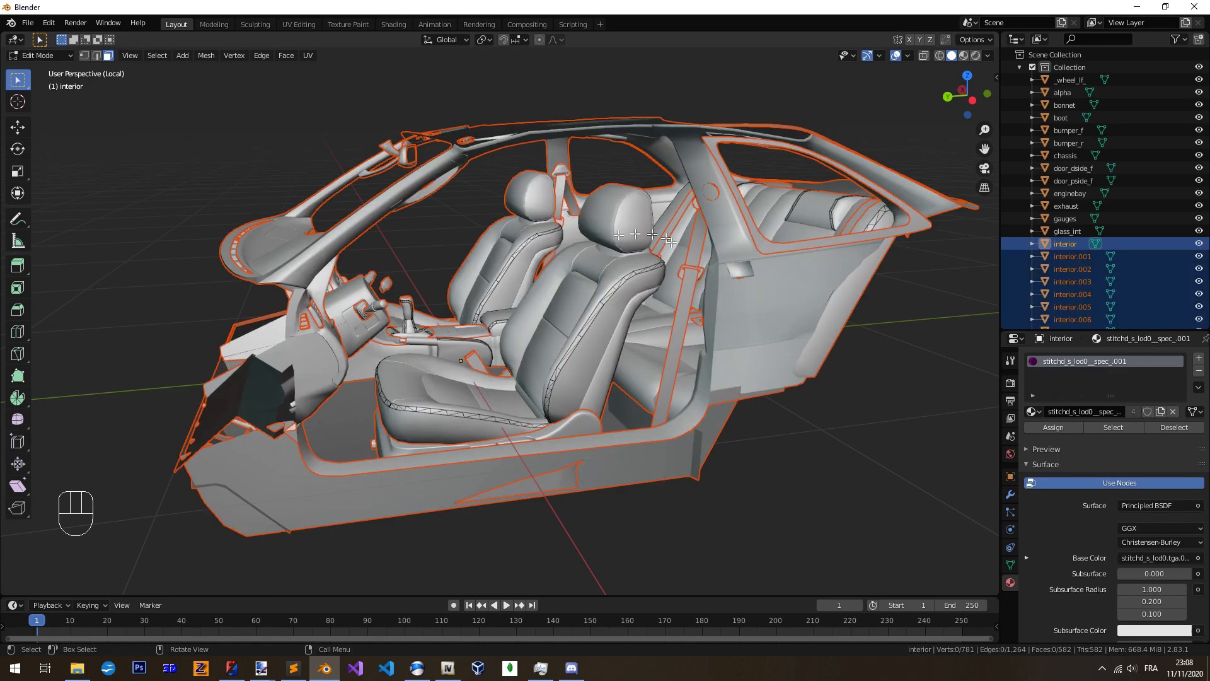
{"action": "key", "text": "ctrl+z"}
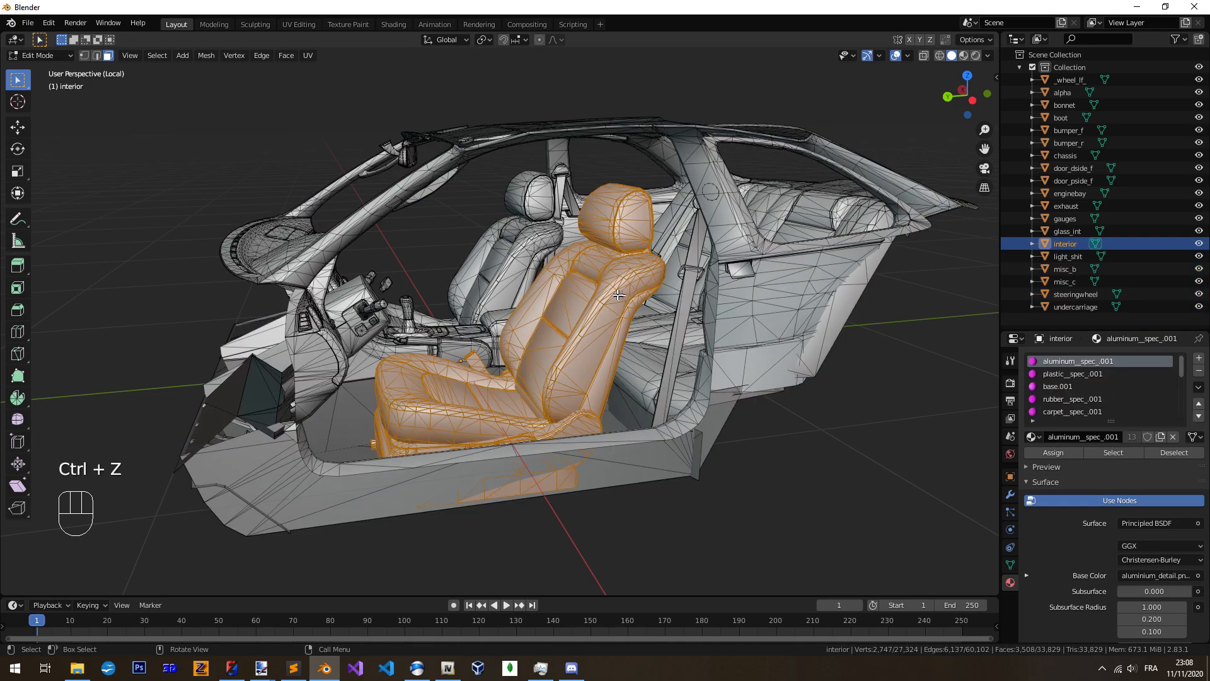
Try separating the mesh by loose parts, look through the resulting objects, and undo it
{"action": "middle_click_drag", "start_coordinate": [533, 307], "coordinate": [592, 303]}
{"action": "key", "text": "p"}
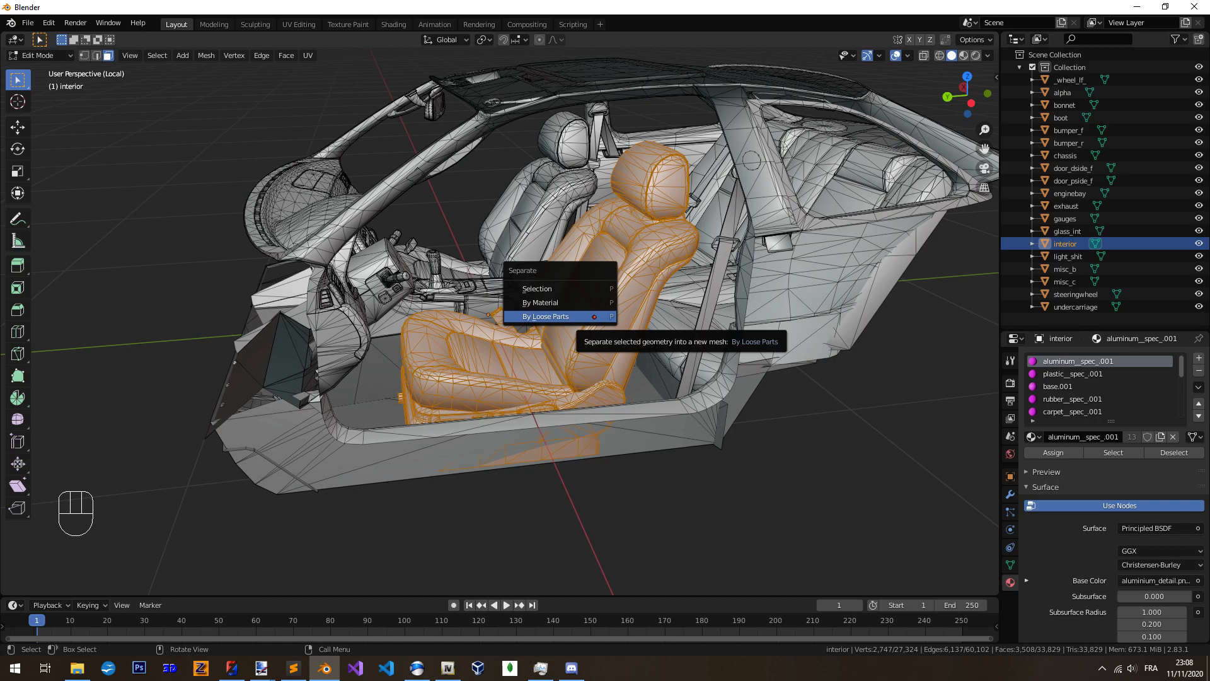
{"action": "left_click", "coordinate": [594, 317]}
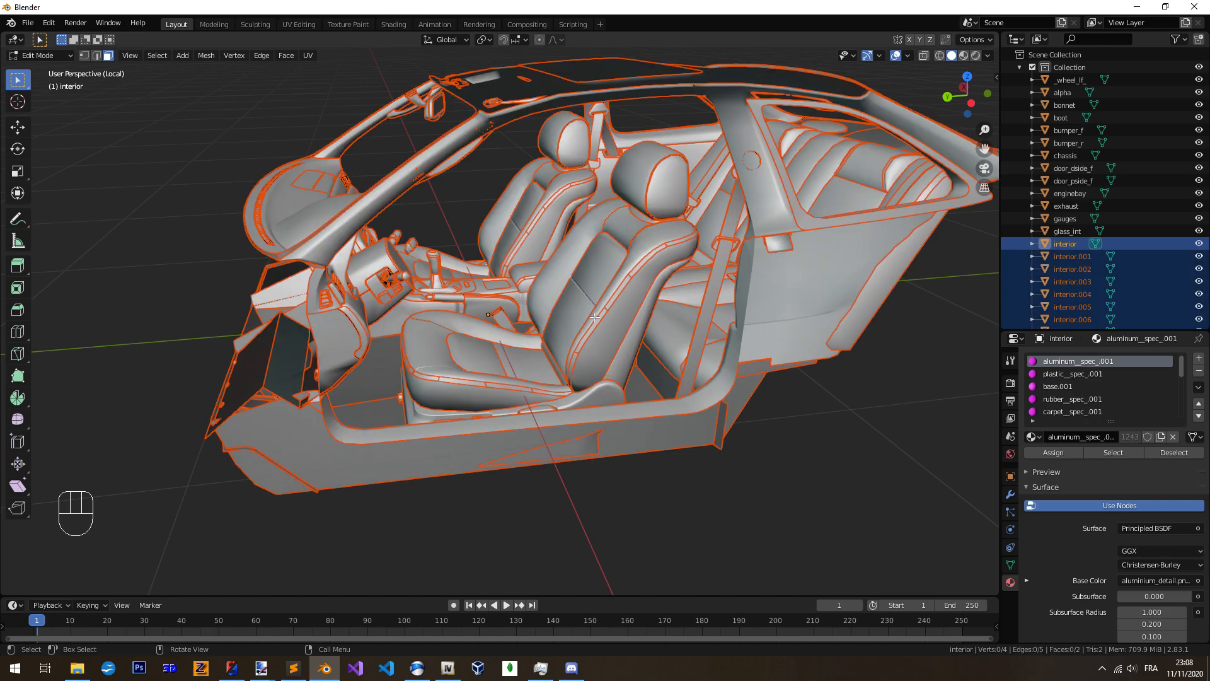
{"action": "scroll", "coordinate": [1096, 281], "scroll_direction": "down", "scroll_amount": 10}
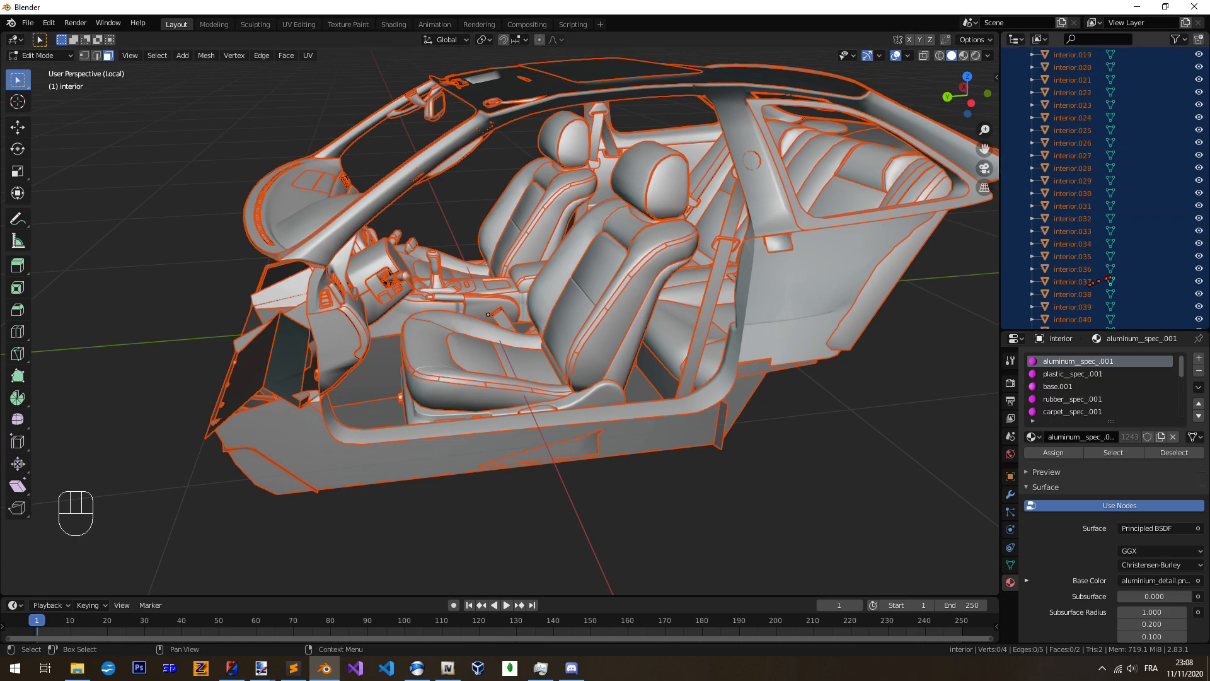
{"action": "scroll", "coordinate": [1100, 282], "scroll_direction": "up", "scroll_amount": 10}
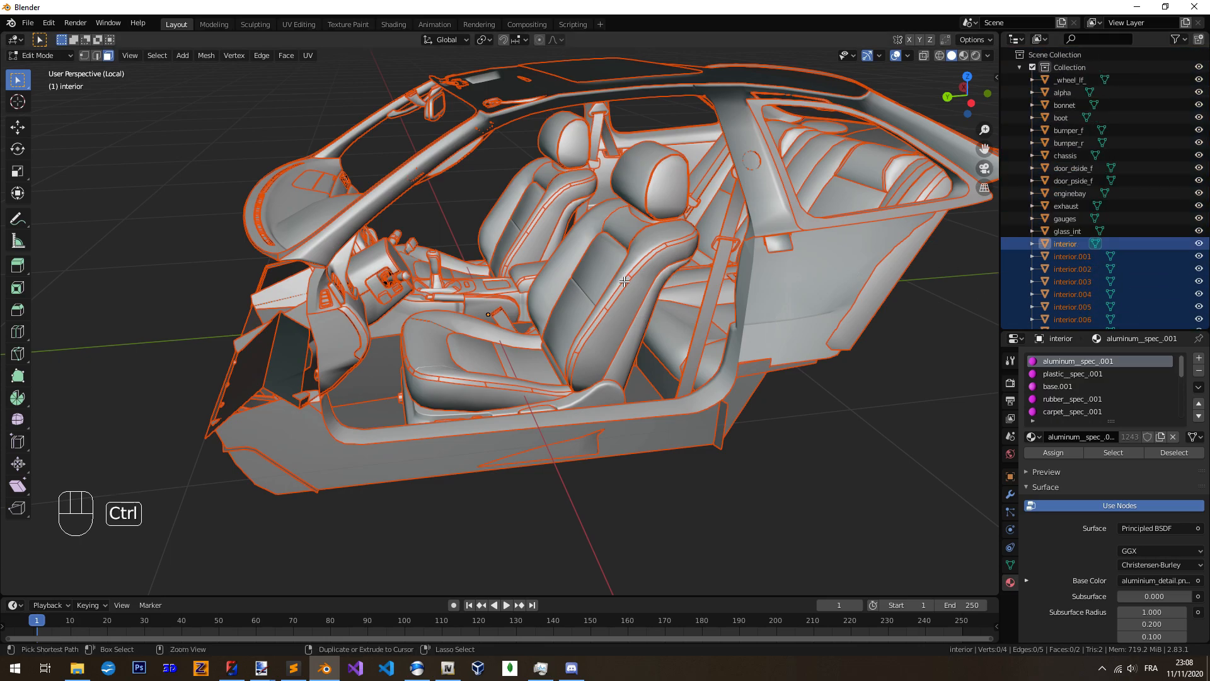
{"action": "key", "text": "ctrl+z"}
Separate the selected driver's seat faces from the interior mesh into their own object by selection
{"action": "middle_click_drag", "start_coordinate": [624, 279], "coordinate": [569, 303]}
{"action": "key", "text": "p"}
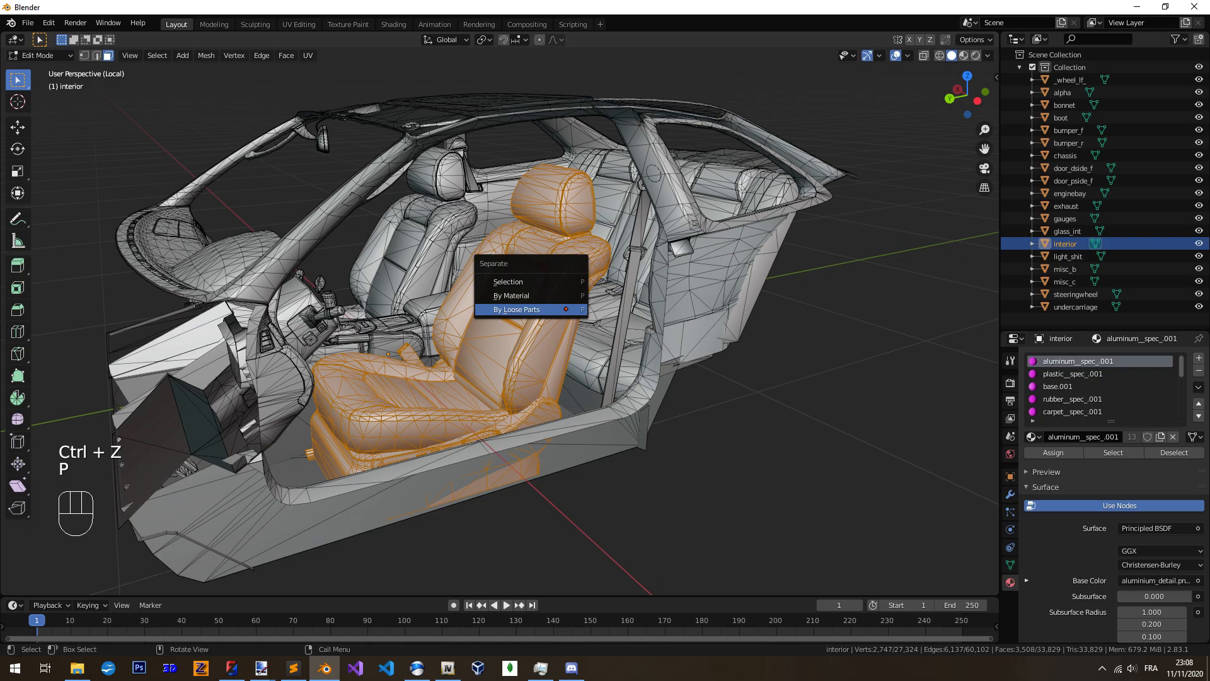
{"action": "left_click", "coordinate": [564, 282]}
{"action": "middle_click_drag", "start_coordinate": [536, 327], "coordinate": [610, 322]}
{"action": "right_click", "coordinate": [575, 277]}
{"action": "middle_click_drag", "start_coordinate": [575, 278], "coordinate": [734, 360]}
{"action": "scroll", "coordinate": [734, 359], "scroll_direction": "up", "scroll_amount": 3}
{"action": "middle_click_drag", "start_coordinate": [734, 359], "coordinate": [567, 337], "text": "shift"}
{"action": "middle_click_drag", "start_coordinate": [567, 338], "coordinate": [638, 230], "text": "shift"}
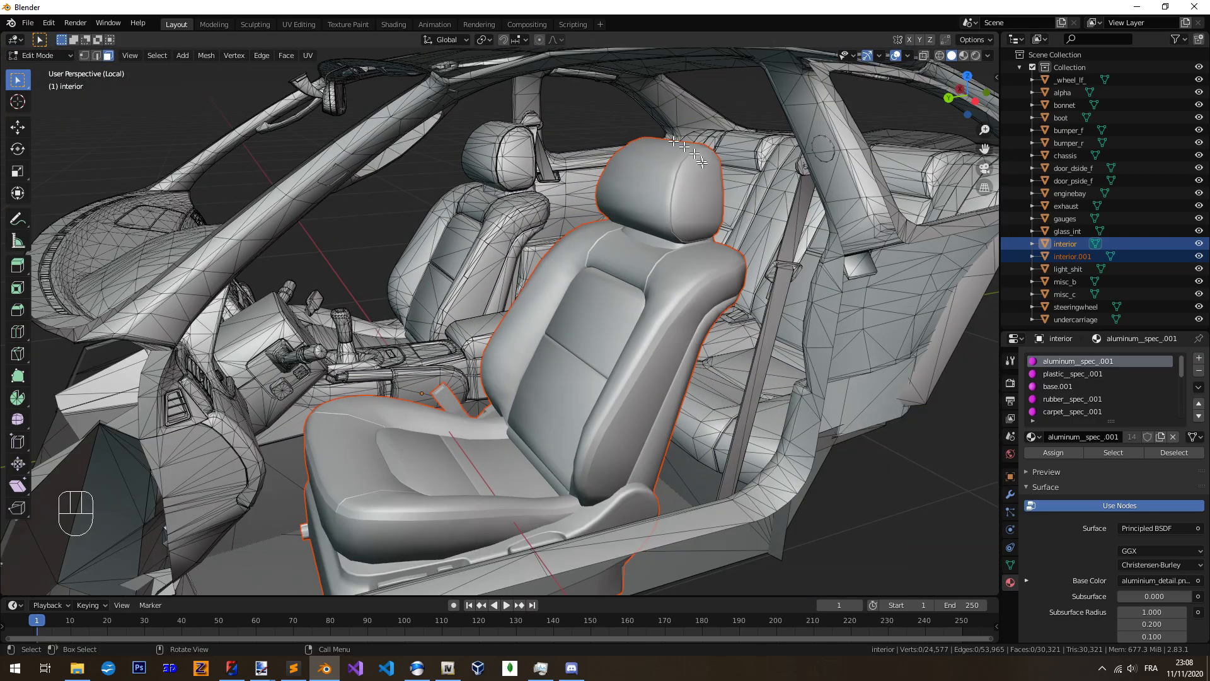
Try circle-selecting faces of the interior mesh around the separated driver's seat and undo it
{"action": "middle_click_drag", "start_coordinate": [551, 396], "coordinate": [573, 360]}
{"action": "scroll", "coordinate": [570, 334], "scroll_direction": "down", "scroll_amount": 2}
{"action": "middle_click_drag", "start_coordinate": [573, 359], "coordinate": [690, 345]}
{"action": "key", "text": "c"}
{"action": "left_click_drag", "start_coordinate": [598, 300], "coordinate": [642, 317]}
{"action": "right_click", "coordinate": [649, 320]}
{"action": "middle_click_drag", "start_coordinate": [649, 320], "coordinate": [611, 295]}
{"action": "key", "text": "ctrl+z"}
{"action": "scroll", "coordinate": [616, 300], "scroll_direction": "up", "scroll_amount": 1}
{"action": "middle_click_drag", "start_coordinate": [611, 295], "coordinate": [613, 326]}
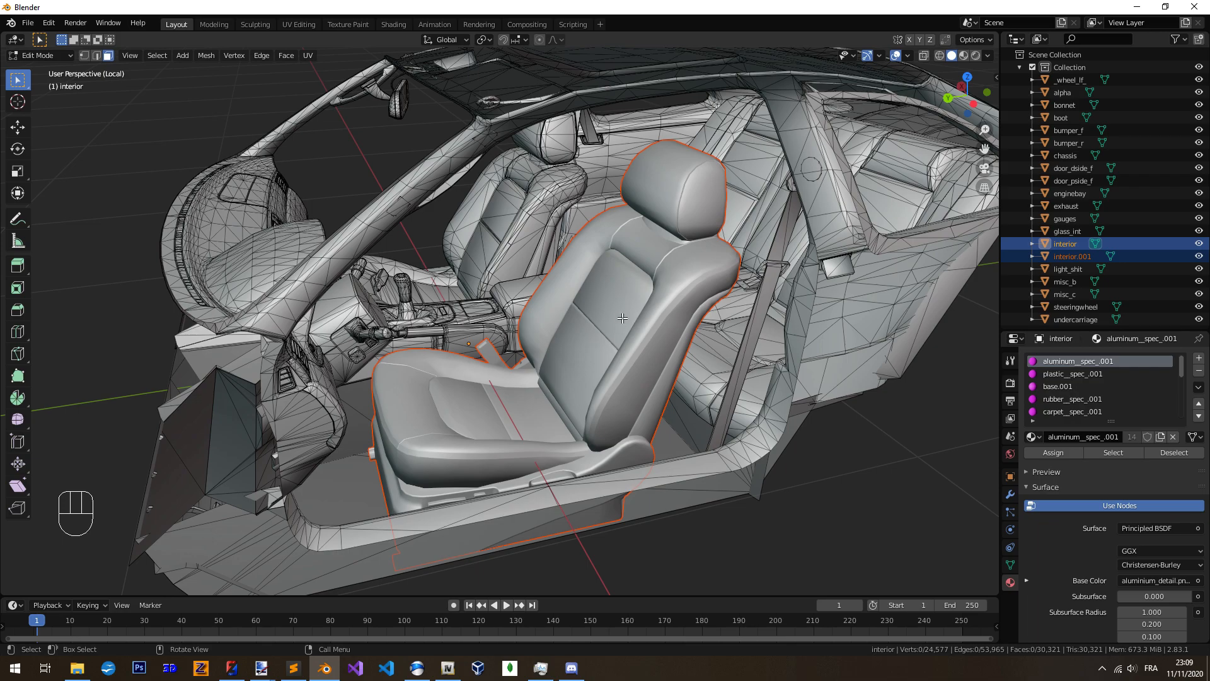
Return to object mode and test-move the interior and the separated seat one at a time to identify each object
{"action": "key", "text": "Tab"}
{"action": "middle_click_drag", "start_coordinate": [658, 315], "coordinate": [625, 341]}
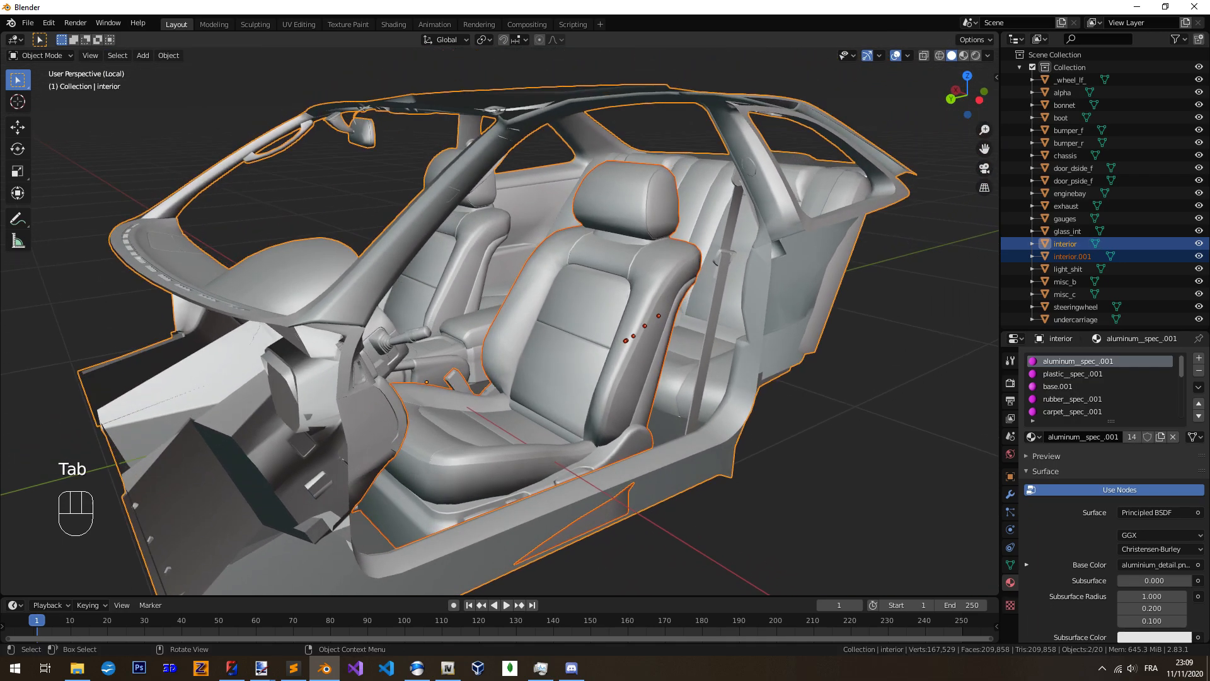
{"action": "left_click", "coordinate": [1065, 243]}
{"action": "key", "text": "g"}
{"action": "right_click", "coordinate": [777, 303]}
{"action": "left_click", "coordinate": [1071, 256]}
{"action": "key", "text": "g"}
{"action": "right_click", "coordinate": [810, 266]}
Rename the separated seat object to seat_driver
{"action": "double_click", "coordinate": [1070, 255]}
{"action": "type", "text": "sea"}
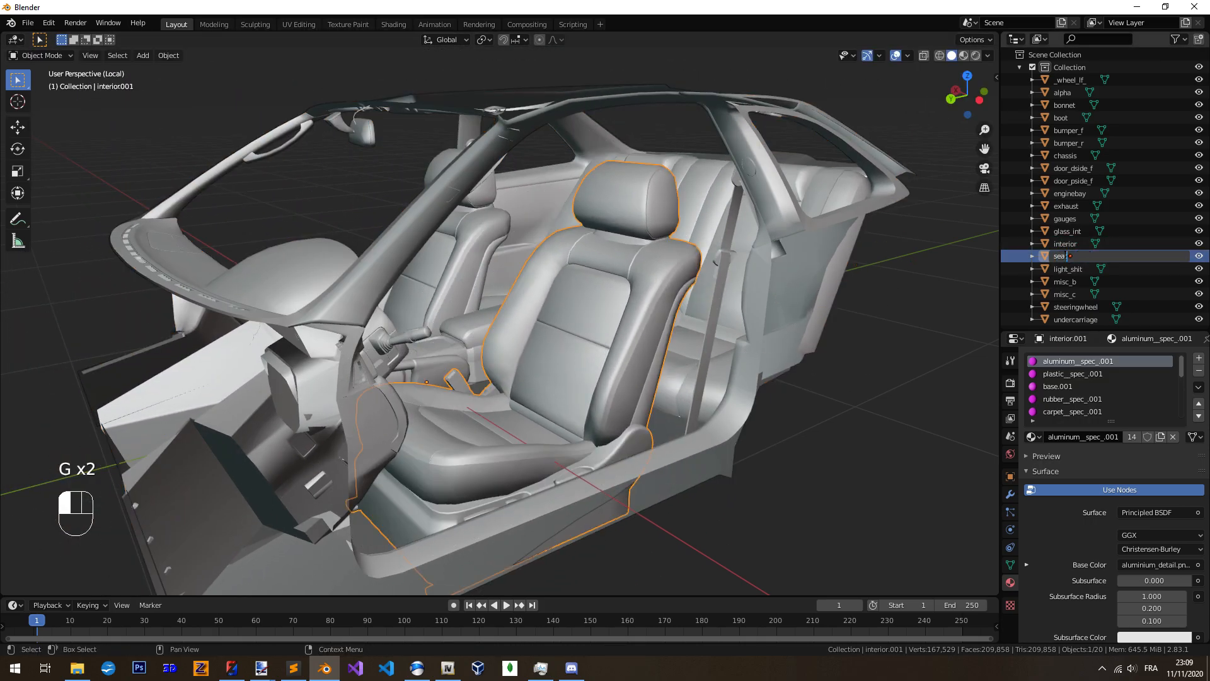
{"action": "key", "text": "Return"}
Leave the local view of the interior and isolate the seat_driver object on its own
{"action": "scroll", "coordinate": [674, 306], "scroll_direction": "down", "scroll_amount": 1}
{"action": "middle_click_drag", "start_coordinate": [644, 328], "coordinate": [627, 335]}
{"action": "mouse_move", "coordinate": [627, 340]}
{"action": "middle_mouse_down", "text": "shift"}
{"action": "mouse_move", "coordinate": [630, 309]}
{"action": "mouse_move", "coordinate": [637, 328]}
{"action": "middle_mouse_up", "text": "shift"}
{"action": "scroll", "coordinate": [630, 309], "scroll_direction": "up", "scroll_amount": 1}
{"action": "scroll", "coordinate": [631, 309], "scroll_direction": "up", "scroll_amount": 1}
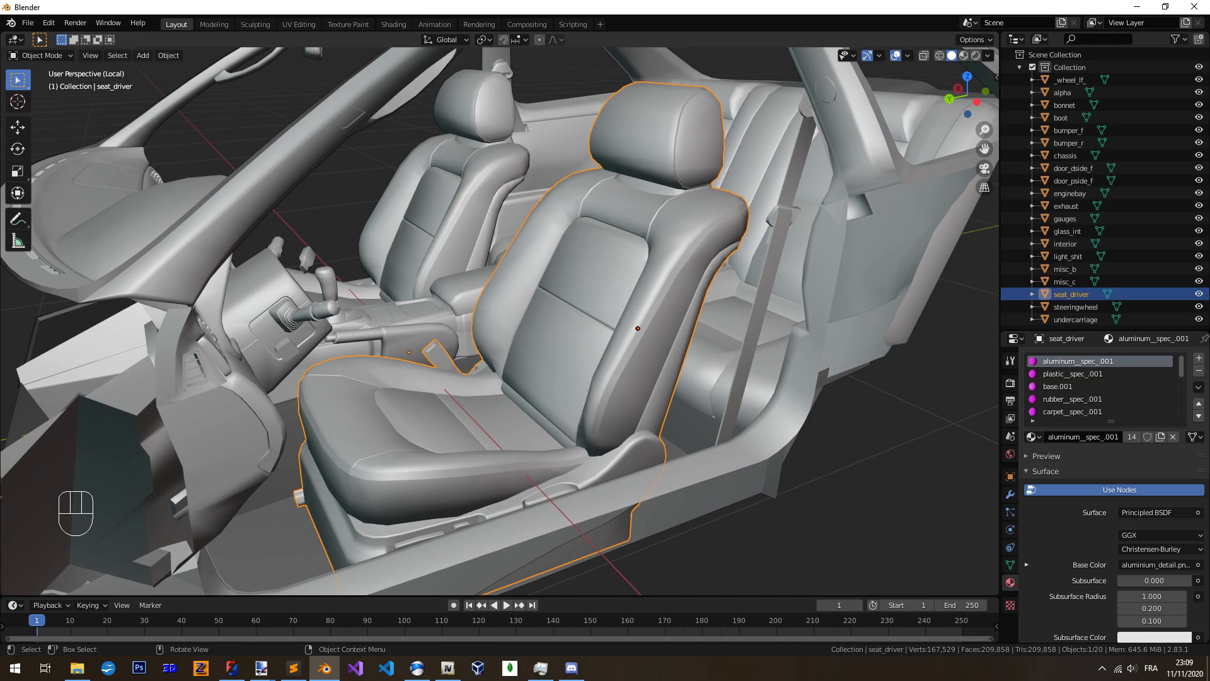
{"action": "key", "text": "KP_Divide"}
{"action": "middle_click_drag", "start_coordinate": [630, 309], "coordinate": [624, 252]}
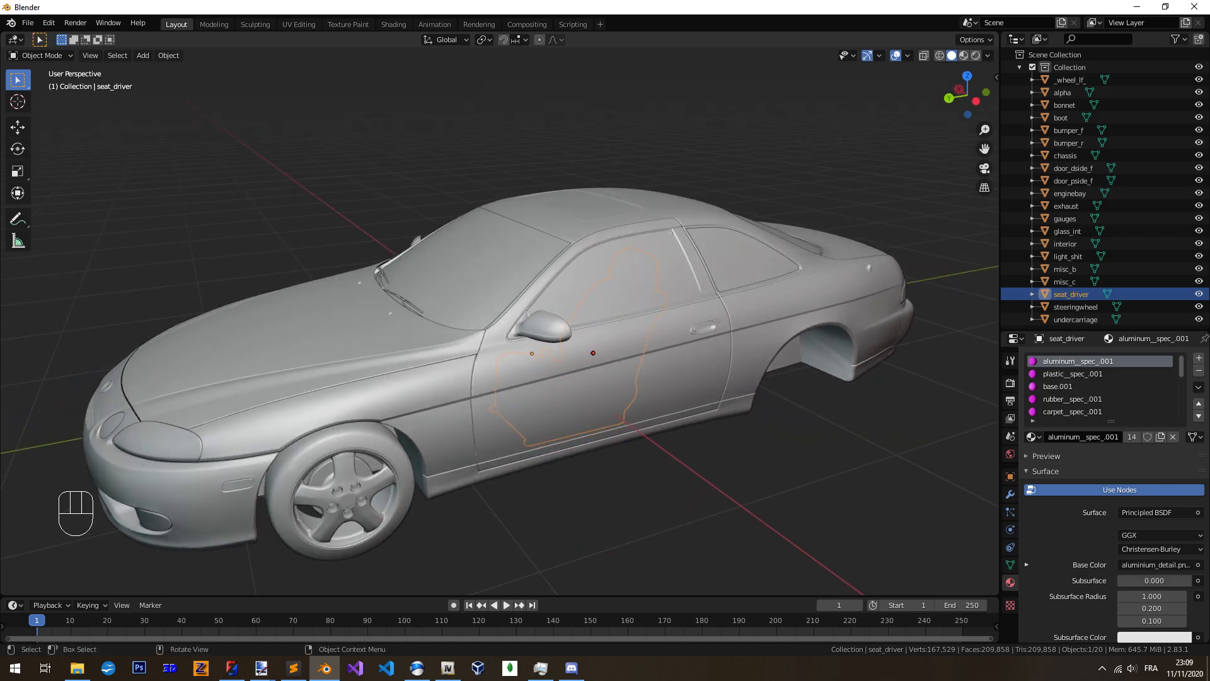
{"action": "key", "text": "KP_Divide"}
Examine the isolated driver's seat from several sides, including its back and headrest
{"action": "middle_click_drag", "start_coordinate": [498, 315], "coordinate": [529, 328]}
{"action": "middle_click_drag", "start_coordinate": [594, 372], "coordinate": [562, 343]}
{"action": "middle_click_drag", "start_coordinate": [562, 343], "coordinate": [510, 302]}
{"action": "middle_click_drag", "start_coordinate": [595, 316], "coordinate": [605, 340]}
{"action": "scroll", "coordinate": [604, 340], "scroll_direction": "up", "scroll_amount": 4}
{"action": "scroll", "coordinate": [756, 263], "scroll_direction": "down", "scroll_amount": 3}
{"action": "middle_click_drag", "start_coordinate": [687, 371], "coordinate": [620, 343]}
{"action": "scroll", "coordinate": [616, 441], "scroll_direction": "up", "scroll_amount": 2}
{"action": "middle_click_drag", "start_coordinate": [620, 460], "coordinate": [126, 441]}
{"action": "middle_click_drag", "start_coordinate": [633, 407], "coordinate": [630, 344], "text": "shift"}
{"action": "middle_click_drag", "start_coordinate": [630, 343], "coordinate": [615, 395]}
{"action": "scroll", "coordinate": [607, 408], "scroll_direction": "down", "scroll_amount": 3}
{"action": "scroll", "coordinate": [570, 397], "scroll_direction": "up", "scroll_amount": 2}
{"action": "middle_click_drag", "start_coordinate": [615, 395], "coordinate": [543, 391], "text": "shift"}
{"action": "scroll", "coordinate": [592, 385], "scroll_direction": "up", "scroll_amount": 1}
Enter edit mode on seat_driver and circle-select the headrest and the upper backrest faces
{"action": "key", "text": "Tab"}
{"action": "middle_click_drag", "start_coordinate": [543, 393], "coordinate": [549, 428]}
{"action": "mouse_move", "coordinate": [549, 429]}
{"action": "middle_mouse_down"}
{"action": "mouse_move", "coordinate": [570, 400]}
{"action": "mouse_move", "coordinate": [553, 383]}
{"action": "mouse_move", "coordinate": [819, 371]}
{"action": "mouse_move", "coordinate": [486, 311]}
{"action": "mouse_move", "coordinate": [926, 359]}
{"action": "mouse_move", "coordinate": [522, 383]}
{"action": "mouse_move", "coordinate": [541, 374]}
{"action": "middle_mouse_up"}
{"action": "scroll", "coordinate": [589, 382], "scroll_direction": "up", "scroll_amount": 3}
{"action": "key", "text": "z"}
{"action": "left_click", "coordinate": [579, 328]}
{"action": "key", "text": "c"}
{"action": "mouse_move", "coordinate": [635, 283]}
{"action": "left_mouse_down"}
{"action": "mouse_move", "coordinate": [672, 297]}
{"action": "mouse_move", "coordinate": [467, 289]}
{"action": "left_mouse_up"}
{"action": "right_click", "coordinate": [475, 302]}
Restore solid shading and remove the faces below the seam on the backrest's rear from the selection
{"action": "middle_click_drag", "start_coordinate": [554, 472], "coordinate": [606, 290], "text": "shift"}
{"action": "mouse_move", "coordinate": [606, 290]}
{"action": "middle_mouse_down"}
{"action": "mouse_move", "coordinate": [519, 259]}
{"action": "mouse_move", "coordinate": [473, 265]}
{"action": "middle_mouse_up"}
{"action": "mouse_move", "coordinate": [485, 268]}
{"action": "middle_mouse_down", "text": "shift"}
{"action": "mouse_move", "coordinate": [535, 303]}
{"action": "mouse_move", "coordinate": [505, 308]}
{"action": "middle_mouse_up", "text": "shift"}
{"action": "key", "text": "z"}
{"action": "mouse_move", "coordinate": [560, 352]}
{"action": "middle_mouse_down"}
{"action": "mouse_move", "coordinate": [530, 390]}
{"action": "mouse_move", "coordinate": [639, 414]}
{"action": "middle_mouse_up"}
{"action": "scroll", "coordinate": [478, 400], "scroll_direction": "up", "scroll_amount": 3}
{"action": "key", "text": "c"}
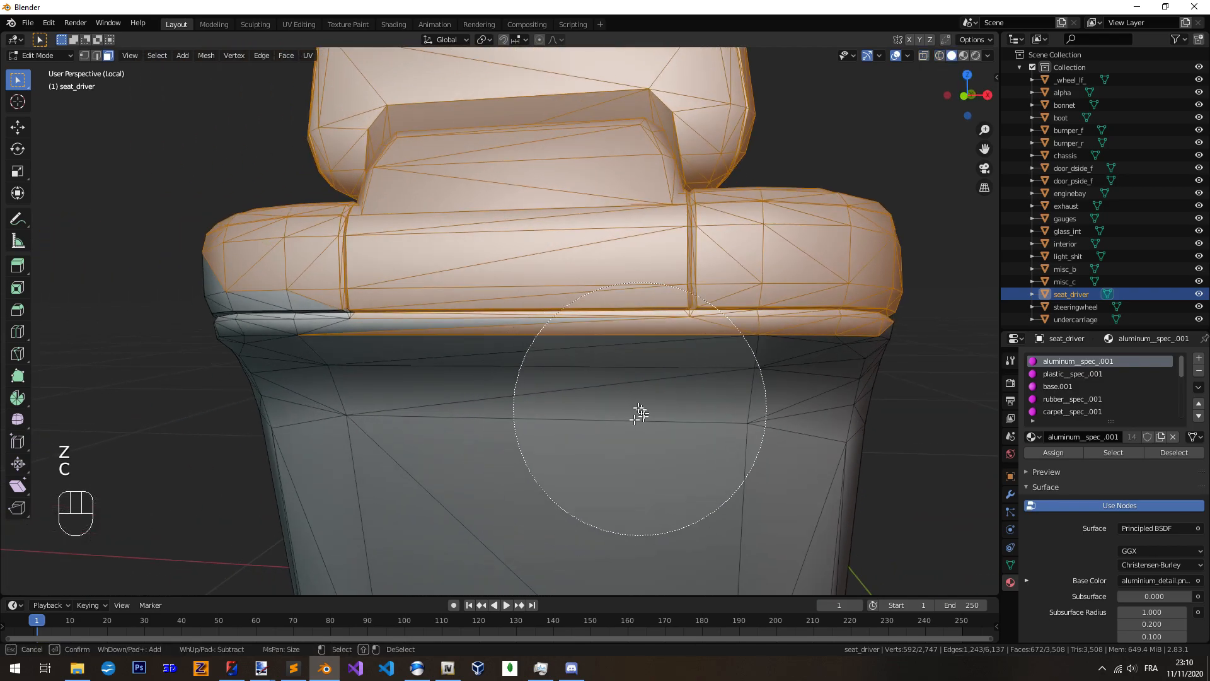
{"action": "right_click", "coordinate": [591, 400]}
{"action": "key", "text": "c"}
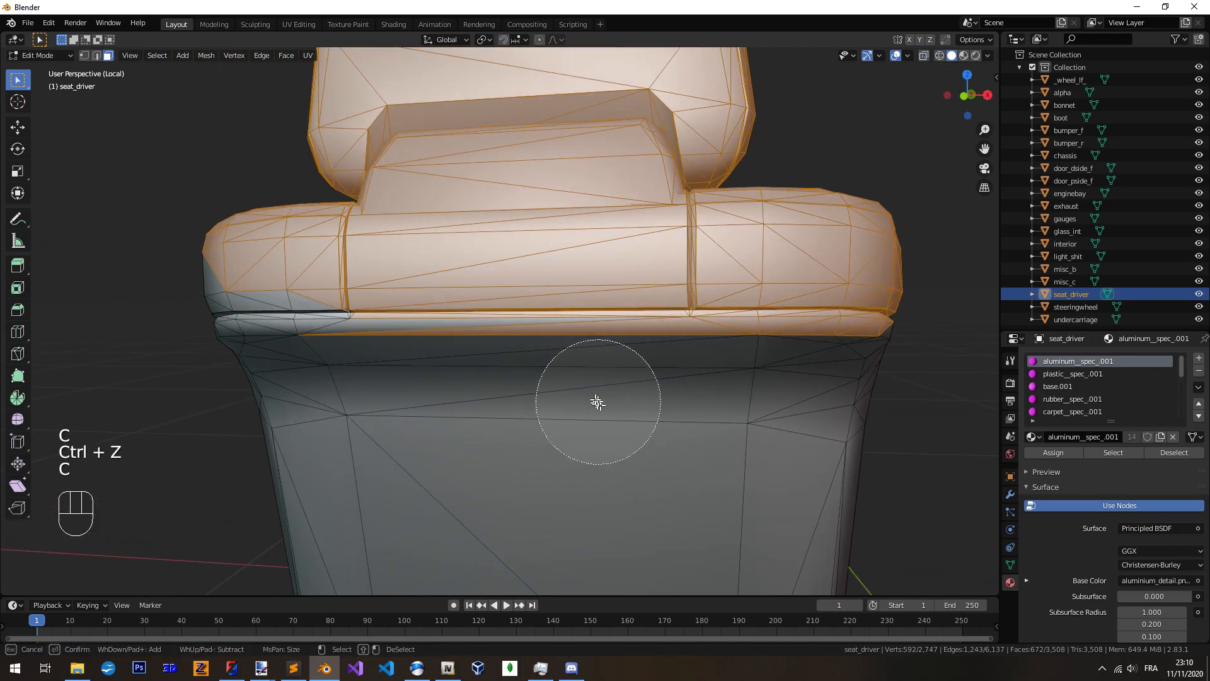
{"action": "middle_click", "coordinate": [847, 363]}
{"action": "right_click", "coordinate": [848, 364]}
Deselect the stray rear-panel faces beneath the seam at the backrest's side corner
{"action": "middle_click_drag", "start_coordinate": [845, 365], "coordinate": [705, 394]}
{"action": "scroll", "coordinate": [554, 430], "scroll_direction": "up", "scroll_amount": 3}
{"action": "middle_click_drag", "start_coordinate": [527, 438], "coordinate": [621, 427]}
{"action": "key", "text": "c"}
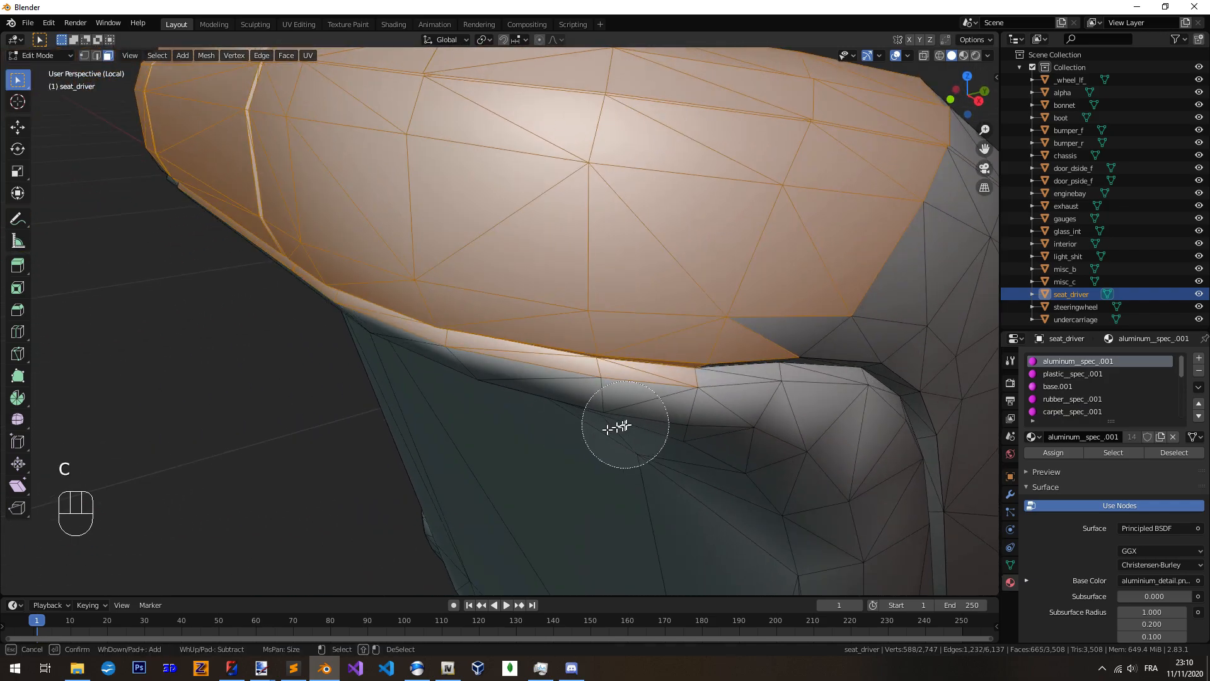
{"action": "middle_click_drag", "start_coordinate": [400, 371], "coordinate": [699, 426]}
{"action": "middle_click_drag", "start_coordinate": [500, 418], "coordinate": [648, 410], "text": "shift"}
{"action": "key", "text": "c"}
{"action": "middle_click_drag", "start_coordinate": [716, 360], "coordinate": [664, 358]}
{"action": "right_click", "coordinate": [423, 365]}
Refine the circle selection along the rear seam beneath the top of the backrest
{"action": "middle_click_drag", "start_coordinate": [364, 401], "coordinate": [826, 403], "text": "shift"}
{"action": "middle_click_drag", "start_coordinate": [459, 408], "coordinate": [725, 393], "text": "shift"}
{"action": "middle_click_drag", "start_coordinate": [504, 403], "coordinate": [541, 392]}
{"action": "middle_click_drag", "start_coordinate": [533, 363], "coordinate": [524, 397], "text": "shift"}
{"action": "middle_click", "coordinate": [524, 397], "text": "alt"}
{"action": "scroll", "coordinate": [530, 372], "scroll_direction": "up", "scroll_amount": 5}
{"action": "scroll", "coordinate": [567, 353], "scroll_direction": "down", "scroll_amount": 2}
{"action": "key", "text": "c"}
{"action": "left_click_drag", "start_coordinate": [599, 334], "coordinate": [573, 310]}
{"action": "right_click", "coordinate": [552, 394]}
{"action": "scroll", "coordinate": [517, 389], "scroll_direction": "down", "scroll_amount": 2}
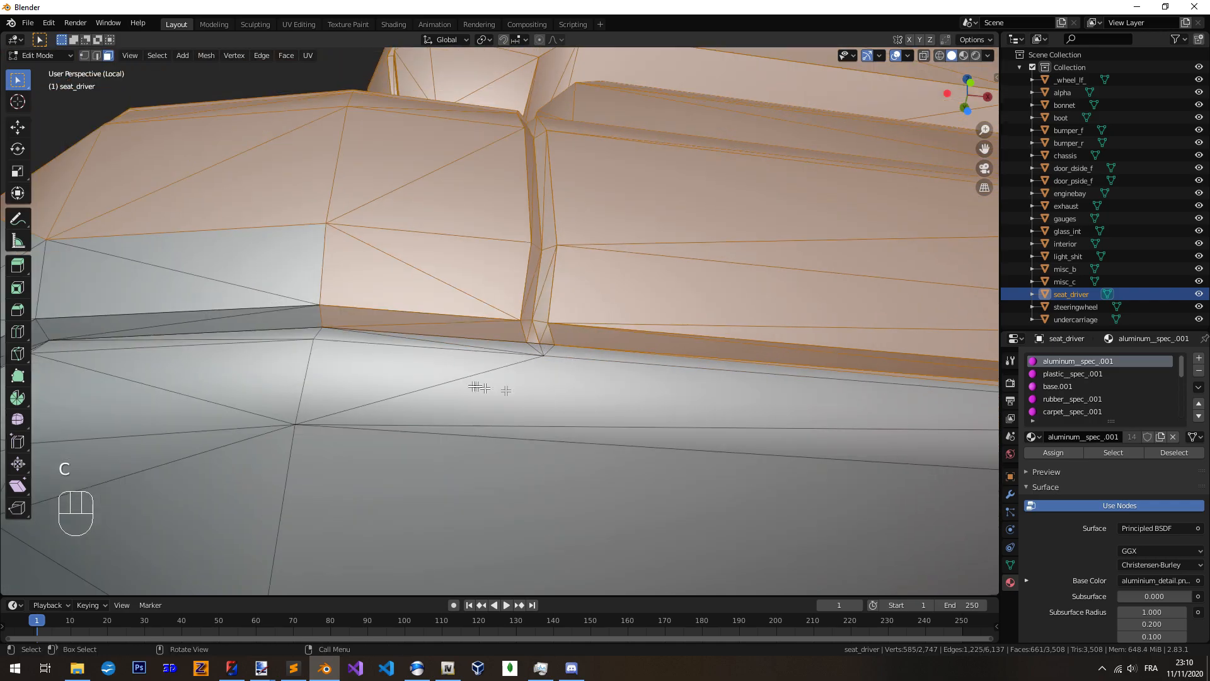
Add the faces around the backrest's rear shoulder corner, above the seam, to the selection
{"action": "middle_click_drag", "start_coordinate": [447, 390], "coordinate": [778, 442], "text": "shift"}
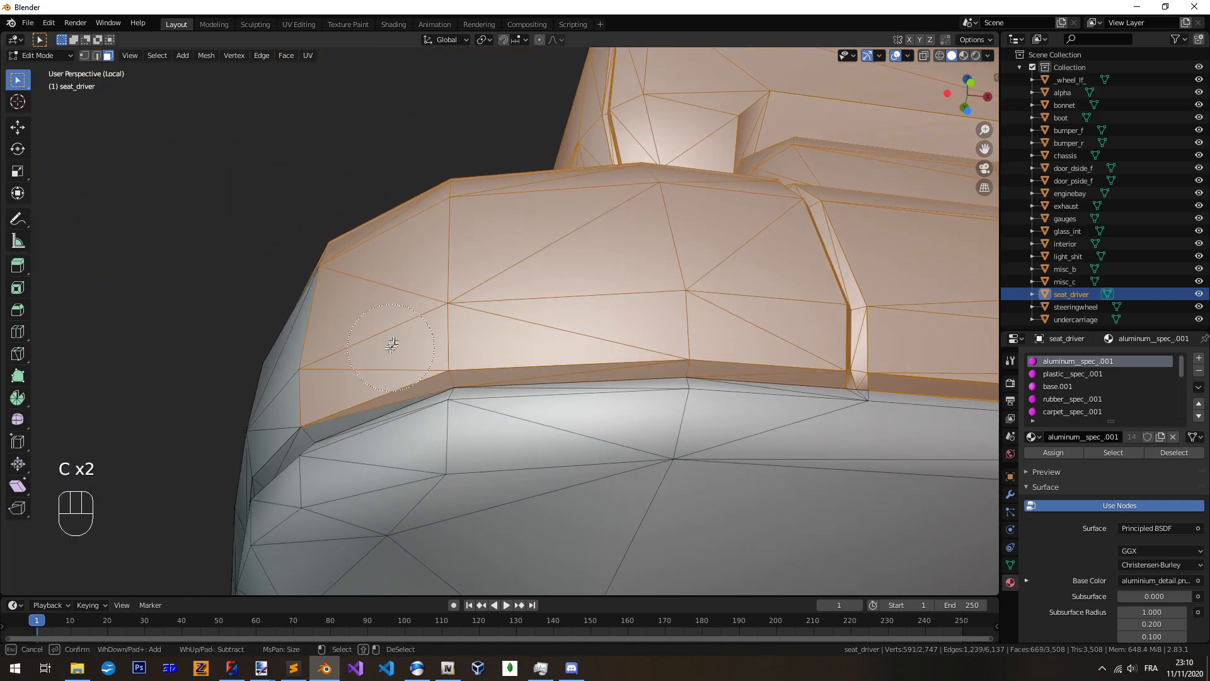
{"action": "right_click", "coordinate": [372, 361]}
{"action": "middle_click_drag", "start_coordinate": [371, 362], "coordinate": [505, 366]}
{"action": "middle_click_drag", "start_coordinate": [372, 353], "coordinate": [590, 417], "text": "shift"}
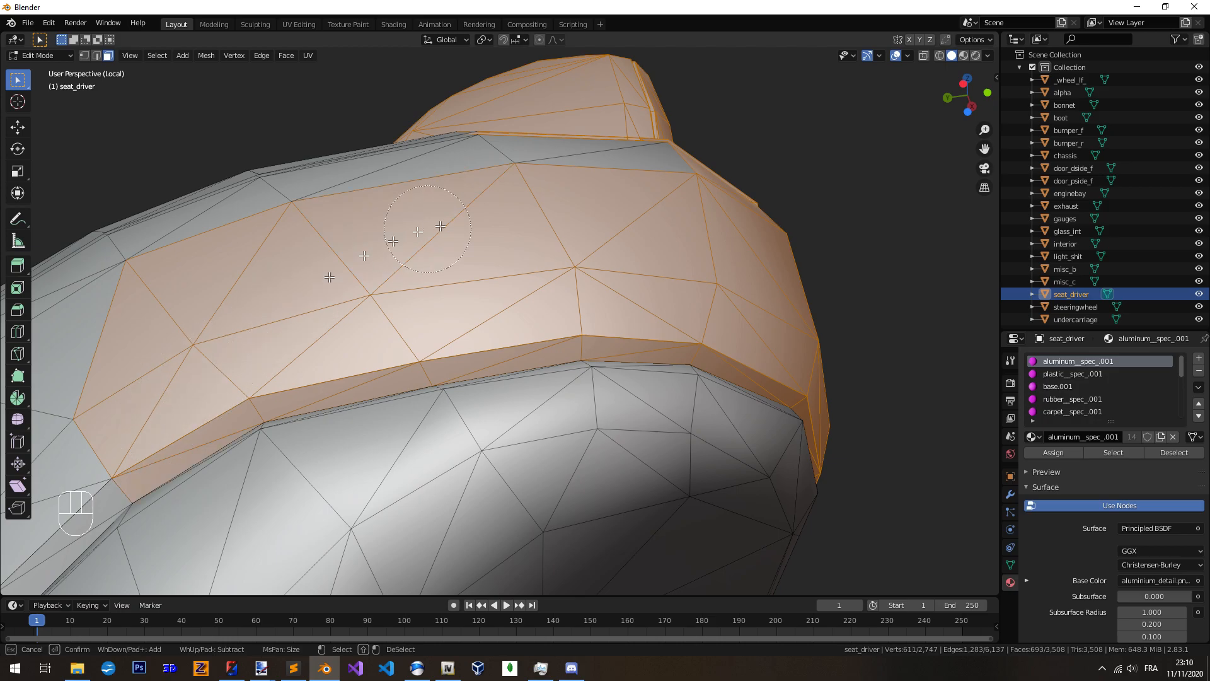
{"action": "left_click_drag", "start_coordinate": [417, 231], "coordinate": [410, 157]}
{"action": "scroll", "coordinate": [413, 211], "scroll_direction": "down", "scroll_amount": 4}
Extend the face selection along the backrest's shoulder and down its outer side panel
{"action": "middle_click_drag", "start_coordinate": [413, 211], "coordinate": [656, 210], "text": "shift"}
{"action": "middle_click_drag", "start_coordinate": [535, 315], "coordinate": [557, 322]}
{"action": "scroll", "coordinate": [557, 321], "scroll_direction": "up", "scroll_amount": 3}
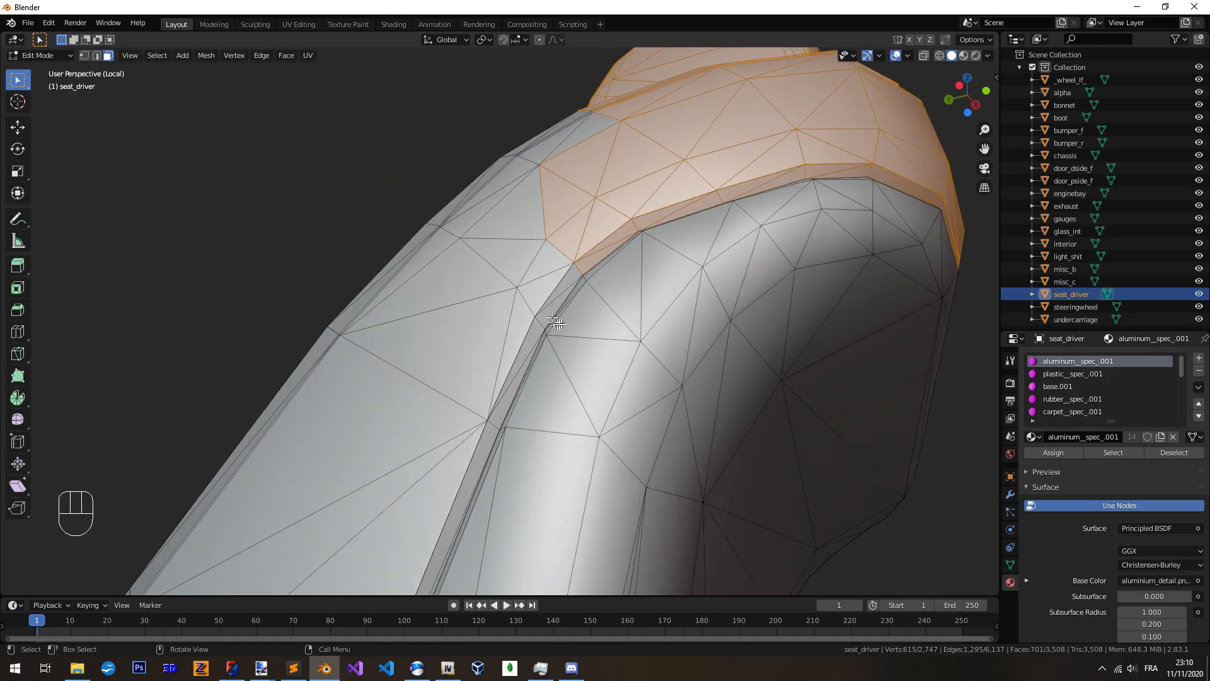
{"action": "left_click_drag", "start_coordinate": [573, 98], "coordinate": [378, 230]}
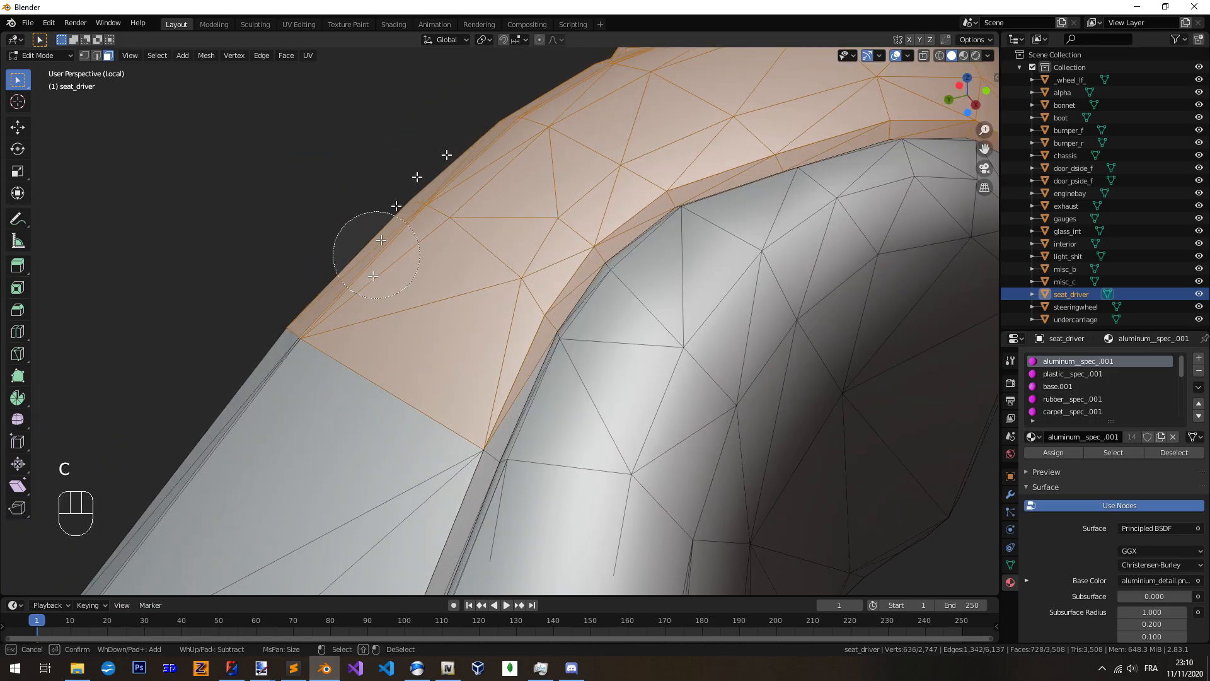
{"action": "right_click", "coordinate": [378, 233]}
{"action": "scroll", "coordinate": [382, 381], "scroll_direction": "down", "scroll_amount": 3}
{"action": "middle_click_drag", "start_coordinate": [444, 372], "coordinate": [571, 405]}
{"action": "middle_click_drag", "start_coordinate": [497, 394], "coordinate": [595, 295], "text": "shift"}
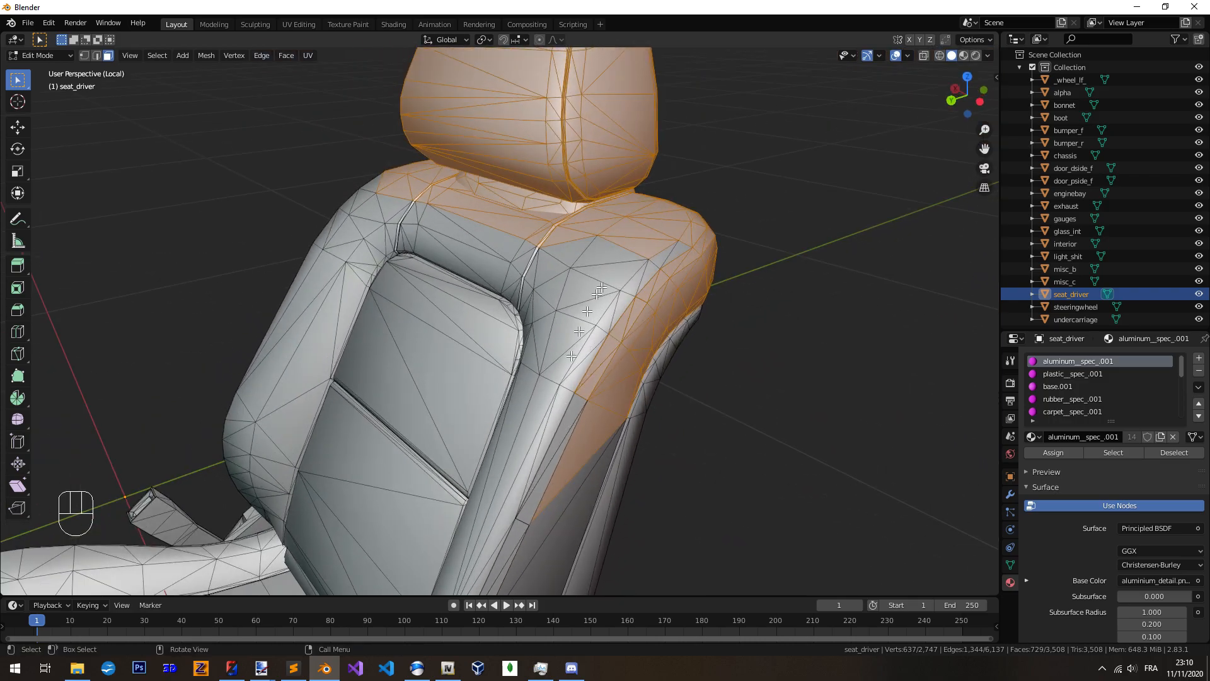
Try adding the upper front faces of the backrest and separating the selection, and undo both
{"action": "mouse_move", "coordinate": [635, 253]}
{"action": "left_mouse_down"}
{"action": "mouse_move", "coordinate": [441, 277]}
{"action": "mouse_move", "coordinate": [470, 396]}
{"action": "left_mouse_up"}
{"action": "right_click", "coordinate": [469, 396]}
{"action": "key", "text": "p"}
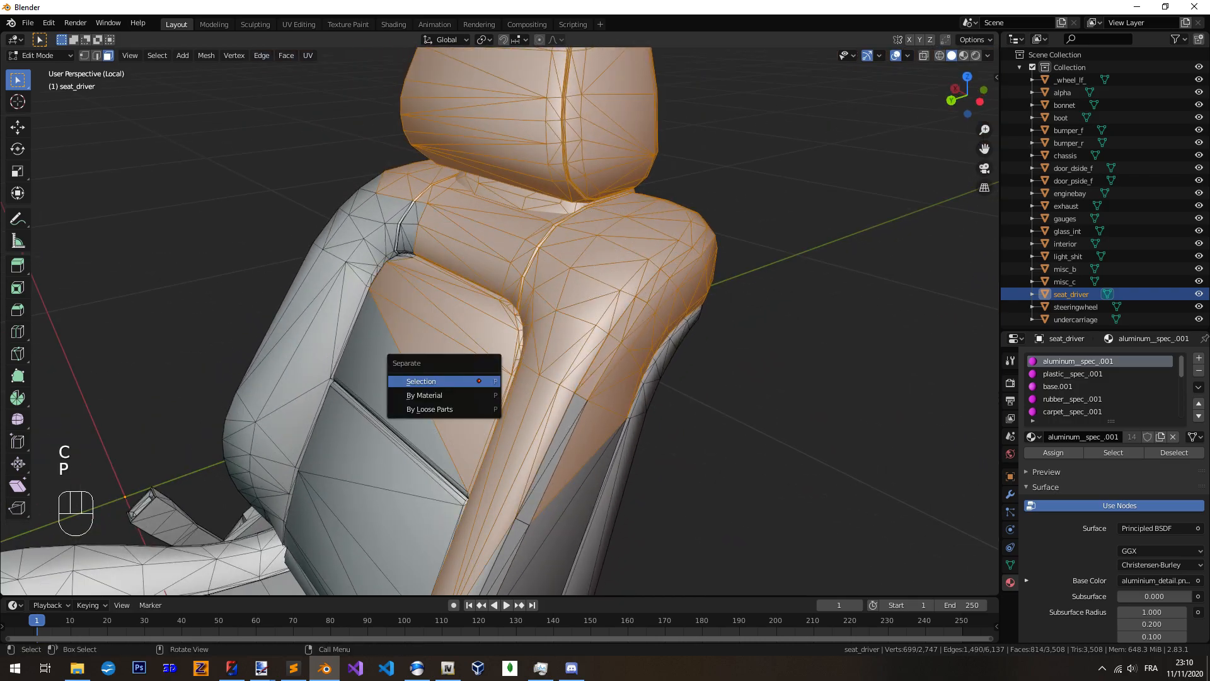
{"action": "left_click", "coordinate": [479, 382]}
{"action": "middle_click_drag", "start_coordinate": [583, 366], "coordinate": [640, 300]}
{"action": "scroll", "coordinate": [640, 300], "scroll_direction": "down", "scroll_amount": 2}
{"action": "middle_click_drag", "start_coordinate": [658, 384], "coordinate": [577, 403]}
{"action": "middle_click_drag", "start_coordinate": [577, 403], "coordinate": [621, 413], "text": "shift"}
{"action": "scroll", "coordinate": [619, 412], "scroll_direction": "up", "scroll_amount": 3}
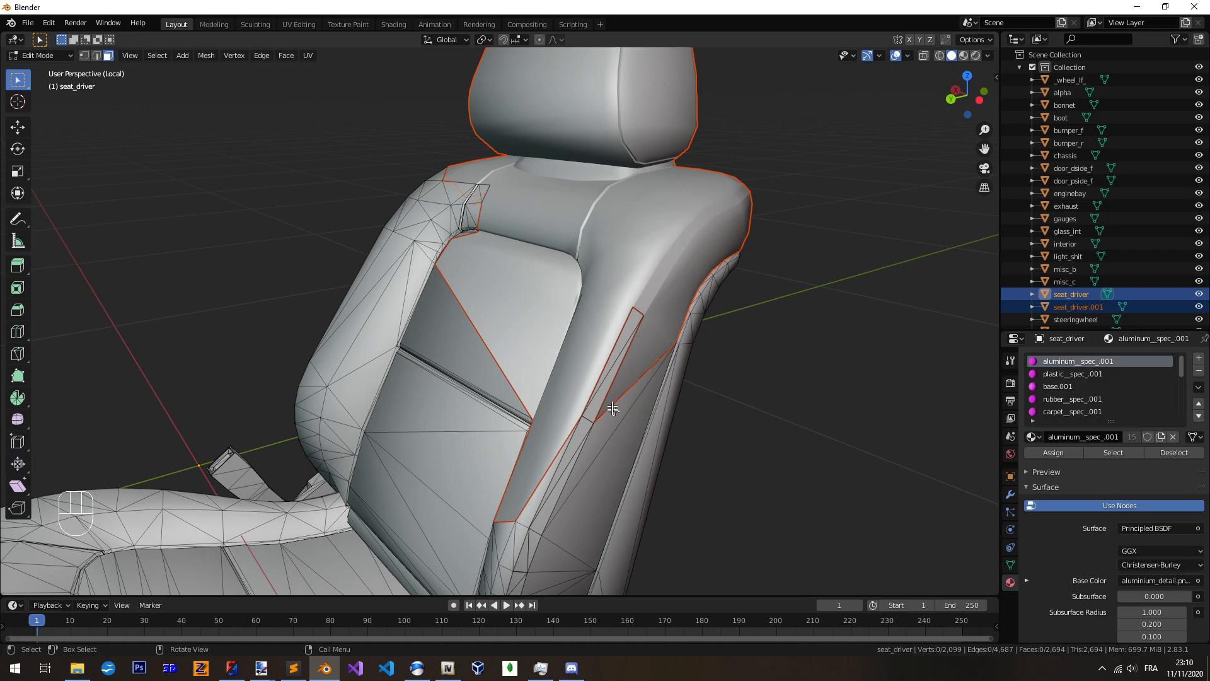
{"action": "key", "text": "ctrl+z"}
{"action": "key", "text": "ctrl+z"}
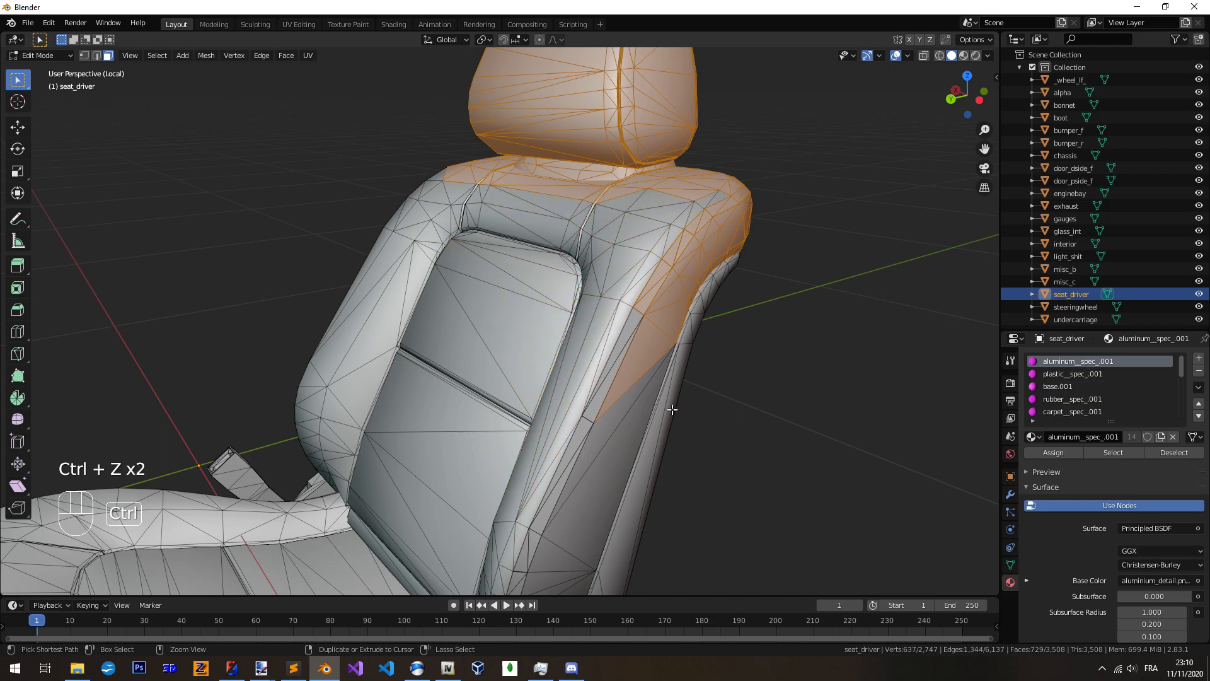
Separate the selected headrest and shoulder faces by selection and check the resulting pieces in object mode
{"action": "middle_click_drag", "start_coordinate": [677, 404], "coordinate": [690, 379]}
{"action": "key", "text": "p"}
{"action": "left_click", "coordinate": [608, 373]}
{"action": "key", "text": "Tab"}
{"action": "left_click", "coordinate": [532, 114]}
{"action": "middle_click_drag", "start_coordinate": [533, 114], "coordinate": [546, 389]}
{"action": "left_click", "coordinate": [518, 351]}
{"action": "left_click", "coordinate": [632, 117]}
{"action": "scroll", "coordinate": [620, 296], "scroll_direction": "down", "scroll_amount": 2}
{"action": "middle_click_drag", "start_coordinate": [609, 319], "coordinate": [625, 348], "text": "shift"}
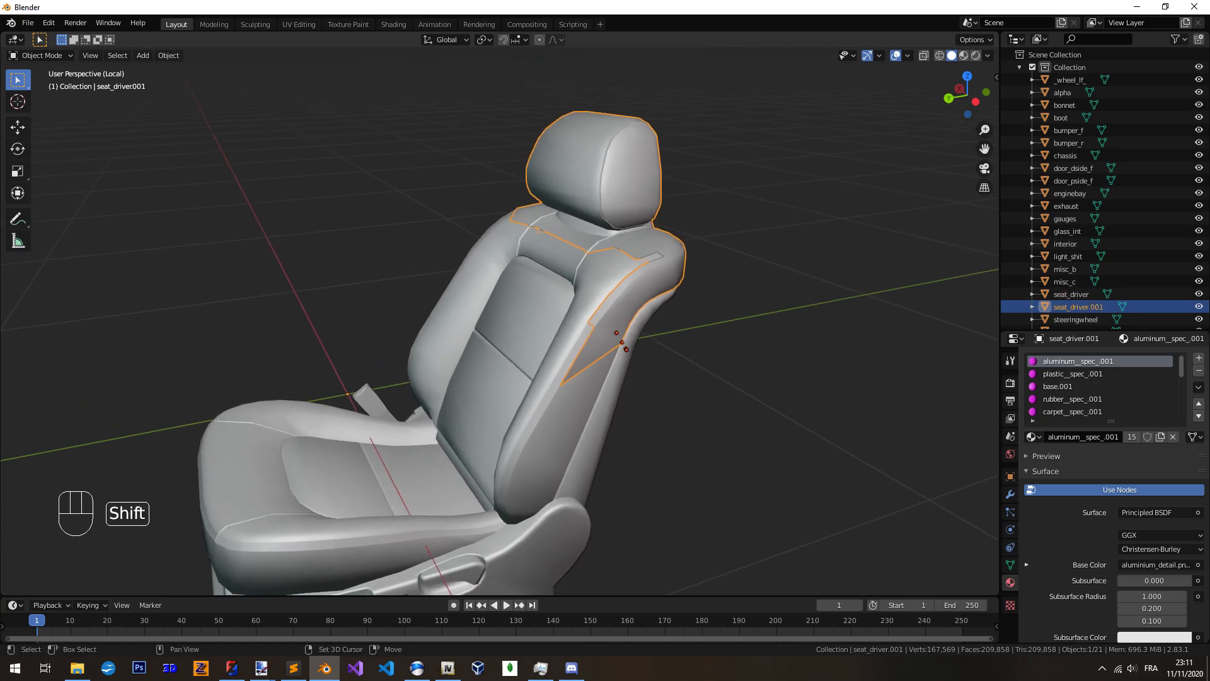
Join the separated piece back into seat_driver and test-move a vertex at the side panel's seam in edit mode
{"action": "left_click", "coordinate": [537, 334], "text": "shift"}
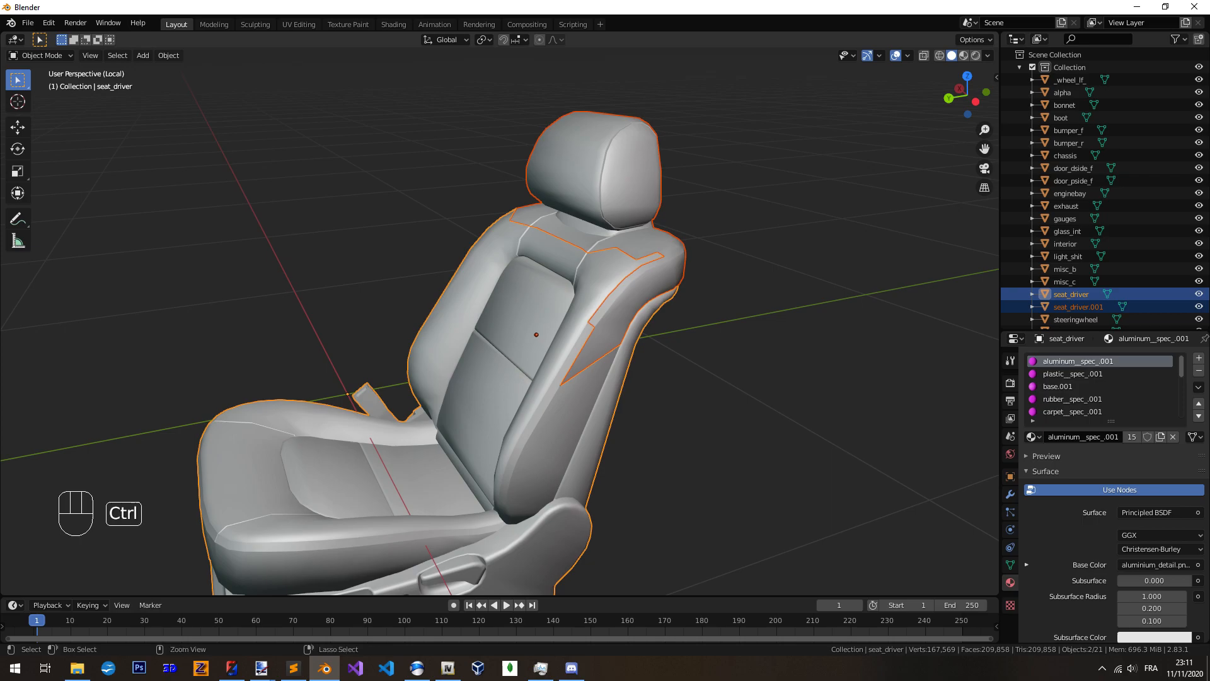
{"action": "key", "text": "ctrl+j"}
{"action": "key", "text": "Tab"}
{"action": "mouse_move", "coordinate": [574, 356]}
{"action": "middle_mouse_down"}
{"action": "mouse_move", "coordinate": [605, 359]}
{"action": "mouse_move", "coordinate": [593, 361]}
{"action": "middle_mouse_up"}
{"action": "scroll", "coordinate": [592, 359], "scroll_direction": "up", "scroll_amount": 2}
{"action": "middle_click_drag", "start_coordinate": [592, 361], "coordinate": [533, 348]}
{"action": "scroll", "coordinate": [572, 338], "scroll_direction": "up", "scroll_amount": 4}
{"action": "scroll", "coordinate": [575, 354], "scroll_direction": "down", "scroll_amount": 3}
{"action": "scroll", "coordinate": [531, 350], "scroll_direction": "down", "scroll_amount": 2}
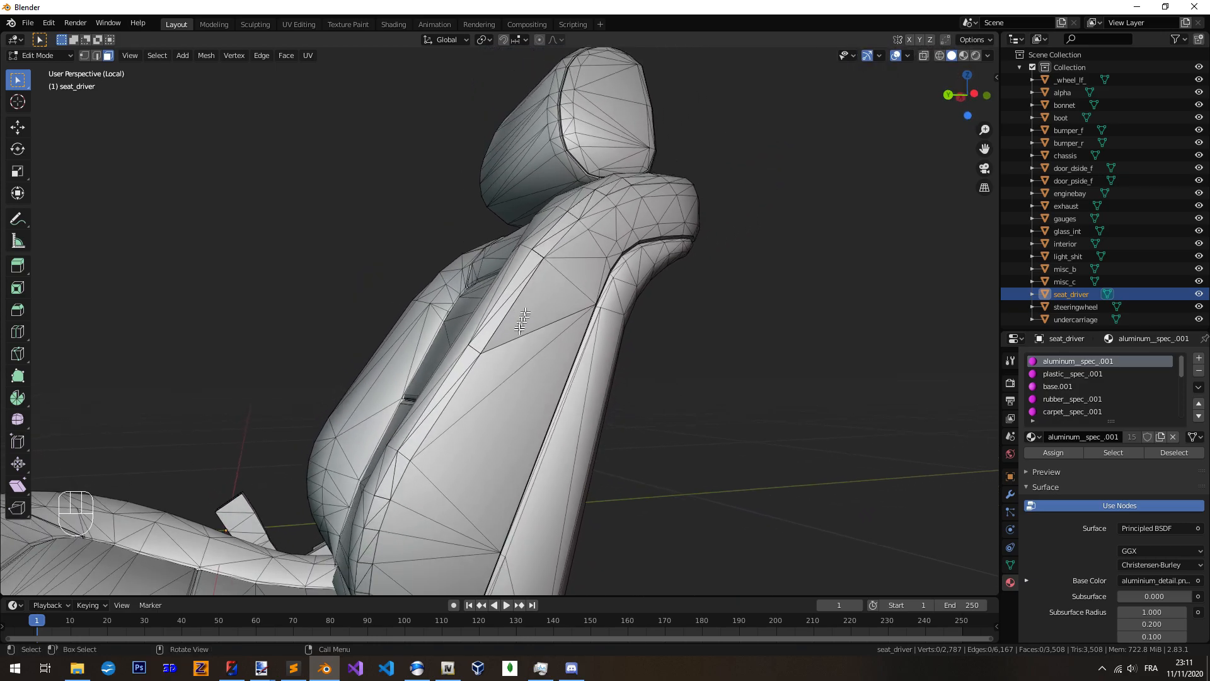
{"action": "scroll", "coordinate": [530, 351], "scroll_direction": "up", "scroll_amount": 5}
{"action": "middle_click_drag", "start_coordinate": [463, 445], "coordinate": [537, 401], "text": "shift"}
{"action": "scroll", "coordinate": [514, 384], "scroll_direction": "down", "scroll_amount": 2}
{"action": "key", "text": "g"}
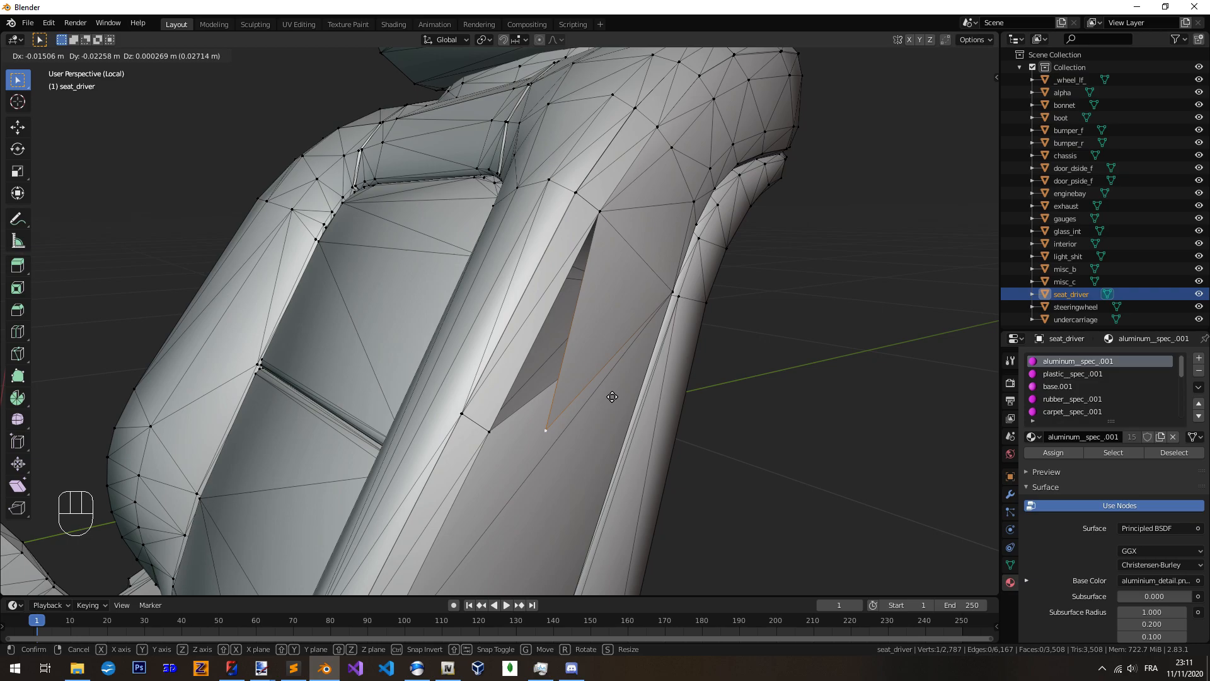
{"action": "right_click", "coordinate": [612, 396]}
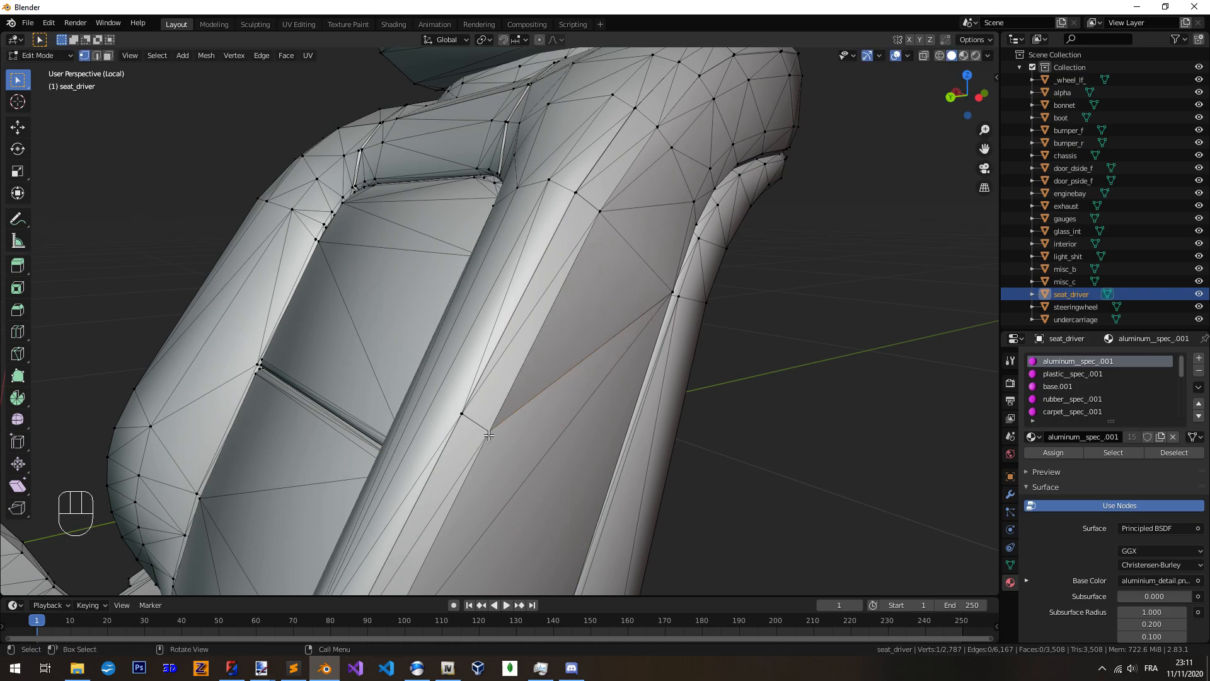
{"action": "scroll", "coordinate": [545, 425], "scroll_direction": "down", "scroll_amount": 4}
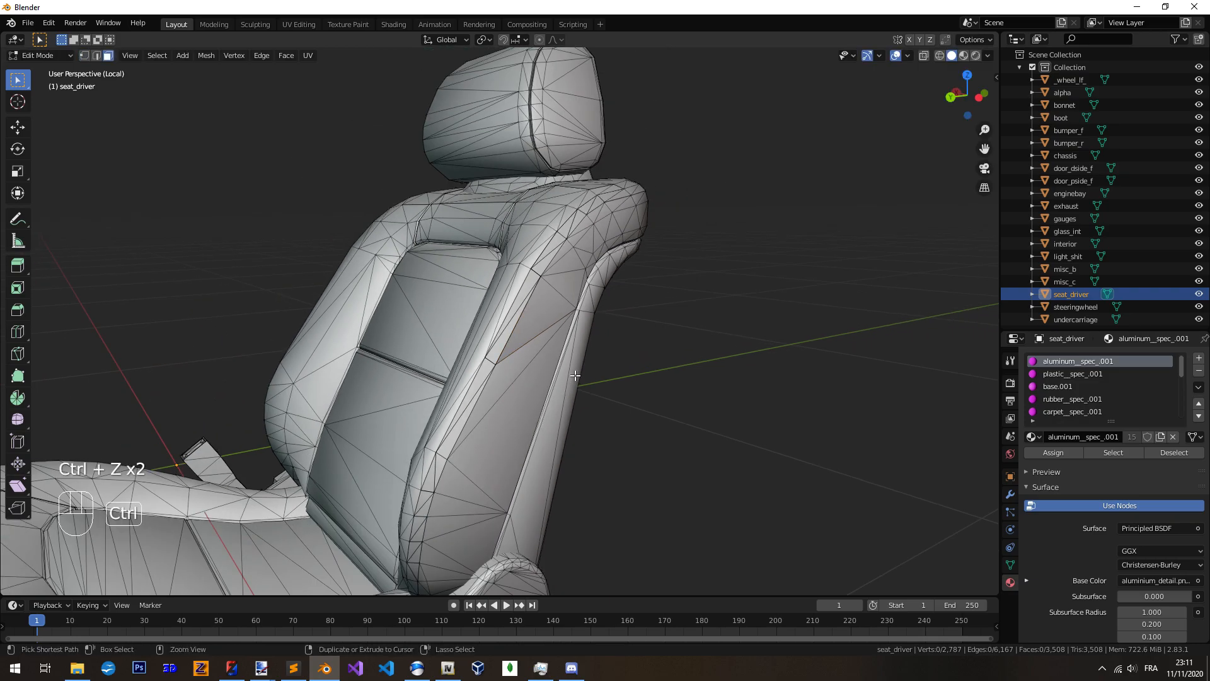
Undo the join and the separation of the headrest and shoulder piece
{"action": "key", "text": "ctrl+z"}
{"action": "key", "text": "ctrl+z"}
{"action": "key", "text": "ctrl+z"}
{"action": "key", "text": "ctrl+z"}
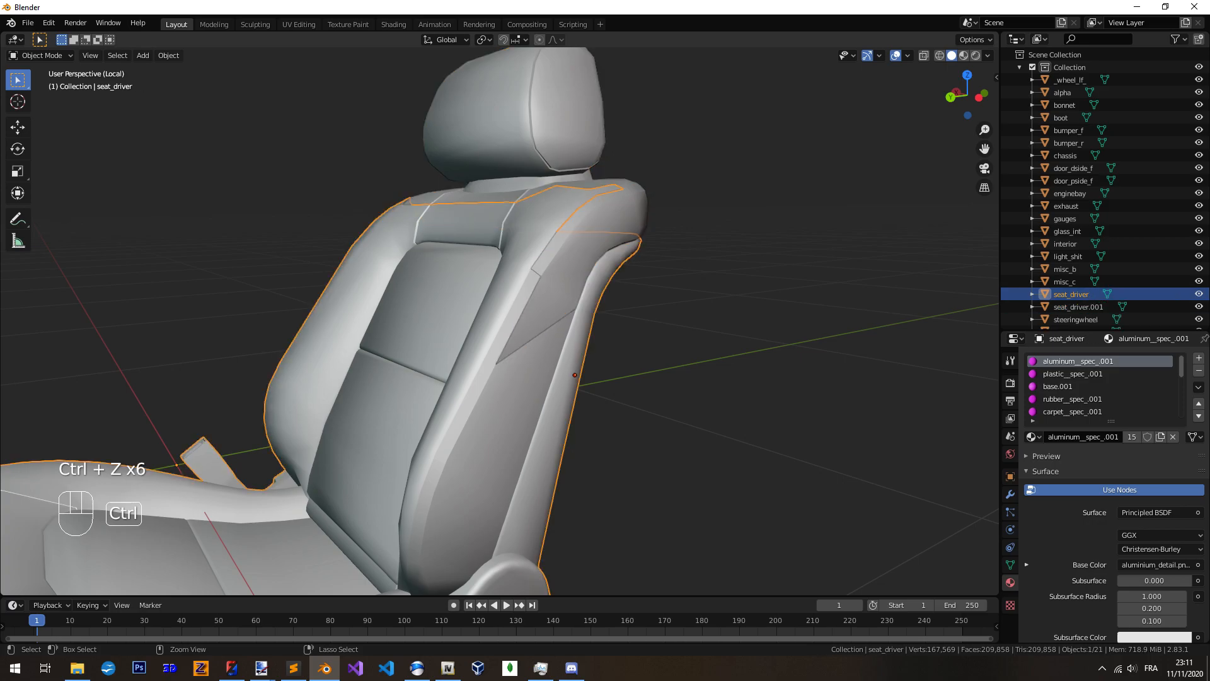
{"action": "key", "text": "ctrl+z"}
{"action": "key", "text": "ctrl+z"}
{"action": "key", "text": "ctrl+z"}
{"action": "key", "text": "ctrl+z"}
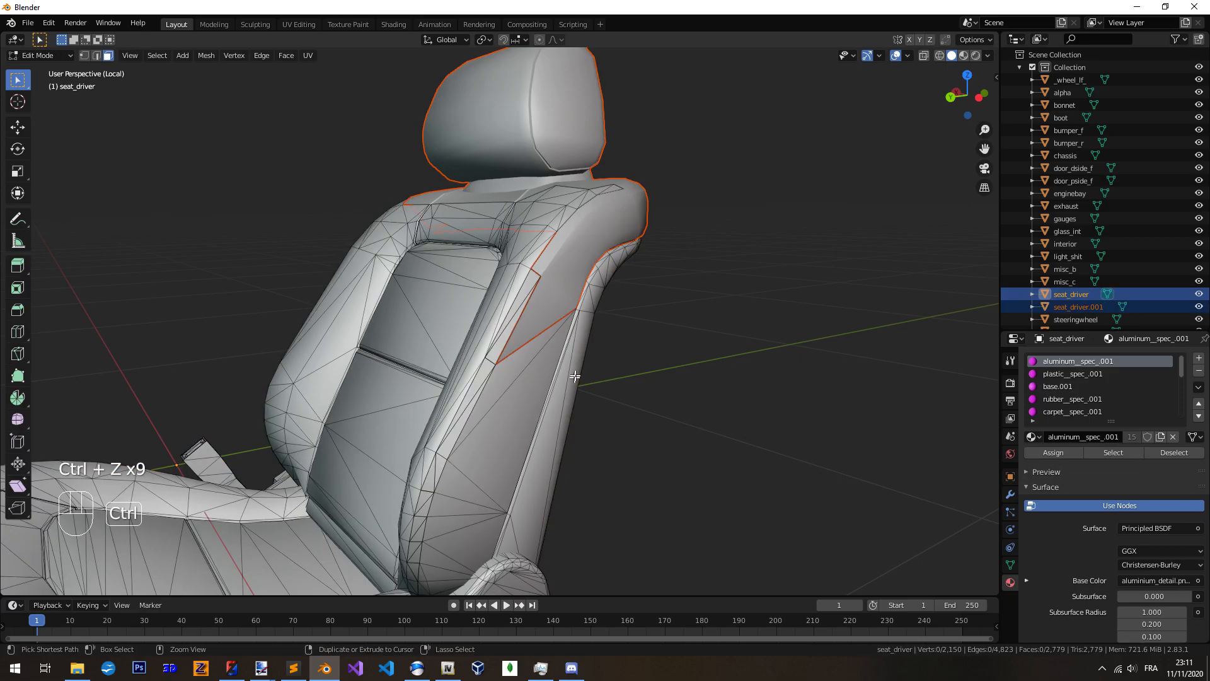
Circle-select the upper front and shoulder faces of the backrest in addition to the headrest
{"action": "middle_click_drag", "start_coordinate": [488, 303], "coordinate": [475, 470]}
{"action": "middle_click_drag", "start_coordinate": [536, 403], "coordinate": [637, 378]}
{"action": "scroll", "coordinate": [599, 386], "scroll_direction": "up", "scroll_amount": 2}
{"action": "middle_click_drag", "start_coordinate": [416, 359], "coordinate": [441, 438]}
{"action": "mouse_move", "coordinate": [504, 403]}
{"action": "middle_mouse_down", "text": "shift"}
{"action": "mouse_move", "coordinate": [517, 434]}
{"action": "mouse_move", "coordinate": [458, 402]}
{"action": "mouse_move", "coordinate": [523, 403]}
{"action": "middle_mouse_up", "text": "shift"}
{"action": "scroll", "coordinate": [458, 397], "scroll_direction": "down", "scroll_amount": 5}
{"action": "mouse_move", "coordinate": [523, 404]}
{"action": "middle_mouse_down", "text": "shift"}
{"action": "mouse_move", "coordinate": [540, 350]}
{"action": "mouse_move", "coordinate": [666, 349]}
{"action": "mouse_move", "coordinate": [607, 346]}
{"action": "mouse_move", "coordinate": [540, 394]}
{"action": "middle_mouse_up", "text": "shift"}
{"action": "scroll", "coordinate": [517, 371], "scroll_direction": "up", "scroll_amount": 4}
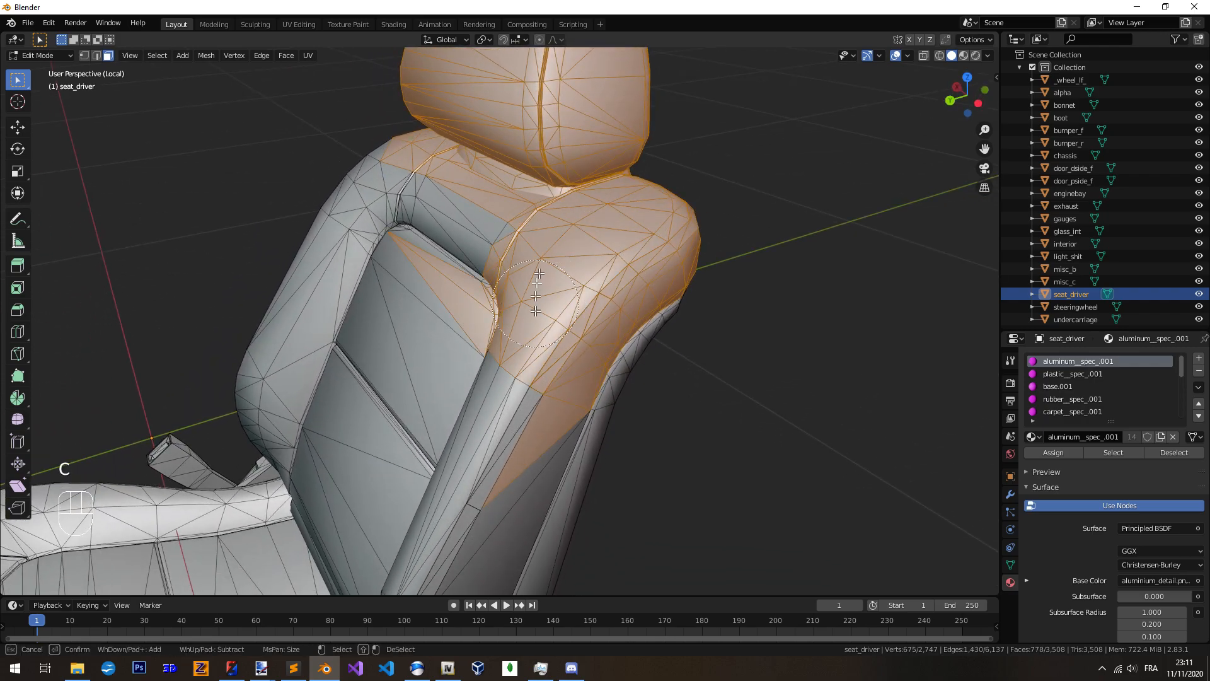
{"action": "middle_click_drag", "start_coordinate": [467, 507], "coordinate": [504, 309], "text": "shift"}
Circle-select the upper side-panel faces and thin edge strip of the backrest on the seat-control side
{"action": "middle_click_drag", "start_coordinate": [560, 315], "coordinate": [428, 293]}
{"action": "scroll", "coordinate": [479, 295], "scroll_direction": "up", "scroll_amount": 4}
{"action": "middle_click_drag", "start_coordinate": [530, 299], "coordinate": [405, 504], "text": "shift"}
{"action": "scroll", "coordinate": [479, 378], "scroll_direction": "down", "scroll_amount": 2}
{"action": "mouse_move", "coordinate": [560, 256]}
{"action": "middle_mouse_down", "text": "shift"}
{"action": "mouse_move", "coordinate": [506, 353]}
{"action": "mouse_move", "coordinate": [444, 286]}
{"action": "mouse_move", "coordinate": [460, 384]}
{"action": "mouse_move", "coordinate": [403, 271]}
{"action": "mouse_move", "coordinate": [408, 242]}
{"action": "middle_mouse_up", "text": "shift"}
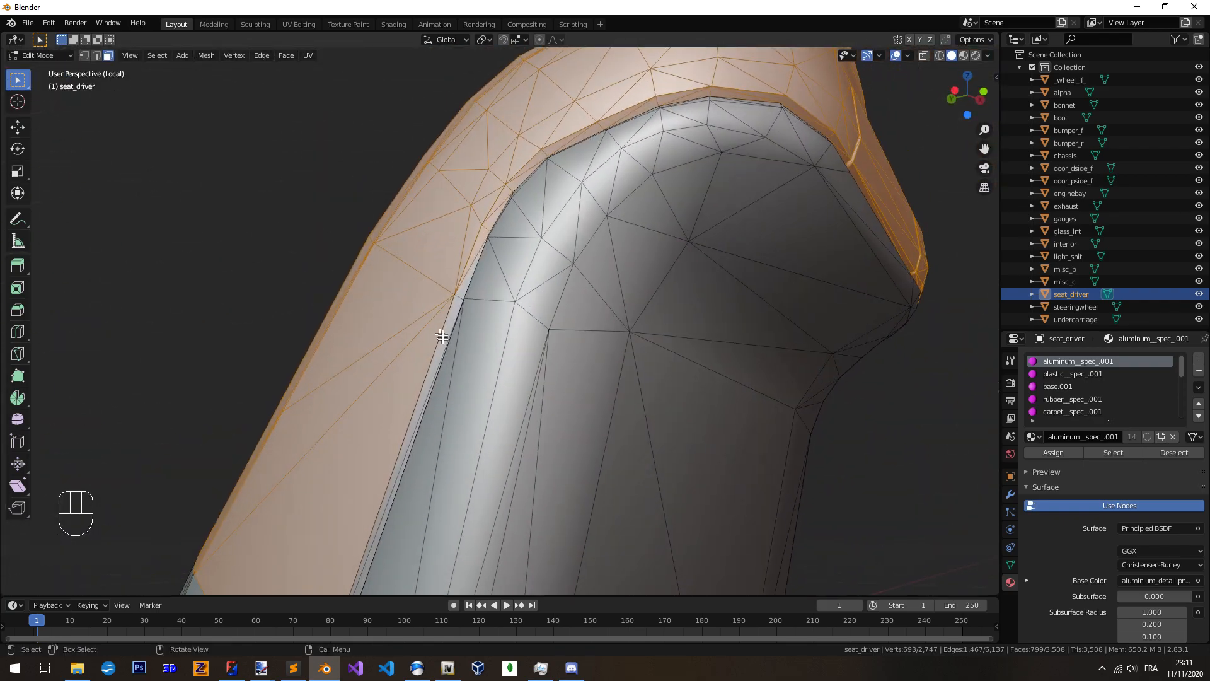
{"action": "scroll", "coordinate": [441, 328], "scroll_direction": "down", "scroll_amount": 1}
{"action": "scroll", "coordinate": [447, 325], "scroll_direction": "up", "scroll_amount": 2}
{"action": "key", "text": "c"}
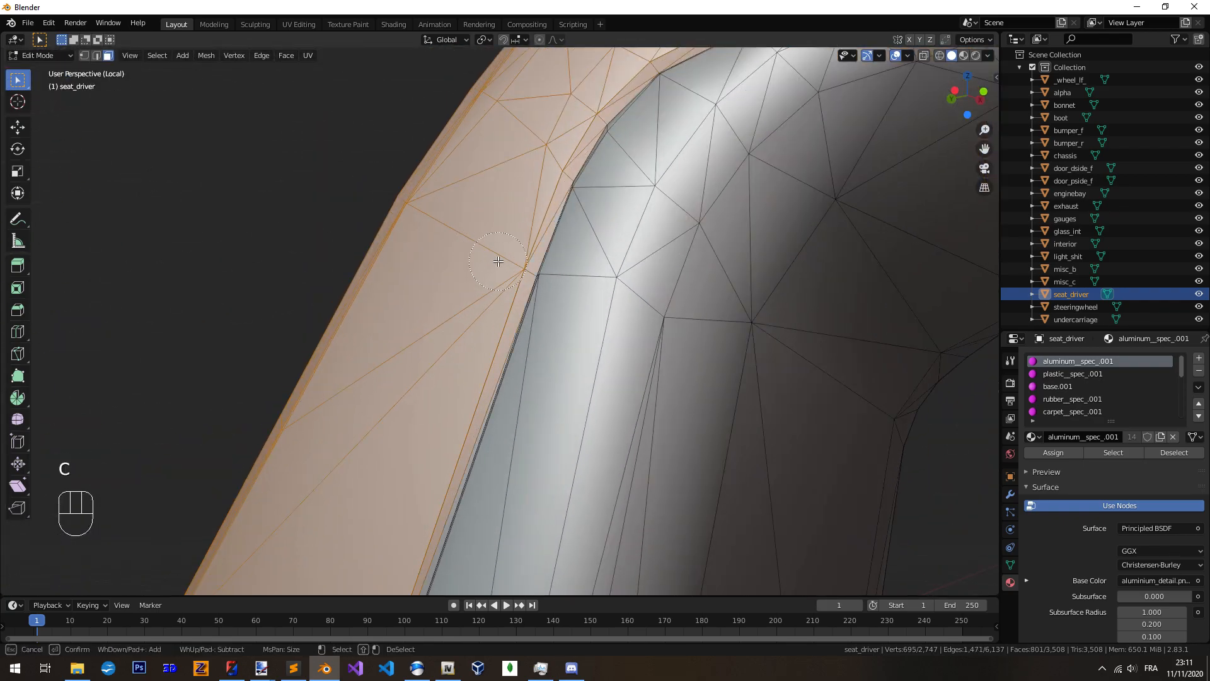
{"action": "right_click", "coordinate": [498, 261]}
Extend the circle selection down the control-side backrest panel to where it meets the seat base
{"action": "scroll", "coordinate": [495, 265], "scroll_direction": "down", "scroll_amount": 3}
{"action": "middle_click_drag", "start_coordinate": [466, 375], "coordinate": [580, 150], "text": "shift"}
{"action": "middle_click", "coordinate": [485, 416], "text": "alt"}
{"action": "scroll", "coordinate": [532, 247], "scroll_direction": "up", "scroll_amount": 2}
{"action": "key", "text": "c"}
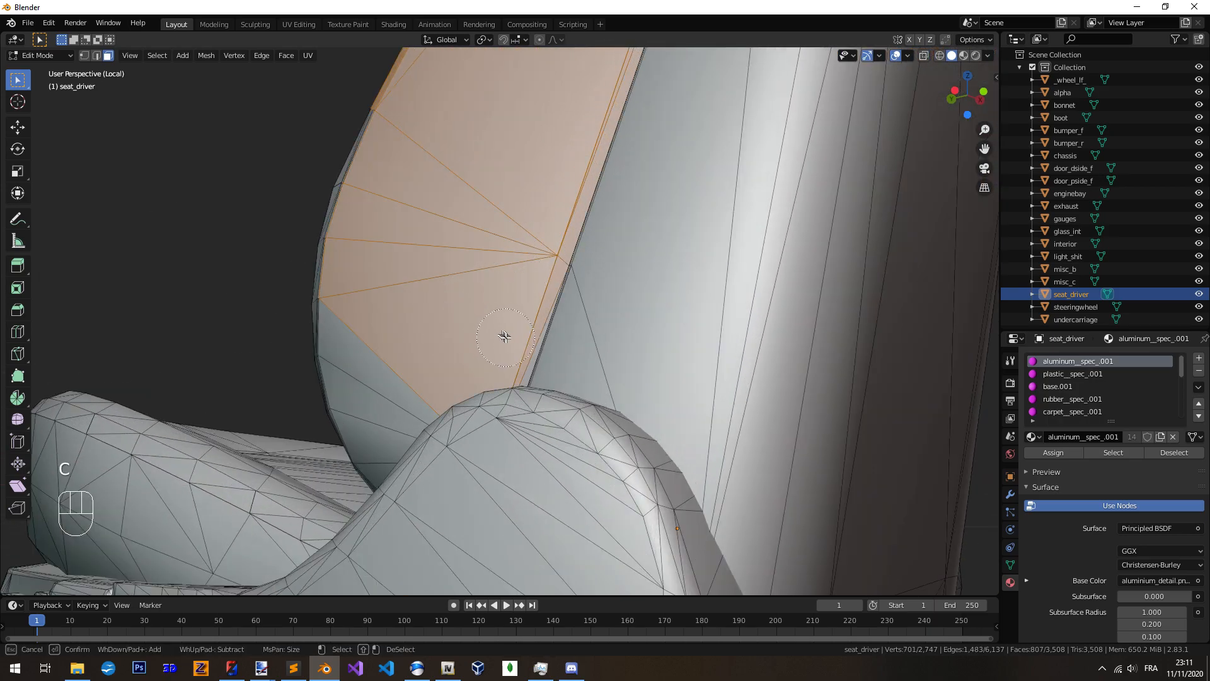
{"action": "left_click_drag", "start_coordinate": [384, 372], "coordinate": [370, 390]}
{"action": "right_click", "coordinate": [371, 389]}
Circle-select the front bolster faces on the control side of the backrest, from the cushion upward
{"action": "middle_click_drag", "start_coordinate": [371, 390], "coordinate": [542, 384]}
{"action": "middle_click_drag", "start_coordinate": [373, 398], "coordinate": [491, 378], "text": "shift"}
{"action": "mouse_move", "coordinate": [535, 365]}
{"action": "middle_mouse_down"}
{"action": "mouse_move", "coordinate": [572, 362]}
{"action": "mouse_move", "coordinate": [593, 343]}
{"action": "middle_mouse_up"}
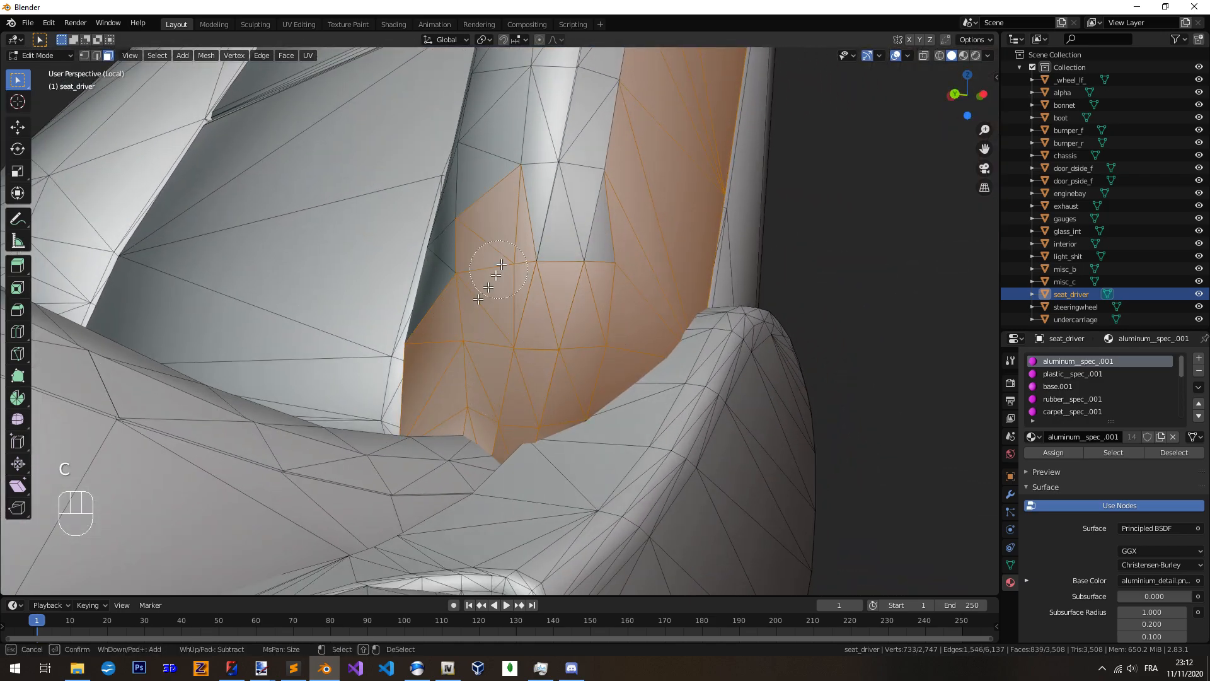
{"action": "right_click", "coordinate": [461, 281]}
{"action": "scroll", "coordinate": [502, 305], "scroll_direction": "down", "scroll_amount": 5}
{"action": "middle_click_drag", "start_coordinate": [502, 315], "coordinate": [536, 436], "text": "shift"}
{"action": "middle_click_drag", "start_coordinate": [536, 436], "coordinate": [605, 416], "text": "shift"}
{"action": "middle_click_drag", "start_coordinate": [624, 412], "coordinate": [677, 408]}
{"action": "key", "text": "c"}
{"action": "left_click_drag", "start_coordinate": [684, 353], "coordinate": [677, 268]}
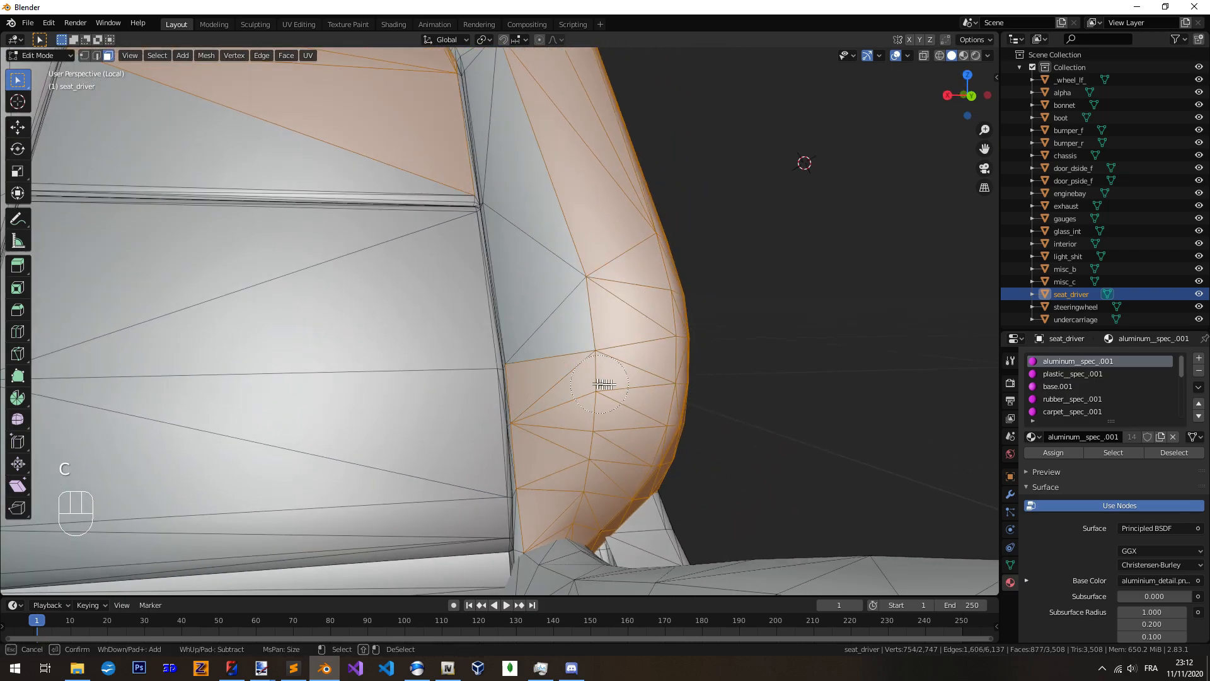
{"action": "right_click", "coordinate": [547, 189]}
Circle-select the backrest's front centre panels along with the remaining faces of the inner bolsters
{"action": "middle_click_drag", "start_coordinate": [589, 292], "coordinate": [665, 485]}
{"action": "mouse_move", "coordinate": [665, 485]}
{"action": "middle_mouse_down"}
{"action": "mouse_move", "coordinate": [627, 374]}
{"action": "mouse_move", "coordinate": [607, 391]}
{"action": "middle_mouse_up"}
{"action": "key", "text": "c"}
{"action": "left_click_drag", "start_coordinate": [603, 392], "coordinate": [552, 162]}
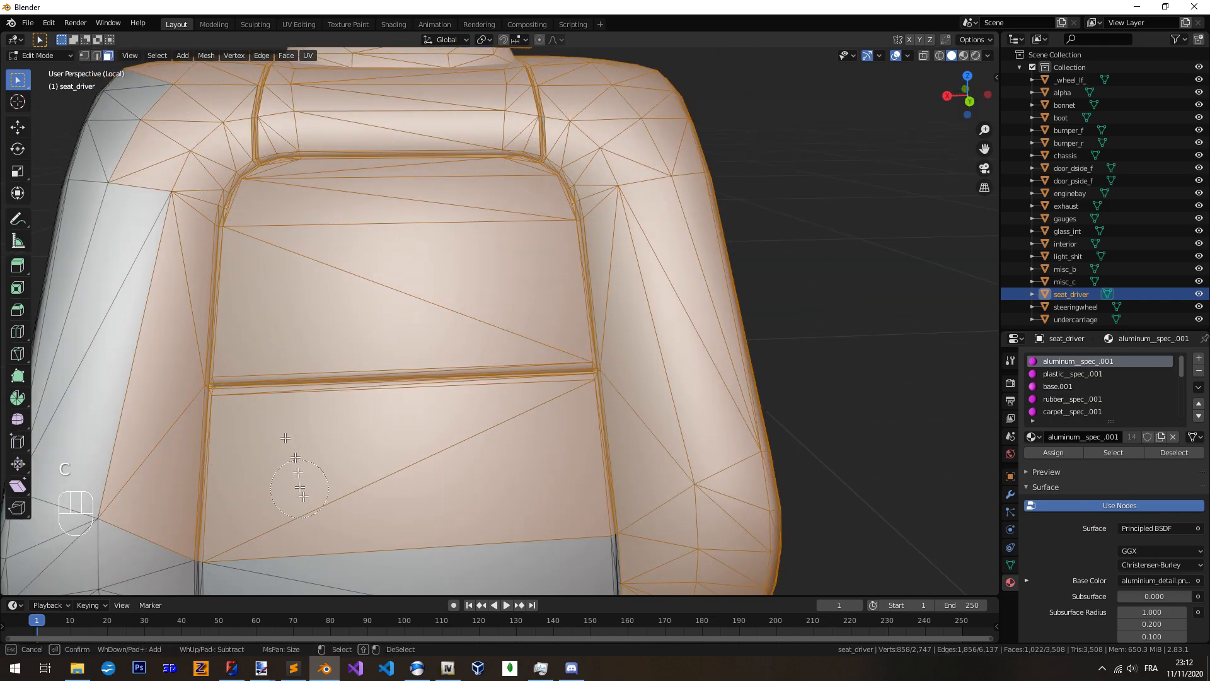
{"action": "right_click", "coordinate": [561, 503]}
Deselect the two stray triangles on the rear shell of the backrest
{"action": "scroll", "coordinate": [500, 378], "scroll_direction": "down", "scroll_amount": 3}
{"action": "middle_click_drag", "start_coordinate": [499, 378], "coordinate": [683, 378]}
{"action": "middle_click_drag", "start_coordinate": [684, 378], "coordinate": [500, 330], "text": "shift"}
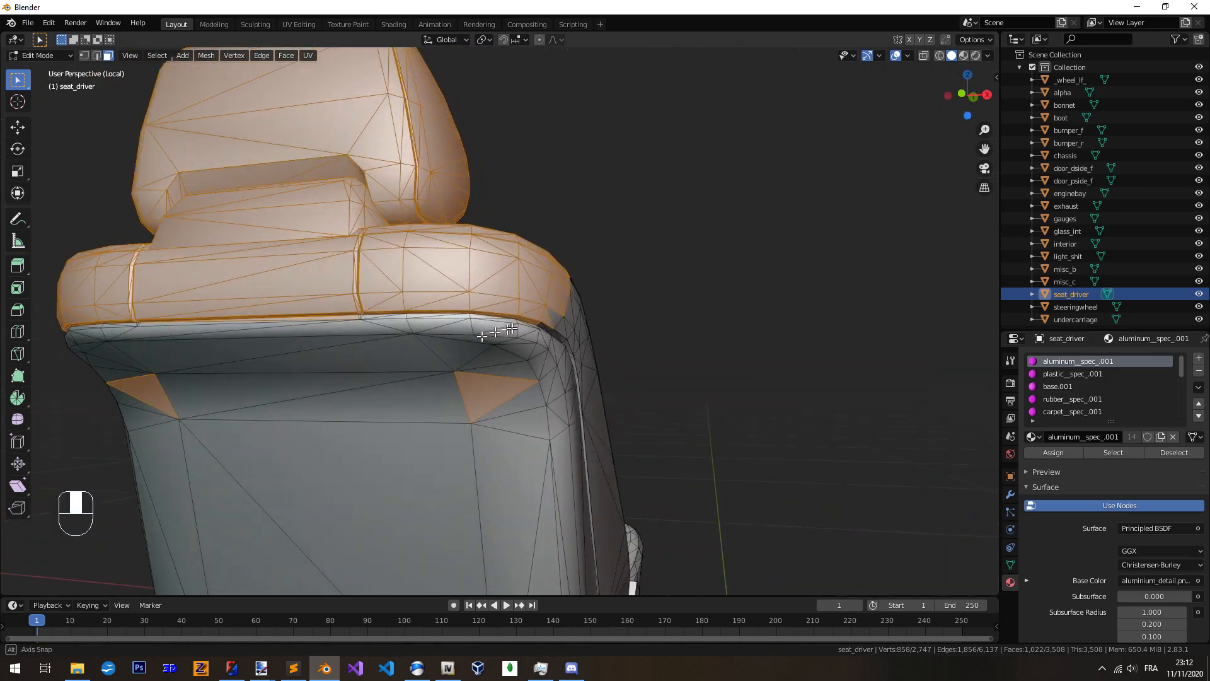
{"action": "key", "text": "c"}
{"action": "middle_click", "coordinate": [479, 418]}
{"action": "middle_click", "coordinate": [171, 409]}
{"action": "right_click", "coordinate": [171, 409]}
Circle-select the shoulder and upper bolster faces on the buckle side of the backrest
{"action": "scroll", "coordinate": [499, 418], "scroll_direction": "down", "scroll_amount": 3}
{"action": "middle_click_drag", "start_coordinate": [500, 419], "coordinate": [373, 424]}
{"action": "middle_click_drag", "start_coordinate": [617, 469], "coordinate": [493, 443], "text": "shift"}
{"action": "middle_click_drag", "start_coordinate": [493, 443], "coordinate": [504, 409]}
{"action": "middle_click_drag", "start_coordinate": [514, 403], "coordinate": [380, 394]}
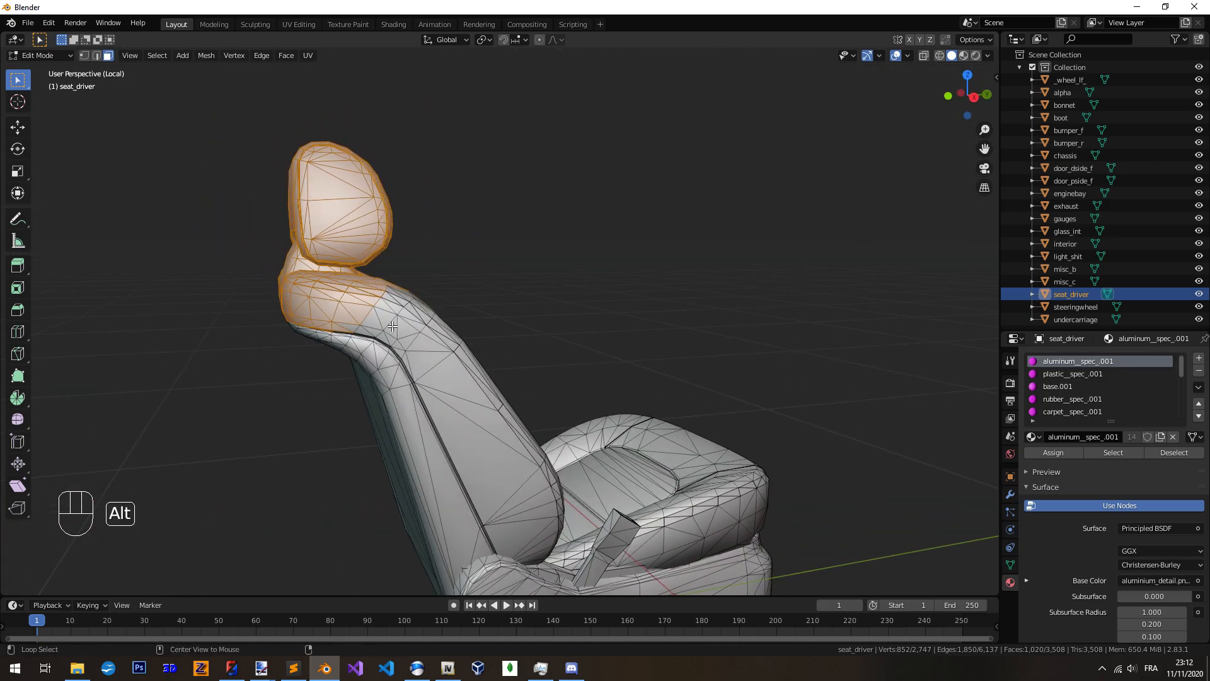
{"action": "middle_click", "coordinate": [391, 323], "text": "alt"}
{"action": "scroll", "coordinate": [451, 387], "scroll_direction": "up", "scroll_amount": 5}
{"action": "middle_click_drag", "start_coordinate": [532, 388], "coordinate": [401, 424]}
{"action": "key", "text": "c"}
{"action": "mouse_move", "coordinate": [667, 322]}
{"action": "left_mouse_down"}
{"action": "mouse_move", "coordinate": [534, 225]}
{"action": "mouse_move", "coordinate": [690, 539]}
{"action": "left_mouse_up"}
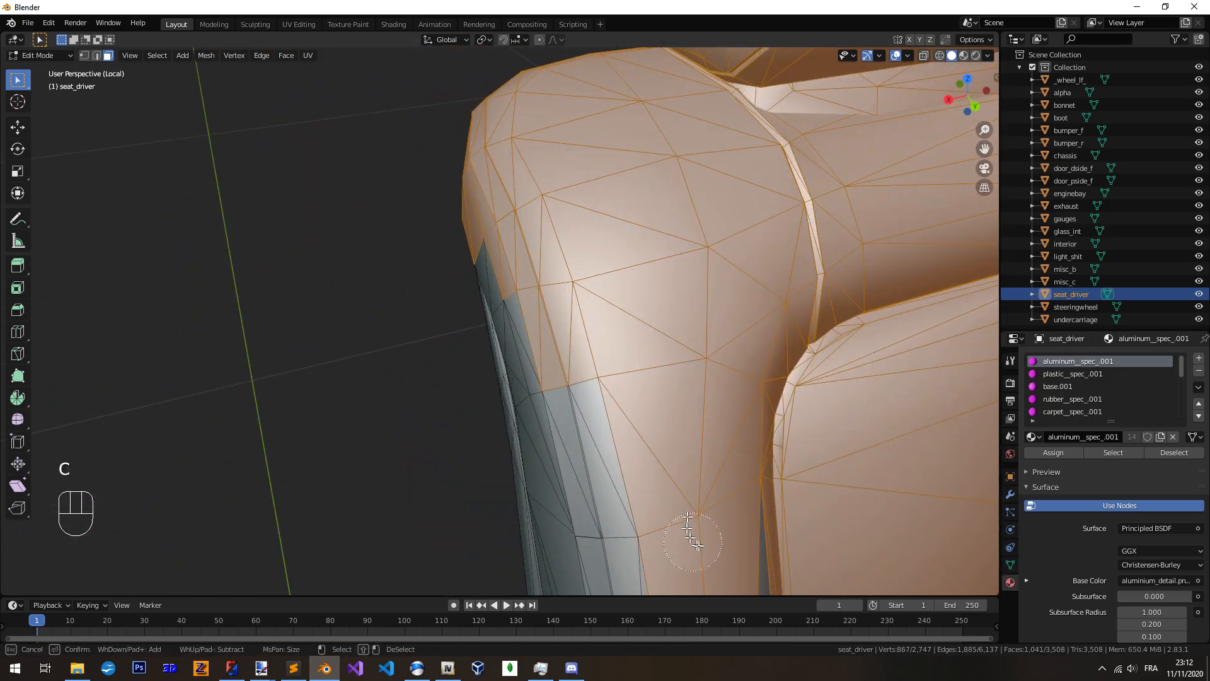
{"action": "left_click", "coordinate": [553, 324]}
{"action": "right_click", "coordinate": [553, 324]}
Circle-select the upper side-panel faces on the buckle side of the backrest, around the shoulder curve
{"action": "scroll", "coordinate": [553, 324], "scroll_direction": "down", "scroll_amount": 4}
{"action": "middle_click_drag", "start_coordinate": [554, 340], "coordinate": [693, 277]}
{"action": "middle_click_drag", "start_coordinate": [508, 387], "coordinate": [529, 328], "text": "shift"}
{"action": "scroll", "coordinate": [530, 315], "scroll_direction": "up", "scroll_amount": 4}
{"action": "key", "text": "c"}
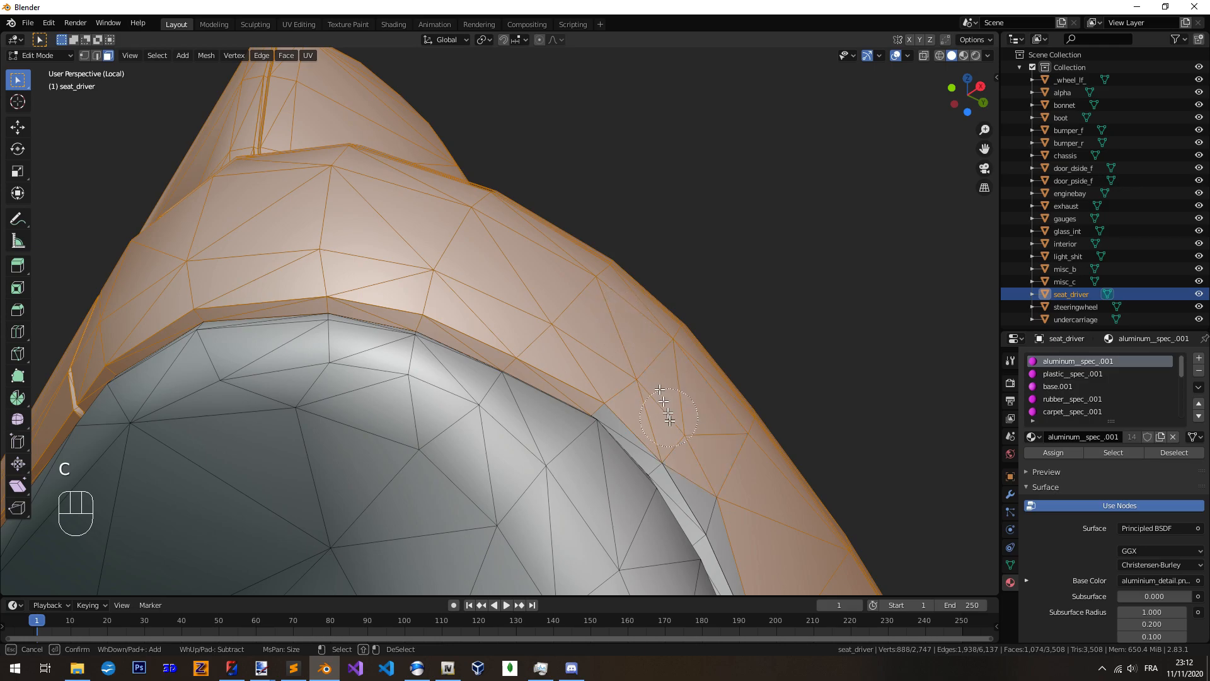
{"action": "middle_click_drag", "start_coordinate": [618, 445], "coordinate": [575, 398]}
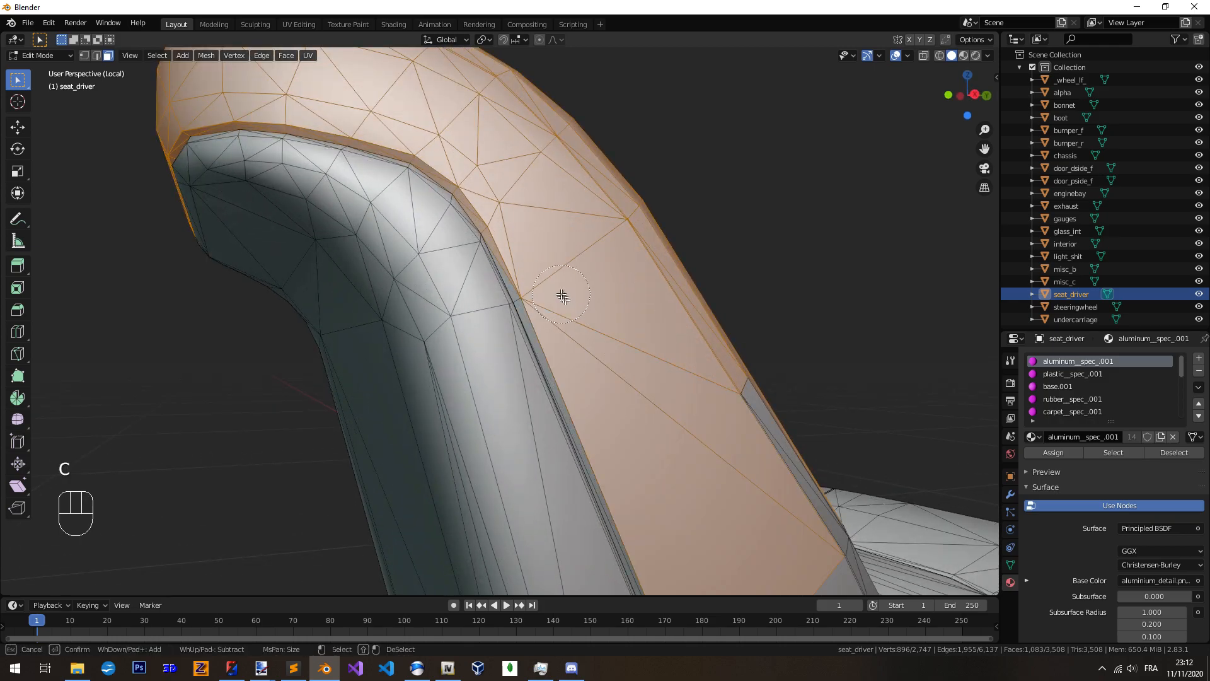
{"action": "left_click", "coordinate": [713, 399]}
{"action": "right_click", "coordinate": [668, 434]}
Add the thin edge strip and lower side-panel faces on the buckle side of the backrest
{"action": "middle_click_drag", "start_coordinate": [625, 469], "coordinate": [531, 252], "text": "shift"}
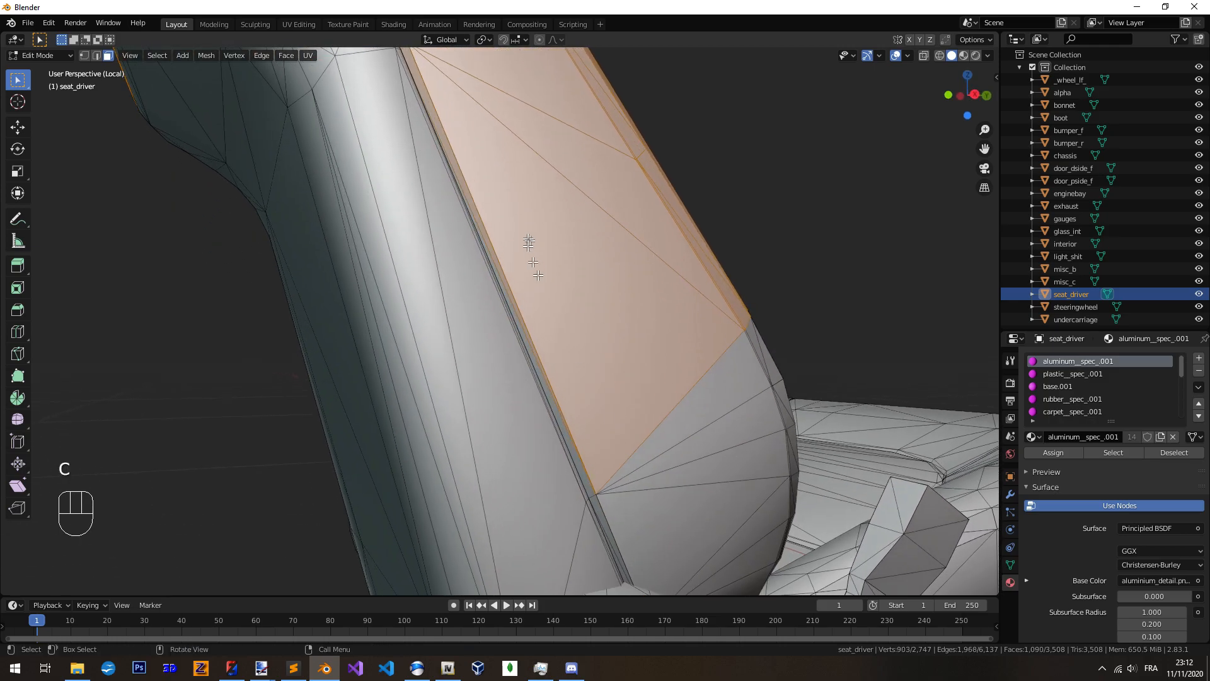
{"action": "scroll", "coordinate": [601, 444], "scroll_direction": "up", "scroll_amount": 2}
{"action": "right_click", "coordinate": [609, 434]}
{"action": "scroll", "coordinate": [621, 426], "scroll_direction": "down", "scroll_amount": 3}
{"action": "middle_click_drag", "start_coordinate": [624, 418], "coordinate": [580, 322], "text": "shift"}
{"action": "scroll", "coordinate": [583, 323], "scroll_direction": "up", "scroll_amount": 3}
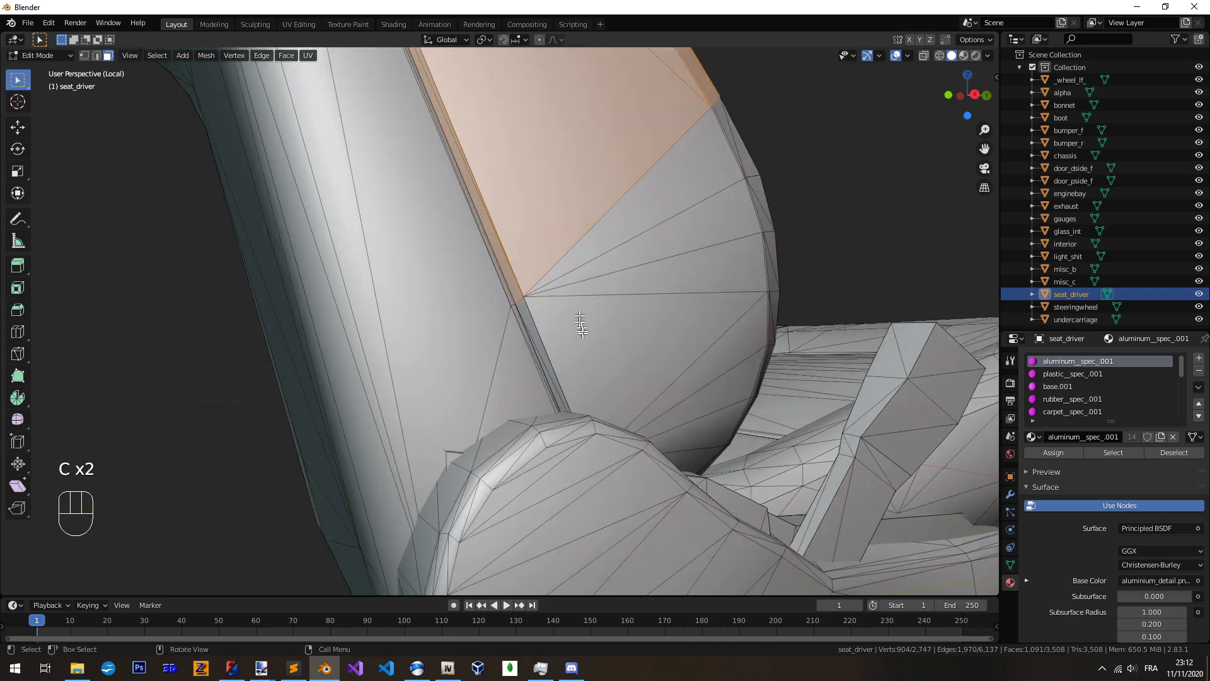
{"action": "key", "text": "c"}
{"action": "left_click", "coordinate": [594, 259]}
{"action": "right_click", "coordinate": [563, 298]}
Circle-select the buckle-side front bolster faces of the backrest down to the cushion
{"action": "scroll", "coordinate": [630, 344], "scroll_direction": "down", "scroll_amount": 2}
{"action": "middle_click_drag", "start_coordinate": [648, 357], "coordinate": [595, 425]}
{"action": "middle_click_drag", "start_coordinate": [595, 425], "coordinate": [594, 429]}
{"action": "mouse_move", "coordinate": [519, 245]}
{"action": "left_mouse_down"}
{"action": "mouse_move", "coordinate": [564, 479]}
{"action": "mouse_move", "coordinate": [747, 391]}
{"action": "mouse_move", "coordinate": [719, 464]}
{"action": "mouse_move", "coordinate": [576, 538]}
{"action": "mouse_move", "coordinate": [570, 560]}
{"action": "left_mouse_up"}
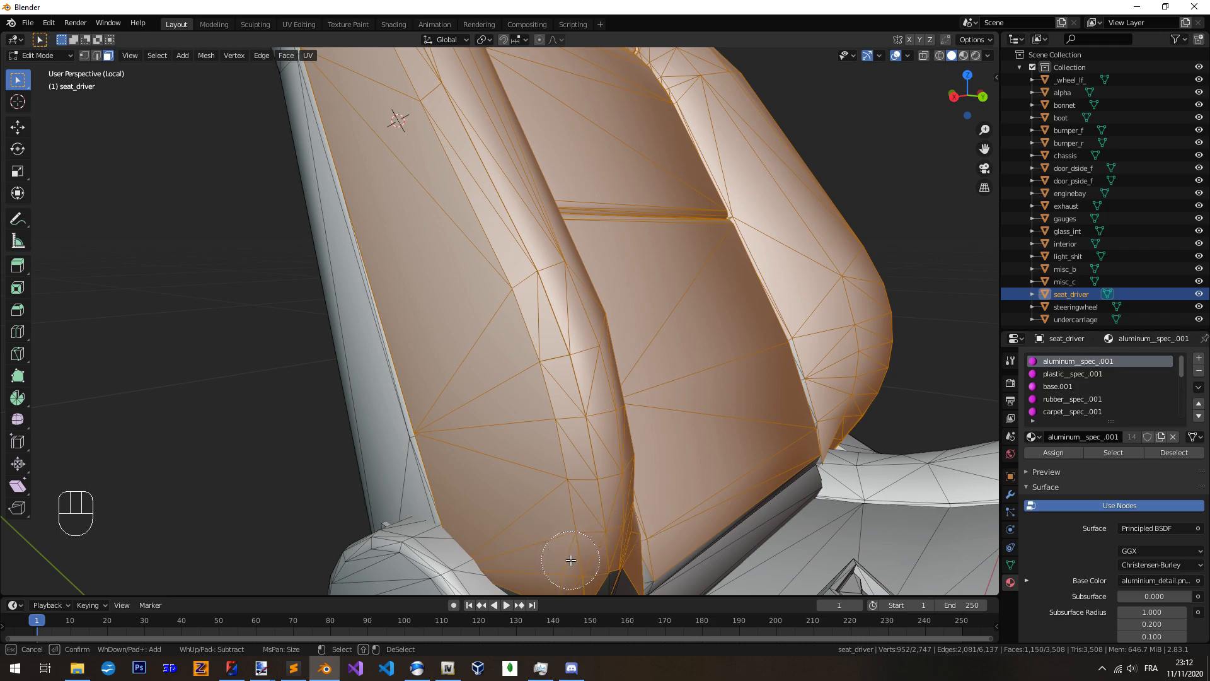
{"action": "middle_click_drag", "start_coordinate": [544, 519], "coordinate": [643, 502]}
{"action": "scroll", "coordinate": [580, 489], "scroll_direction": "down", "scroll_amount": 2}
{"action": "middle_click_drag", "start_coordinate": [592, 542], "coordinate": [585, 434], "text": "shift"}
{"action": "scroll", "coordinate": [580, 489], "scroll_direction": "up", "scroll_amount": 5}
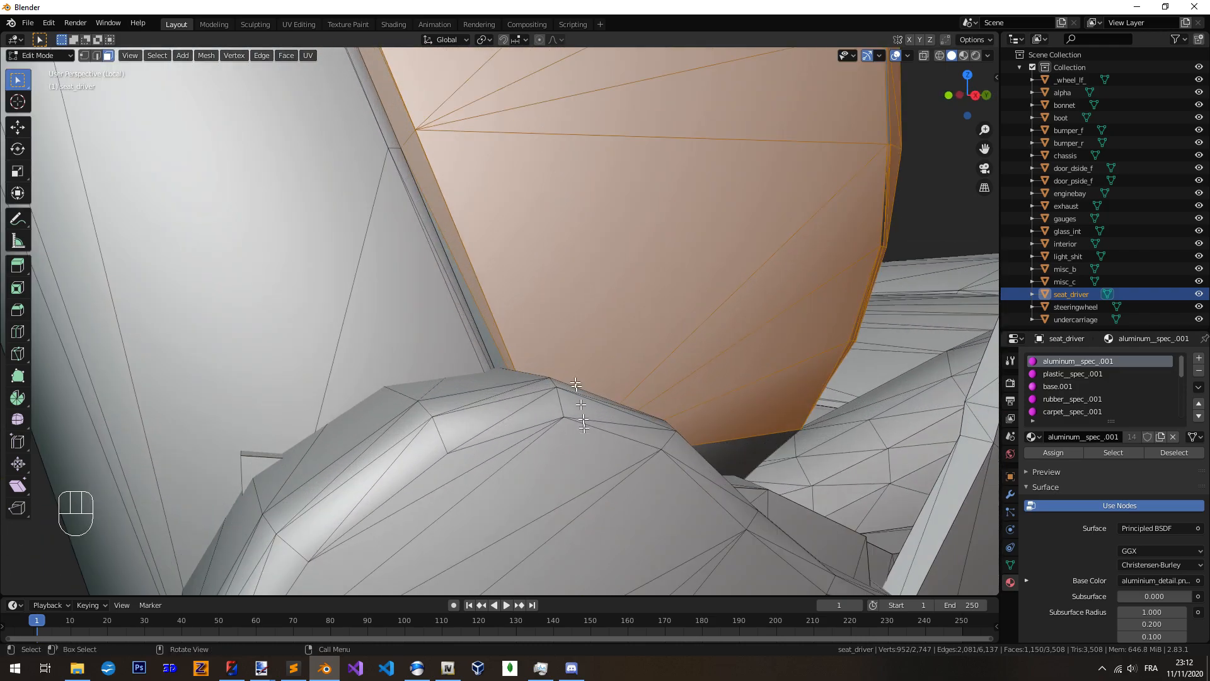
{"action": "right_click", "coordinate": [517, 321]}
Circle-select the remaining lower-end faces of the buckle-side bolster just above the seat base
{"action": "mouse_move", "coordinate": [616, 372]}
{"action": "middle_mouse_down"}
{"action": "mouse_move", "coordinate": [494, 330]}
{"action": "mouse_move", "coordinate": [481, 395]}
{"action": "mouse_move", "coordinate": [516, 379]}
{"action": "mouse_move", "coordinate": [540, 341]}
{"action": "middle_mouse_up"}
{"action": "key", "text": "c"}
{"action": "mouse_move", "coordinate": [541, 343]}
{"action": "left_mouse_down"}
{"action": "mouse_move", "coordinate": [646, 318]}
{"action": "mouse_move", "coordinate": [766, 369]}
{"action": "mouse_move", "coordinate": [797, 196]}
{"action": "left_mouse_up"}
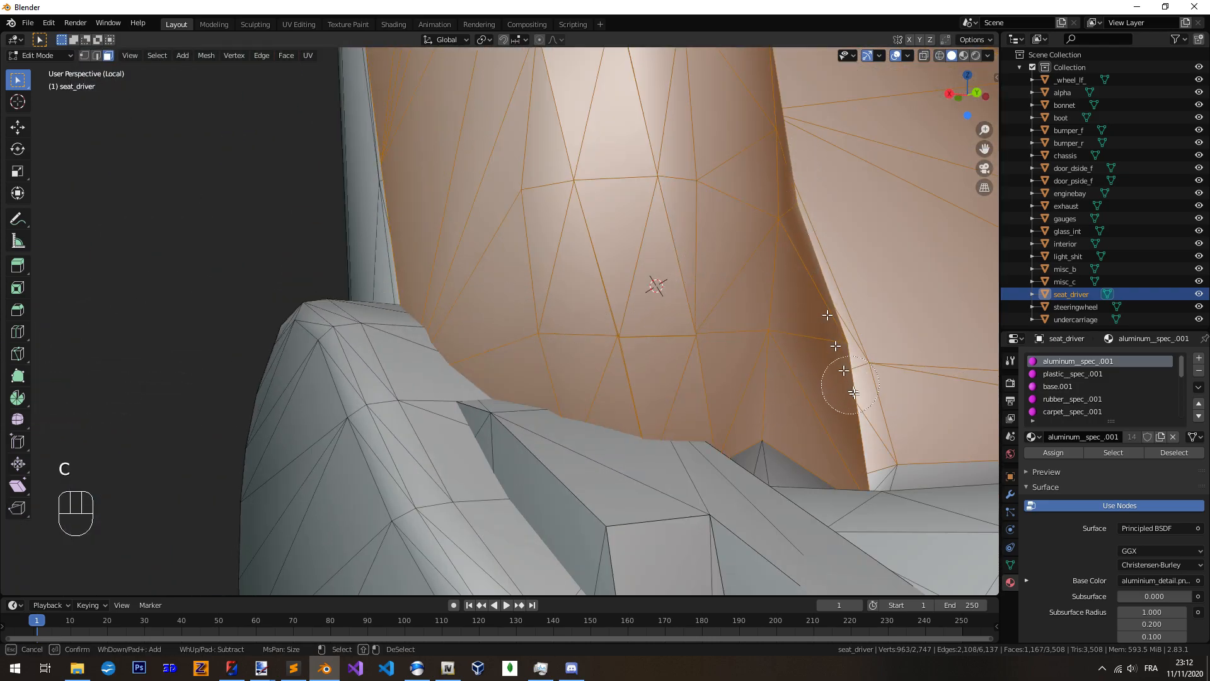
{"action": "left_click_drag", "start_coordinate": [868, 446], "coordinate": [772, 433]}
{"action": "right_click", "coordinate": [772, 432]}
{"action": "middle_click_drag", "start_coordinate": [772, 432], "coordinate": [667, 466]}
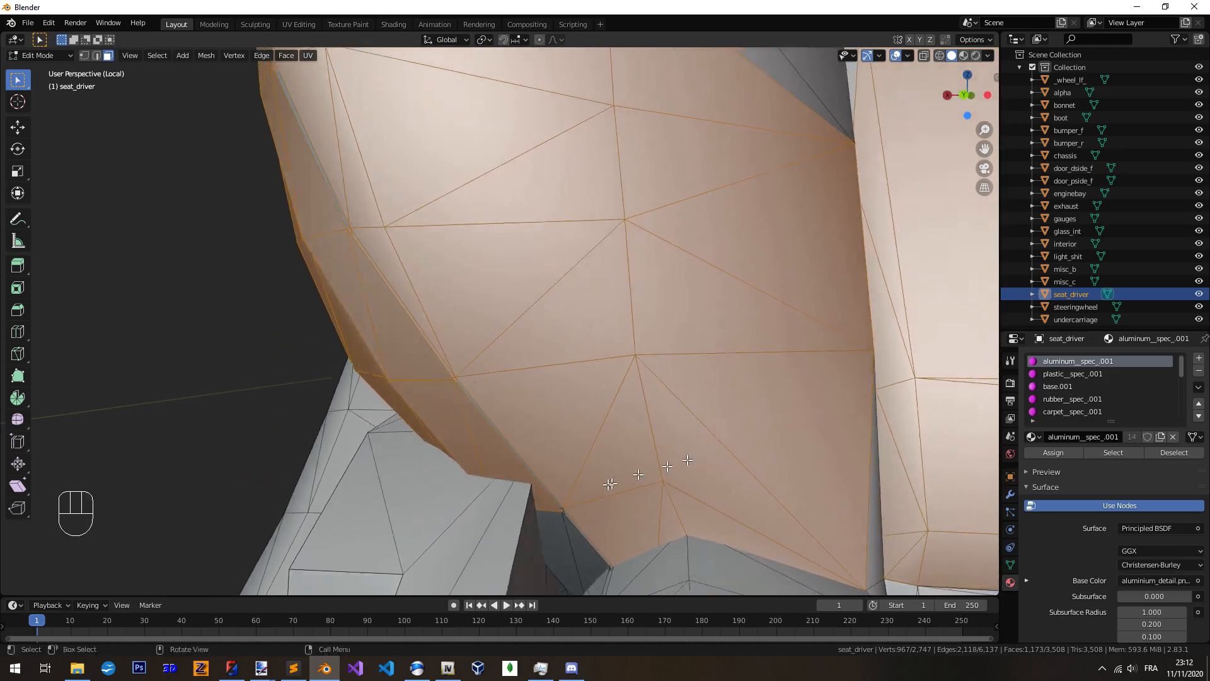
Undo the stray single-face selection and add the missed faces at the buckle-side bolster's bottom tip and inner edge
{"action": "left_click", "coordinate": [601, 499]}
{"action": "key", "text": "ctrl+z"}
{"action": "key", "text": "c"}
{"action": "left_click", "coordinate": [584, 502]}
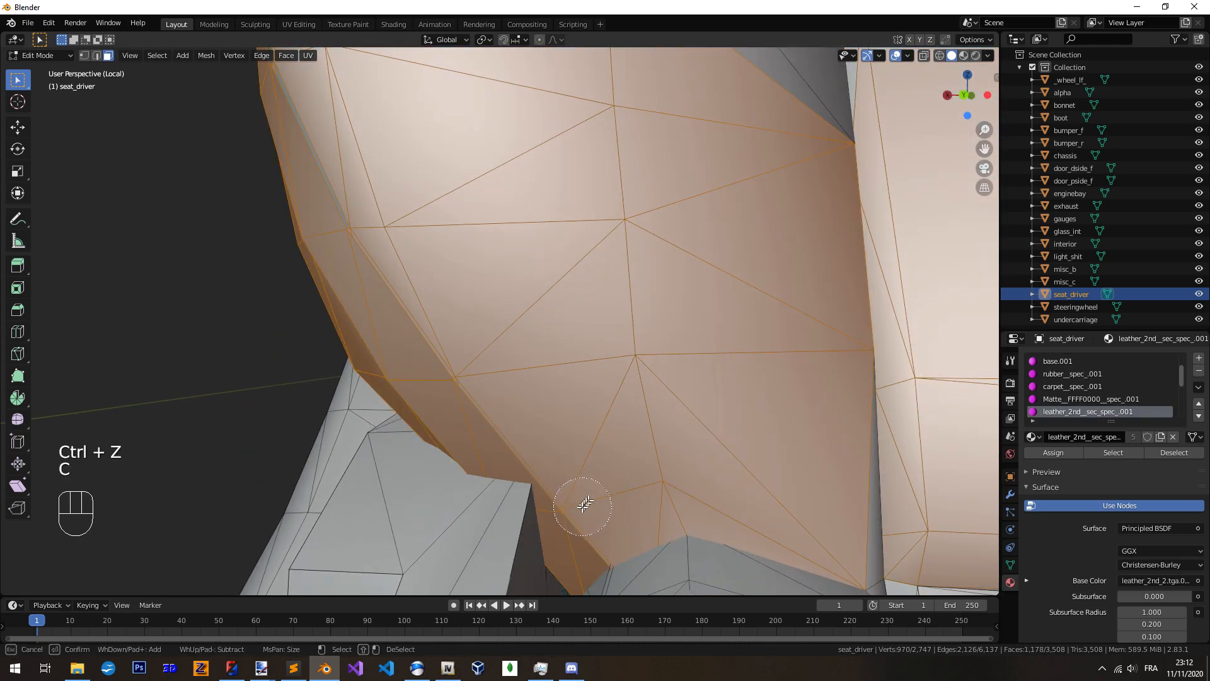
{"action": "scroll", "coordinate": [586, 495], "scroll_direction": "down", "scroll_amount": 4}
{"action": "middle_click_drag", "start_coordinate": [640, 372], "coordinate": [618, 394]}
{"action": "middle_click_drag", "start_coordinate": [618, 394], "coordinate": [621, 447], "text": "shift"}
{"action": "key", "text": "c"}
{"action": "left_click", "coordinate": [628, 417]}
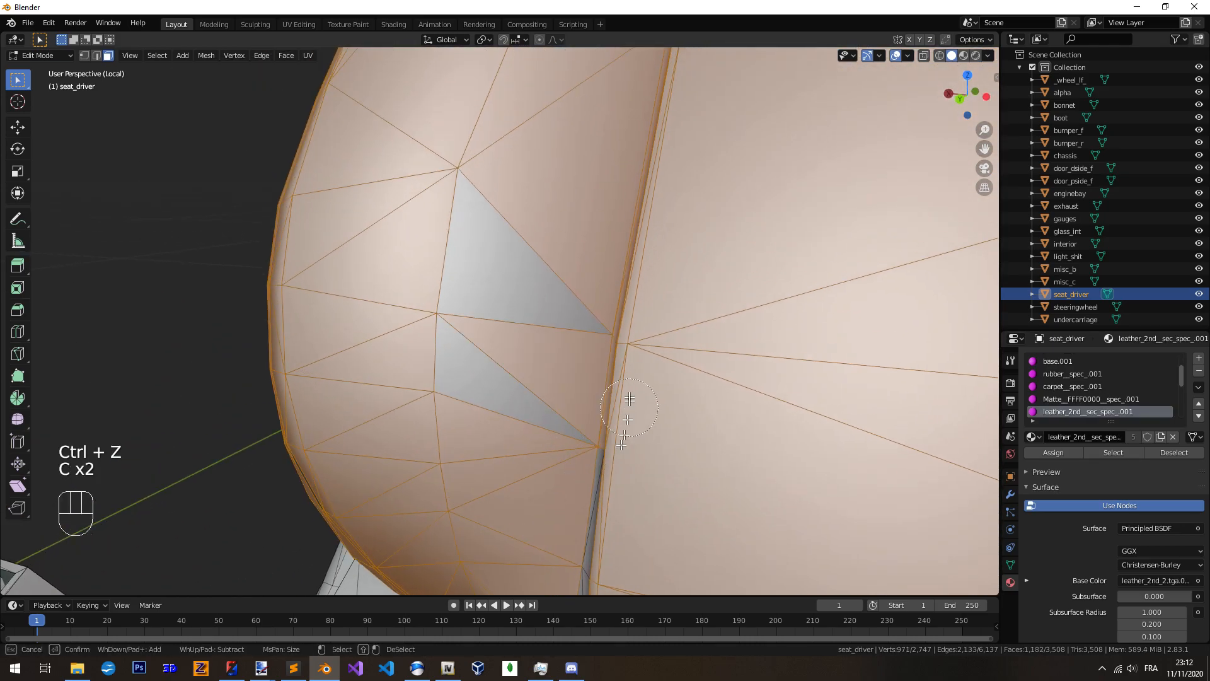
Switch to the browser, start the suggested TRAPPIN IN JAPAN² video on YouTube, and return to Blender
{"action": "left_click", "coordinate": [417, 668]}
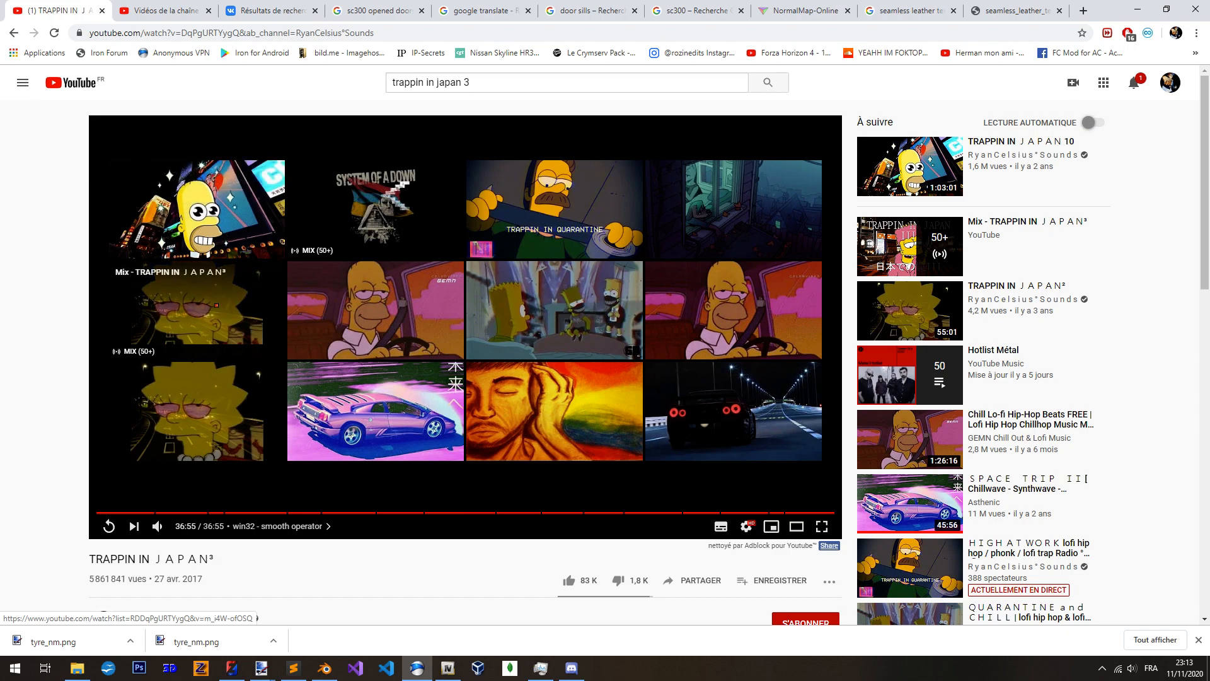
{"action": "left_click", "coordinate": [258, 366]}
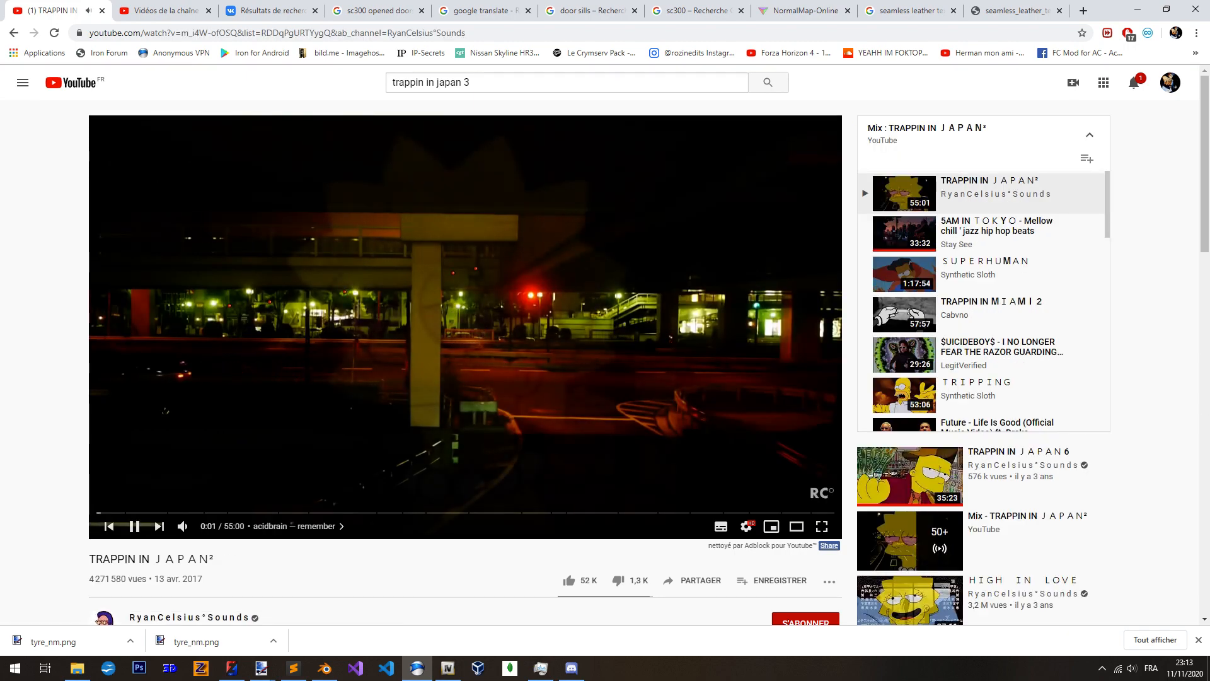
{"action": "left_click", "coordinate": [1135, 8]}
Circle-select the crease faces and the horizontal roll along the lower front edge of the backrest
{"action": "scroll", "coordinate": [555, 386], "scroll_direction": "down", "scroll_amount": 3}
{"action": "middle_click_drag", "start_coordinate": [535, 403], "coordinate": [601, 375]}
{"action": "scroll", "coordinate": [601, 375], "scroll_direction": "up", "scroll_amount": 3}
{"action": "scroll", "coordinate": [601, 375], "scroll_direction": "up", "scroll_amount": 4}
{"action": "key", "text": "c"}
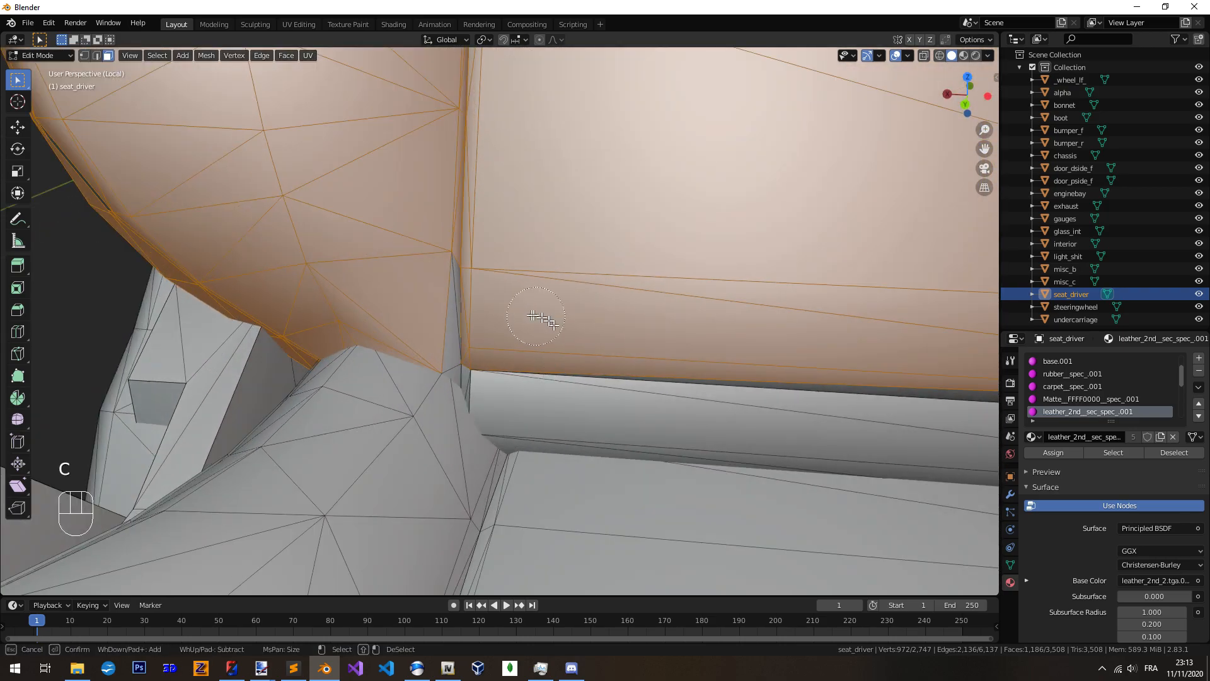
{"action": "left_click_drag", "start_coordinate": [468, 327], "coordinate": [484, 349]}
{"action": "mouse_move", "coordinate": [670, 377]}
{"action": "middle_mouse_down", "text": "shift"}
{"action": "mouse_move", "coordinate": [598, 371]}
{"action": "mouse_move", "coordinate": [794, 404]}
{"action": "middle_mouse_up", "text": "shift"}
{"action": "key", "text": "c"}
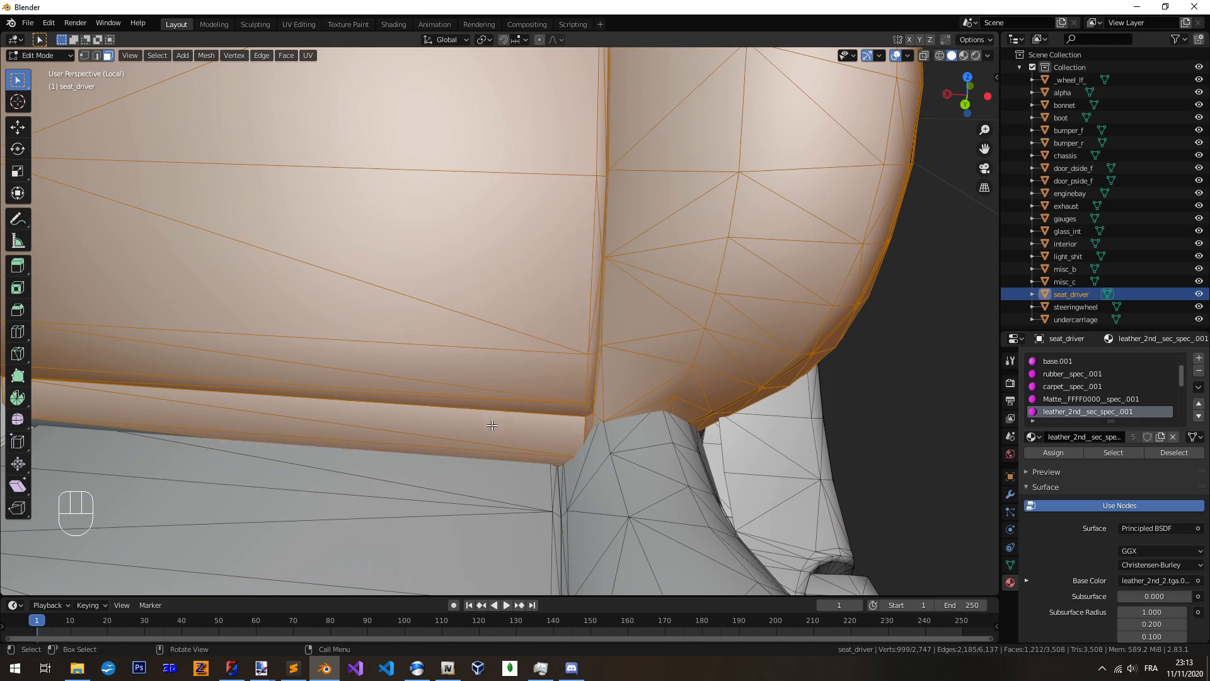
Circle-select the backrest's hidden lower-end faces on the buckle side from beneath the seat
{"action": "scroll", "coordinate": [492, 425], "scroll_direction": "down", "scroll_amount": 4}
{"action": "middle_click_drag", "start_coordinate": [492, 425], "coordinate": [630, 416], "text": "shift"}
{"action": "middle_click_drag", "start_coordinate": [536, 400], "coordinate": [640, 376]}
{"action": "scroll", "coordinate": [465, 407], "scroll_direction": "up", "scroll_amount": 2}
{"action": "middle_click_drag", "start_coordinate": [464, 408], "coordinate": [586, 381], "text": "shift"}
{"action": "middle_click_drag", "start_coordinate": [586, 381], "coordinate": [554, 413]}
{"action": "scroll", "coordinate": [526, 485], "scroll_direction": "down", "scroll_amount": 3}
{"action": "mouse_move", "coordinate": [554, 413]}
{"action": "middle_mouse_down"}
{"action": "mouse_move", "coordinate": [603, 397]}
{"action": "mouse_move", "coordinate": [542, 438]}
{"action": "mouse_move", "coordinate": [500, 359]}
{"action": "mouse_move", "coordinate": [511, 333]}
{"action": "middle_mouse_up"}
{"action": "scroll", "coordinate": [540, 439], "scroll_direction": "up", "scroll_amount": 2}
{"action": "key", "text": "c"}
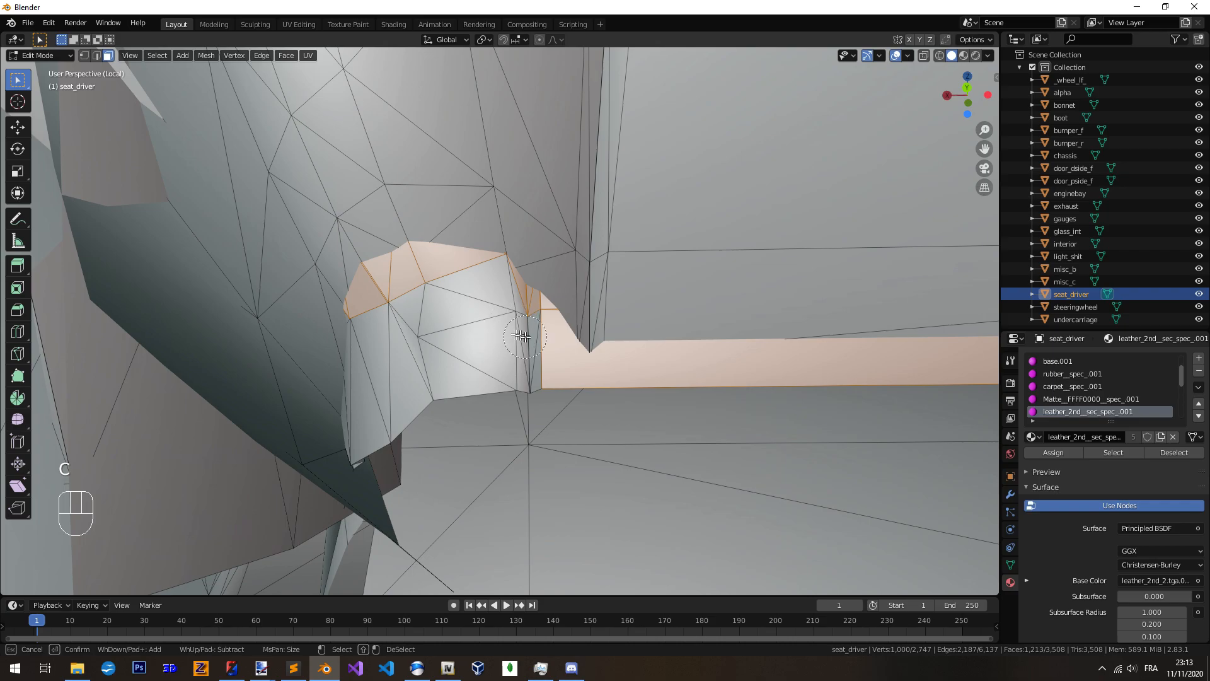
{"action": "middle_click_drag", "start_coordinate": [376, 375], "coordinate": [468, 405]}
{"action": "middle_click_drag", "start_coordinate": [467, 405], "coordinate": [450, 378], "text": "ctrl"}
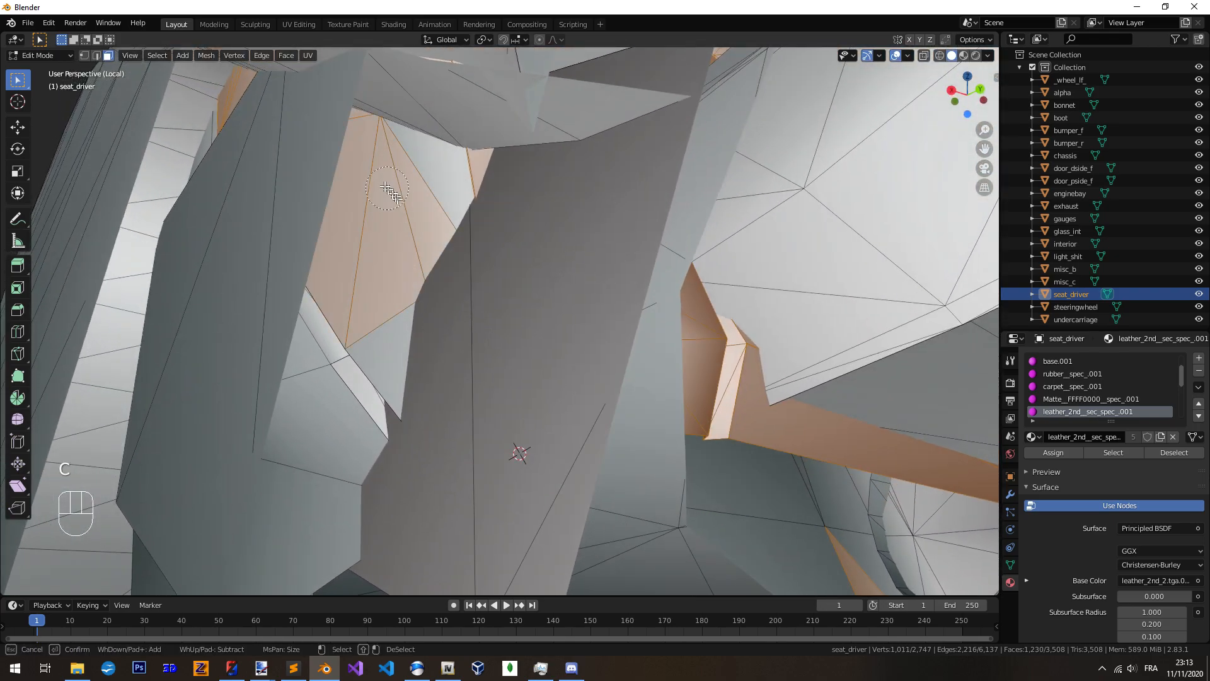
Add the remaining concealed edge-strip and tip faces where the buckle-side backrest panel passes behind the seat base
{"action": "middle_click_drag", "start_coordinate": [441, 336], "coordinate": [410, 334]}
{"action": "key", "text": "c"}
{"action": "right_click", "coordinate": [341, 387]}
{"action": "middle_click_drag", "start_coordinate": [343, 385], "coordinate": [540, 400]}
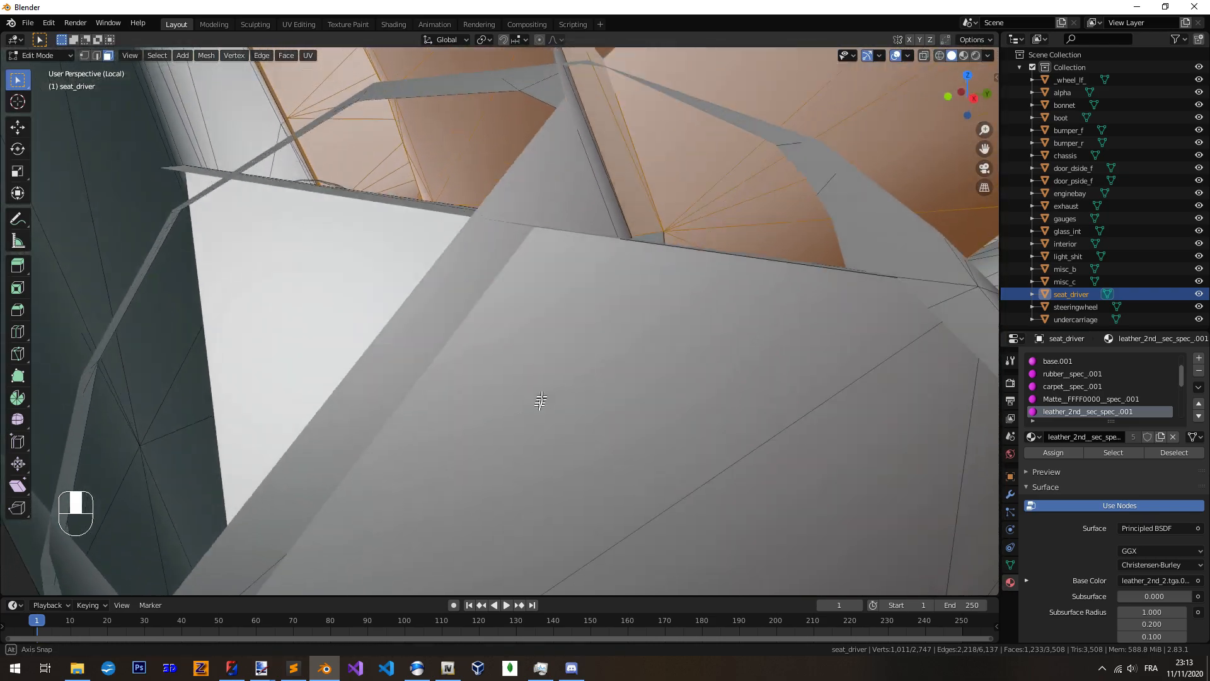
{"action": "middle_click_drag", "start_coordinate": [671, 189], "coordinate": [628, 278]}
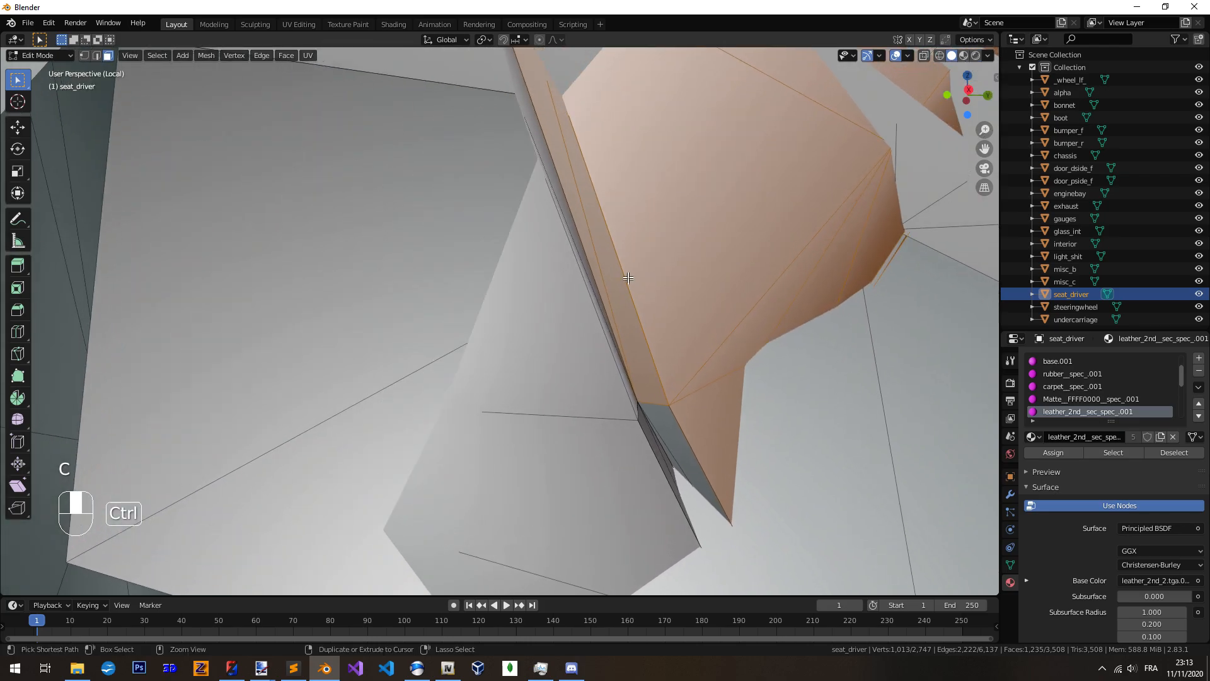
{"action": "right_click", "coordinate": [680, 433]}
{"action": "middle_click_drag", "start_coordinate": [681, 433], "coordinate": [530, 418]}
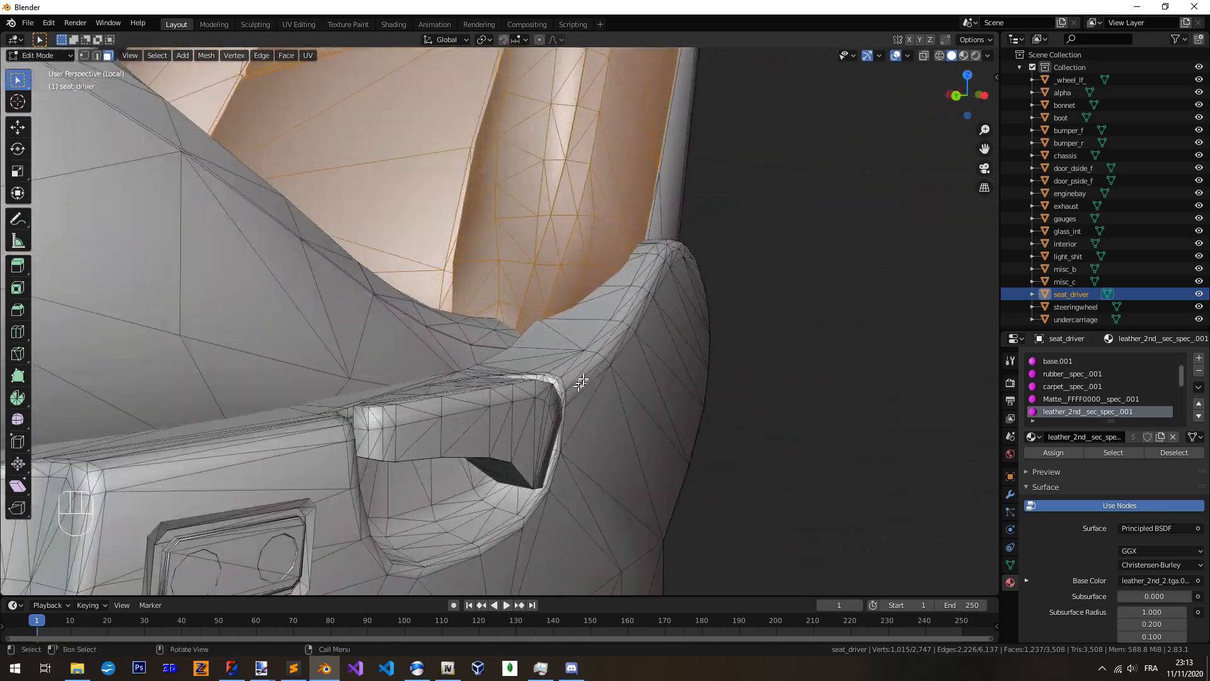
Circle-select the hidden bottom-end faces of the backrest on the seat-control side
{"action": "mouse_move", "coordinate": [581, 382]}
{"action": "middle_mouse_down"}
{"action": "mouse_move", "coordinate": [558, 432]}
{"action": "mouse_move", "coordinate": [567, 378]}
{"action": "mouse_move", "coordinate": [598, 372]}
{"action": "middle_mouse_up"}
{"action": "middle_click_drag", "start_coordinate": [599, 372], "coordinate": [530, 402], "text": "shift"}
{"action": "middle_click_drag", "start_coordinate": [658, 395], "coordinate": [599, 383]}
{"action": "right_click", "coordinate": [571, 386]}
{"action": "middle_click_drag", "start_coordinate": [575, 434], "coordinate": [621, 196], "text": "shift"}
{"action": "key", "text": "c"}
{"action": "mouse_move", "coordinate": [554, 498]}
{"action": "middle_mouse_down"}
{"action": "mouse_move", "coordinate": [580, 378]}
{"action": "mouse_move", "coordinate": [566, 394]}
{"action": "middle_mouse_up"}
{"action": "key", "text": "c"}
{"action": "left_click_drag", "start_coordinate": [577, 389], "coordinate": [605, 371]}
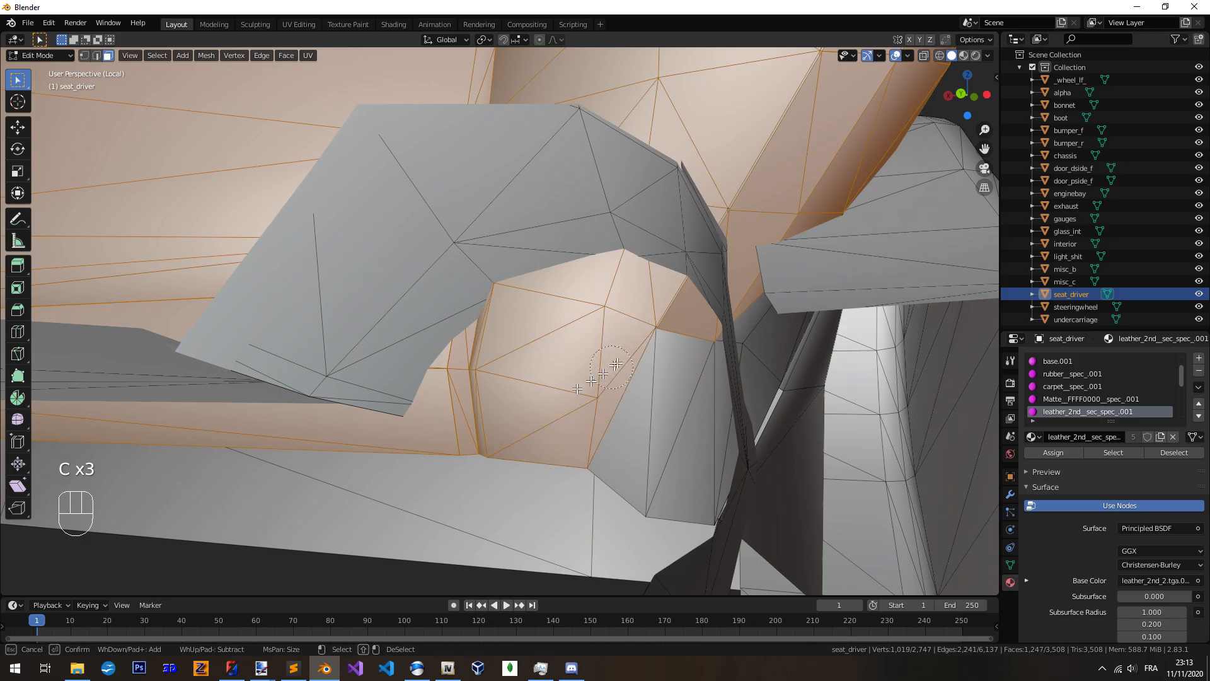
{"action": "right_click", "coordinate": [668, 428]}
{"action": "middle_click_drag", "start_coordinate": [667, 429], "coordinate": [678, 304]}
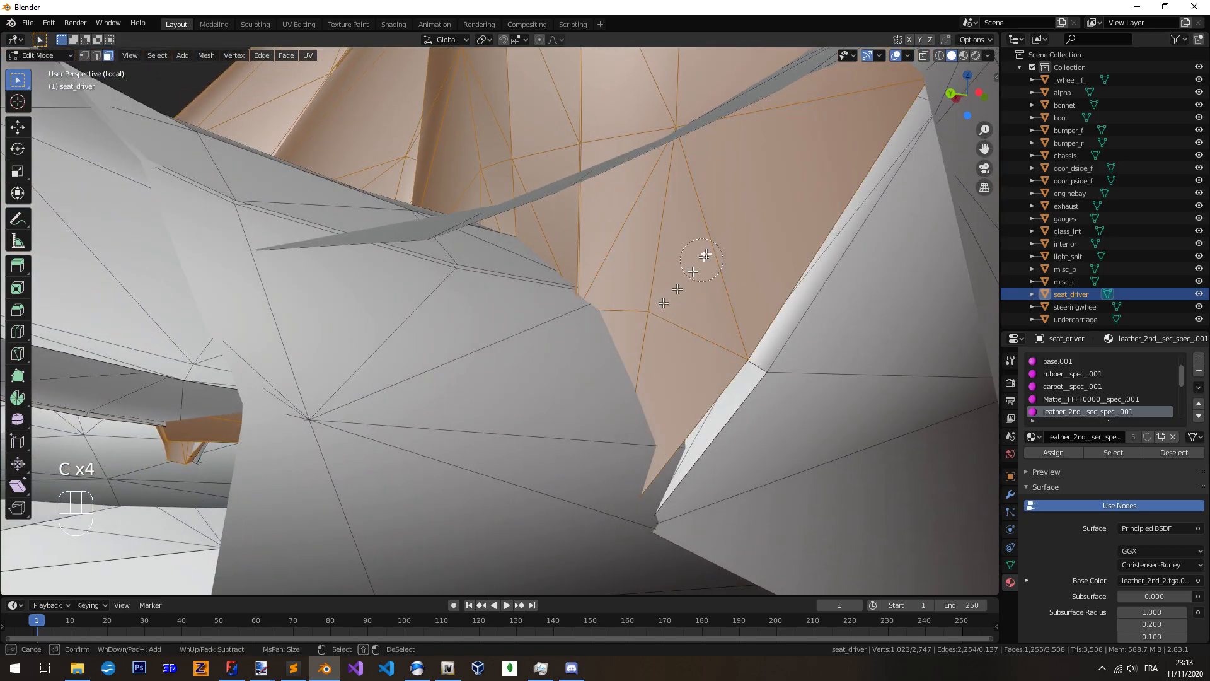
Add the top panels and inner bolster faces of the seat cushion to the selection with Circle Select
{"action": "middle_click_drag", "start_coordinate": [750, 214], "coordinate": [583, 484]}
{"action": "scroll", "coordinate": [729, 354], "scroll_direction": "down", "scroll_amount": 4}
{"action": "middle_click_drag", "start_coordinate": [583, 484], "coordinate": [587, 404], "text": "shift"}
{"action": "middle_click_drag", "start_coordinate": [588, 385], "coordinate": [671, 344]}
{"action": "middle_click_drag", "start_coordinate": [652, 321], "coordinate": [642, 365], "text": "shift"}
{"action": "middle_click_drag", "start_coordinate": [668, 365], "coordinate": [589, 385]}
{"action": "key", "text": "c"}
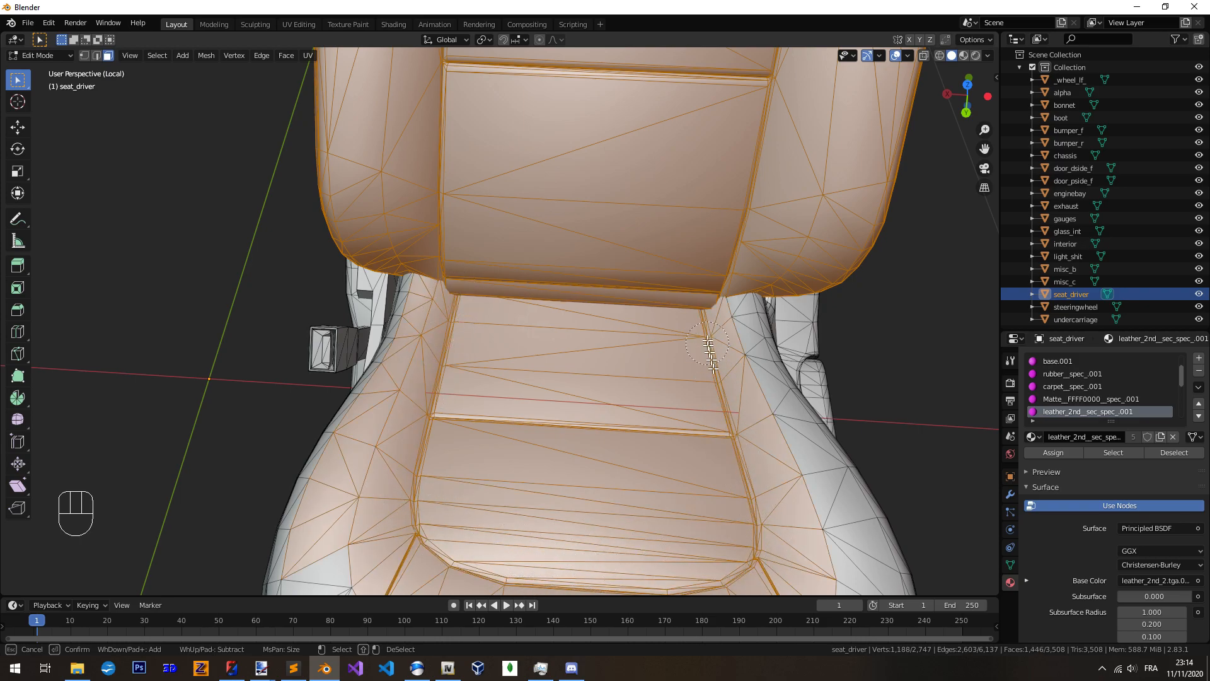
{"action": "right_click", "coordinate": [819, 517]}
Circle-select the cushion's rear corner and adjoining side faces on the seat-control side
{"action": "middle_click_drag", "start_coordinate": [816, 513], "coordinate": [655, 412], "text": "shift"}
{"action": "middle_click_drag", "start_coordinate": [750, 410], "coordinate": [570, 346], "text": "shift"}
{"action": "scroll", "coordinate": [559, 342], "scroll_direction": "up", "scroll_amount": 5}
{"action": "key", "text": "c"}
{"action": "left_click", "coordinate": [555, 230]}
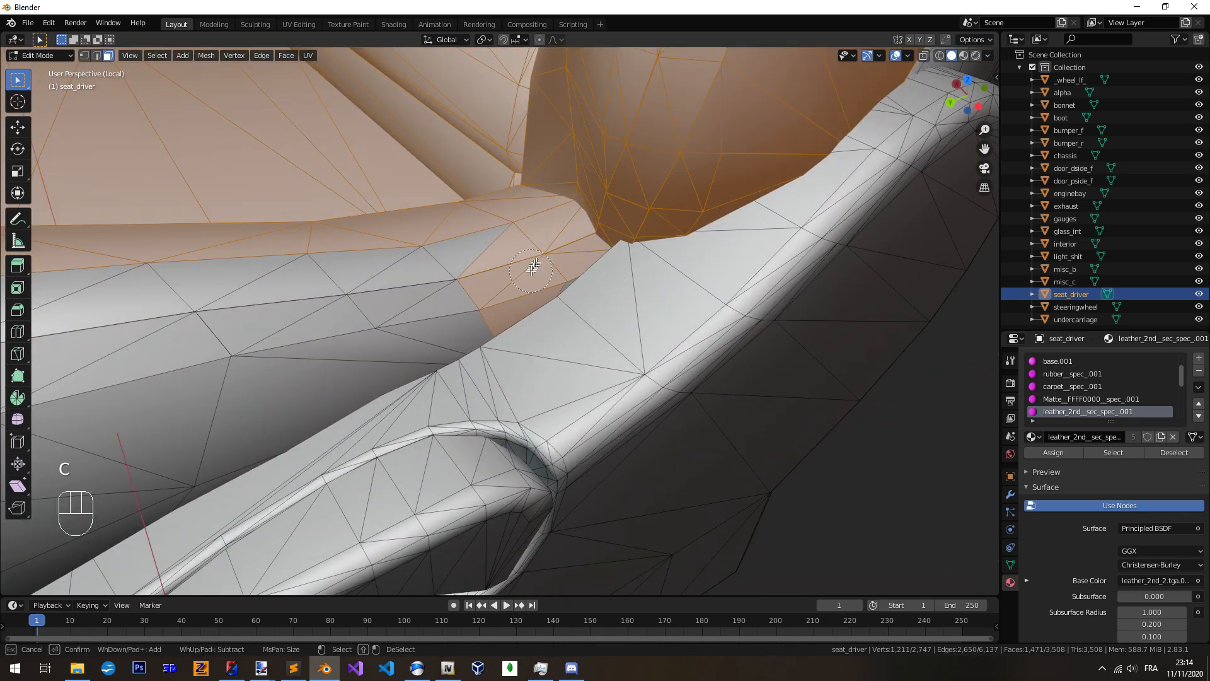
{"action": "mouse_move", "coordinate": [550, 270]}
{"action": "left_mouse_down"}
{"action": "mouse_move", "coordinate": [378, 305]}
{"action": "mouse_move", "coordinate": [206, 380]}
{"action": "left_mouse_up"}
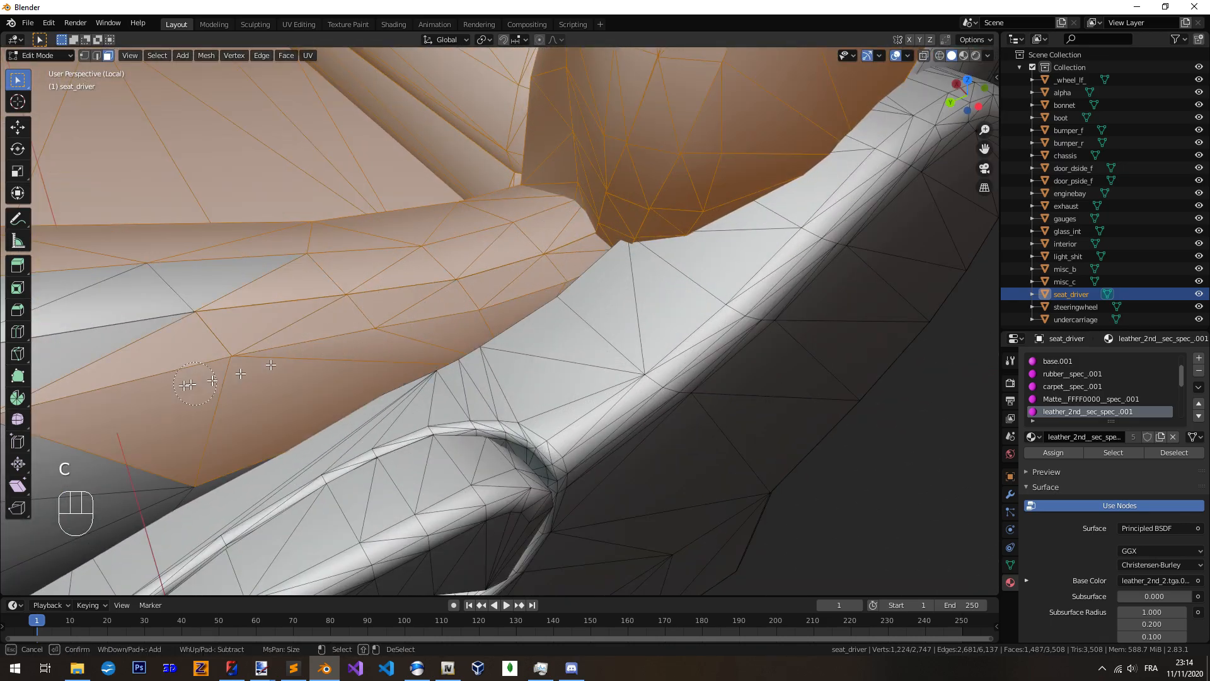
Circle-select the cushion's outer bolster and side faces along the seat-control side, working towards the front
{"action": "scroll", "coordinate": [76, 296], "scroll_direction": "down", "scroll_amount": 4}
{"action": "mouse_move", "coordinate": [169, 300]}
{"action": "middle_mouse_down", "text": "shift"}
{"action": "mouse_move", "coordinate": [615, 295]}
{"action": "mouse_move", "coordinate": [518, 305]}
{"action": "mouse_move", "coordinate": [535, 293]}
{"action": "middle_mouse_up", "text": "shift"}
{"action": "key", "text": "c"}
{"action": "mouse_move", "coordinate": [603, 295]}
{"action": "left_mouse_down"}
{"action": "mouse_move", "coordinate": [596, 313]}
{"action": "mouse_move", "coordinate": [640, 341]}
{"action": "mouse_move", "coordinate": [296, 372]}
{"action": "mouse_move", "coordinate": [89, 360]}
{"action": "mouse_move", "coordinate": [386, 272]}
{"action": "left_mouse_up"}
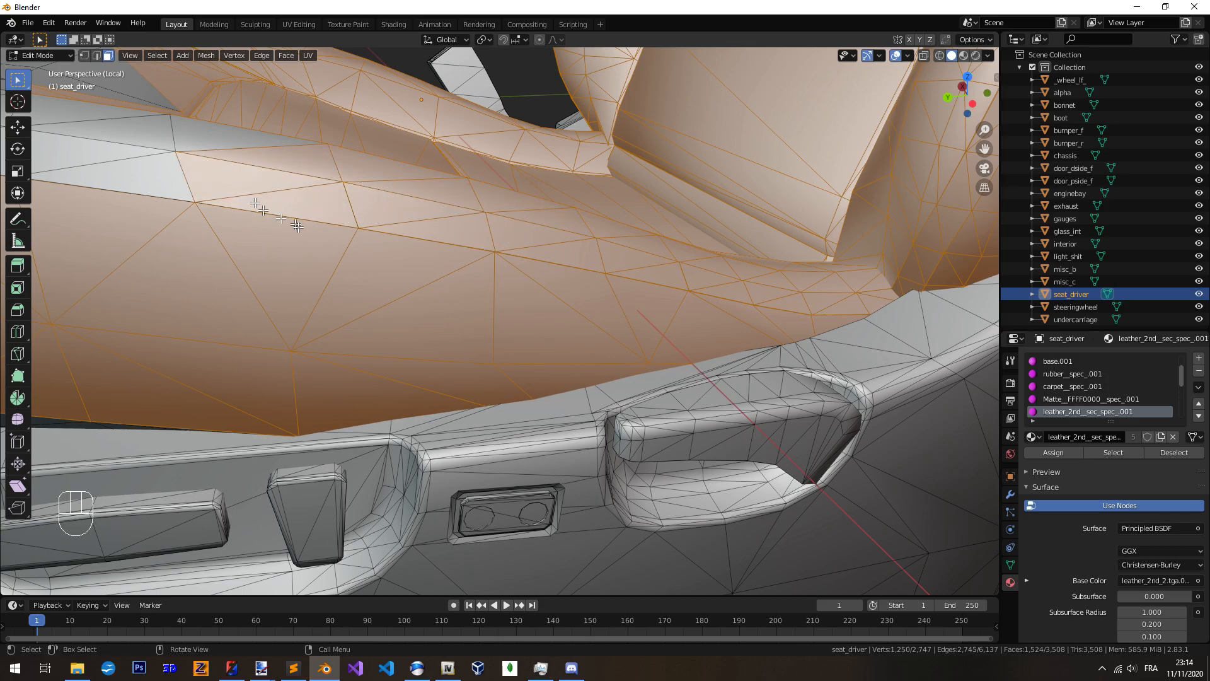
{"action": "scroll", "coordinate": [296, 224], "scroll_direction": "down", "scroll_amount": 4}
{"action": "middle_click_drag", "start_coordinate": [516, 264], "coordinate": [573, 296]}
{"action": "scroll", "coordinate": [592, 309], "scroll_direction": "up", "scroll_amount": 4}
{"action": "key", "text": "c"}
{"action": "left_click_drag", "start_coordinate": [719, 309], "coordinate": [607, 326]}
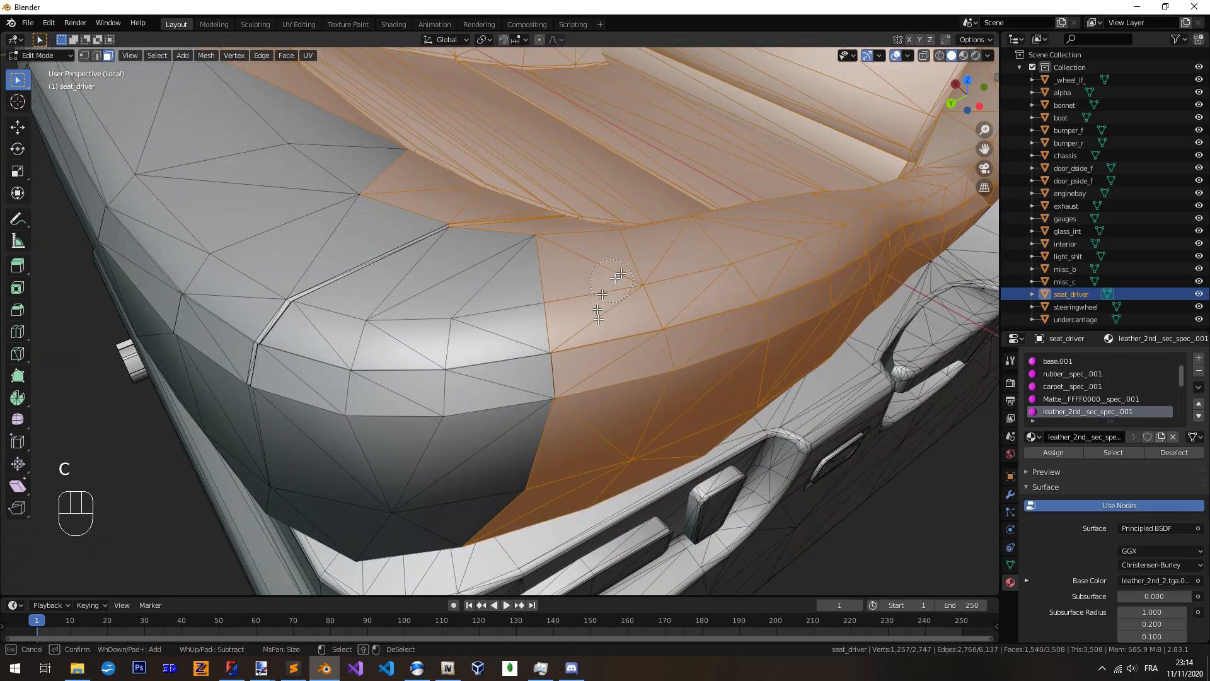
Add the cushion's front corner, adjoining front faces and top front faces to the selection with Circle Select
{"action": "left_click_drag", "start_coordinate": [530, 366], "coordinate": [360, 409]}
{"action": "mouse_move", "coordinate": [441, 222]}
{"action": "left_mouse_down"}
{"action": "mouse_move", "coordinate": [271, 353]}
{"action": "mouse_move", "coordinate": [454, 499]}
{"action": "mouse_move", "coordinate": [287, 435]}
{"action": "left_mouse_up"}
{"action": "mouse_move", "coordinate": [290, 433]}
{"action": "middle_mouse_down"}
{"action": "mouse_move", "coordinate": [321, 411]}
{"action": "mouse_move", "coordinate": [527, 370]}
{"action": "mouse_move", "coordinate": [586, 327]}
{"action": "middle_mouse_up"}
{"action": "key", "text": "c"}
{"action": "left_click_drag", "start_coordinate": [586, 327], "coordinate": [558, 368]}
{"action": "mouse_move", "coordinate": [439, 365]}
{"action": "left_mouse_down"}
{"action": "mouse_move", "coordinate": [351, 351]}
{"action": "mouse_move", "coordinate": [162, 351]}
{"action": "mouse_move", "coordinate": [135, 257]}
{"action": "left_mouse_up"}
Circle-select the rest of the cushion's front edge around to the front corner on the buckle side
{"action": "middle_click_drag", "start_coordinate": [416, 214], "coordinate": [579, 400]}
{"action": "key", "text": "c"}
{"action": "scroll", "coordinate": [448, 405], "scroll_direction": "down", "scroll_amount": 2}
{"action": "middle_click_drag", "start_coordinate": [580, 400], "coordinate": [590, 339]}
{"action": "scroll", "coordinate": [568, 327], "scroll_direction": "up", "scroll_amount": 3}
{"action": "middle_click_drag", "start_coordinate": [515, 354], "coordinate": [697, 288]}
{"action": "key", "text": "c"}
{"action": "mouse_move", "coordinate": [596, 277]}
{"action": "left_mouse_down"}
{"action": "mouse_move", "coordinate": [554, 373]}
{"action": "mouse_move", "coordinate": [509, 335]}
{"action": "mouse_move", "coordinate": [501, 363]}
{"action": "left_mouse_up"}
{"action": "middle_click_drag", "start_coordinate": [497, 354], "coordinate": [605, 303]}
{"action": "key", "text": "c"}
{"action": "left_click", "coordinate": [616, 291]}
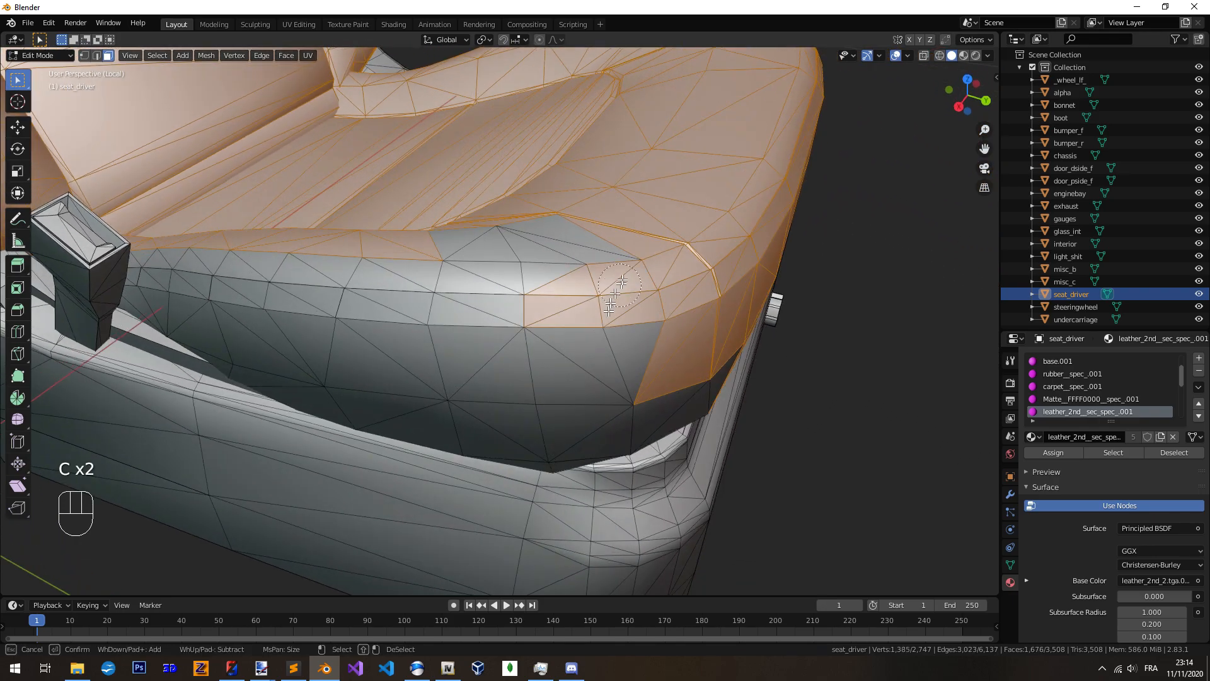
Add the buckle-side upper and lower side faces of the cushion, including the gaps along its lower front edge
{"action": "mouse_move", "coordinate": [560, 274]}
{"action": "left_mouse_down"}
{"action": "mouse_move", "coordinate": [385, 352]}
{"action": "mouse_move", "coordinate": [227, 277]}
{"action": "mouse_move", "coordinate": [346, 338]}
{"action": "mouse_move", "coordinate": [323, 373]}
{"action": "left_mouse_up"}
{"action": "mouse_move", "coordinate": [244, 355]}
{"action": "left_mouse_down"}
{"action": "mouse_move", "coordinate": [405, 395]}
{"action": "mouse_move", "coordinate": [576, 409]}
{"action": "mouse_move", "coordinate": [648, 388]}
{"action": "left_mouse_up"}
{"action": "right_click", "coordinate": [649, 387]}
{"action": "middle_click_drag", "start_coordinate": [648, 386], "coordinate": [615, 313]}
{"action": "scroll", "coordinate": [615, 313], "scroll_direction": "up", "scroll_amount": 1}
{"action": "key", "text": "c"}
{"action": "left_click_drag", "start_coordinate": [416, 218], "coordinate": [361, 247]}
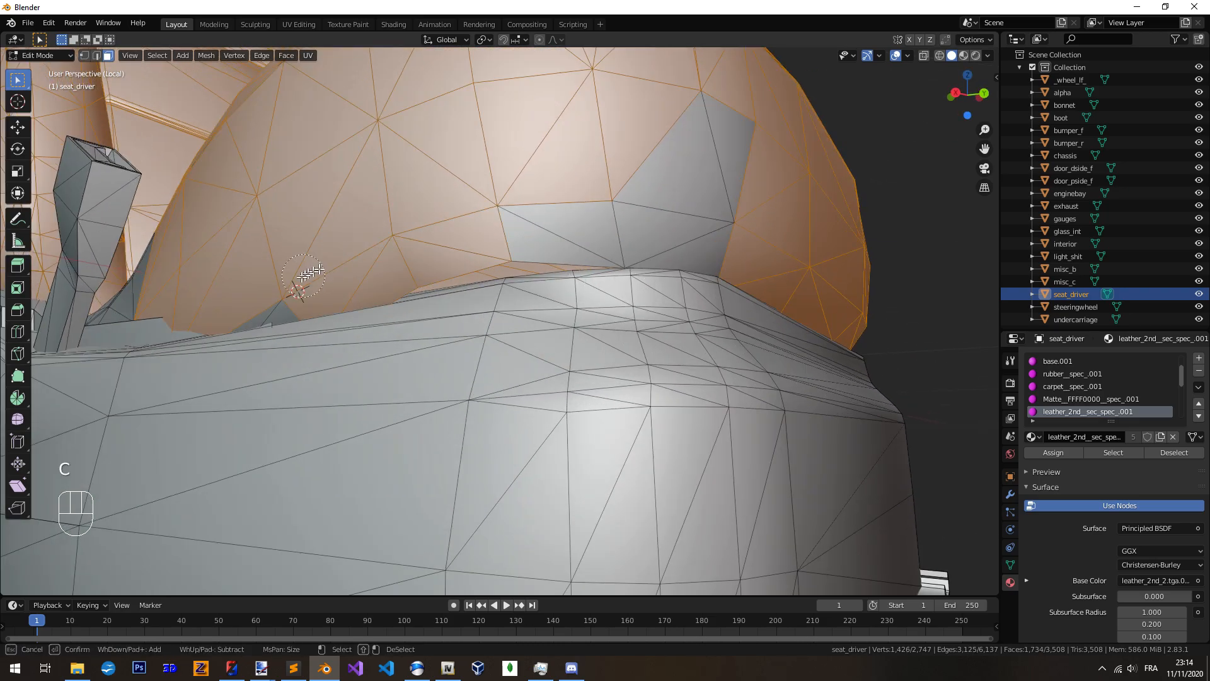
{"action": "left_click", "coordinate": [721, 209]}
{"action": "right_click", "coordinate": [748, 165]}
Circle-select the remaining cushion side faces hidden behind the seatbelt buckle
{"action": "scroll", "coordinate": [549, 210], "scroll_direction": "down", "scroll_amount": 2}
{"action": "middle_click_drag", "start_coordinate": [549, 210], "coordinate": [608, 320]}
{"action": "scroll", "coordinate": [613, 316], "scroll_direction": "up", "scroll_amount": 2}
{"action": "scroll", "coordinate": [347, 363], "scroll_direction": "up", "scroll_amount": 2}
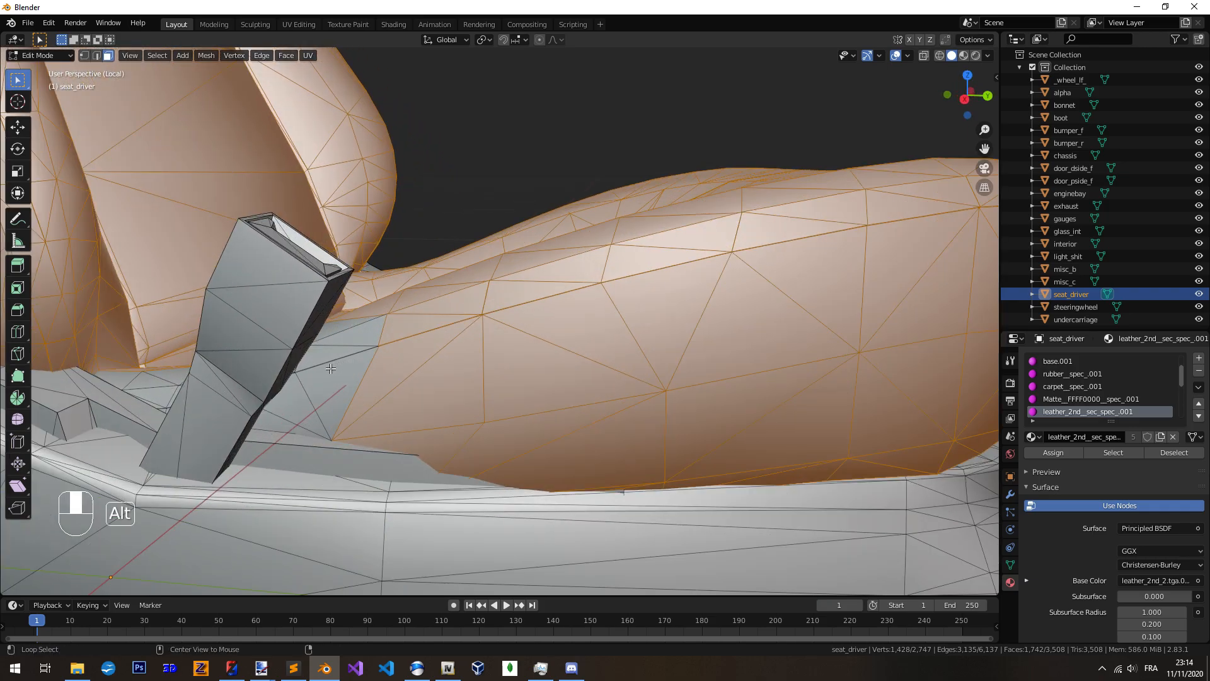
{"action": "middle_click", "coordinate": [330, 369], "text": "alt"}
{"action": "scroll", "coordinate": [496, 367], "scroll_direction": "up", "scroll_amount": 3}
{"action": "middle_click_drag", "start_coordinate": [522, 370], "coordinate": [488, 377]}
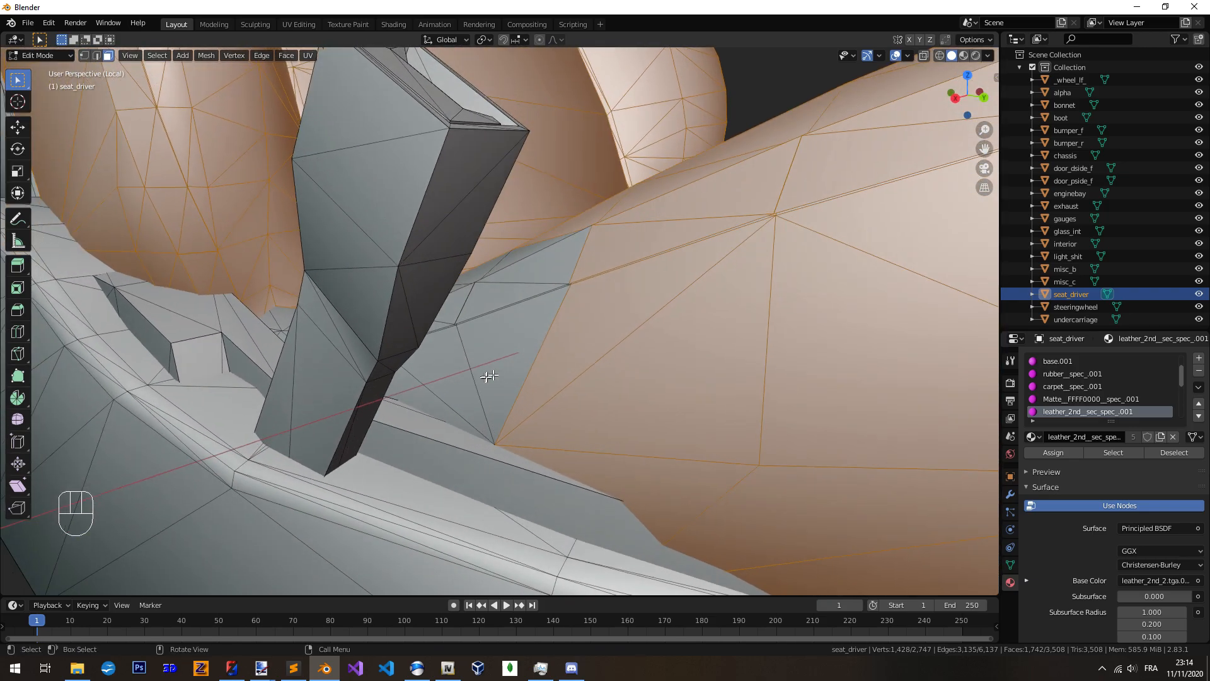
{"action": "right_click", "coordinate": [486, 294]}
{"action": "middle_click_drag", "start_coordinate": [486, 294], "coordinate": [585, 337]}
{"action": "middle_click_drag", "start_coordinate": [585, 338], "coordinate": [597, 338], "text": "shift"}
{"action": "key", "text": "c"}
{"action": "left_click_drag", "start_coordinate": [595, 341], "coordinate": [559, 343]}
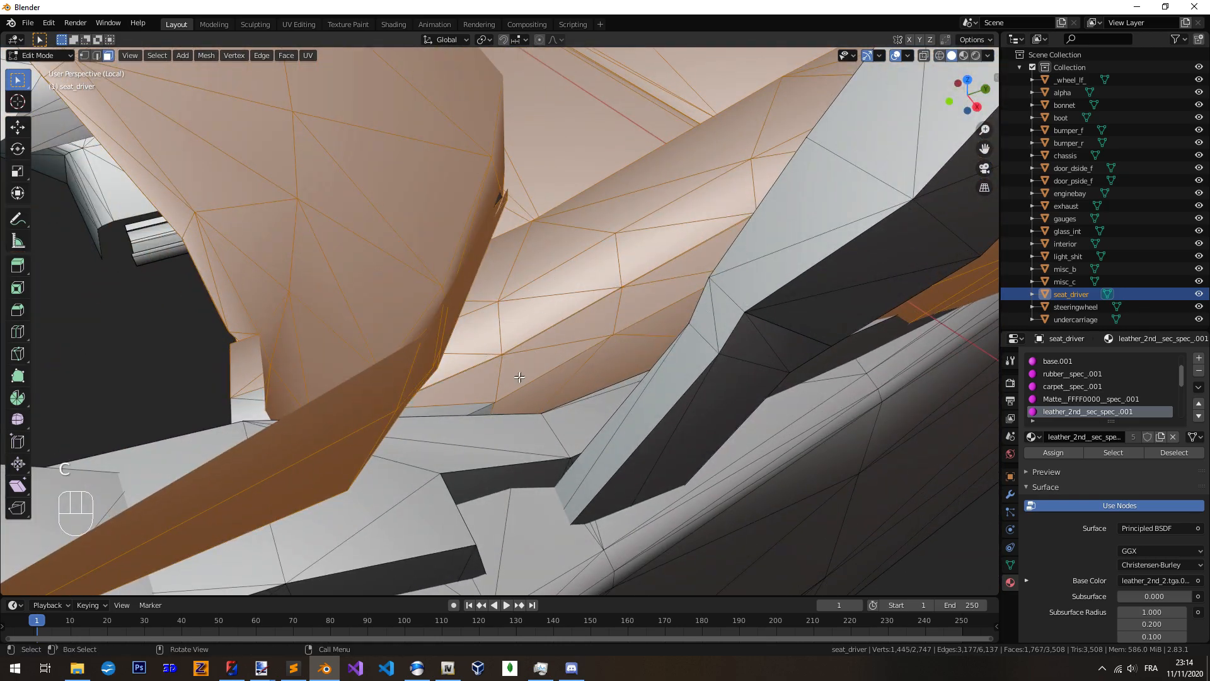
Add the cushion's rear-end side faces tucked behind the backrest on the buckle side
{"action": "middle_click_drag", "start_coordinate": [520, 376], "coordinate": [459, 370]}
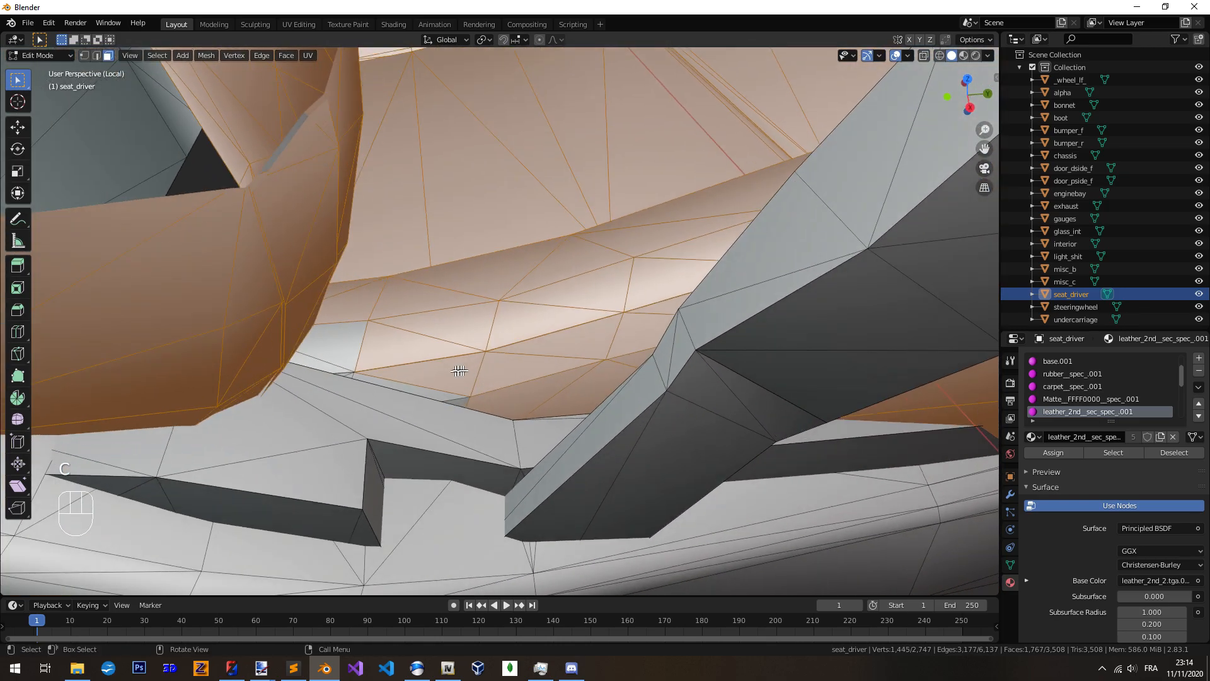
{"action": "right_click", "coordinate": [356, 352]}
{"action": "scroll", "coordinate": [357, 352], "scroll_direction": "down", "scroll_amount": 3}
{"action": "middle_click_drag", "start_coordinate": [366, 352], "coordinate": [535, 382], "text": "shift"}
{"action": "mouse_move", "coordinate": [534, 382]}
{"action": "middle_mouse_down"}
{"action": "mouse_move", "coordinate": [642, 419]}
{"action": "mouse_move", "coordinate": [685, 410]}
{"action": "mouse_move", "coordinate": [538, 419]}
{"action": "mouse_move", "coordinate": [610, 337]}
{"action": "mouse_move", "coordinate": [562, 256]}
{"action": "mouse_move", "coordinate": [600, 238]}
{"action": "middle_mouse_up"}
{"action": "key", "text": "c"}
{"action": "middle_click_drag", "start_coordinate": [533, 446], "coordinate": [558, 384], "text": "shift"}
{"action": "middle_click_drag", "start_coordinate": [406, 368], "coordinate": [500, 378]}
{"action": "middle_click_drag", "start_coordinate": [522, 437], "coordinate": [482, 277], "text": "shift"}
{"action": "mouse_move", "coordinate": [482, 277]}
{"action": "middle_mouse_down"}
{"action": "mouse_move", "coordinate": [497, 313]}
{"action": "mouse_move", "coordinate": [532, 334]}
{"action": "mouse_move", "coordinate": [474, 295]}
{"action": "middle_mouse_up"}
{"action": "key", "text": "c"}
{"action": "middle_click_drag", "start_coordinate": [343, 175], "coordinate": [483, 254], "text": "alt"}
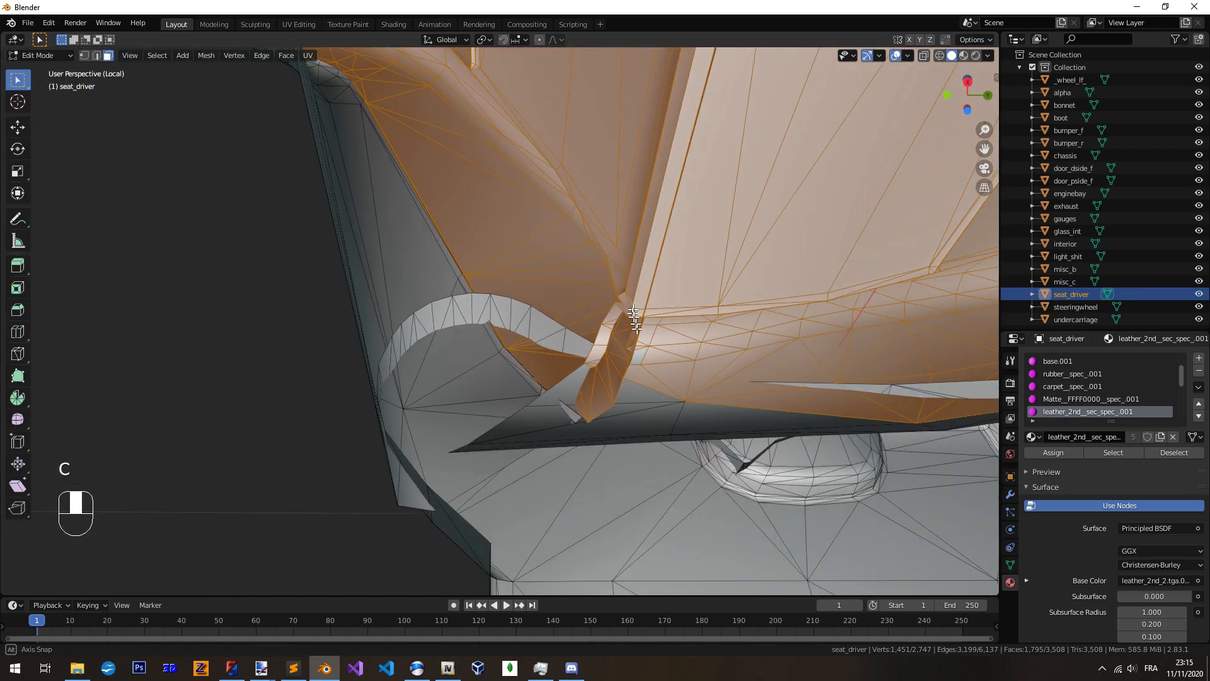
Select the missed faces where the backrest meets the cushion on the seat-control side, working from below
{"action": "middle_click_drag", "start_coordinate": [636, 327], "coordinate": [678, 393]}
{"action": "scroll", "coordinate": [678, 392], "scroll_direction": "up", "scroll_amount": 3}
{"action": "middle_click_drag", "start_coordinate": [678, 392], "coordinate": [611, 372], "text": "shift"}
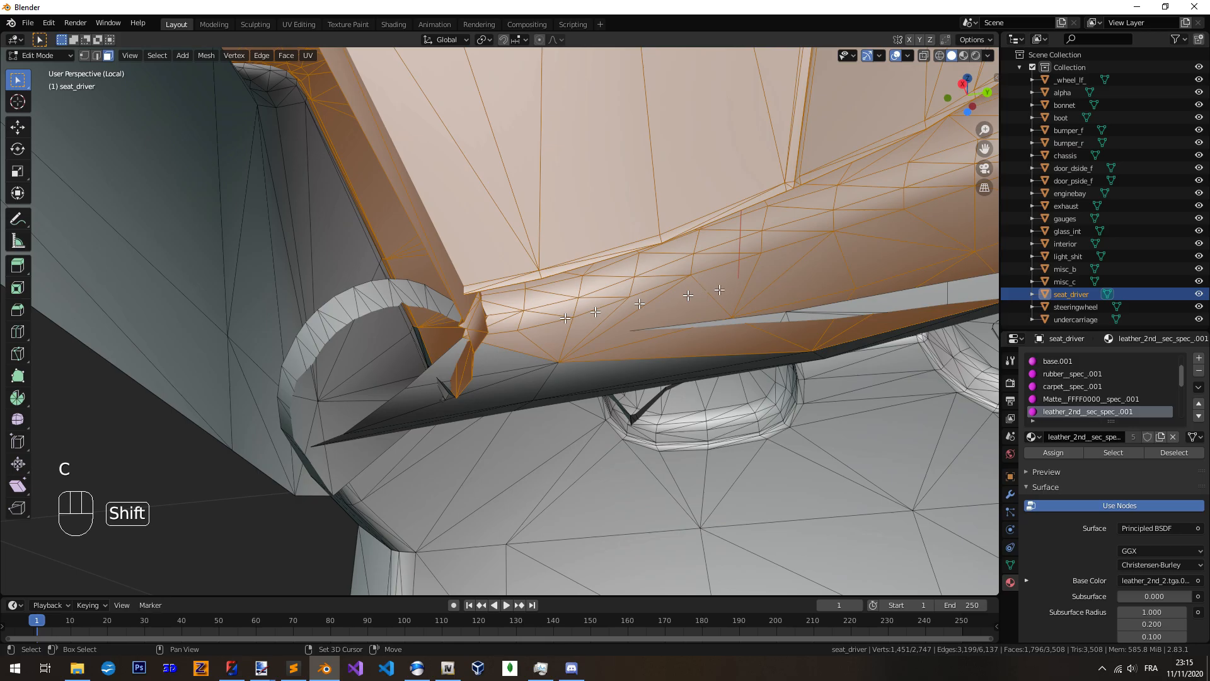
{"action": "middle_click_drag", "start_coordinate": [719, 290], "coordinate": [435, 357], "text": "shift"}
{"action": "middle_click_drag", "start_coordinate": [435, 357], "coordinate": [466, 328]}
{"action": "scroll", "coordinate": [467, 334], "scroll_direction": "up", "scroll_amount": 2}
{"action": "right_click", "coordinate": [394, 228]}
{"action": "scroll", "coordinate": [403, 233], "scroll_direction": "down", "scroll_amount": 4}
Circle-select the missed narrow strip faces around the seam at the cushion's front corner
{"action": "middle_click_drag", "start_coordinate": [567, 252], "coordinate": [466, 271]}
{"action": "middle_click_drag", "start_coordinate": [466, 270], "coordinate": [397, 284], "text": "shift"}
{"action": "middle_click_drag", "start_coordinate": [397, 283], "coordinate": [491, 288]}
{"action": "scroll", "coordinate": [492, 287], "scroll_direction": "up", "scroll_amount": 2}
{"action": "key", "text": "c"}
{"action": "left_click", "coordinate": [423, 359]}
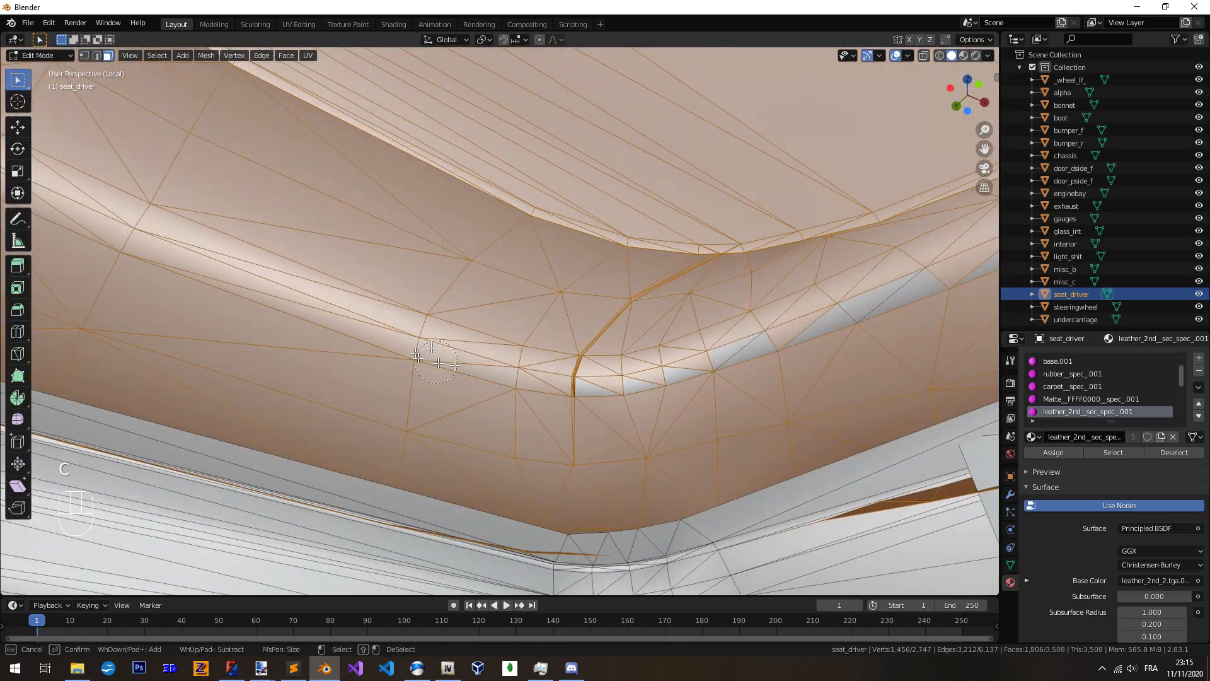
{"action": "right_click", "coordinate": [917, 282]}
Add the remaining thin strip faces along the cushion's edge beyond the front corner
{"action": "middle_click_drag", "start_coordinate": [918, 282], "coordinate": [770, 312], "text": "shift"}
{"action": "key", "text": "c"}
{"action": "left_click", "coordinate": [592, 331]}
{"action": "right_click", "coordinate": [595, 325]}
{"action": "scroll", "coordinate": [769, 321], "scroll_direction": "down", "scroll_amount": 1}
{"action": "middle_click_drag", "start_coordinate": [765, 428], "coordinate": [599, 360], "text": "shift"}
{"action": "scroll", "coordinate": [604, 372], "scroll_direction": "up", "scroll_amount": 4}
{"action": "right_click", "coordinate": [731, 367]}
Try moving the selected upholstery to reveal faces left behind on the seat base
{"action": "middle_click_drag", "start_coordinate": [731, 368], "coordinate": [575, 392]}
{"action": "scroll", "coordinate": [596, 375], "scroll_direction": "down", "scroll_amount": 6}
{"action": "key", "text": "g"}
{"action": "right_click", "coordinate": [526, 423]}
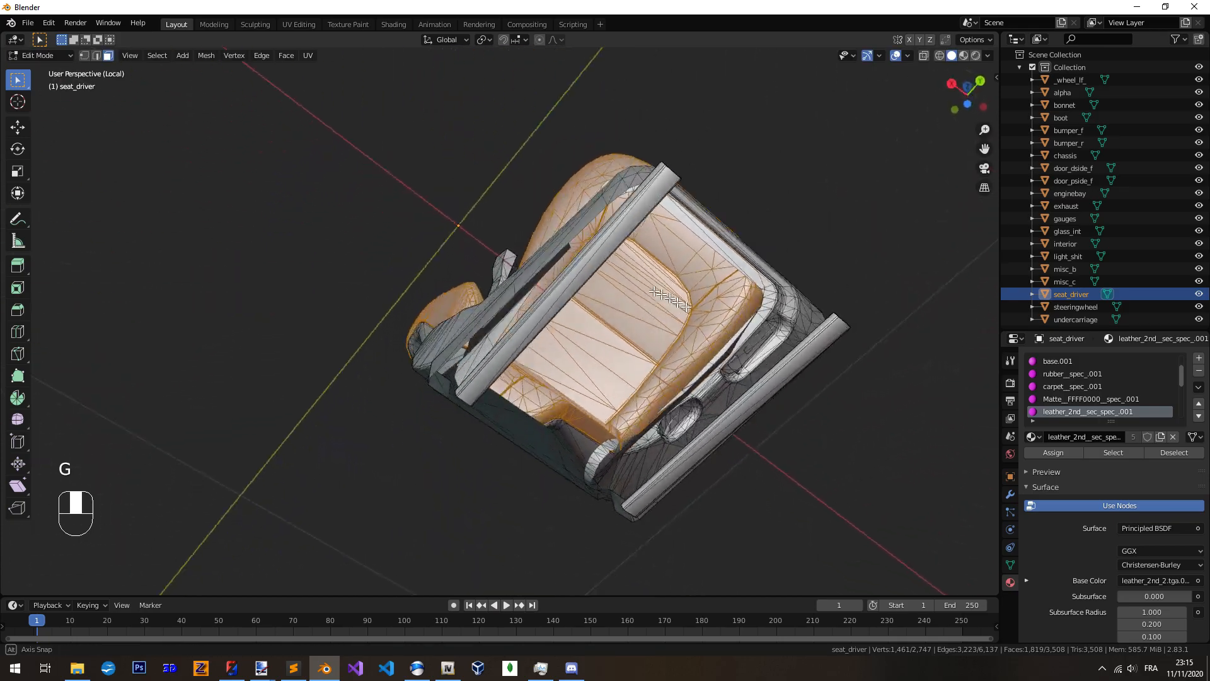
Circle-select the missed lower side faces of the cushion above the seat-control recesses
{"action": "middle_click_drag", "start_coordinate": [656, 293], "coordinate": [652, 315]}
{"action": "scroll", "coordinate": [649, 353], "scroll_direction": "up", "scroll_amount": 8}
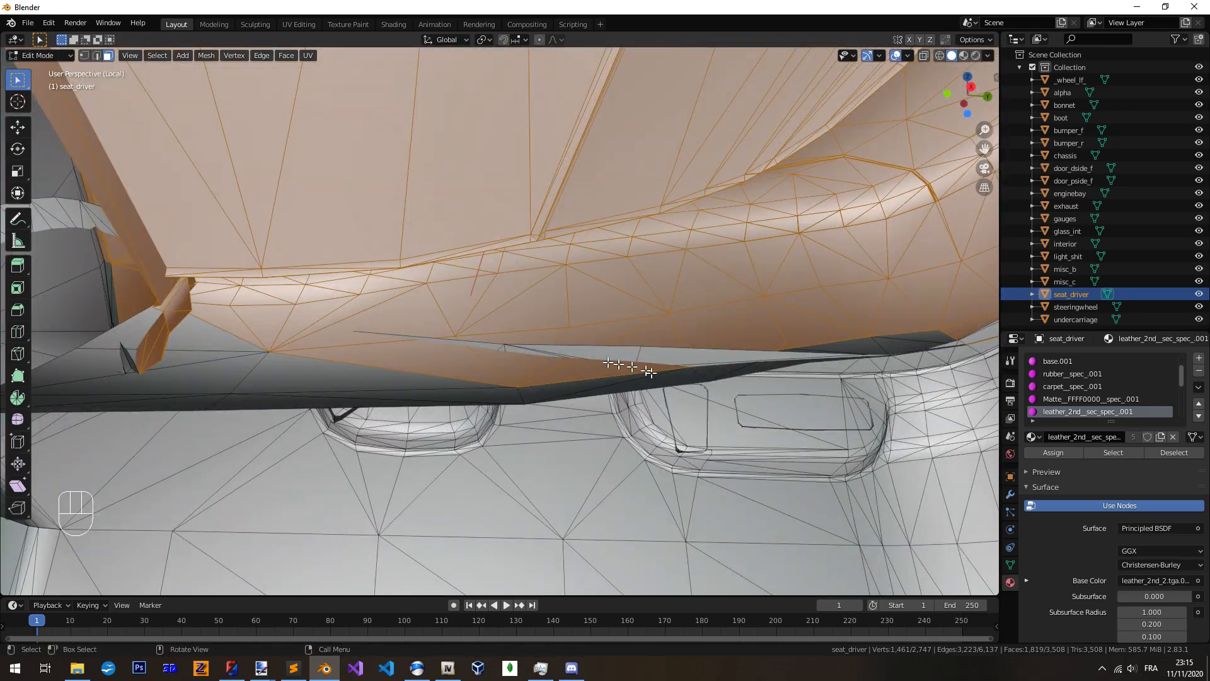
{"action": "middle_click_drag", "start_coordinate": [649, 372], "coordinate": [795, 331]}
{"action": "key", "text": "c"}
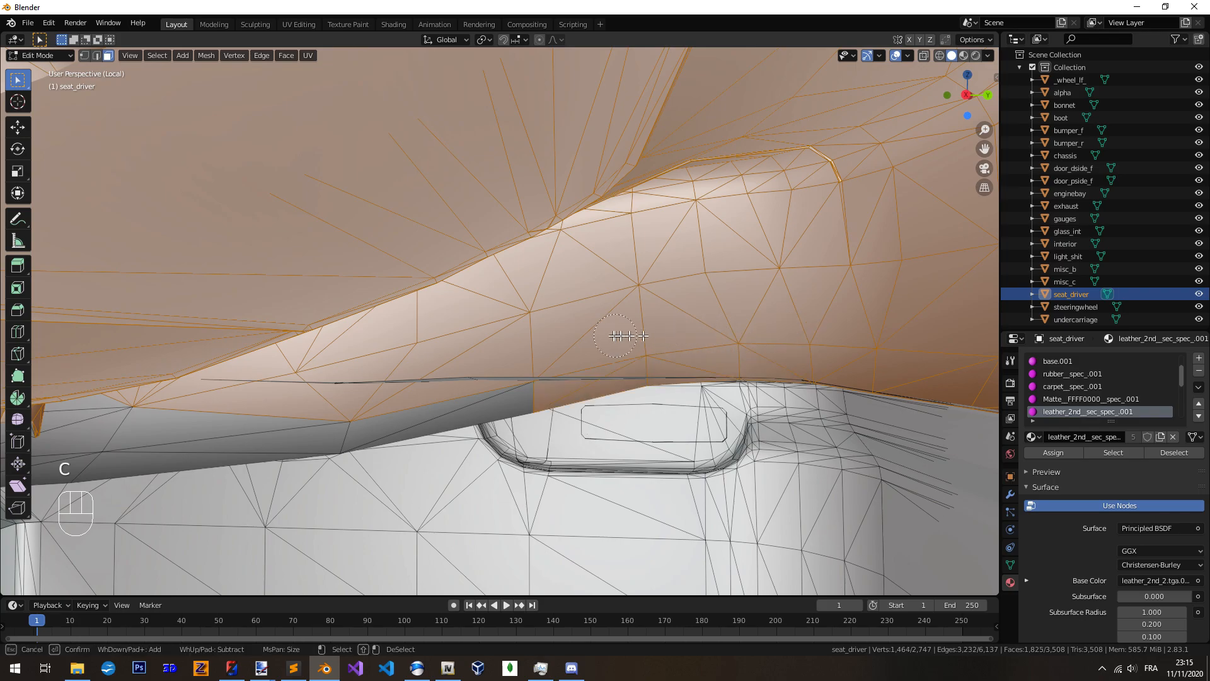
{"action": "left_click_drag", "start_coordinate": [189, 442], "coordinate": [96, 433]}
{"action": "right_click", "coordinate": [106, 414]}
Inspect the hidden backrest-to-cushion junction and try moving the selection to find unselected faces
{"action": "middle_click_drag", "start_coordinate": [110, 414], "coordinate": [586, 333], "text": "shift"}
{"action": "middle_click_drag", "start_coordinate": [586, 332], "coordinate": [621, 331]}
{"action": "middle_click_drag", "start_coordinate": [621, 331], "coordinate": [511, 400], "text": "shift"}
{"action": "scroll", "coordinate": [511, 399], "scroll_direction": "up", "scroll_amount": 4}
{"action": "middle_click_drag", "start_coordinate": [422, 413], "coordinate": [500, 410]}
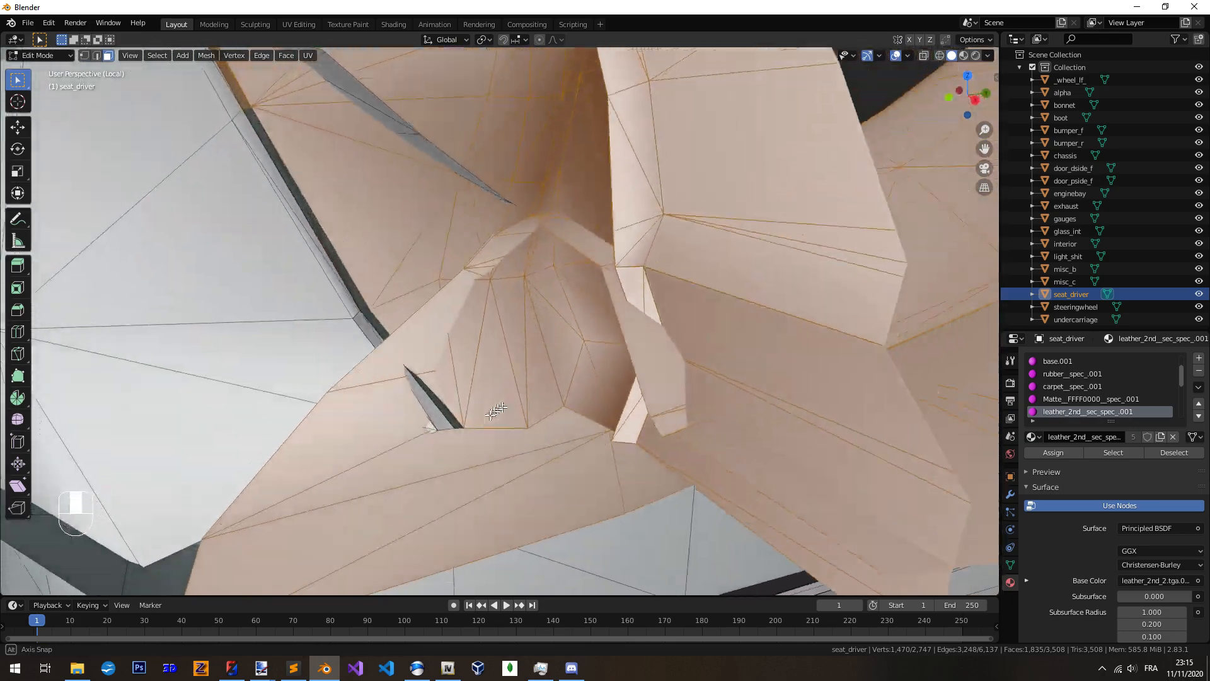
{"action": "key", "text": "g"}
{"action": "right_click", "coordinate": [758, 463]}
Add the hidden faces at the backrest-to-cushion junction and test the selection with a trial move
{"action": "middle_click_drag", "start_coordinate": [418, 329], "coordinate": [547, 374], "text": "shift"}
{"action": "middle_click_drag", "start_coordinate": [547, 373], "coordinate": [502, 355]}
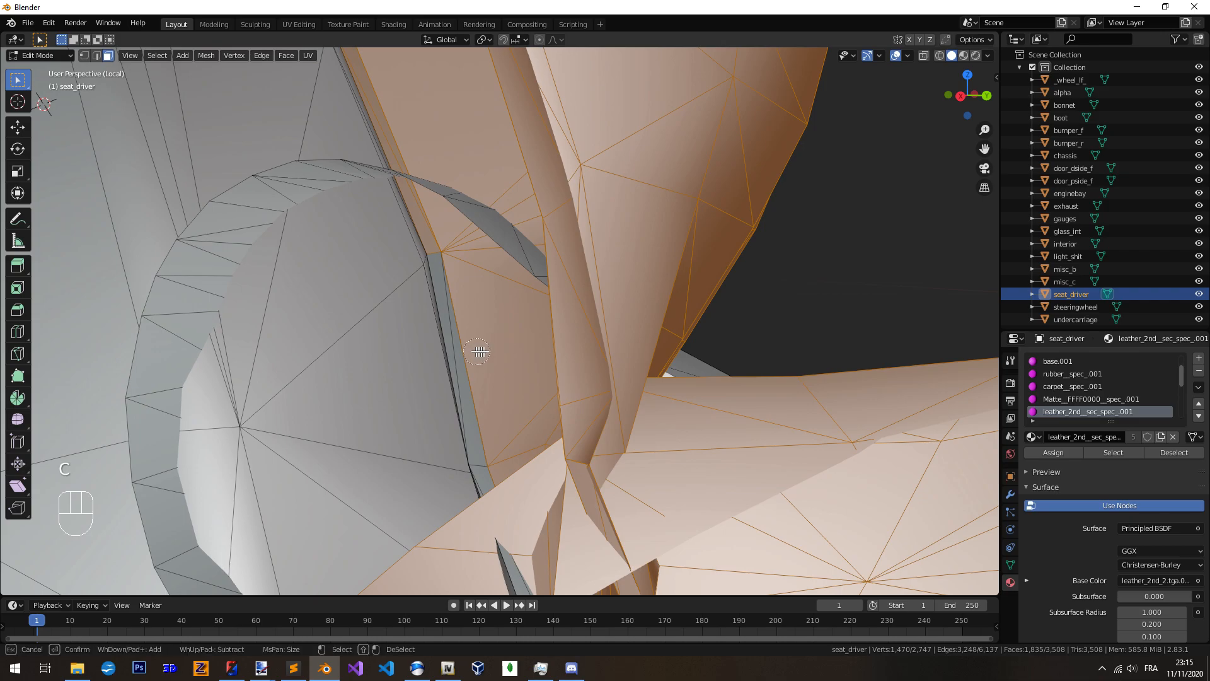
{"action": "middle_click_drag", "start_coordinate": [508, 421], "coordinate": [494, 381]}
{"action": "key", "text": "g"}
{"action": "right_click", "coordinate": [660, 498]}
{"action": "middle_click_drag", "start_coordinate": [661, 498], "coordinate": [628, 464]}
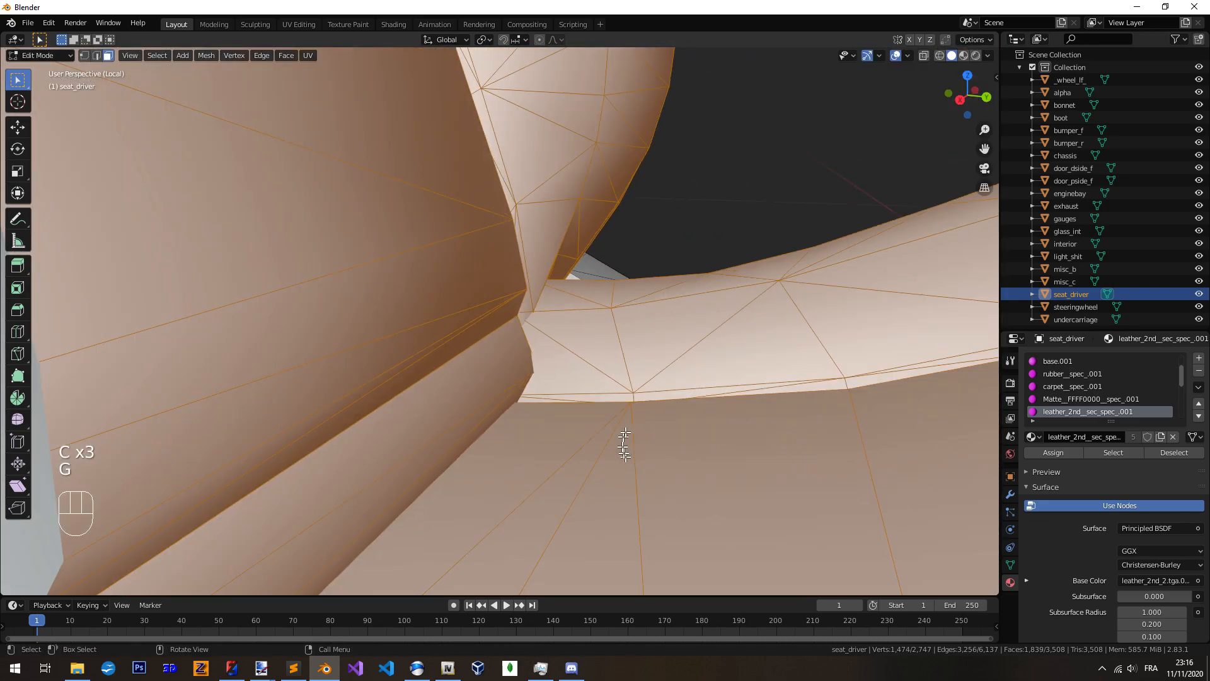
Lift the selected upholstery along global Z to expose faces left behind, and undo the move
{"action": "key", "text": "g"}
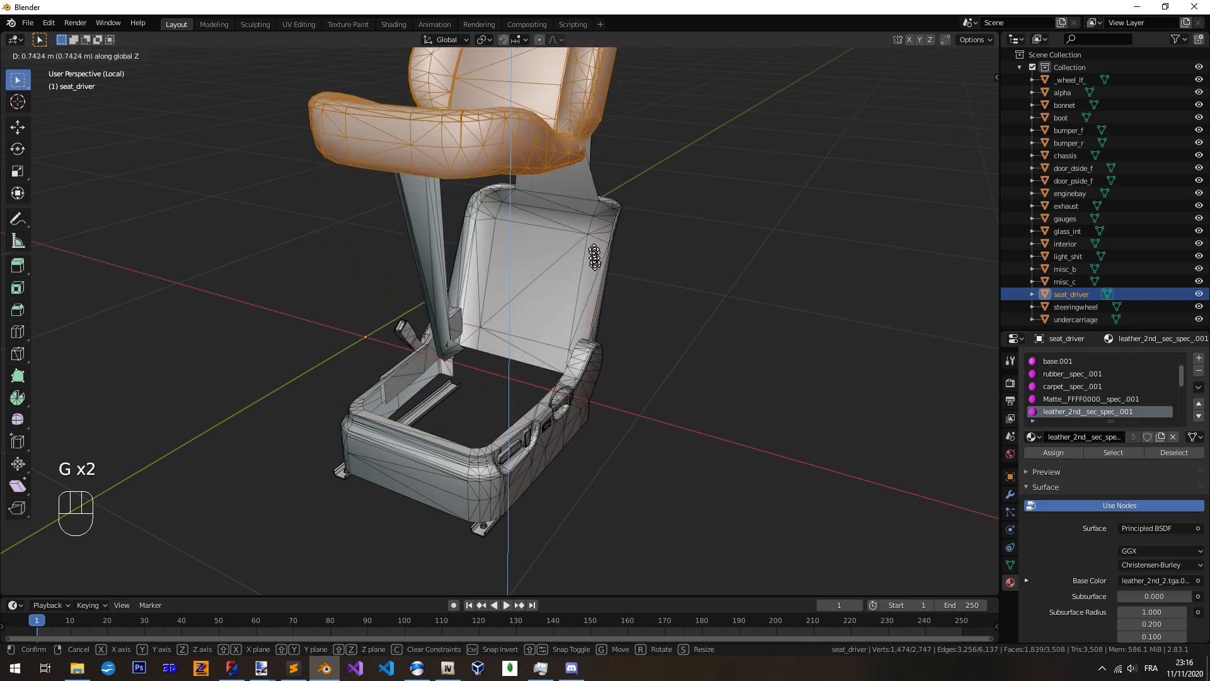
{"action": "left_click", "coordinate": [501, 321]}
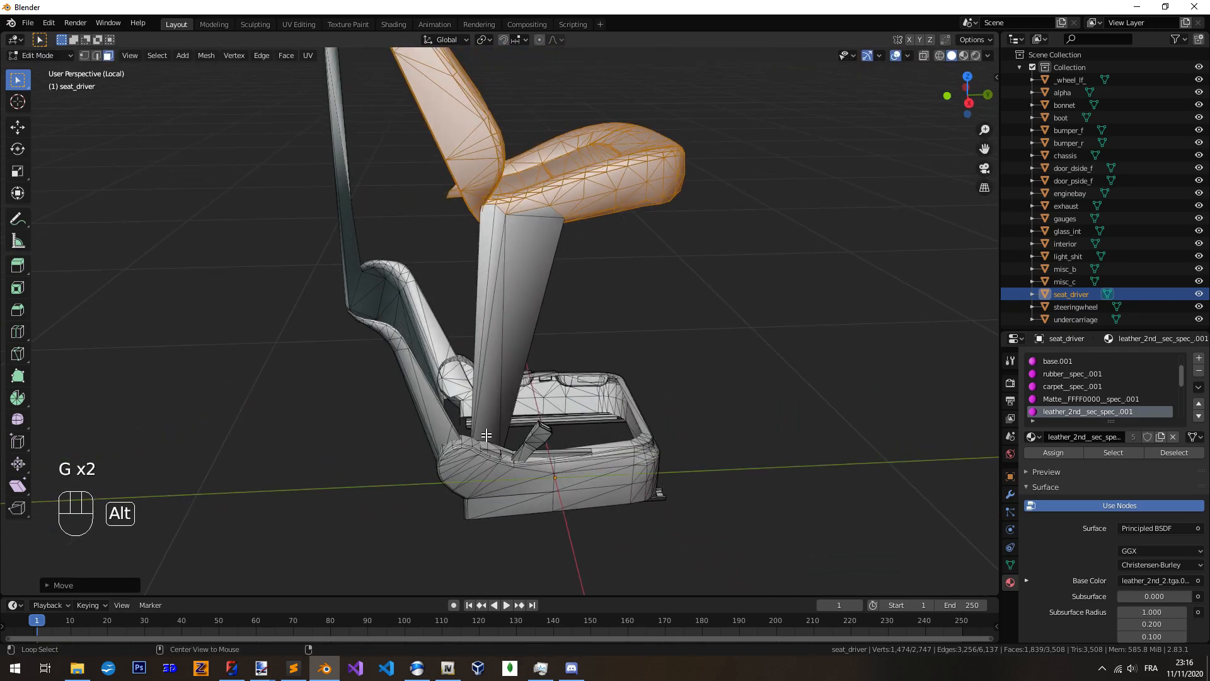
{"action": "scroll", "coordinate": [541, 431], "scroll_direction": "up", "scroll_amount": 7}
{"action": "key", "text": "ctrl+z"}
Circle-select the missed hidden faces at the cushion's rear corner and test the selection with a trial move
{"action": "middle_click_drag", "start_coordinate": [540, 435], "coordinate": [448, 228]}
{"action": "key", "text": "g"}
{"action": "key", "text": "Escape"}
{"action": "mouse_move", "coordinate": [422, 450]}
{"action": "middle_mouse_down"}
{"action": "mouse_move", "coordinate": [381, 370]}
{"action": "mouse_move", "coordinate": [575, 433]}
{"action": "mouse_move", "coordinate": [609, 462]}
{"action": "mouse_move", "coordinate": [486, 425]}
{"action": "mouse_move", "coordinate": [513, 440]}
{"action": "mouse_move", "coordinate": [580, 428]}
{"action": "mouse_move", "coordinate": [481, 347]}
{"action": "mouse_move", "coordinate": [510, 243]}
{"action": "middle_mouse_up"}
{"action": "key", "text": "c"}
{"action": "left_click", "coordinate": [560, 370]}
{"action": "middle_click_drag", "start_coordinate": [662, 348], "coordinate": [491, 418], "text": "shift"}
{"action": "key", "text": "c"}
{"action": "key", "text": "g"}
{"action": "right_click", "coordinate": [633, 449]}
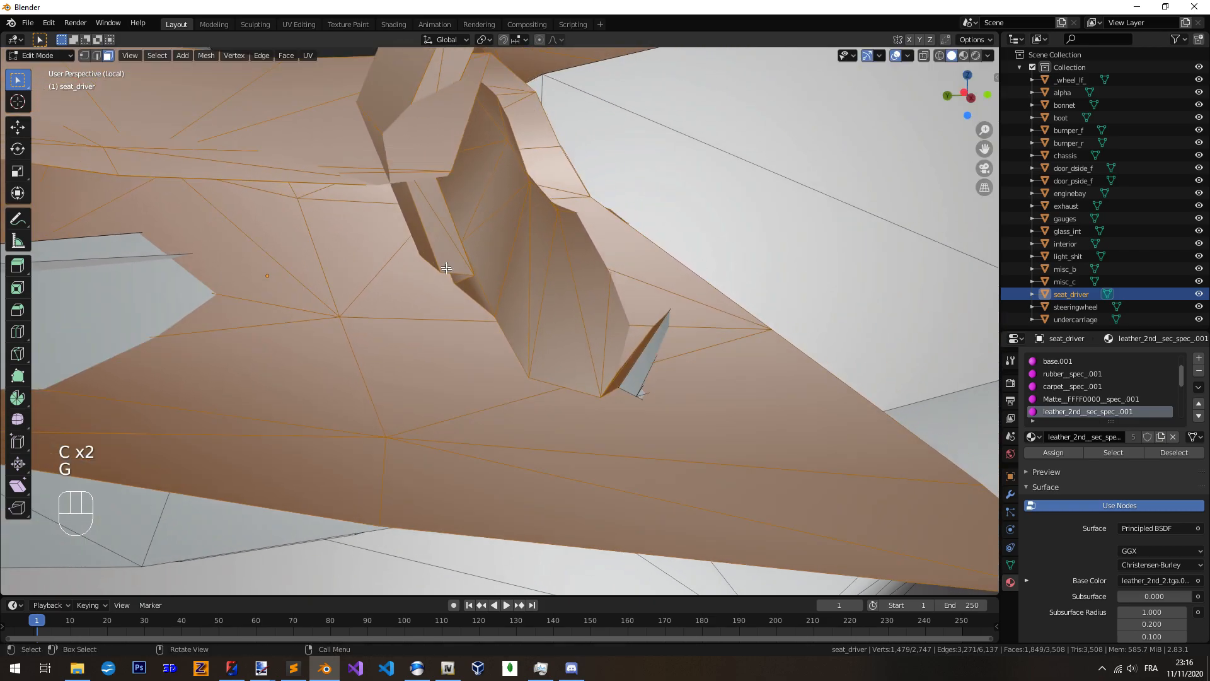
Try lifting the selection along global Z while viewing the cushion's rear corner from close up
{"action": "scroll", "coordinate": [631, 360], "scroll_direction": "down", "scroll_amount": 4}
{"action": "middle_click_drag", "start_coordinate": [632, 360], "coordinate": [675, 456]}
{"action": "key", "text": "g"}
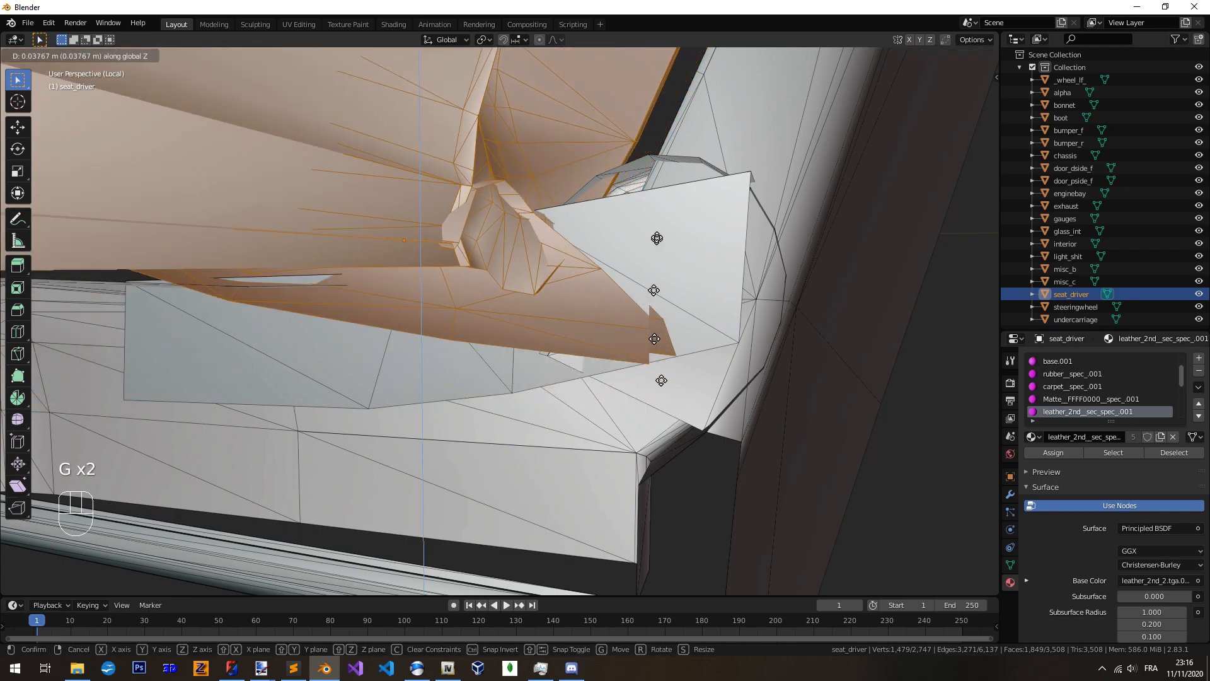
{"action": "right_click", "coordinate": [656, 519]}
Move the selected upholstery up along Z clear of the seat base to check it, and undo the move
{"action": "middle_click_drag", "start_coordinate": [656, 519], "coordinate": [589, 501]}
{"action": "scroll", "coordinate": [609, 496], "scroll_direction": "down", "scroll_amount": 5}
{"action": "scroll", "coordinate": [675, 470], "scroll_direction": "down", "scroll_amount": 3}
{"action": "key", "text": "g"}
{"action": "key", "text": "z"}
{"action": "left_click", "coordinate": [502, 256]}
{"action": "middle_click_drag", "start_coordinate": [561, 262], "coordinate": [419, 269]}
{"action": "middle_click_drag", "start_coordinate": [511, 249], "coordinate": [544, 359], "text": "shift"}
{"action": "scroll", "coordinate": [462, 394], "scroll_direction": "up", "scroll_amount": 4}
{"action": "key", "text": "ctrl+z"}
Correct the hidden rear-corner selection with Circle Select and check it with a trial move along Z
{"action": "scroll", "coordinate": [498, 343], "scroll_direction": "up", "scroll_amount": 8}
{"action": "key", "text": "c"}
{"action": "middle_click_drag", "start_coordinate": [743, 344], "coordinate": [463, 322]}
{"action": "key", "text": "g"}
{"action": "key", "text": "z"}
{"action": "right_click", "coordinate": [463, 135]}
Try lifting the whole upholstery selection along Z to compare it against the seat base
{"action": "scroll", "coordinate": [567, 353], "scroll_direction": "down", "scroll_amount": 9}
{"action": "middle_click_drag", "start_coordinate": [637, 443], "coordinate": [605, 407], "text": "shift"}
{"action": "middle_click_drag", "start_coordinate": [605, 406], "coordinate": [552, 291]}
{"action": "key", "text": "g"}
{"action": "key", "text": "z"}
{"action": "right_click", "coordinate": [526, 189]}
Examine the completed headrest, backrest and cushion selection on the whole seat from several angles
{"action": "scroll", "coordinate": [548, 368], "scroll_direction": "up", "scroll_amount": 2}
{"action": "middle_click_drag", "start_coordinate": [552, 293], "coordinate": [561, 376]}
{"action": "middle_click_drag", "start_coordinate": [563, 377], "coordinate": [533, 379]}
{"action": "scroll", "coordinate": [530, 378], "scroll_direction": "down", "scroll_amount": 1}
{"action": "middle_click_drag", "start_coordinate": [531, 378], "coordinate": [543, 344], "text": "shift"}
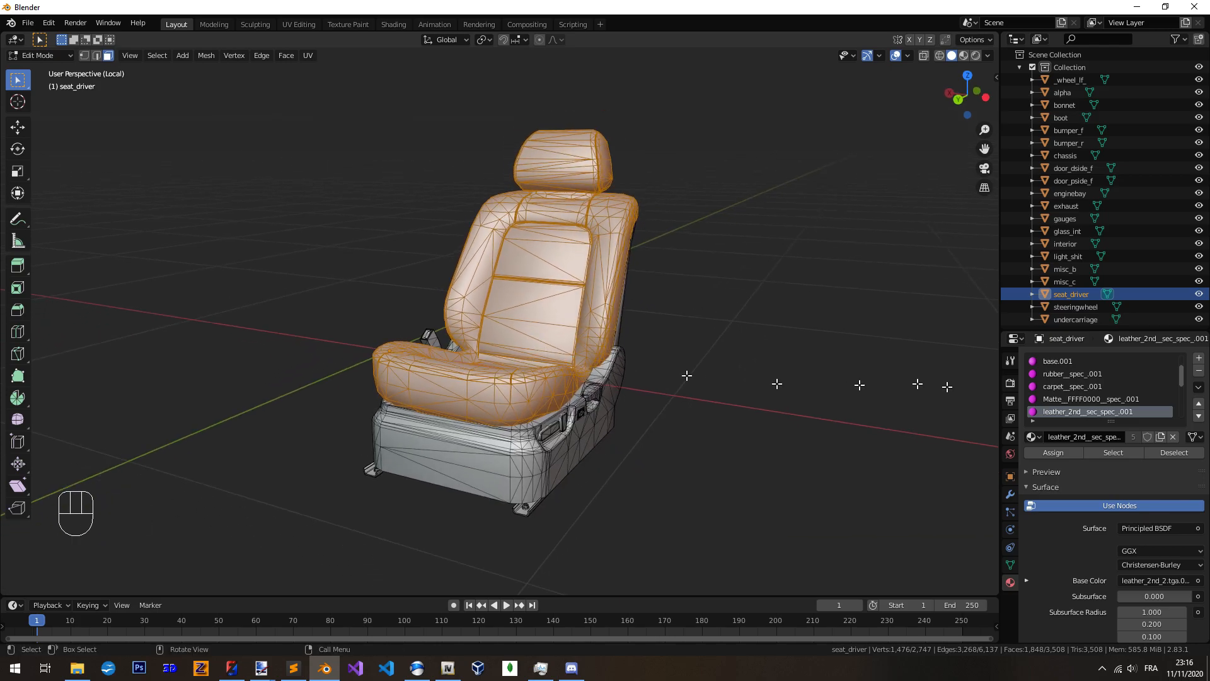
{"action": "scroll", "coordinate": [1099, 391], "scroll_direction": "up", "scroll_amount": 2}
{"action": "middle_click_drag", "start_coordinate": [615, 320], "coordinate": [620, 365], "text": "shift"}
{"action": "mouse_move", "coordinate": [621, 366]}
{"action": "middle_mouse_down"}
{"action": "mouse_move", "coordinate": [479, 362]}
{"action": "mouse_move", "coordinate": [631, 363]}
{"action": "middle_mouse_up"}
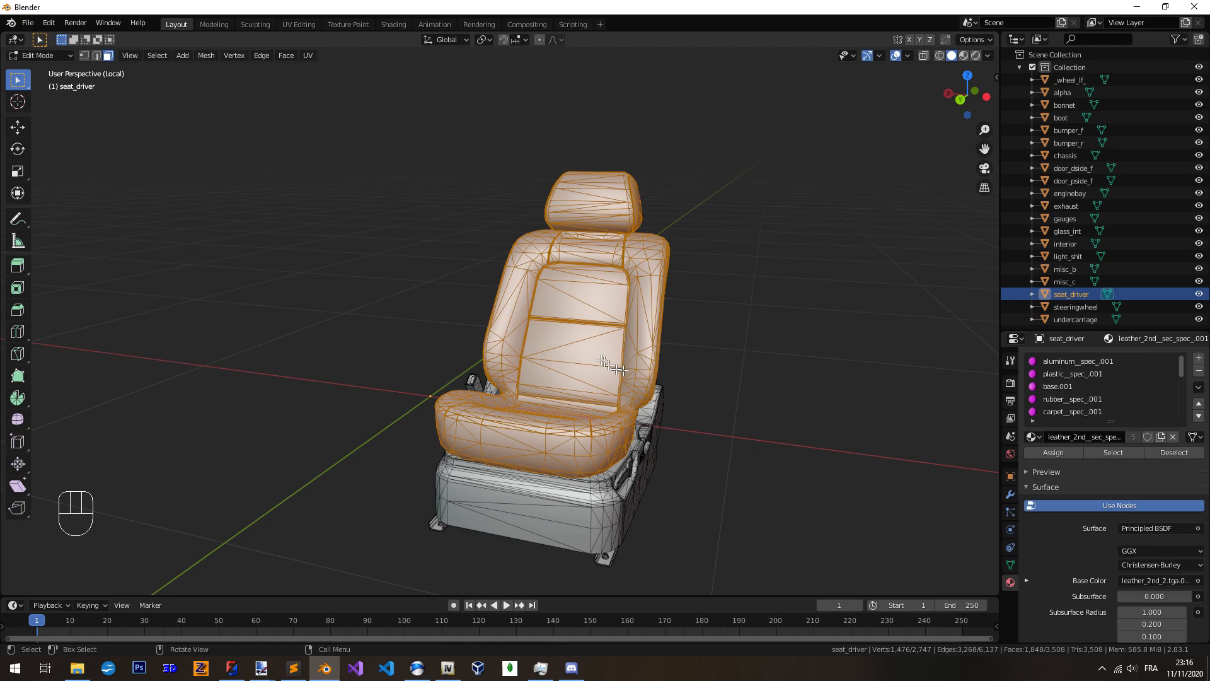
{"action": "middle_click_drag", "start_coordinate": [576, 358], "coordinate": [605, 325]}
{"action": "scroll", "coordinate": [530, 345], "scroll_direction": "up", "scroll_amount": 4}
{"action": "middle_click_drag", "start_coordinate": [605, 325], "coordinate": [659, 348]}
{"action": "scroll", "coordinate": [630, 331], "scroll_direction": "down", "scroll_amount": 1}
{"action": "middle_click_drag", "start_coordinate": [659, 348], "coordinate": [616, 327]}
{"action": "scroll", "coordinate": [632, 350], "scroll_direction": "down", "scroll_amount": 1}
{"action": "middle_click_drag", "start_coordinate": [616, 327], "coordinate": [612, 322]}
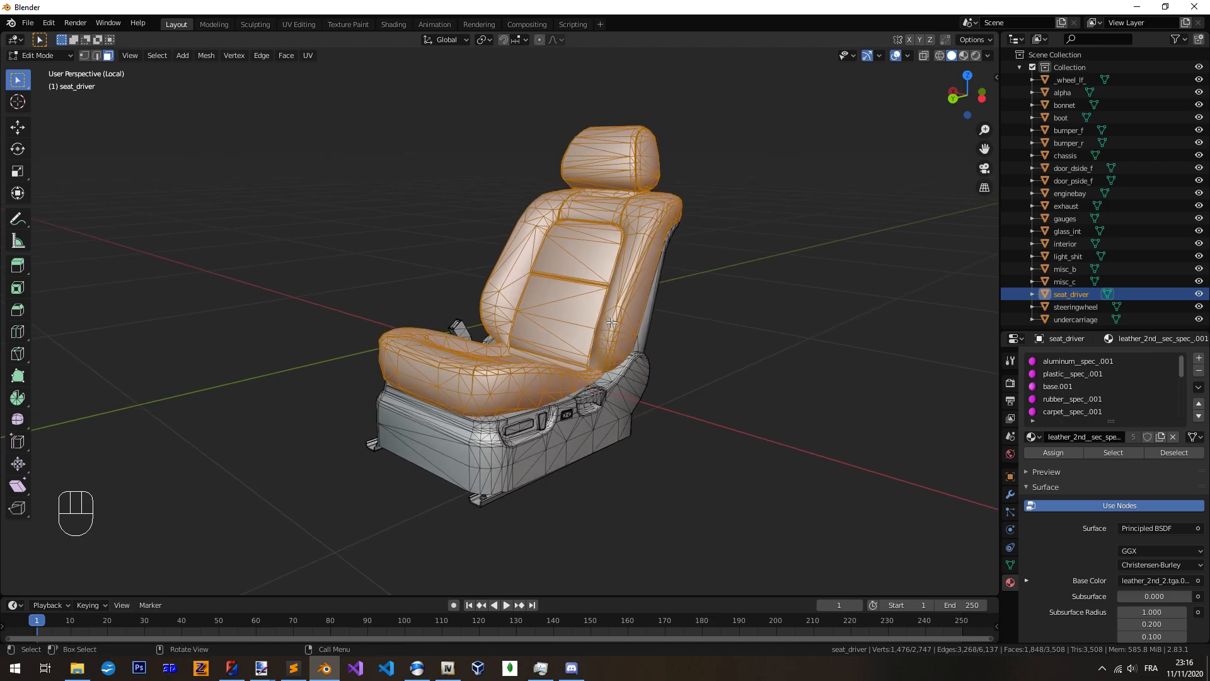
Add a material slot to seat_driver and create a new material named leather_seat in it
{"action": "mouse_move", "coordinate": [576, 319]}
{"action": "middle_mouse_down", "text": "shift"}
{"action": "mouse_move", "coordinate": [571, 348]}
{"action": "mouse_move", "coordinate": [578, 341]}
{"action": "middle_mouse_up", "text": "shift"}
{"action": "scroll", "coordinate": [580, 338], "scroll_direction": "up", "scroll_amount": 1}
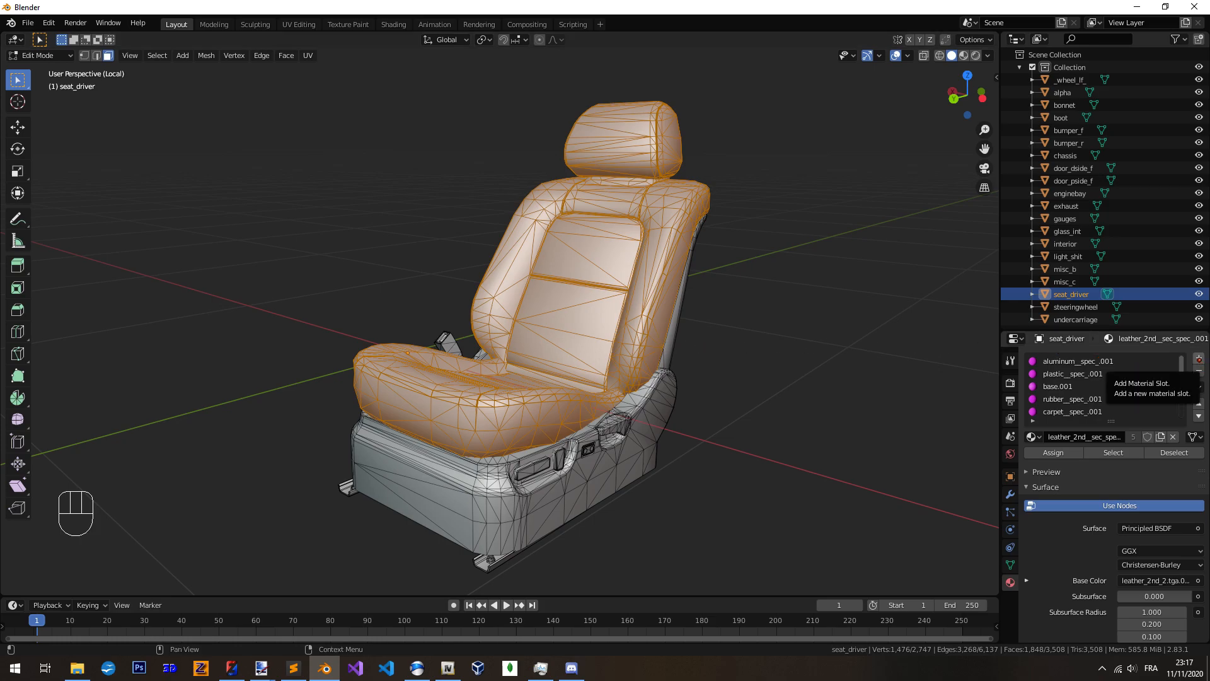
{"action": "scroll", "coordinate": [1090, 378], "scroll_direction": "down", "scroll_amount": 5}
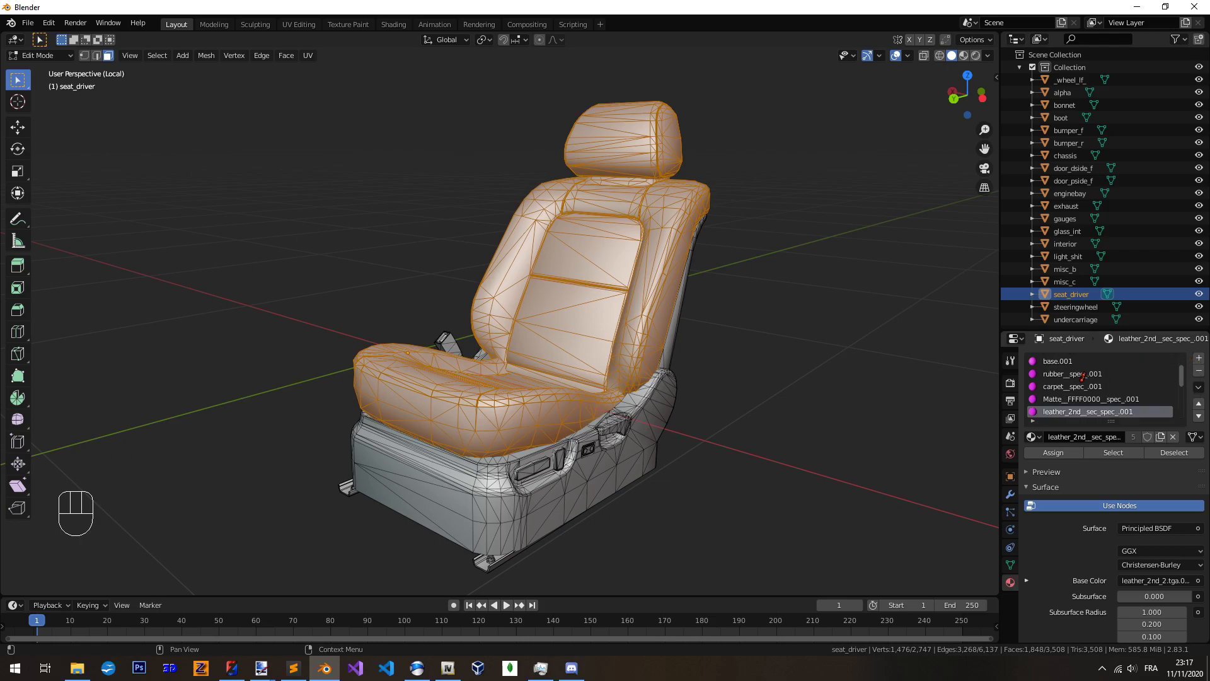
{"action": "scroll", "coordinate": [1090, 385], "scroll_direction": "down", "scroll_amount": 2}
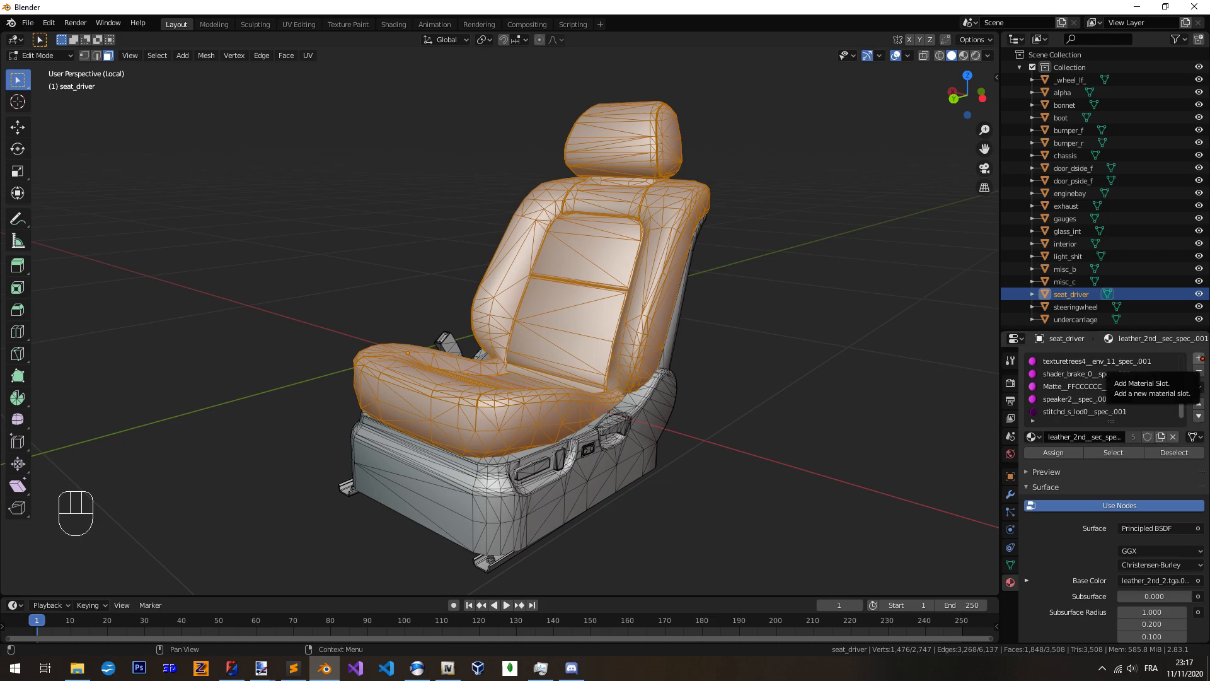
{"action": "left_click", "coordinate": [1199, 358]}
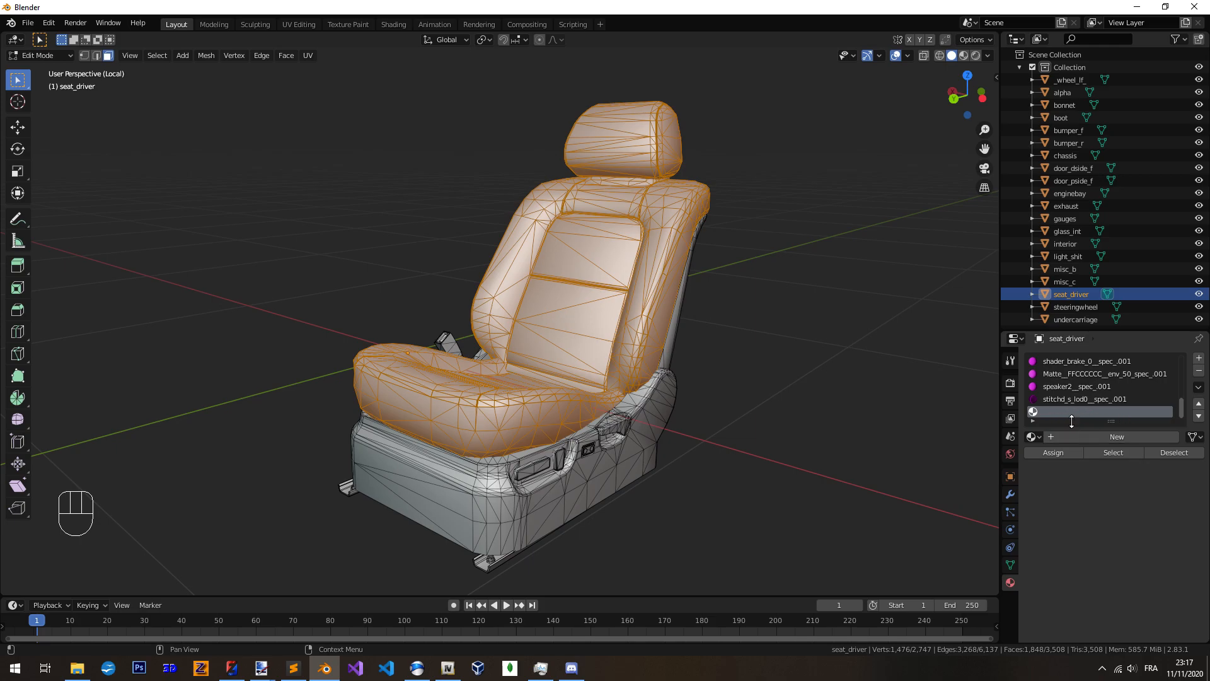
{"action": "left_click", "coordinate": [1031, 436]}
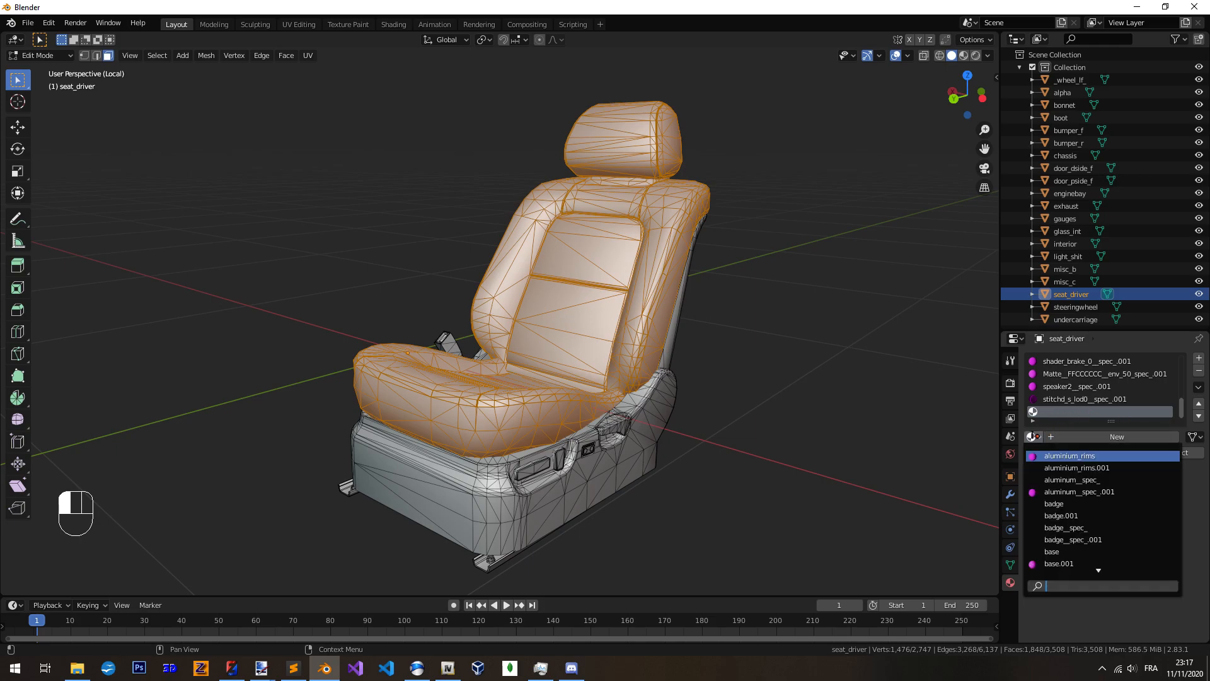
{"action": "left_click", "coordinate": [1094, 435]}
{"action": "left_click", "coordinate": [1078, 436]}
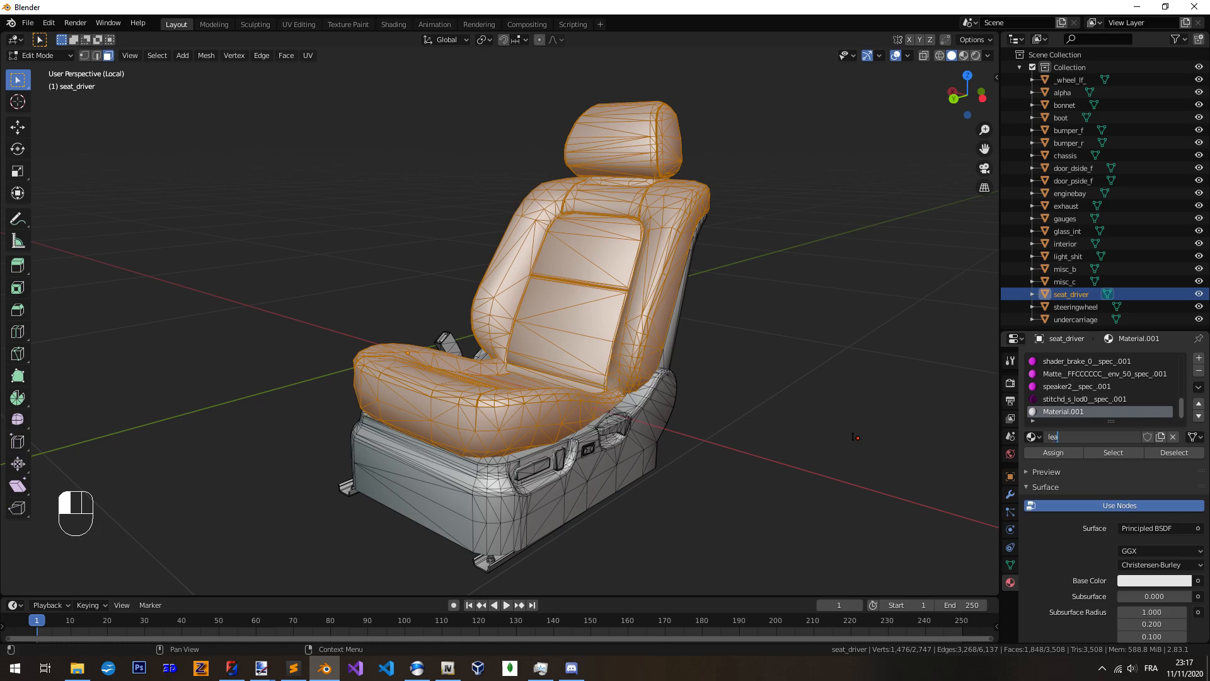
{"action": "type", "text": "leather_seat"}
{"action": "key", "text": "Return"}
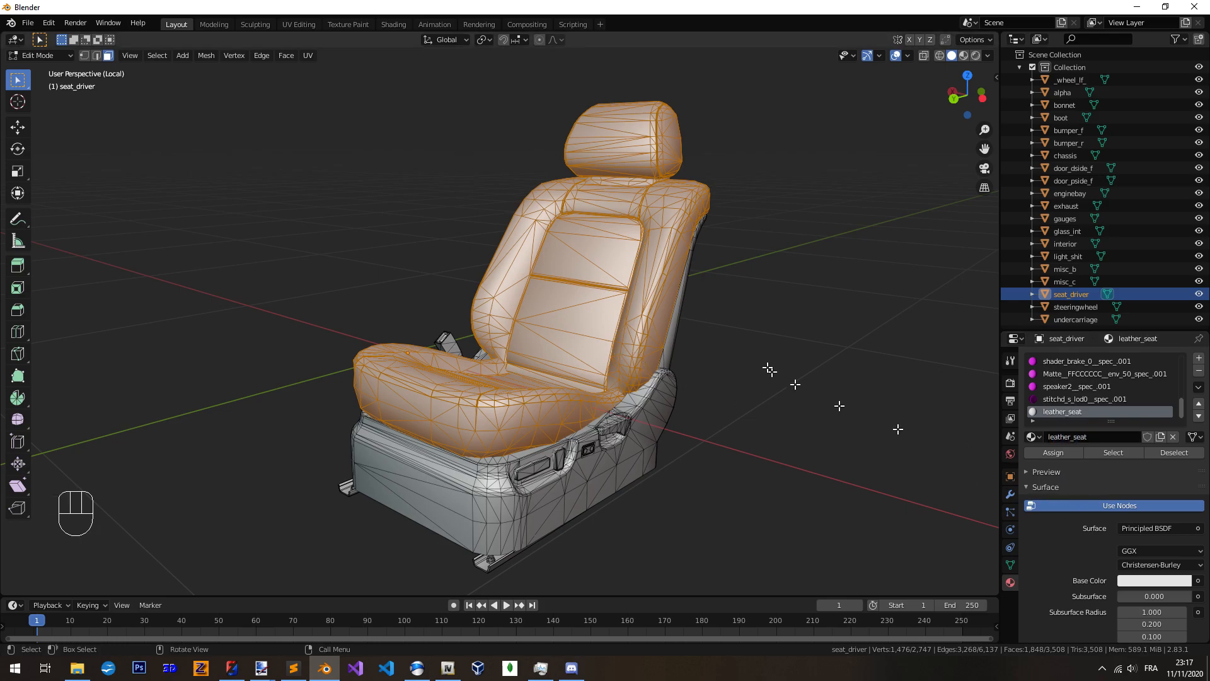
Connect an Image Texture to the Base Color of the leather_seat material
{"action": "scroll", "coordinate": [1096, 512], "scroll_direction": "down", "scroll_amount": 2}
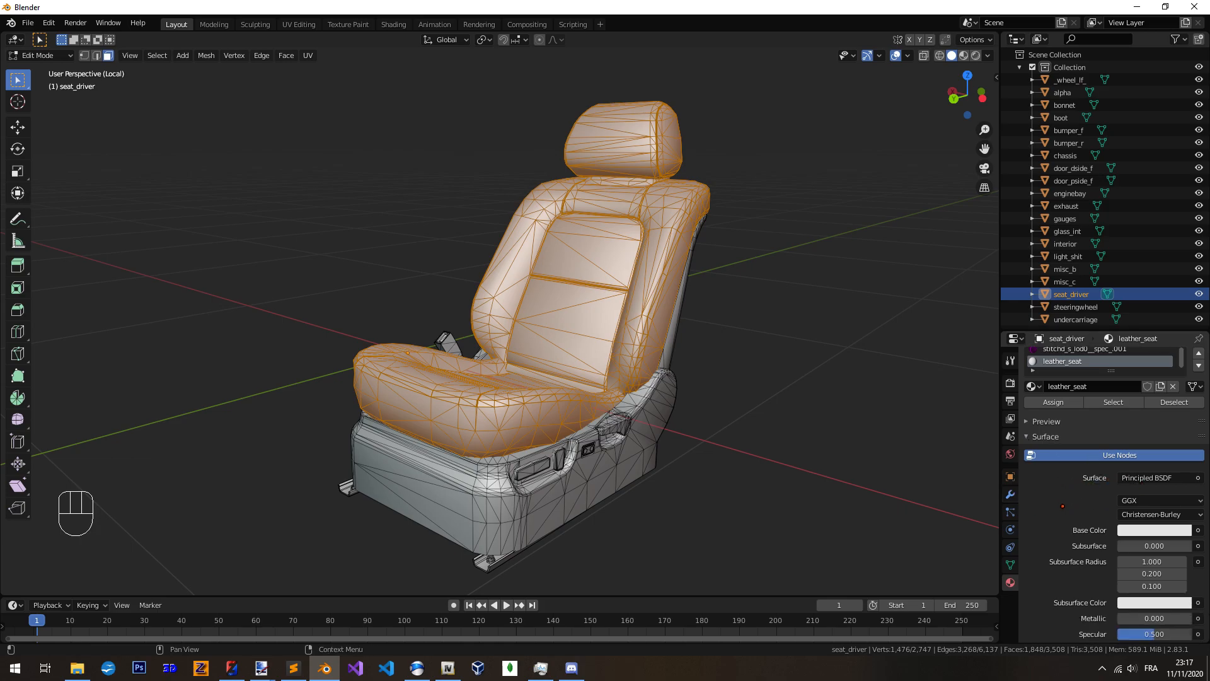
{"action": "left_click", "coordinate": [1197, 530]}
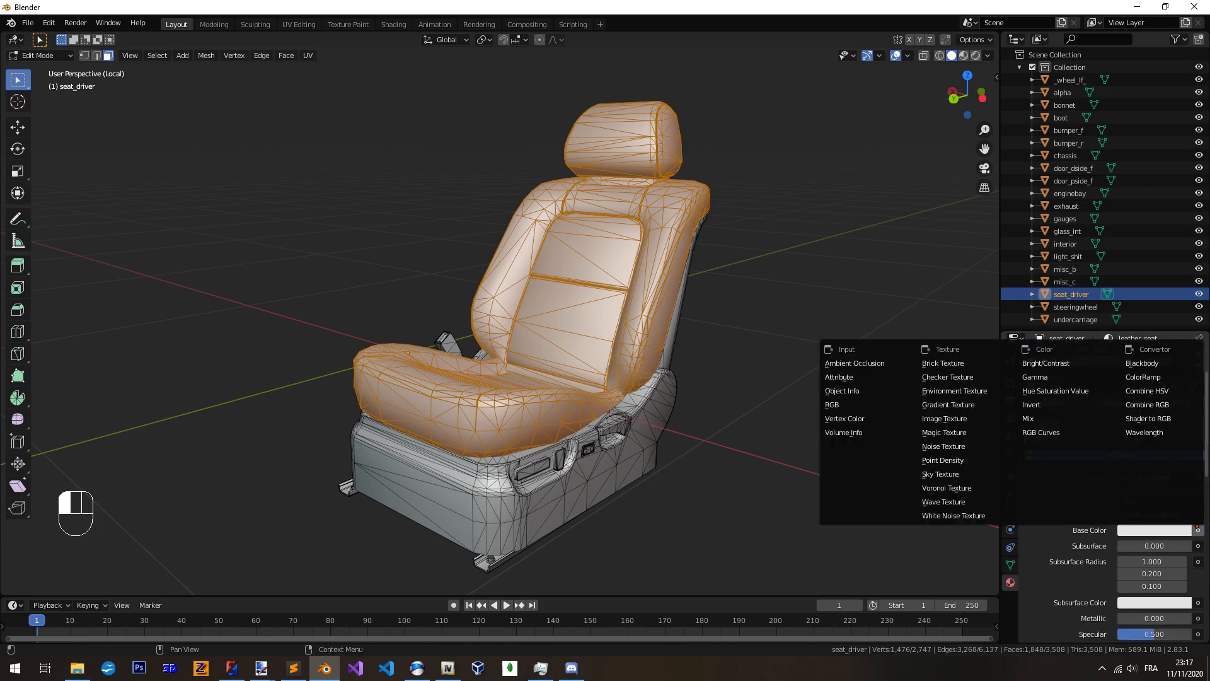
{"action": "left_click", "coordinate": [964, 418]}
{"action": "left_click", "coordinate": [1198, 530]}
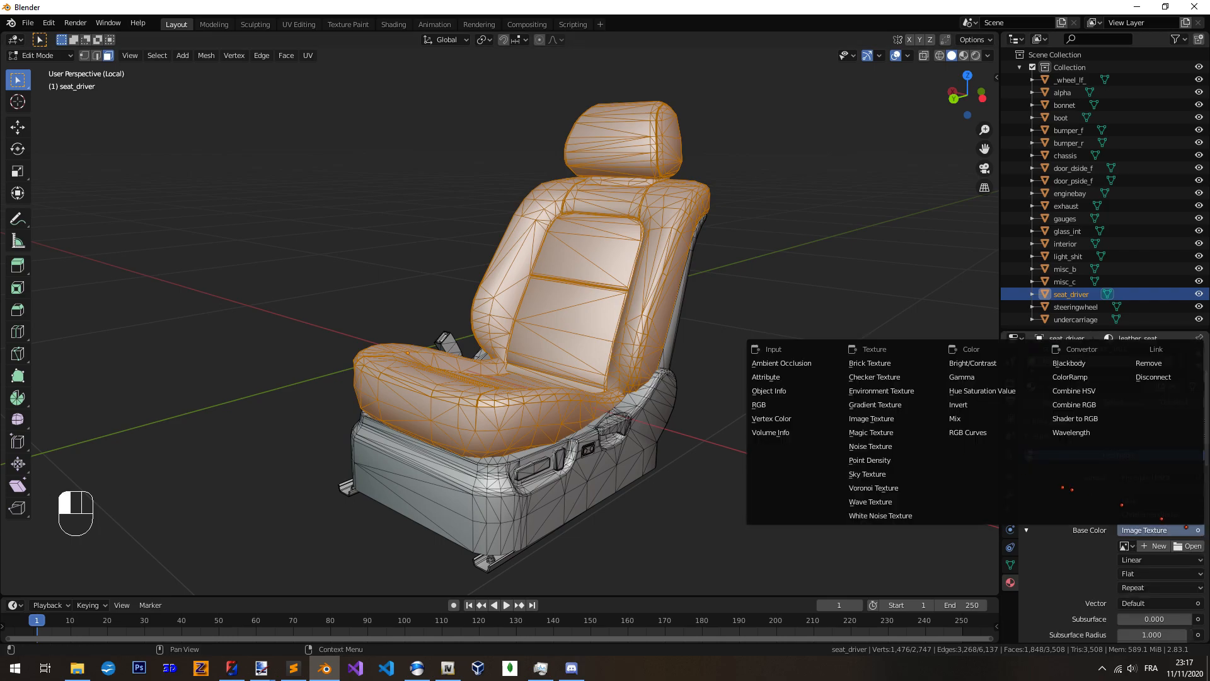
{"action": "left_click", "coordinate": [881, 417]}
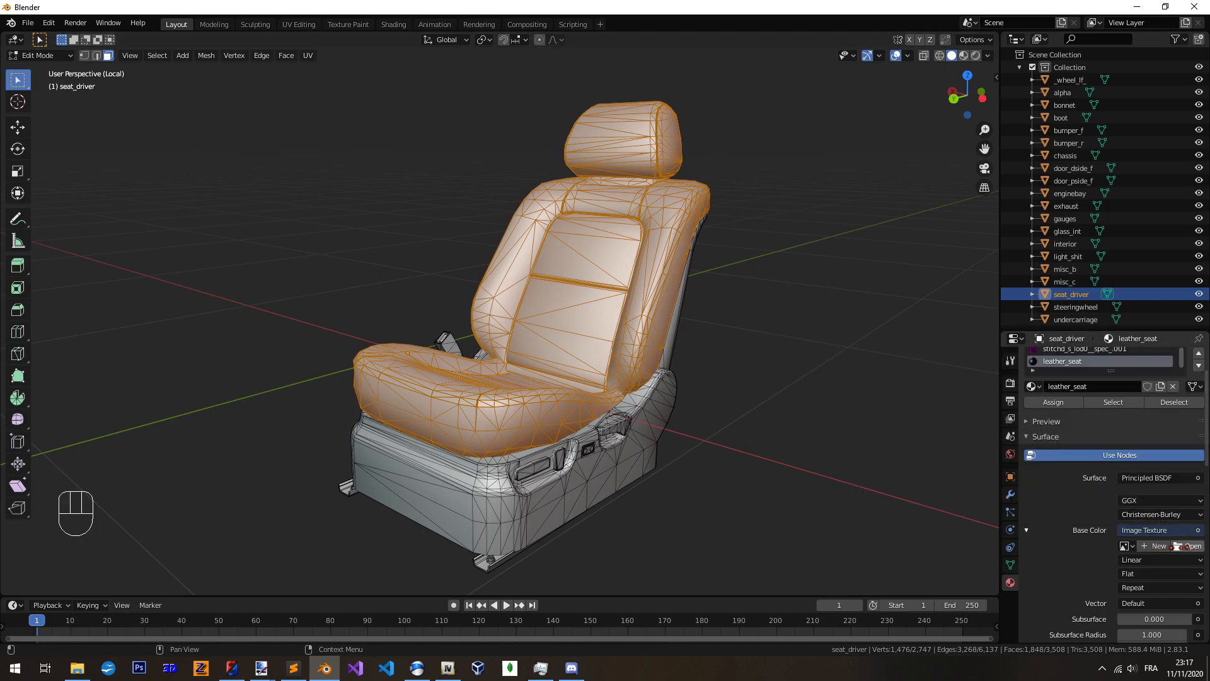
Load brown_leather_4k.png from the sc300 textures folder as the Base Color image of leather_seat
{"action": "left_click", "coordinate": [1125, 546]}
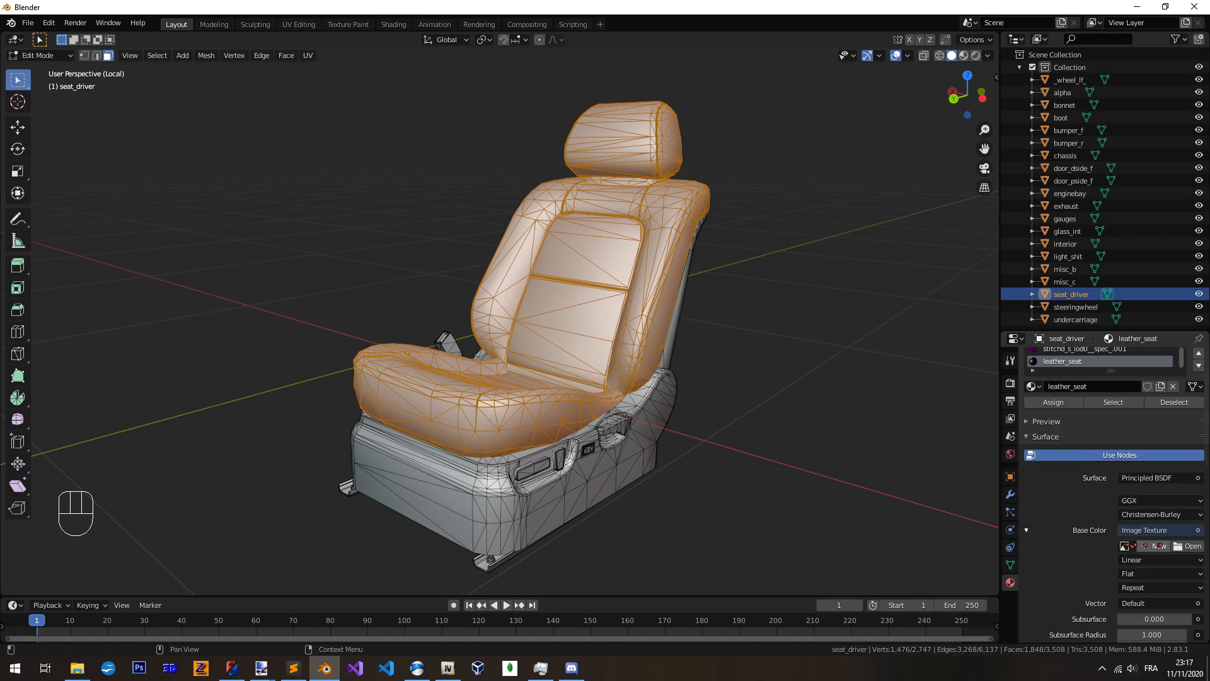
{"action": "left_click", "coordinate": [1190, 546]}
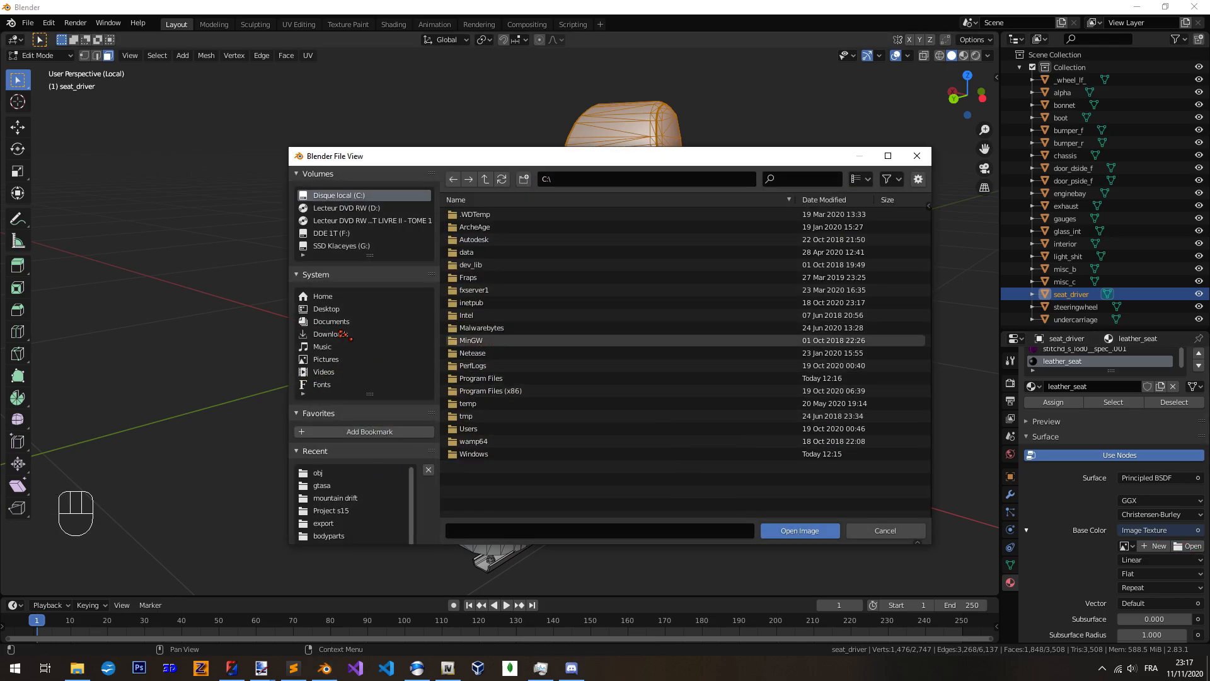
{"action": "left_click", "coordinate": [318, 472]}
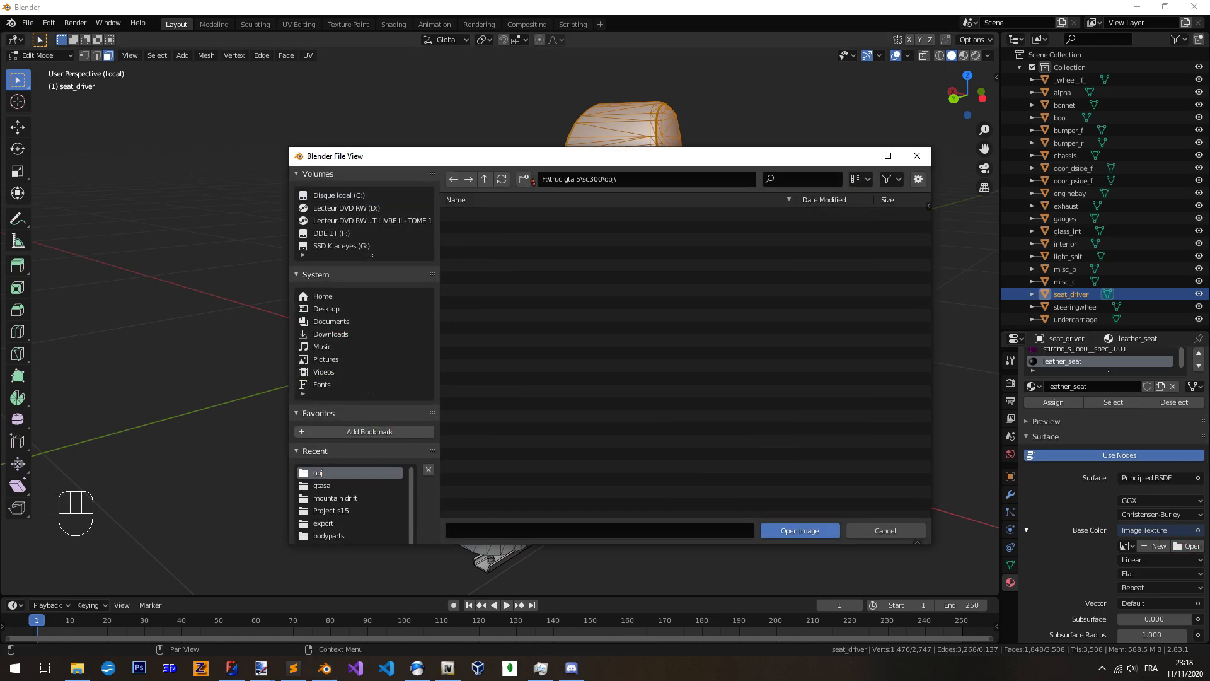
{"action": "left_click", "coordinate": [485, 179]}
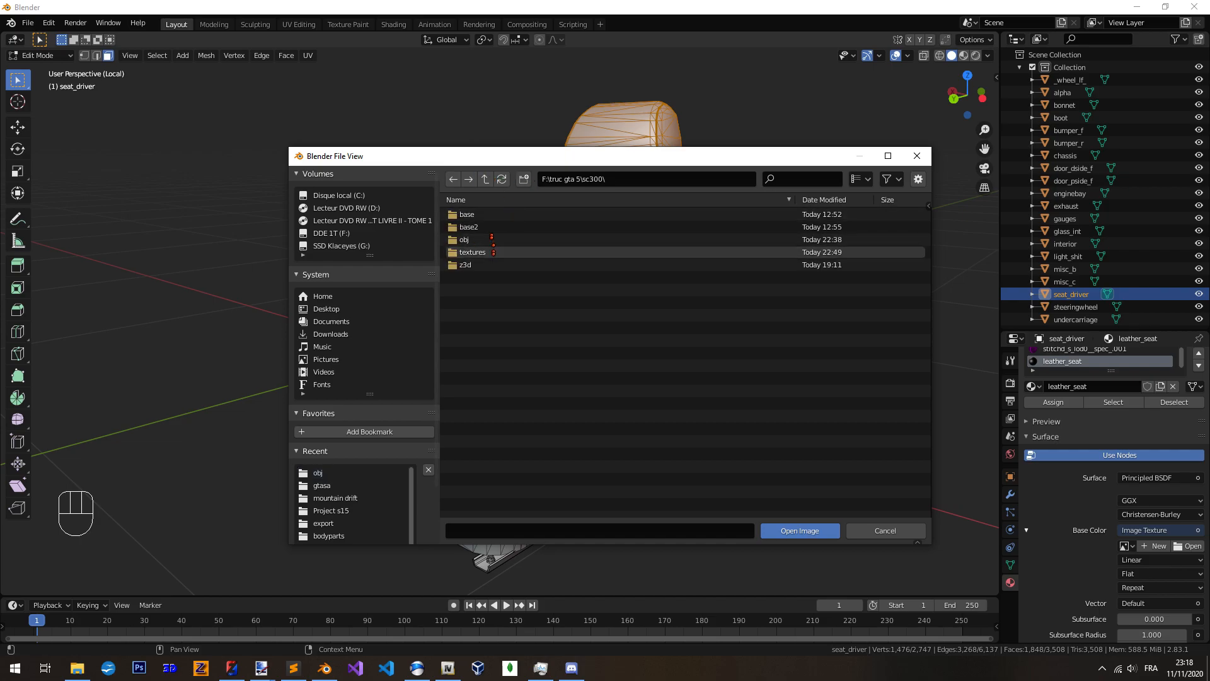
{"action": "double_click", "coordinate": [500, 252]}
{"action": "scroll", "coordinate": [580, 344], "scroll_direction": "down", "scroll_amount": 5}
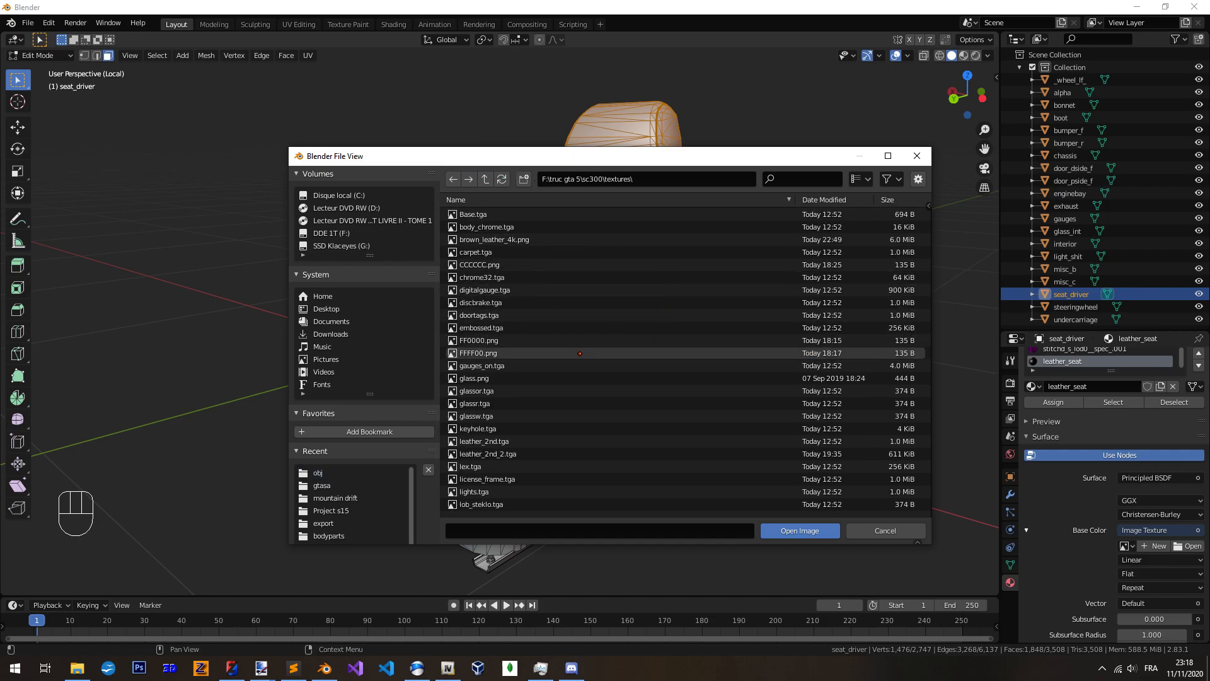
{"action": "left_click", "coordinate": [533, 378]}
{"action": "scroll", "coordinate": [533, 379], "scroll_direction": "down", "scroll_amount": 5}
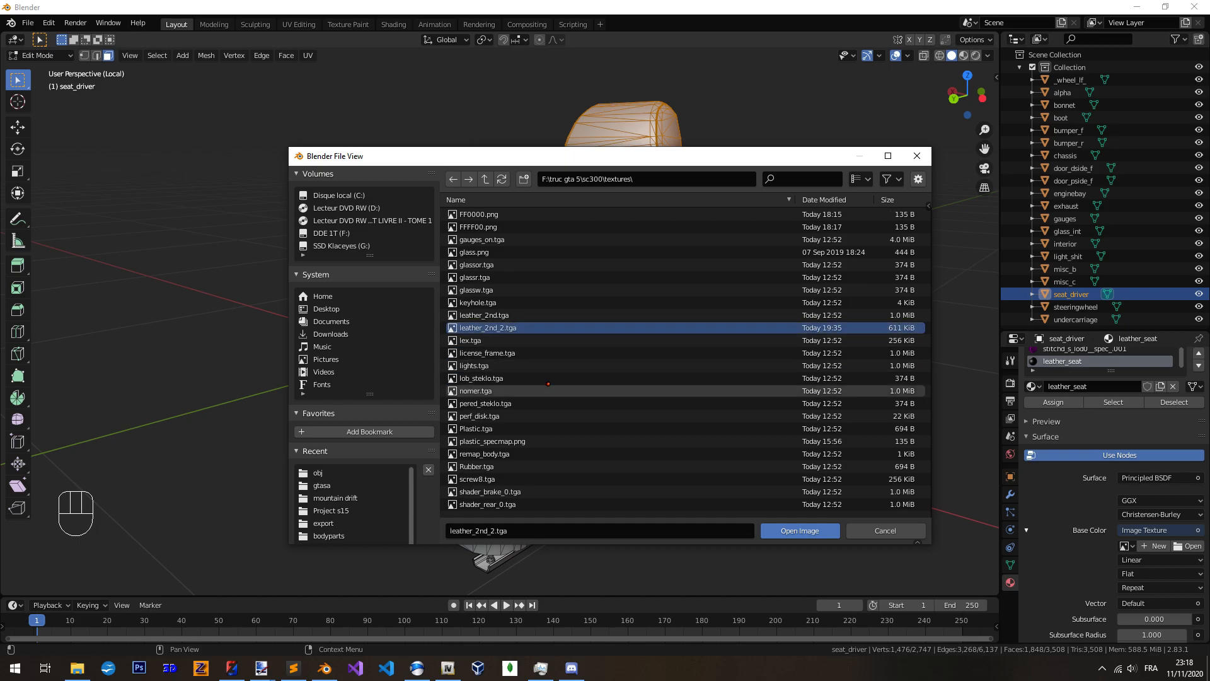
{"action": "scroll", "coordinate": [548, 384], "scroll_direction": "up", "scroll_amount": 10}
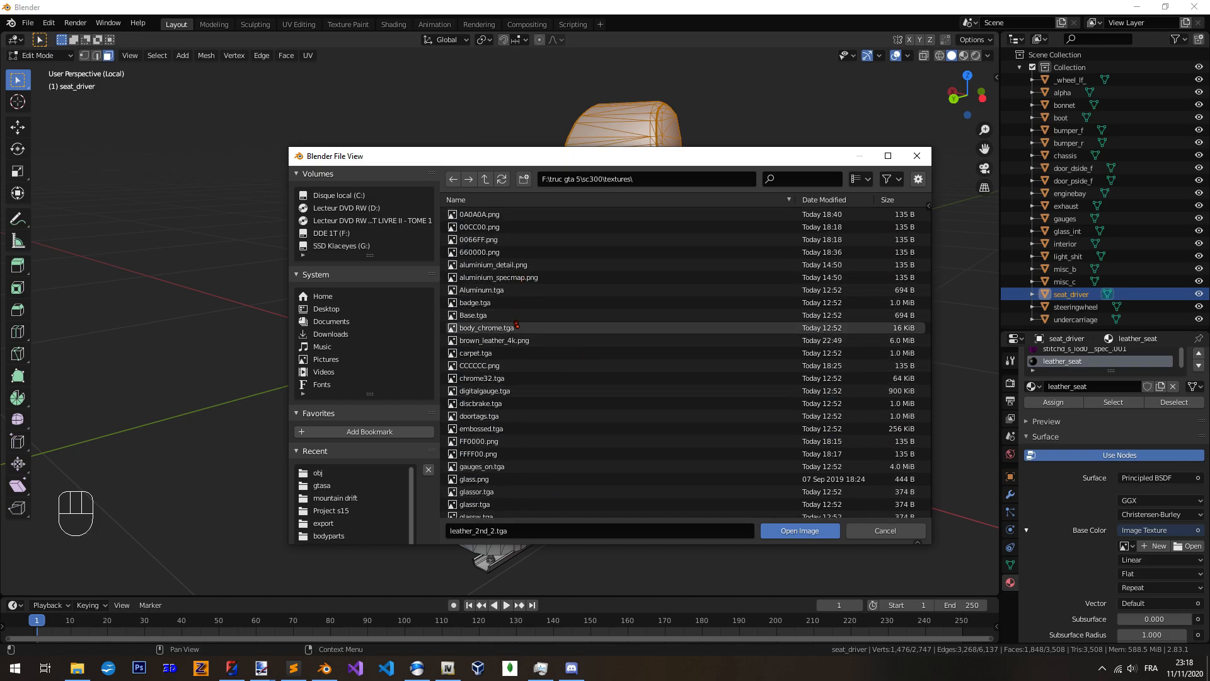
{"action": "left_click", "coordinate": [513, 340]}
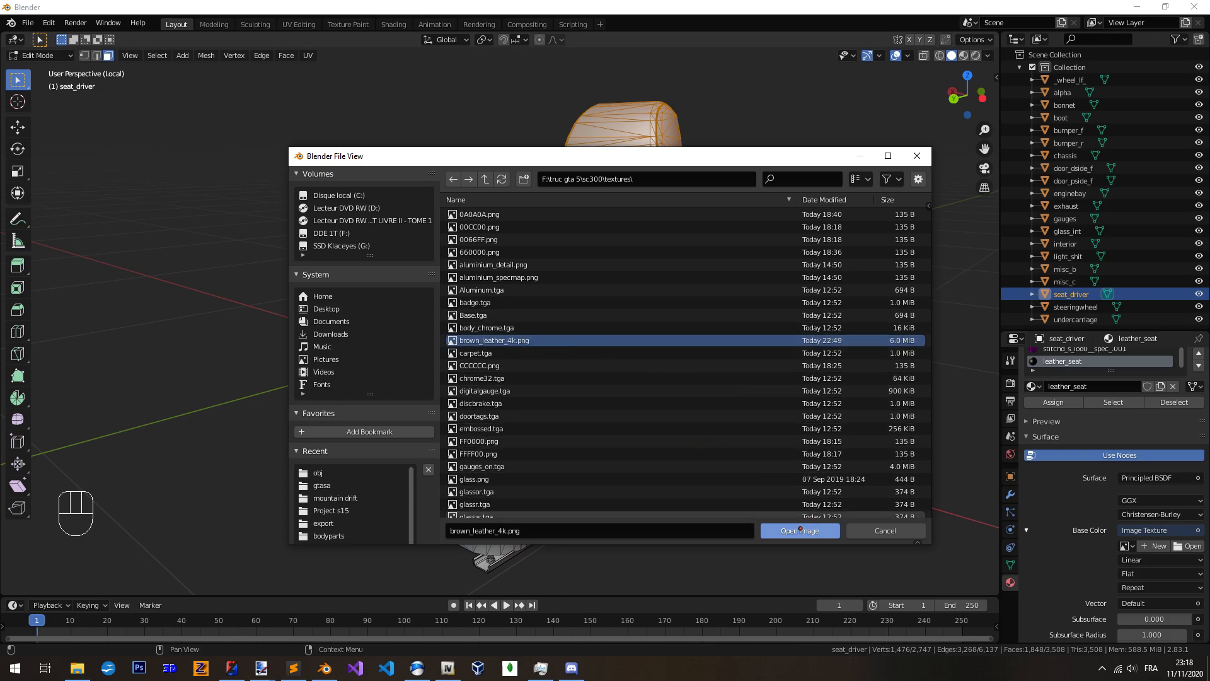
{"action": "left_click", "coordinate": [800, 529]}
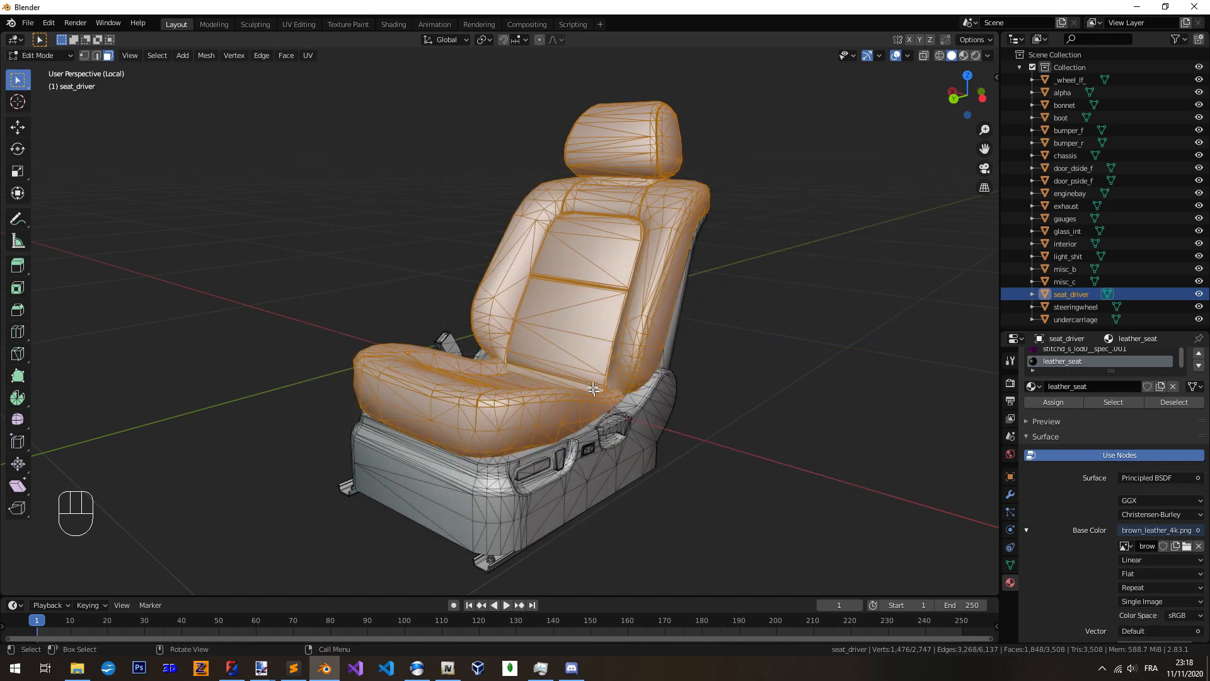
Enlarge the material properties area, display the seat in Material Preview shading, and assign leather_seat to the selected upholstery faces
{"action": "middle_click_drag", "start_coordinate": [762, 378], "coordinate": [724, 391]}
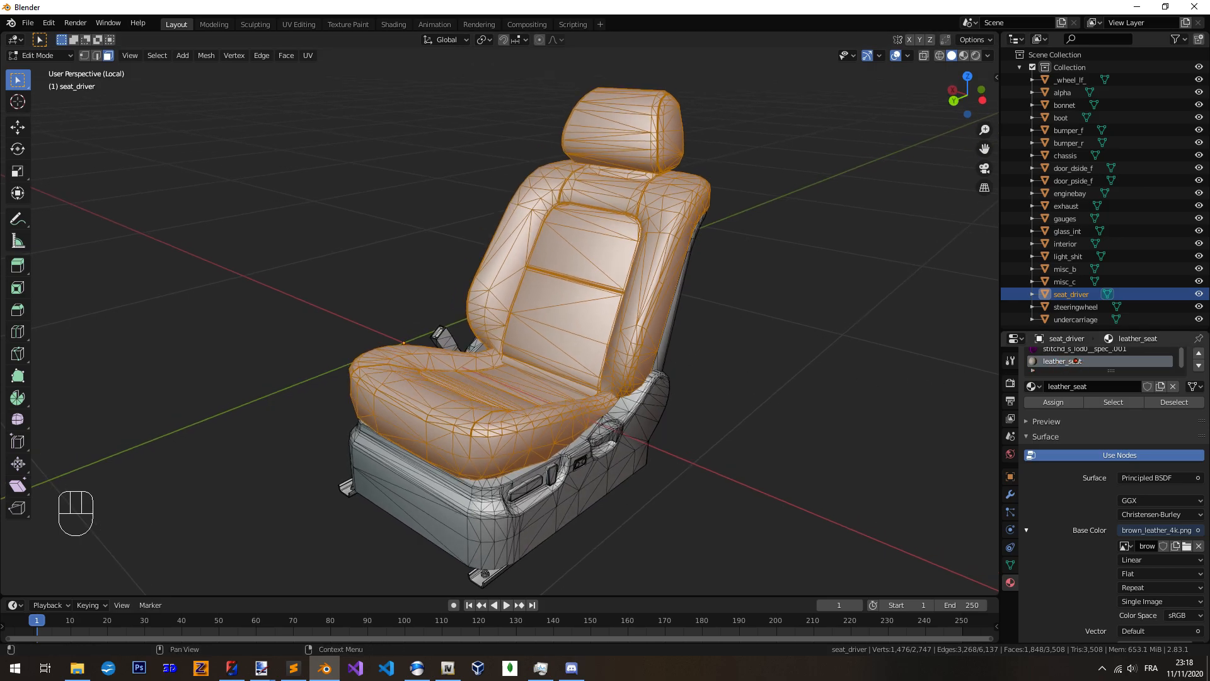
{"action": "left_click_drag", "start_coordinate": [1092, 333], "coordinate": [1090, 194]}
{"action": "key", "text": "z"}
{"action": "left_click", "coordinate": [663, 463]}
{"action": "mouse_move", "coordinate": [669, 394]}
{"action": "middle_mouse_down"}
{"action": "mouse_move", "coordinate": [481, 346]}
{"action": "mouse_move", "coordinate": [662, 371]}
{"action": "middle_mouse_up"}
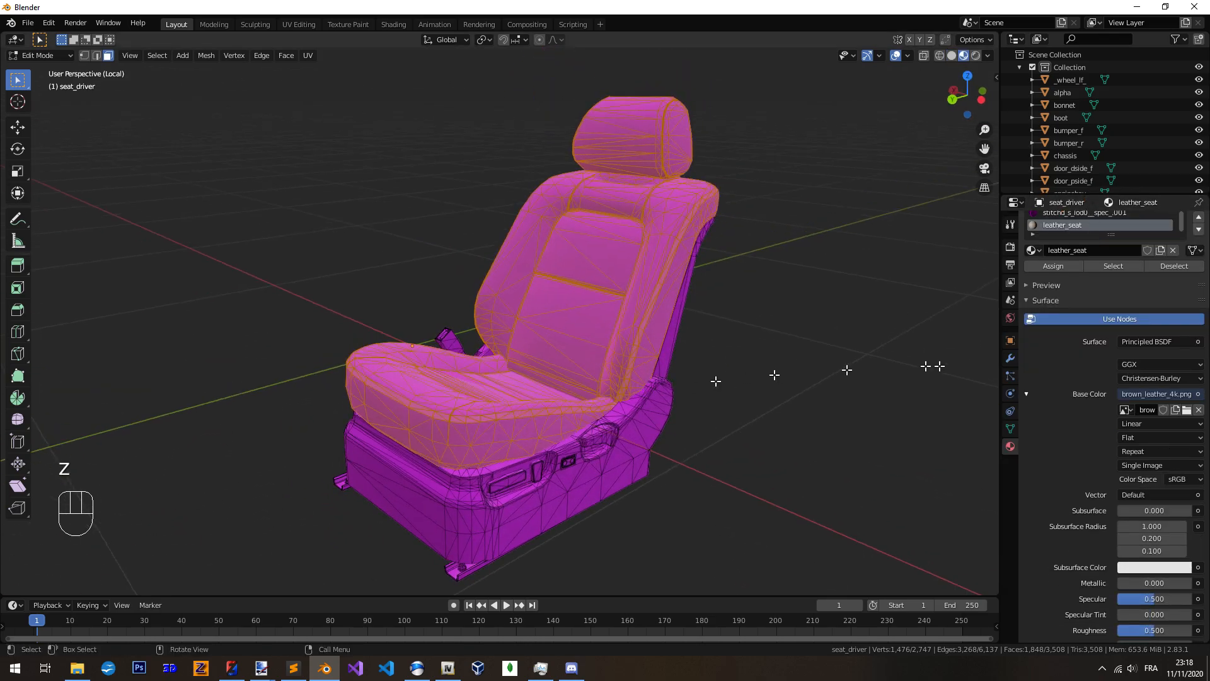
{"action": "scroll", "coordinate": [1083, 449], "scroll_direction": "up", "scroll_amount": 2}
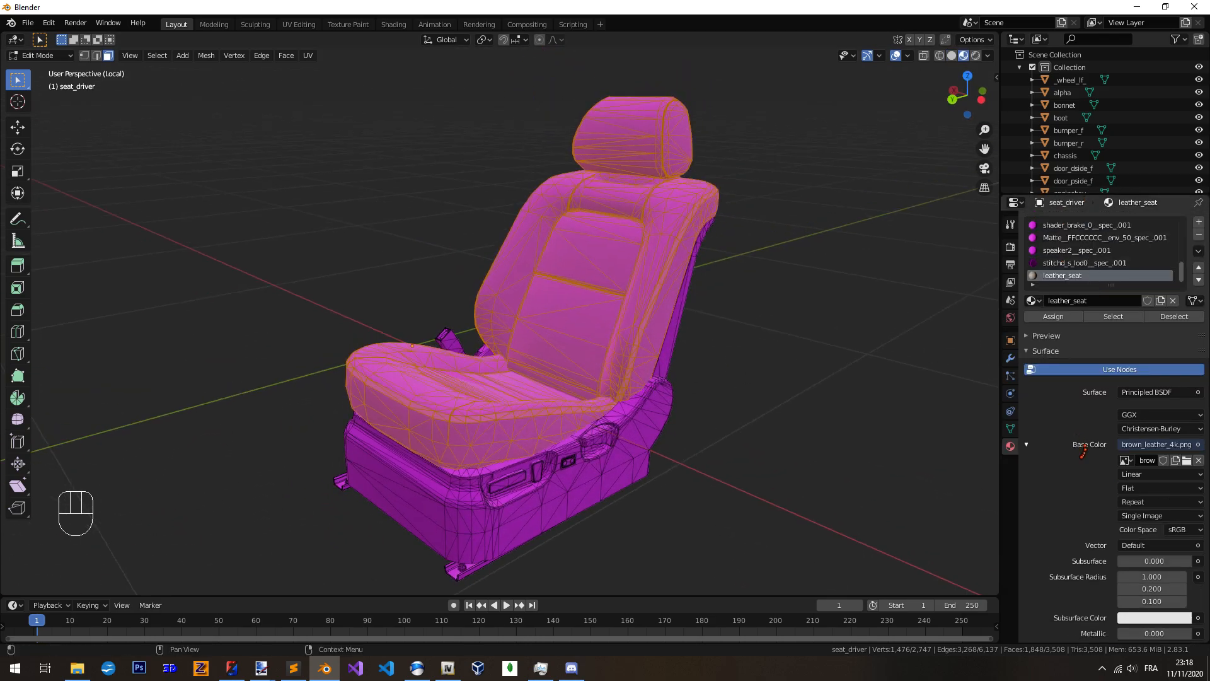
{"action": "left_click", "coordinate": [1053, 316]}
Deselect all of the seat's faces and return to Object Mode
{"action": "middle_click_drag", "start_coordinate": [574, 344], "coordinate": [616, 442]}
{"action": "key", "text": "alt+a"}
{"action": "scroll", "coordinate": [580, 374], "scroll_direction": "up", "scroll_amount": 3}
{"action": "left_click_drag", "start_coordinate": [616, 443], "coordinate": [554, 408]}
{"action": "key", "text": "Tab"}
Examine the leather material on the headrest, backrest and cushion from several angles and distances
{"action": "mouse_move", "coordinate": [554, 409]}
{"action": "middle_mouse_down"}
{"action": "mouse_move", "coordinate": [499, 386]}
{"action": "mouse_move", "coordinate": [609, 403]}
{"action": "mouse_move", "coordinate": [647, 428]}
{"action": "mouse_move", "coordinate": [542, 413]}
{"action": "mouse_move", "coordinate": [403, 421]}
{"action": "mouse_move", "coordinate": [547, 403]}
{"action": "middle_mouse_up"}
{"action": "scroll", "coordinate": [608, 403], "scroll_direction": "down", "scroll_amount": 3}
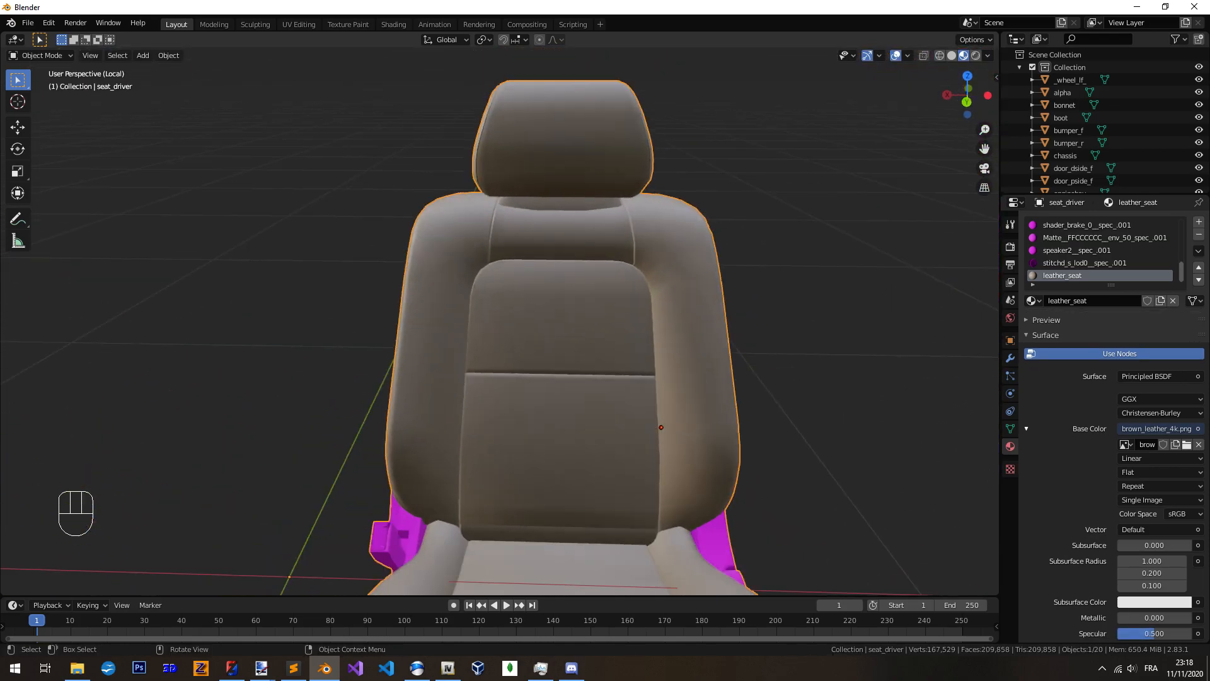
{"action": "scroll", "coordinate": [547, 403], "scroll_direction": "up", "scroll_amount": 5}
{"action": "middle_click_drag", "start_coordinate": [625, 399], "coordinate": [541, 401], "text": "shift"}
{"action": "scroll", "coordinate": [605, 380], "scroll_direction": "down", "scroll_amount": 3}
{"action": "scroll", "coordinate": [605, 380], "scroll_direction": "down", "scroll_amount": 2}
{"action": "middle_click_drag", "start_coordinate": [621, 353], "coordinate": [605, 385], "text": "shift"}
{"action": "scroll", "coordinate": [540, 445], "scroll_direction": "up", "scroll_amount": 5}
{"action": "scroll", "coordinate": [518, 451], "scroll_direction": "up", "scroll_amount": 2}
{"action": "scroll", "coordinate": [557, 416], "scroll_direction": "down", "scroll_amount": 8}
{"action": "middle_click", "coordinate": [597, 264], "text": "alt"}
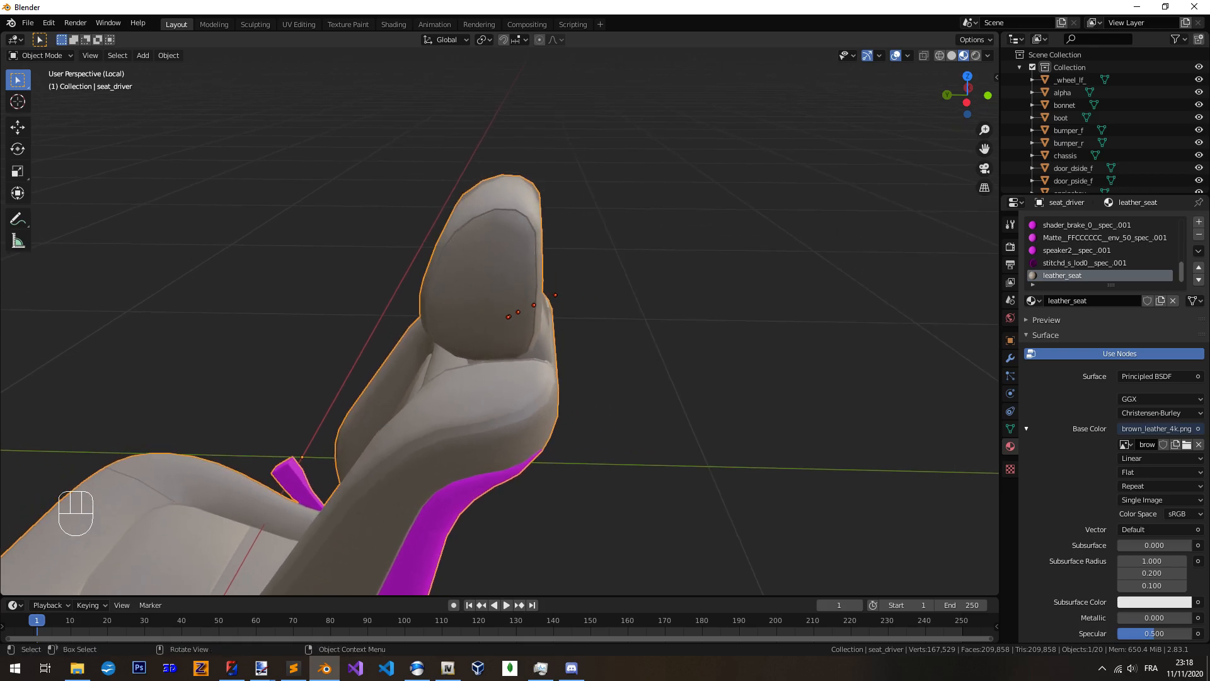
{"action": "scroll", "coordinate": [533, 347], "scroll_direction": "up", "scroll_amount": 9}
{"action": "middle_click_drag", "start_coordinate": [504, 340], "coordinate": [527, 285]}
{"action": "scroll", "coordinate": [498, 323], "scroll_direction": "down", "scroll_amount": 4}
{"action": "middle_click_drag", "start_coordinate": [542, 397], "coordinate": [692, 351]}
{"action": "scroll", "coordinate": [610, 376], "scroll_direction": "up", "scroll_amount": 4}
{"action": "scroll", "coordinate": [608, 389], "scroll_direction": "up", "scroll_amount": 2}
{"action": "scroll", "coordinate": [577, 397], "scroll_direction": "down", "scroll_amount": 3}
{"action": "scroll", "coordinate": [586, 357], "scroll_direction": "down", "scroll_amount": 4}
{"action": "middle_click_drag", "start_coordinate": [691, 351], "coordinate": [570, 385], "text": "shift"}
{"action": "middle_click_drag", "start_coordinate": [570, 385], "coordinate": [603, 367], "text": "shift"}
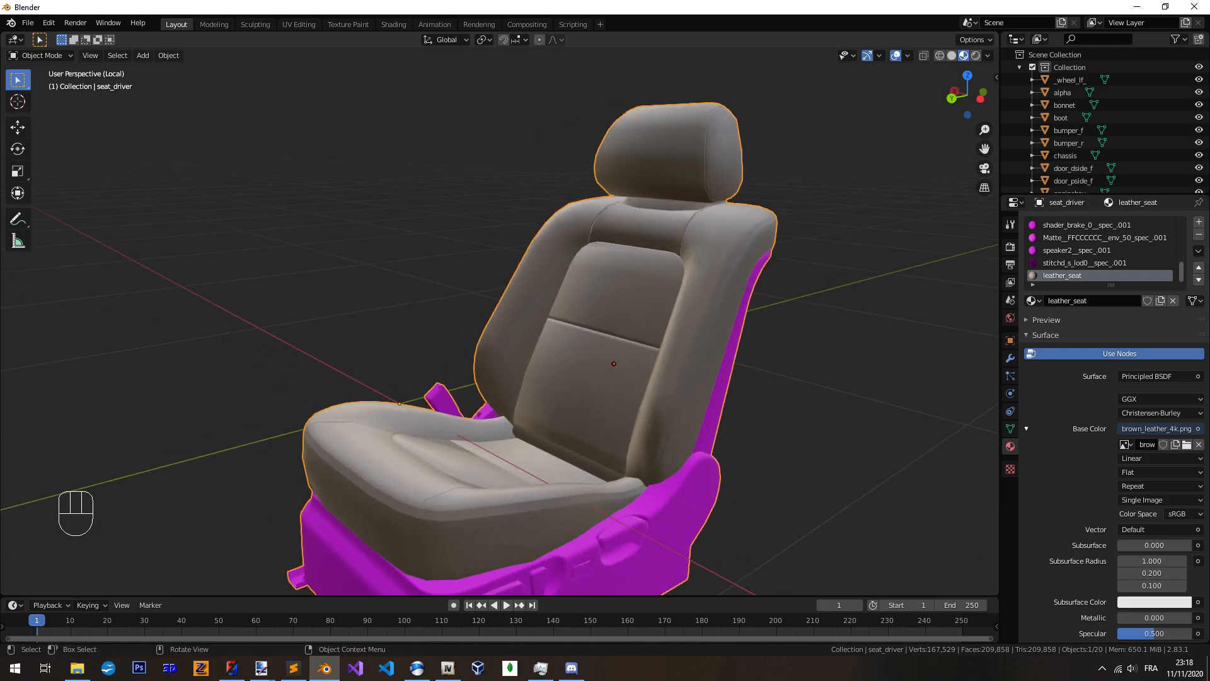
In Edit Mode, pick a face on the upper backrest panel and select all faces that use the leather_seat material
{"action": "key", "text": "Tab"}
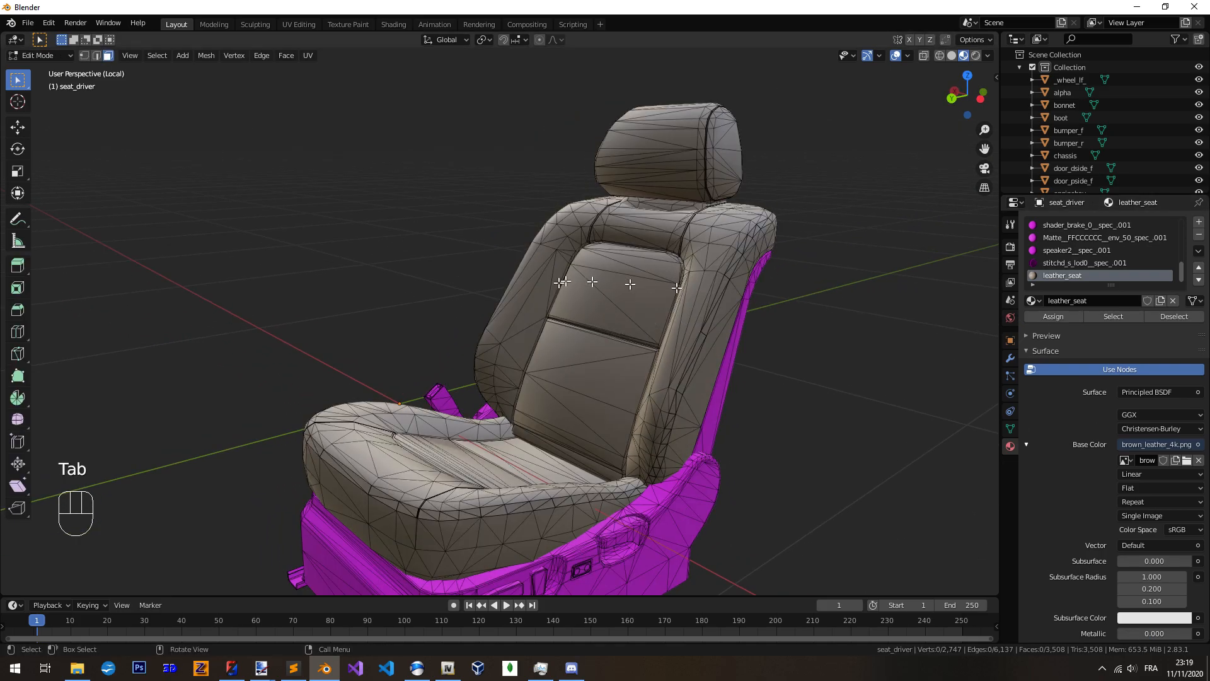
{"action": "middle_click_drag", "start_coordinate": [640, 280], "coordinate": [658, 283]}
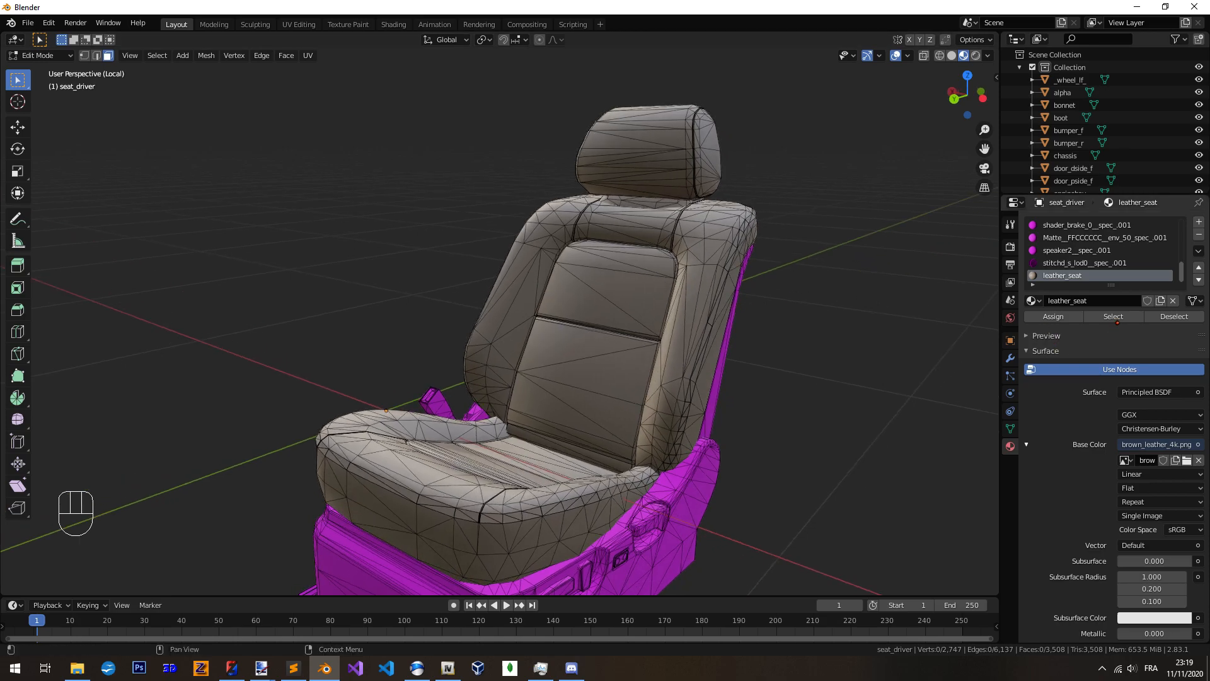
{"action": "left_click", "coordinate": [1113, 317]}
{"action": "key", "text": "alt+a"}
{"action": "left_click", "coordinate": [642, 260]}
{"action": "middle_click_drag", "start_coordinate": [802, 340], "coordinate": [716, 342]}
{"action": "key", "text": "alt+a"}
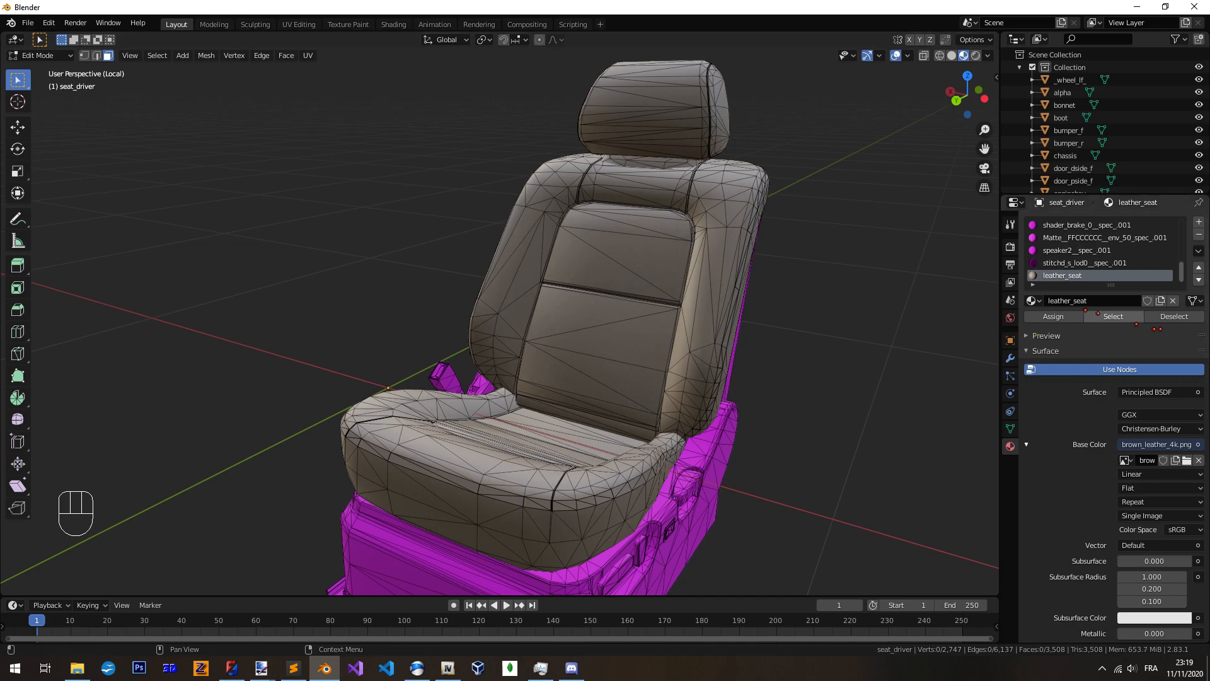
{"action": "left_click", "coordinate": [628, 262]}
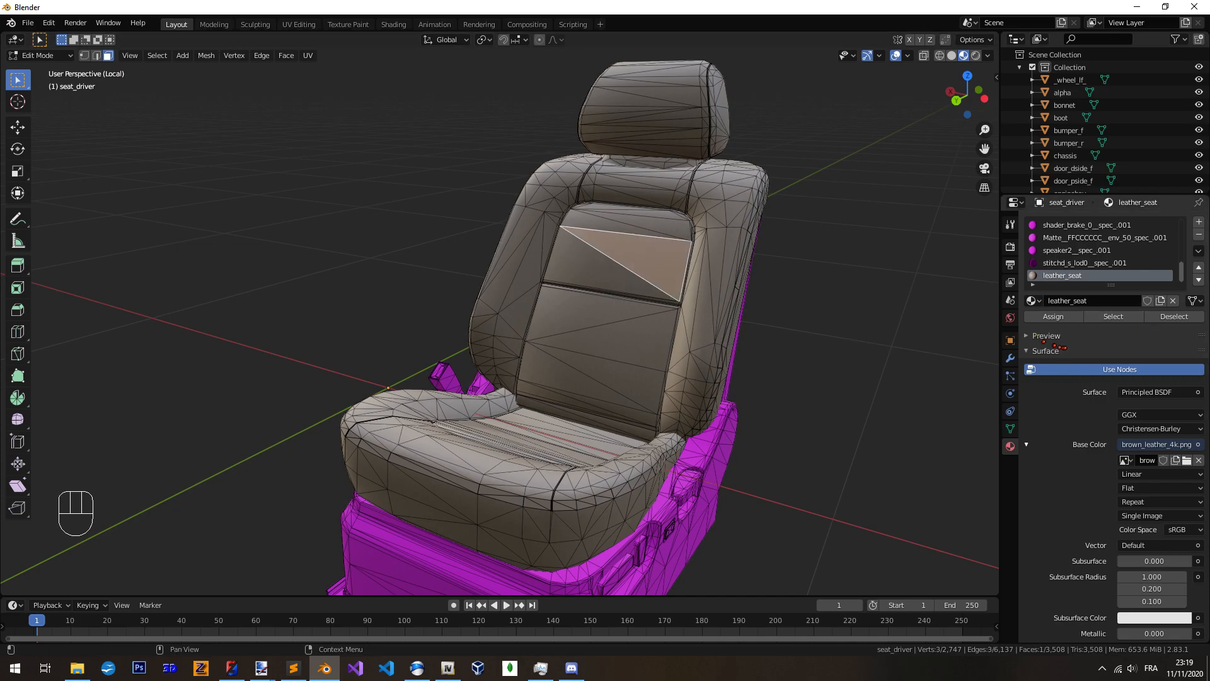
{"action": "left_click", "coordinate": [1113, 317]}
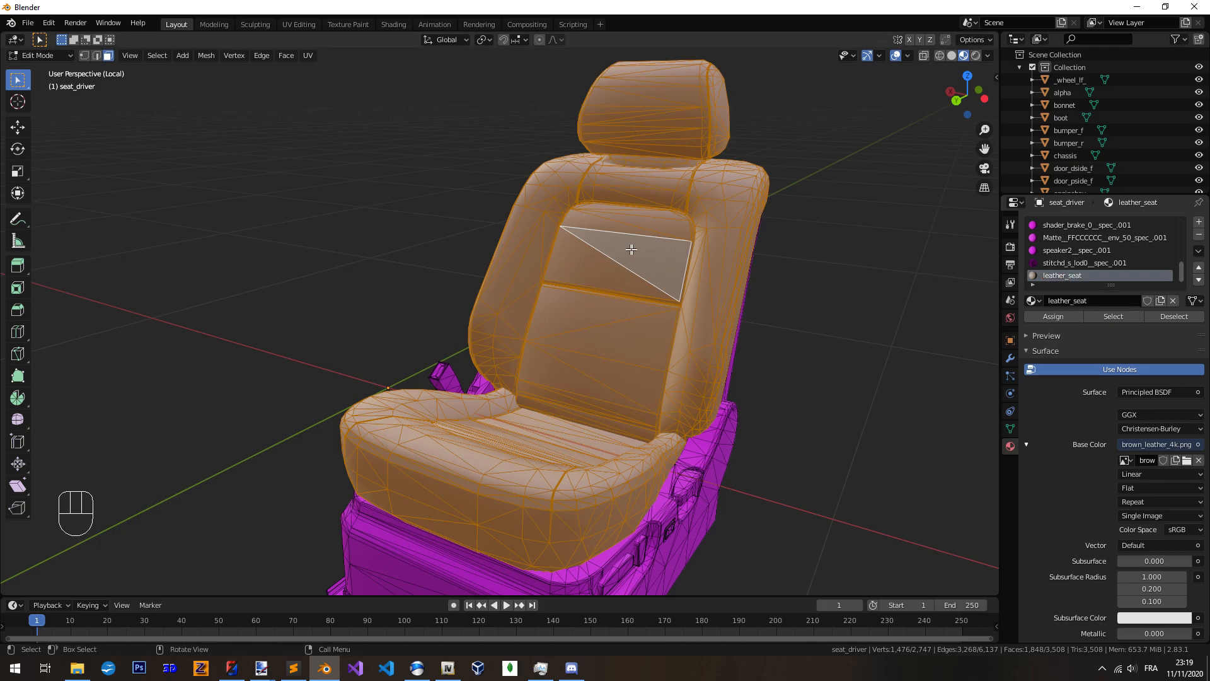
{"action": "middle_click_drag", "start_coordinate": [595, 302], "coordinate": [628, 313]}
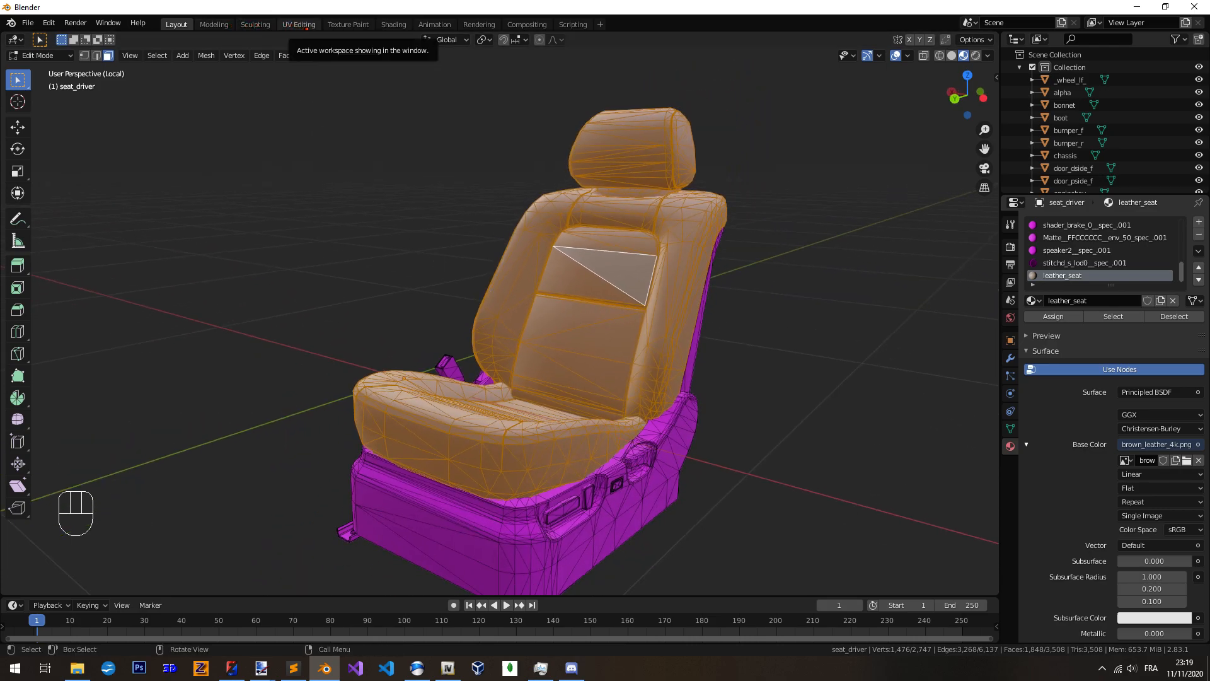
Switch to the UV Editing workspace and inspect the selected upholstery's UV layout over the leather image
{"action": "left_click", "coordinate": [300, 25]}
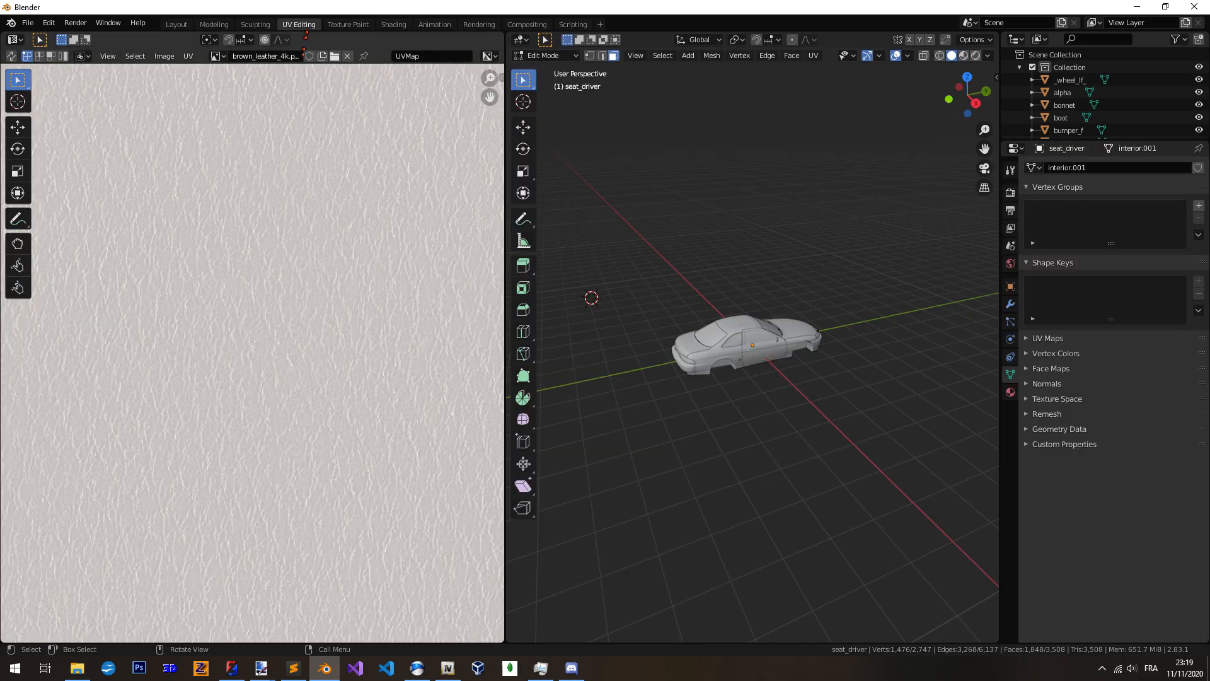
{"action": "scroll", "coordinate": [306, 298], "scroll_direction": "down", "scroll_amount": 5}
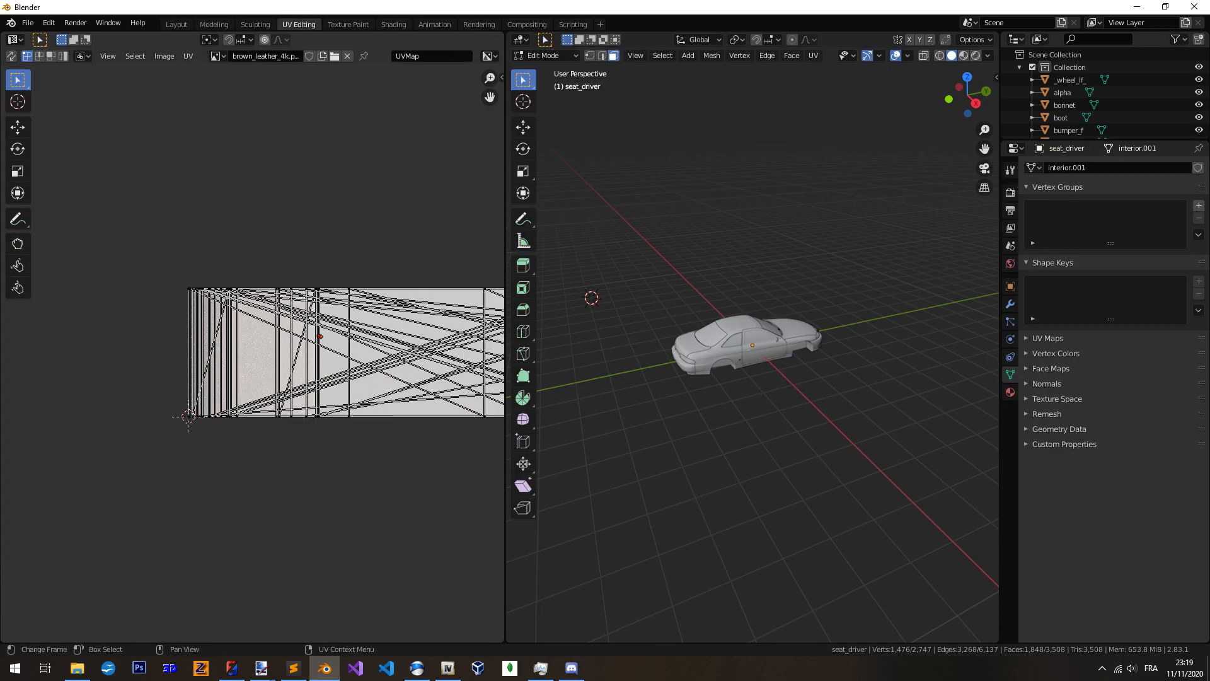
{"action": "scroll", "coordinate": [307, 353], "scroll_direction": "down", "scroll_amount": 1}
{"action": "middle_click_drag", "start_coordinate": [334, 357], "coordinate": [168, 349]}
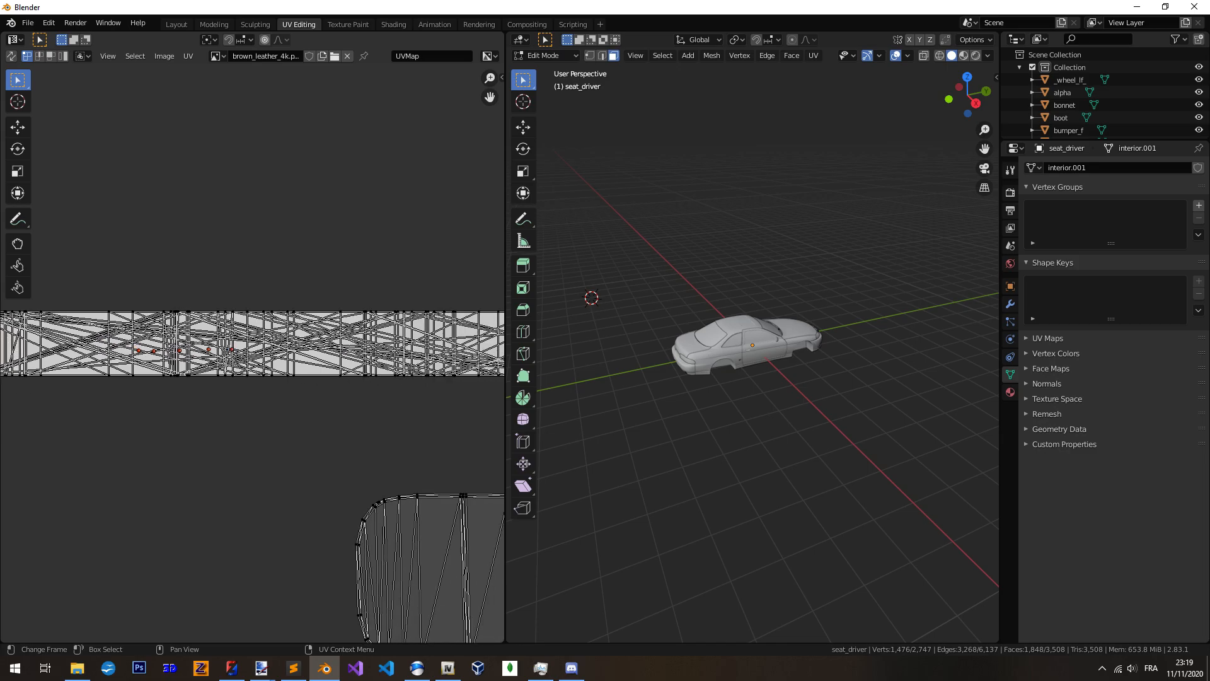
Examine the selected upholstery's overlapping UVs against the brown leather image at several zoom levels
{"action": "scroll", "coordinate": [168, 348], "scroll_direction": "down", "scroll_amount": 7}
{"action": "scroll", "coordinate": [169, 348], "scroll_direction": "up", "scroll_amount": 3}
{"action": "scroll", "coordinate": [261, 357], "scroll_direction": "up", "scroll_amount": 4}
{"action": "middle_click_drag", "start_coordinate": [261, 357], "coordinate": [40, 362]}
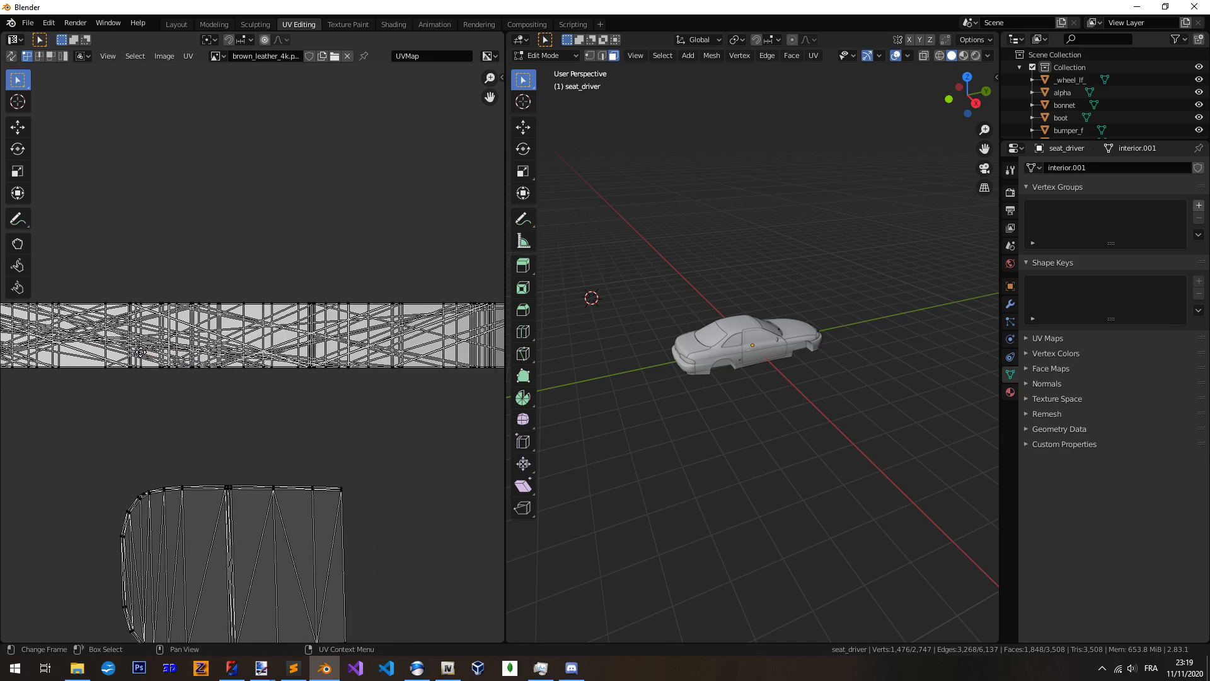
{"action": "middle_click_drag", "start_coordinate": [334, 354], "coordinate": [250, 353]}
{"action": "scroll", "coordinate": [251, 353], "scroll_direction": "down", "scroll_amount": 7}
{"action": "middle_click_drag", "start_coordinate": [199, 526], "coordinate": [248, 347]}
{"action": "scroll", "coordinate": [248, 346], "scroll_direction": "down", "scroll_amount": 4}
{"action": "middle_click_drag", "start_coordinate": [352, 471], "coordinate": [165, 278]}
{"action": "scroll", "coordinate": [268, 328], "scroll_direction": "up", "scroll_amount": 6}
{"action": "middle_click_drag", "start_coordinate": [266, 266], "coordinate": [373, 417]}
{"action": "scroll", "coordinate": [286, 350], "scroll_direction": "down", "scroll_amount": 9}
{"action": "middle_click_drag", "start_coordinate": [218, 326], "coordinate": [413, 383]}
{"action": "scroll", "coordinate": [359, 309], "scroll_direction": "up", "scroll_amount": 7}
{"action": "middle_click_drag", "start_coordinate": [356, 311], "coordinate": [219, 435]}
{"action": "scroll", "coordinate": [232, 397], "scroll_direction": "up", "scroll_amount": 10}
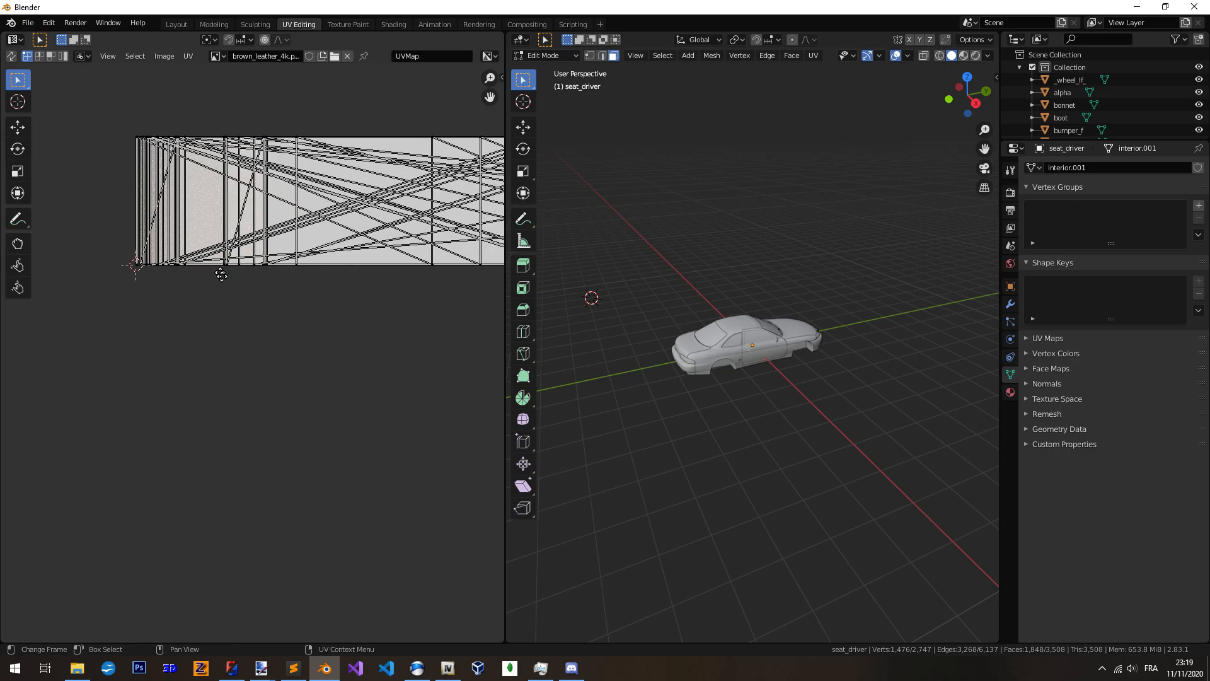
{"action": "middle_click_drag", "start_coordinate": [220, 268], "coordinate": [273, 409]}
{"action": "scroll", "coordinate": [273, 404], "scroll_direction": "up", "scroll_amount": 4}
{"action": "middle_click_drag", "start_coordinate": [323, 365], "coordinate": [288, 379]}
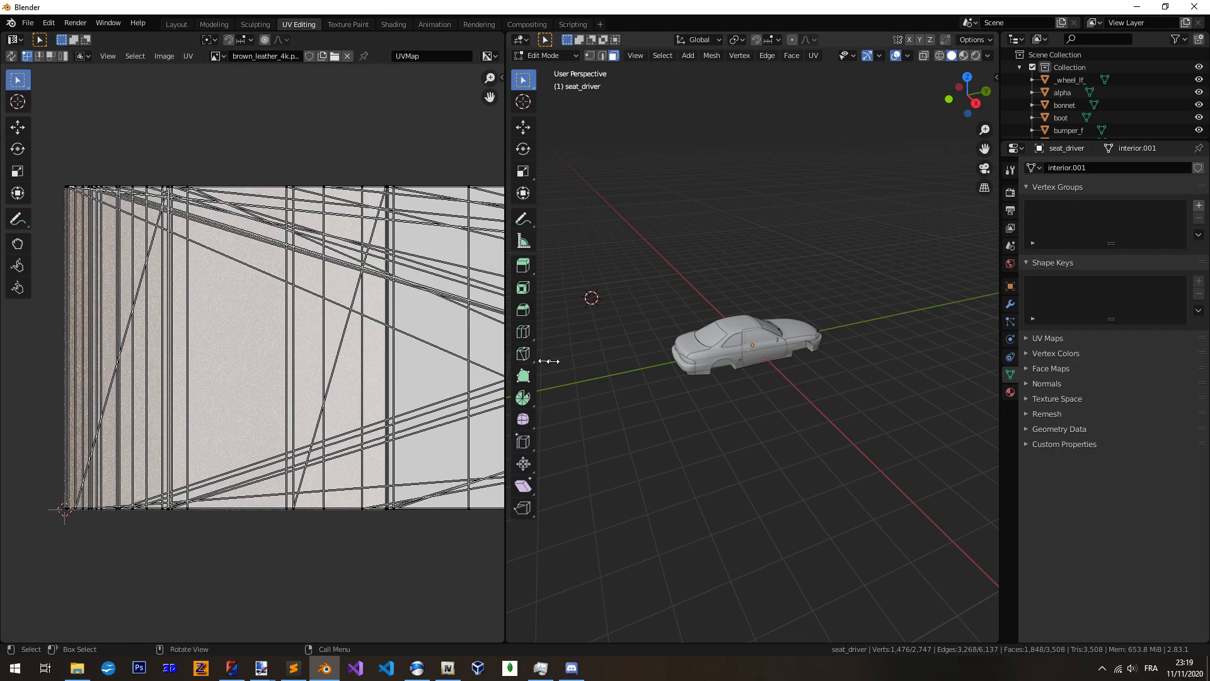
Widen the 3D viewport relative to the UV editor and split a narrow extra viewport off its side
{"action": "scroll", "coordinate": [753, 348], "scroll_direction": "up", "scroll_amount": 3}
{"action": "scroll", "coordinate": [753, 349], "scroll_direction": "up", "scroll_amount": 8}
{"action": "middle_click_drag", "start_coordinate": [735, 328], "coordinate": [711, 341]}
{"action": "scroll", "coordinate": [725, 349], "scroll_direction": "up", "scroll_amount": 5}
{"action": "middle_click_drag", "start_coordinate": [786, 378], "coordinate": [729, 364]}
{"action": "scroll", "coordinate": [667, 381], "scroll_direction": "down", "scroll_amount": 4}
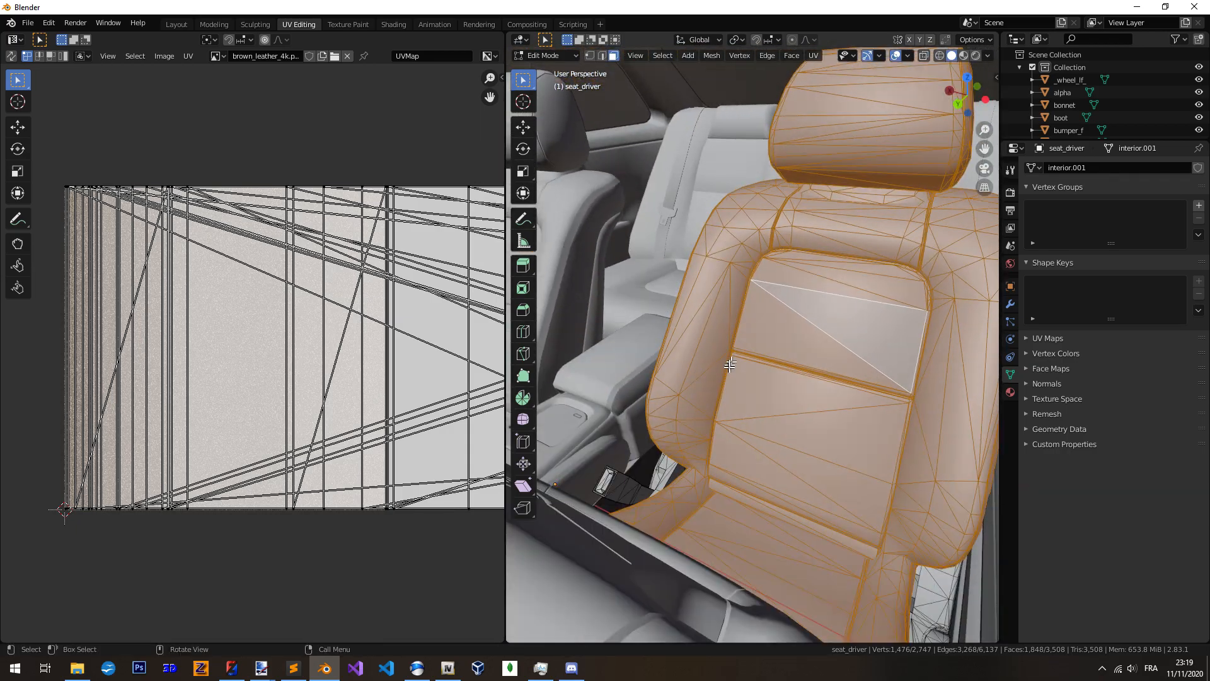
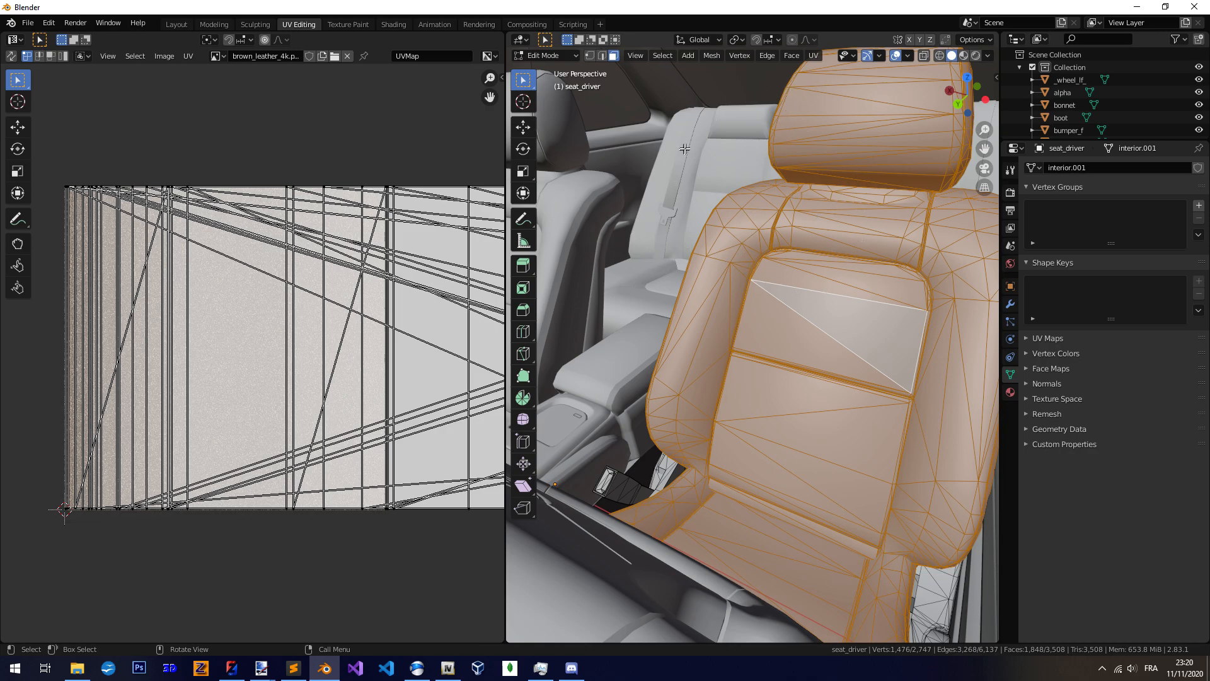
{"action": "left_click_drag", "start_coordinate": [505, 191], "coordinate": [924, 208]}
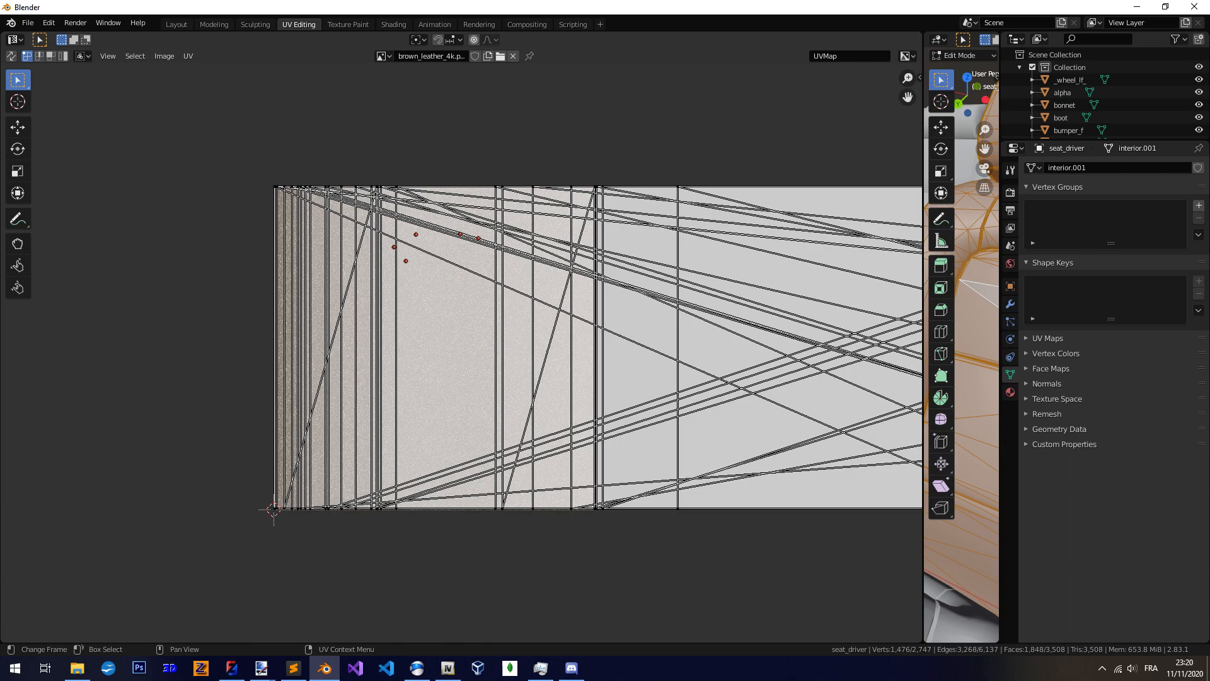
{"action": "scroll", "coordinate": [432, 345], "scroll_direction": "down", "scroll_amount": 5}
{"action": "scroll", "coordinate": [432, 346], "scroll_direction": "up", "scroll_amount": 3}
{"action": "left_click_drag", "start_coordinate": [924, 214], "coordinate": [389, 208]}
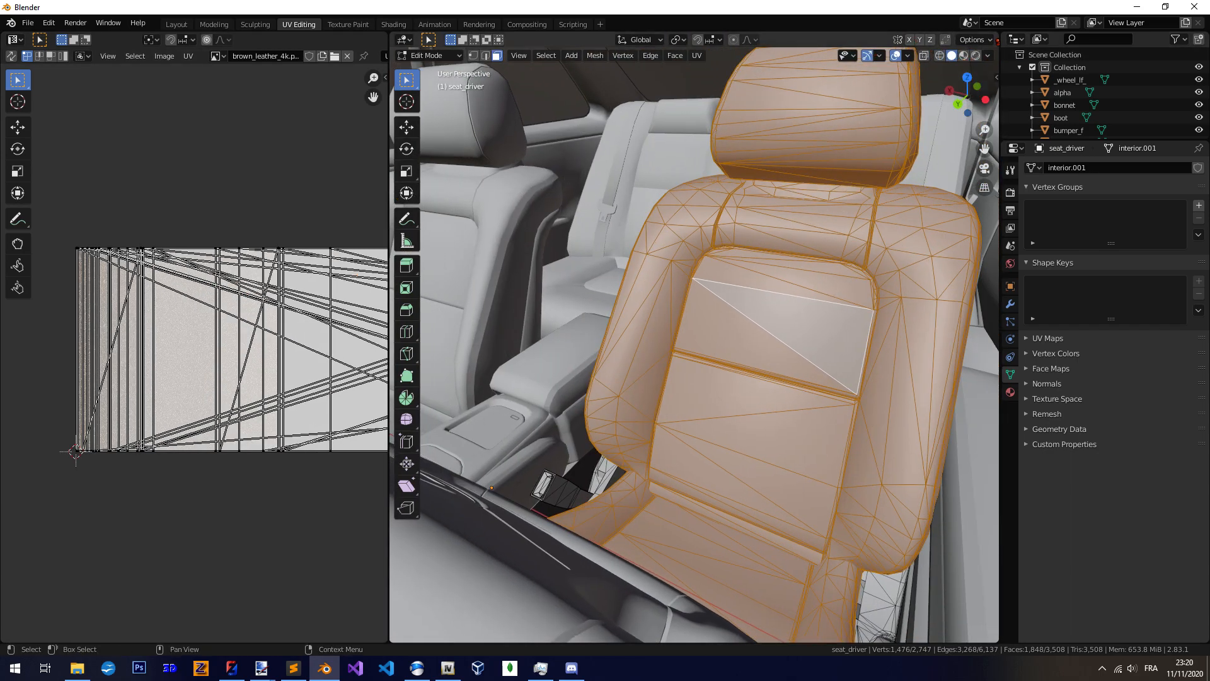
{"action": "left_click_drag", "start_coordinate": [992, 38], "coordinate": [1137, 96]}
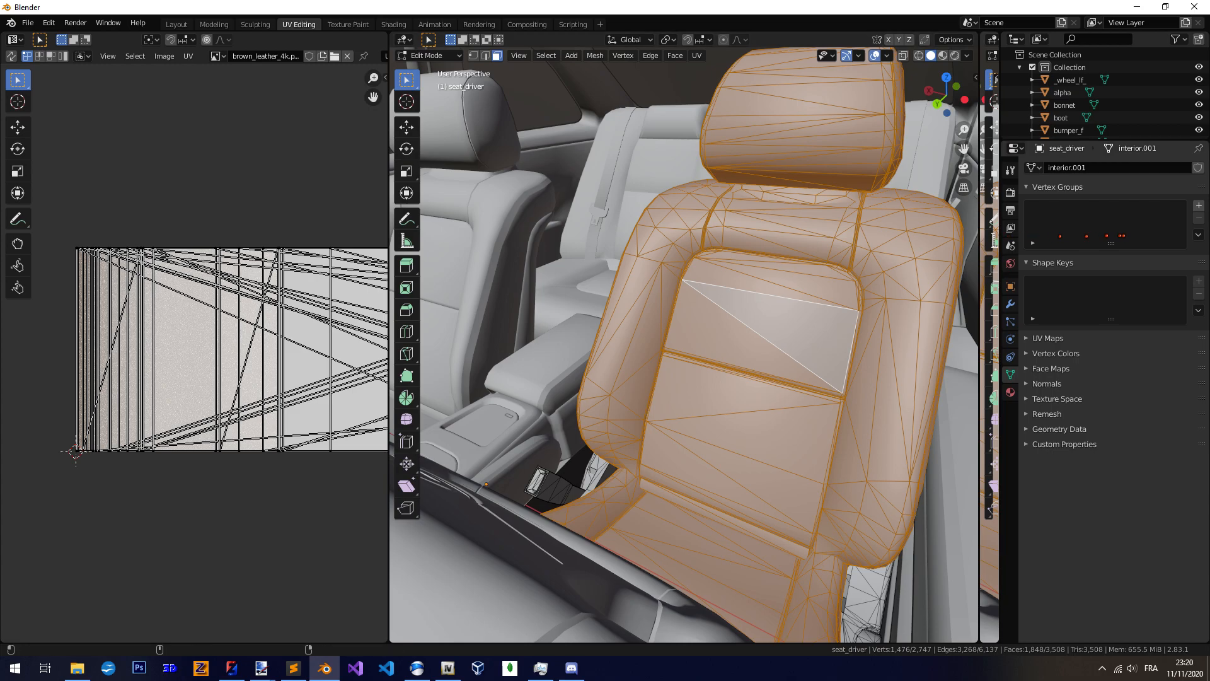
{"action": "left_click_drag", "start_coordinate": [983, 245], "coordinate": [1023, 244]}
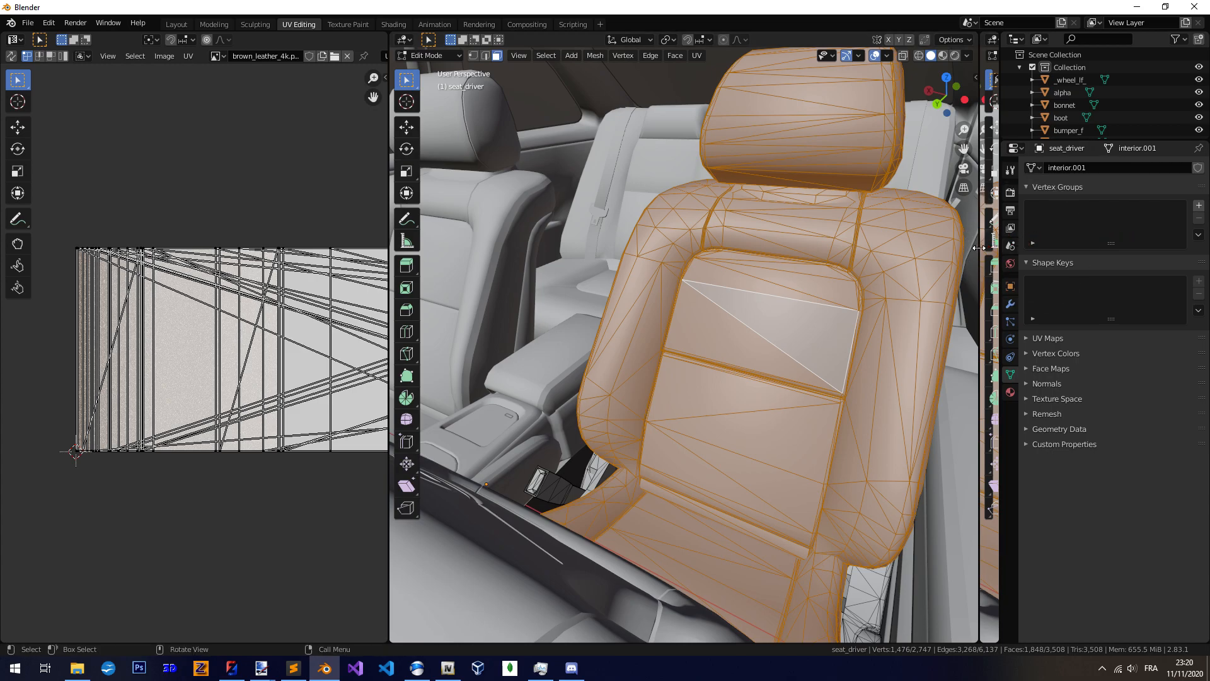
Isolate the driver seat in Local View
{"action": "scroll", "coordinate": [809, 235], "scroll_direction": "down", "scroll_amount": 7}
{"action": "middle_click_drag", "start_coordinate": [737, 361], "coordinate": [691, 357]}
{"action": "scroll", "coordinate": [683, 349], "scroll_direction": "up", "scroll_amount": 5}
{"action": "scroll", "coordinate": [700, 345], "scroll_direction": "down", "scroll_amount": 5}
{"action": "key", "text": "KP_Divide"}
{"action": "scroll", "coordinate": [721, 341], "scroll_direction": "down", "scroll_amount": 3}
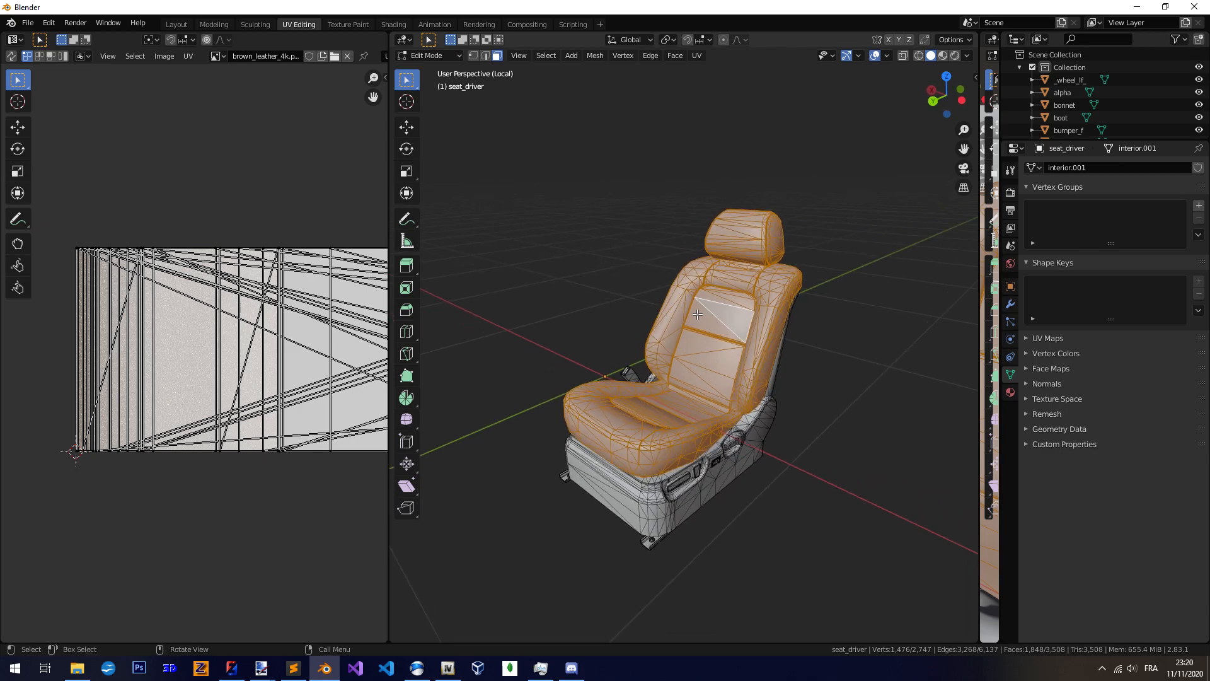
{"action": "key", "text": "F2"}
{"action": "key", "text": "Escape"}
{"action": "key", "text": "shift+F1"}
{"action": "key", "text": "shift+F10"}
{"action": "key", "text": "shift+F3"}
{"action": "key", "text": "shift+F4"}
{"action": "key", "text": "shift+F5"}
{"action": "mouse_move", "coordinate": [712, 363]}
{"action": "middle_mouse_down"}
{"action": "mouse_move", "coordinate": [623, 305]}
{"action": "mouse_move", "coordinate": [719, 356]}
{"action": "middle_mouse_up"}
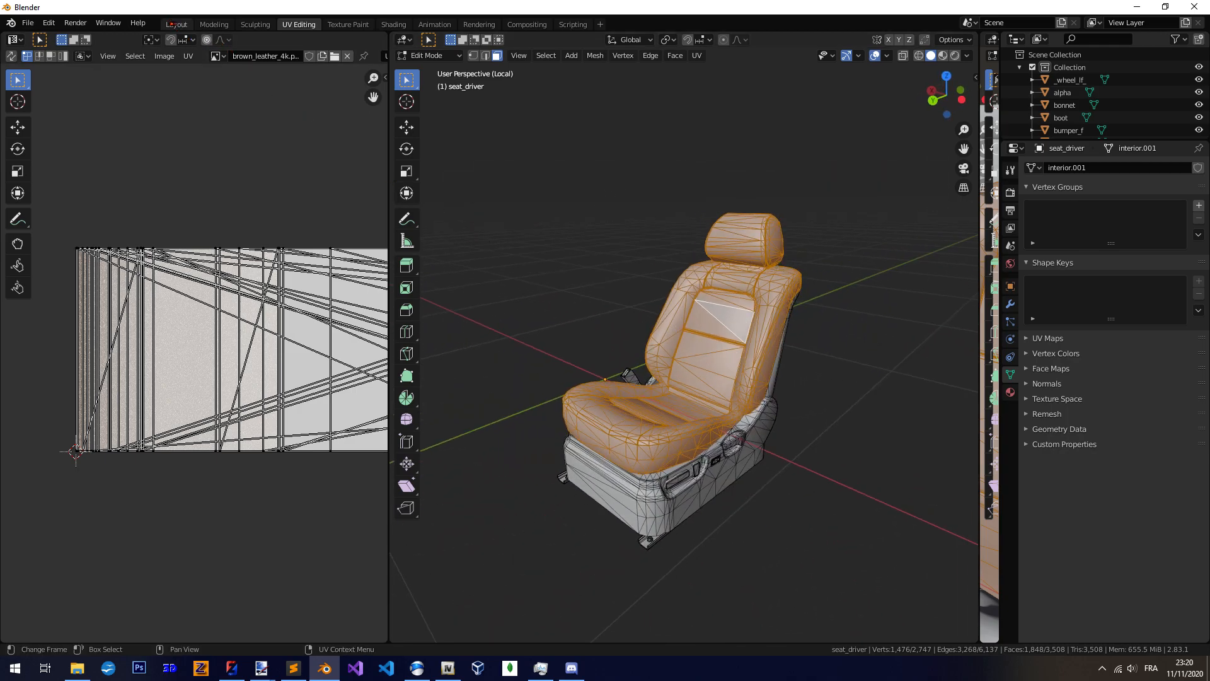
Check the seat in the Layout workspace, return to UV Editing and set the viewport shading to Material Preview
{"action": "left_click", "coordinate": [176, 24]}
{"action": "key", "text": "Tab"}
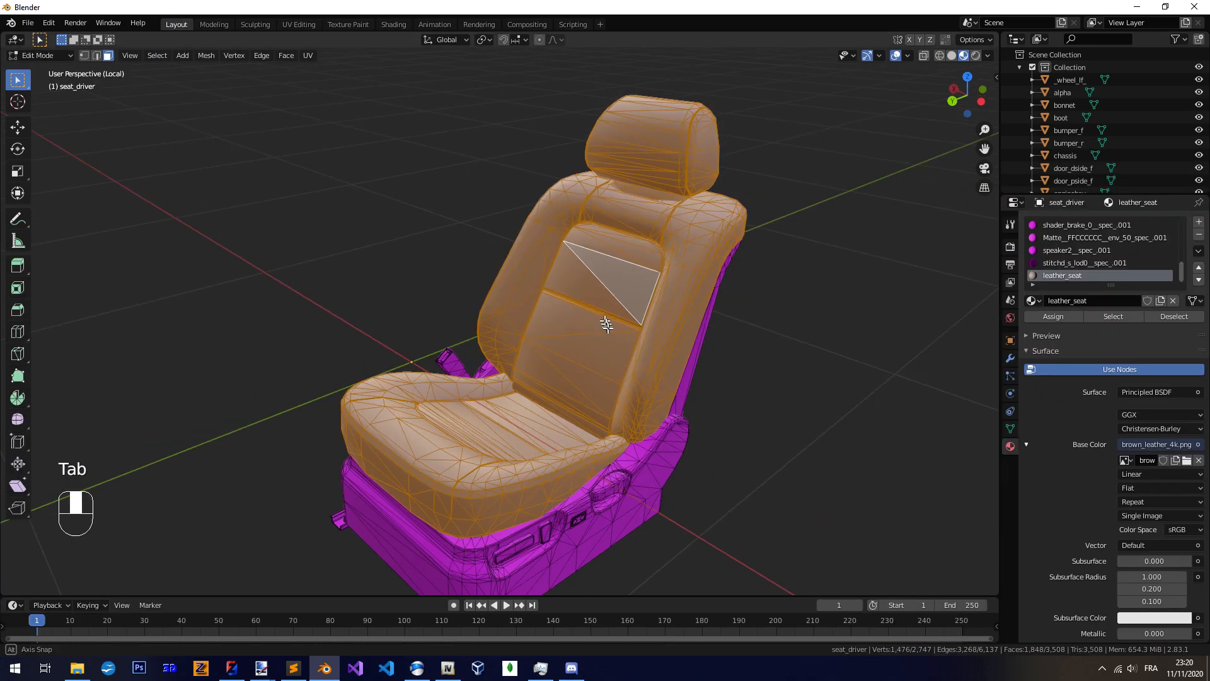
{"action": "left_click", "coordinate": [299, 24]}
{"action": "middle_click_drag", "start_coordinate": [703, 350], "coordinate": [690, 355]}
{"action": "scroll", "coordinate": [690, 354], "scroll_direction": "up", "scroll_amount": 2}
{"action": "key", "text": "z"}
{"action": "left_click", "coordinate": [729, 410]}
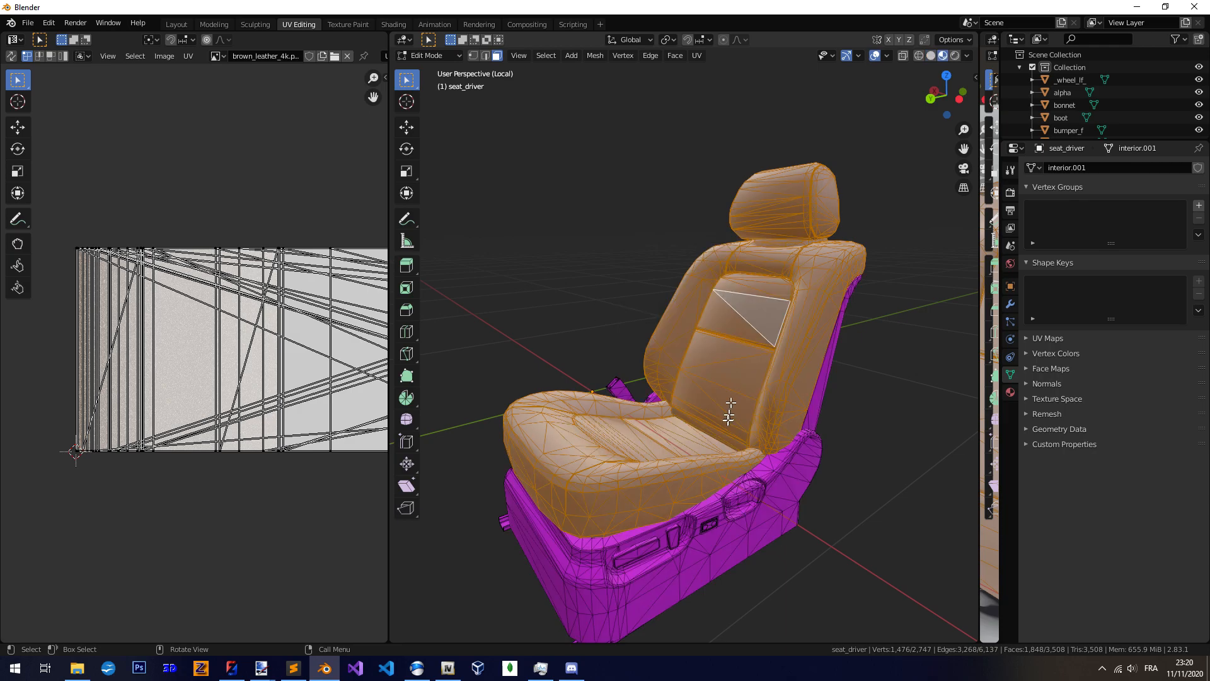
Inspect the seat's leather in Object Mode and return to Edit Mode, keeping Material Preview shading
{"action": "scroll", "coordinate": [727, 419], "scroll_direction": "up", "scroll_amount": 5}
{"action": "key", "text": "Tab"}
{"action": "middle_click_drag", "start_coordinate": [747, 368], "coordinate": [723, 339]}
{"action": "key", "text": "Tab"}
{"action": "key", "text": "z"}
{"action": "left_click", "coordinate": [717, 385]}
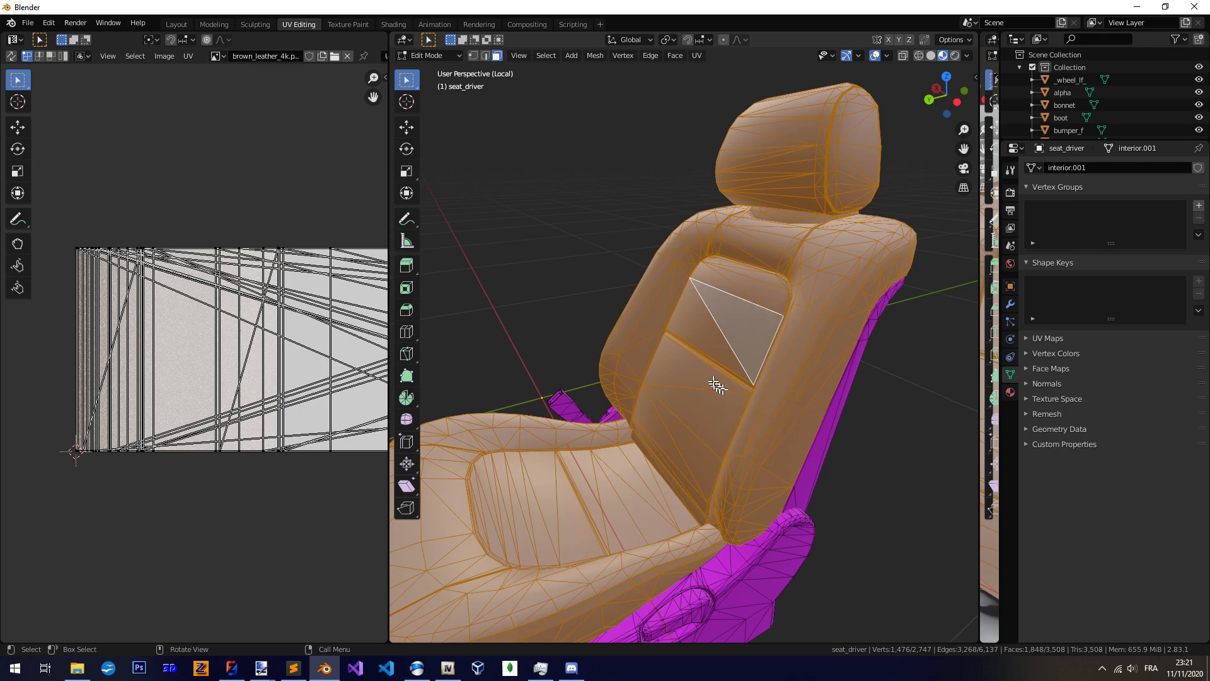
Unwrap the selected upholstery faces with Smart UV Project, using an angle limit of 66 and an island margin of 0.12
{"action": "scroll", "coordinate": [717, 386], "scroll_direction": "down", "scroll_amount": 3}
{"action": "middle_click_drag", "start_coordinate": [717, 386], "coordinate": [735, 242]}
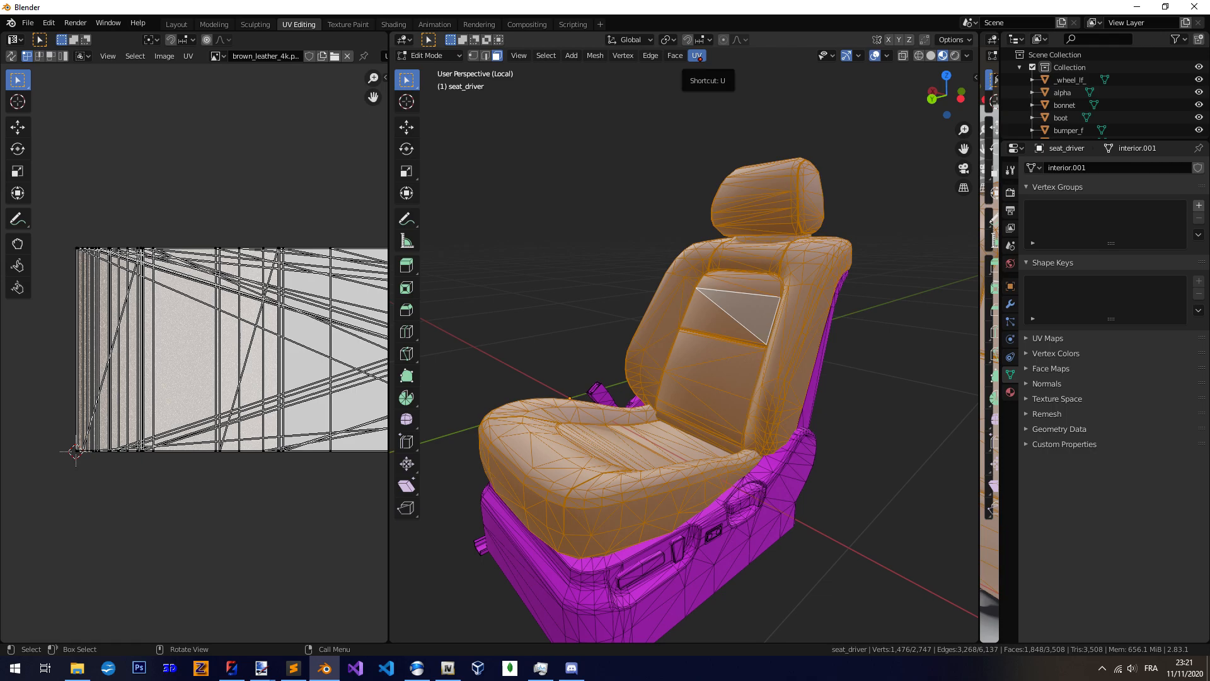
{"action": "key", "text": "u"}
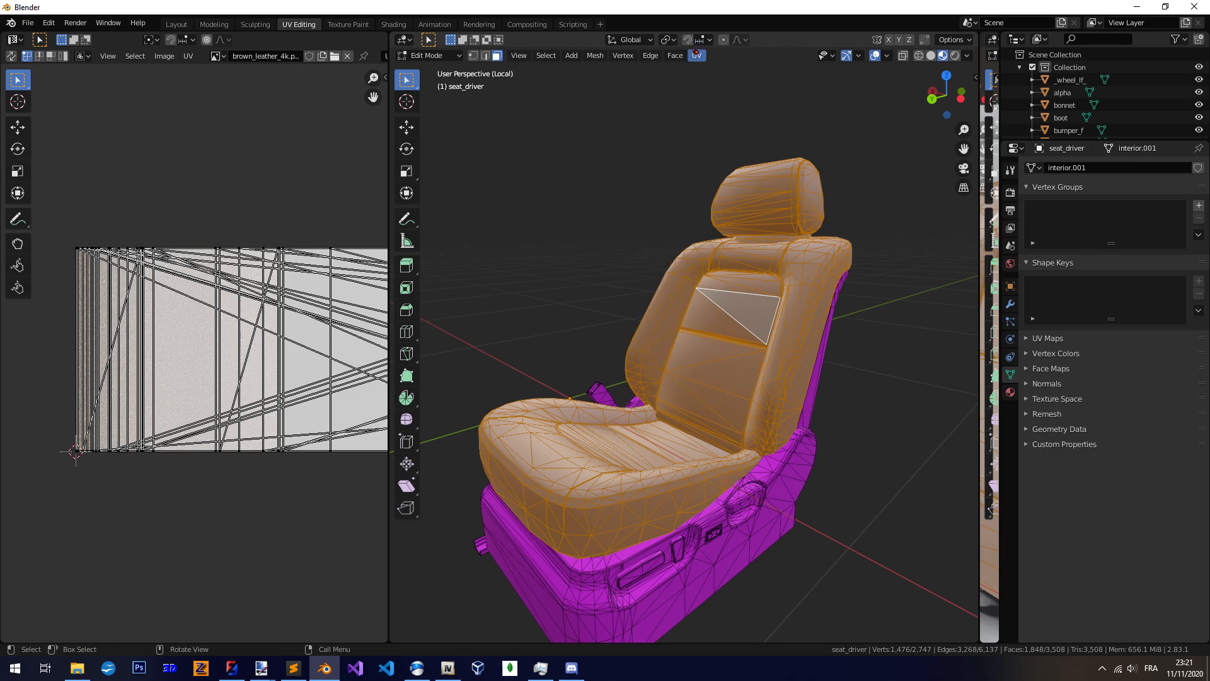
{"action": "left_click", "coordinate": [696, 55]}
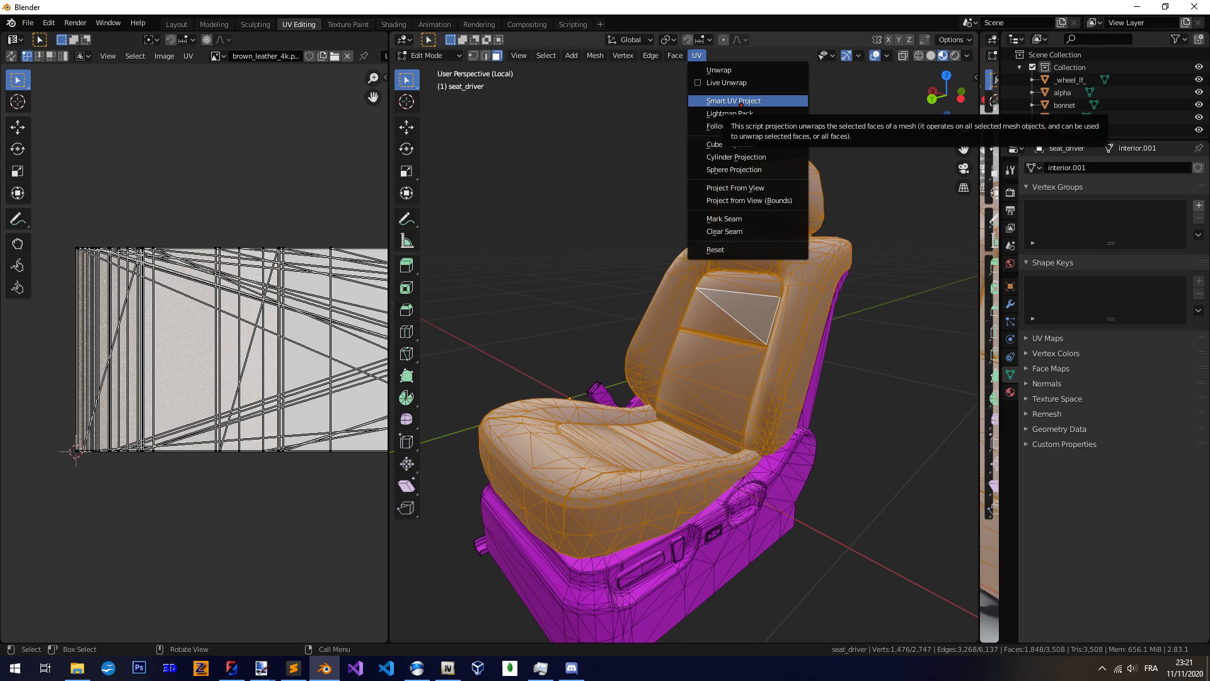
{"action": "left_click", "coordinate": [741, 102]}
{"action": "left_click_drag", "start_coordinate": [744, 114], "coordinate": [535, 120]}
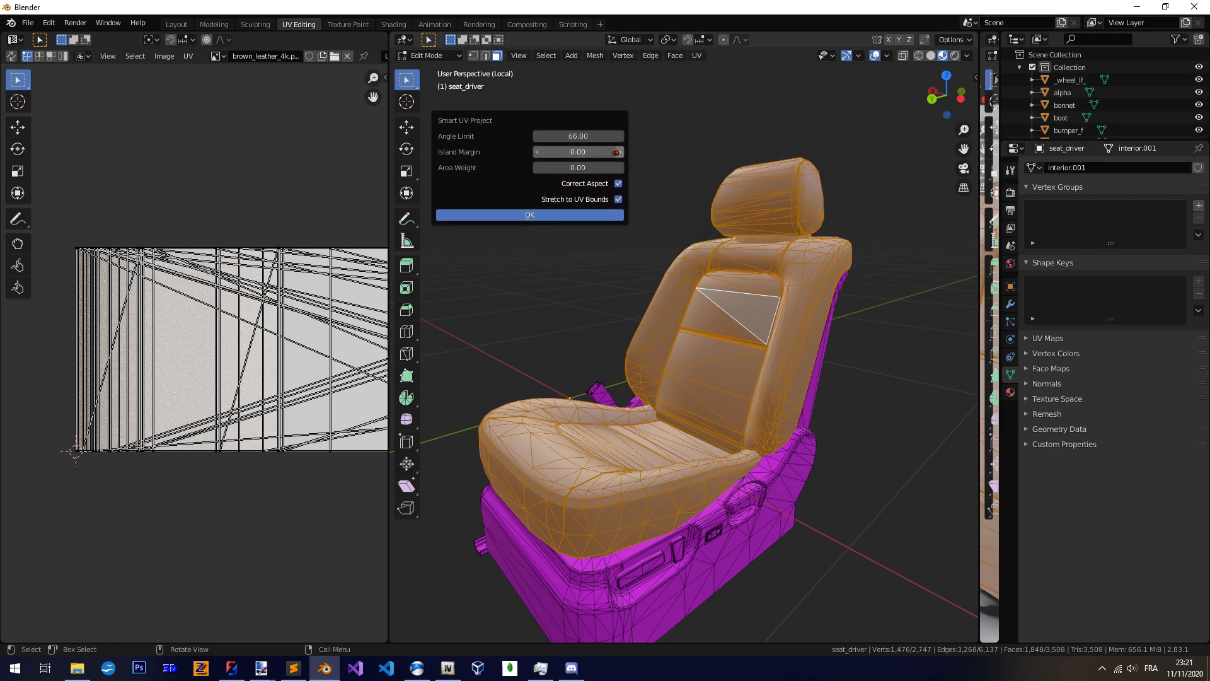
{"action": "left_click", "coordinate": [622, 151]}
{"action": "left_click", "coordinate": [622, 150]}
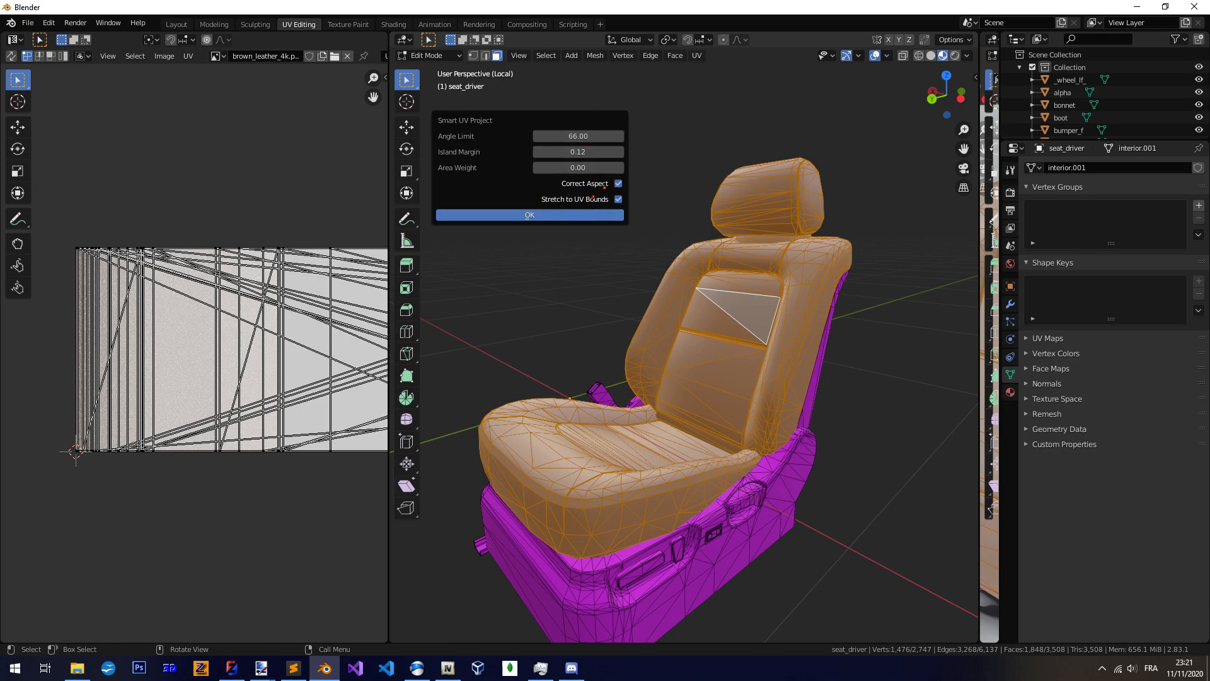
{"action": "left_click", "coordinate": [542, 216]}
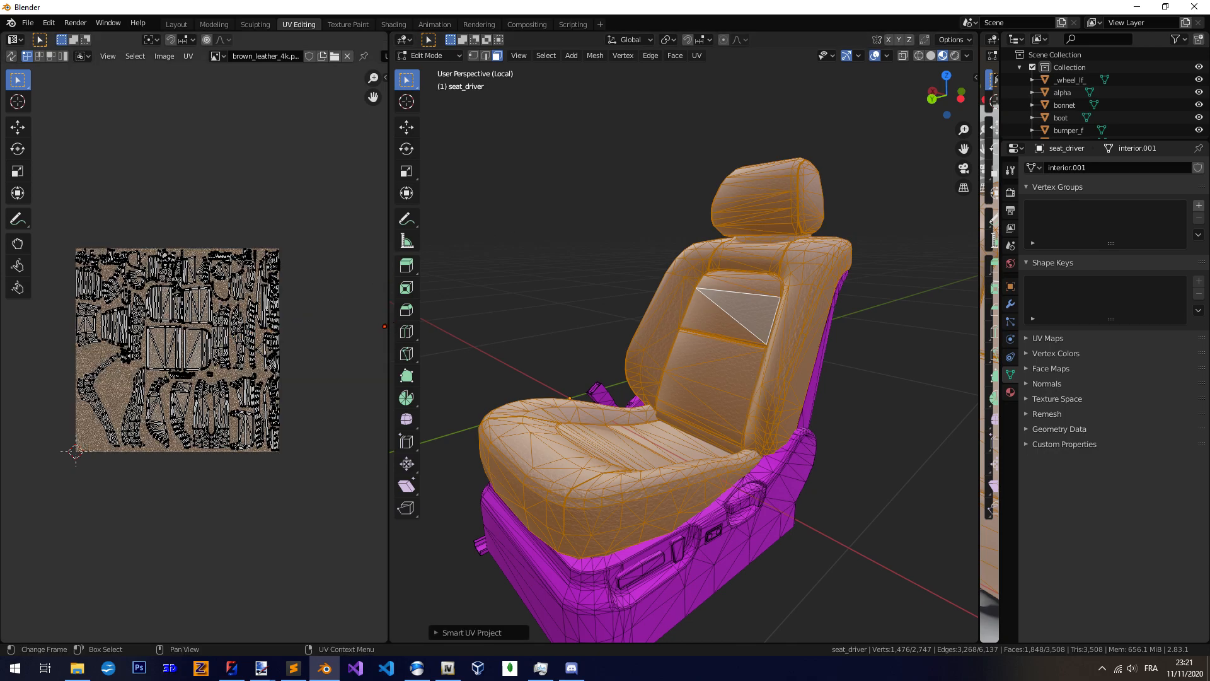
Enlarge the UV editor to inspect the unwrapped islands over the leather image, and give the space back to the 3D viewport
{"action": "left_click_drag", "start_coordinate": [387, 326], "coordinate": [852, 326]}
{"action": "scroll", "coordinate": [408, 328], "scroll_direction": "up", "scroll_amount": 5}
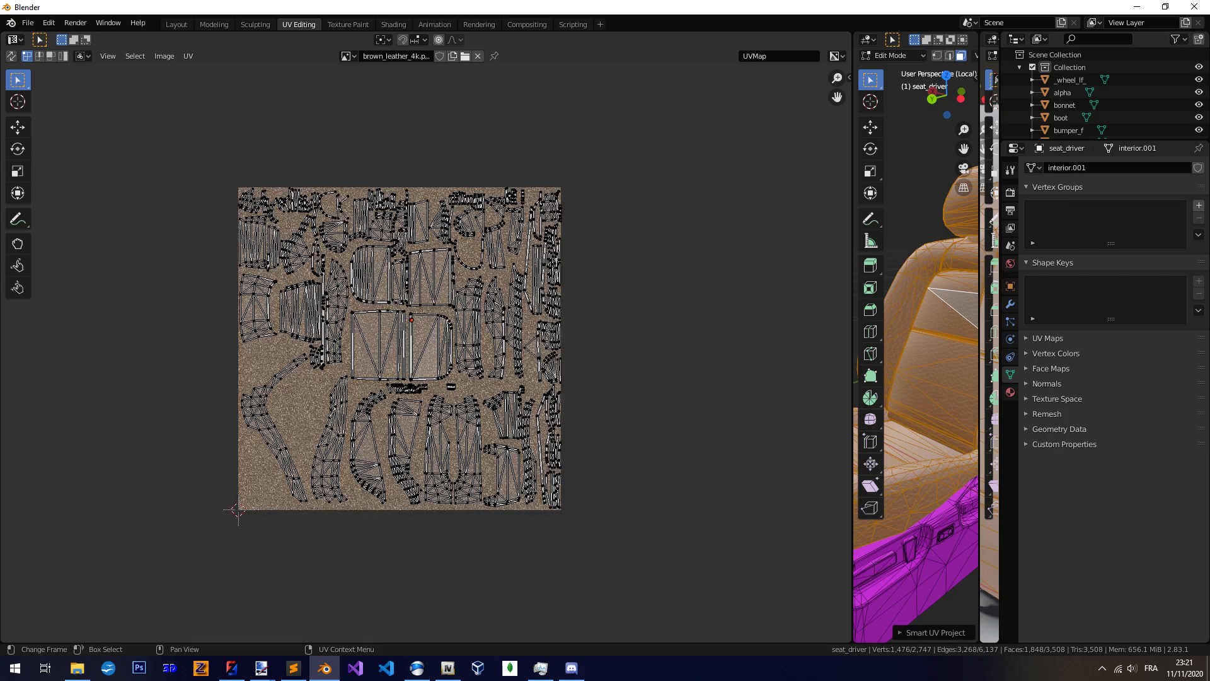
{"action": "scroll", "coordinate": [472, 312], "scroll_direction": "down", "scroll_amount": 3}
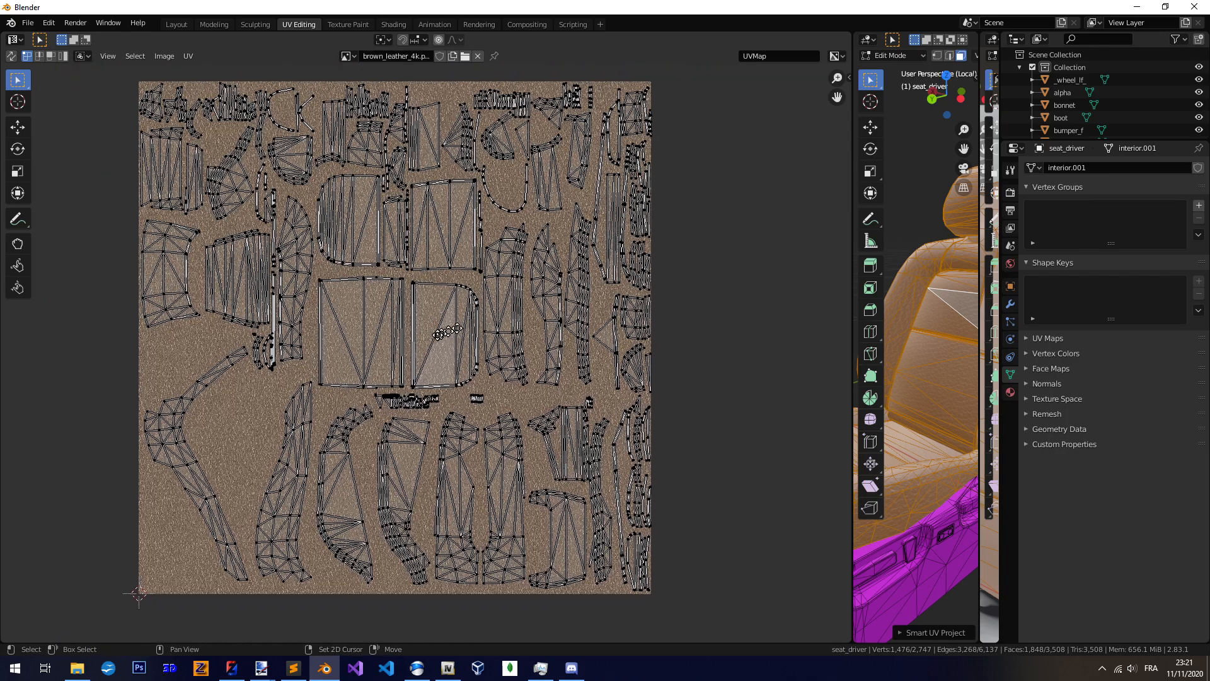
{"action": "left_click_drag", "start_coordinate": [852, 255], "coordinate": [324, 255]}
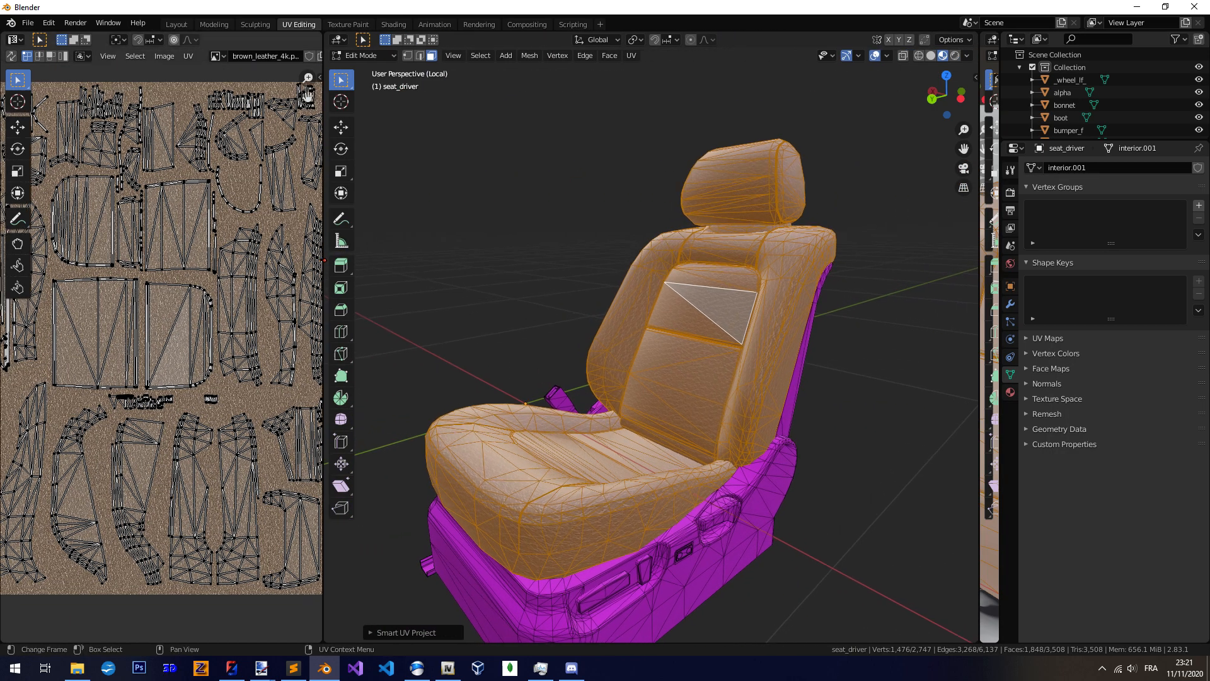
Switch to Object Mode and examine the leather grain on the headrest and backrest up close
{"action": "key", "text": "Tab"}
{"action": "middle_click_drag", "start_coordinate": [724, 313], "coordinate": [534, 360]}
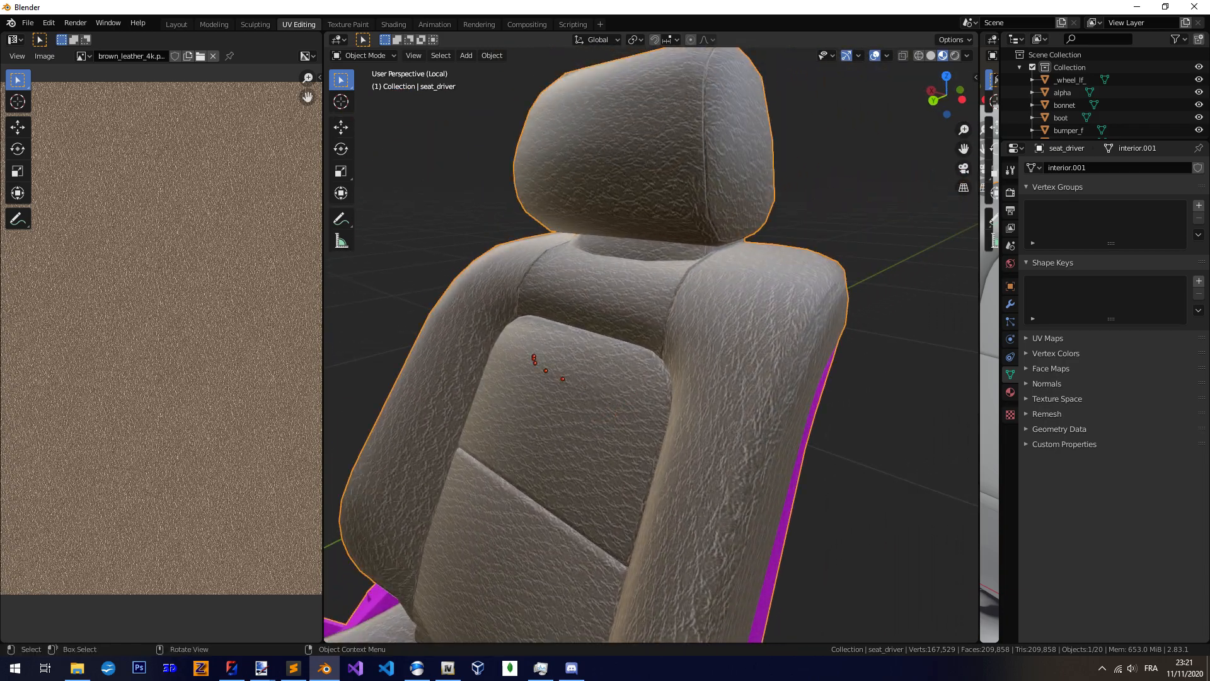
{"action": "middle_click_drag", "start_coordinate": [449, 337], "coordinate": [663, 378]}
{"action": "scroll", "coordinate": [666, 405], "scroll_direction": "up", "scroll_amount": 3}
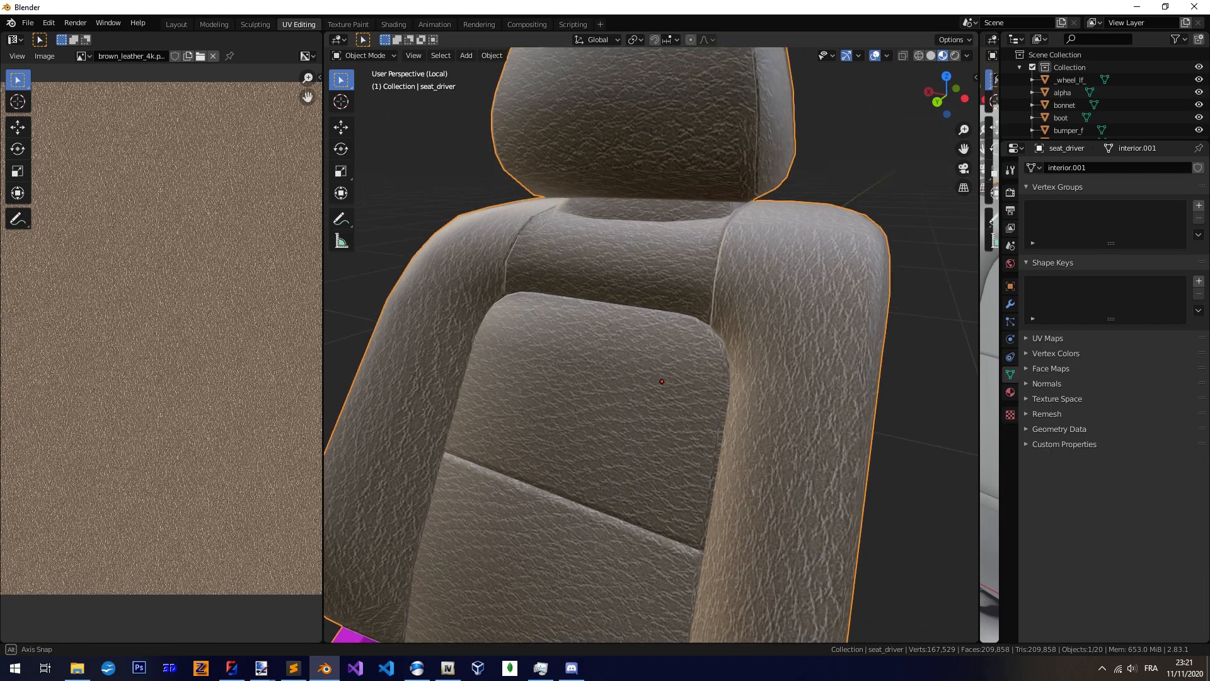
Return to Edit Mode, widen the UV editor and fit the whole leather image in it
{"action": "key", "text": "Tab"}
{"action": "scroll", "coordinate": [662, 377], "scroll_direction": "down", "scroll_amount": 6}
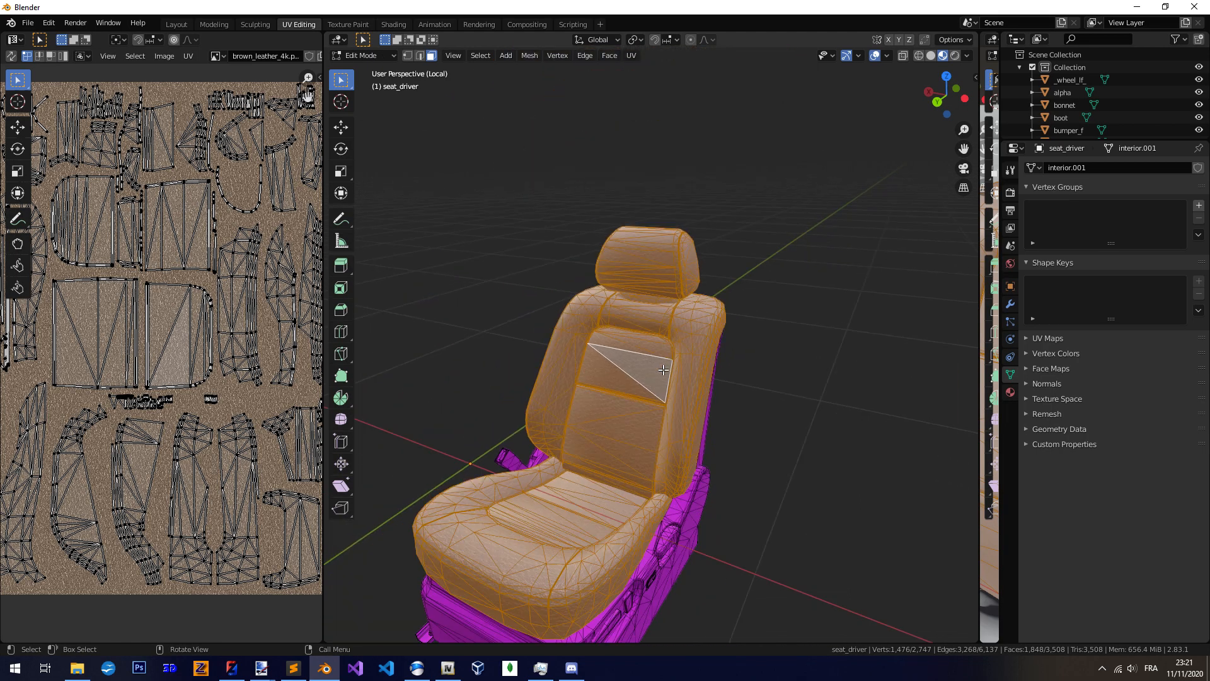
{"action": "left_click_drag", "start_coordinate": [321, 368], "coordinate": [502, 365]}
{"action": "key", "text": "Home"}
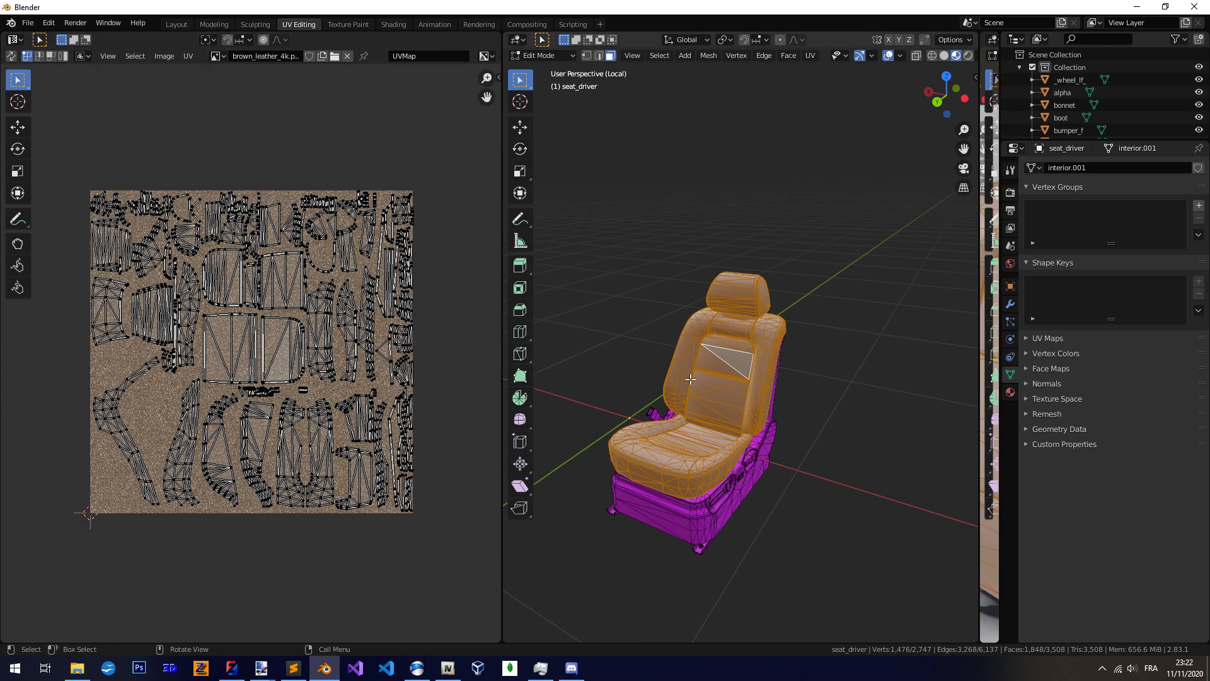
Deselect everything, pick a face on the upper backrest panel and select all faces assigned to the leather_seat material slot
{"action": "key", "text": "alt+a"}
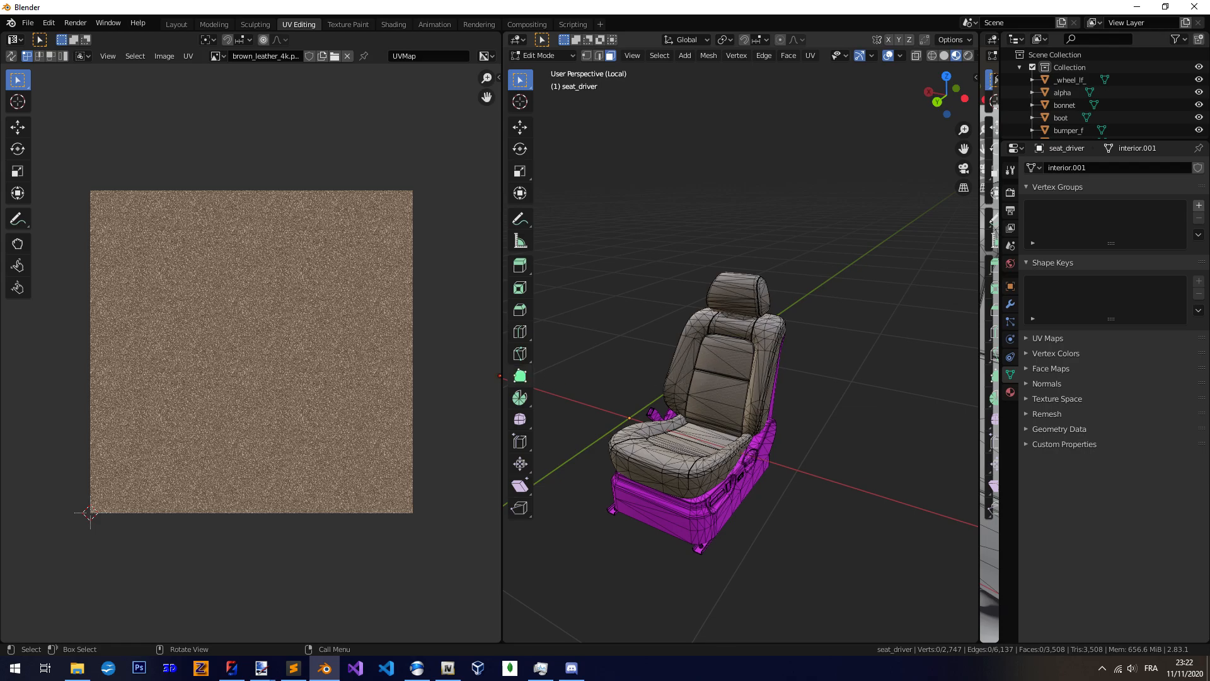
{"action": "mouse_move", "coordinate": [267, 322]}
{"action": "middle_mouse_down"}
{"action": "mouse_move", "coordinate": [274, 361]}
{"action": "mouse_move", "coordinate": [293, 321]}
{"action": "mouse_move", "coordinate": [268, 309]}
{"action": "mouse_move", "coordinate": [260, 327]}
{"action": "middle_mouse_up"}
{"action": "scroll", "coordinate": [762, 391], "scroll_direction": "up", "scroll_amount": 3}
{"action": "left_click", "coordinate": [748, 368]}
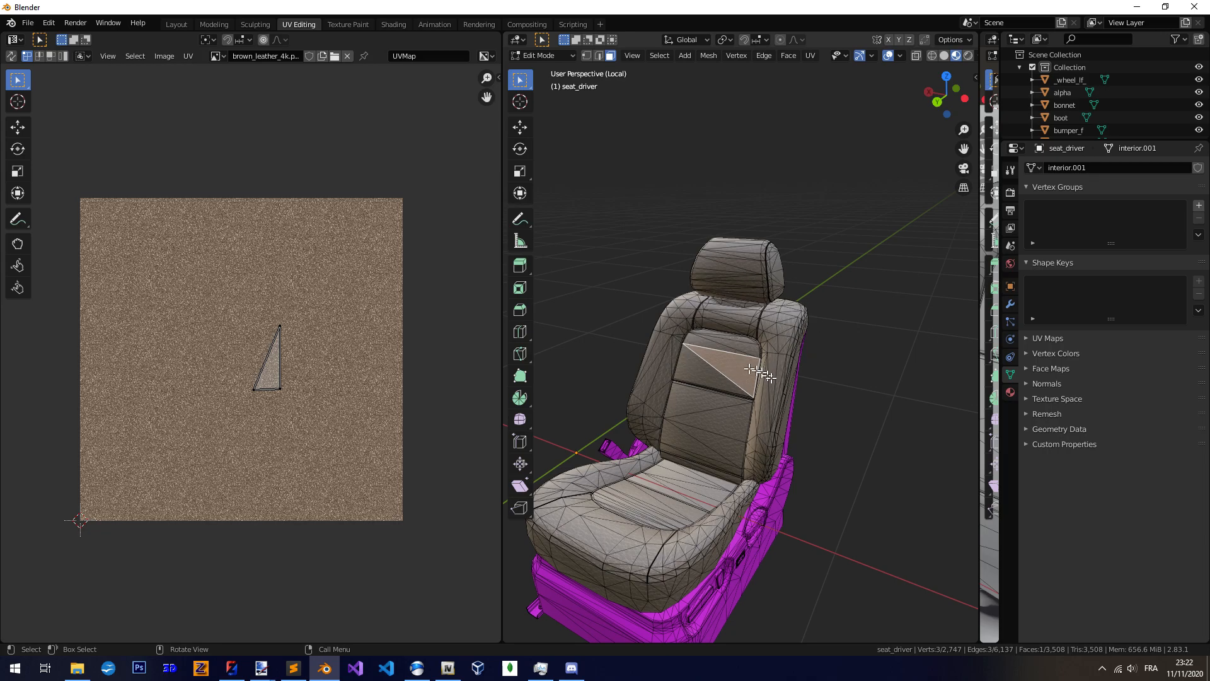
{"action": "left_click", "coordinate": [1010, 392]}
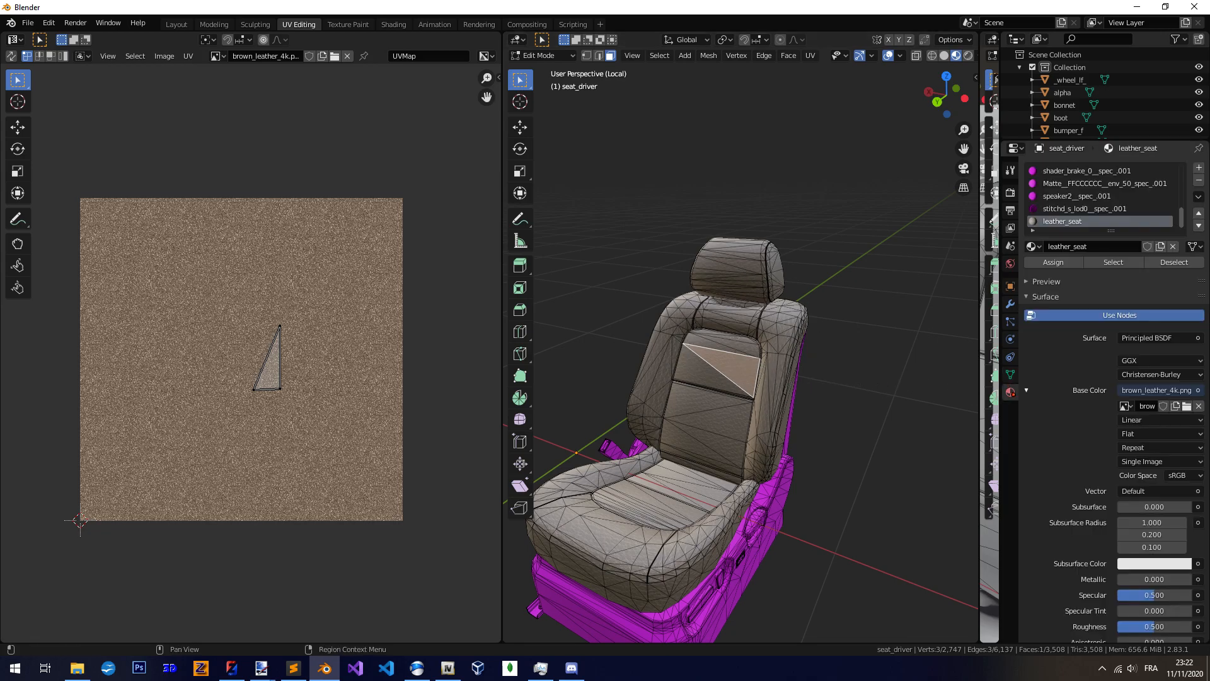
{"action": "left_click", "coordinate": [1104, 262]}
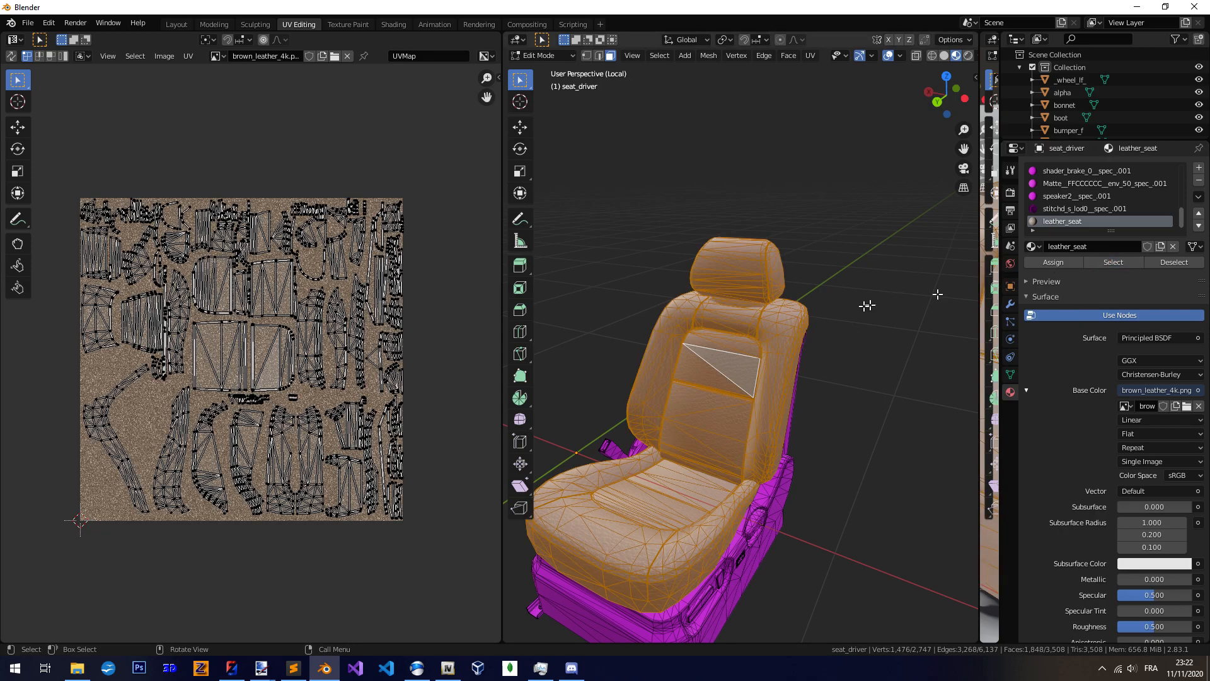
Deselect everything and pick single faces on the backrest and headrest to check where each lies in the UV layout
{"action": "key", "text": "alt+a"}
{"action": "middle_click_drag", "start_coordinate": [784, 348], "coordinate": [802, 322]}
{"action": "left_click", "coordinate": [797, 310]}
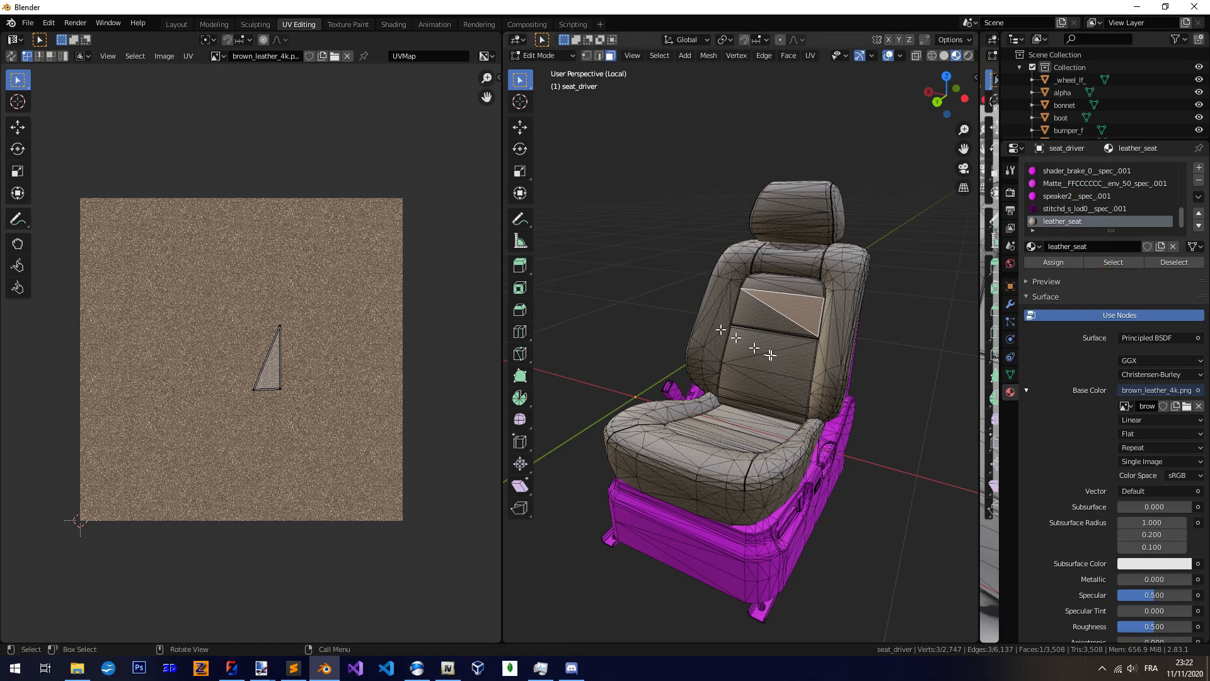
{"action": "left_click", "coordinate": [757, 311]}
{"action": "left_click", "coordinate": [784, 267]}
{"action": "left_click", "coordinate": [792, 218]}
{"action": "left_click", "coordinate": [712, 301]}
{"action": "left_click", "coordinate": [813, 322]}
Pick a face on the backrest's side bolster and select all faces with a similar material
{"action": "left_click", "coordinate": [861, 297]}
{"action": "left_click", "coordinate": [842, 297]}
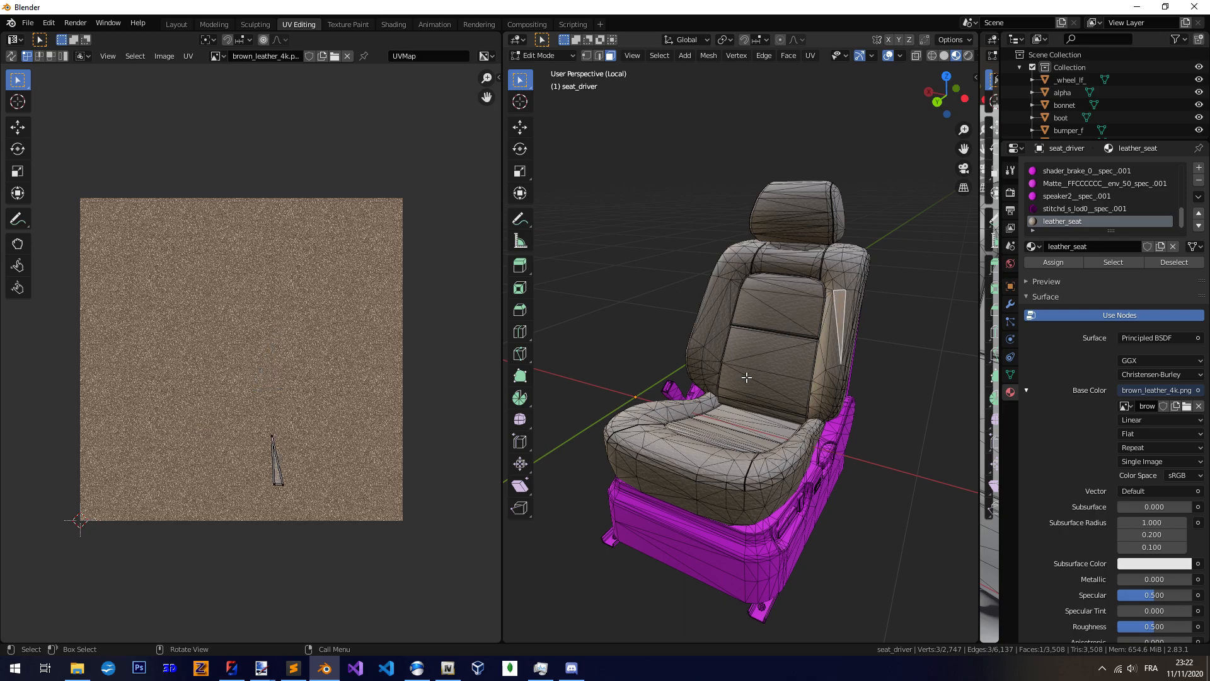
{"action": "key", "text": "shift+g"}
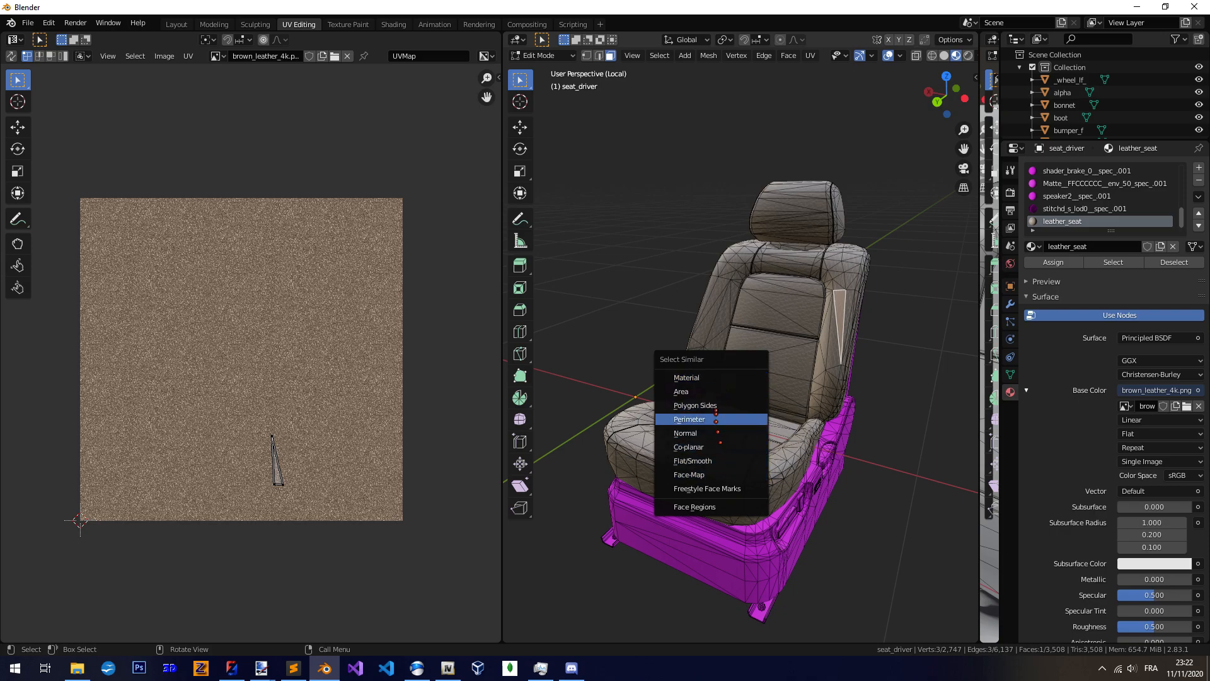
{"action": "left_click", "coordinate": [719, 377]}
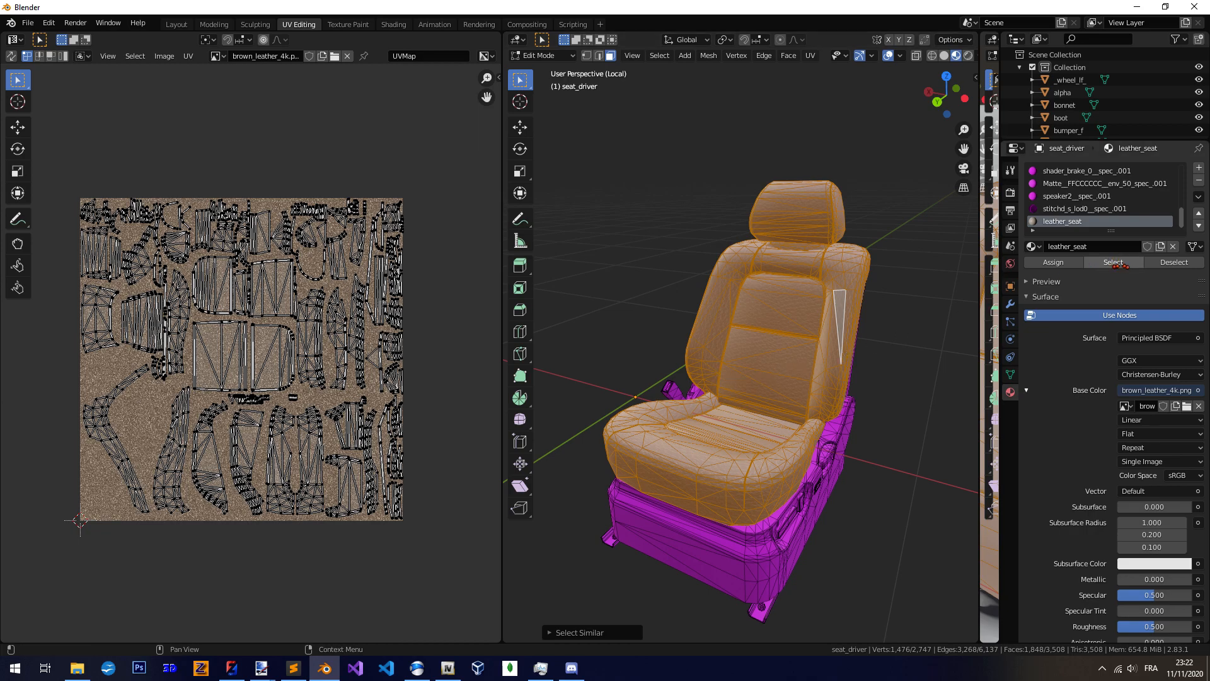
Widen the UV editor, select all of the seat's UV islands and move them off the leather image to its left side
{"action": "middle_click_drag", "start_coordinate": [764, 397], "coordinate": [742, 394]}
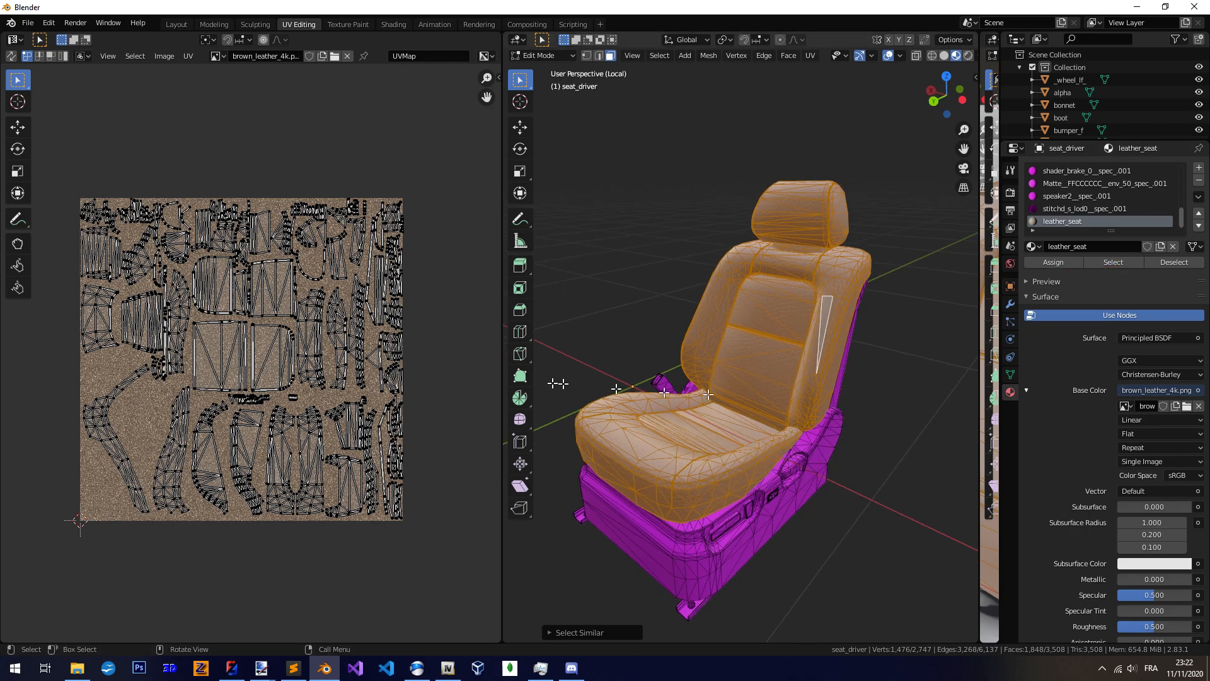
{"action": "scroll", "coordinate": [252, 356], "scroll_direction": "up", "scroll_amount": 1}
{"action": "scroll", "coordinate": [239, 353], "scroll_direction": "up", "scroll_amount": 1}
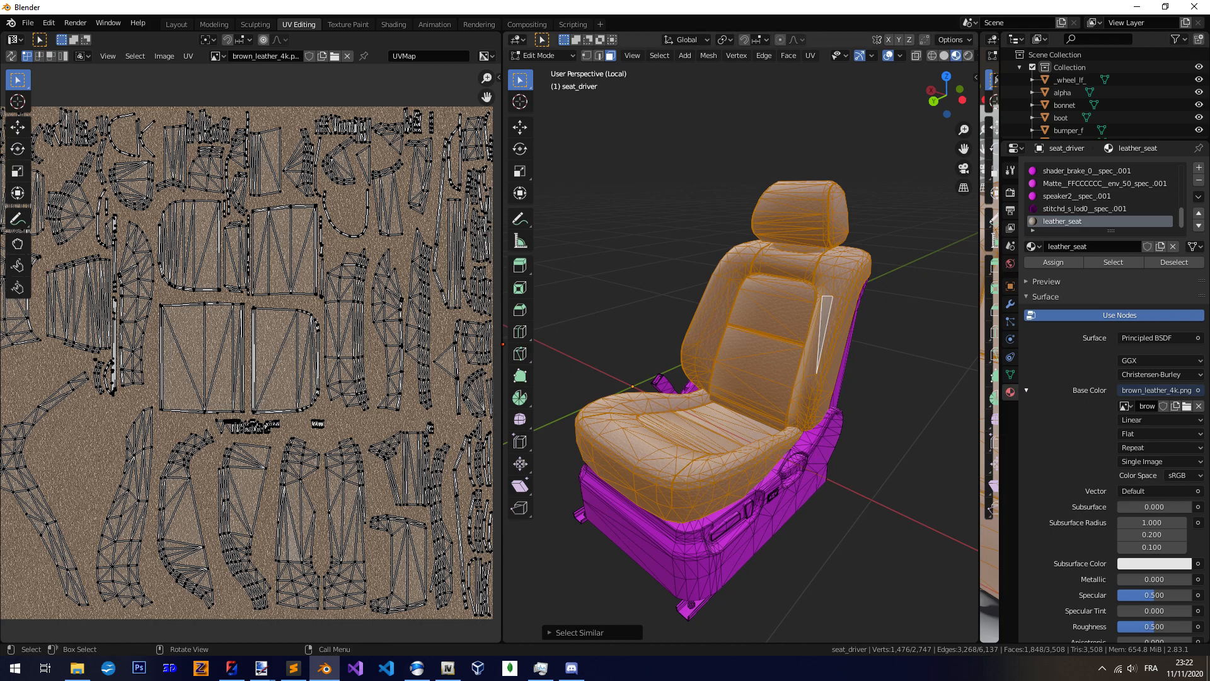
{"action": "left_click_drag", "start_coordinate": [503, 345], "coordinate": [709, 346]}
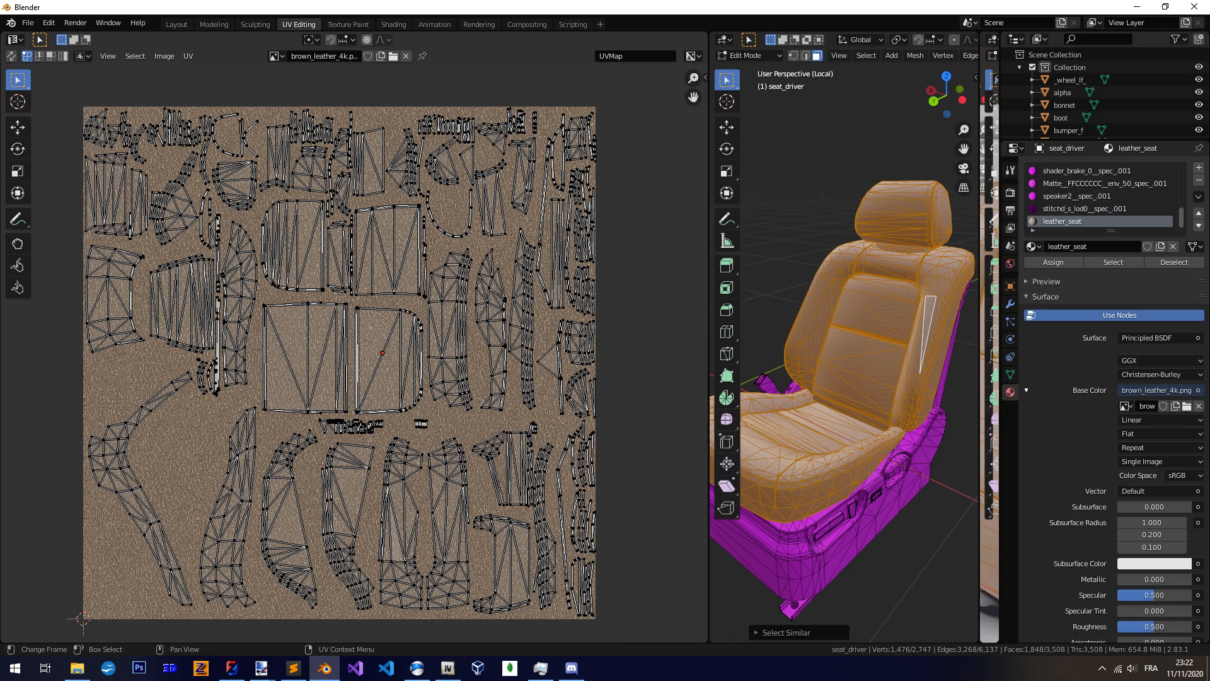
{"action": "scroll", "coordinate": [354, 354], "scroll_direction": "down", "scroll_amount": 4}
{"action": "key", "text": "a"}
{"action": "key", "text": "g"}
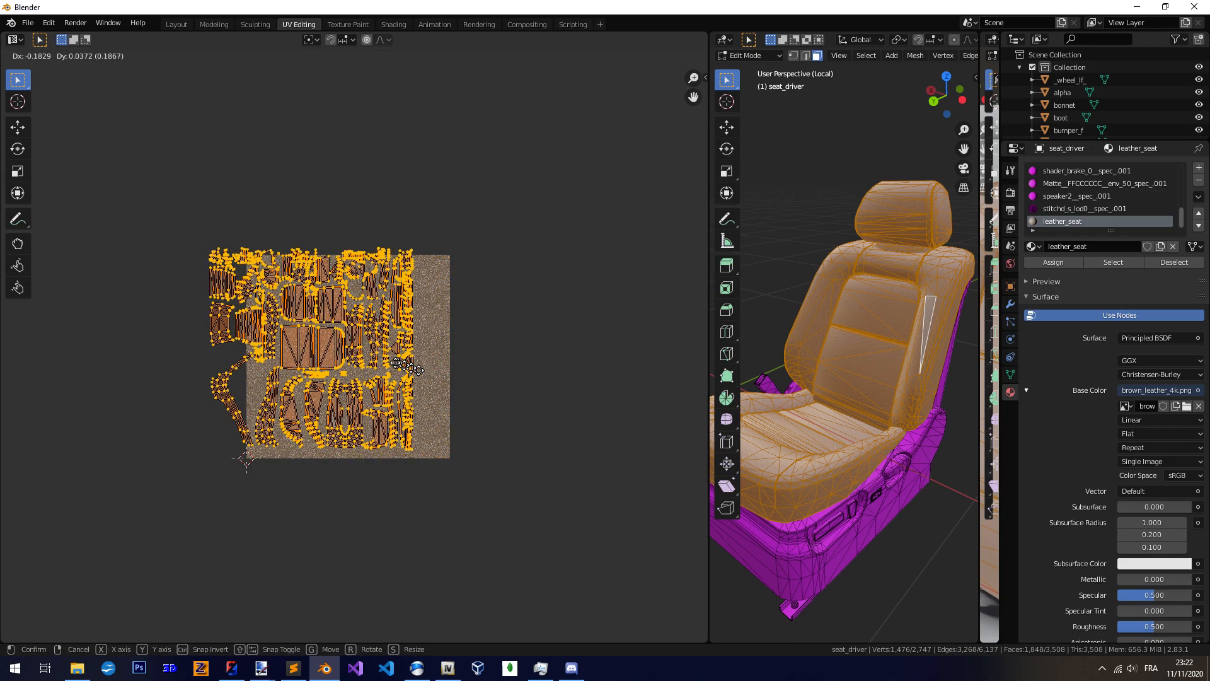
{"action": "key", "text": "Return"}
{"action": "middle_click_drag", "start_coordinate": [322, 360], "coordinate": [471, 373]}
{"action": "scroll", "coordinate": [471, 373], "scroll_direction": "up", "scroll_amount": 4}
{"action": "middle_click_drag", "start_coordinate": [386, 329], "coordinate": [490, 401]}
{"action": "scroll", "coordinate": [486, 400], "scroll_direction": "down", "scroll_amount": 2}
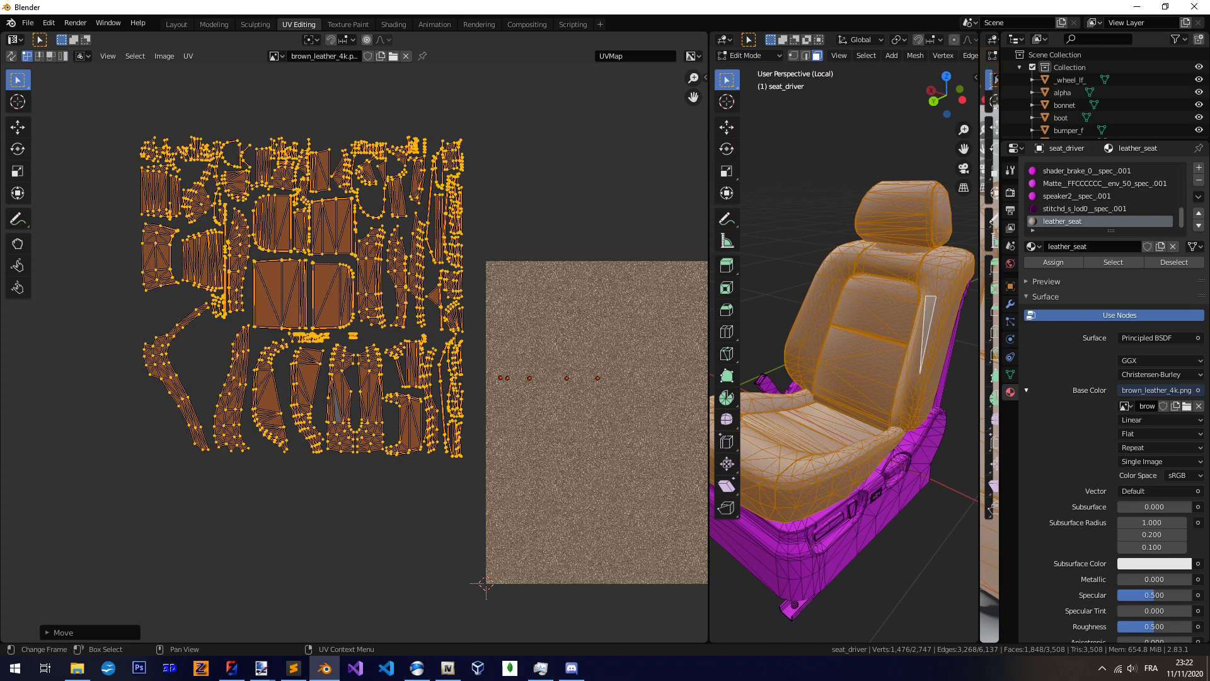
Deselect all UVs and circle-select only the boomerang-shaped island at the layout's lower left corner
{"action": "middle_click_drag", "start_coordinate": [839, 377], "coordinate": [823, 411]}
{"action": "scroll", "coordinate": [823, 411], "scroll_direction": "up", "scroll_amount": 4}
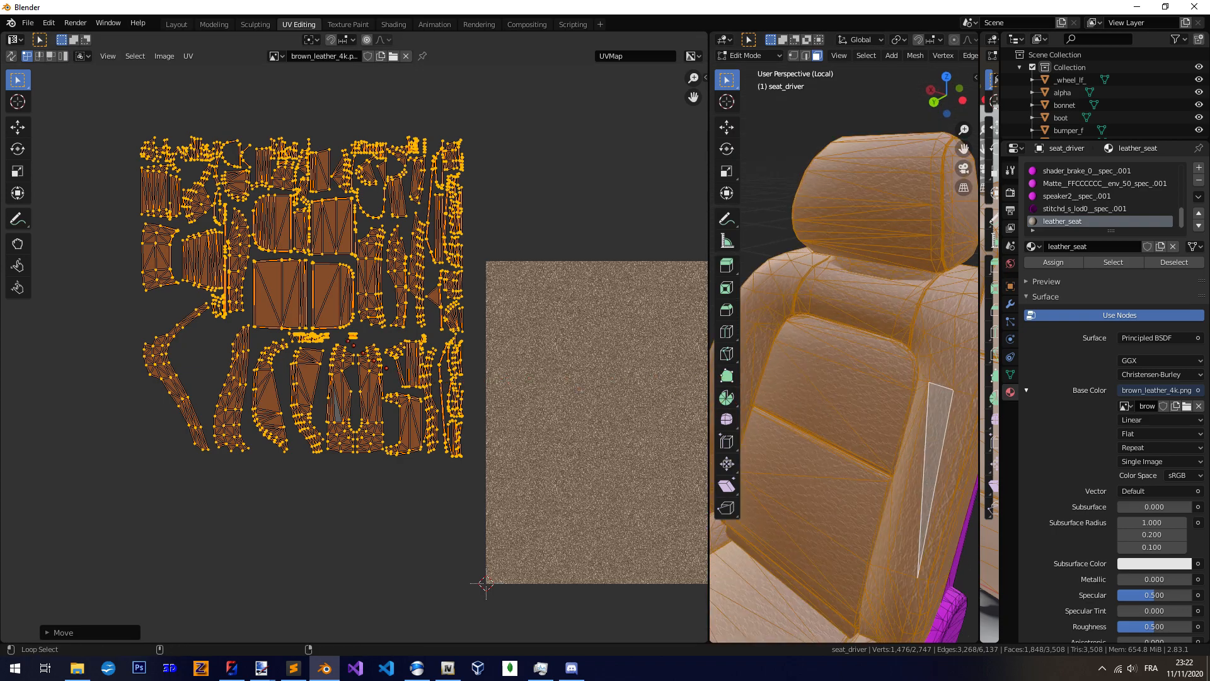
{"action": "key", "text": "alt+a"}
{"action": "scroll", "coordinate": [351, 356], "scroll_direction": "up", "scroll_amount": 2}
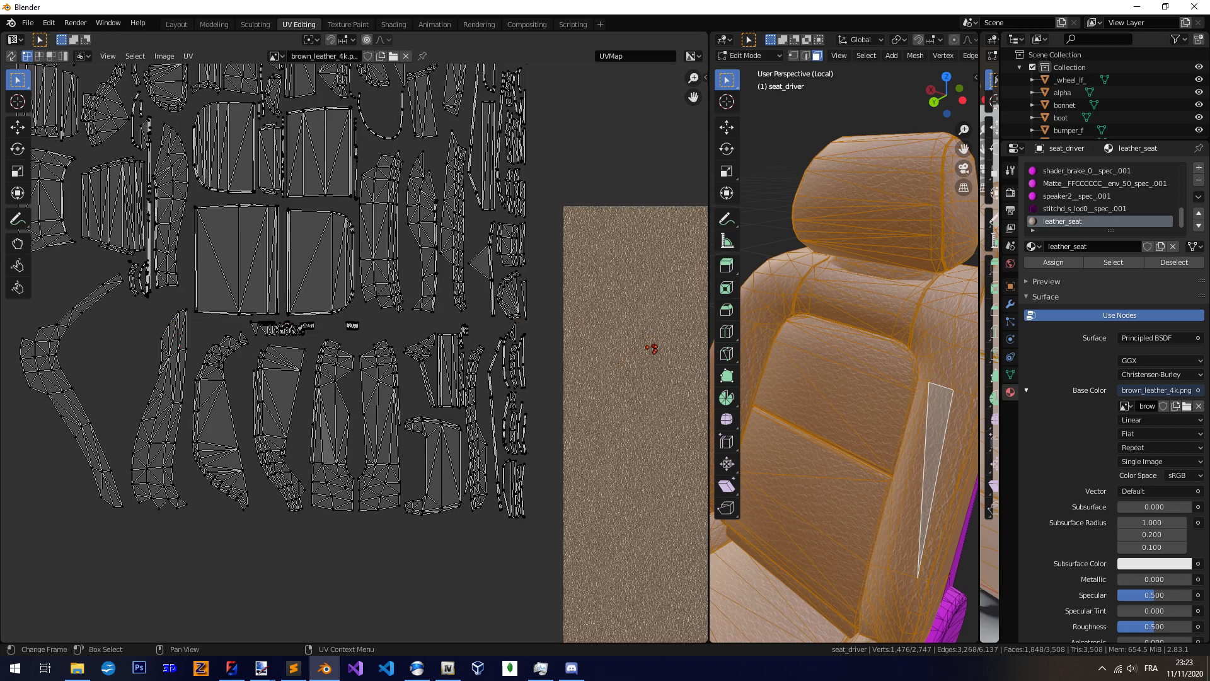
{"action": "scroll", "coordinate": [652, 347], "scroll_direction": "down", "scroll_amount": 2}
{"action": "key", "text": "c"}
{"action": "mouse_move", "coordinate": [181, 321]}
{"action": "left_mouse_down"}
{"action": "mouse_move", "coordinate": [189, 314]}
{"action": "mouse_move", "coordinate": [155, 369]}
{"action": "mouse_move", "coordinate": [188, 435]}
{"action": "left_mouse_up"}
{"action": "key", "text": "Escape"}
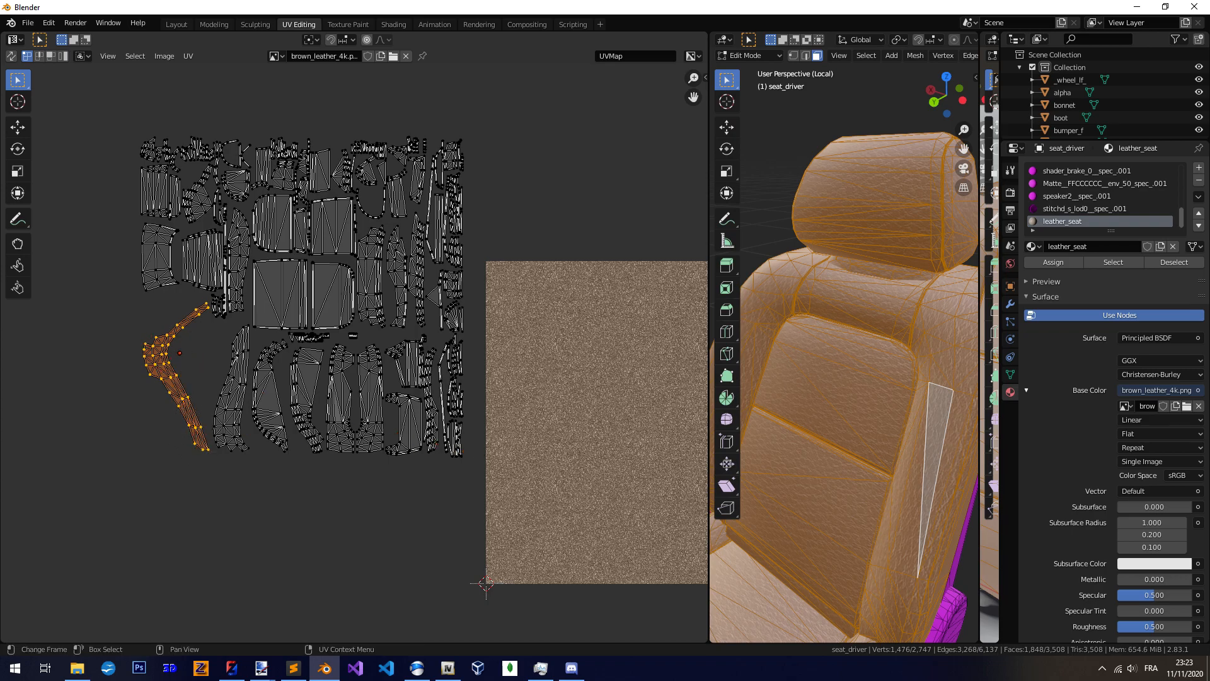
Move the boomerang-shaped UV island onto the middle of the leather image and check the backrest's side bolster
{"action": "scroll", "coordinate": [534, 403], "scroll_direction": "down", "scroll_amount": 2}
{"action": "middle_click_drag", "start_coordinate": [534, 402], "coordinate": [439, 395]}
{"action": "key", "text": "g"}
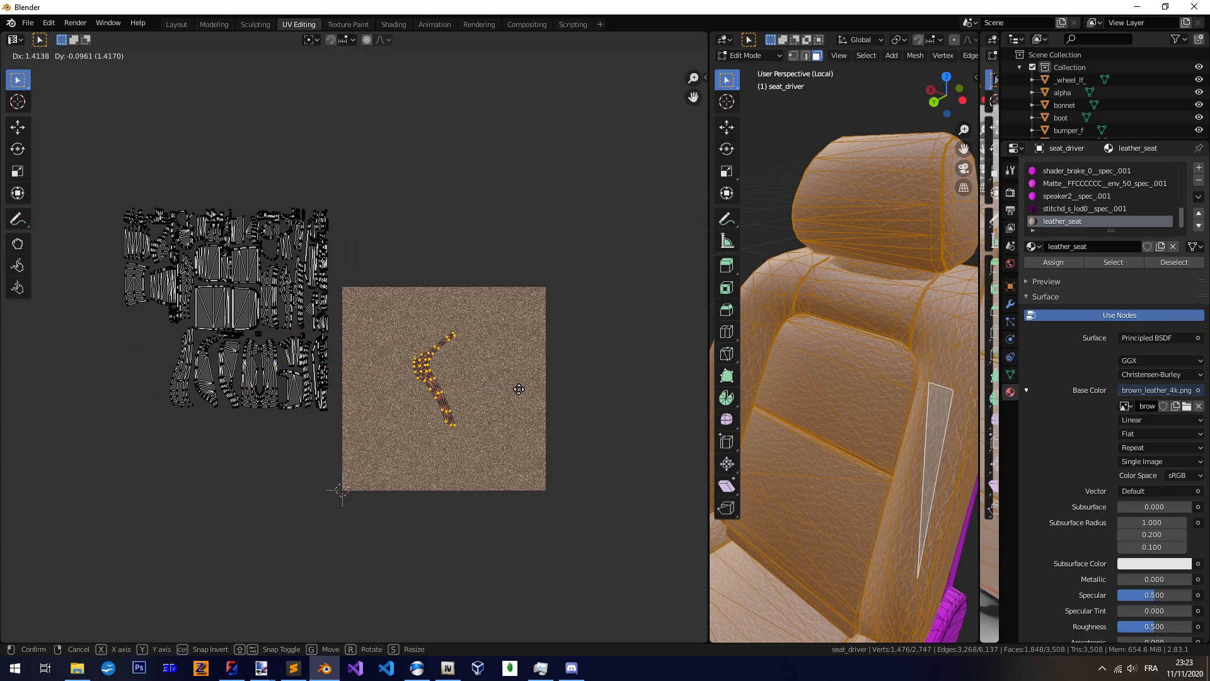
{"action": "left_click", "coordinate": [521, 387]}
{"action": "middle_click_drag", "start_coordinate": [835, 438], "coordinate": [813, 425]}
{"action": "scroll", "coordinate": [889, 404], "scroll_direction": "up", "scroll_amount": 3}
{"action": "scroll", "coordinate": [891, 406], "scroll_direction": "down", "scroll_amount": 1}
{"action": "middle_click_drag", "start_coordinate": [891, 406], "coordinate": [811, 404]}
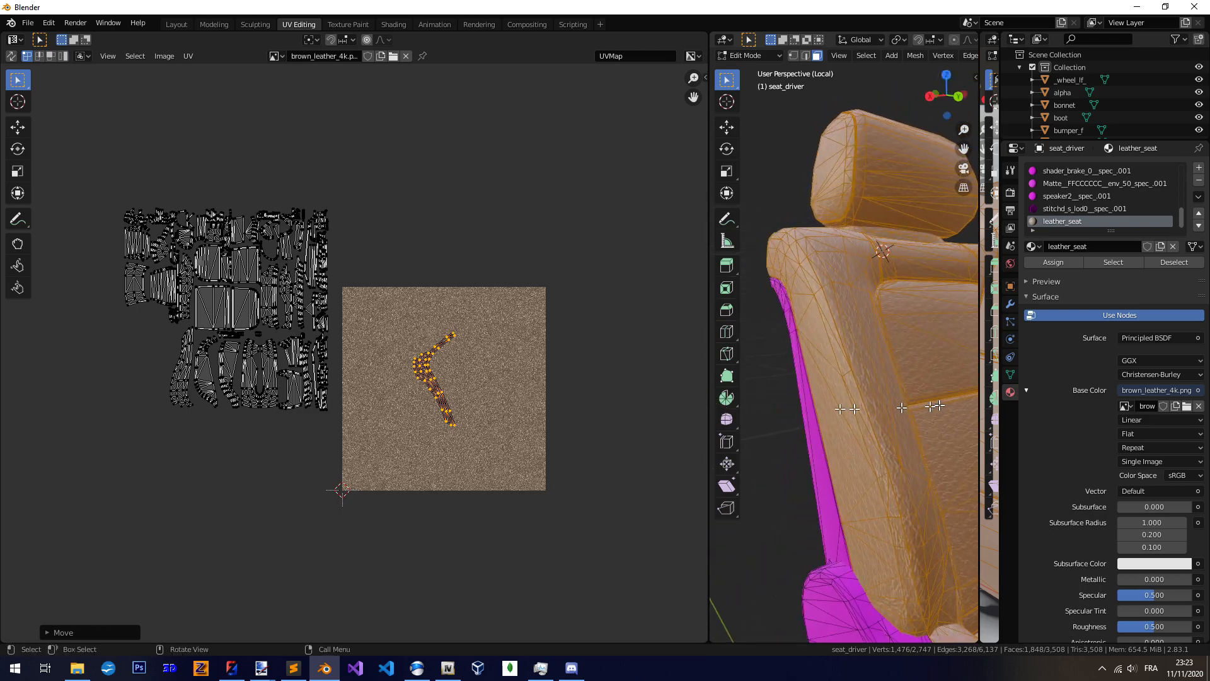
Try scaling the boomerang-shaped island on the leather image and undo its move
{"action": "key", "text": "s"}
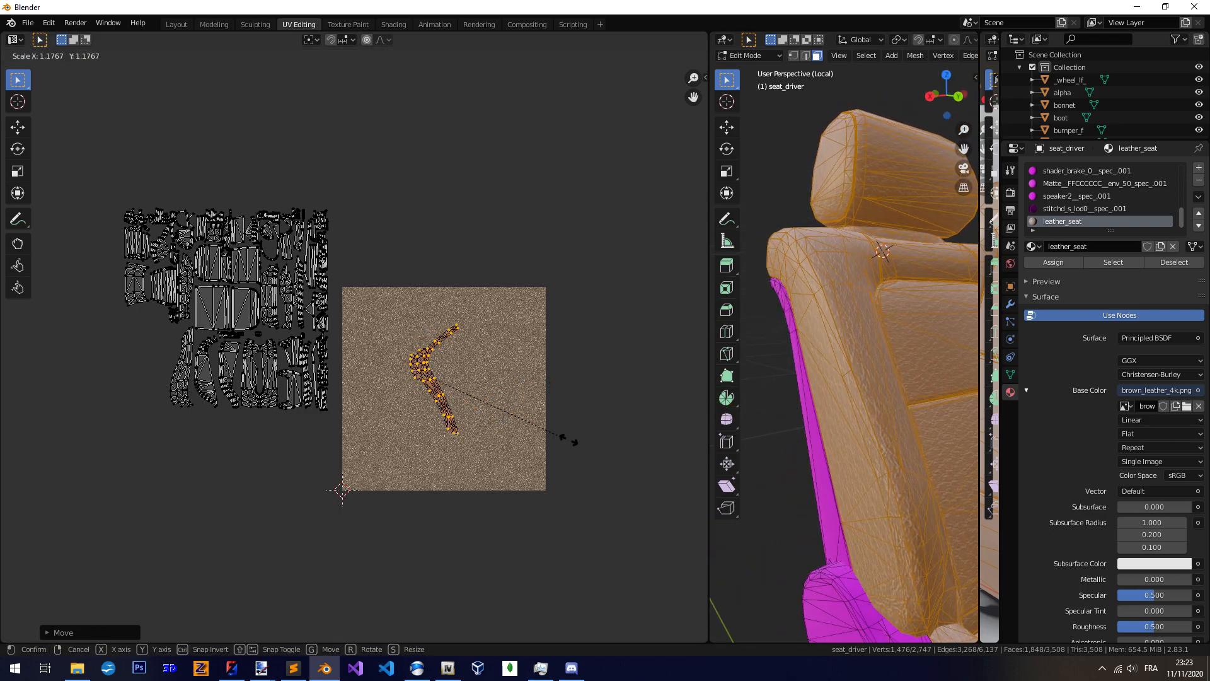
{"action": "left_click", "coordinate": [491, 403]}
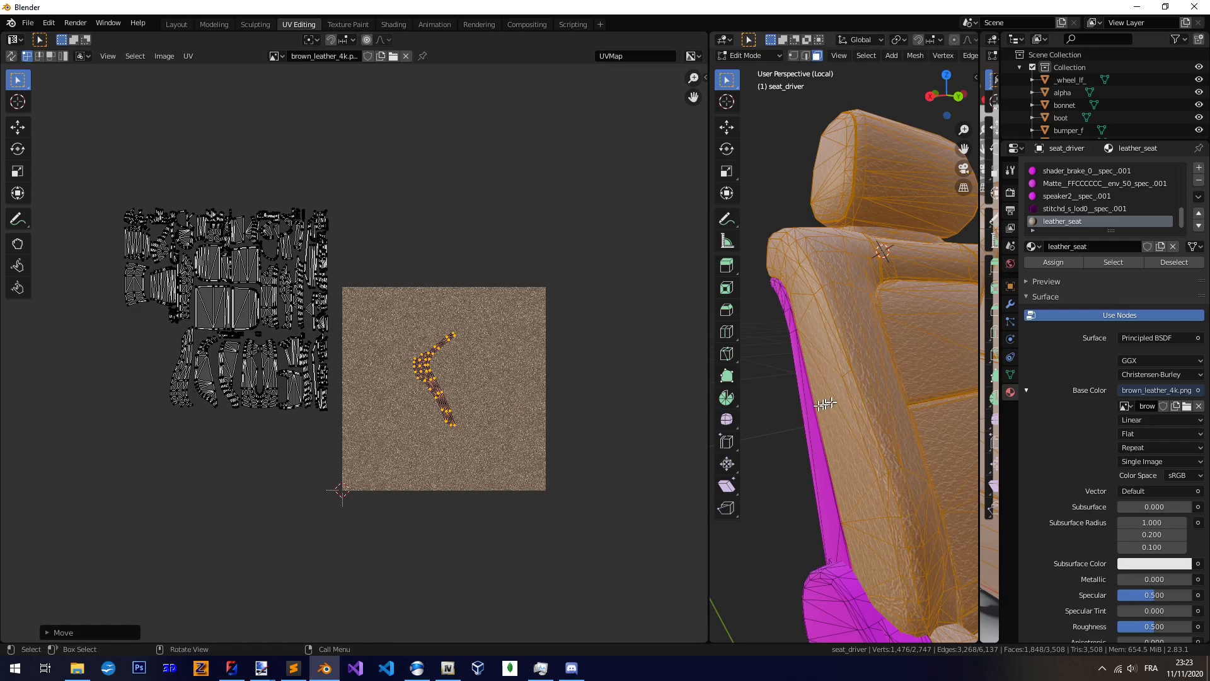
{"action": "key", "text": "ctrl+z"}
{"action": "scroll", "coordinate": [397, 405], "scroll_direction": "down", "scroll_amount": 2}
{"action": "scroll", "coordinate": [401, 405], "scroll_direction": "up", "scroll_amount": 5}
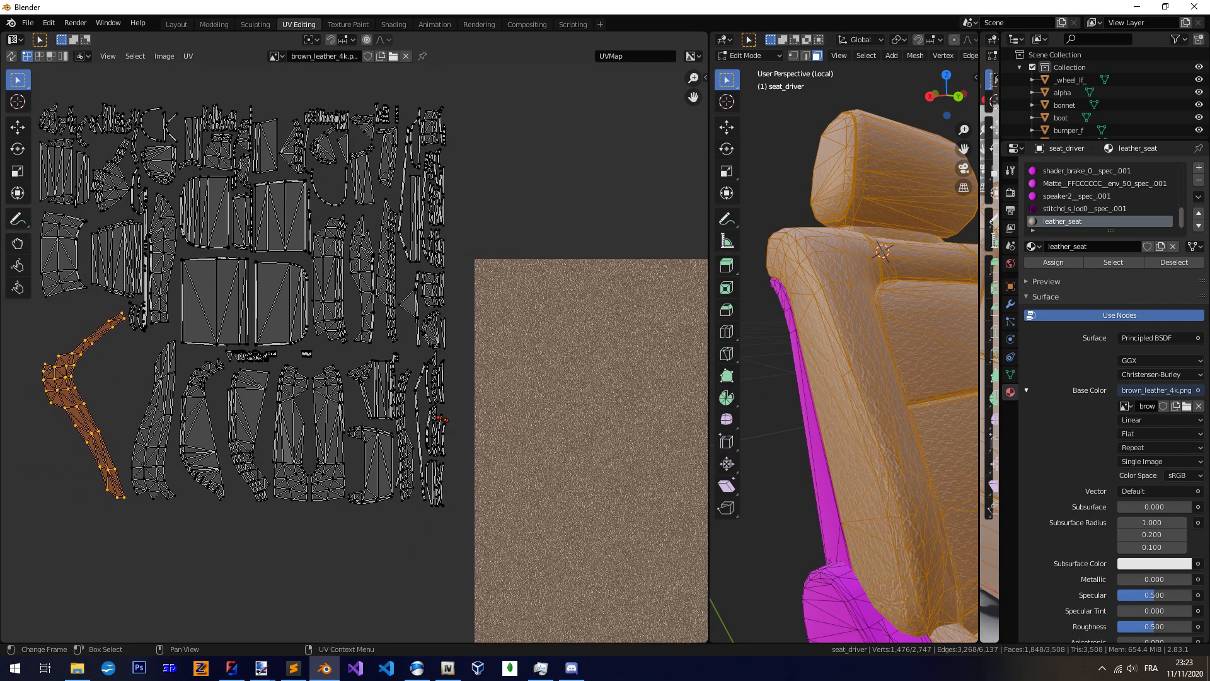
Narrow the UV editor to enlarge the 3D view and frame the seat from the front
{"action": "scroll", "coordinate": [443, 419], "scroll_direction": "down", "scroll_amount": 2}
{"action": "middle_click_drag", "start_coordinate": [527, 436], "coordinate": [496, 421]}
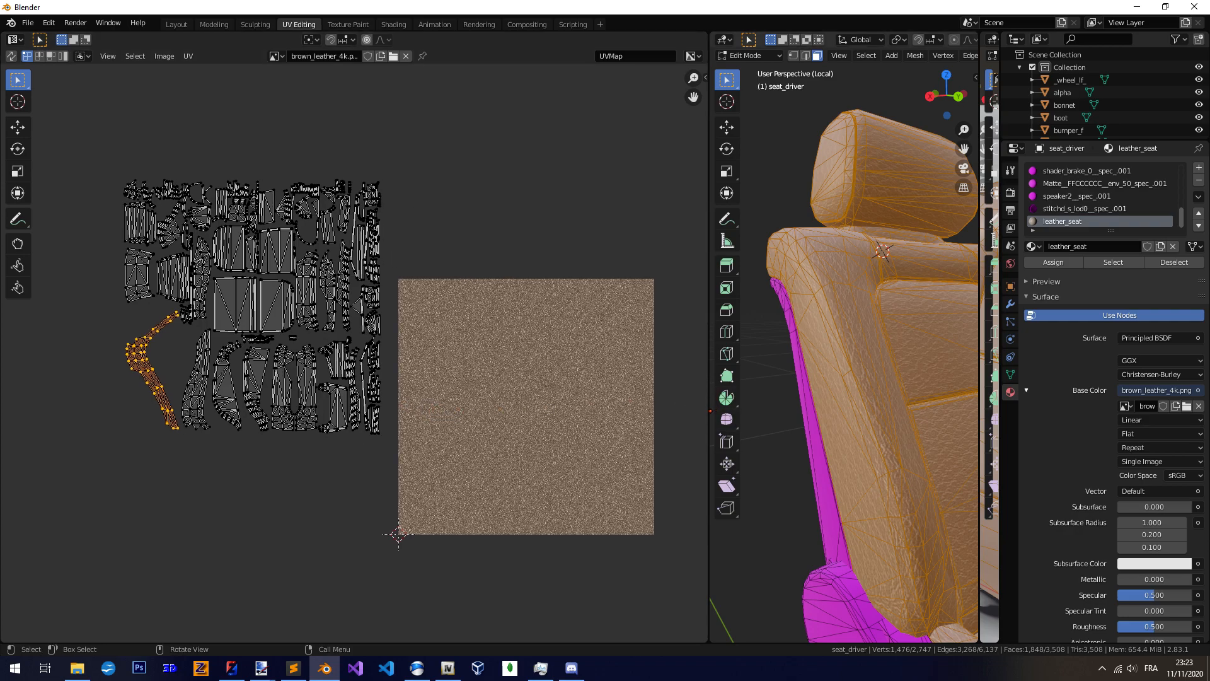
{"action": "left_click_drag", "start_coordinate": [708, 412], "coordinate": [526, 401]}
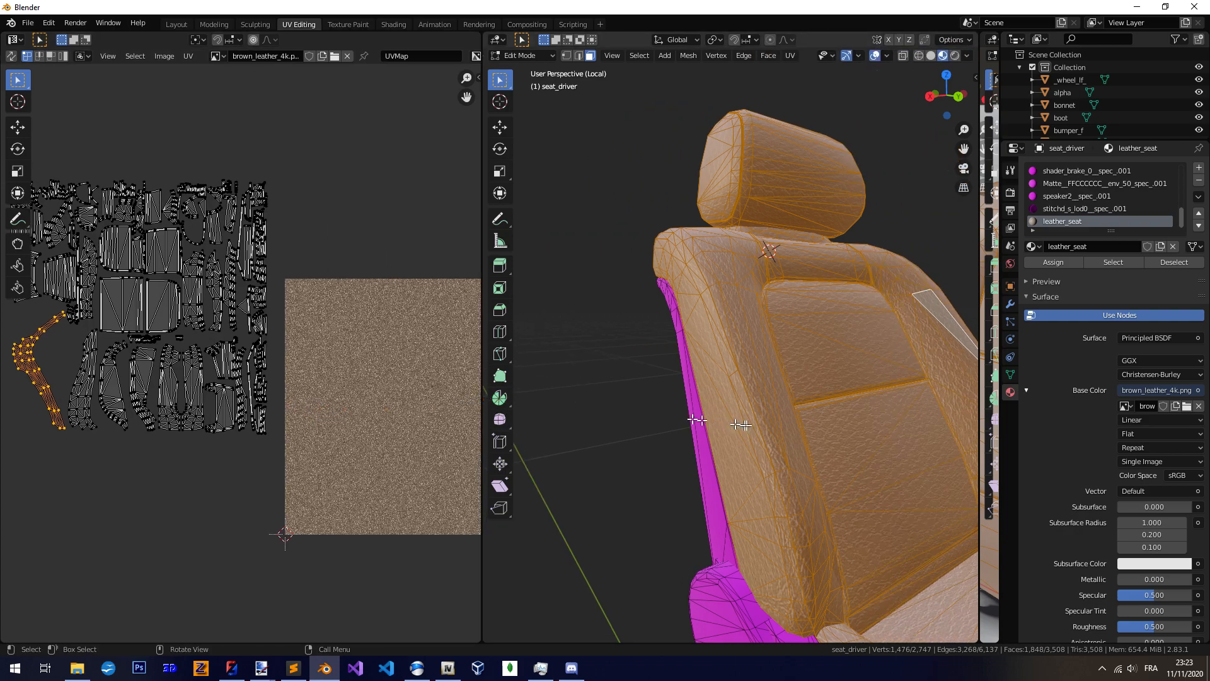
{"action": "middle_click_drag", "start_coordinate": [740, 425], "coordinate": [752, 367]}
{"action": "scroll", "coordinate": [753, 367], "scroll_direction": "down", "scroll_amount": 3}
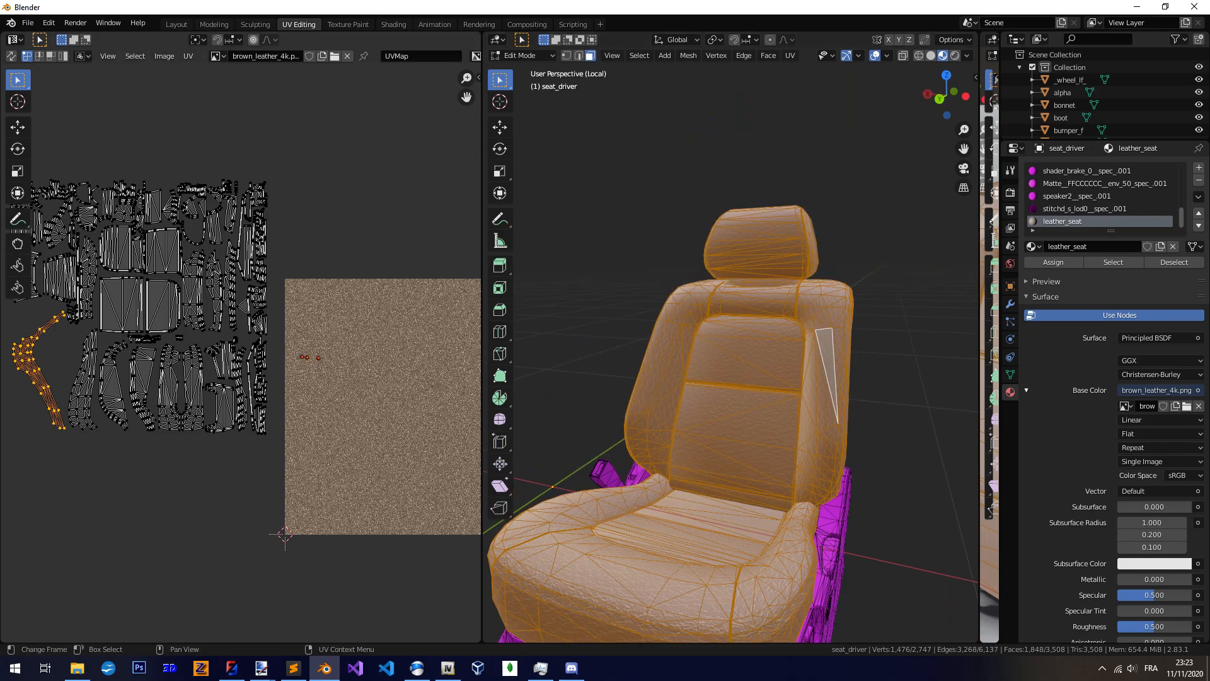
{"action": "scroll", "coordinate": [268, 348], "scroll_direction": "down", "scroll_amount": 1}
{"action": "middle_click_drag", "start_coordinate": [268, 348], "coordinate": [296, 352]}
{"action": "scroll", "coordinate": [740, 378], "scroll_direction": "up", "scroll_amount": 2}
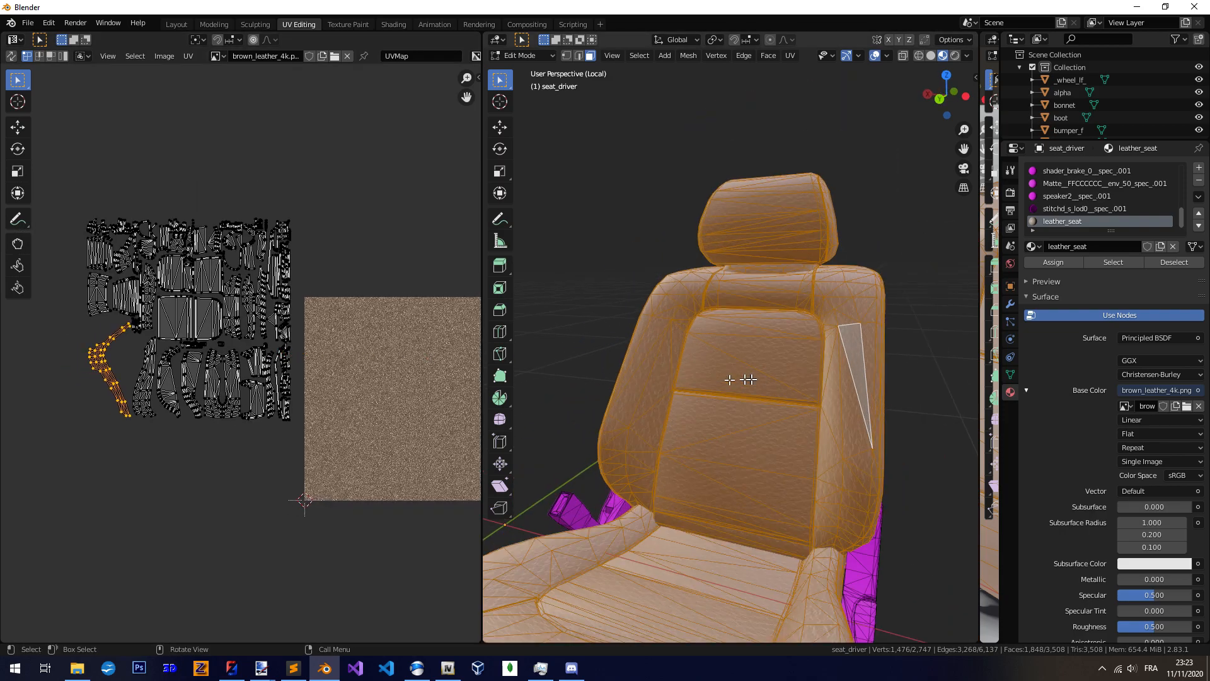
Switch to Object Mode and examine the leather grain on the headrest, backrest and cushion
{"action": "key", "text": "Tab"}
{"action": "scroll", "coordinate": [770, 373], "scroll_direction": "down", "scroll_amount": 3}
{"action": "mouse_move", "coordinate": [770, 371]}
{"action": "middle_mouse_down"}
{"action": "mouse_move", "coordinate": [758, 417]}
{"action": "mouse_move", "coordinate": [763, 365]}
{"action": "middle_mouse_up"}
{"action": "scroll", "coordinate": [775, 380], "scroll_direction": "up", "scroll_amount": 3}
{"action": "scroll", "coordinate": [750, 421], "scroll_direction": "down", "scroll_amount": 6}
{"action": "middle_click_drag", "start_coordinate": [377, 406], "coordinate": [300, 373]}
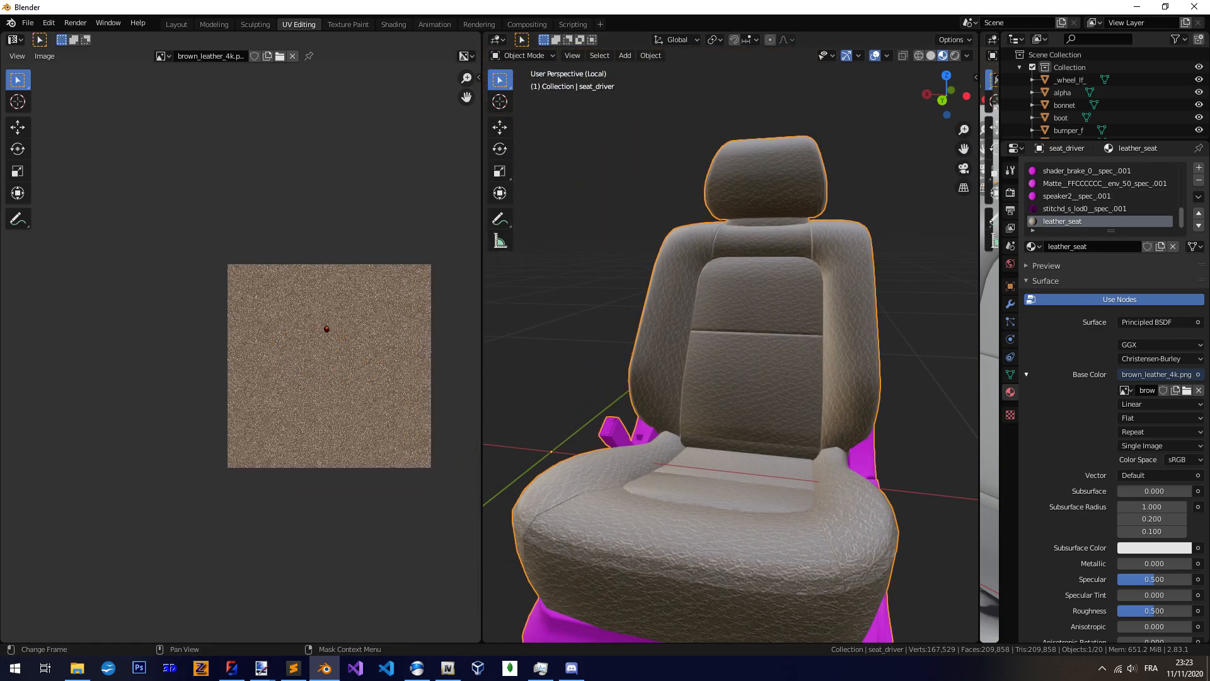
{"action": "middle_click_drag", "start_coordinate": [315, 349], "coordinate": [303, 348]}
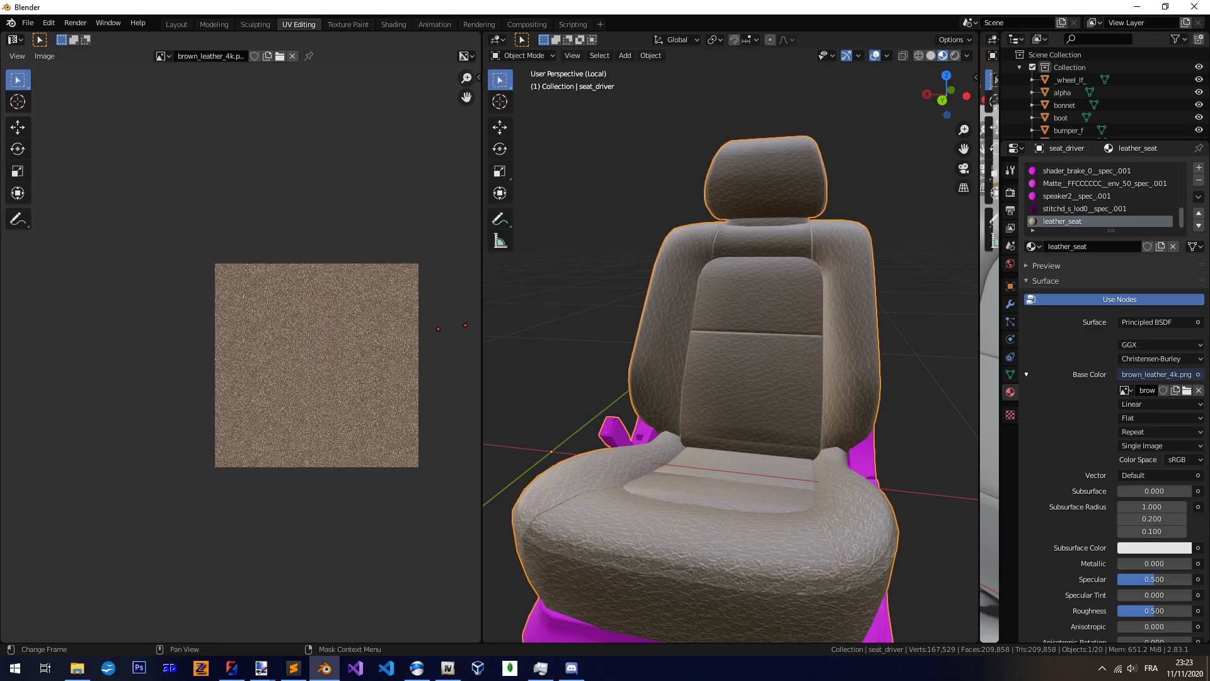
Return to Edit Mode, pick an upper backrest panel face, select all faces with a similar material and deselect their UVs
{"action": "key", "text": "Tab"}
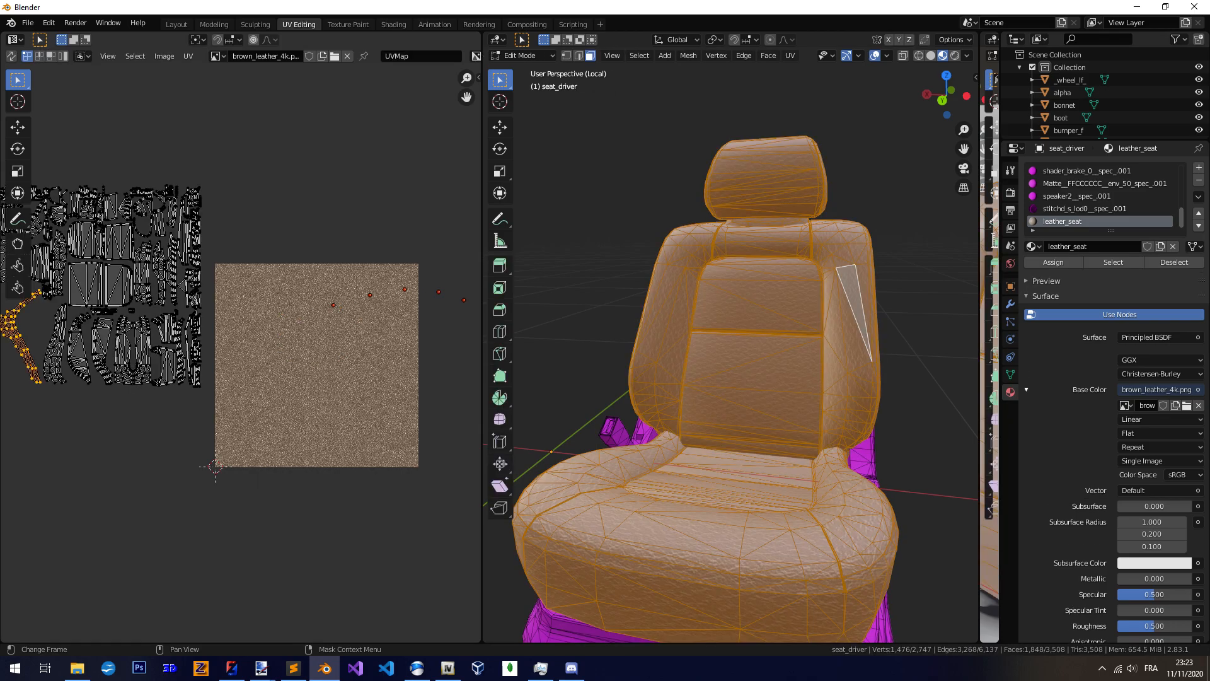
{"action": "key", "text": "alt+a"}
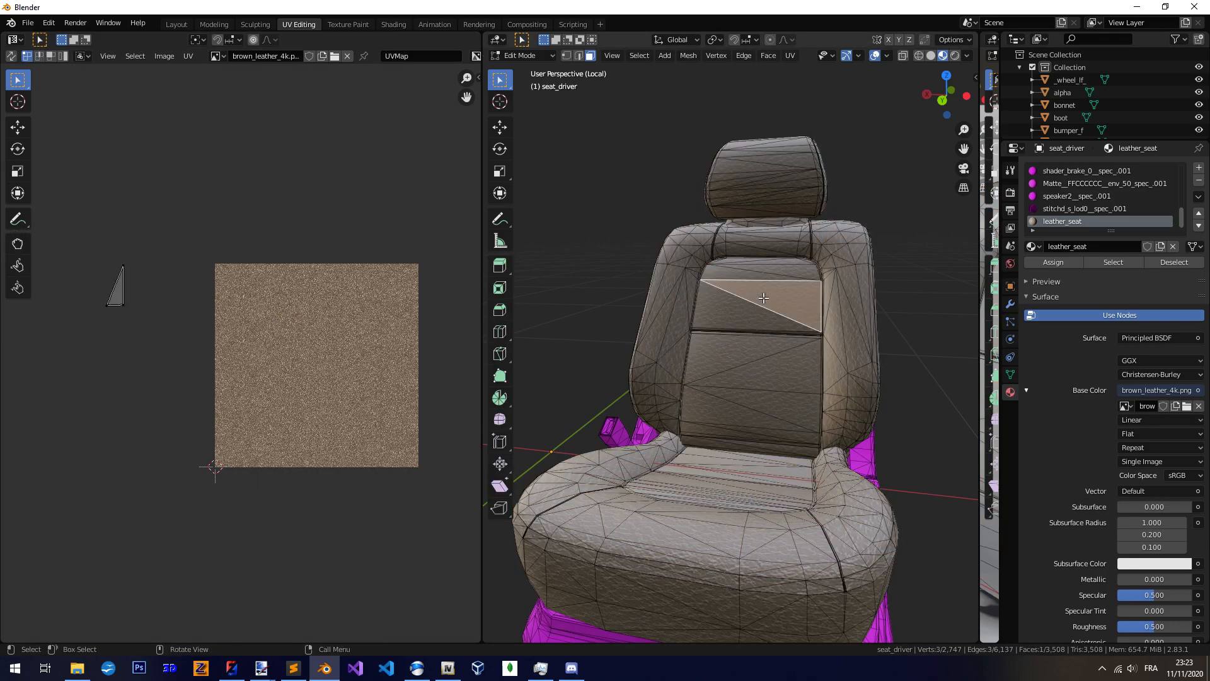
{"action": "left_click", "coordinate": [763, 298]}
{"action": "key", "text": "shift+g"}
{"action": "left_click", "coordinate": [764, 298]}
{"action": "key", "text": "alt+a"}
{"action": "middle_click_drag", "start_coordinate": [316, 322], "coordinate": [360, 310]}
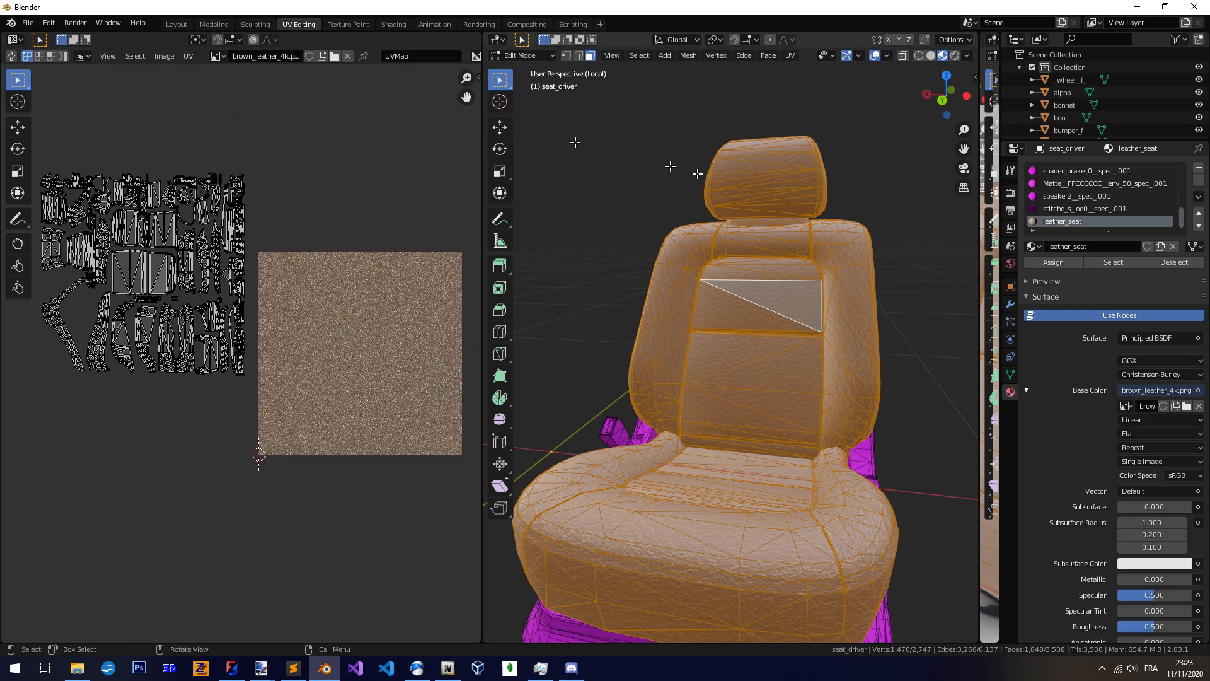
Try carpet.tga as the UV editor's image and switch back to brown_leather_4k.png
{"action": "left_click", "coordinate": [217, 55]}
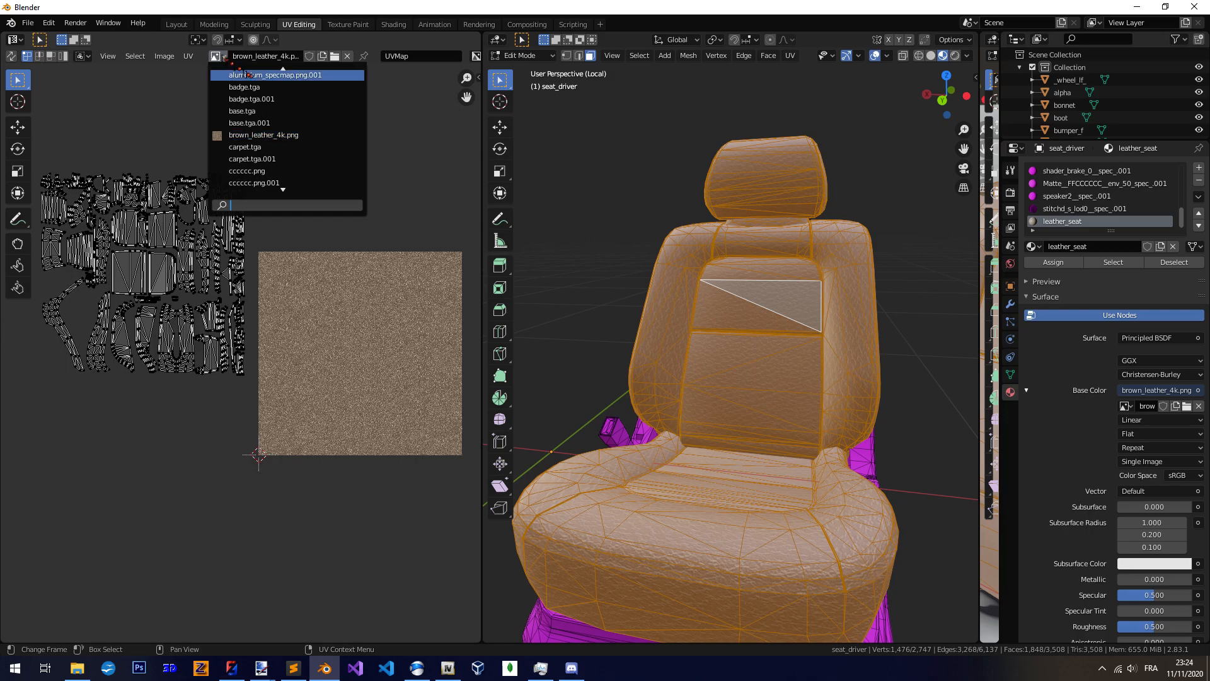
{"action": "left_click", "coordinate": [278, 147]}
{"action": "scroll", "coordinate": [384, 353], "scroll_direction": "up", "scroll_amount": 9}
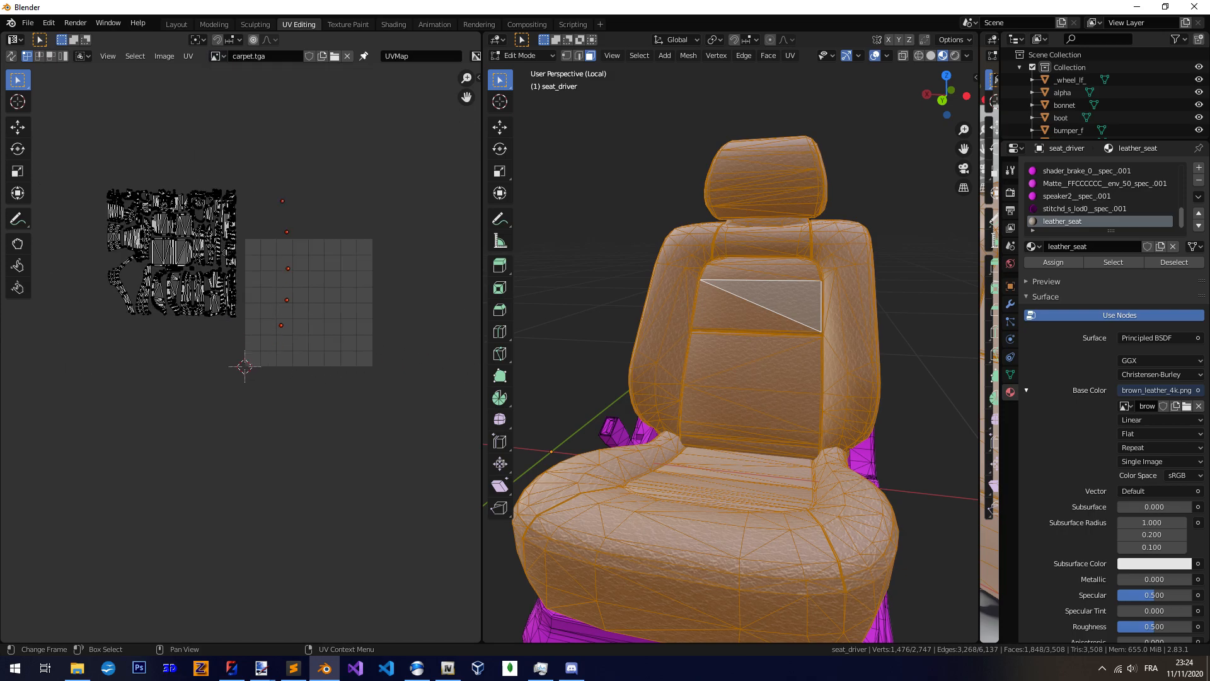
{"action": "left_click", "coordinate": [216, 55]}
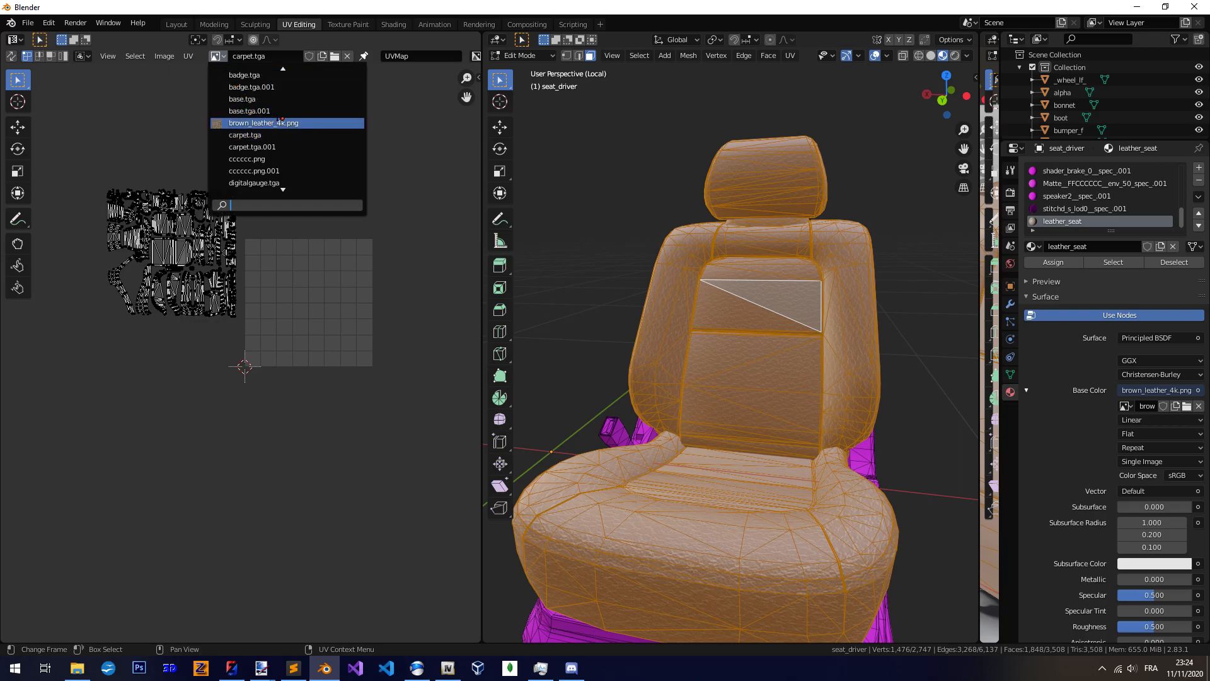
{"action": "left_click", "coordinate": [281, 121]}
{"action": "scroll", "coordinate": [281, 259], "scroll_direction": "down", "scroll_amount": 5}
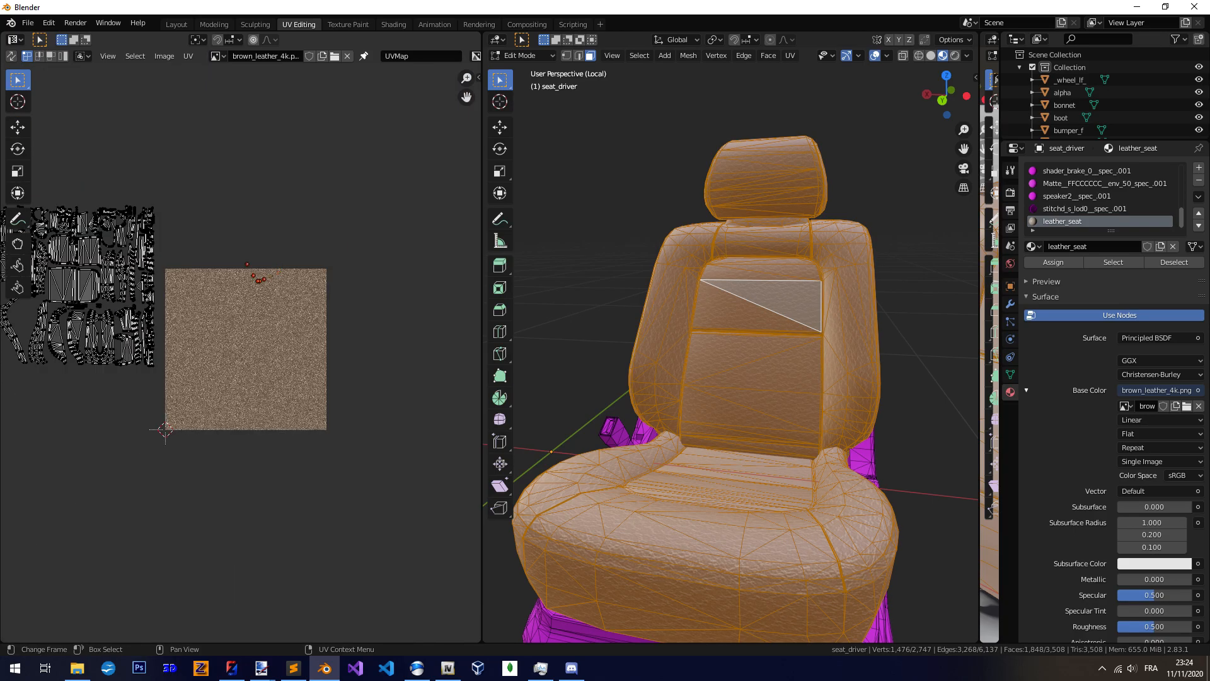
{"action": "left_click", "coordinate": [215, 55]}
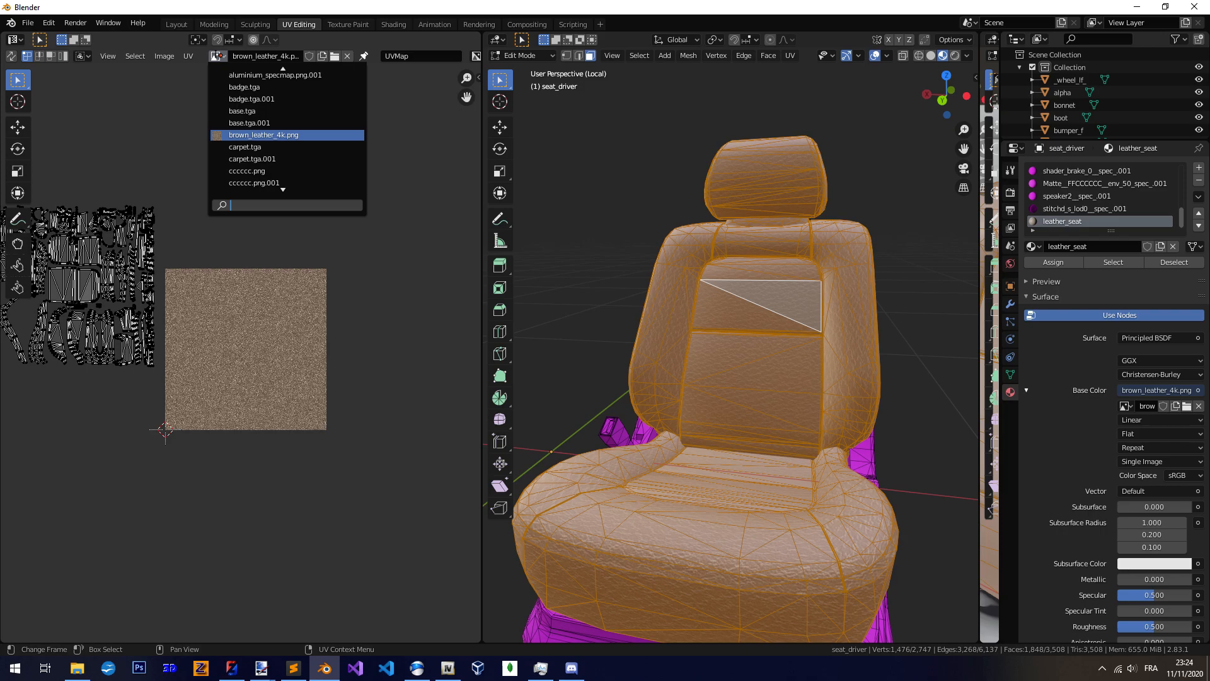
{"action": "left_click", "coordinate": [217, 56]}
{"action": "middle_click_drag", "start_coordinate": [293, 296], "coordinate": [267, 278]}
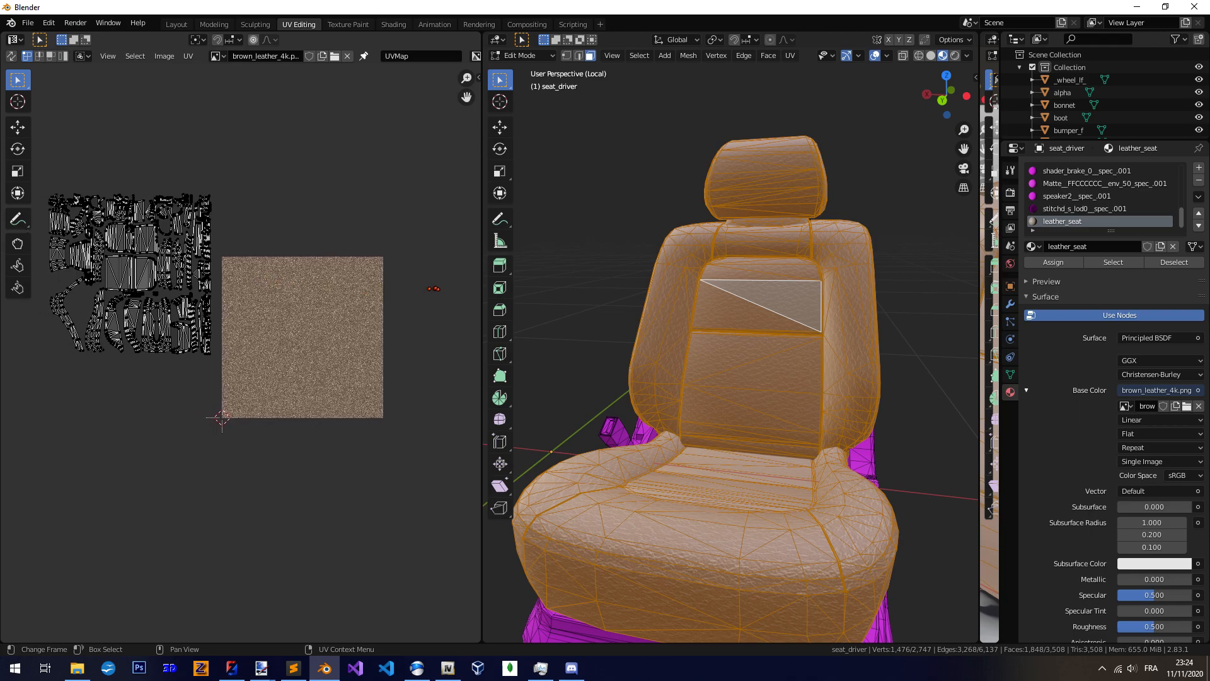
Widen the UV editor again and frame the UV islands and the leather image side by side
{"action": "left_click_drag", "start_coordinate": [480, 291], "coordinate": [804, 291]}
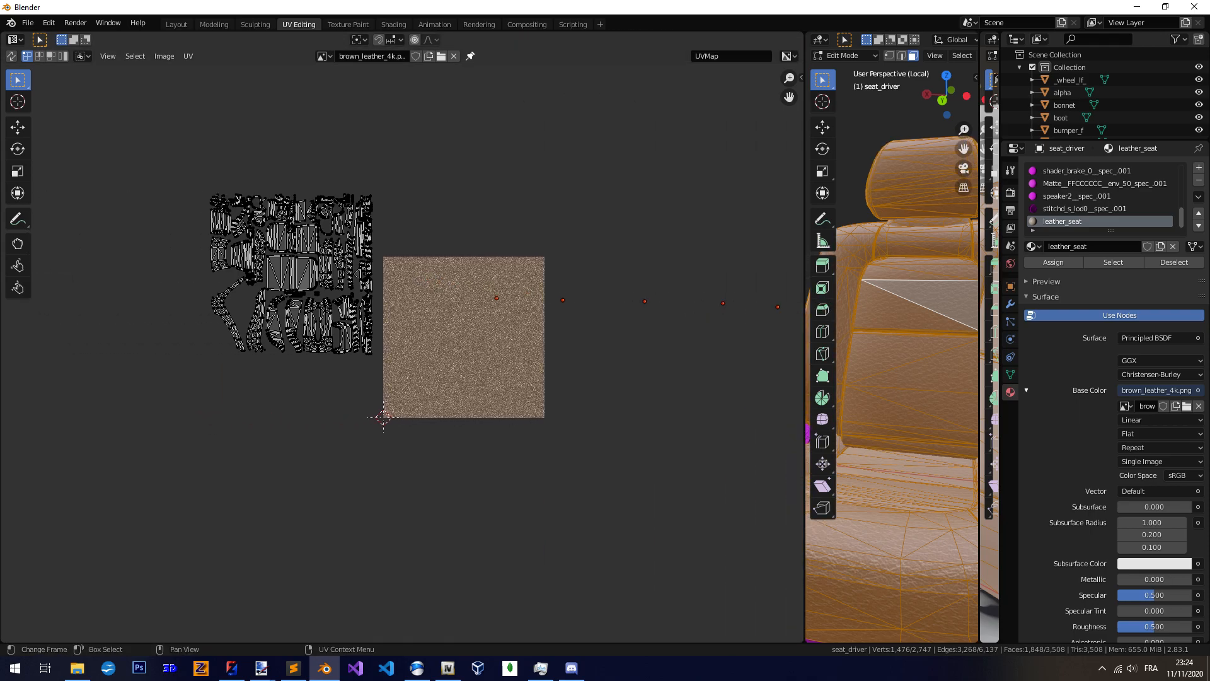
{"action": "scroll", "coordinate": [328, 292], "scroll_direction": "up", "scroll_amount": 4}
{"action": "middle_click_drag", "start_coordinate": [271, 297], "coordinate": [607, 387]}
{"action": "middle_click_drag", "start_coordinate": [407, 324], "coordinate": [232, 329]}
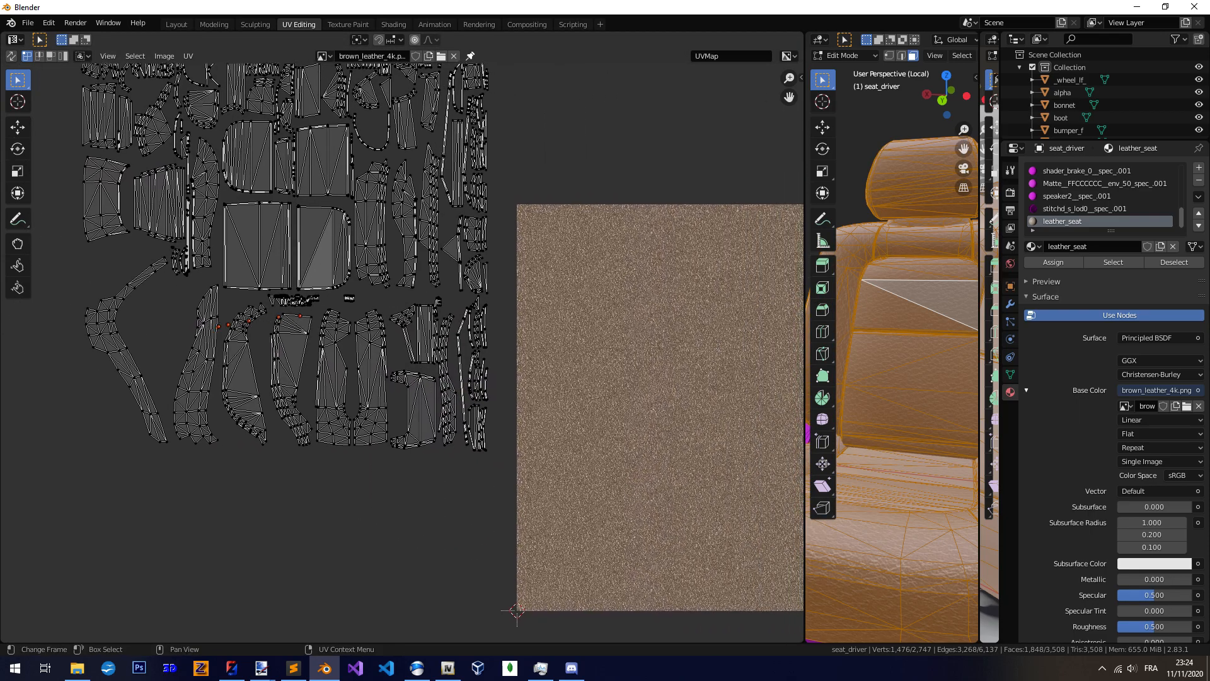
{"action": "scroll", "coordinate": [378, 325], "scroll_direction": "down", "scroll_amount": 3}
{"action": "middle_click_drag", "start_coordinate": [407, 333], "coordinate": [281, 300]}
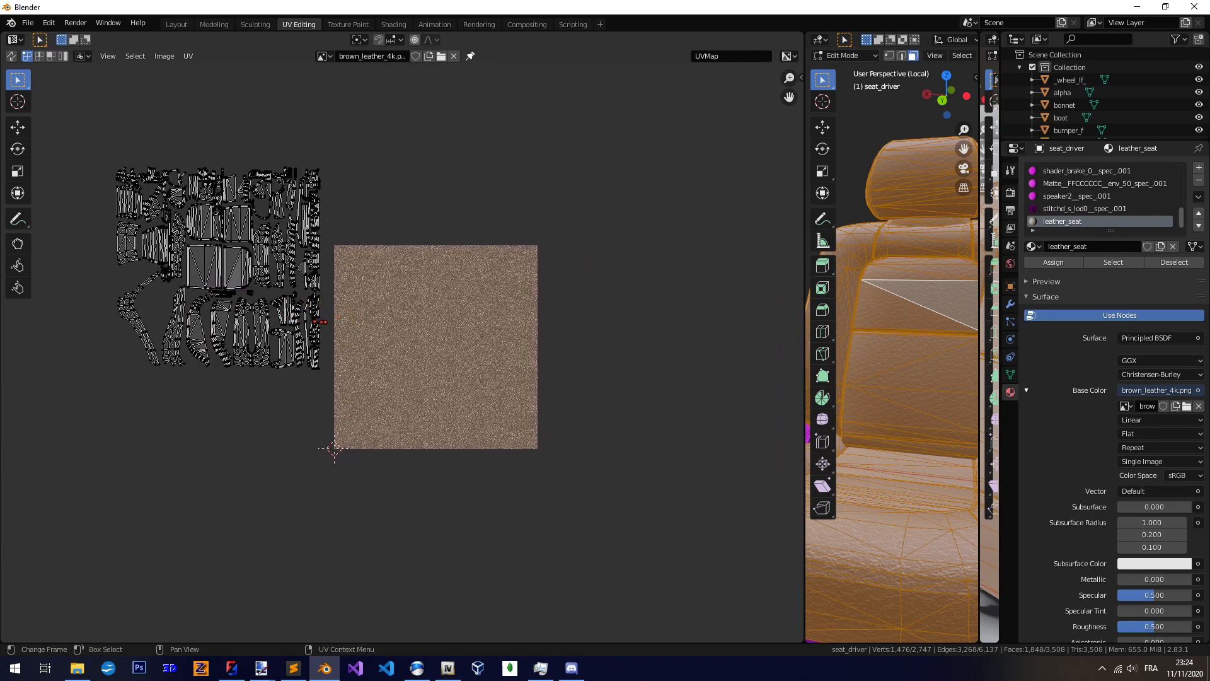
Select all UV islands, try moving them back onto the leather image, cancel the move and deselect everything
{"action": "key", "text": "a"}
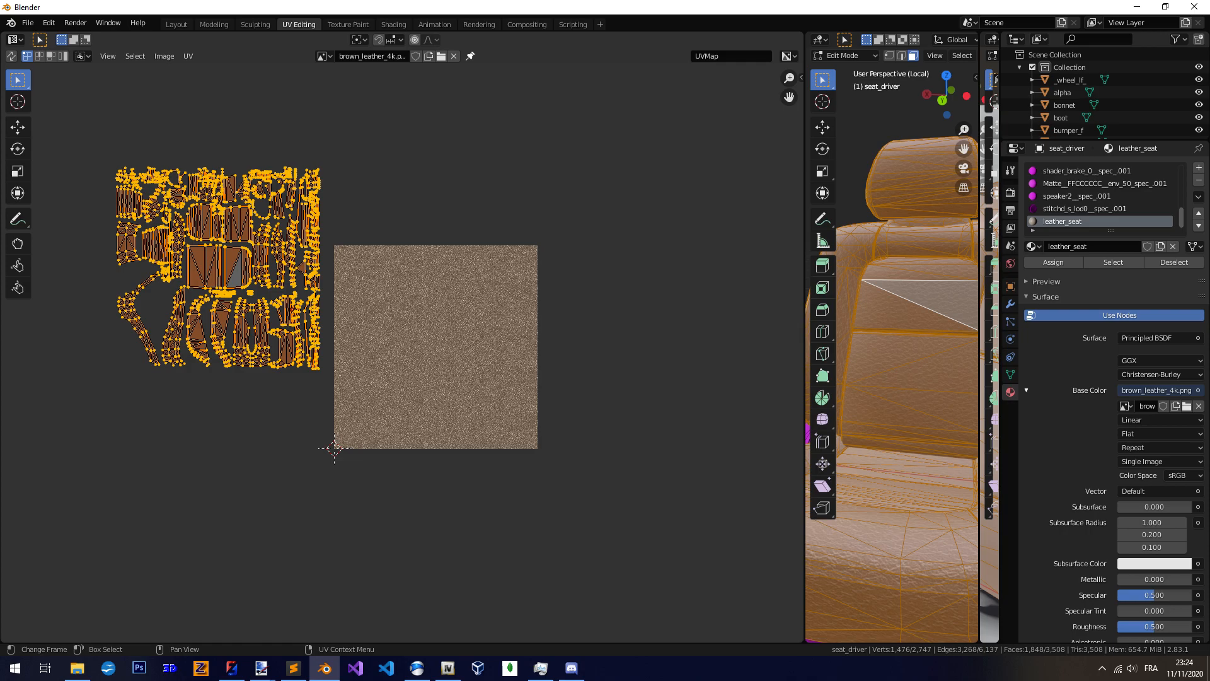
{"action": "key", "text": "g"}
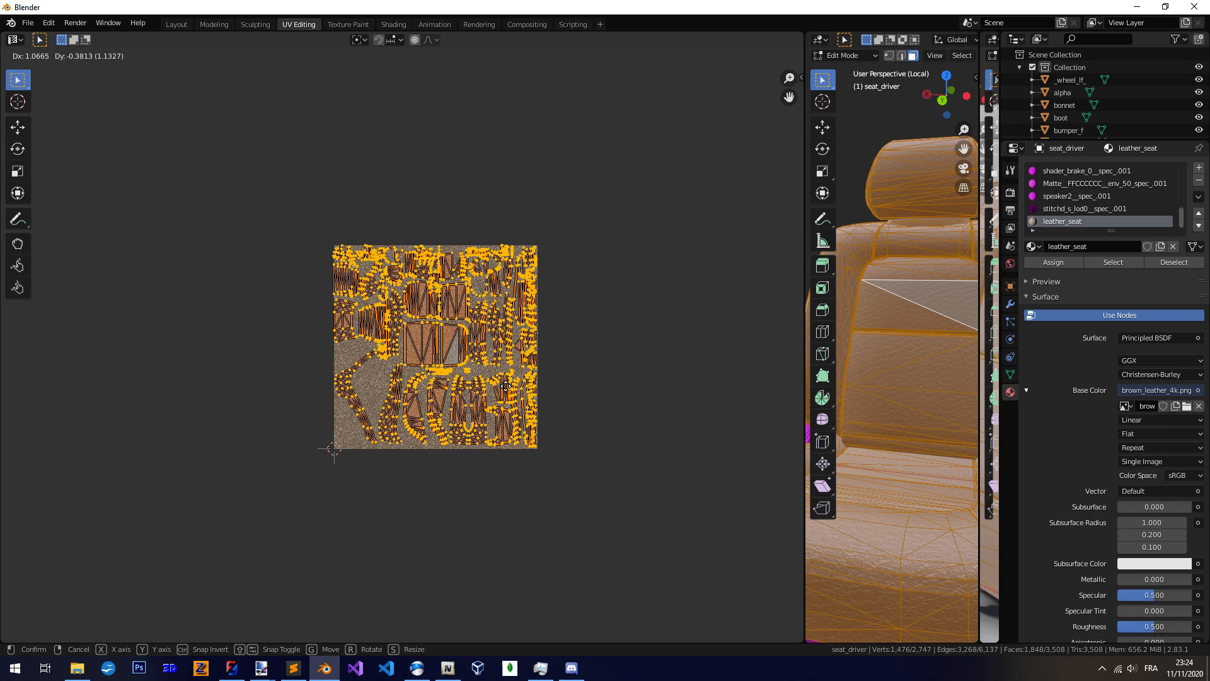
{"action": "key", "text": "Escape"}
{"action": "scroll", "coordinate": [296, 339], "scroll_direction": "up", "scroll_amount": 4}
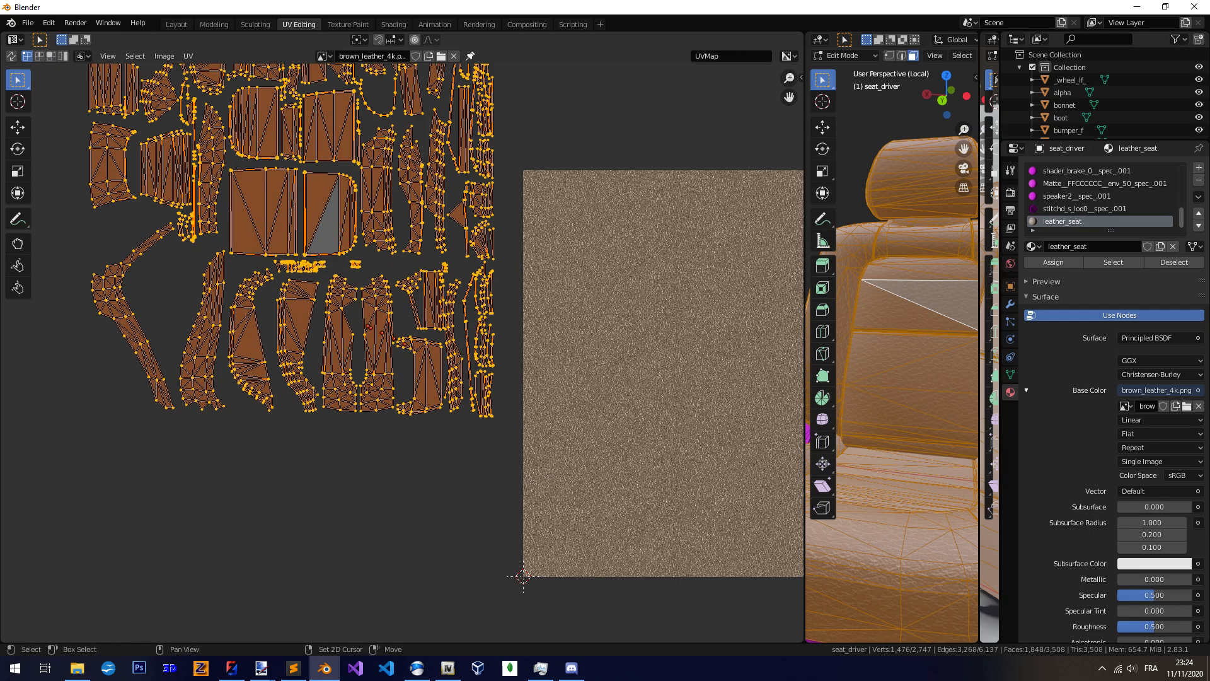
{"action": "scroll", "coordinate": [385, 368], "scroll_direction": "down", "scroll_amount": 3}
{"action": "key", "text": "alt+a"}
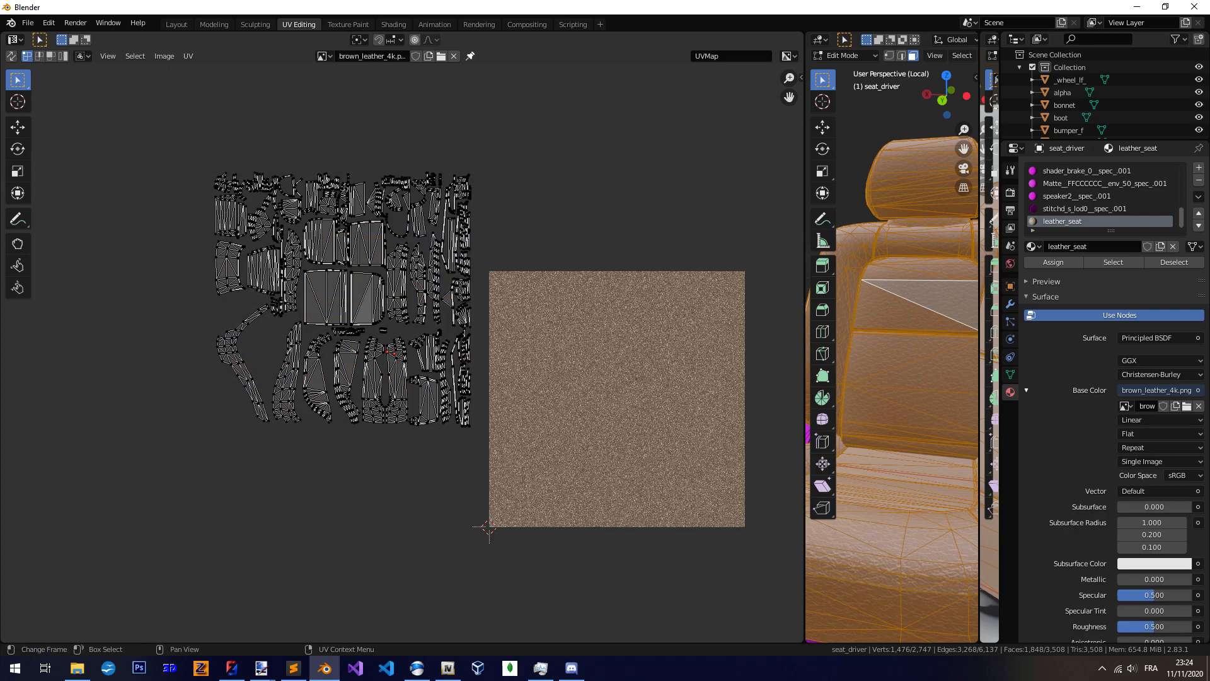
Move the boomerang-shaped UV island from the layout's lower-left corner onto the middle of the leather image and deselect it
{"action": "scroll", "coordinate": [422, 324], "scroll_direction": "up", "scroll_amount": 5}
{"action": "middle_click_drag", "start_coordinate": [421, 324], "coordinate": [387, 429]}
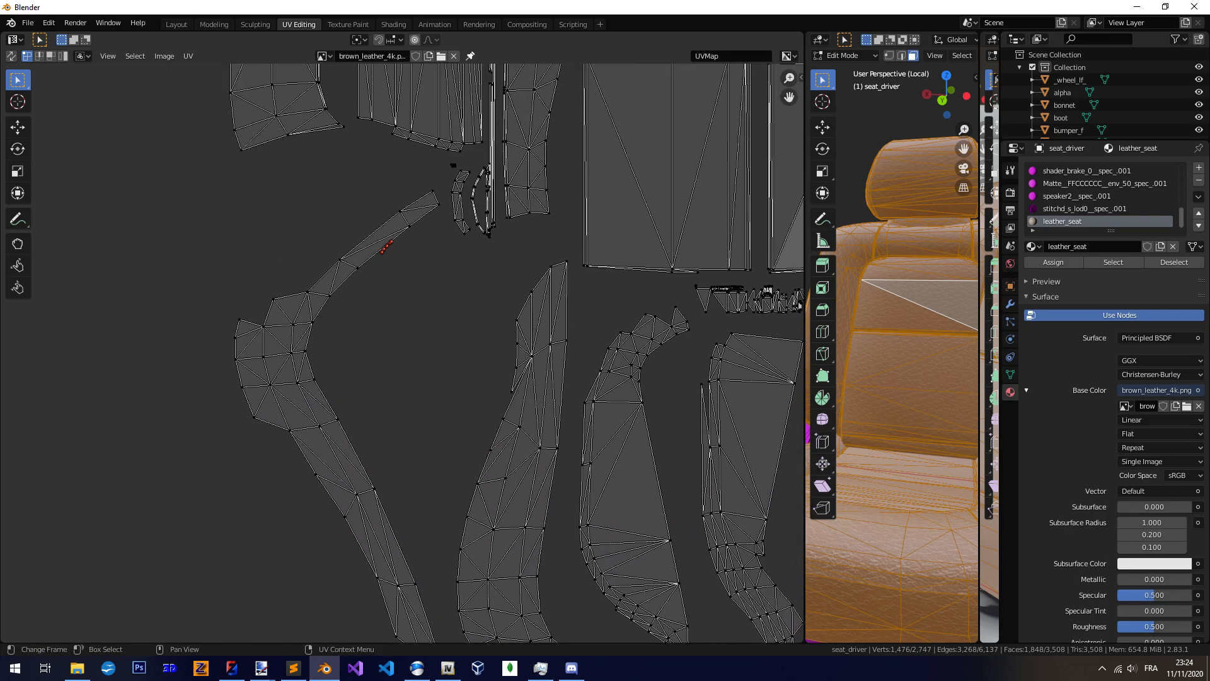
{"action": "left_click_drag", "start_coordinate": [356, 260], "coordinate": [262, 363]}
{"action": "key", "text": "Escape"}
{"action": "scroll", "coordinate": [350, 326], "scroll_direction": "down", "scroll_amount": 4}
{"action": "middle_click_drag", "start_coordinate": [350, 326], "coordinate": [329, 274]}
{"action": "key", "text": "c"}
{"action": "mouse_move", "coordinate": [328, 274]}
{"action": "left_mouse_down"}
{"action": "mouse_move", "coordinate": [311, 262]}
{"action": "mouse_move", "coordinate": [351, 391]}
{"action": "mouse_move", "coordinate": [412, 356]}
{"action": "left_mouse_up"}
{"action": "key", "text": "Escape"}
{"action": "scroll", "coordinate": [416, 353], "scroll_direction": "down", "scroll_amount": 5}
{"action": "key", "text": "g"}
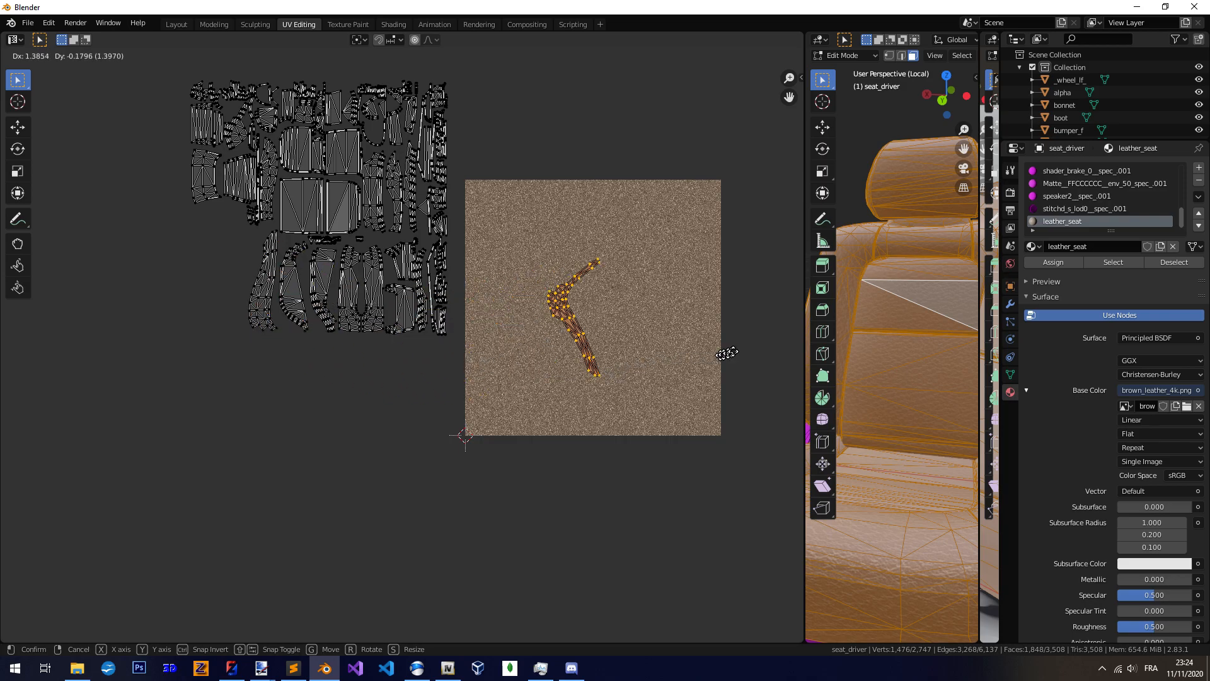
{"action": "left_click", "coordinate": [748, 351]}
{"action": "middle_click_drag", "start_coordinate": [568, 332], "coordinate": [538, 365]}
{"action": "key", "text": "alt+a"}
Move the tall curved island at the start of the lower row onto the boomerang-shaped island on the leather image
{"action": "scroll", "coordinate": [237, 344], "scroll_direction": "up", "scroll_amount": 1}
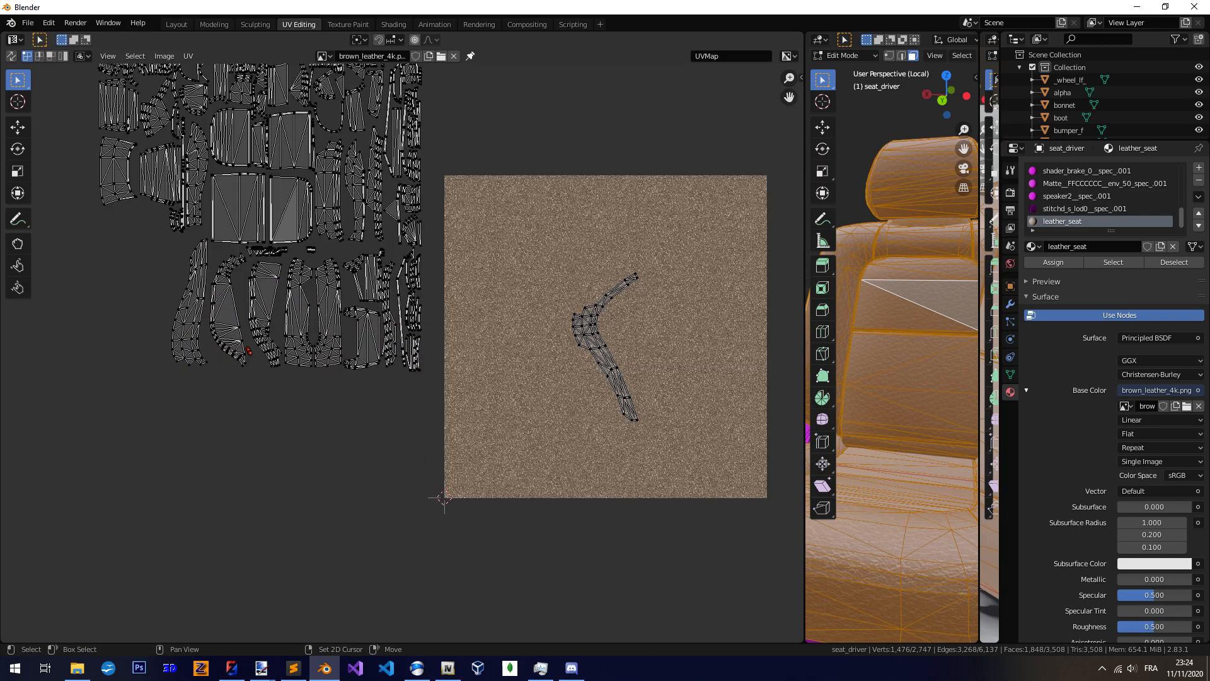
{"action": "middle_click_drag", "start_coordinate": [237, 344], "coordinate": [463, 356]}
{"action": "scroll", "coordinate": [464, 356], "scroll_direction": "up", "scroll_amount": 3}
{"action": "key", "text": "c"}
{"action": "mouse_move", "coordinate": [420, 390]}
{"action": "left_mouse_down"}
{"action": "mouse_move", "coordinate": [392, 293]}
{"action": "mouse_move", "coordinate": [397, 257]}
{"action": "mouse_move", "coordinate": [430, 206]}
{"action": "left_mouse_up"}
{"action": "left_click_drag", "start_coordinate": [443, 167], "coordinate": [444, 165]}
{"action": "right_click", "coordinate": [444, 165]}
{"action": "scroll", "coordinate": [445, 167], "scroll_direction": "down", "scroll_amount": 5}
{"action": "middle_click_drag", "start_coordinate": [477, 290], "coordinate": [303, 252]}
{"action": "key", "text": "g"}
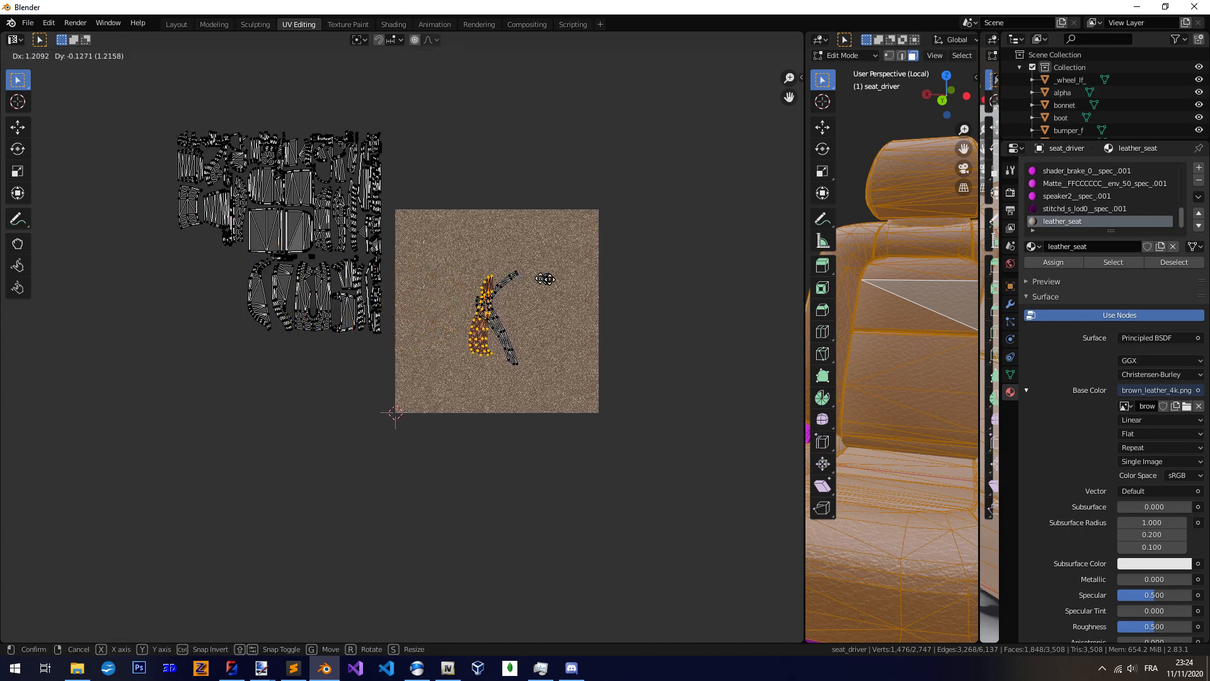
{"action": "left_click", "coordinate": [560, 278]}
{"action": "left_click", "coordinate": [561, 278]}
Move the crescent-shaped island with the pointed lower end onto the stacked islands in the middle of the leather image
{"action": "middle_click_drag", "start_coordinate": [262, 325], "coordinate": [401, 321]}
{"action": "scroll", "coordinate": [402, 344], "scroll_direction": "up", "scroll_amount": 5}
{"action": "middle_click_drag", "start_coordinate": [341, 287], "coordinate": [390, 462]}
{"action": "key", "text": "c"}
{"action": "left_click_drag", "start_coordinate": [448, 433], "coordinate": [430, 359]}
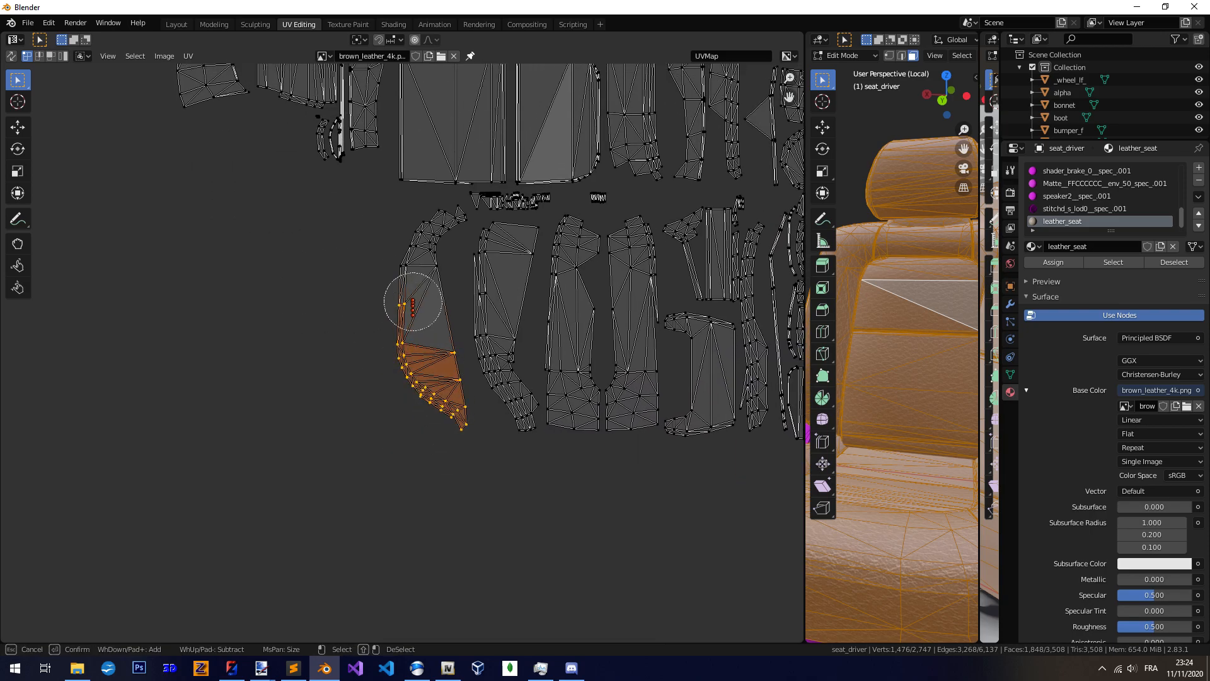
{"action": "left_click_drag", "start_coordinate": [413, 307], "coordinate": [428, 239]}
{"action": "key", "text": "Escape"}
{"action": "scroll", "coordinate": [488, 300], "scroll_direction": "down", "scroll_amount": 5}
{"action": "middle_click_drag", "start_coordinate": [501, 318], "coordinate": [313, 283]}
{"action": "key", "text": "g"}
{"action": "left_click", "coordinate": [543, 305]}
{"action": "left_click", "coordinate": [540, 305]}
Move the curved island beside the two mirrored long panels onto the island stack on the leather image
{"action": "middle_click_drag", "start_coordinate": [405, 336], "coordinate": [499, 334]}
{"action": "scroll", "coordinate": [327, 340], "scroll_direction": "up", "scroll_amount": 6}
{"action": "middle_click_drag", "start_coordinate": [296, 308], "coordinate": [422, 394]}
{"action": "key", "text": "c"}
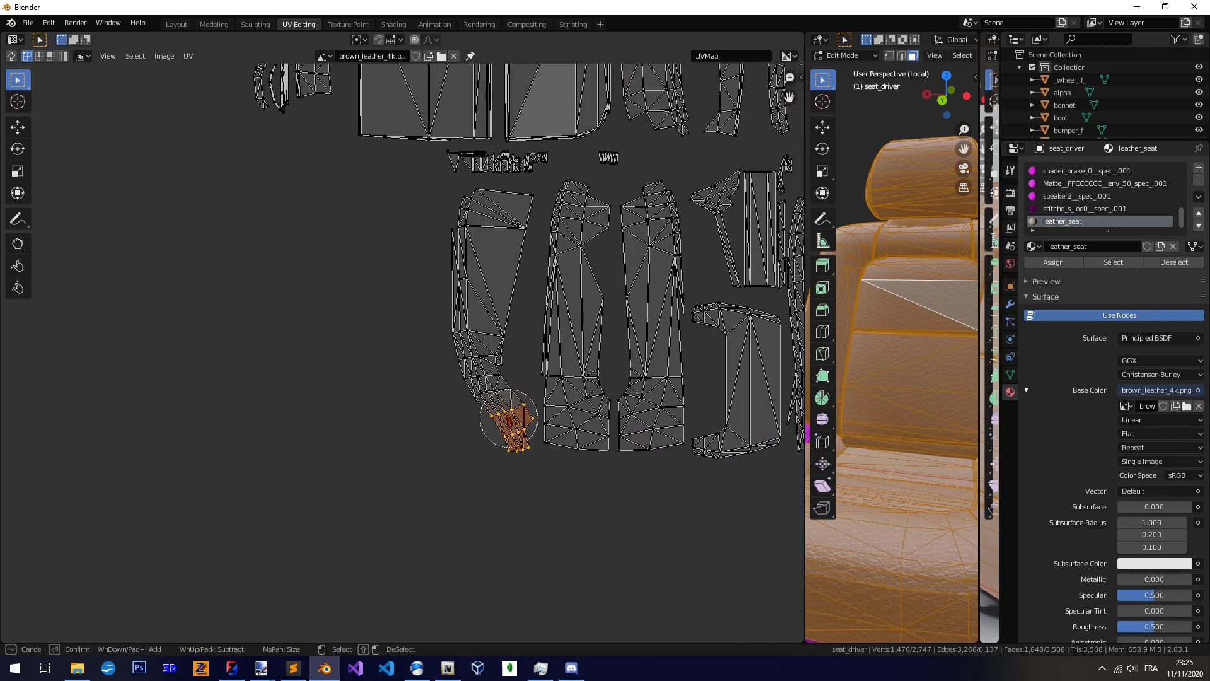
{"action": "left_click_drag", "start_coordinate": [495, 283], "coordinate": [499, 367]}
{"action": "key", "text": "Escape"}
{"action": "scroll", "coordinate": [508, 358], "scroll_direction": "down", "scroll_amount": 5}
{"action": "middle_click_drag", "start_coordinate": [590, 353], "coordinate": [292, 343]}
{"action": "key", "text": "g"}
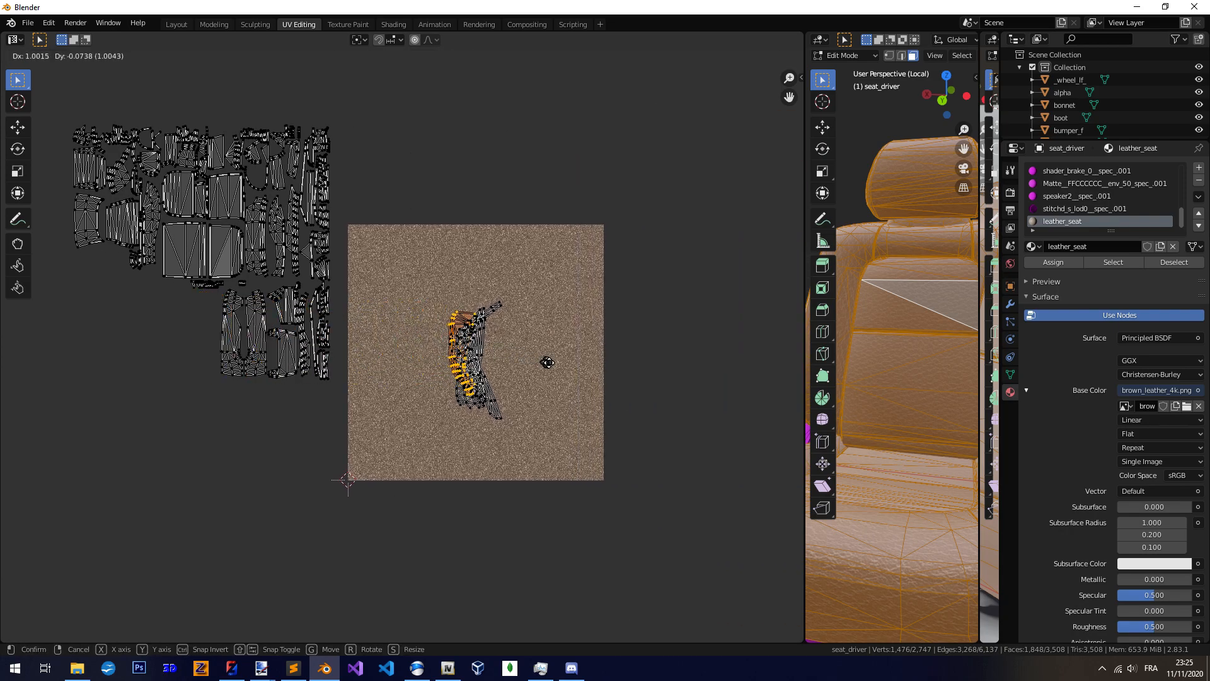
{"action": "left_click", "coordinate": [556, 363]}
Move the first of the two mirrored long panel islands onto the island stack and deselect it
{"action": "scroll", "coordinate": [398, 354], "scroll_direction": "up", "scroll_amount": 4}
{"action": "middle_click_drag", "start_coordinate": [214, 362], "coordinate": [362, 395]}
{"action": "key", "text": "c"}
{"action": "key", "text": "Escape"}
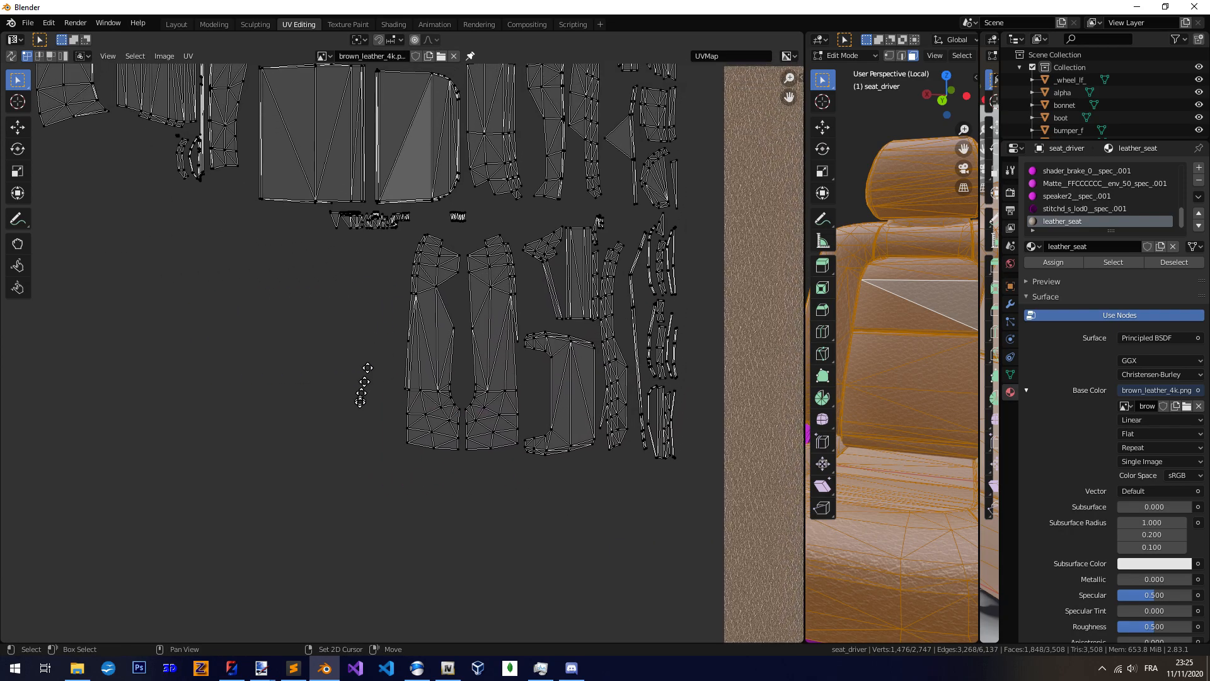
{"action": "scroll", "coordinate": [378, 378], "scroll_direction": "up", "scroll_amount": 1}
{"action": "key", "text": "c"}
{"action": "left_click_drag", "start_coordinate": [441, 259], "coordinate": [448, 245]}
{"action": "mouse_move", "coordinate": [432, 359]}
{"action": "left_mouse_down"}
{"action": "mouse_move", "coordinate": [432, 384]}
{"action": "mouse_move", "coordinate": [424, 365]}
{"action": "left_mouse_up"}
{"action": "left_click_drag", "start_coordinate": [448, 463], "coordinate": [440, 435]}
{"action": "scroll", "coordinate": [403, 353], "scroll_direction": "down", "scroll_amount": 4}
{"action": "key", "text": "g"}
{"action": "left_click", "coordinate": [693, 402]}
{"action": "key", "text": "alt+a"}
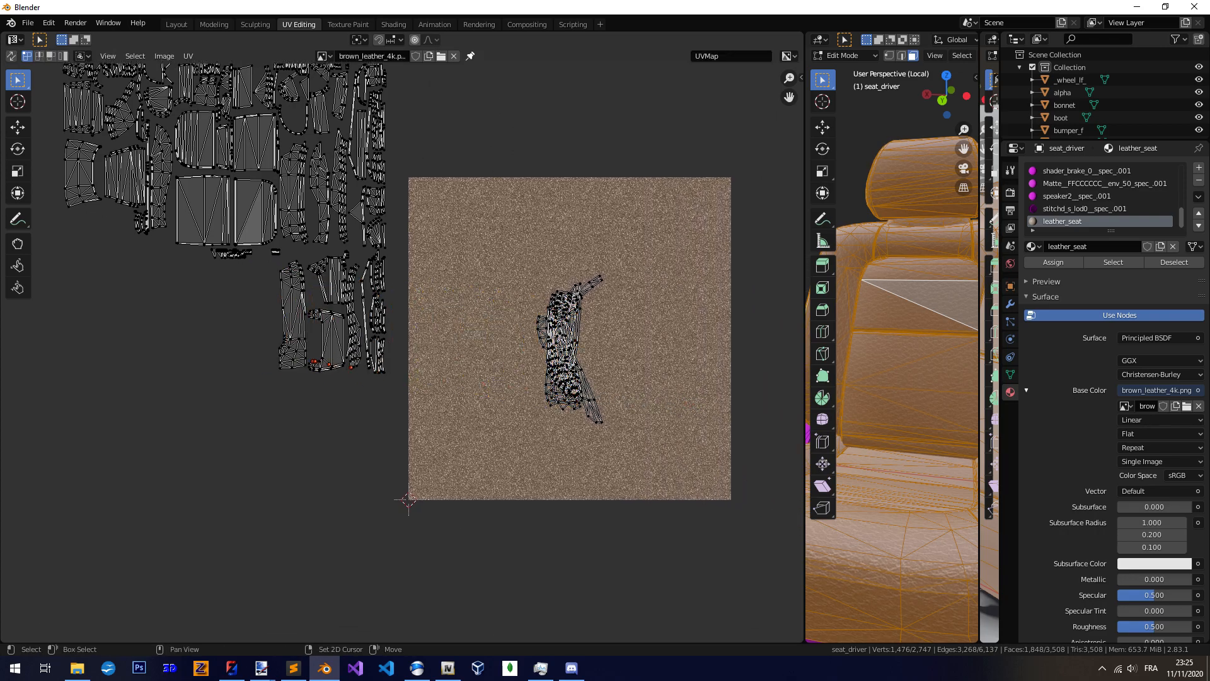
Move the second mirrored long panel island onto the stack in the middle of the leather image
{"action": "middle_click_drag", "start_coordinate": [295, 346], "coordinate": [491, 394]}
{"action": "scroll", "coordinate": [492, 395], "scroll_direction": "up", "scroll_amount": 4}
{"action": "middle_click_drag", "start_coordinate": [485, 317], "coordinate": [438, 350]}
{"action": "key", "text": "c"}
{"action": "left_click_drag", "start_coordinate": [443, 255], "coordinate": [468, 262]}
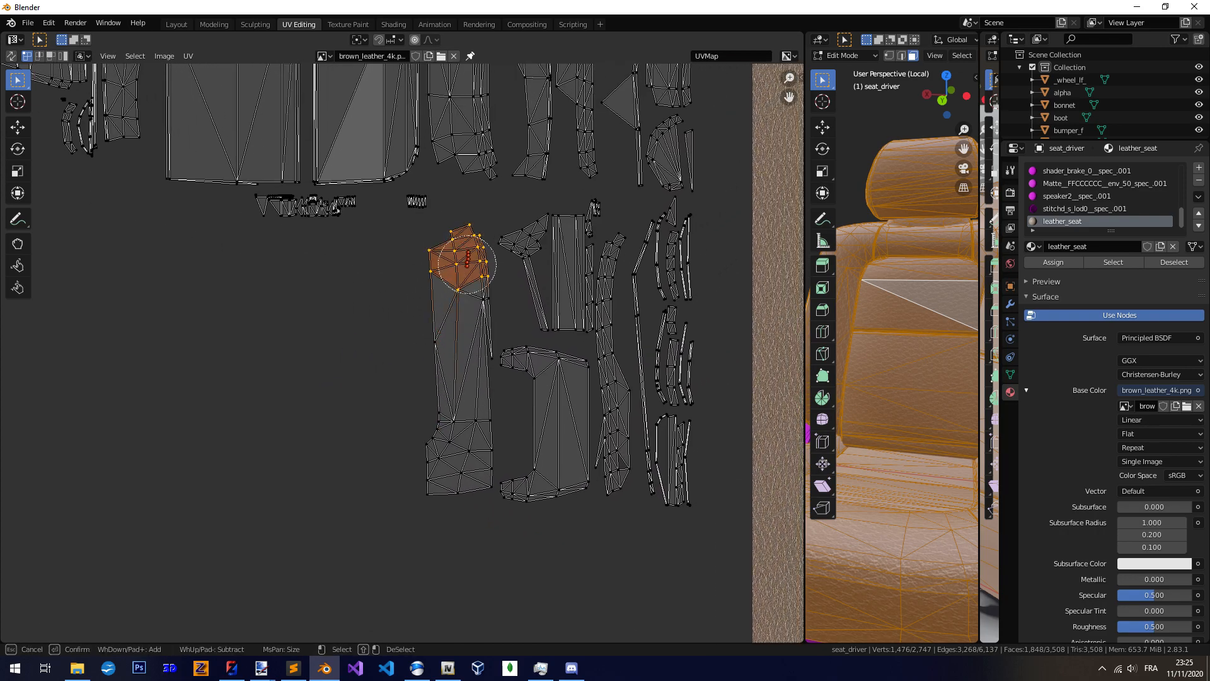
{"action": "left_click_drag", "start_coordinate": [465, 349], "coordinate": [467, 398]}
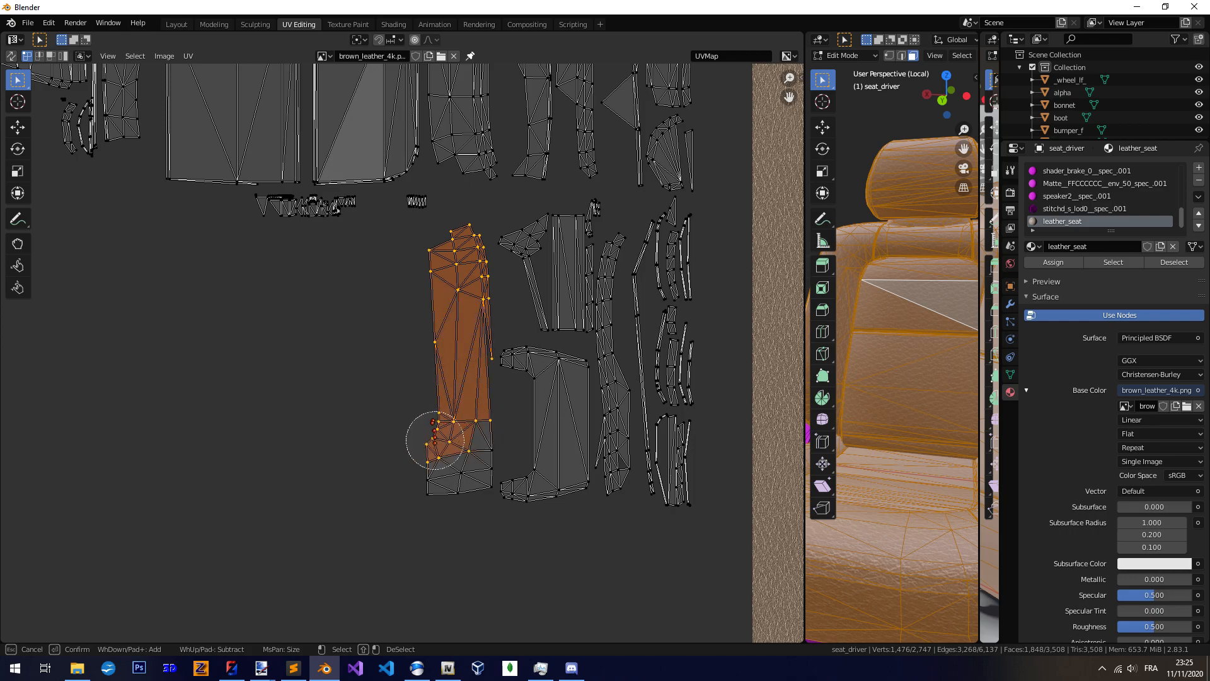
{"action": "left_click_drag", "start_coordinate": [435, 438], "coordinate": [471, 471]}
{"action": "key", "text": "Escape"}
{"action": "scroll", "coordinate": [445, 435], "scroll_direction": "down", "scroll_amount": 4}
{"action": "middle_click_drag", "start_coordinate": [453, 414], "coordinate": [232, 365]}
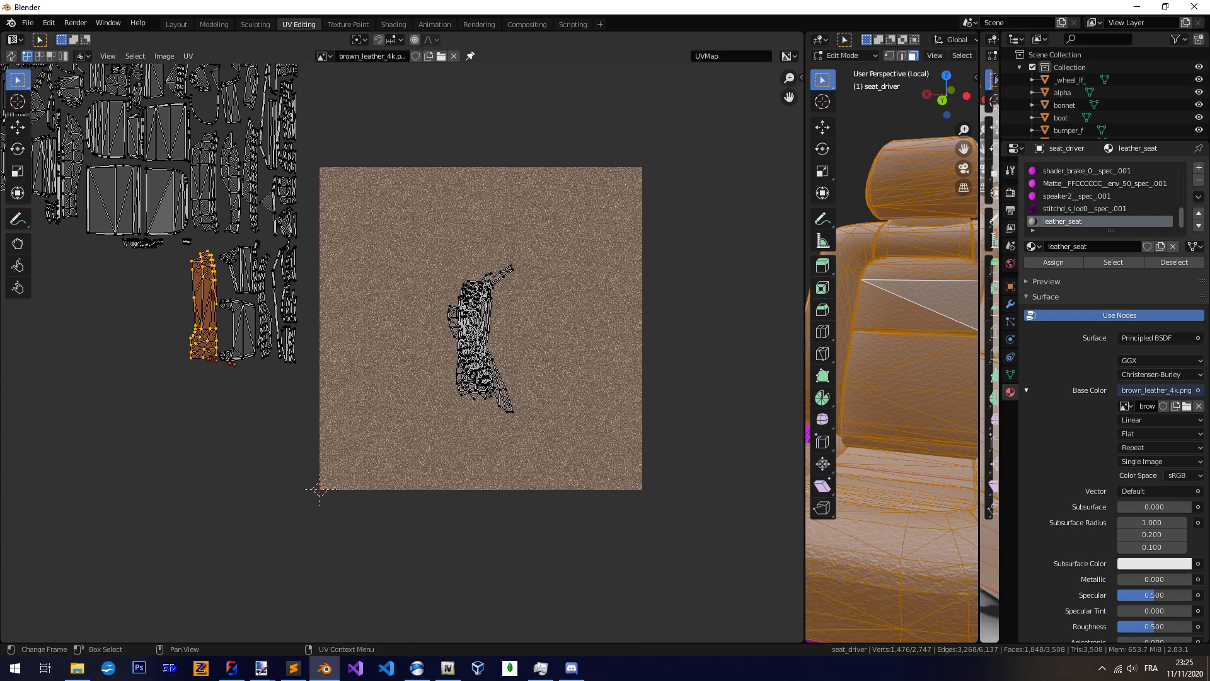
{"action": "key", "text": "g"}
{"action": "left_click", "coordinate": [506, 395]}
{"action": "middle_click_drag", "start_coordinate": [373, 377], "coordinate": [539, 419]}
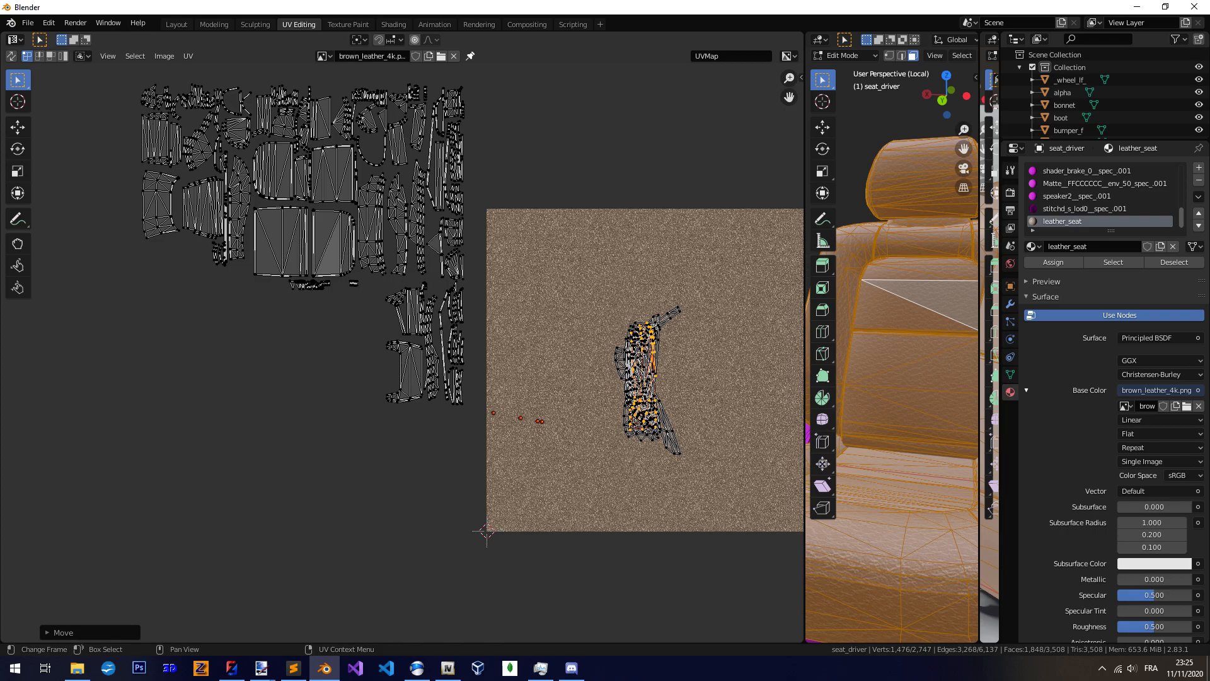
{"action": "left_click", "coordinate": [513, 415]}
Select the whole bracket-shaped island in the lower row and try moving it toward the leather image
{"action": "scroll", "coordinate": [400, 360], "scroll_direction": "up", "scroll_amount": 4}
{"action": "middle_click_drag", "start_coordinate": [398, 404], "coordinate": [456, 388]}
{"action": "key", "text": "c"}
{"action": "left_click_drag", "start_coordinate": [433, 343], "coordinate": [458, 319]}
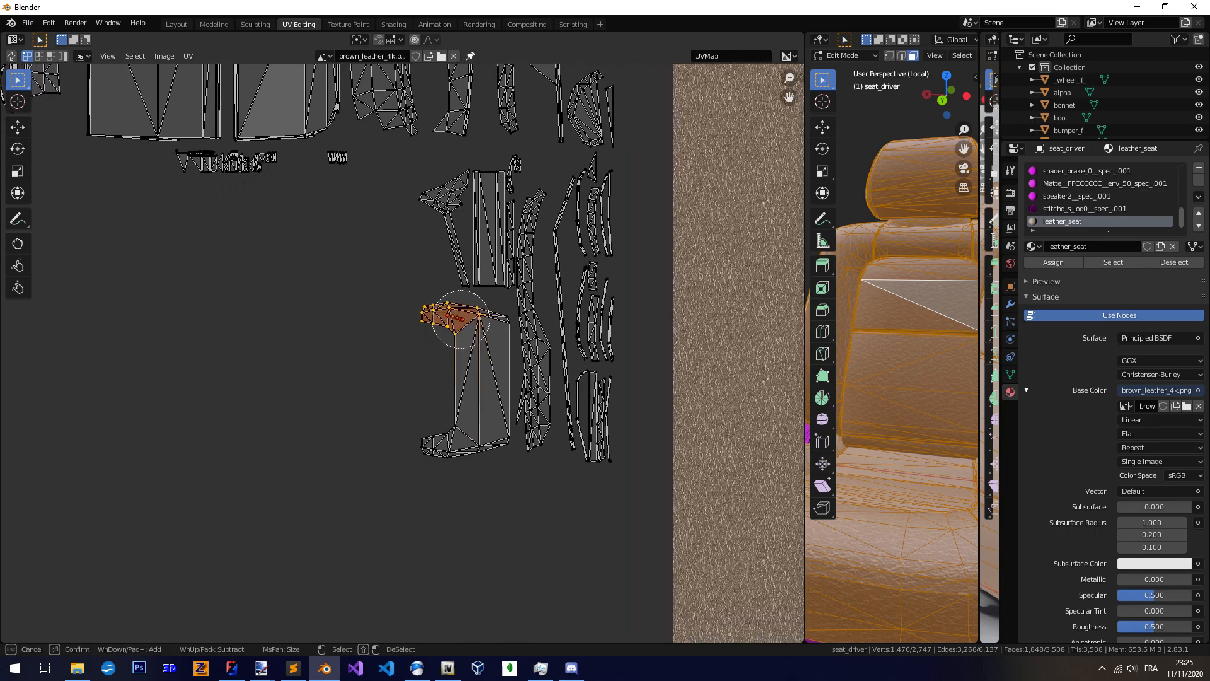
{"action": "mouse_move", "coordinate": [480, 373]}
{"action": "left_mouse_down"}
{"action": "mouse_move", "coordinate": [473, 440]}
{"action": "mouse_move", "coordinate": [419, 440]}
{"action": "left_mouse_up"}
{"action": "key", "text": "Escape"}
{"action": "scroll", "coordinate": [403, 353], "scroll_direction": "down", "scroll_amount": 5}
{"action": "key", "text": "g"}
{"action": "left_click", "coordinate": [318, 386]}
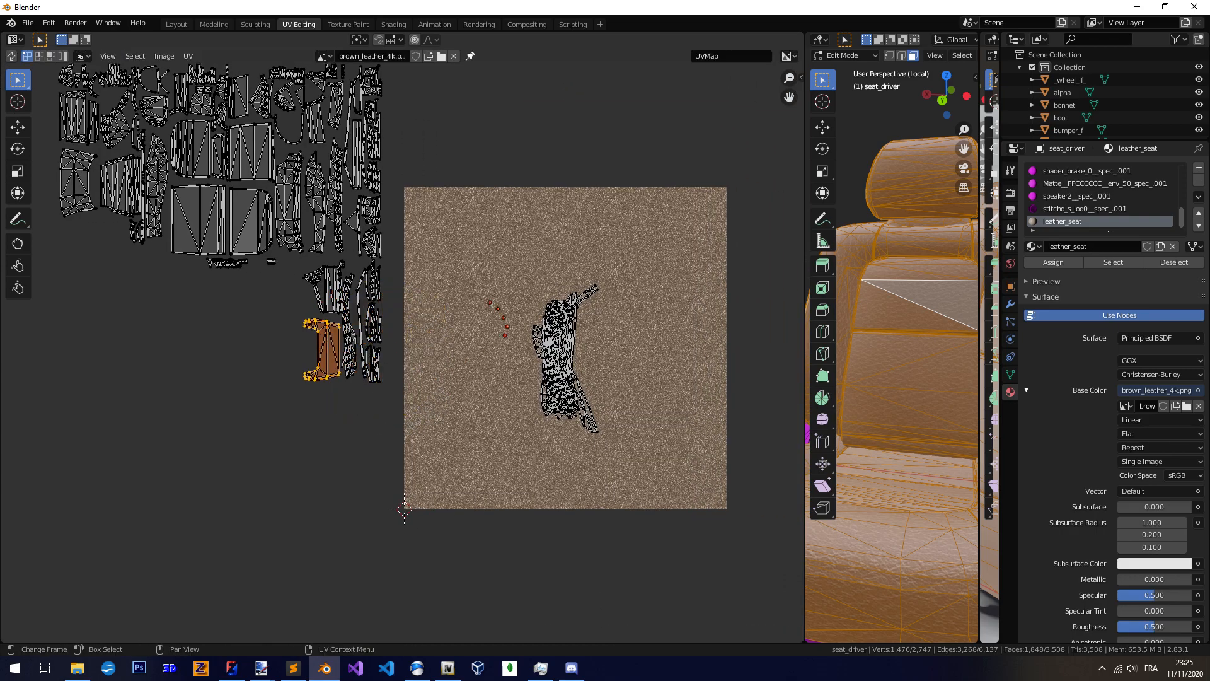
{"action": "key", "text": "n"}
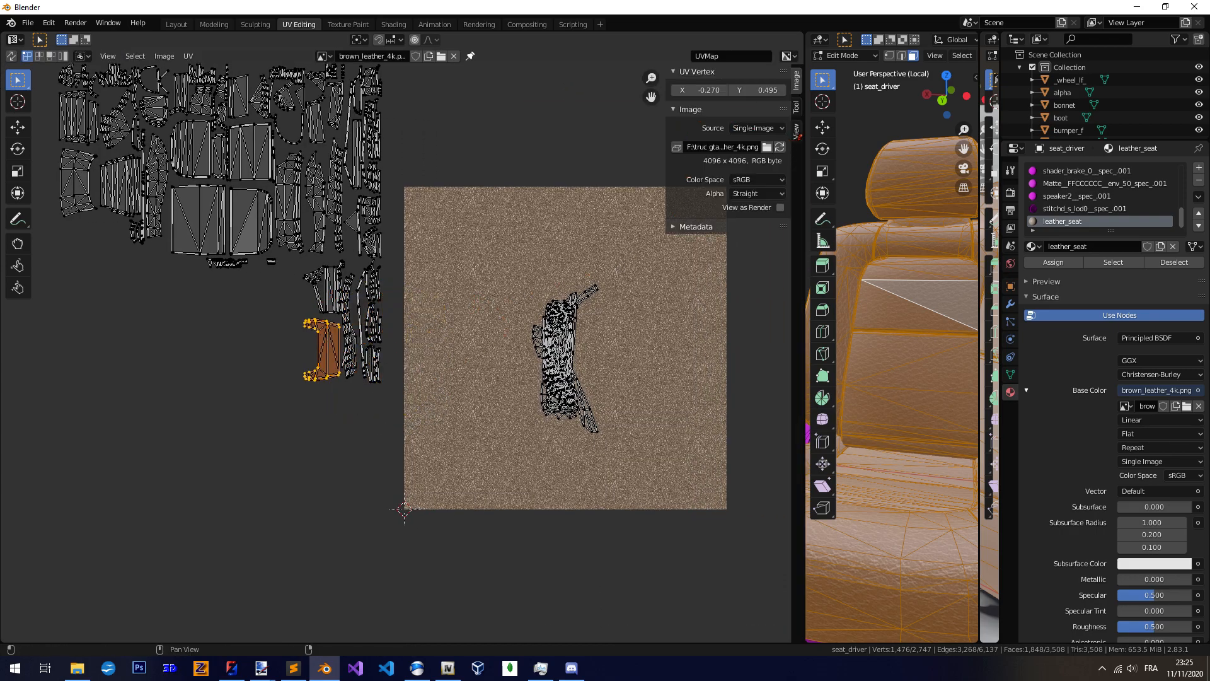
{"action": "key", "text": "n"}
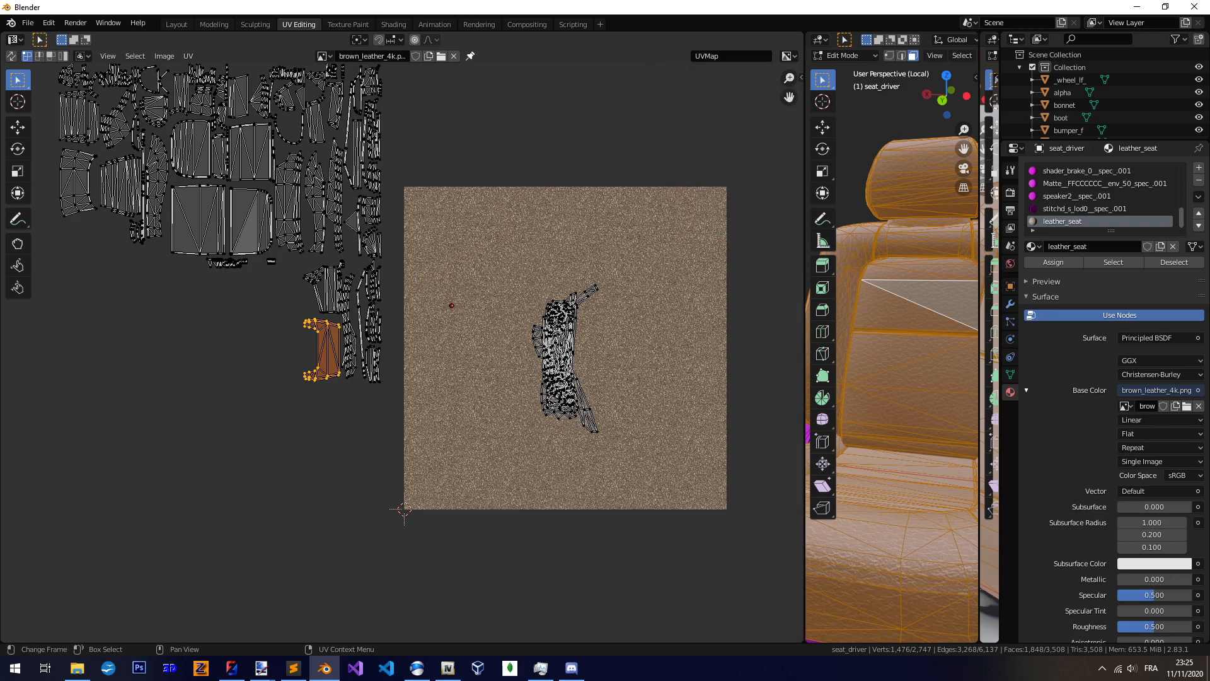
{"action": "scroll", "coordinate": [404, 354], "scroll_direction": "down", "scroll_amount": 1}
{"action": "scroll", "coordinate": [452, 306], "scroll_direction": "up", "scroll_amount": 2}
{"action": "middle_click_drag", "start_coordinate": [386, 319], "coordinate": [311, 345]}
{"action": "scroll", "coordinate": [394, 332], "scroll_direction": "down", "scroll_amount": 1}
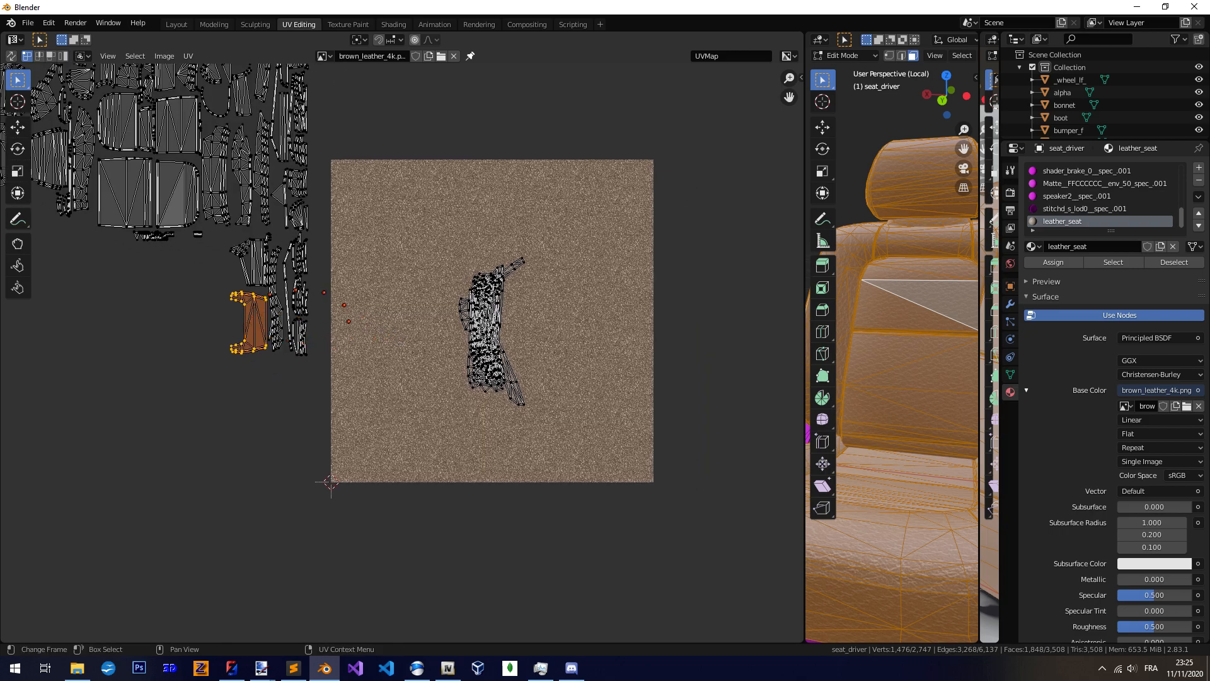
{"action": "key", "text": "g"}
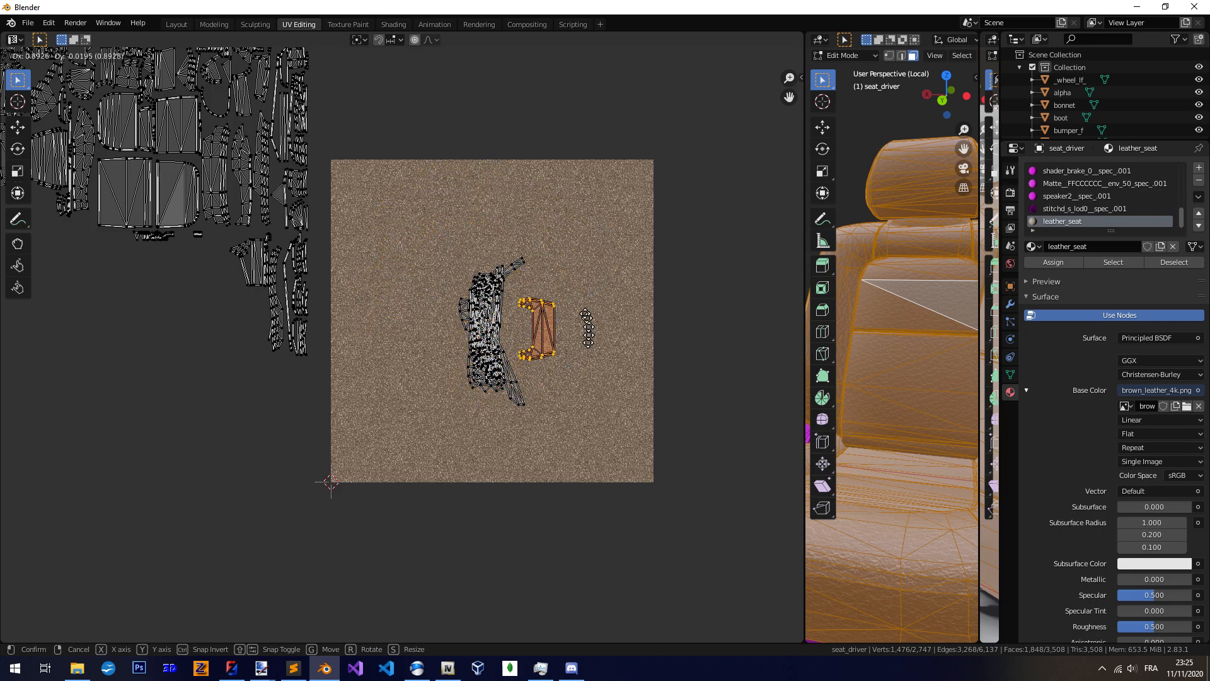
{"action": "right_click", "coordinate": [550, 328]}
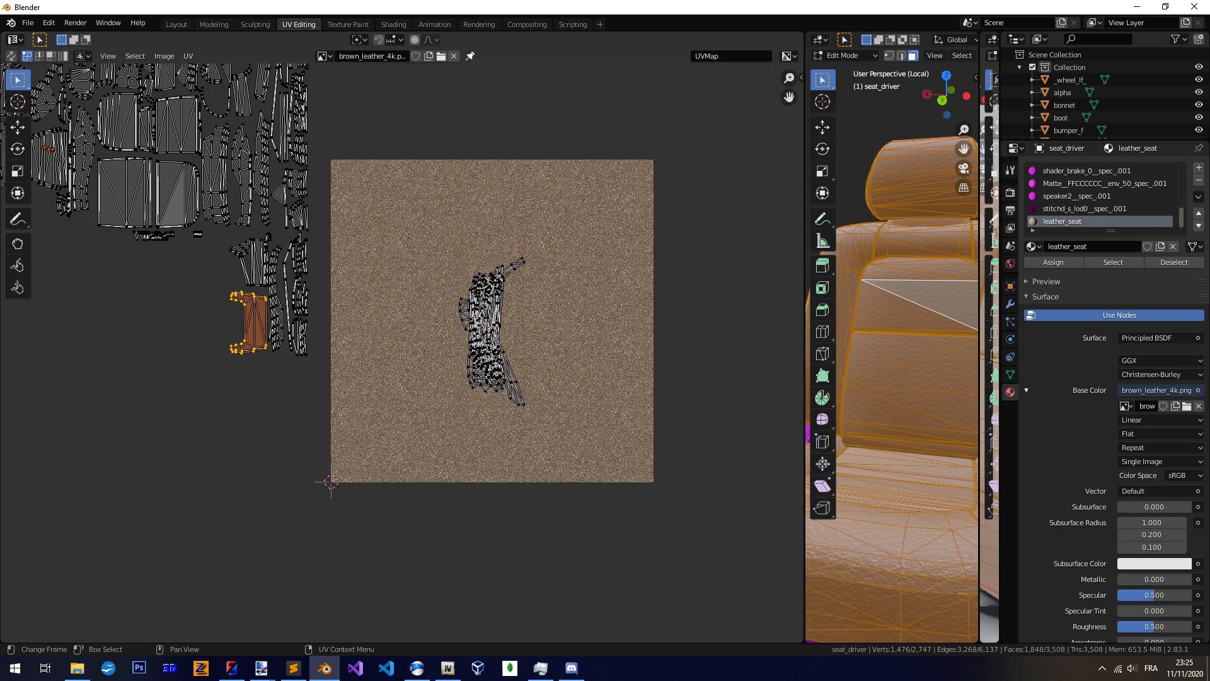
Move the bracket-shaped island along X onto the island stack with the Move tool, return to the selection tool and deselect everything
{"action": "left_click", "coordinate": [17, 128]}
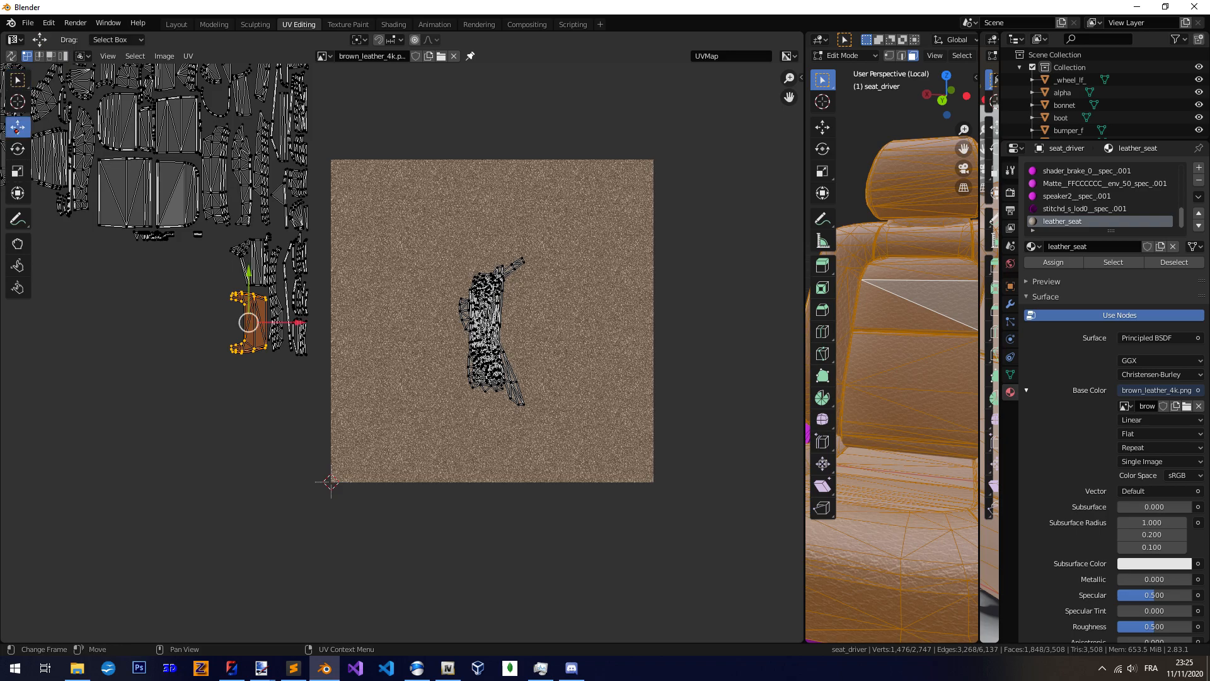
{"action": "left_click_drag", "start_coordinate": [301, 323], "coordinate": [535, 329]}
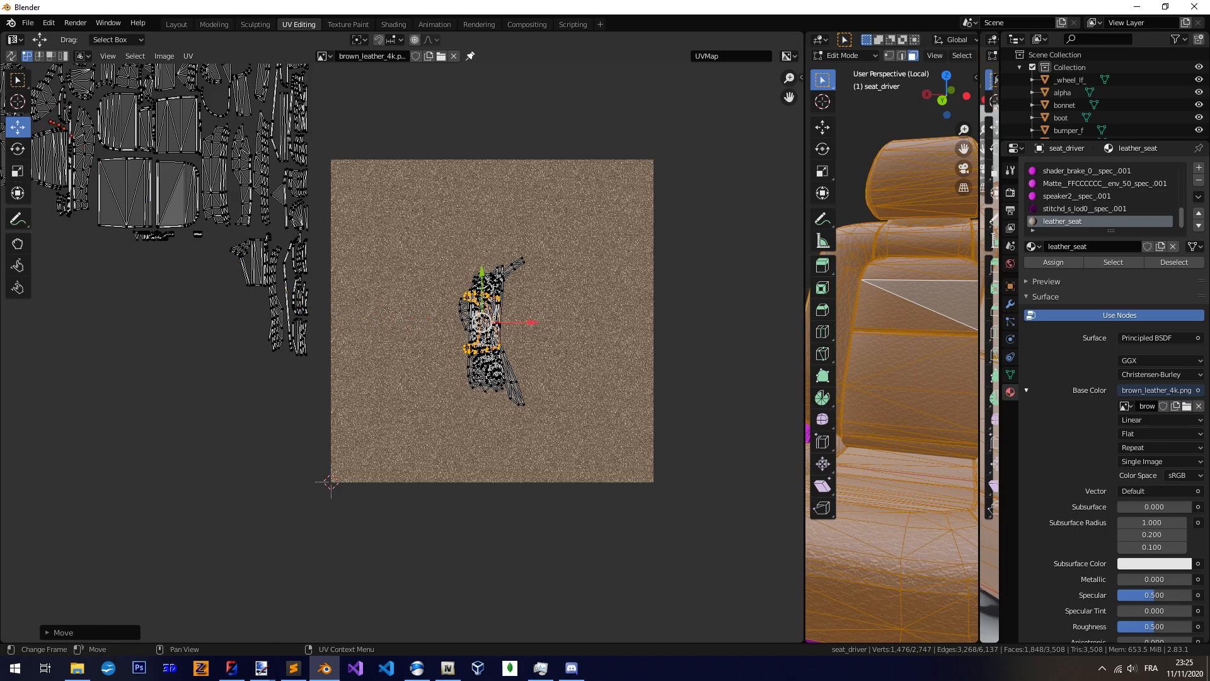
{"action": "key", "text": "w"}
{"action": "key", "text": "alt+a"}
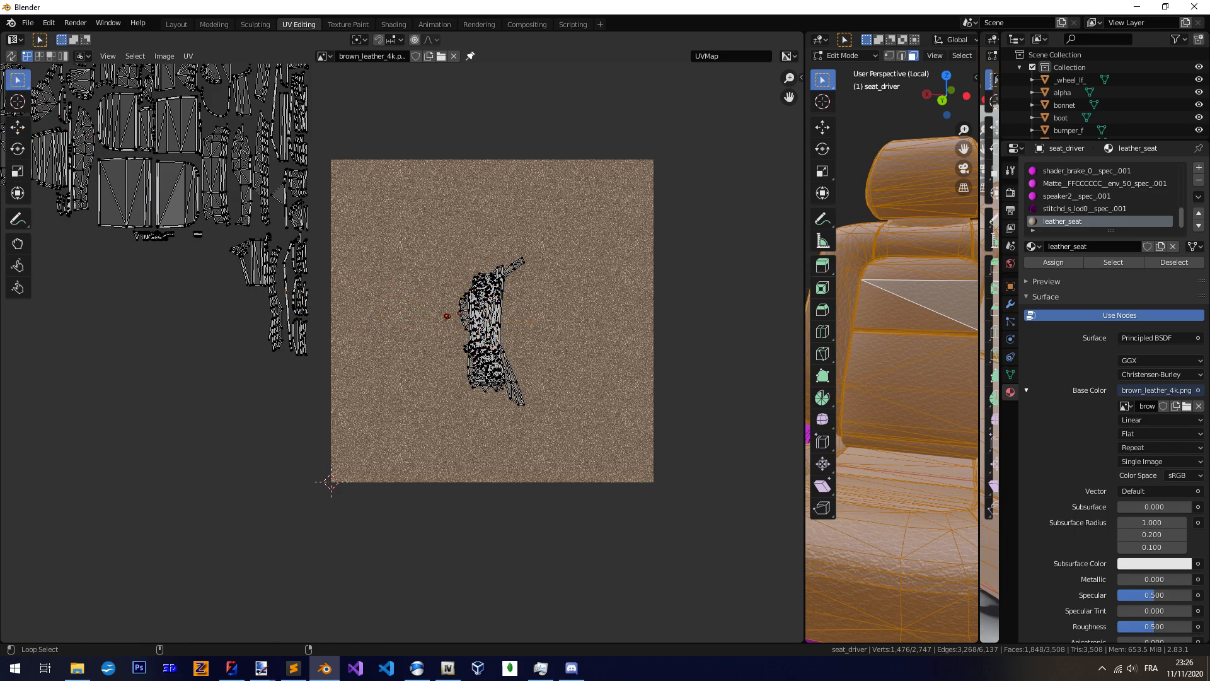
Move the lowest cluster of narrow strips at the layout's right edge onto the island stack
{"action": "middle_click_drag", "start_coordinate": [284, 309], "coordinate": [451, 327]}
{"action": "scroll", "coordinate": [397, 350], "scroll_direction": "up", "scroll_amount": 3}
{"action": "middle_click_drag", "start_coordinate": [511, 353], "coordinate": [398, 344]}
{"action": "scroll", "coordinate": [398, 345], "scroll_direction": "up", "scroll_amount": 2}
{"action": "key", "text": "c"}
{"action": "left_click", "coordinate": [460, 403]}
{"action": "left_click_drag", "start_coordinate": [461, 403], "coordinate": [451, 359]}
{"action": "key", "text": "Escape"}
{"action": "scroll", "coordinate": [444, 311], "scroll_direction": "down", "scroll_amount": 5}
{"action": "key", "text": "g"}
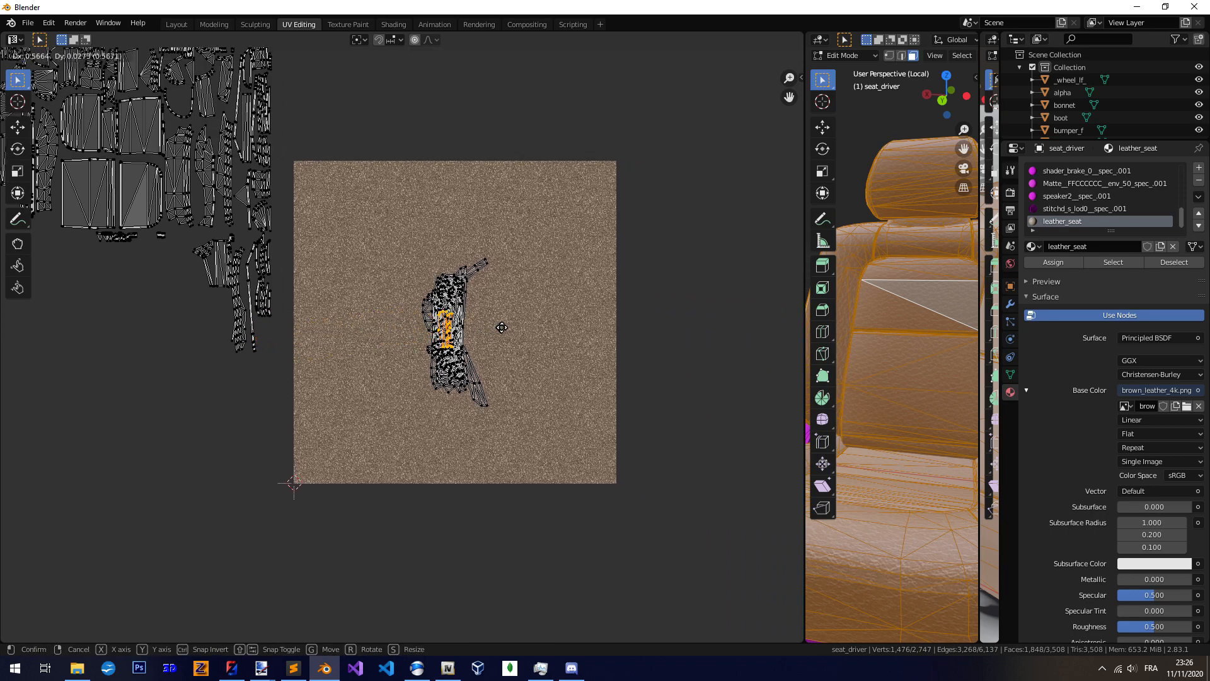
{"action": "left_click", "coordinate": [501, 327]}
Move the middle cluster of narrow strips at the layout's right edge onto the stack on the leather image
{"action": "middle_click_drag", "start_coordinate": [246, 337], "coordinate": [409, 355]}
{"action": "scroll", "coordinate": [410, 356], "scroll_direction": "up", "scroll_amount": 8}
{"action": "middle_click_drag", "start_coordinate": [441, 259], "coordinate": [422, 376]}
{"action": "key", "text": "c"}
{"action": "left_click_drag", "start_coordinate": [480, 373], "coordinate": [458, 366]}
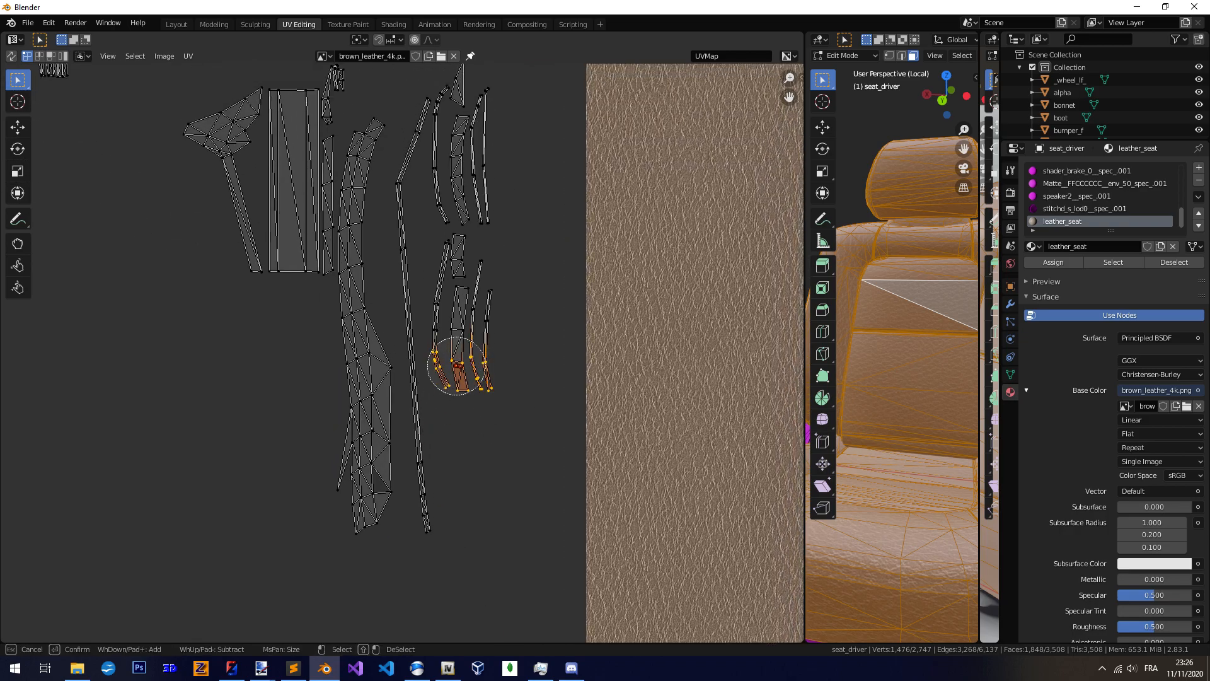
{"action": "key", "text": "Escape"}
{"action": "scroll", "coordinate": [470, 259], "scroll_direction": "down", "scroll_amount": 5}
{"action": "key", "text": "g"}
{"action": "left_click", "coordinate": [525, 356]}
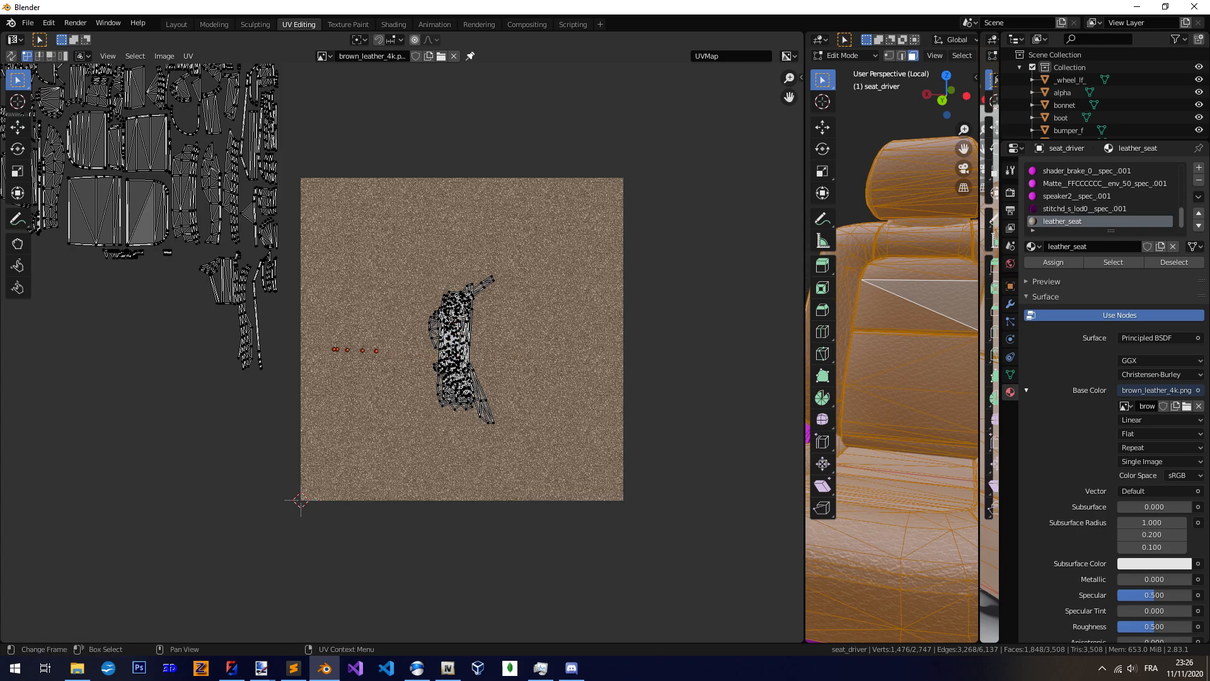
Move the remaining narrow strips and the small triangular island of the lower row onto the stack and deselect them
{"action": "middle_click_drag", "start_coordinate": [336, 349], "coordinate": [476, 366]}
{"action": "scroll", "coordinate": [405, 352], "scroll_direction": "up", "scroll_amount": 7}
{"action": "middle_click_drag", "start_coordinate": [390, 263], "coordinate": [434, 431]}
{"action": "key", "text": "c"}
{"action": "left_click_drag", "start_coordinate": [543, 386], "coordinate": [509, 383]}
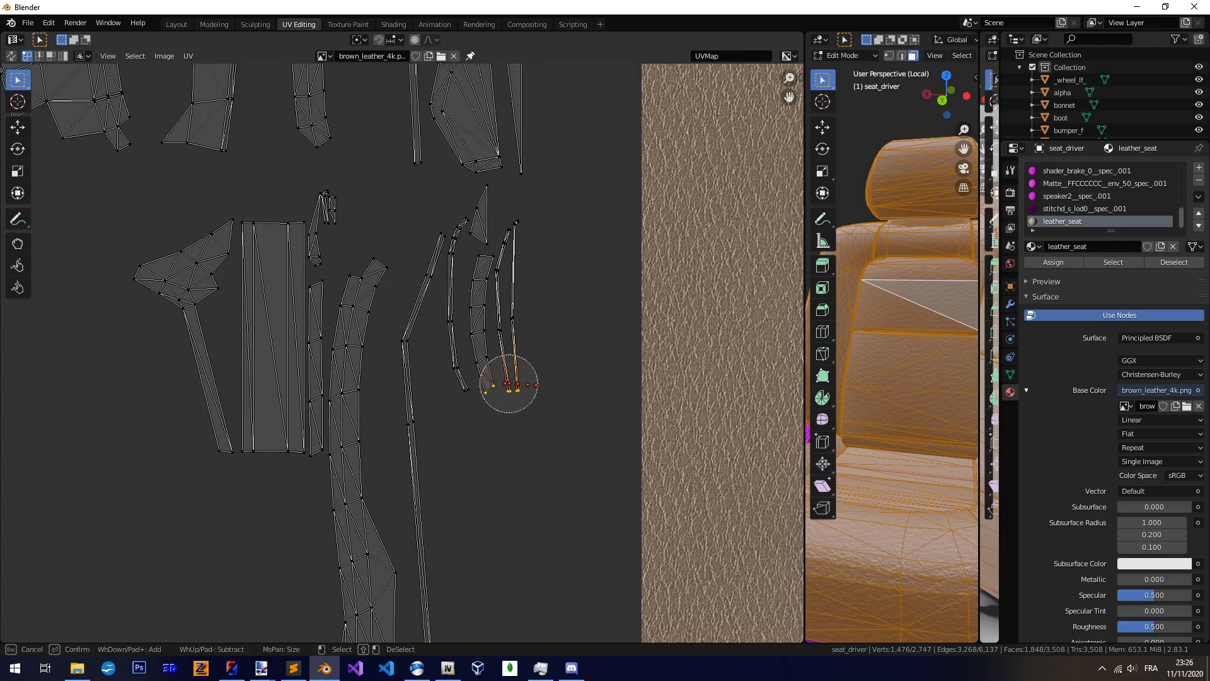
{"action": "left_click_drag", "start_coordinate": [510, 264], "coordinate": [496, 211]}
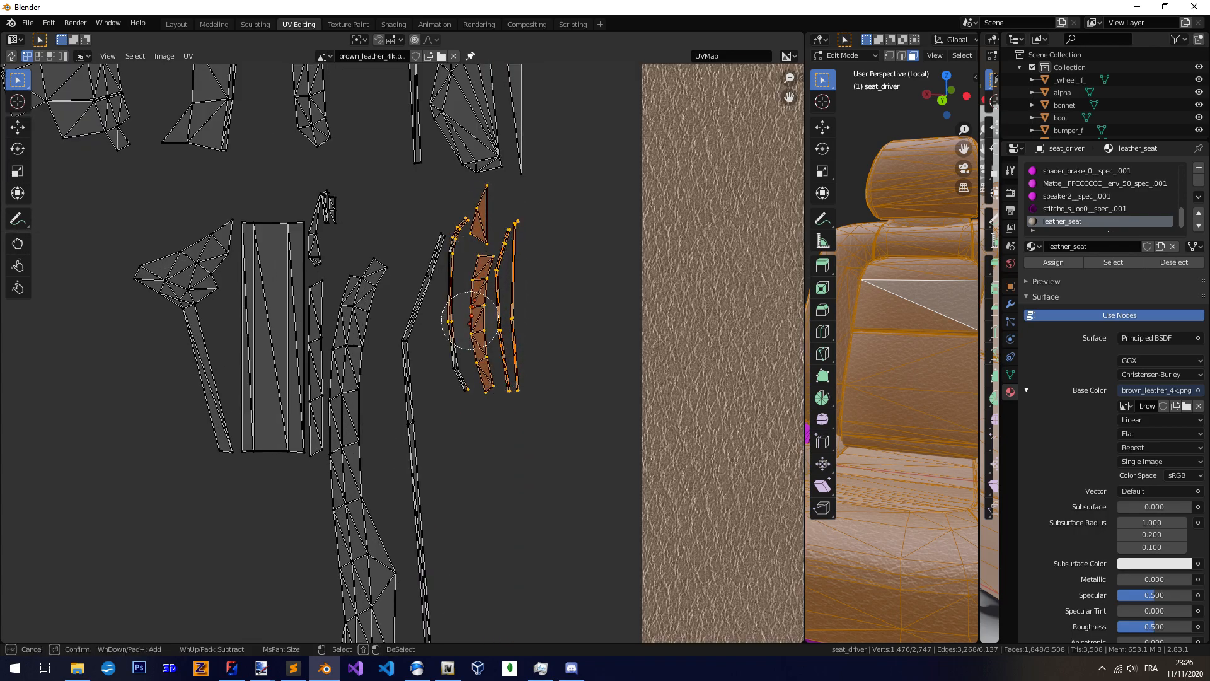
{"action": "right_click", "coordinate": [499, 377]}
{"action": "scroll", "coordinate": [499, 377], "scroll_direction": "down", "scroll_amount": 6}
{"action": "key", "text": "g"}
{"action": "left_click", "coordinate": [579, 420]}
{"action": "key", "text": "alt+a"}
Move the long thin bent strip beside the tall wavy island onto the side of the island stack
{"action": "scroll", "coordinate": [275, 345], "scroll_direction": "up", "scroll_amount": 3}
{"action": "middle_click_drag", "start_coordinate": [275, 345], "coordinate": [524, 386]}
{"action": "key", "text": "c"}
{"action": "mouse_move", "coordinate": [468, 184]}
{"action": "left_mouse_down"}
{"action": "mouse_move", "coordinate": [452, 229]}
{"action": "mouse_move", "coordinate": [475, 492]}
{"action": "mouse_move", "coordinate": [462, 455]}
{"action": "left_mouse_up"}
{"action": "right_click", "coordinate": [462, 455]}
{"action": "scroll", "coordinate": [462, 455], "scroll_direction": "down", "scroll_amount": 5}
{"action": "key", "text": "g"}
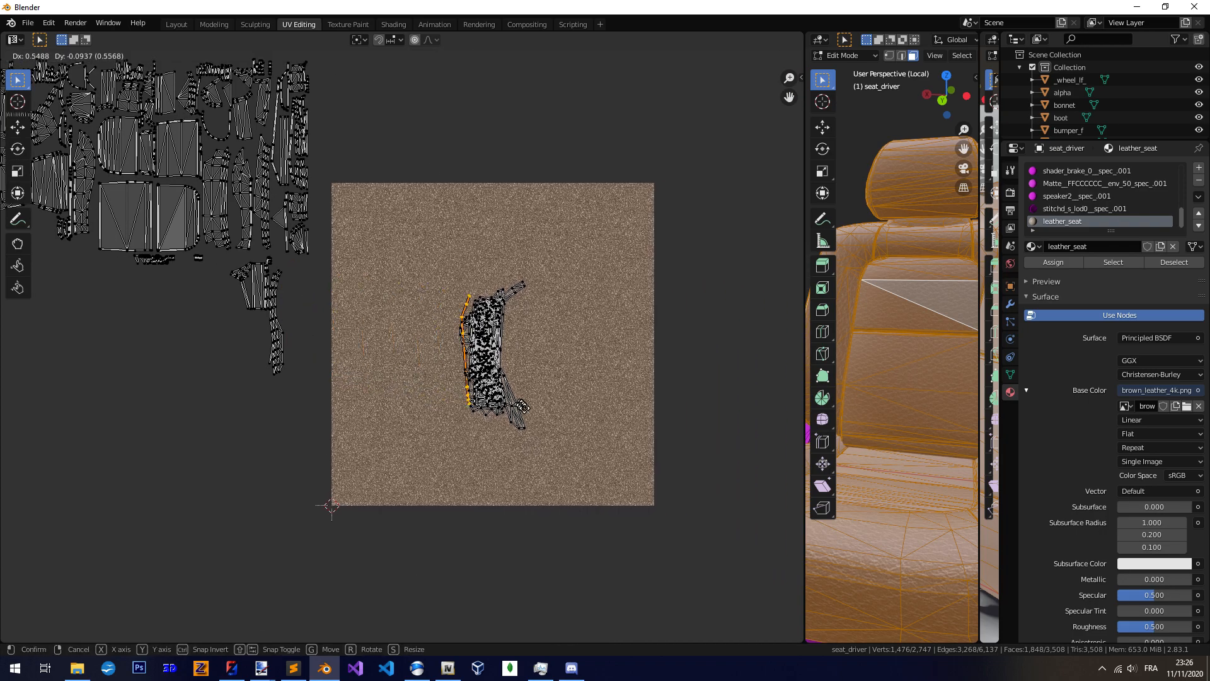
{"action": "left_click", "coordinate": [542, 410]}
Move the tall wavy island that widens toward its lower end onto the island stack and deselect it
{"action": "scroll", "coordinate": [253, 296], "scroll_direction": "up", "scroll_amount": 8}
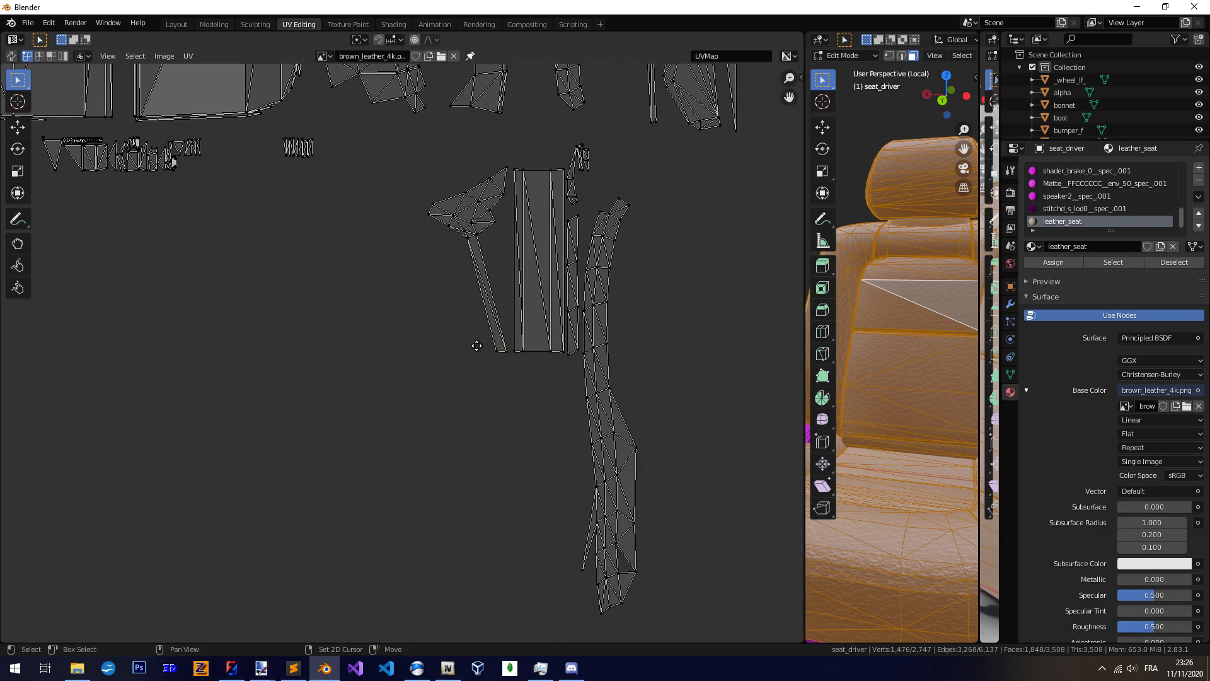
{"action": "key", "text": "c"}
{"action": "left_click_drag", "start_coordinate": [571, 163], "coordinate": [551, 220]}
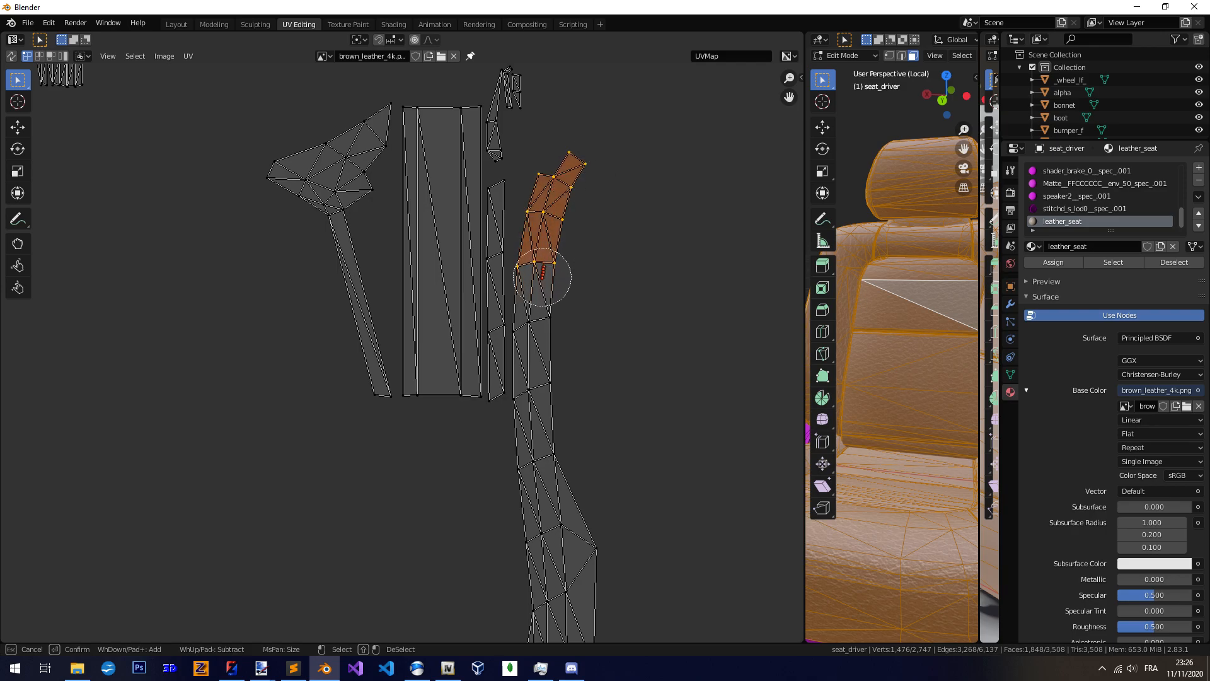
{"action": "left_click_drag", "start_coordinate": [541, 380], "coordinate": [540, 554]}
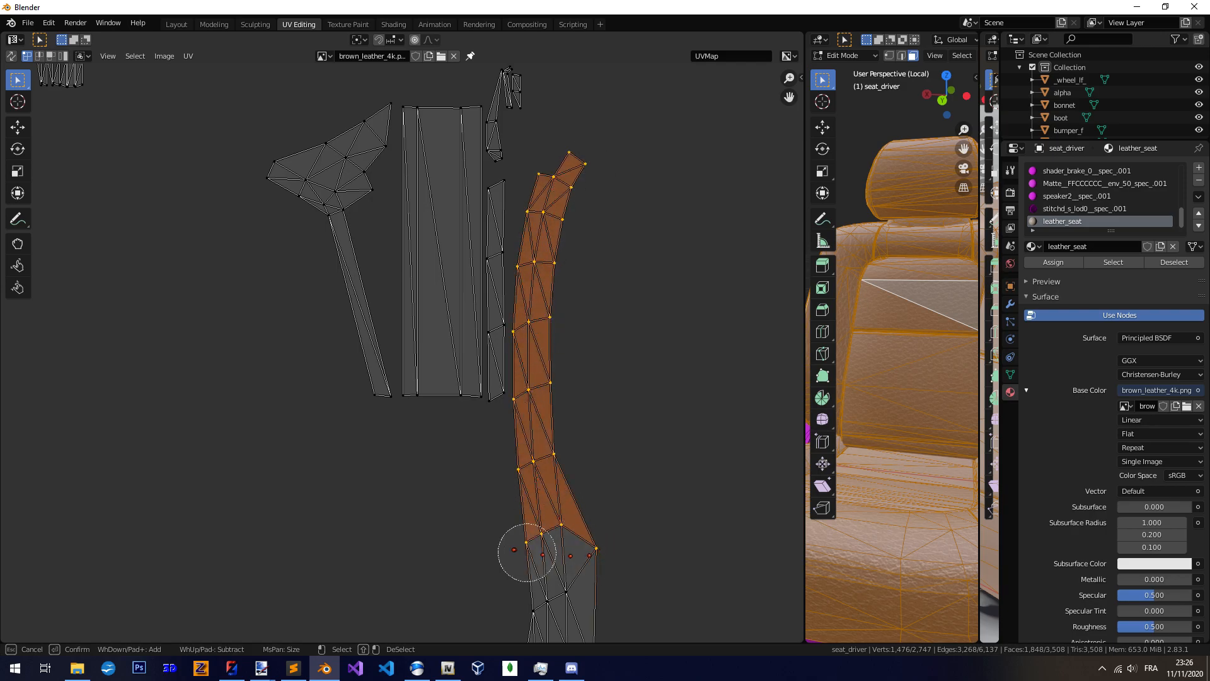
{"action": "scroll", "coordinate": [540, 554], "scroll_direction": "down", "scroll_amount": 4}
{"action": "left_click_drag", "start_coordinate": [406, 352], "coordinate": [400, 424]}
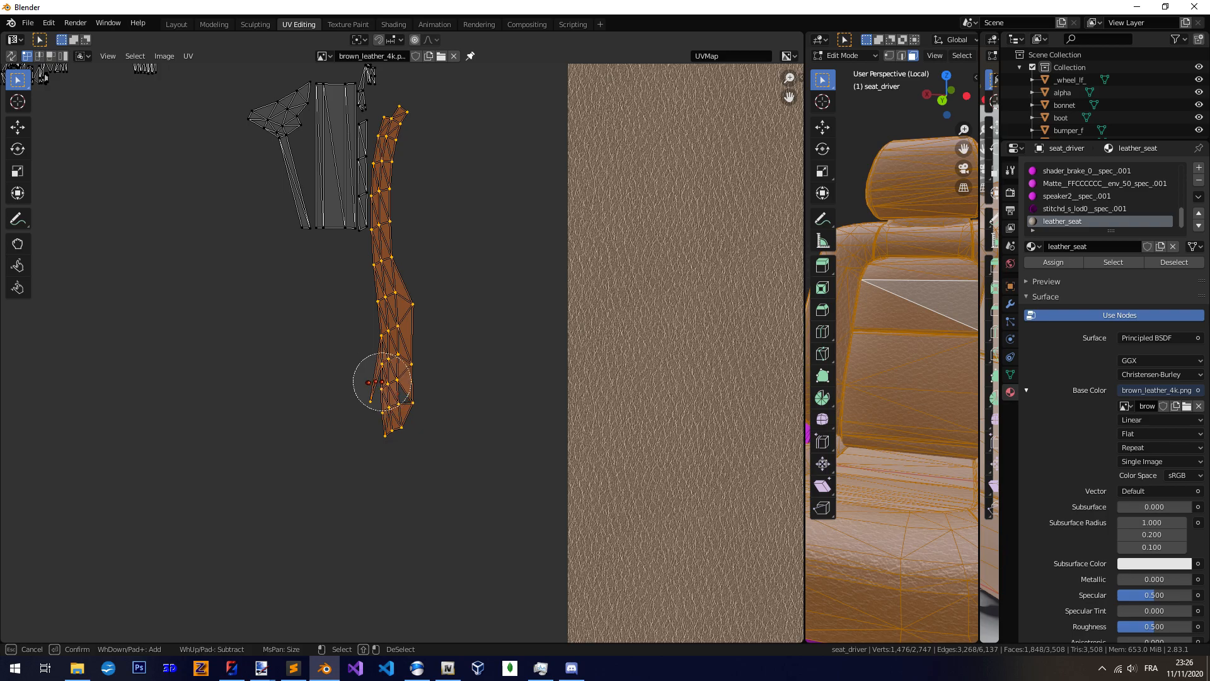
{"action": "scroll", "coordinate": [378, 378], "scroll_direction": "down", "scroll_amount": 3}
{"action": "key", "text": "g"}
{"action": "left_click", "coordinate": [562, 438]}
{"action": "key", "text": "alt+a"}
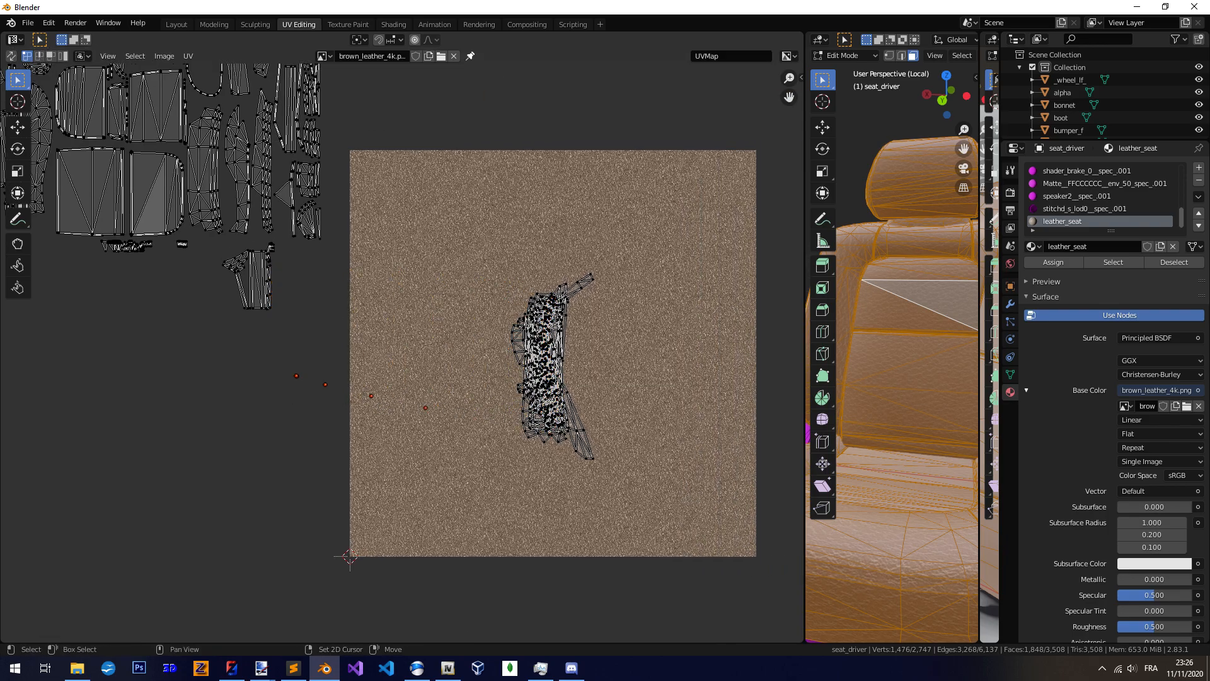
Move the last lower-row group, with the fan-shaped and rectangular panels, onto the island stack and deselect it
{"action": "middle_click_drag", "start_coordinate": [299, 382], "coordinate": [481, 451]}
{"action": "scroll", "coordinate": [481, 451], "scroll_direction": "up", "scroll_amount": 5}
{"action": "key", "text": "c"}
{"action": "mouse_move", "coordinate": [563, 441]}
{"action": "left_mouse_down"}
{"action": "mouse_move", "coordinate": [528, 438]}
{"action": "mouse_move", "coordinate": [551, 303]}
{"action": "mouse_move", "coordinate": [461, 284]}
{"action": "mouse_move", "coordinate": [512, 471]}
{"action": "left_mouse_up"}
{"action": "key", "text": "Escape"}
{"action": "scroll", "coordinate": [558, 267], "scroll_direction": "down", "scroll_amount": 6}
{"action": "middle_click_drag", "start_coordinate": [559, 267], "coordinate": [283, 277]}
{"action": "key", "text": "g"}
{"action": "left_click", "coordinate": [552, 446]}
{"action": "key", "text": "alt+a"}
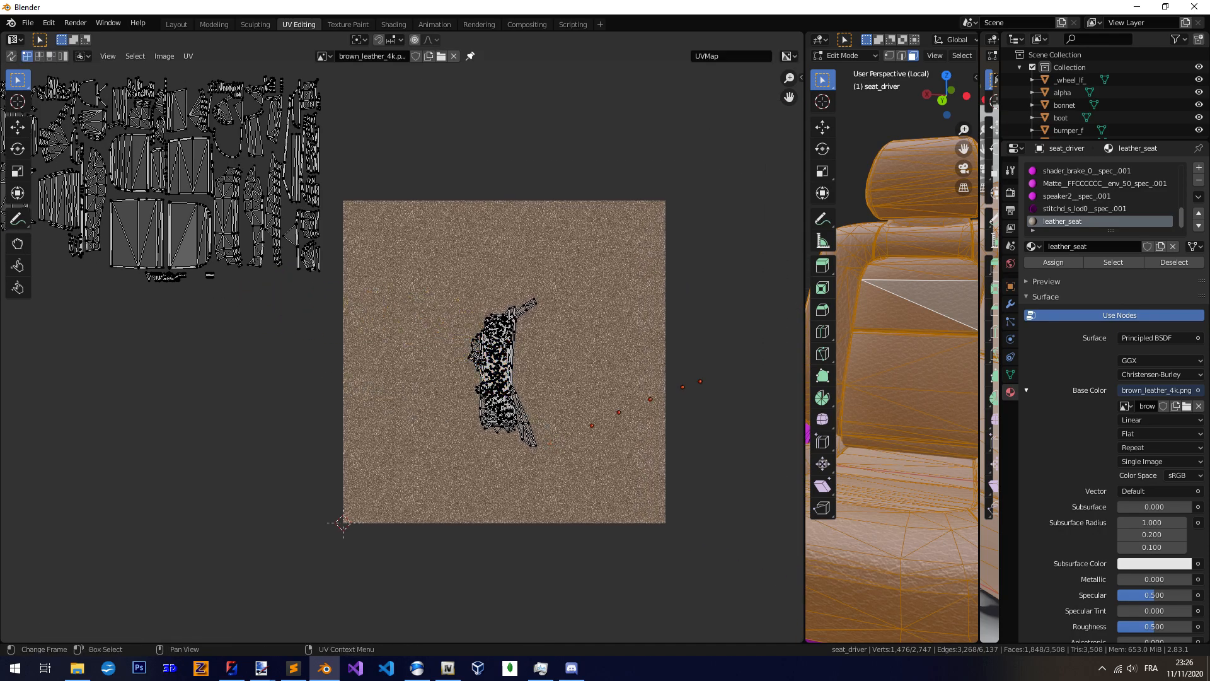
Widen the 3D view and examine the leather grain on the driver seat's headrest, backrest and cushion against the UV islands
{"action": "left_click_drag", "start_coordinate": [797, 379], "coordinate": [410, 378]}
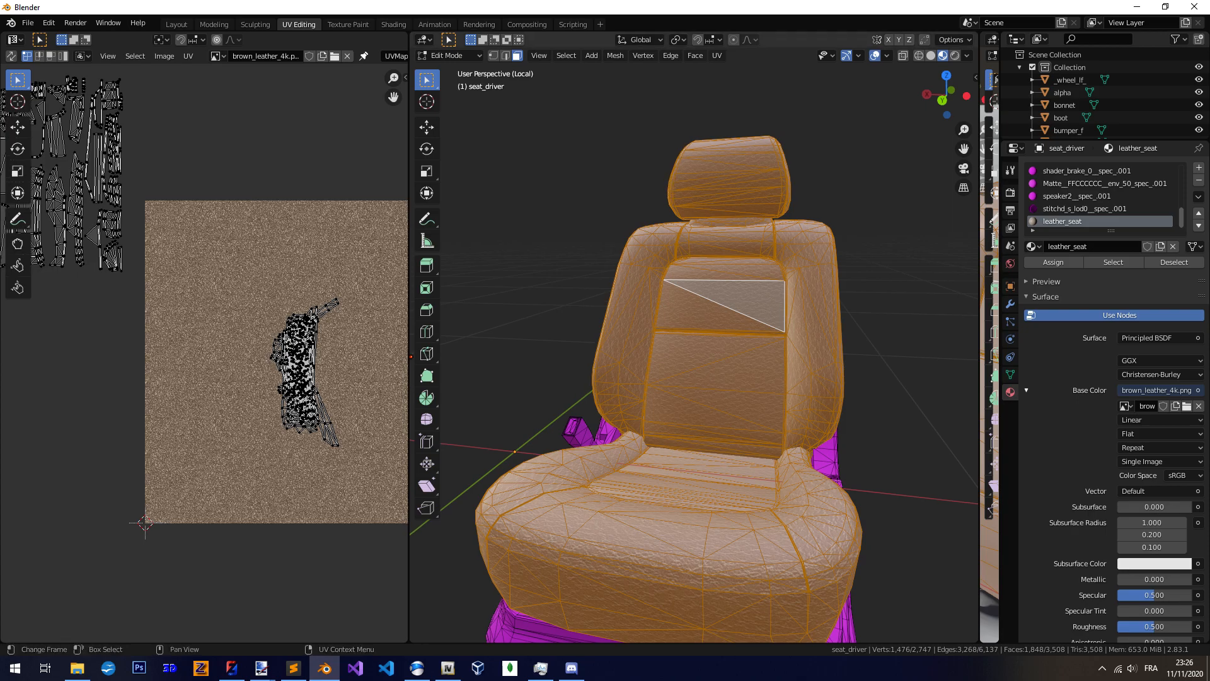
{"action": "middle_click_drag", "start_coordinate": [695, 417], "coordinate": [464, 410]}
{"action": "scroll", "coordinate": [686, 370], "scroll_direction": "down", "scroll_amount": 1}
{"action": "scroll", "coordinate": [748, 390], "scroll_direction": "up", "scroll_amount": 3}
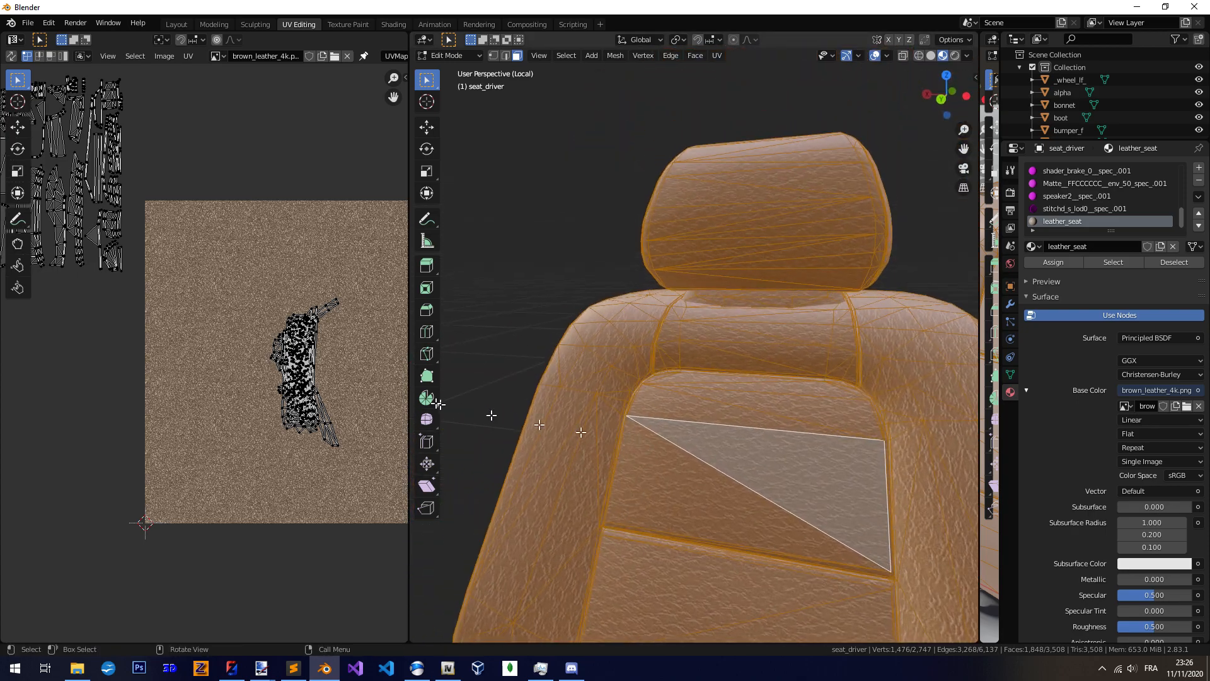
{"action": "scroll", "coordinate": [126, 274], "scroll_direction": "down", "scroll_amount": 2}
{"action": "middle_click_drag", "start_coordinate": [69, 242], "coordinate": [196, 337]}
{"action": "scroll", "coordinate": [239, 300], "scroll_direction": "up", "scroll_amount": 5}
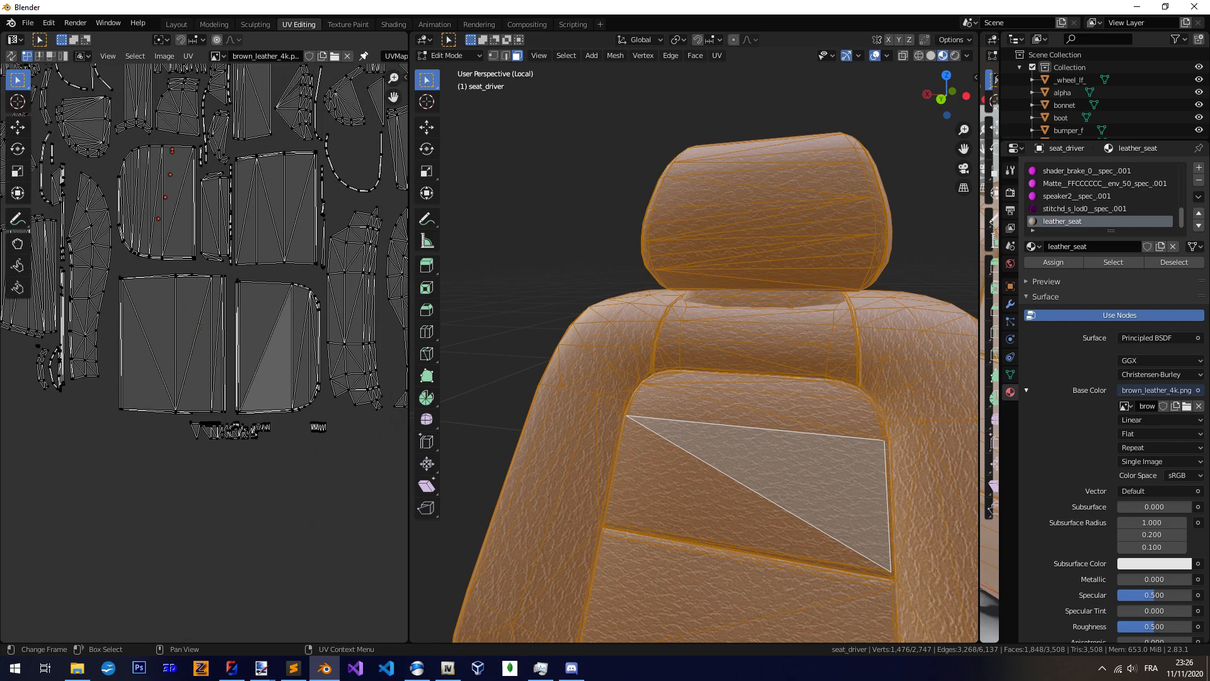
{"action": "scroll", "coordinate": [171, 284], "scroll_direction": "up", "scroll_amount": 4}
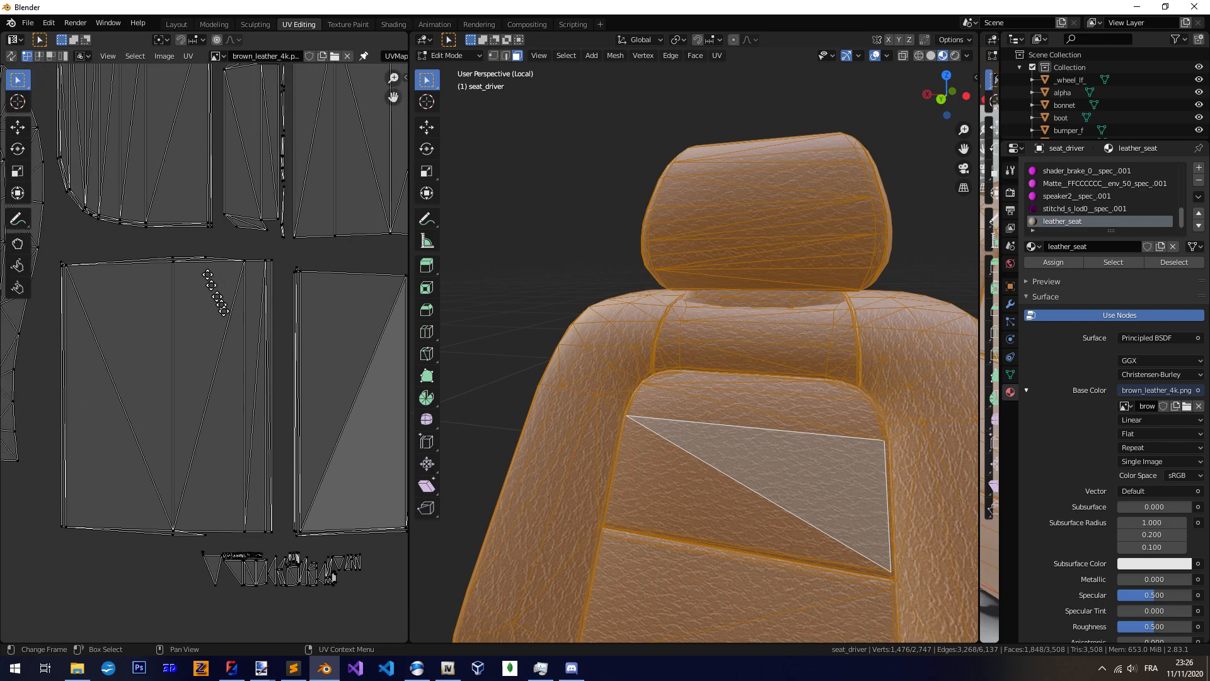
{"action": "scroll", "coordinate": [236, 308], "scroll_direction": "up", "scroll_amount": 2}
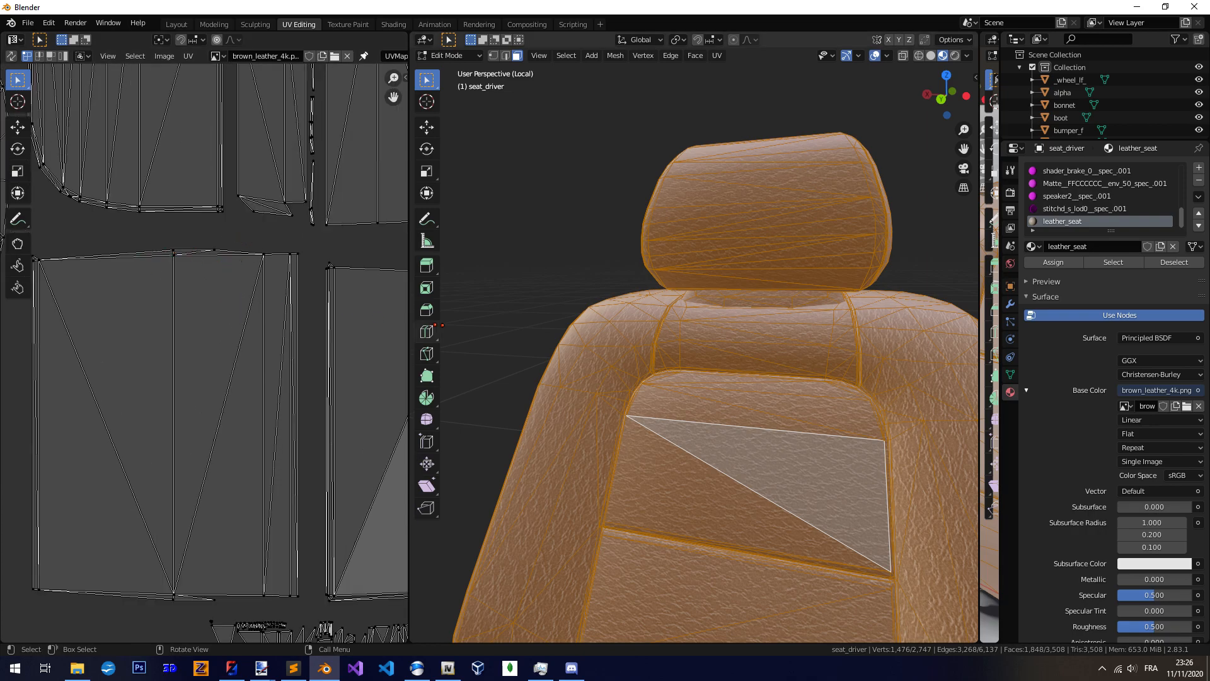
{"action": "middle_click_drag", "start_coordinate": [649, 359], "coordinate": [670, 391]}
{"action": "scroll", "coordinate": [674, 393], "scroll_direction": "down", "scroll_amount": 8}
{"action": "middle_click_drag", "start_coordinate": [697, 440], "coordinate": [663, 381]}
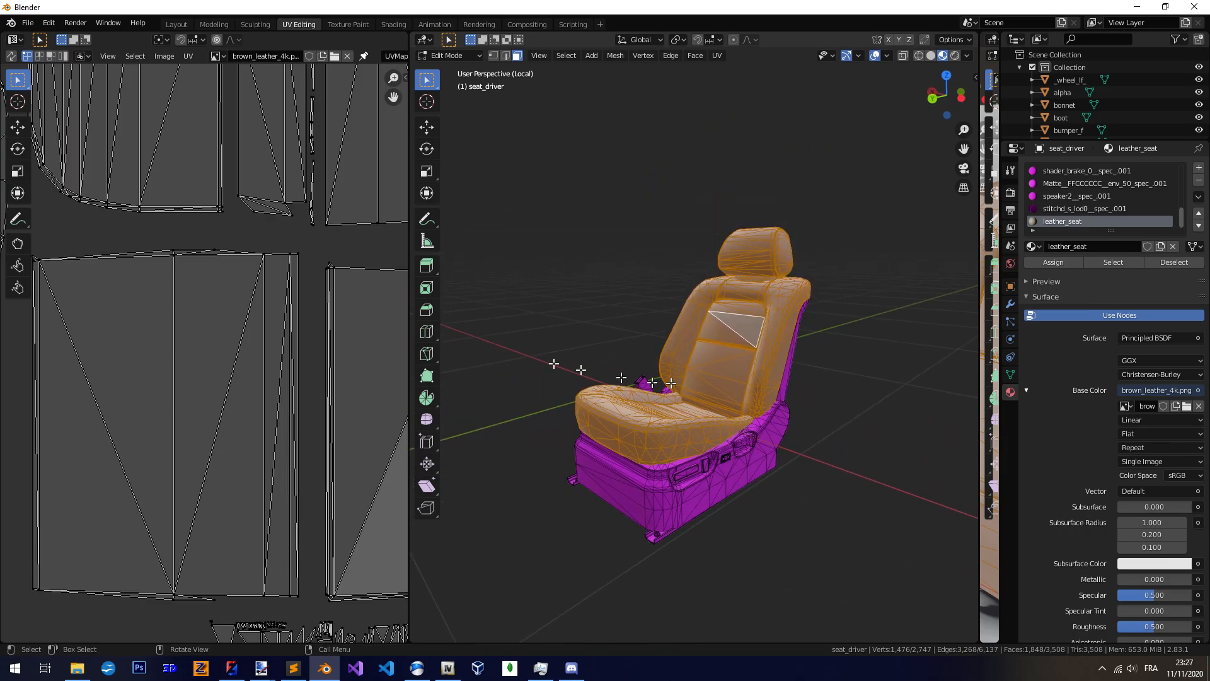
{"action": "scroll", "coordinate": [303, 347], "scroll_direction": "down", "scroll_amount": 9}
{"action": "middle_click_drag", "start_coordinate": [308, 352], "coordinate": [214, 354]}
{"action": "scroll", "coordinate": [214, 324], "scroll_direction": "up", "scroll_amount": 6}
{"action": "middle_click_drag", "start_coordinate": [605, 385], "coordinate": [684, 381]}
{"action": "scroll", "coordinate": [726, 394], "scroll_direction": "up", "scroll_amount": 1}
{"action": "scroll", "coordinate": [319, 379], "scroll_direction": "down", "scroll_amount": 3}
Move the small fan-shaped island and its neighbouring narrow strip at the layout's lower outer corner onto the island stack
{"action": "middle_click_drag", "start_coordinate": [318, 379], "coordinate": [392, 395]}
{"action": "scroll", "coordinate": [296, 372], "scroll_direction": "up", "scroll_amount": 5}
{"action": "middle_click_drag", "start_coordinate": [292, 399], "coordinate": [207, 376]}
{"action": "key", "text": "c"}
{"action": "left_click", "coordinate": [264, 418]}
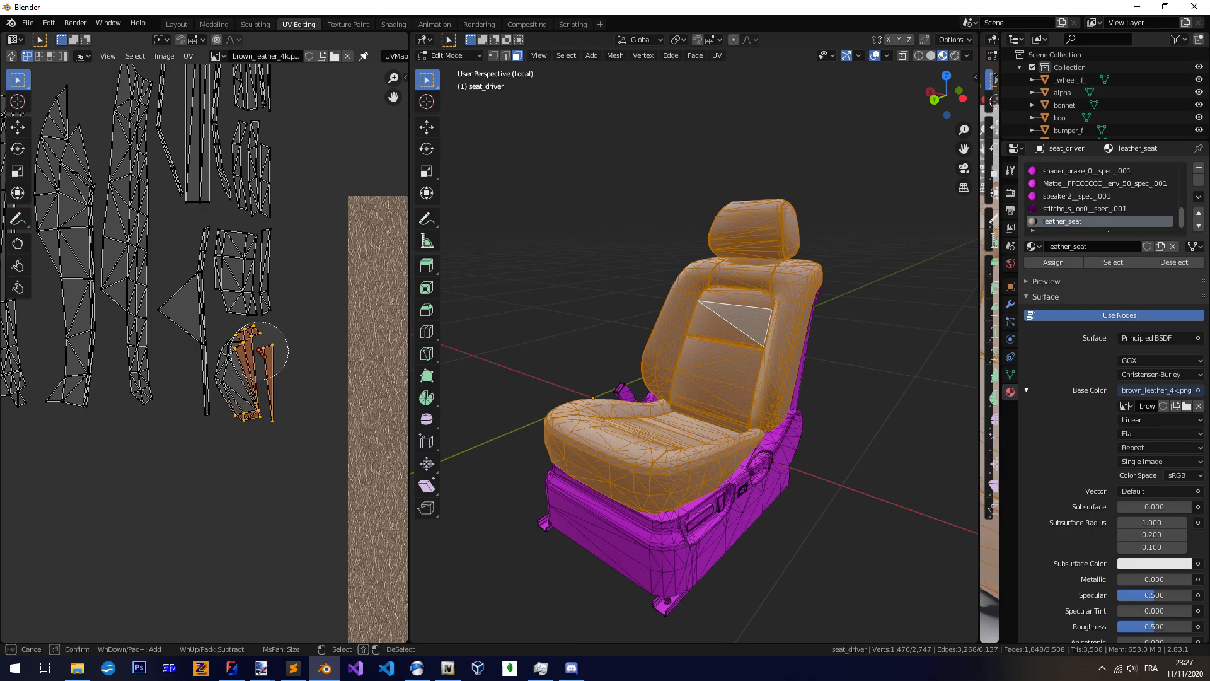
{"action": "scroll", "coordinate": [208, 350], "scroll_direction": "down", "scroll_amount": 4}
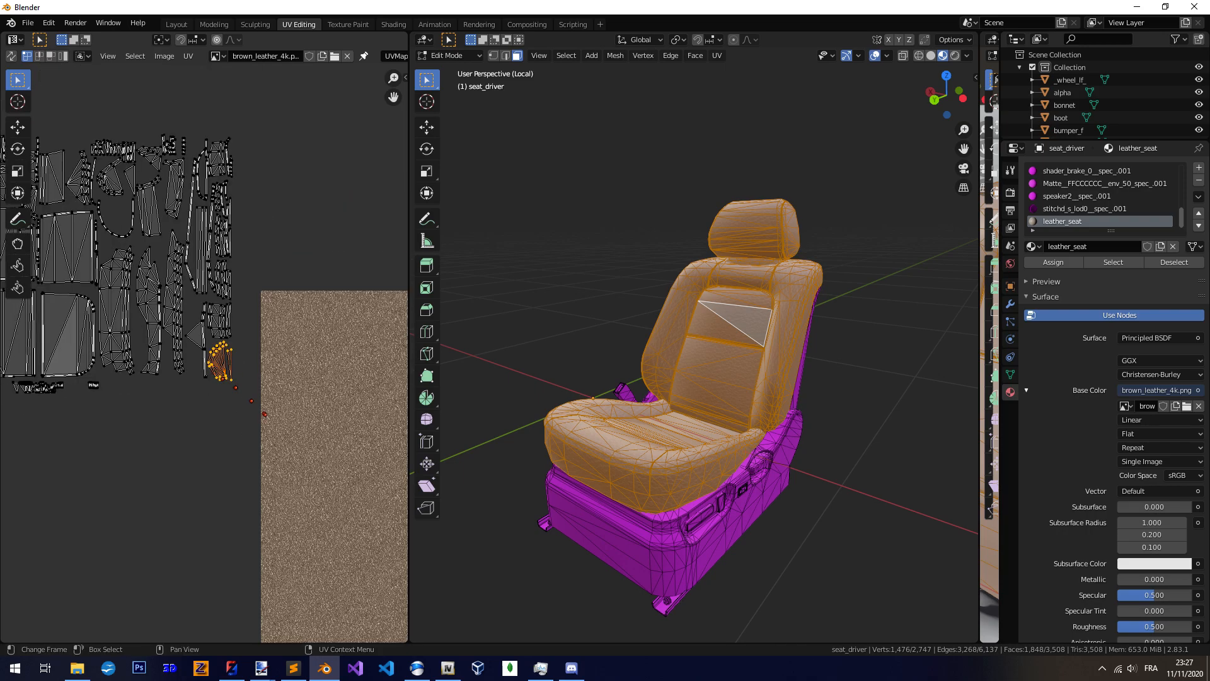
{"action": "middle_click_drag", "start_coordinate": [282, 431], "coordinate": [130, 339]}
{"action": "key", "text": "g"}
{"action": "left_click", "coordinate": [373, 483]}
Move the small four-sided panel and the narrow strips beside the triangular island onto the island stack
{"action": "scroll", "coordinate": [374, 483], "scroll_direction": "up", "scroll_amount": 6}
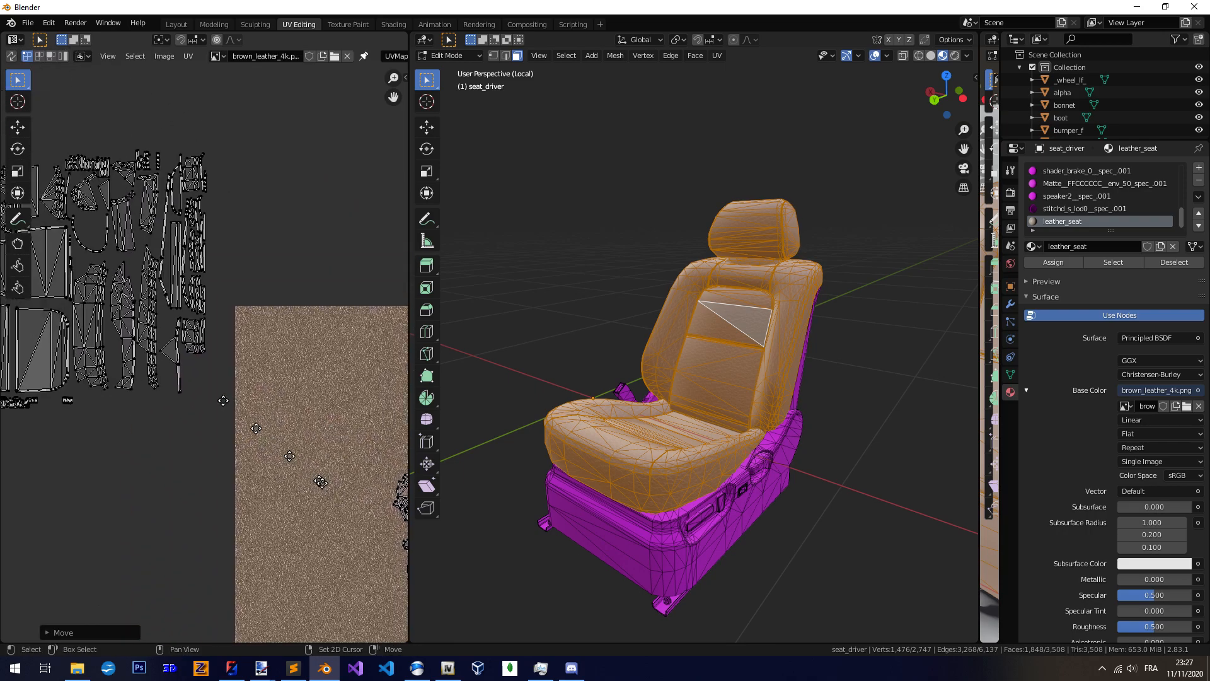
{"action": "key", "text": "c"}
{"action": "left_click_drag", "start_coordinate": [322, 450], "coordinate": [324, 367]}
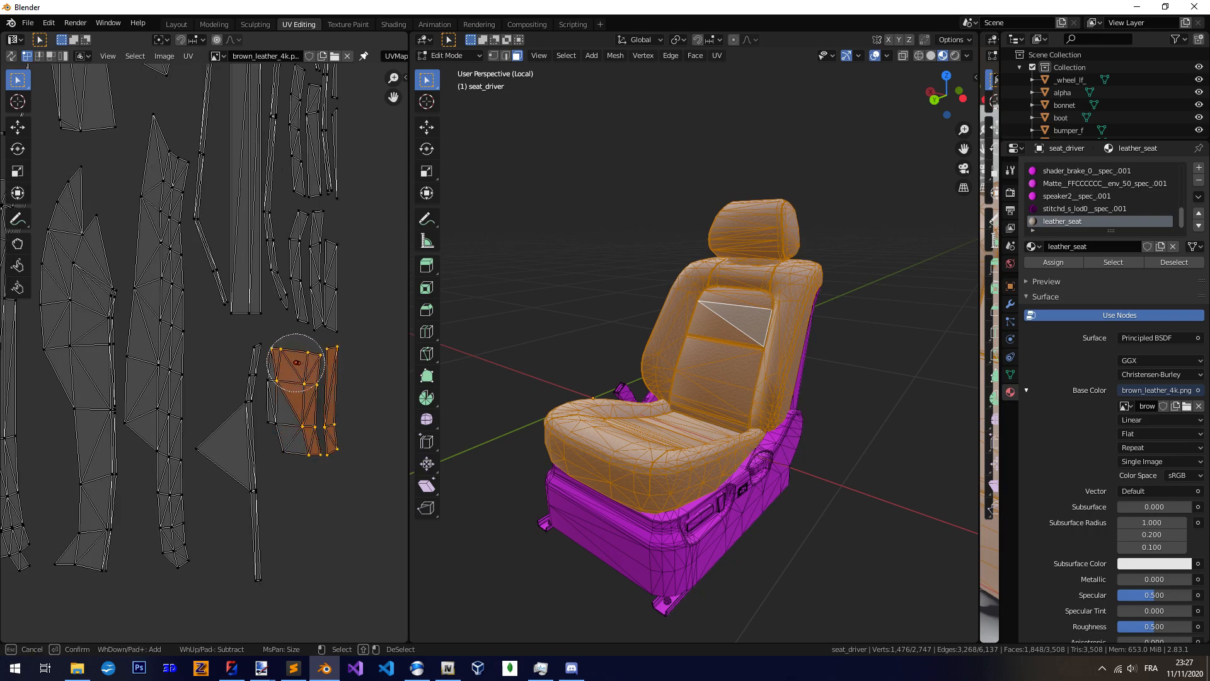
{"action": "scroll", "coordinate": [29, 494], "scroll_direction": "down", "scroll_amount": 6}
{"action": "key", "text": "g"}
{"action": "left_click", "coordinate": [378, 501]}
Move the triangular island and the long thin strip along its side onto the island stack
{"action": "scroll", "coordinate": [282, 450], "scroll_direction": "up", "scroll_amount": 6}
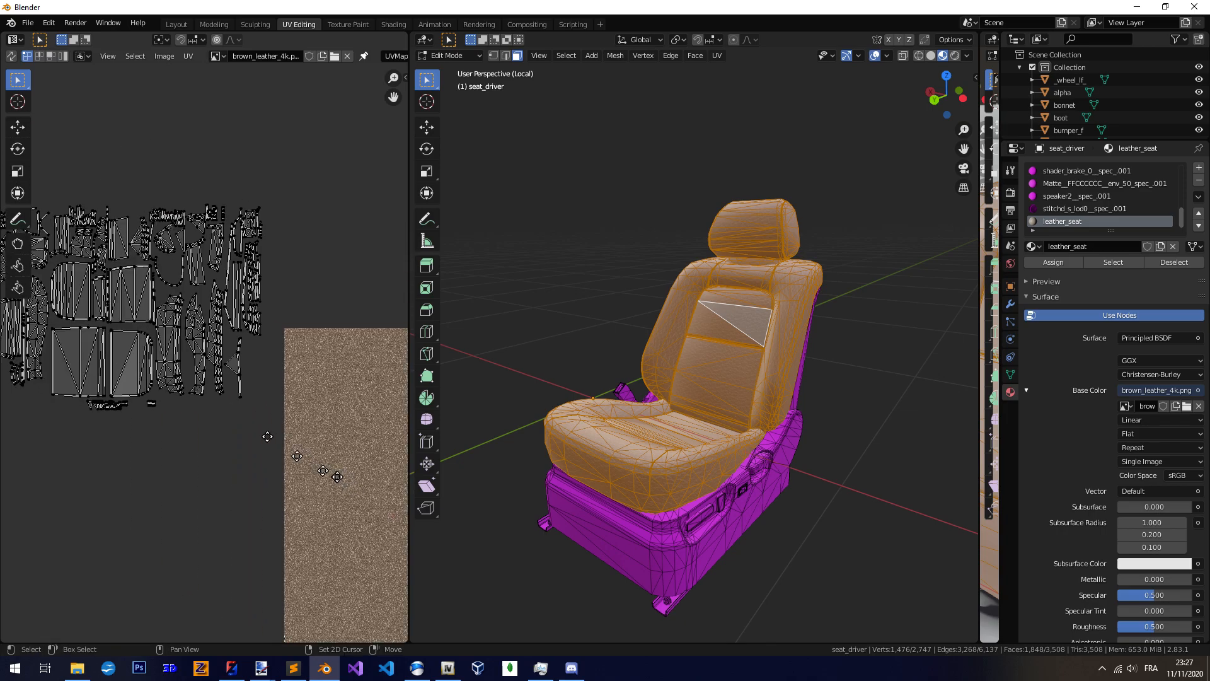
{"action": "key", "text": "c"}
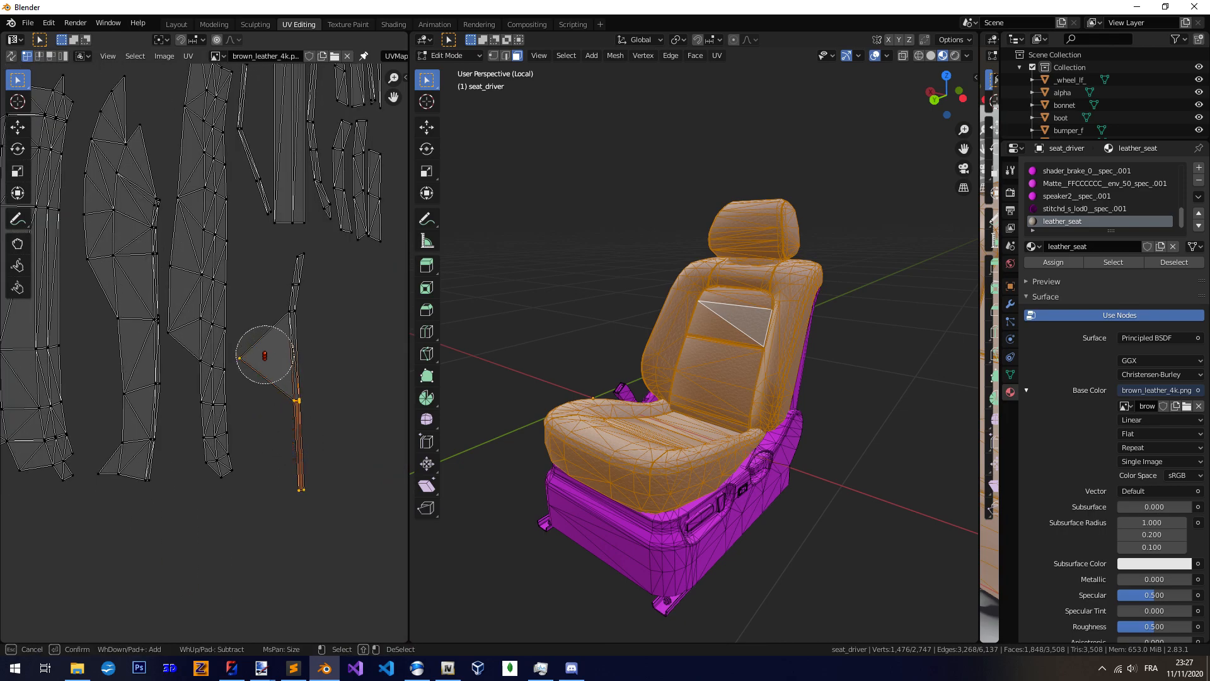
{"action": "key", "text": "Escape"}
{"action": "scroll", "coordinate": [297, 278], "scroll_direction": "down", "scroll_amount": 6}
{"action": "key", "text": "g"}
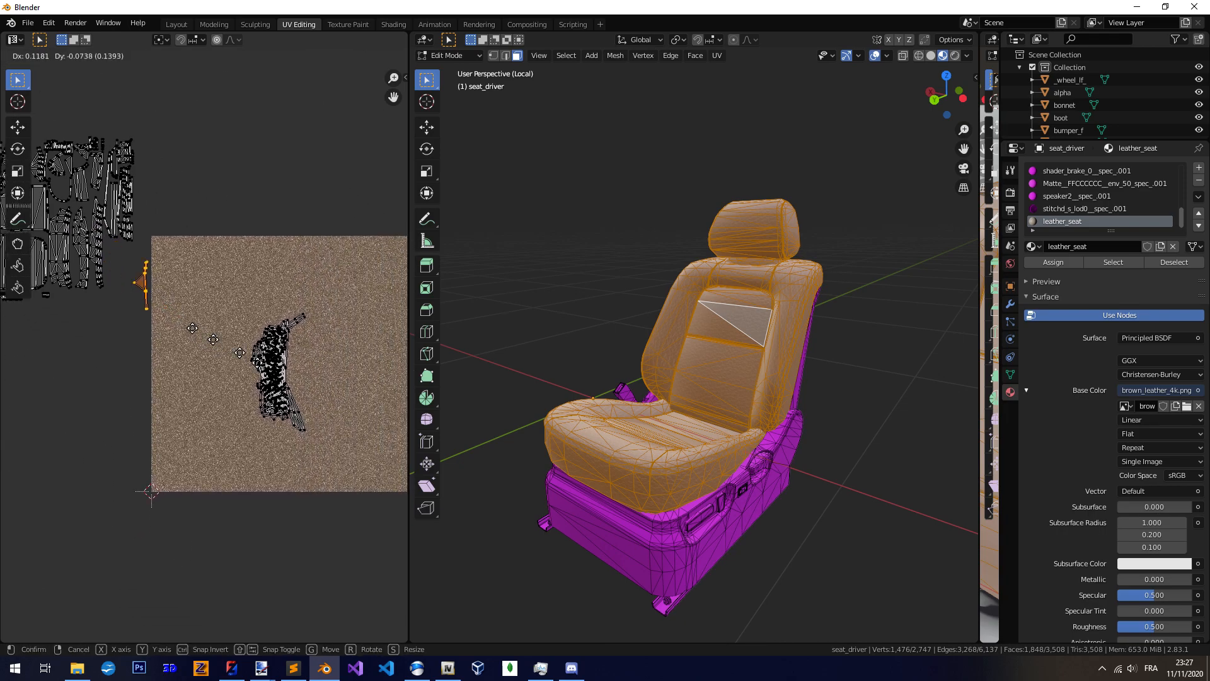
{"action": "left_click", "coordinate": [334, 417]}
Move the three short curved strips at the lower end of the outer column onto the island stack and deselect them
{"action": "scroll", "coordinate": [271, 445], "scroll_direction": "up", "scroll_amount": 6}
{"action": "key", "text": "c"}
{"action": "left_click_drag", "start_coordinate": [267, 450], "coordinate": [257, 363]}
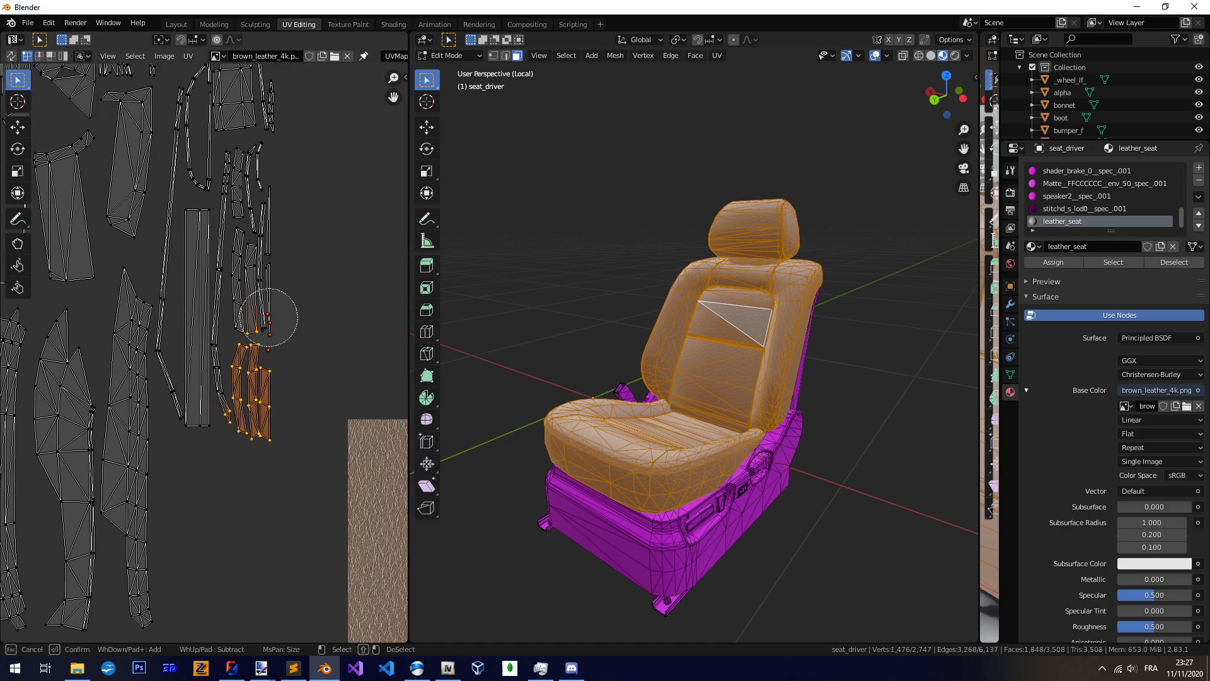
{"action": "key", "text": "Escape"}
{"action": "scroll", "coordinate": [257, 312], "scroll_direction": "down", "scroll_amount": 2}
{"action": "scroll", "coordinate": [236, 451], "scroll_direction": "up", "scroll_amount": 6}
{"action": "key", "text": "c"}
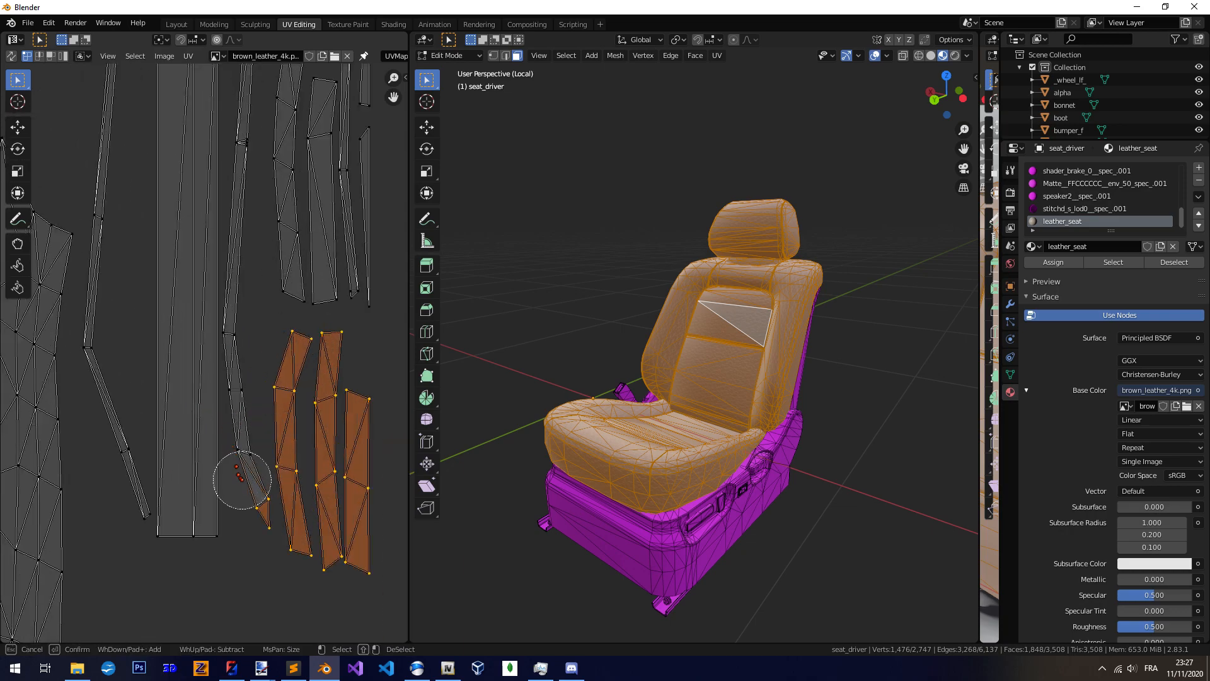
{"action": "key", "text": "Escape"}
{"action": "scroll", "coordinate": [248, 508], "scroll_direction": "down", "scroll_amount": 5}
{"action": "key", "text": "g"}
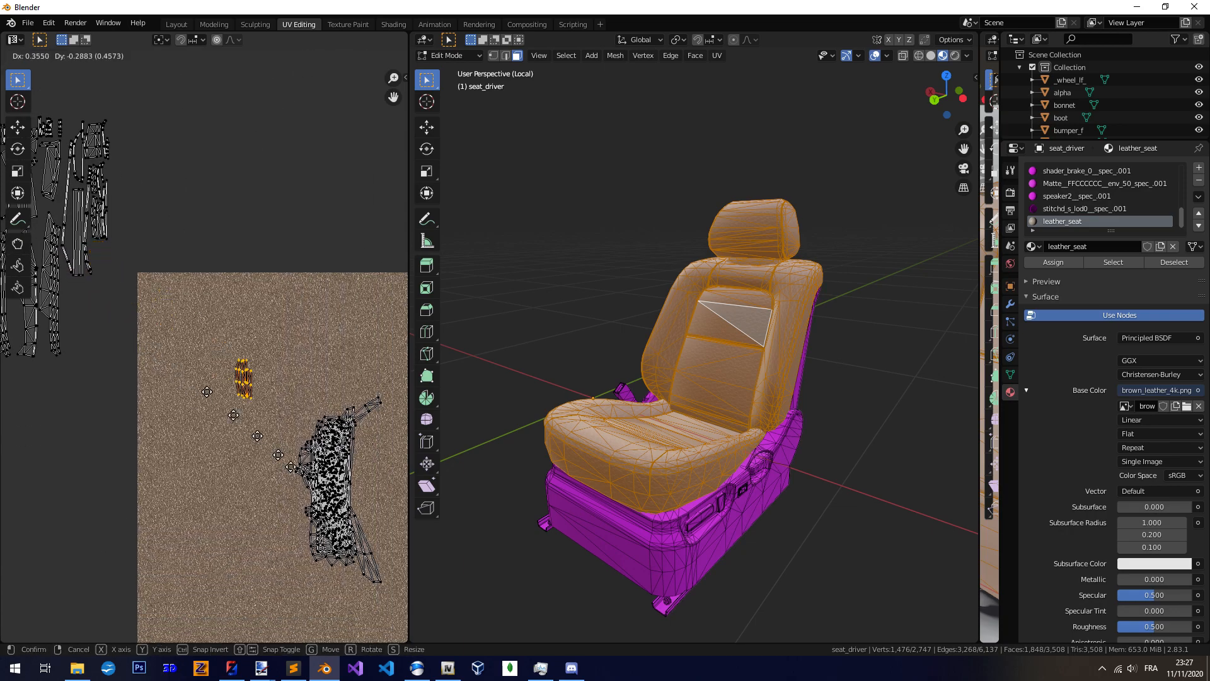
{"action": "left_click", "coordinate": [358, 555]}
{"action": "key", "text": "alt+a"}
Move the two wider curved strips and the thin slivers beside them onto the island stack and deselect them
{"action": "middle_click_drag", "start_coordinate": [156, 324], "coordinate": [283, 470]}
{"action": "scroll", "coordinate": [226, 362], "scroll_direction": "up", "scroll_amount": 8}
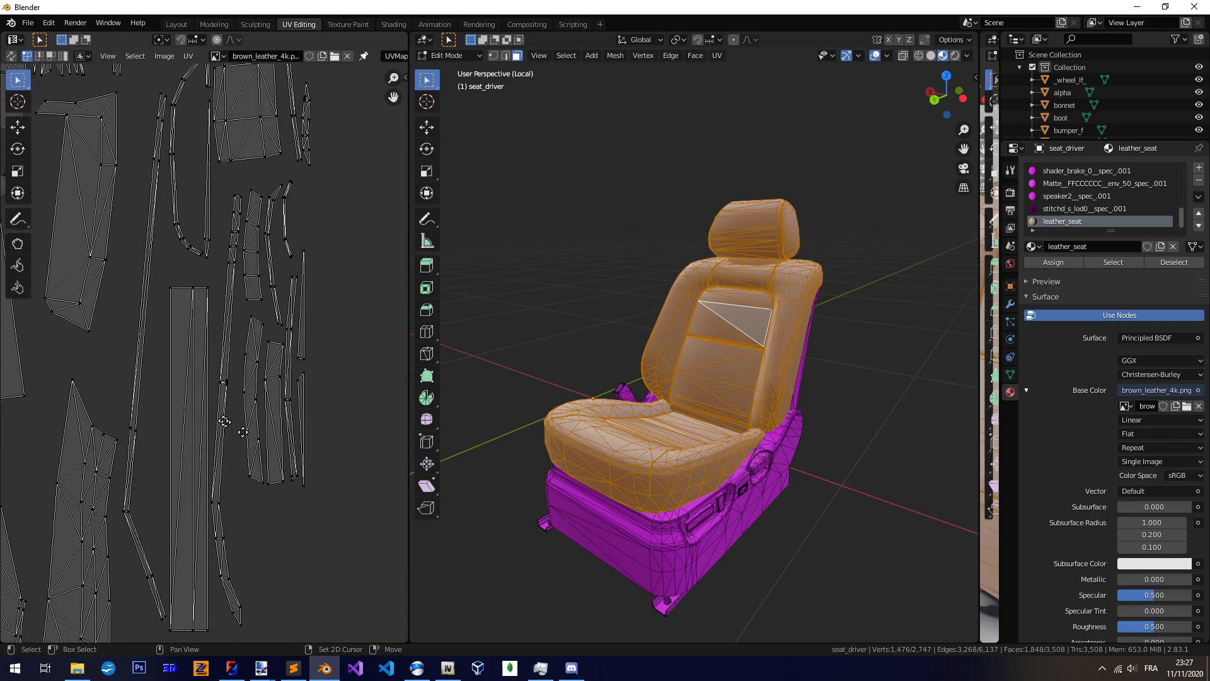
{"action": "key", "text": "c"}
{"action": "left_click_drag", "start_coordinate": [315, 494], "coordinate": [331, 198]}
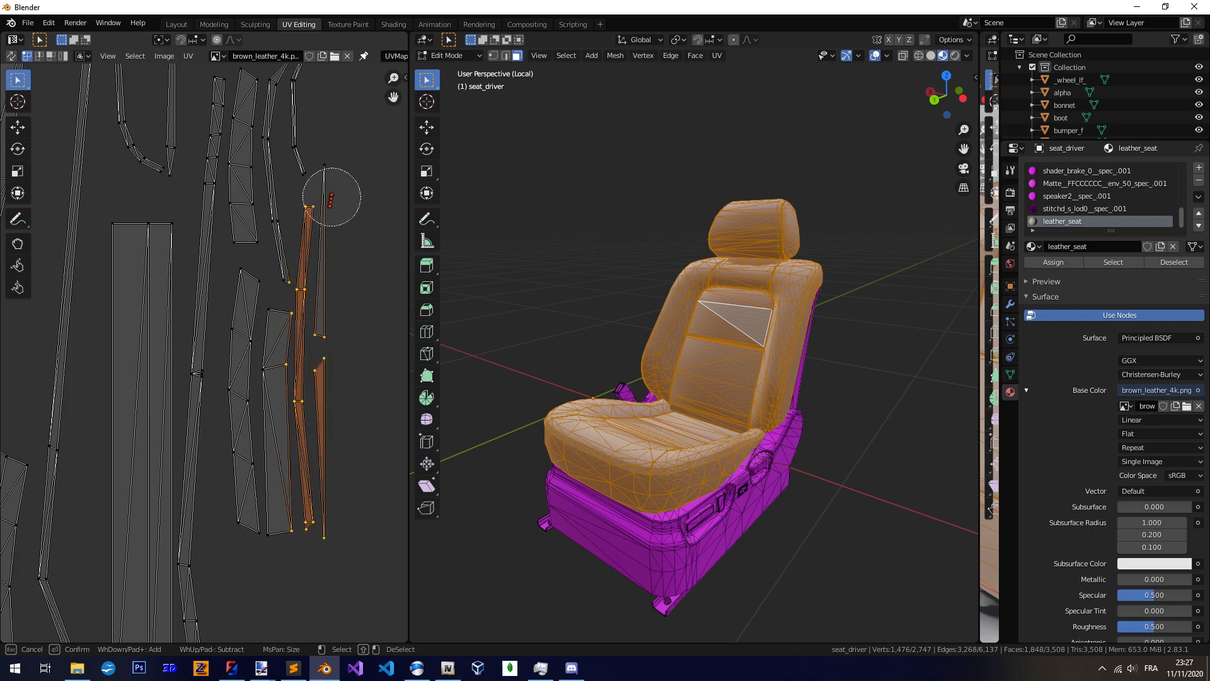
{"action": "left_click_drag", "start_coordinate": [257, 293], "coordinate": [244, 521]}
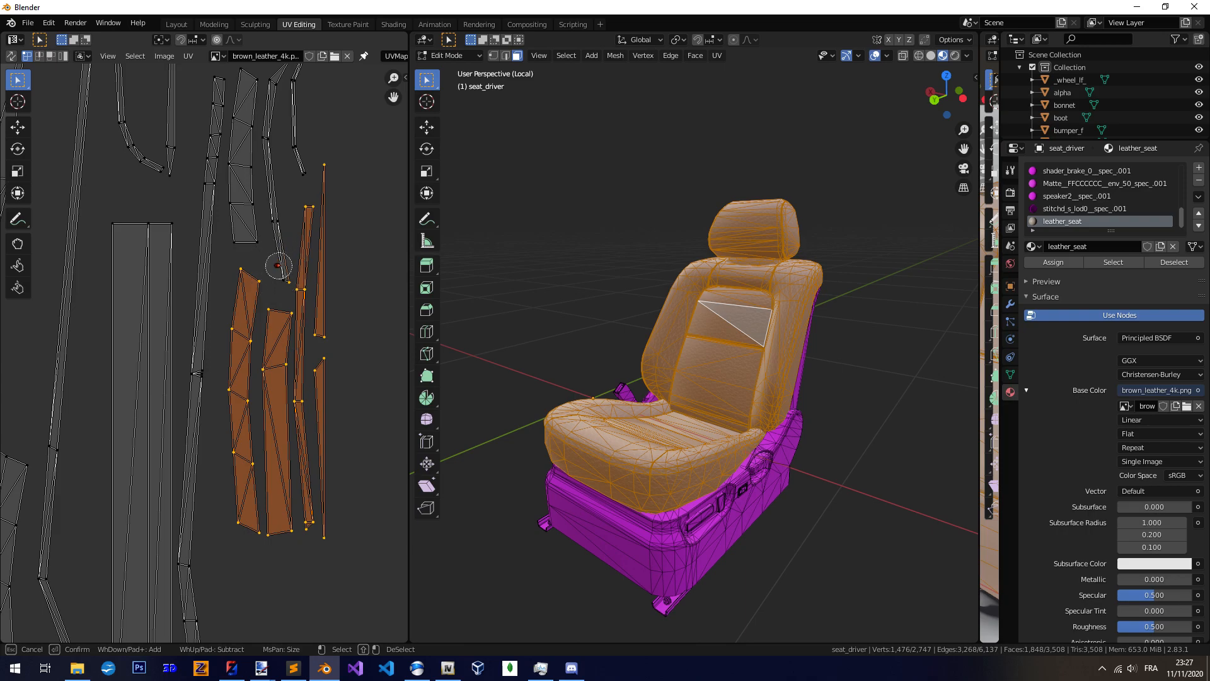
{"action": "scroll", "coordinate": [212, 353], "scroll_direction": "down", "scroll_amount": 10}
{"action": "middle_click_drag", "start_coordinate": [254, 409], "coordinate": [168, 282]}
{"action": "key", "text": "g"}
{"action": "left_click", "coordinate": [316, 441]}
{"action": "left_click", "coordinate": [316, 441]}
Move the short segmented strip and the two thin curved strips next to it onto the island stack
{"action": "scroll", "coordinate": [284, 428], "scroll_direction": "up", "scroll_amount": 8}
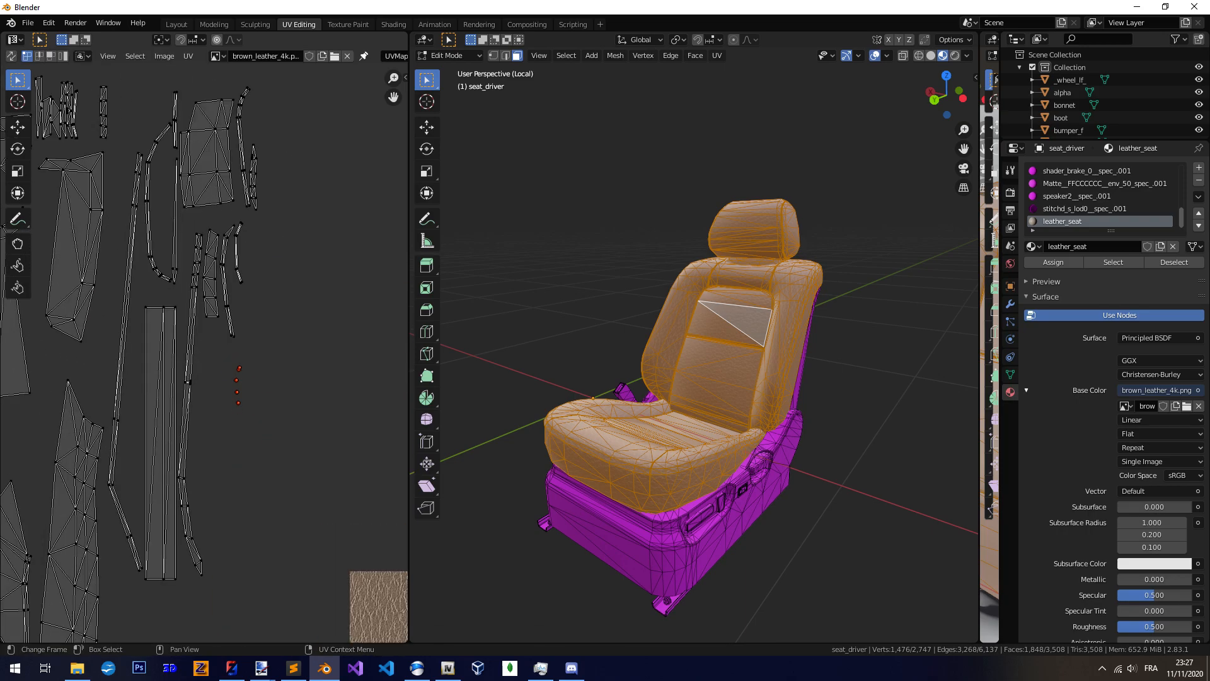
{"action": "left_click_drag", "start_coordinate": [262, 405], "coordinate": [281, 263]}
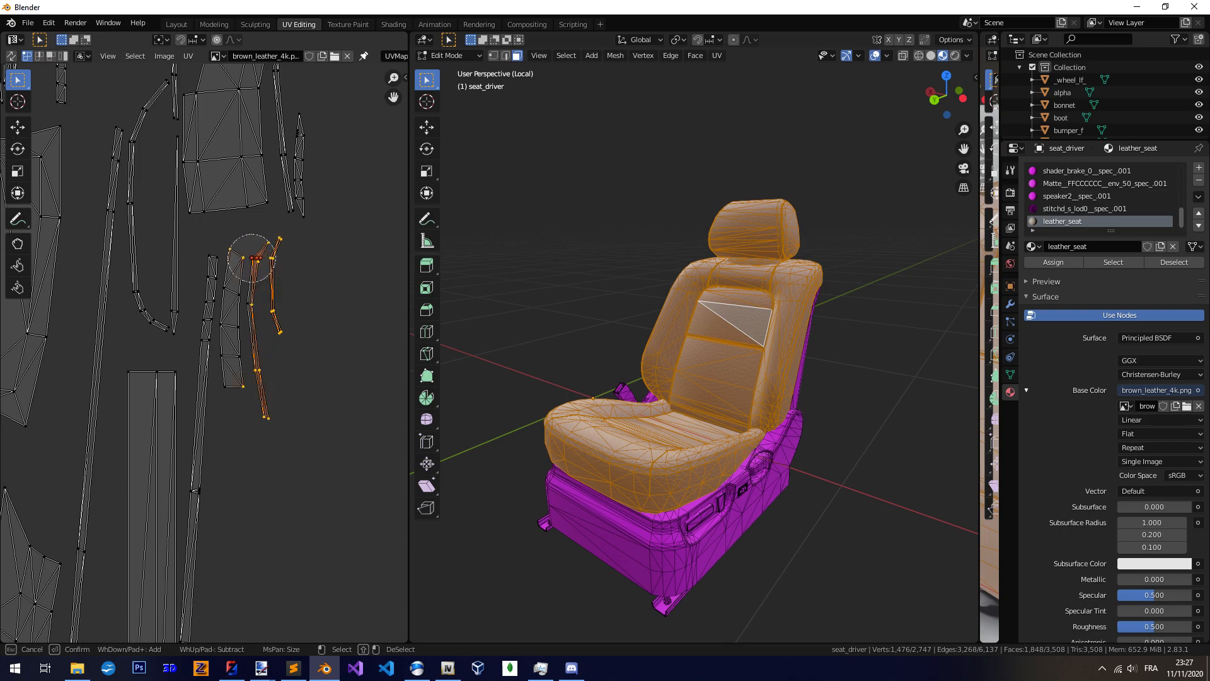
{"action": "left_click_drag", "start_coordinate": [240, 353], "coordinate": [245, 393]}
{"action": "key", "text": "Escape"}
{"action": "scroll", "coordinate": [234, 391], "scroll_direction": "down", "scroll_amount": 9}
{"action": "middle_click_drag", "start_coordinate": [234, 391], "coordinate": [113, 179]}
{"action": "key", "text": "g"}
{"action": "left_click", "coordinate": [307, 469]}
Move the long thin bent strip on the outer side of the tall rectangular island onto the island stack
{"action": "middle_click_drag", "start_coordinate": [157, 326], "coordinate": [183, 409]}
{"action": "scroll", "coordinate": [217, 360], "scroll_direction": "up", "scroll_amount": 6}
{"action": "scroll", "coordinate": [183, 406], "scroll_direction": "up", "scroll_amount": 3}
{"action": "key", "text": "c"}
{"action": "left_click_drag", "start_coordinate": [291, 492], "coordinate": [238, 430]}
{"action": "left_click_drag", "start_coordinate": [264, 259], "coordinate": [270, 224]}
{"action": "key", "text": "Escape"}
{"action": "middle_click_drag", "start_coordinate": [277, 214], "coordinate": [277, 419]}
{"action": "key", "text": "c"}
{"action": "left_click_drag", "start_coordinate": [284, 361], "coordinate": [283, 281]}
{"action": "key", "text": "Escape"}
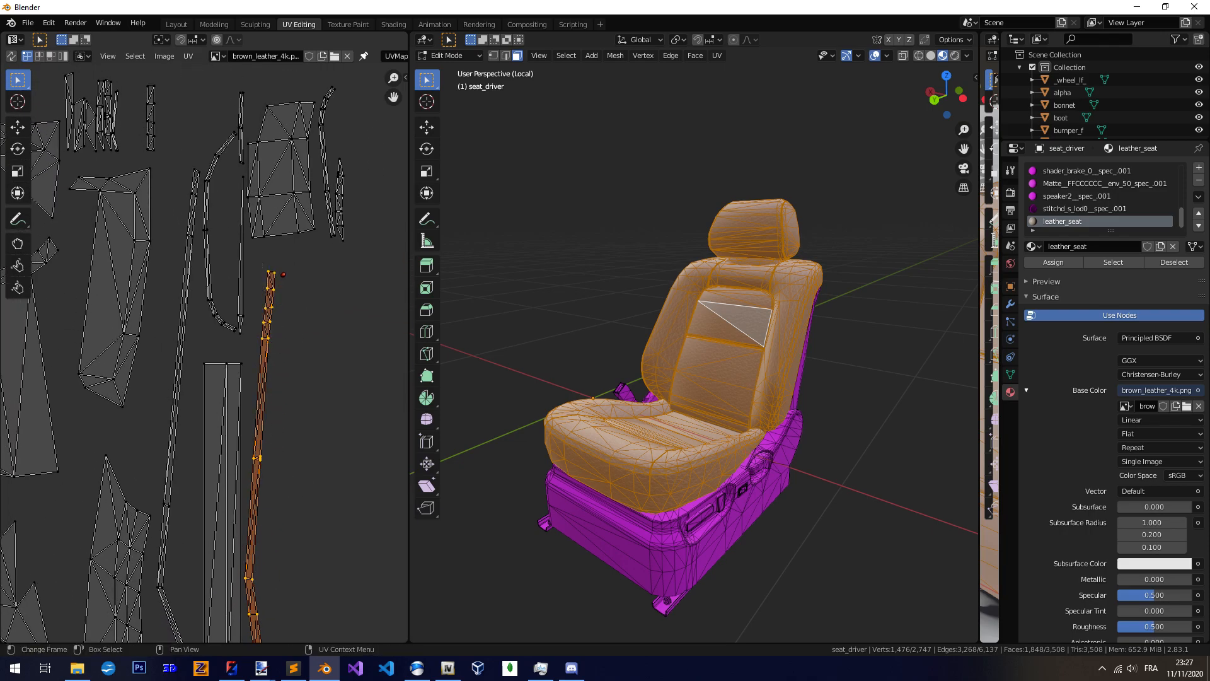
{"action": "scroll", "coordinate": [282, 275], "scroll_direction": "down", "scroll_amount": 8}
{"action": "middle_click_drag", "start_coordinate": [269, 455], "coordinate": [186, 306]}
{"action": "key", "text": "g"}
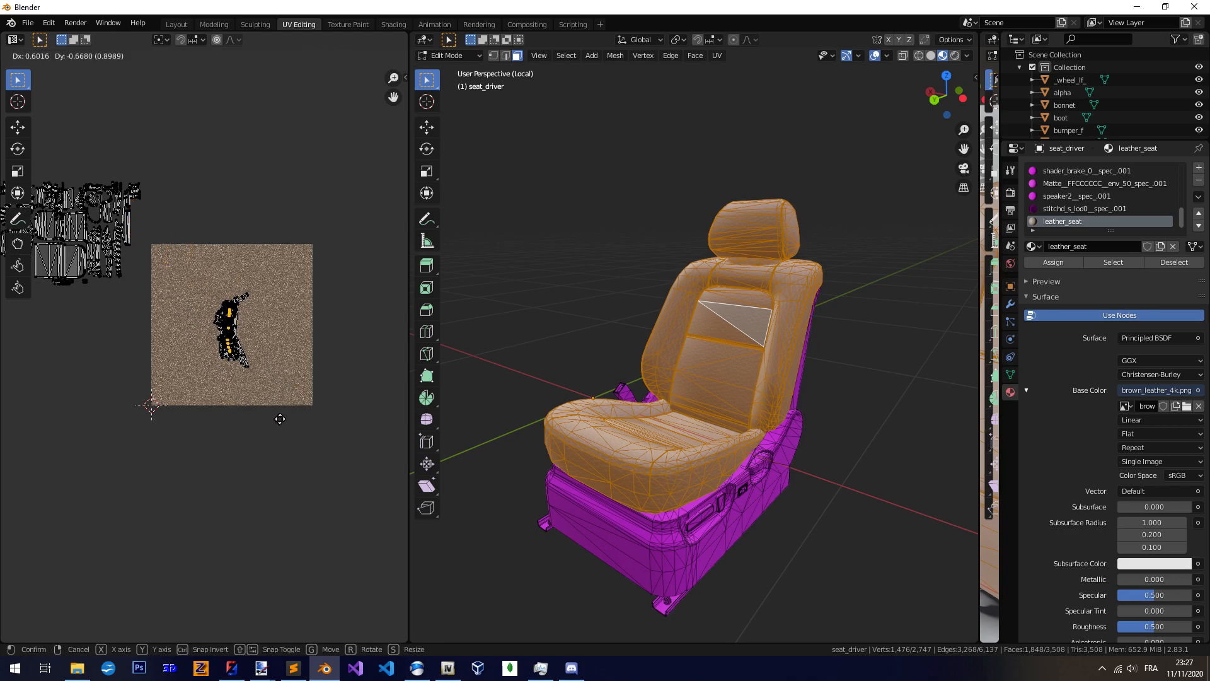
{"action": "left_click", "coordinate": [280, 419]}
Move the tall straight rectangular island onto the island stack and deselect it
{"action": "scroll", "coordinate": [284, 441], "scroll_direction": "up", "scroll_amount": 8}
{"action": "key", "text": "c"}
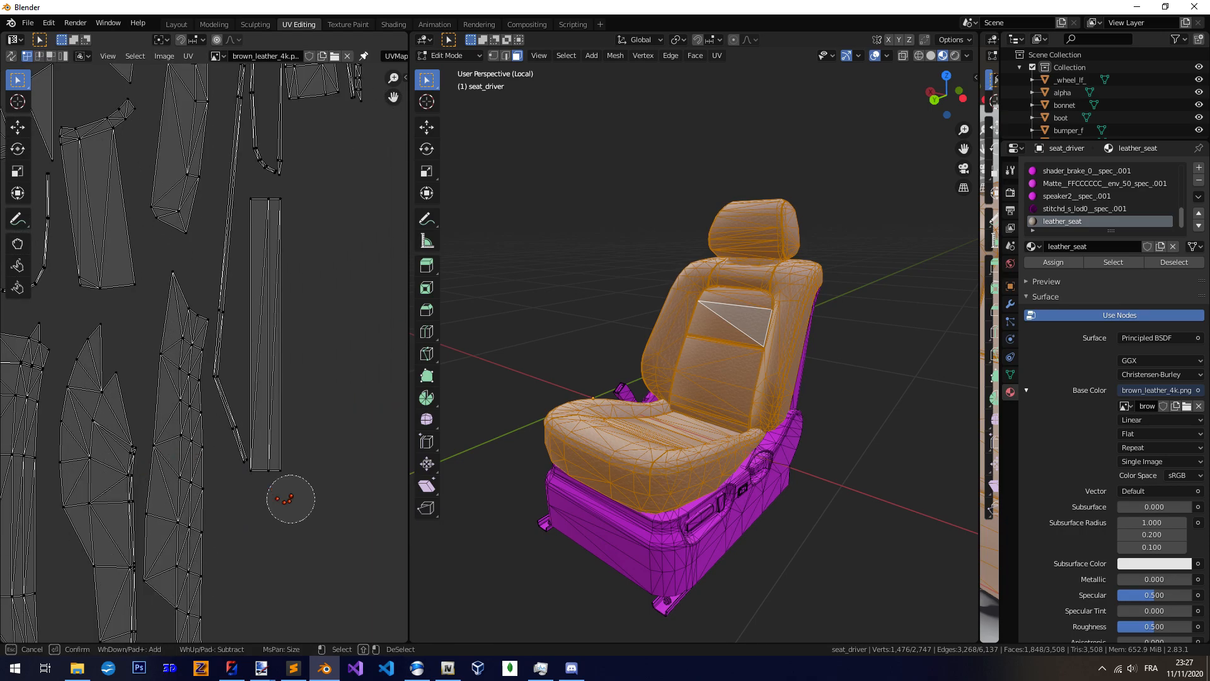
{"action": "mouse_move", "coordinate": [271, 484]}
{"action": "left_mouse_down"}
{"action": "mouse_move", "coordinate": [302, 324]}
{"action": "mouse_move", "coordinate": [270, 212]}
{"action": "left_mouse_up"}
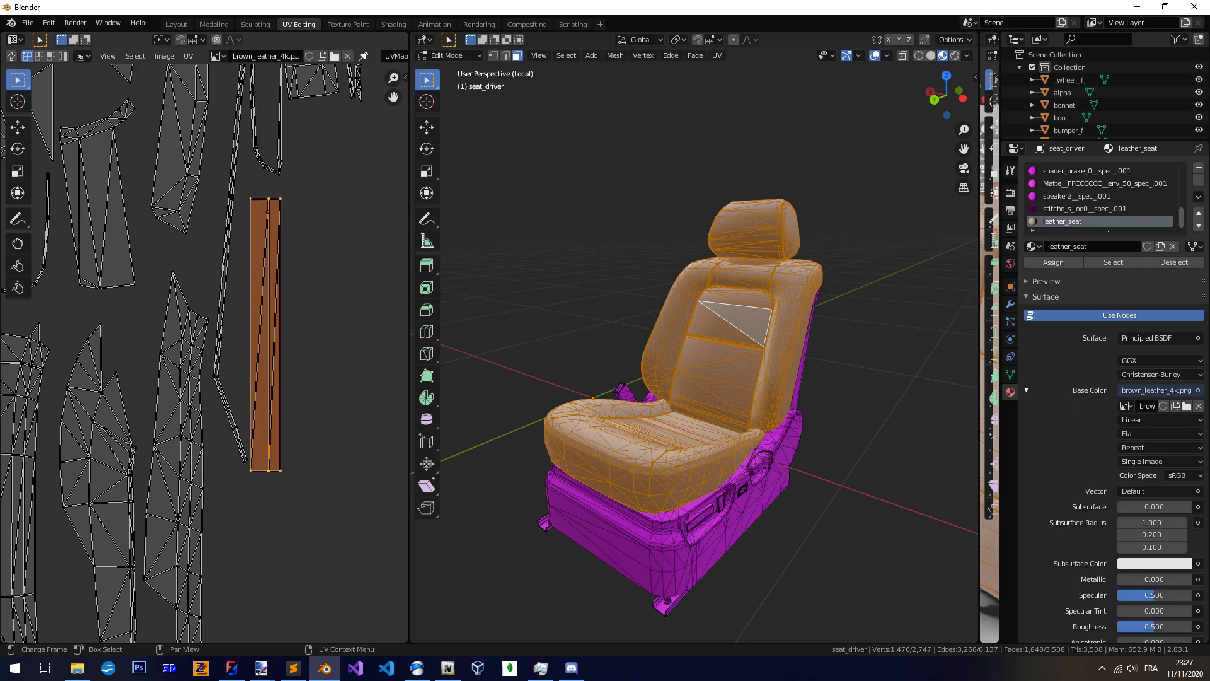
{"action": "scroll", "coordinate": [236, 327], "scroll_direction": "down", "scroll_amount": 9}
{"action": "middle_click_drag", "start_coordinate": [229, 424], "coordinate": [387, 508]}
{"action": "key", "text": "g"}
{"action": "left_click", "coordinate": [246, 408]}
{"action": "left_click", "coordinate": [246, 409]}
Widen the UV view, move the gridded four-sided panel and its adjacent thin strips onto the island stack, and deselect them
{"action": "scroll", "coordinate": [130, 278], "scroll_direction": "up", "scroll_amount": 5}
{"action": "left_click_drag", "start_coordinate": [410, 271], "coordinate": [701, 276]}
{"action": "scroll", "coordinate": [382, 339], "scroll_direction": "down", "scroll_amount": 1}
{"action": "mouse_move", "coordinate": [382, 338]}
{"action": "middle_mouse_down"}
{"action": "mouse_move", "coordinate": [371, 357]}
{"action": "mouse_move", "coordinate": [378, 477]}
{"action": "middle_mouse_up"}
{"action": "scroll", "coordinate": [350, 355], "scroll_direction": "up", "scroll_amount": 4}
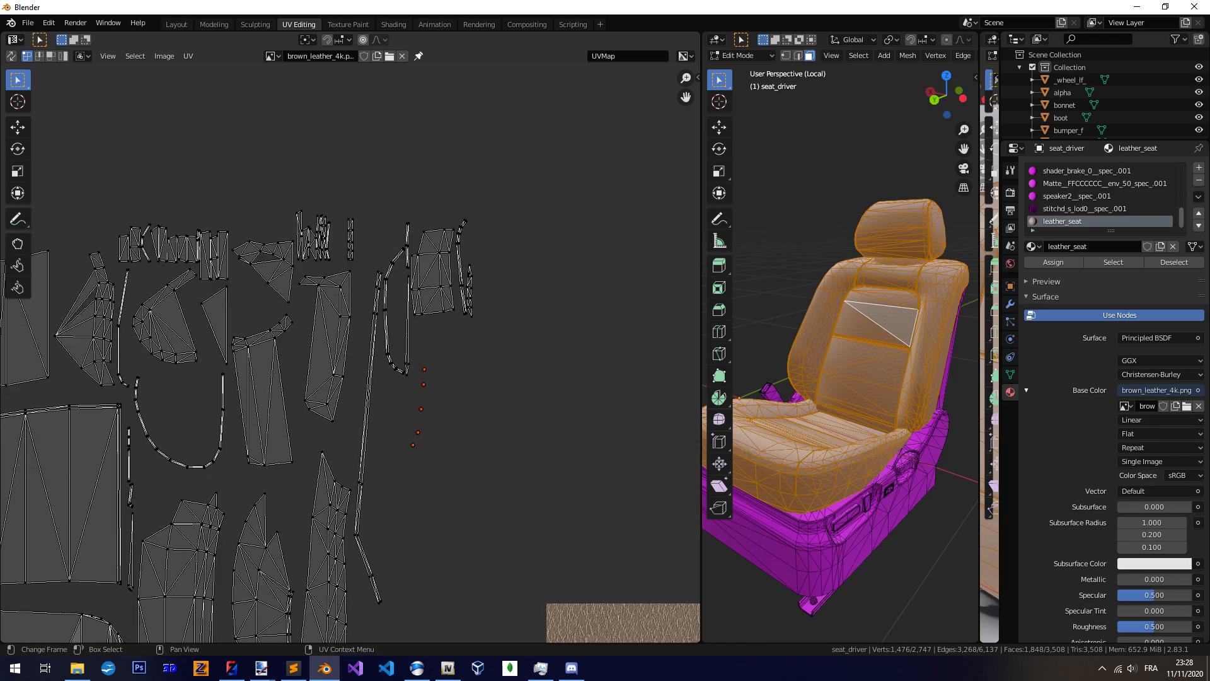
{"action": "middle_click_drag", "start_coordinate": [415, 249], "coordinate": [386, 287]}
{"action": "scroll", "coordinate": [385, 287], "scroll_direction": "up", "scroll_amount": 2}
{"action": "key", "text": "c"}
{"action": "mouse_move", "coordinate": [484, 412]}
{"action": "left_mouse_down"}
{"action": "mouse_move", "coordinate": [475, 289]}
{"action": "mouse_move", "coordinate": [471, 353]}
{"action": "mouse_move", "coordinate": [437, 273]}
{"action": "left_mouse_up"}
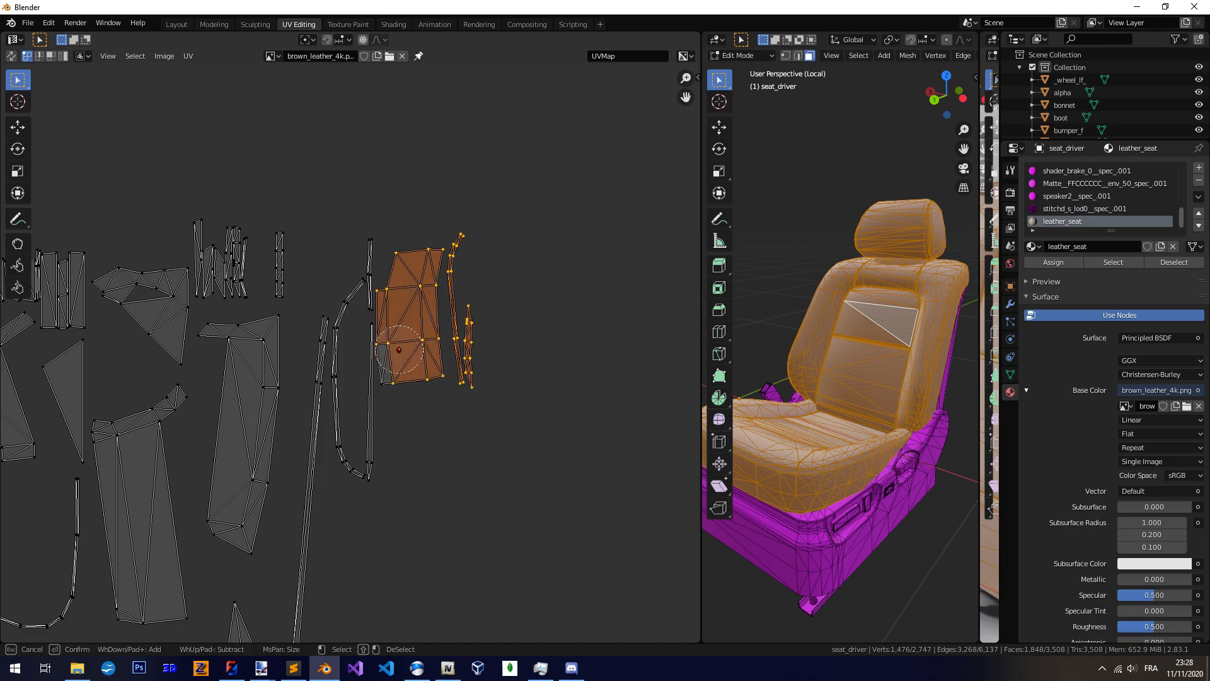
{"action": "key", "text": "Escape"}
{"action": "scroll", "coordinate": [347, 356], "scroll_direction": "down", "scroll_amount": 9}
{"action": "middle_click_drag", "start_coordinate": [384, 442], "coordinate": [292, 292]}
{"action": "key", "text": "g"}
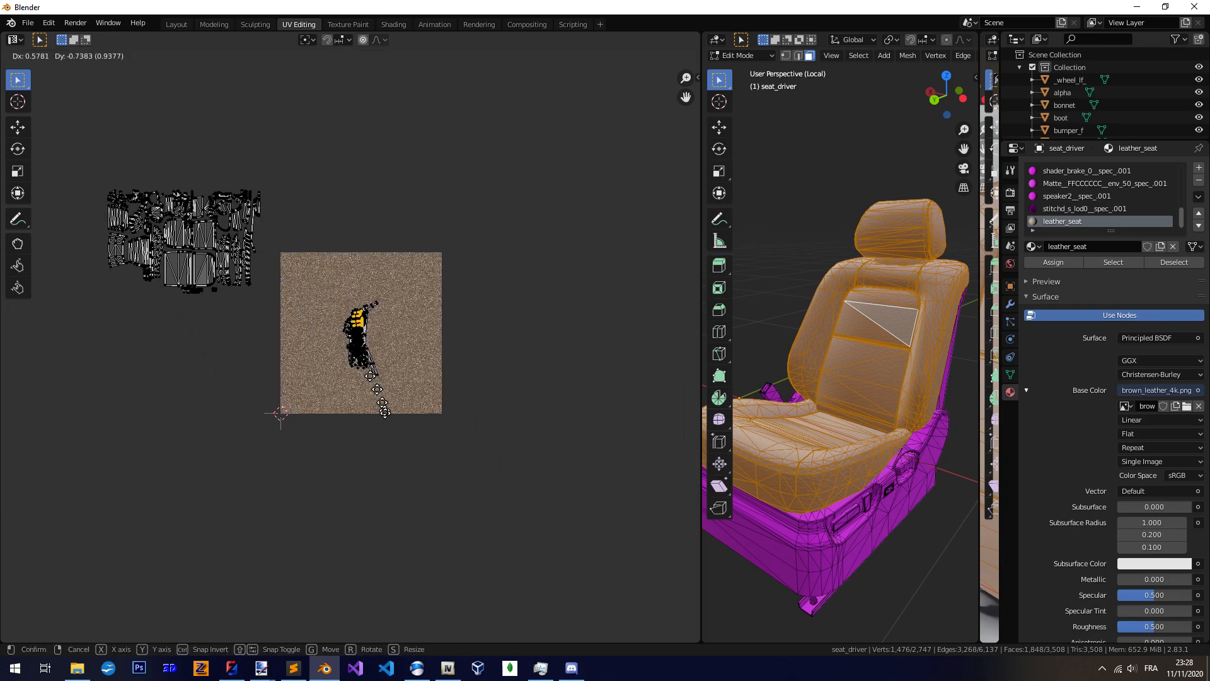
{"action": "left_click", "coordinate": [381, 419]}
{"action": "key", "text": "alt+a"}
Move the thin hook-shaped island and the straight strip beside it onto the island stack
{"action": "middle_click_drag", "start_coordinate": [280, 182], "coordinate": [348, 348]}
{"action": "scroll", "coordinate": [348, 347], "scroll_direction": "up", "scroll_amount": 6}
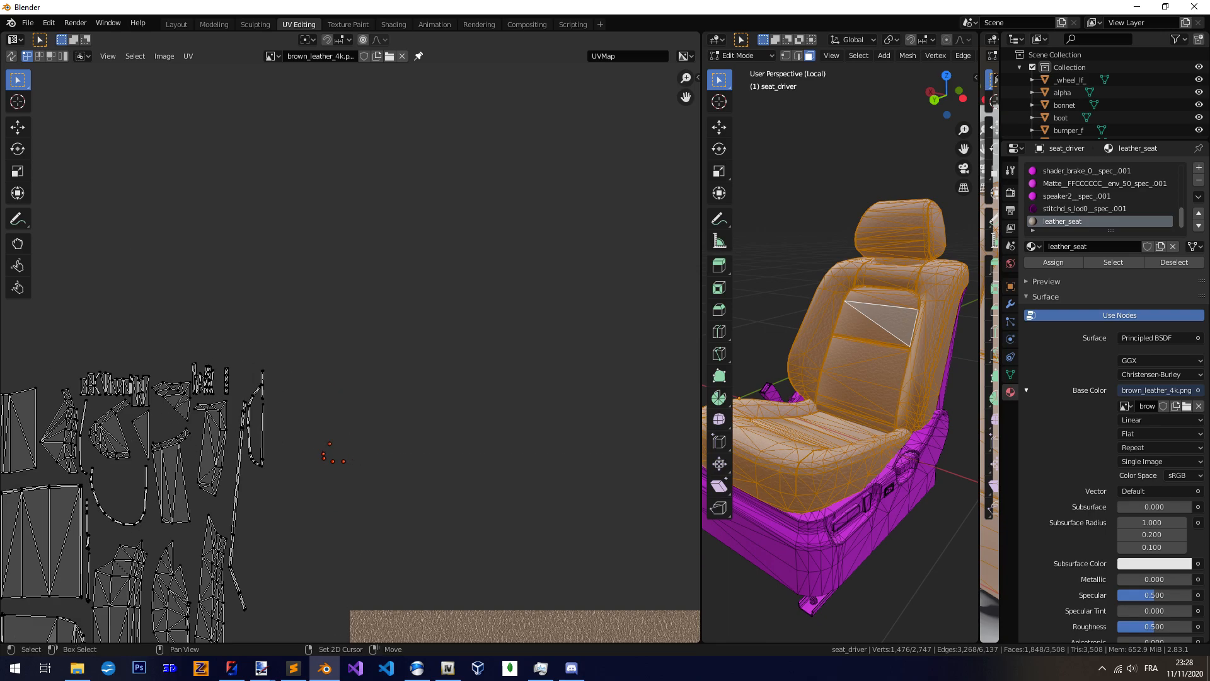
{"action": "middle_click_drag", "start_coordinate": [259, 460], "coordinate": [371, 355]}
{"action": "scroll", "coordinate": [367, 358], "scroll_direction": "up", "scroll_amount": 4}
{"action": "key", "text": "c"}
{"action": "mouse_move", "coordinate": [416, 362]}
{"action": "left_mouse_down"}
{"action": "mouse_move", "coordinate": [399, 370]}
{"action": "mouse_move", "coordinate": [400, 309]}
{"action": "left_mouse_up"}
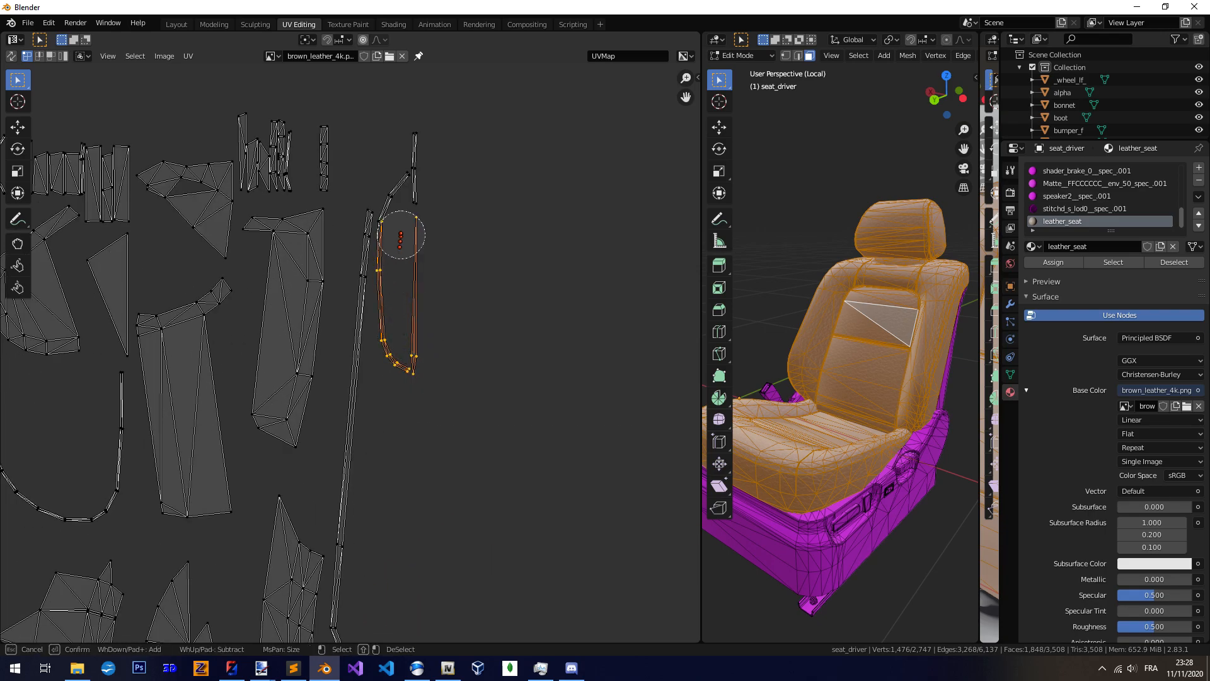
{"action": "key", "text": "Escape"}
{"action": "scroll", "coordinate": [357, 357], "scroll_direction": "down", "scroll_amount": 8}
{"action": "key", "text": "g"}
{"action": "left_click", "coordinate": [512, 494]}
Move the remaining long thin bent strip on the layout's outer edge onto the island stack
{"action": "scroll", "coordinate": [361, 368], "scroll_direction": "up", "scroll_amount": 8}
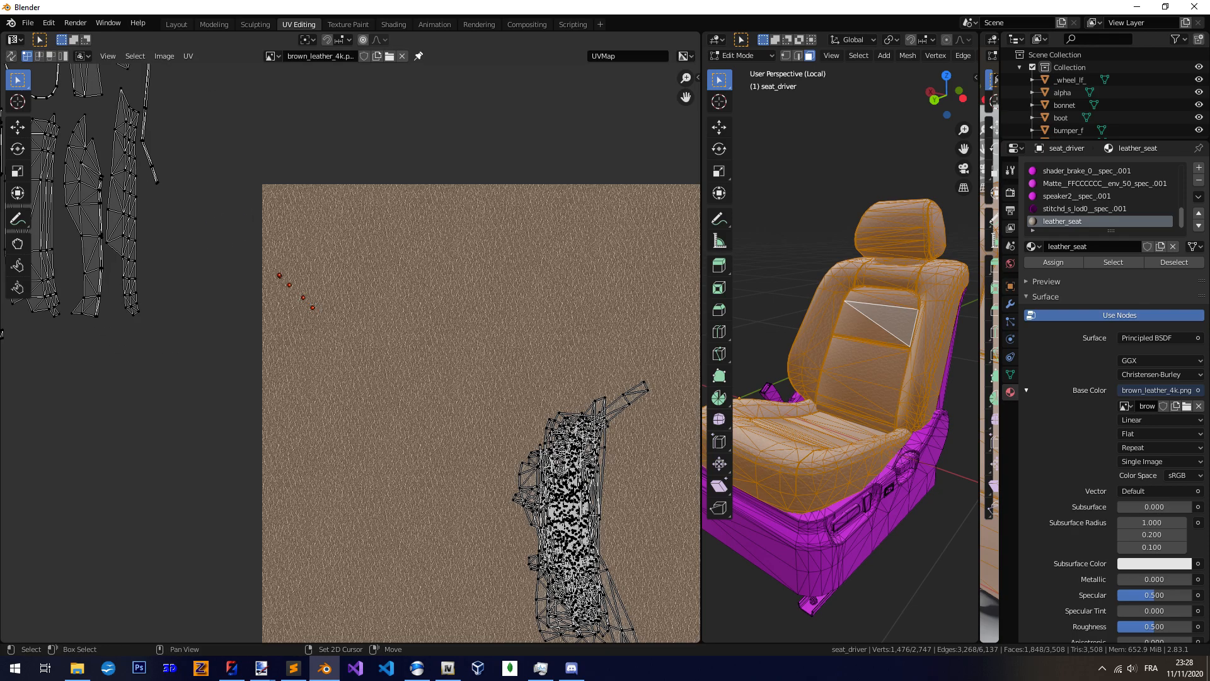
{"action": "key", "text": "c"}
{"action": "mouse_move", "coordinate": [420, 480]}
{"action": "left_mouse_down"}
{"action": "mouse_move", "coordinate": [378, 392]}
{"action": "mouse_move", "coordinate": [400, 284]}
{"action": "left_mouse_up"}
{"action": "key", "text": "Escape"}
{"action": "scroll", "coordinate": [427, 477], "scroll_direction": "down", "scroll_amount": 3}
{"action": "scroll", "coordinate": [427, 477], "scroll_direction": "down", "scroll_amount": 5}
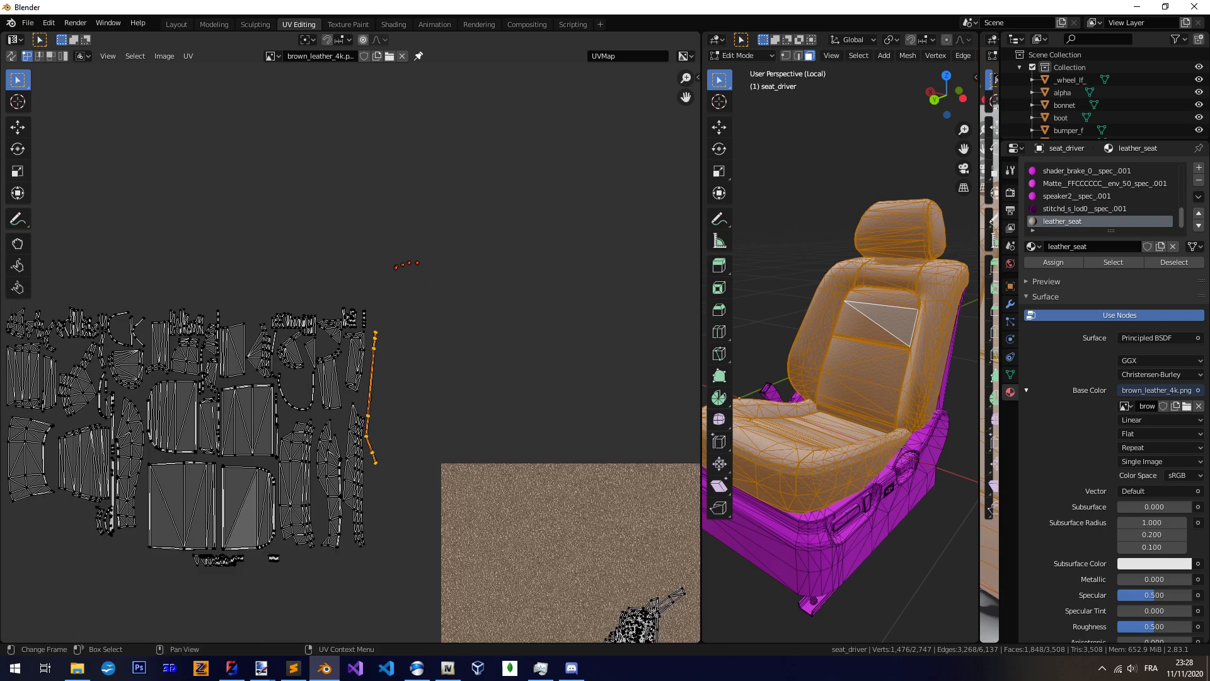
{"action": "key", "text": "g"}
{"action": "left_click", "coordinate": [445, 383]}
Move the tall outermost island with the pointed upper end and narrow lower end onto the island stack
{"action": "scroll", "coordinate": [291, 301], "scroll_direction": "up", "scroll_amount": 5}
{"action": "key", "text": "c"}
{"action": "mouse_move", "coordinate": [403, 261]}
{"action": "left_mouse_down"}
{"action": "mouse_move", "coordinate": [378, 211]}
{"action": "mouse_move", "coordinate": [385, 324]}
{"action": "left_mouse_up"}
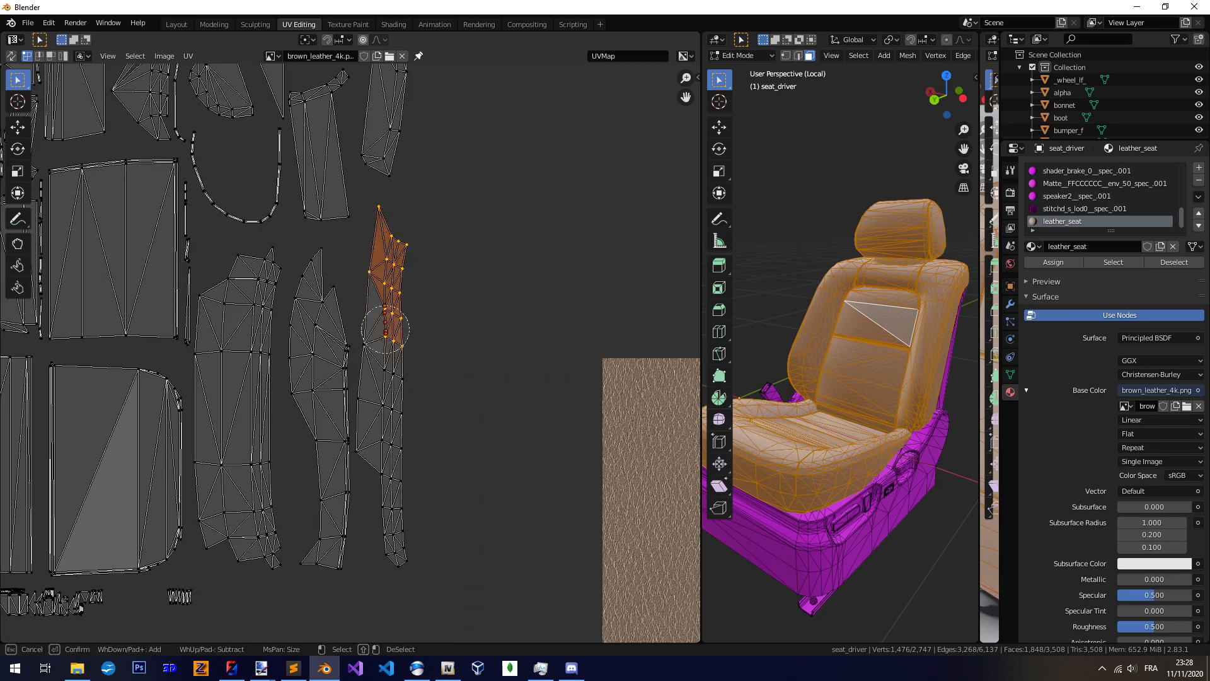
{"action": "left_click_drag", "start_coordinate": [384, 457], "coordinate": [411, 559]}
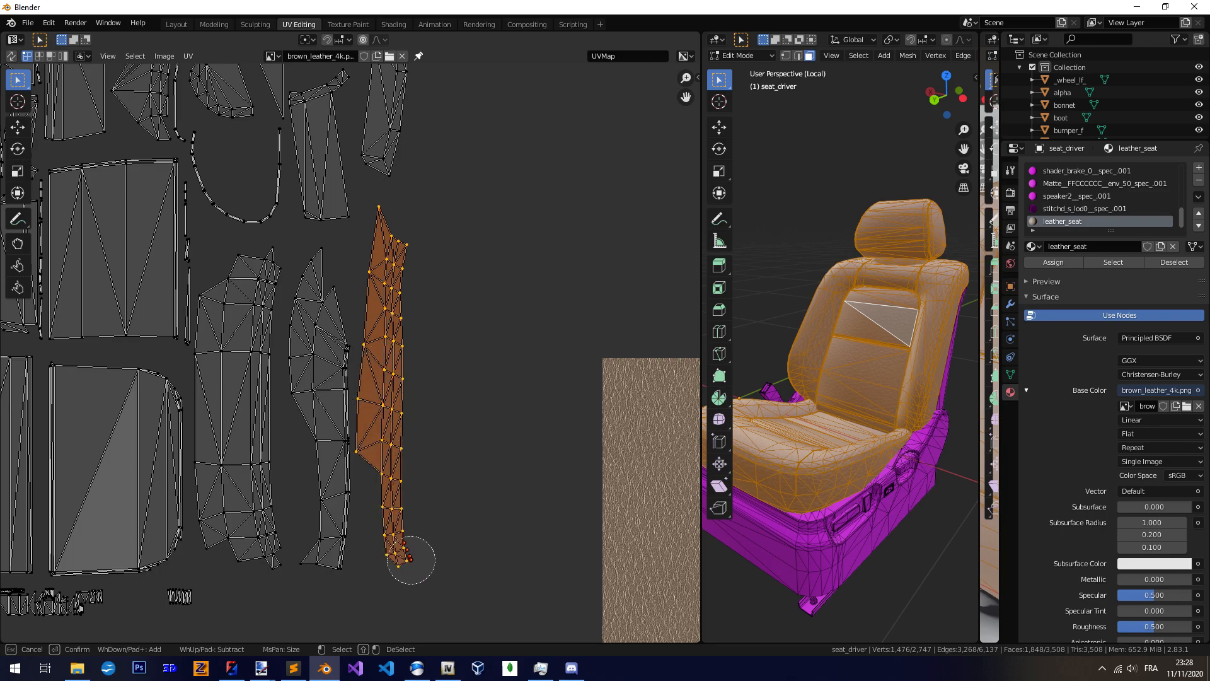
{"action": "key", "text": "Escape"}
{"action": "scroll", "coordinate": [407, 505], "scroll_direction": "down", "scroll_amount": 5}
{"action": "middle_click_drag", "start_coordinate": [394, 440], "coordinate": [321, 367]}
{"action": "key", "text": "g"}
{"action": "left_click", "coordinate": [356, 601]}
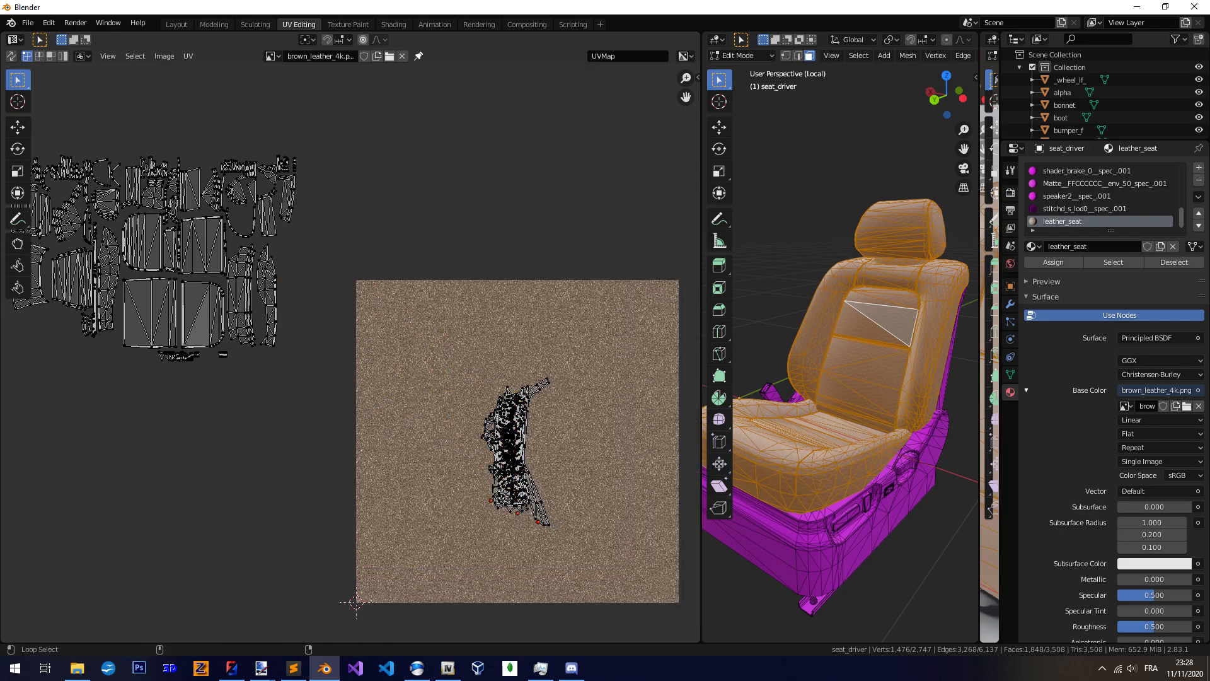
Move the narrow outer island with the flared lower end and the pieces attached above it onto the island stack
{"action": "scroll", "coordinate": [441, 479], "scroll_direction": "up", "scroll_amount": 3}
{"action": "key", "text": "c"}
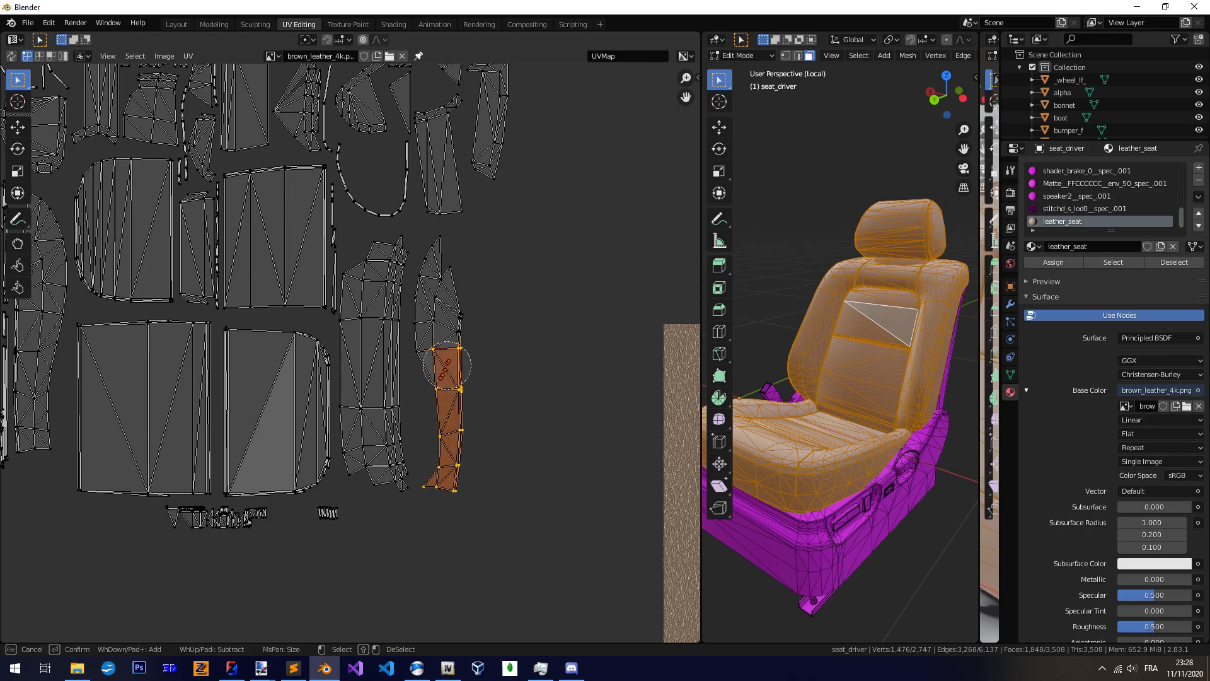
{"action": "scroll", "coordinate": [439, 384], "scroll_direction": "down", "scroll_amount": 4}
{"action": "key", "text": "g"}
{"action": "left_click", "coordinate": [504, 439]}
Move the tall curved island and its adjoining thin strips, beside the large lower panels, onto the island stack
{"action": "scroll", "coordinate": [338, 380], "scroll_direction": "up", "scroll_amount": 5}
{"action": "key", "text": "c"}
{"action": "mouse_move", "coordinate": [441, 467]}
{"action": "left_mouse_down"}
{"action": "mouse_move", "coordinate": [459, 418]}
{"action": "mouse_move", "coordinate": [458, 229]}
{"action": "mouse_move", "coordinate": [401, 272]}
{"action": "left_mouse_up"}
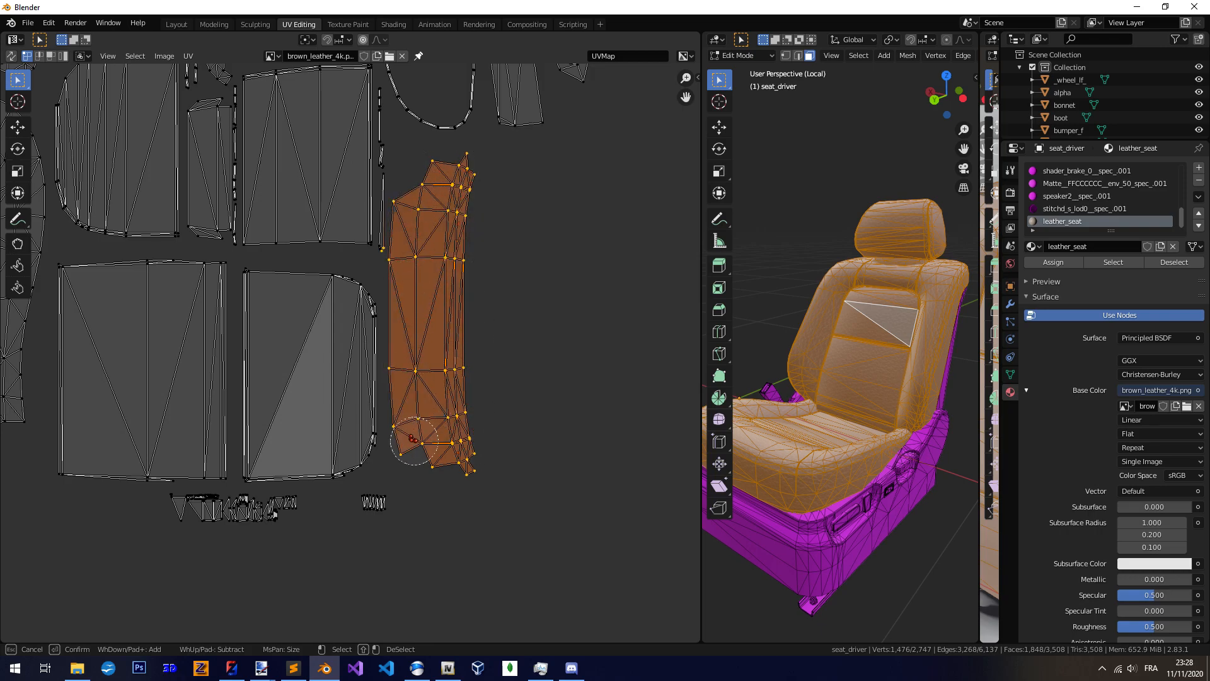
{"action": "key", "text": "Escape"}
{"action": "scroll", "coordinate": [362, 242], "scroll_direction": "down", "scroll_amount": 6}
{"action": "key", "text": "g"}
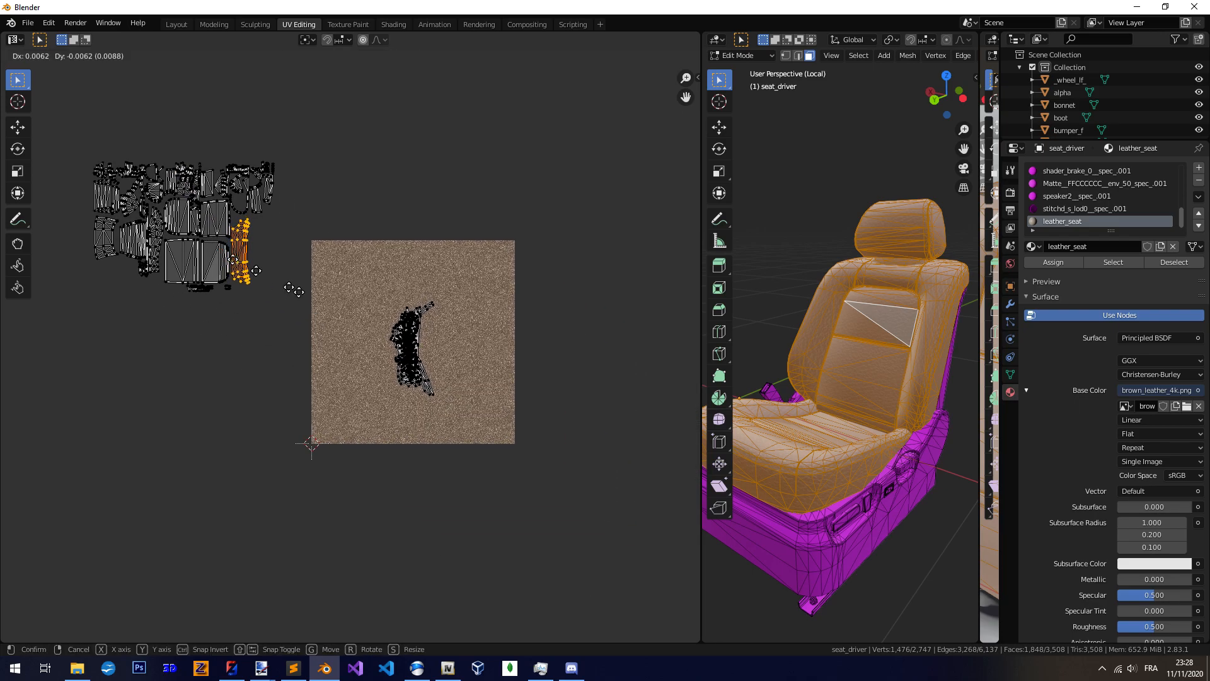
{"action": "left_click", "coordinate": [395, 347]}
Move the small separate cluster of tiny islands below the rounded panel's corner onto the island stack
{"action": "scroll", "coordinate": [183, 287], "scroll_direction": "up", "scroll_amount": 8}
{"action": "key", "text": "c"}
{"action": "left_click", "coordinate": [381, 280]}
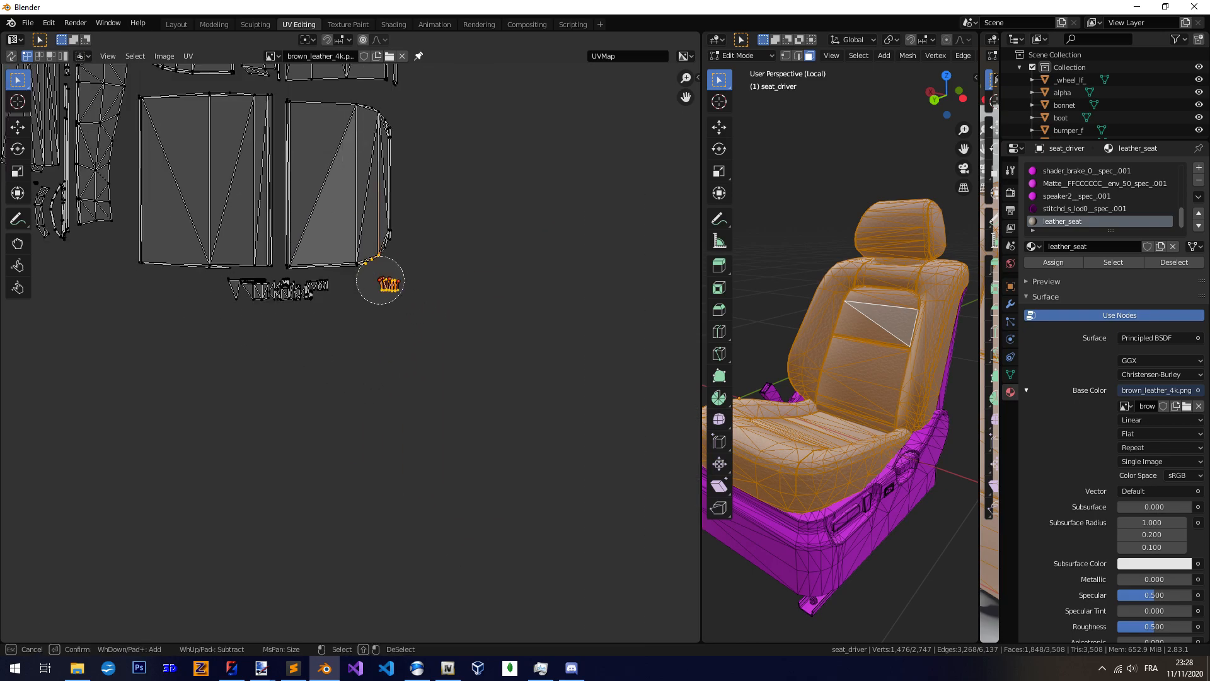
{"action": "key", "text": "Escape"}
{"action": "scroll", "coordinate": [337, 280], "scroll_direction": "down", "scroll_amount": 5}
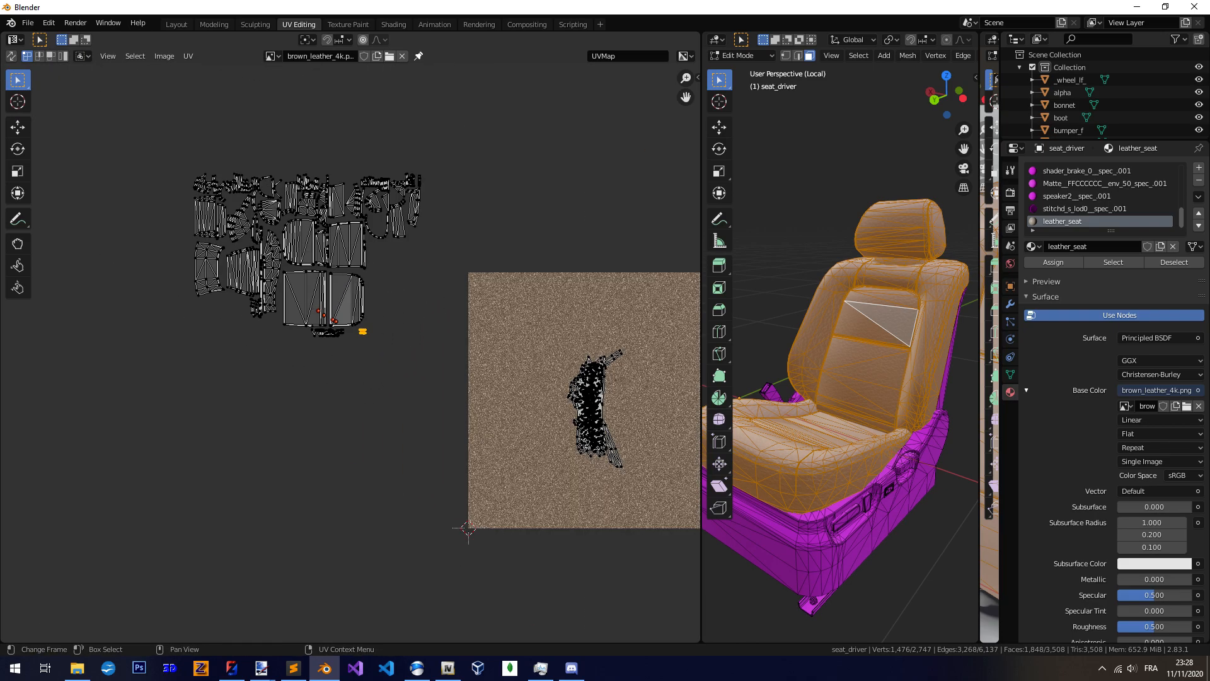
{"action": "key", "text": "g"}
{"action": "left_click", "coordinate": [341, 297]}
Move the remaining row of tiny islands beneath the large lower panels onto the island stack
{"action": "scroll", "coordinate": [341, 297], "scroll_direction": "up", "scroll_amount": 8}
{"action": "key", "text": "c"}
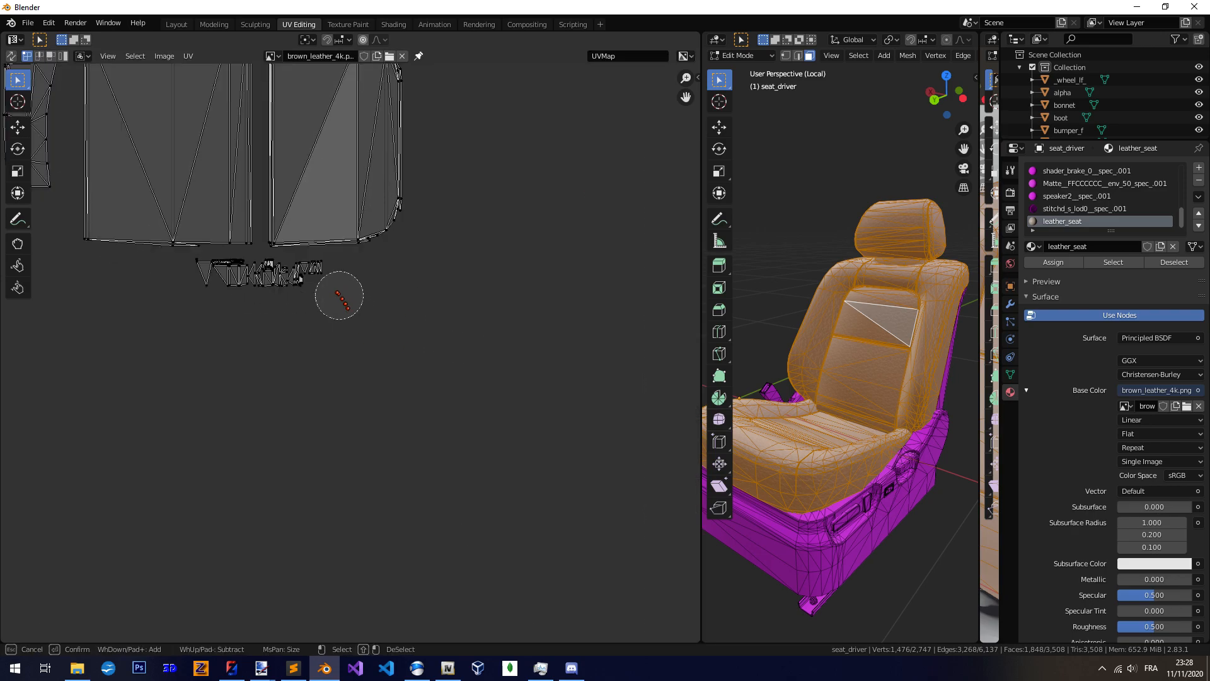
{"action": "key", "text": "Escape"}
{"action": "scroll", "coordinate": [206, 270], "scroll_direction": "down", "scroll_amount": 5}
{"action": "key", "text": "g"}
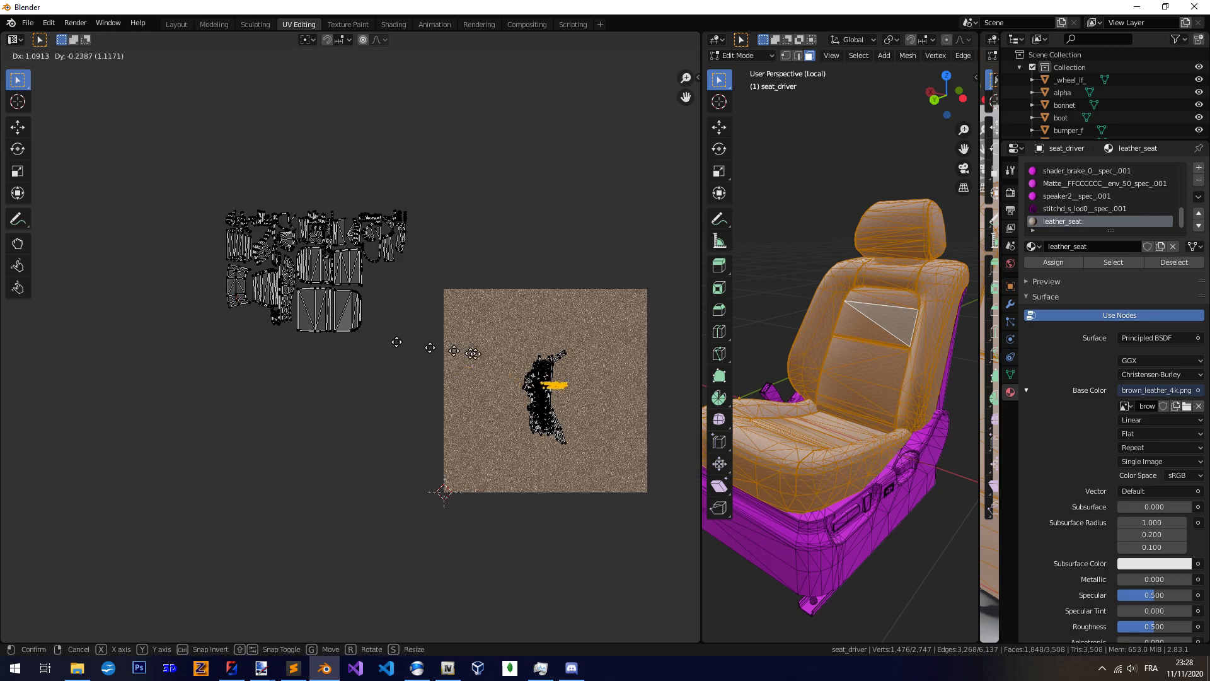
{"action": "left_click", "coordinate": [457, 358]}
Move the long slanted island and its narrow flaps, on the layout's upper outer edge, onto the island stack
{"action": "scroll", "coordinate": [330, 302], "scroll_direction": "up", "scroll_amount": 8}
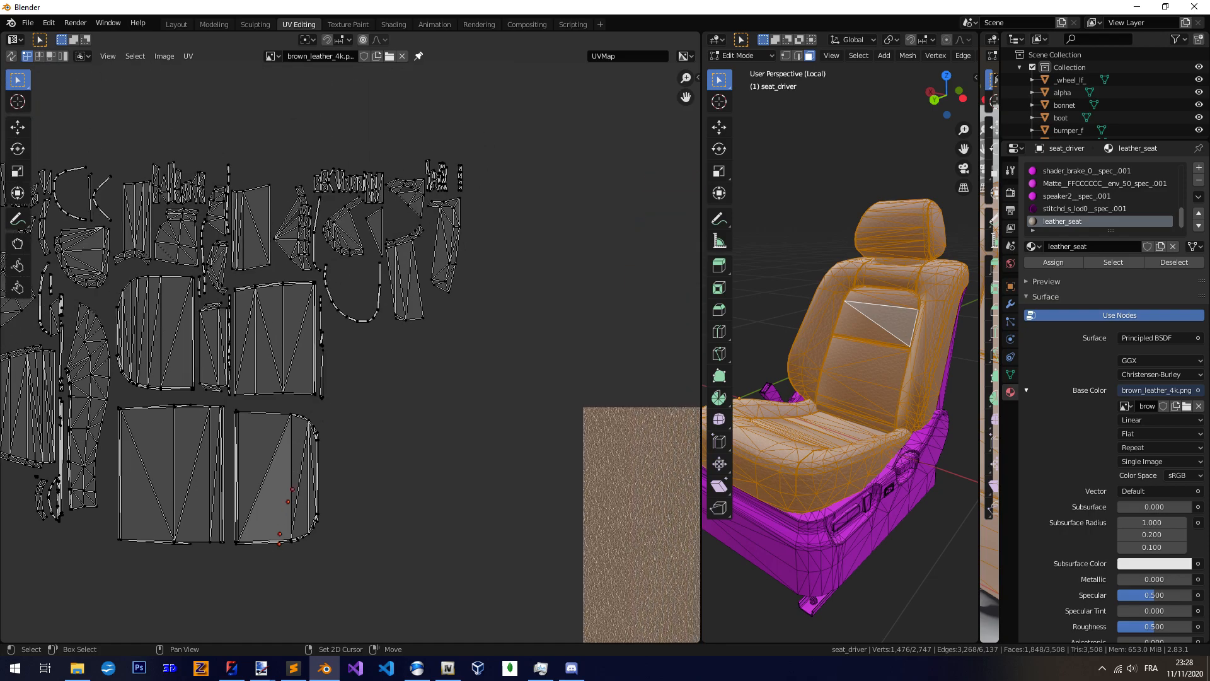
{"action": "scroll", "coordinate": [410, 471], "scroll_direction": "up", "scroll_amount": 1}
{"action": "key", "text": "c"}
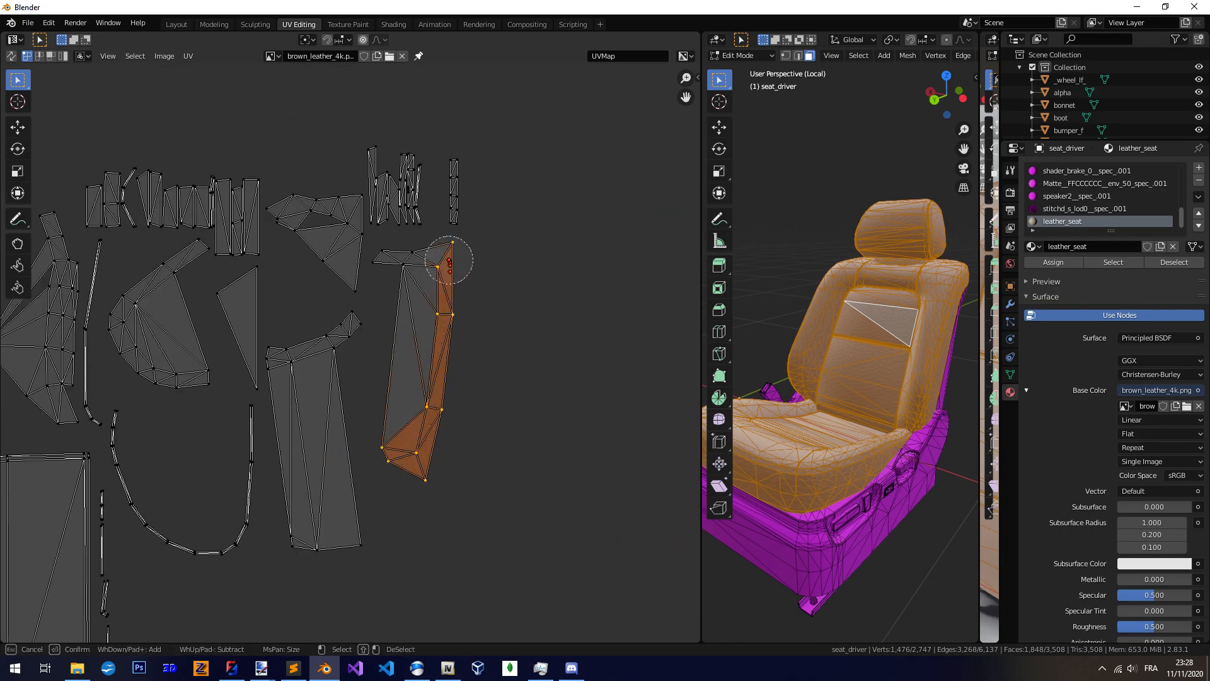
{"action": "left_click_drag", "start_coordinate": [449, 260], "coordinate": [395, 265]}
{"action": "key", "text": "Escape"}
{"action": "scroll", "coordinate": [297, 272], "scroll_direction": "down", "scroll_amount": 6}
{"action": "middle_click_drag", "start_coordinate": [399, 381], "coordinate": [305, 250], "text": "shift"}
{"action": "key", "text": "g"}
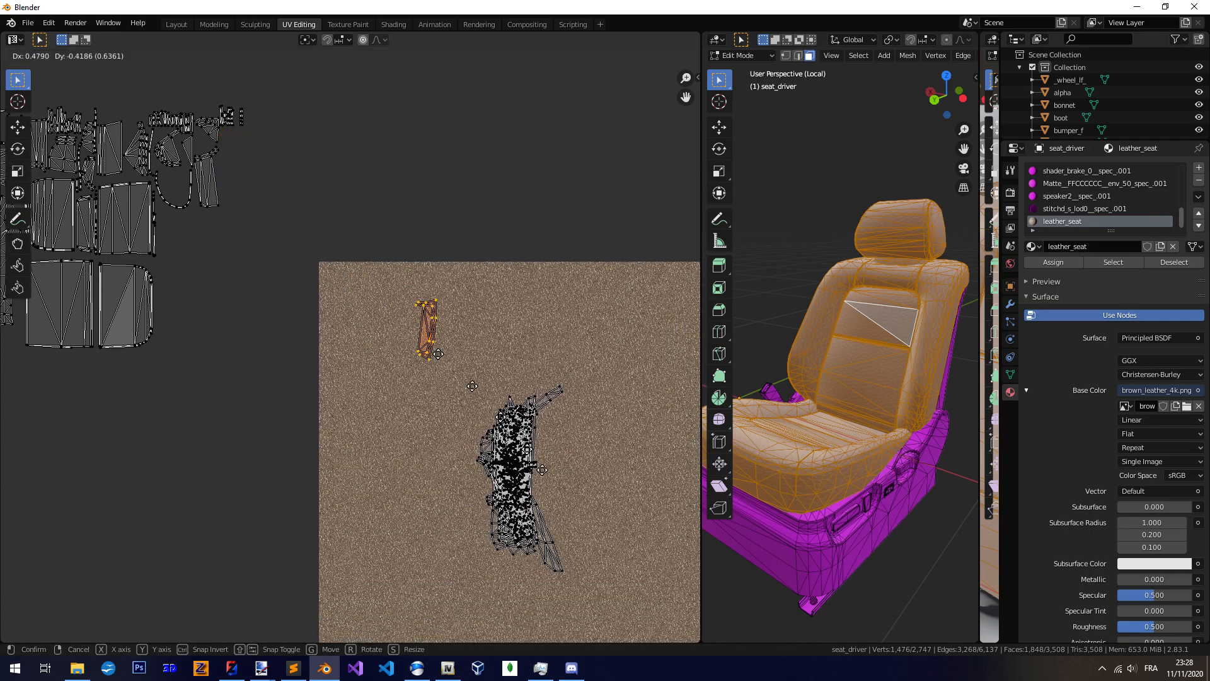
{"action": "left_click", "coordinate": [578, 541]}
Move the group of short thin strips at the layout's upper outer corner onto the island stack
{"action": "middle_click_drag", "start_coordinate": [231, 145], "coordinate": [352, 353]}
{"action": "scroll", "coordinate": [352, 353], "scroll_direction": "up", "scroll_amount": 6}
{"action": "key", "text": "c"}
{"action": "left_click_drag", "start_coordinate": [401, 291], "coordinate": [340, 192]}
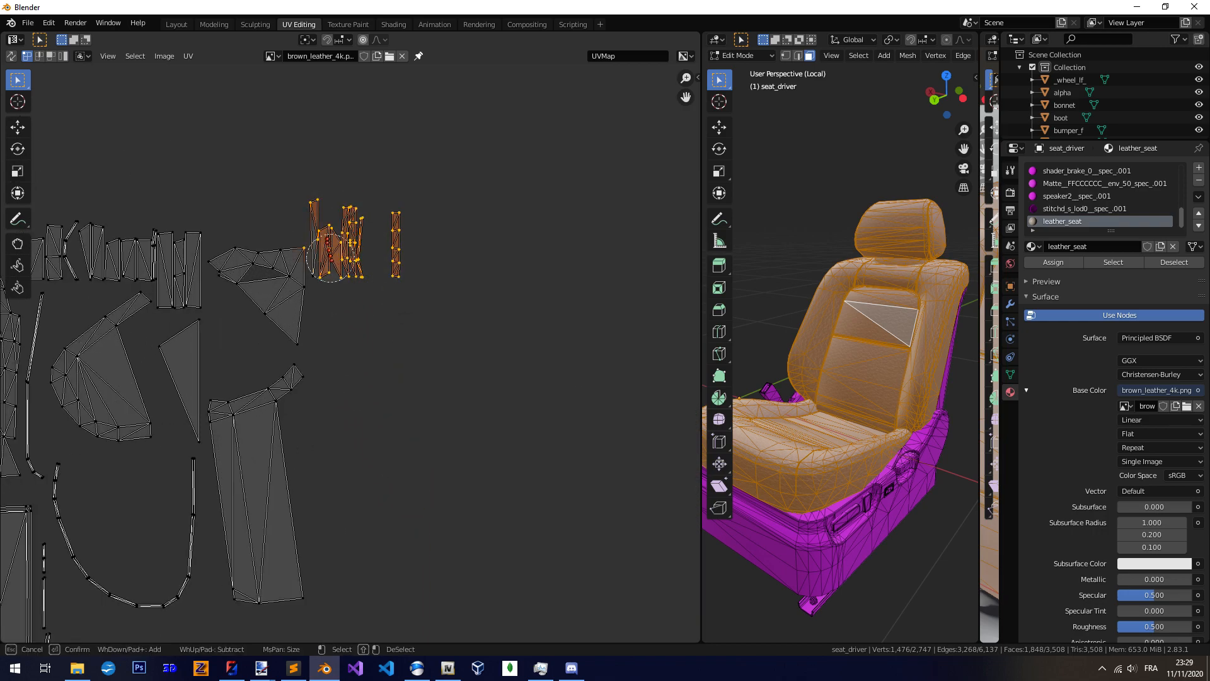
{"action": "left_click_drag", "start_coordinate": [273, 247], "coordinate": [281, 252]}
{"action": "key", "text": "Escape"}
{"action": "scroll", "coordinate": [348, 357], "scroll_direction": "down", "scroll_amount": 9}
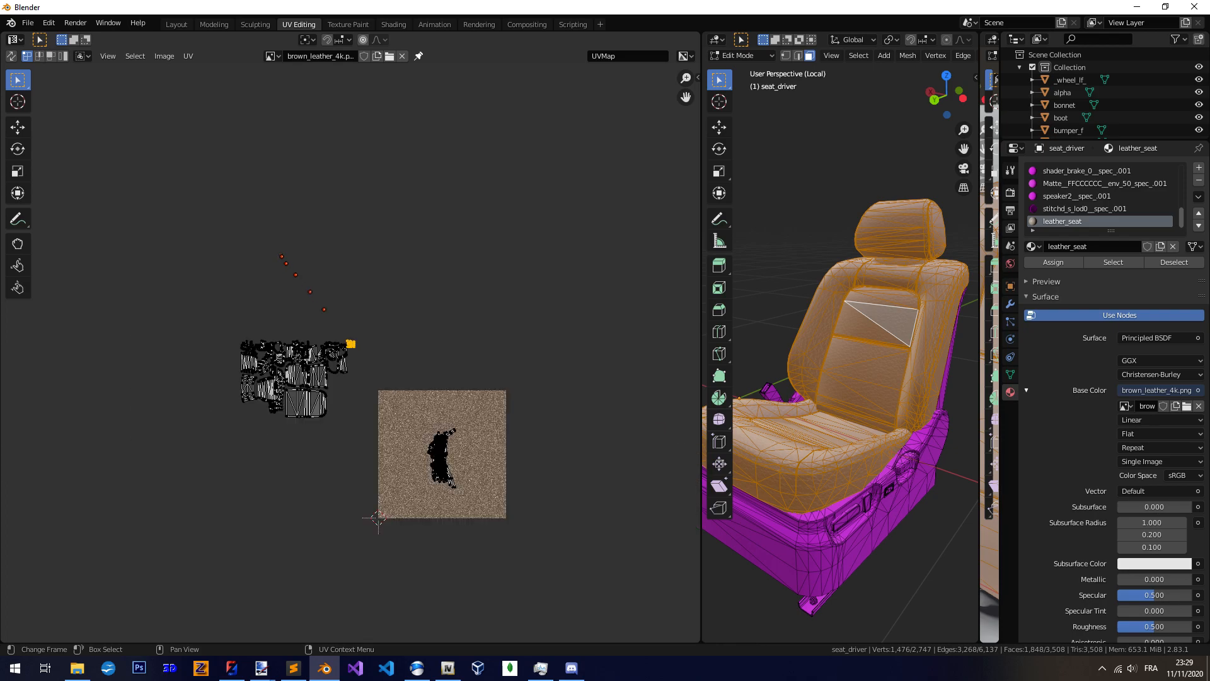
{"action": "middle_click_drag", "start_coordinate": [346, 346], "coordinate": [298, 230]}
{"action": "key", "text": "g"}
{"action": "left_click", "coordinate": [375, 322]}
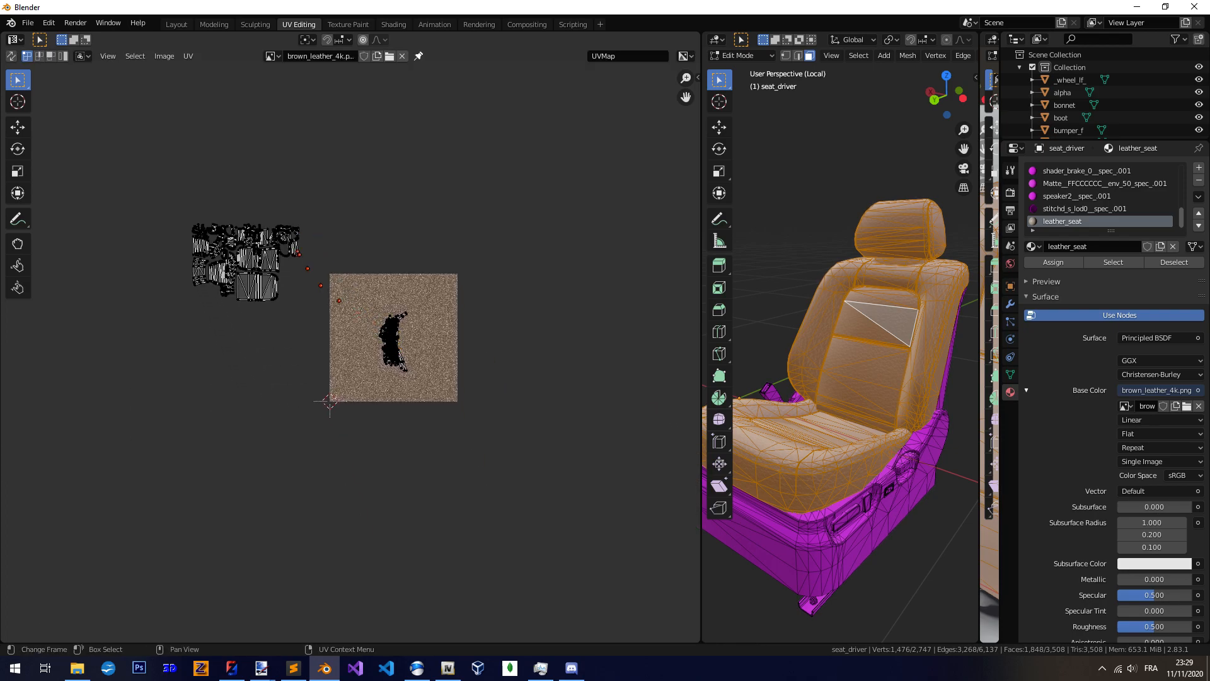
Move the triangular island and its attached narrow flap, above the long rectangular panel, onto the island stack
{"action": "scroll", "coordinate": [281, 284], "scroll_direction": "up", "scroll_amount": 8}
{"action": "key", "text": "c"}
{"action": "mouse_move", "coordinate": [387, 311]}
{"action": "left_mouse_down"}
{"action": "mouse_move", "coordinate": [351, 243]}
{"action": "mouse_move", "coordinate": [353, 278]}
{"action": "mouse_move", "coordinate": [378, 296]}
{"action": "left_mouse_up"}
{"action": "key", "text": "Escape"}
{"action": "scroll", "coordinate": [378, 296], "scroll_direction": "down", "scroll_amount": 6}
{"action": "mouse_move", "coordinate": [385, 354]}
{"action": "middle_mouse_down"}
{"action": "mouse_move", "coordinate": [282, 216]}
{"action": "mouse_move", "coordinate": [403, 435]}
{"action": "mouse_move", "coordinate": [453, 462]}
{"action": "mouse_move", "coordinate": [383, 358]}
{"action": "middle_mouse_up"}
{"action": "key", "text": "g"}
{"action": "left_click", "coordinate": [503, 467]}
Move the long rectangular panel and the bent strip at its upper end onto the island stack
{"action": "scroll", "coordinate": [454, 462], "scroll_direction": "up", "scroll_amount": 6}
{"action": "key", "text": "c"}
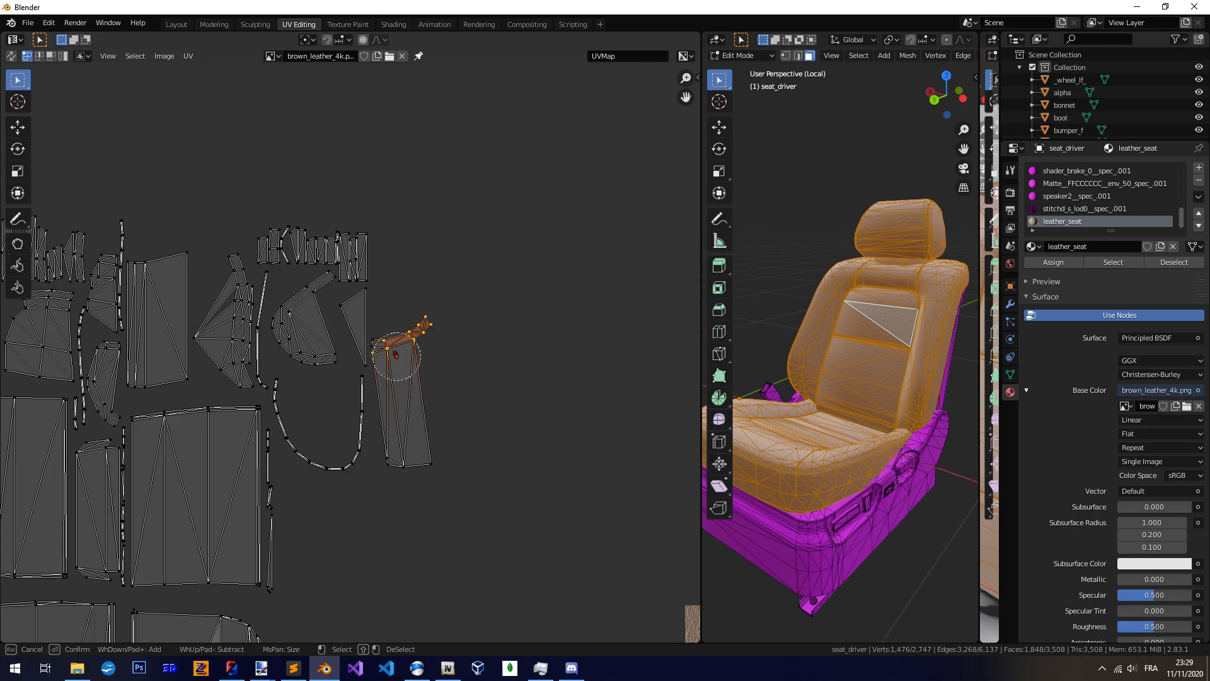
{"action": "left_click_drag", "start_coordinate": [400, 356], "coordinate": [432, 459]}
{"action": "key", "text": "Escape"}
{"action": "scroll", "coordinate": [432, 460], "scroll_direction": "down", "scroll_amount": 5}
{"action": "key", "text": "g"}
{"action": "left_click", "coordinate": [479, 485]}
Open the preferences, show the add-ons, and expand the details of System: Screencast Keys
{"action": "left_click", "coordinate": [49, 23]}
{"action": "left_click", "coordinate": [49, 23]}
{"action": "left_click", "coordinate": [49, 23]}
{"action": "left_click", "coordinate": [69, 184]}
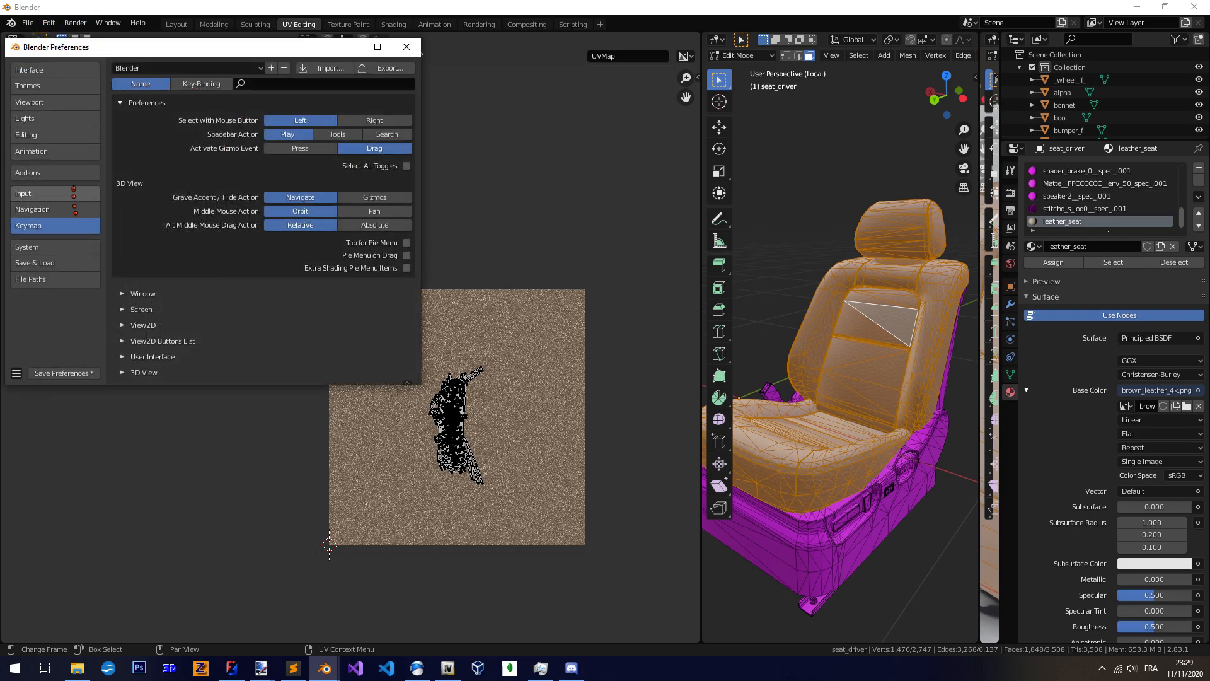
{"action": "left_click", "coordinate": [62, 174]}
{"action": "left_click", "coordinate": [120, 183]}
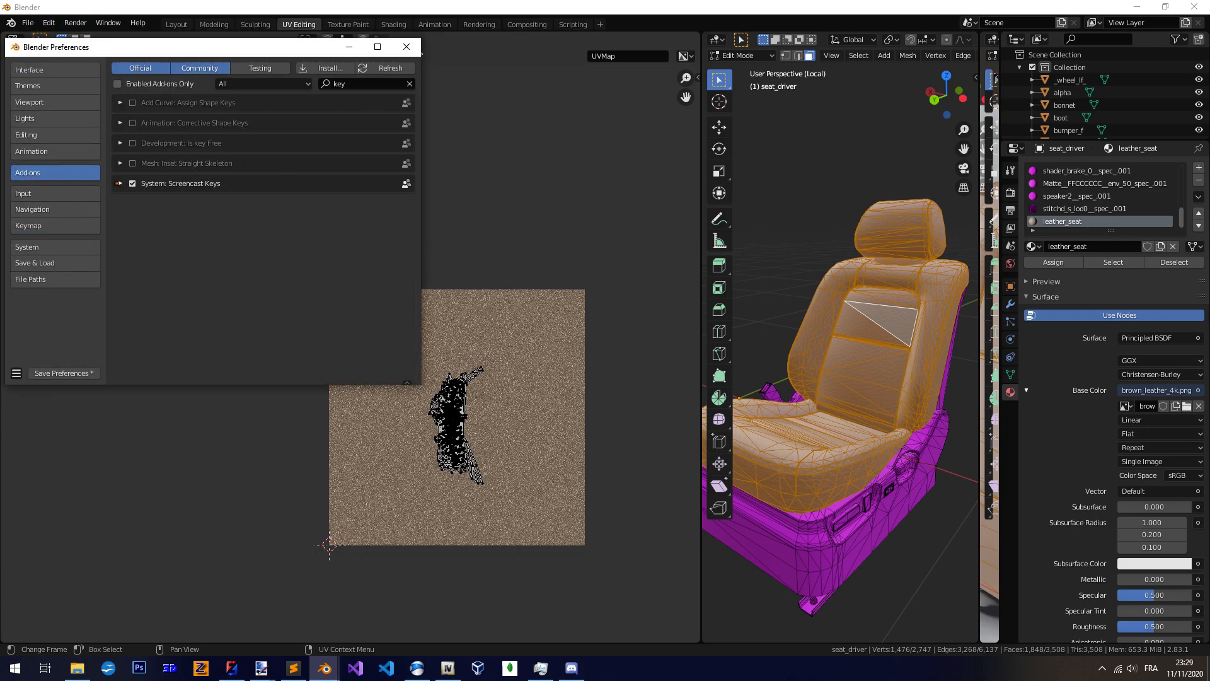
Close the preferences window and look through the UV editor's tool, view and image settings
{"action": "left_click", "coordinate": [407, 47]}
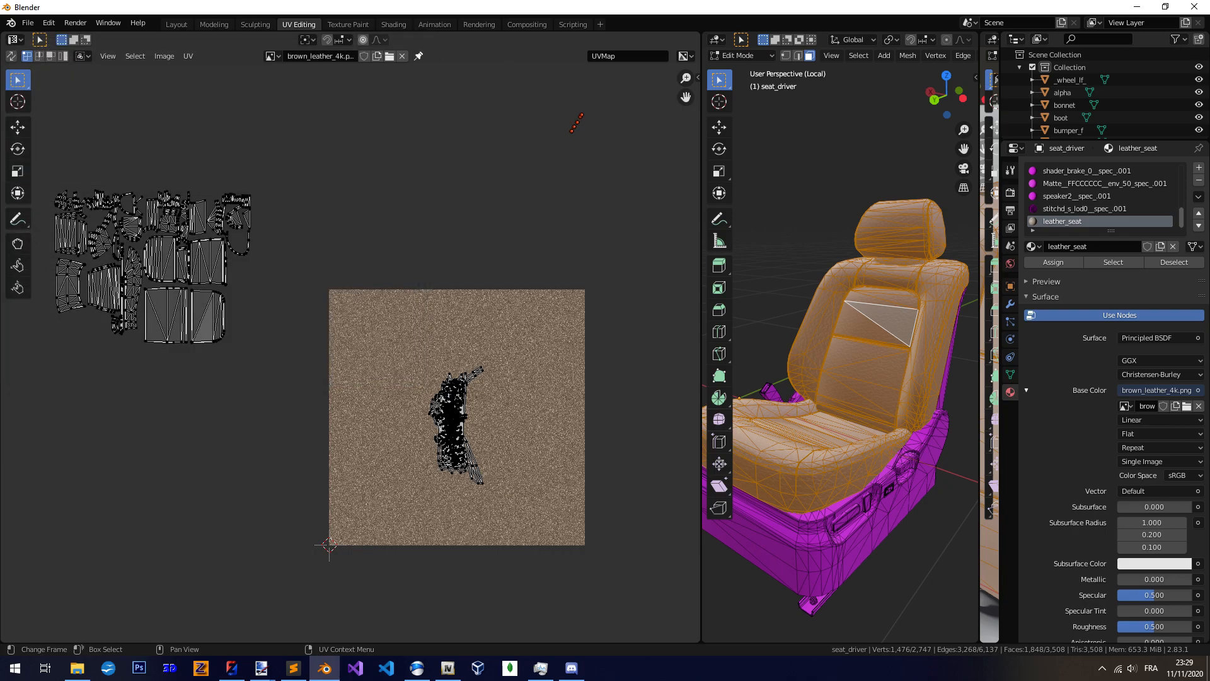
{"action": "key", "text": "n"}
{"action": "left_click", "coordinate": [693, 104]}
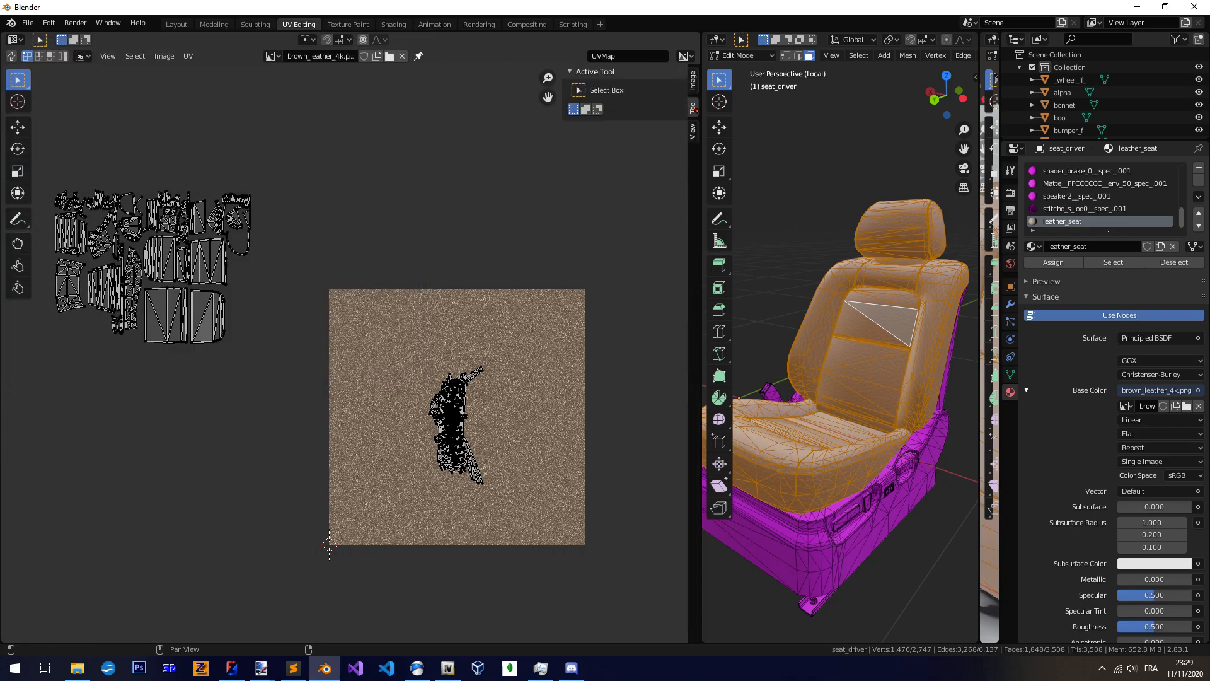
{"action": "left_click", "coordinate": [695, 131]}
{"action": "left_click", "coordinate": [694, 82]}
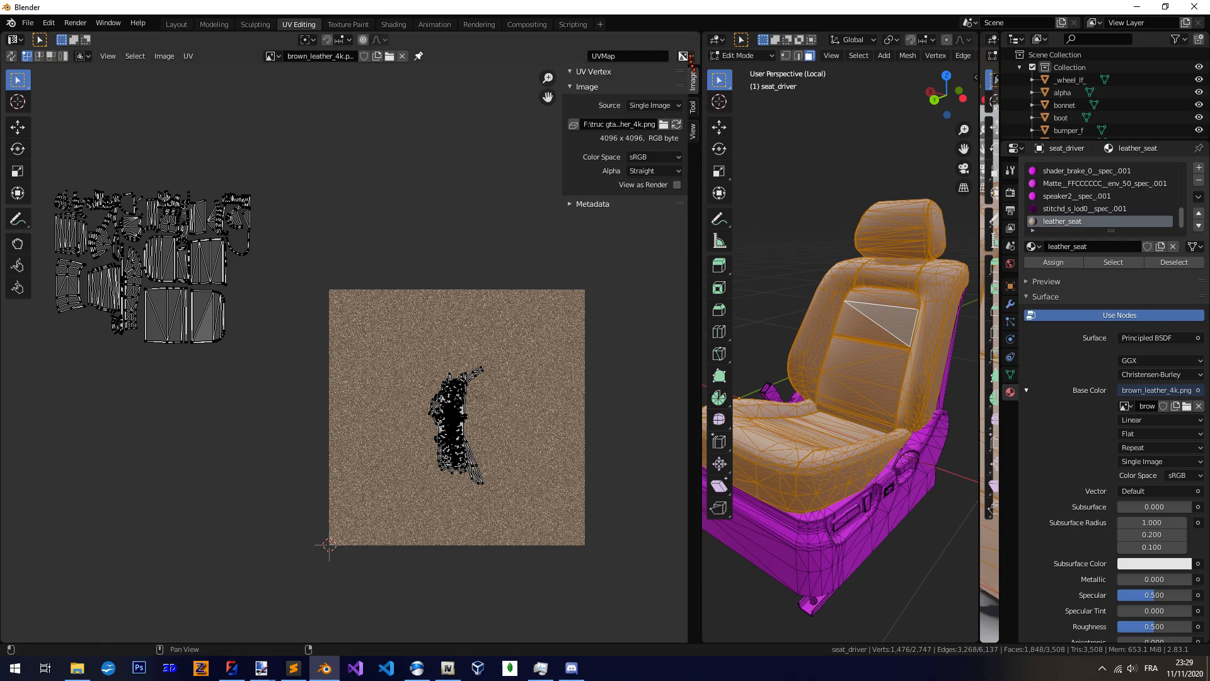
{"action": "key", "text": "n"}
Select the thin U-shaped UV strip at the right edge of the unwrapped layout and move it onto the island stack on the leather texture
{"action": "middle_click_drag", "start_coordinate": [318, 297], "coordinate": [449, 361]}
{"action": "scroll", "coordinate": [345, 350], "scroll_direction": "up", "scroll_amount": 4}
{"action": "middle_click_drag", "start_coordinate": [400, 240], "coordinate": [353, 337]}
{"action": "scroll", "coordinate": [353, 337], "scroll_direction": "up", "scroll_amount": 4}
{"action": "key", "text": "c"}
{"action": "mouse_move", "coordinate": [405, 310]}
{"action": "left_mouse_down"}
{"action": "mouse_move", "coordinate": [418, 274]}
{"action": "mouse_move", "coordinate": [328, 392]}
{"action": "mouse_move", "coordinate": [290, 310]}
{"action": "left_mouse_up"}
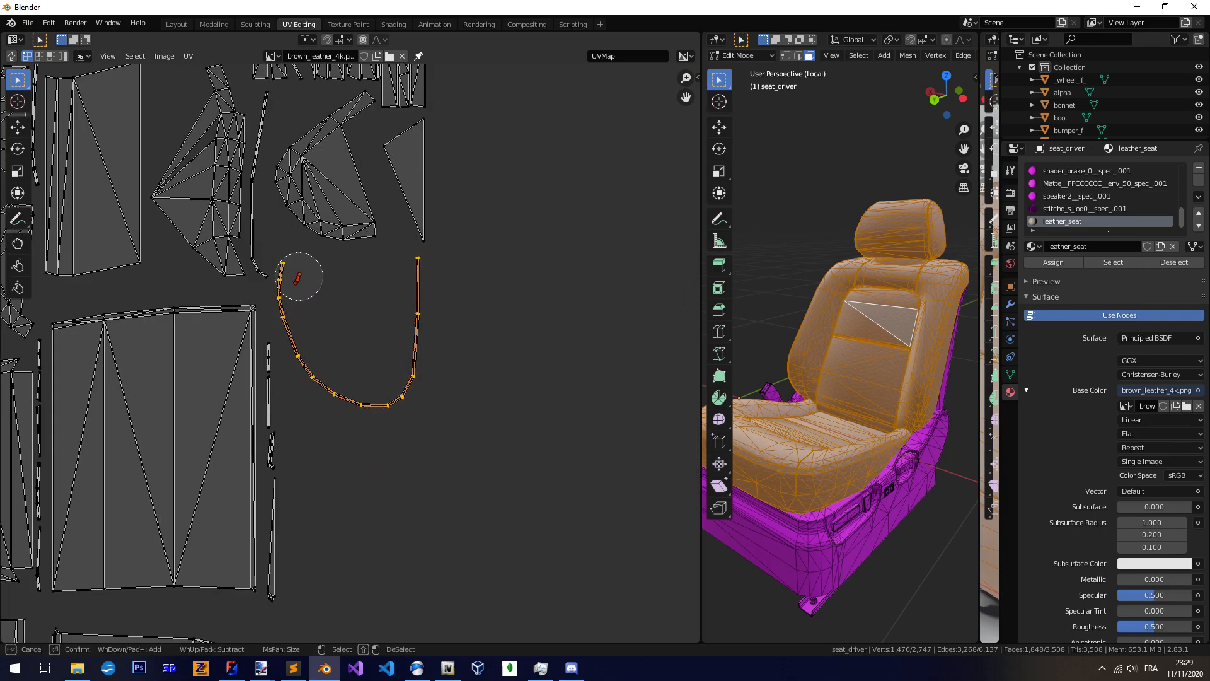
{"action": "key", "text": "Escape"}
{"action": "scroll", "coordinate": [298, 278], "scroll_direction": "down", "scroll_amount": 6}
{"action": "key", "text": "g"}
{"action": "left_click", "coordinate": [624, 455]}
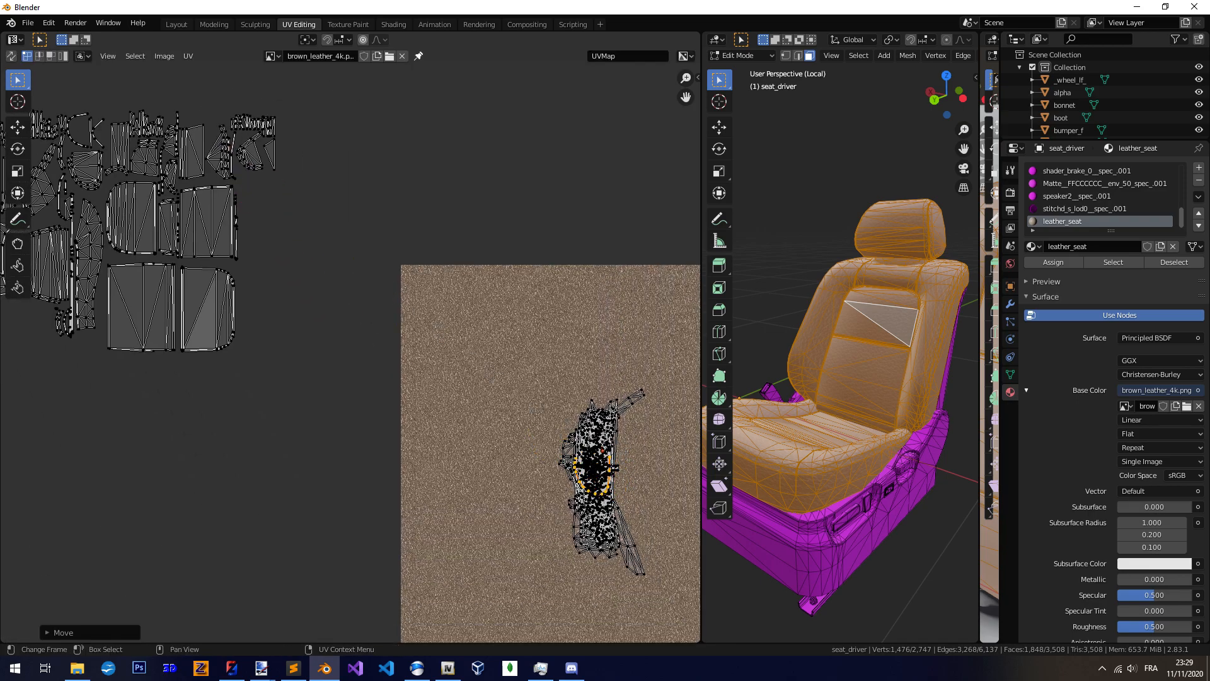
Move the narrow triangular UV island beside the fan-shaped piece onto the island stack on the leather texture
{"action": "scroll", "coordinate": [378, 378], "scroll_direction": "up", "scroll_amount": 4}
{"action": "key", "text": "c"}
{"action": "key", "text": "Escape"}
{"action": "scroll", "coordinate": [441, 309], "scroll_direction": "down", "scroll_amount": 6}
{"action": "key", "text": "g"}
{"action": "key", "text": "Escape"}
Circle-select the fan-shaped UV island with its narrow arm and move it onto the stack on the leather texture
{"action": "scroll", "coordinate": [517, 379], "scroll_direction": "up", "scroll_amount": 6}
{"action": "key", "text": "c"}
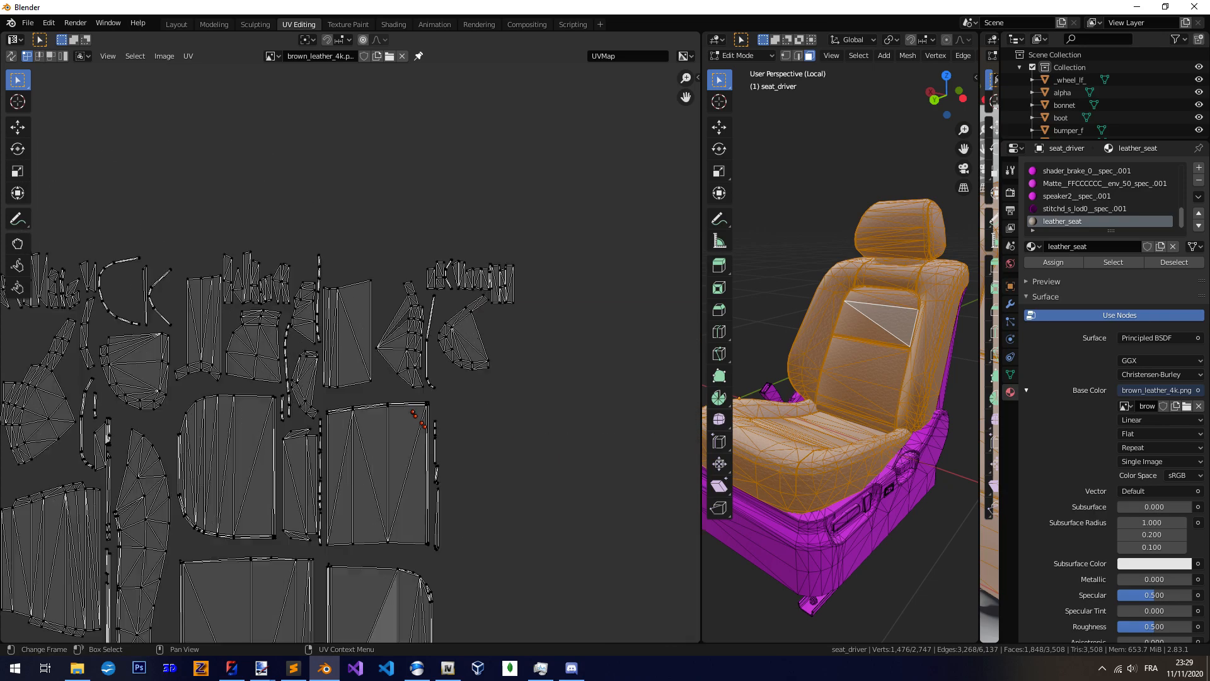
{"action": "scroll", "coordinate": [486, 327], "scroll_direction": "up", "scroll_amount": 4}
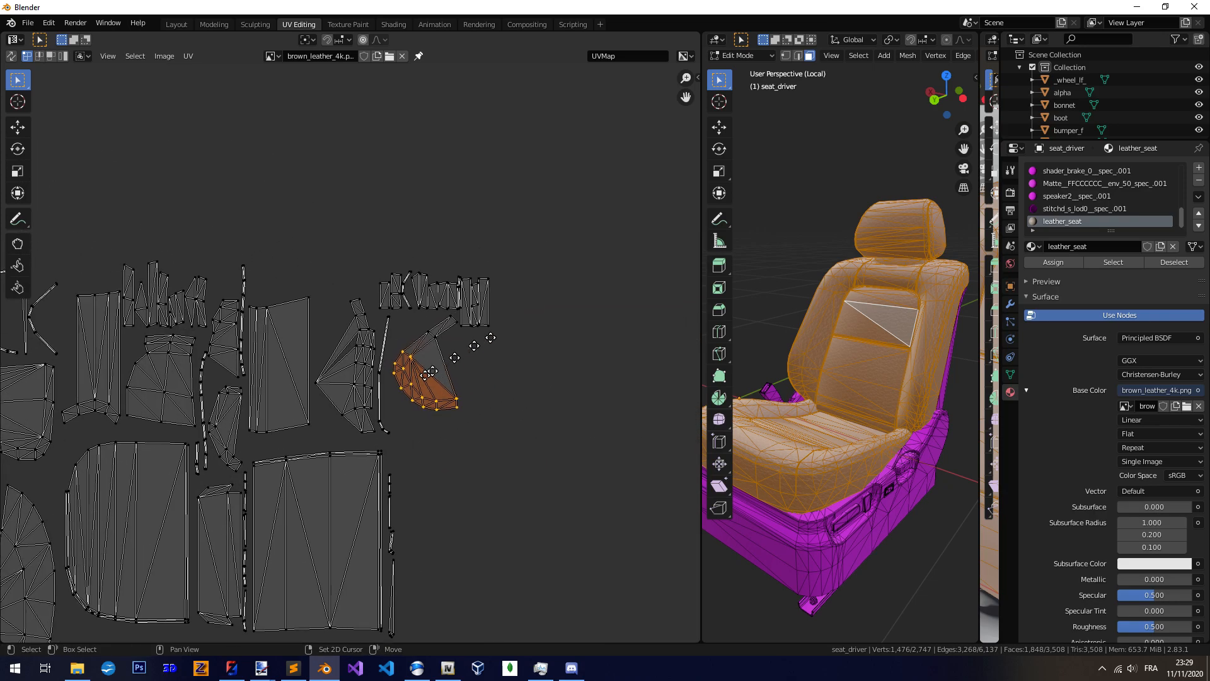
{"action": "mouse_move", "coordinate": [441, 392]}
{"action": "left_mouse_down"}
{"action": "mouse_move", "coordinate": [505, 338]}
{"action": "mouse_move", "coordinate": [483, 354]}
{"action": "left_mouse_up"}
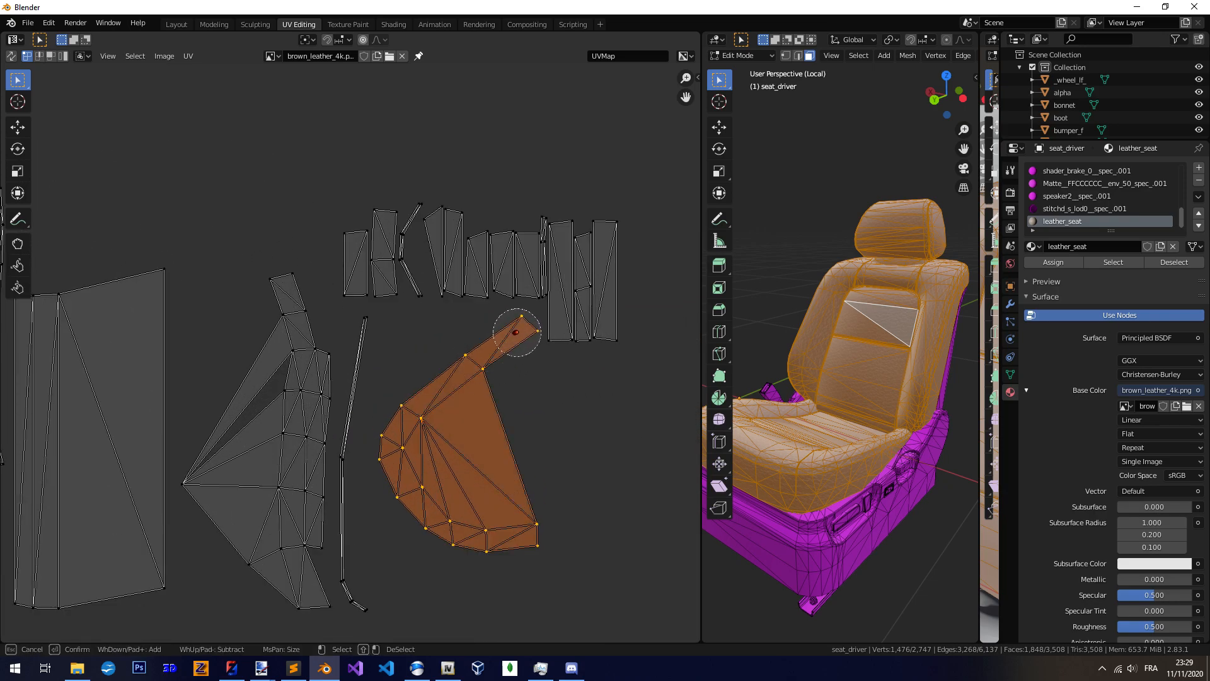
{"action": "key", "text": "Escape"}
{"action": "scroll", "coordinate": [515, 332], "scroll_direction": "down", "scroll_amount": 5}
{"action": "key", "text": "g"}
{"action": "left_click", "coordinate": [443, 405]}
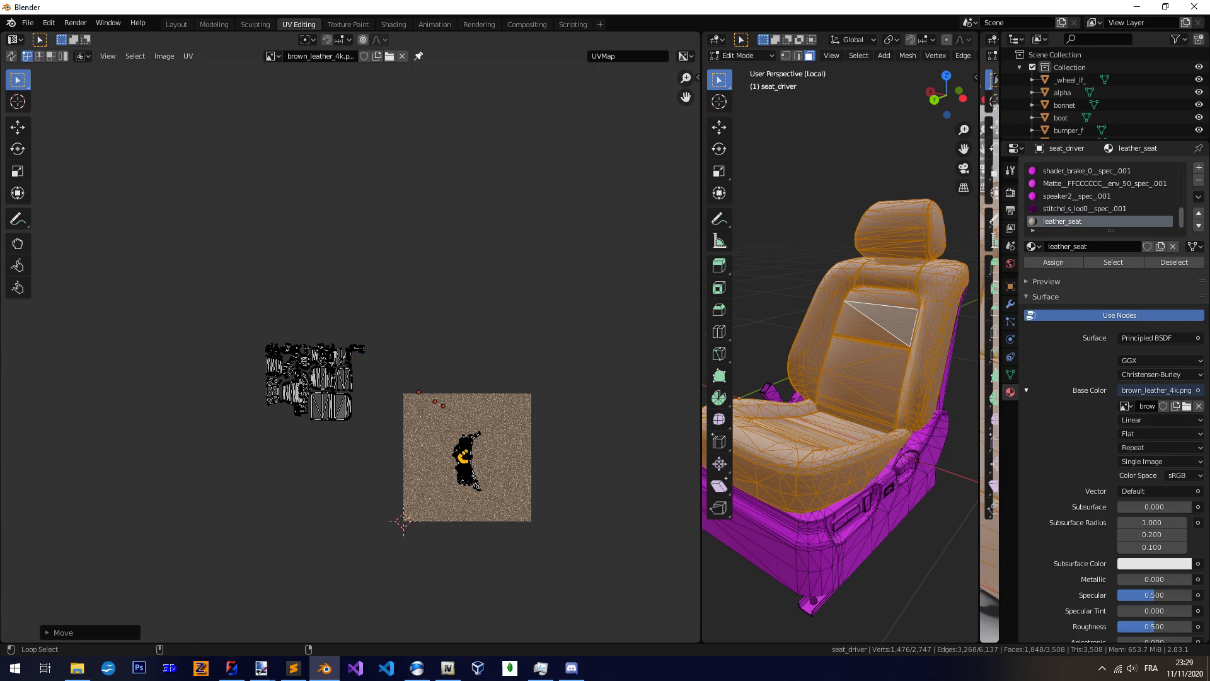
Move the rightmost group of short rectangular strip islands onto the texture stack and clear the selection
{"action": "scroll", "coordinate": [443, 405], "scroll_direction": "up", "scroll_amount": 5}
{"action": "key", "text": "c"}
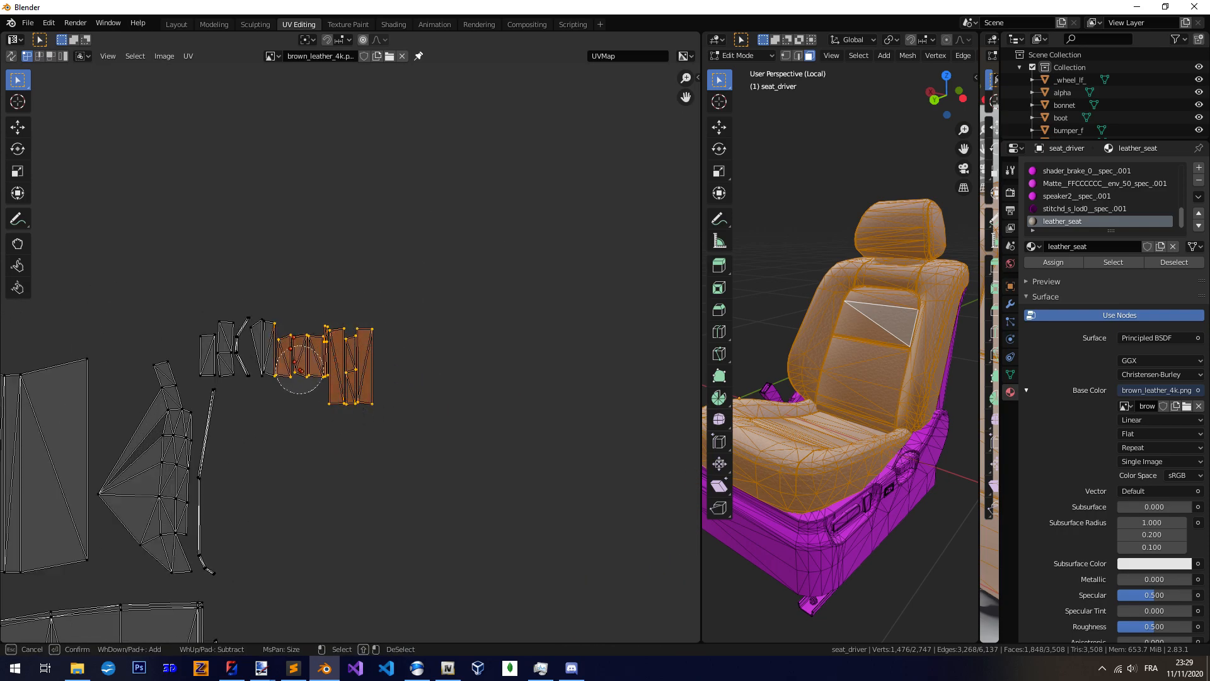
{"action": "scroll", "coordinate": [396, 306], "scroll_direction": "down", "scroll_amount": 4}
{"action": "key", "text": "g"}
{"action": "left_click", "coordinate": [634, 558]}
{"action": "key", "text": "alt+a"}
Move the remaining short strips and bent sliver of the layout's top-right group onto the texture stack, then clear the selection
{"action": "middle_click_drag", "start_coordinate": [332, 286], "coordinate": [475, 486]}
{"action": "scroll", "coordinate": [469, 463], "scroll_direction": "up", "scroll_amount": 6}
{"action": "key", "text": "c"}
{"action": "left_click_drag", "start_coordinate": [513, 424], "coordinate": [498, 461]}
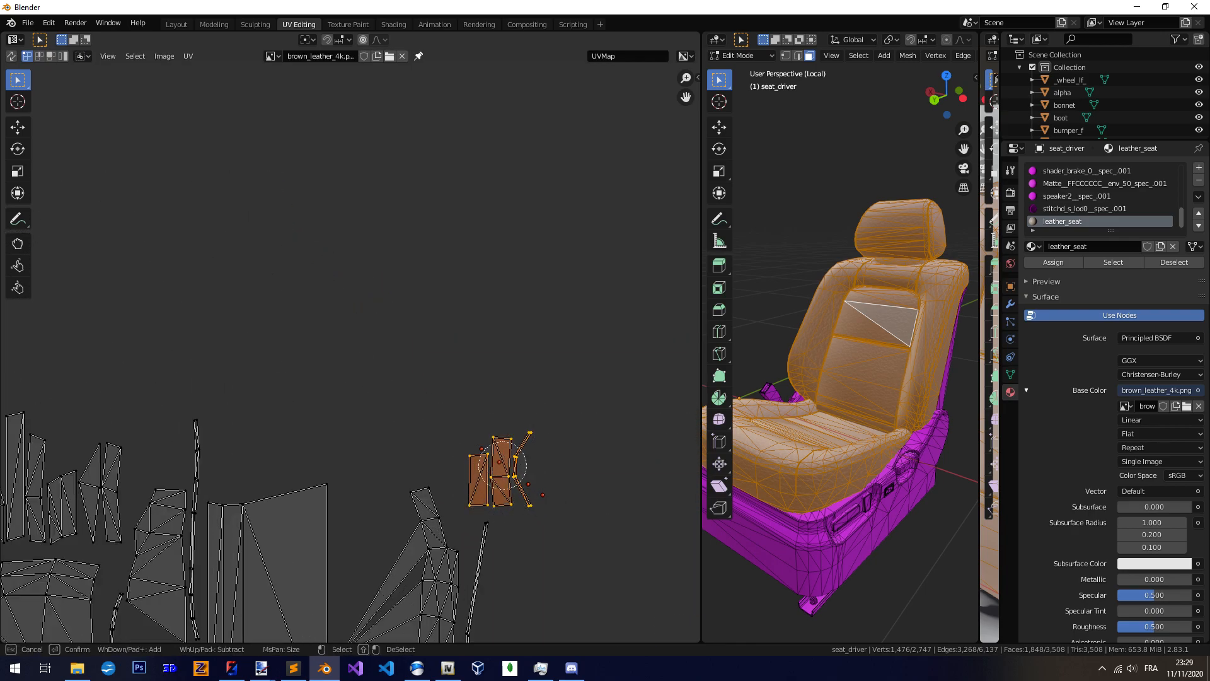
{"action": "key", "text": "Escape"}
{"action": "scroll", "coordinate": [518, 479], "scroll_direction": "down", "scroll_amount": 6}
{"action": "key", "text": "g"}
{"action": "left_click", "coordinate": [536, 569]}
{"action": "key", "text": "alt+a"}
Circle-select the large round-cornered panel at the layout's lower right, move it onto the texture stack and deselect it
{"action": "mouse_move", "coordinate": [194, 309]}
{"action": "middle_mouse_down"}
{"action": "mouse_move", "coordinate": [252, 330]}
{"action": "mouse_move", "coordinate": [508, 365]}
{"action": "middle_mouse_up"}
{"action": "scroll", "coordinate": [509, 365], "scroll_direction": "up", "scroll_amount": 5}
{"action": "key", "text": "c"}
{"action": "mouse_move", "coordinate": [475, 364]}
{"action": "left_mouse_down"}
{"action": "mouse_move", "coordinate": [451, 361]}
{"action": "mouse_move", "coordinate": [460, 183]}
{"action": "mouse_move", "coordinate": [358, 170]}
{"action": "left_mouse_up"}
{"action": "left_click_drag", "start_coordinate": [365, 320], "coordinate": [355, 380]}
{"action": "key", "text": "Escape"}
{"action": "scroll", "coordinate": [351, 354], "scroll_direction": "down", "scroll_amount": 7}
{"action": "key", "text": "c"}
{"action": "key", "text": "Escape"}
{"action": "key", "text": "g"}
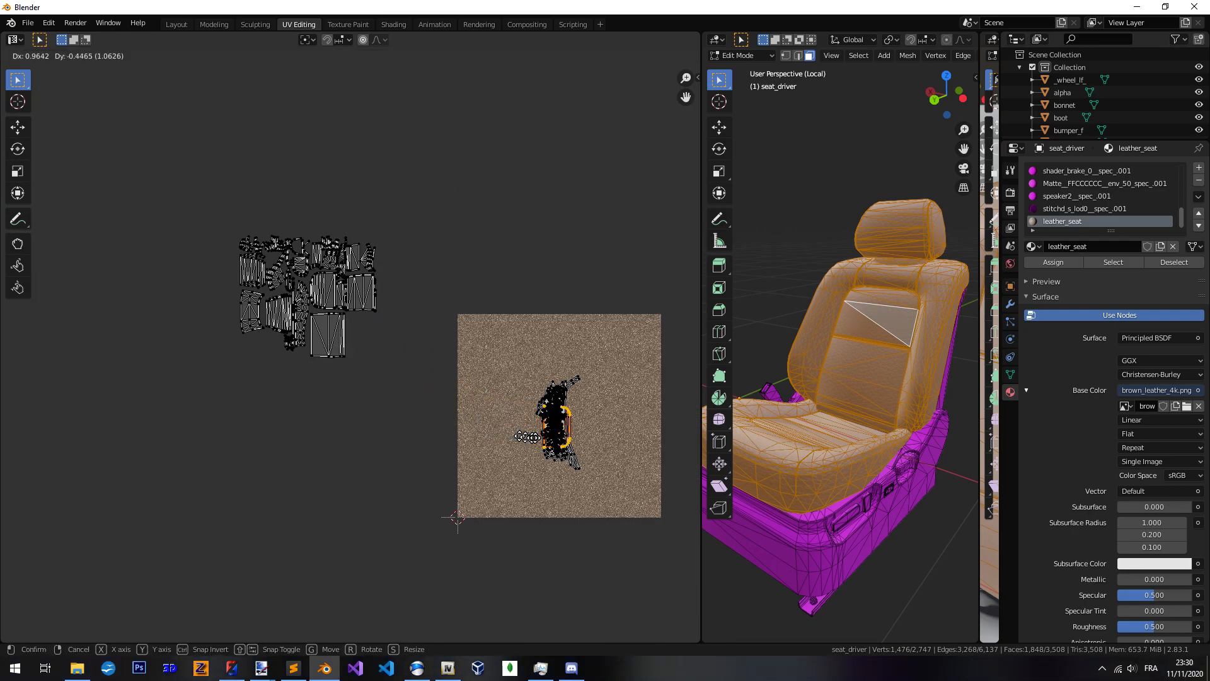
{"action": "left_click", "coordinate": [531, 435]}
{"action": "key", "text": "alt+a"}
Circle-select the large rectangular panel at the bottom of the layout and move it onto the texture stack
{"action": "scroll", "coordinate": [349, 354], "scroll_direction": "up", "scroll_amount": 6}
{"action": "middle_click_drag", "start_coordinate": [362, 338], "coordinate": [486, 410]}
{"action": "key", "text": "c"}
{"action": "left_click_drag", "start_coordinate": [462, 439], "coordinate": [350, 431]}
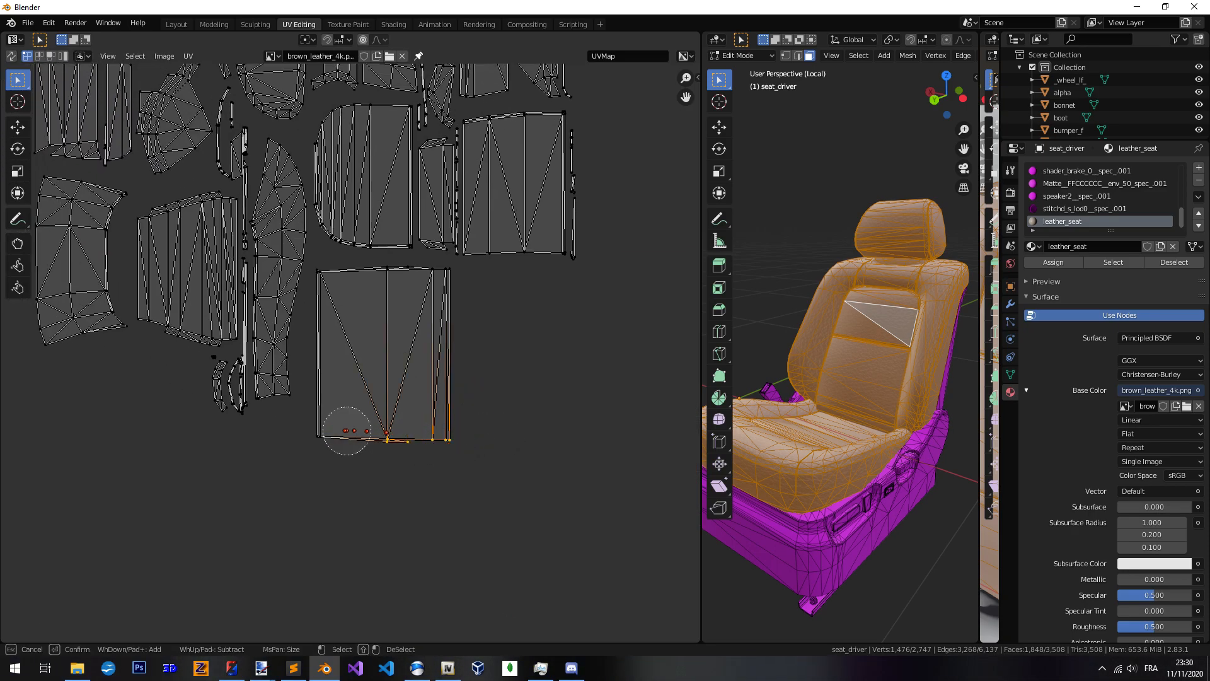
{"action": "mouse_move", "coordinate": [331, 347]}
{"action": "left_mouse_down"}
{"action": "mouse_move", "coordinate": [337, 283]}
{"action": "mouse_move", "coordinate": [441, 284]}
{"action": "left_mouse_up"}
{"action": "key", "text": "Escape"}
{"action": "scroll", "coordinate": [441, 284], "scroll_direction": "down", "scroll_amount": 7}
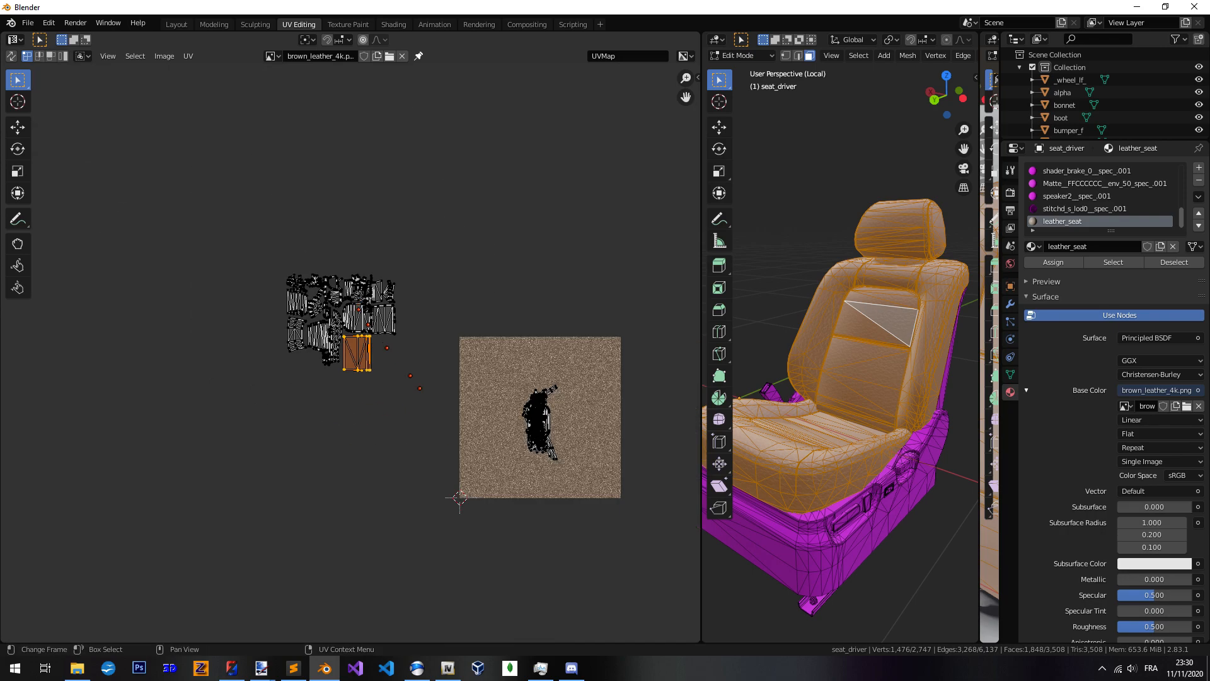
{"action": "key", "text": "g"}
{"action": "left_click", "coordinate": [346, 395]}
Move the large rectangular panel and the thin slivers along its right side onto the texture stack
{"action": "scroll", "coordinate": [202, 189], "scroll_direction": "up", "scroll_amount": 8}
{"action": "key", "text": "c"}
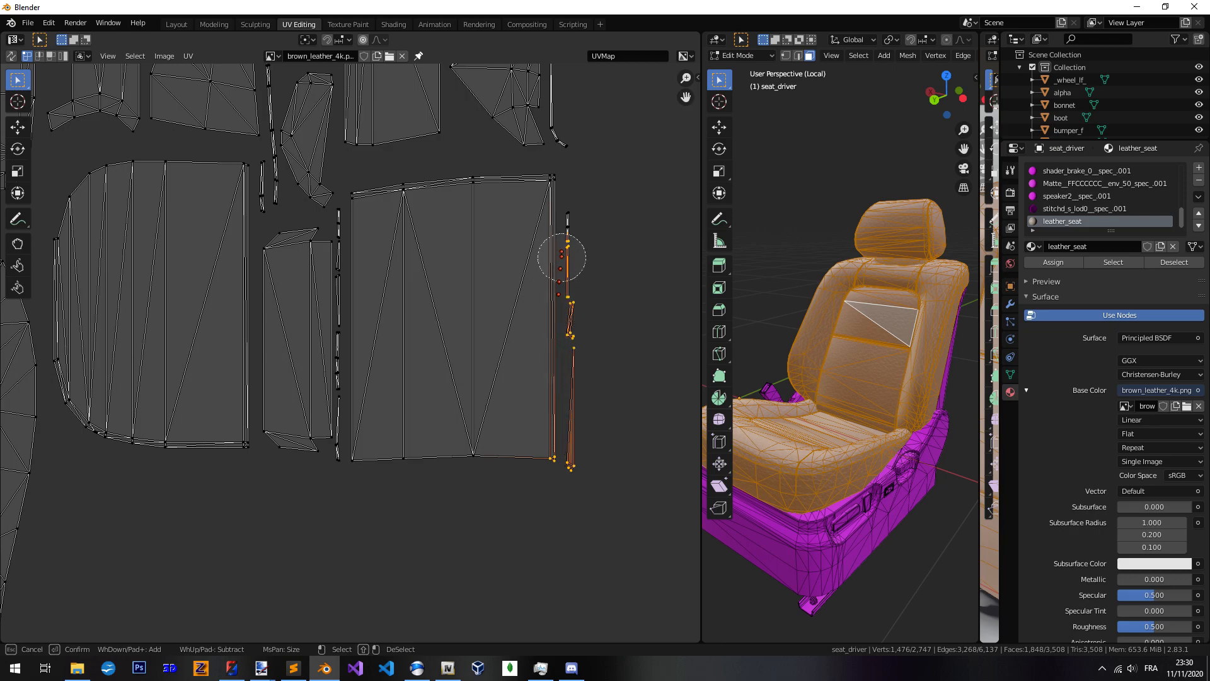
{"action": "mouse_move", "coordinate": [382, 435]}
{"action": "left_mouse_down"}
{"action": "mouse_move", "coordinate": [370, 459]}
{"action": "mouse_move", "coordinate": [482, 467]}
{"action": "left_mouse_up"}
{"action": "key", "text": "Escape"}
{"action": "scroll", "coordinate": [473, 463], "scroll_direction": "down", "scroll_amount": 8}
{"action": "middle_click_drag", "start_coordinate": [415, 437], "coordinate": [277, 318]}
{"action": "key", "text": "g"}
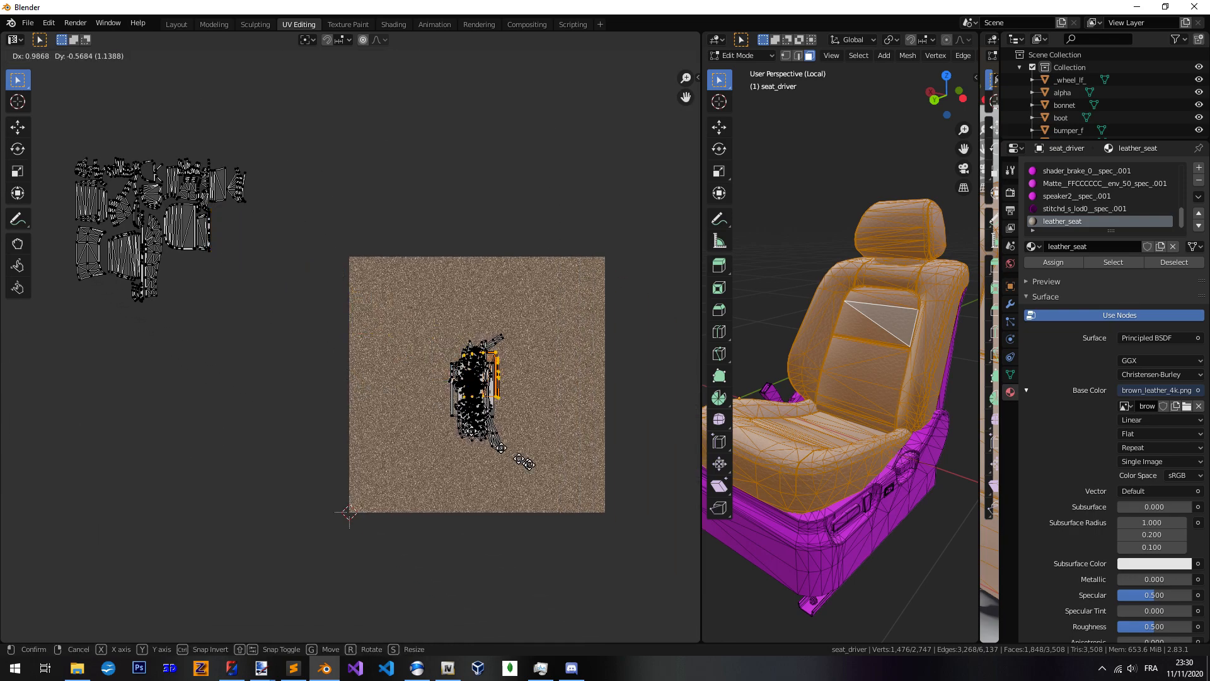
{"action": "left_click", "coordinate": [526, 479]}
Move the pointed fan-shaped island and the thin strip beside it onto the texture stack, then clear the selection
{"action": "middle_click_drag", "start_coordinate": [214, 180], "coordinate": [372, 359]}
{"action": "scroll", "coordinate": [372, 359], "scroll_direction": "up", "scroll_amount": 8}
{"action": "middle_click_drag", "start_coordinate": [485, 416], "coordinate": [383, 365]}
{"action": "key", "text": "c"}
{"action": "mouse_move", "coordinate": [463, 325]}
{"action": "left_mouse_down"}
{"action": "mouse_move", "coordinate": [453, 279]}
{"action": "mouse_move", "coordinate": [488, 318]}
{"action": "mouse_move", "coordinate": [479, 271]}
{"action": "left_mouse_up"}
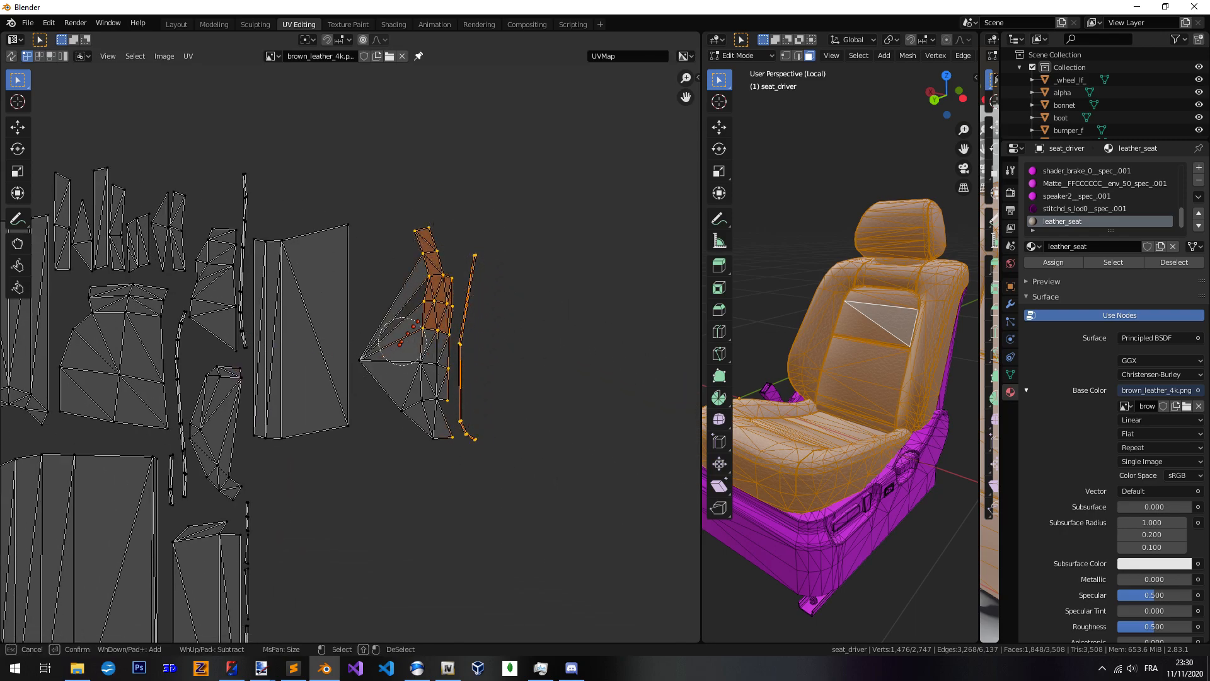
{"action": "left_click_drag", "start_coordinate": [378, 362], "coordinate": [441, 361]}
{"action": "key", "text": "Escape"}
{"action": "scroll", "coordinate": [428, 277], "scroll_direction": "down", "scroll_amount": 7}
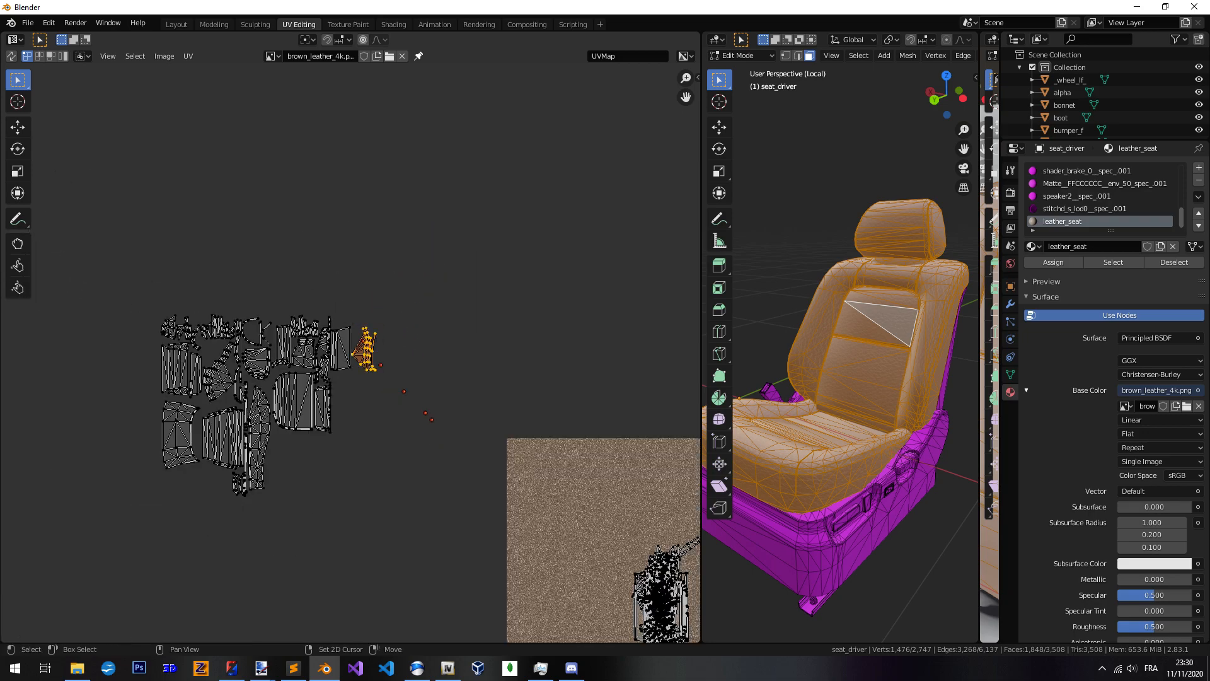
{"action": "middle_click_drag", "start_coordinate": [443, 435], "coordinate": [267, 233]}
{"action": "key", "text": "g"}
{"action": "left_click", "coordinate": [557, 484]}
{"action": "key", "text": "alt+a"}
Circle-select the slanted-top rectangular panel at the layout's right edge, move it onto the texture stack and deselect it
{"action": "middle_click_drag", "start_coordinate": [295, 305], "coordinate": [381, 384]}
{"action": "scroll", "coordinate": [200, 220], "scroll_direction": "up", "scroll_amount": 7}
{"action": "middle_click_drag", "start_coordinate": [478, 348], "coordinate": [435, 454]}
{"action": "key", "text": "c"}
{"action": "left_click_drag", "start_coordinate": [486, 437], "coordinate": [380, 446]}
{"action": "left_click_drag", "start_coordinate": [451, 231], "coordinate": [380, 247]}
{"action": "key", "text": "Escape"}
{"action": "scroll", "coordinate": [383, 265], "scroll_direction": "down", "scroll_amount": 7}
{"action": "middle_click_drag", "start_coordinate": [416, 456], "coordinate": [259, 262]}
{"action": "scroll", "coordinate": [260, 261], "scroll_direction": "down", "scroll_amount": 2}
{"action": "key", "text": "g"}
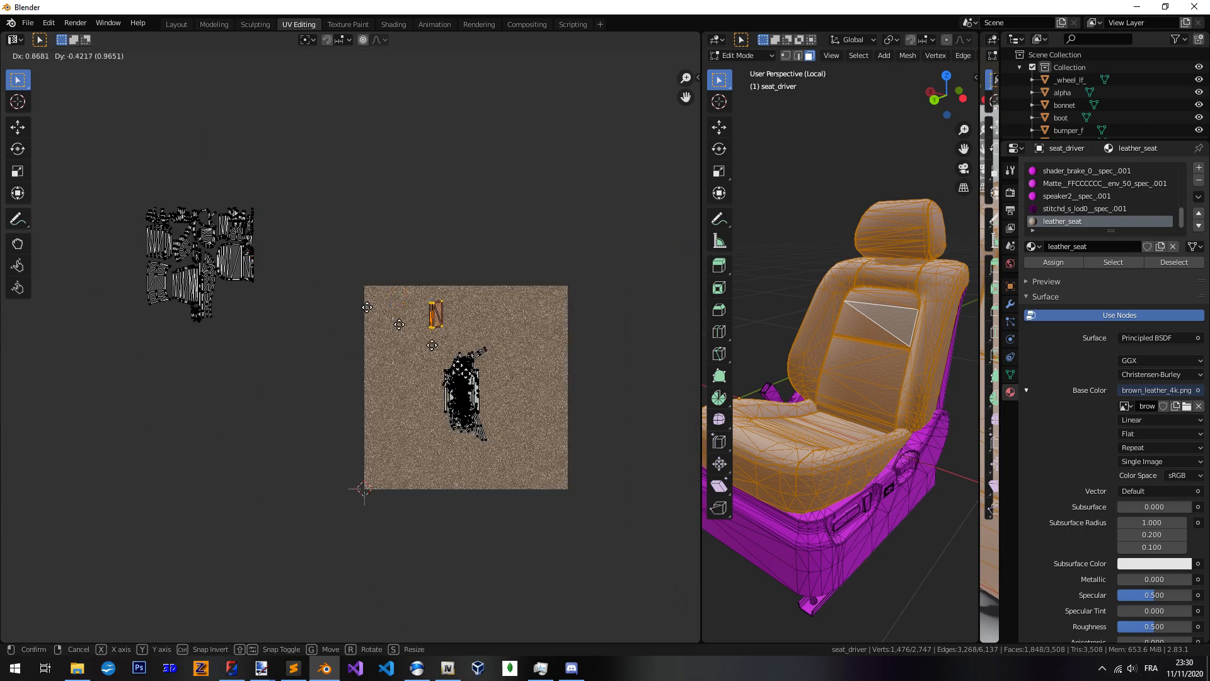
{"action": "left_click", "coordinate": [466, 428]}
{"action": "key", "text": "alt+a"}
Move the thin vertical strip and the curved island beside it from the layout's upper right onto the texture stack
{"action": "middle_click_drag", "start_coordinate": [275, 308], "coordinate": [381, 441]}
{"action": "scroll", "coordinate": [332, 320], "scroll_direction": "up", "scroll_amount": 10}
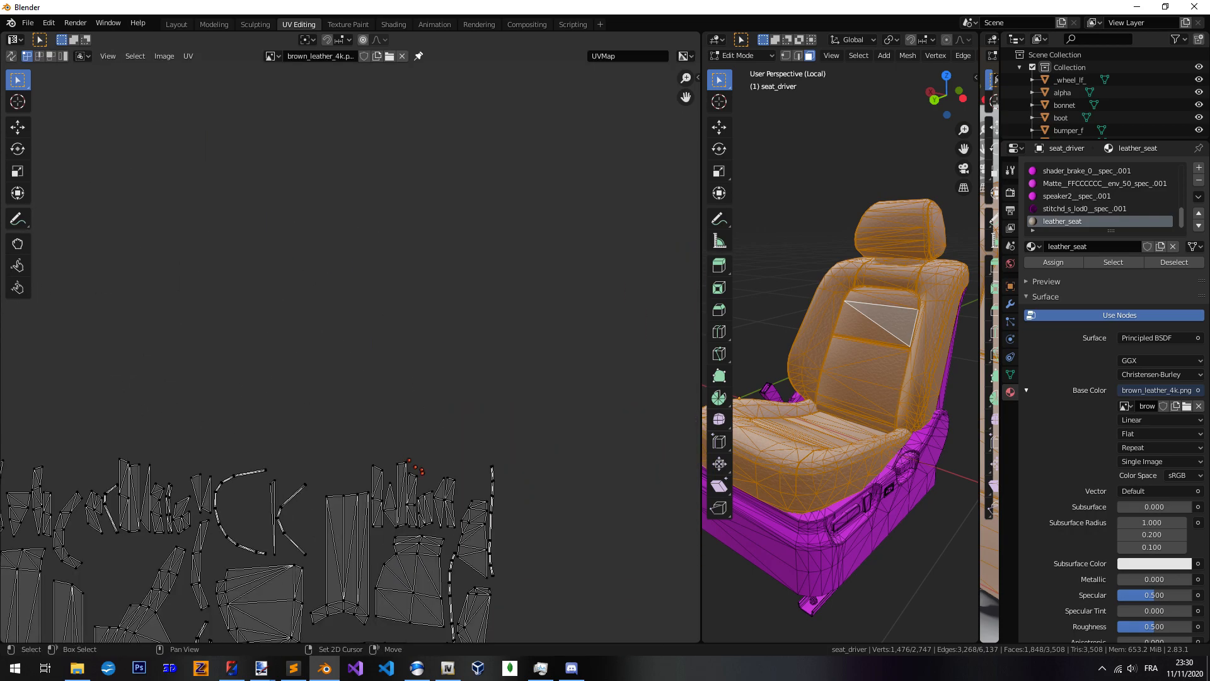
{"action": "middle_click_drag", "start_coordinate": [479, 567], "coordinate": [353, 277]}
{"action": "key", "text": "c"}
{"action": "left_click_drag", "start_coordinate": [435, 210], "coordinate": [440, 401]}
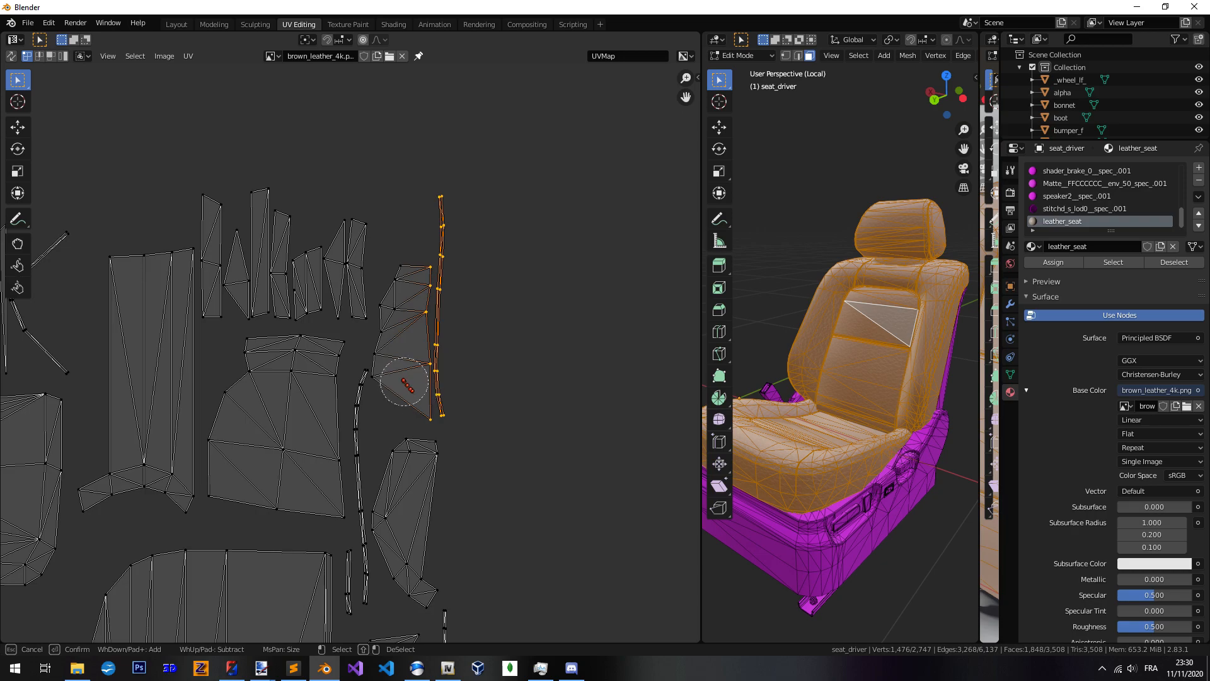
{"action": "key", "text": "Escape"}
{"action": "scroll", "coordinate": [428, 315], "scroll_direction": "down", "scroll_amount": 7}
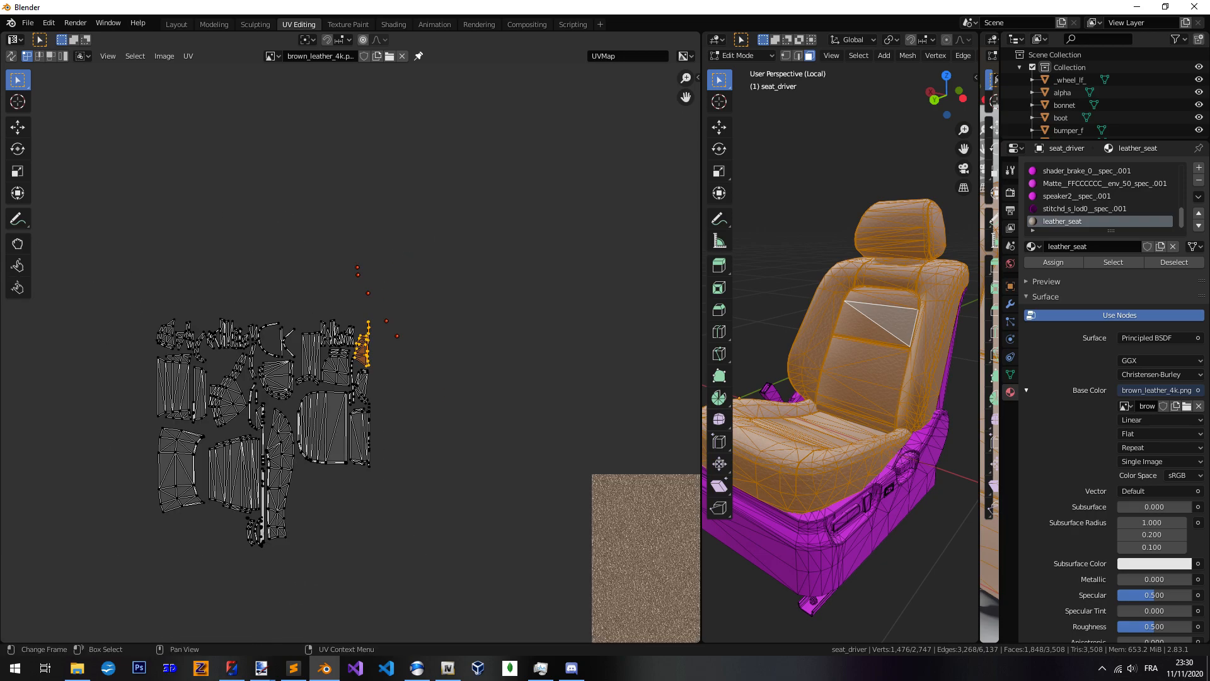
{"action": "middle_click_drag", "start_coordinate": [476, 447], "coordinate": [314, 248]}
{"action": "key", "text": "g"}
{"action": "left_click", "coordinate": [25, 574]}
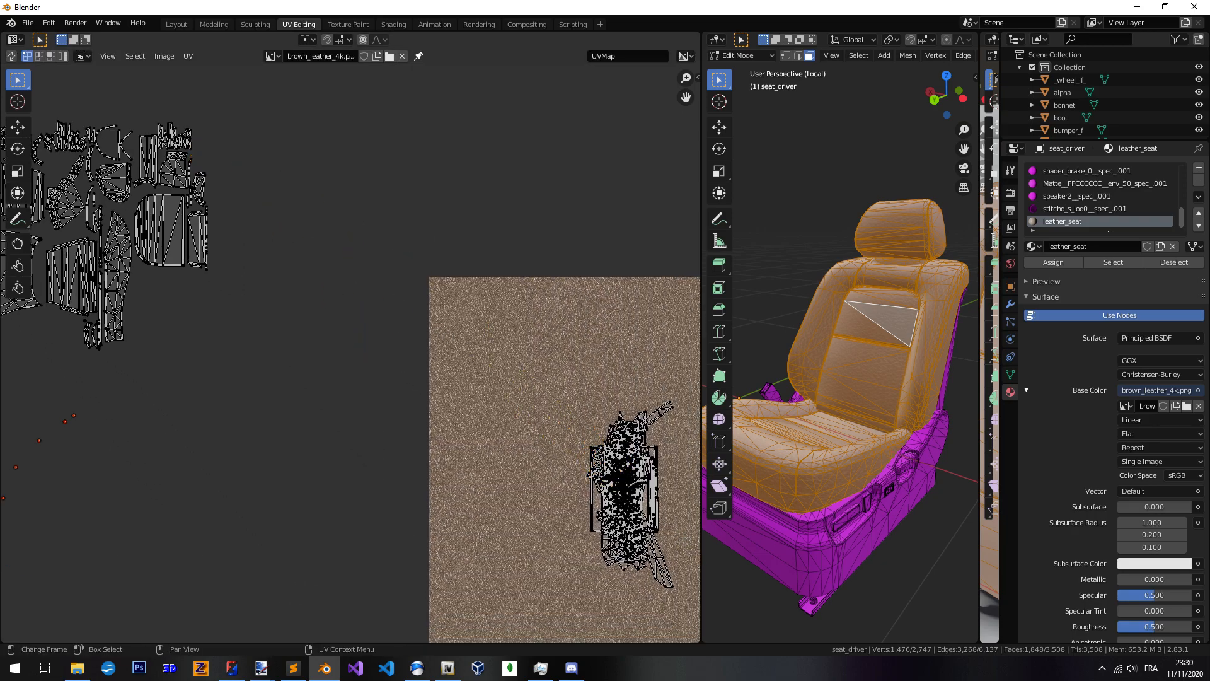
Circle-select the small curved island at the layout's right side and move it across the texture onto the stack
{"action": "middle_click_drag", "start_coordinate": [315, 182], "coordinate": [449, 293]}
{"action": "scroll", "coordinate": [435, 278], "scroll_direction": "up", "scroll_amount": 7}
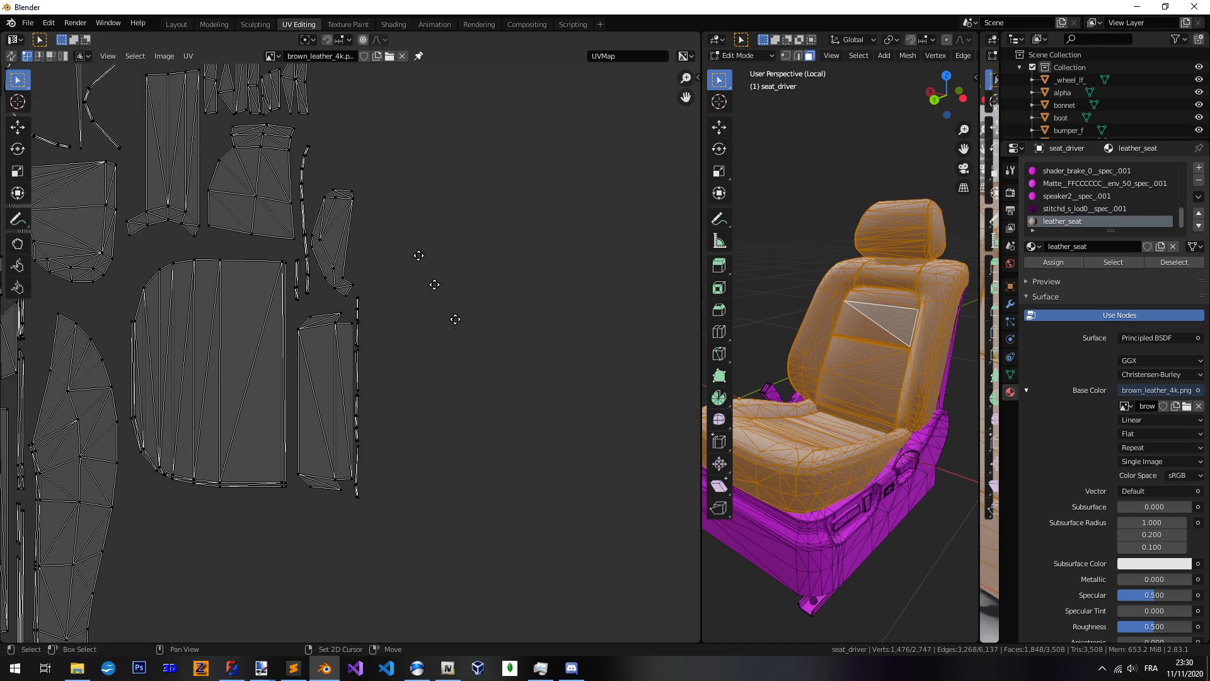
{"action": "key", "text": "c"}
{"action": "left_click_drag", "start_coordinate": [488, 245], "coordinate": [444, 265]}
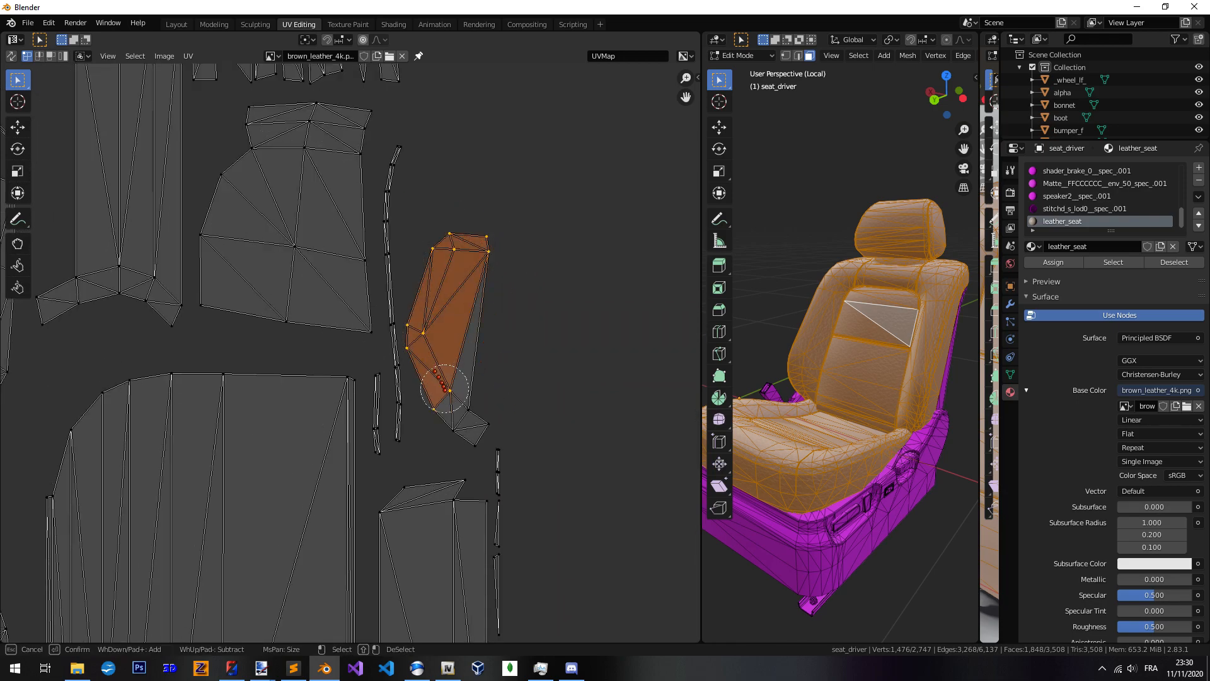
{"action": "key", "text": "Escape"}
{"action": "scroll", "coordinate": [478, 429], "scroll_direction": "down", "scroll_amount": 7}
{"action": "middle_click_drag", "start_coordinate": [495, 445], "coordinate": [278, 178]}
{"action": "key", "text": "g"}
{"action": "left_click", "coordinate": [603, 402]}
{"action": "right_click", "coordinate": [408, 340]}
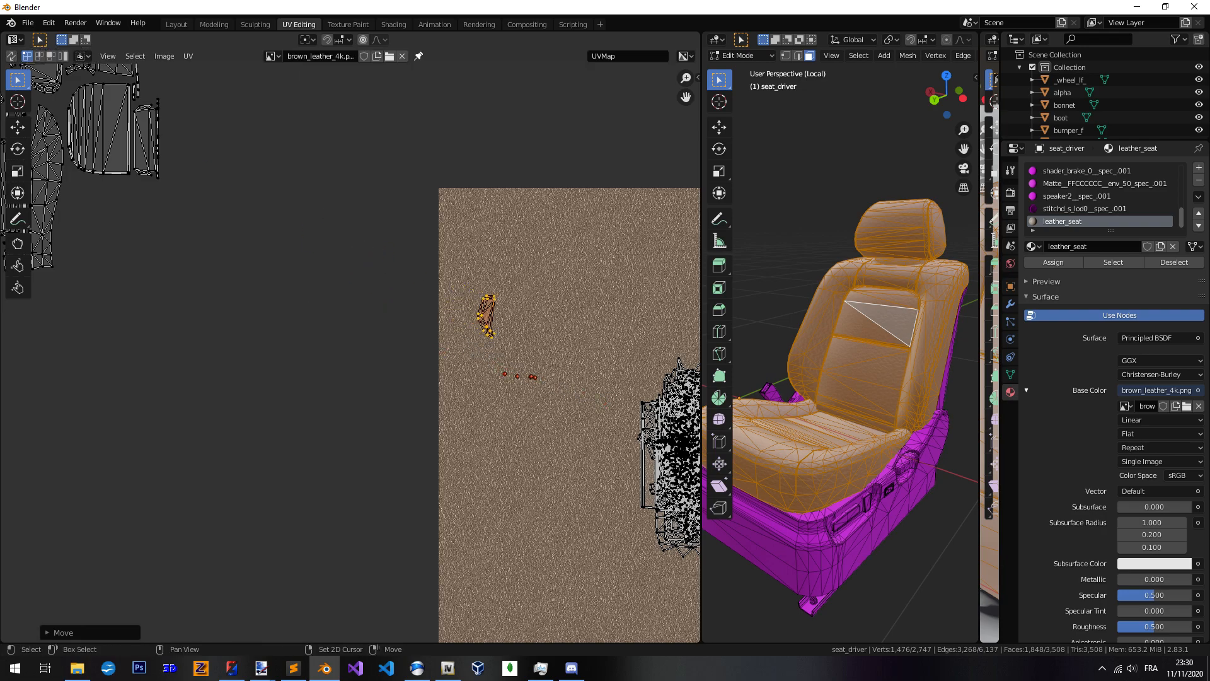
{"action": "middle_click_drag", "start_coordinate": [486, 370], "coordinate": [290, 301]}
{"action": "scroll", "coordinate": [272, 296], "scroll_direction": "down", "scroll_amount": 1}
{"action": "key", "text": "g"}
{"action": "left_click", "coordinate": [435, 387]}
Move the narrow rectangular panel and the thin segmented strip along its right edge onto the texture stack
{"action": "scroll", "coordinate": [252, 252], "scroll_direction": "down", "scroll_amount": 3}
{"action": "middle_click_drag", "start_coordinate": [195, 217], "coordinate": [520, 227]}
{"action": "scroll", "coordinate": [661, 397], "scroll_direction": "up", "scroll_amount": 6}
{"action": "scroll", "coordinate": [519, 227], "scroll_direction": "up", "scroll_amount": 2}
{"action": "key", "text": "c"}
{"action": "left_click", "coordinate": [482, 267]}
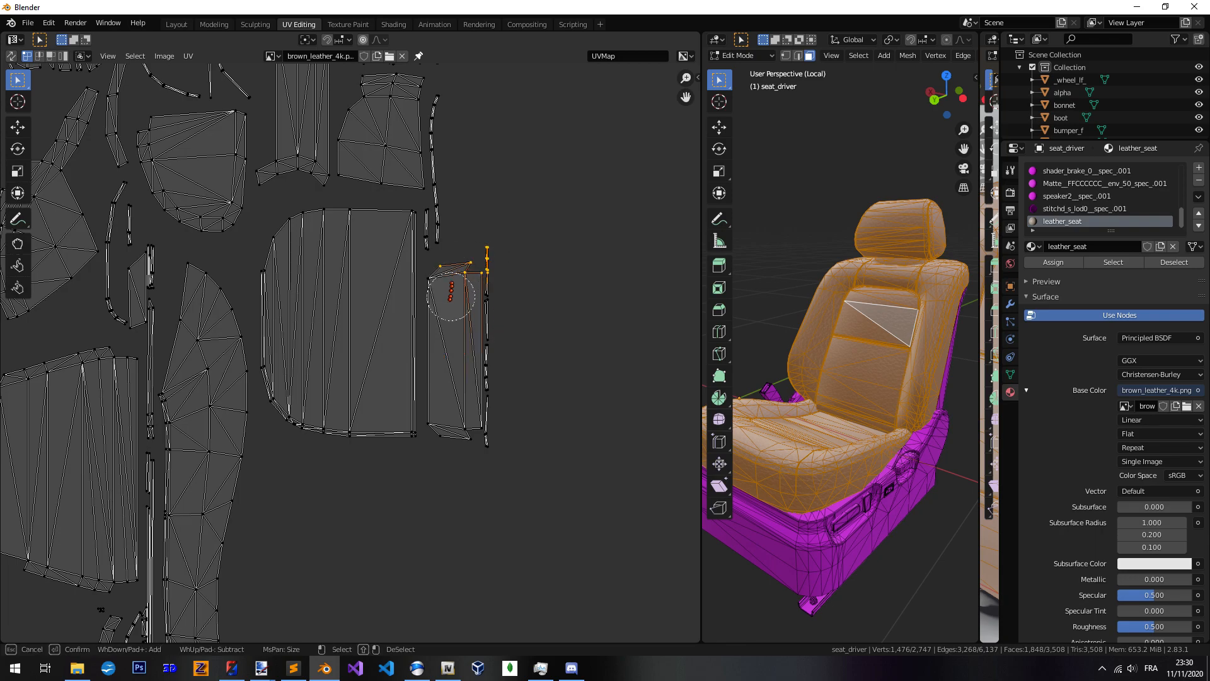
{"action": "left_click_drag", "start_coordinate": [487, 331], "coordinate": [456, 426]}
{"action": "left_click_drag", "start_coordinate": [449, 313], "coordinate": [450, 279]}
{"action": "right_click", "coordinate": [450, 279]}
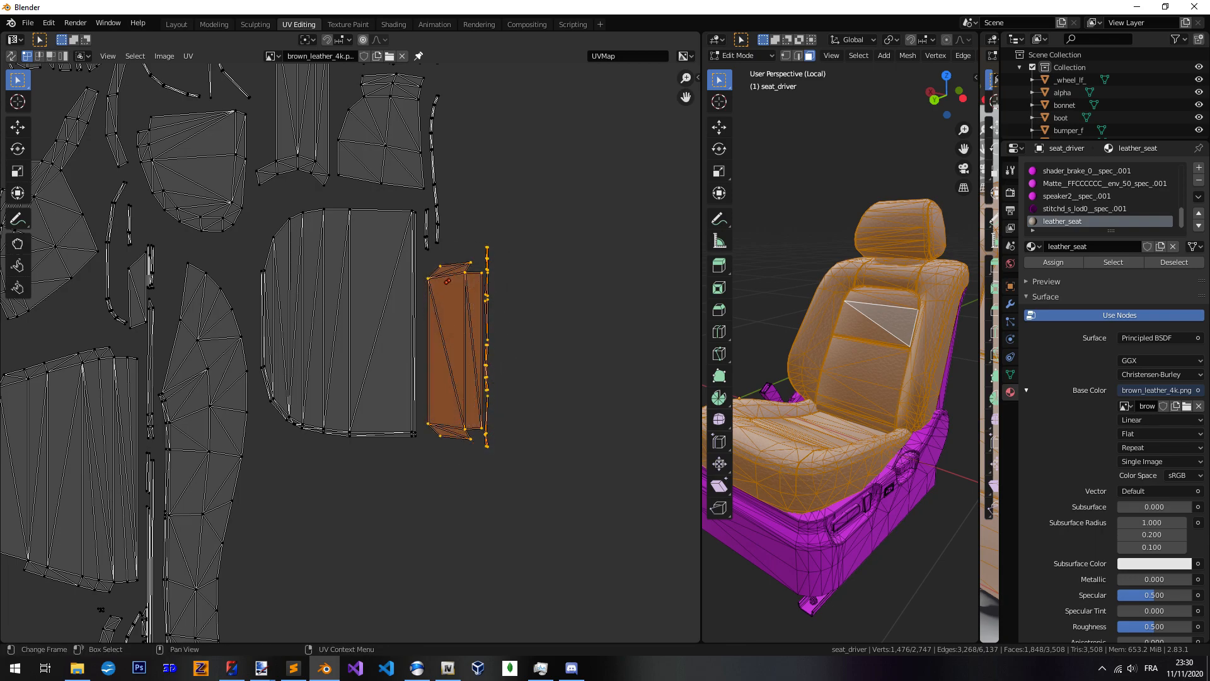
{"action": "scroll", "coordinate": [449, 279], "scroll_direction": "down", "scroll_amount": 9}
{"action": "key", "text": "g"}
{"action": "left_click", "coordinate": [434, 492]}
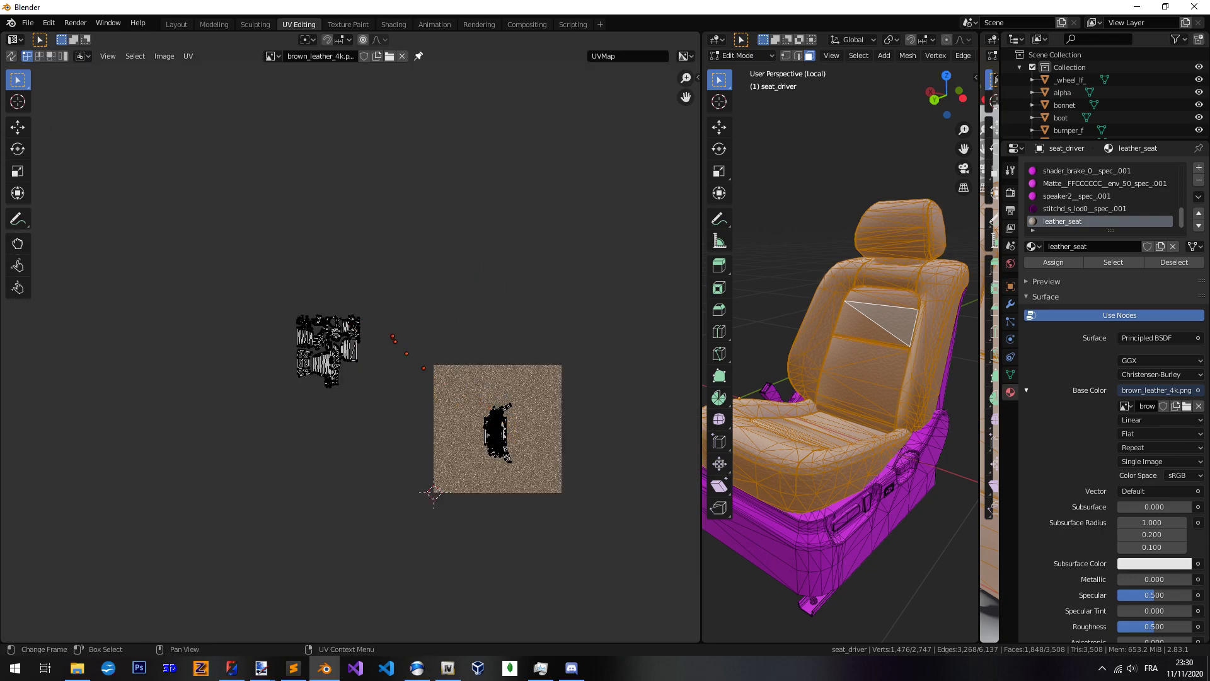
Circle-select the thin segmented strips above the large rounded panel's right edge and move them onto the texture stack
{"action": "scroll", "coordinate": [435, 498], "scroll_direction": "up", "scroll_amount": 10}
{"action": "key", "text": "c"}
{"action": "mouse_move", "coordinate": [466, 434]}
{"action": "left_mouse_down"}
{"action": "mouse_move", "coordinate": [432, 410]}
{"action": "mouse_move", "coordinate": [454, 330]}
{"action": "mouse_move", "coordinate": [459, 199]}
{"action": "left_mouse_up"}
{"action": "right_click", "coordinate": [459, 199]}
{"action": "scroll", "coordinate": [458, 199], "scroll_direction": "down", "scroll_amount": 10}
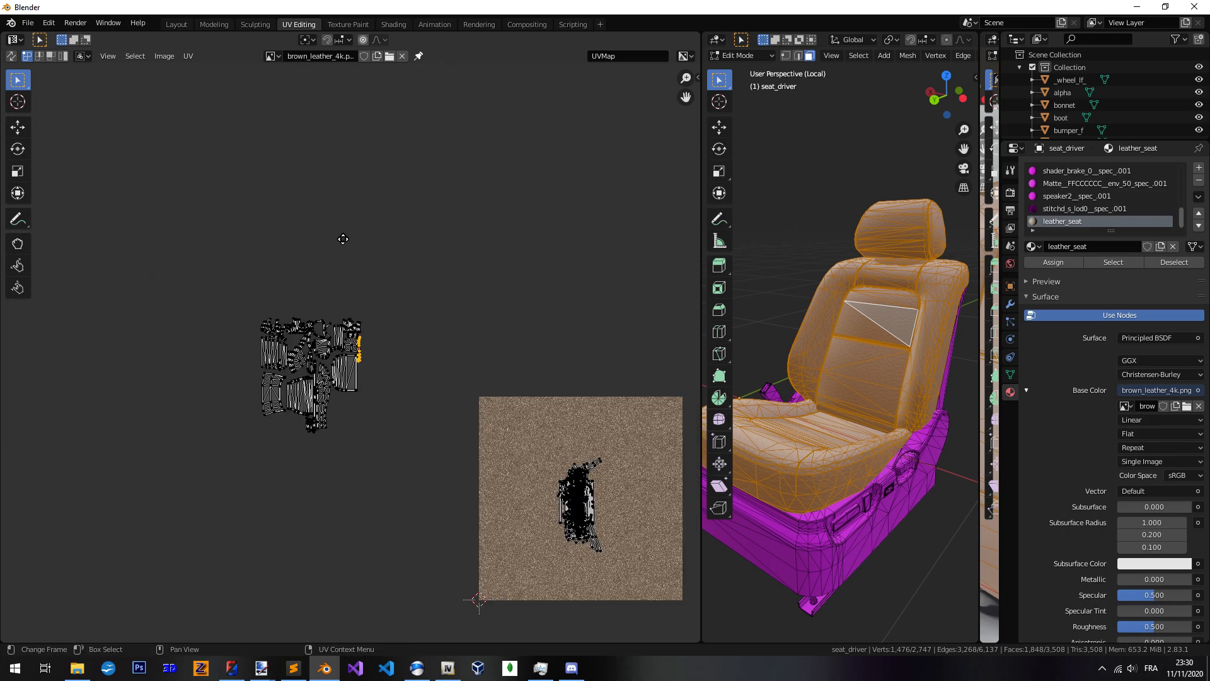
{"action": "key", "text": "g"}
{"action": "left_click", "coordinate": [545, 448]}
Select the rightmost narrow strips and slivers in the layout's top-right group and move them onto the texture stack
{"action": "scroll", "coordinate": [397, 327], "scroll_direction": "up", "scroll_amount": 8}
{"action": "middle_click_drag", "start_coordinate": [397, 327], "coordinate": [401, 448]}
{"action": "scroll", "coordinate": [400, 409], "scroll_direction": "up", "scroll_amount": 4}
{"action": "key", "text": "c"}
{"action": "left_click_drag", "start_coordinate": [510, 327], "coordinate": [511, 174]}
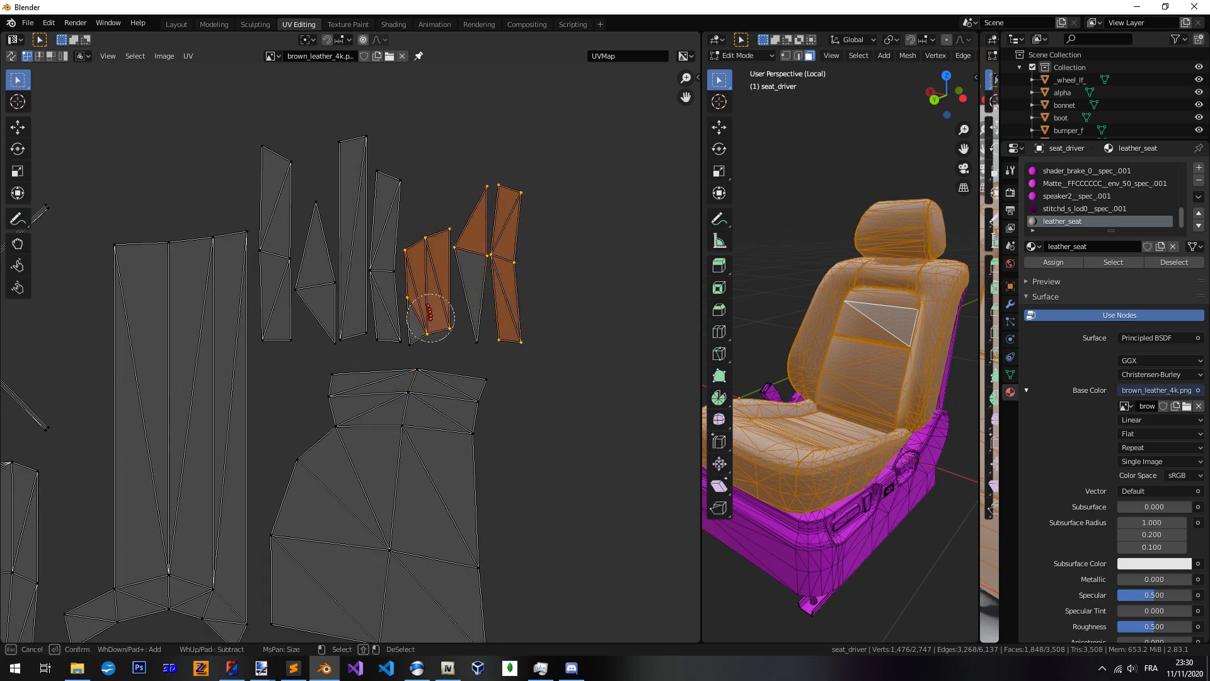
{"action": "left_click_drag", "start_coordinate": [429, 315], "coordinate": [524, 329]}
{"action": "scroll", "coordinate": [324, 194], "scroll_direction": "down", "scroll_amount": 10}
{"action": "key", "text": "g"}
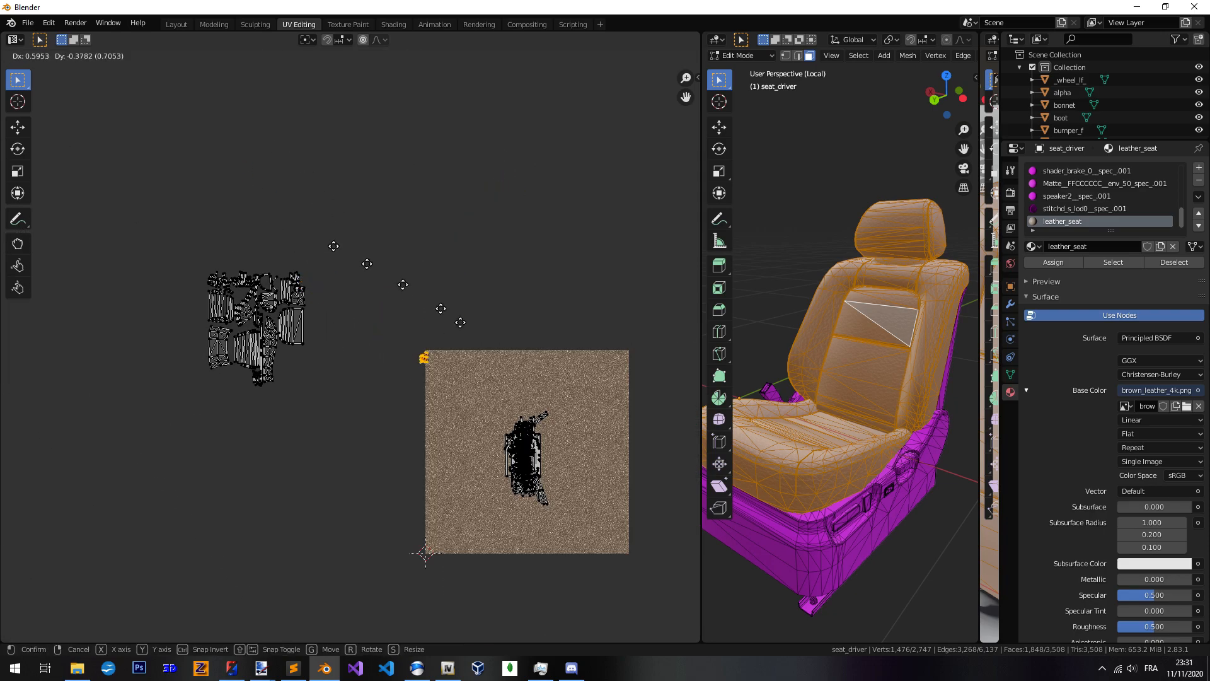
{"action": "left_click", "coordinate": [513, 391]}
Circle-select the group of narrow strips above the small panel with the curved top band and move them onto the texture stack
{"action": "scroll", "coordinate": [255, 328], "scroll_direction": "up", "scroll_amount": 8}
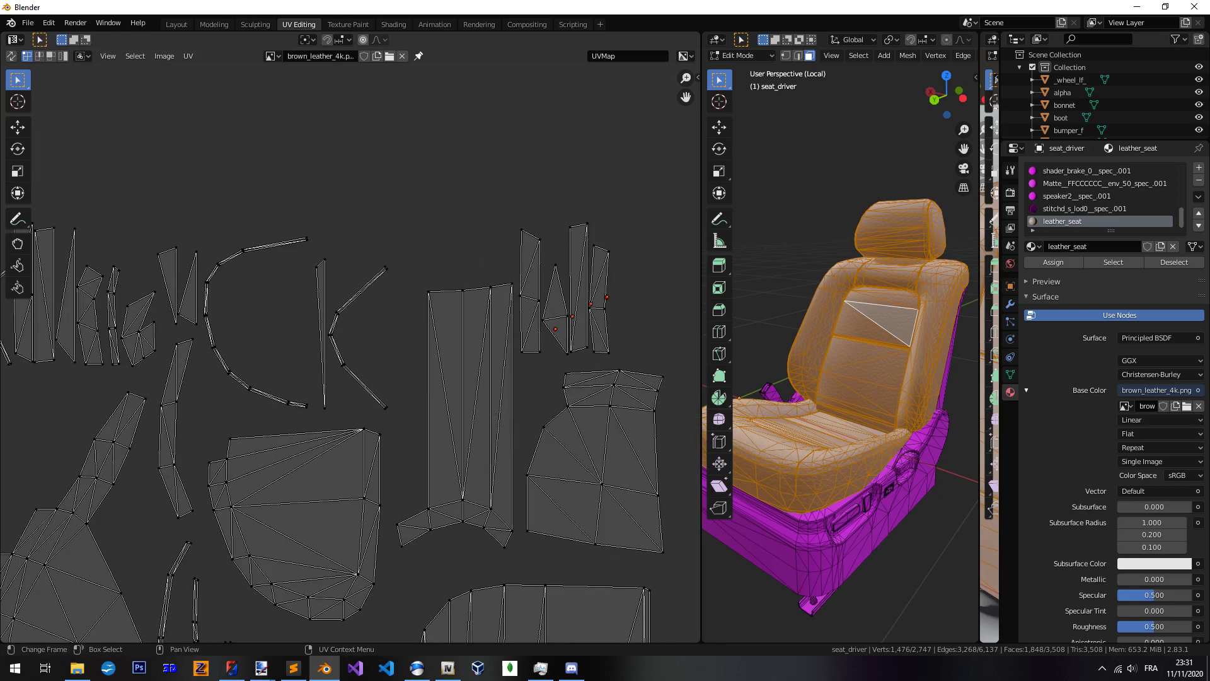
{"action": "key", "text": "c"}
{"action": "mouse_move", "coordinate": [393, 236]}
{"action": "left_mouse_down"}
{"action": "mouse_move", "coordinate": [444, 296]}
{"action": "mouse_move", "coordinate": [412, 346]}
{"action": "left_mouse_up"}
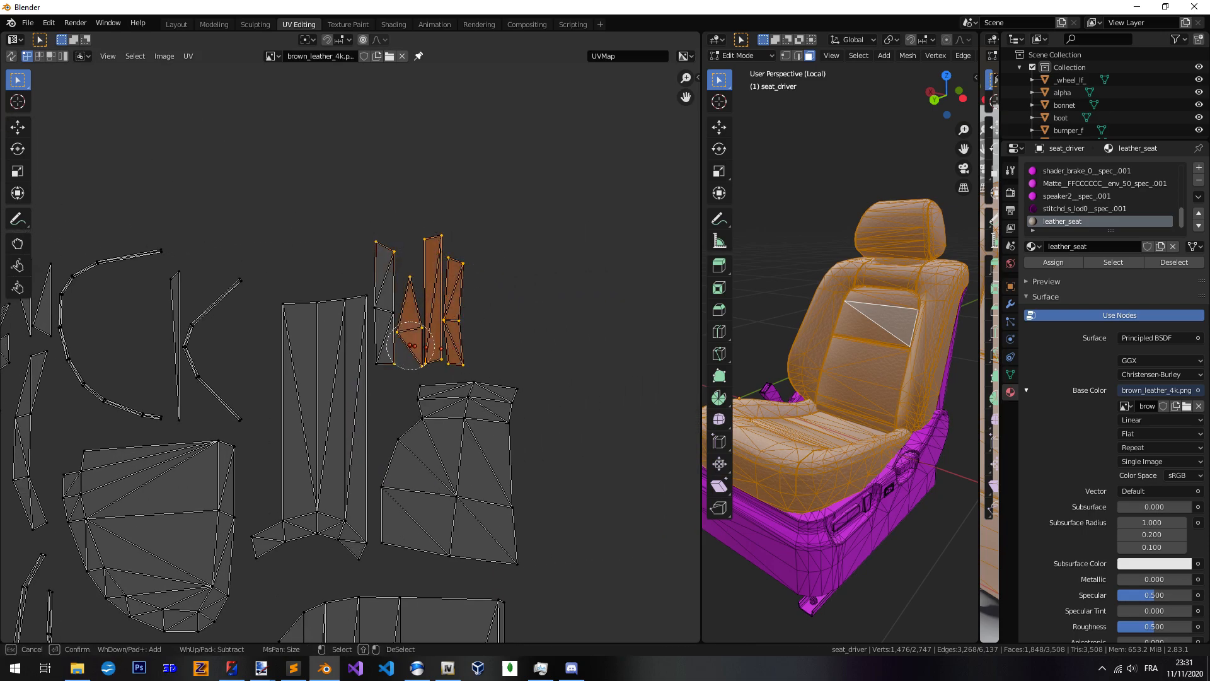
{"action": "right_click", "coordinate": [395, 312]}
{"action": "scroll", "coordinate": [395, 312], "scroll_direction": "down", "scroll_amount": 8}
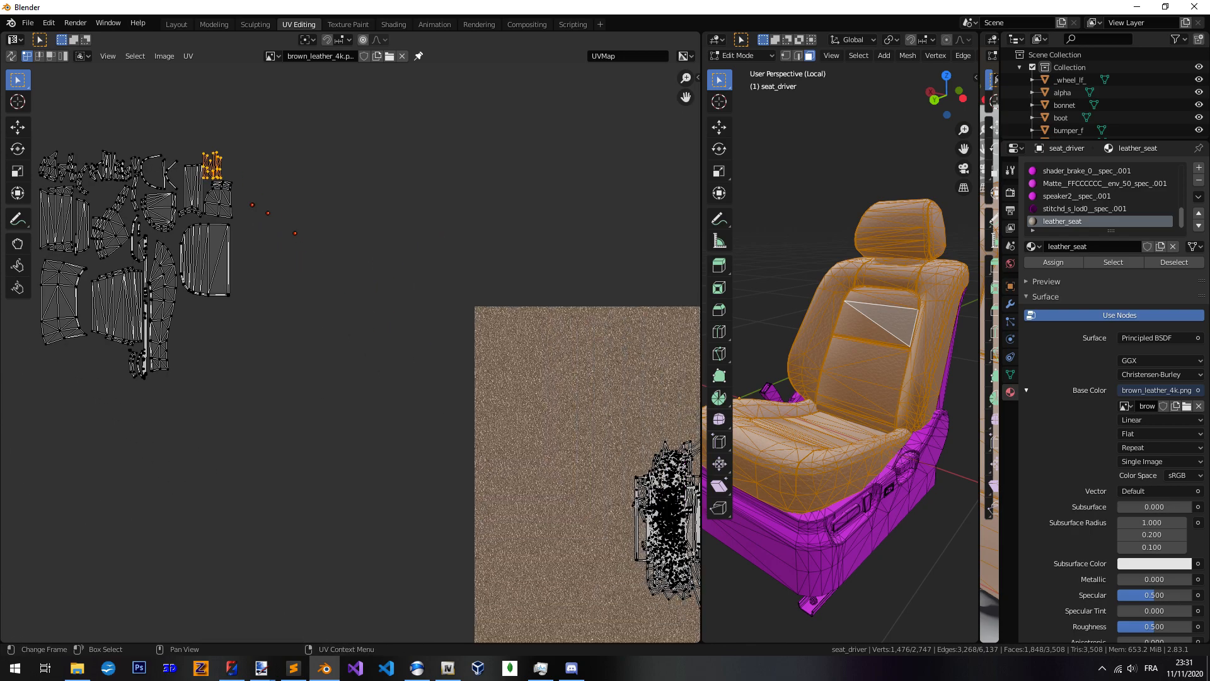
{"action": "key", "text": "g"}
{"action": "key", "text": "Return"}
Circle-select the small panel with the curved top band above the large rounded panel and move it onto the texture stack
{"action": "scroll", "coordinate": [321, 363], "scroll_direction": "up", "scroll_amount": 8}
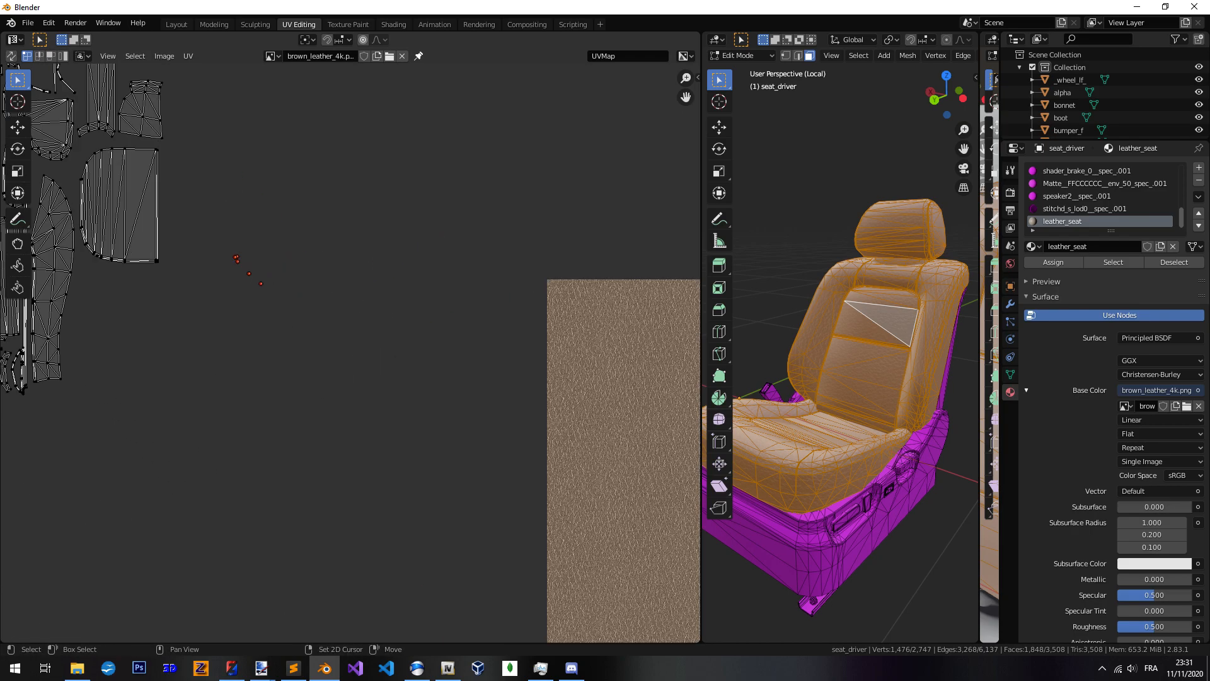
{"action": "key", "text": "c"}
{"action": "left_click_drag", "start_coordinate": [446, 371], "coordinate": [478, 271]}
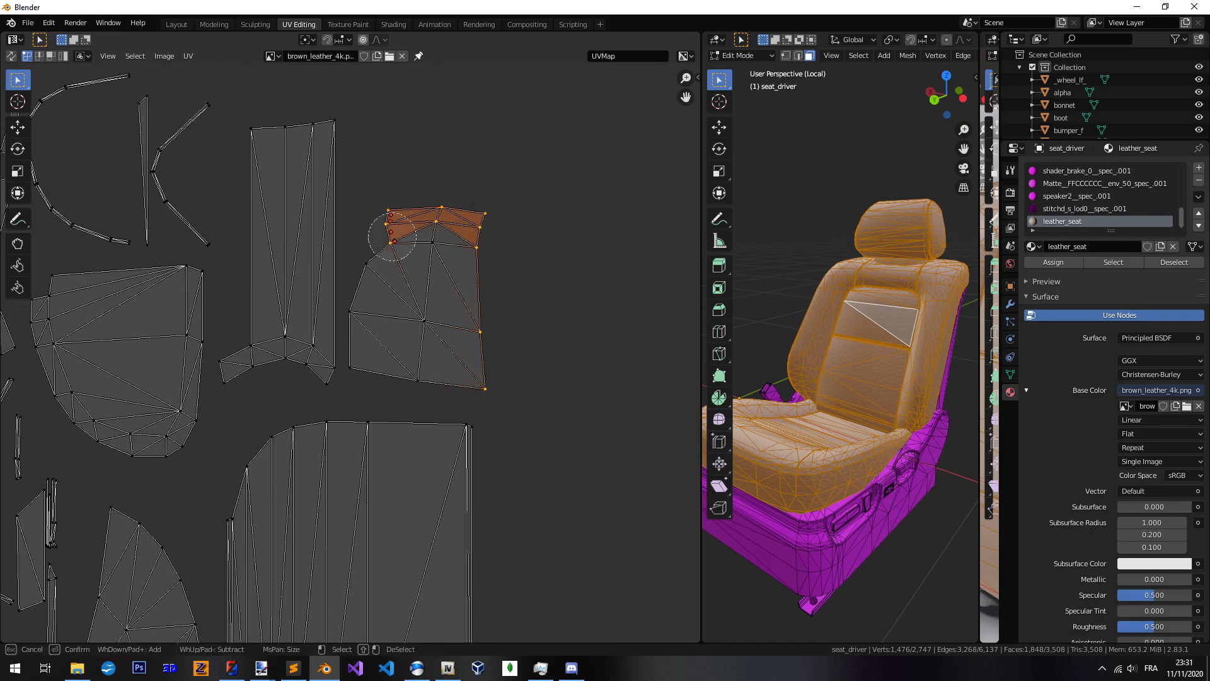
{"action": "left_click_drag", "start_coordinate": [390, 232], "coordinate": [379, 265]}
{"action": "left_click_drag", "start_coordinate": [366, 343], "coordinate": [407, 302]}
{"action": "key", "text": "Escape"}
{"action": "scroll", "coordinate": [408, 302], "scroll_direction": "down", "scroll_amount": 9}
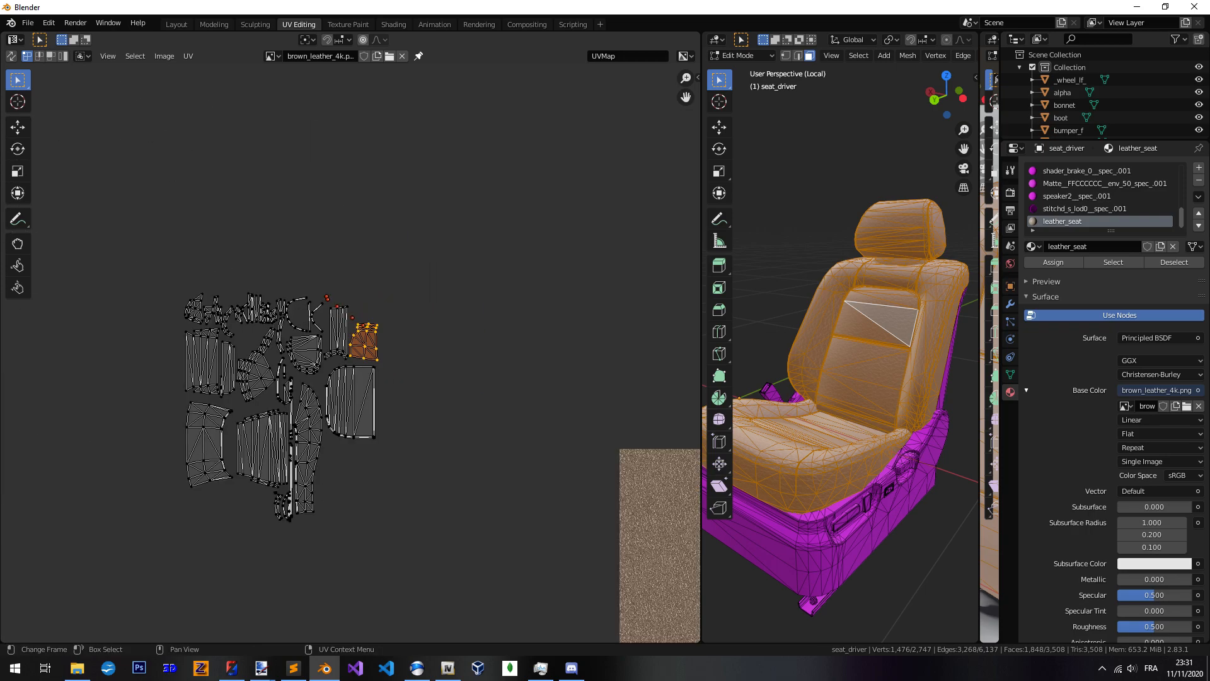
{"action": "middle_click_drag", "start_coordinate": [268, 246], "coordinate": [185, 168]}
{"action": "key", "text": "g"}
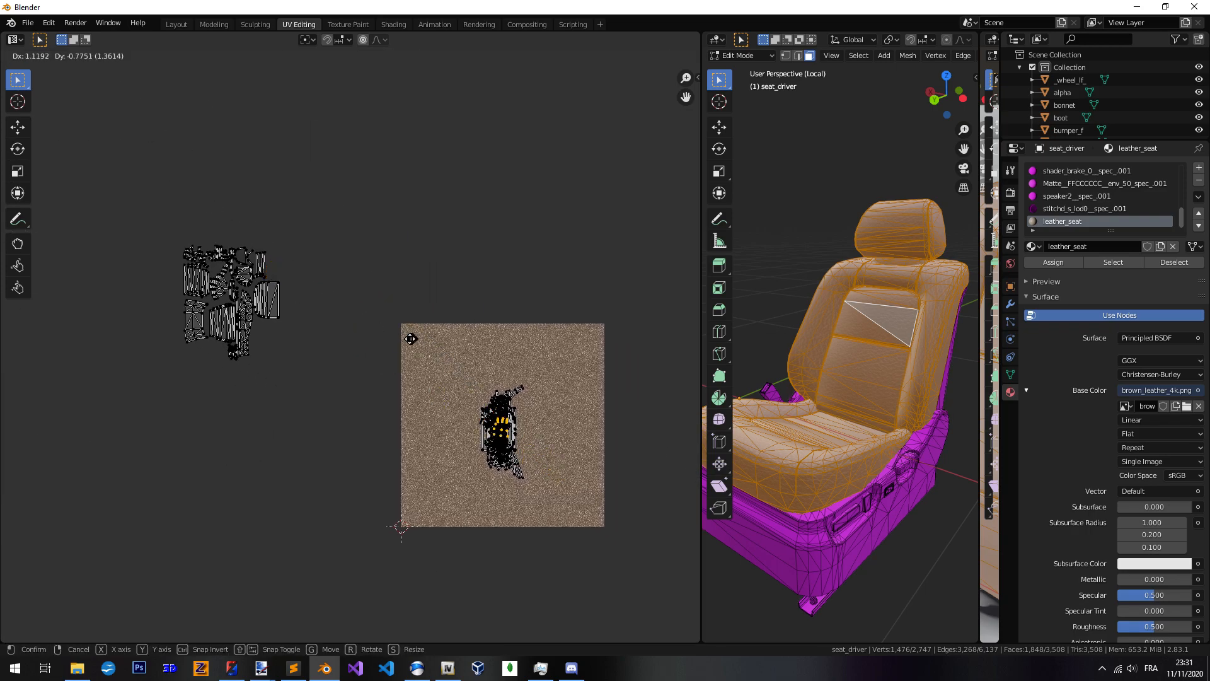
{"action": "left_click", "coordinate": [411, 339]}
{"action": "left_click", "coordinate": [407, 340]}
Circle-select the large rounded panel at the layout's right edge and move it onto the texture stack
{"action": "scroll", "coordinate": [349, 354], "scroll_direction": "up", "scroll_amount": 4}
{"action": "middle_click_drag", "start_coordinate": [343, 347], "coordinate": [419, 392]}
{"action": "scroll", "coordinate": [218, 278], "scroll_direction": "up", "scroll_amount": 4}
{"action": "middle_click_drag", "start_coordinate": [303, 350], "coordinate": [434, 382]}
{"action": "key", "text": "c"}
{"action": "left_click_drag", "start_coordinate": [462, 387], "coordinate": [303, 360]}
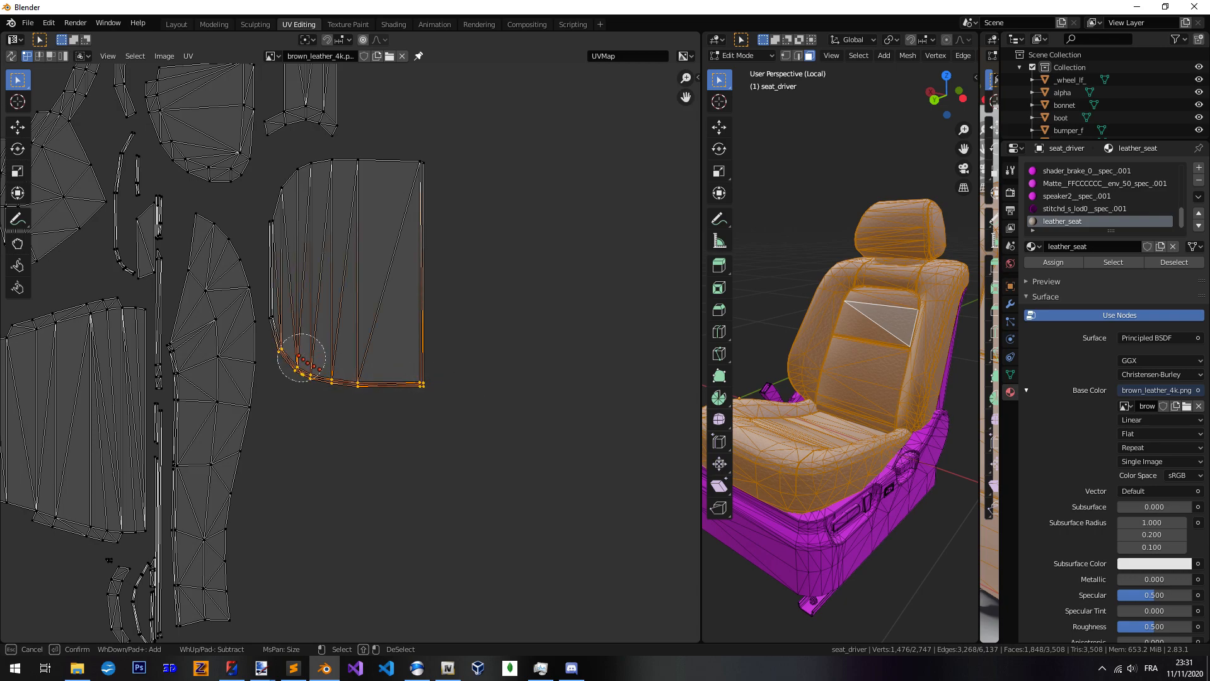
{"action": "left_click_drag", "start_coordinate": [288, 213], "coordinate": [467, 176]}
{"action": "key", "text": "Escape"}
{"action": "scroll", "coordinate": [296, 242], "scroll_direction": "down", "scroll_amount": 8}
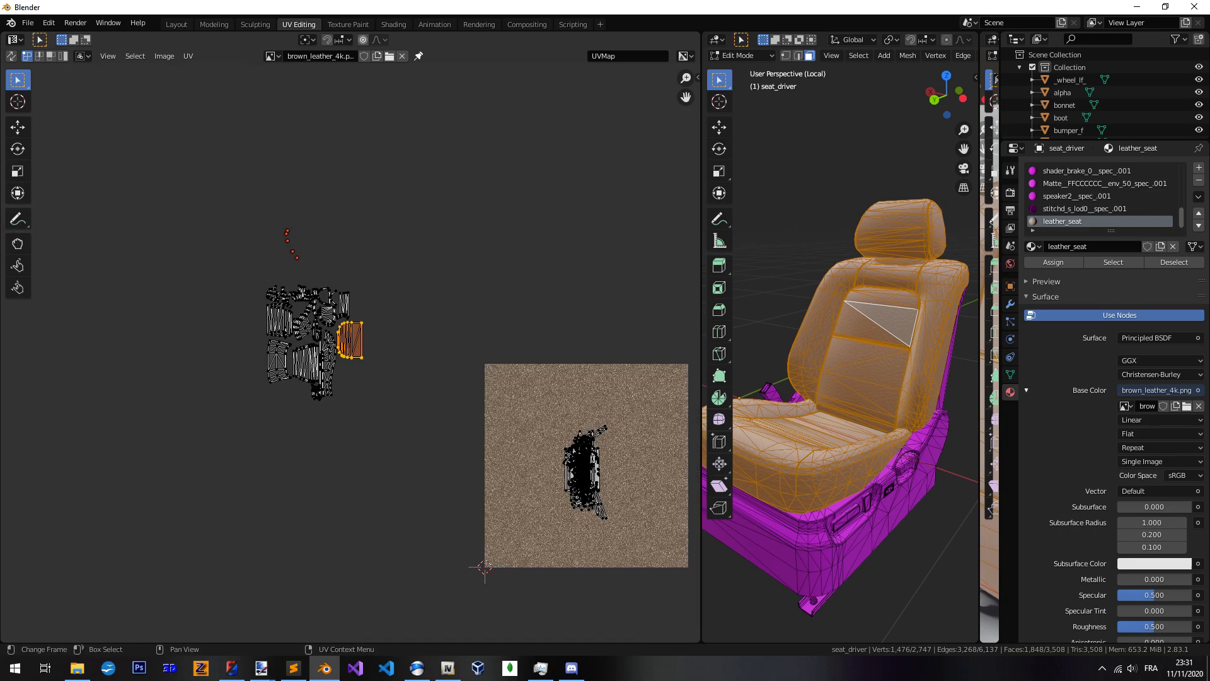
{"action": "key", "text": "g"}
{"action": "left_click", "coordinate": [518, 382]}
Circle-select the tall narrow panel with the flared base and move it onto the texture stack
{"action": "scroll", "coordinate": [378, 341], "scroll_direction": "up", "scroll_amount": 6}
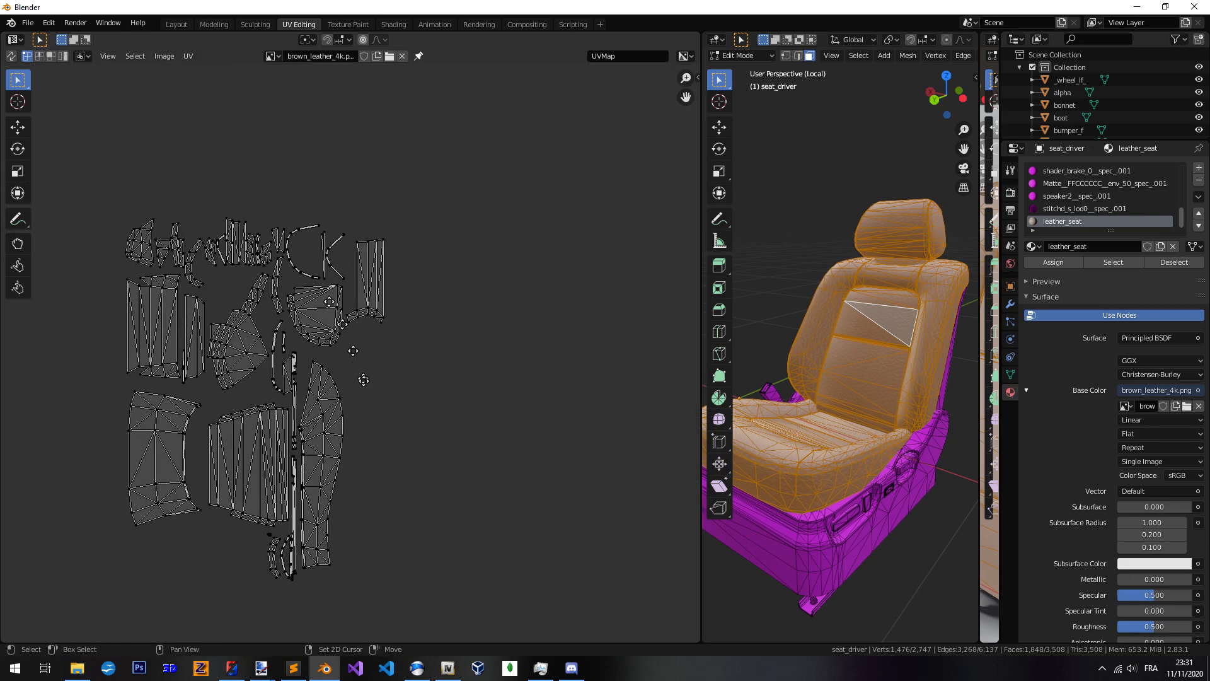
{"action": "key", "text": "c"}
{"action": "left_click_drag", "start_coordinate": [476, 405], "coordinate": [403, 393]}
{"action": "left_click_drag", "start_coordinate": [444, 278], "coordinate": [424, 353]}
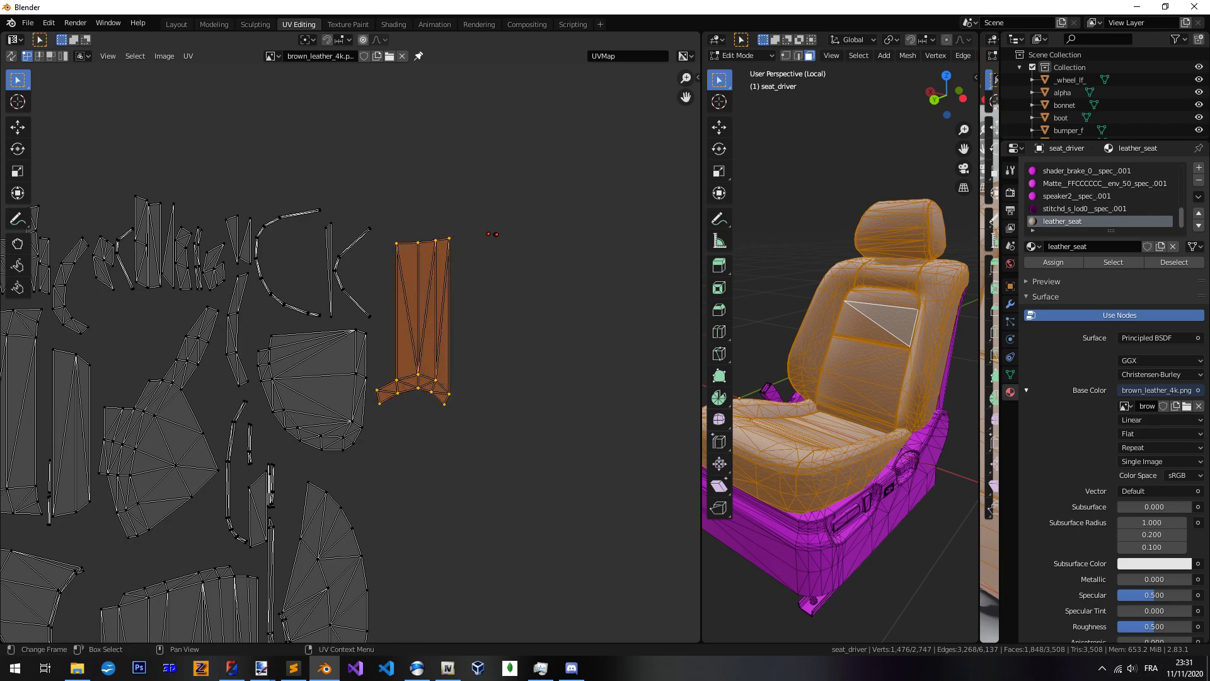
{"action": "key", "text": "Escape"}
{"action": "scroll", "coordinate": [424, 353], "scroll_direction": "down", "scroll_amount": 8}
{"action": "key", "text": "g"}
{"action": "left_click", "coordinate": [457, 352]}
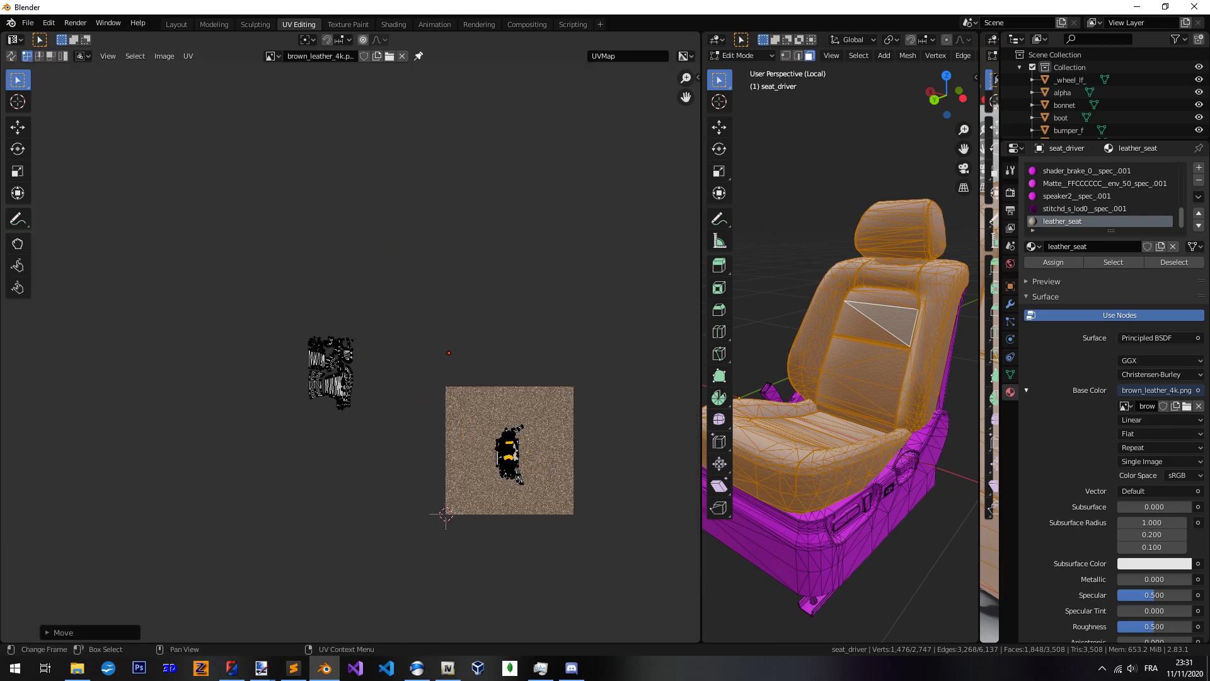
Circle-select the V-shaped strip and the thin sliver beside the C-shaped strip and move them onto the texture stack
{"action": "scroll", "coordinate": [457, 352], "scroll_direction": "up", "scroll_amount": 10}
{"action": "key", "text": "c"}
{"action": "left_click", "coordinate": [479, 350]}
{"action": "mouse_move", "coordinate": [479, 350]}
{"action": "left_mouse_down"}
{"action": "mouse_move", "coordinate": [513, 229]}
{"action": "mouse_move", "coordinate": [432, 287]}
{"action": "mouse_move", "coordinate": [433, 208]}
{"action": "left_mouse_up"}
{"action": "key", "text": "Escape"}
{"action": "scroll", "coordinate": [433, 208], "scroll_direction": "down", "scroll_amount": 10}
{"action": "scroll", "coordinate": [368, 310], "scroll_direction": "down", "scroll_amount": 3}
{"action": "key", "text": "g"}
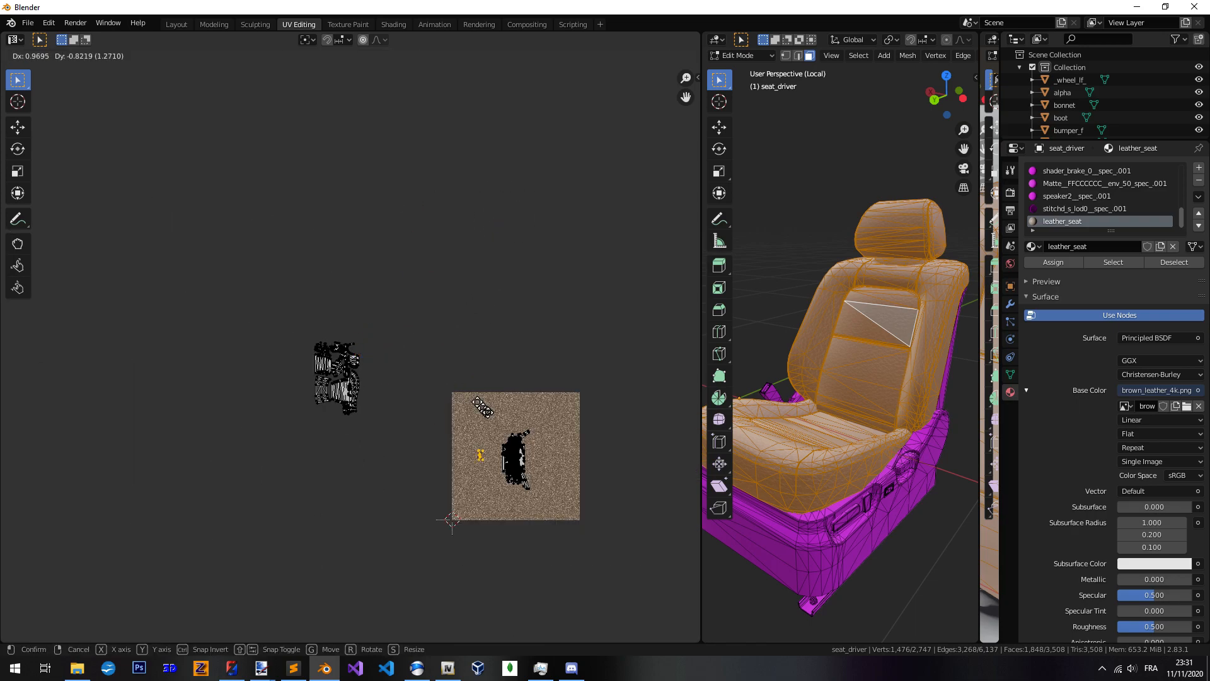
{"action": "left_click", "coordinate": [519, 416]}
Circle-select the thin C-shaped strip at the right end of the layout's top row
{"action": "scroll", "coordinate": [379, 324], "scroll_direction": "up", "scroll_amount": 8}
{"action": "key", "text": "c"}
{"action": "mouse_move", "coordinate": [373, 185]}
{"action": "left_mouse_down"}
{"action": "mouse_move", "coordinate": [314, 220]}
{"action": "mouse_move", "coordinate": [305, 305]}
{"action": "mouse_move", "coordinate": [390, 372]}
{"action": "mouse_move", "coordinate": [433, 370]}
{"action": "left_mouse_up"}
{"action": "key", "text": "Escape"}
{"action": "scroll", "coordinate": [318, 294], "scroll_direction": "down", "scroll_amount": 8}
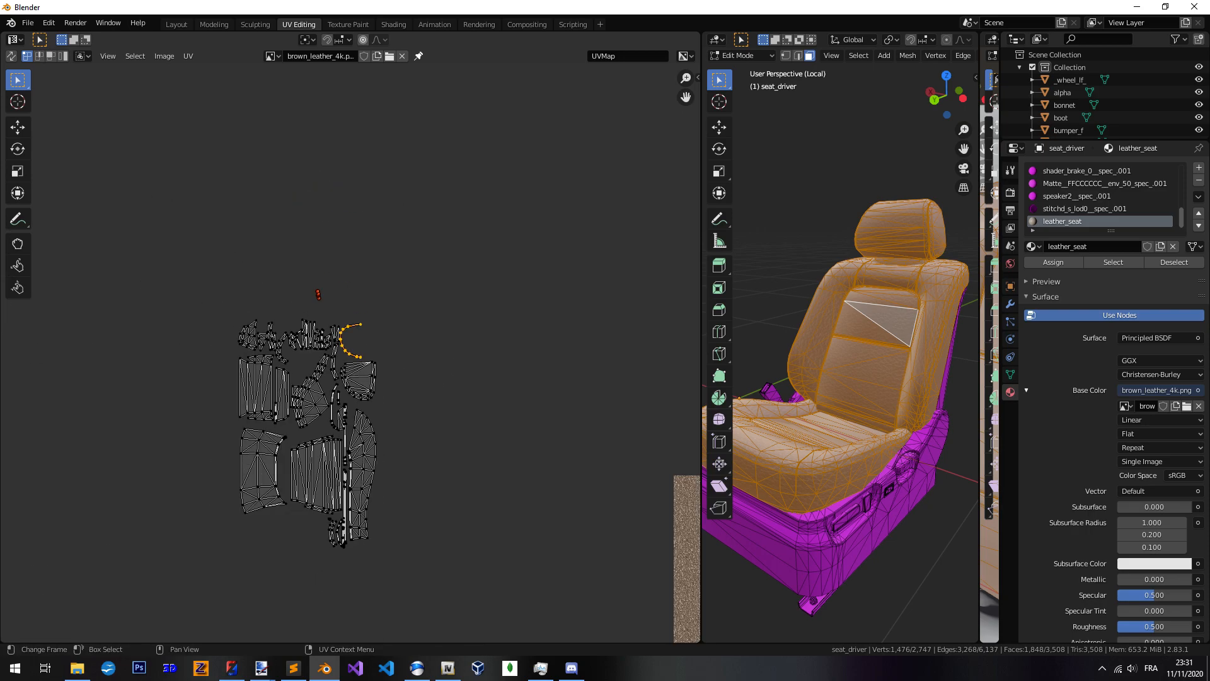
{"action": "scroll", "coordinate": [318, 294], "scroll_direction": "down", "scroll_amount": 3}
{"action": "key", "text": "g"}
{"action": "key", "text": "Escape"}
{"action": "scroll", "coordinate": [375, 303], "scroll_direction": "up", "scroll_amount": 8}
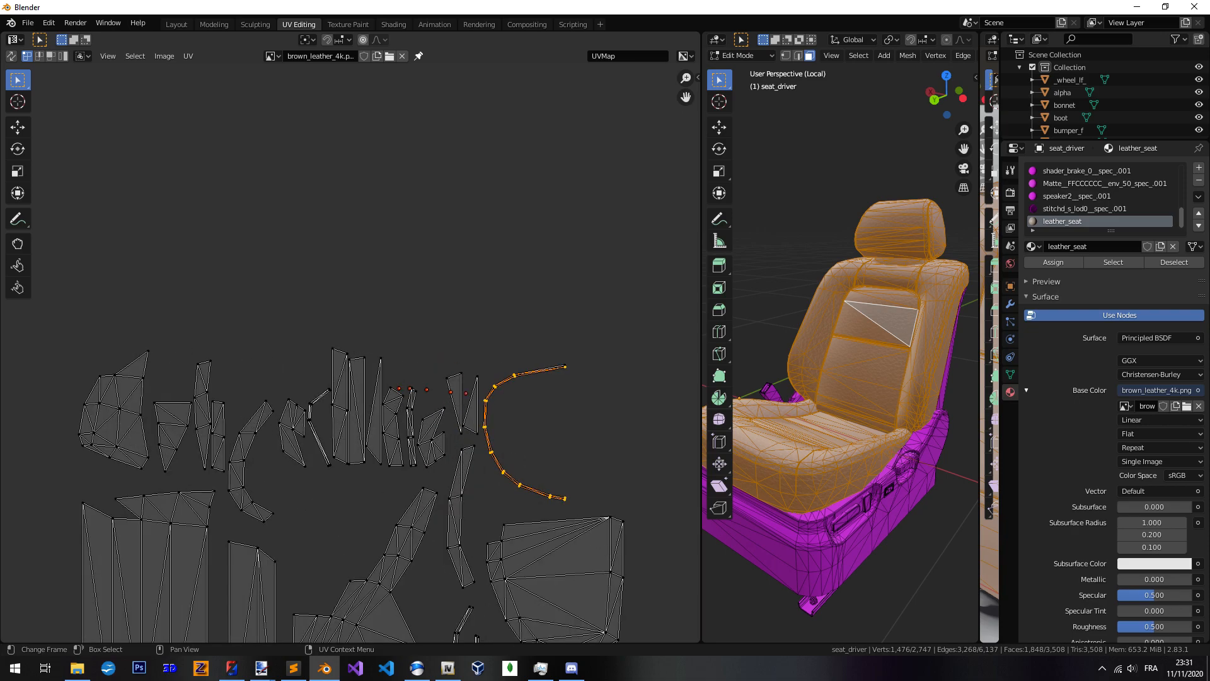
{"action": "key", "text": "c"}
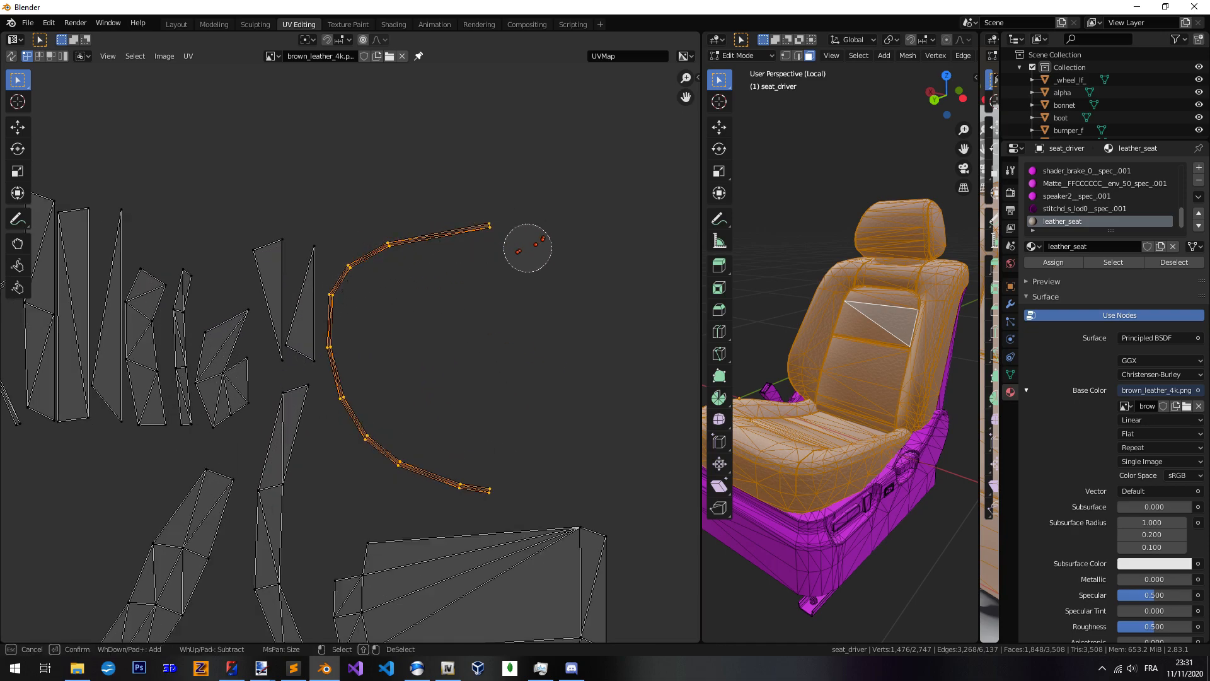
{"action": "key", "text": "Escape"}
{"action": "key", "text": "g"}
{"action": "key", "text": "Escape"}
Move the selected C-shaped strip onto the texture stack
{"action": "scroll", "coordinate": [304, 317], "scroll_direction": "down", "scroll_amount": 2}
{"action": "scroll", "coordinate": [375, 353], "scroll_direction": "down", "scroll_amount": 10}
{"action": "key", "text": "g"}
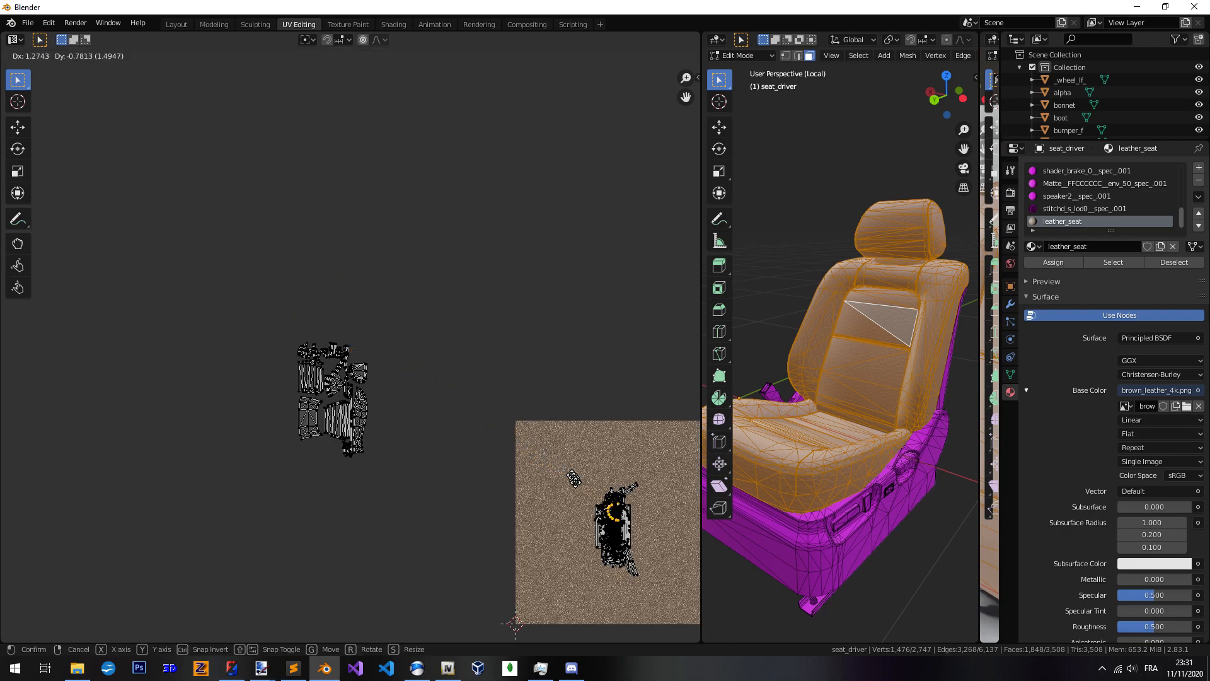
{"action": "key", "text": "Escape"}
Circle-select the two triangular slivers at the top row's right end and move them onto the neighbouring small fan-shaped island
{"action": "scroll", "coordinate": [479, 309], "scroll_direction": "up", "scroll_amount": 8}
{"action": "key", "text": "c"}
{"action": "left_click_drag", "start_coordinate": [479, 308], "coordinate": [495, 407]}
{"action": "key", "text": "Escape"}
{"action": "key", "text": "g"}
{"action": "left_click", "coordinate": [484, 450]}
Add the small fan-shaped island and the adjacent segmented strips to the selection, shifting the growing cluster onto the tall narrow strips
{"action": "key", "text": "c"}
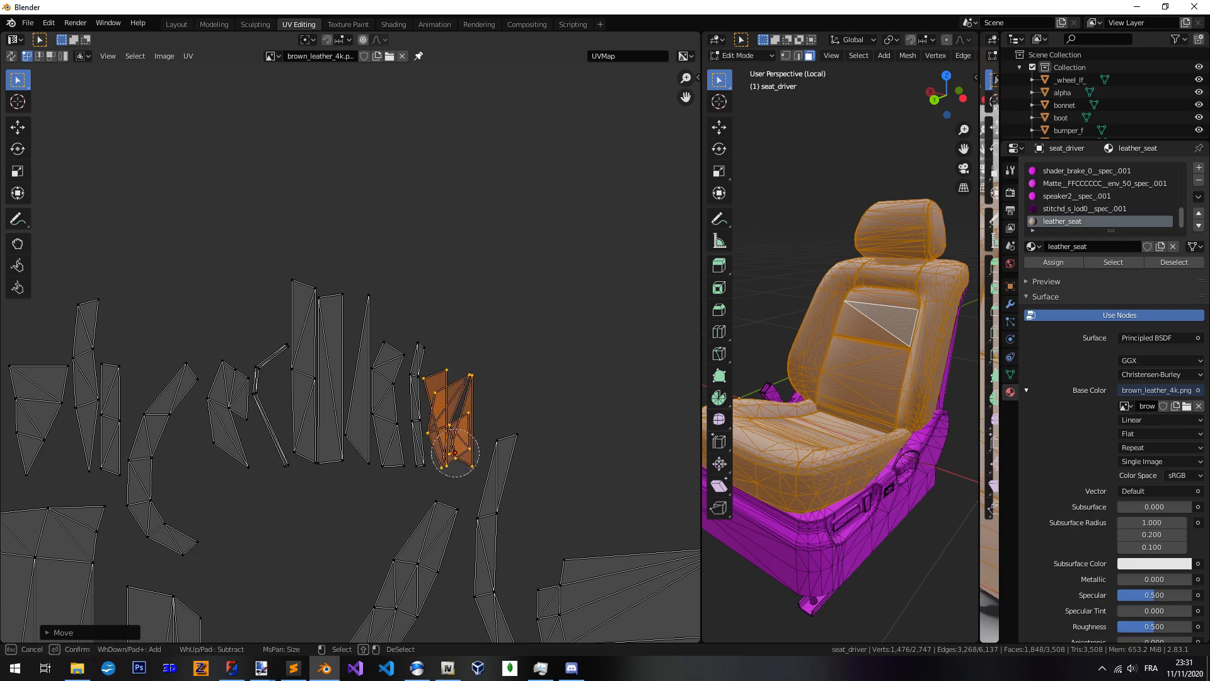
{"action": "key", "text": "Escape"}
{"action": "key", "text": "g"}
{"action": "left_click", "coordinate": [403, 441]}
{"action": "key", "text": "c"}
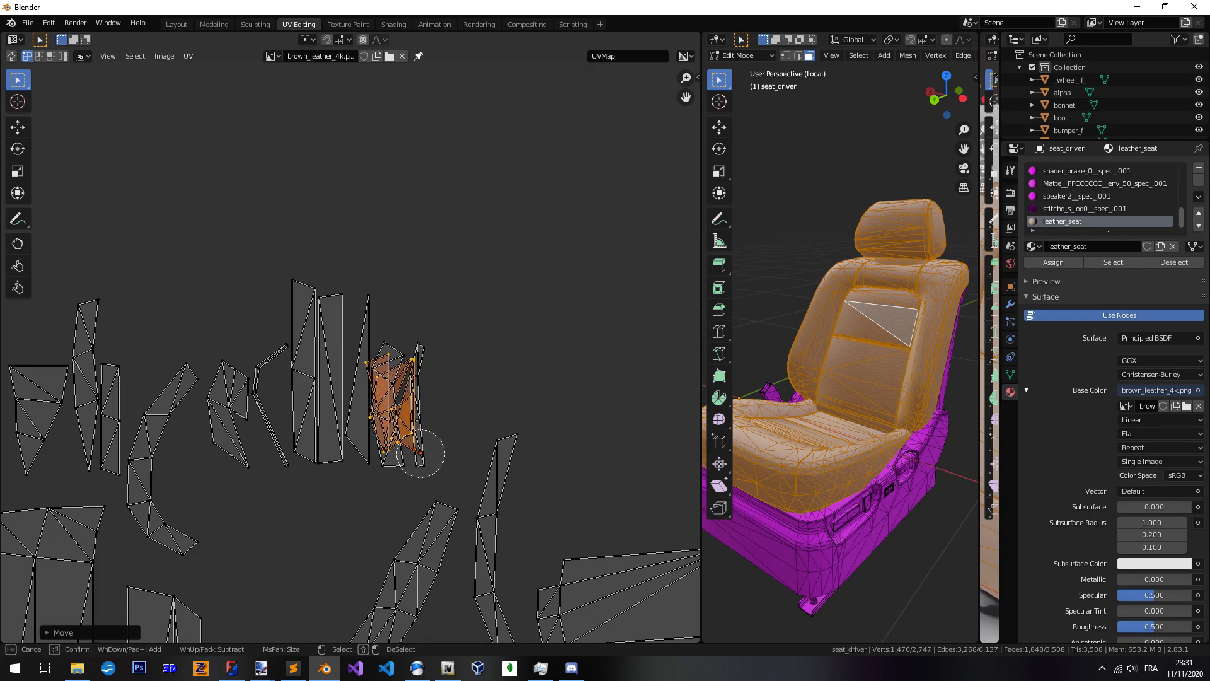
{"action": "key", "text": "Escape"}
{"action": "key", "text": "g"}
{"action": "left_click", "coordinate": [372, 418]}
Add the tall narrow strips and sliver to the selected cluster and move the whole group onto the texture stack
{"action": "key", "text": "c"}
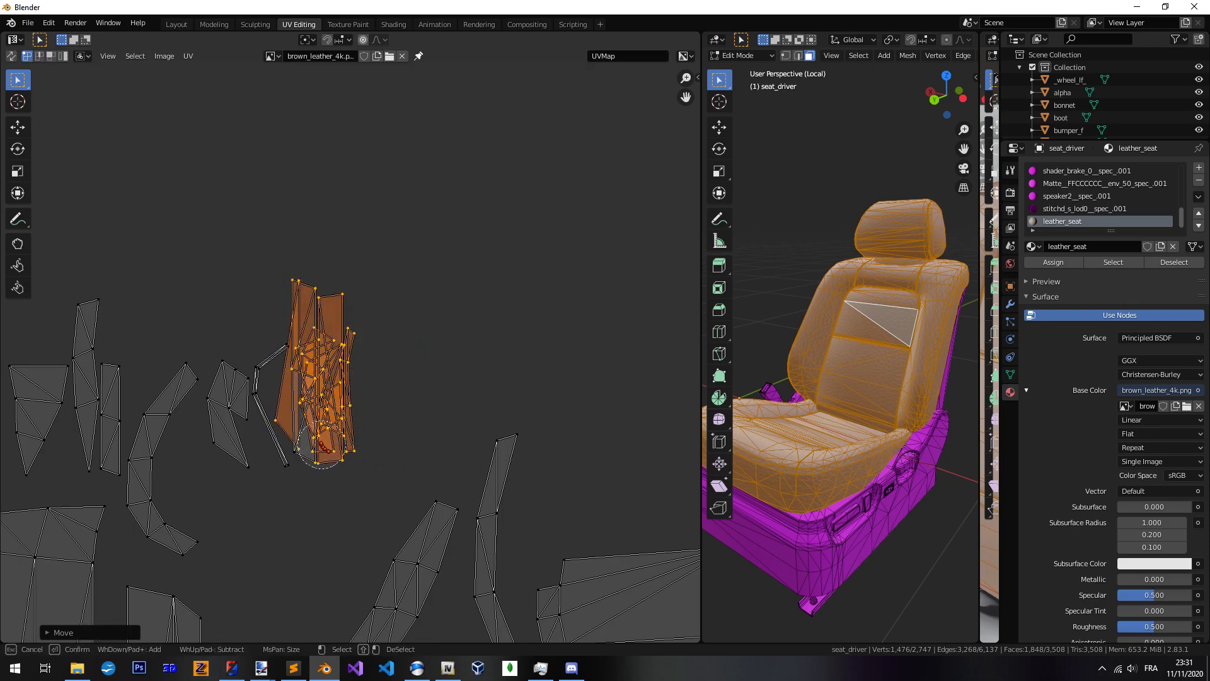
{"action": "key", "text": "Escape"}
{"action": "key", "text": "g"}
{"action": "scroll", "coordinate": [378, 403], "scroll_direction": "down", "scroll_amount": 5}
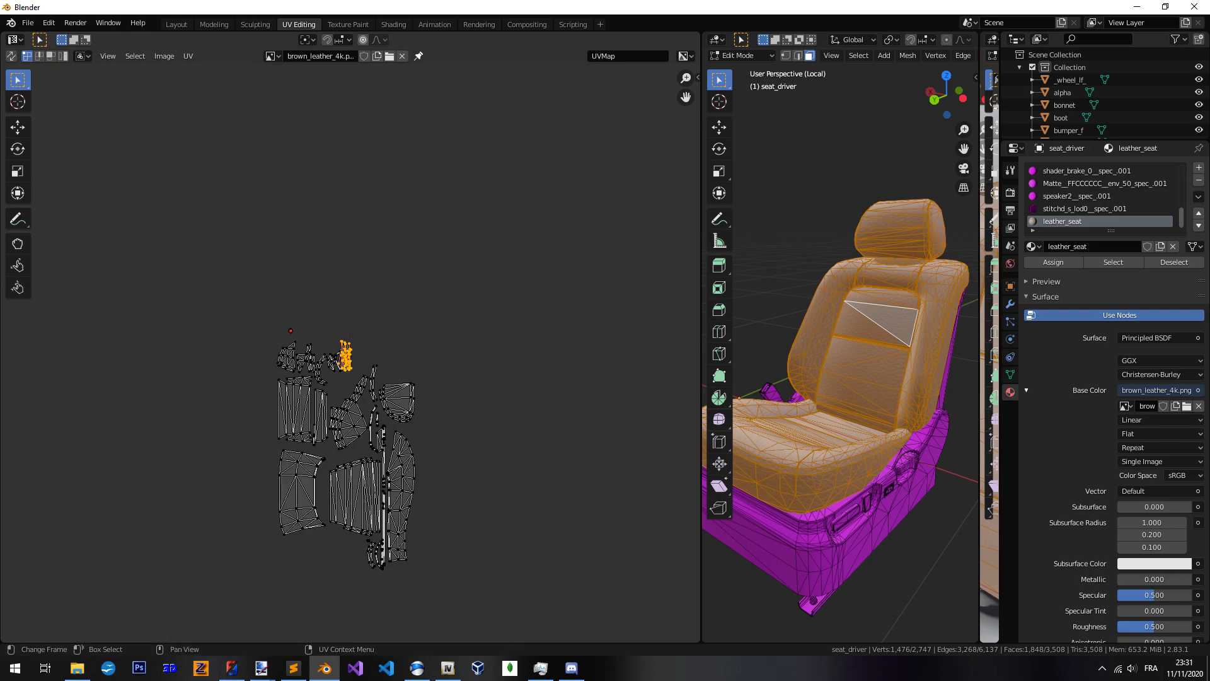
{"action": "left_click", "coordinate": [433, 420]}
Circle-select the thin V-shaped strip and the small leaf-shaped islands in the top row and move them onto the curved arc island
{"action": "scroll", "coordinate": [433, 420], "scroll_direction": "up", "scroll_amount": 5}
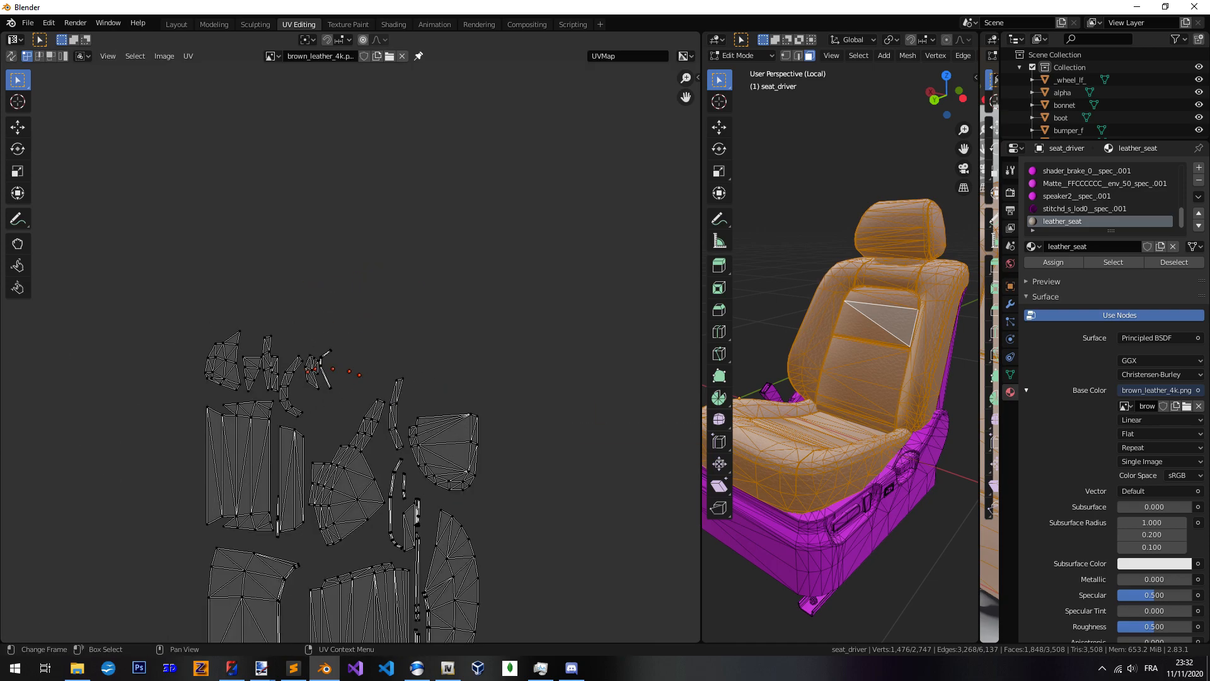
{"action": "key", "text": "c"}
{"action": "key", "text": "Escape"}
{"action": "key", "text": "g"}
{"action": "left_click", "coordinate": [458, 313]}
Add the curved arc and the two narrow strips to the selection, shifting the cluster onto the adjacent tapered island
{"action": "key", "text": "c"}
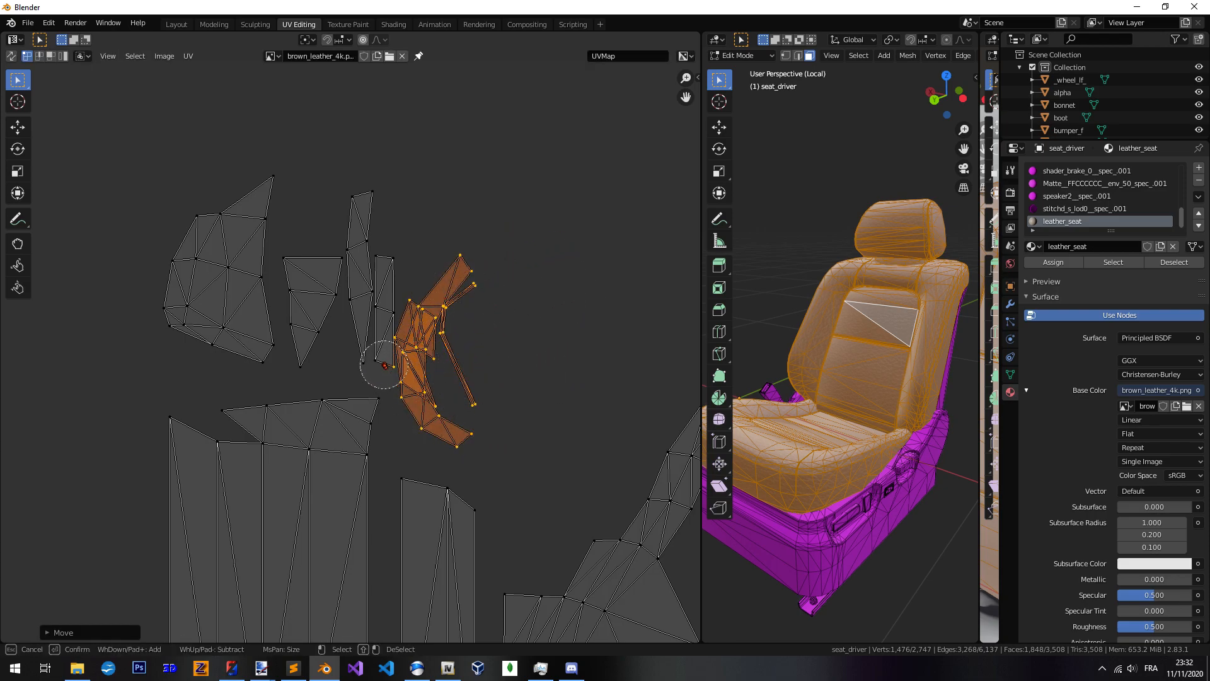
{"action": "key", "text": "Escape"}
{"action": "key", "text": "g"}
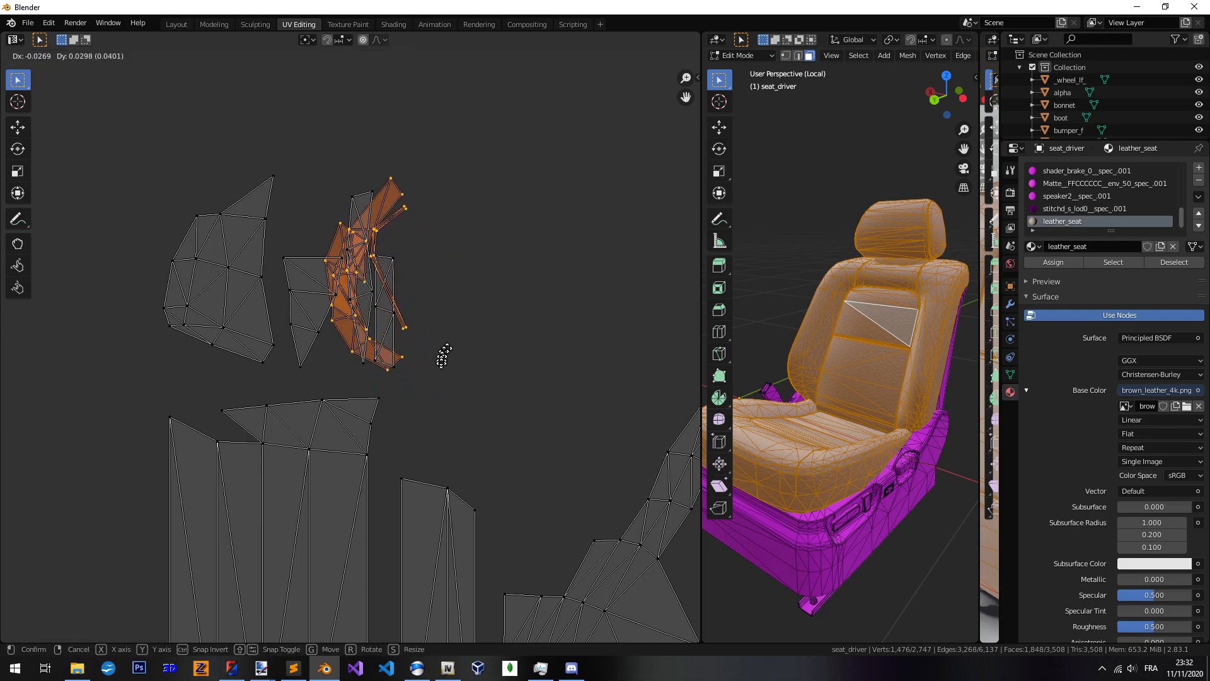
{"action": "left_click", "coordinate": [449, 366]}
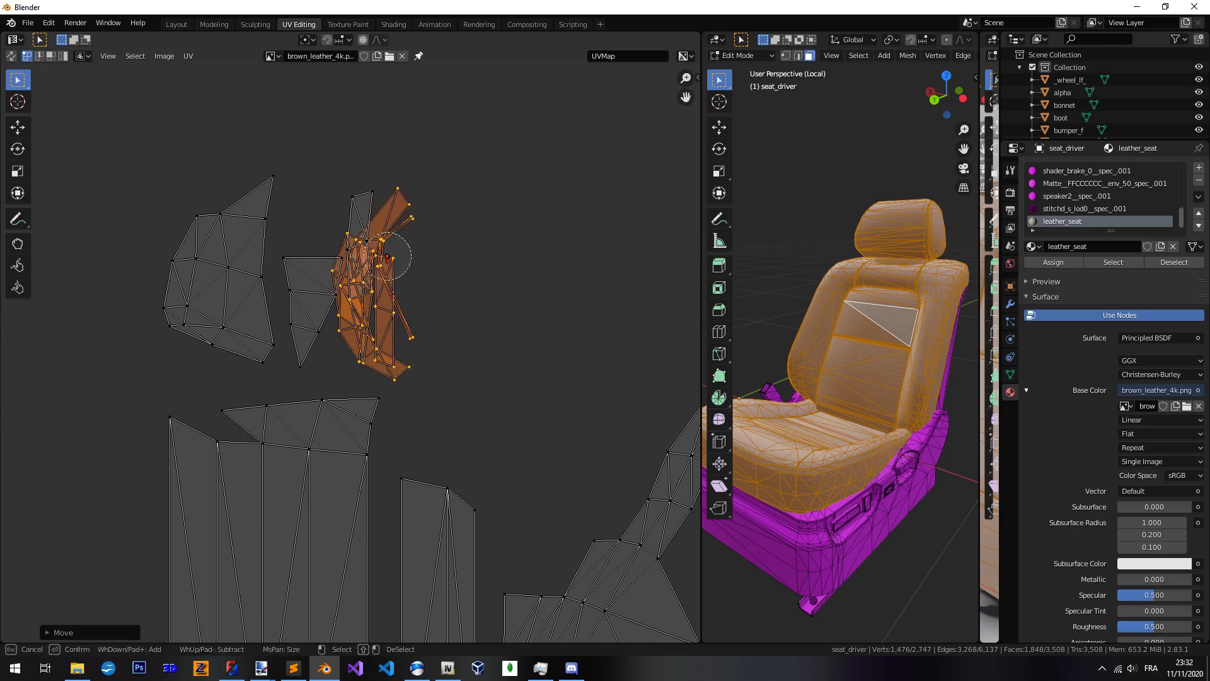
{"action": "key", "text": "Escape"}
{"action": "key", "text": "g"}
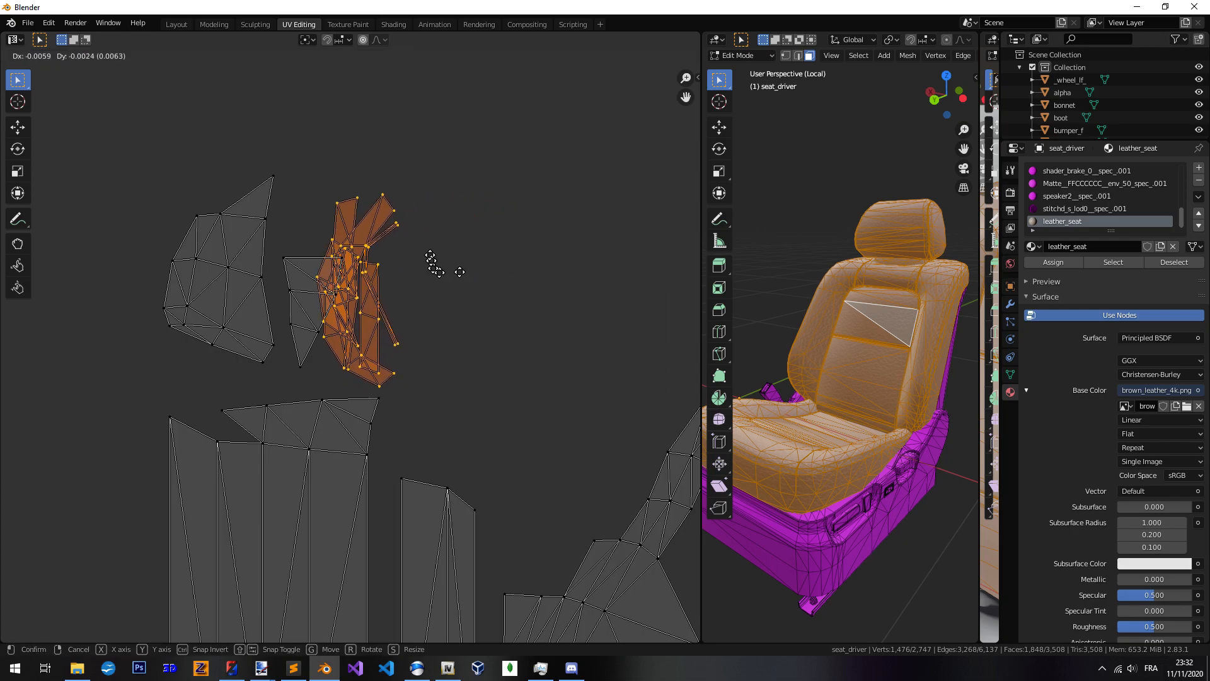
{"action": "left_click", "coordinate": [362, 269]}
Add the tapered island and the large pointed island to the selection and move the whole cluster onto the texture stack
{"action": "key", "text": "c"}
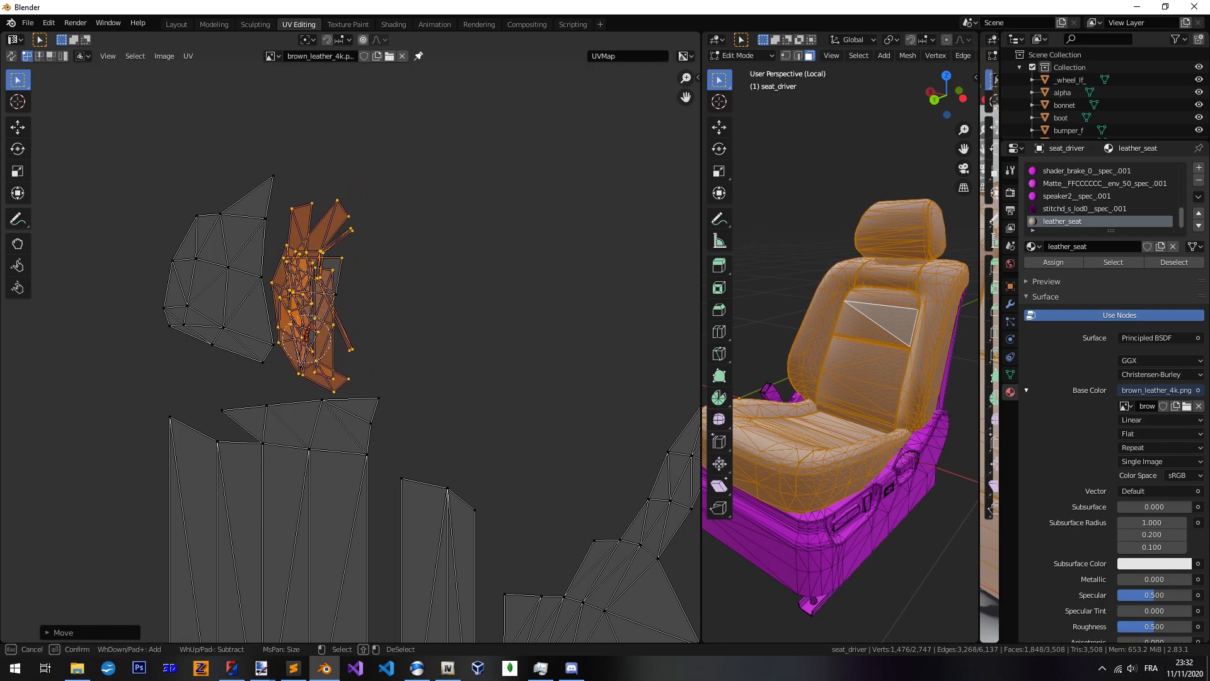
{"action": "key", "text": "Escape"}
{"action": "key", "text": "g"}
{"action": "left_click", "coordinate": [309, 263]}
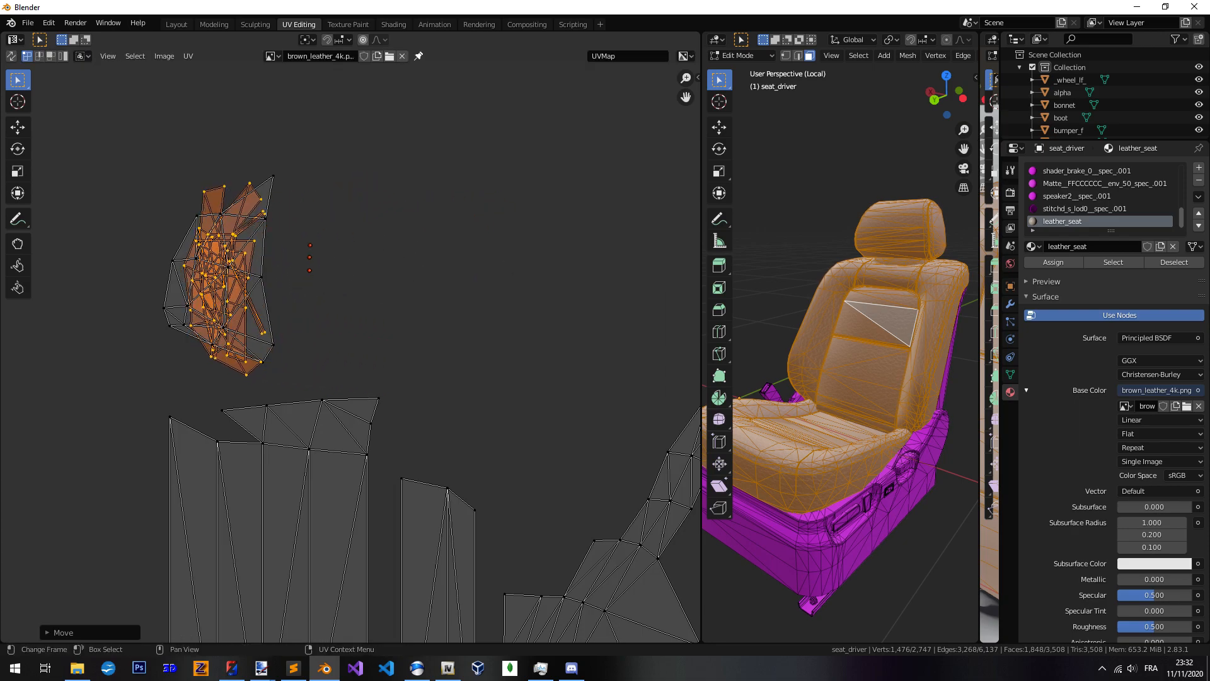
{"action": "key", "text": "Escape"}
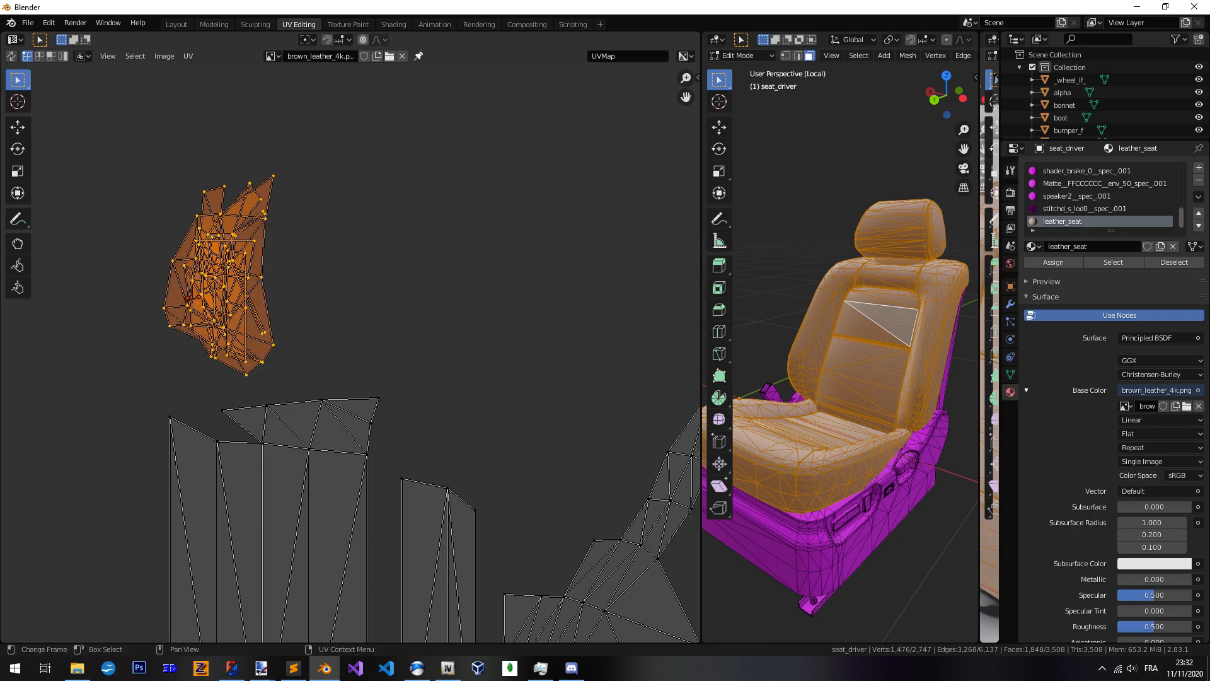
{"action": "scroll", "coordinate": [277, 334], "scroll_direction": "down", "scroll_amount": 6}
{"action": "key", "text": "g"}
{"action": "left_click", "coordinate": [507, 450]}
Circle-select the rounded-bottom panel at the layout's upper right and move it onto the texture stack
{"action": "scroll", "coordinate": [378, 391], "scroll_direction": "up", "scroll_amount": 6}
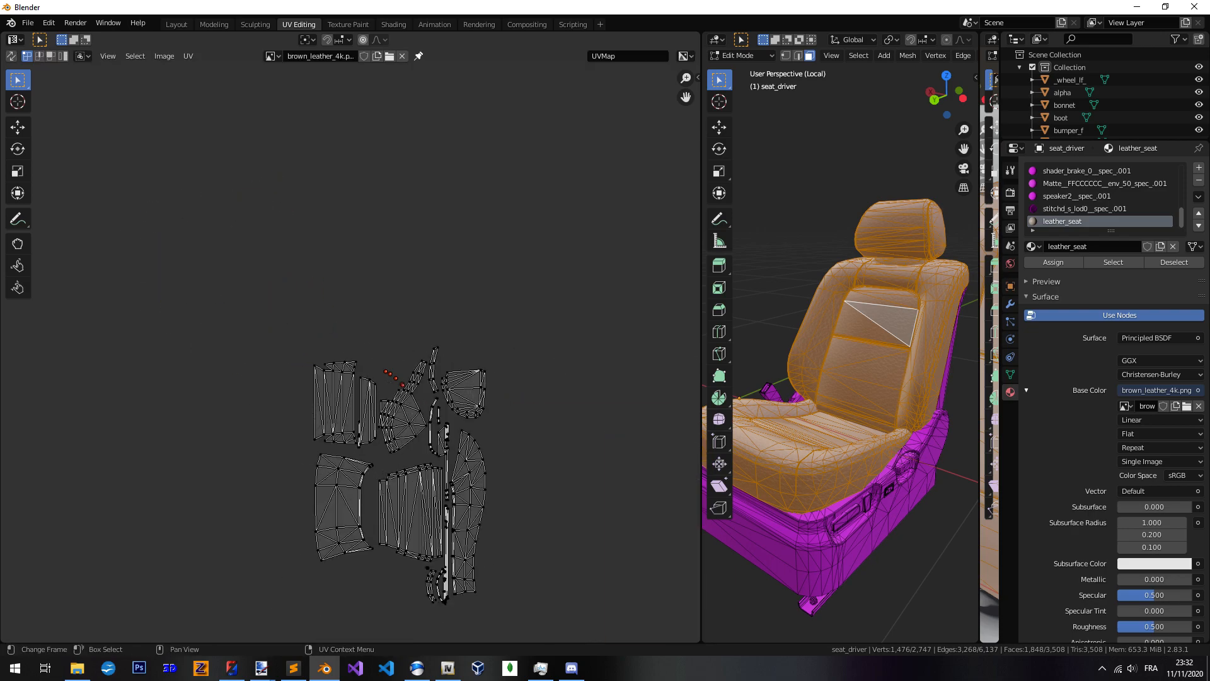
{"action": "key", "text": "c"}
{"action": "mouse_move", "coordinate": [340, 300]}
{"action": "left_mouse_down"}
{"action": "mouse_move", "coordinate": [440, 319]}
{"action": "mouse_move", "coordinate": [416, 315]}
{"action": "left_mouse_up"}
{"action": "key", "text": "Escape"}
{"action": "right_click", "coordinate": [339, 283]}
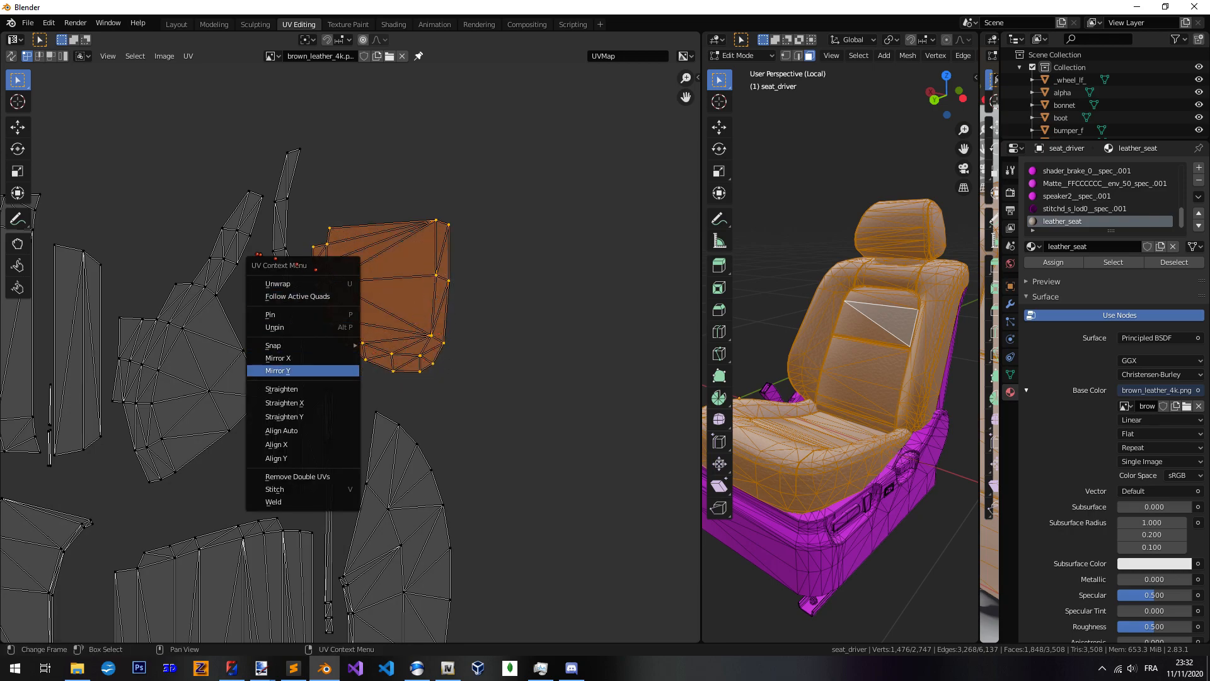
{"action": "key", "text": "Escape"}
{"action": "scroll", "coordinate": [284, 289], "scroll_direction": "down", "scroll_amount": 6}
{"action": "key", "text": "g"}
{"action": "left_click", "coordinate": [529, 357]}
{"action": "scroll", "coordinate": [350, 351], "scroll_direction": "down", "scroll_amount": 4}
{"action": "key", "text": "g"}
{"action": "left_click", "coordinate": [474, 417]}
Circle-select the topmost thin segmented strip and move it onto the fan-shaped island with the long arm
{"action": "scroll", "coordinate": [337, 353], "scroll_direction": "up", "scroll_amount": 8}
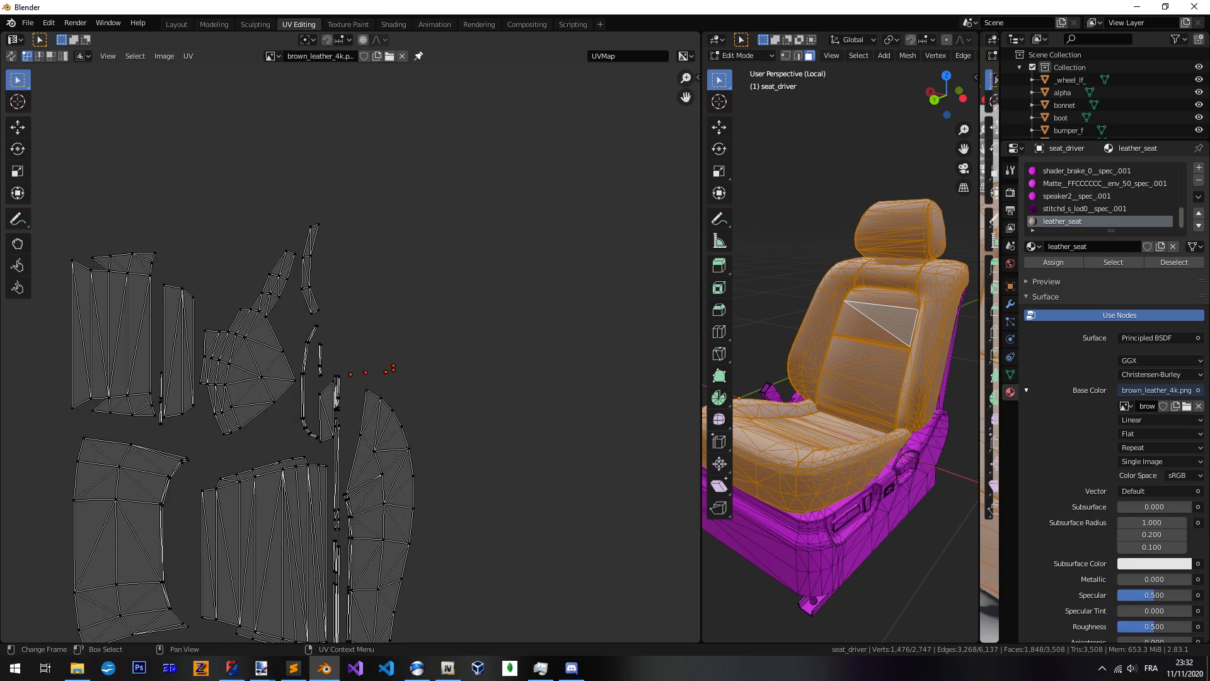
{"action": "key", "text": "c"}
{"action": "right_click", "coordinate": [408, 258]}
{"action": "key", "text": "g"}
{"action": "left_click", "coordinate": [344, 377]}
Add the fan-shaped island with the long arm to the selection and move both pieces onto the texture stack
{"action": "key", "text": "c"}
{"action": "left_click", "coordinate": [369, 258]}
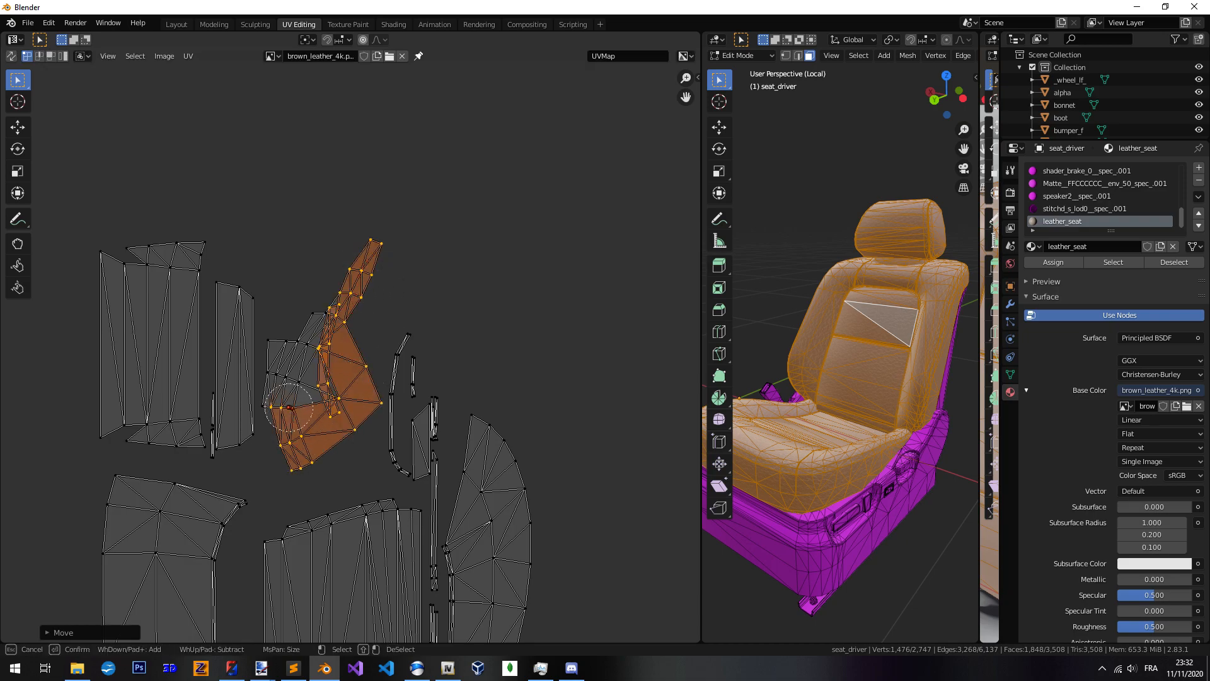
{"action": "right_click", "coordinate": [337, 313]}
{"action": "scroll", "coordinate": [337, 314], "scroll_direction": "down", "scroll_amount": 10}
{"action": "key", "text": "g"}
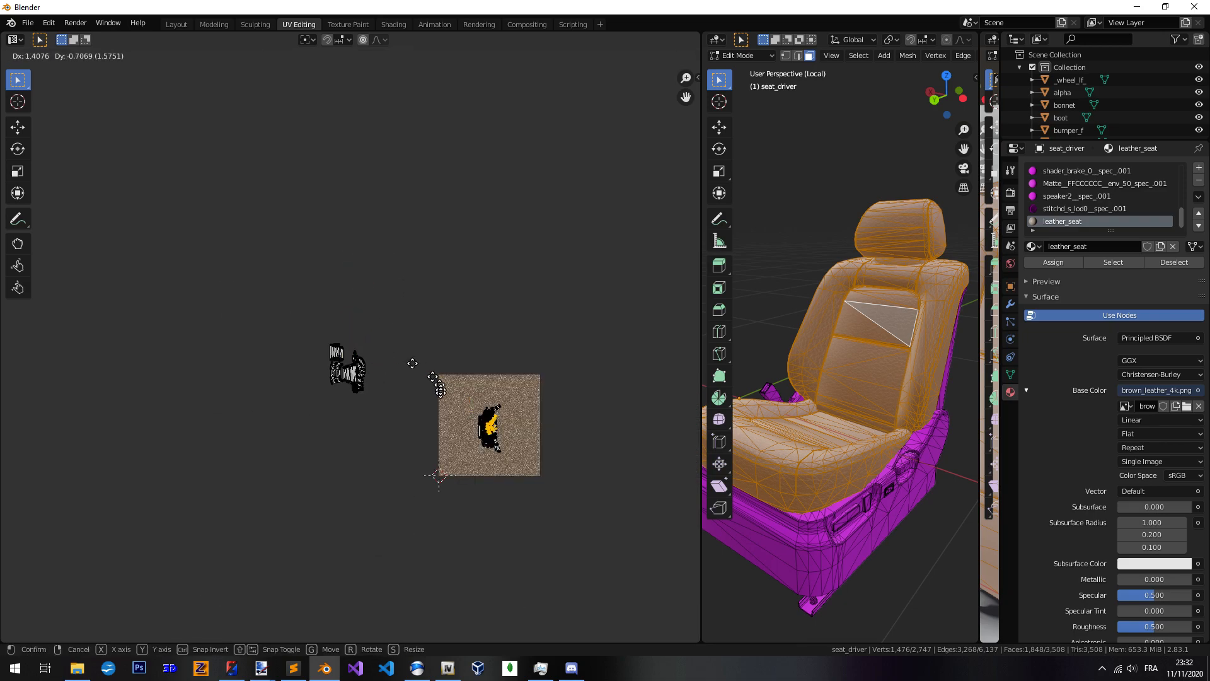
{"action": "left_click", "coordinate": [433, 384]}
Circle-select the narrow vertical panel with its thin strip at the layout's upper left and move both onto the texture stack
{"action": "scroll", "coordinate": [293, 406], "scroll_direction": "up", "scroll_amount": 10}
{"action": "key", "text": "c"}
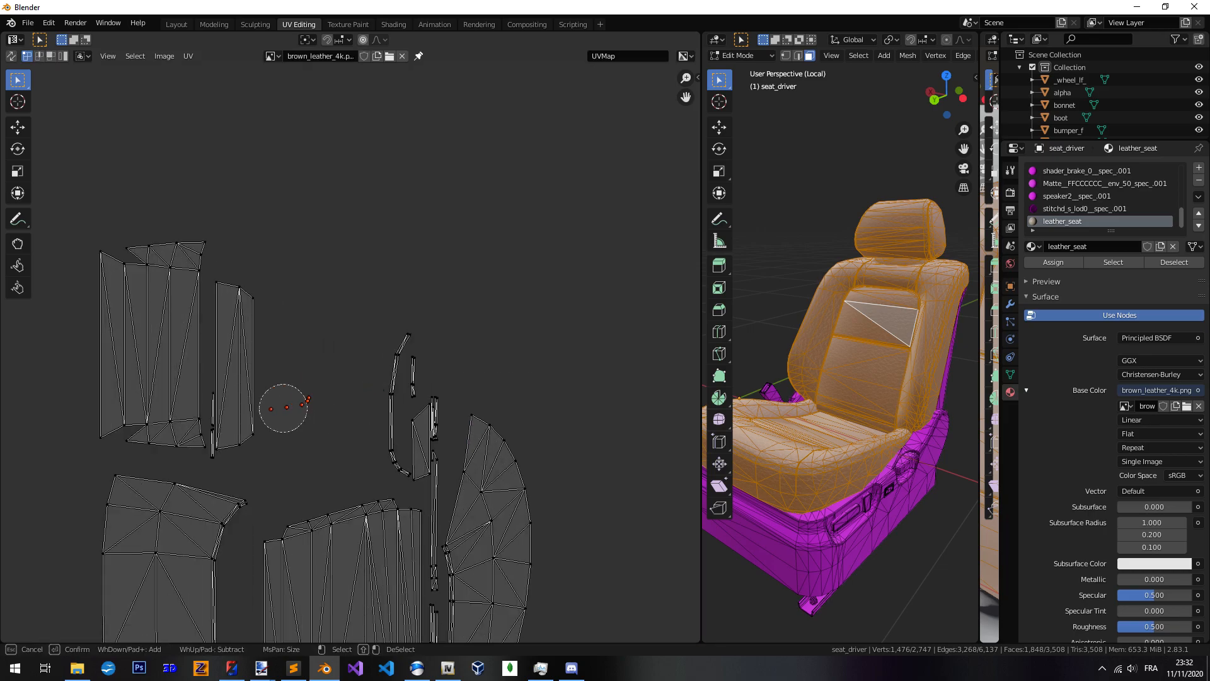
{"action": "left_click_drag", "start_coordinate": [239, 321], "coordinate": [241, 309]}
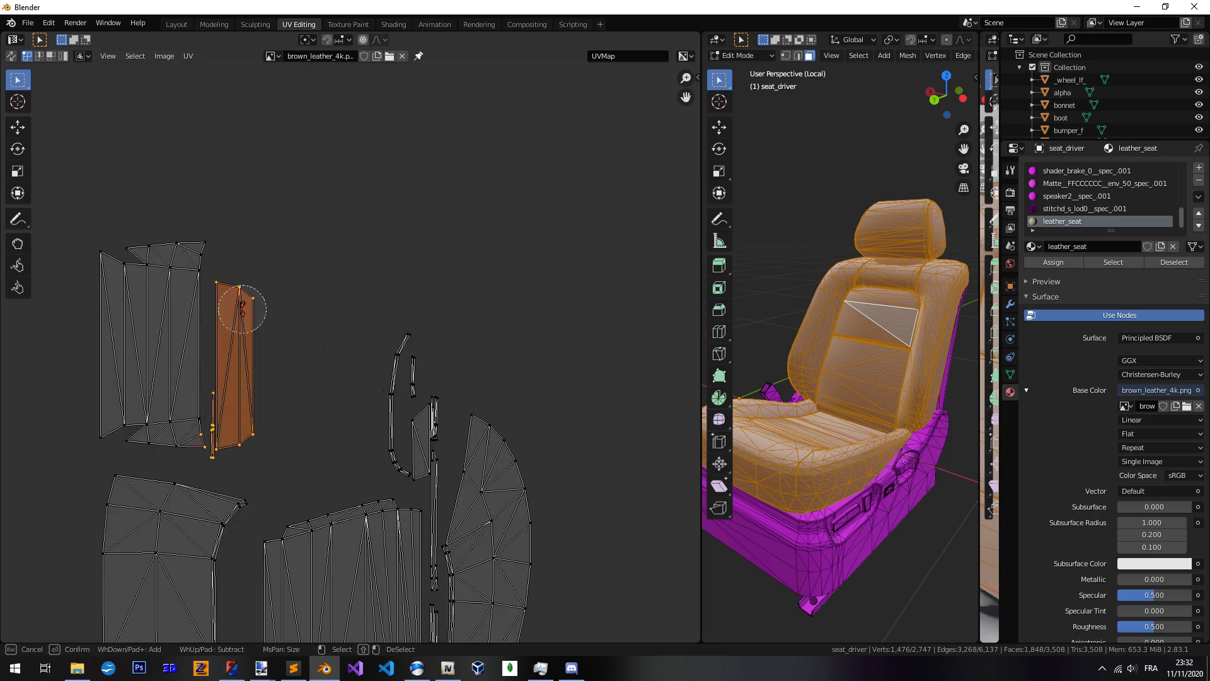
{"action": "right_click", "coordinate": [185, 445]}
{"action": "scroll", "coordinate": [167, 365], "scroll_direction": "down", "scroll_amount": 7}
{"action": "key", "text": "g"}
{"action": "left_click", "coordinate": [396, 432]}
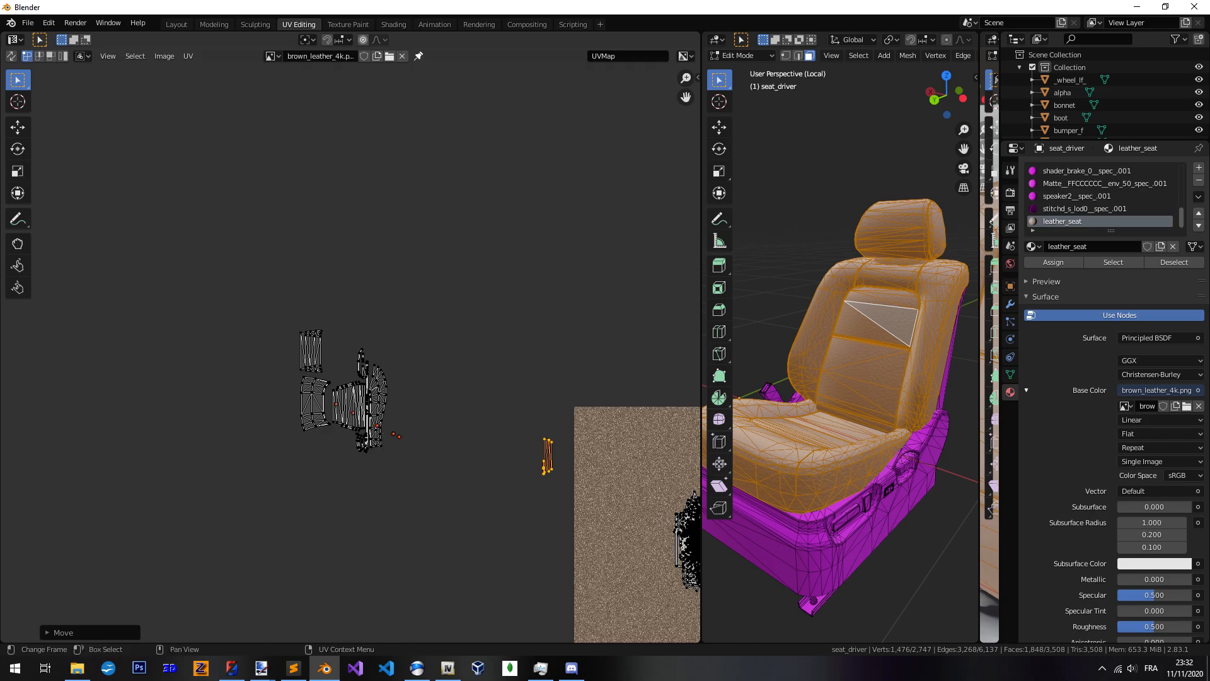
{"action": "scroll", "coordinate": [369, 407], "scroll_direction": "down", "scroll_amount": 1}
{"action": "key", "text": "g"}
{"action": "left_click", "coordinate": [459, 458]}
Circle-select the wide segmented panel above the curved panel and move it onto the texture stack
{"action": "scroll", "coordinate": [318, 365], "scroll_direction": "up", "scroll_amount": 7}
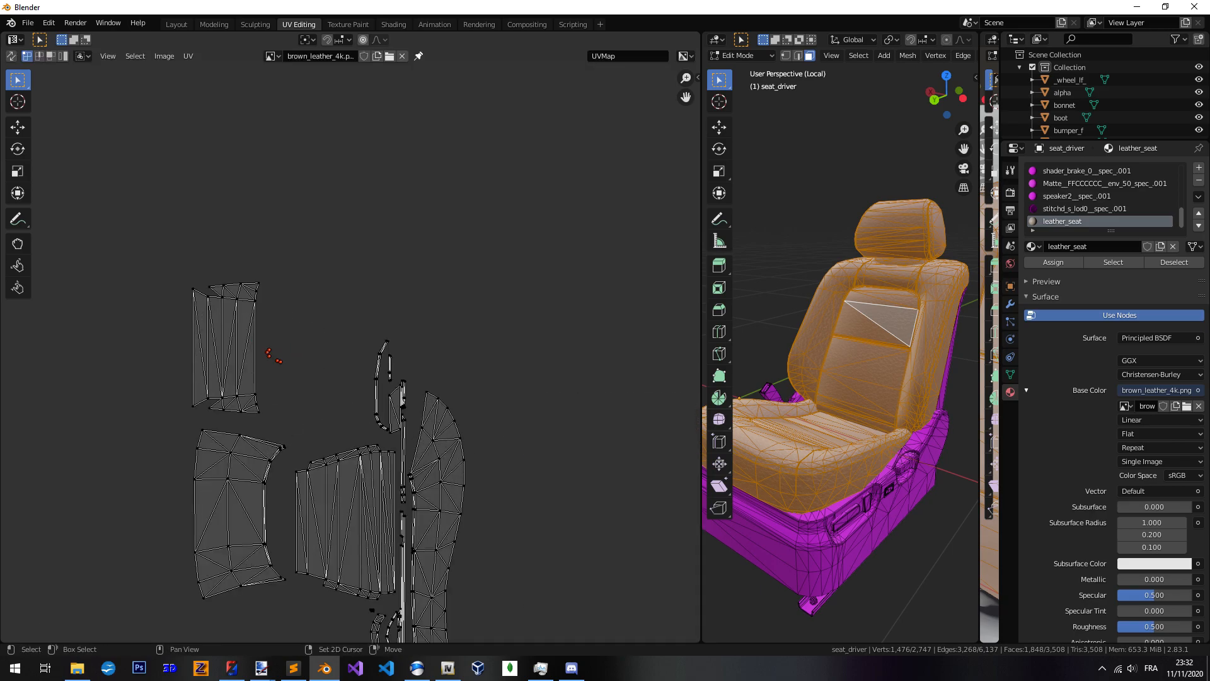
{"action": "key", "text": "c"}
{"action": "mouse_move", "coordinate": [399, 303]}
{"action": "left_mouse_down"}
{"action": "mouse_move", "coordinate": [319, 263]}
{"action": "mouse_move", "coordinate": [250, 433]}
{"action": "mouse_move", "coordinate": [305, 424]}
{"action": "left_mouse_up"}
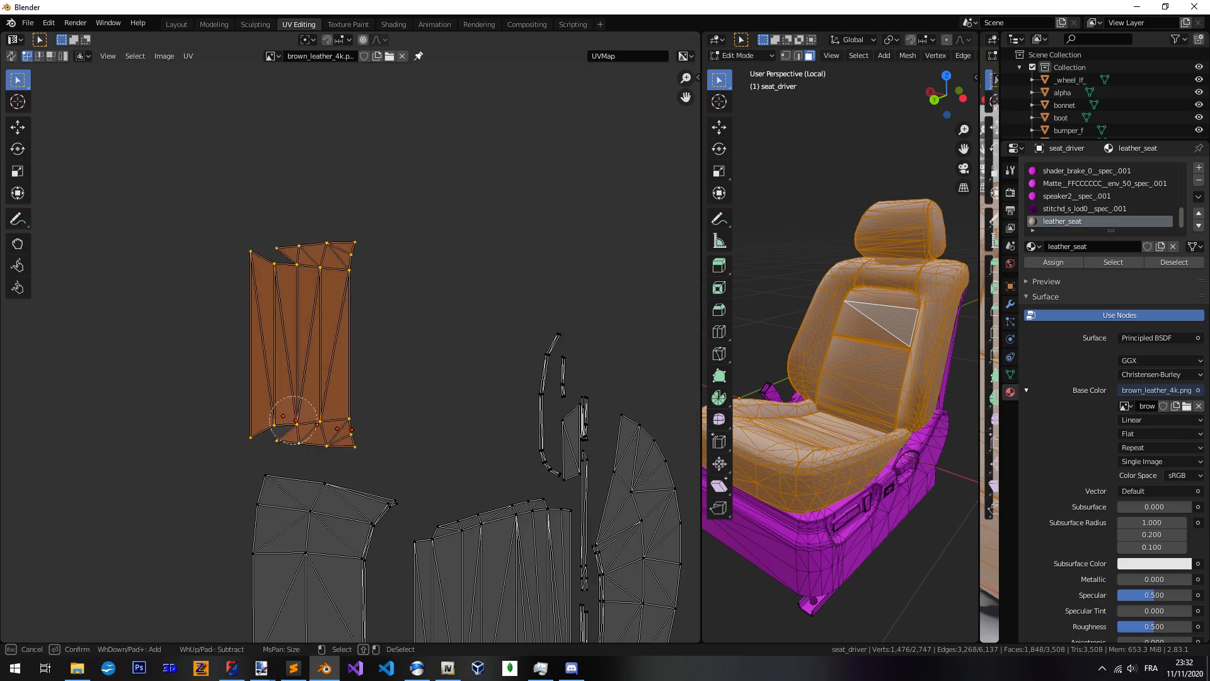
{"action": "right_click", "coordinate": [312, 419]}
{"action": "scroll", "coordinate": [352, 350], "scroll_direction": "down", "scroll_amount": 7}
{"action": "middle_click_drag", "start_coordinate": [354, 378], "coordinate": [148, 275]}
{"action": "key", "text": "g"}
{"action": "left_click", "coordinate": [593, 509]}
Circle-select the whole tall curved island at the layout's far right and move it onto the texture stack
{"action": "mouse_move", "coordinate": [313, 384]}
{"action": "middle_mouse_down"}
{"action": "mouse_move", "coordinate": [446, 431]}
{"action": "mouse_move", "coordinate": [521, 424]}
{"action": "middle_mouse_up"}
{"action": "scroll", "coordinate": [441, 422], "scroll_direction": "up", "scroll_amount": 3}
{"action": "scroll", "coordinate": [529, 403], "scroll_direction": "up", "scroll_amount": 2}
{"action": "key", "text": "c"}
{"action": "mouse_move", "coordinate": [472, 239]}
{"action": "left_mouse_down"}
{"action": "mouse_move", "coordinate": [459, 229]}
{"action": "mouse_move", "coordinate": [473, 405]}
{"action": "mouse_move", "coordinate": [455, 473]}
{"action": "left_mouse_up"}
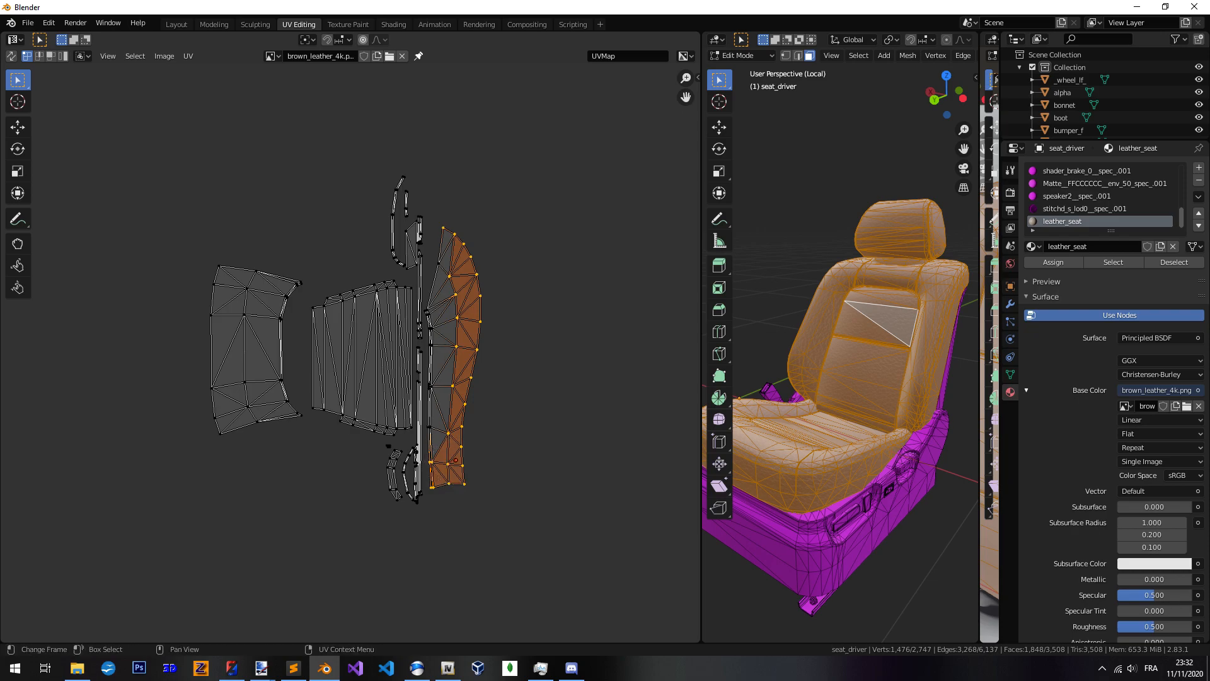
{"action": "scroll", "coordinate": [456, 460], "scroll_direction": "up", "scroll_amount": 3}
{"action": "key", "text": "c"}
{"action": "left_click_drag", "start_coordinate": [521, 504], "coordinate": [523, 429]}
{"action": "left_click_drag", "start_coordinate": [534, 346], "coordinate": [529, 185]}
{"action": "key", "text": "Escape"}
{"action": "scroll", "coordinate": [528, 189], "scroll_direction": "down", "scroll_amount": 6}
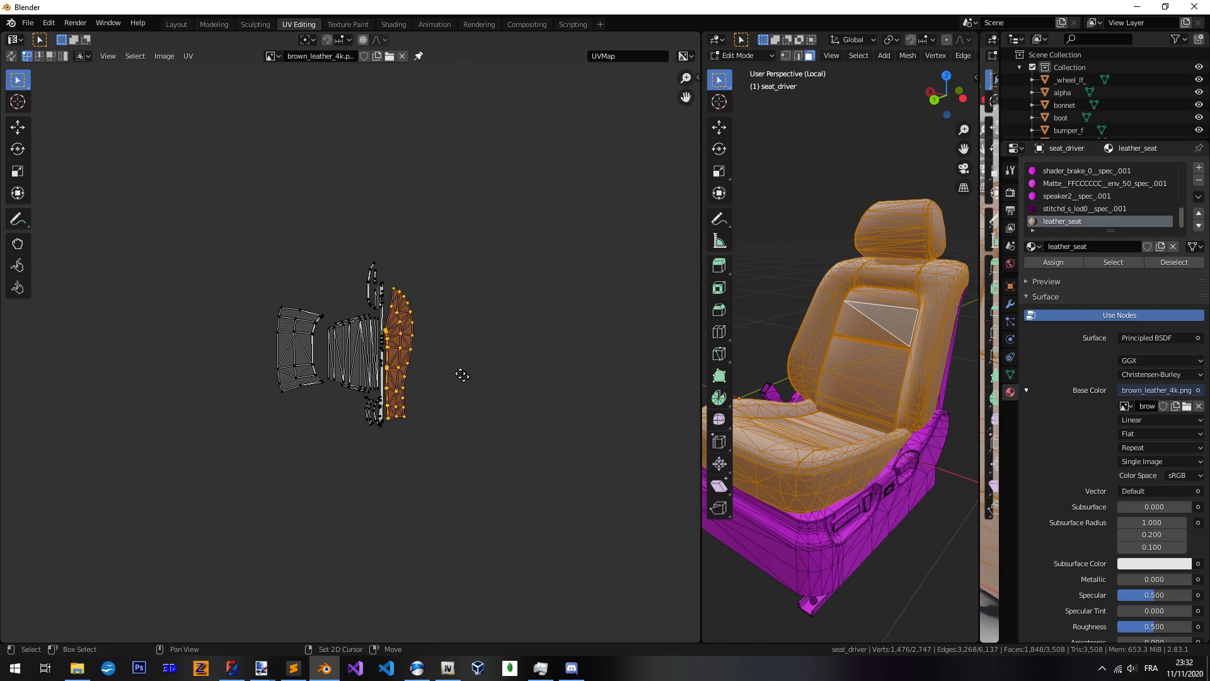
{"action": "middle_click_drag", "start_coordinate": [480, 412], "coordinate": [271, 275]}
{"action": "scroll", "coordinate": [271, 277], "scroll_direction": "down", "scroll_amount": 3}
{"action": "key", "text": "g"}
{"action": "left_click", "coordinate": [423, 490]}
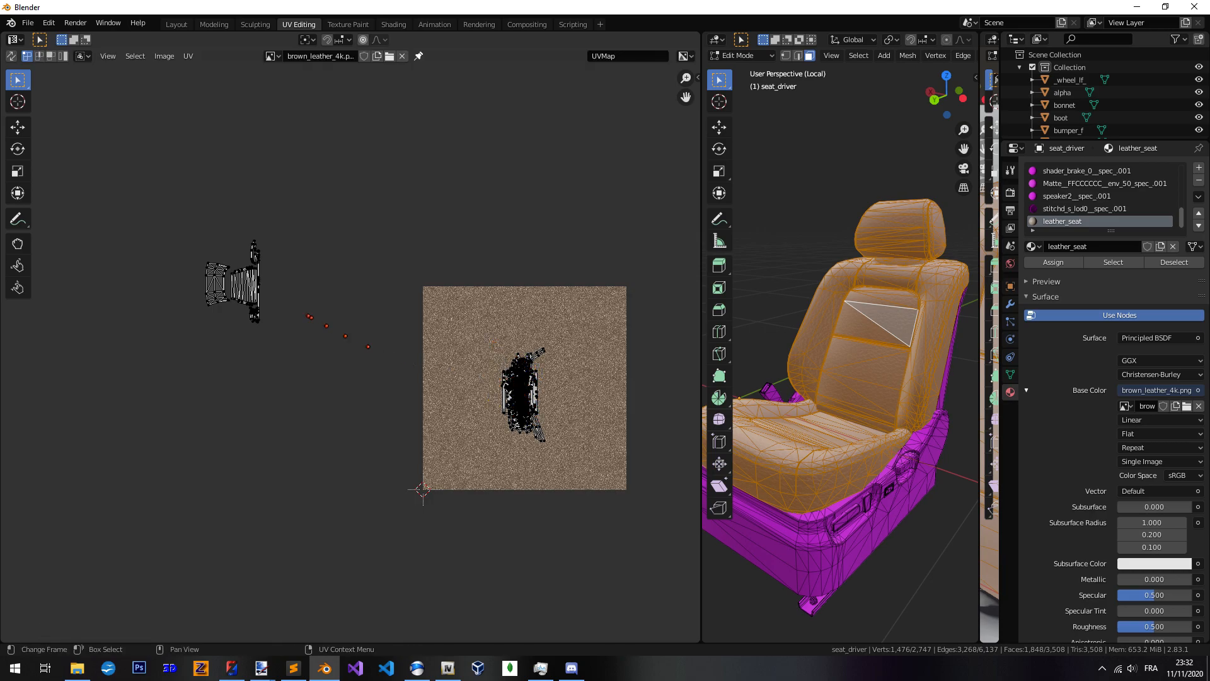
Circle-select the upper group of thin curved strips and small pieces and move it onto the texture stack
{"action": "scroll", "coordinate": [252, 277], "scroll_direction": "up", "scroll_amount": 5}
{"action": "key", "text": "c"}
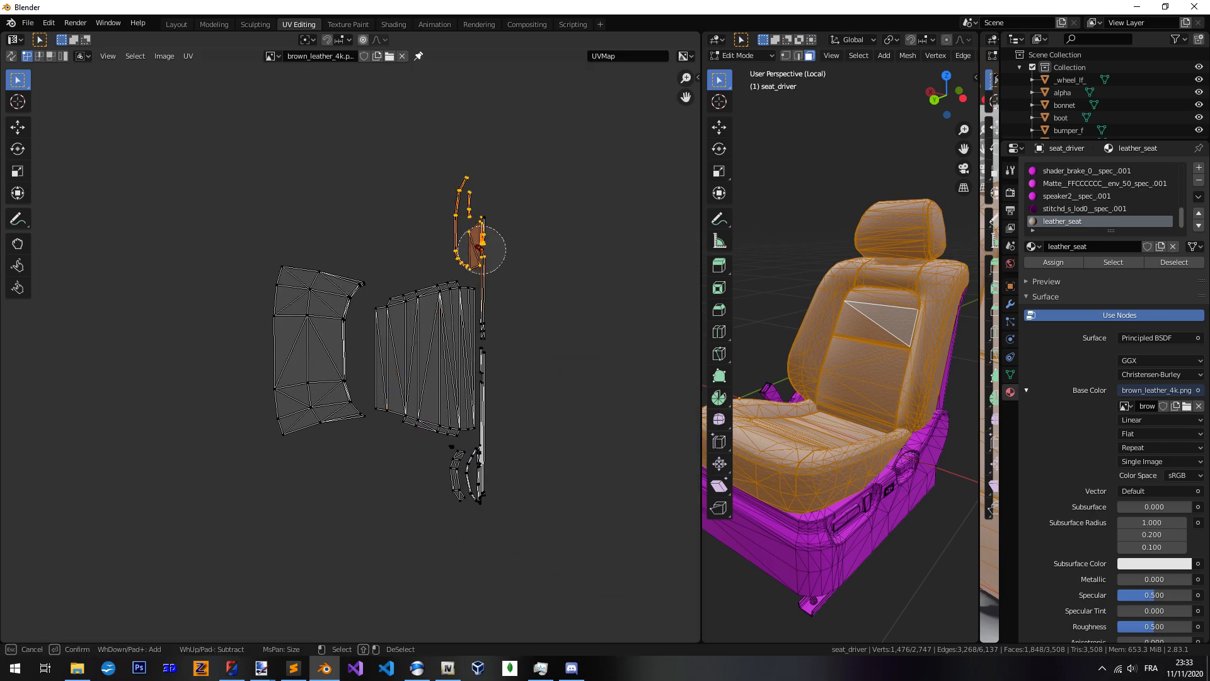
{"action": "key", "text": "Escape"}
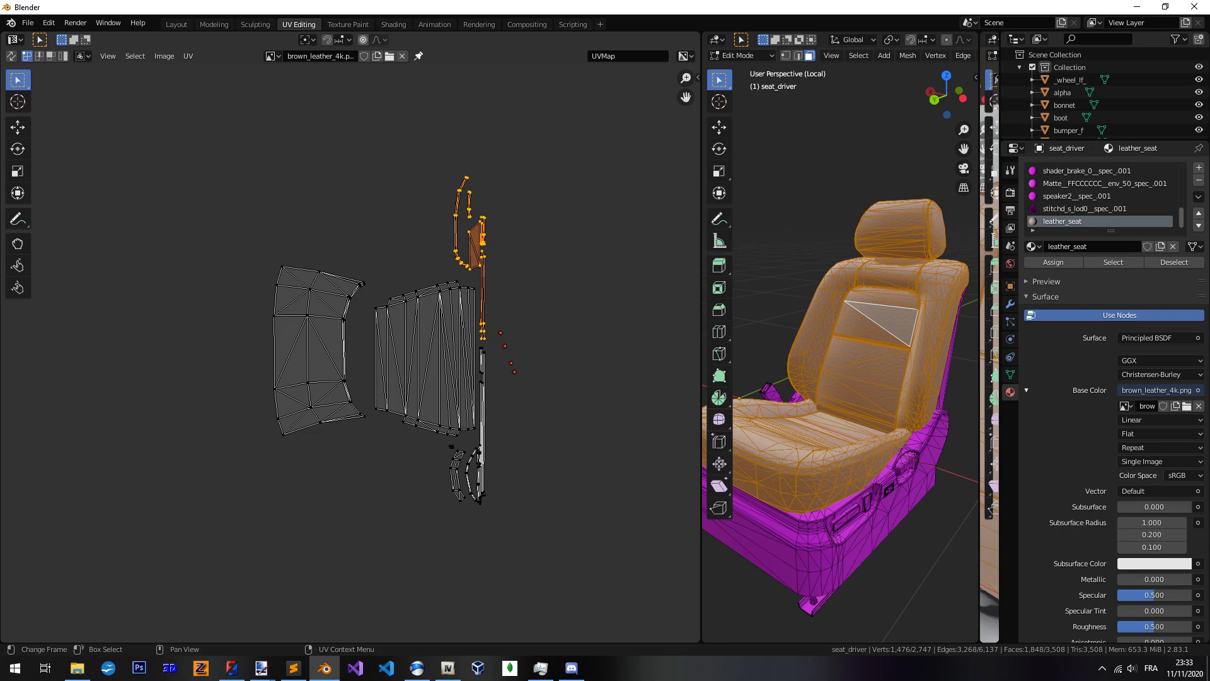
{"action": "middle_click_drag", "start_coordinate": [500, 327], "coordinate": [269, 207]}
{"action": "scroll", "coordinate": [271, 211], "scroll_direction": "down", "scroll_amount": 5}
{"action": "key", "text": "g"}
{"action": "left_click", "coordinate": [673, 462]}
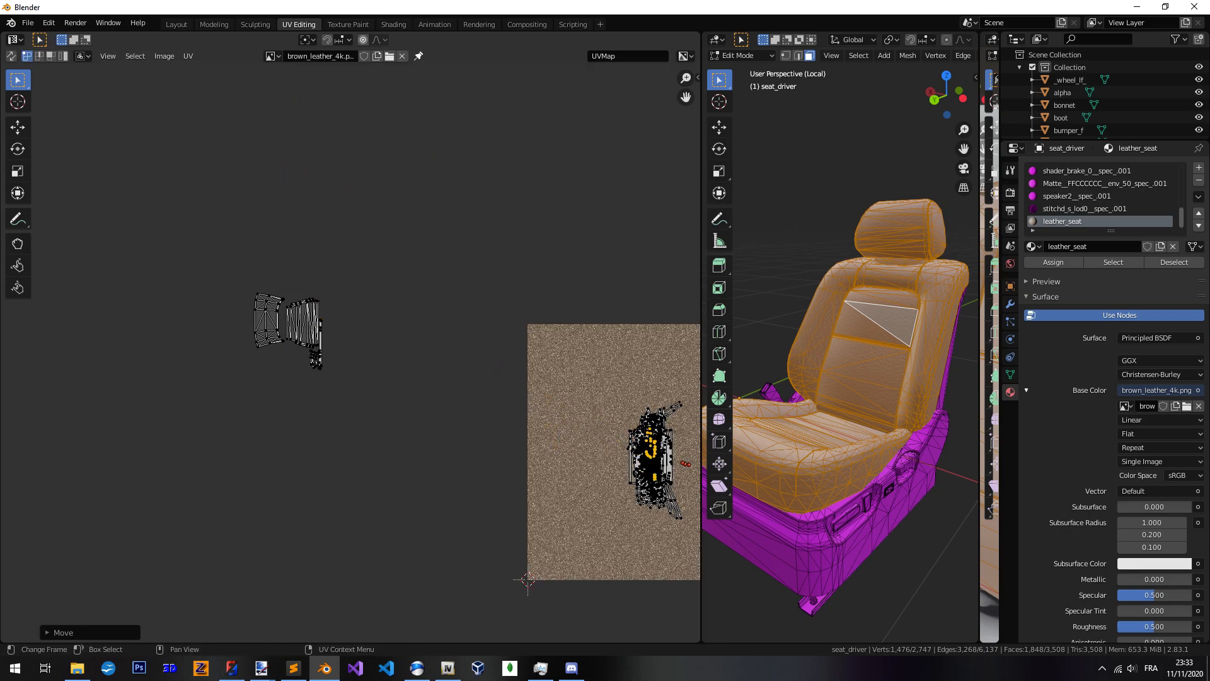
Circle-select the lower thin strips and small curved pieces, move them onto the texture stack, and clear the selection
{"action": "scroll", "coordinate": [315, 359], "scroll_direction": "up", "scroll_amount": 6}
{"action": "key", "text": "c"}
{"action": "mouse_move", "coordinate": [372, 375]}
{"action": "left_mouse_down"}
{"action": "mouse_move", "coordinate": [325, 513]}
{"action": "mouse_move", "coordinate": [366, 465]}
{"action": "mouse_move", "coordinate": [399, 469]}
{"action": "left_mouse_up"}
{"action": "left_click_drag", "start_coordinate": [444, 174], "coordinate": [432, 105]}
{"action": "key", "text": "Escape"}
{"action": "middle_click_drag", "start_coordinate": [458, 148], "coordinate": [481, 267]}
{"action": "key", "text": "c"}
{"action": "left_click_drag", "start_coordinate": [466, 187], "coordinate": [460, 172]}
{"action": "key", "text": "Escape"}
{"action": "scroll", "coordinate": [460, 172], "scroll_direction": "down", "scroll_amount": 6}
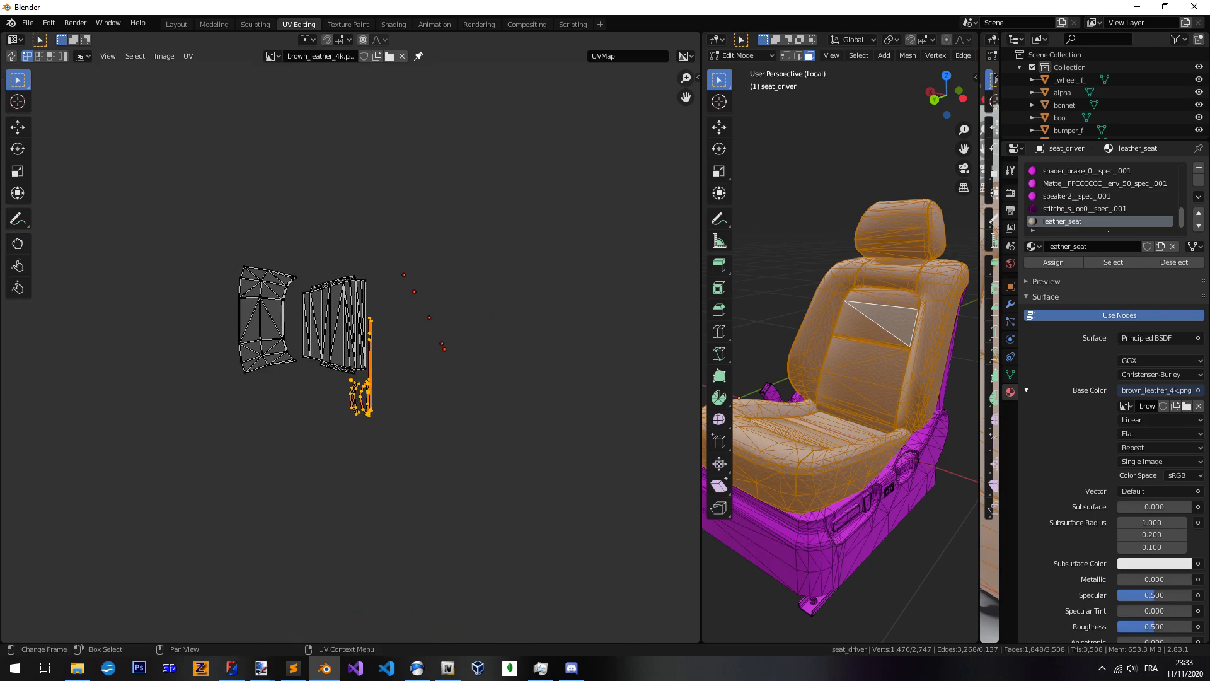
{"action": "key", "text": "g"}
{"action": "left_click", "coordinate": [623, 382]}
{"action": "key", "text": "alt+a"}
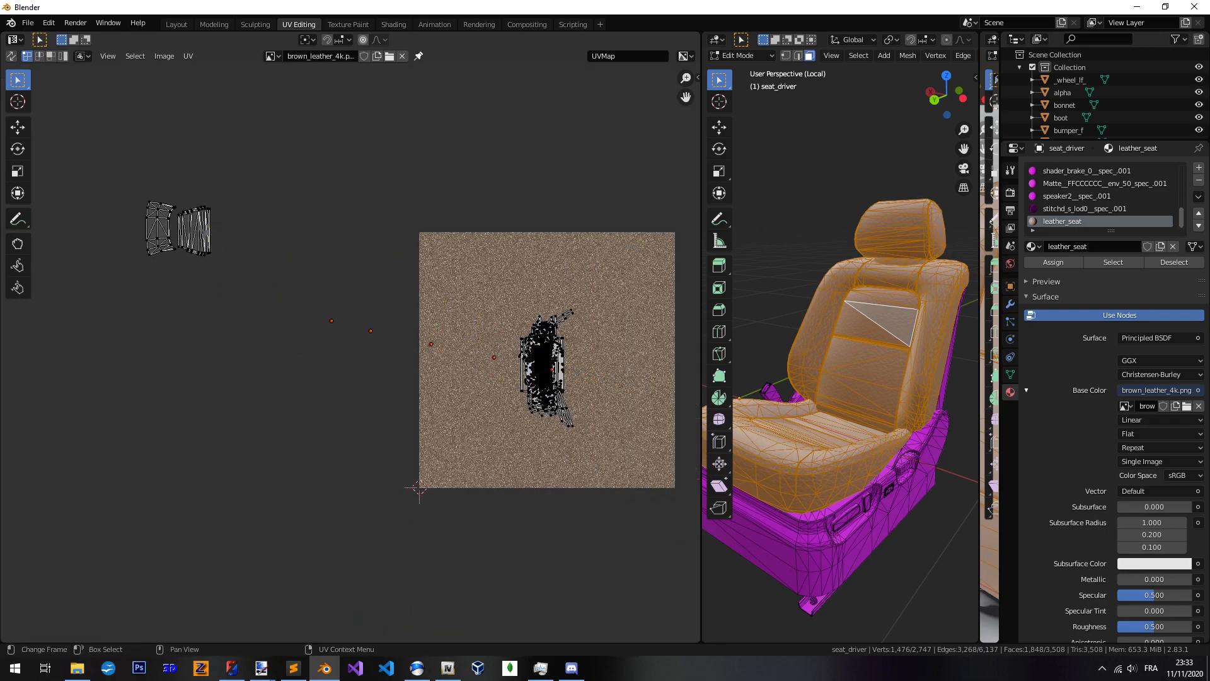
Circle-select the entire tapered segmented panel and move it over the remaining curved panel
{"action": "middle_click_drag", "start_coordinate": [165, 247], "coordinate": [358, 363]}
{"action": "scroll", "coordinate": [359, 362], "scroll_direction": "up", "scroll_amount": 6}
{"action": "key", "text": "c"}
{"action": "left_click_drag", "start_coordinate": [532, 373], "coordinate": [477, 382]}
{"action": "left_click_drag", "start_coordinate": [421, 347], "coordinate": [561, 208]}
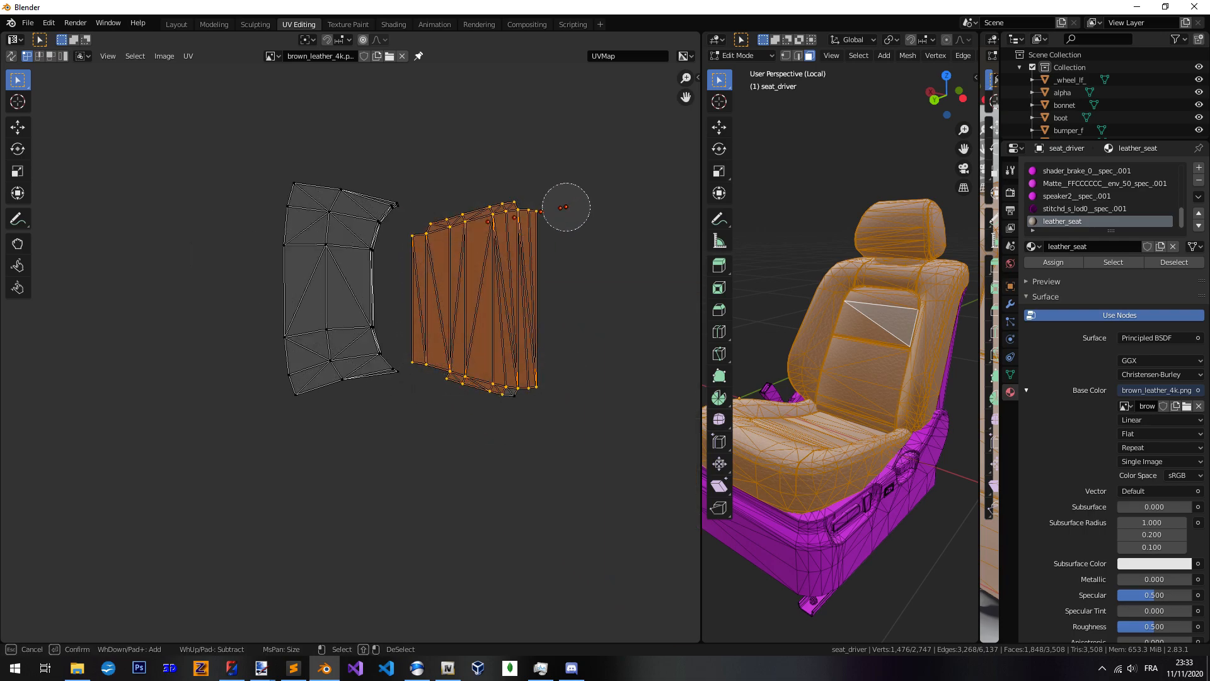
{"action": "key", "text": "Escape"}
{"action": "key", "text": "g"}
{"action": "right_click", "coordinate": [432, 230]}
{"action": "key", "text": "c"}
{"action": "left_click", "coordinate": [497, 402]}
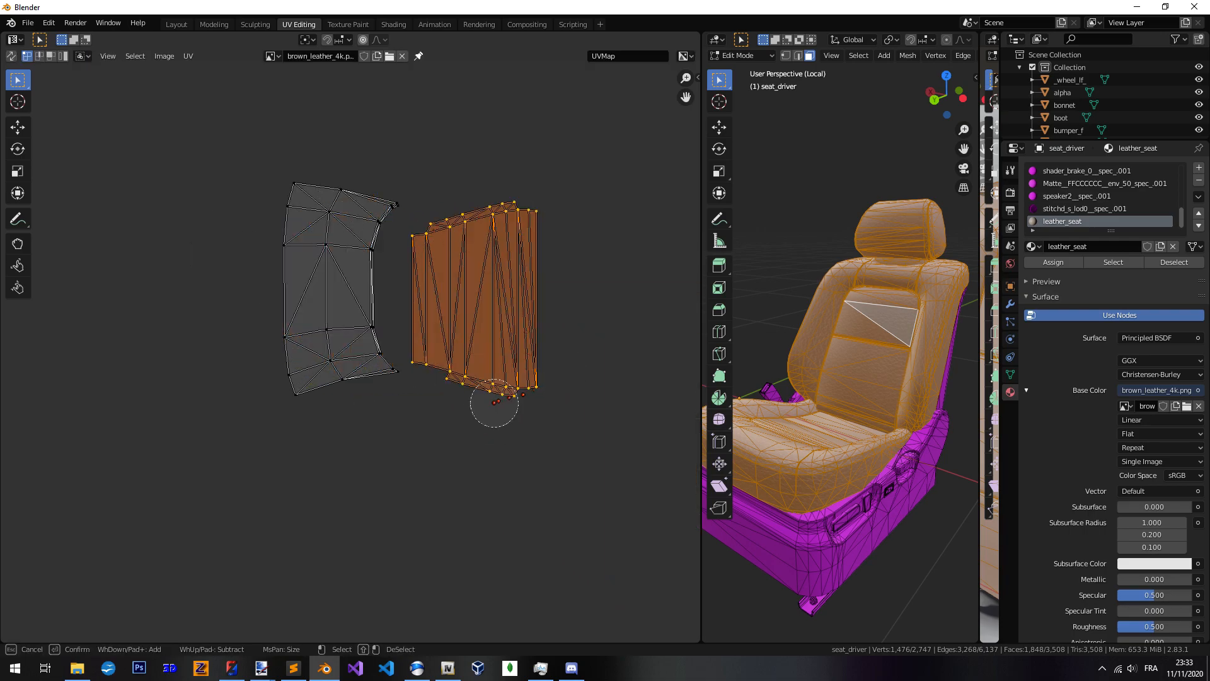
{"action": "key", "text": "Escape"}
{"action": "key", "text": "g"}
{"action": "left_click", "coordinate": [446, 367]}
Add the curved panel to the selection, move both panels onto the texture stack, and deselect everything
{"action": "key", "text": "c"}
{"action": "left_click_drag", "start_coordinate": [403, 212], "coordinate": [394, 206]}
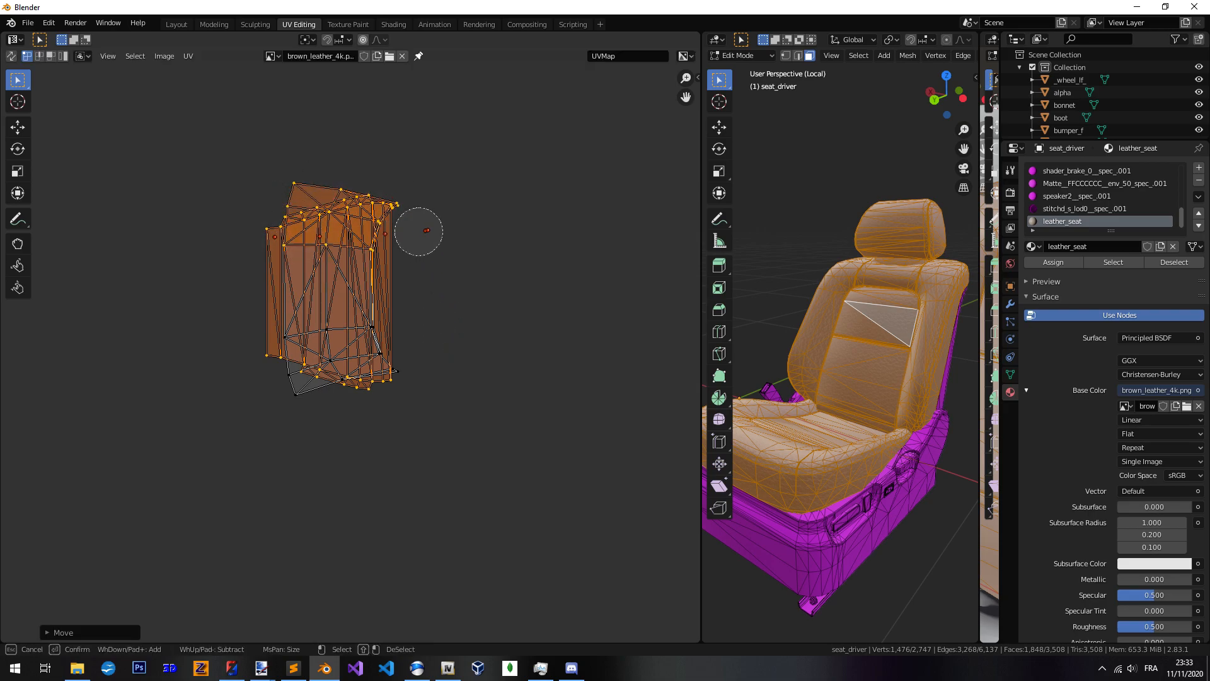
{"action": "key", "text": "Escape"}
{"action": "scroll", "coordinate": [362, 403], "scroll_direction": "down", "scroll_amount": 9}
{"action": "mouse_move", "coordinate": [443, 424]}
{"action": "middle_mouse_down"}
{"action": "mouse_move", "coordinate": [234, 351]}
{"action": "mouse_move", "coordinate": [391, 408]}
{"action": "middle_mouse_up"}
{"action": "key", "text": "g"}
{"action": "left_click", "coordinate": [413, 417]}
{"action": "scroll", "coordinate": [390, 397], "scroll_direction": "up", "scroll_amount": 6}
{"action": "key", "text": "alt+a"}
Widen the 3D viewport and inspect the leather grain on the headrest and backrest in Object Mode
{"action": "scroll", "coordinate": [391, 408], "scroll_direction": "down", "scroll_amount": 2}
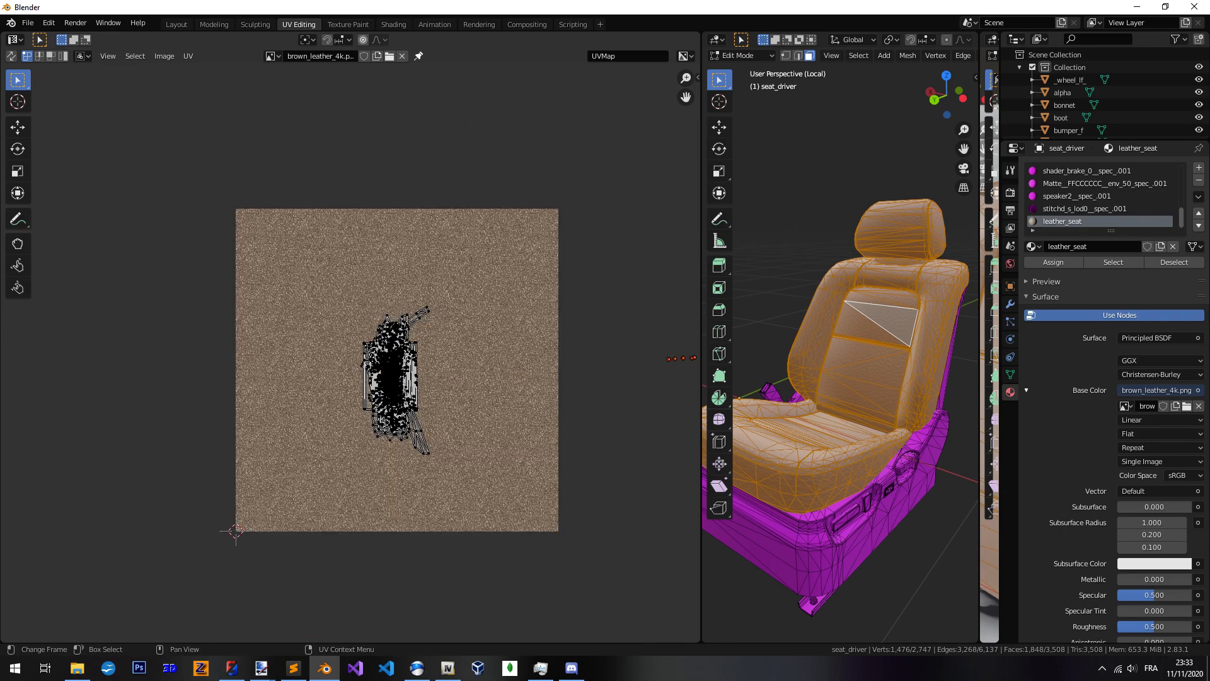
{"action": "left_click_drag", "start_coordinate": [702, 356], "coordinate": [378, 369]}
{"action": "scroll", "coordinate": [718, 397], "scroll_direction": "up", "scroll_amount": 3}
{"action": "key", "text": "Tab"}
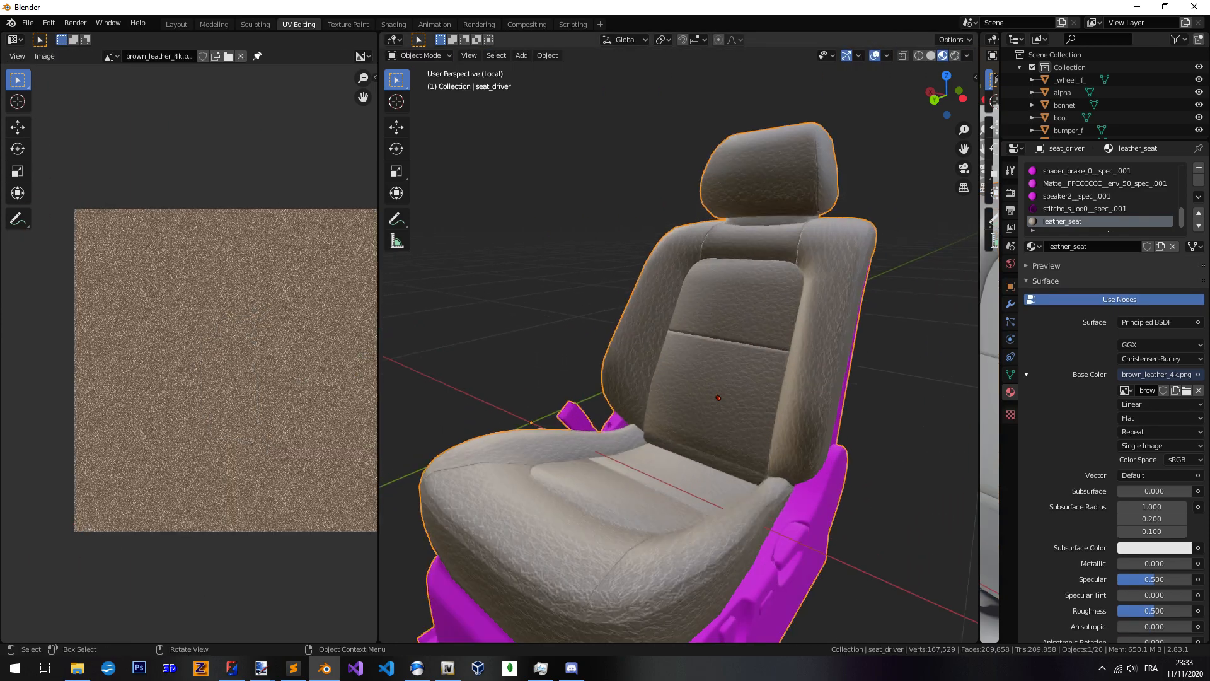
{"action": "scroll", "coordinate": [718, 398], "scroll_direction": "up", "scroll_amount": 3}
{"action": "middle_click_drag", "start_coordinate": [718, 397], "coordinate": [731, 396]}
{"action": "middle_click_drag", "start_coordinate": [728, 429], "coordinate": [734, 426]}
{"action": "middle_click_drag", "start_coordinate": [734, 426], "coordinate": [655, 523], "text": "shift"}
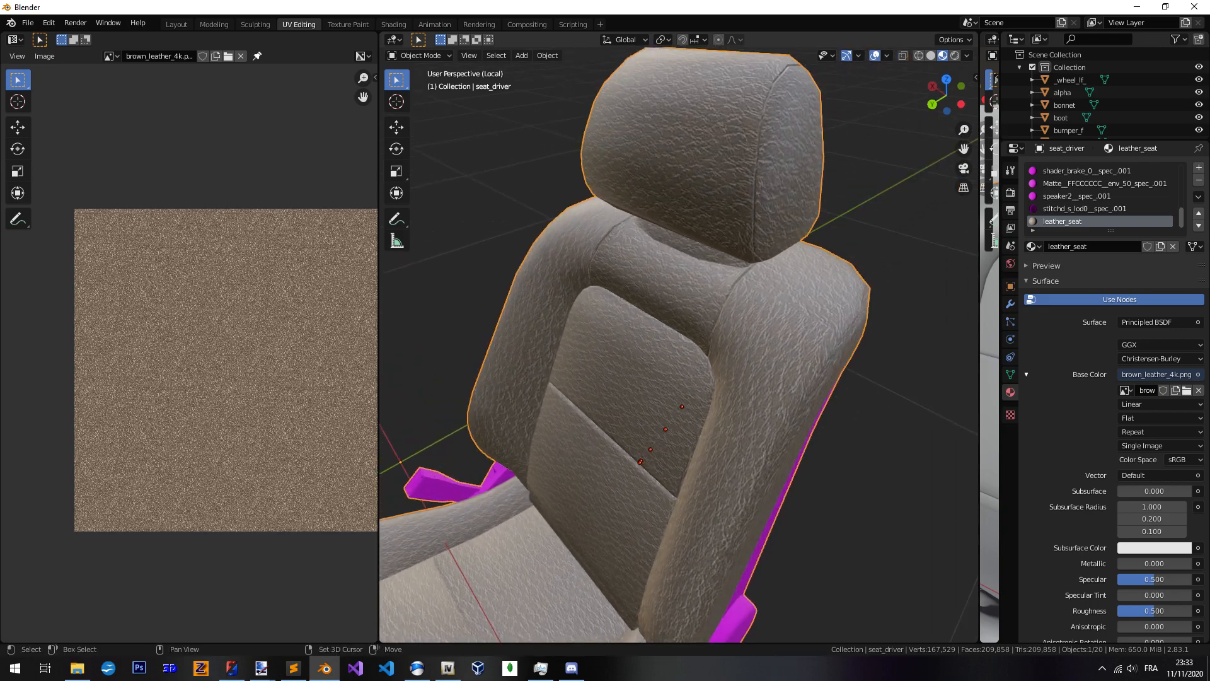
{"action": "scroll", "coordinate": [697, 436], "scroll_direction": "up", "scroll_amount": 2}
{"action": "middle_click_drag", "start_coordinate": [697, 436], "coordinate": [716, 429]}
Select all the stacked UV islands in Edit Mode and try shifting them slightly across the leather texture
{"action": "key", "text": "Tab"}
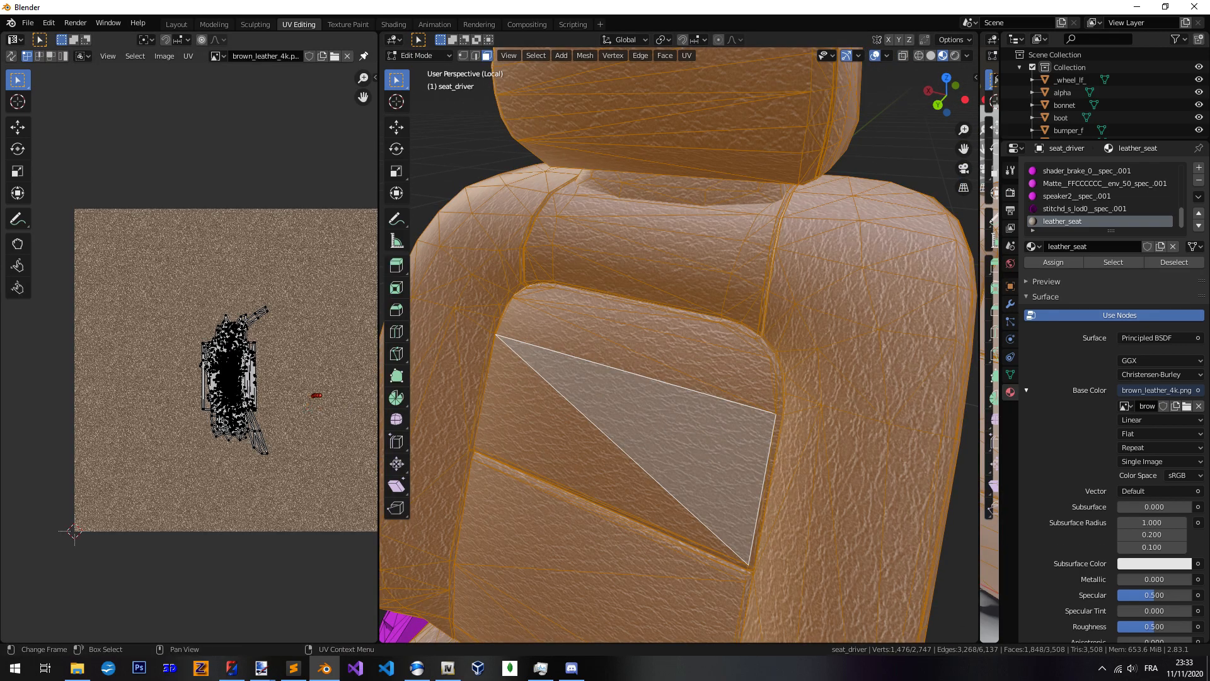
{"action": "key", "text": "a"}
{"action": "key", "text": "g"}
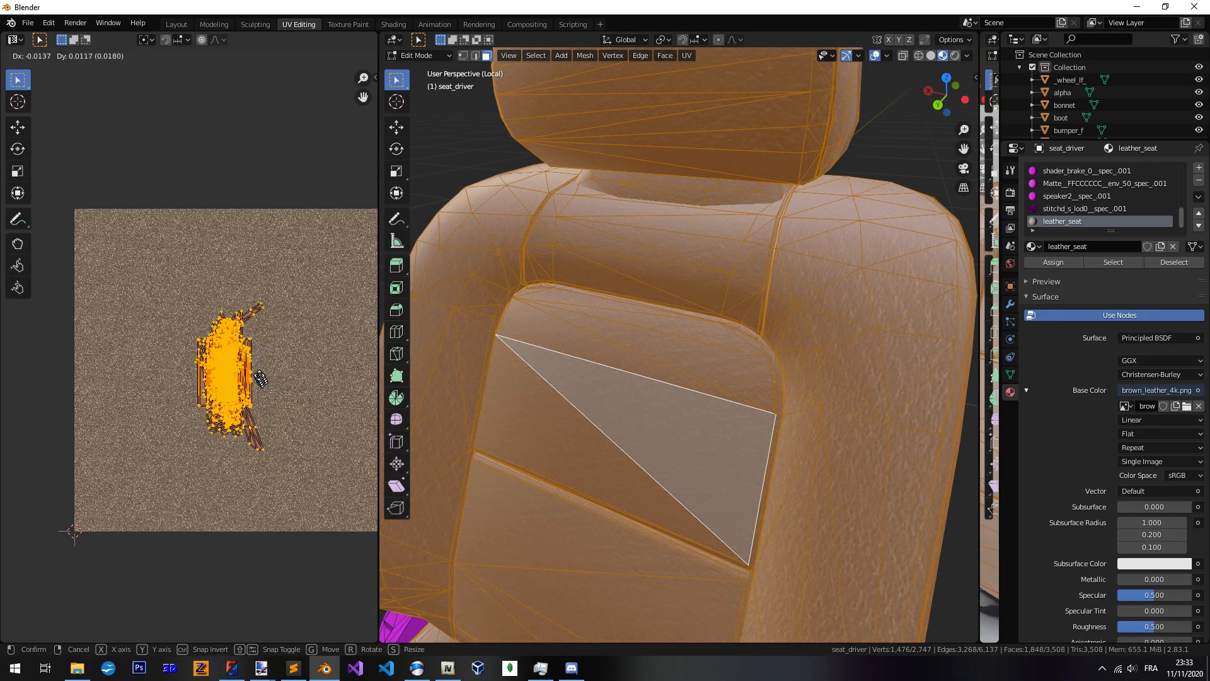
{"action": "left_click", "coordinate": [261, 381]}
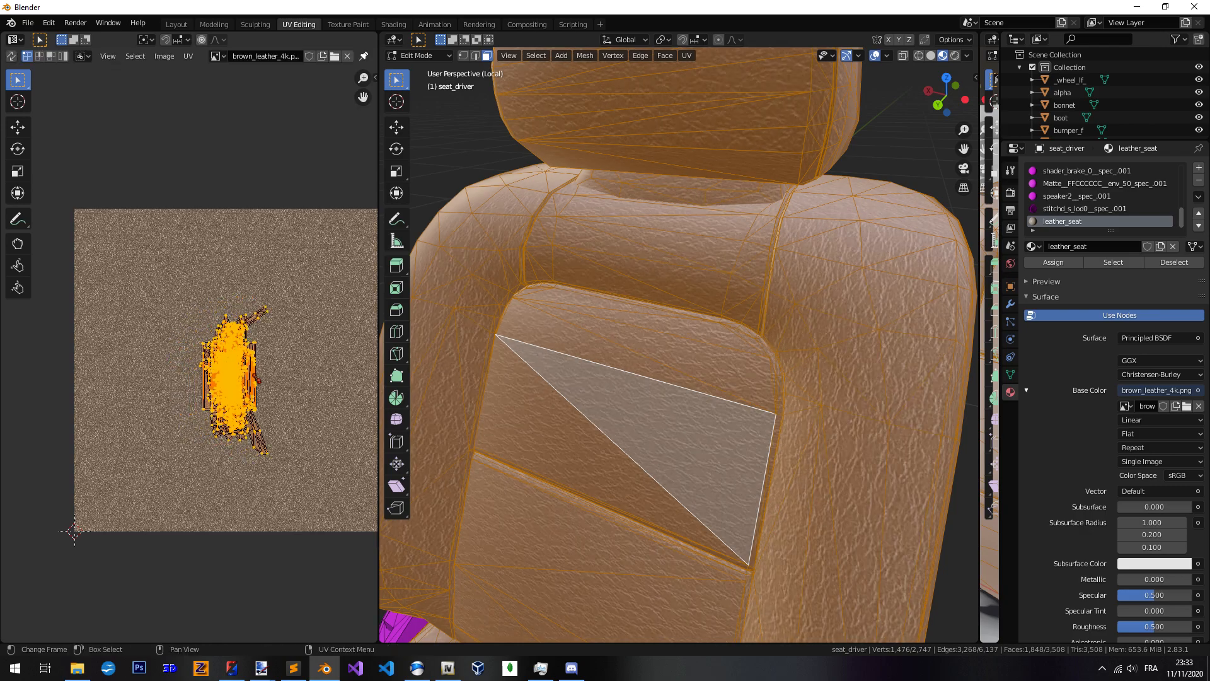
{"action": "scroll", "coordinate": [261, 380], "scroll_direction": "down", "scroll_amount": 3}
{"action": "middle_click_drag", "start_coordinate": [636, 432], "coordinate": [656, 420]}
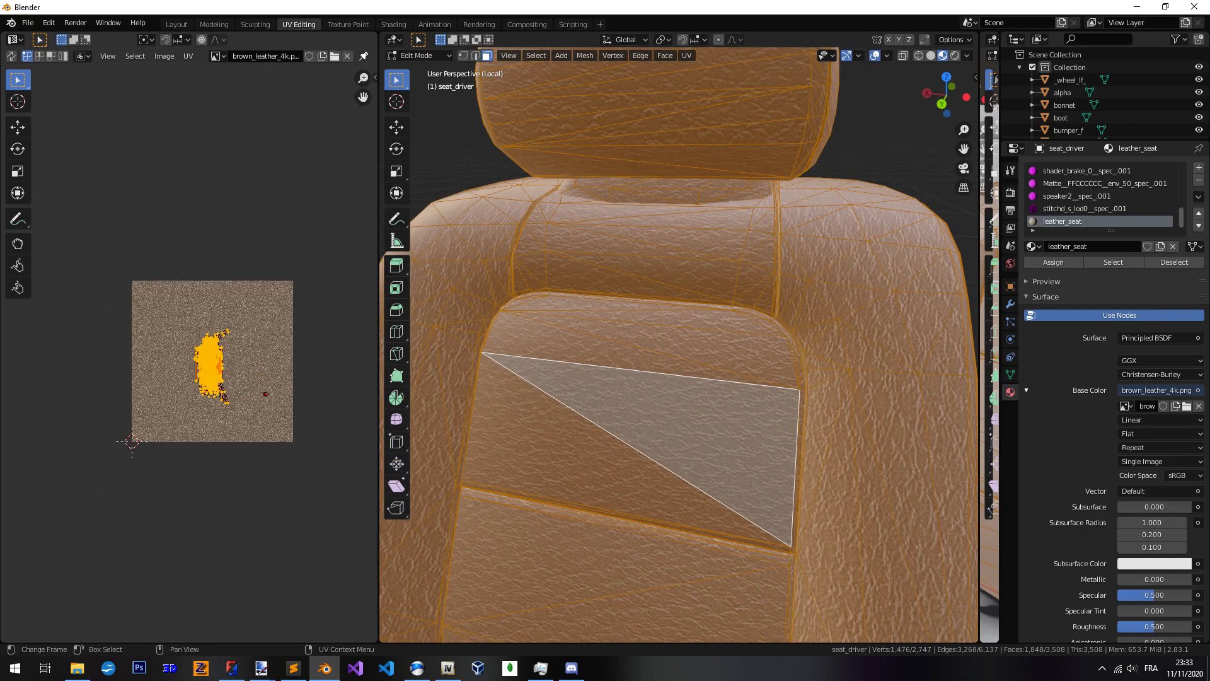
Scale all the UV islands by about 2.14 and shift them about -0.027 in X and 0.029 in Y
{"action": "key", "text": "Tab"}
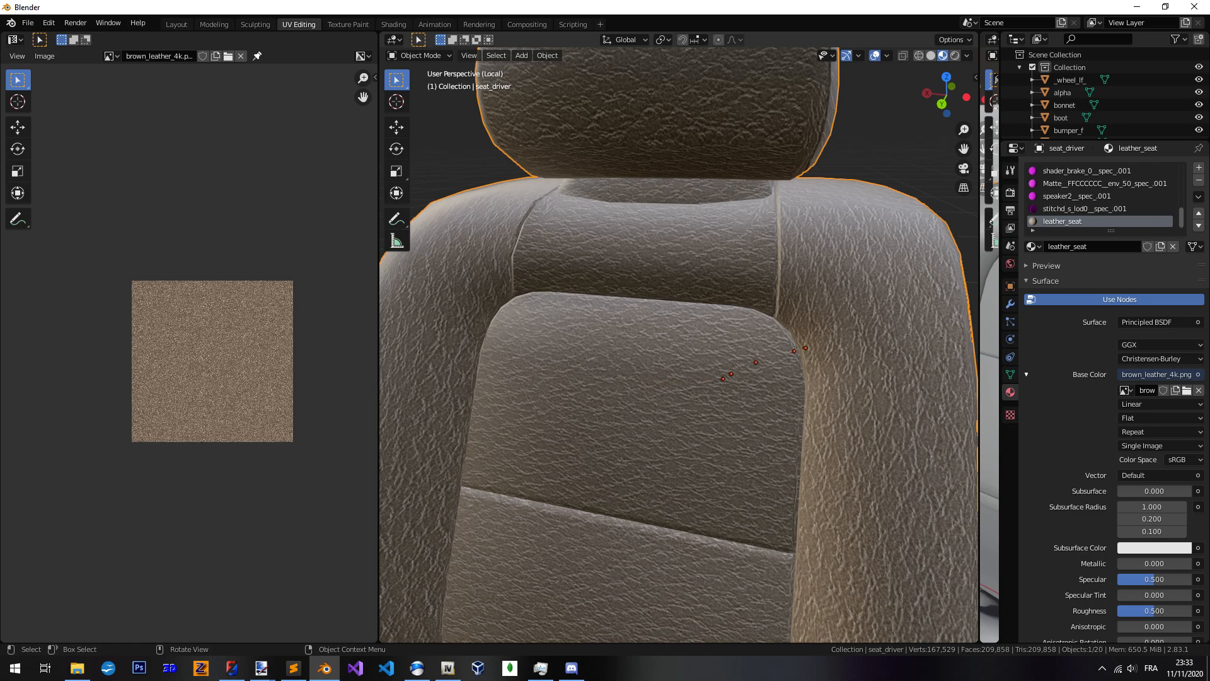
{"action": "scroll", "coordinate": [242, 378], "scroll_direction": "up", "scroll_amount": 5}
{"action": "scroll", "coordinate": [266, 381], "scroll_direction": "down", "scroll_amount": 2}
{"action": "middle_click_drag", "start_coordinate": [264, 391], "coordinate": [210, 371]}
{"action": "key", "text": "Tab"}
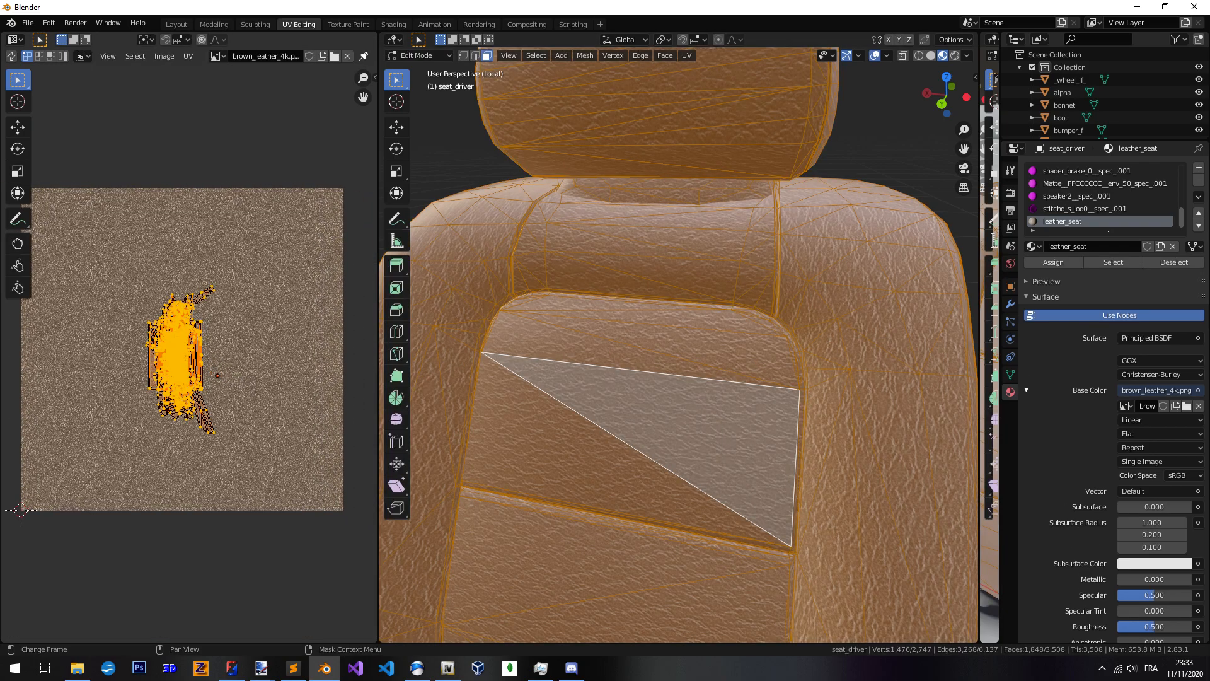
{"action": "key", "text": "s"}
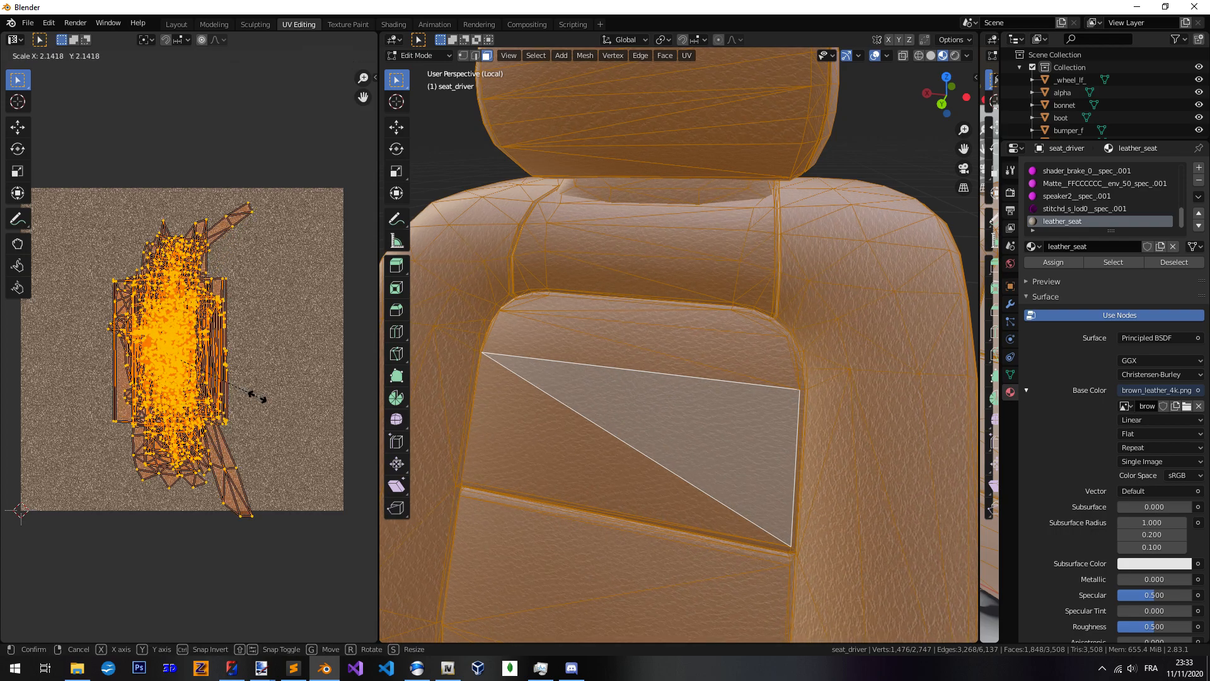
{"action": "left_click", "coordinate": [257, 397]}
{"action": "key", "text": "g"}
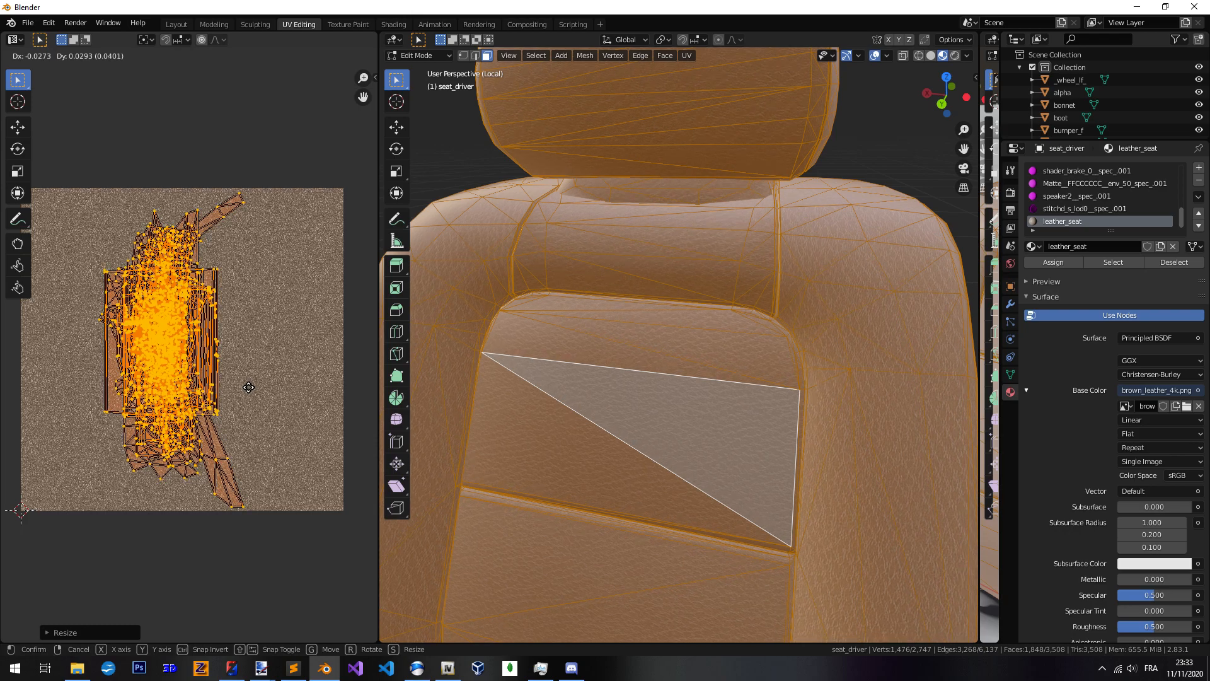
{"action": "left_click", "coordinate": [249, 386]}
Examine the leather grain size across the backrest in Object Mode and compare it with the UV layout
{"action": "key", "text": "Tab"}
{"action": "scroll", "coordinate": [702, 418], "scroll_direction": "down", "scroll_amount": 3}
{"action": "middle_click_drag", "start_coordinate": [674, 439], "coordinate": [715, 391]}
{"action": "middle_click_drag", "start_coordinate": [789, 283], "coordinate": [731, 335], "text": "shift"}
{"action": "scroll", "coordinate": [732, 334], "scroll_direction": "up", "scroll_amount": 4}
{"action": "mouse_move", "coordinate": [723, 380]}
{"action": "middle_mouse_down"}
{"action": "mouse_move", "coordinate": [708, 378]}
{"action": "mouse_move", "coordinate": [741, 340]}
{"action": "mouse_move", "coordinate": [775, 332]}
{"action": "mouse_move", "coordinate": [788, 351]}
{"action": "mouse_move", "coordinate": [738, 372]}
{"action": "middle_mouse_up"}
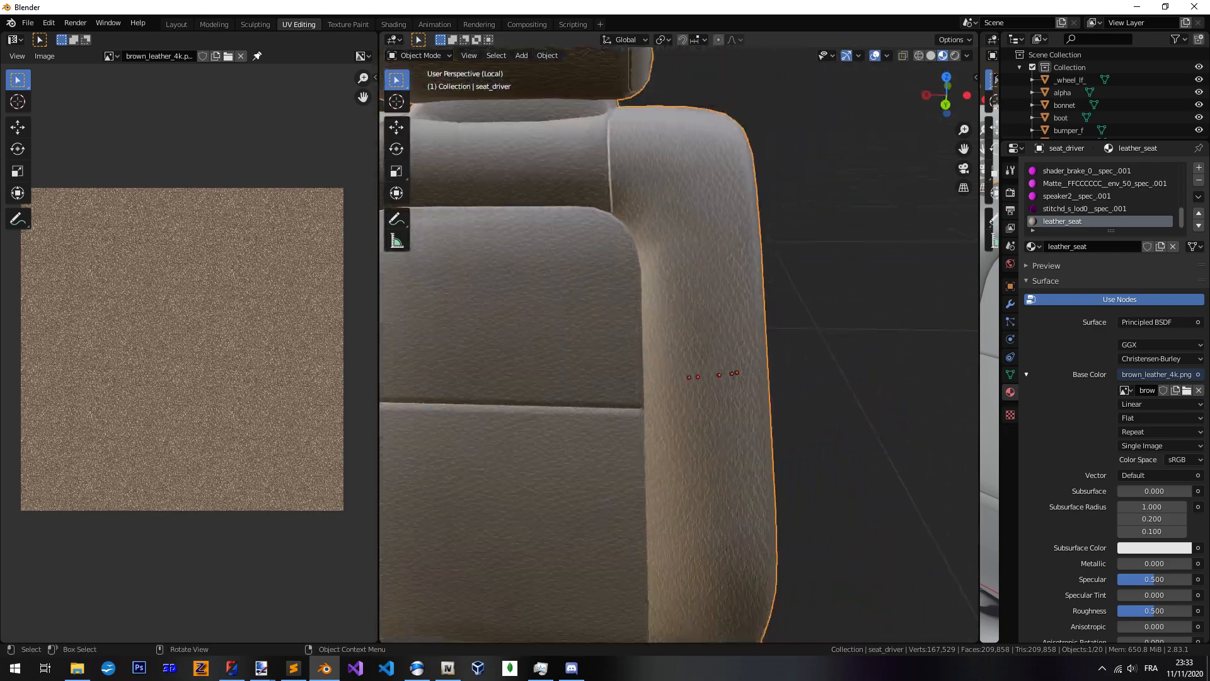
{"action": "key", "text": "Tab"}
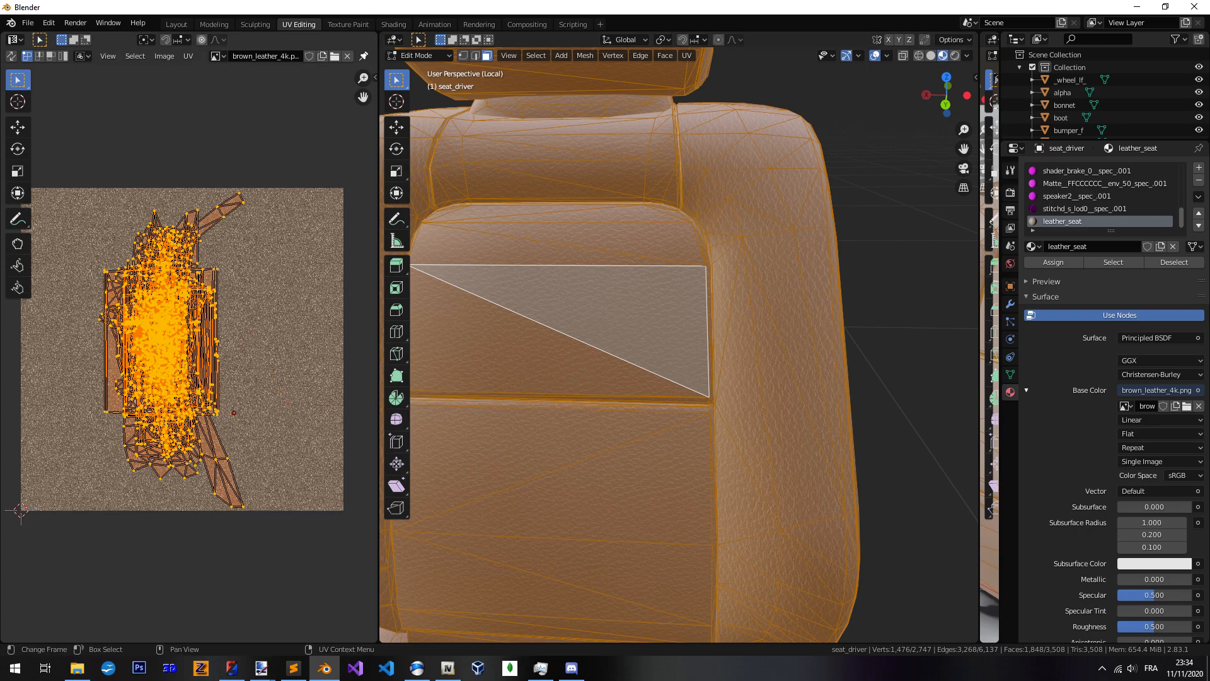
{"action": "scroll", "coordinate": [255, 402], "scroll_direction": "down", "scroll_amount": 3}
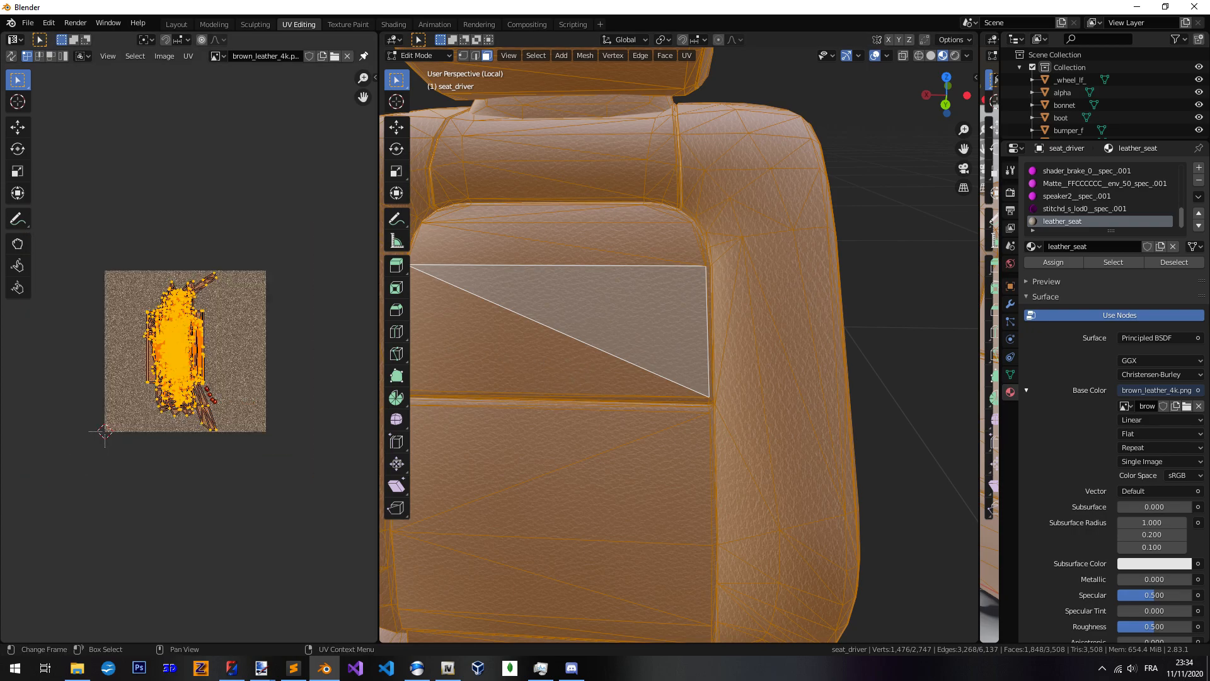
{"action": "scroll", "coordinate": [234, 382], "scroll_direction": "up", "scroll_amount": 1}
{"action": "key", "text": "Tab"}
{"action": "middle_click_drag", "start_coordinate": [614, 413], "coordinate": [670, 400]}
Select only the lower centre panel of the backrest in Edit Mode and scale up its UV island
{"action": "key", "text": "Tab"}
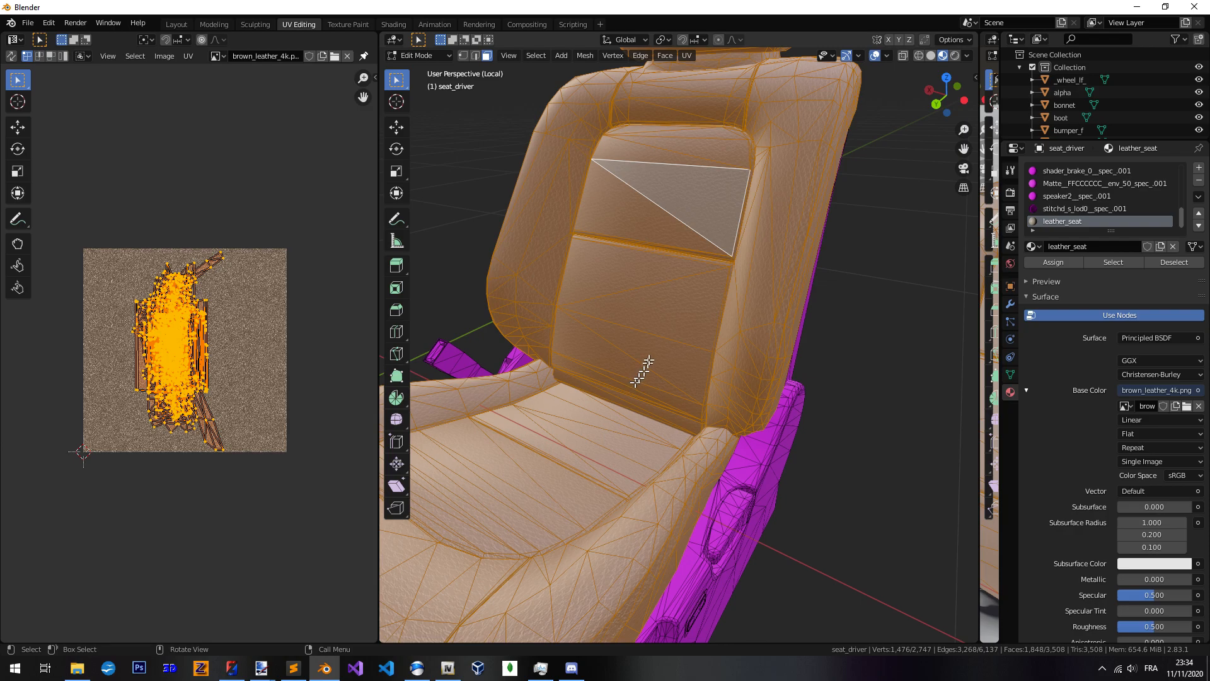
{"action": "key", "text": "alt+a"}
{"action": "key", "text": "c"}
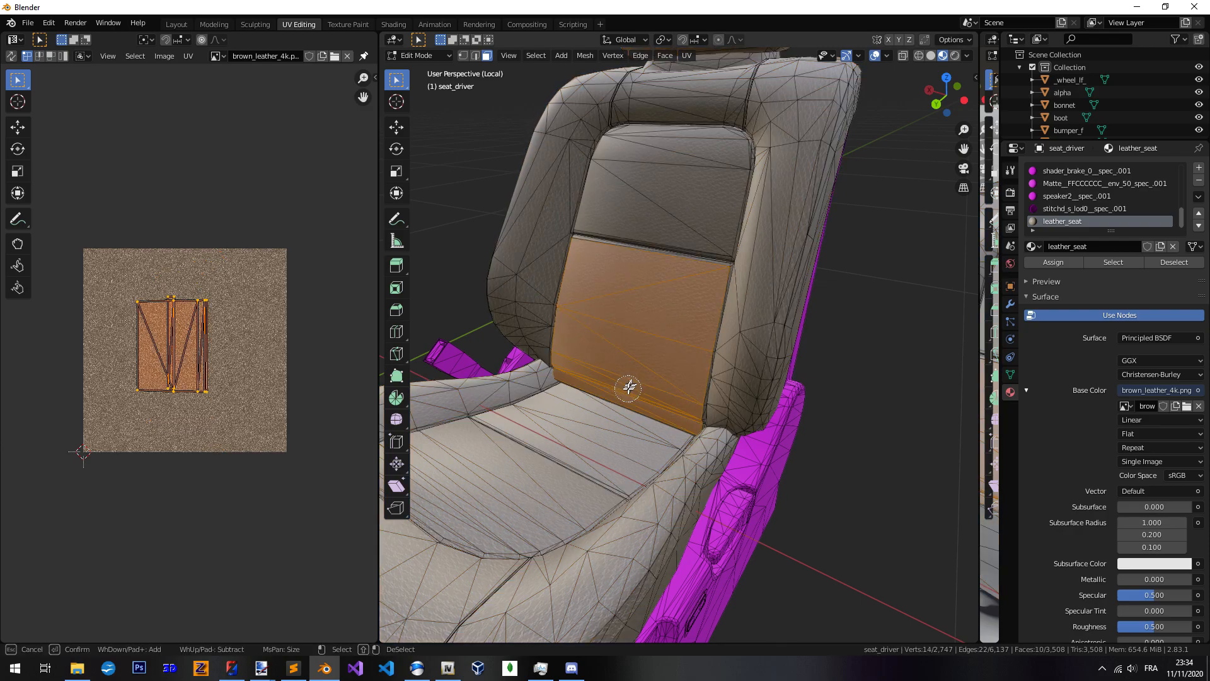
{"action": "key", "text": "Escape"}
{"action": "scroll", "coordinate": [640, 356], "scroll_direction": "up", "scroll_amount": 4}
{"action": "middle_click_drag", "start_coordinate": [638, 394], "coordinate": [655, 462]}
{"action": "middle_click_drag", "start_coordinate": [655, 461], "coordinate": [605, 451]}
{"action": "scroll", "coordinate": [632, 424], "scroll_direction": "down", "scroll_amount": 1}
{"action": "middle_click_drag", "start_coordinate": [643, 353], "coordinate": [683, 397], "text": "shift"}
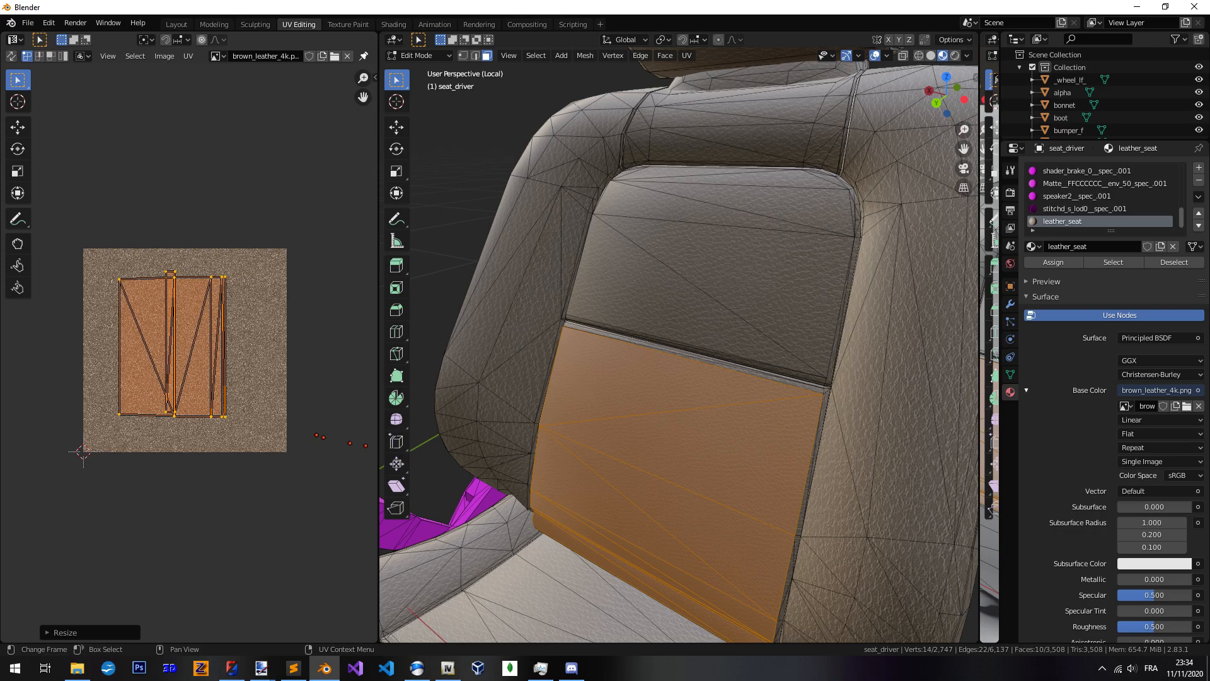
Compare the leather grain on the backrest's lower and upper centre panels in Object Mode
{"action": "key", "text": "Tab"}
{"action": "scroll", "coordinate": [678, 372], "scroll_direction": "up", "scroll_amount": 4}
{"action": "scroll", "coordinate": [658, 479], "scroll_direction": "down", "scroll_amount": 5}
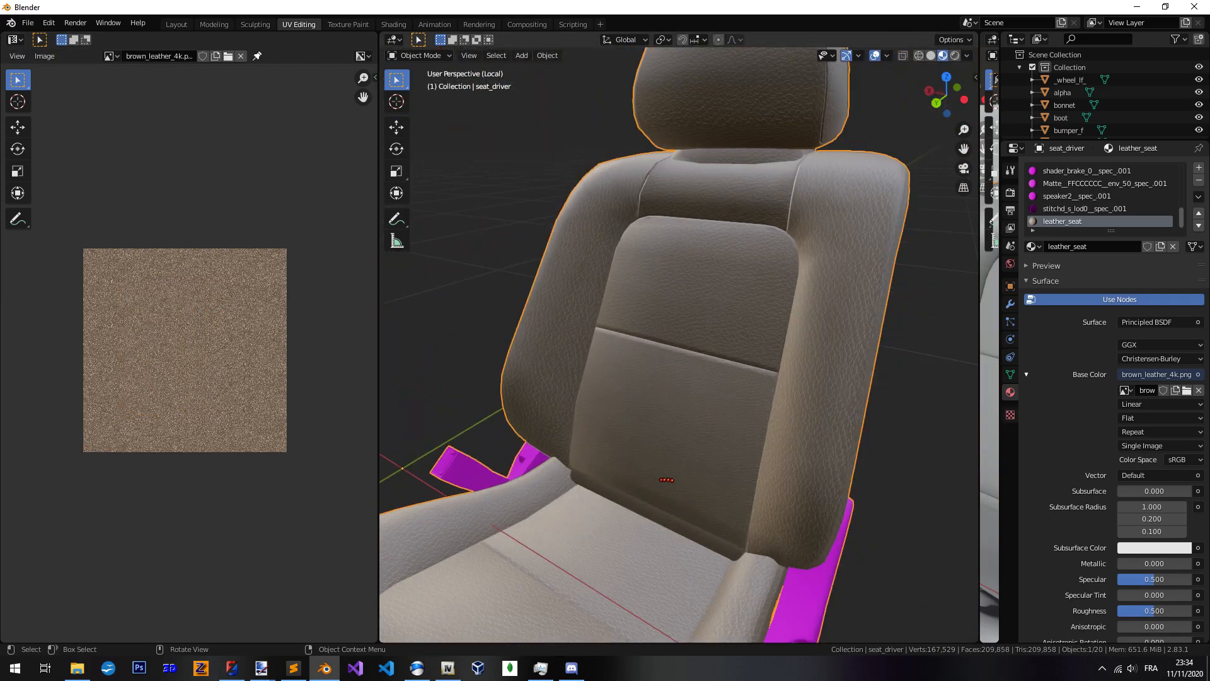
{"action": "key", "text": "Tab"}
{"action": "key", "text": "Tab"}
{"action": "scroll", "coordinate": [705, 472], "scroll_direction": "up", "scroll_amount": 5}
{"action": "scroll", "coordinate": [706, 471], "scroll_direction": "down", "scroll_amount": 4}
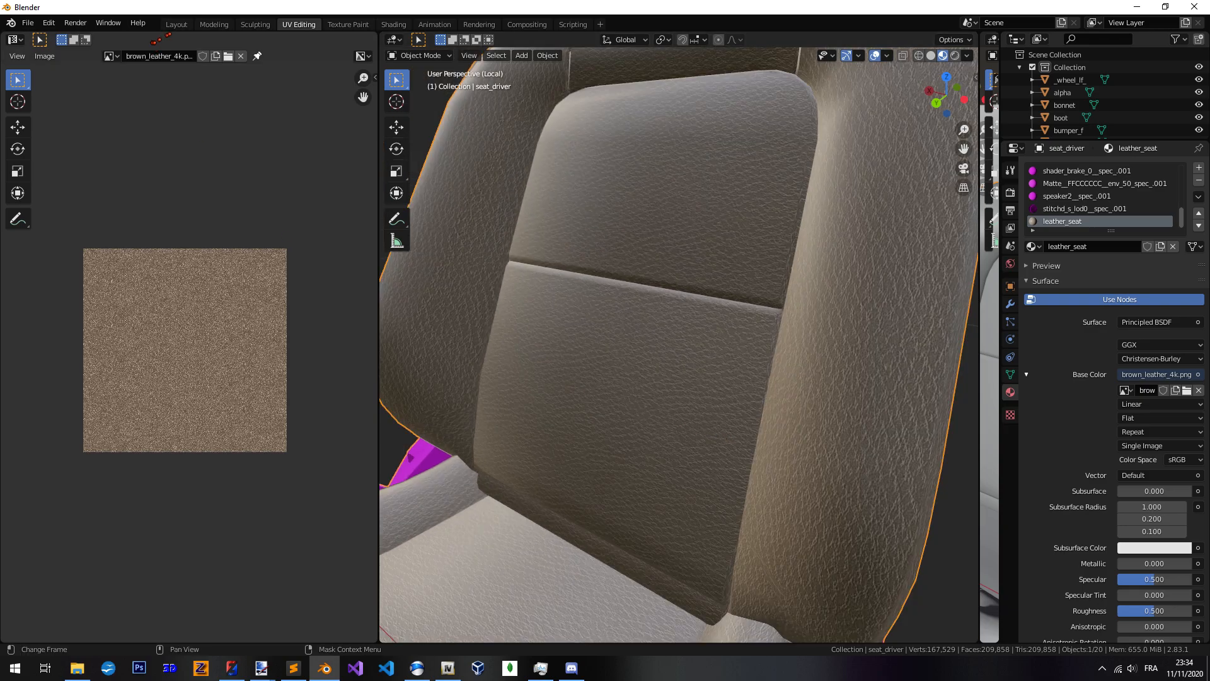
Inspect the driver seat's leather grain from the side in the Layout workspace, covering the backrest bolster and the headrest
{"action": "left_click", "coordinate": [177, 24]}
{"action": "scroll", "coordinate": [693, 334], "scroll_direction": "up", "scroll_amount": 5}
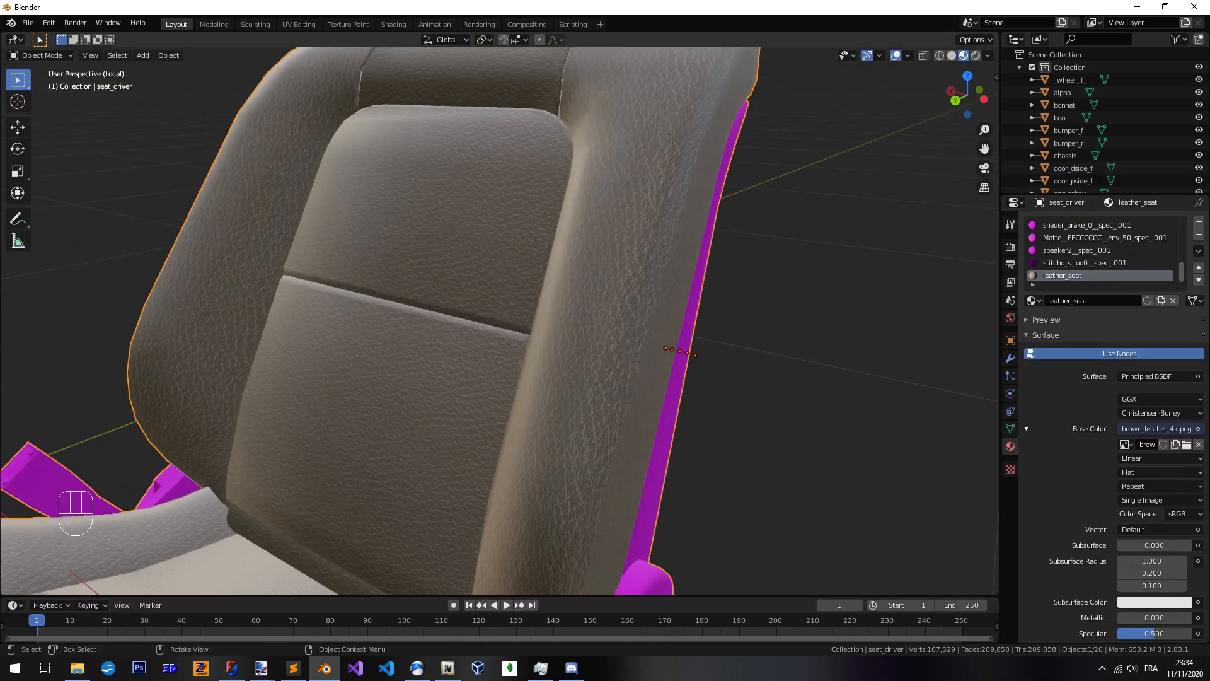
{"action": "middle_click_drag", "start_coordinate": [693, 334], "coordinate": [668, 334]}
{"action": "middle_click_drag", "start_coordinate": [668, 334], "coordinate": [680, 397], "text": "shift"}
{"action": "middle_click_drag", "start_coordinate": [680, 397], "coordinate": [554, 404]}
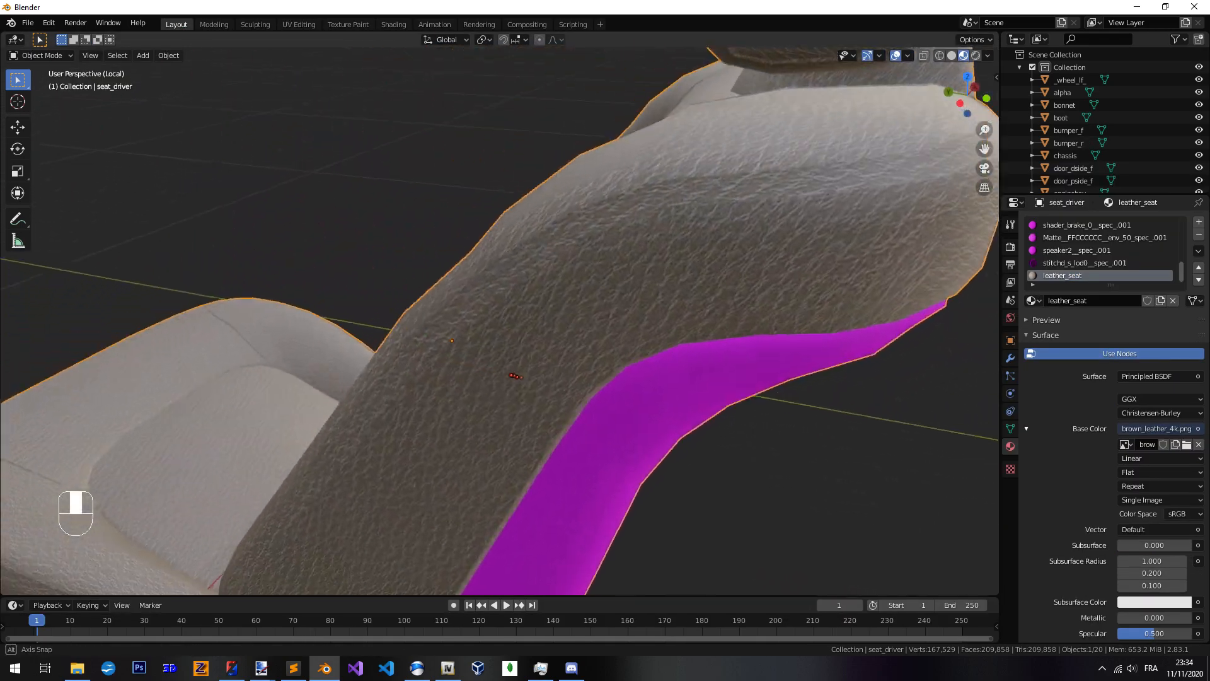
{"action": "scroll", "coordinate": [555, 403], "scroll_direction": "down", "scroll_amount": 4}
{"action": "middle_click_drag", "start_coordinate": [505, 360], "coordinate": [640, 411], "text": "shift"}
{"action": "mouse_move", "coordinate": [640, 411]}
{"action": "middle_mouse_down"}
{"action": "mouse_move", "coordinate": [669, 408]}
{"action": "mouse_move", "coordinate": [636, 386]}
{"action": "mouse_move", "coordinate": [649, 408]}
{"action": "middle_mouse_up"}
{"action": "scroll", "coordinate": [642, 383], "scroll_direction": "down", "scroll_amount": 1}
{"action": "middle_click_drag", "start_coordinate": [649, 408], "coordinate": [696, 411]}
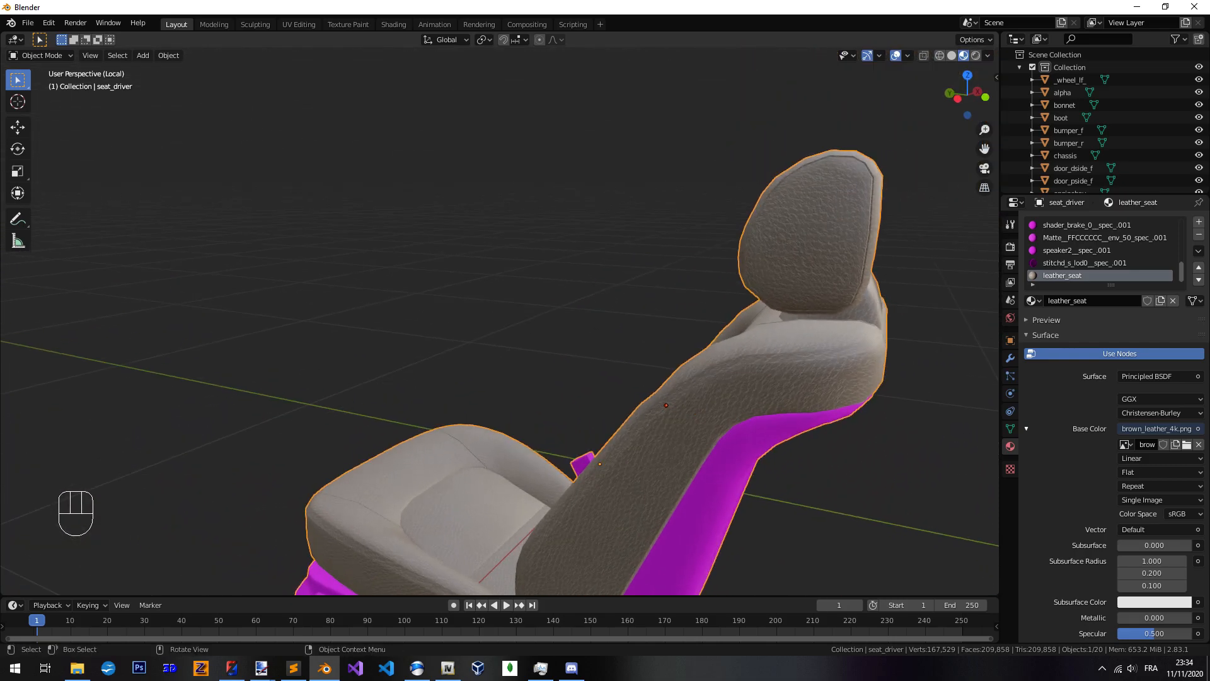
Leave local view and examine the leather grain on the headrest's side and the top of the backrest
{"action": "key", "text": "KP_Divide"}
{"action": "scroll", "coordinate": [693, 410], "scroll_direction": "up", "scroll_amount": 5}
{"action": "middle_click_drag", "start_coordinate": [693, 409], "coordinate": [661, 431], "text": "shift"}
{"action": "scroll", "coordinate": [573, 434], "scroll_direction": "up", "scroll_amount": 4}
{"action": "middle_click_drag", "start_coordinate": [661, 432], "coordinate": [567, 457], "text": "shift"}
{"action": "middle_click_drag", "start_coordinate": [567, 457], "coordinate": [605, 529]}
{"action": "scroll", "coordinate": [617, 448], "scroll_direction": "down", "scroll_amount": 2}
{"action": "middle_click_drag", "start_coordinate": [605, 529], "coordinate": [636, 526]}
{"action": "middle_click_drag", "start_coordinate": [603, 439], "coordinate": [612, 375]}
{"action": "middle_click_drag", "start_coordinate": [611, 375], "coordinate": [479, 429]}
{"action": "scroll", "coordinate": [580, 378], "scroll_direction": "down", "scroll_amount": 1}
{"action": "scroll", "coordinate": [580, 378], "scroll_direction": "up", "scroll_amount": 1}
{"action": "scroll", "coordinate": [589, 403], "scroll_direction": "up", "scroll_amount": 2}
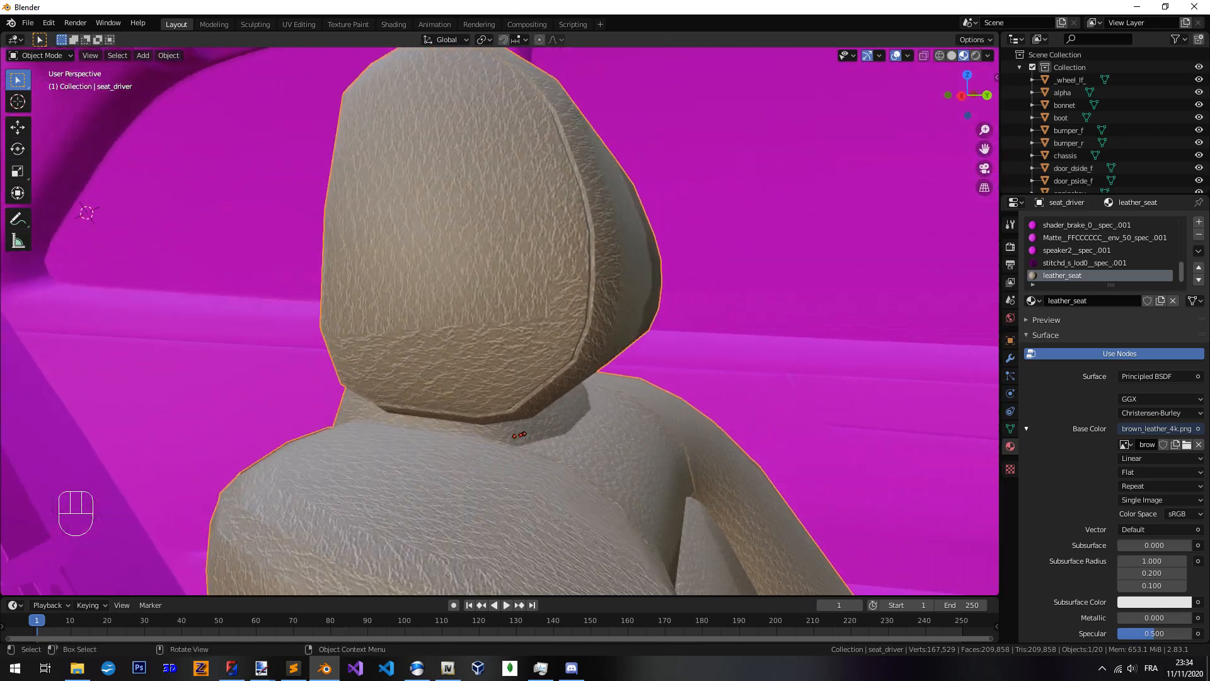
Judge the leather on the headrest and backrest from the front, with the seat shown inside the car interior
{"action": "middle_click_drag", "start_coordinate": [554, 426], "coordinate": [454, 405]}
{"action": "scroll", "coordinate": [564, 437], "scroll_direction": "down", "scroll_amount": 4}
{"action": "middle_click_drag", "start_coordinate": [565, 437], "coordinate": [504, 356], "text": "shift"}
{"action": "middle_click_drag", "start_coordinate": [504, 356], "coordinate": [553, 393]}
{"action": "scroll", "coordinate": [553, 392], "scroll_direction": "up", "scroll_amount": 1}
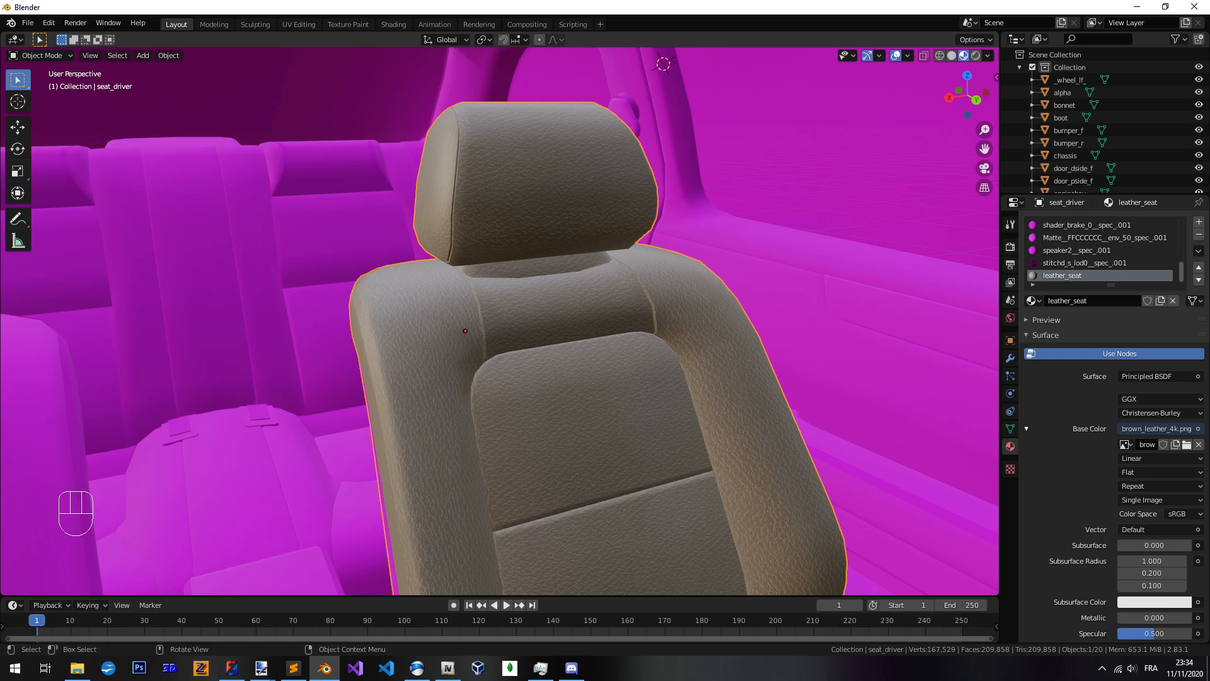
{"action": "middle_click_drag", "start_coordinate": [465, 331], "coordinate": [628, 393]}
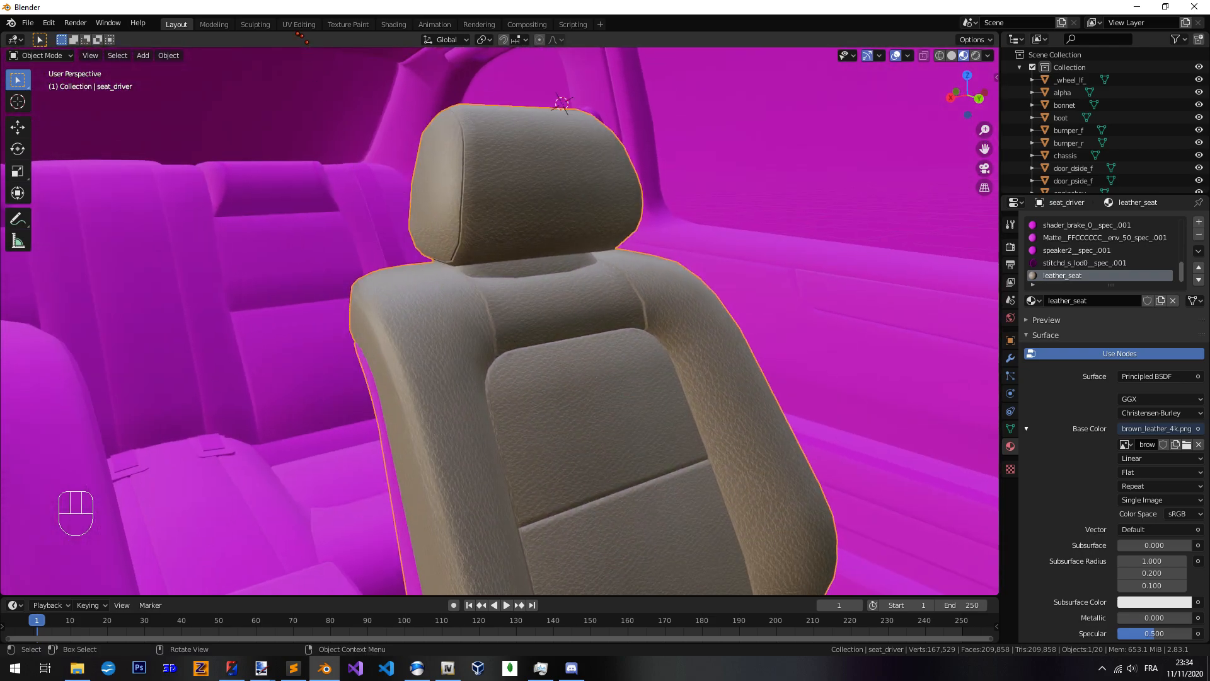
Return to the UV Editing workspace, select all leather faces by material similarity and try scaling up their UV islands
{"action": "left_click", "coordinate": [299, 24]}
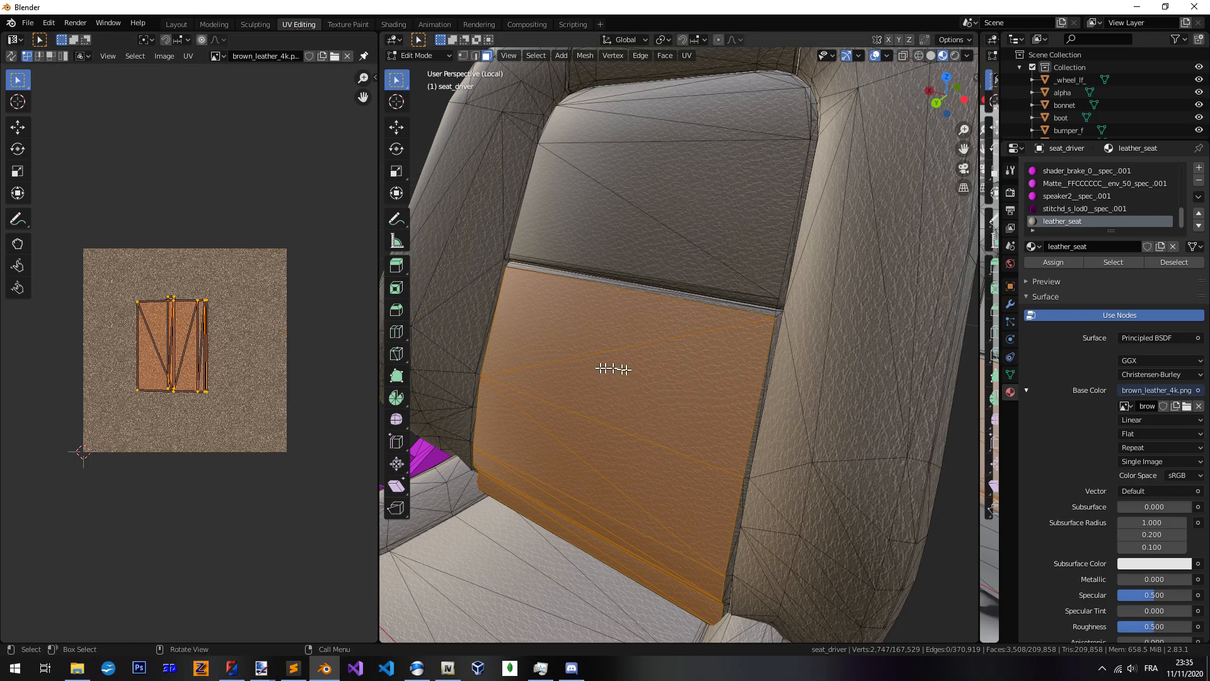
{"action": "scroll", "coordinate": [609, 368], "scroll_direction": "down", "scroll_amount": 8}
{"action": "key", "text": "alt+a"}
{"action": "middle_click_drag", "start_coordinate": [738, 387], "coordinate": [693, 346]}
{"action": "key", "text": "shift+g"}
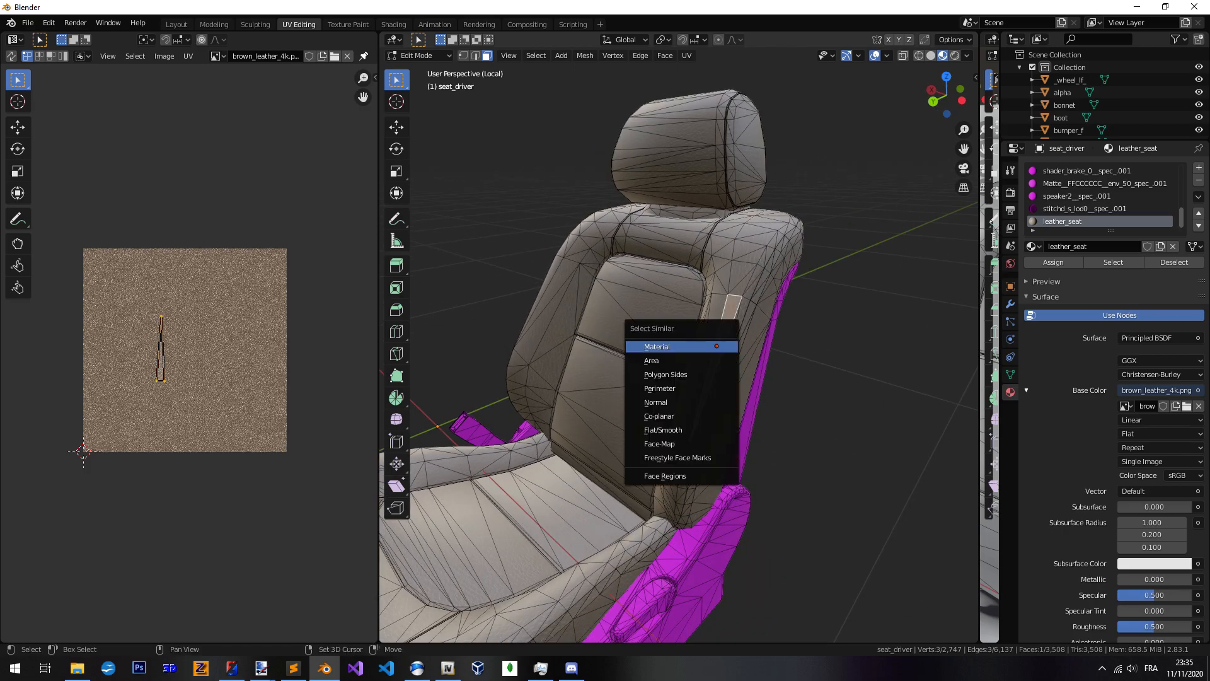
{"action": "left_click", "coordinate": [717, 347]}
{"action": "key", "text": "s"}
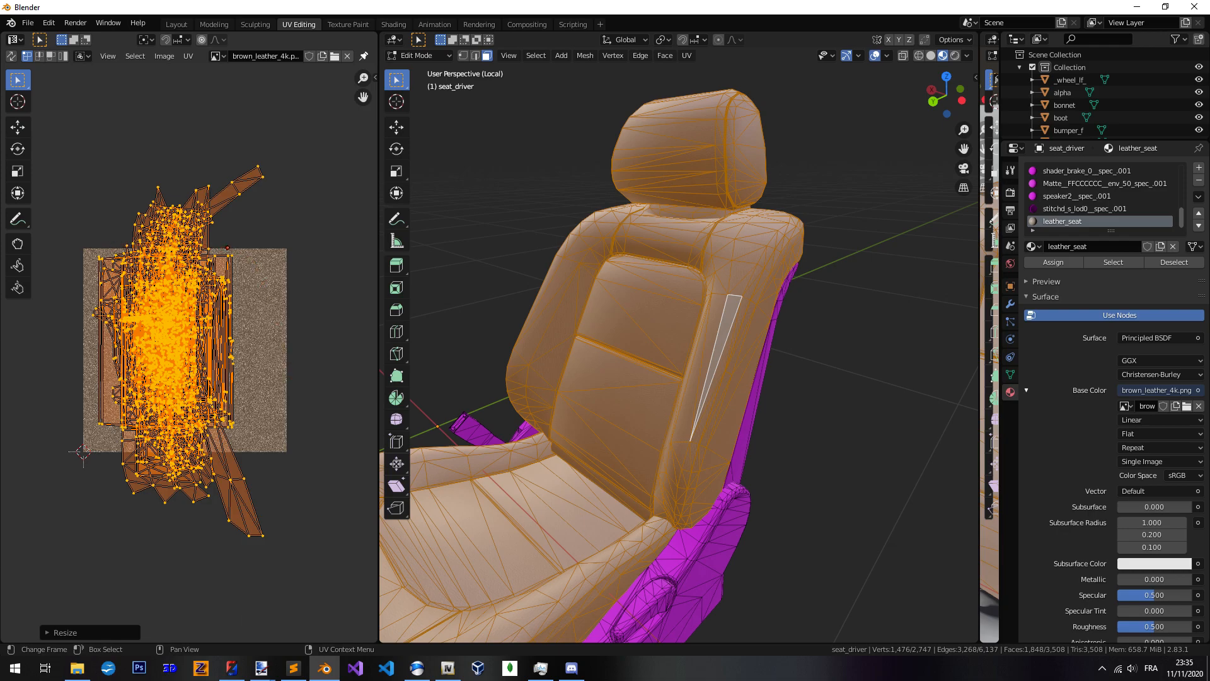
Check the rescaled leather grain on the whole backrest in Object Mode at near and far distances
{"action": "key", "text": "Tab"}
{"action": "scroll", "coordinate": [716, 357], "scroll_direction": "up", "scroll_amount": 5}
{"action": "scroll", "coordinate": [712, 361], "scroll_direction": "down", "scroll_amount": 5}
{"action": "middle_click_drag", "start_coordinate": [712, 376], "coordinate": [721, 378]}
{"action": "scroll", "coordinate": [723, 379], "scroll_direction": "up", "scroll_amount": 4}
{"action": "scroll", "coordinate": [725, 380], "scroll_direction": "down", "scroll_amount": 4}
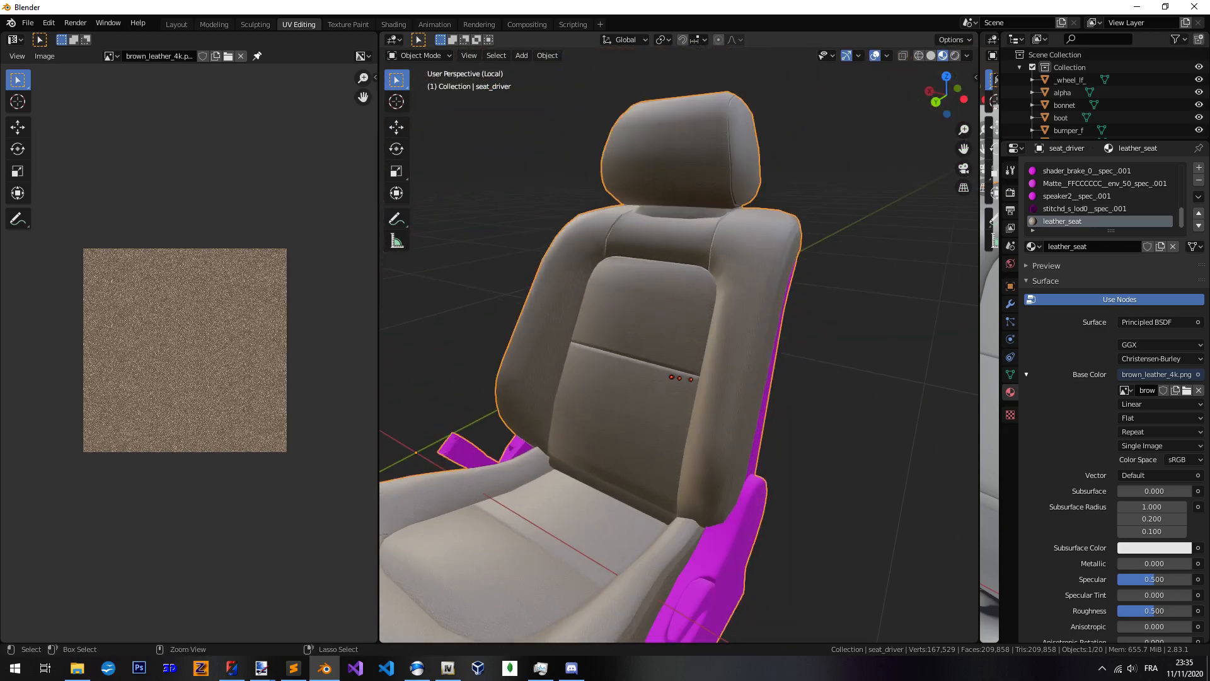
{"action": "key", "text": "Tab"}
{"action": "key", "text": "alt+a"}
{"action": "middle_click_drag", "start_coordinate": [683, 387], "coordinate": [741, 366]}
{"action": "left_click", "coordinate": [687, 56]}
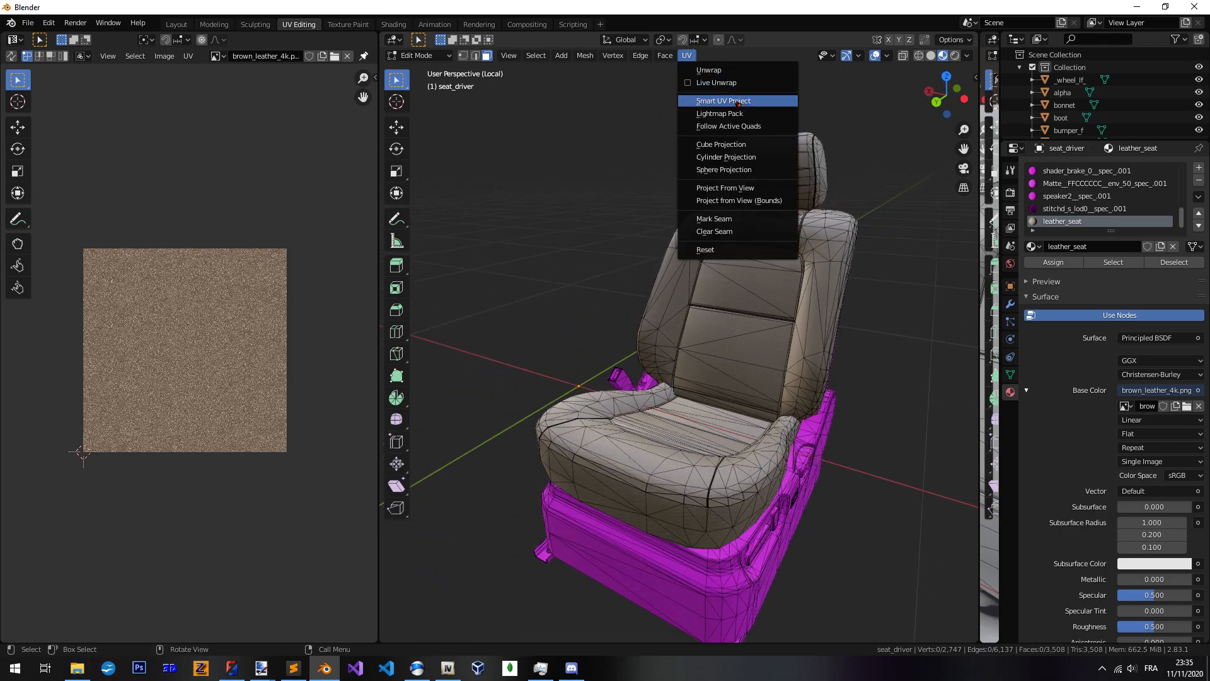
{"action": "left_click", "coordinate": [739, 102]}
{"action": "left_click", "coordinate": [783, 214]}
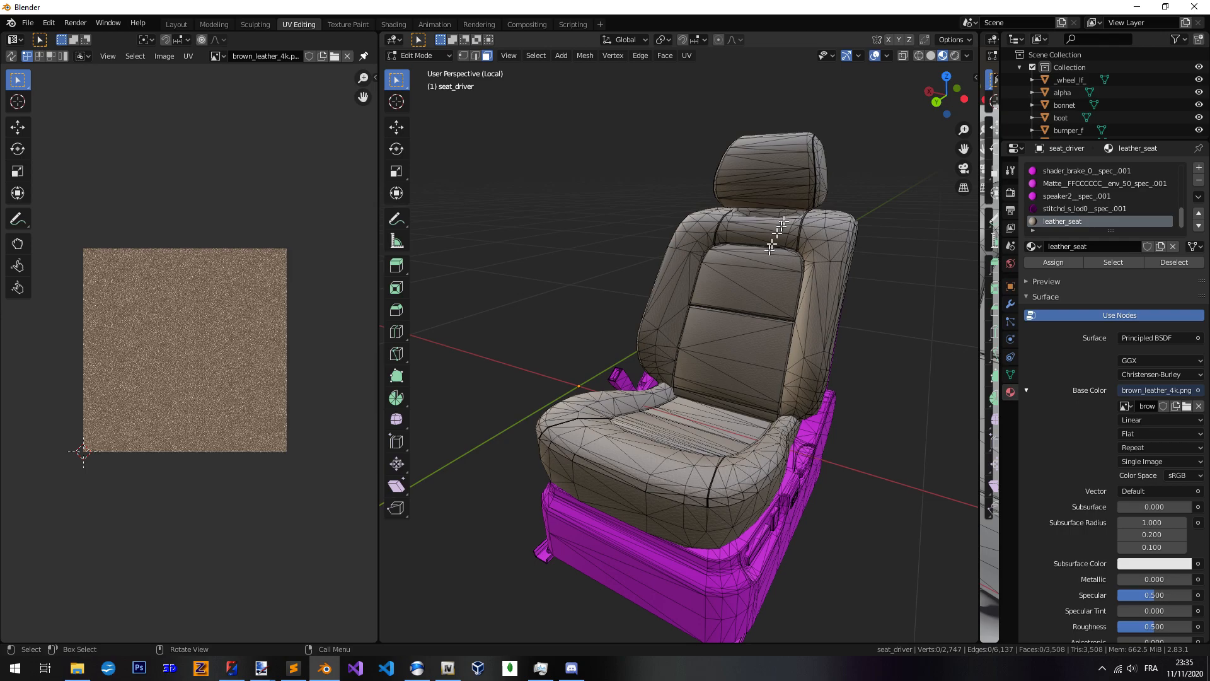
Select all faces sharing the upper centre panel's material and review their UV islands over the leather texture
{"action": "left_click", "coordinate": [749, 293]}
{"action": "key", "text": "shift+g"}
{"action": "left_click", "coordinate": [724, 277]}
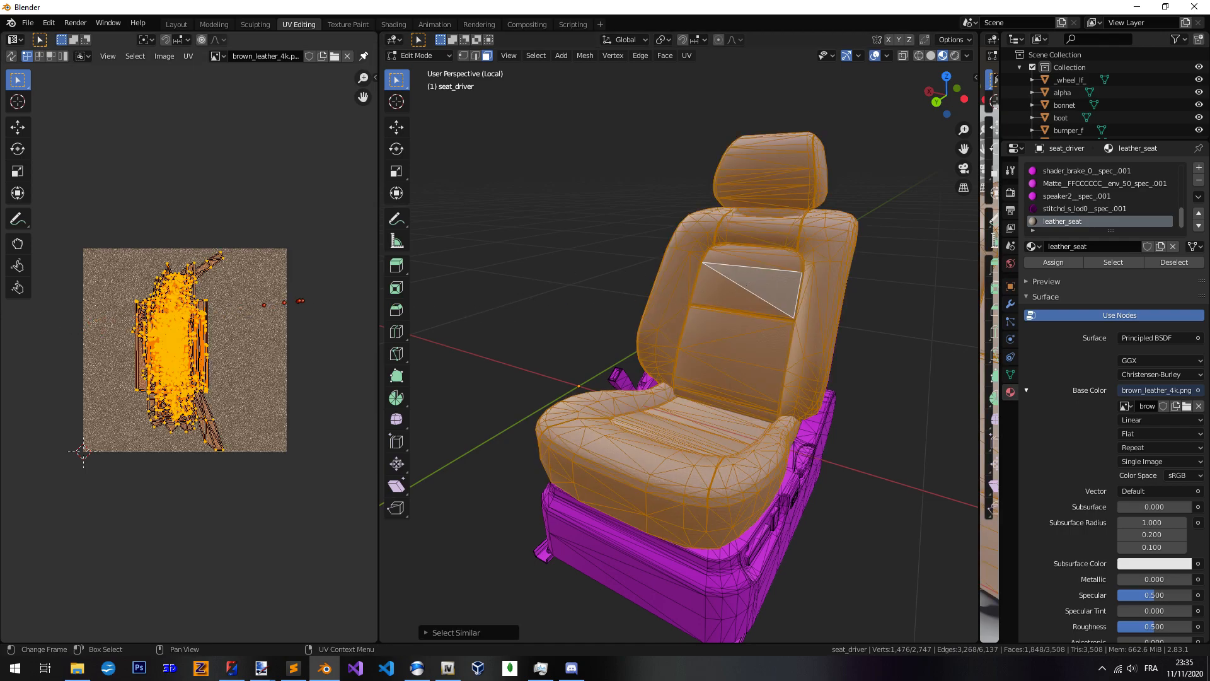
{"action": "middle_click_drag", "start_coordinate": [750, 312], "coordinate": [654, 362], "text": "shift"}
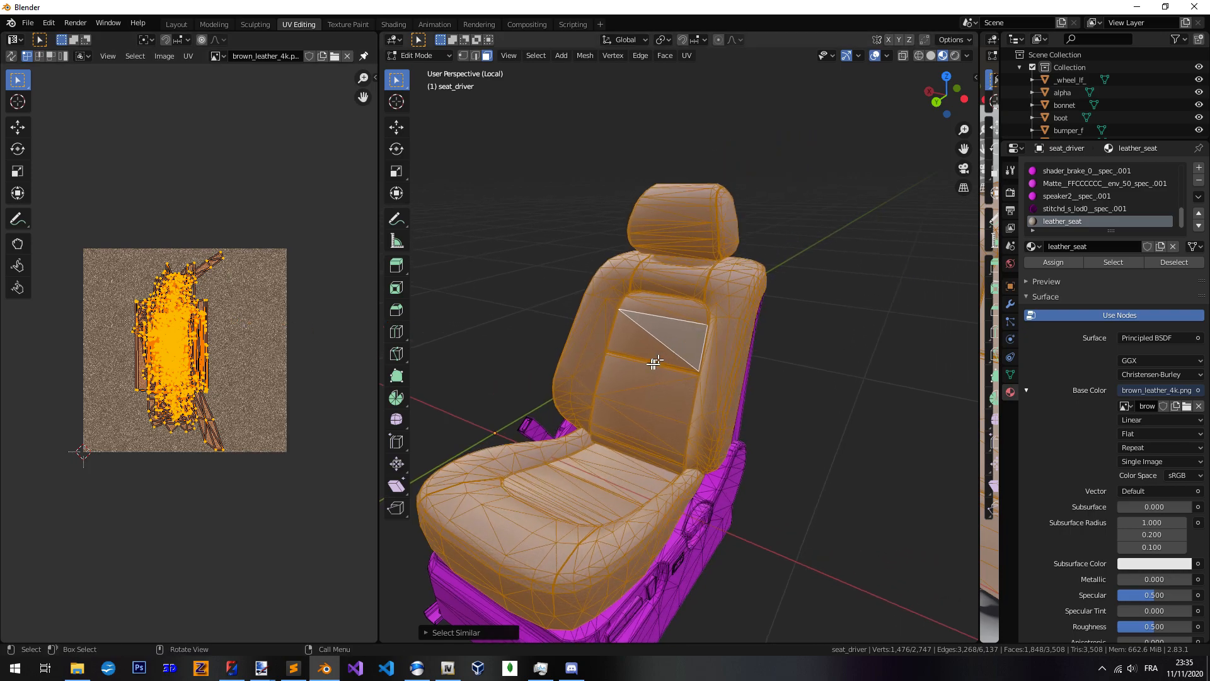
{"action": "scroll", "coordinate": [654, 362], "scroll_direction": "up", "scroll_amount": 2}
{"action": "middle_click_drag", "start_coordinate": [212, 351], "coordinate": [183, 363]}
{"action": "scroll", "coordinate": [620, 355], "scroll_direction": "up", "scroll_amount": 2}
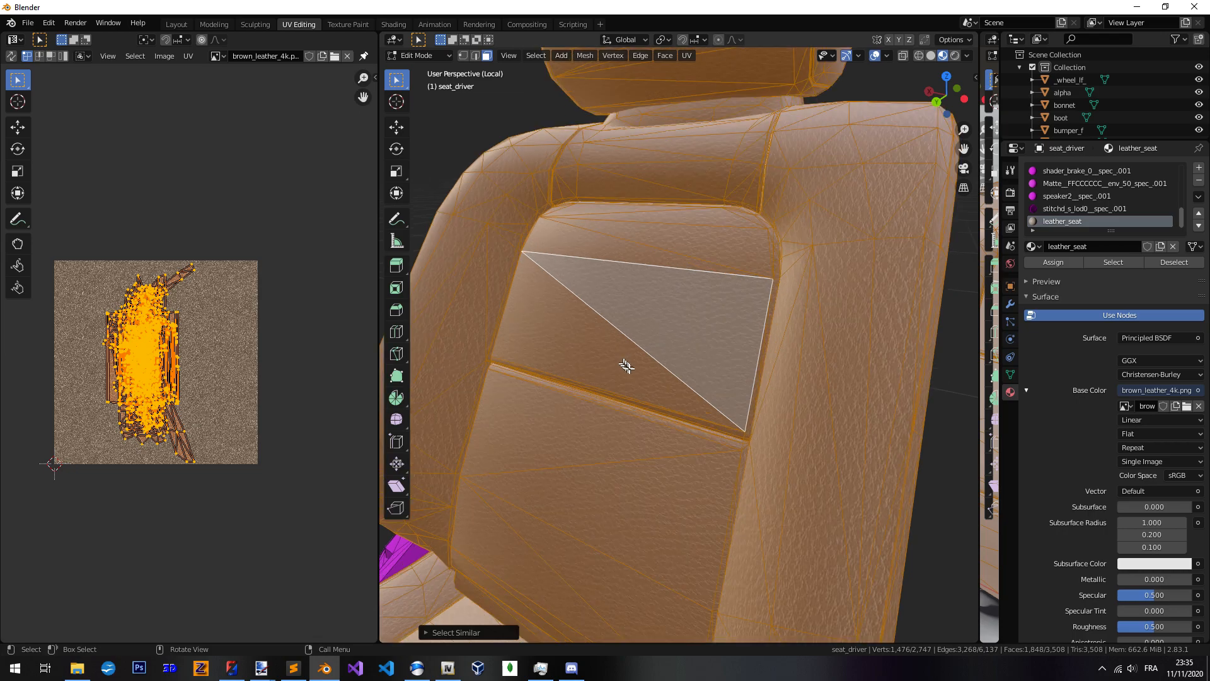
Compare the leather grain on the backrest's centre panels and side bolster in Object Mode
{"action": "key", "text": "Tab"}
{"action": "scroll", "coordinate": [627, 353], "scroll_direction": "down", "scroll_amount": 2}
{"action": "scroll", "coordinate": [633, 351], "scroll_direction": "up", "scroll_amount": 3}
{"action": "scroll", "coordinate": [638, 350], "scroll_direction": "down", "scroll_amount": 5}
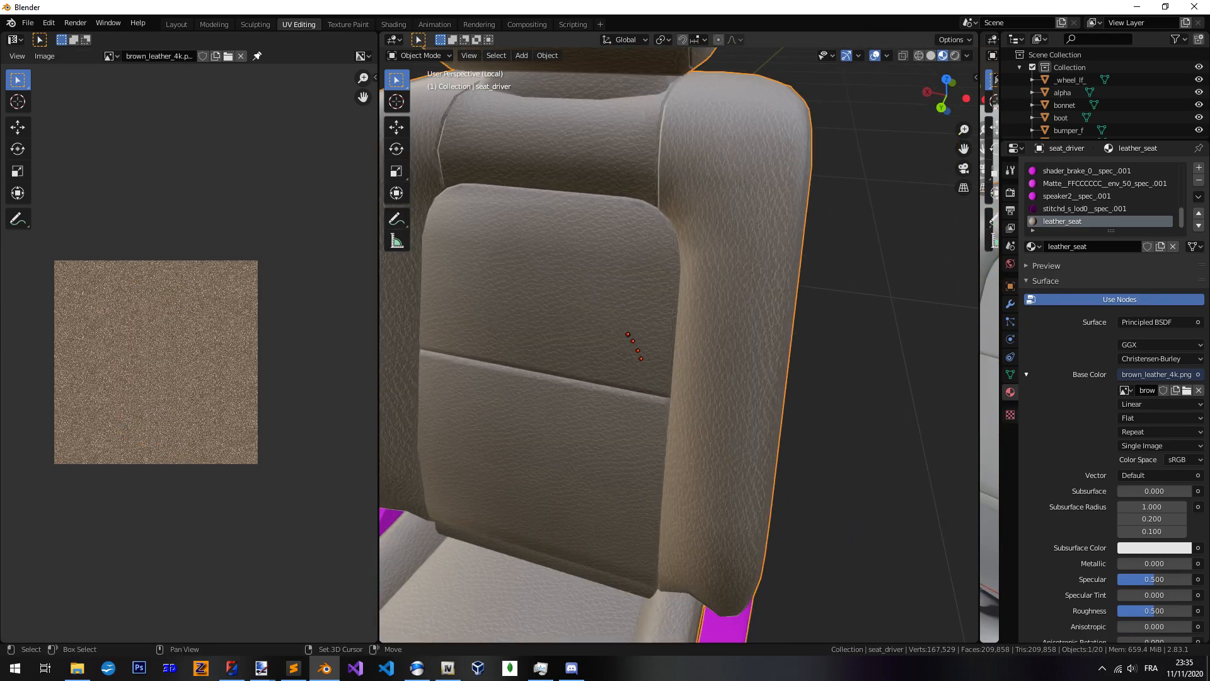
{"action": "middle_click_drag", "start_coordinate": [642, 350], "coordinate": [616, 404]}
{"action": "scroll", "coordinate": [616, 405], "scroll_direction": "up", "scroll_amount": 1}
{"action": "key", "text": "Tab"}
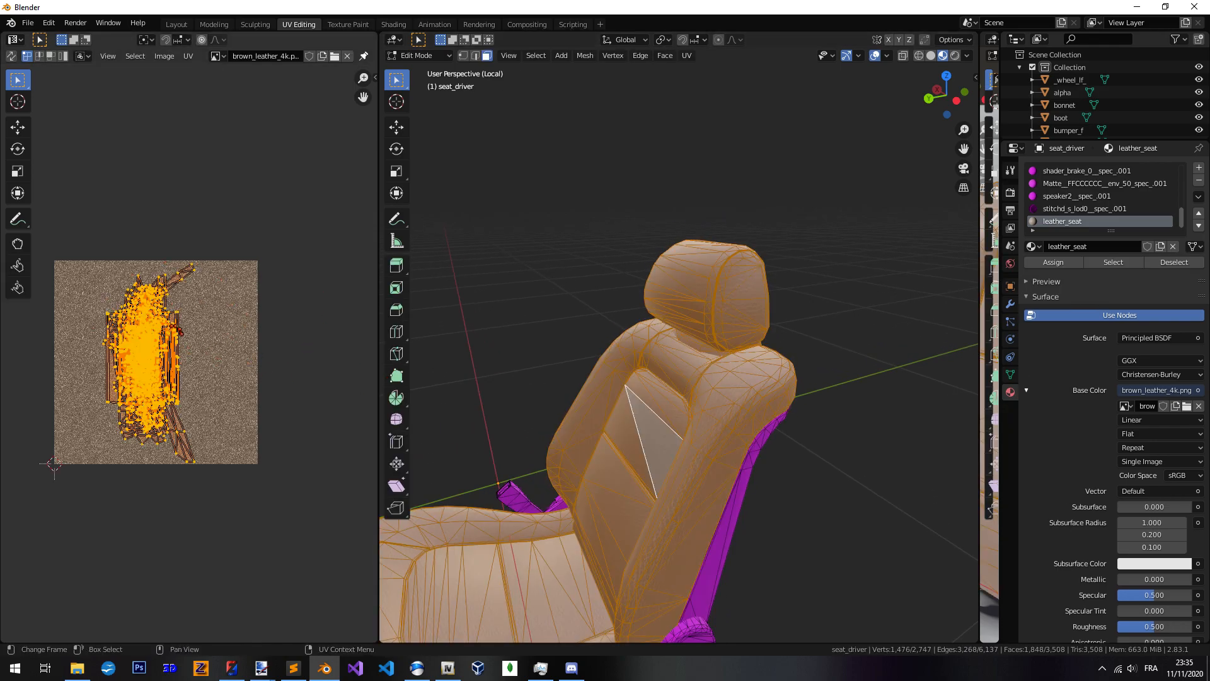
Examine the grain direction on the headrest's side faces up close in Object Mode
{"action": "middle_click_drag", "start_coordinate": [684, 445], "coordinate": [743, 431]}
{"action": "scroll", "coordinate": [685, 419], "scroll_direction": "up", "scroll_amount": 3}
{"action": "scroll", "coordinate": [685, 419], "scroll_direction": "up", "scroll_amount": 1}
{"action": "key", "text": "Tab"}
{"action": "left_click_drag", "start_coordinate": [724, 461], "coordinate": [756, 459], "text": "alt"}
{"action": "mouse_move", "coordinate": [617, 436]}
{"action": "left_mouse_down", "text": "alt"}
{"action": "mouse_move", "coordinate": [621, 414]}
{"action": "mouse_move", "coordinate": [722, 386]}
{"action": "mouse_move", "coordinate": [726, 406]}
{"action": "mouse_move", "coordinate": [741, 360]}
{"action": "left_mouse_up", "text": "alt"}
{"action": "scroll", "coordinate": [733, 390], "scroll_direction": "up", "scroll_amount": 4}
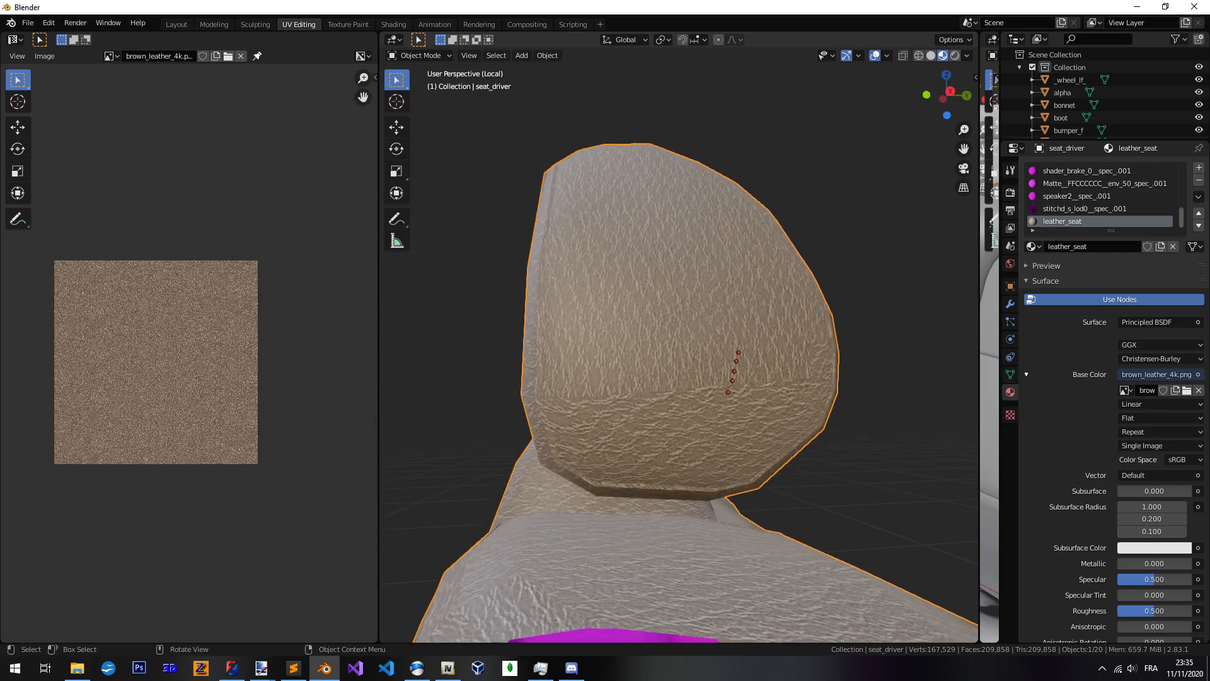
{"action": "left_click_drag", "start_coordinate": [640, 346], "coordinate": [692, 348], "text": "alt"}
{"action": "left_click_drag", "start_coordinate": [696, 434], "coordinate": [646, 446], "text": "alt"}
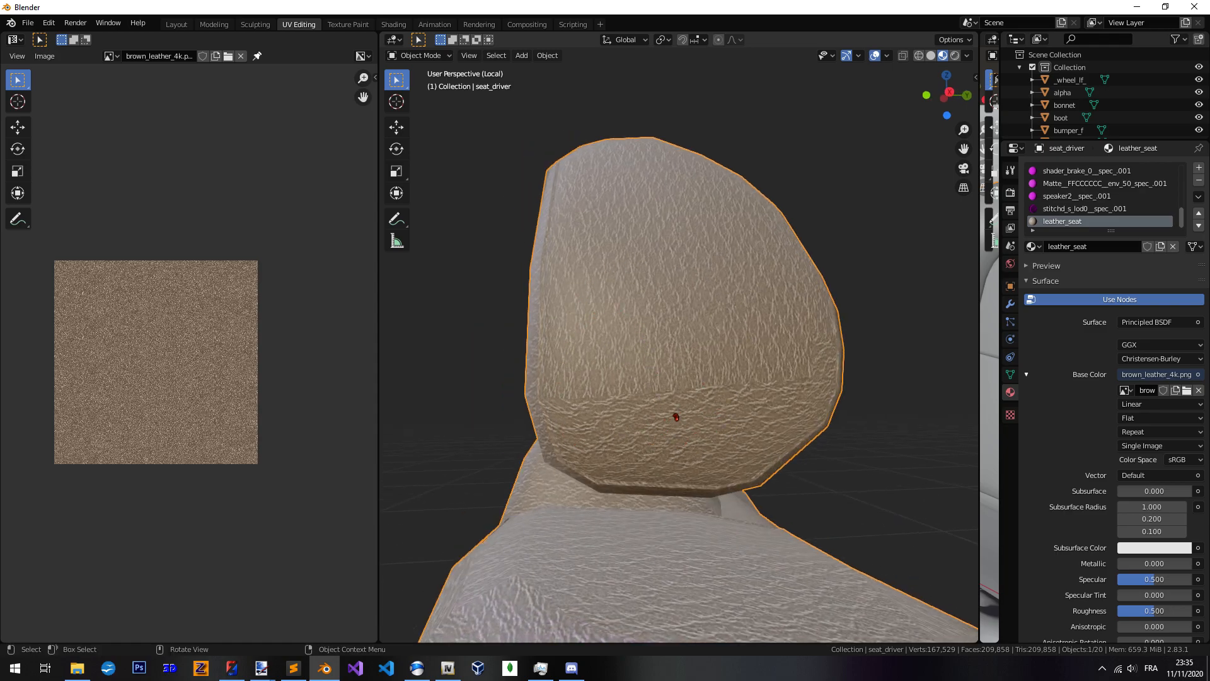
Clear the selection in Edit Mode and circle-select the main lower faces on the headrest's side
{"action": "key", "text": "Tab"}
{"action": "key", "text": "alt+a"}
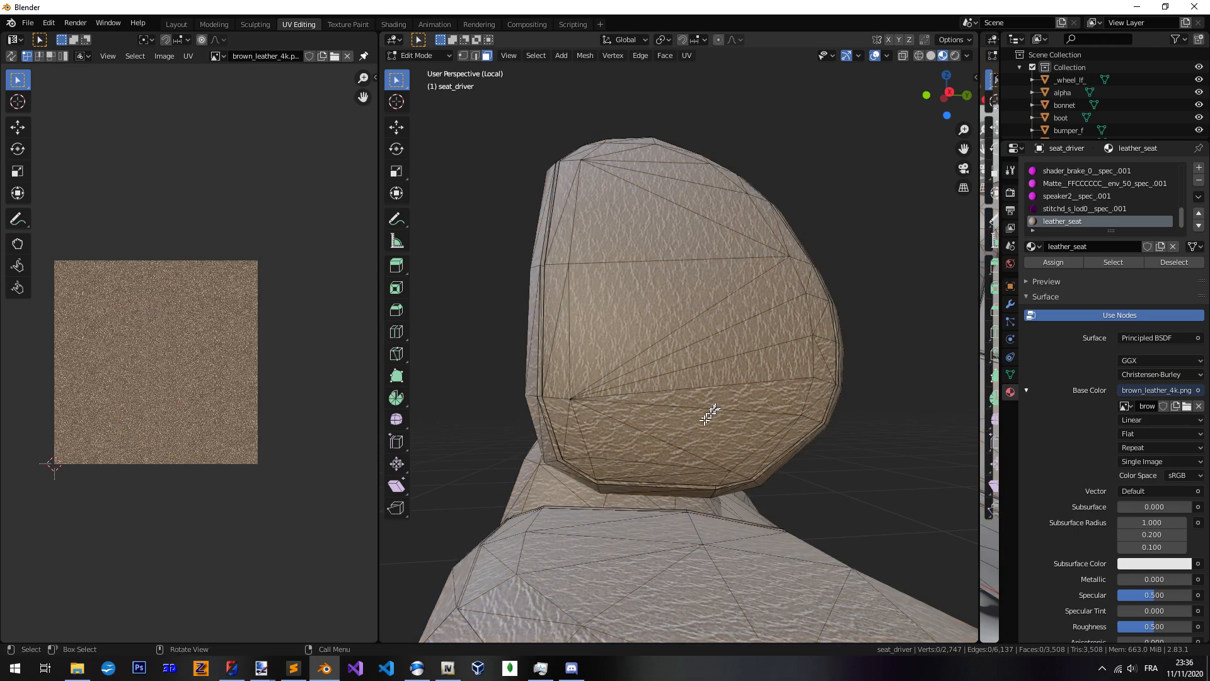
{"action": "middle_click_drag", "start_coordinate": [677, 352], "coordinate": [650, 404]}
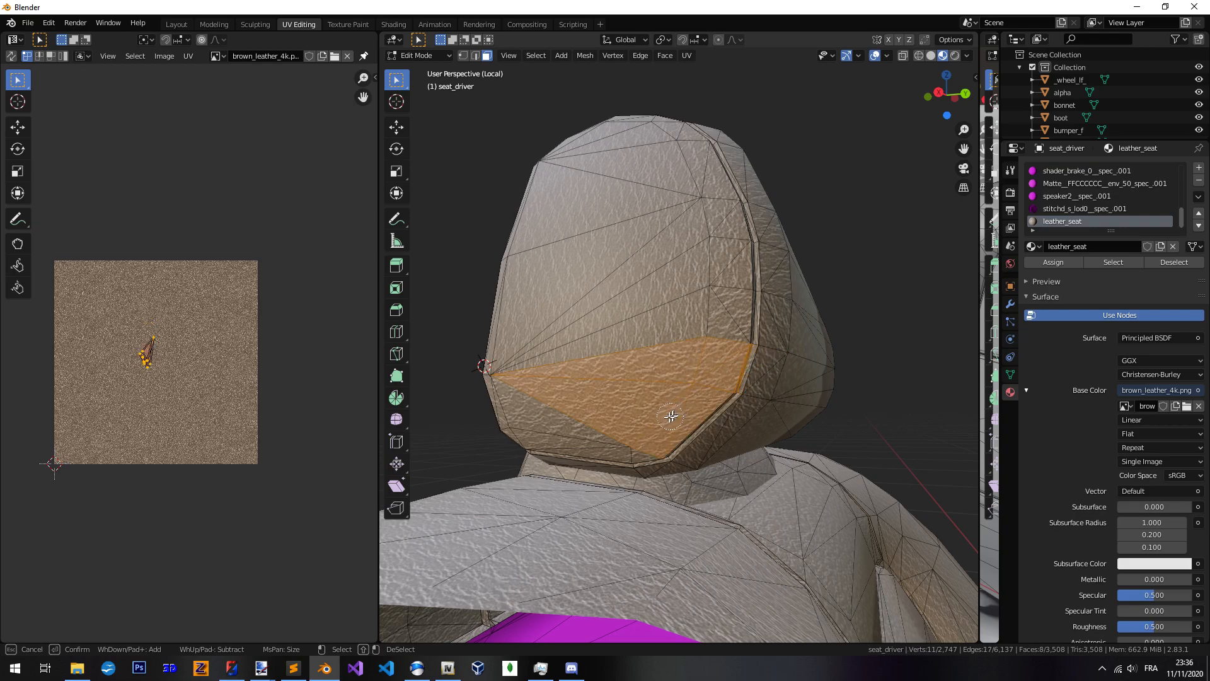
{"action": "mouse_move", "coordinate": [664, 432]}
{"action": "middle_mouse_down"}
{"action": "mouse_move", "coordinate": [697, 386]}
{"action": "mouse_move", "coordinate": [668, 359]}
{"action": "mouse_move", "coordinate": [685, 284]}
{"action": "middle_mouse_up"}
{"action": "key", "text": "c"}
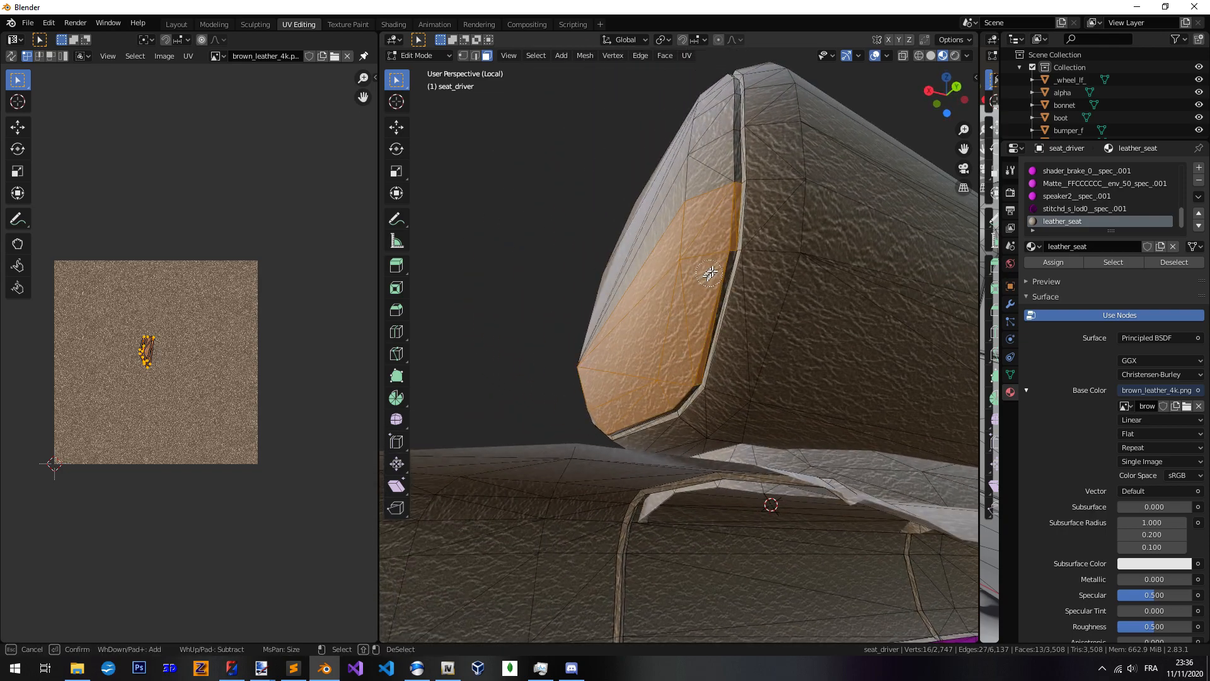
{"action": "key", "text": "Escape"}
Extend the circle selection to the remaining lower faces along the edge of the headrest's side
{"action": "middle_click_drag", "start_coordinate": [668, 398], "coordinate": [743, 404]}
{"action": "mouse_move", "coordinate": [609, 417]}
{"action": "middle_mouse_down"}
{"action": "mouse_move", "coordinate": [626, 432]}
{"action": "mouse_move", "coordinate": [708, 424]}
{"action": "mouse_move", "coordinate": [712, 348]}
{"action": "middle_mouse_up"}
{"action": "key", "text": "c"}
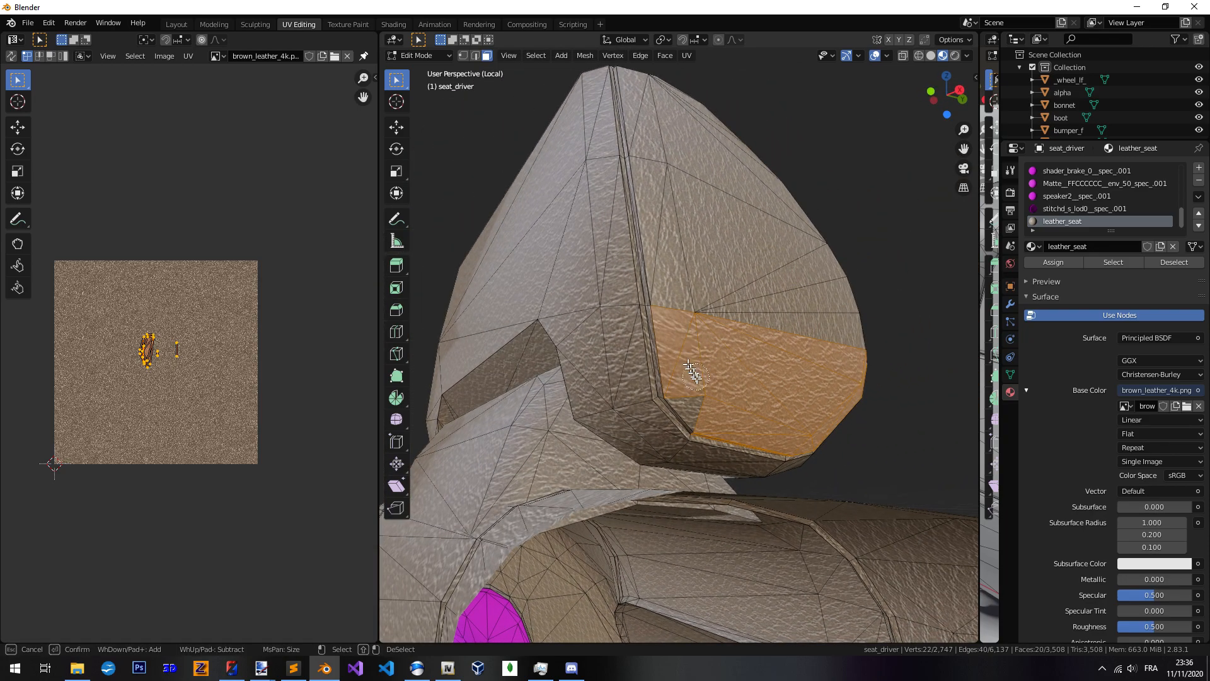
{"action": "key", "text": "Escape"}
{"action": "mouse_move", "coordinate": [697, 394]}
{"action": "middle_mouse_down"}
{"action": "mouse_move", "coordinate": [750, 359]}
{"action": "mouse_move", "coordinate": [734, 424]}
{"action": "mouse_move", "coordinate": [684, 446]}
{"action": "mouse_move", "coordinate": [675, 418]}
{"action": "mouse_move", "coordinate": [655, 416]}
{"action": "mouse_move", "coordinate": [697, 419]}
{"action": "middle_mouse_up"}
{"action": "scroll", "coordinate": [203, 380], "scroll_direction": "up", "scroll_amount": 5}
{"action": "scroll", "coordinate": [202, 381], "scroll_direction": "up", "scroll_amount": 3}
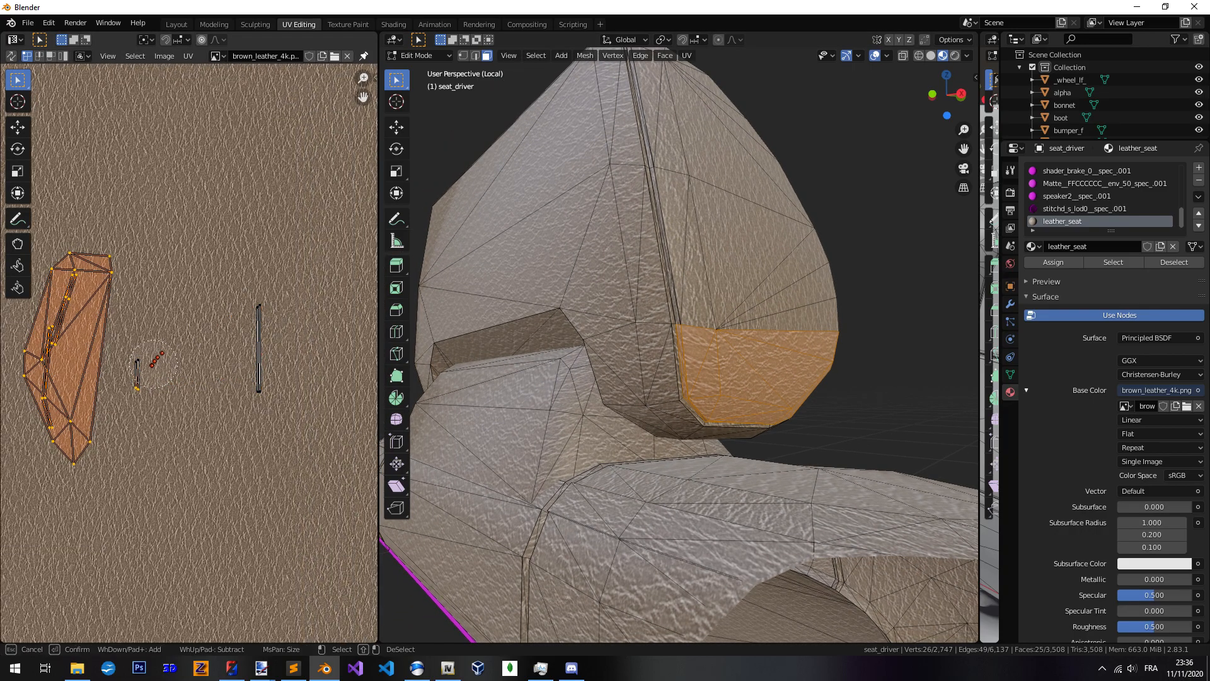
Rotate the UV island of the headrest's lower side faces by 90° and check the grain in Object Mode
{"action": "scroll", "coordinate": [208, 391], "scroll_direction": "down", "scroll_amount": 6}
{"action": "middle_click_drag", "start_coordinate": [636, 422], "coordinate": [715, 405]}
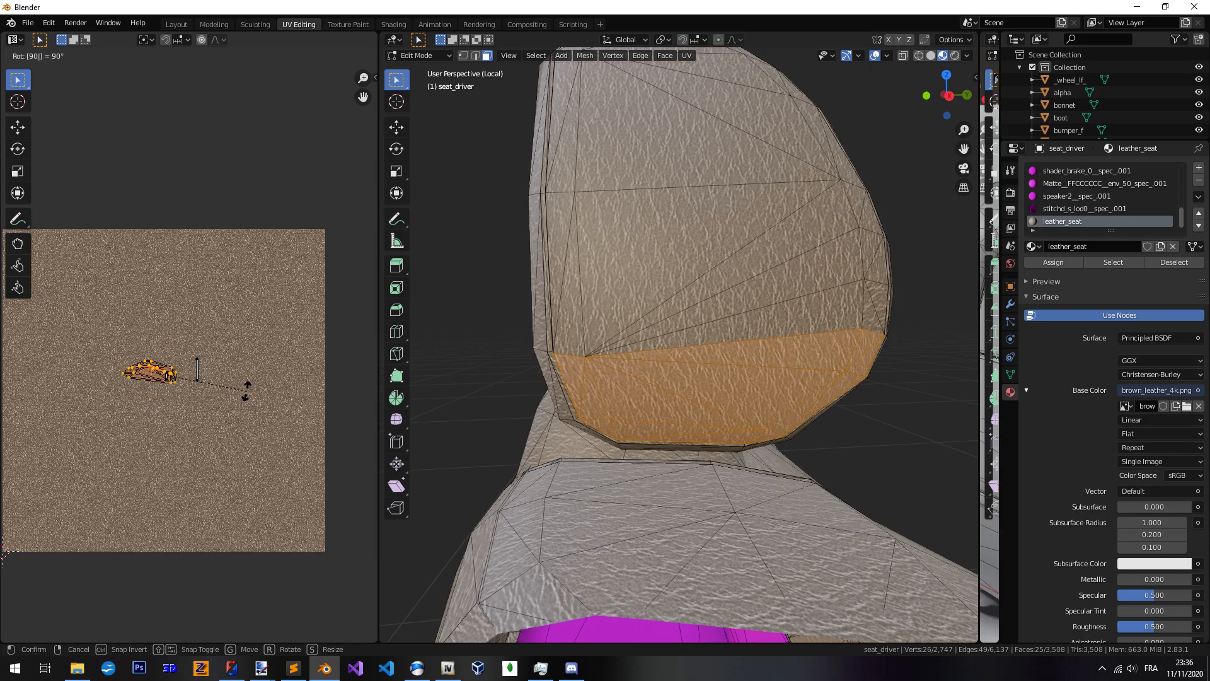
{"action": "key", "text": "Tab"}
{"action": "middle_click_drag", "start_coordinate": [778, 400], "coordinate": [724, 432]}
{"action": "key", "text": "Tab"}
{"action": "key", "text": "Tab"}
{"action": "key", "text": "Tab"}
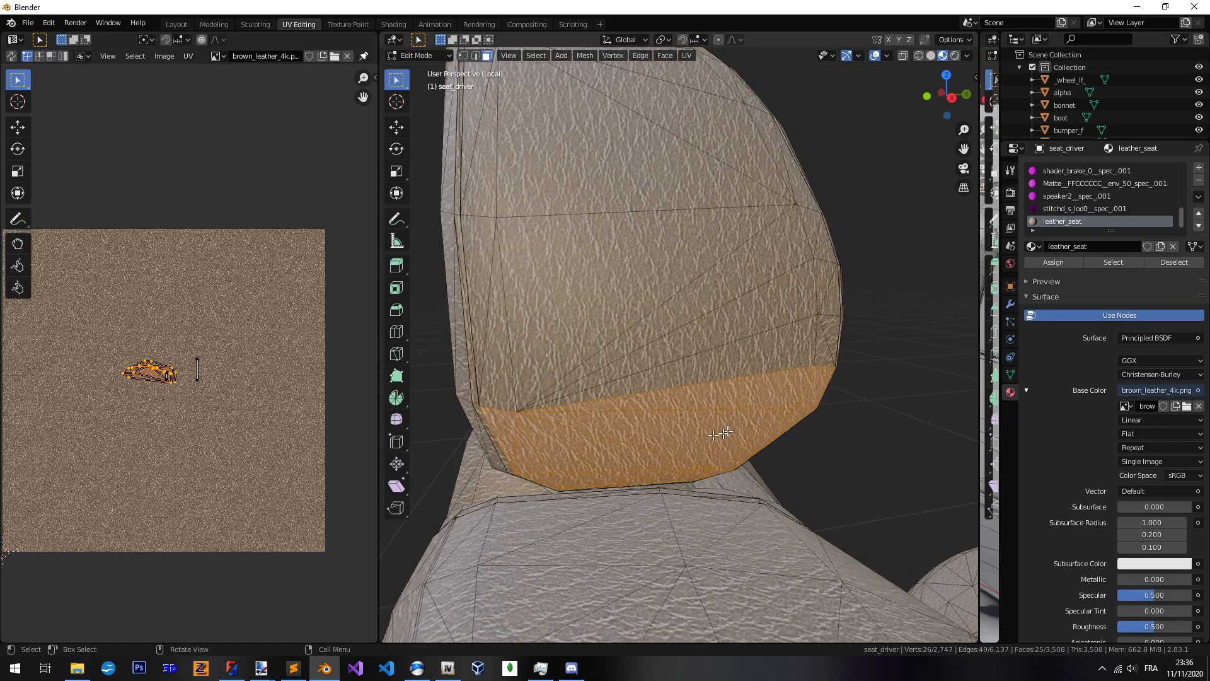
Inspect the grain transition between the headrest's rotated lower faces and the faces above, in Object Mode and in orthographic view
{"action": "middle_click_drag", "start_coordinate": [669, 420], "coordinate": [676, 347]}
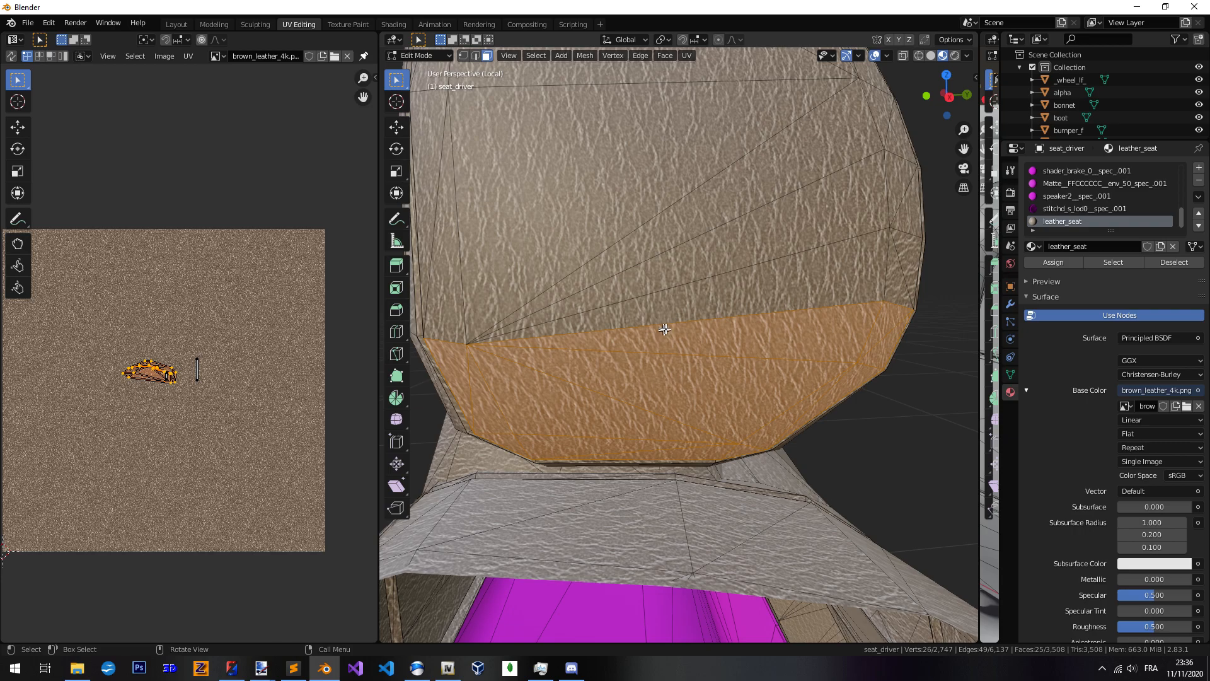
{"action": "key", "text": "Tab"}
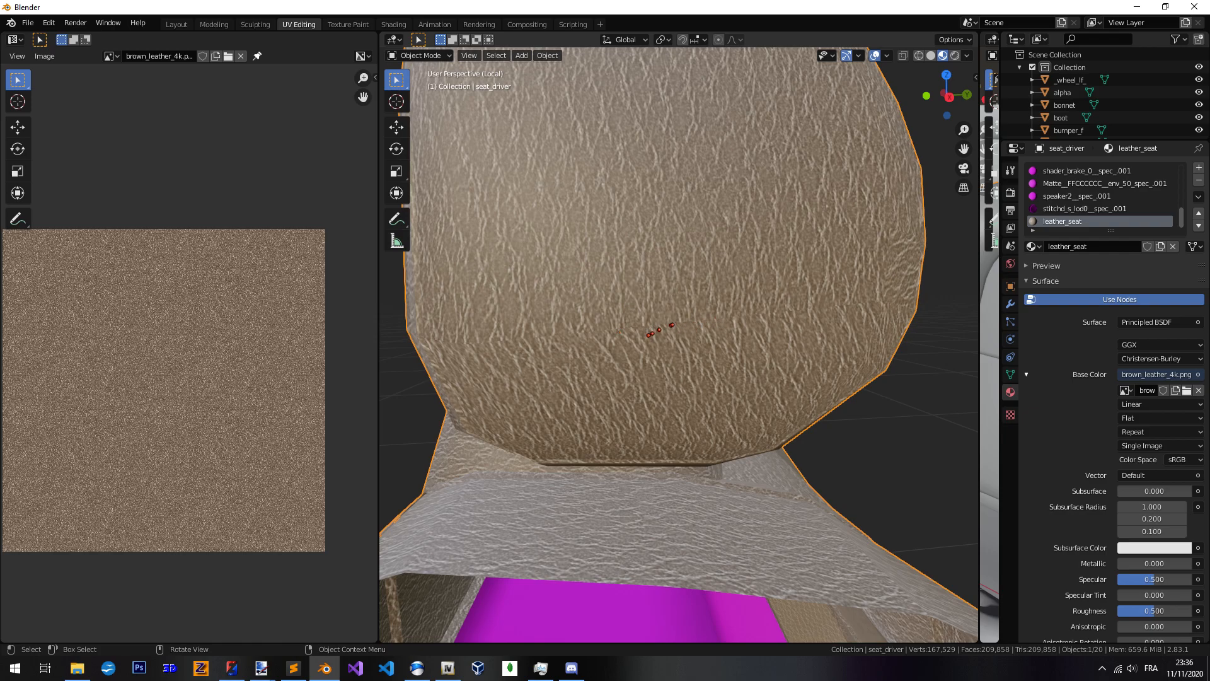
{"action": "key", "text": "Tab"}
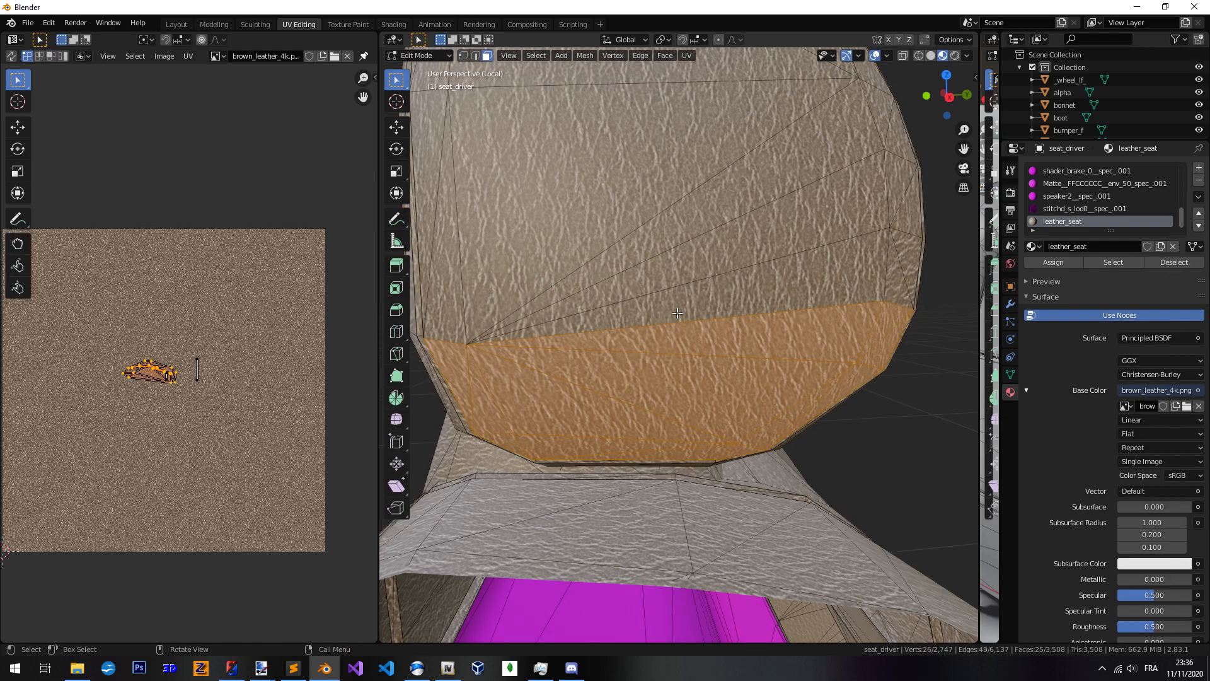
{"action": "key", "text": "KP_5"}
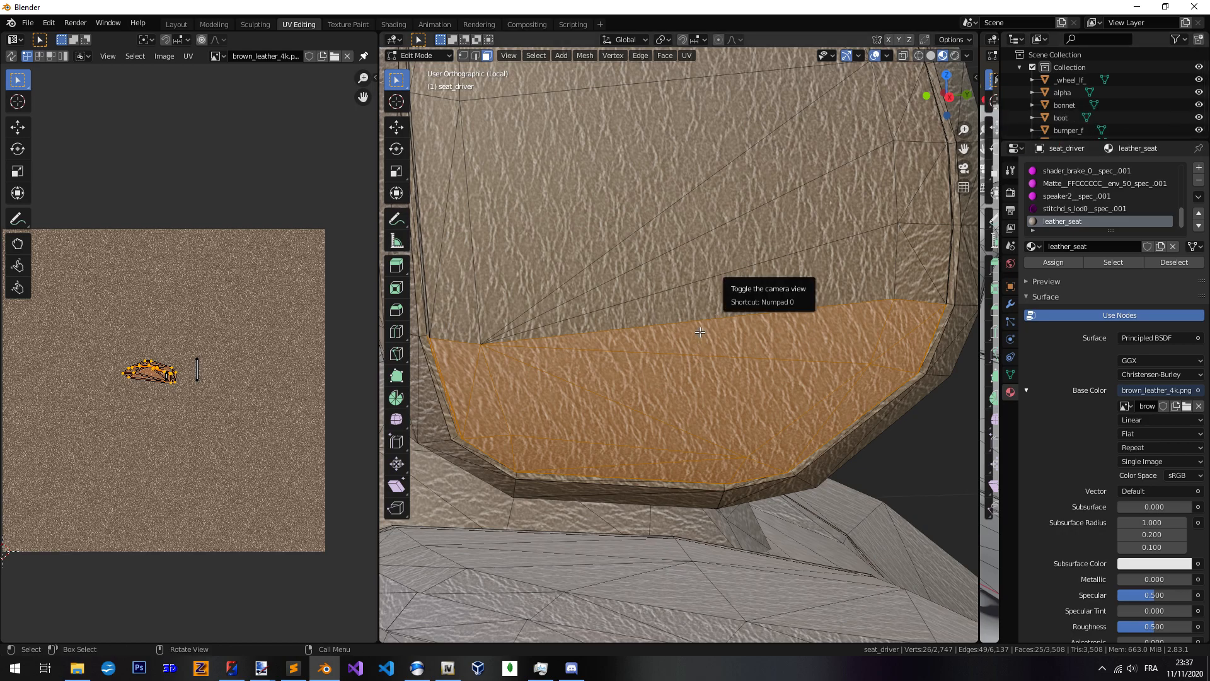
{"action": "scroll", "coordinate": [729, 419], "scroll_direction": "up", "scroll_amount": 2}
{"action": "middle_click_drag", "start_coordinate": [729, 419], "coordinate": [756, 424]}
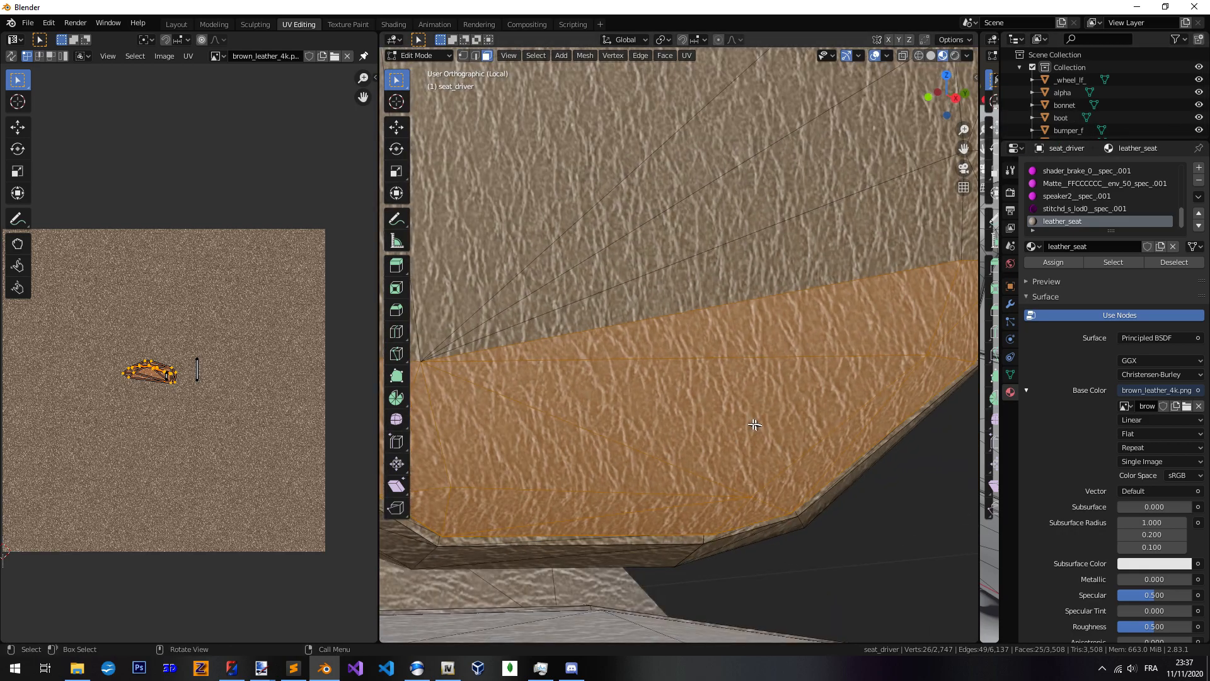
{"action": "scroll", "coordinate": [742, 441], "scroll_direction": "up", "scroll_amount": 7}
{"action": "scroll", "coordinate": [725, 423], "scroll_direction": "up", "scroll_amount": 6}
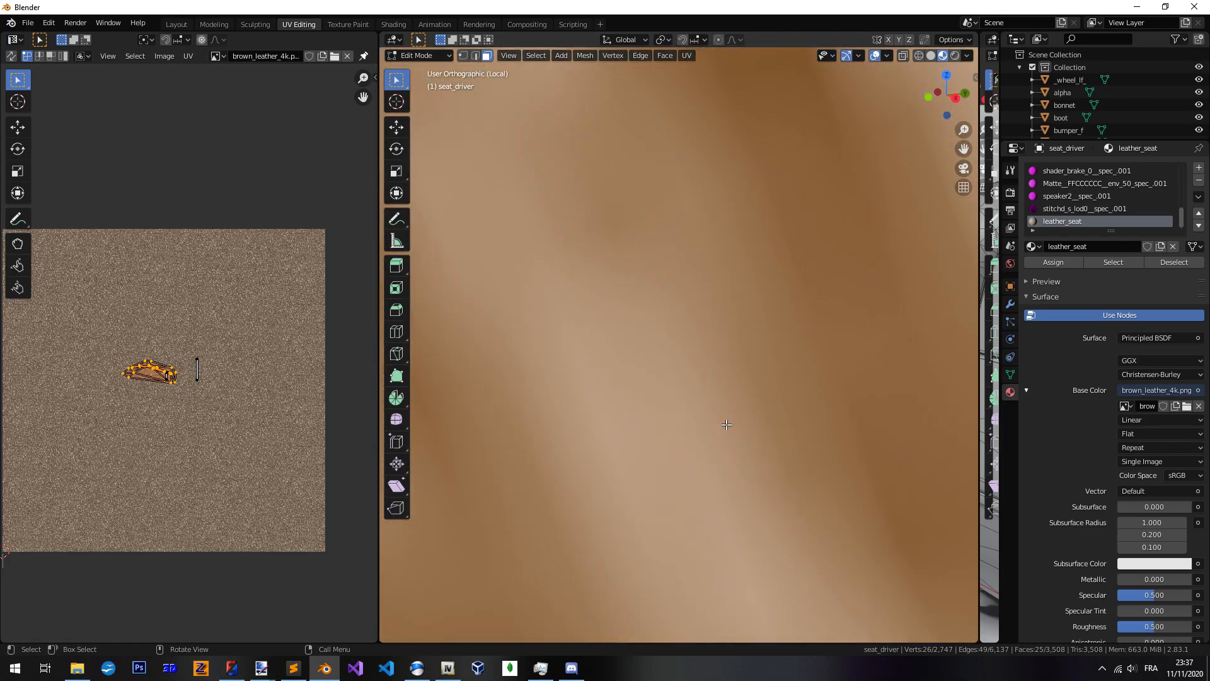
Try shifting the rotated UV island by about 0.037 in X and -0.020 in Y to match the grain across the seam
{"action": "scroll", "coordinate": [710, 412], "scroll_direction": "down", "scroll_amount": 8}
{"action": "middle_click_drag", "start_coordinate": [675, 394], "coordinate": [729, 393]}
{"action": "scroll", "coordinate": [691, 380], "scroll_direction": "up", "scroll_amount": 7}
{"action": "scroll", "coordinate": [680, 396], "scroll_direction": "down", "scroll_amount": 3}
{"action": "scroll", "coordinate": [730, 393], "scroll_direction": "up", "scroll_amount": 6}
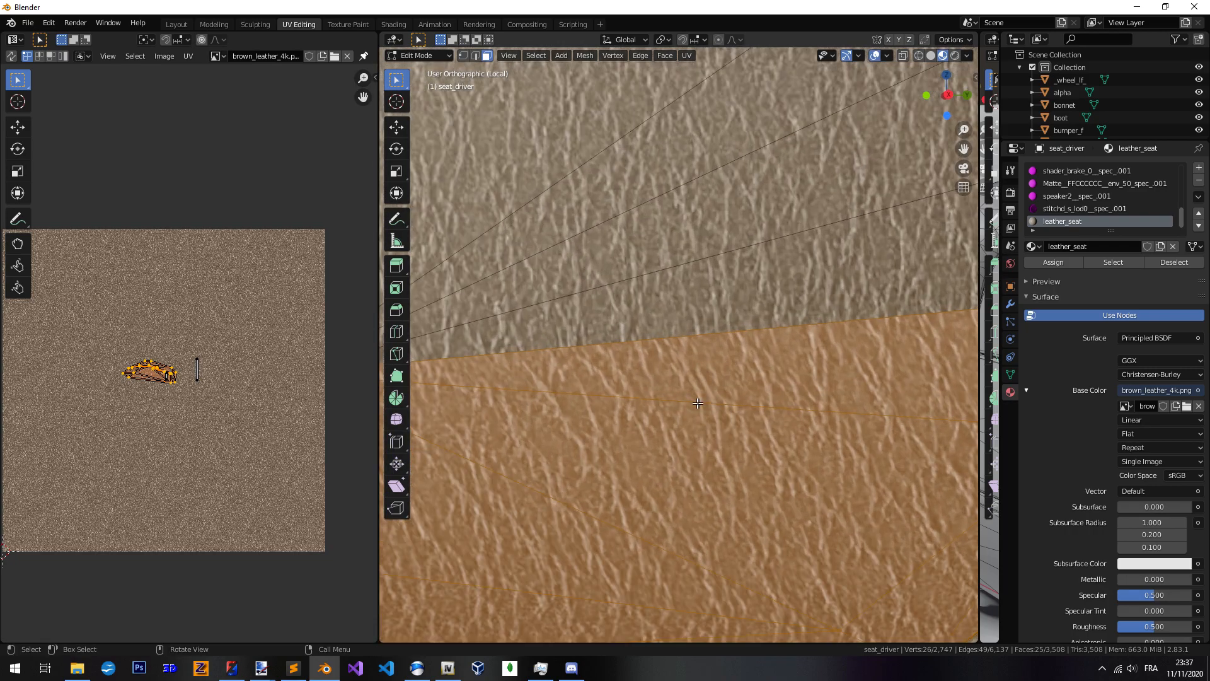
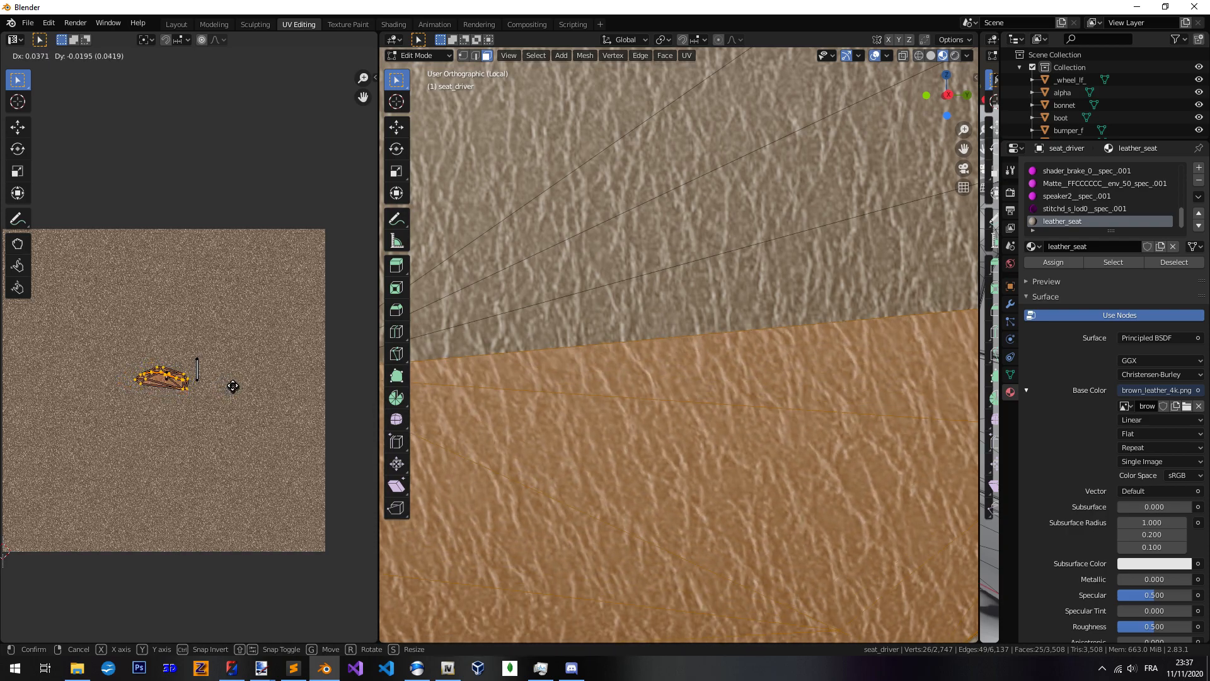
{"action": "right_click", "coordinate": [232, 386]}
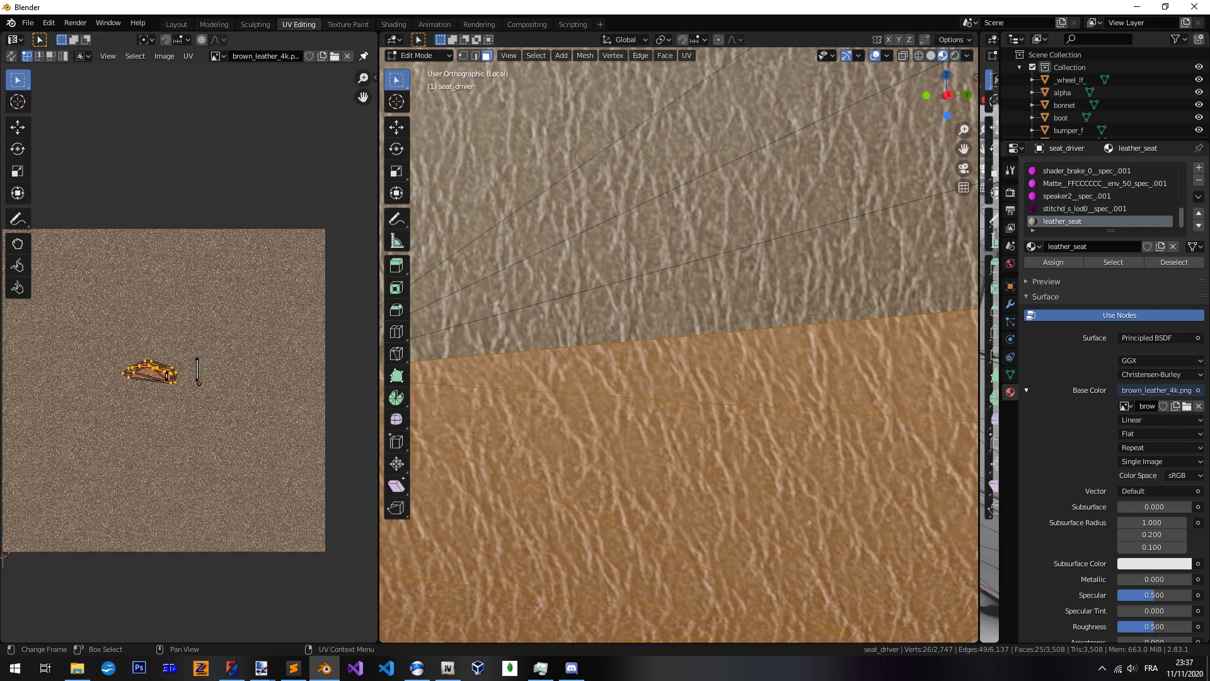
Shift the UV island of the headrest's lower side faces by about 0.024 in X and 0.0016 in Y
{"action": "scroll", "coordinate": [197, 369], "scroll_direction": "up", "scroll_amount": 8}
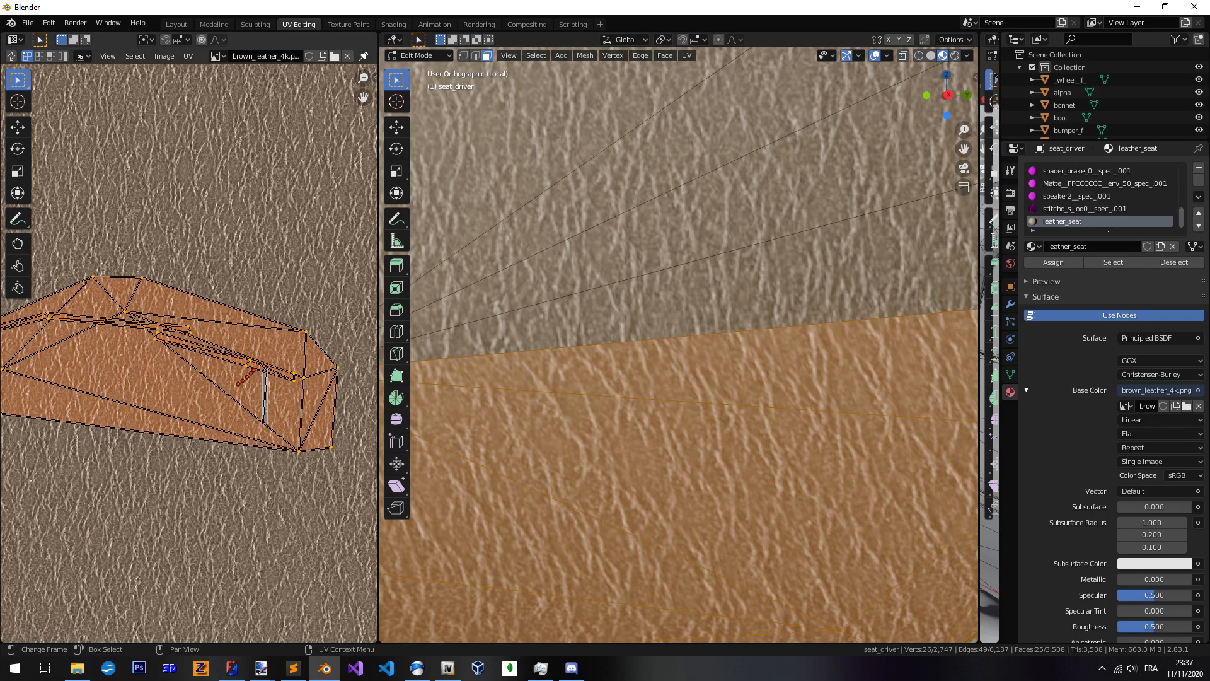
{"action": "key", "text": "g"}
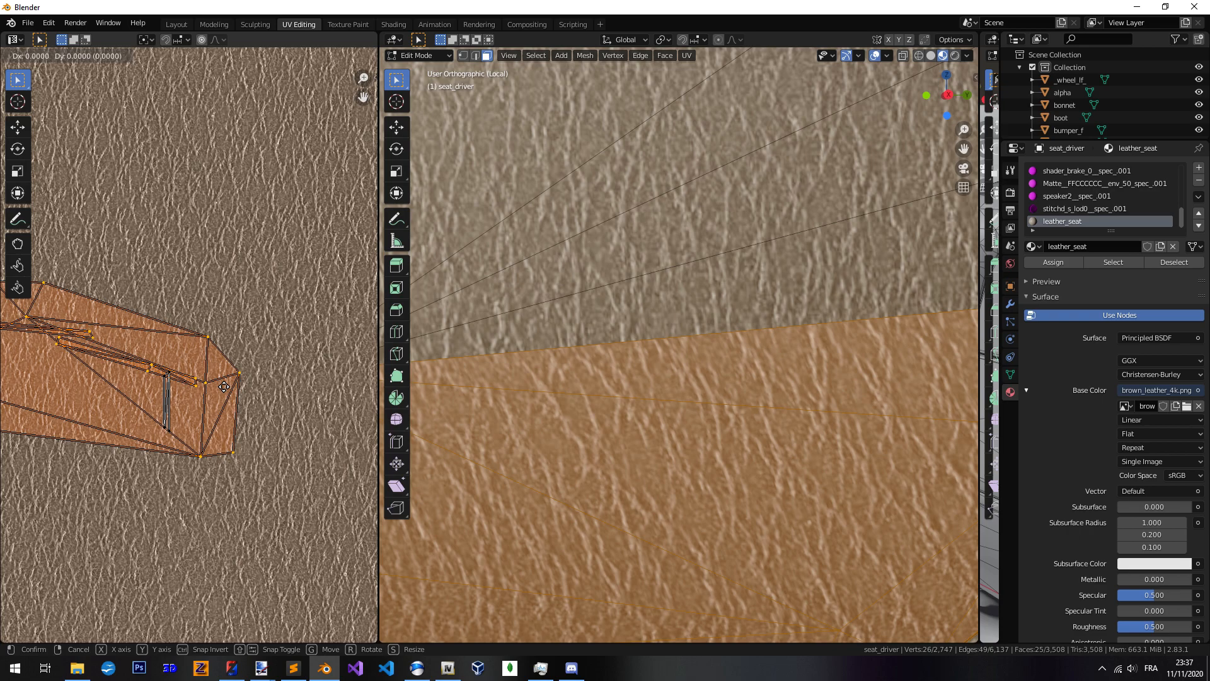
{"action": "key", "text": "x"}
{"action": "scroll", "coordinate": [224, 385], "scroll_direction": "down", "scroll_amount": 5}
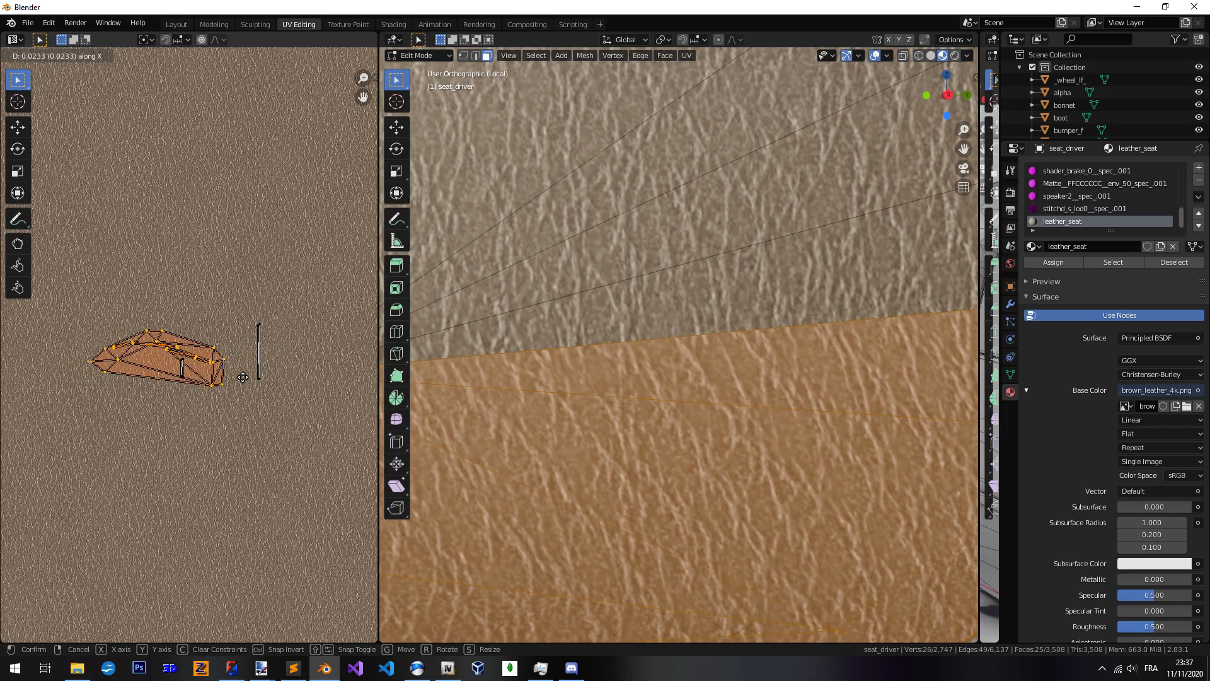
{"action": "key", "text": "y"}
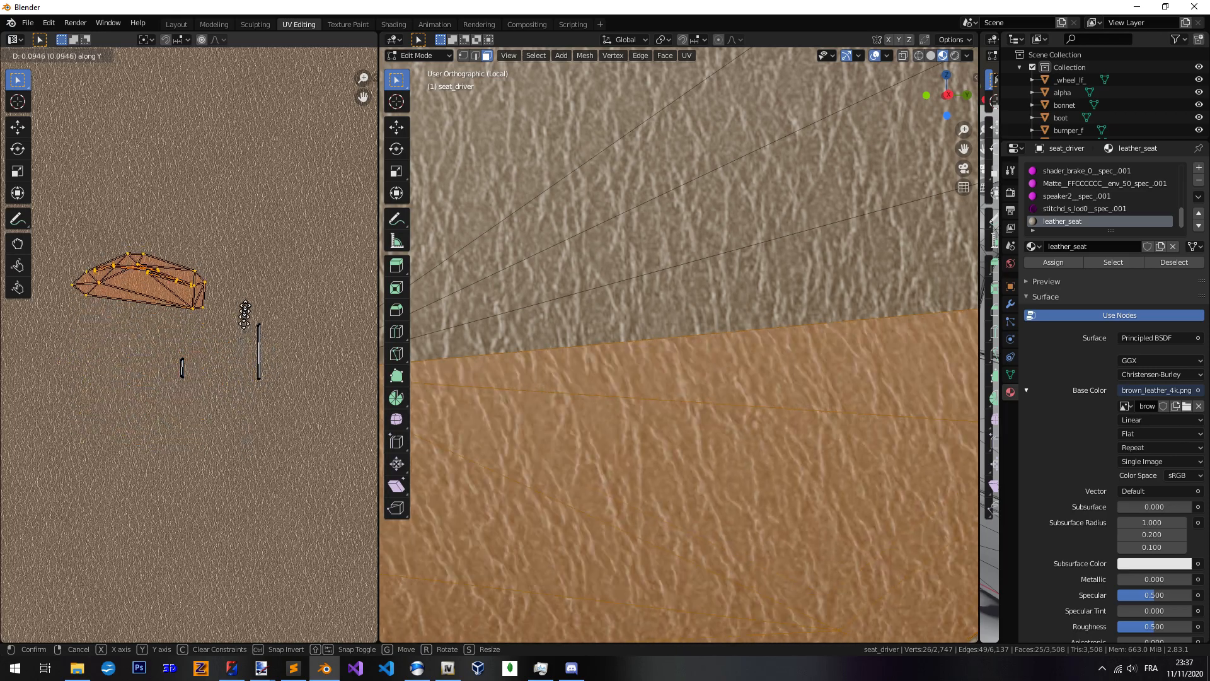
{"action": "key", "text": "x"}
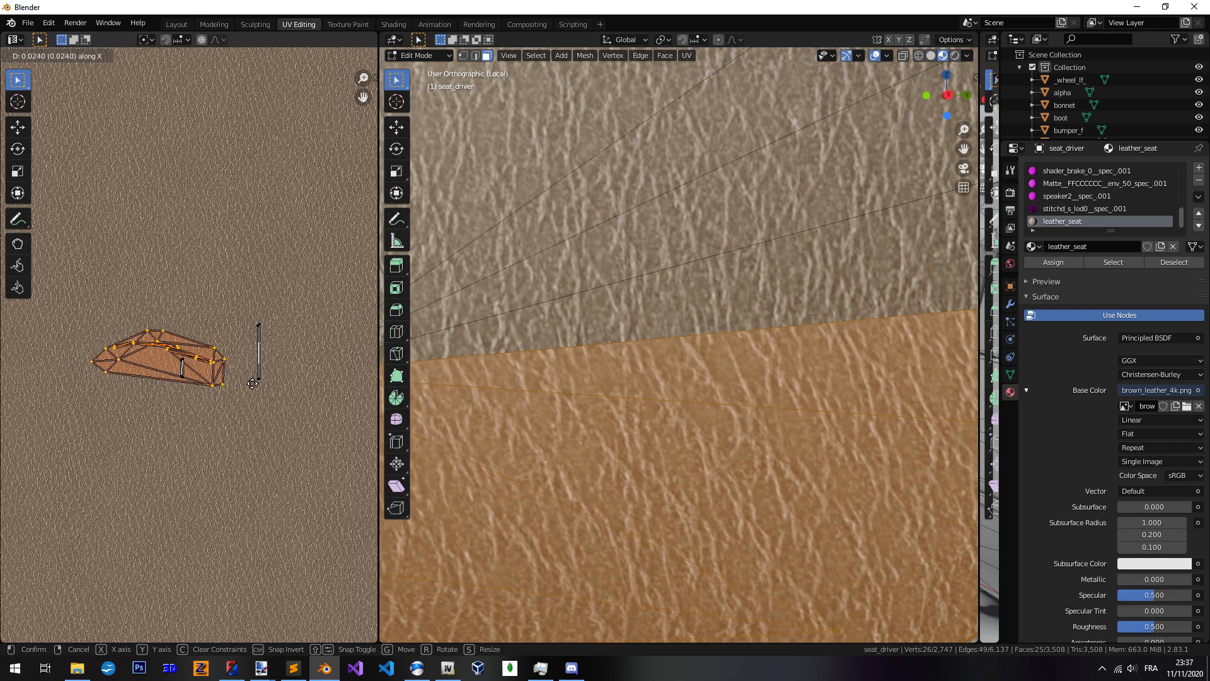
{"action": "left_click", "coordinate": [252, 383]}
{"action": "key", "text": "g"}
{"action": "key", "text": "y"}
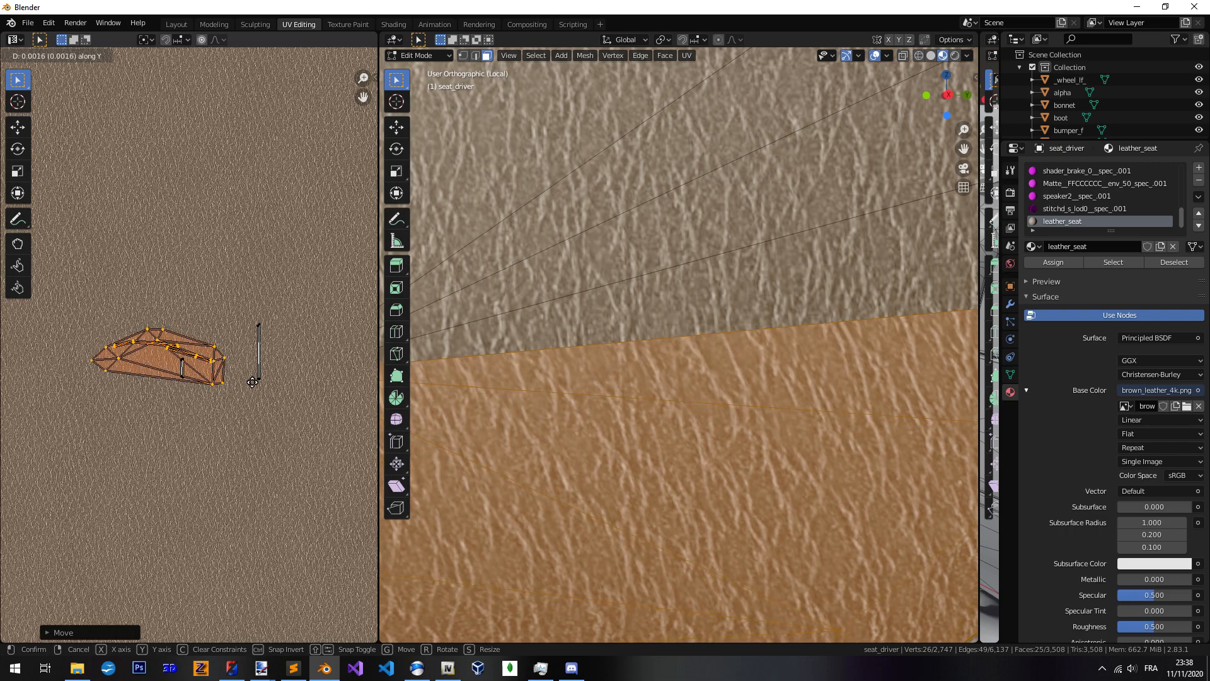
{"action": "left_click", "coordinate": [252, 383]}
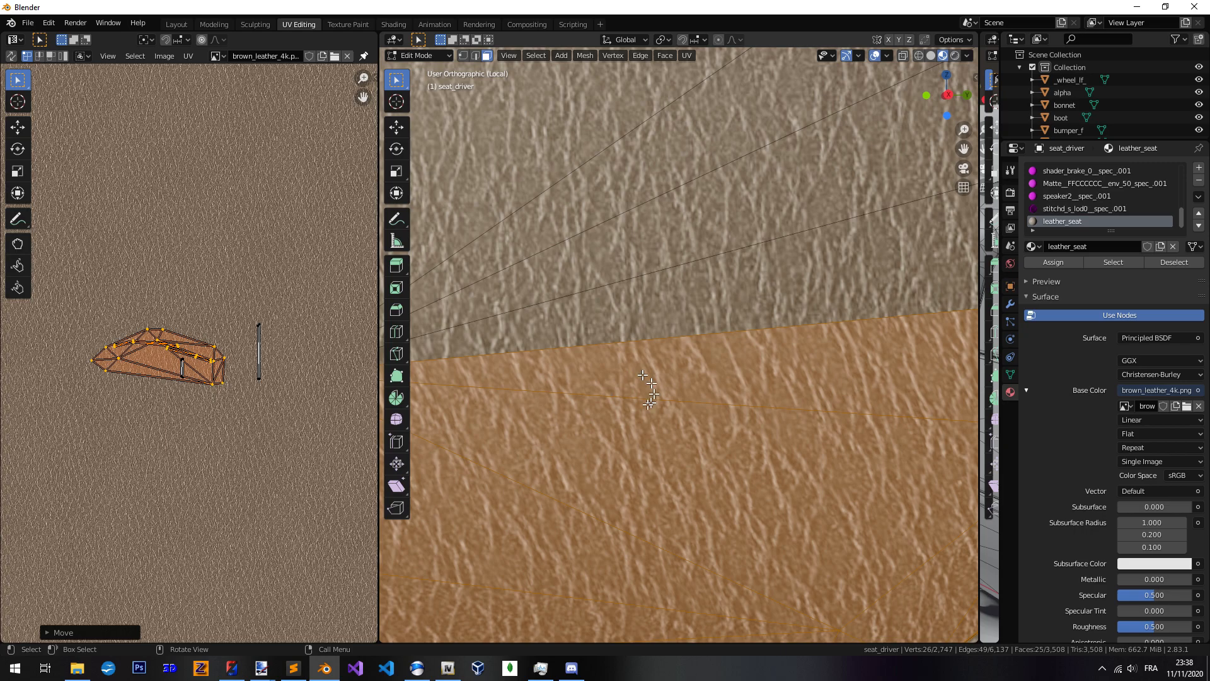
Try another slight shift of the island along X and inspect the grain across the seam in Object Mode
{"action": "key", "text": "g"}
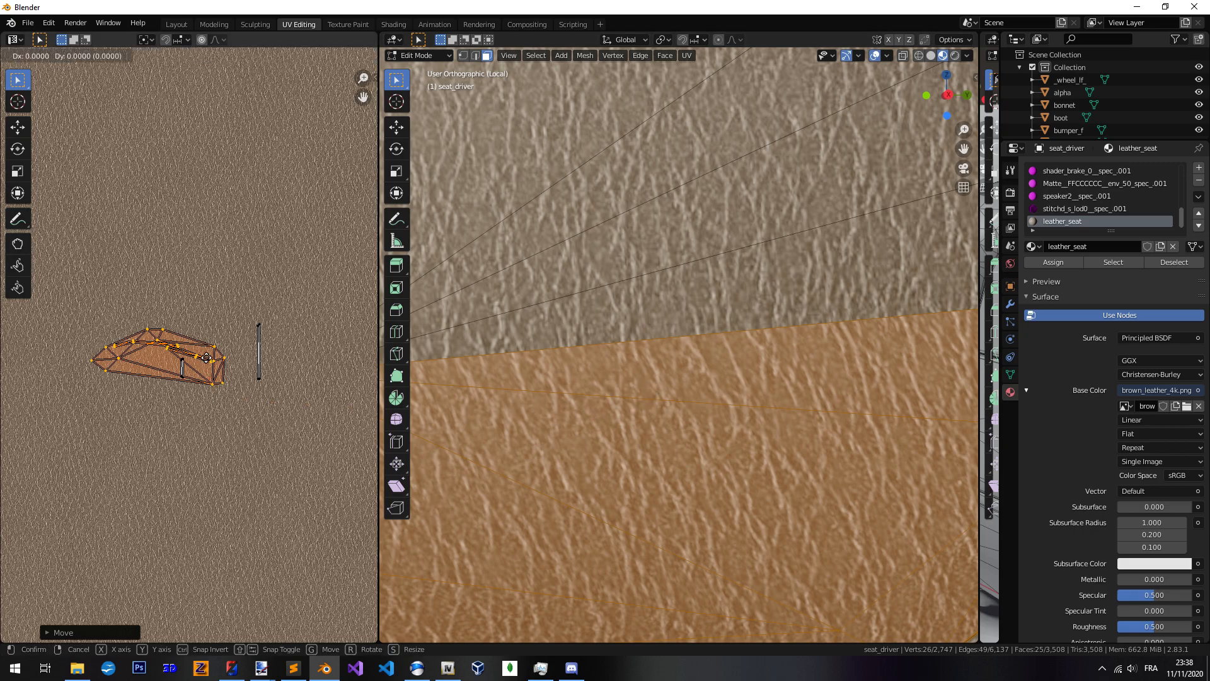
{"action": "key", "text": "x"}
{"action": "key", "text": "y"}
{"action": "key", "text": "x"}
{"action": "scroll", "coordinate": [207, 357], "scroll_direction": "up", "scroll_amount": 7}
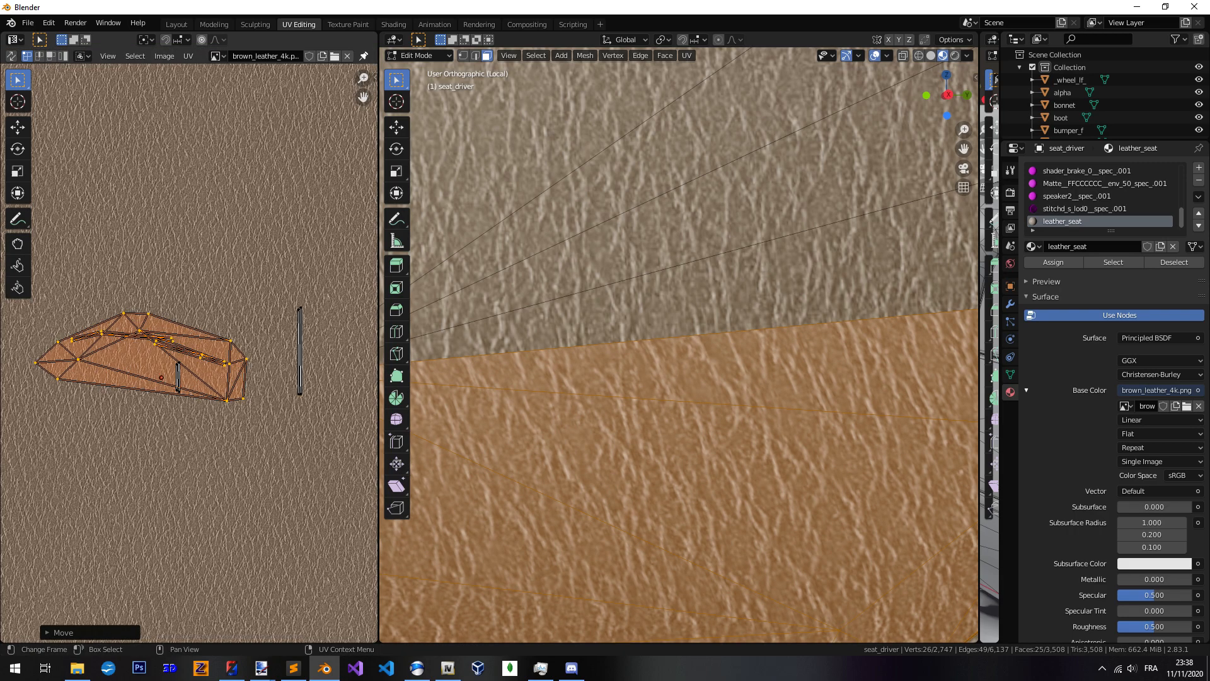
{"action": "left_click", "coordinate": [224, 369]}
{"action": "scroll", "coordinate": [599, 381], "scroll_direction": "down", "scroll_amount": 6}
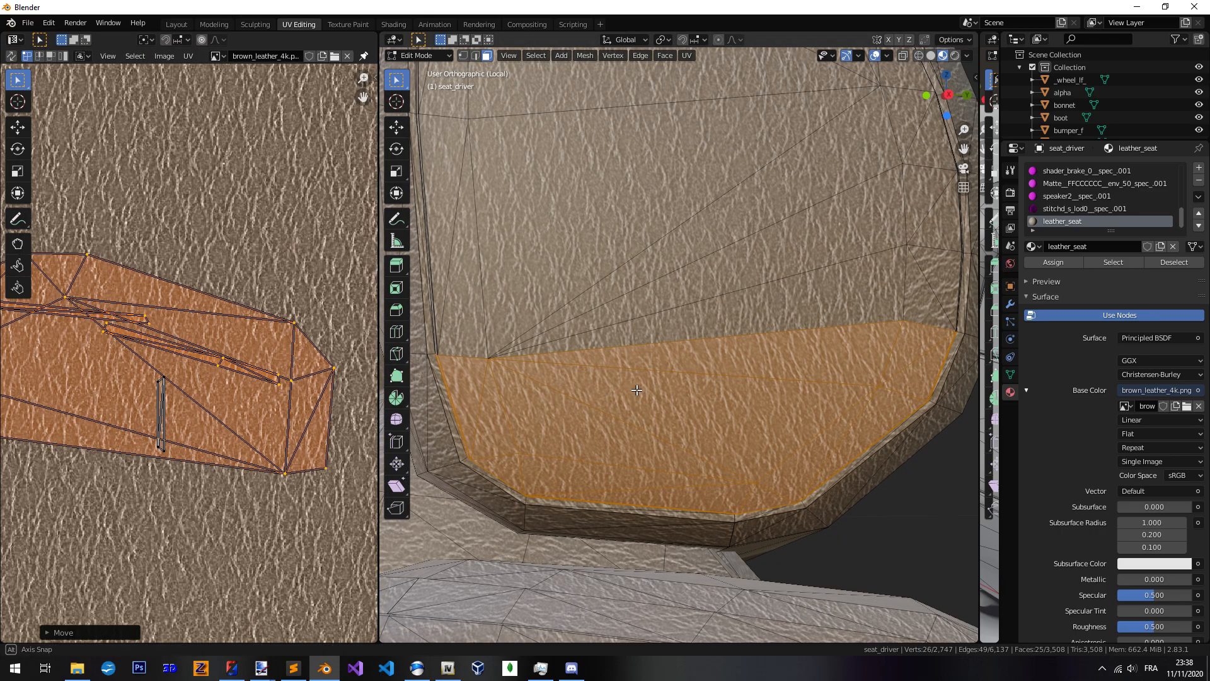
{"action": "key", "text": "Tab"}
{"action": "middle_click_drag", "start_coordinate": [619, 388], "coordinate": [605, 393]}
{"action": "scroll", "coordinate": [605, 394], "scroll_direction": "up", "scroll_amount": 7}
{"action": "scroll", "coordinate": [605, 393], "scroll_direction": "down", "scroll_amount": 4}
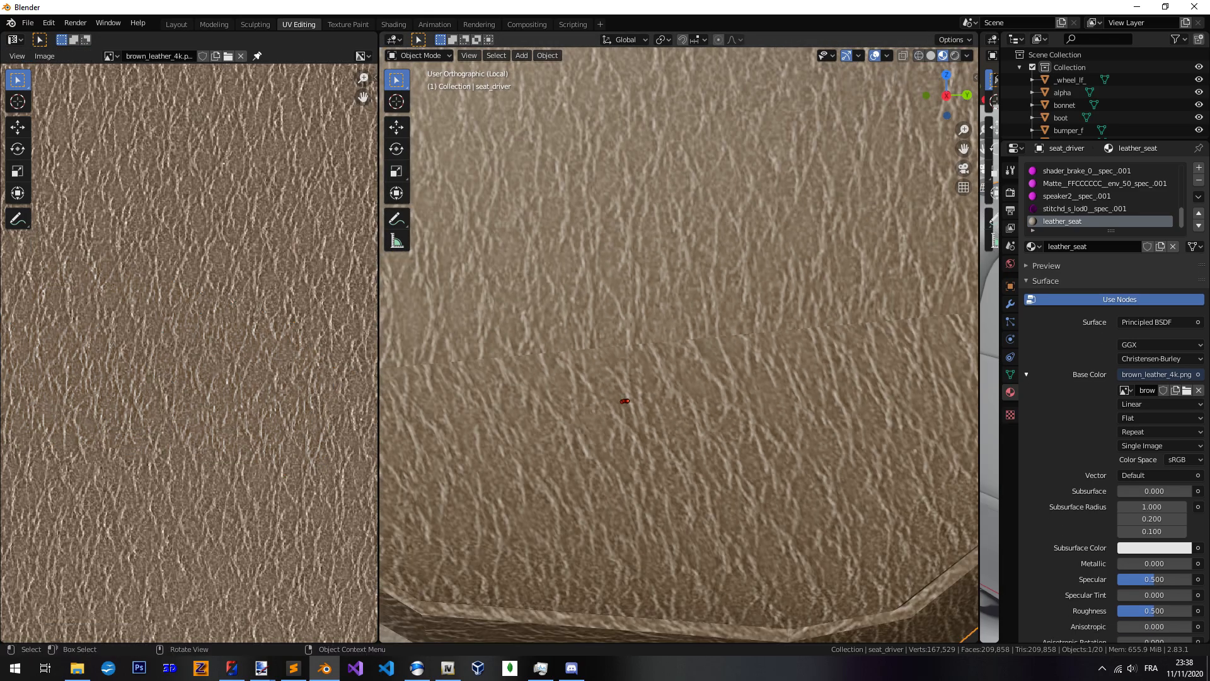
Try shifting the lower side faces' UV island by about -0.012 in X and -0.005 in Y
{"action": "key", "text": "Tab"}
{"action": "key", "text": "g"}
{"action": "key", "text": "x"}
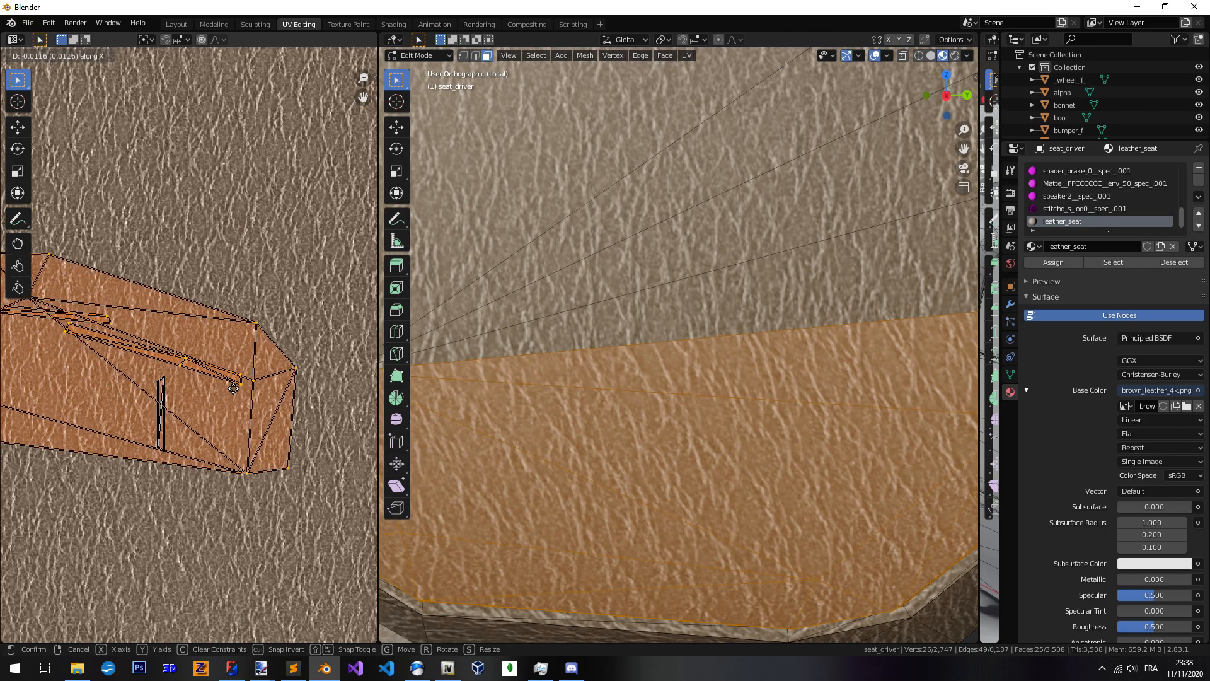
{"action": "left_click", "coordinate": [258, 385]}
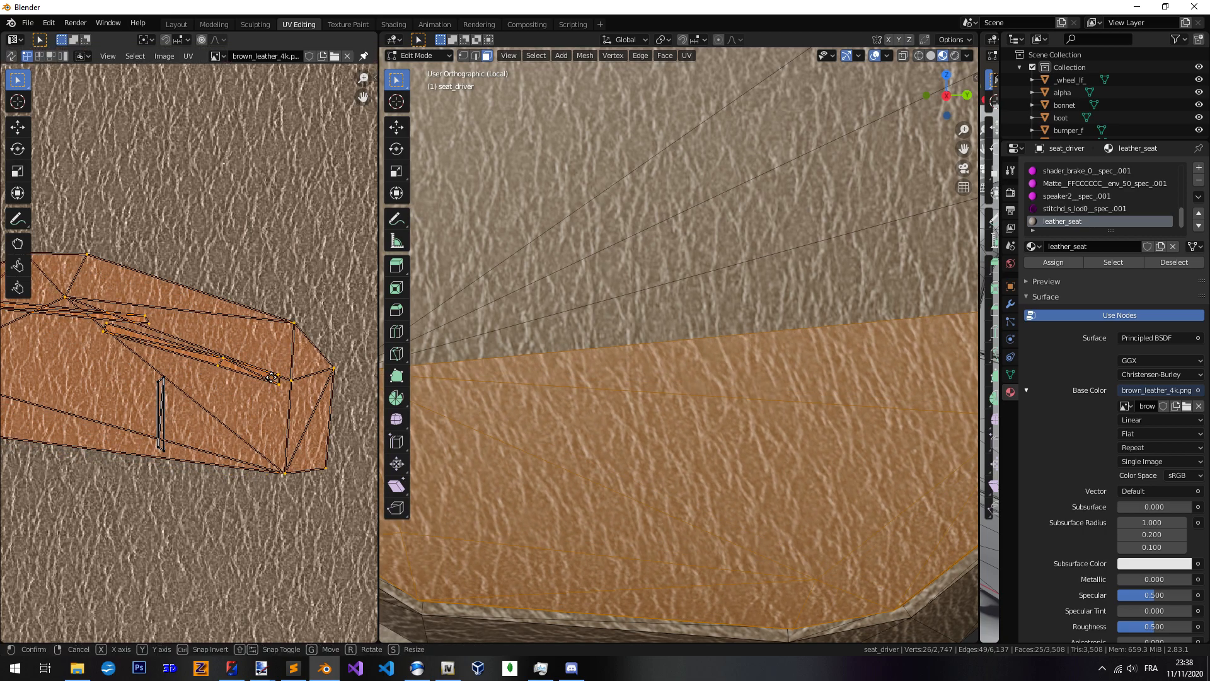
{"action": "key", "text": "g"}
{"action": "key", "text": "y"}
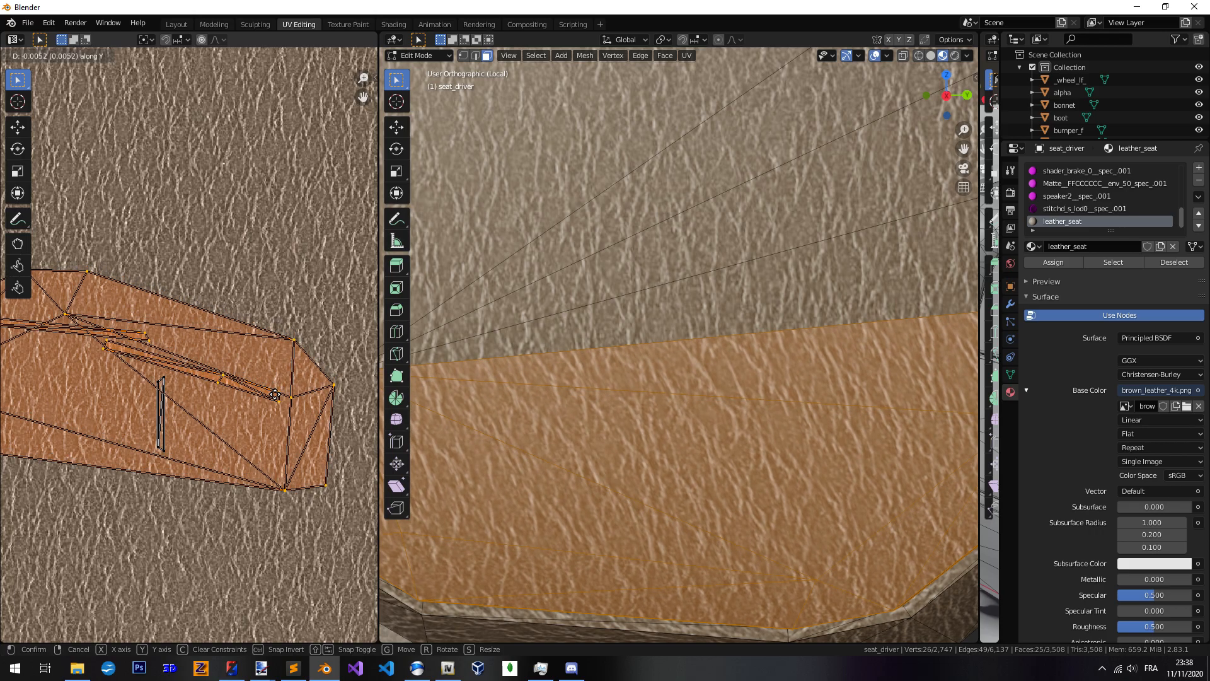
{"action": "right_click", "coordinate": [275, 394]}
Try rotating the island about 13° counterclockwise and inspect the headrest's grain transition in Object Mode
{"action": "key", "text": "r"}
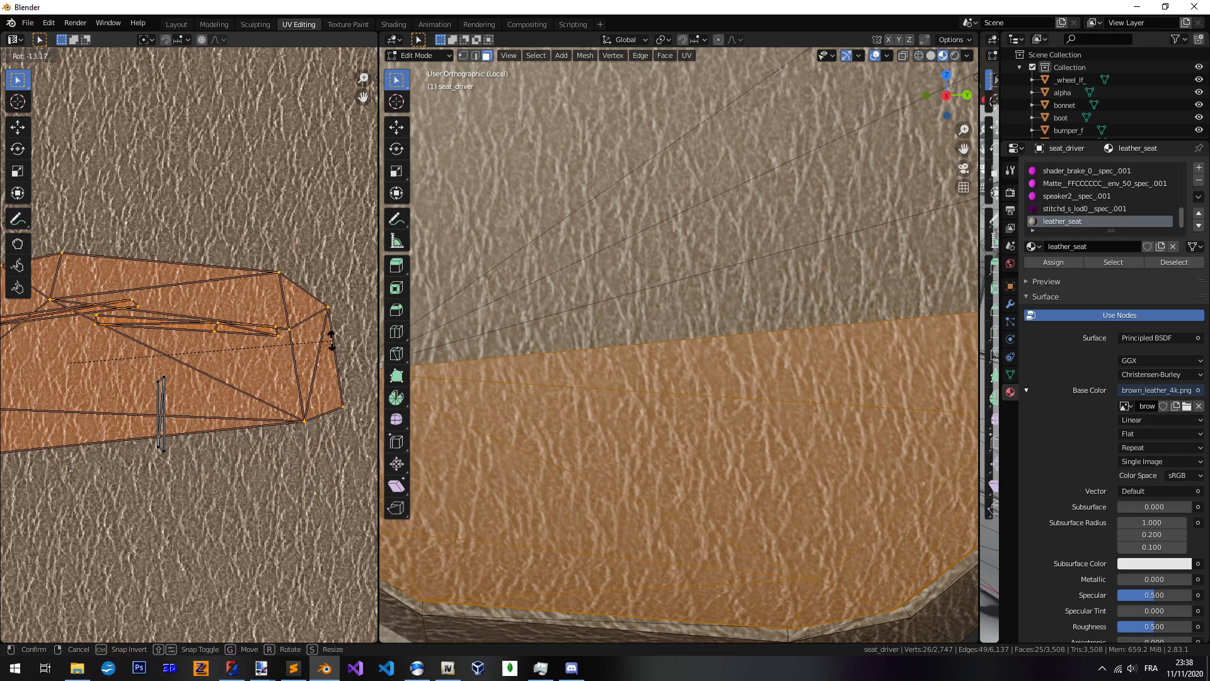
{"action": "left_click", "coordinate": [333, 351]}
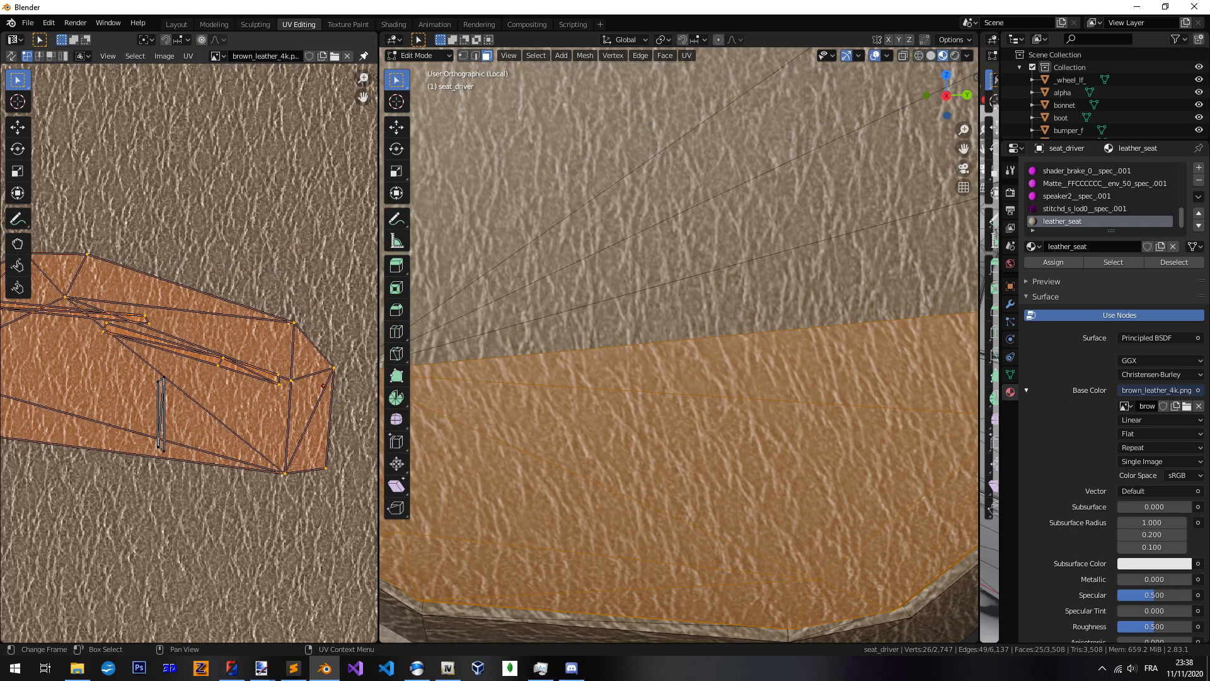
{"action": "scroll", "coordinate": [673, 417], "scroll_direction": "down", "scroll_amount": 4}
{"action": "key", "text": "Tab"}
{"action": "middle_click_drag", "start_coordinate": [671, 416], "coordinate": [743, 428]}
{"action": "scroll", "coordinate": [743, 428], "scroll_direction": "up", "scroll_amount": 6}
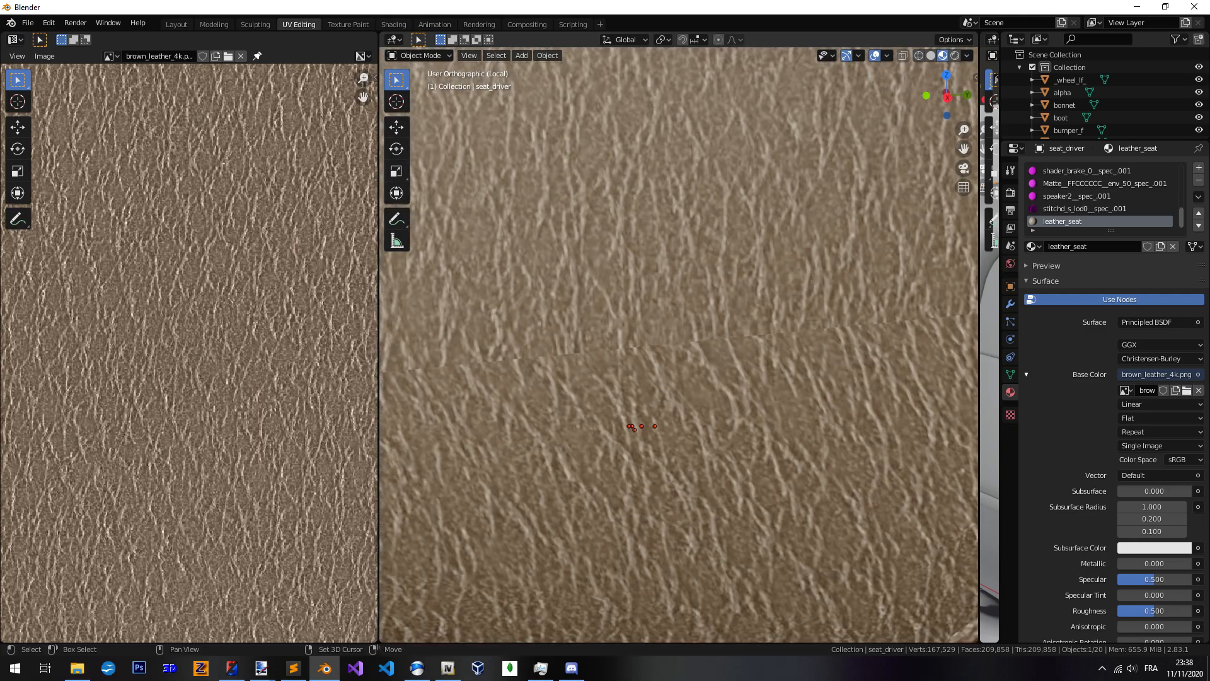
{"action": "key", "text": "Tab"}
{"action": "key", "text": "g"}
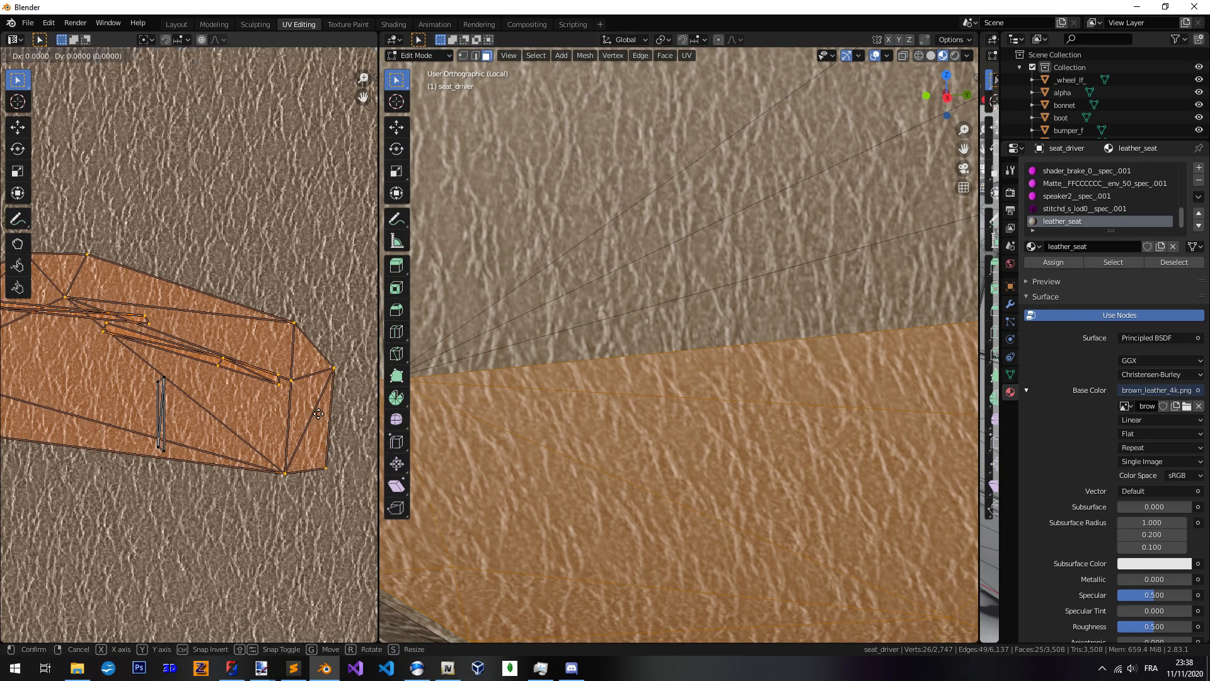
{"action": "key", "text": "y"}
{"action": "left_click", "coordinate": [317, 414]}
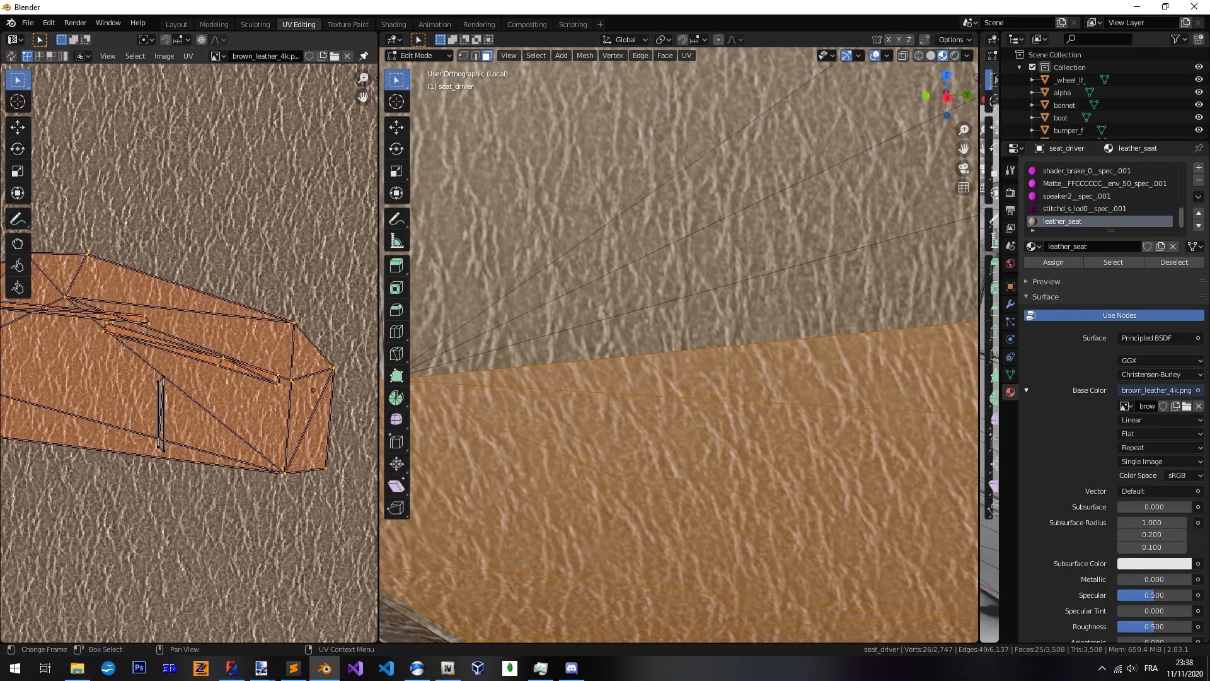
Try shifting the UVs of the triangular face just above the seam by about -0.010 in Y, and undo it
{"action": "left_click", "coordinate": [687, 323]}
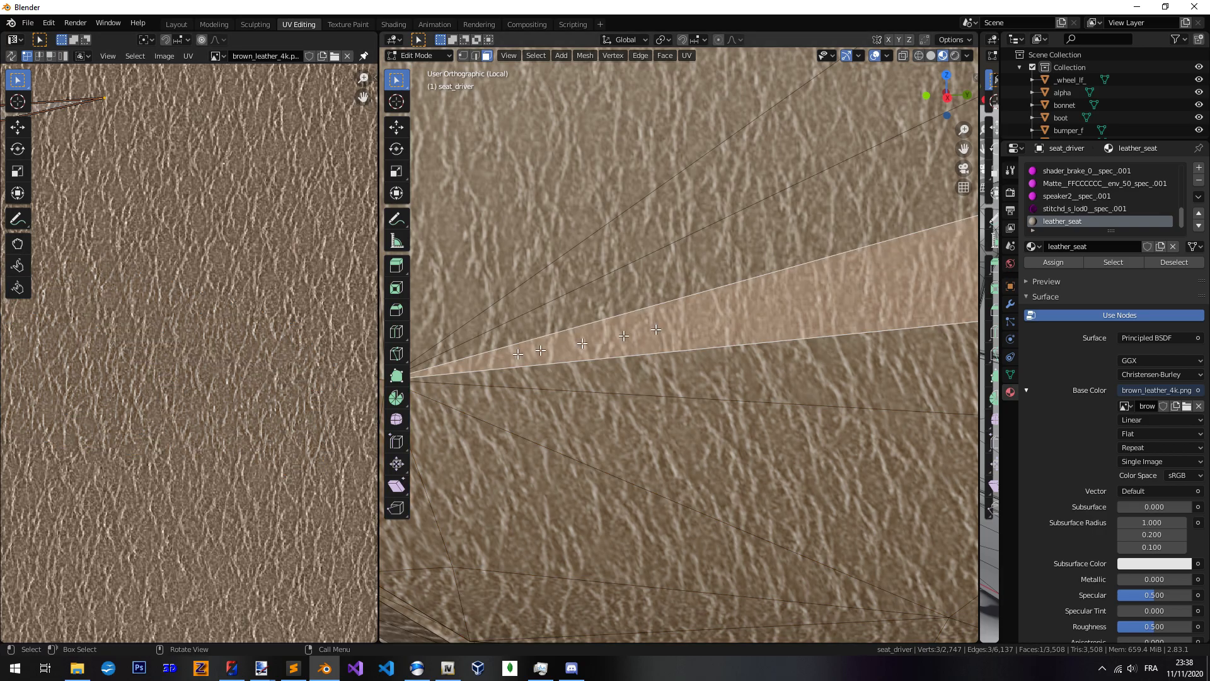
{"action": "scroll", "coordinate": [687, 323], "scroll_direction": "down", "scroll_amount": 5}
{"action": "scroll", "coordinate": [504, 341], "scroll_direction": "up", "scroll_amount": 5}
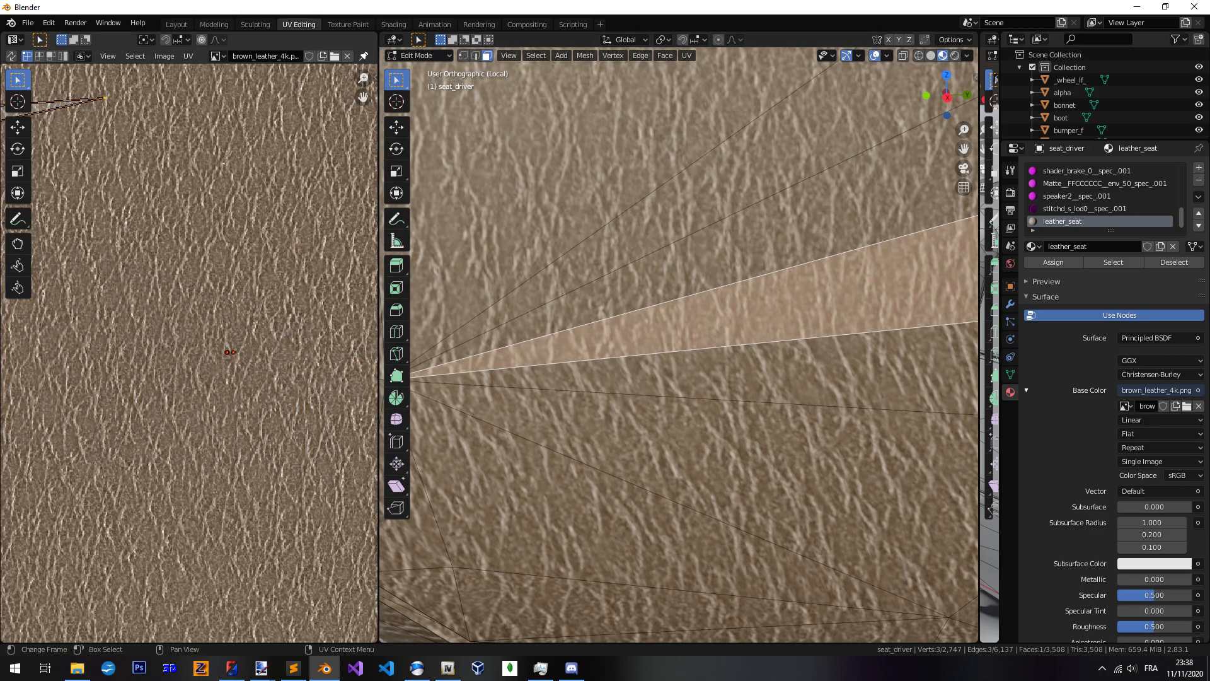
{"action": "key", "text": "g"}
{"action": "key", "text": "y"}
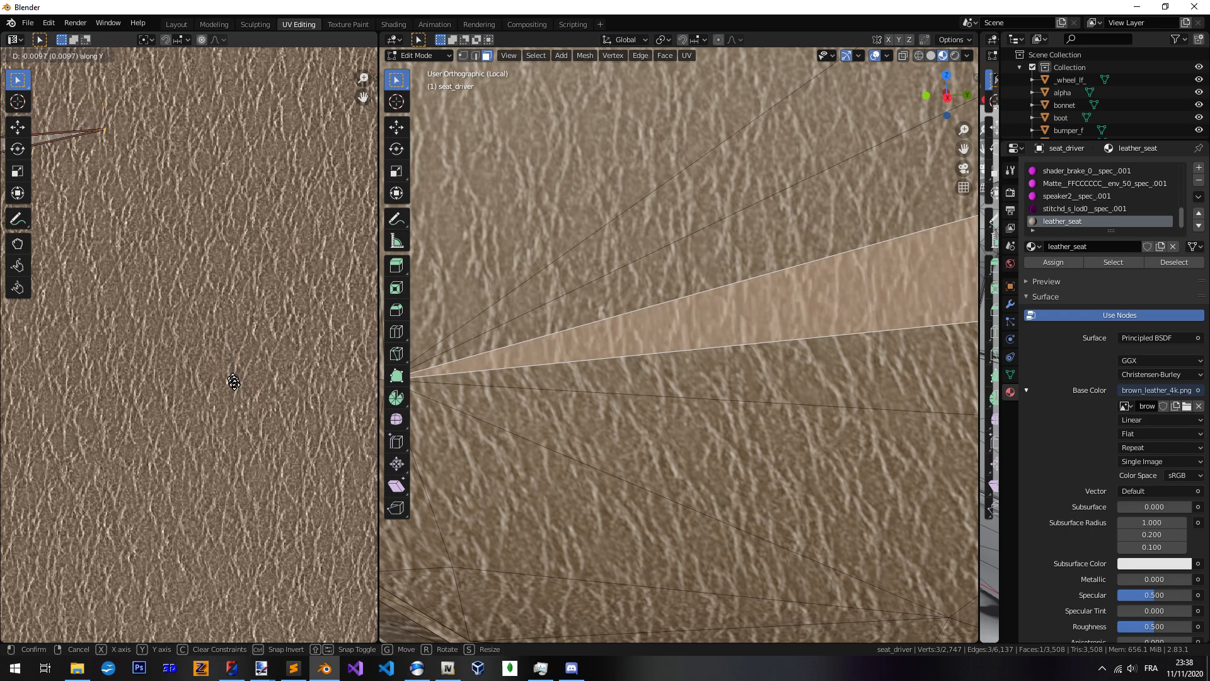
{"action": "left_click", "coordinate": [237, 385]}
{"action": "key", "text": "ctrl+l"}
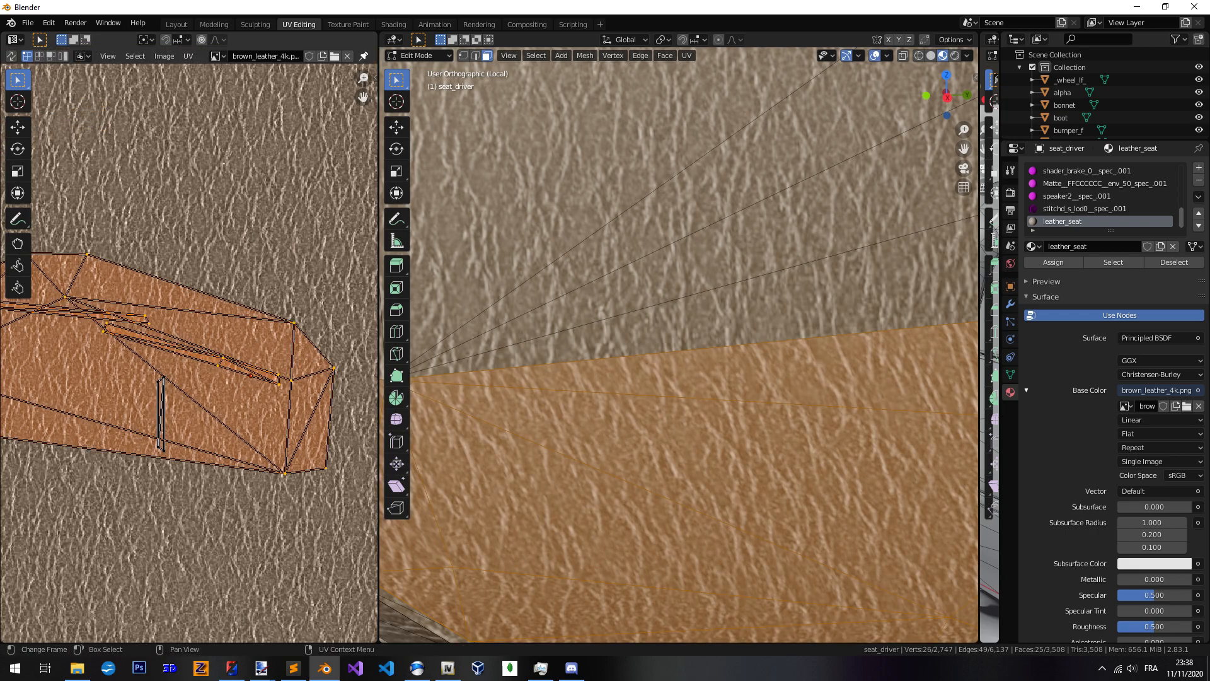
Try shifting the UV island of the headrest's lower side faces by about 0.023 in Y
{"action": "key", "text": "g"}
{"action": "key", "text": "y"}
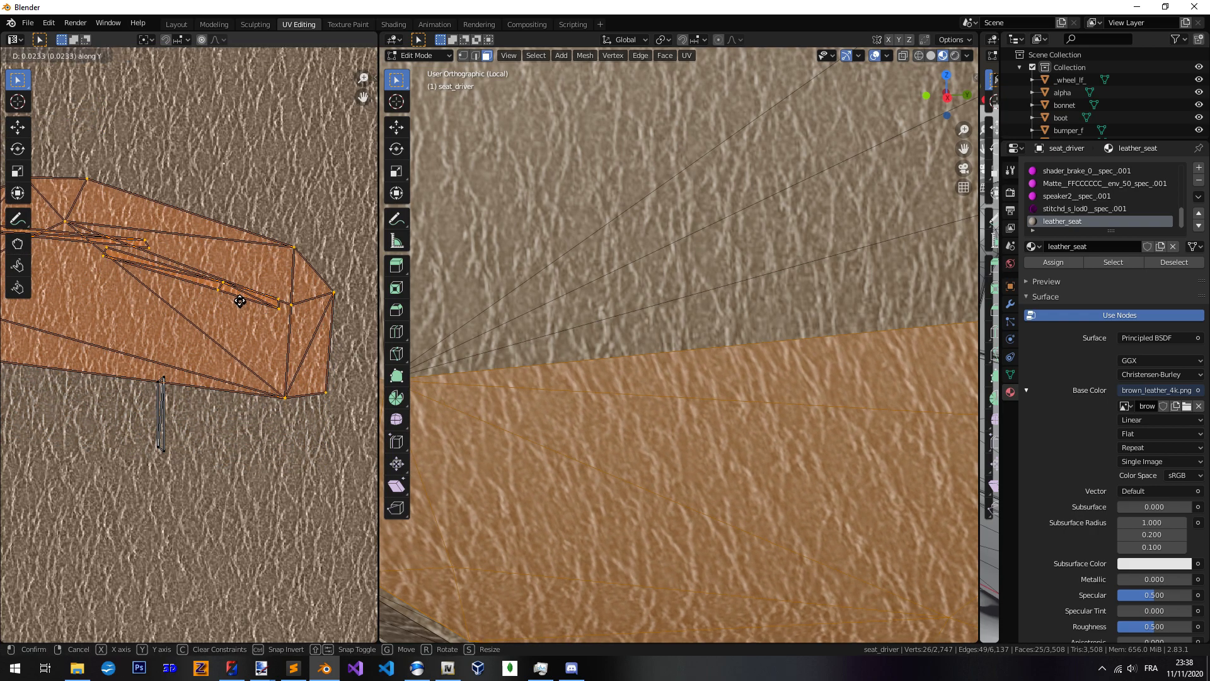
{"action": "right_click", "coordinate": [236, 290]}
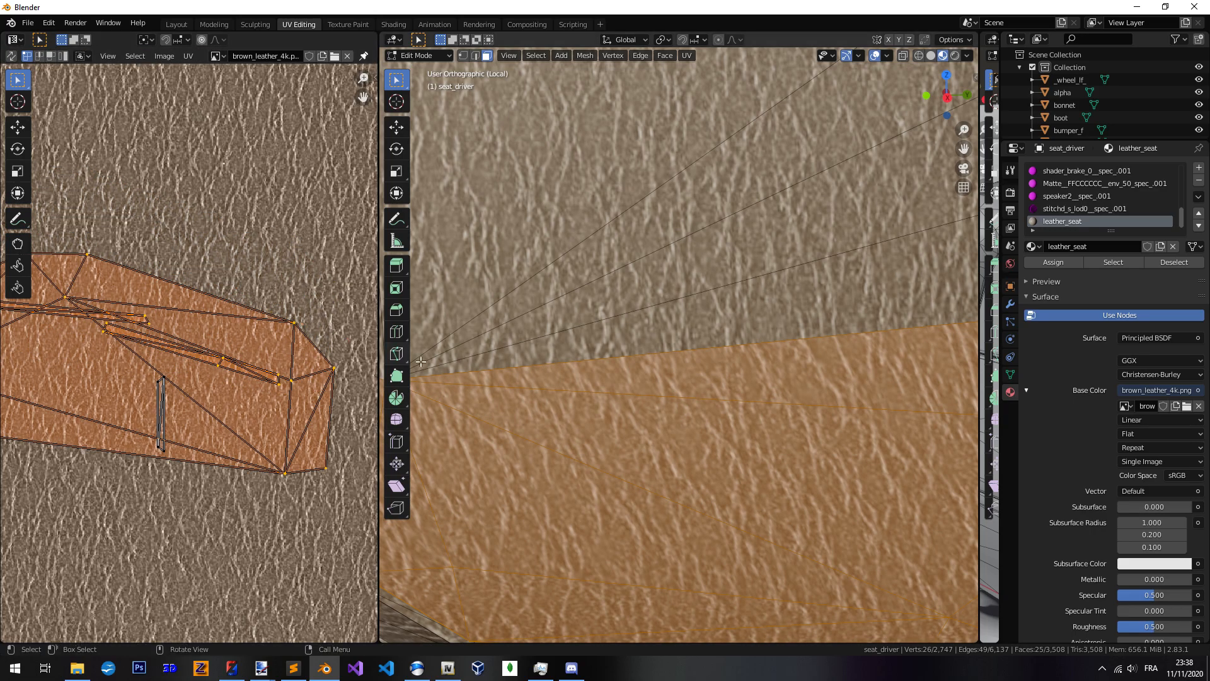
Rotate the lower side faces' UV island about 12° counterclockwise to align its grain with the faces above the seam
{"action": "scroll", "coordinate": [581, 394], "scroll_direction": "down", "scroll_amount": 4}
{"action": "scroll", "coordinate": [669, 414], "scroll_direction": "up", "scroll_amount": 3}
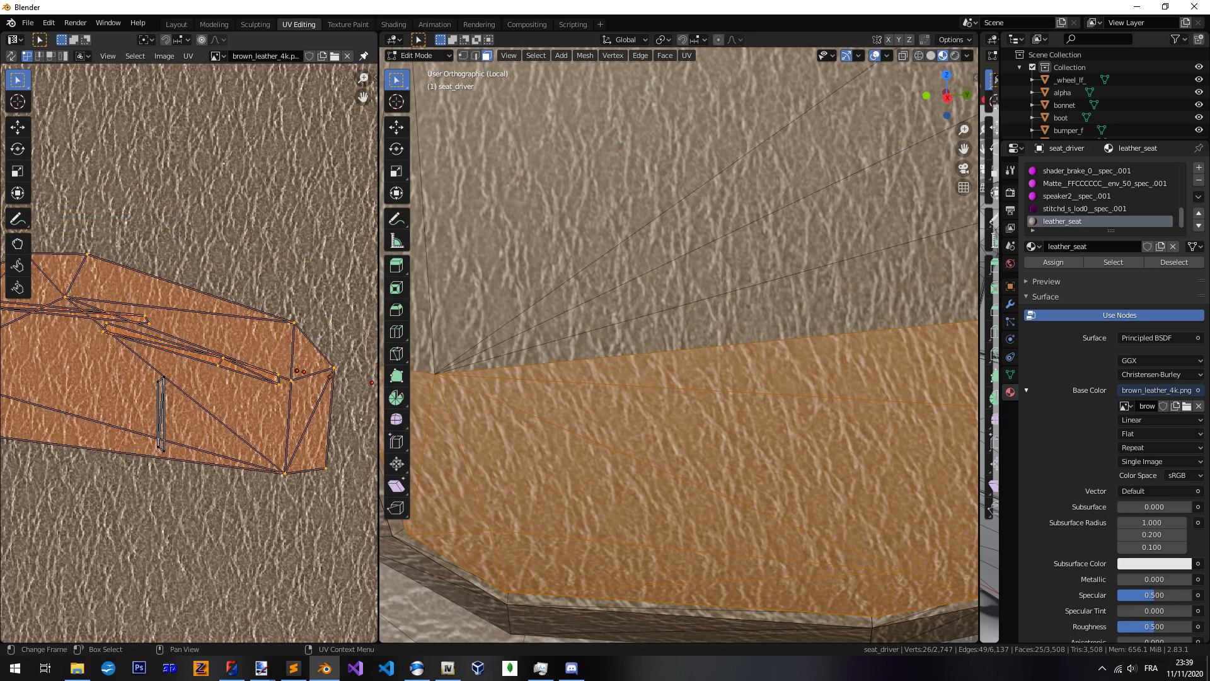
{"action": "key", "text": "r"}
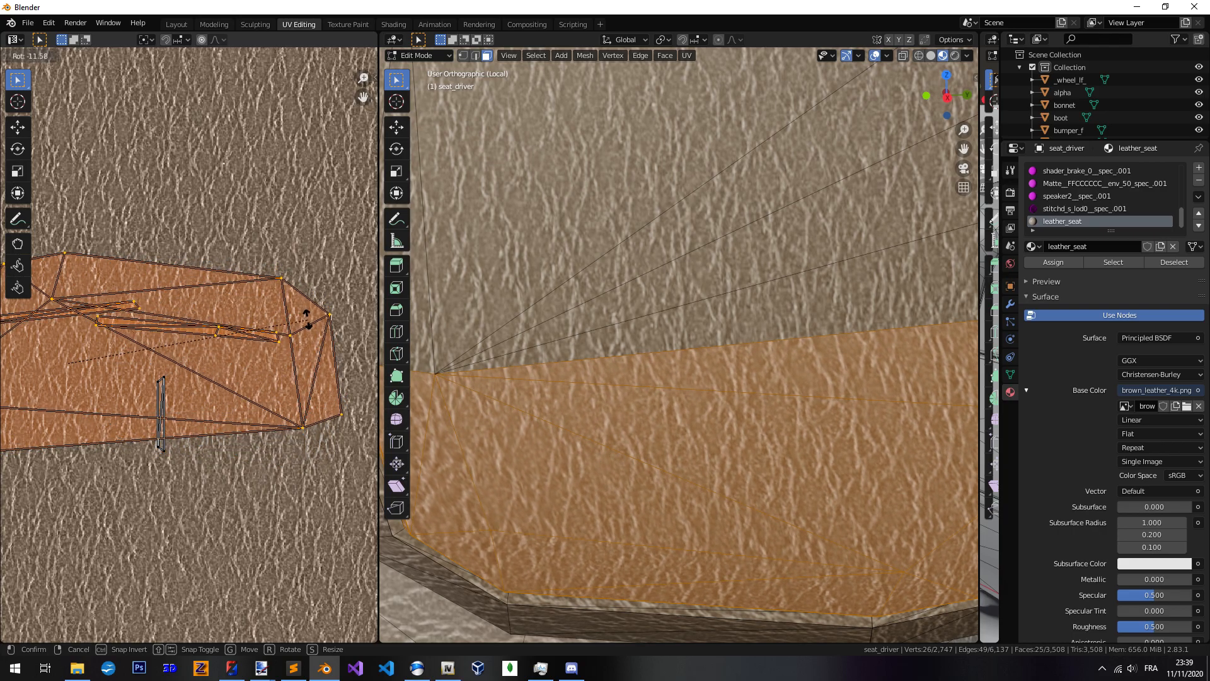
{"action": "left_click", "coordinate": [305, 307]}
Shift the rotated UV island by about -0.012 in X and 0.004 in Y to match the grain at the seam
{"action": "key", "text": "g"}
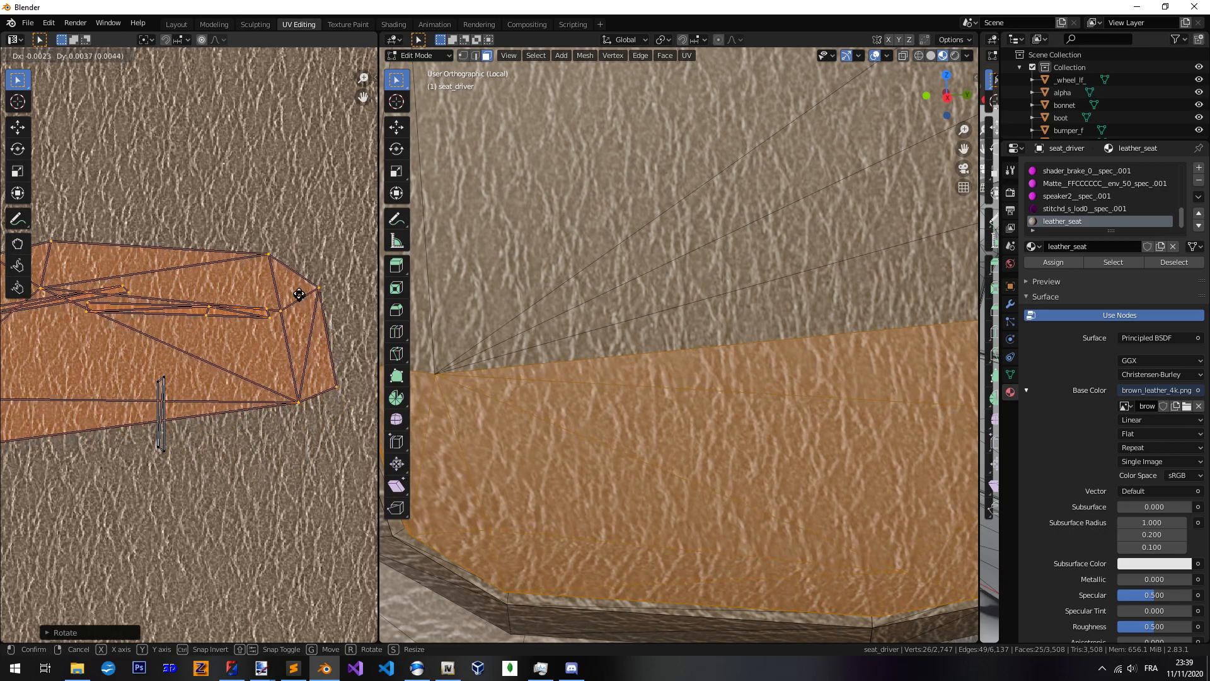
{"action": "left_click", "coordinate": [299, 291]}
{"action": "key", "text": "g"}
{"action": "key", "text": "x"}
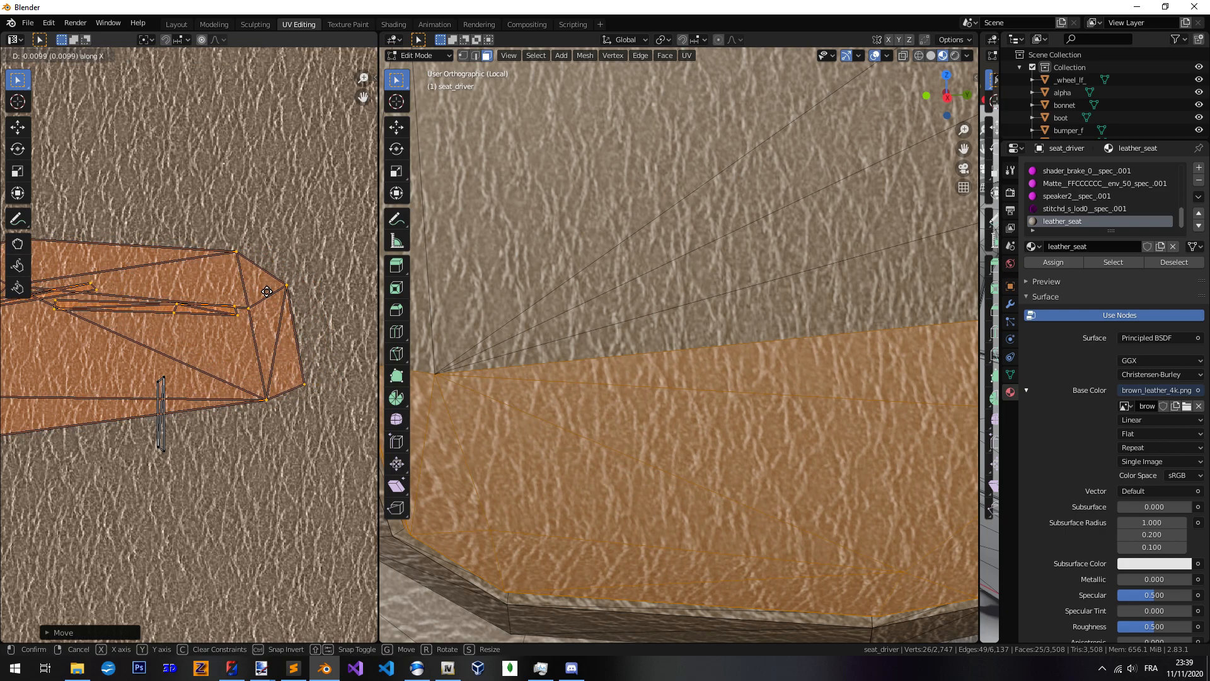
{"action": "left_click", "coordinate": [268, 292]}
Fine-tune the position of the lower side faces' UV island with nudges of about 0.002 in X and Y
{"action": "key", "text": "g"}
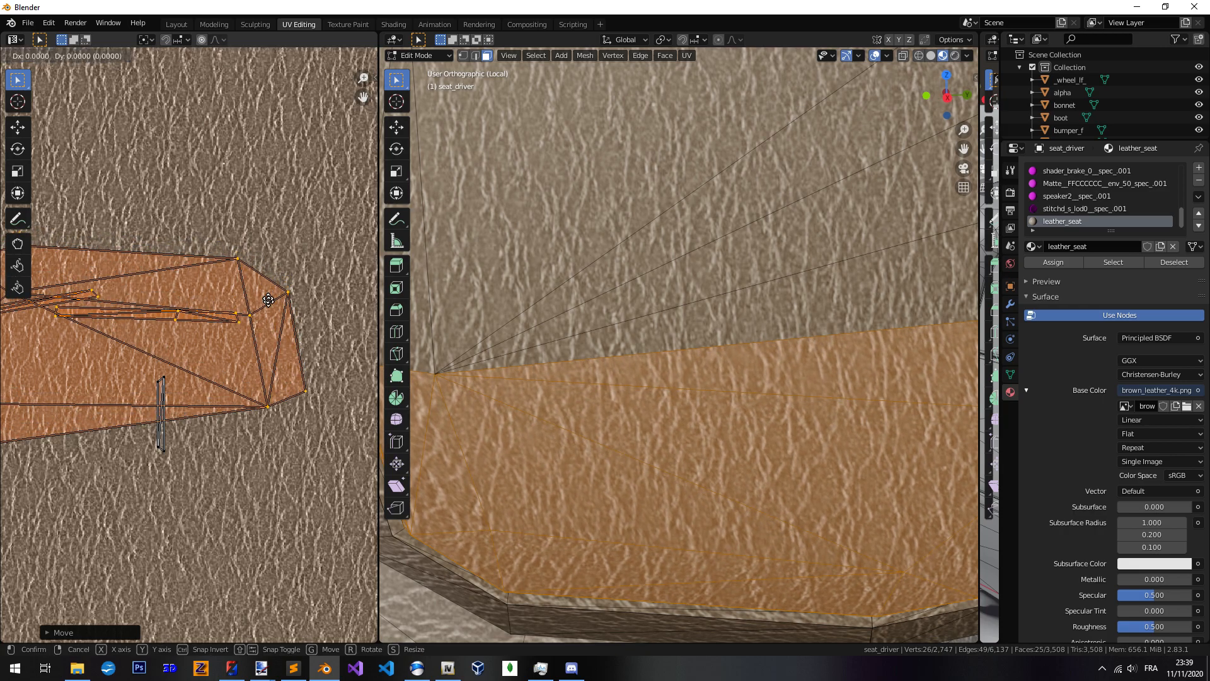
{"action": "key", "text": "x"}
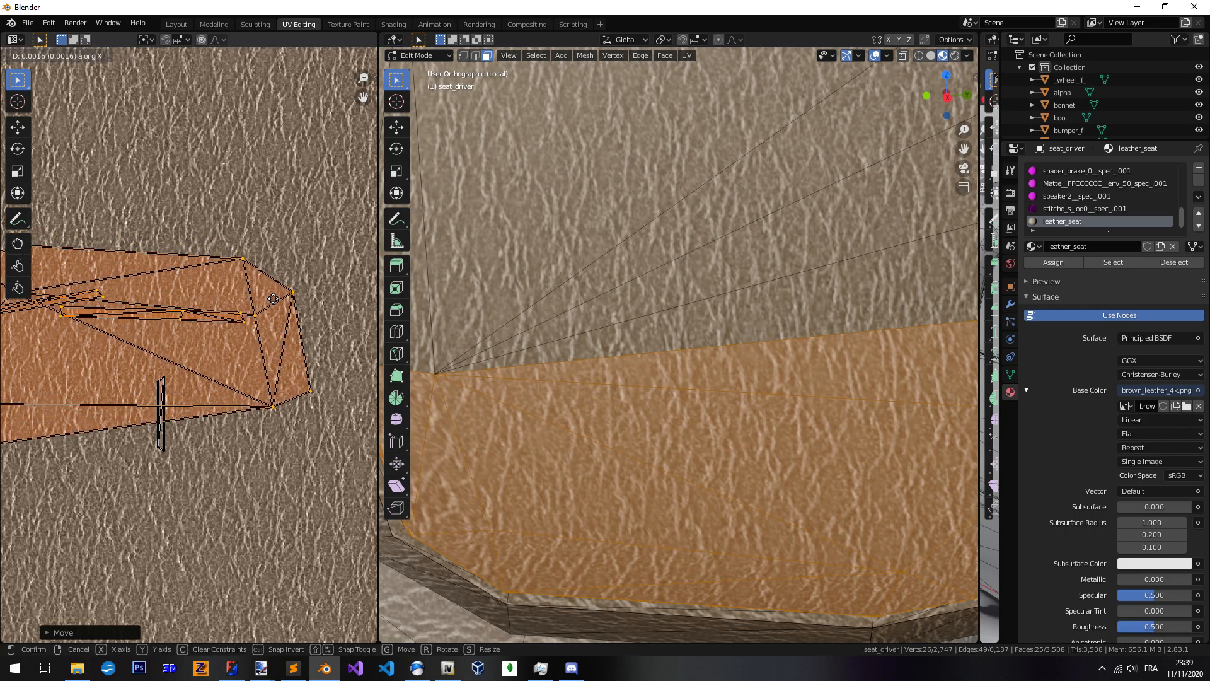
{"action": "key", "text": "y"}
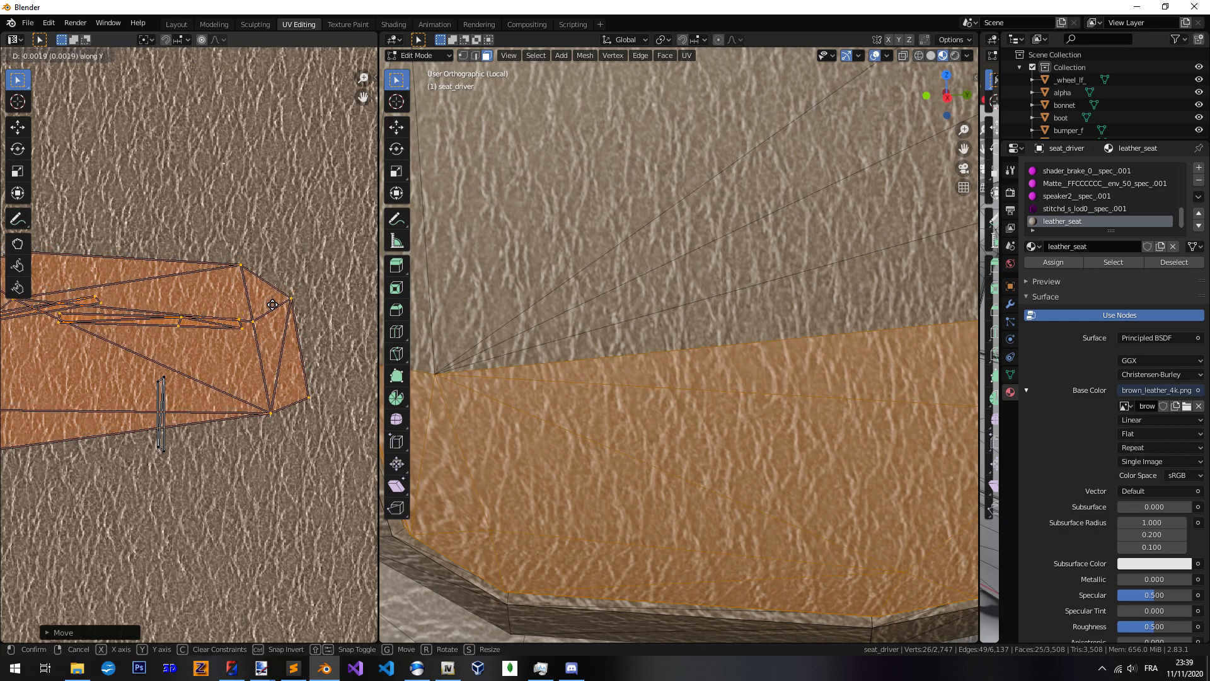
{"action": "key", "text": "Escape"}
{"action": "key", "text": "g"}
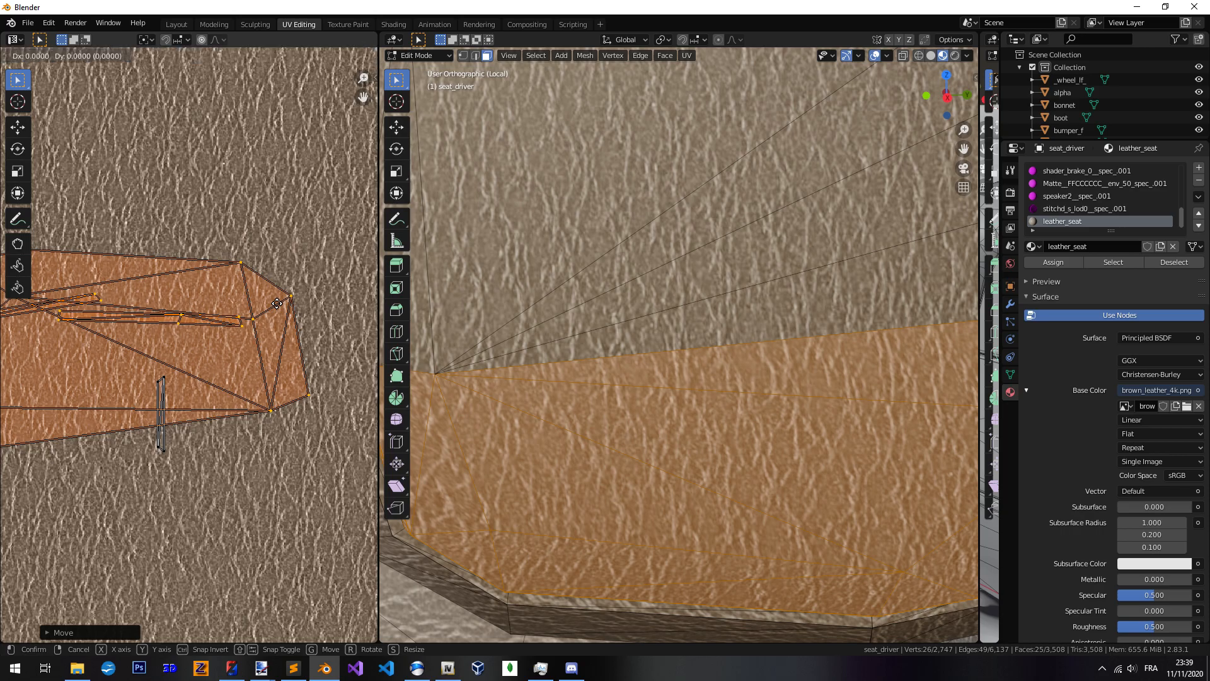
{"action": "left_click", "coordinate": [277, 305]}
Inspect the leather grain across the whole side of the headrest in Object Mode
{"action": "scroll", "coordinate": [632, 373], "scroll_direction": "down", "scroll_amount": 4}
{"action": "key", "text": "Tab"}
{"action": "mouse_move", "coordinate": [703, 384]}
{"action": "middle_mouse_down"}
{"action": "mouse_move", "coordinate": [702, 346]}
{"action": "mouse_move", "coordinate": [713, 353]}
{"action": "mouse_move", "coordinate": [700, 376]}
{"action": "mouse_move", "coordinate": [718, 373]}
{"action": "mouse_move", "coordinate": [702, 368]}
{"action": "middle_mouse_up"}
{"action": "scroll", "coordinate": [724, 369], "scroll_direction": "down", "scroll_amount": 3}
{"action": "middle_click_drag", "start_coordinate": [703, 369], "coordinate": [696, 412], "text": "shift"}
{"action": "scroll", "coordinate": [696, 412], "scroll_direction": "up", "scroll_amount": 2}
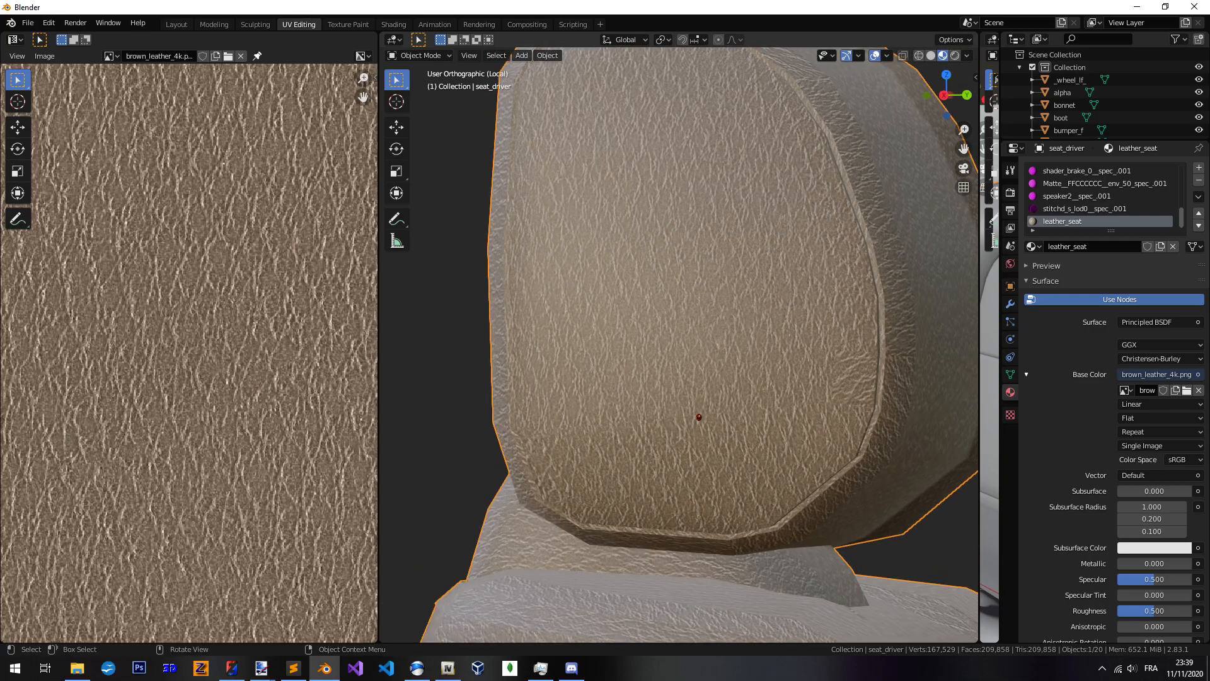
{"action": "scroll", "coordinate": [703, 402], "scroll_direction": "down", "scroll_amount": 2}
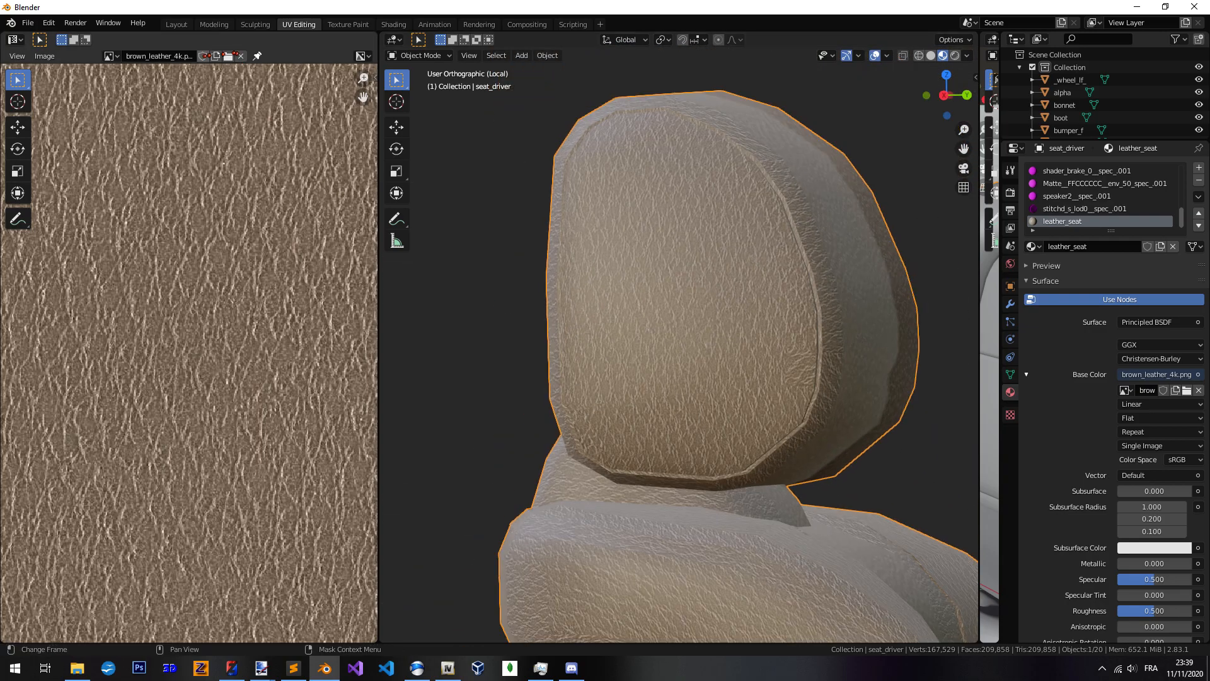
Switch to the Layout workspace and inspect the driver seat's leather from the front inside the car
{"action": "left_click", "coordinate": [176, 24]}
{"action": "middle_click_drag", "start_coordinate": [605, 341], "coordinate": [712, 419]}
{"action": "middle_click_drag", "start_coordinate": [712, 419], "coordinate": [605, 378]}
{"action": "middle_click_drag", "start_coordinate": [605, 378], "coordinate": [555, 419]}
{"action": "scroll", "coordinate": [583, 385], "scroll_direction": "up", "scroll_amount": 2}
{"action": "middle_click_drag", "start_coordinate": [554, 419], "coordinate": [517, 397]}
{"action": "middle_click_drag", "start_coordinate": [594, 395], "coordinate": [668, 404]}
{"action": "middle_click_drag", "start_coordinate": [592, 422], "coordinate": [545, 354], "text": "shift"}
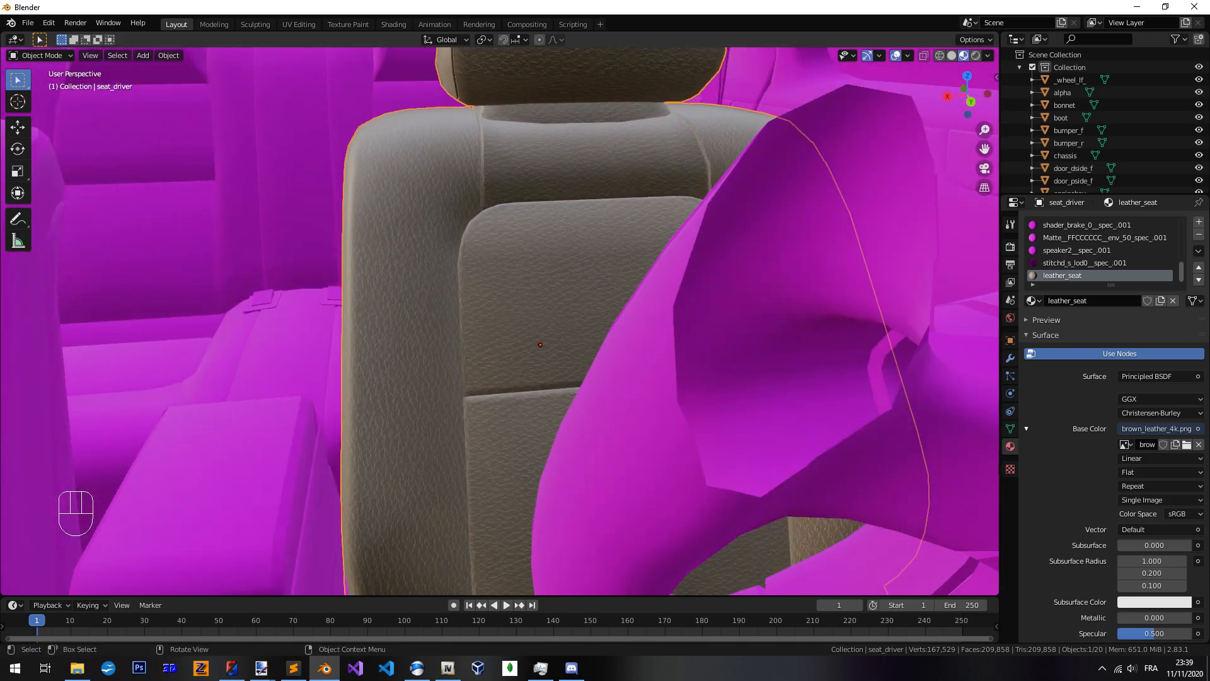
Isolate the driver seat in local view and examine its leather backrest, headrest and cushion from all around
{"action": "key", "text": "KP_Divide"}
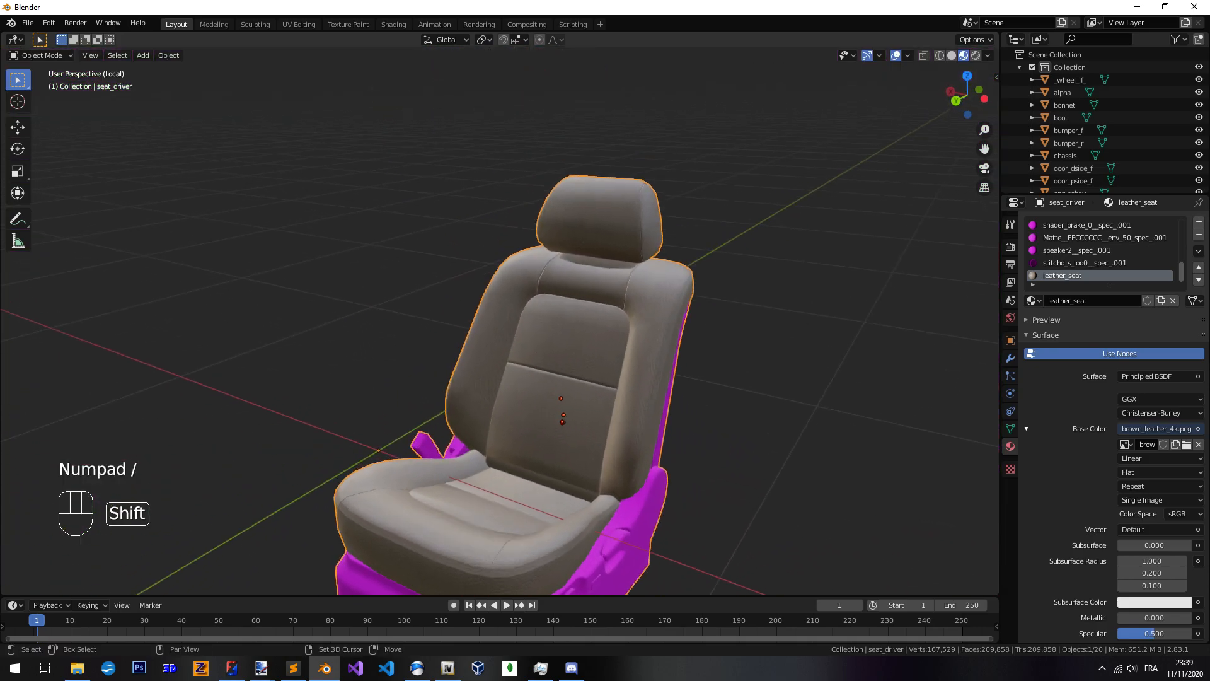
{"action": "middle_click_drag", "start_coordinate": [546, 365], "coordinate": [675, 353]}
{"action": "middle_click_drag", "start_coordinate": [630, 390], "coordinate": [636, 341], "text": "shift"}
{"action": "middle_click_drag", "start_coordinate": [636, 340], "coordinate": [775, 343]}
{"action": "middle_click_drag", "start_coordinate": [815, 385], "coordinate": [654, 444]}
{"action": "middle_click_drag", "start_coordinate": [599, 378], "coordinate": [539, 375]}
{"action": "middle_click_drag", "start_coordinate": [539, 375], "coordinate": [642, 409], "text": "shift"}
{"action": "scroll", "coordinate": [596, 383], "scroll_direction": "up", "scroll_amount": 1}
{"action": "middle_click_drag", "start_coordinate": [557, 421], "coordinate": [656, 370], "text": "shift"}
{"action": "scroll", "coordinate": [595, 342], "scroll_direction": "down", "scroll_amount": 2}
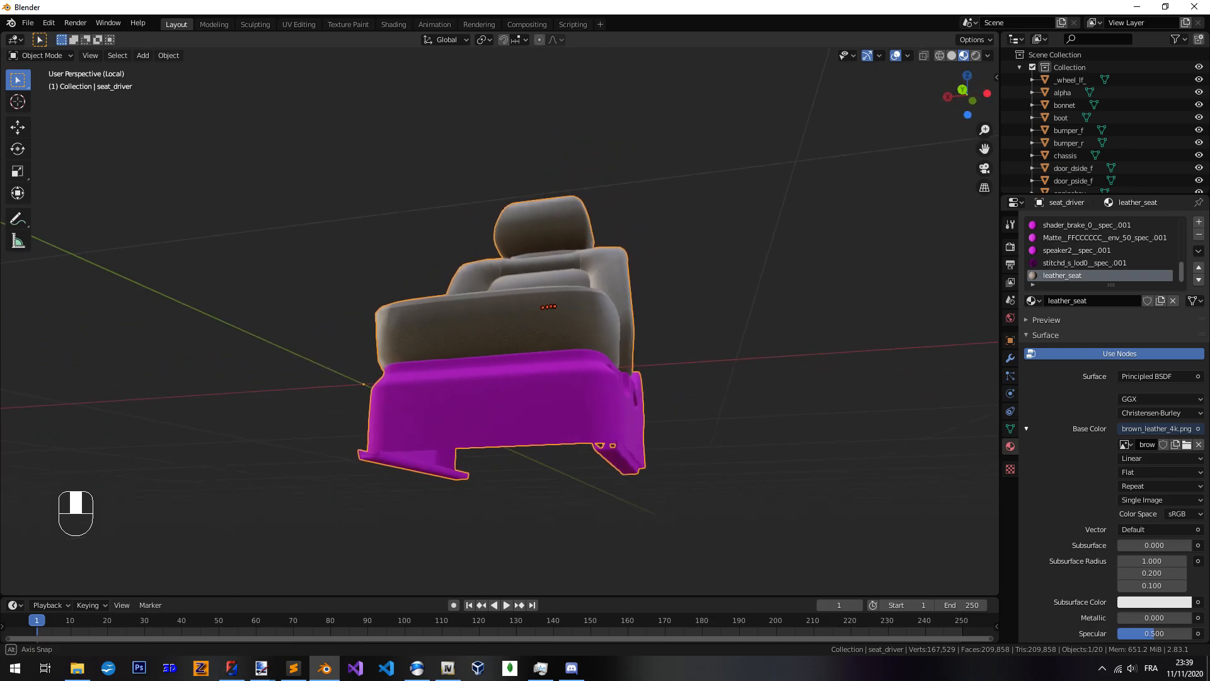
{"action": "middle_click_drag", "start_coordinate": [570, 441], "coordinate": [554, 353]}
{"action": "scroll", "coordinate": [543, 346], "scroll_direction": "up", "scroll_amount": 4}
{"action": "scroll", "coordinate": [500, 353], "scroll_direction": "down", "scroll_amount": 3}
{"action": "middle_click_drag", "start_coordinate": [555, 353], "coordinate": [598, 296], "text": "shift"}
{"action": "middle_click_drag", "start_coordinate": [568, 321], "coordinate": [645, 321]}
{"action": "middle_click_drag", "start_coordinate": [536, 327], "coordinate": [659, 302]}
{"action": "middle_click_drag", "start_coordinate": [659, 303], "coordinate": [627, 281]}
{"action": "middle_click_drag", "start_coordinate": [548, 359], "coordinate": [567, 362]}
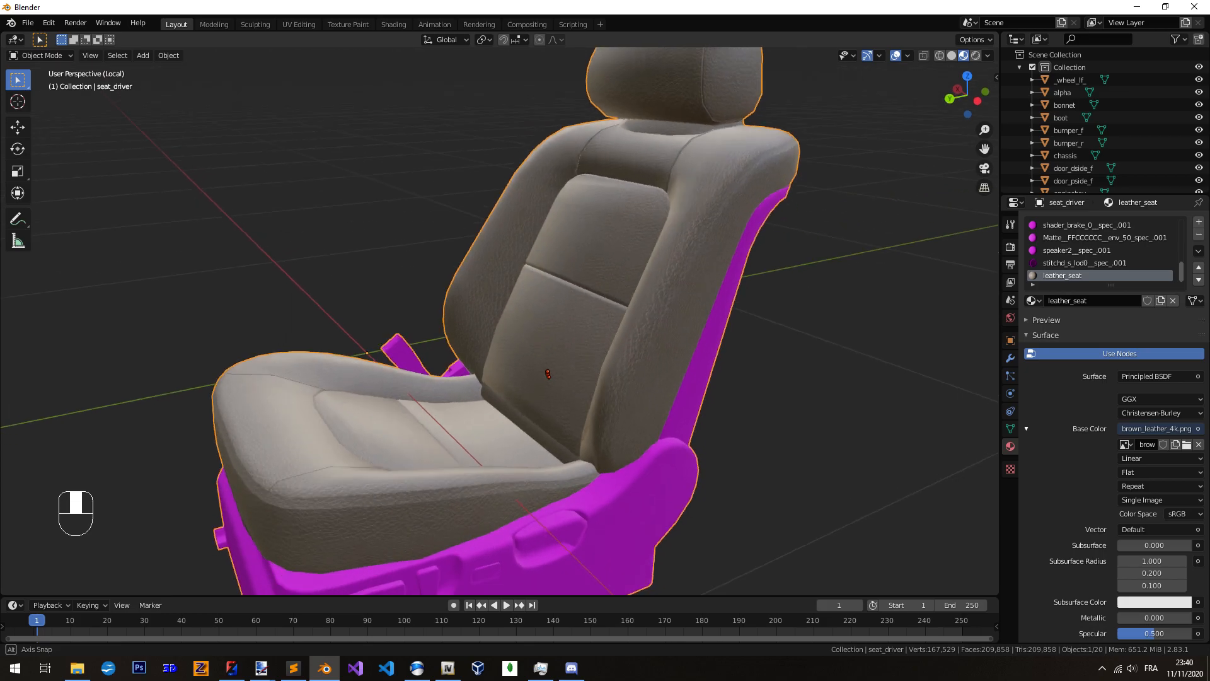
Leave local view and examine how the leather driver seat looks within the full car interior
{"action": "key", "text": "KP_Divide"}
{"action": "scroll", "coordinate": [500, 322], "scroll_direction": "down", "scroll_amount": 4}
{"action": "middle_click_drag", "start_coordinate": [500, 322], "coordinate": [580, 359]}
{"action": "middle_click_drag", "start_coordinate": [579, 359], "coordinate": [621, 359]}
{"action": "scroll", "coordinate": [621, 356], "scroll_direction": "up", "scroll_amount": 2}
{"action": "middle_click_drag", "start_coordinate": [621, 360], "coordinate": [523, 362]}
{"action": "middle_click_drag", "start_coordinate": [454, 448], "coordinate": [572, 413]}
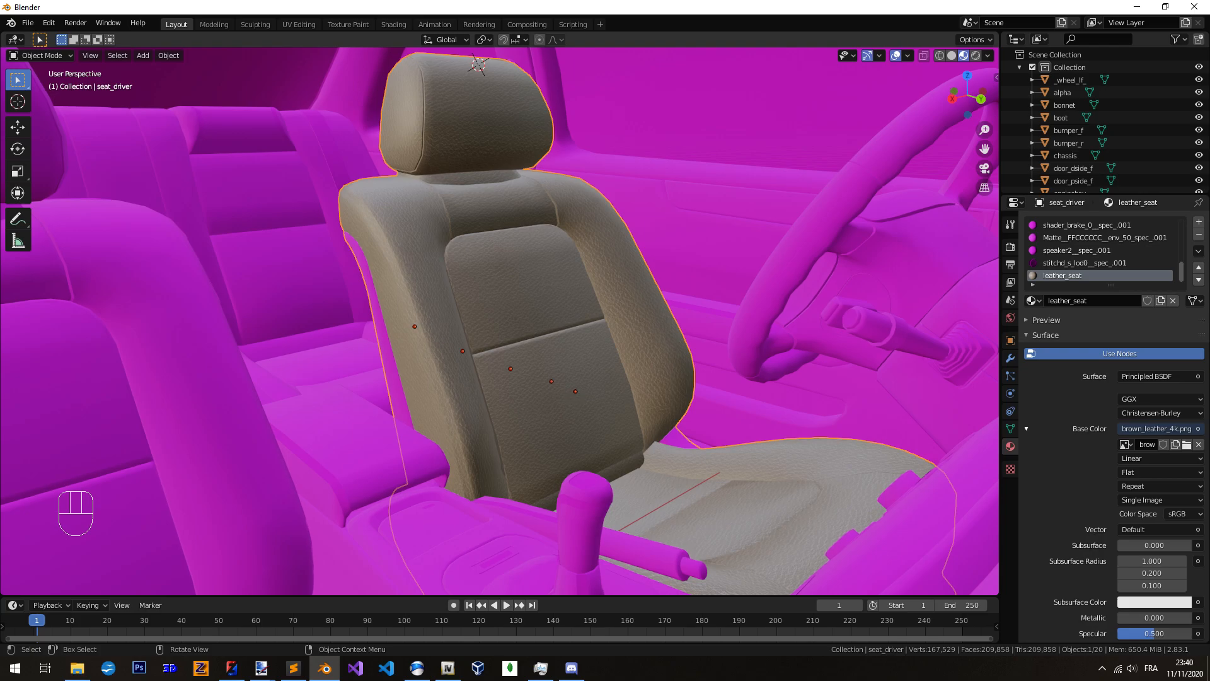
{"action": "middle_click_drag", "start_coordinate": [567, 363], "coordinate": [594, 393]}
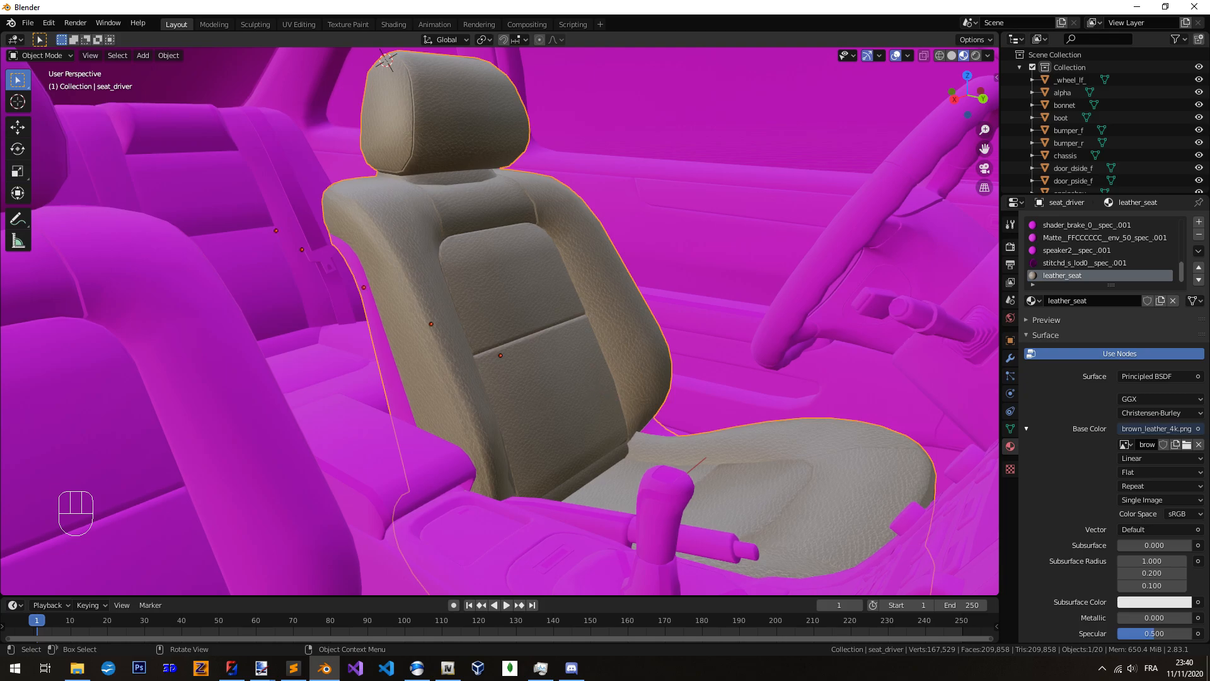
{"action": "middle_click_drag", "start_coordinate": [640, 353], "coordinate": [586, 331]}
Try moving the interior object about 2.09 m up out of the car body, and undo the move
{"action": "key", "text": "g"}
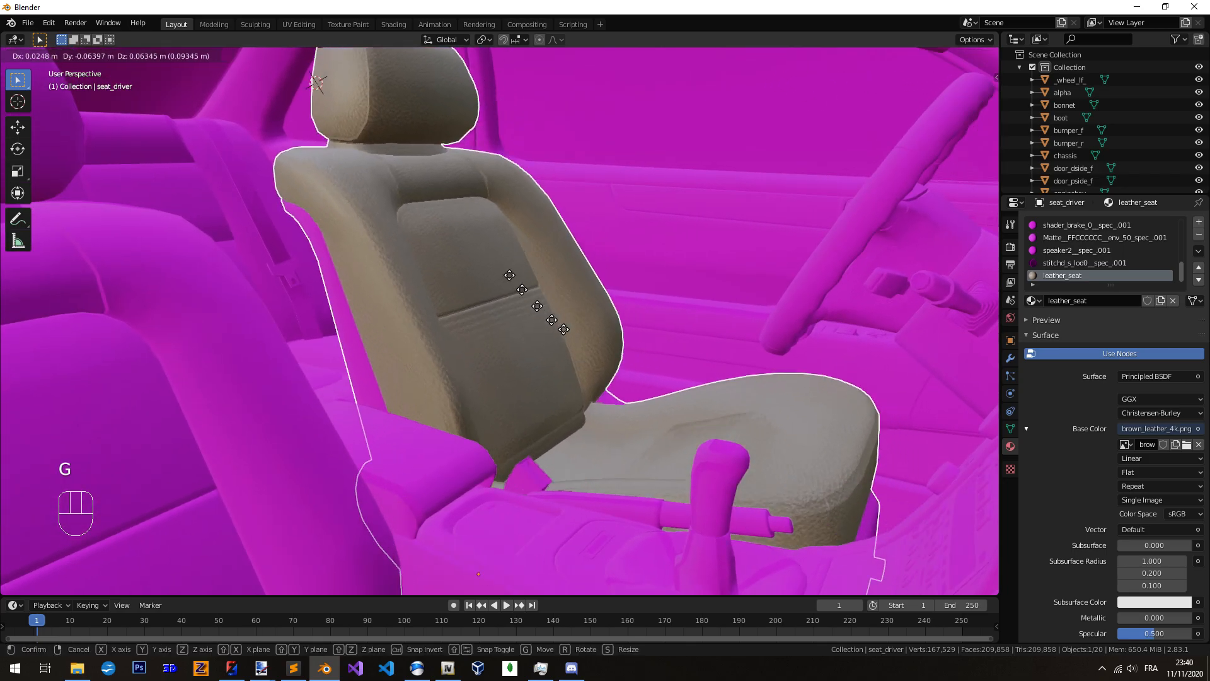
{"action": "right_click", "coordinate": [634, 249]}
{"action": "scroll", "coordinate": [630, 259], "scroll_direction": "down", "scroll_amount": 3}
{"action": "middle_click_drag", "start_coordinate": [630, 258], "coordinate": [816, 299]}
{"action": "scroll", "coordinate": [621, 263], "scroll_direction": "up", "scroll_amount": 4}
{"action": "left_click", "coordinate": [412, 315]}
{"action": "middle_click_drag", "start_coordinate": [413, 315], "coordinate": [328, 317]}
{"action": "scroll", "coordinate": [328, 317], "scroll_direction": "down", "scroll_amount": 10}
{"action": "key", "text": "g"}
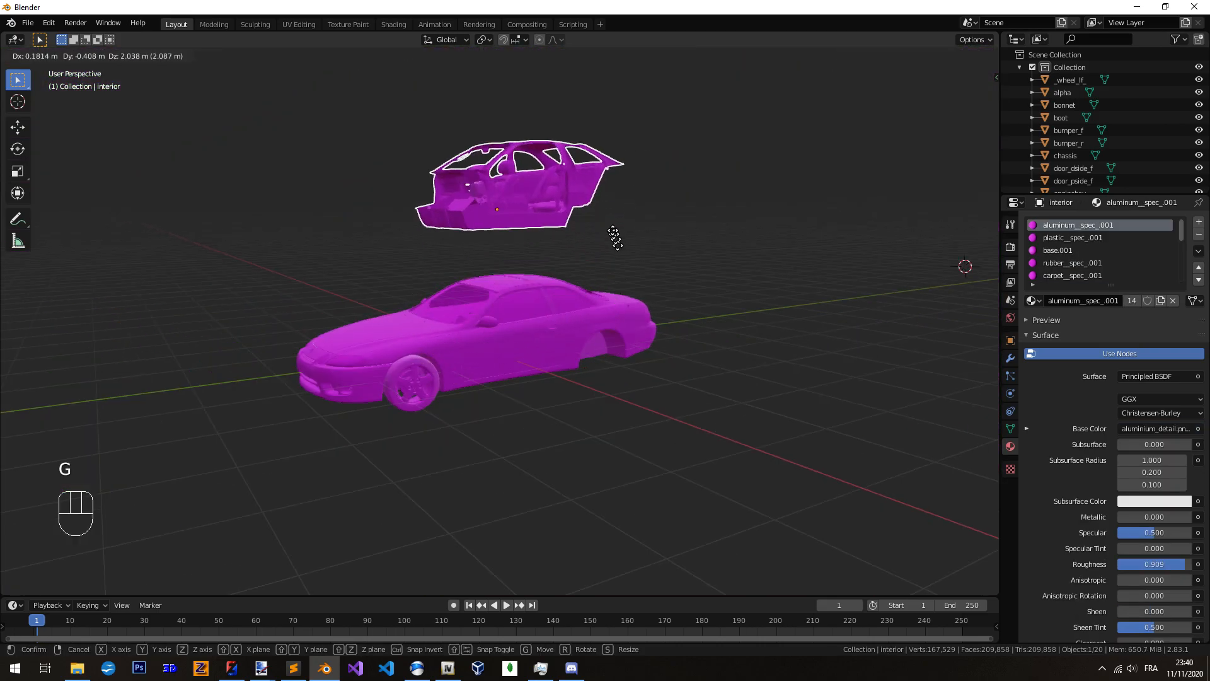
{"action": "left_click", "coordinate": [616, 237]}
{"action": "scroll", "coordinate": [615, 236], "scroll_direction": "up", "scroll_amount": 4}
{"action": "middle_click_drag", "start_coordinate": [605, 230], "coordinate": [571, 469], "text": "shift"}
{"action": "mouse_move", "coordinate": [505, 381]}
{"action": "middle_mouse_down", "text": "shift"}
{"action": "mouse_move", "coordinate": [503, 353]}
{"action": "mouse_move", "coordinate": [463, 407]}
{"action": "mouse_move", "coordinate": [514, 363]}
{"action": "middle_mouse_up", "text": "shift"}
{"action": "scroll", "coordinate": [503, 354], "scroll_direction": "up", "scroll_amount": 7}
{"action": "scroll", "coordinate": [514, 362], "scroll_direction": "down", "scroll_amount": 10}
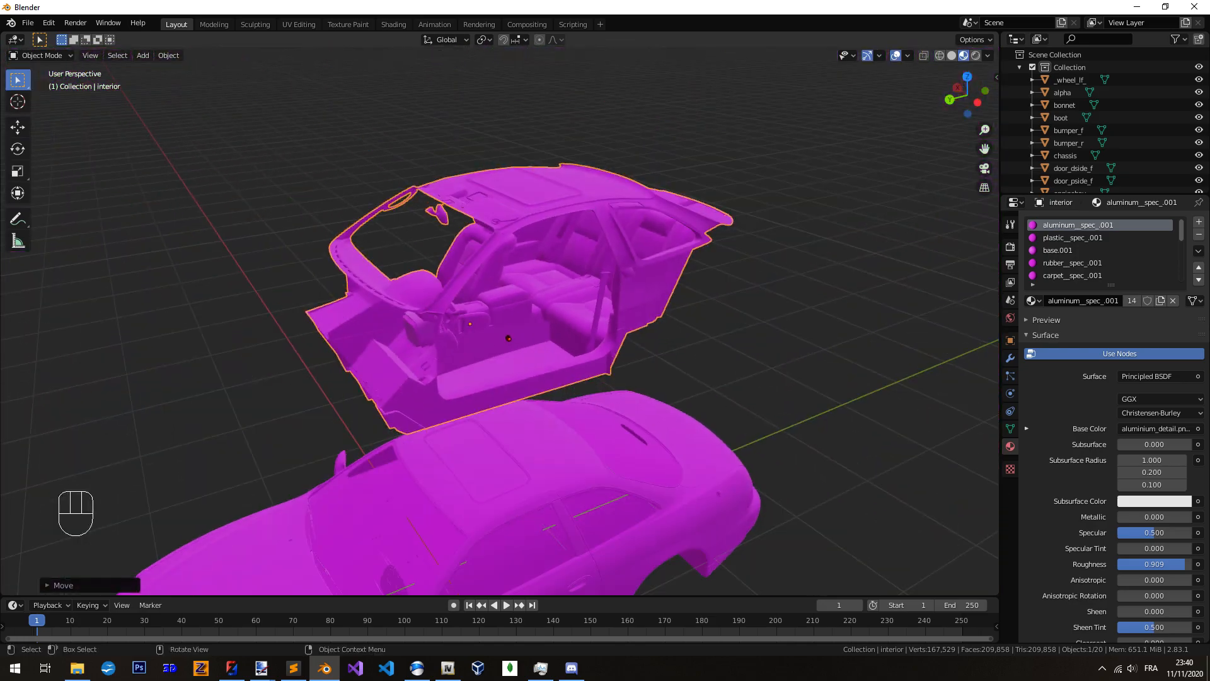
{"action": "key", "text": "ctrl+z"}
Check the leather driver seat once more from the passenger side of the cabin
{"action": "scroll", "coordinate": [454, 422], "scroll_direction": "up", "scroll_amount": 2}
{"action": "scroll", "coordinate": [472, 325], "scroll_direction": "up", "scroll_amount": 8}
{"action": "middle_click_drag", "start_coordinate": [454, 422], "coordinate": [564, 359], "text": "shift"}
{"action": "scroll", "coordinate": [574, 330], "scroll_direction": "up", "scroll_amount": 3}
{"action": "scroll", "coordinate": [573, 331], "scroll_direction": "up", "scroll_amount": 2}
{"action": "mouse_move", "coordinate": [564, 359]}
{"action": "middle_mouse_down"}
{"action": "mouse_move", "coordinate": [621, 349]}
{"action": "mouse_move", "coordinate": [577, 349]}
{"action": "middle_mouse_up"}
{"action": "scroll", "coordinate": [599, 362], "scroll_direction": "down", "scroll_amount": 2}
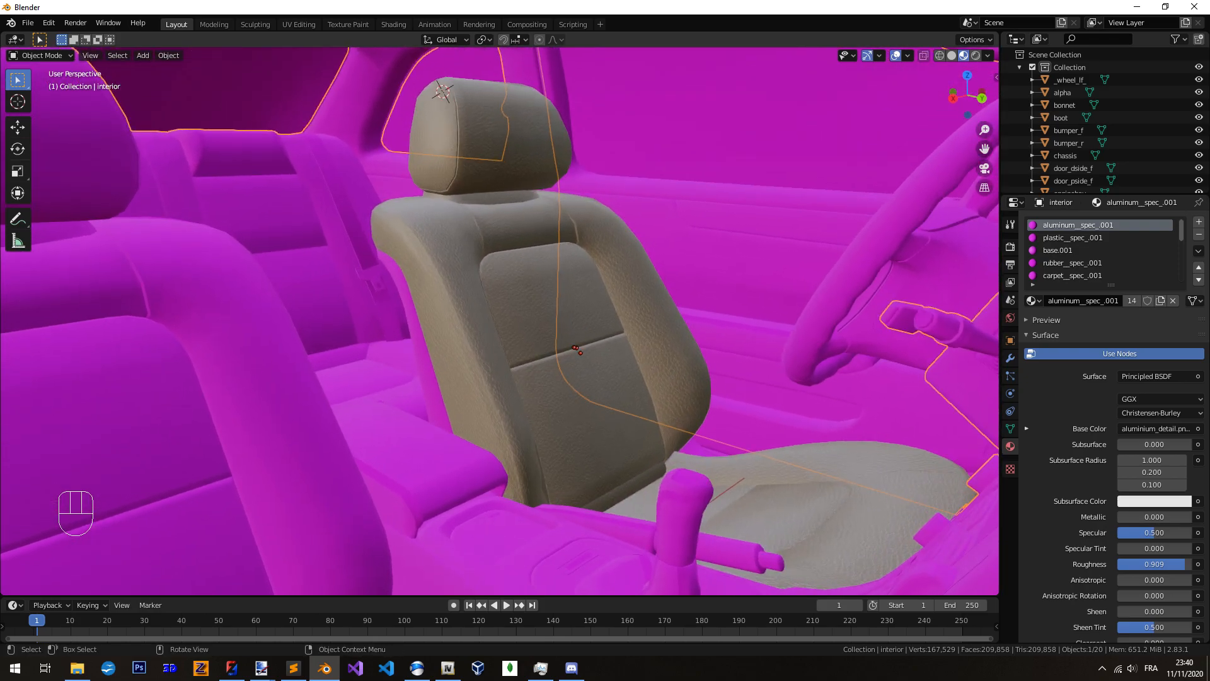
Switch to ZModeler, clear the polygon selection on the driver-side front door and return to object level
{"action": "left_click", "coordinate": [231, 667]}
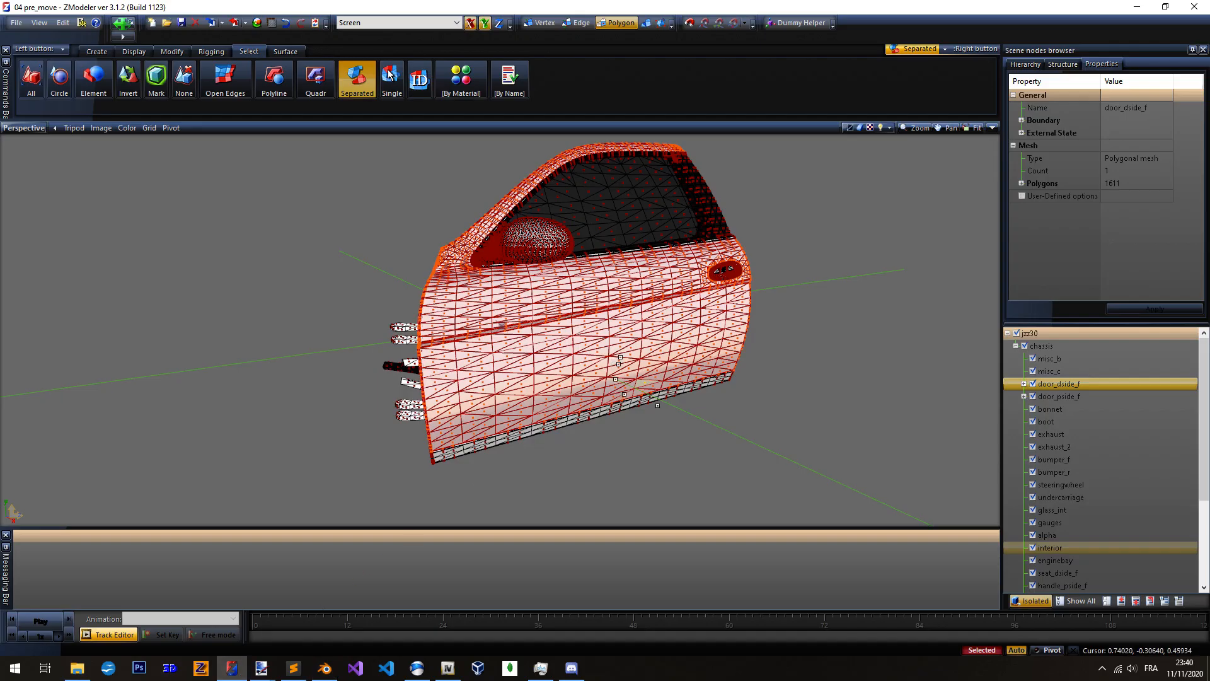
{"action": "right_click", "coordinate": [316, 80]}
{"action": "scroll", "coordinate": [503, 213], "scroll_direction": "down", "scroll_amount": 3}
{"action": "right_click_drag", "start_coordinate": [402, 159], "coordinate": [775, 441]}
{"action": "key", "text": "4"}
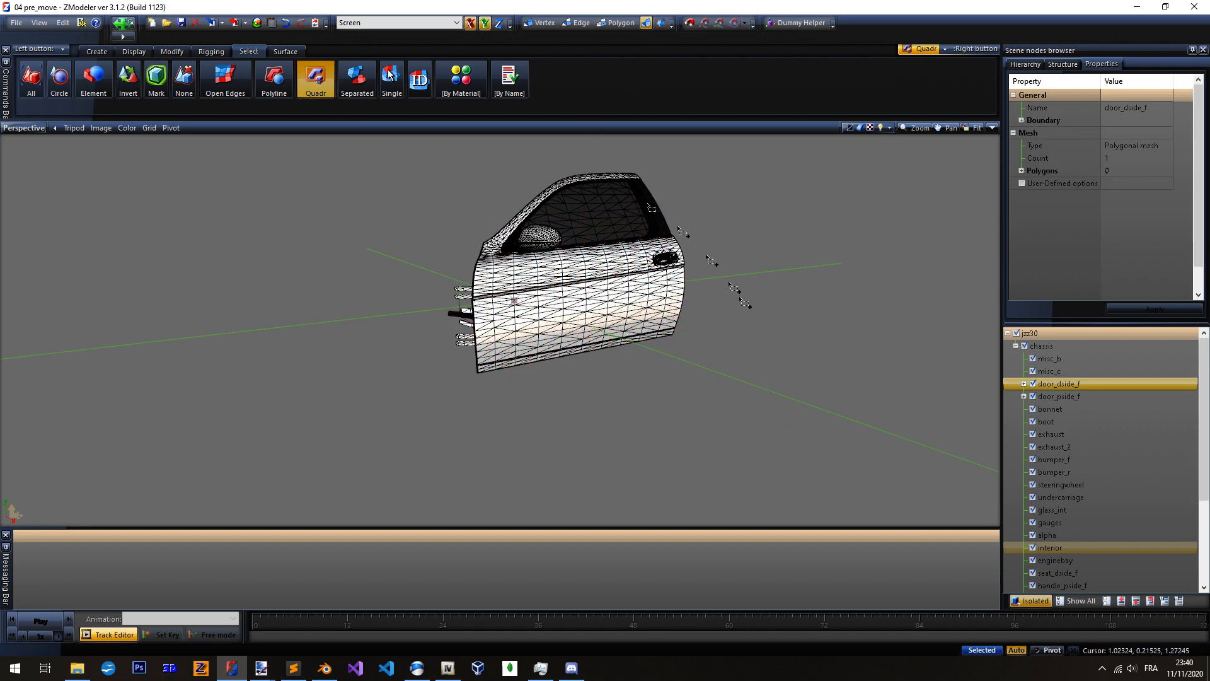
Turn off the door's isolation and show only the interior object
{"action": "left_click", "coordinate": [1023, 603]}
{"action": "scroll", "coordinate": [772, 469], "scroll_direction": "up", "scroll_amount": 4}
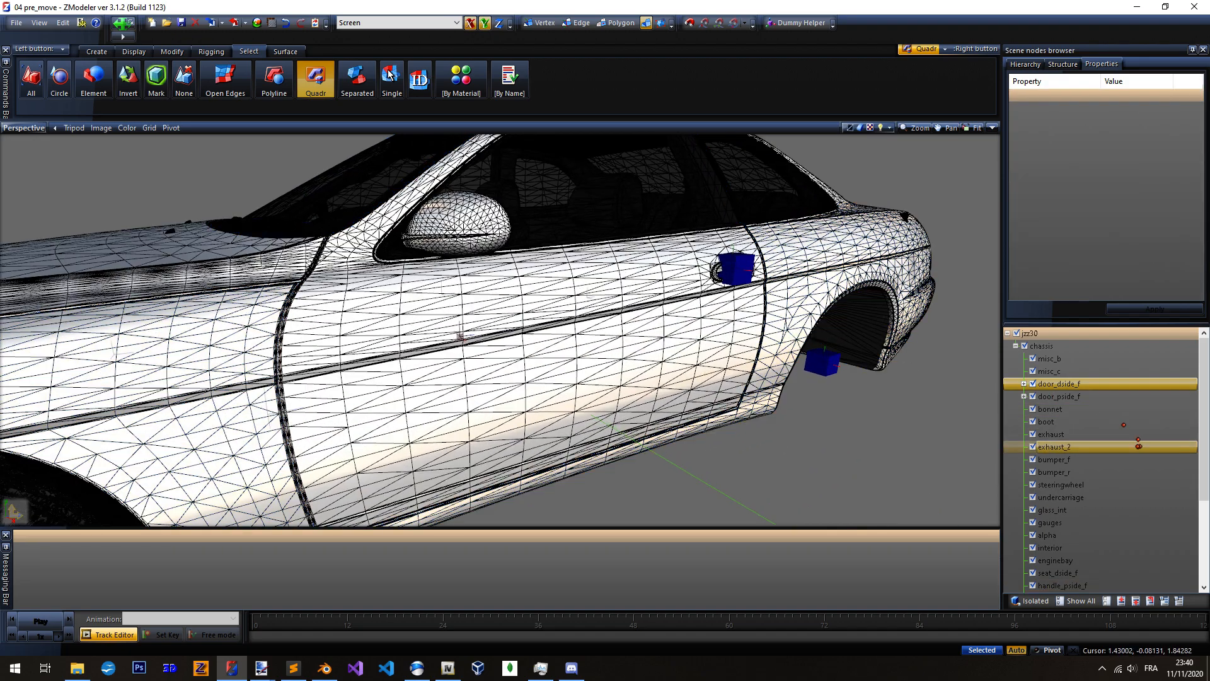
{"action": "left_click", "coordinate": [1050, 547]}
{"action": "left_click", "coordinate": [1031, 601]}
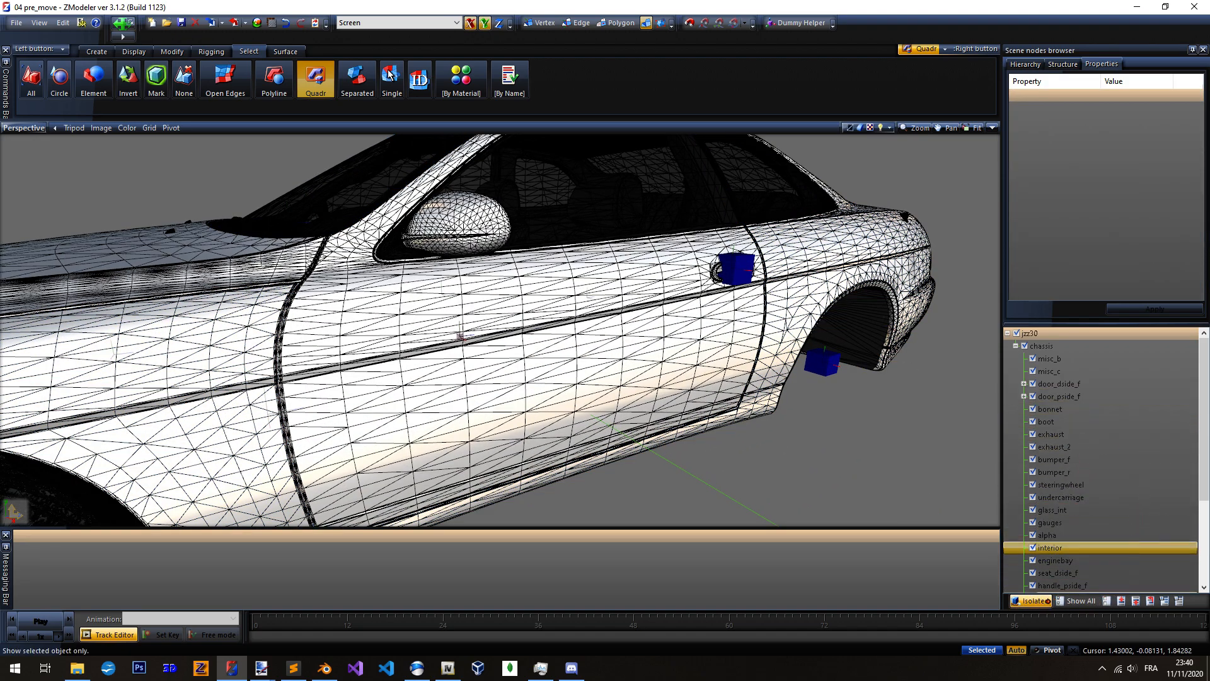
{"action": "middle_click_drag", "start_coordinate": [563, 330], "coordinate": [536, 305]}
{"action": "scroll", "coordinate": [542, 312], "scroll_direction": "up", "scroll_amount": 4}
{"action": "middle_click_drag", "start_coordinate": [599, 337], "coordinate": [581, 306]}
At polygon level, use Separated selection to select the back, side and seam parts of the driver seat's headrest
{"action": "left_click", "coordinate": [617, 22]}
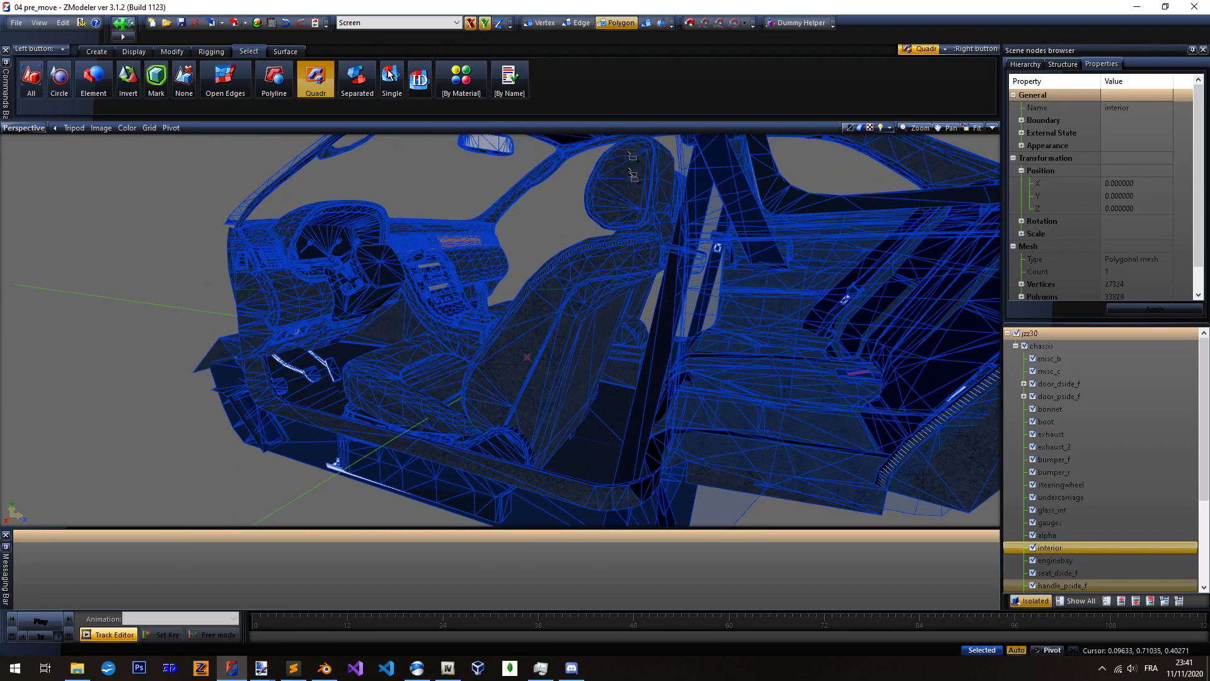
{"action": "left_click", "coordinate": [357, 78]}
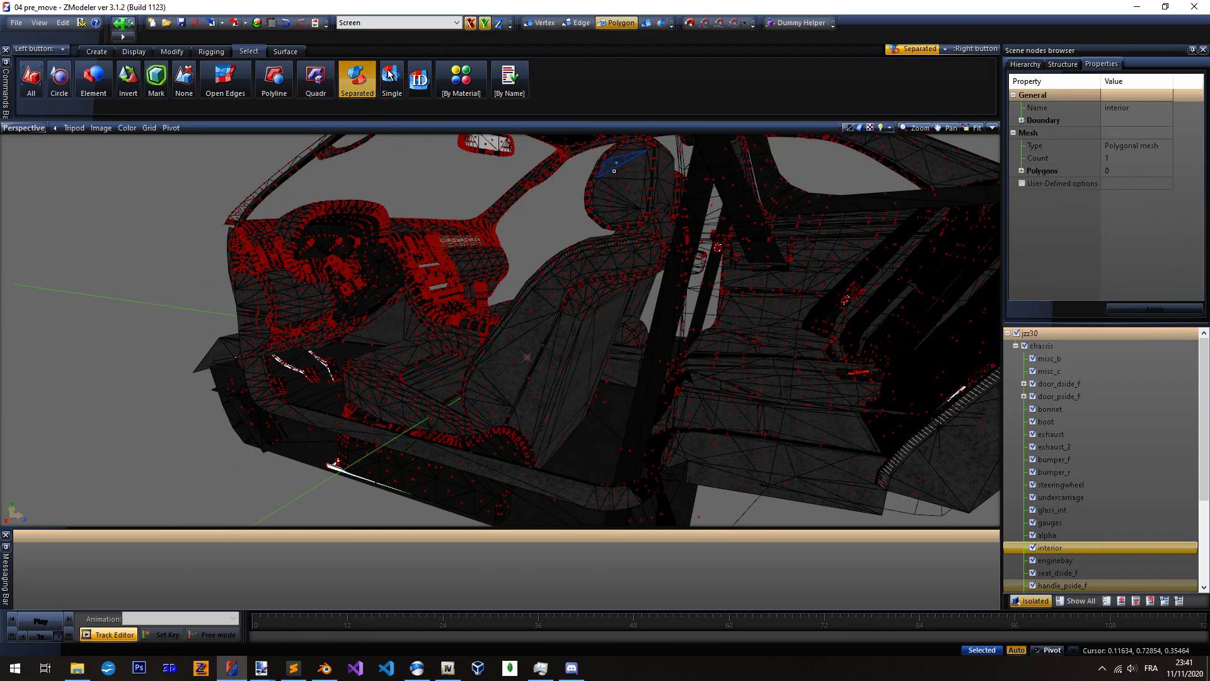
{"action": "middle_click_drag", "start_coordinate": [578, 283], "coordinate": [554, 324]}
{"action": "scroll", "coordinate": [613, 218], "scroll_direction": "up", "scroll_amount": 3}
{"action": "middle_click_drag", "start_coordinate": [498, 252], "coordinate": [438, 271]}
{"action": "scroll", "coordinate": [586, 234], "scroll_direction": "up", "scroll_amount": 2}
{"action": "left_click", "coordinate": [583, 236]}
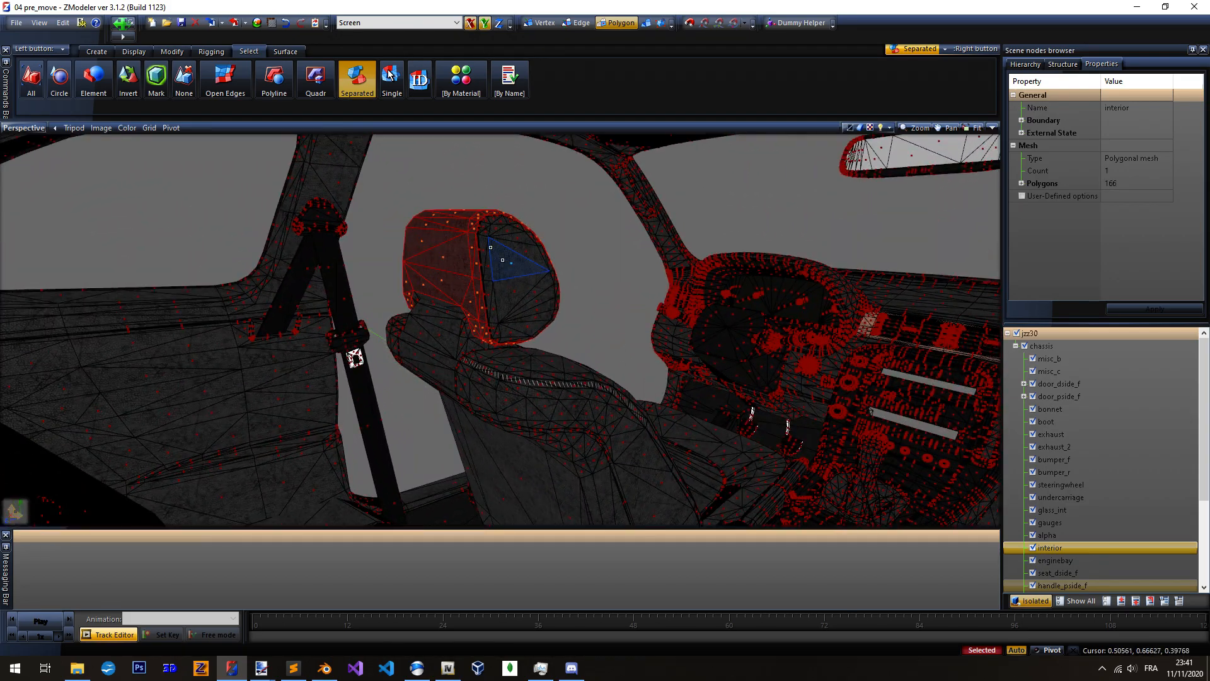
{"action": "left_click", "coordinate": [504, 264]}
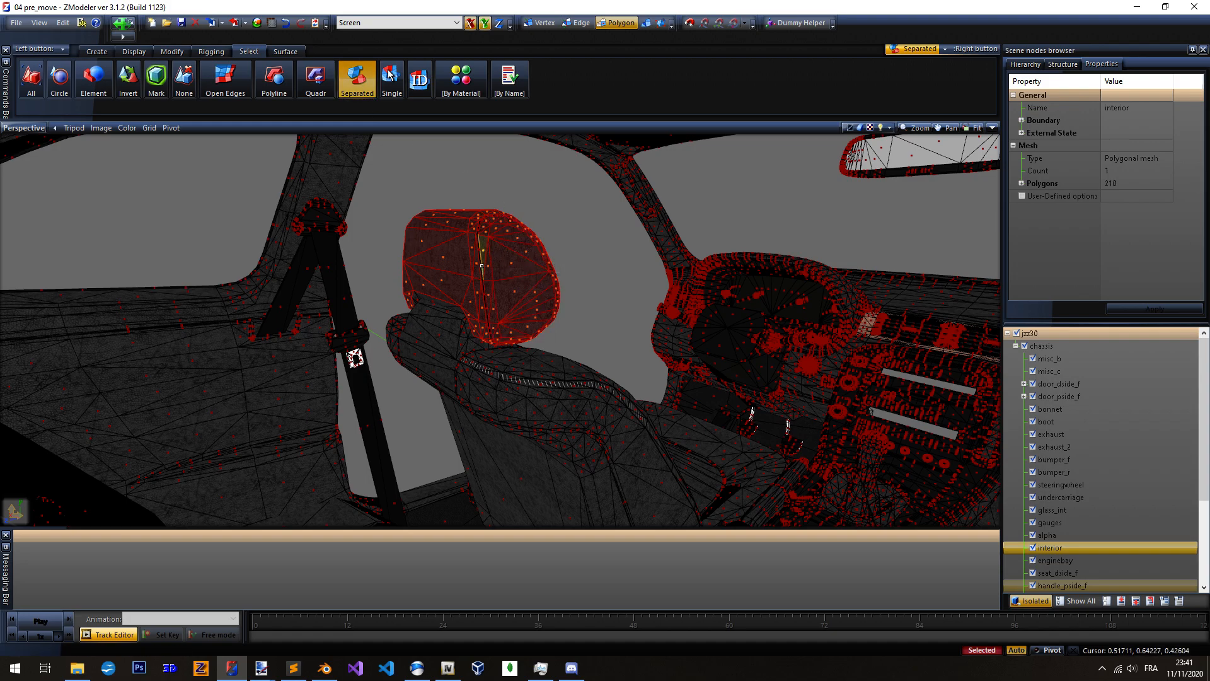
{"action": "right_click", "coordinate": [481, 265]}
{"action": "scroll", "coordinate": [481, 265], "scroll_direction": "down", "scroll_amount": 2}
{"action": "scroll", "coordinate": [493, 356], "scroll_direction": "up", "scroll_amount": 2}
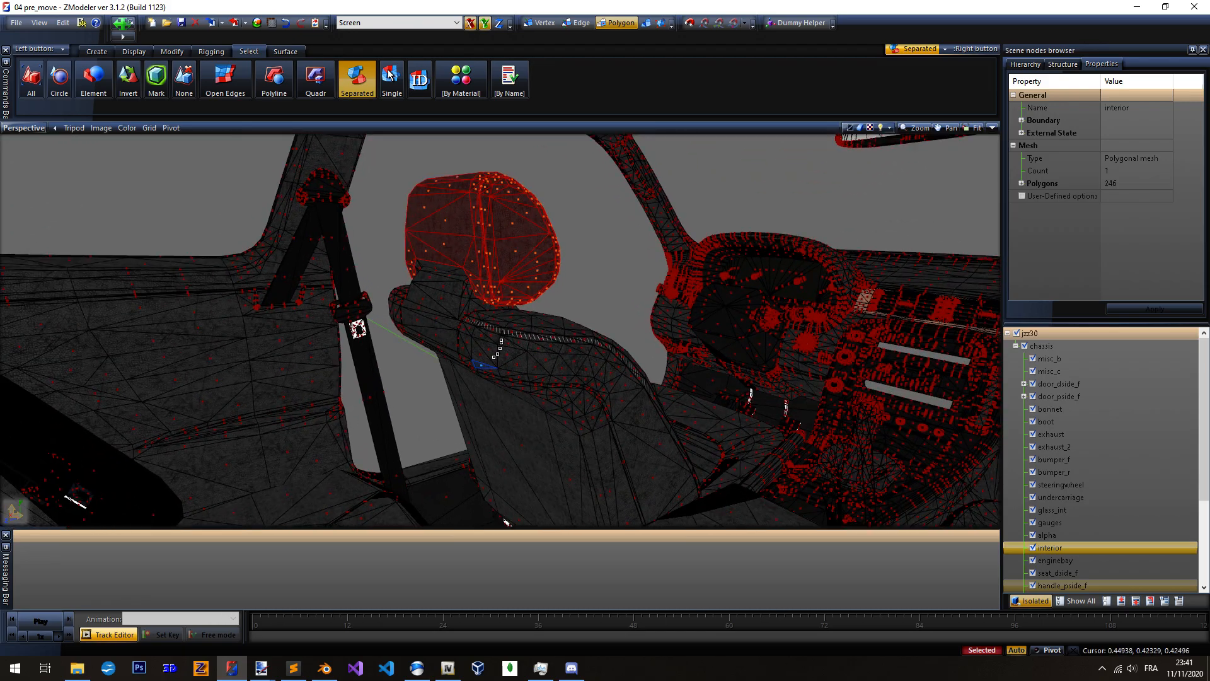
Add the backrest's inner side bolster and the headrest's support parts to the polygon selection
{"action": "right_click", "coordinate": [485, 339]}
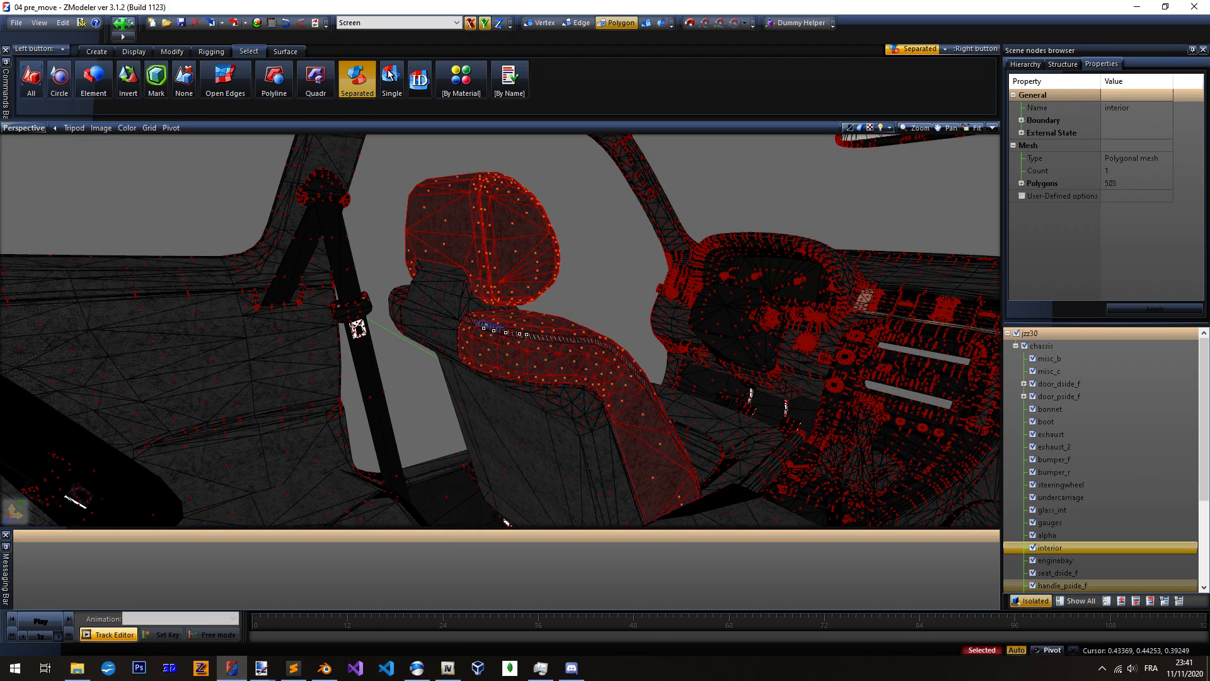
{"action": "middle_click_drag", "start_coordinate": [595, 340], "coordinate": [630, 333]}
{"action": "right_click", "coordinate": [453, 278]}
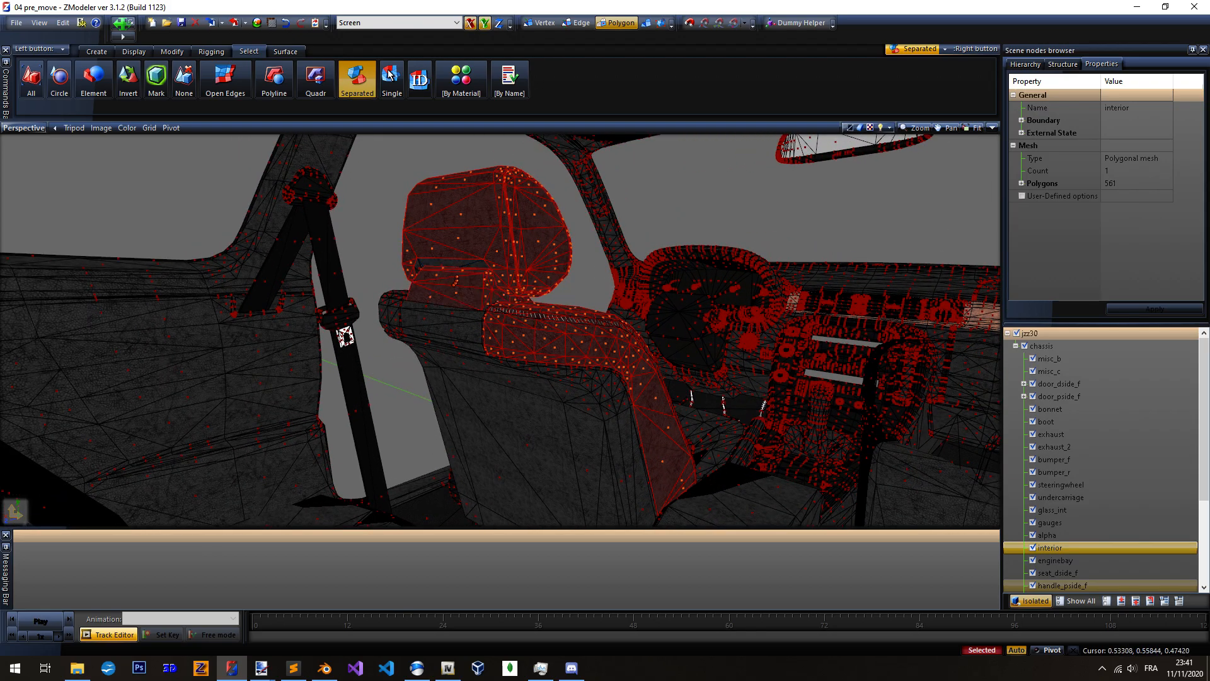
{"action": "right_click", "coordinate": [438, 262]}
{"action": "middle_click_drag", "start_coordinate": [439, 262], "coordinate": [560, 348]}
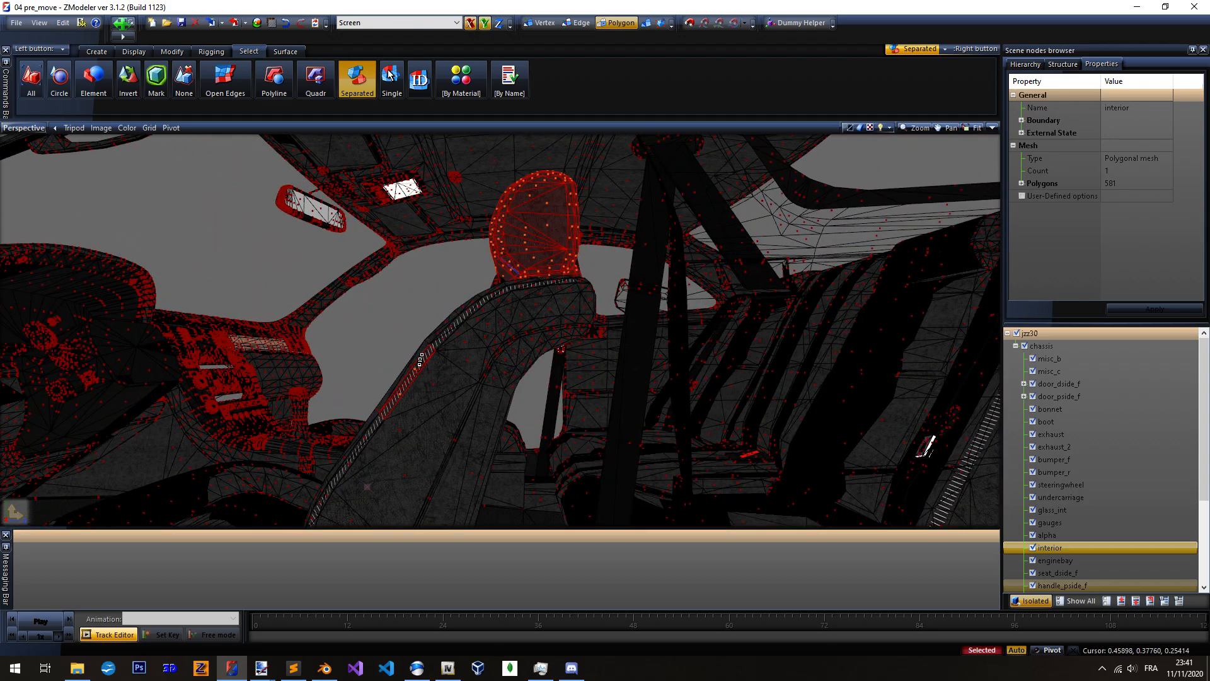
Add the backrest's outer side bolster and edge parts to the polygon selection
{"action": "mouse_move", "coordinate": [418, 365]}
{"action": "middle_mouse_down"}
{"action": "mouse_move", "coordinate": [407, 357]}
{"action": "mouse_move", "coordinate": [536, 384]}
{"action": "mouse_move", "coordinate": [432, 363]}
{"action": "middle_mouse_up"}
{"action": "right_click", "coordinate": [396, 355]}
{"action": "left_click", "coordinate": [470, 327]}
{"action": "right_click", "coordinate": [483, 331]}
{"action": "right_click", "coordinate": [494, 327]}
{"action": "mouse_move", "coordinate": [494, 328]}
{"action": "middle_mouse_down"}
{"action": "mouse_move", "coordinate": [435, 315]}
{"action": "mouse_move", "coordinate": [532, 348]}
{"action": "mouse_move", "coordinate": [505, 348]}
{"action": "middle_mouse_up"}
{"action": "right_click", "coordinate": [522, 355]}
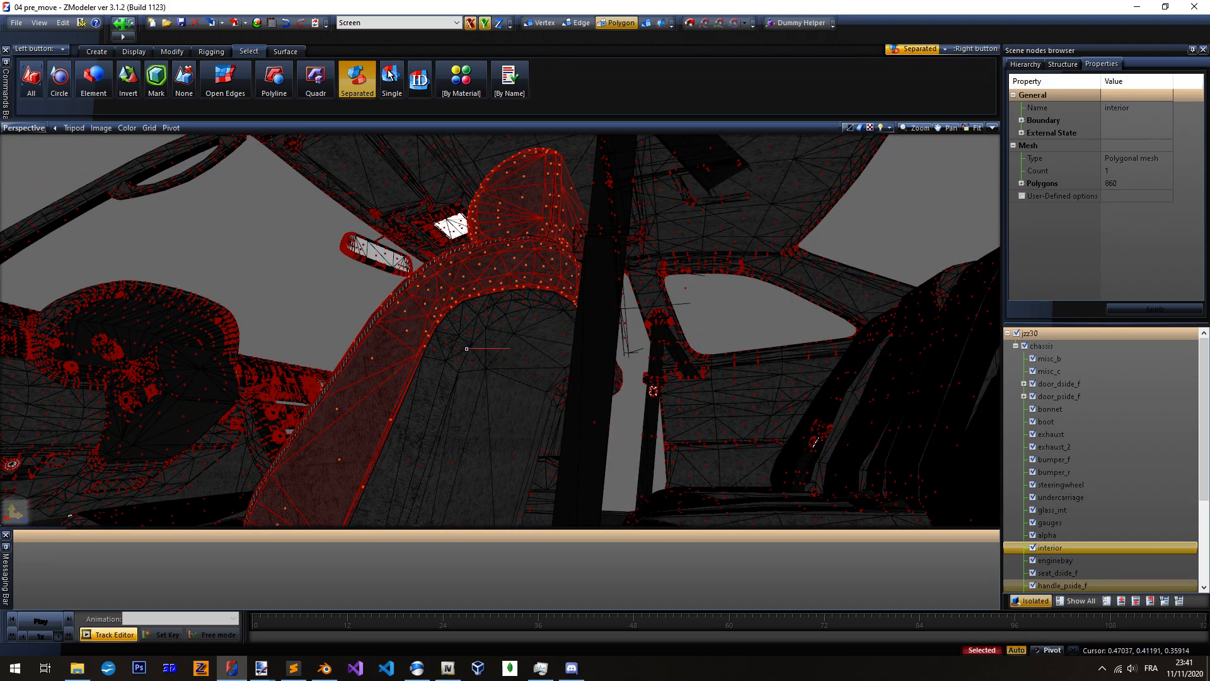
{"action": "key", "text": "Escape"}
{"action": "key", "text": "ctrl+z"}
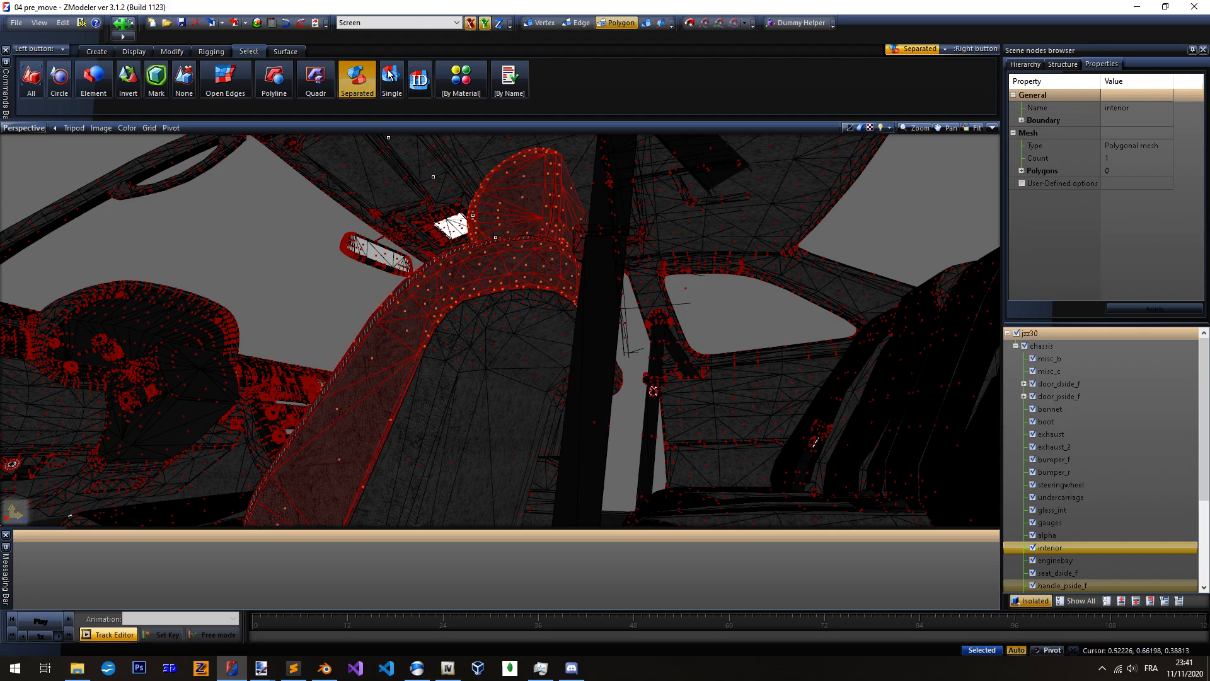
{"action": "middle_click_drag", "start_coordinate": [513, 299], "coordinate": [554, 323]}
{"action": "right_click", "coordinate": [505, 306]}
{"action": "middle_click_drag", "start_coordinate": [504, 353], "coordinate": [637, 467]}
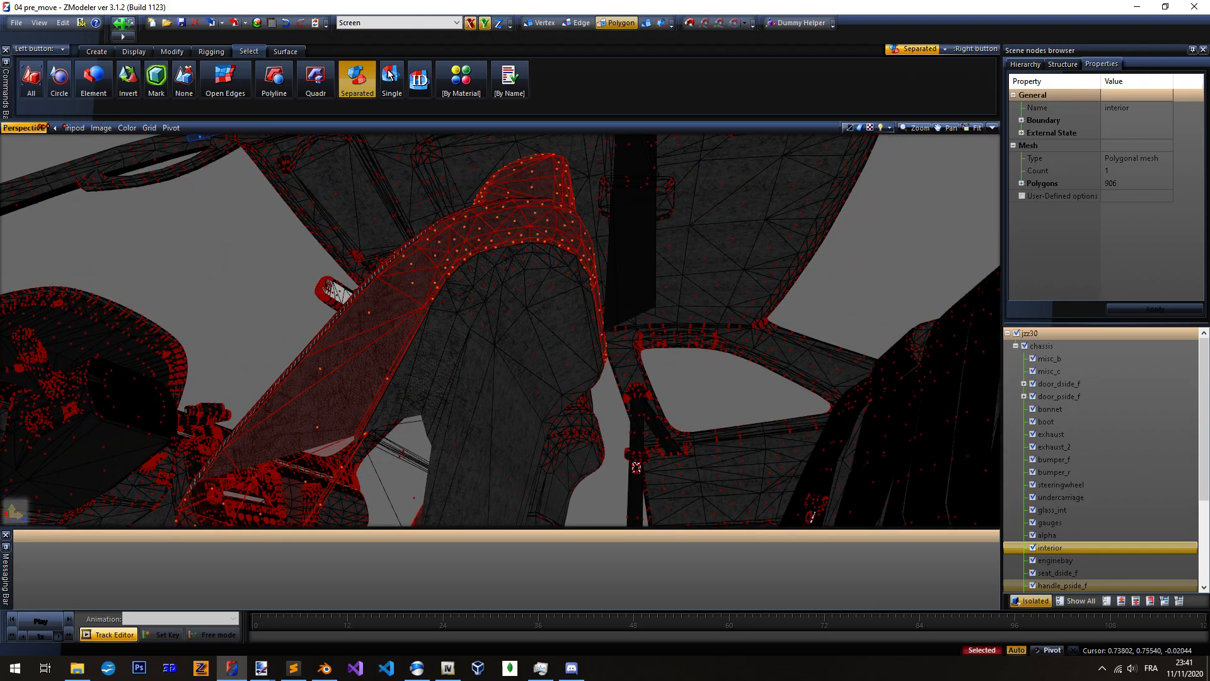
In the User view, add the remaining backrest and cushion parts, and delete all selected driver seat polygons
{"action": "left_click", "coordinate": [23, 128]}
{"action": "left_click", "coordinate": [42, 243]}
{"action": "middle_click_drag", "start_coordinate": [451, 313], "coordinate": [520, 275]}
{"action": "scroll", "coordinate": [513, 277], "scroll_direction": "up", "scroll_amount": 8}
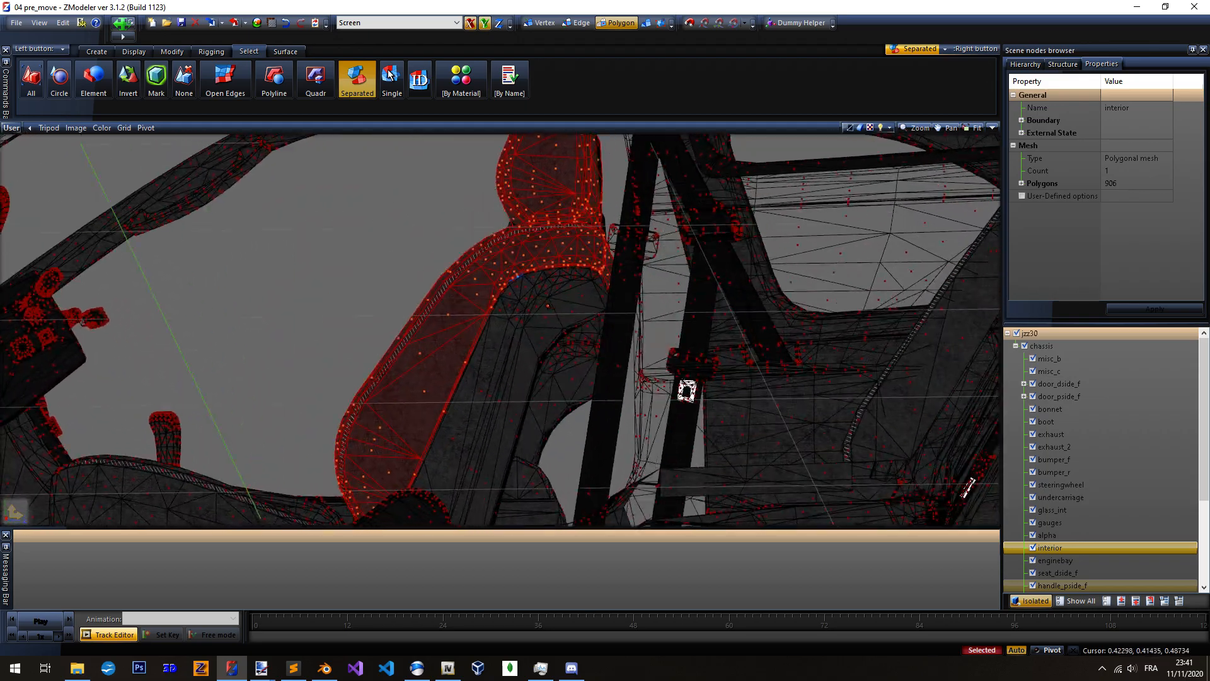
{"action": "scroll", "coordinate": [516, 275], "scroll_direction": "up", "scroll_amount": 10}
{"action": "middle_click_drag", "start_coordinate": [598, 270], "coordinate": [545, 277]}
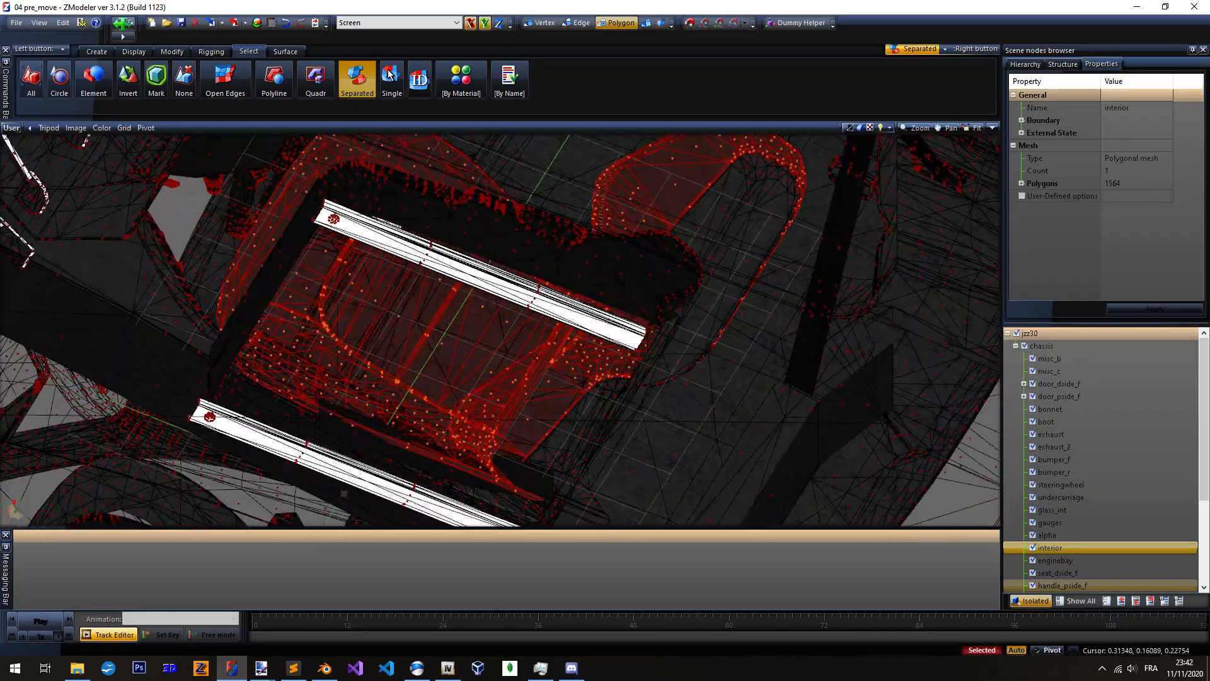
{"action": "middle_click_drag", "start_coordinate": [500, 330], "coordinate": [516, 277]}
{"action": "scroll", "coordinate": [500, 330], "scroll_direction": "down", "scroll_amount": 4}
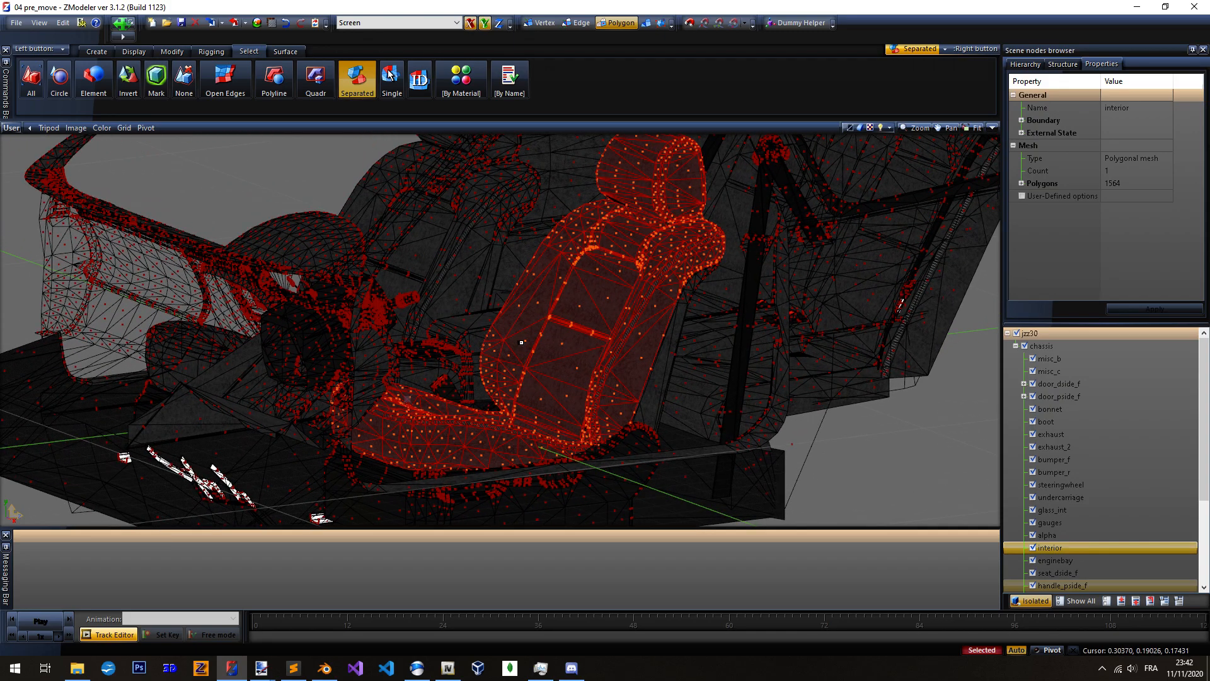
{"action": "right_click", "coordinate": [359, 84]}
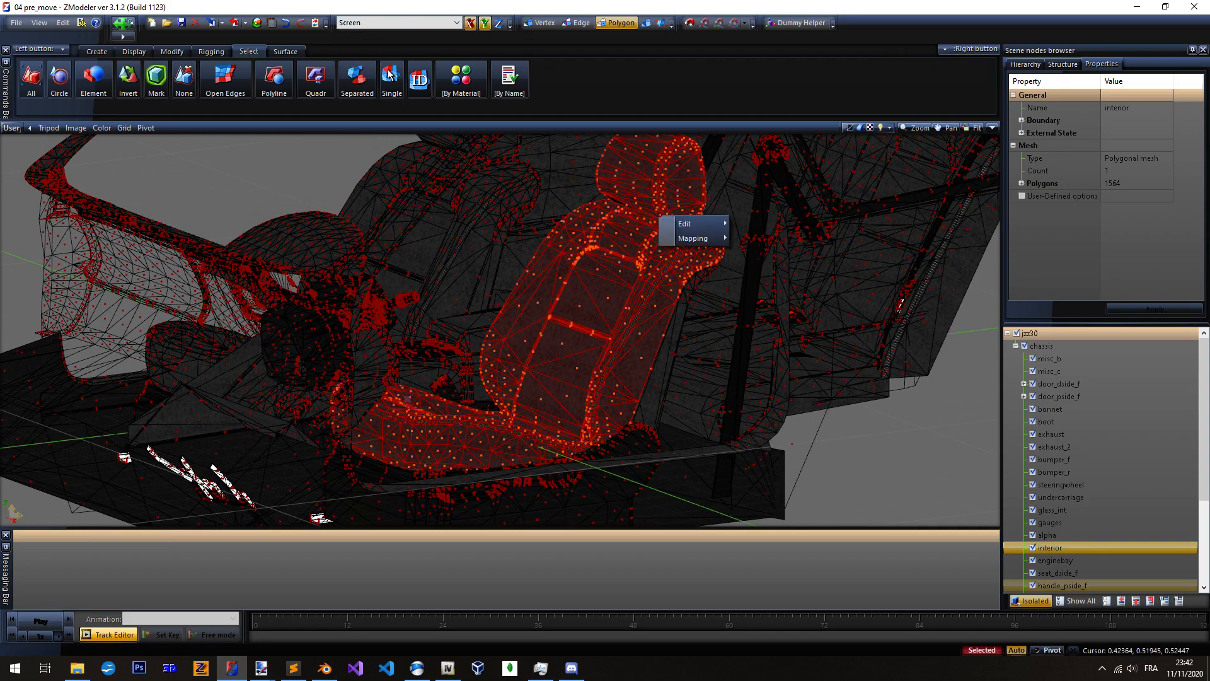
{"action": "mouse_move", "coordinate": [689, 223]}
{"action": "left_click", "coordinate": [748, 223]}
Select the two leftover seam loops around the sides of the driver seat's headrest and delete them
{"action": "middle_click_drag", "start_coordinate": [725, 240], "coordinate": [604, 215]}
{"action": "scroll", "coordinate": [583, 268], "scroll_direction": "up", "scroll_amount": 4}
{"action": "scroll", "coordinate": [610, 210], "scroll_direction": "up", "scroll_amount": 4}
{"action": "right_click", "coordinate": [358, 83]}
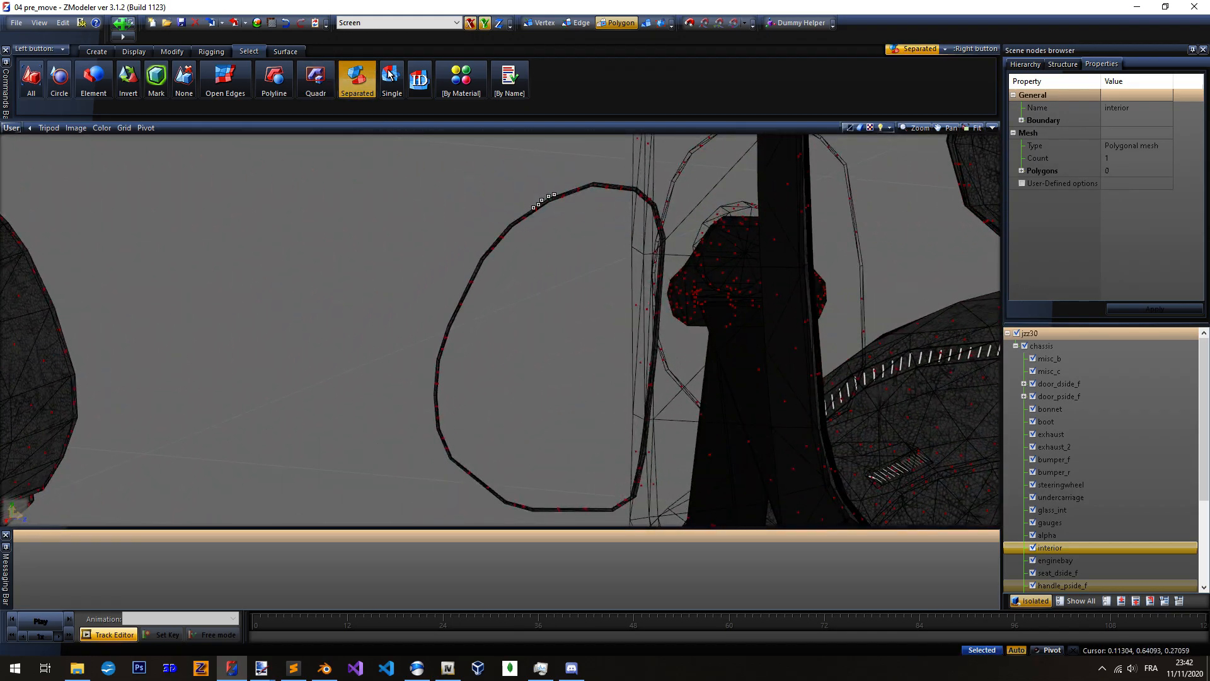
{"action": "right_click", "coordinate": [568, 194]}
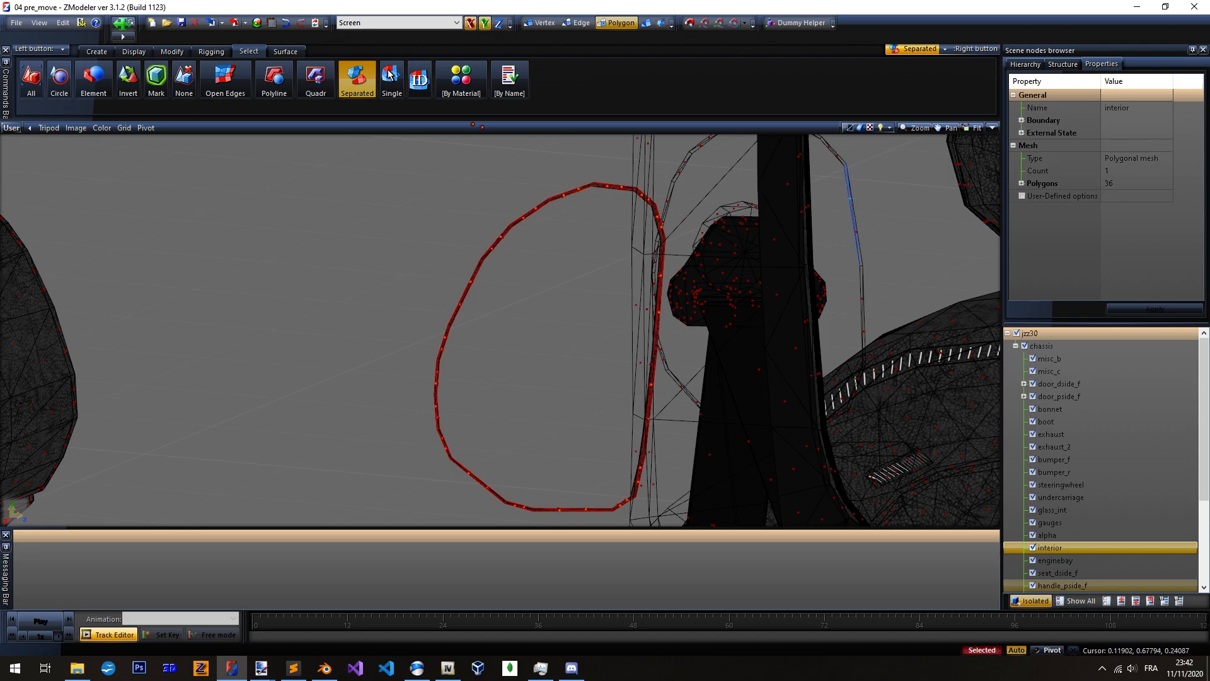
{"action": "left_click", "coordinate": [388, 74]}
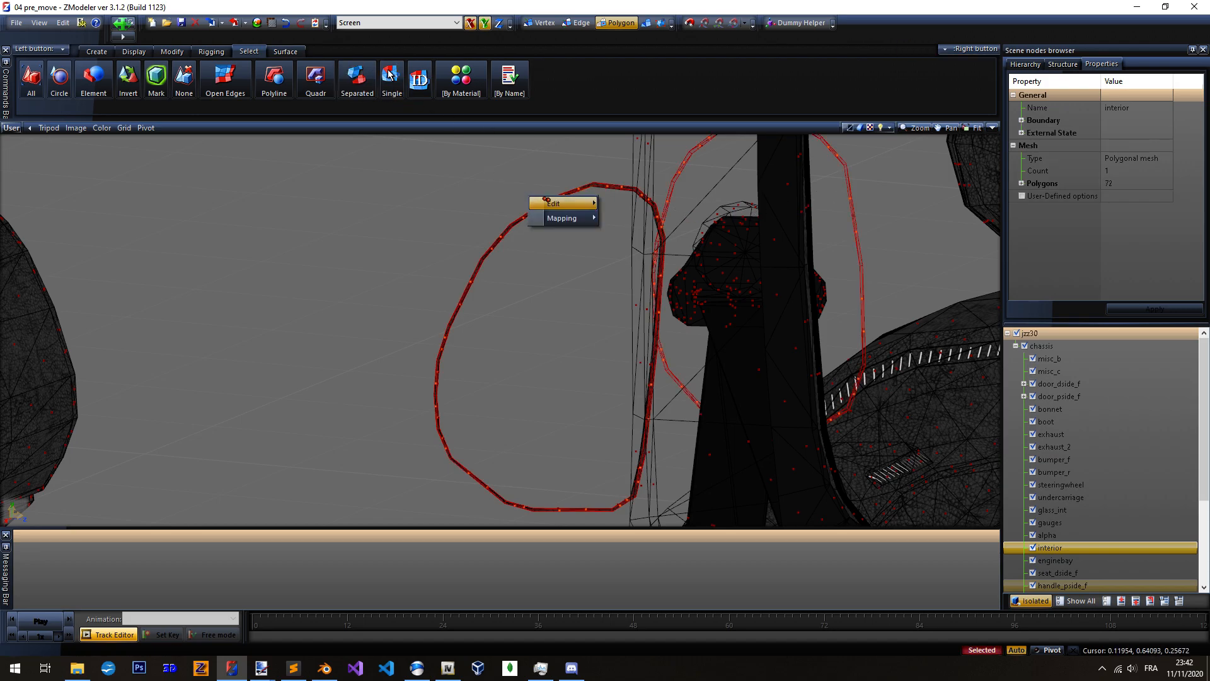
{"action": "key", "text": "Delete"}
Select the remaining thin seam loop at the driver seat's headrest with the Separated selection and delete it
{"action": "scroll", "coordinate": [538, 191], "scroll_direction": "down", "scroll_amount": 4}
{"action": "scroll", "coordinate": [484, 182], "scroll_direction": "up", "scroll_amount": 3}
{"action": "right_click", "coordinate": [358, 83]}
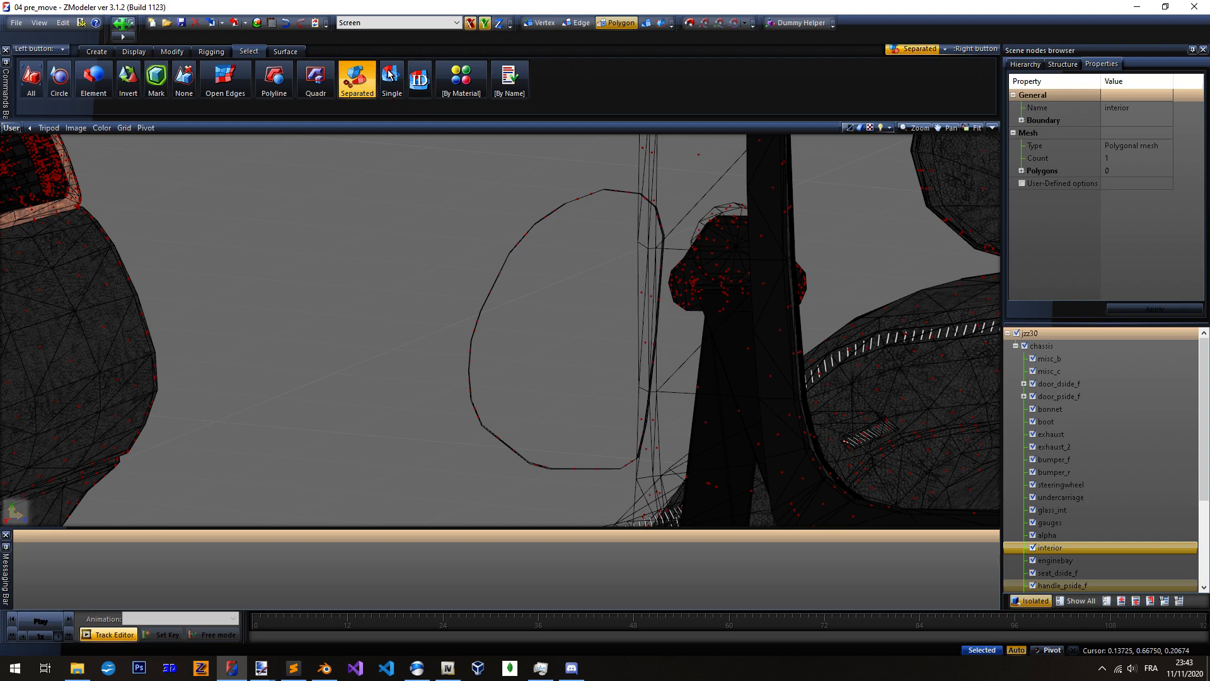
{"action": "scroll", "coordinate": [589, 213], "scroll_direction": "up", "scroll_amount": 2}
{"action": "right_click", "coordinate": [543, 209]}
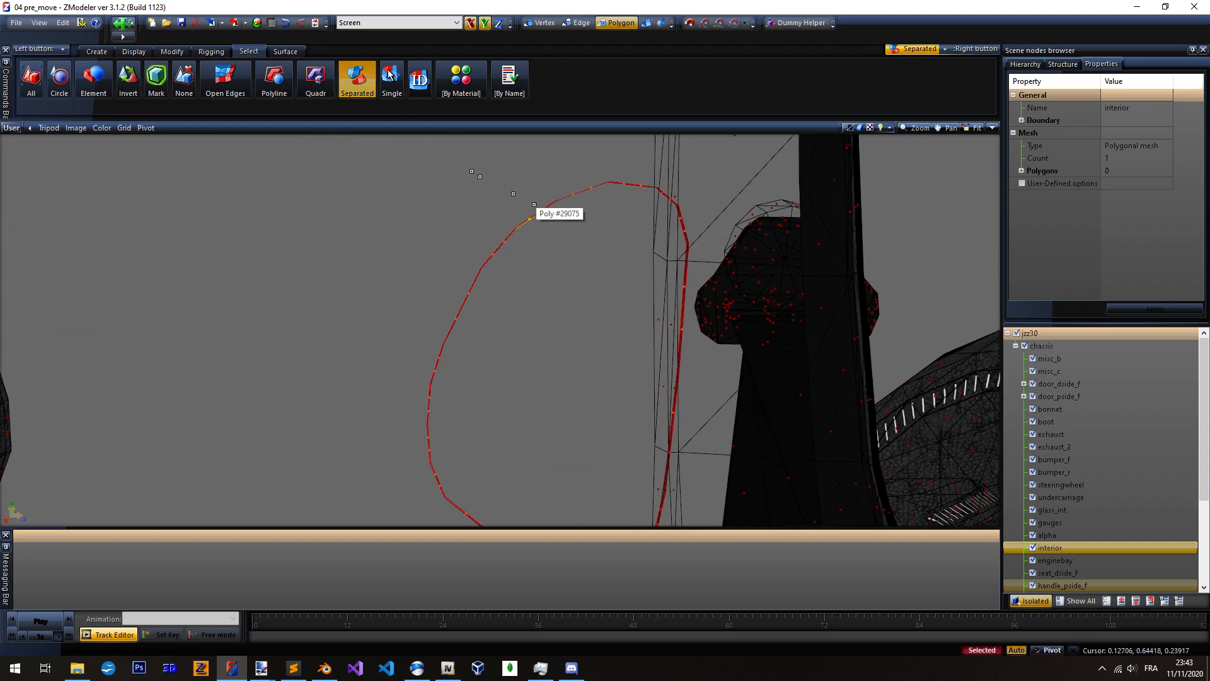
{"action": "right_click", "coordinate": [548, 214]}
{"action": "mouse_move", "coordinate": [554, 221]}
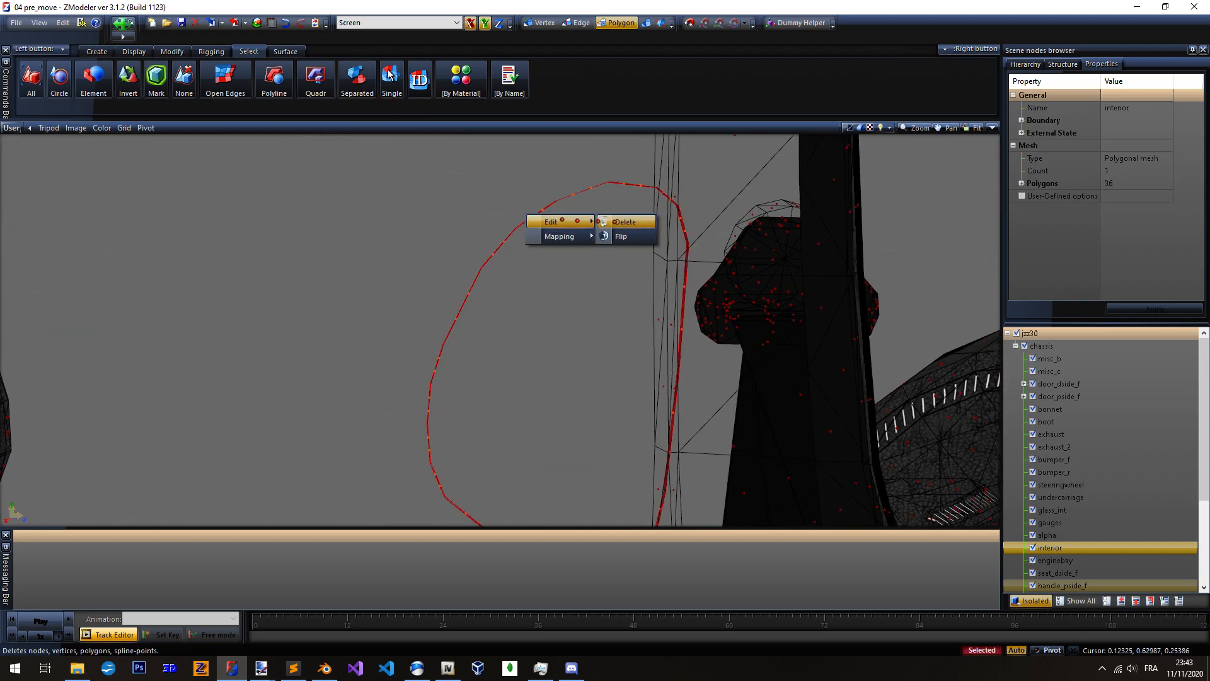
{"action": "left_click", "coordinate": [621, 221]}
{"action": "scroll", "coordinate": [567, 208], "scroll_direction": "down", "scroll_amount": 5}
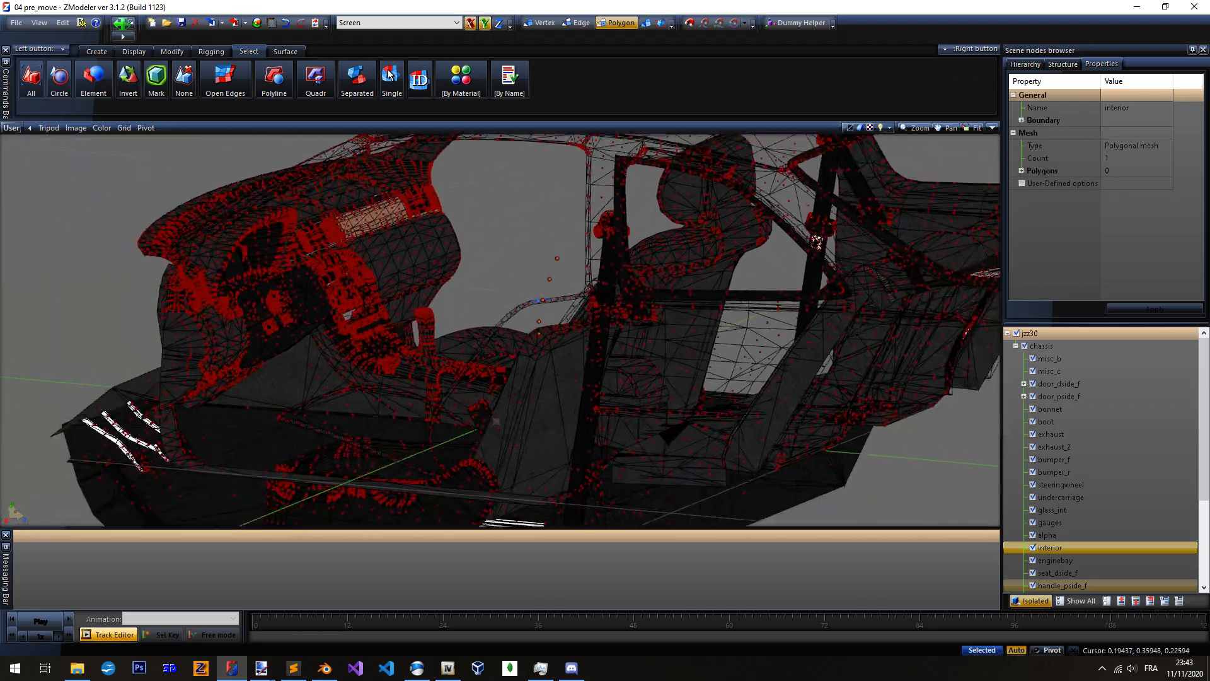
Select the leftover driver seat seam strip near the cabin floor as a separated element and delete it
{"action": "middle_click_drag", "start_coordinate": [554, 252], "coordinate": [611, 328]}
{"action": "middle_click_drag", "start_coordinate": [533, 415], "coordinate": [548, 403]}
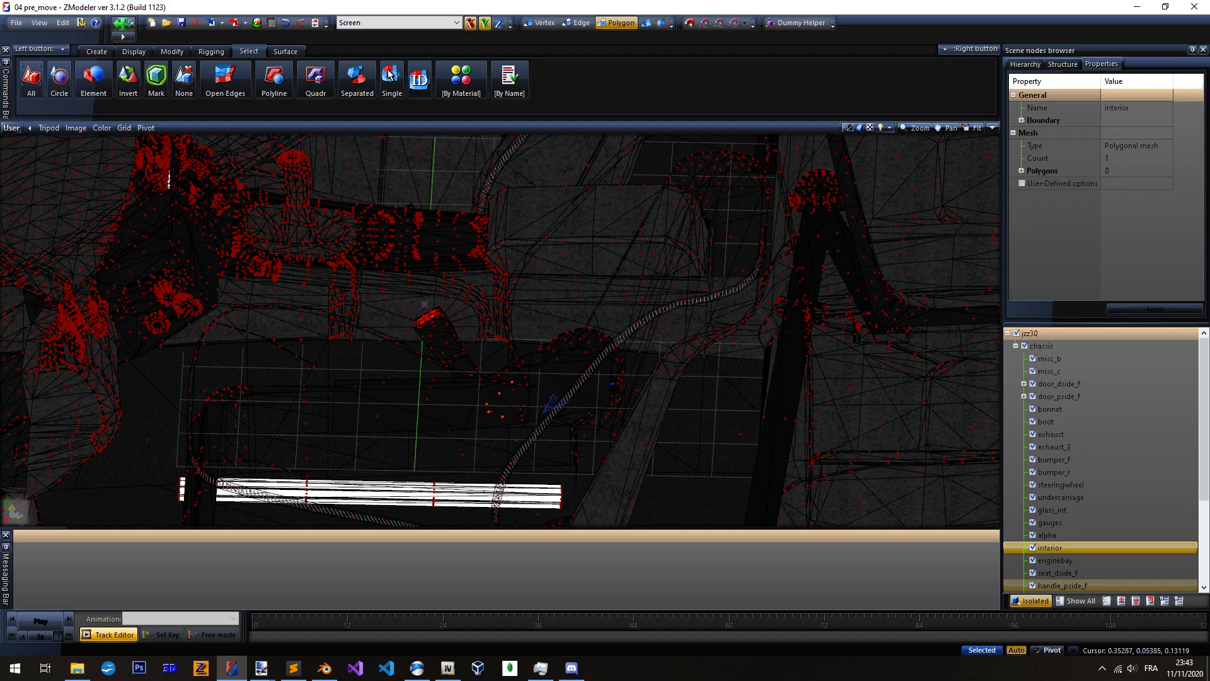
{"action": "middle_click_drag", "start_coordinate": [316, 353], "coordinate": [469, 356]}
{"action": "scroll", "coordinate": [460, 353], "scroll_direction": "up", "scroll_amount": 5}
{"action": "scroll", "coordinate": [490, 363], "scroll_direction": "up", "scroll_amount": 2}
{"action": "right_click", "coordinate": [356, 81]}
{"action": "scroll", "coordinate": [504, 362], "scroll_direction": "up", "scroll_amount": 1}
{"action": "right_click", "coordinate": [501, 360]}
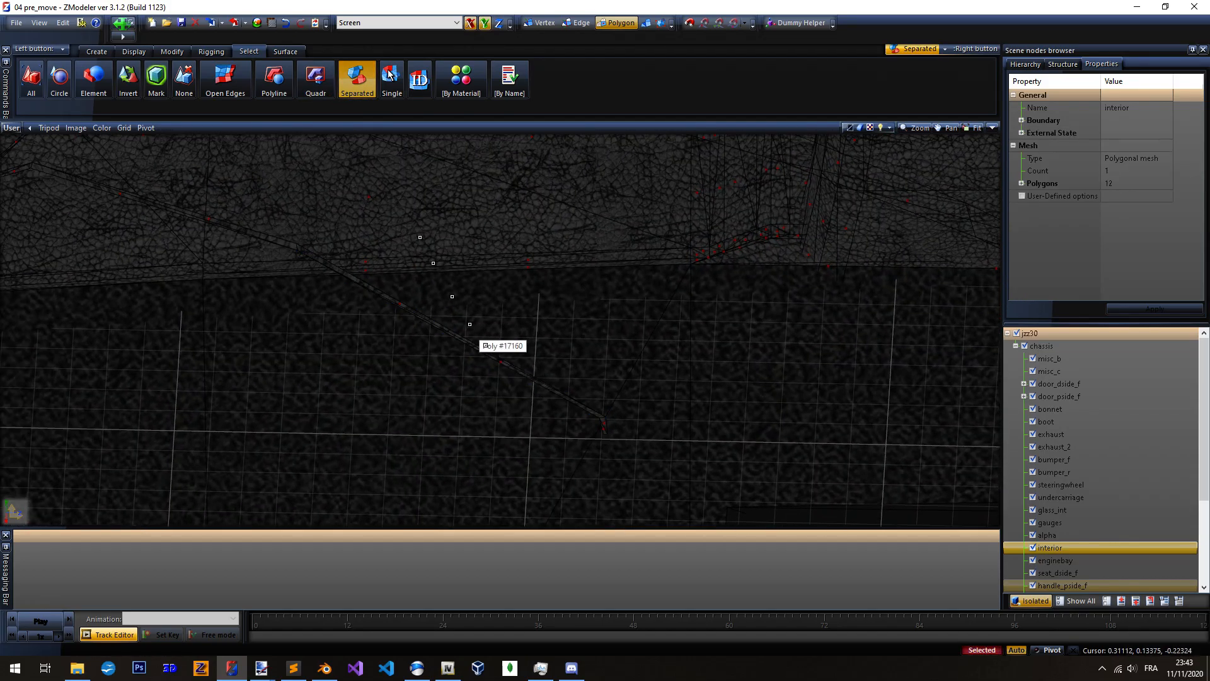
{"action": "right_click", "coordinate": [498, 361]}
Select the other thin seam strip ending over the floor grid and delete its polygons
{"action": "scroll", "coordinate": [498, 362], "scroll_direction": "down", "scroll_amount": 1}
{"action": "scroll", "coordinate": [498, 361], "scroll_direction": "down", "scroll_amount": 4}
{"action": "scroll", "coordinate": [378, 183], "scroll_direction": "up", "scroll_amount": 1}
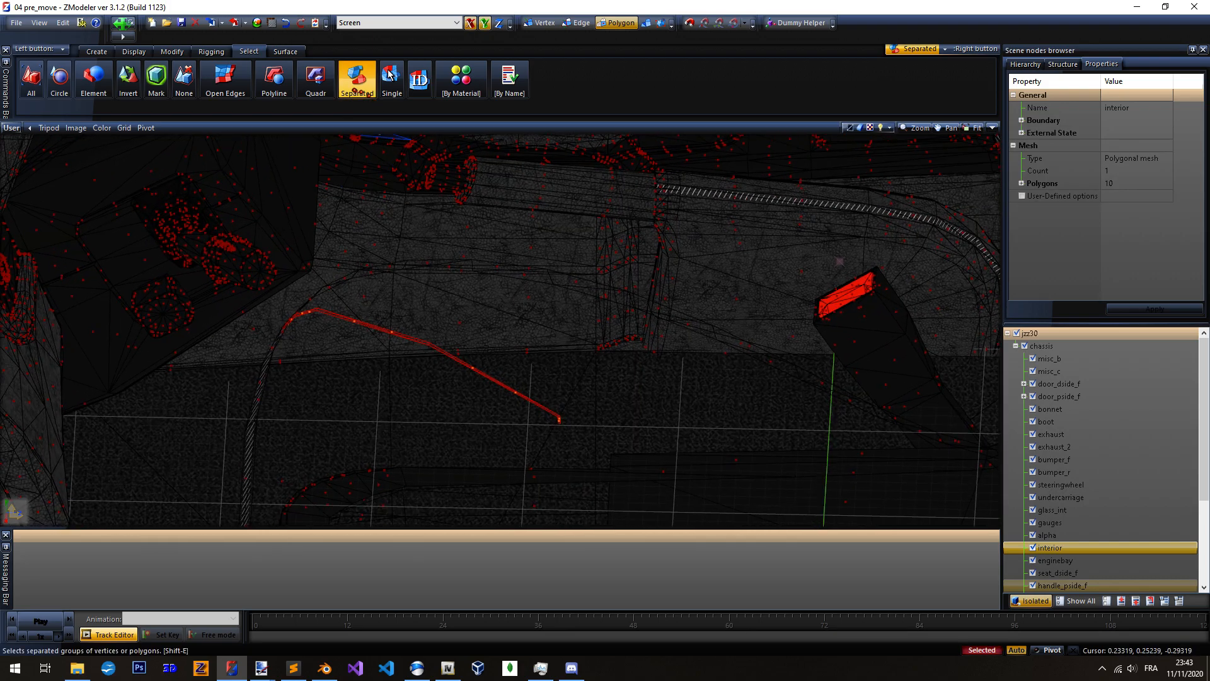
{"action": "right_click", "coordinate": [357, 81]}
{"action": "mouse_move", "coordinate": [491, 369]}
{"action": "left_click", "coordinate": [547, 369]}
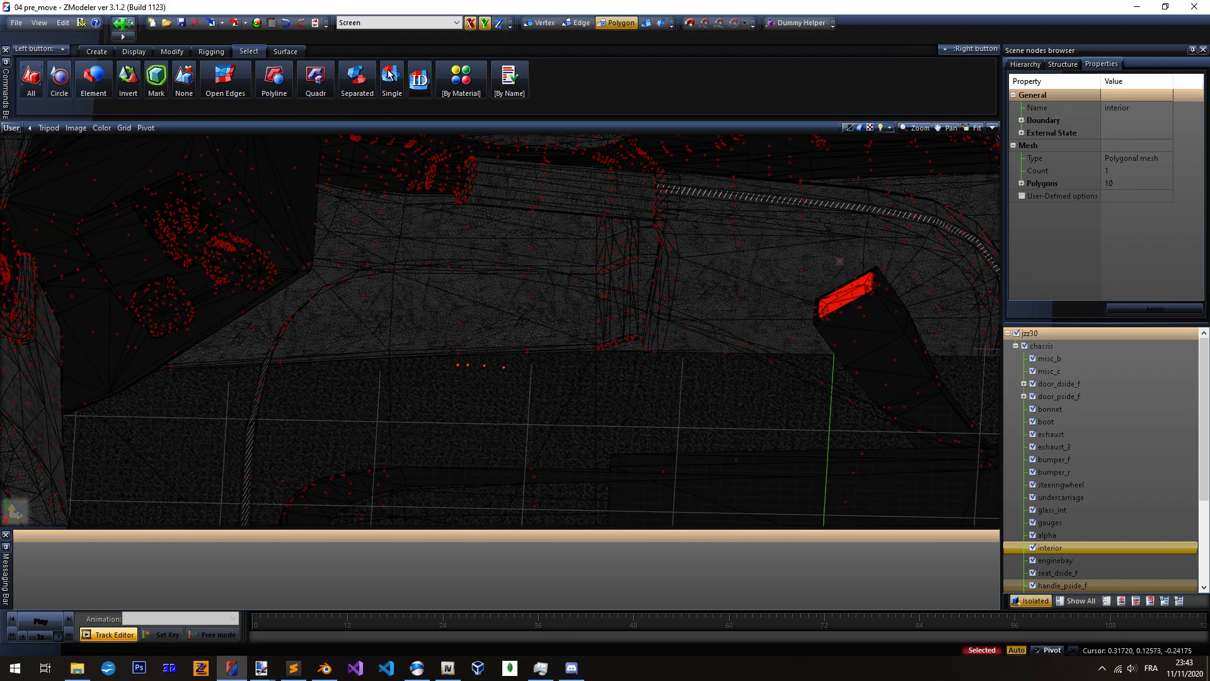
{"action": "scroll", "coordinate": [428, 372], "scroll_direction": "down", "scroll_amount": 5}
{"action": "middle_click_drag", "start_coordinate": [511, 345], "coordinate": [655, 306], "text": "alt"}
{"action": "left_click", "coordinate": [394, 83]}
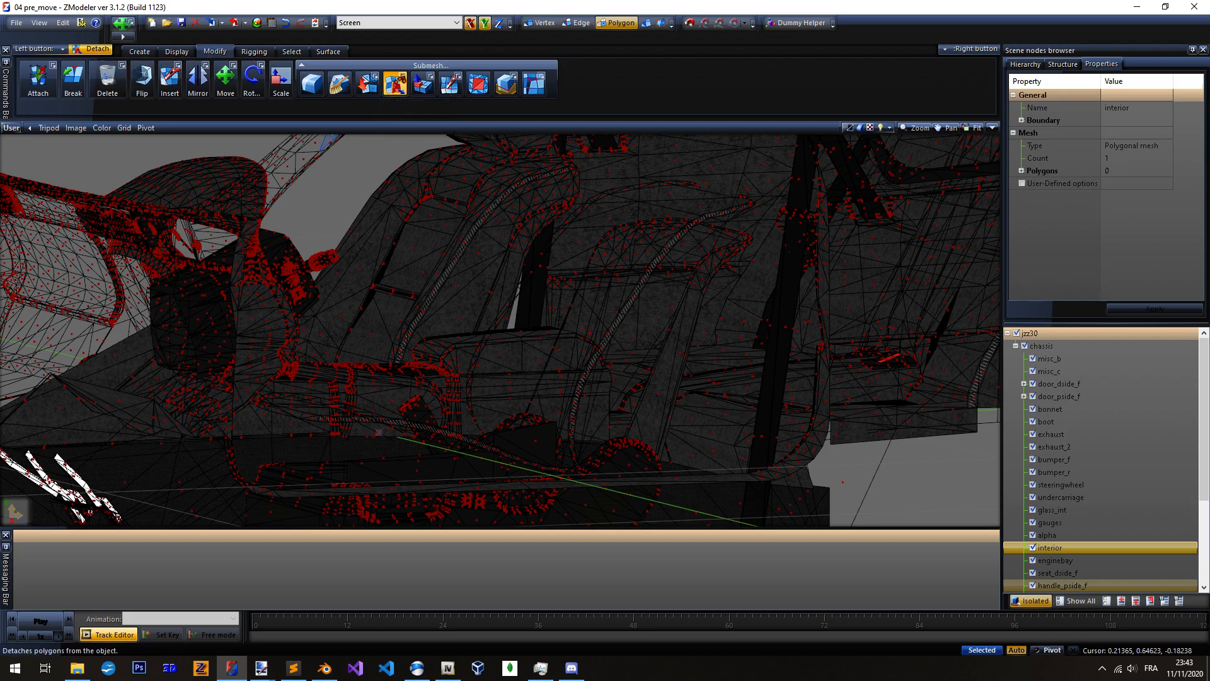
{"action": "mouse_move", "coordinate": [395, 85]}
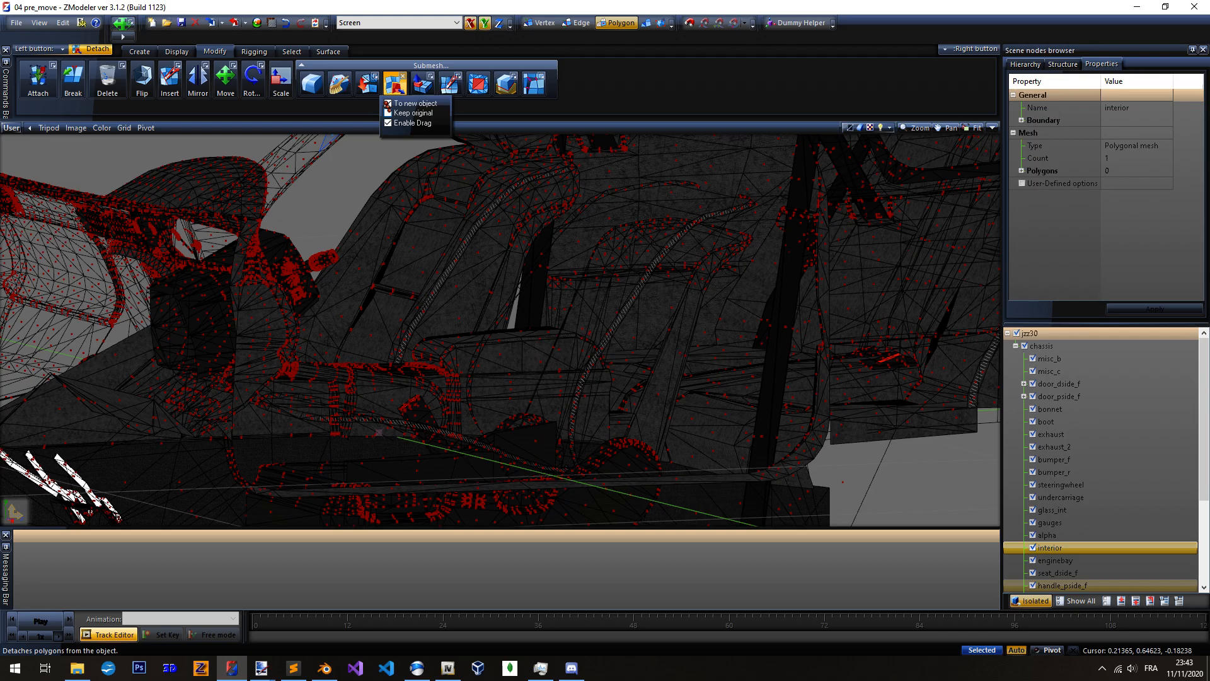
{"action": "left_click", "coordinate": [399, 92]}
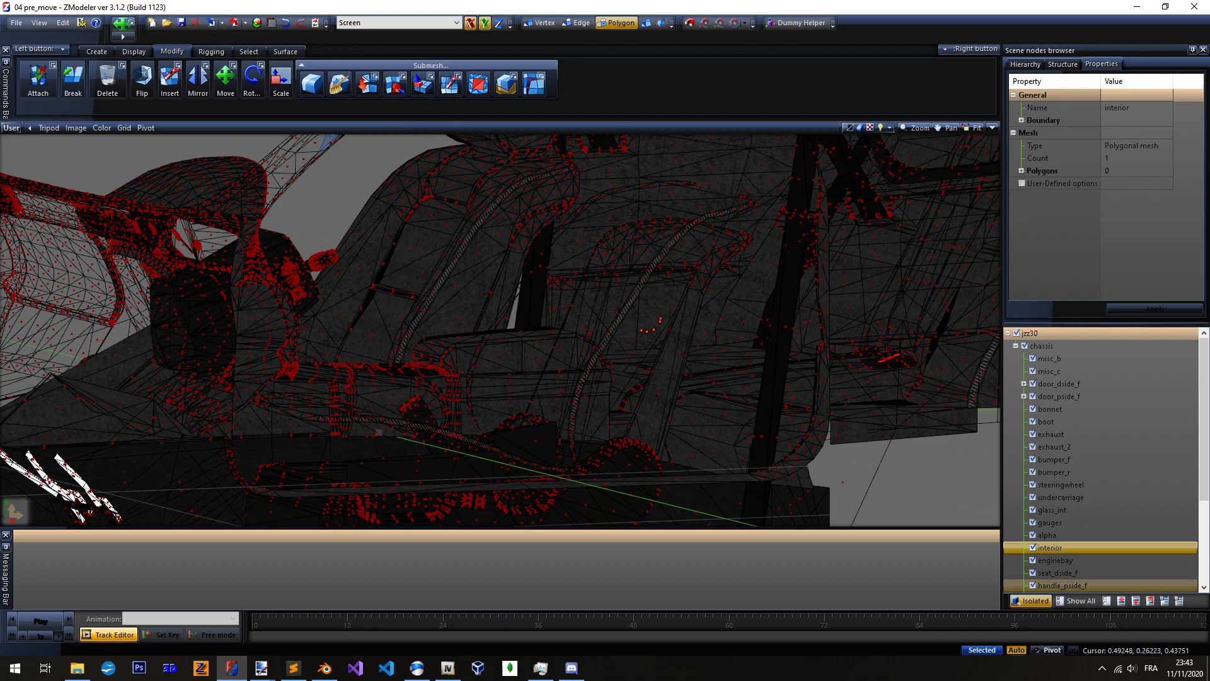
Select the thin leftover seam strip just above the white stitching near the floor and delete it
{"action": "scroll", "coordinate": [599, 271], "scroll_direction": "down", "scroll_amount": 2}
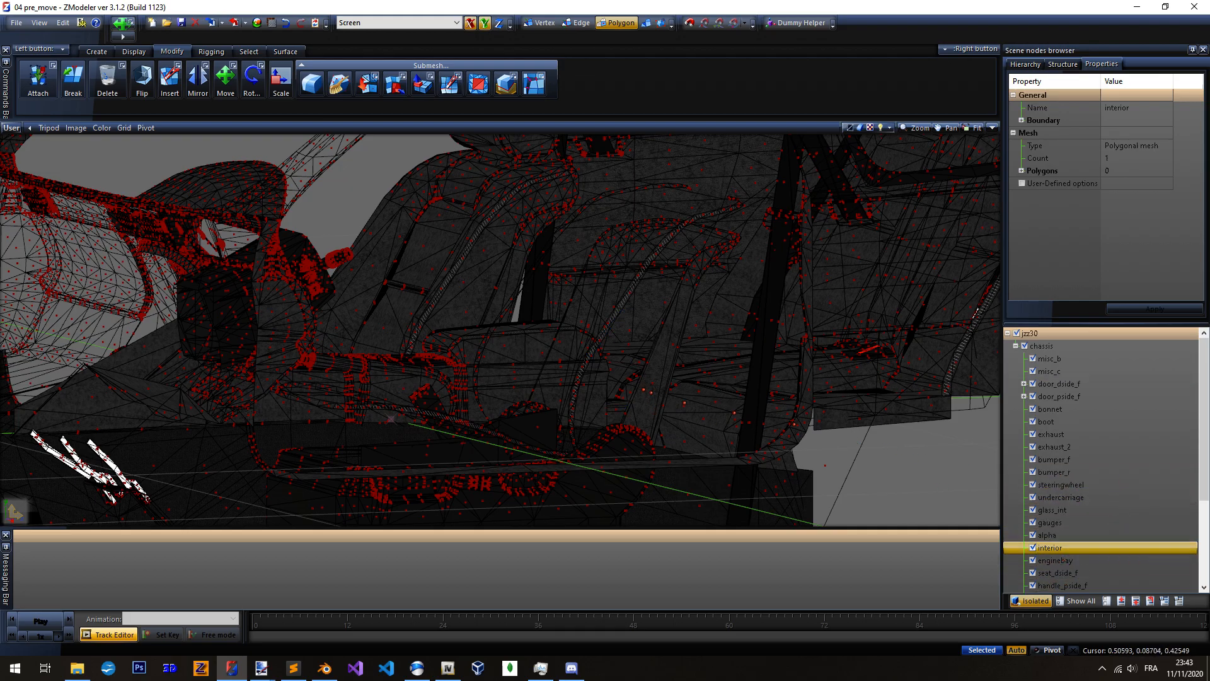
{"action": "scroll", "coordinate": [605, 334], "scroll_direction": "up", "scroll_amount": 3}
{"action": "scroll", "coordinate": [605, 334], "scroll_direction": "down", "scroll_amount": 3}
{"action": "middle_click_drag", "start_coordinate": [605, 334], "coordinate": [511, 331]}
{"action": "scroll", "coordinate": [624, 290], "scroll_direction": "up", "scroll_amount": 3}
{"action": "scroll", "coordinate": [630, 280], "scroll_direction": "up", "scroll_amount": 2}
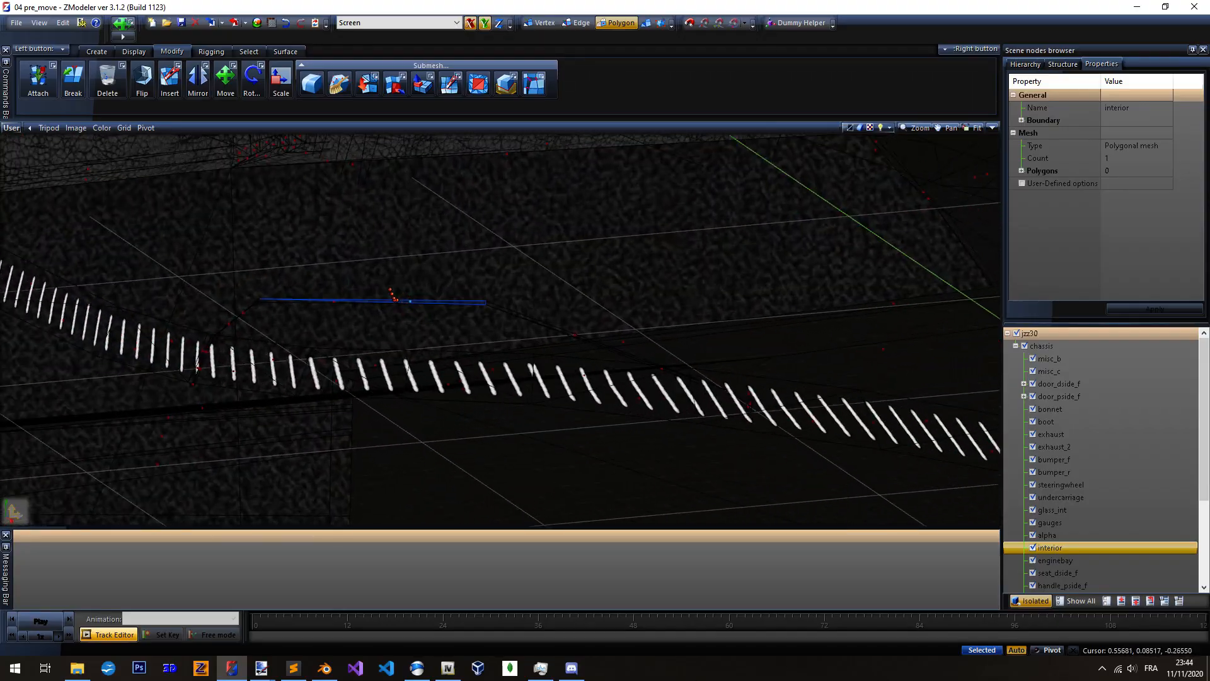
{"action": "middle_click_drag", "start_coordinate": [512, 330], "coordinate": [479, 315]}
{"action": "left_click", "coordinate": [249, 51]}
{"action": "left_click", "coordinate": [356, 78]}
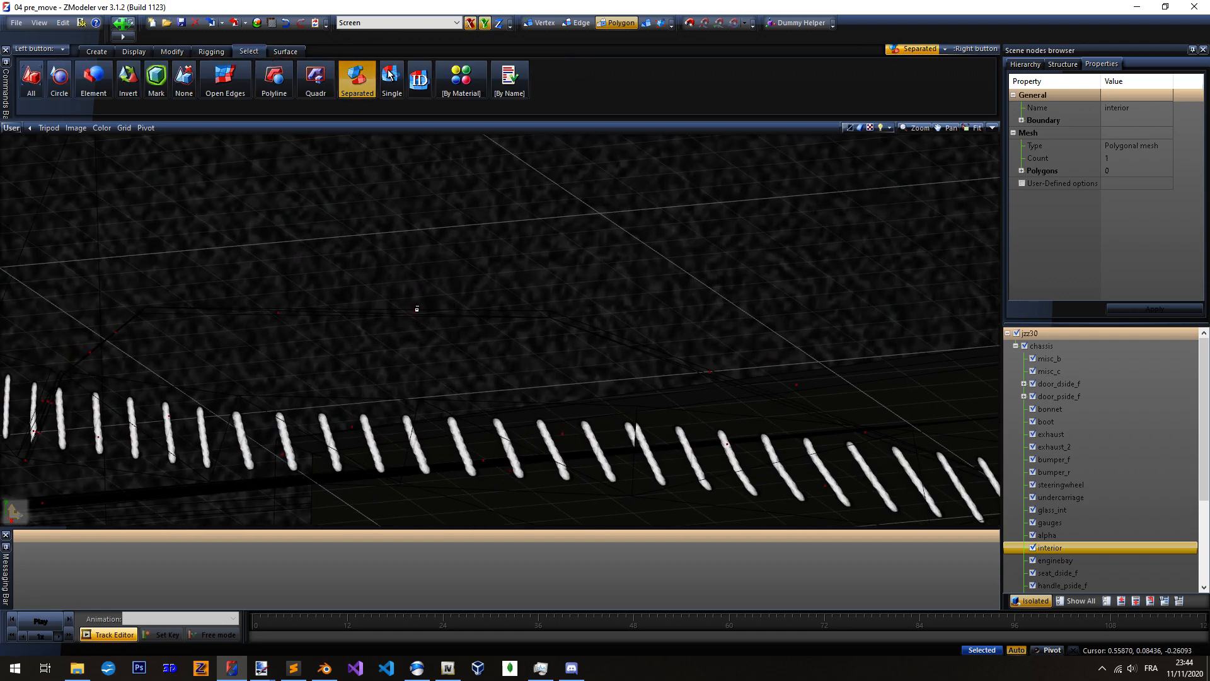
{"action": "left_click", "coordinate": [416, 309]}
{"action": "right_click", "coordinate": [416, 287]}
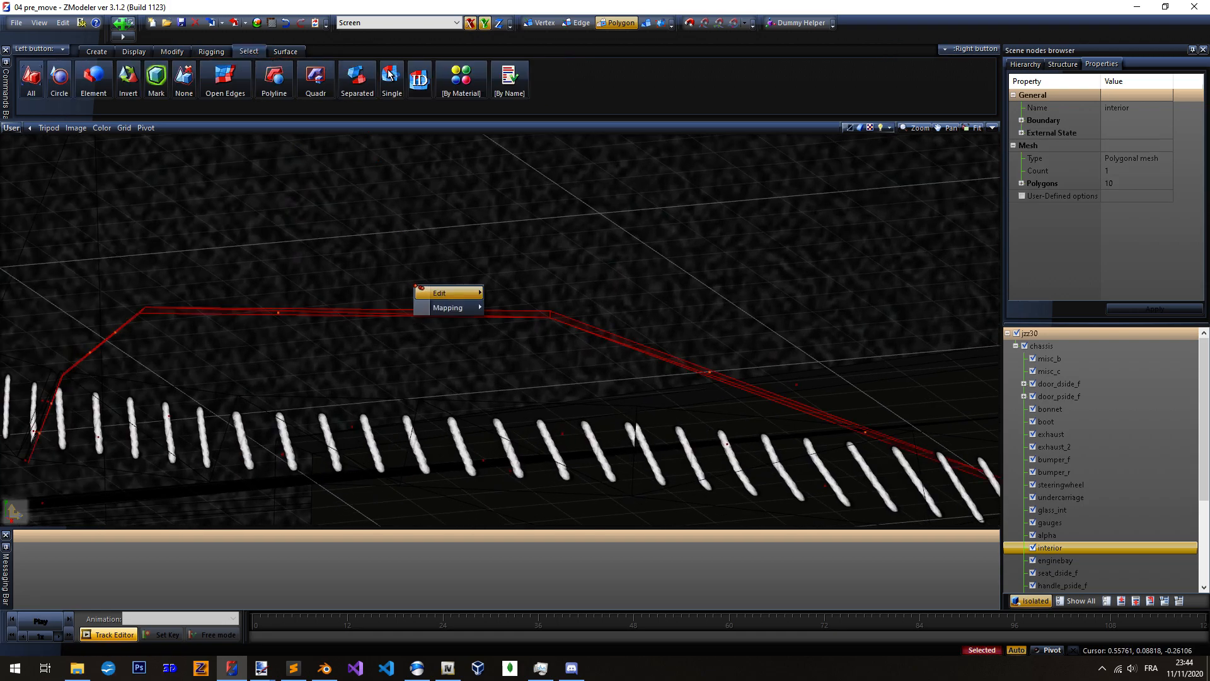
{"action": "scroll", "coordinate": [491, 211], "scroll_direction": "down", "scroll_amount": 4}
{"action": "key", "text": "space"}
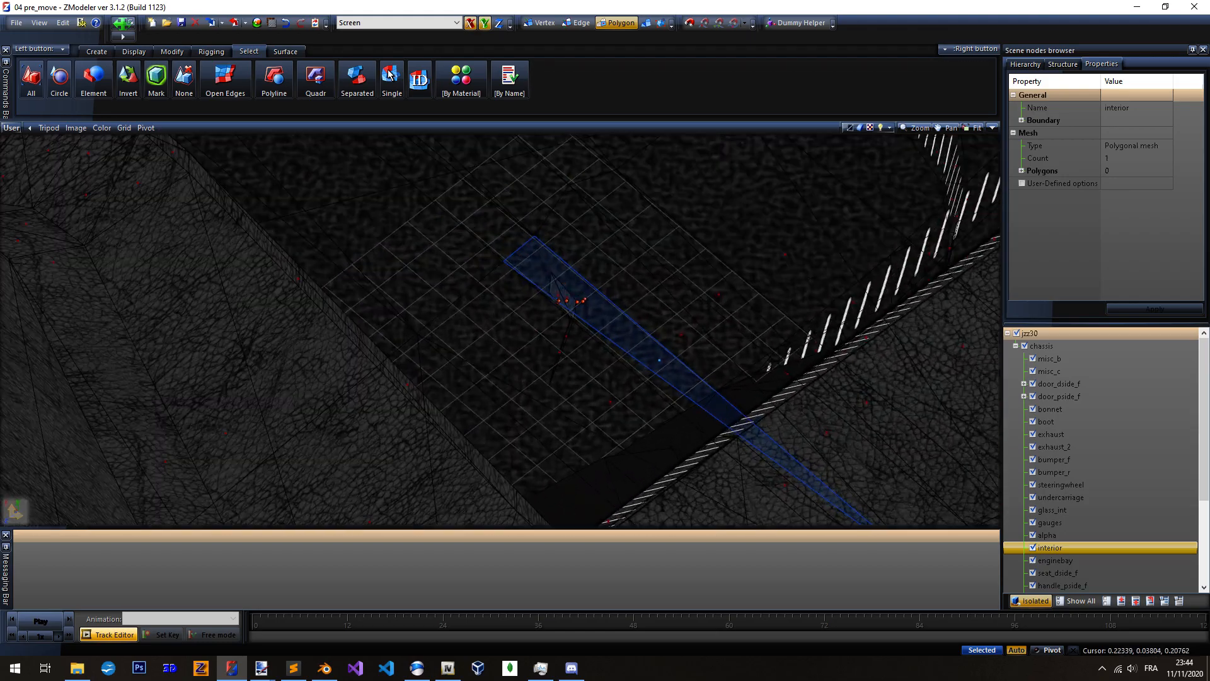
Select the small folded leftover piece above the floor with the Separated selection and delete it
{"action": "middle_click_drag", "start_coordinate": [498, 284], "coordinate": [479, 284]}
{"action": "right_click", "coordinate": [357, 80]}
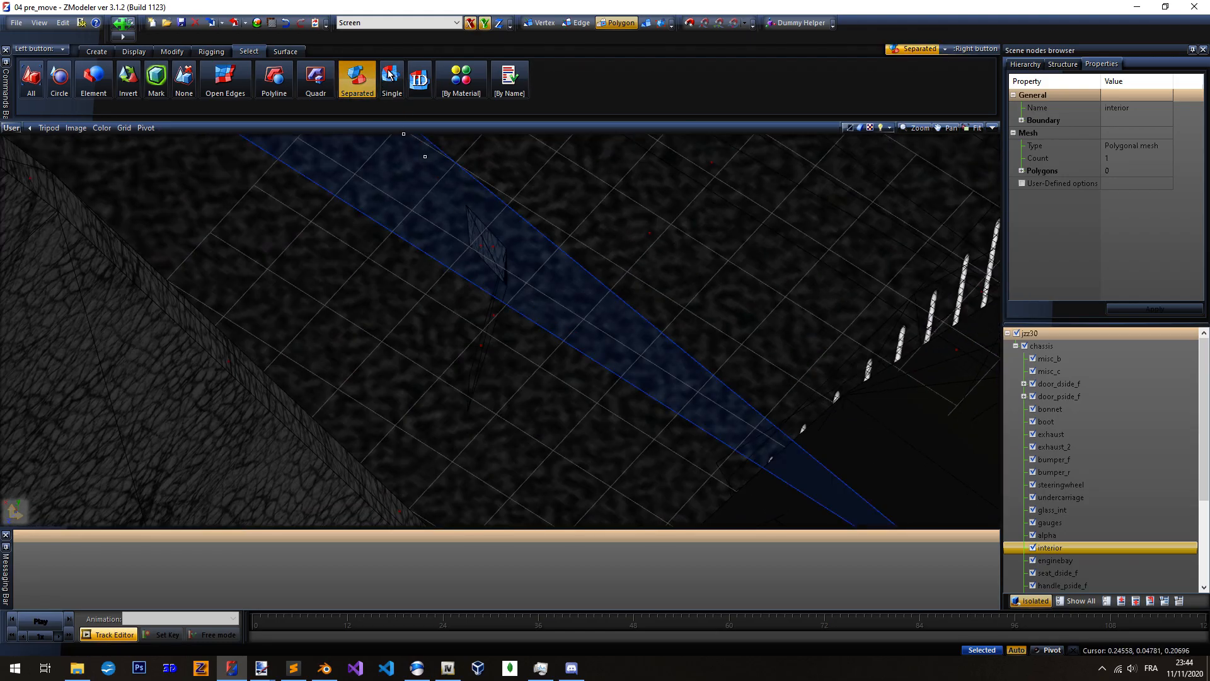
{"action": "right_click", "coordinate": [491, 246]}
{"action": "key", "text": "Escape"}
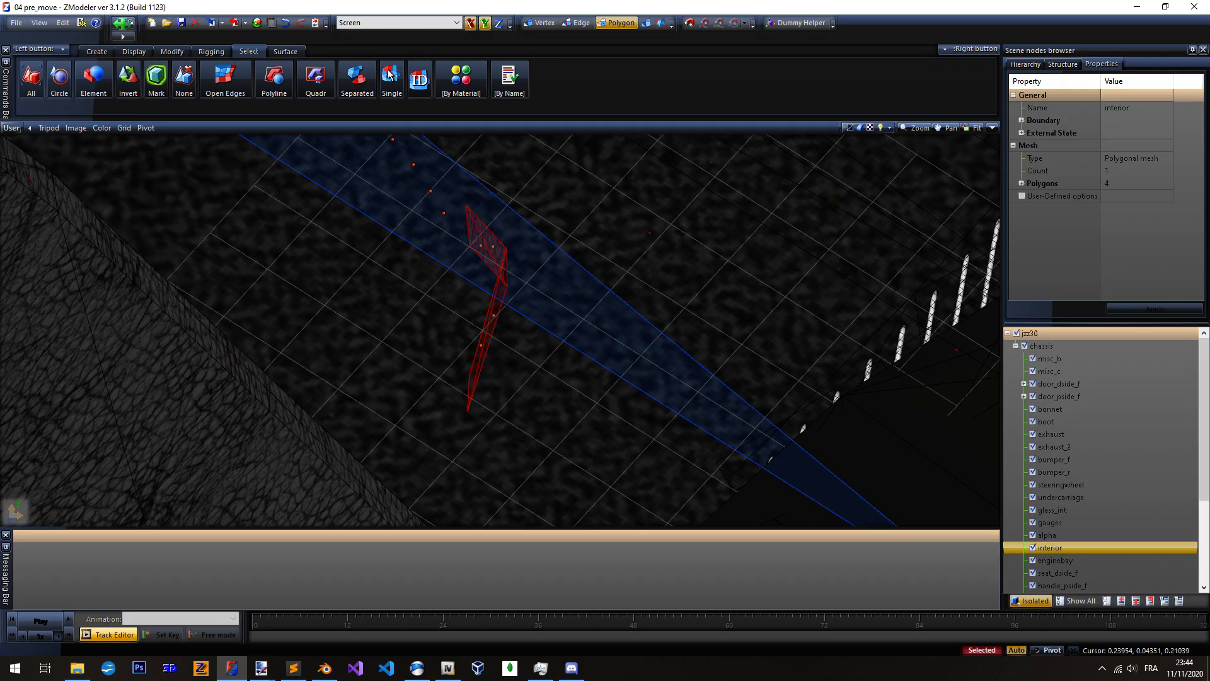
{"action": "left_click", "coordinate": [571, 275]}
{"action": "scroll", "coordinate": [561, 381], "scroll_direction": "down", "scroll_amount": 5}
{"action": "key", "text": "space"}
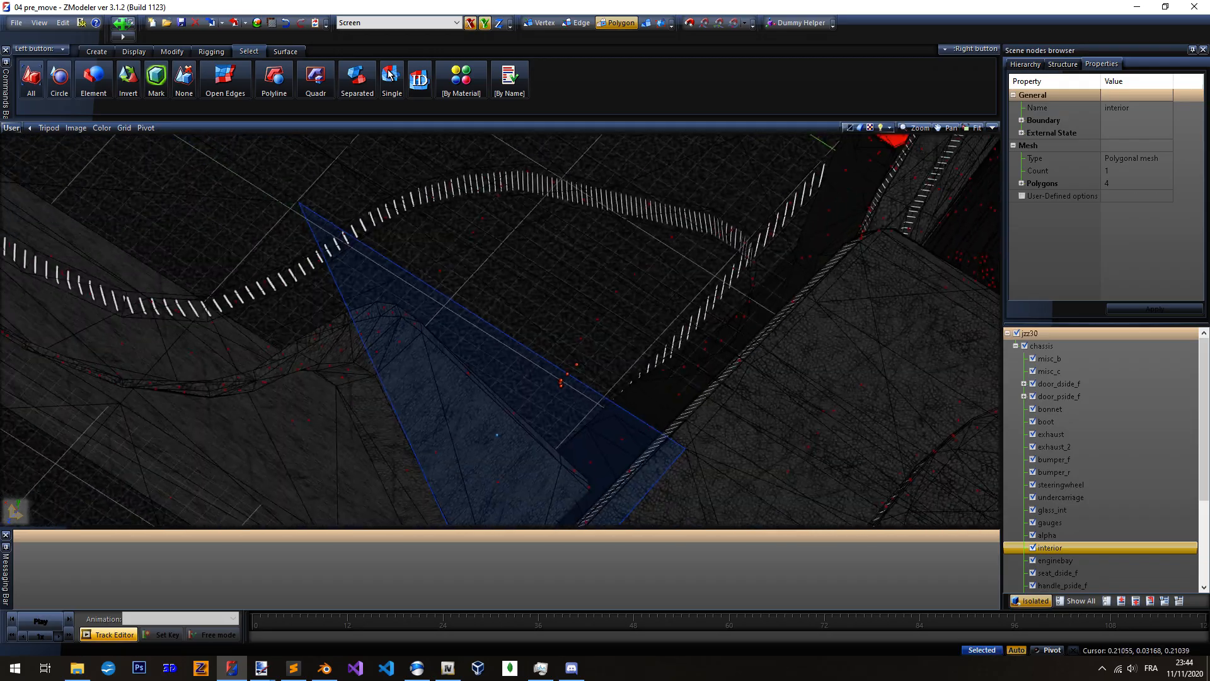
Switch to the Perspective view at object level and turn off isolation to show the whole car
{"action": "middle_click_drag", "start_coordinate": [561, 381], "coordinate": [623, 359]}
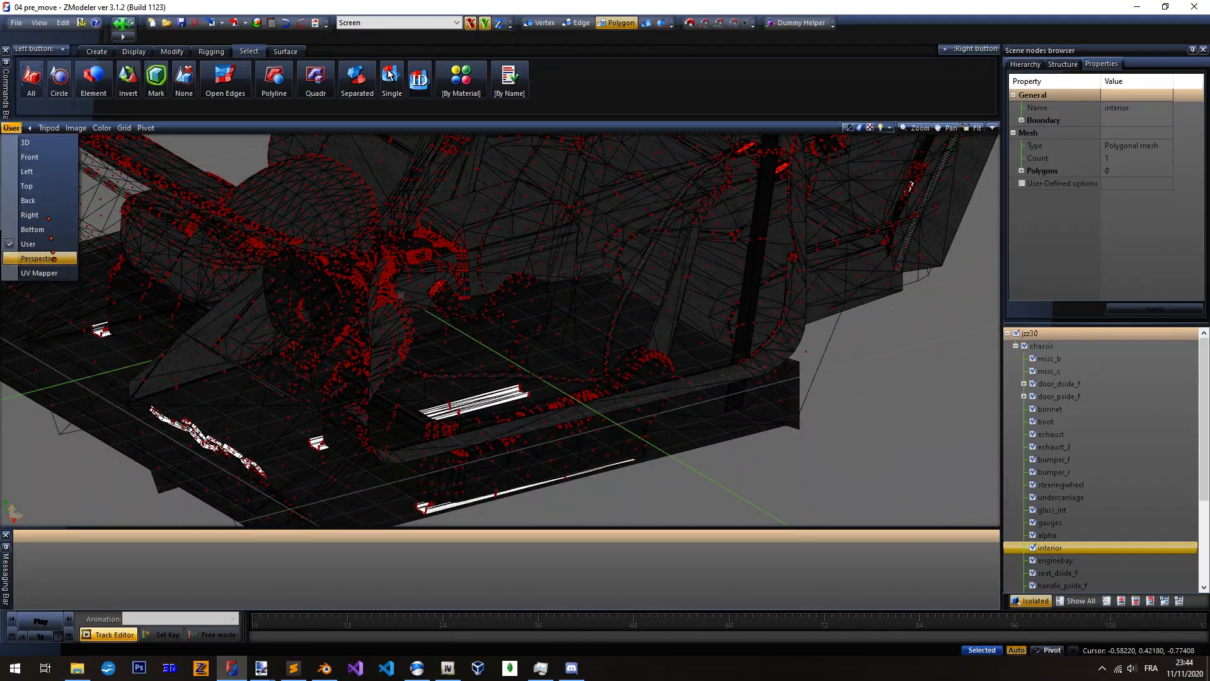
{"action": "left_click", "coordinate": [38, 258]}
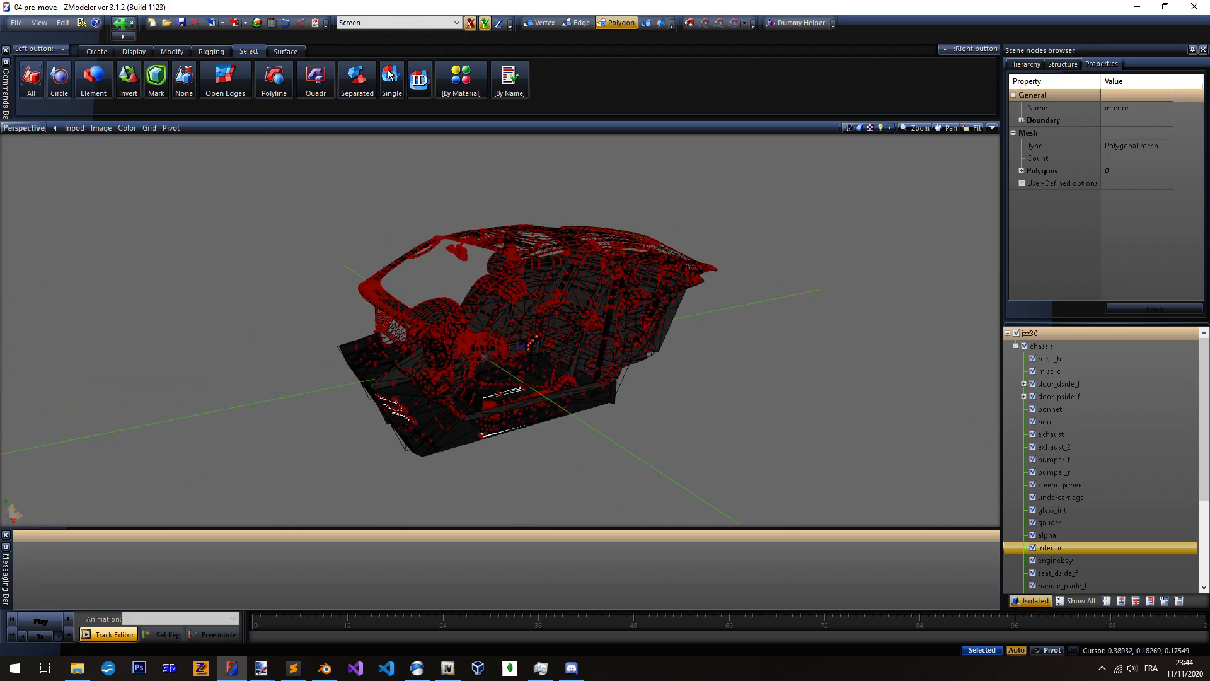
{"action": "left_click", "coordinate": [646, 23]}
{"action": "scroll", "coordinate": [500, 330], "scroll_direction": "up", "scroll_amount": 3}
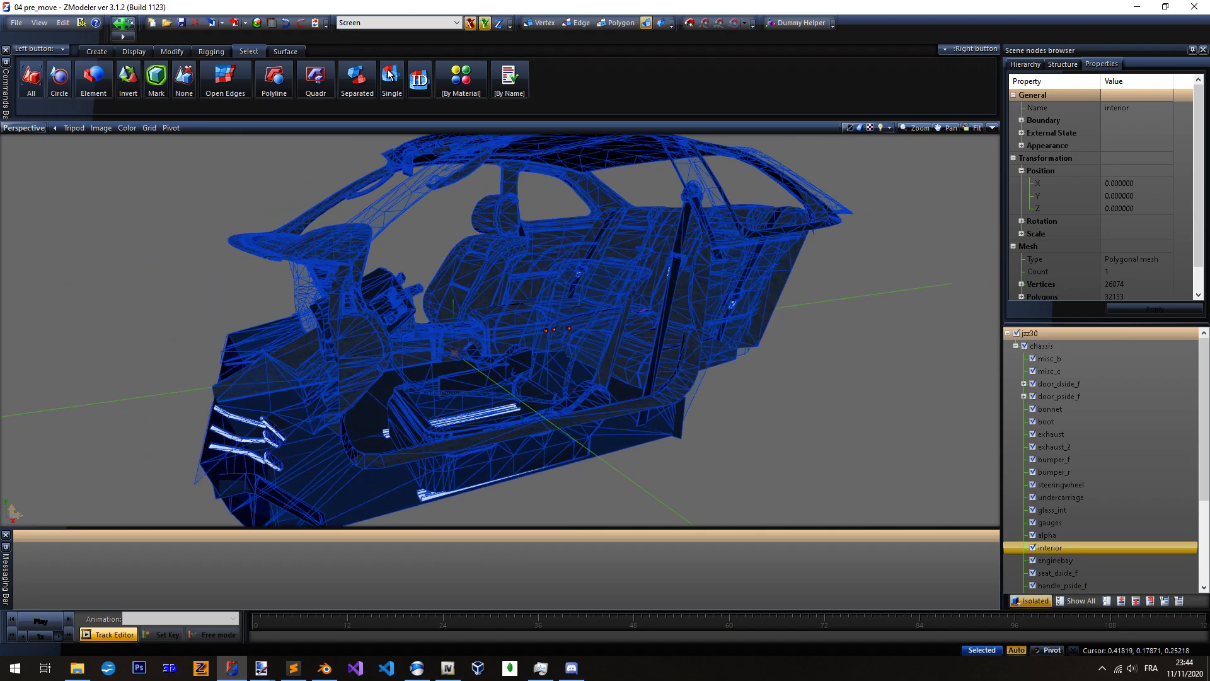
{"action": "left_click", "coordinate": [1030, 602]}
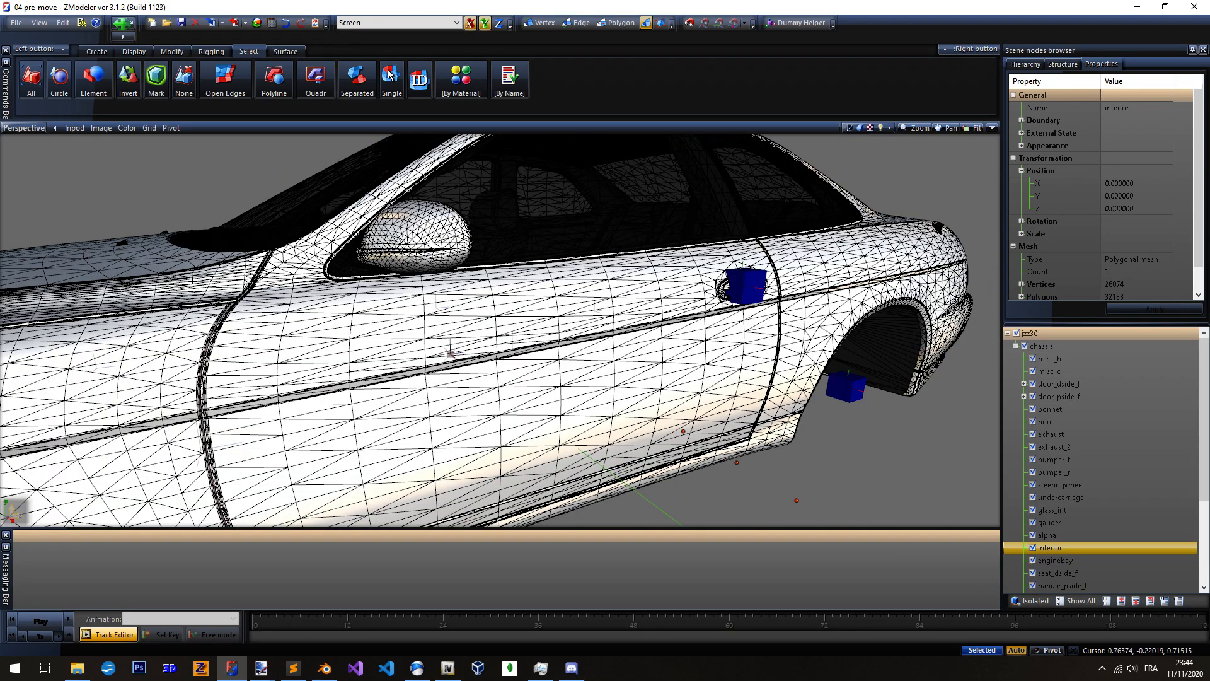
In Blender, select the seat_driver object, enter Edit Mode and select one leather face on its backrest
{"action": "left_click", "coordinate": [325, 667]}
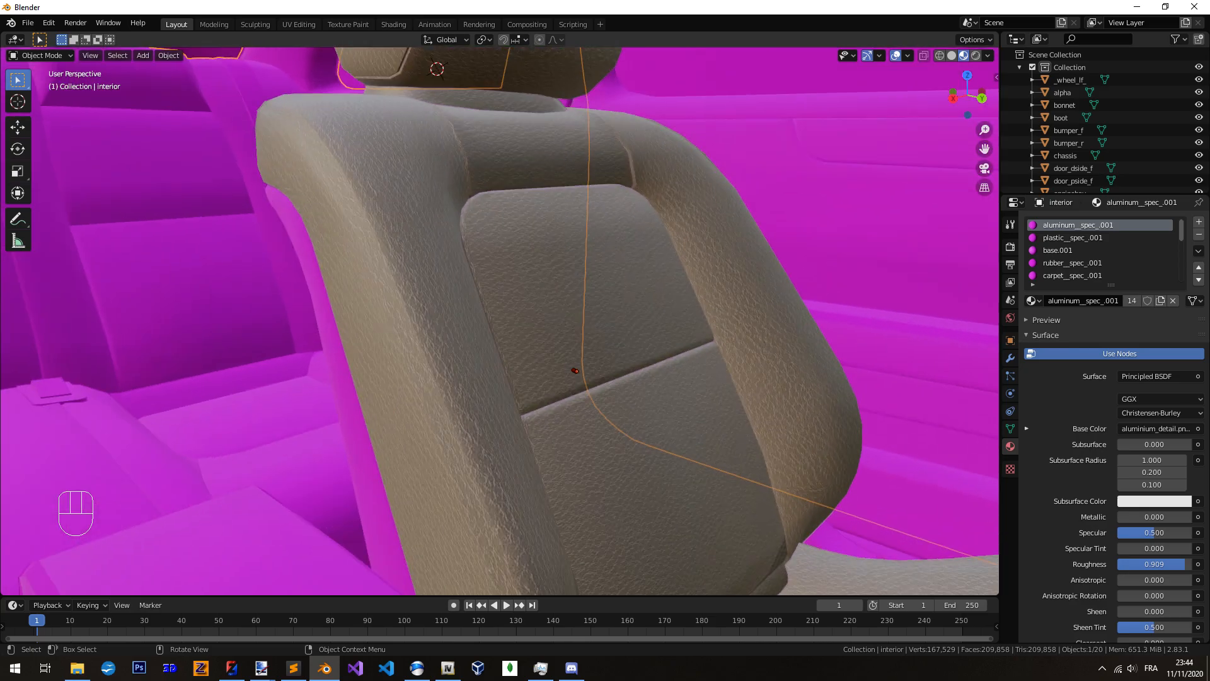
{"action": "left_click", "coordinate": [575, 370]}
{"action": "scroll", "coordinate": [567, 345], "scroll_direction": "down", "scroll_amount": 3}
{"action": "middle_click_drag", "start_coordinate": [567, 345], "coordinate": [546, 421]}
{"action": "middle_click_drag", "start_coordinate": [546, 420], "coordinate": [573, 378], "text": "shift"}
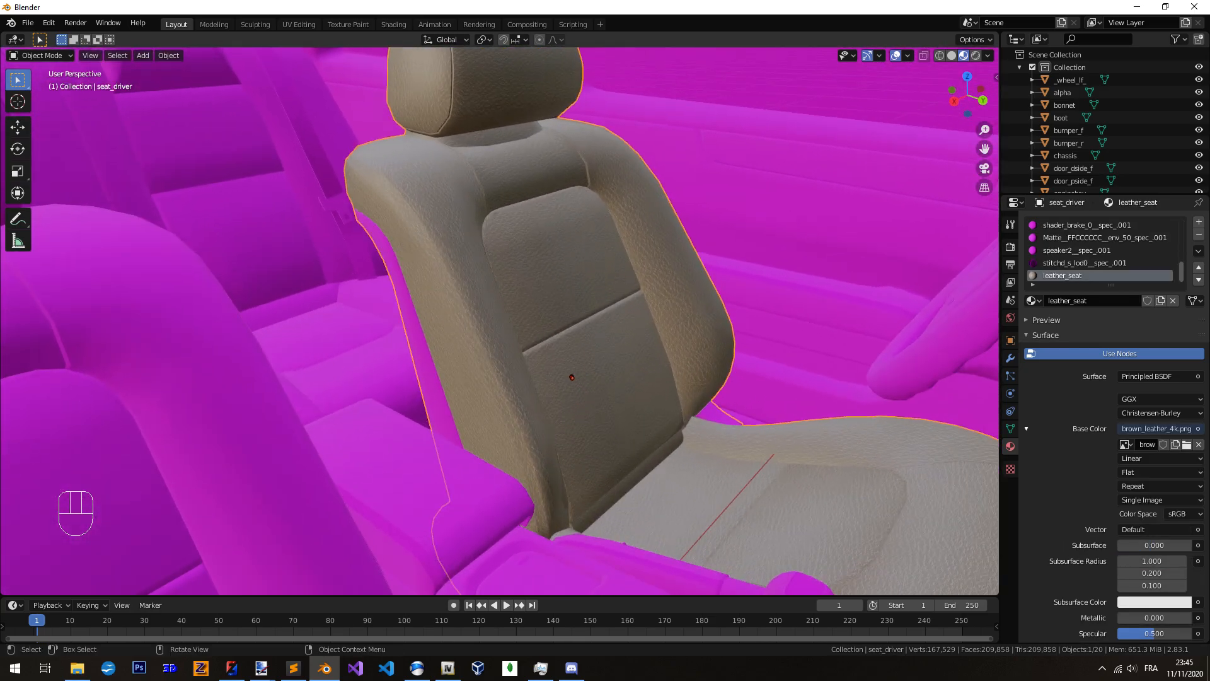
{"action": "scroll", "coordinate": [577, 387], "scroll_direction": "up", "scroll_amount": 2}
{"action": "key", "text": "Tab"}
{"action": "scroll", "coordinate": [555, 396], "scroll_direction": "down", "scroll_amount": 2}
{"action": "left_click", "coordinate": [565, 384]}
{"action": "middle_click_drag", "start_coordinate": [481, 399], "coordinate": [532, 390]}
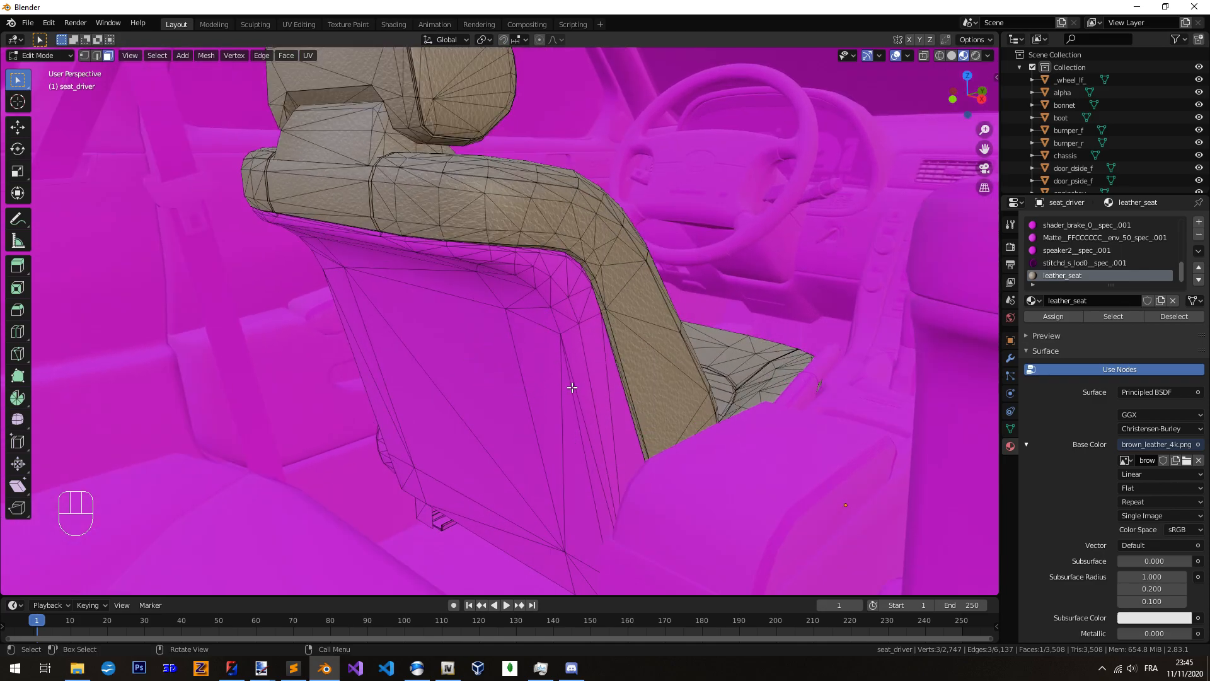
{"action": "left_click", "coordinate": [231, 668]}
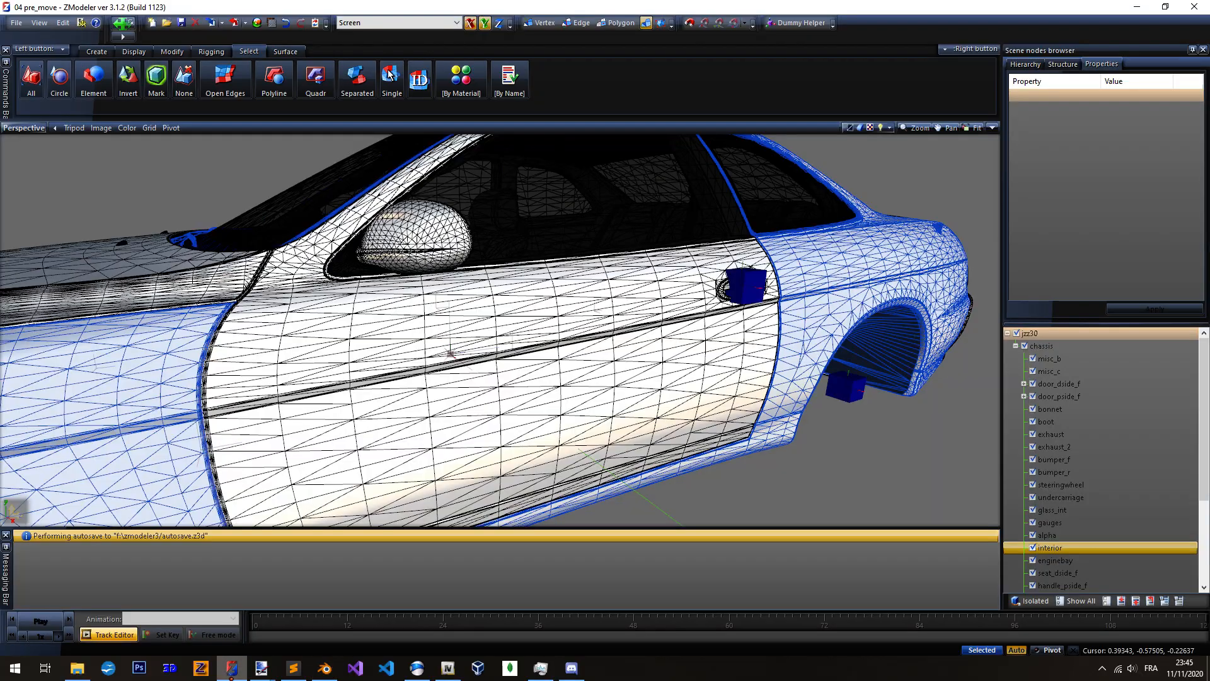
{"action": "left_click", "coordinate": [324, 667]}
Extend the selection to all the seat's leather faces with Select Similar and separate them into their own object
{"action": "middle_click_drag", "start_coordinate": [606, 355], "coordinate": [532, 362]}
{"action": "key", "text": "shift+g"}
{"action": "left_click", "coordinate": [598, 385]}
{"action": "scroll", "coordinate": [597, 363], "scroll_direction": "down", "scroll_amount": 3}
{"action": "middle_click_drag", "start_coordinate": [651, 381], "coordinate": [575, 389], "text": "shift"}
{"action": "scroll", "coordinate": [587, 387], "scroll_direction": "up", "scroll_amount": 1}
{"action": "scroll", "coordinate": [587, 387], "scroll_direction": "up", "scroll_amount": 1}
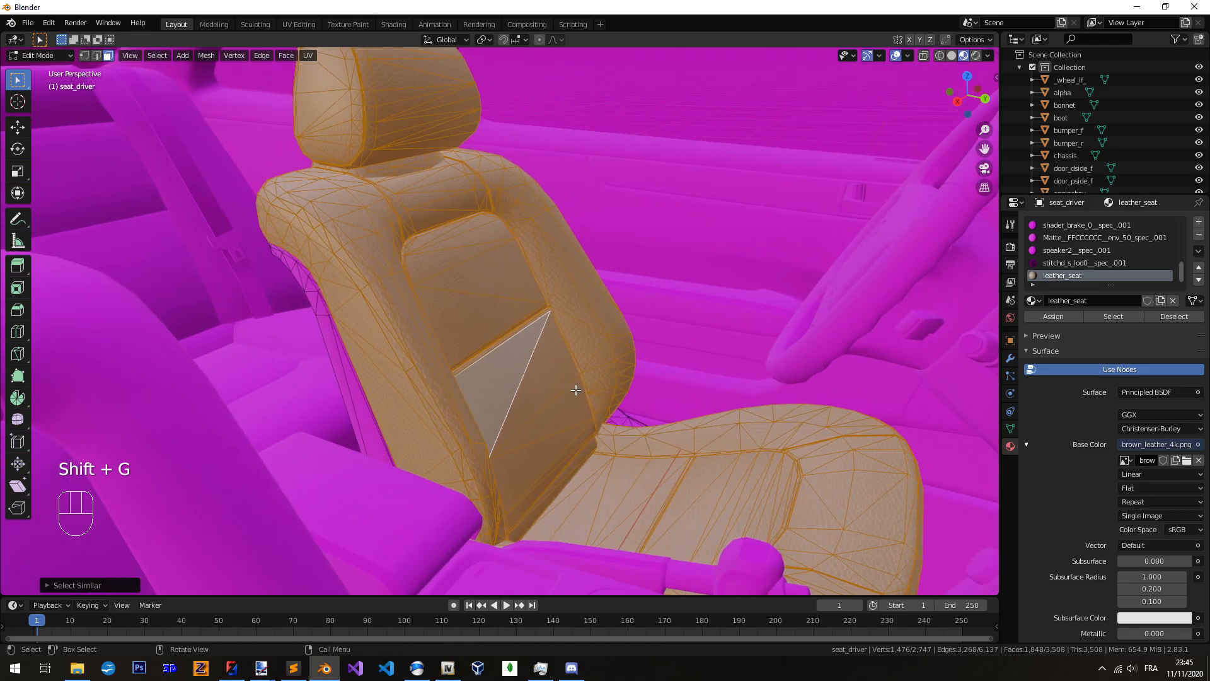
{"action": "key", "text": "p"}
{"action": "left_click", "coordinate": [575, 389]}
{"action": "key", "text": "Tab"}
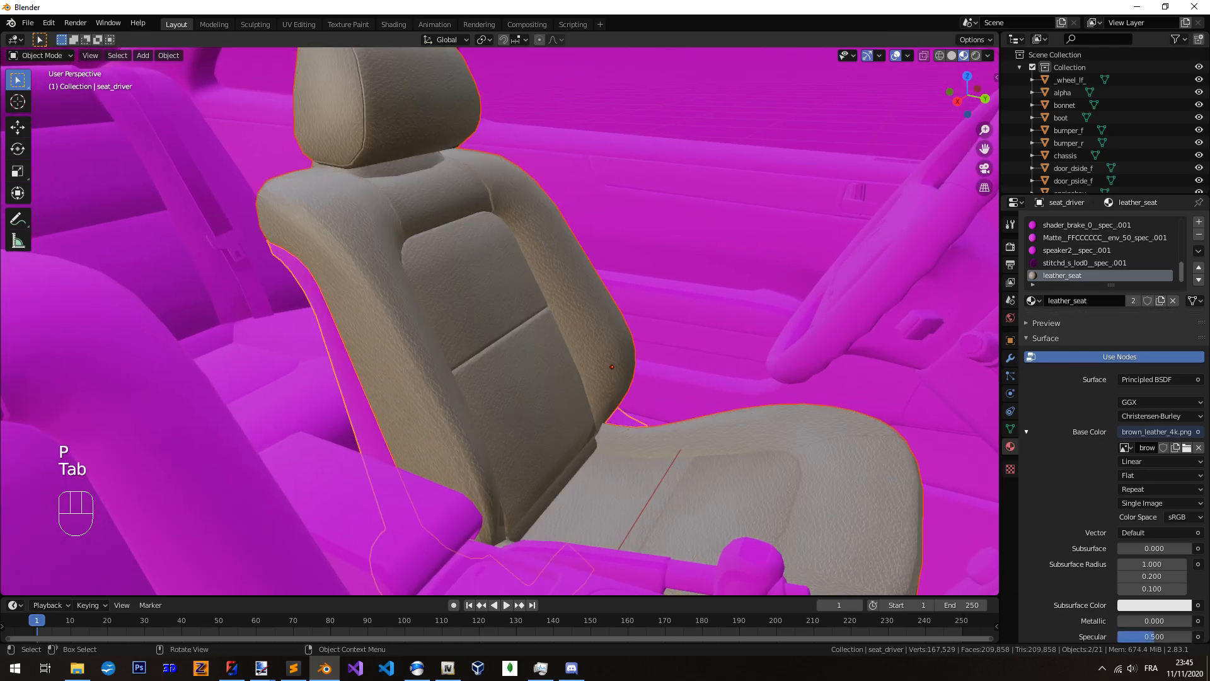
Select the separated leather seat object seat_driver.001 and give it a trial move, leaving it in its original position
{"action": "left_click", "coordinate": [559, 362]}
{"action": "middle_click_drag", "start_coordinate": [522, 331], "coordinate": [524, 323]}
{"action": "left_click_drag", "start_coordinate": [1084, 195], "coordinate": [1084, 429]}
{"action": "middle_click_drag", "start_coordinate": [680, 352], "coordinate": [662, 314], "text": "shift"}
{"action": "middle_click_drag", "start_coordinate": [541, 355], "coordinate": [565, 347], "text": "shift"}
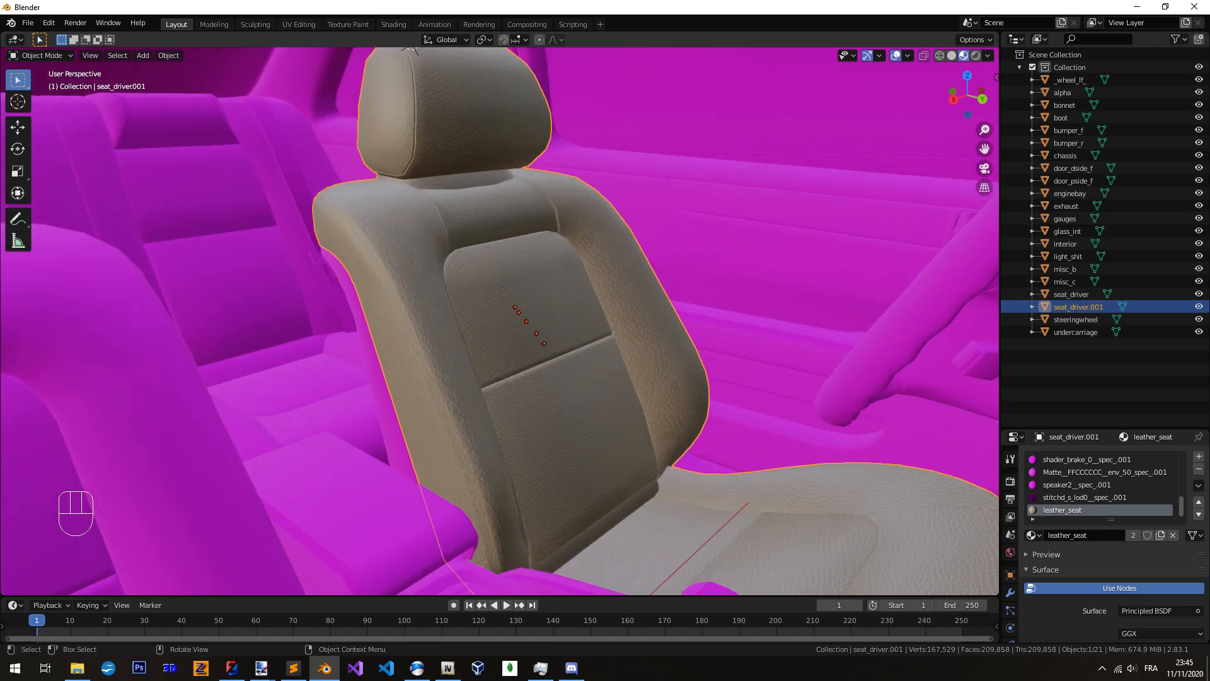
{"action": "key", "text": "g"}
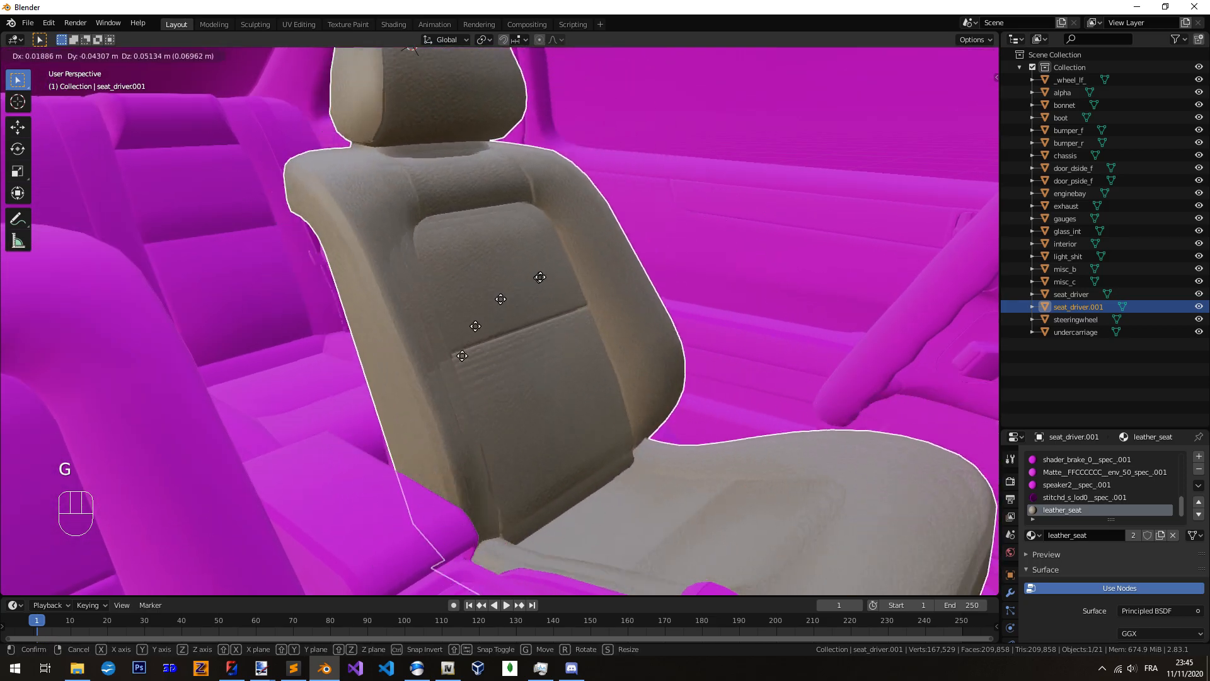
{"action": "left_click", "coordinate": [628, 308]}
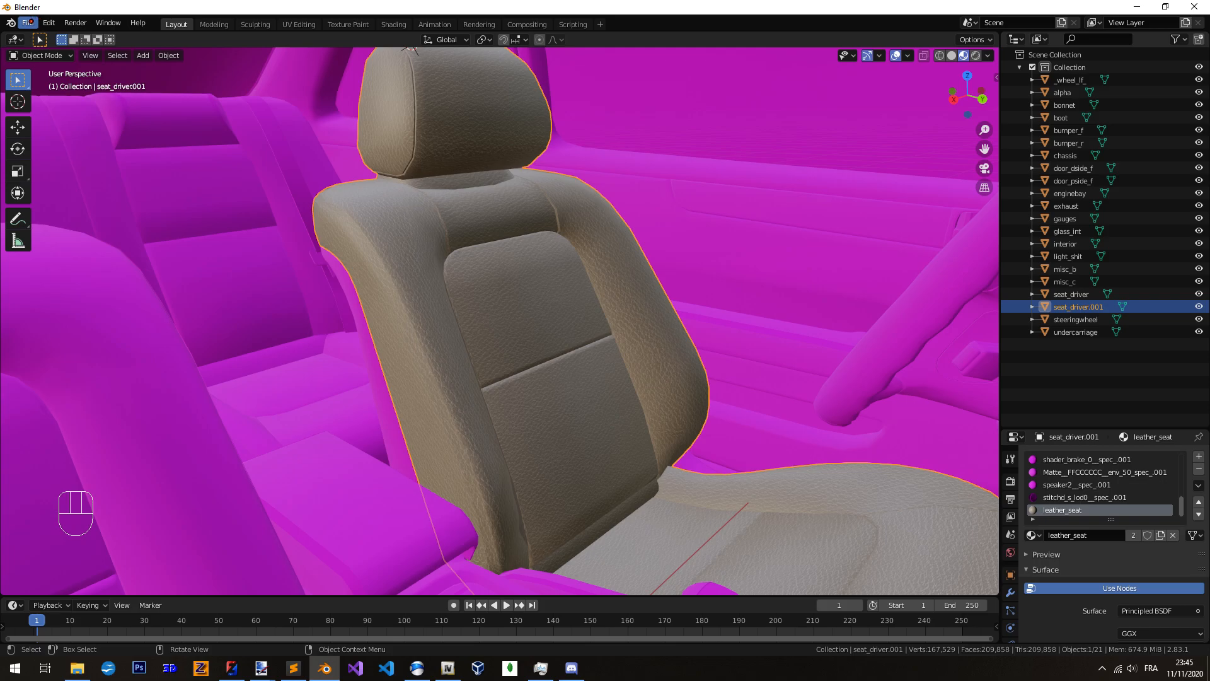
Start a Wavefront OBJ export of the separated seat into the sc300 obj folder, naming the file leather_seat.obj
{"action": "left_click", "coordinate": [27, 23]}
{"action": "mouse_move", "coordinate": [83, 209]}
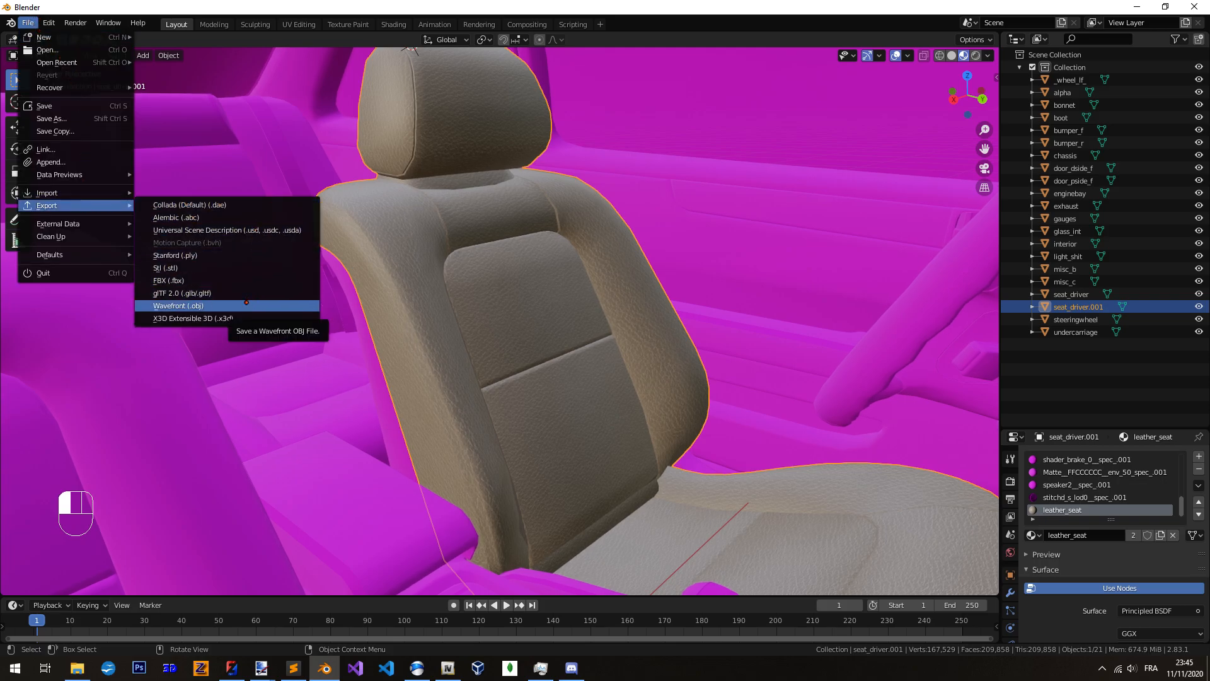
{"action": "left_click", "coordinate": [246, 303]}
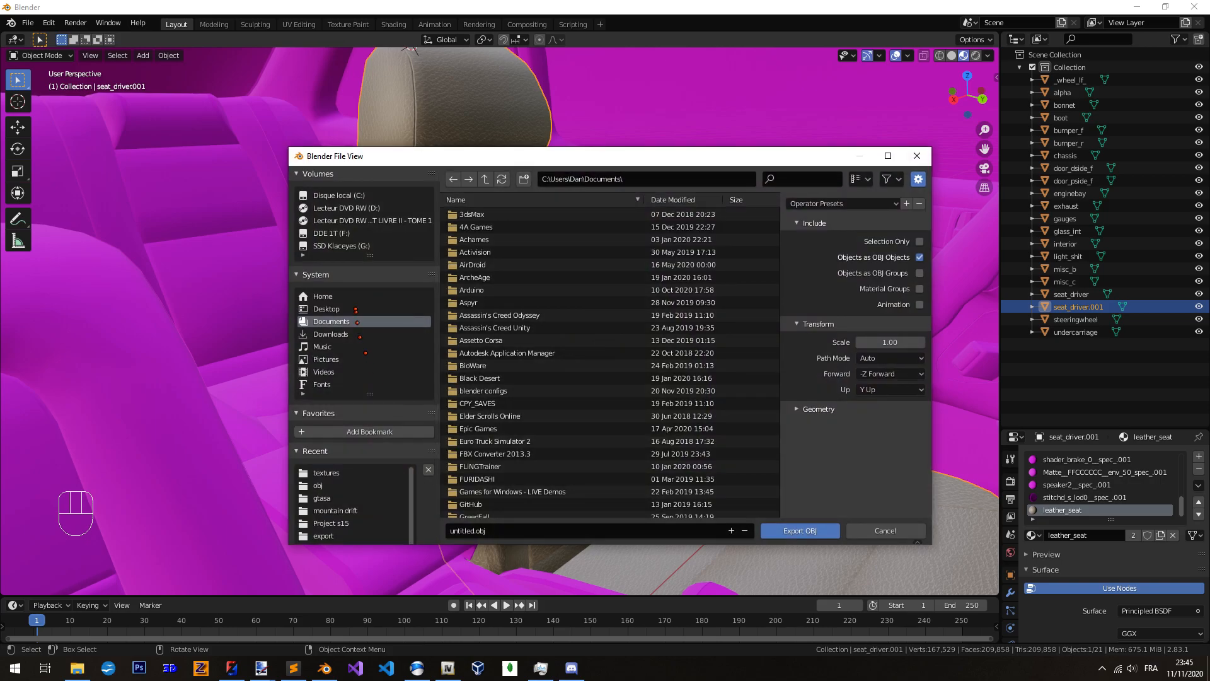
{"action": "left_click", "coordinate": [318, 485]}
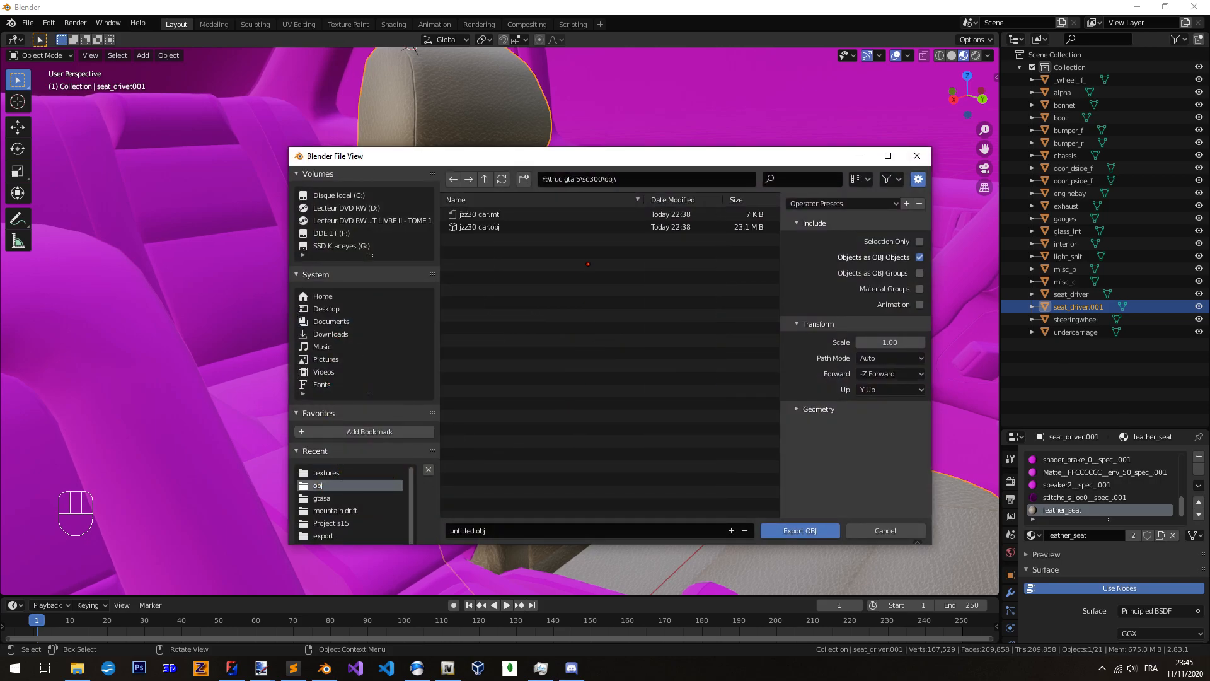
{"action": "left_click_drag", "start_coordinate": [600, 161], "coordinate": [648, 170]}
{"action": "left_click", "coordinate": [554, 540]}
{"action": "key", "text": "Right"}
{"action": "key", "text": "ctrl+shift+Left"}
{"action": "key", "text": "ctrl+shift+Left"}
{"action": "type", "text": "s"}
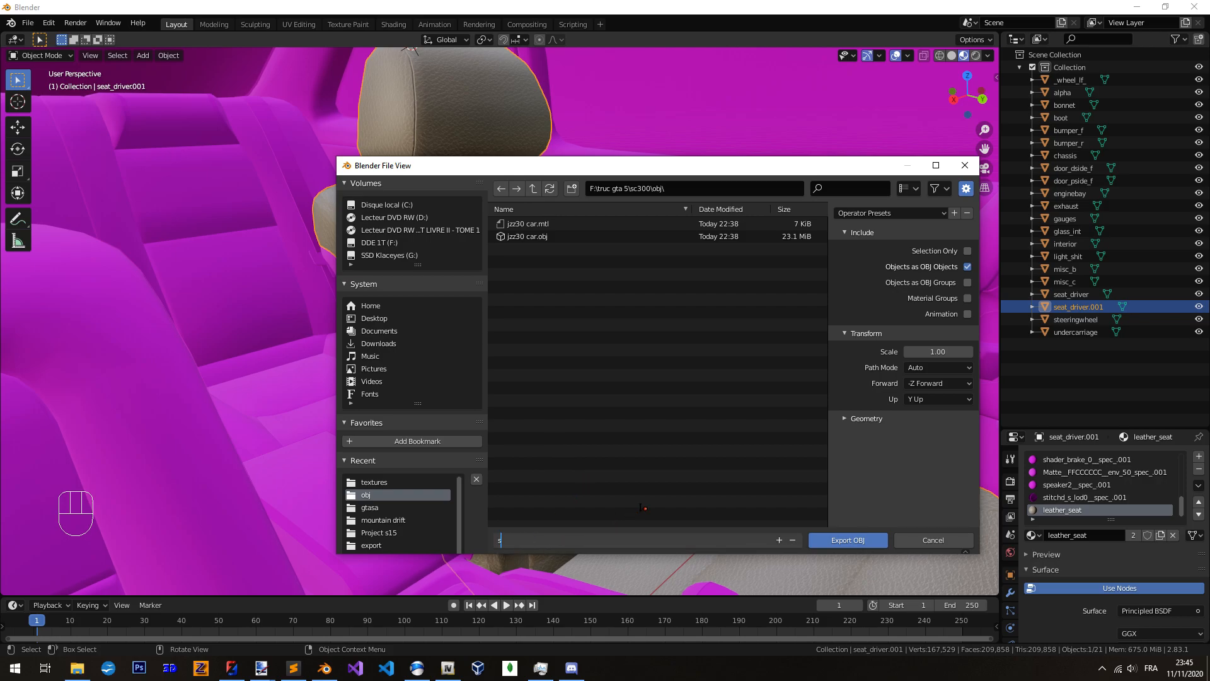
{"action": "key", "text": "BackSpace"}
{"action": "type", "text": "leather_seat"}
Enable Selection Only, turn off Objects as OBJ Objects, turn on Objects as OBJ Groups, and export the file
{"action": "left_click", "coordinate": [967, 251]}
{"action": "left_click", "coordinate": [967, 251]}
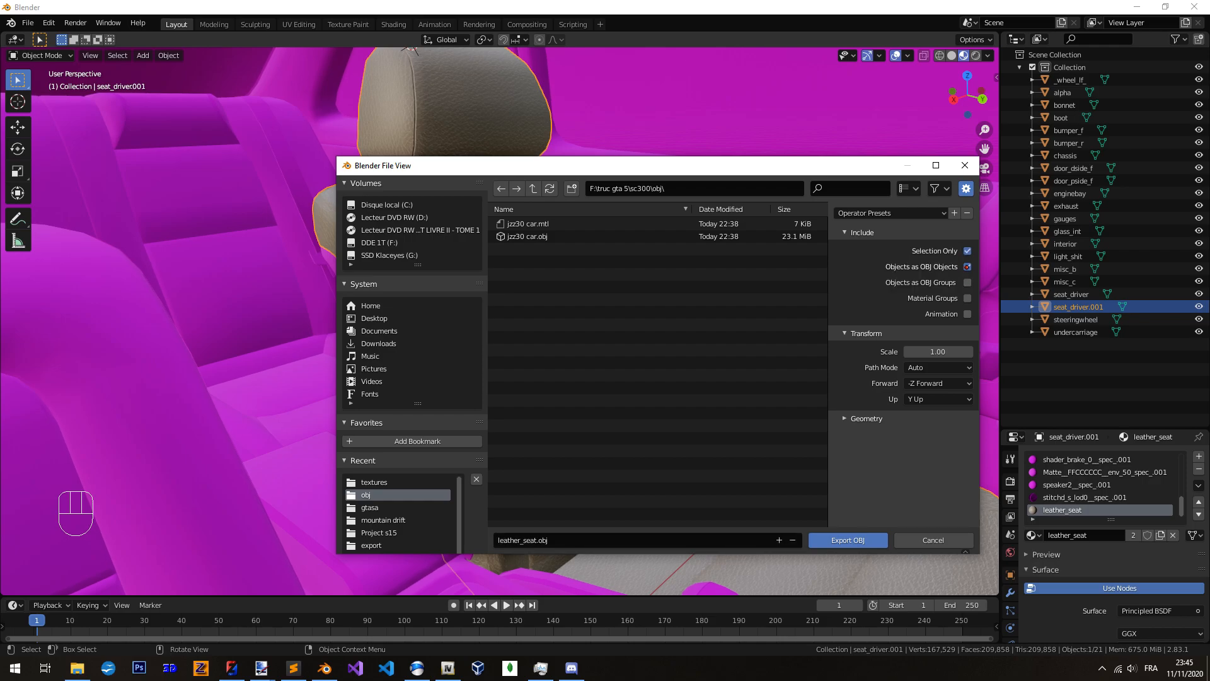
{"action": "left_click", "coordinate": [967, 266]}
{"action": "left_click_drag", "start_coordinate": [586, 166], "coordinate": [463, 162]}
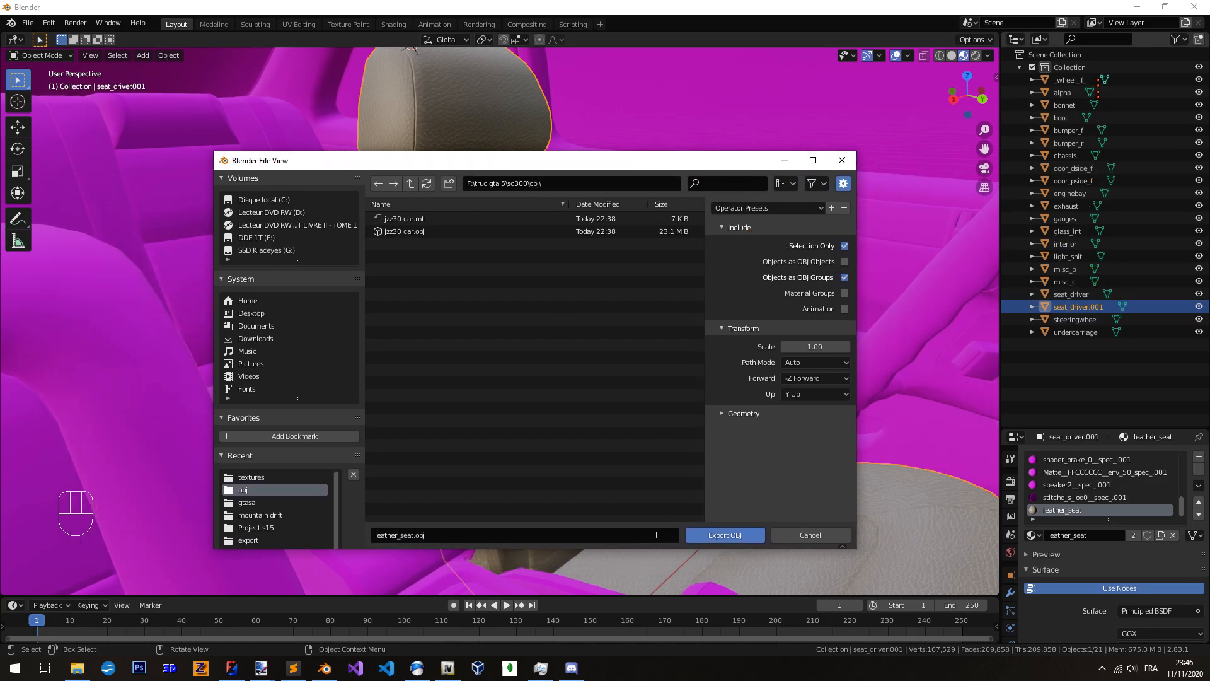
{"action": "left_click_drag", "start_coordinate": [731, 154], "coordinate": [557, 227]}
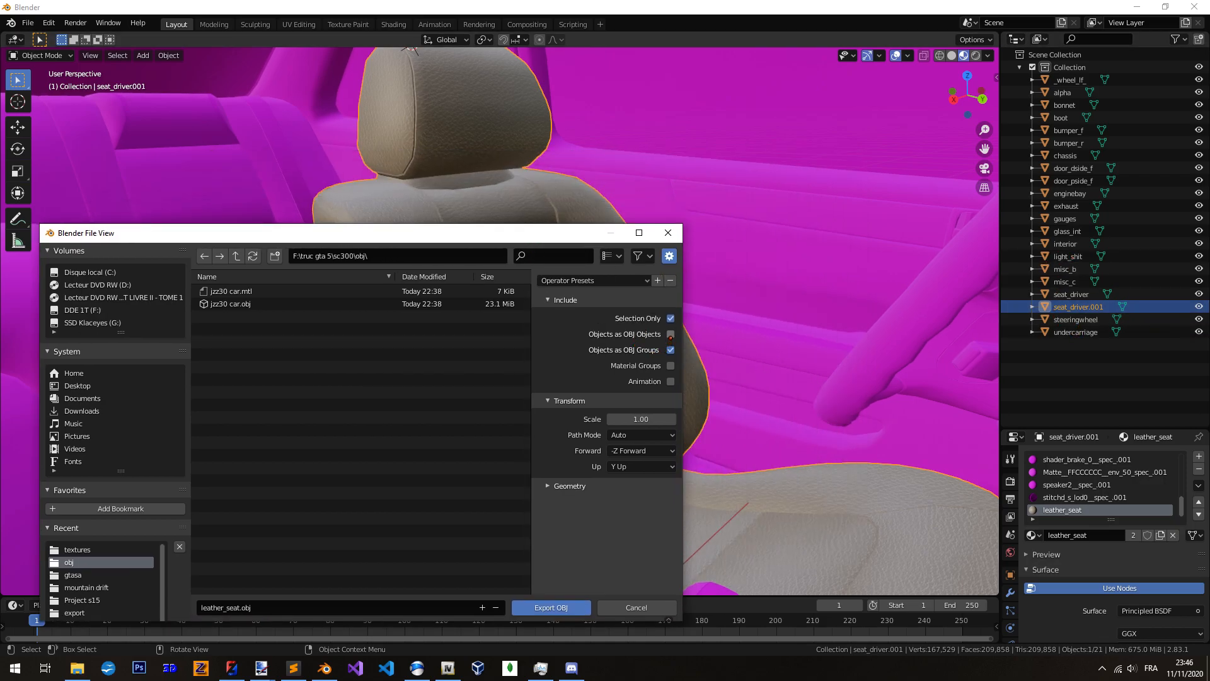
{"action": "left_click_drag", "start_coordinate": [435, 235], "coordinate": [460, 202]}
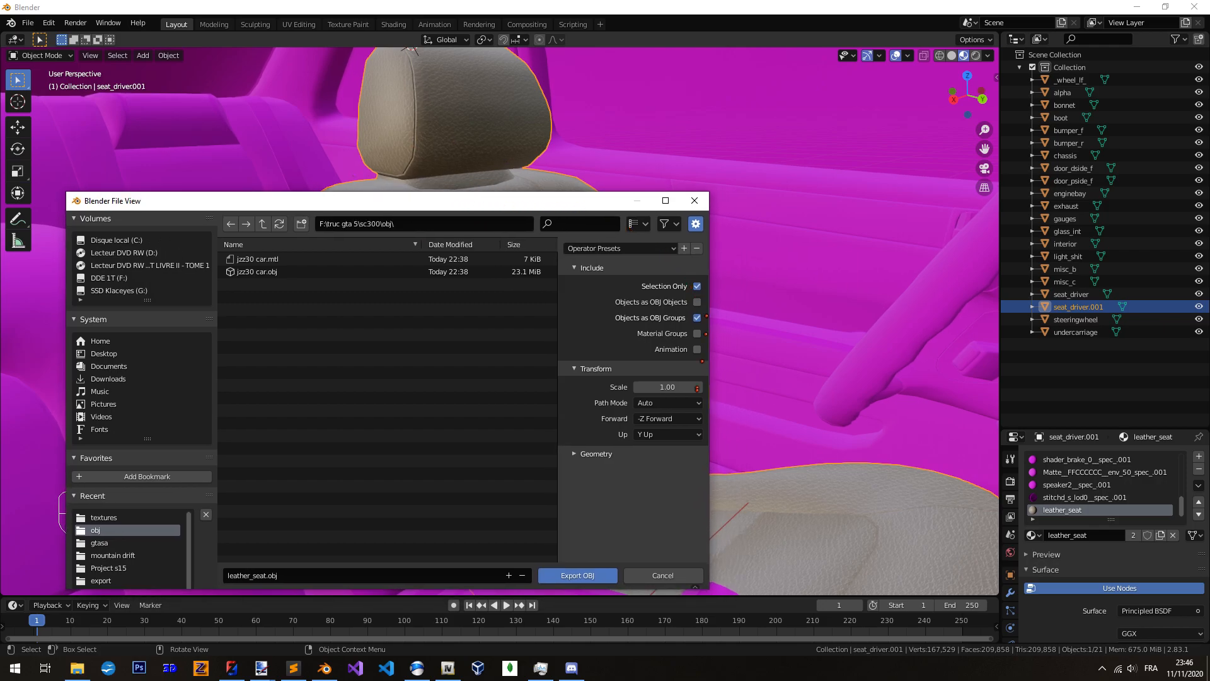
{"action": "left_click", "coordinate": [636, 453]}
{"action": "left_click", "coordinate": [637, 453]}
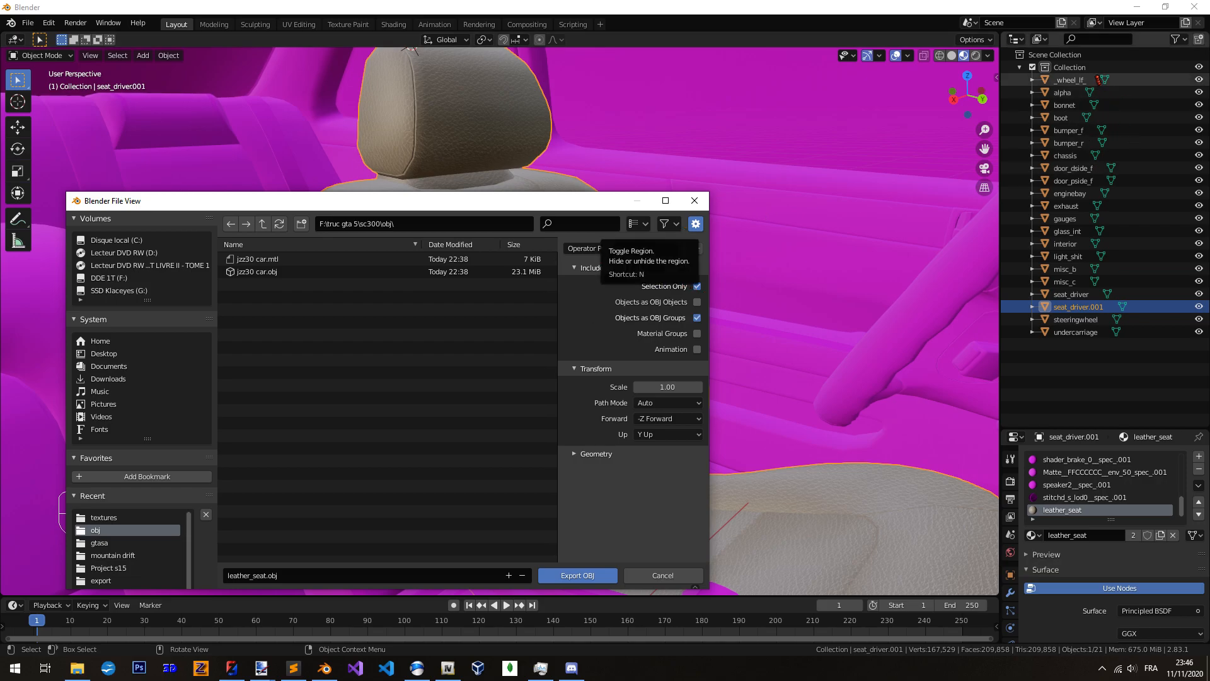
{"action": "left_click_drag", "start_coordinate": [512, 200], "coordinate": [586, 200]}
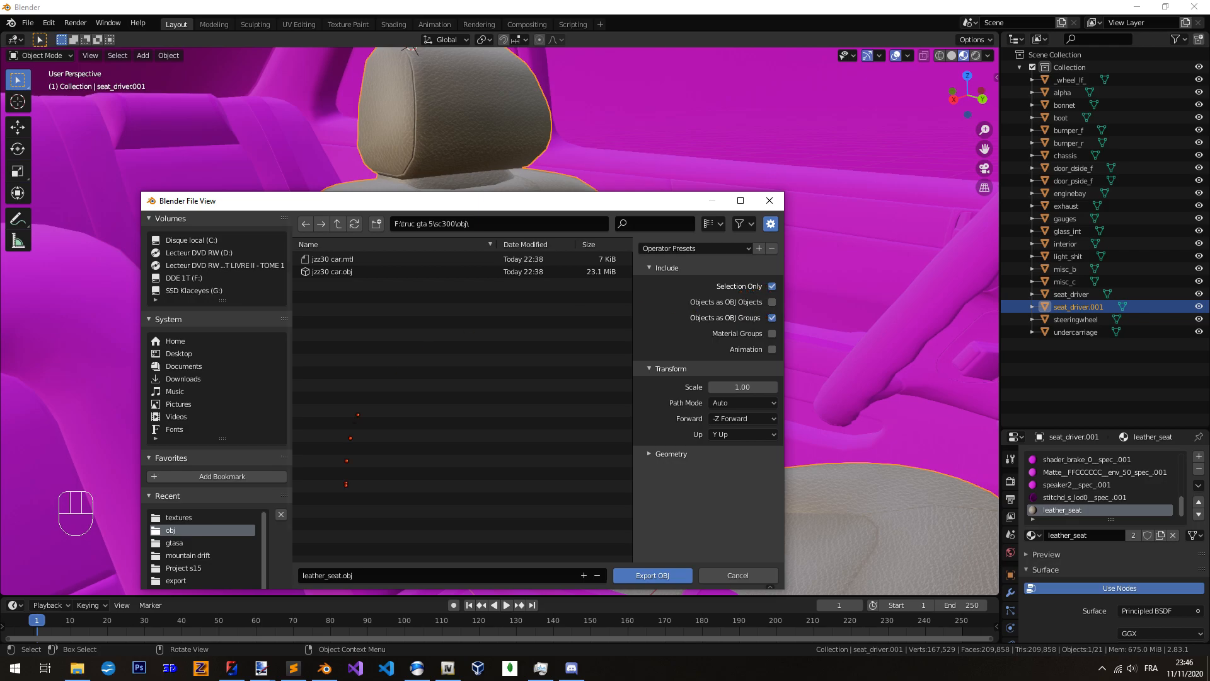
{"action": "left_click", "coordinate": [649, 575]}
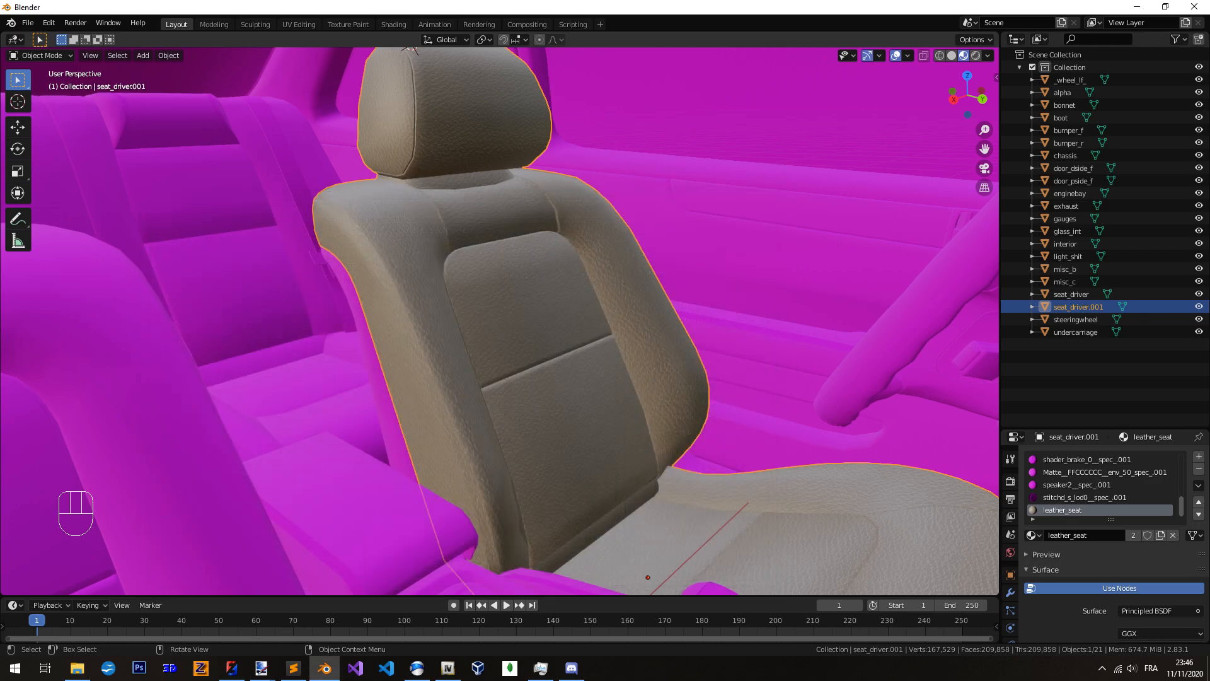
Switch to ZModeler, start importing a model and browse to the sc300 folder inside truc gta 5
{"action": "left_click", "coordinate": [325, 668]}
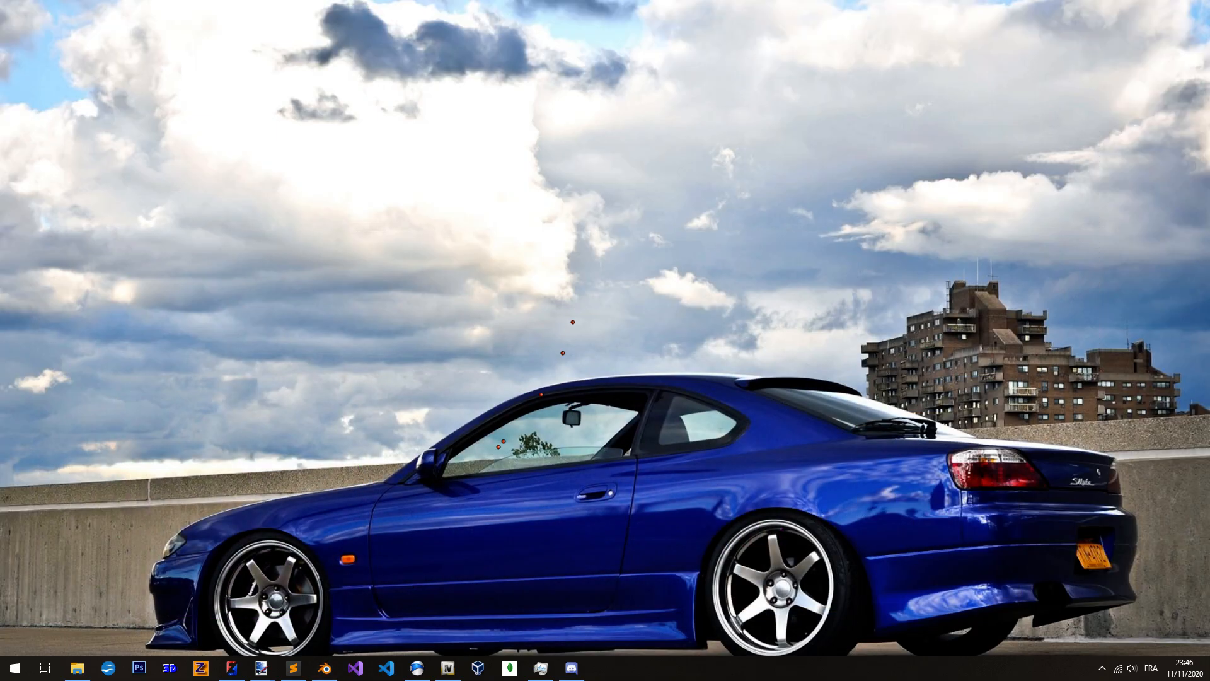
{"action": "left_click", "coordinate": [231, 668]}
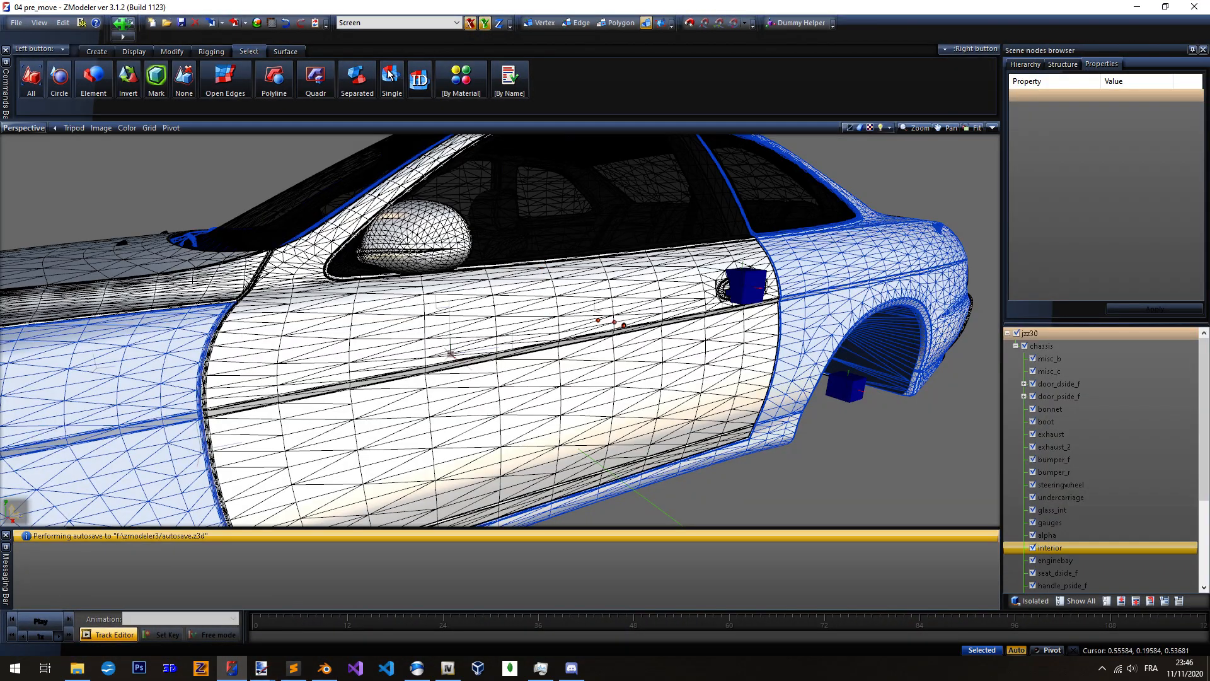
{"action": "scroll", "coordinate": [516, 340], "scroll_direction": "up", "scroll_amount": 5}
{"action": "middle_click_drag", "start_coordinate": [517, 340], "coordinate": [844, 359]}
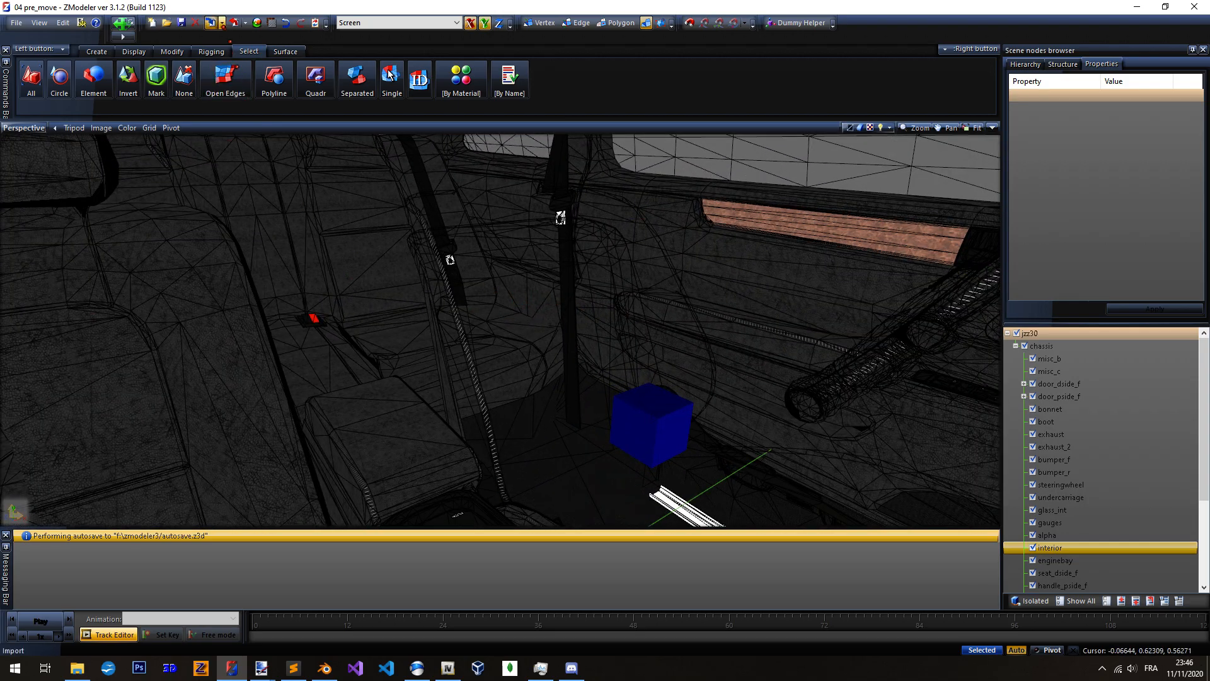
{"action": "left_click", "coordinate": [215, 23]}
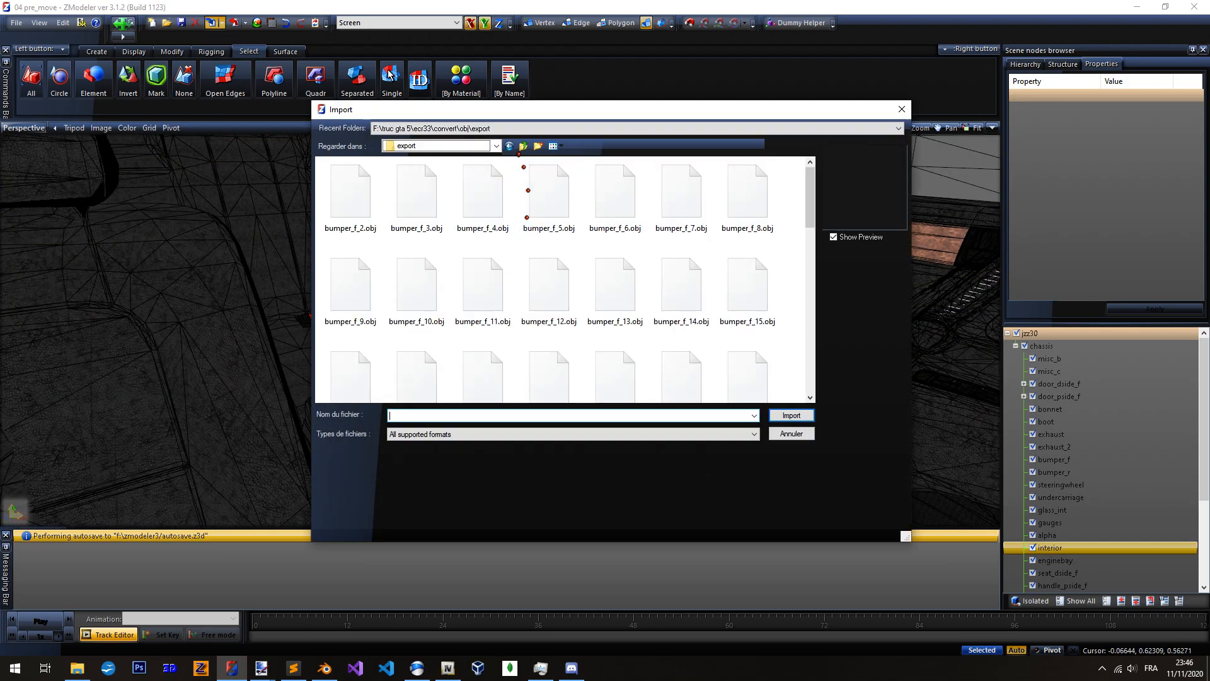
{"action": "key", "text": "BackSpace"}
{"action": "key", "text": "BackSpace"}
{"action": "key", "text": "BackSpace"}
{"action": "key", "text": "BackSpace"}
{"action": "left_click", "coordinate": [493, 196]}
{"action": "key", "text": "s"}
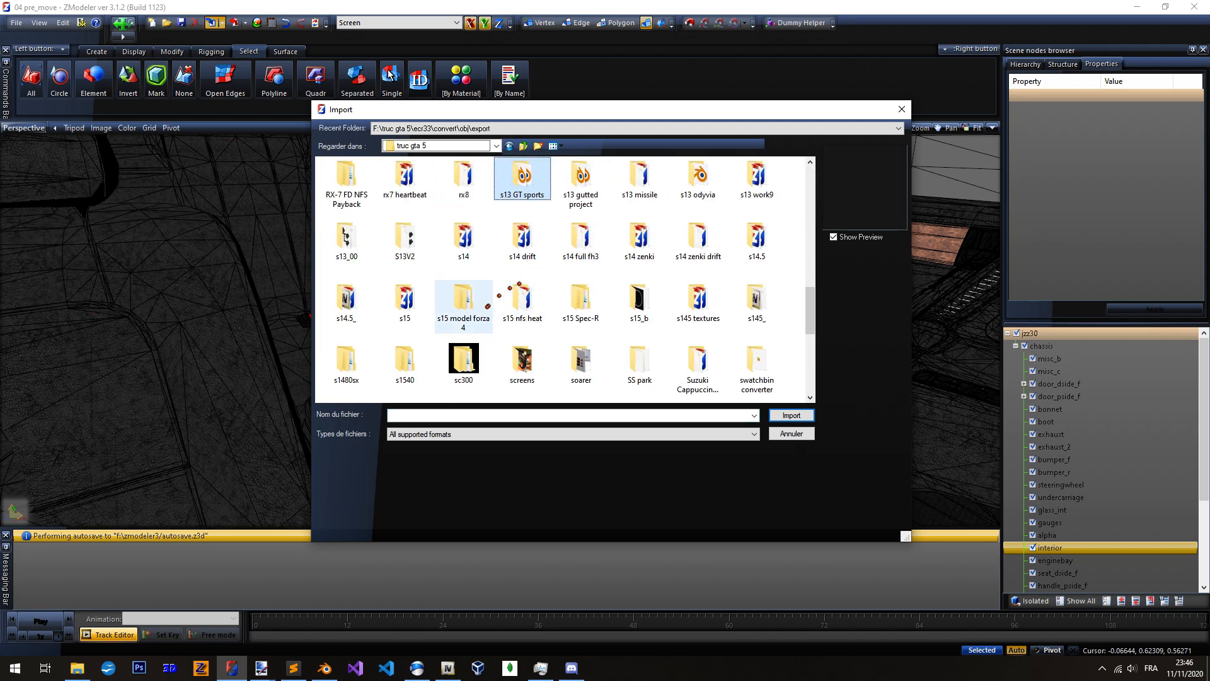
{"action": "key", "text": "Return"}
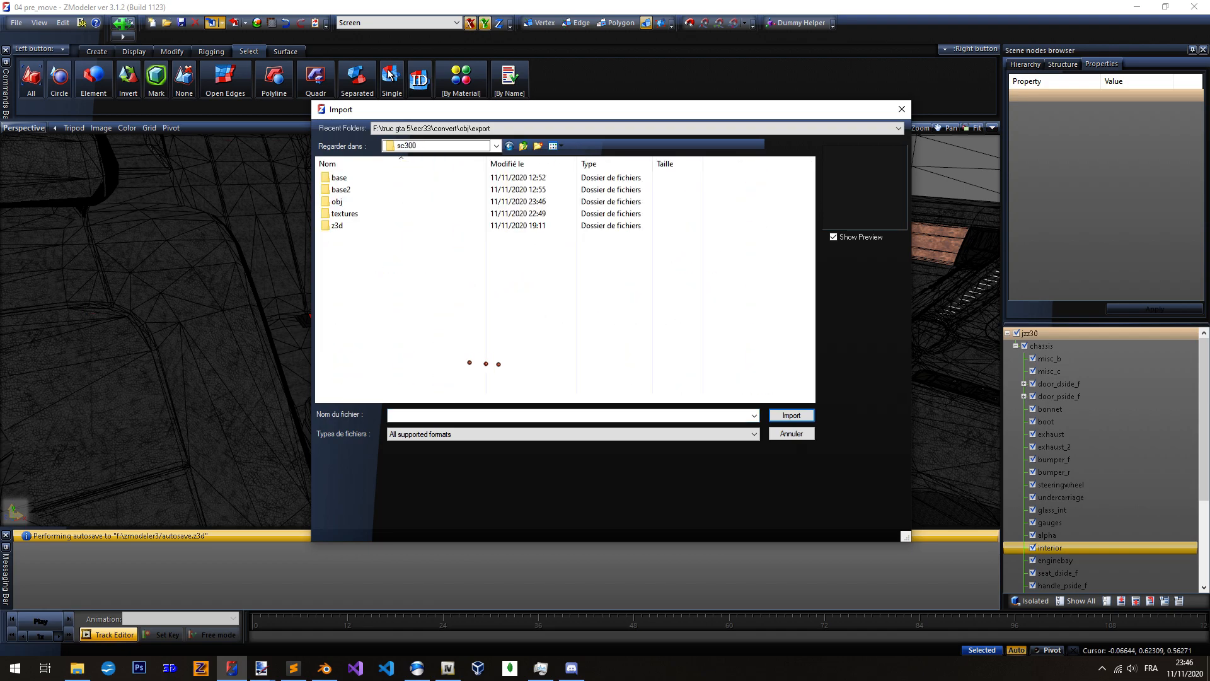
Import leather_seat.obj from the obj folder, split by groups and with its MTL materials
{"action": "double_click", "coordinate": [386, 201]}
{"action": "left_click", "coordinate": [416, 190]}
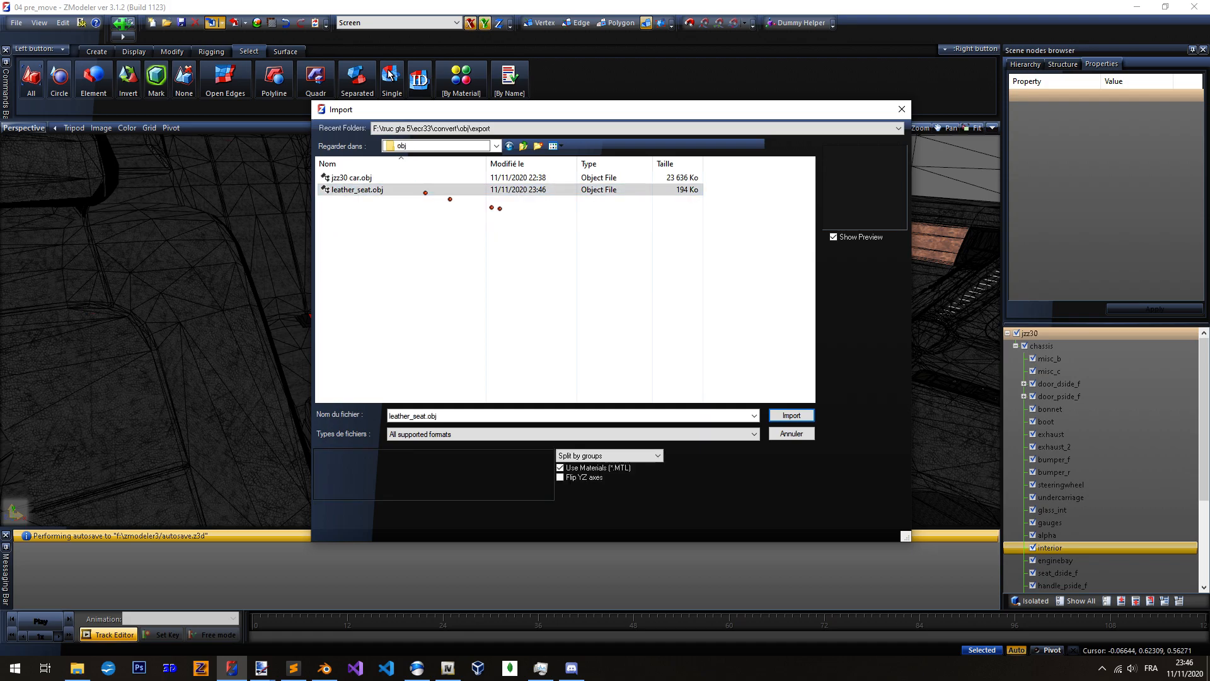
{"action": "left_click", "coordinate": [792, 415]}
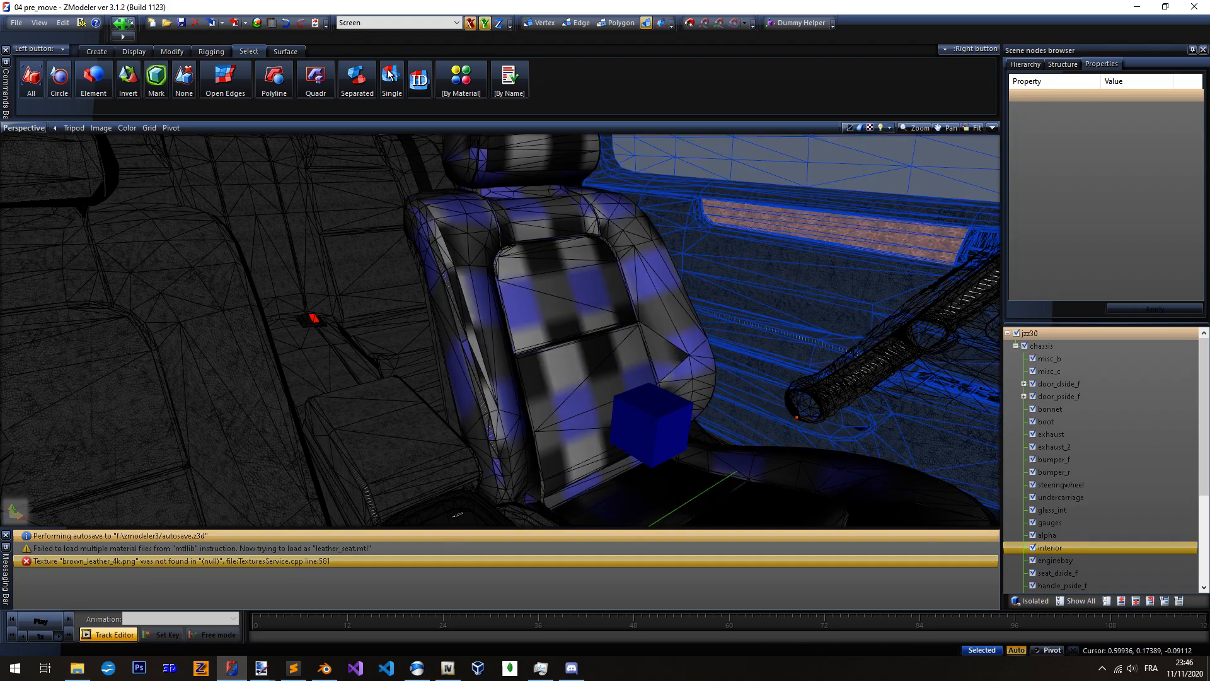
Select the imported seat_driver.001_interior.002 node and isolate it from the rest of the car
{"action": "scroll", "coordinate": [530, 343], "scroll_direction": "down", "scroll_amount": 2}
{"action": "mouse_move", "coordinate": [554, 343]}
{"action": "middle_mouse_down"}
{"action": "mouse_move", "coordinate": [542, 296]}
{"action": "mouse_move", "coordinate": [567, 352]}
{"action": "middle_mouse_up"}
{"action": "scroll", "coordinate": [1085, 460], "scroll_direction": "down", "scroll_amount": 4}
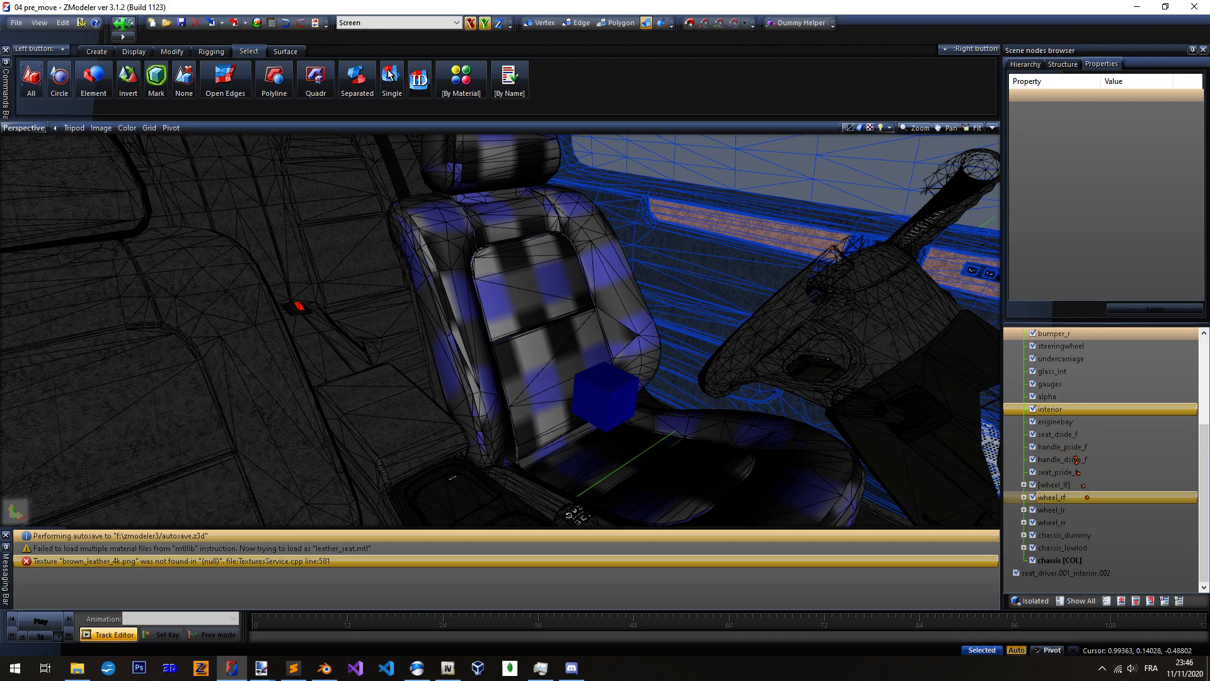
{"action": "left_click", "coordinate": [1085, 573]}
{"action": "left_click", "coordinate": [1031, 601]}
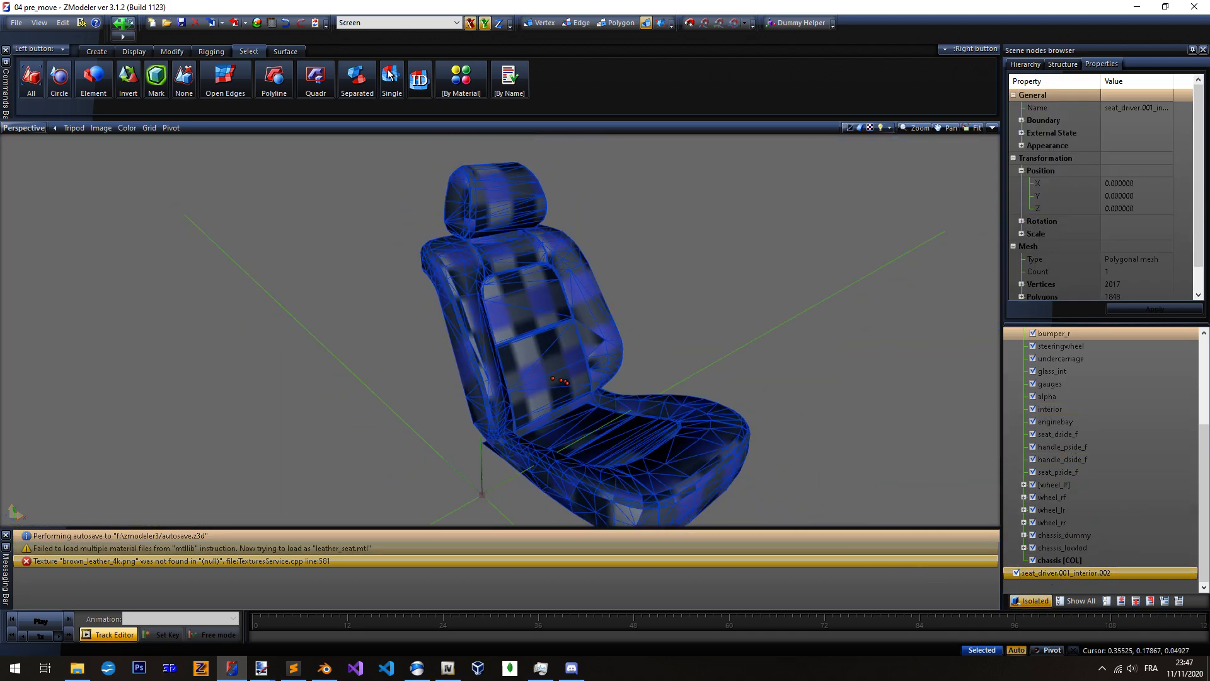
{"action": "mouse_move", "coordinate": [556, 386]}
{"action": "middle_mouse_down"}
{"action": "mouse_move", "coordinate": [576, 381]}
{"action": "mouse_move", "coordinate": [599, 339]}
{"action": "mouse_move", "coordinate": [564, 375]}
{"action": "middle_mouse_up"}
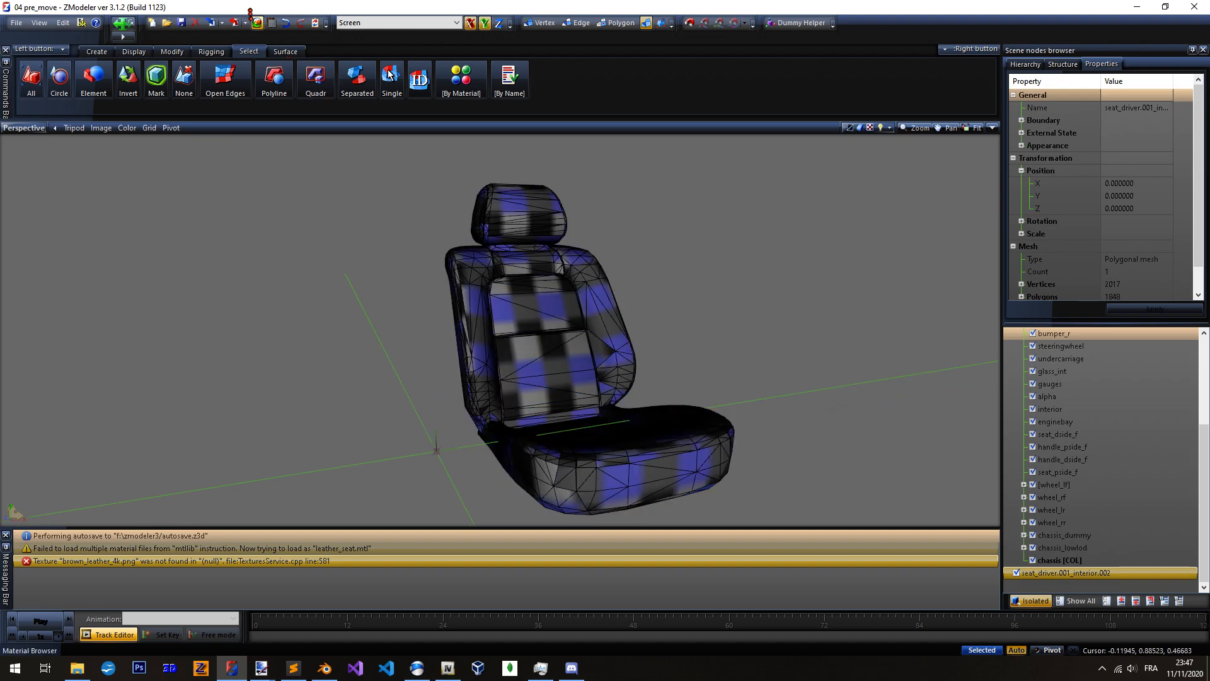
Open the Material Browser and select the imported seat's leather_seat material
{"action": "left_click", "coordinate": [257, 23]}
{"action": "left_click_drag", "start_coordinate": [281, 119], "coordinate": [215, 149]}
{"action": "left_click_drag", "start_coordinate": [361, 512], "coordinate": [367, 528]}
{"action": "left_click_drag", "start_coordinate": [361, 217], "coordinate": [359, 503]}
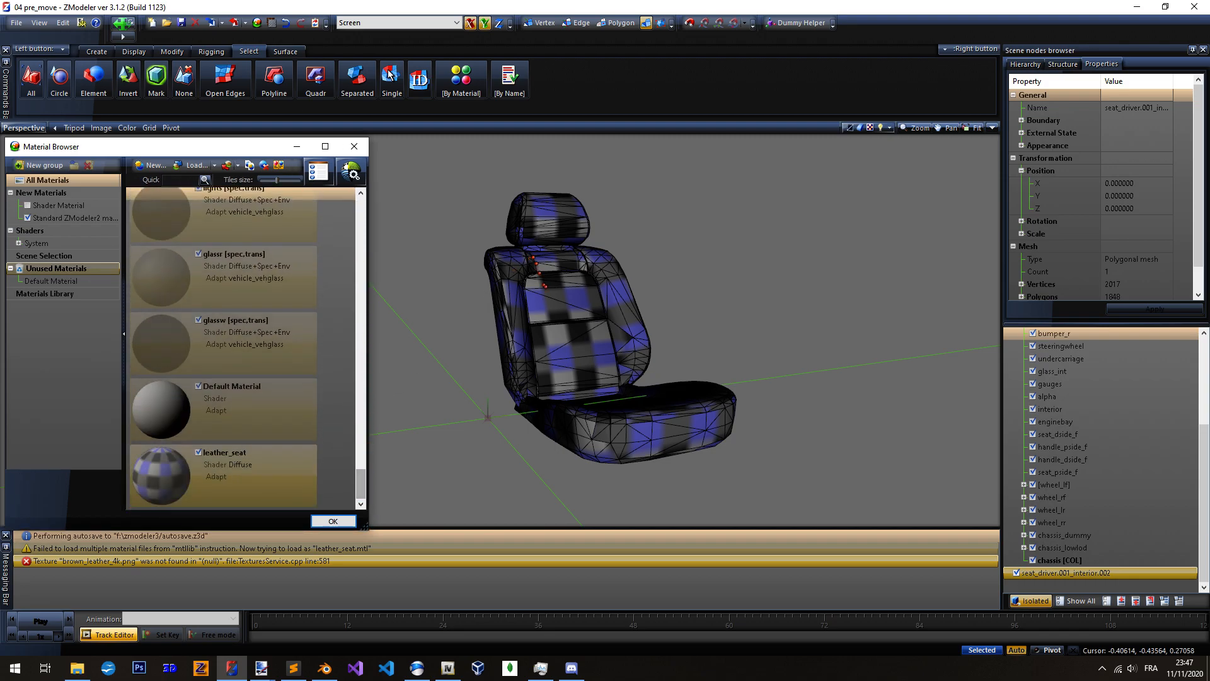
{"action": "left_click", "coordinate": [224, 476]}
{"action": "scroll", "coordinate": [618, 335], "scroll_direction": "down", "scroll_amount": 2}
{"action": "scroll", "coordinate": [558, 325], "scroll_direction": "up", "scroll_amount": 3}
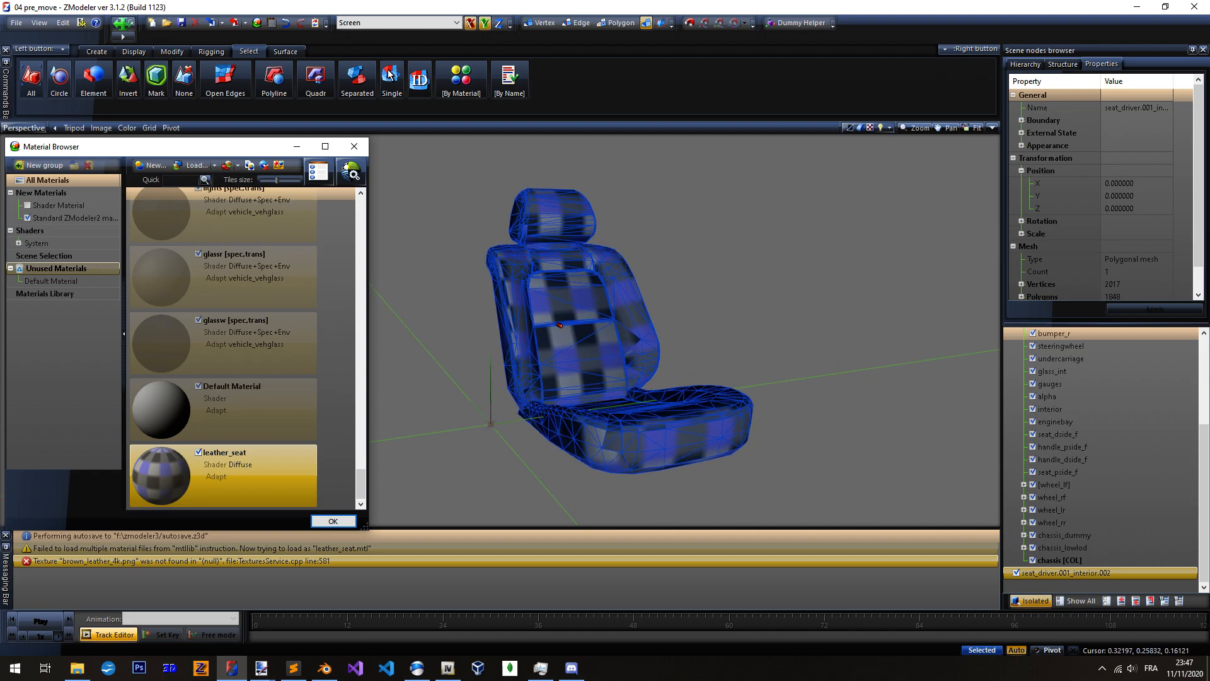
{"action": "scroll", "coordinate": [567, 330], "scroll_direction": "up", "scroll_amount": 1}
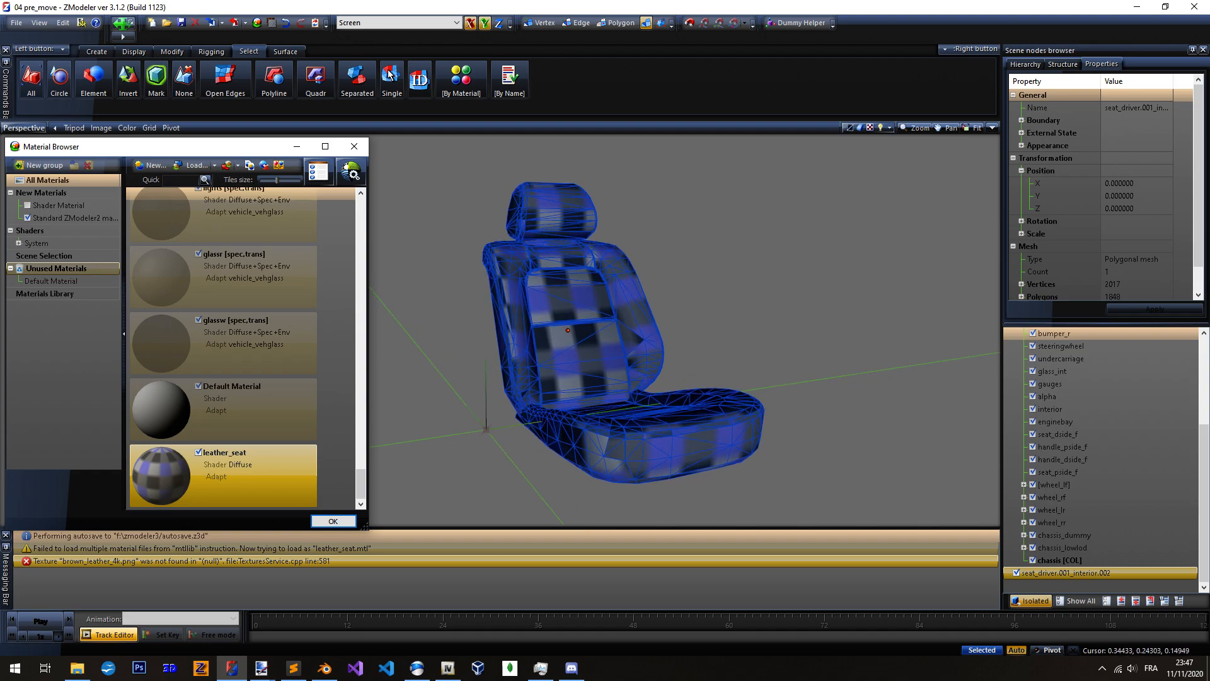
Apply the GTAV vehicle generic preset vehicle_detail2 to the leather_seat material
{"action": "left_click", "coordinate": [350, 170]}
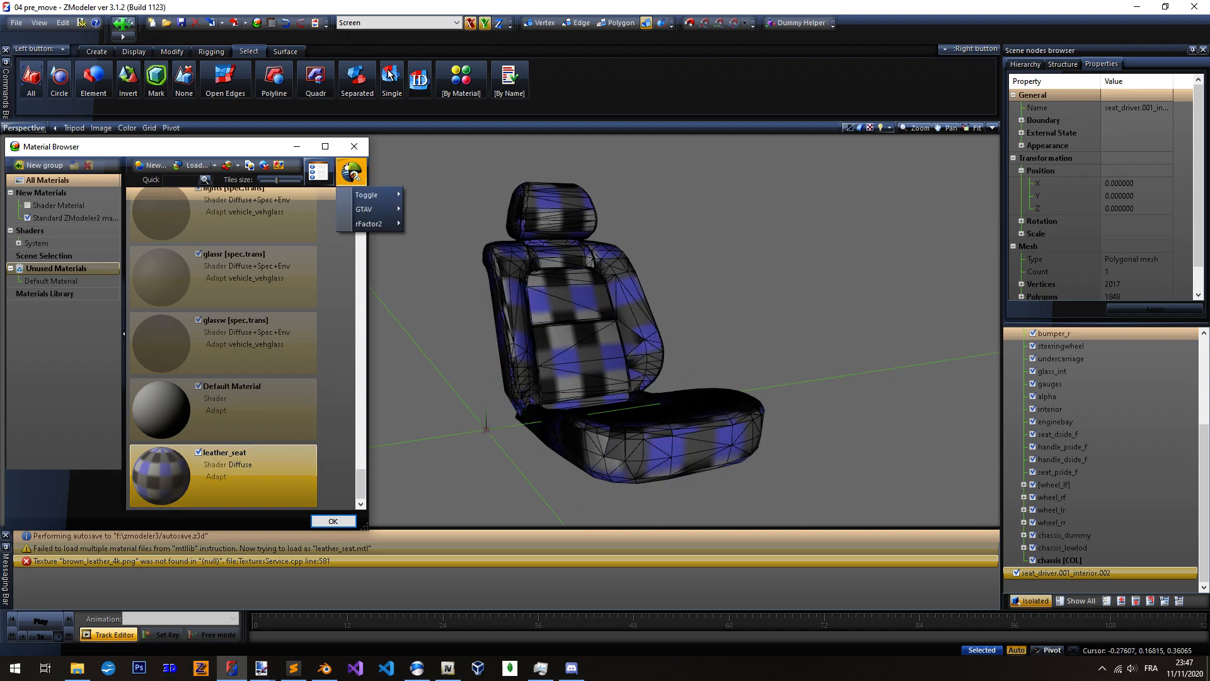
{"action": "mouse_move", "coordinate": [386, 210]}
{"action": "mouse_move", "coordinate": [459, 224]}
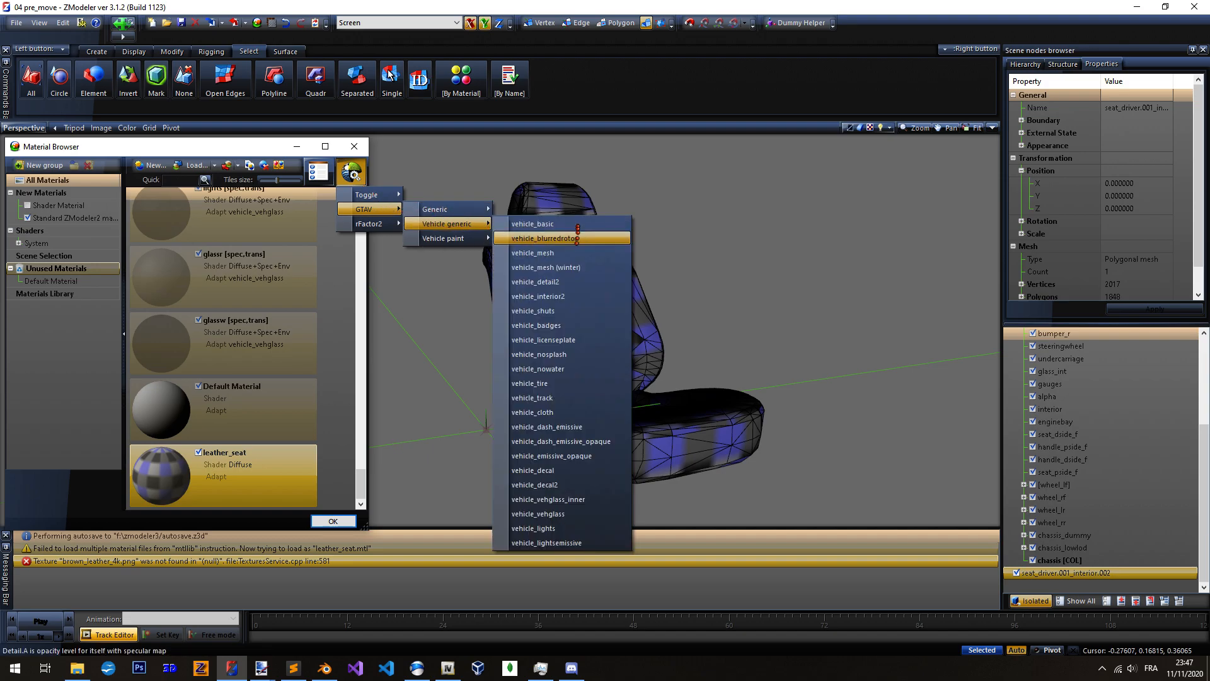
{"action": "left_click", "coordinate": [574, 281]}
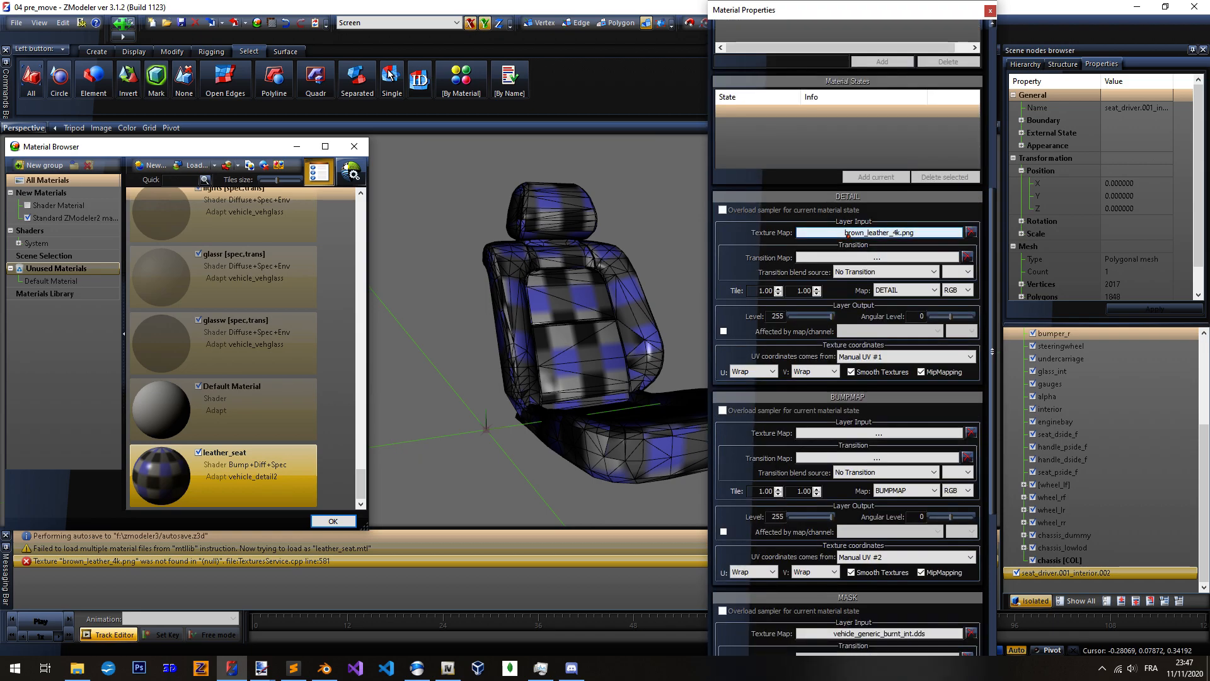
Replace the material's missing brown_leather_4k.png detail texture with the file from the sc300 textures folder and inspect the seat
{"action": "left_click", "coordinate": [847, 232]}
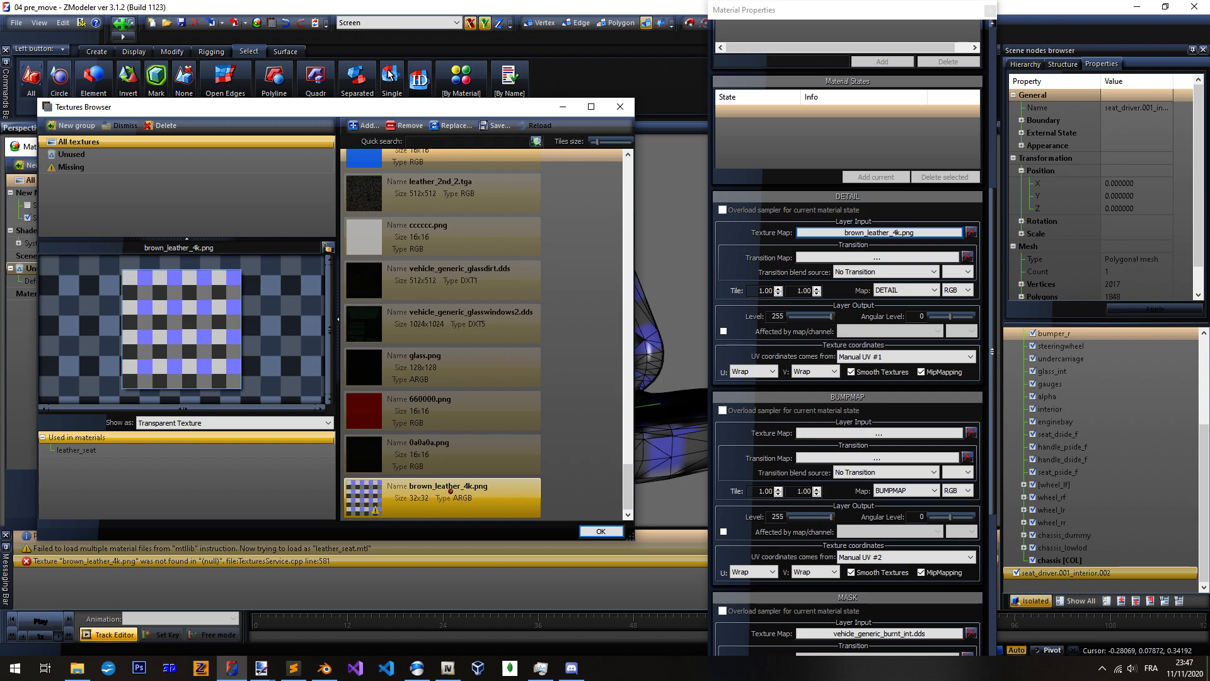
{"action": "left_click_drag", "start_coordinate": [328, 116], "coordinate": [336, 64]}
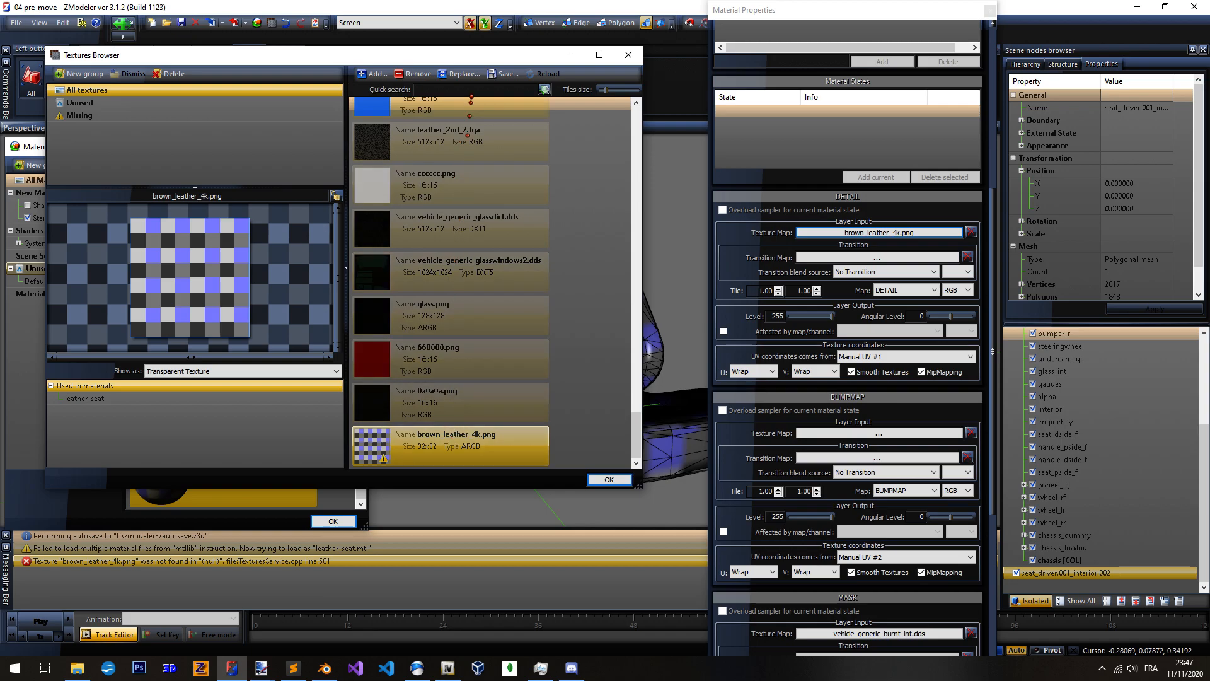
{"action": "left_click", "coordinate": [455, 74]}
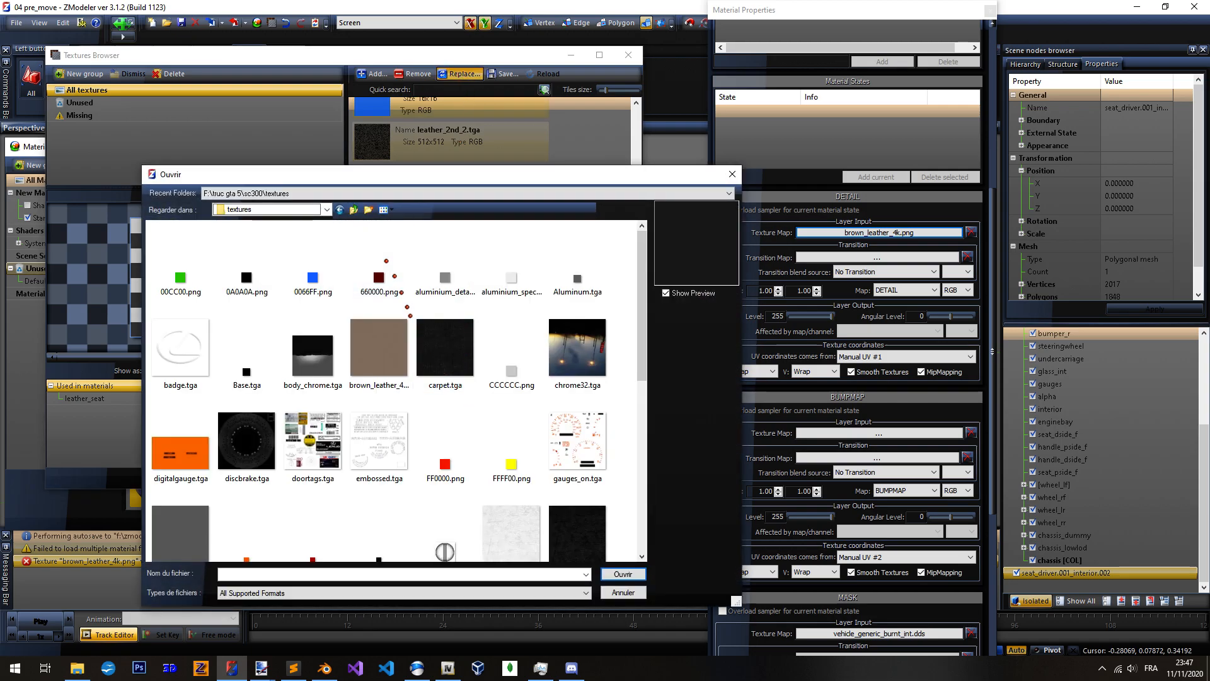
{"action": "left_click", "coordinate": [377, 344]}
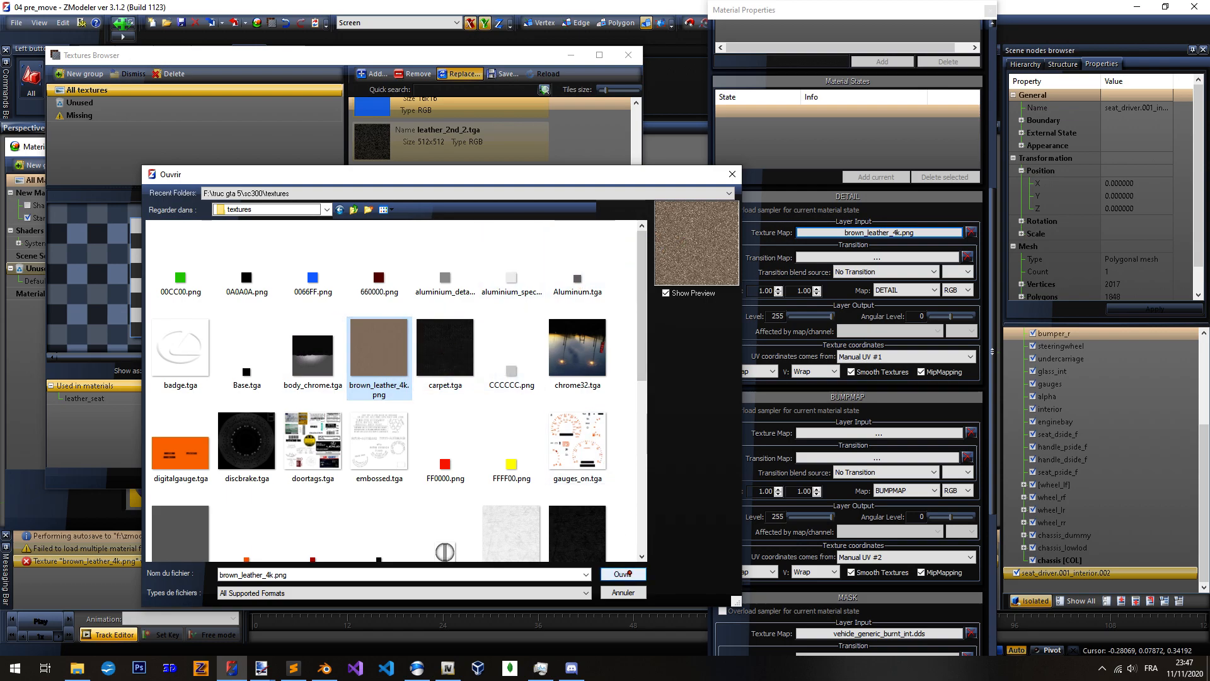
{"action": "left_click", "coordinate": [623, 573]}
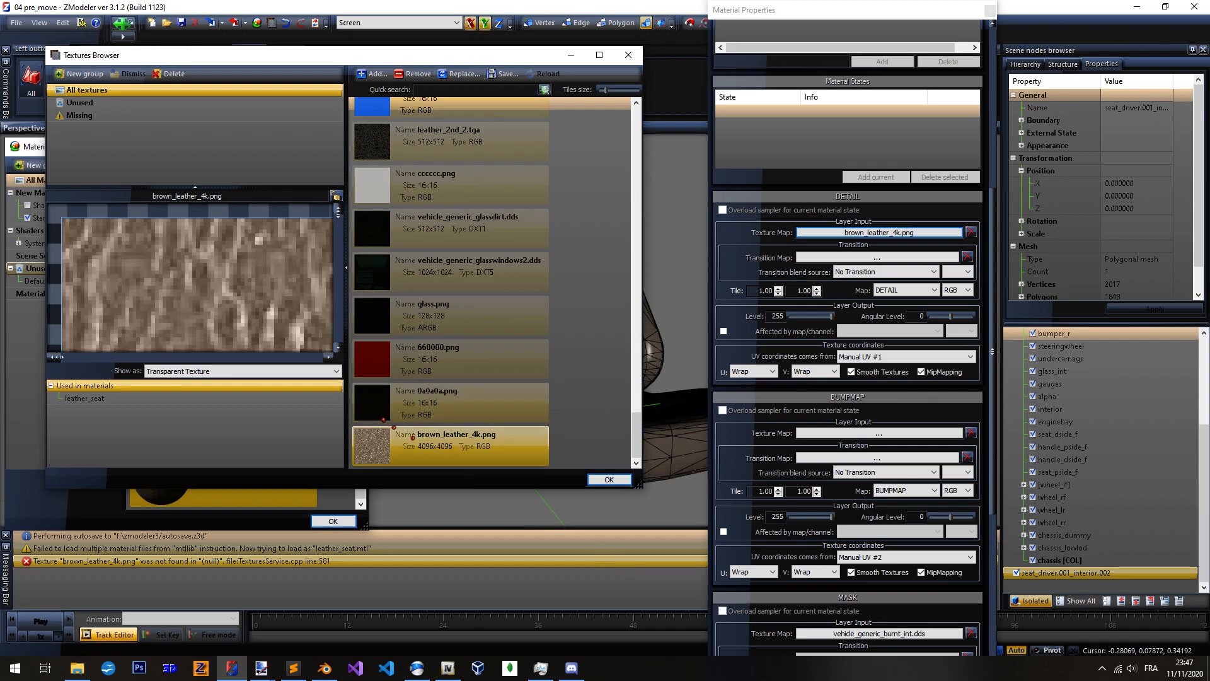
{"action": "left_click", "coordinate": [628, 55]}
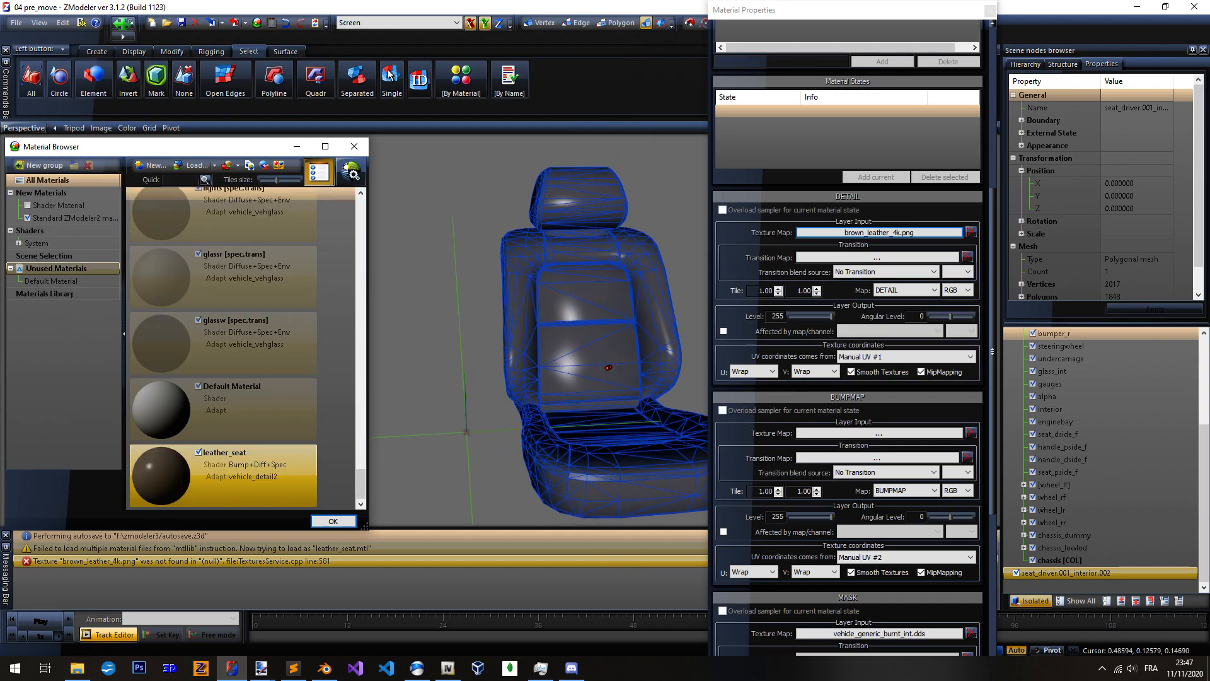
{"action": "middle_click_drag", "start_coordinate": [650, 327], "coordinate": [606, 356]}
{"action": "scroll", "coordinate": [605, 346], "scroll_direction": "up", "scroll_amount": 4}
{"action": "scroll", "coordinate": [605, 346], "scroll_direction": "down", "scroll_amount": 4}
{"action": "scroll", "coordinate": [625, 312], "scroll_direction": "up", "scroll_amount": 1}
{"action": "scroll", "coordinate": [631, 295], "scroll_direction": "down", "scroll_amount": 3}
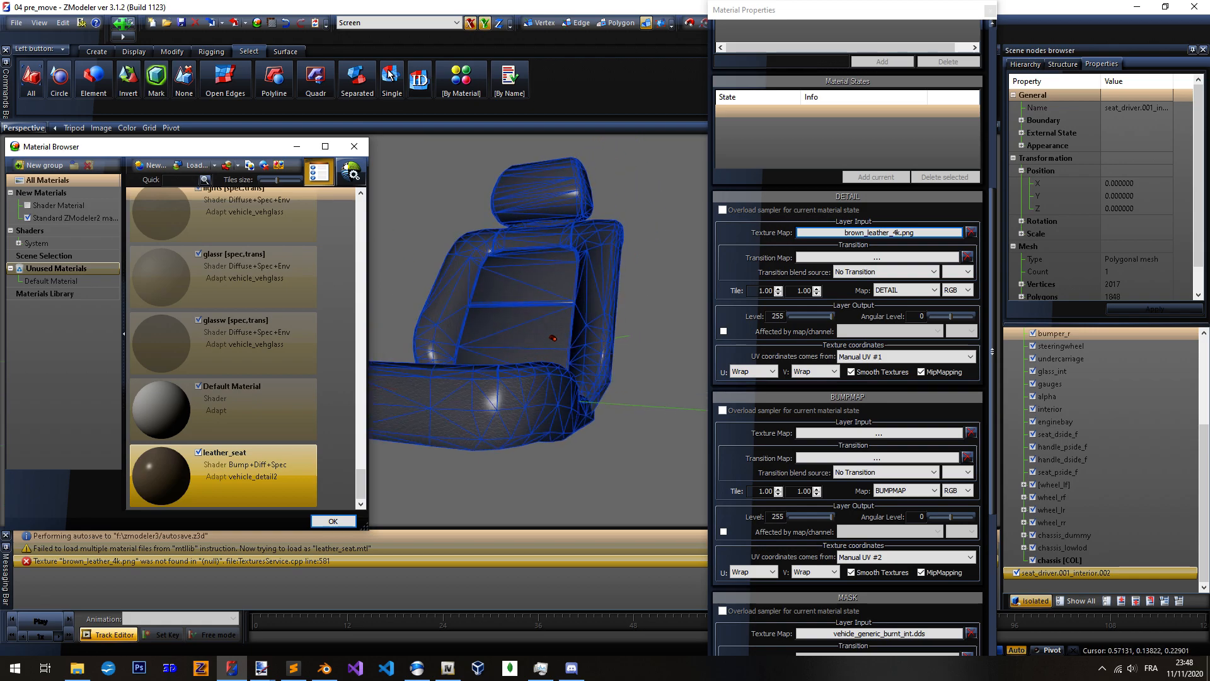
Assign blank_normal.dds as the leather_seat material's bump map texture
{"action": "scroll", "coordinate": [606, 358], "scroll_direction": "up", "scroll_amount": 4}
{"action": "scroll", "coordinate": [602, 360], "scroll_direction": "down", "scroll_amount": 4}
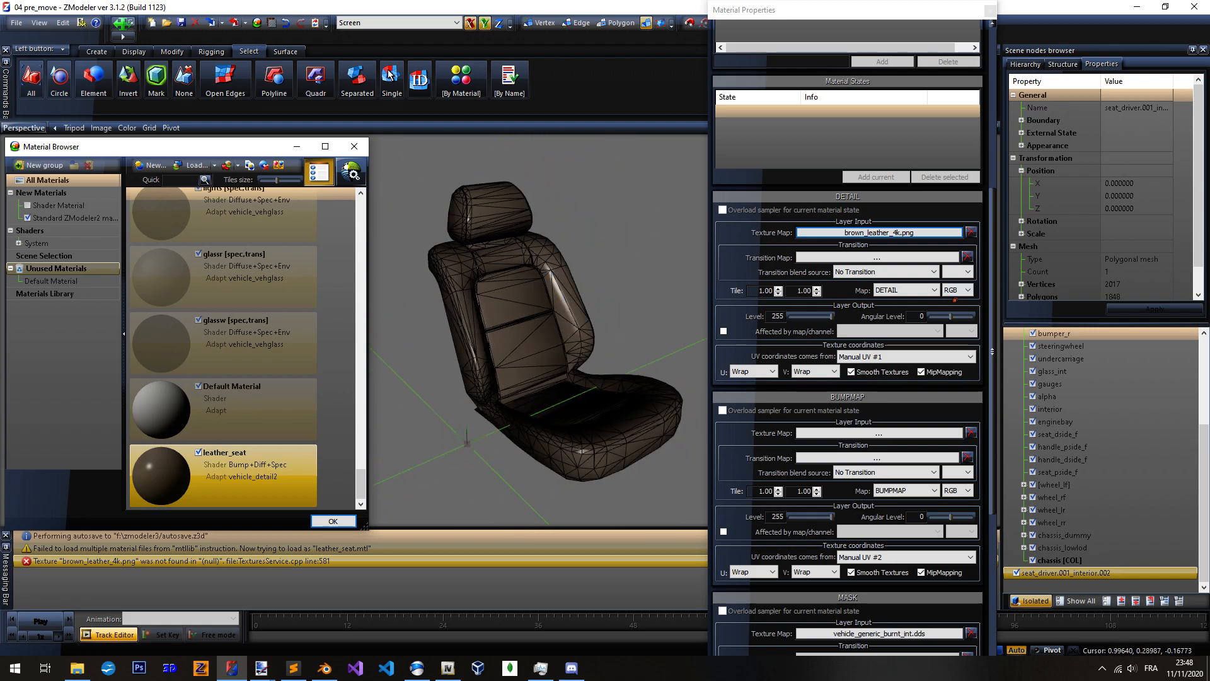
{"action": "scroll", "coordinate": [850, 252], "scroll_direction": "down", "scroll_amount": 4}
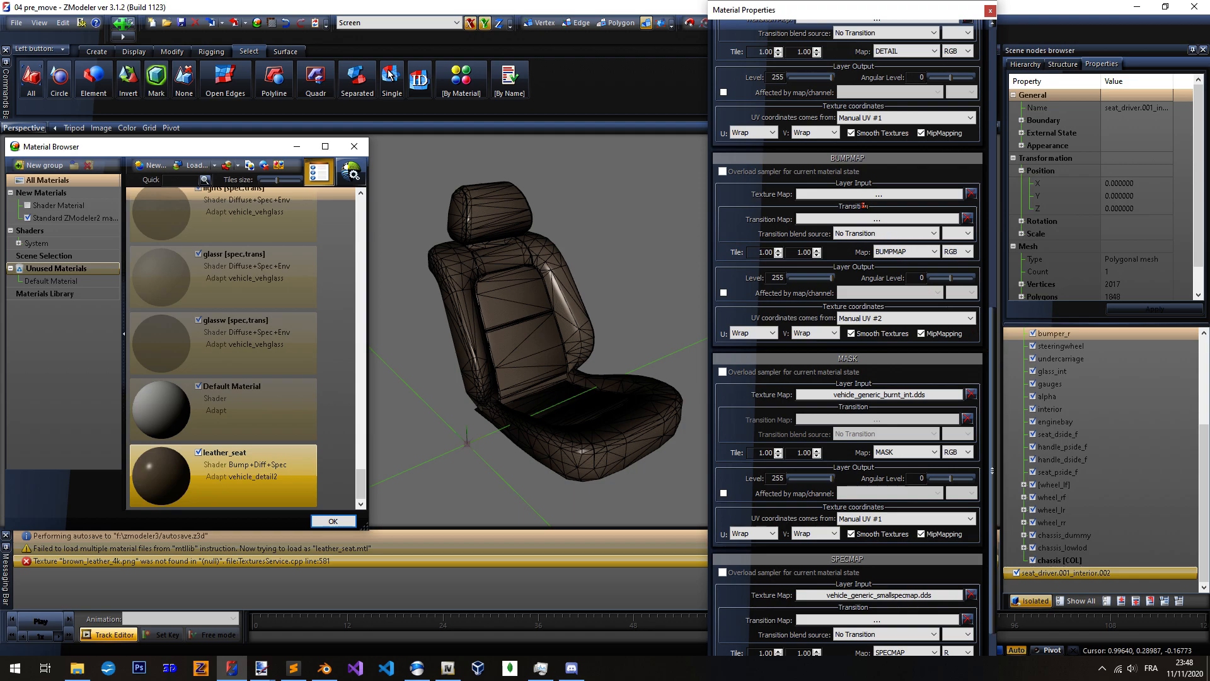
{"action": "left_click", "coordinate": [839, 194]}
{"action": "scroll", "coordinate": [494, 292], "scroll_direction": "up", "scroll_amount": 10}
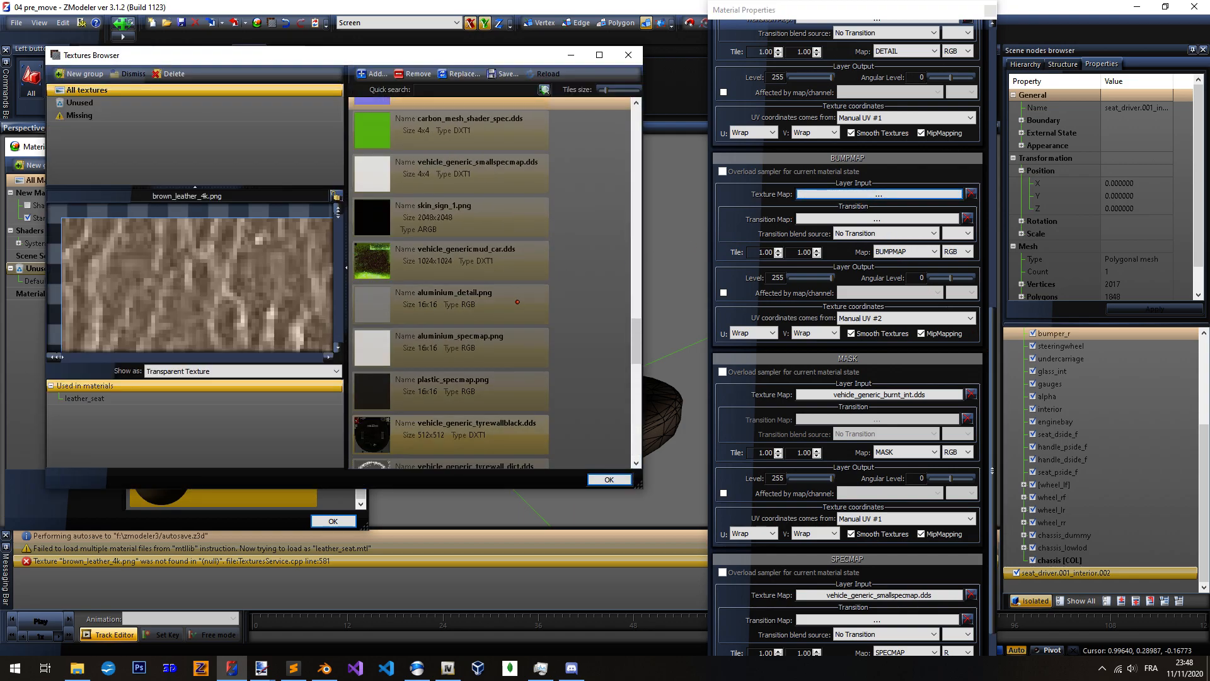
{"action": "double_click", "coordinate": [463, 208]}
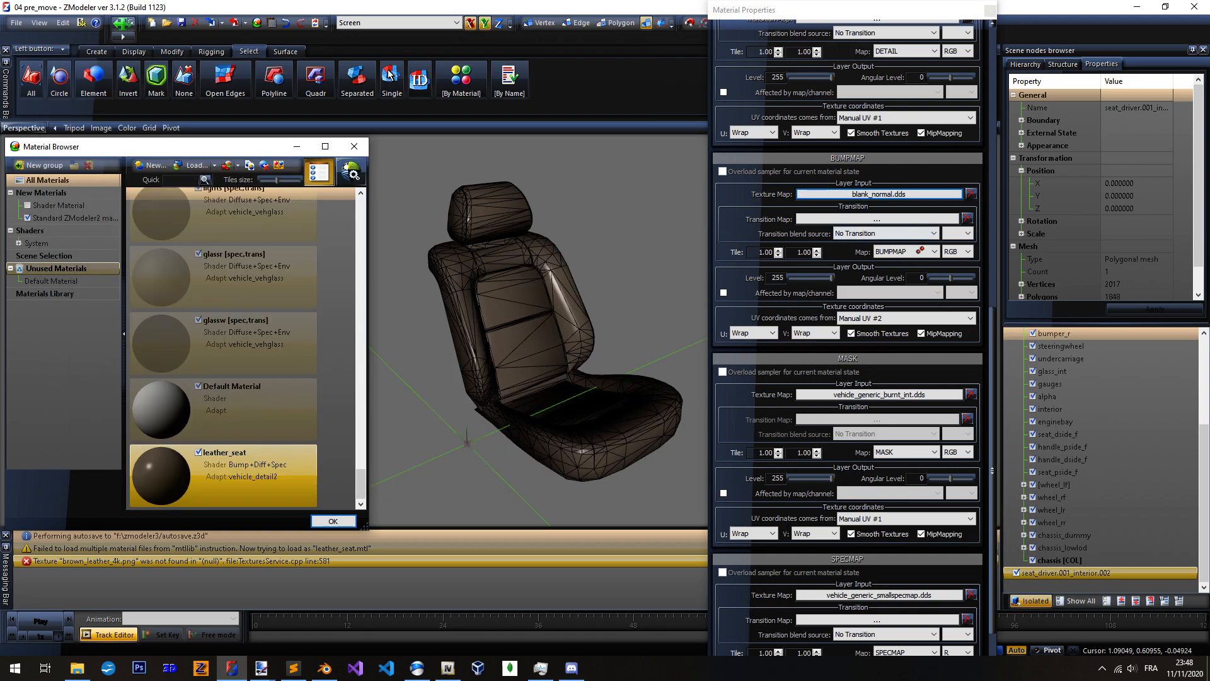
Replace the leather_seat material's mask texture with carbon_mesh_shader_spec.dds
{"action": "left_click", "coordinate": [879, 394]}
{"action": "scroll", "coordinate": [497, 290], "scroll_direction": "up", "scroll_amount": 4}
{"action": "double_click", "coordinate": [480, 312]}
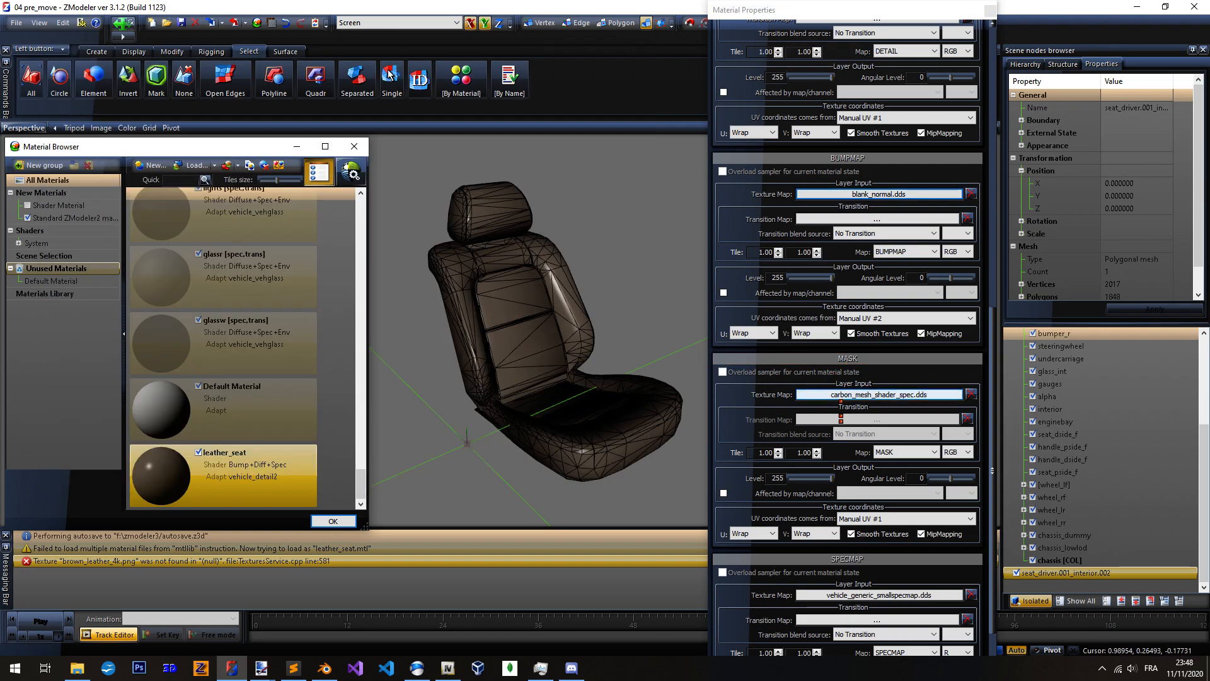
Replace the leather_seat material's specular map texture with plastic_specmap.png
{"action": "left_click", "coordinate": [860, 594]}
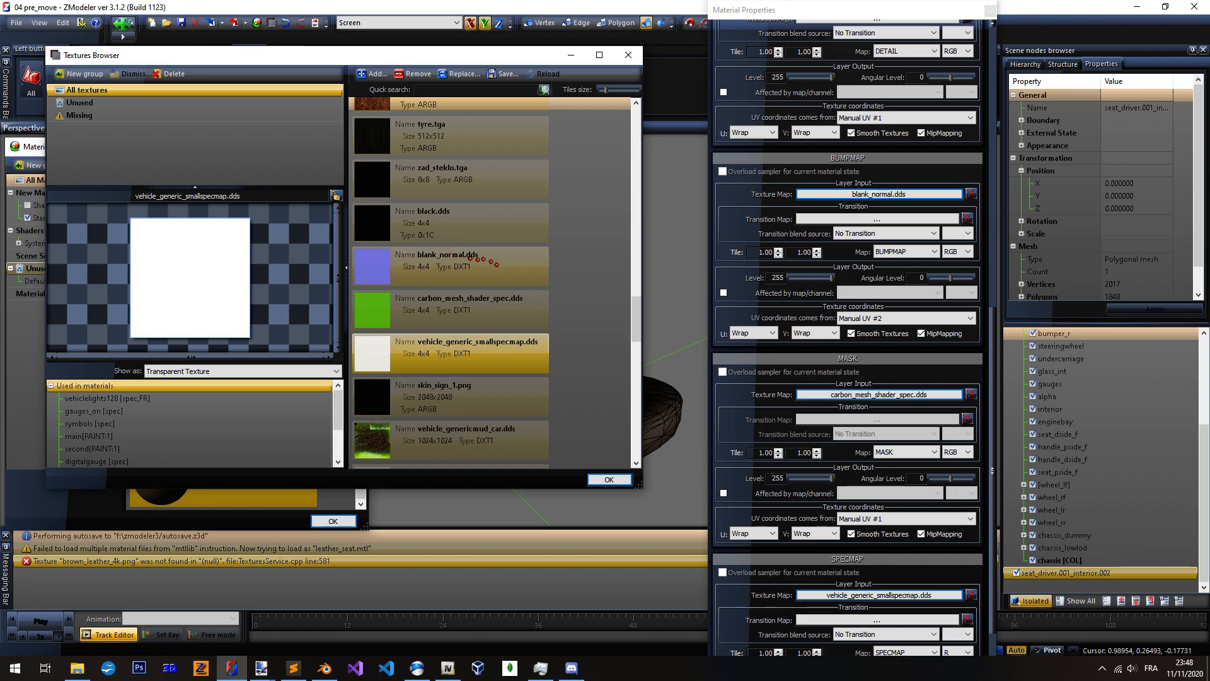
{"action": "scroll", "coordinate": [490, 266], "scroll_direction": "down", "scroll_amount": 5}
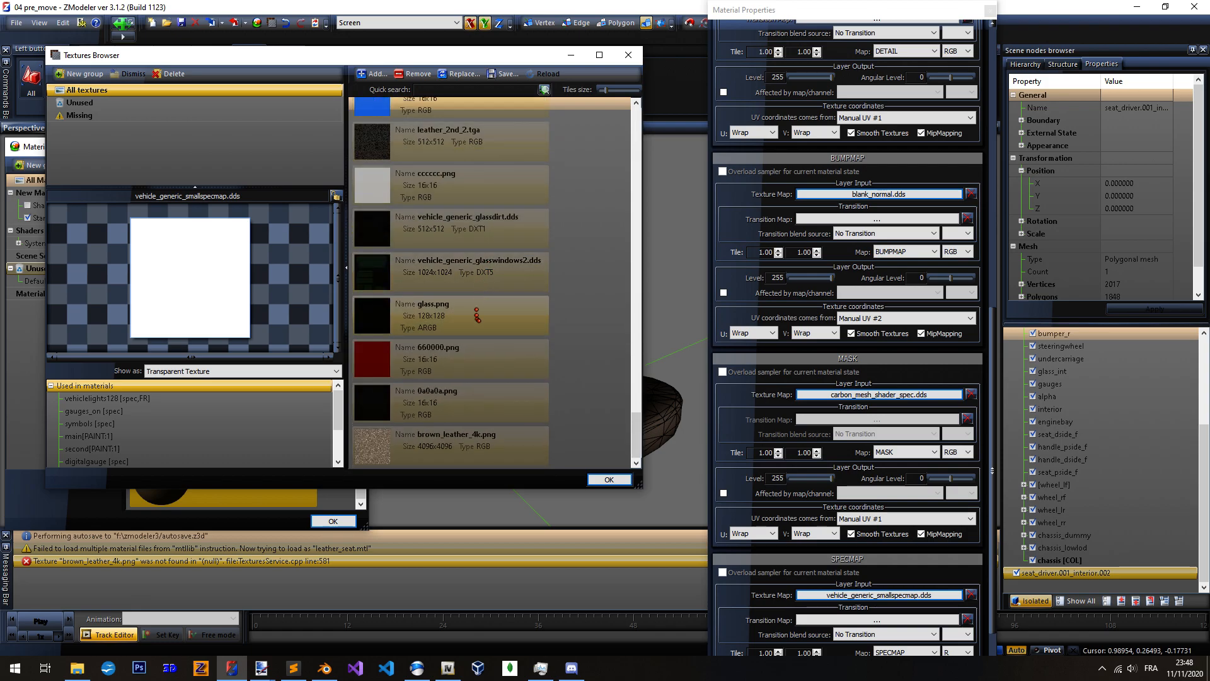
{"action": "scroll", "coordinate": [487, 325], "scroll_direction": "up", "scroll_amount": 10}
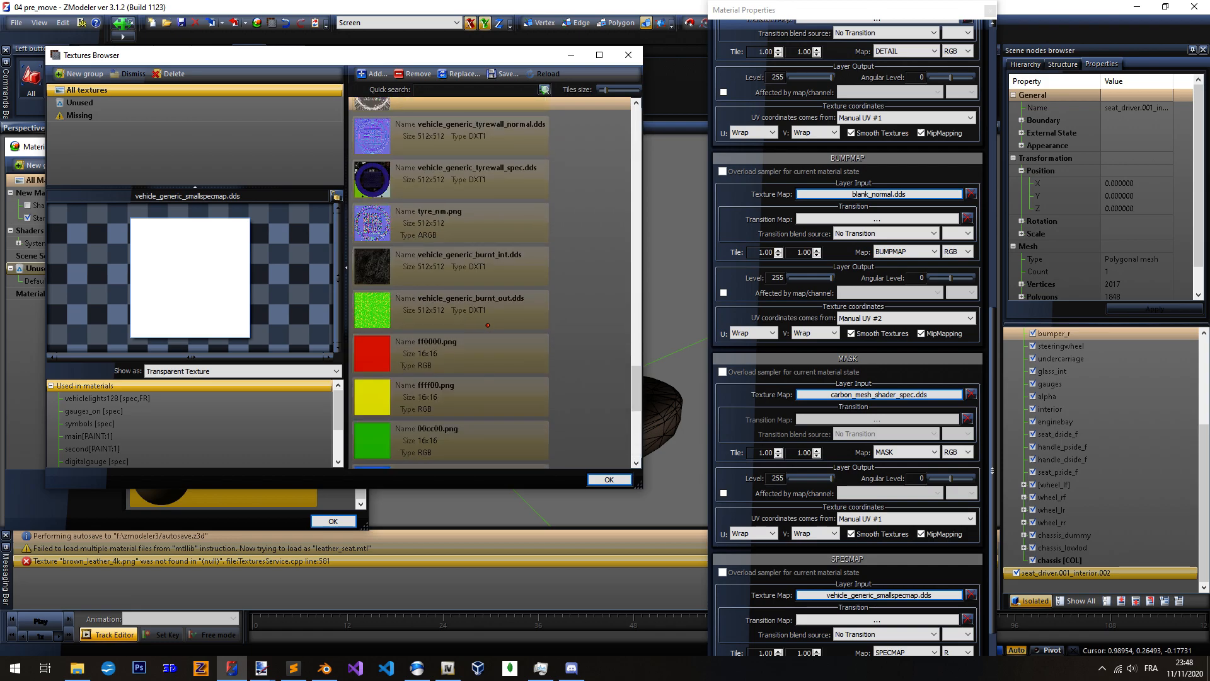
{"action": "left_click", "coordinate": [492, 384]}
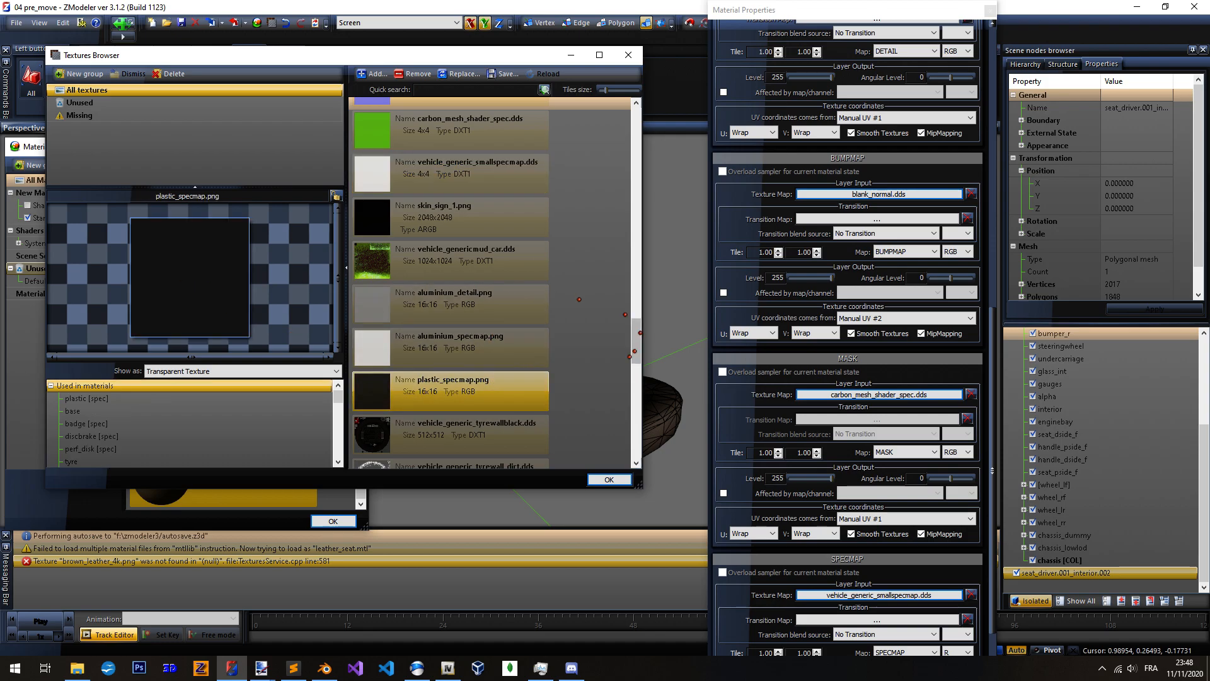
{"action": "left_click", "coordinate": [608, 478]}
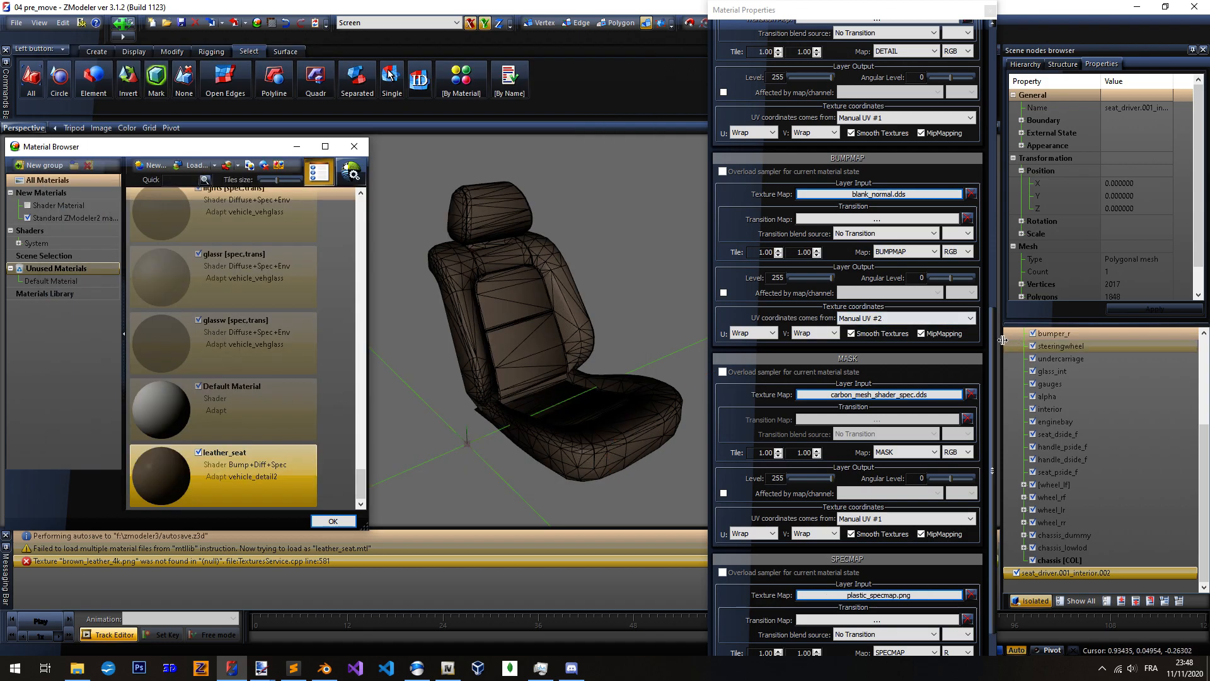
Inspect the seat with its updated material and close the Material Properties and Material Browser windows
{"action": "left_click_drag", "start_coordinate": [990, 358], "coordinate": [996, 403]}
{"action": "middle_click_drag", "start_coordinate": [621, 391], "coordinate": [650, 292]}
{"action": "scroll", "coordinate": [534, 317], "scroll_direction": "up", "scroll_amount": 3}
{"action": "scroll", "coordinate": [517, 343], "scroll_direction": "down", "scroll_amount": 3}
{"action": "scroll", "coordinate": [590, 305], "scroll_direction": "up", "scroll_amount": 1}
{"action": "left_click", "coordinate": [990, 11]}
{"action": "scroll", "coordinate": [603, 304], "scroll_direction": "down", "scroll_amount": 1}
{"action": "scroll", "coordinate": [603, 304], "scroll_direction": "up", "scroll_amount": 1}
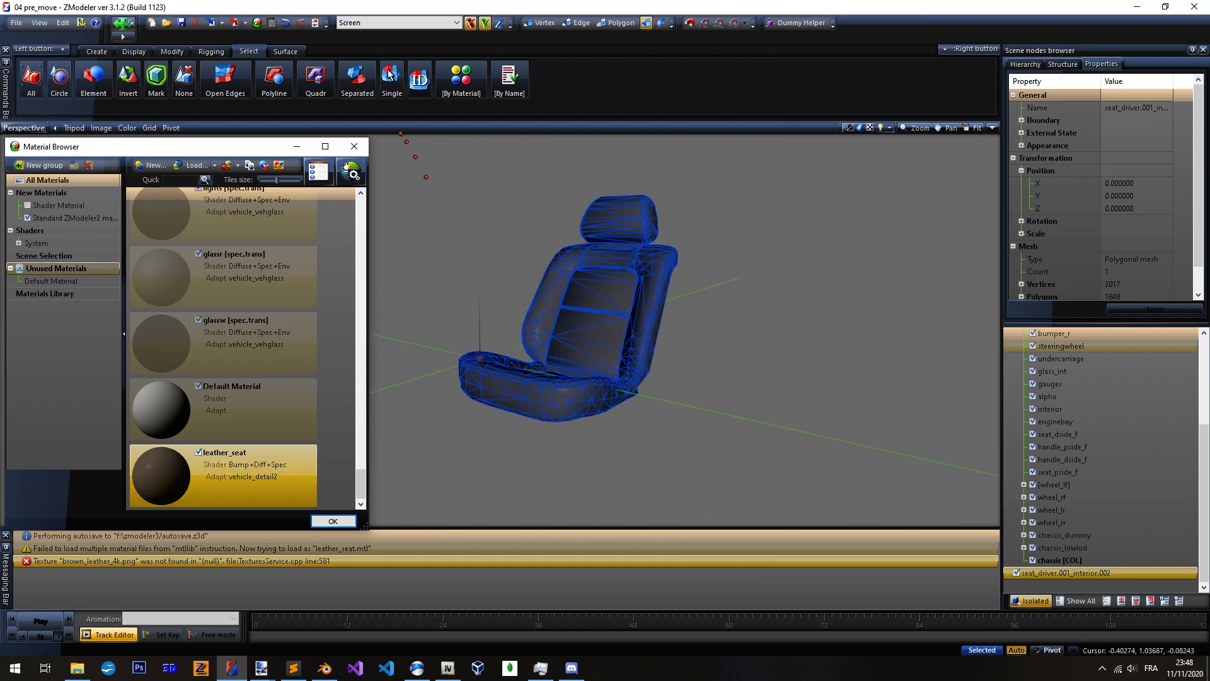
{"action": "left_click", "coordinate": [356, 148]}
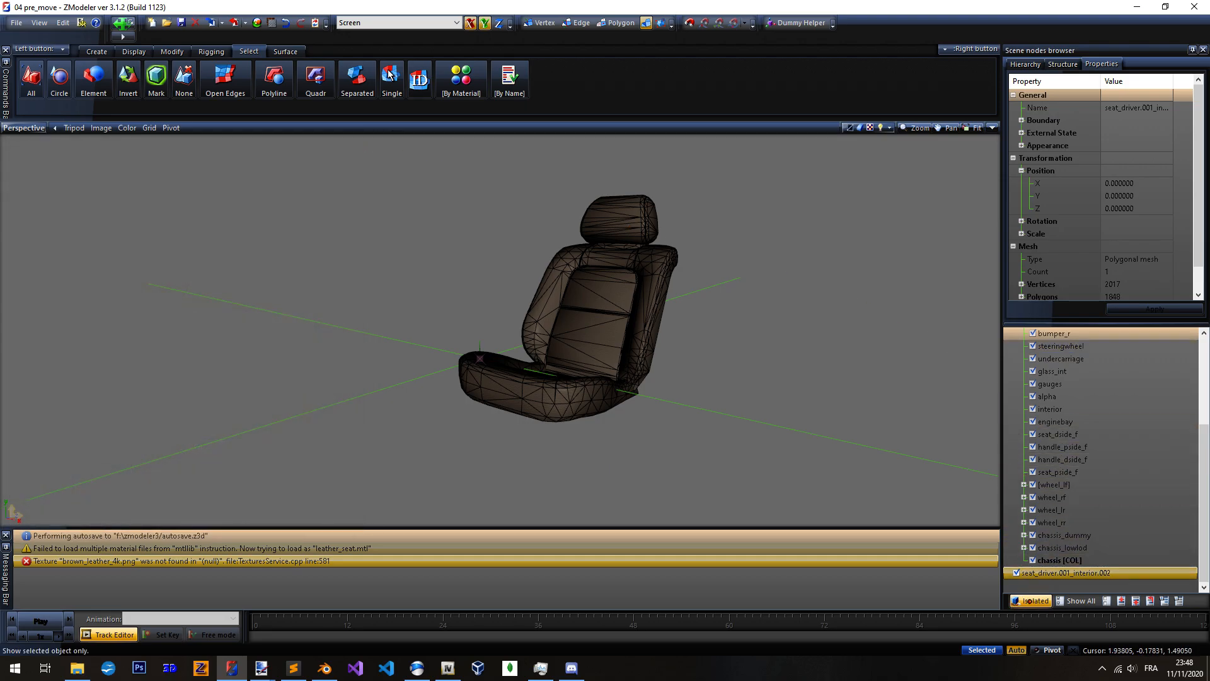
Show the whole car again, name the imported seat node seats and move it under the chassis node
{"action": "left_click", "coordinate": [1027, 599]}
{"action": "scroll", "coordinate": [547, 258], "scroll_direction": "up", "scroll_amount": 5}
{"action": "middle_click_drag", "start_coordinate": [473, 435], "coordinate": [377, 305]}
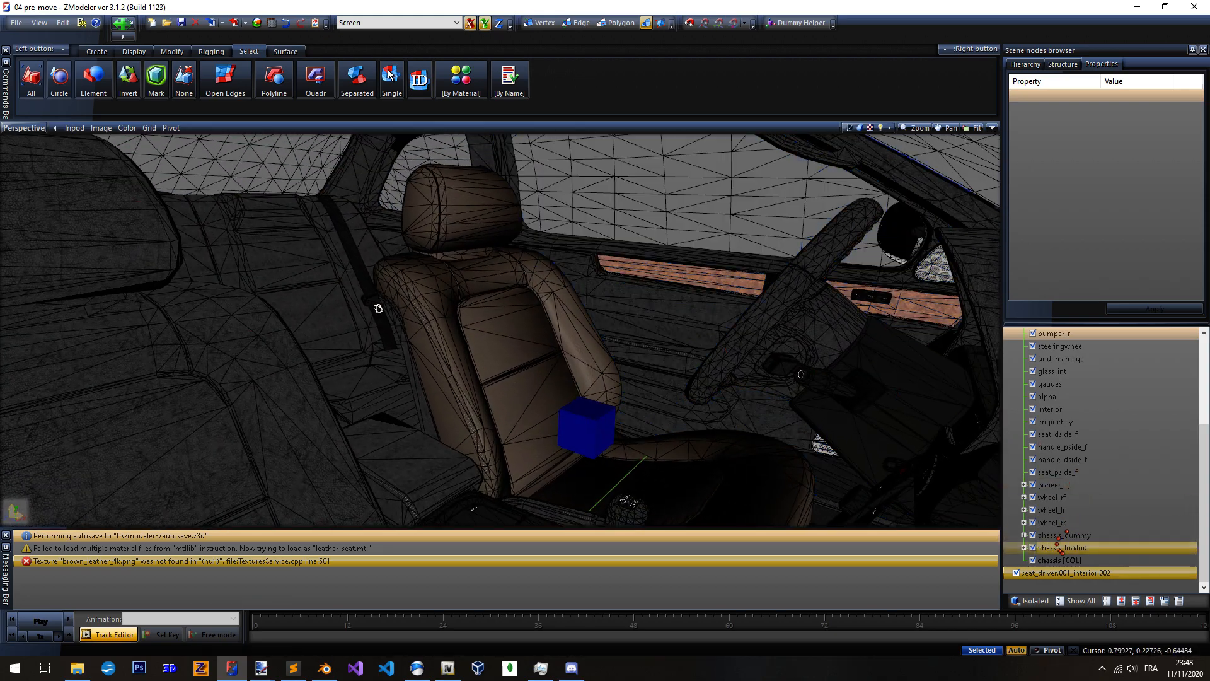
{"action": "left_click_drag", "start_coordinate": [1043, 554], "coordinate": [1134, 489]}
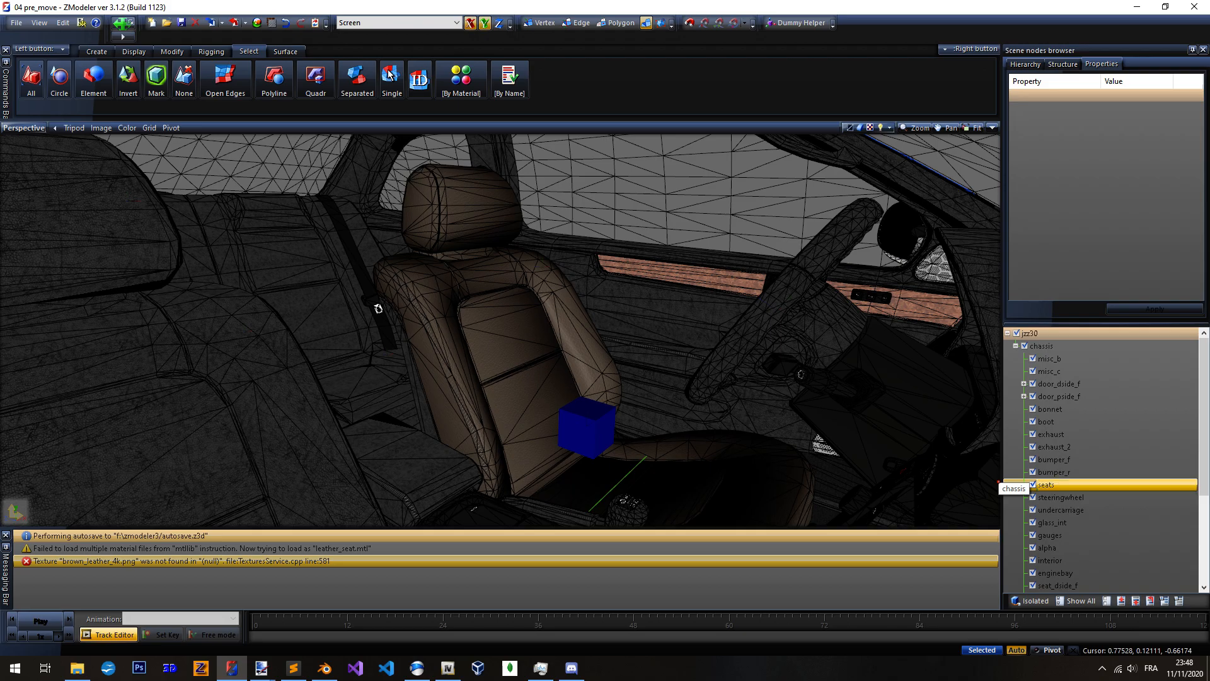
{"action": "middle_click_drag", "start_coordinate": [756, 378], "coordinate": [413, 334]}
{"action": "middle_click_drag", "start_coordinate": [484, 277], "coordinate": [725, 303]}
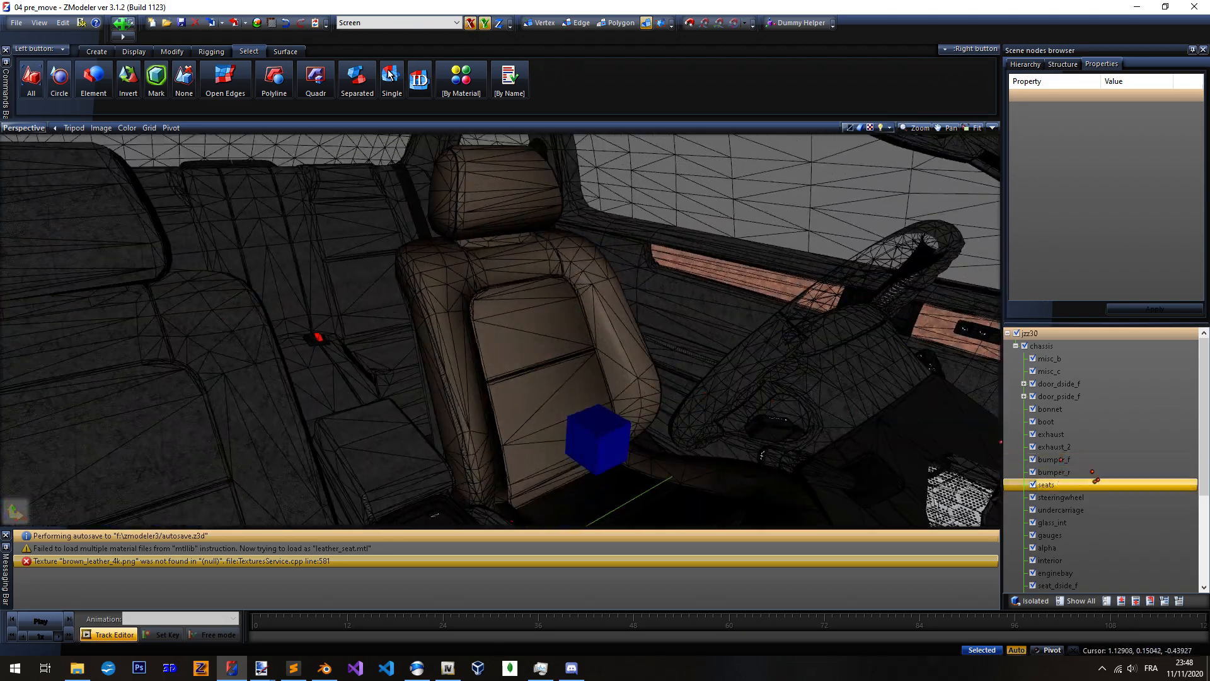
Start exporting the full car model and go up from the sc300 obj folder to the computer's drive list
{"action": "scroll", "coordinate": [877, 434], "scroll_direction": "down", "scroll_amount": 5}
{"action": "scroll", "coordinate": [877, 434], "scroll_direction": "down", "scroll_amount": 5}
{"action": "middle_click_drag", "start_coordinate": [877, 434], "coordinate": [514, 361]}
{"action": "scroll", "coordinate": [513, 361], "scroll_direction": "down", "scroll_amount": 3}
{"action": "left_click", "coordinate": [232, 25]}
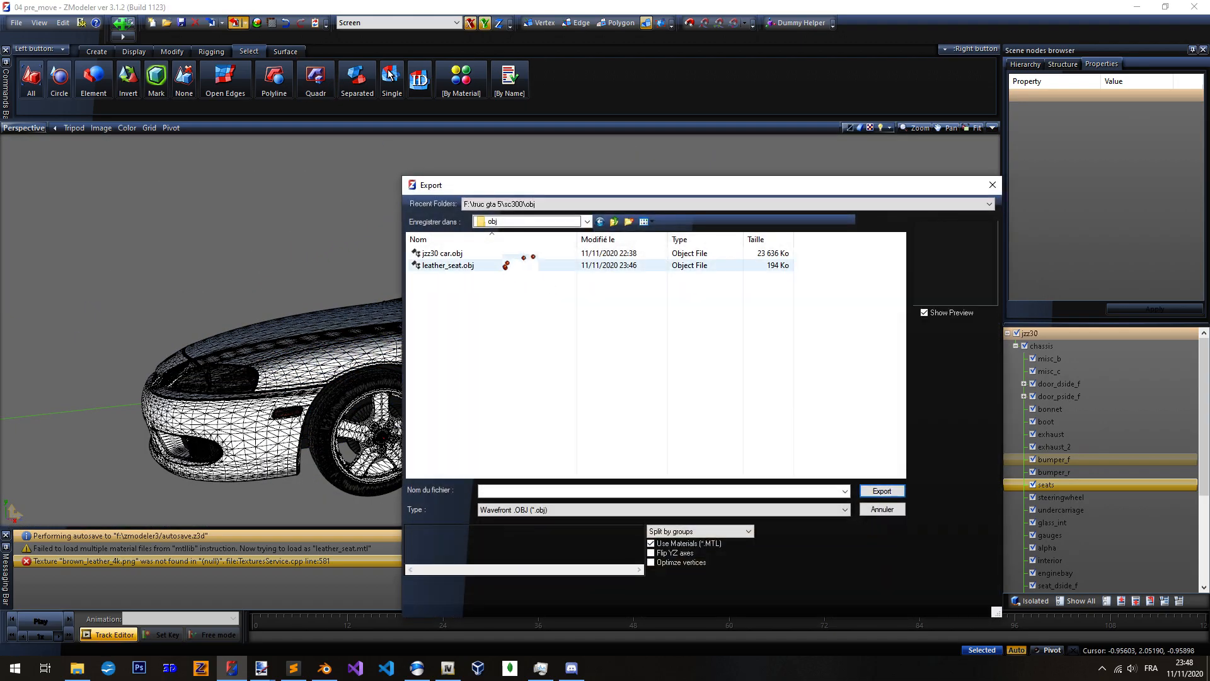
{"action": "left_click", "coordinate": [614, 222]}
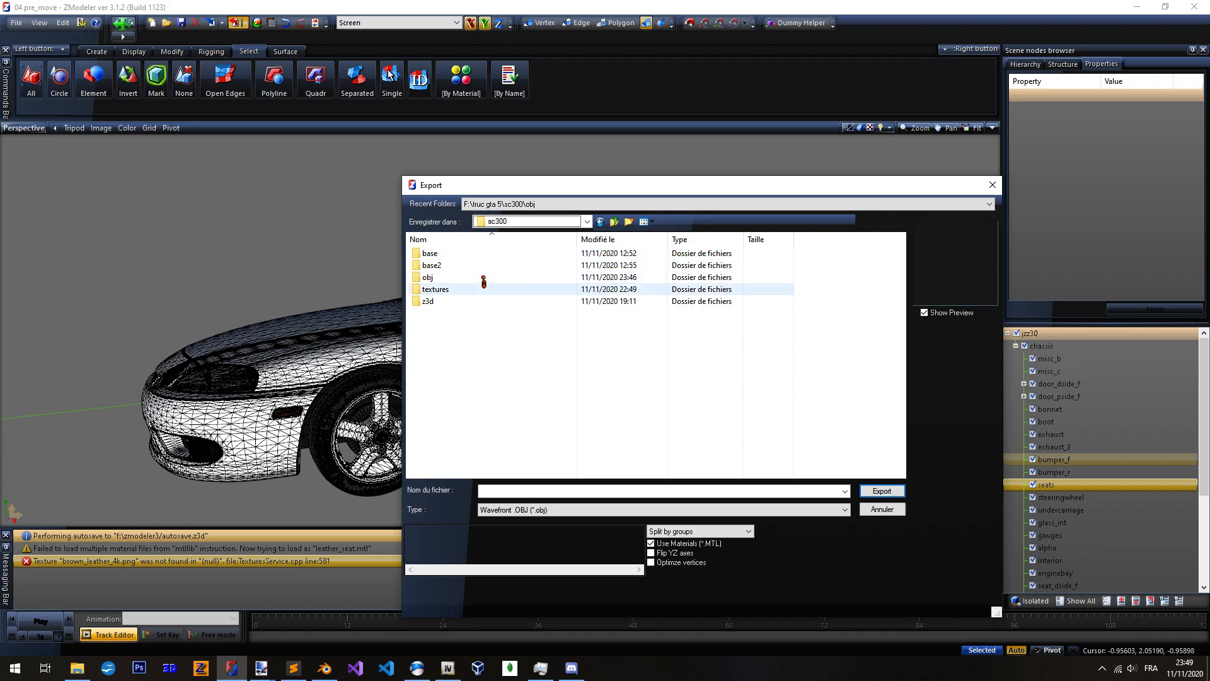
{"action": "left_click", "coordinate": [614, 222]}
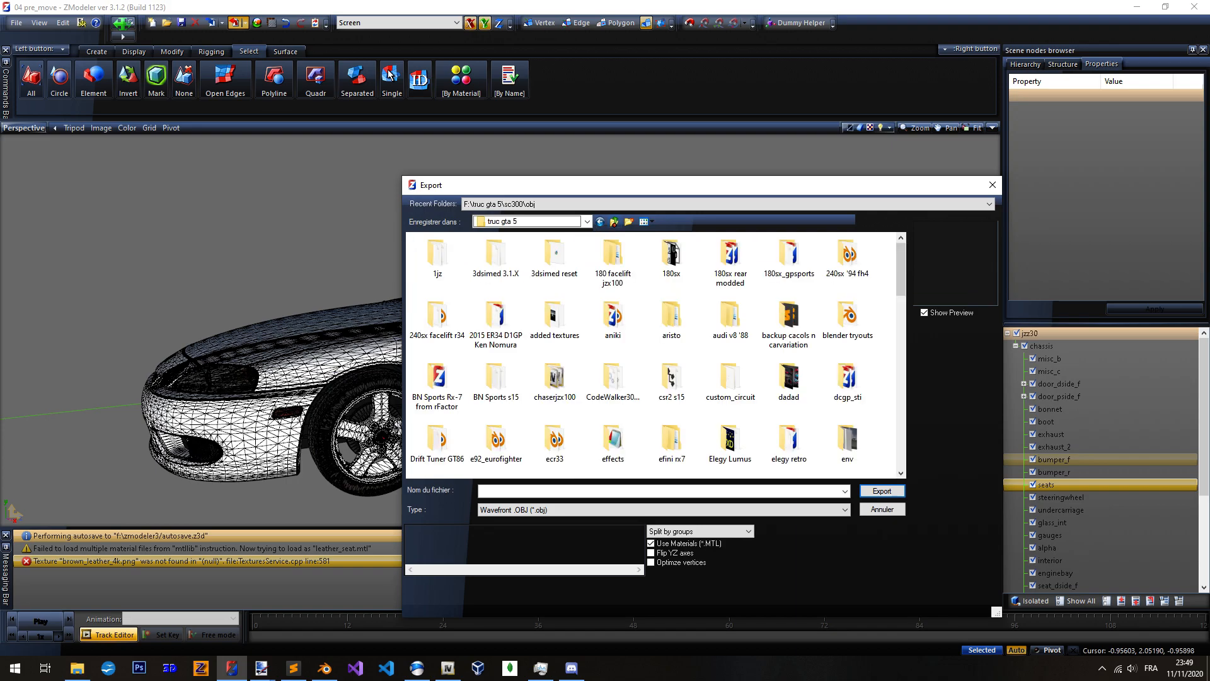
{"action": "left_click", "coordinate": [614, 222]}
{"action": "left_click", "coordinate": [614, 222]}
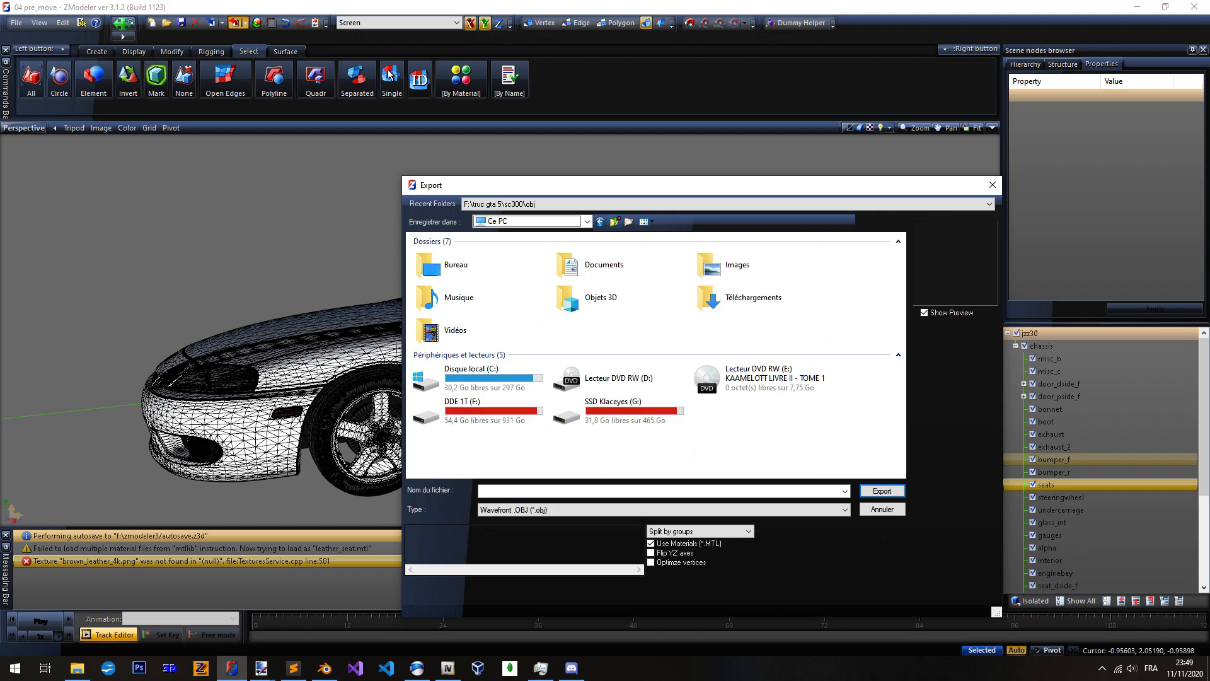
Set the export destination to the jzz30 car's stream folder inside [CustomCars] on drive C
{"action": "double_click", "coordinate": [483, 375]}
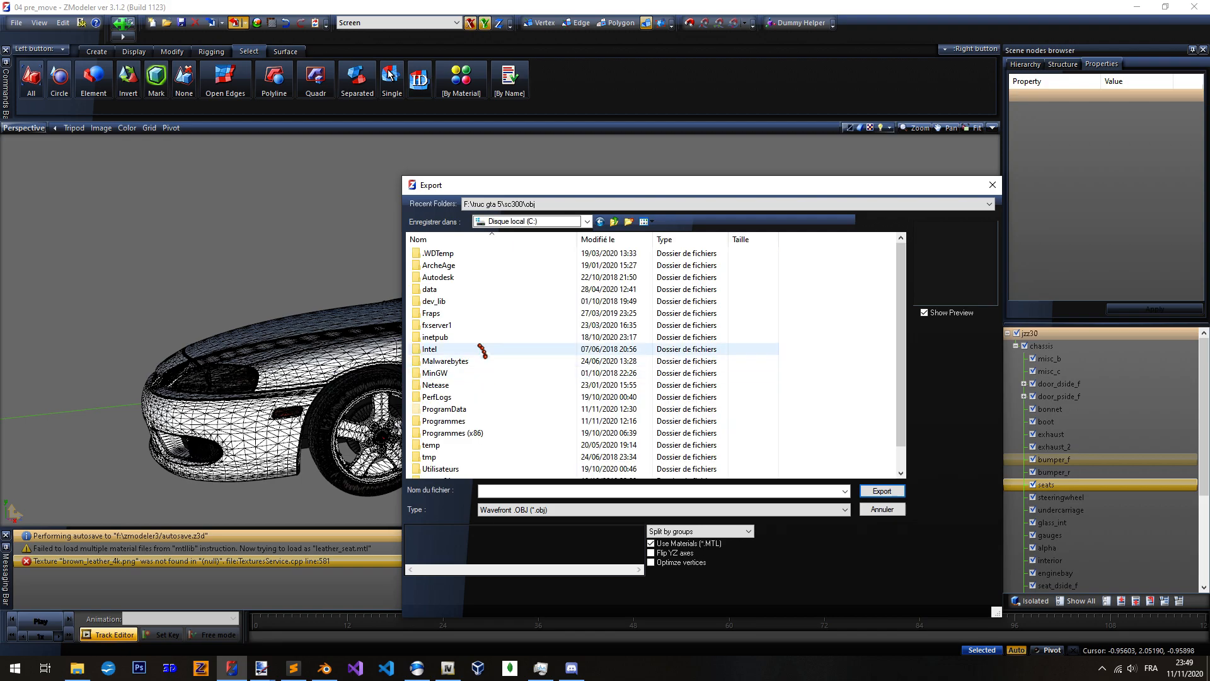
{"action": "double_click", "coordinate": [484, 325]}
{"action": "double_click", "coordinate": [482, 266]}
{"action": "double_click", "coordinate": [483, 264]}
{"action": "double_click", "coordinate": [486, 253]}
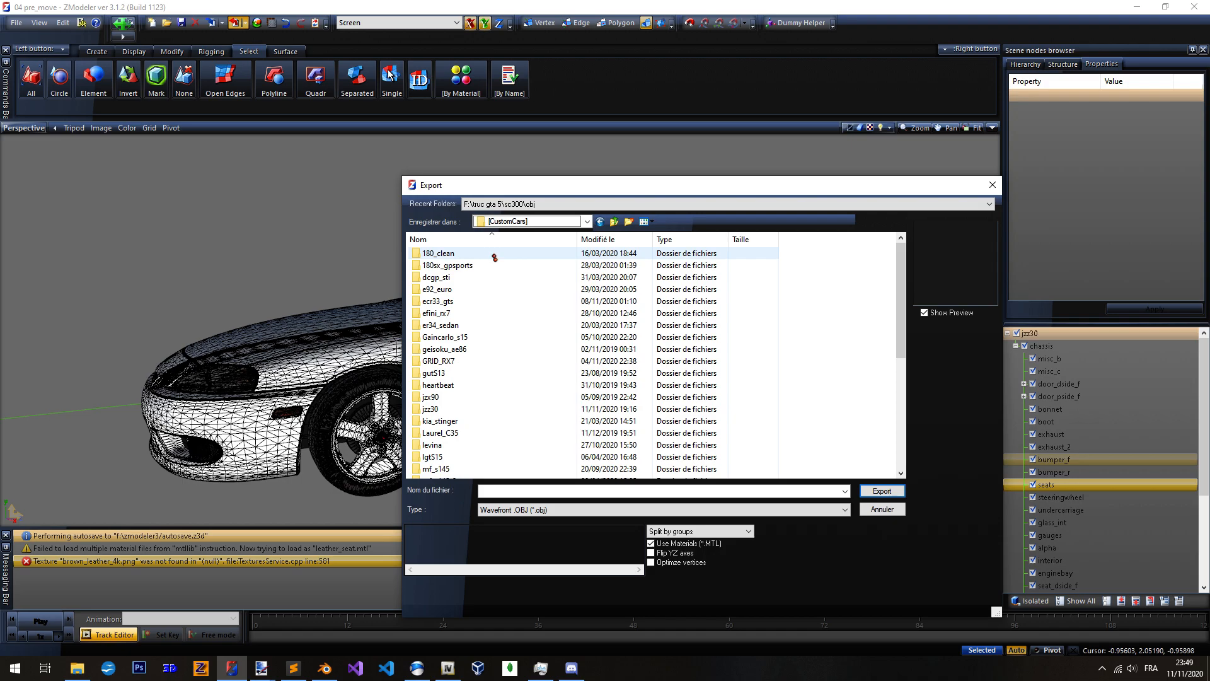
{"action": "left_click", "coordinate": [504, 297]}
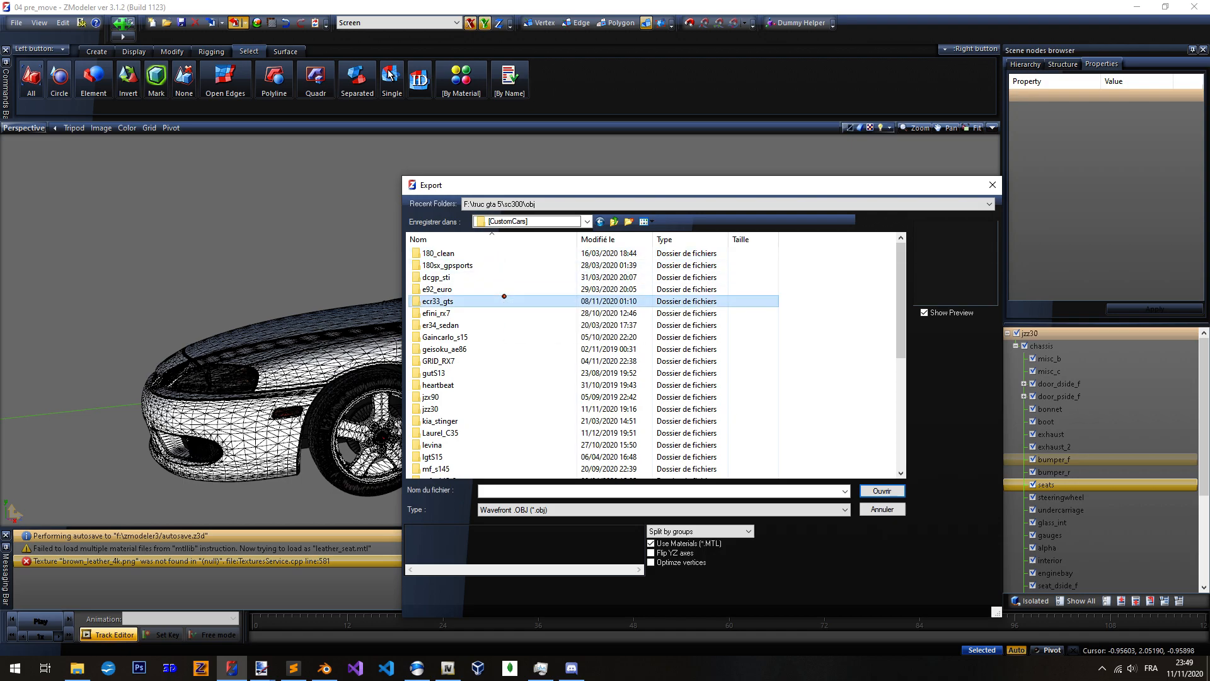
{"action": "double_click", "coordinate": [470, 409]}
{"action": "double_click", "coordinate": [470, 254]}
Choose the GTA Rage model format and delete the old jzz30.yft and jzz30_hi.yft from the stream folder
{"action": "left_click", "coordinate": [542, 510]}
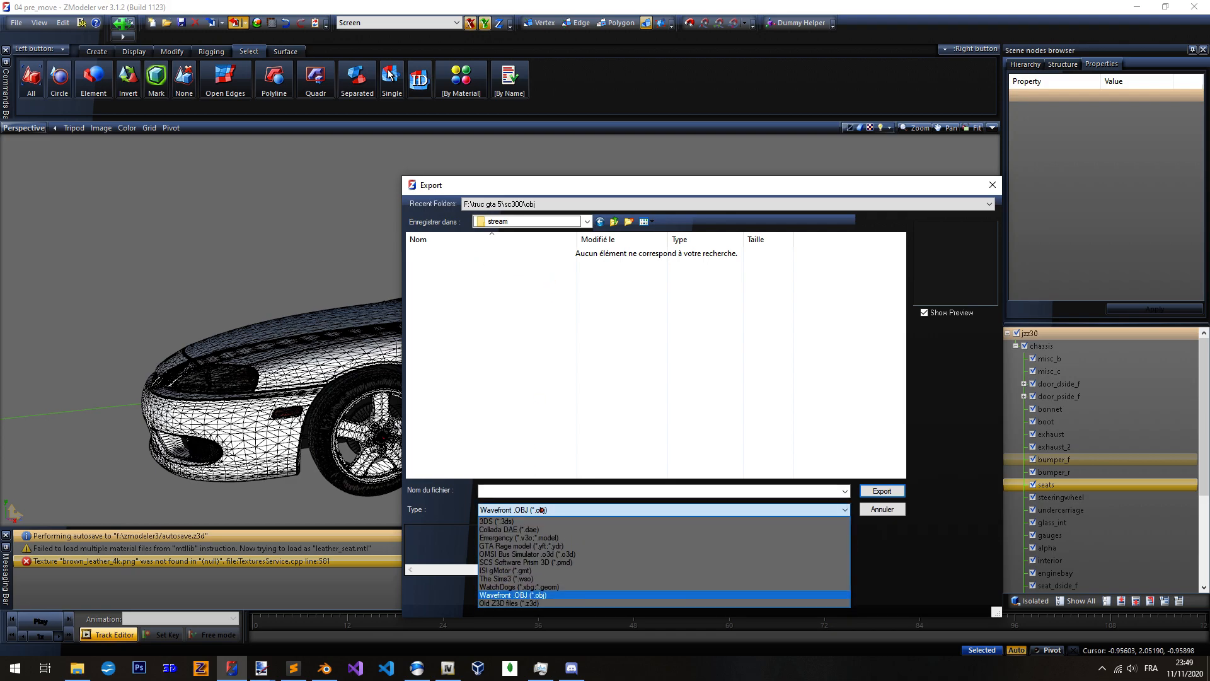
{"action": "left_click", "coordinate": [577, 545]}
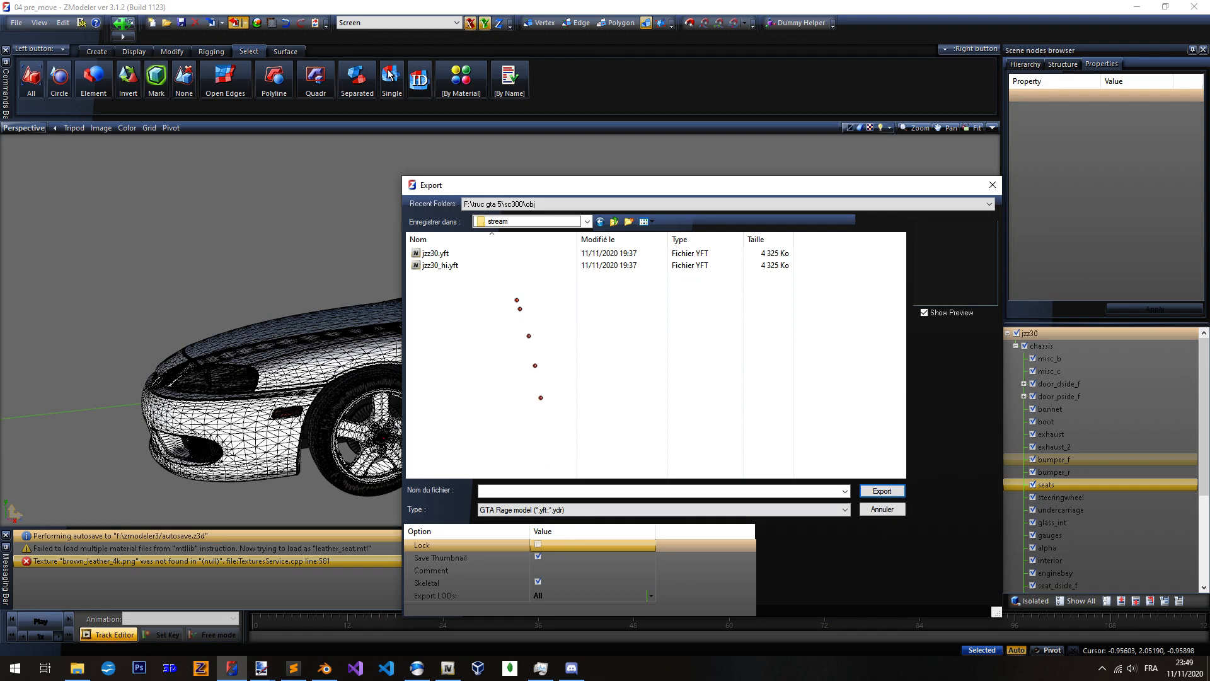
{"action": "left_click", "coordinate": [486, 265]}
{"action": "key", "text": "Delete"}
{"action": "left_click", "coordinate": [657, 384]}
{"action": "key", "text": "Delete"}
{"action": "left_click", "coordinate": [652, 384]}
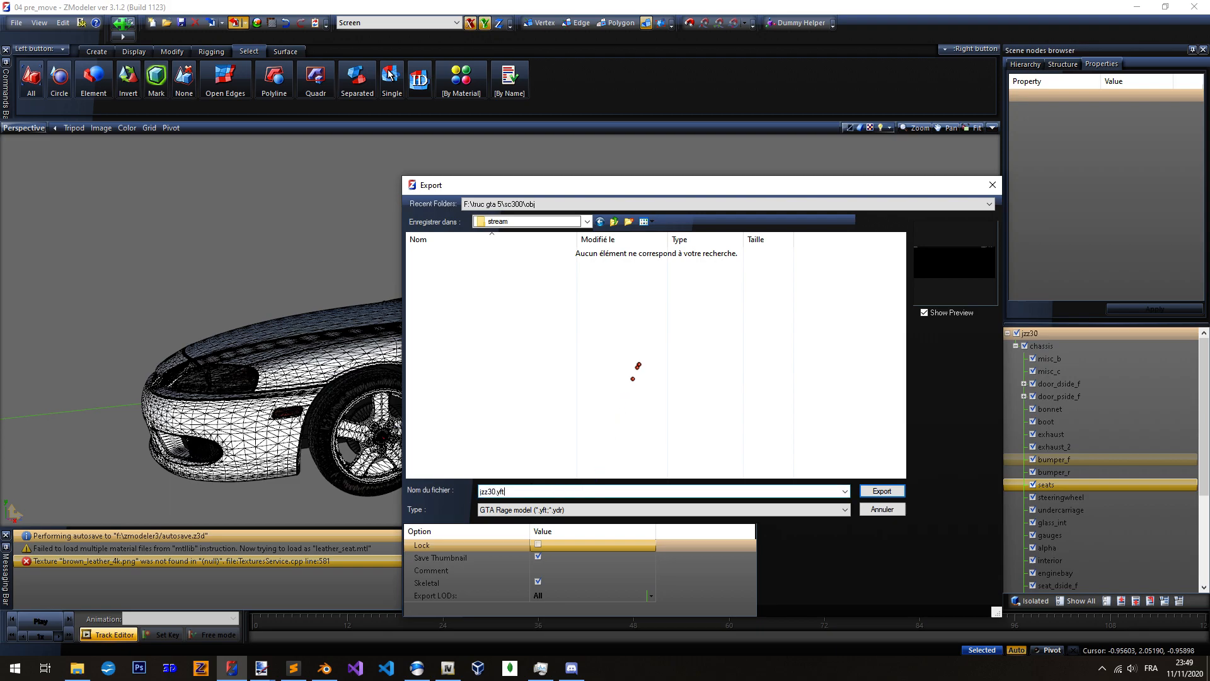
Export the car model into the stream folder under the file name jzz30.yft
{"action": "key", "text": "BackSpace"}
{"action": "key", "text": "BackSpace"}
{"action": "key", "text": "Return"}
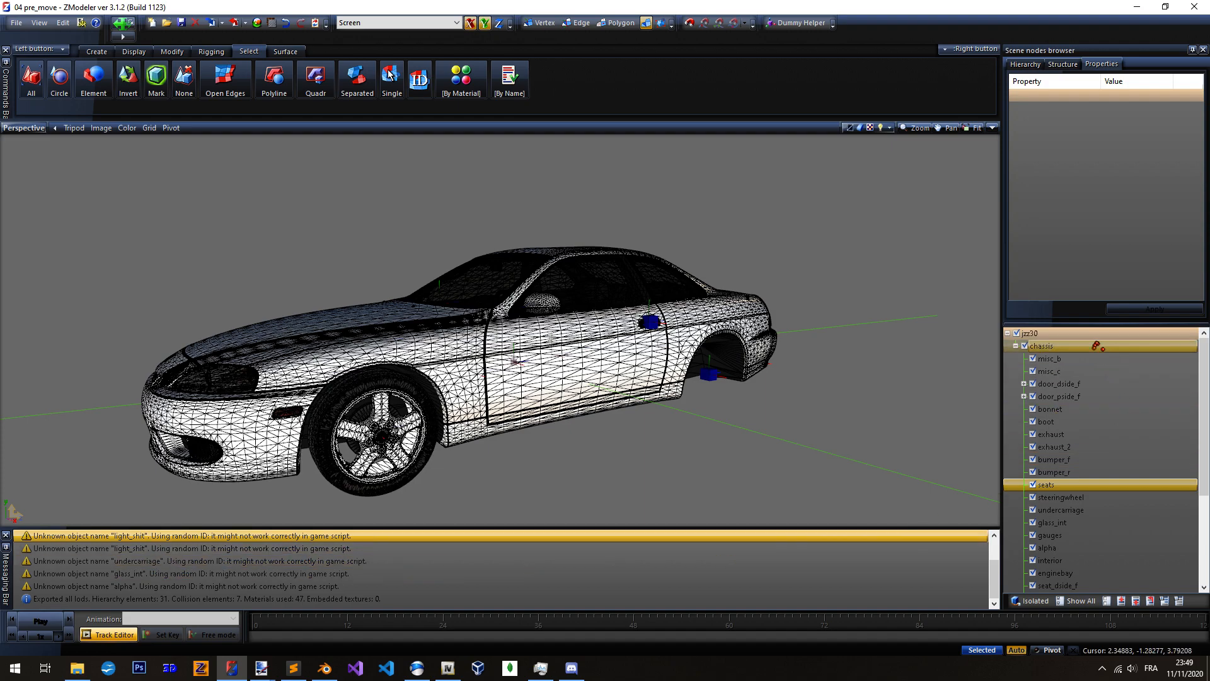
Clear all export messages from the message log
{"action": "right_click", "coordinate": [213, 559]}
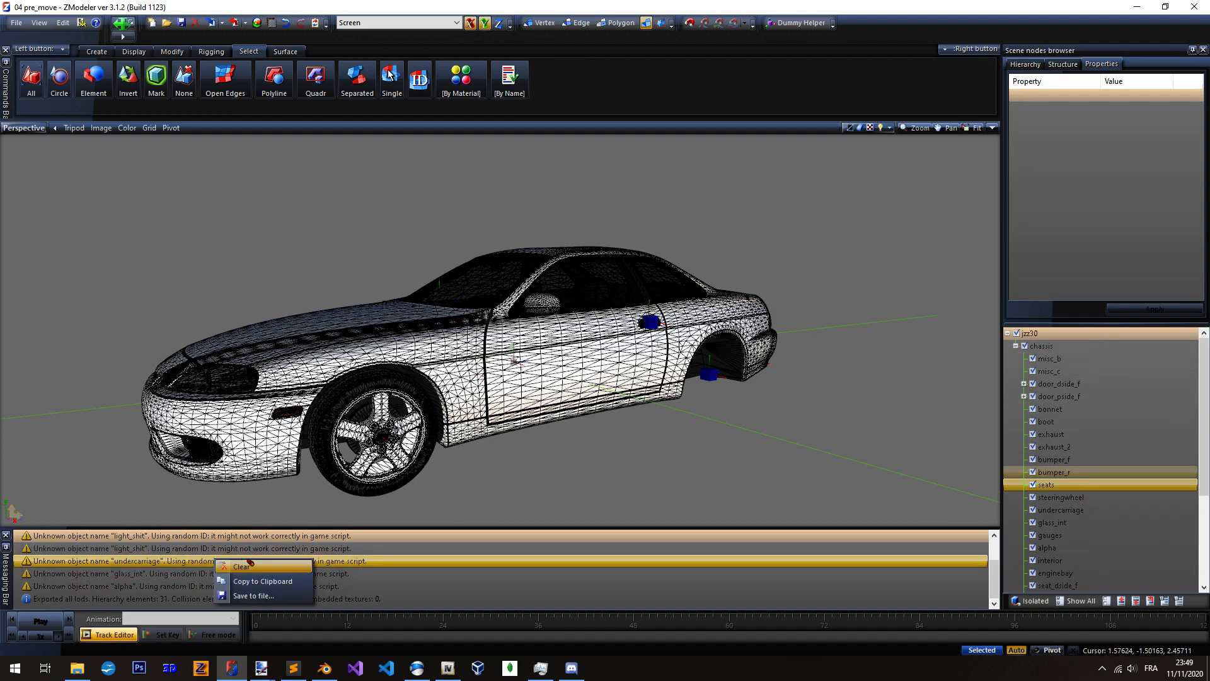
{"action": "left_click", "coordinate": [388, 594]}
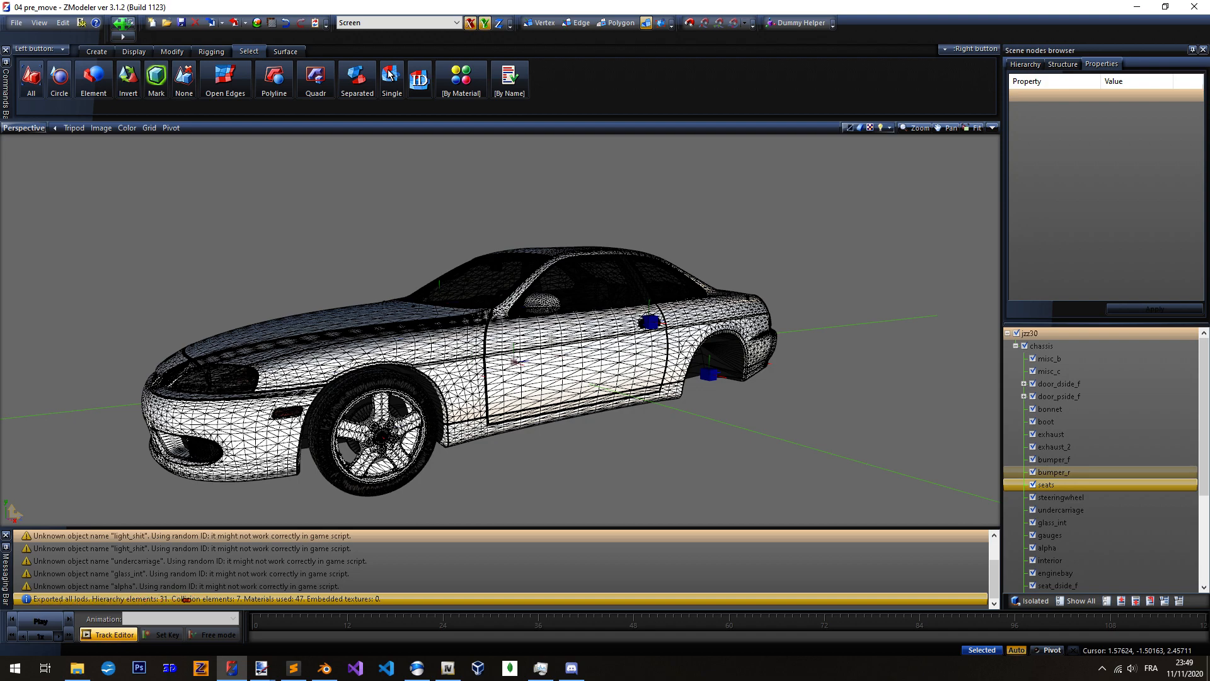
{"action": "right_click", "coordinate": [259, 556]}
{"action": "left_click", "coordinate": [299, 563]}
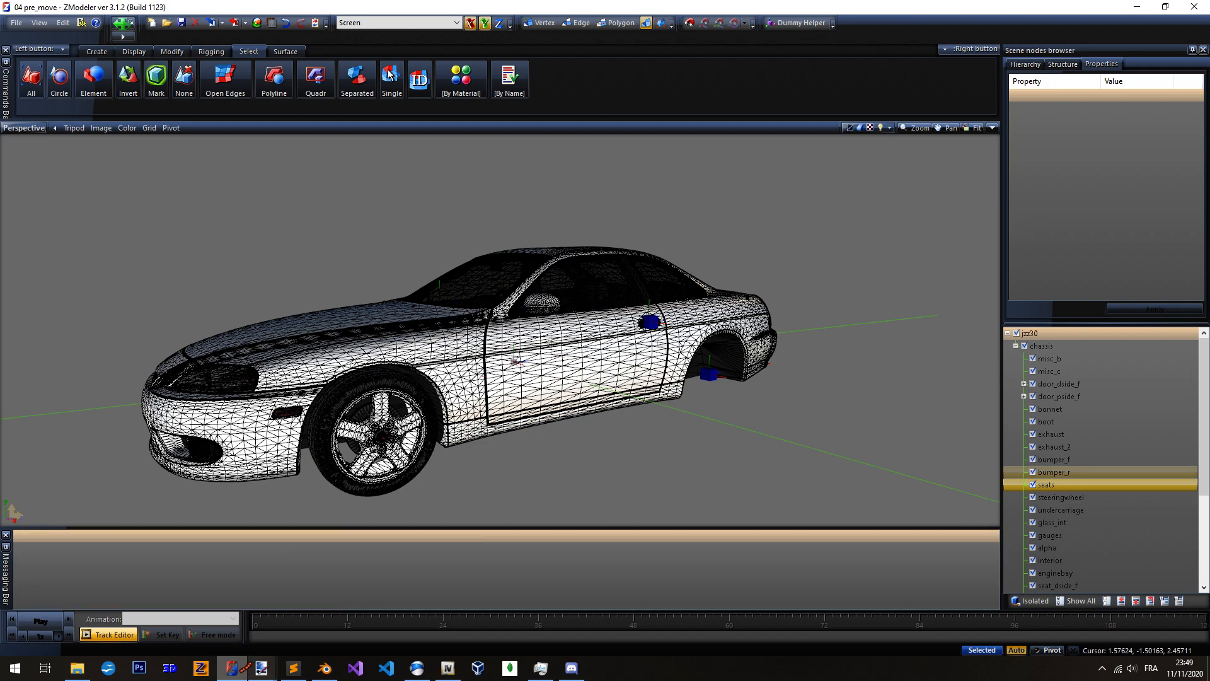
Switch to OpenIV and open the jzz30.ytd texture dictionary for editing
{"action": "left_click", "coordinate": [233, 666]}
{"action": "left_click", "coordinate": [77, 668]}
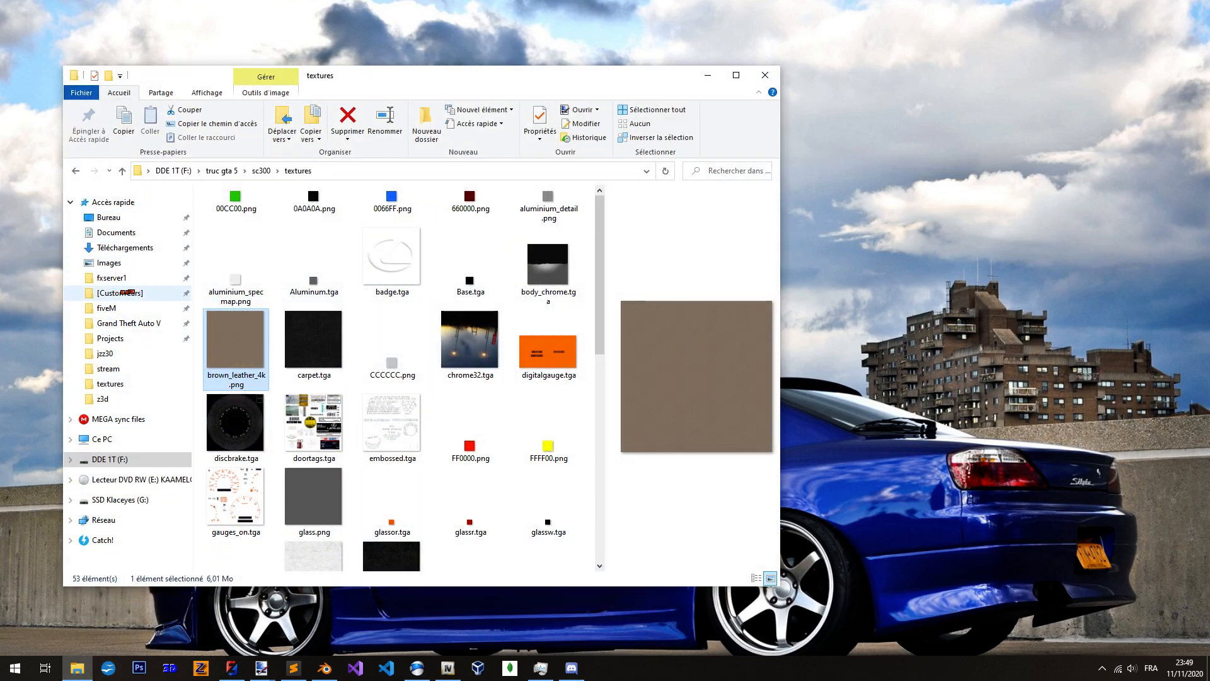
{"action": "left_click", "coordinate": [448, 667]}
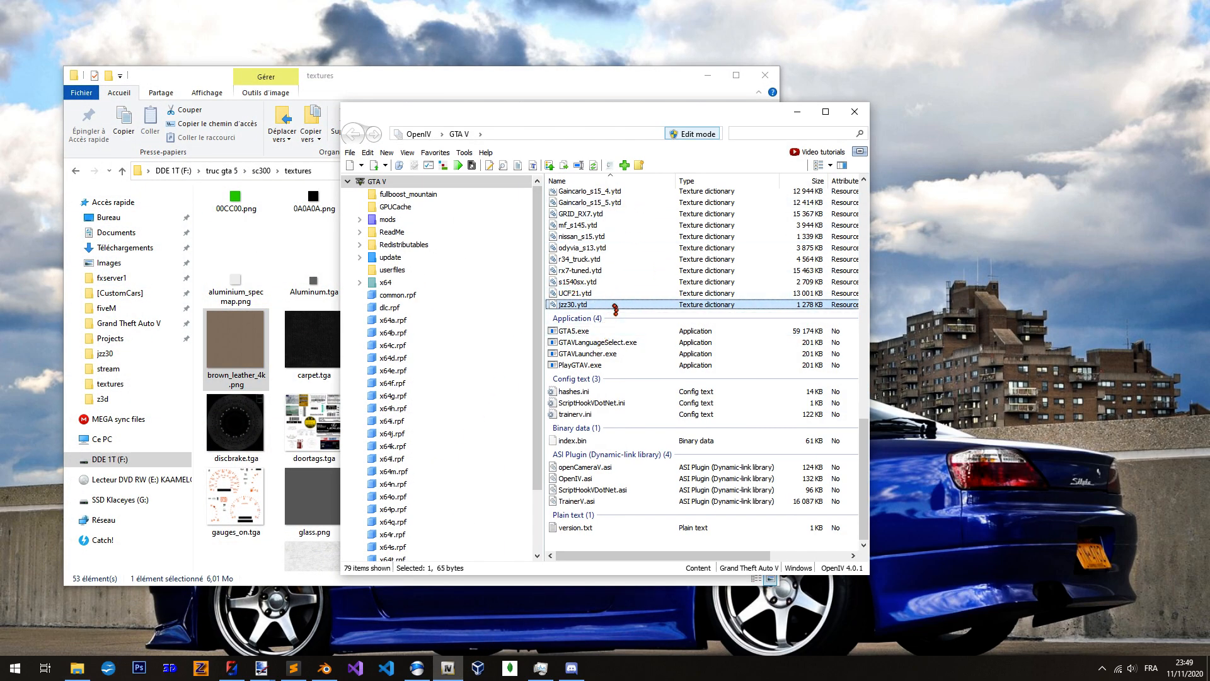
{"action": "double_click", "coordinate": [658, 306]}
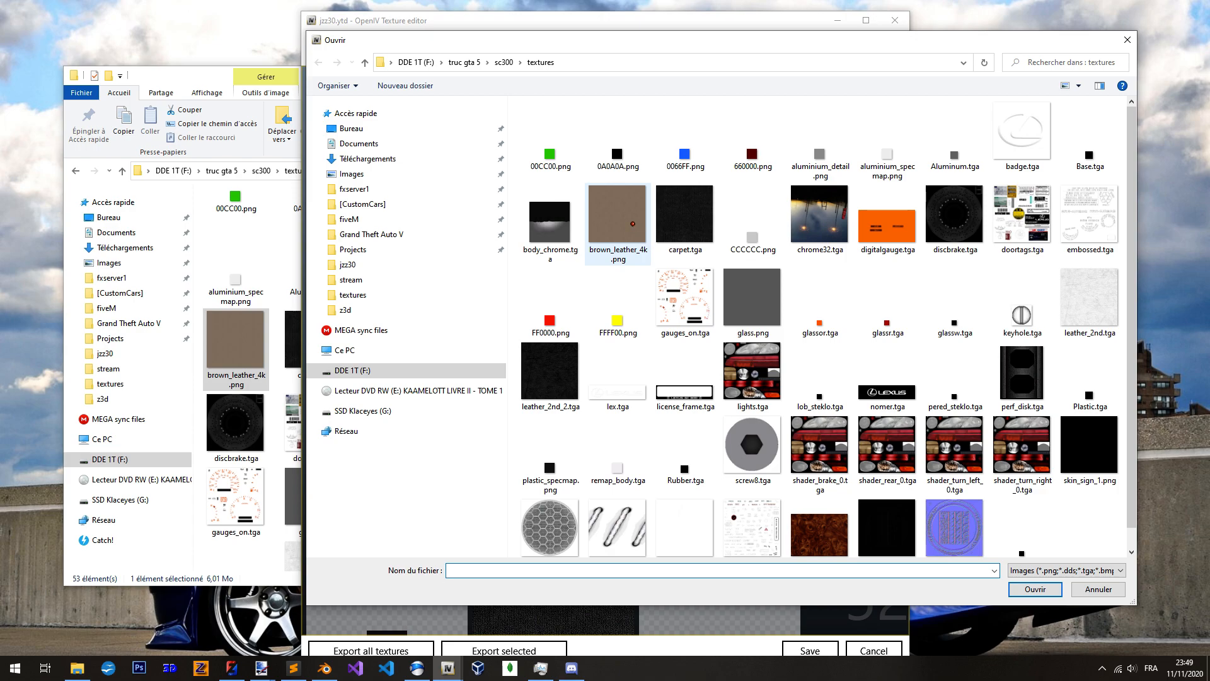
Import brown_leather_4k.png from the sc300 textures folder into jzz30.ytd and locate it among the textures
{"action": "left_click", "coordinate": [630, 225]}
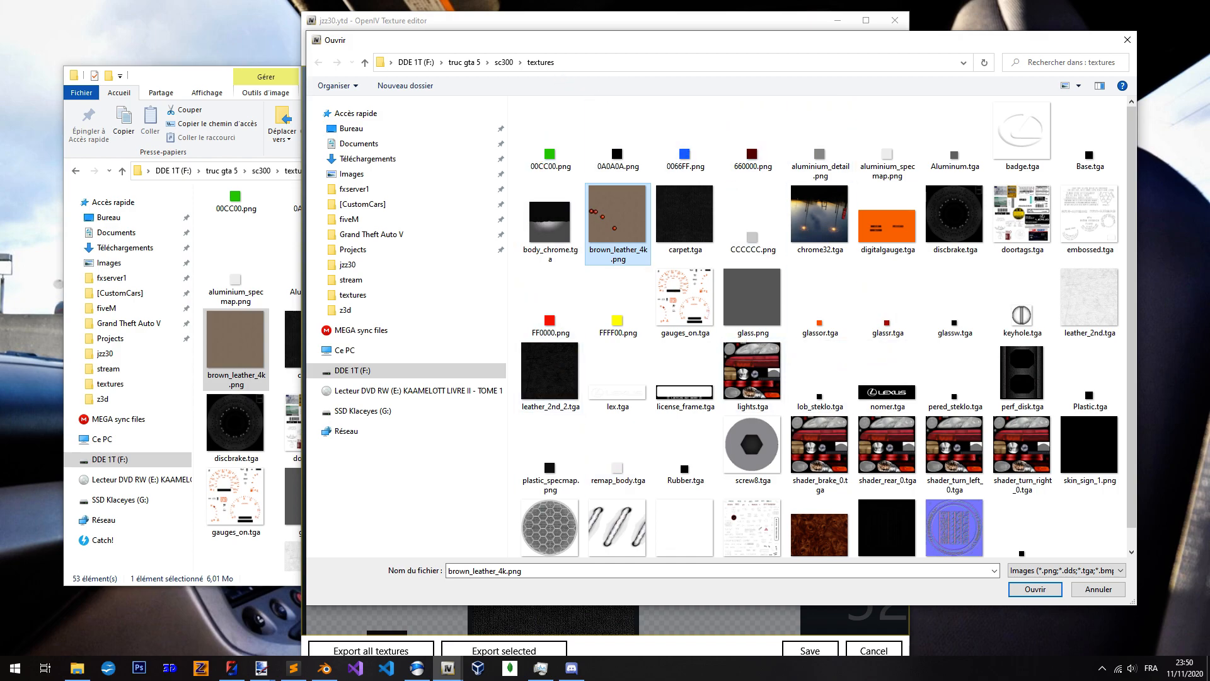
{"action": "left_click", "coordinate": [1035, 588]}
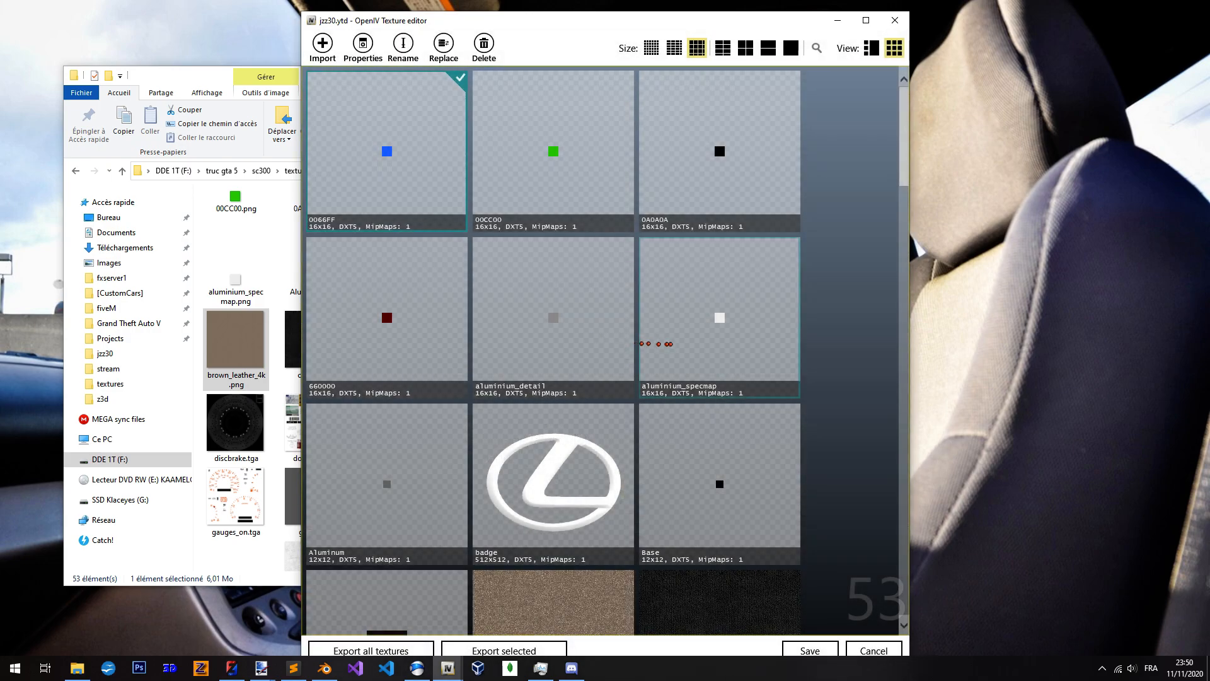
{"action": "scroll", "coordinate": [485, 337], "scroll_direction": "down", "scroll_amount": 6}
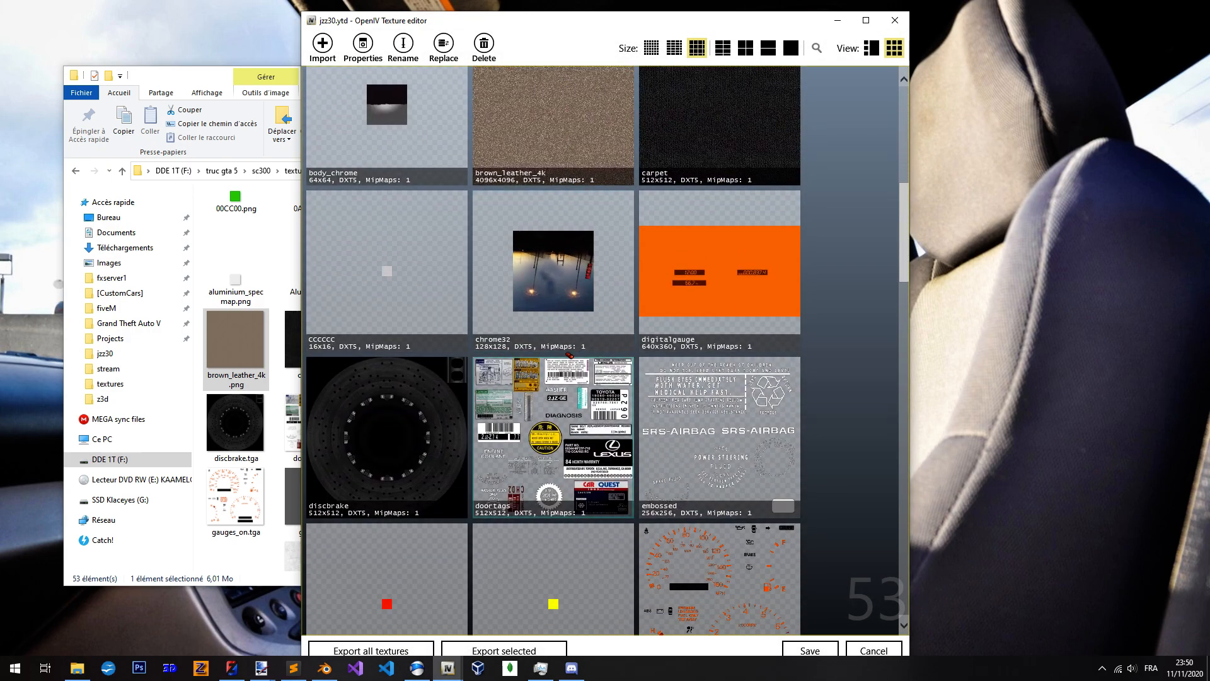
Check the imported brown_leather_4k texture and save the jzz30.ytd texture dictionary
{"action": "scroll", "coordinate": [576, 350], "scroll_direction": "up", "scroll_amount": 2}
{"action": "left_click", "coordinate": [560, 315]}
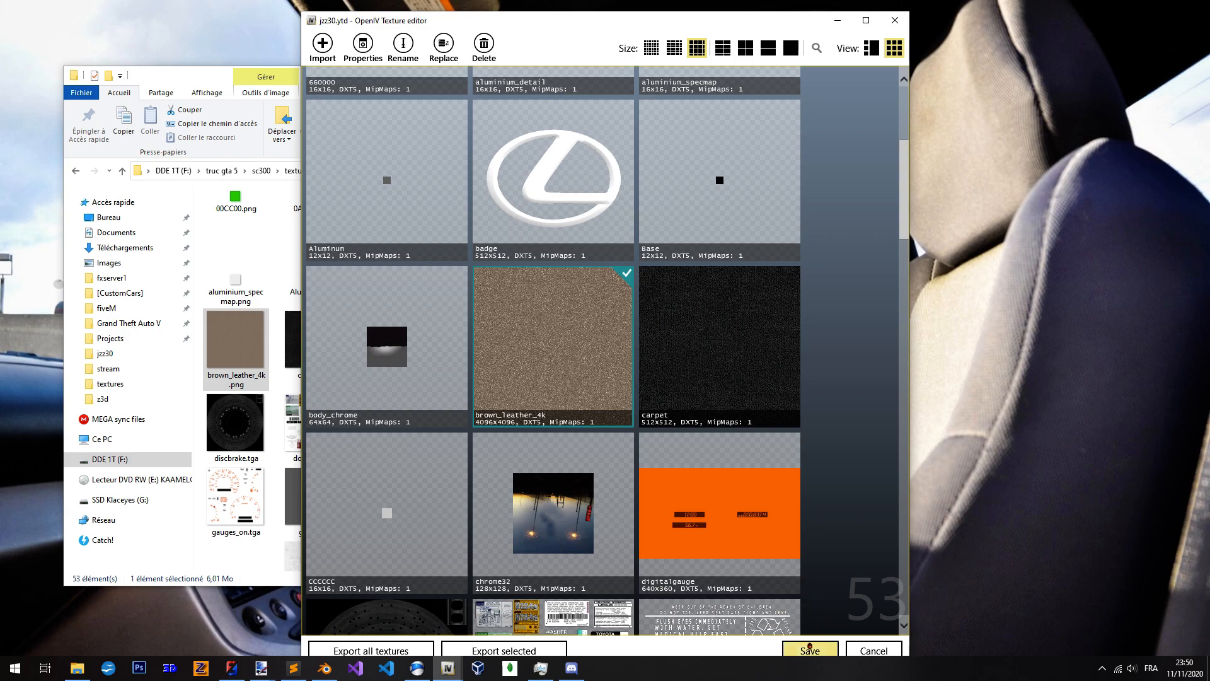
{"action": "left_click", "coordinate": [809, 649]}
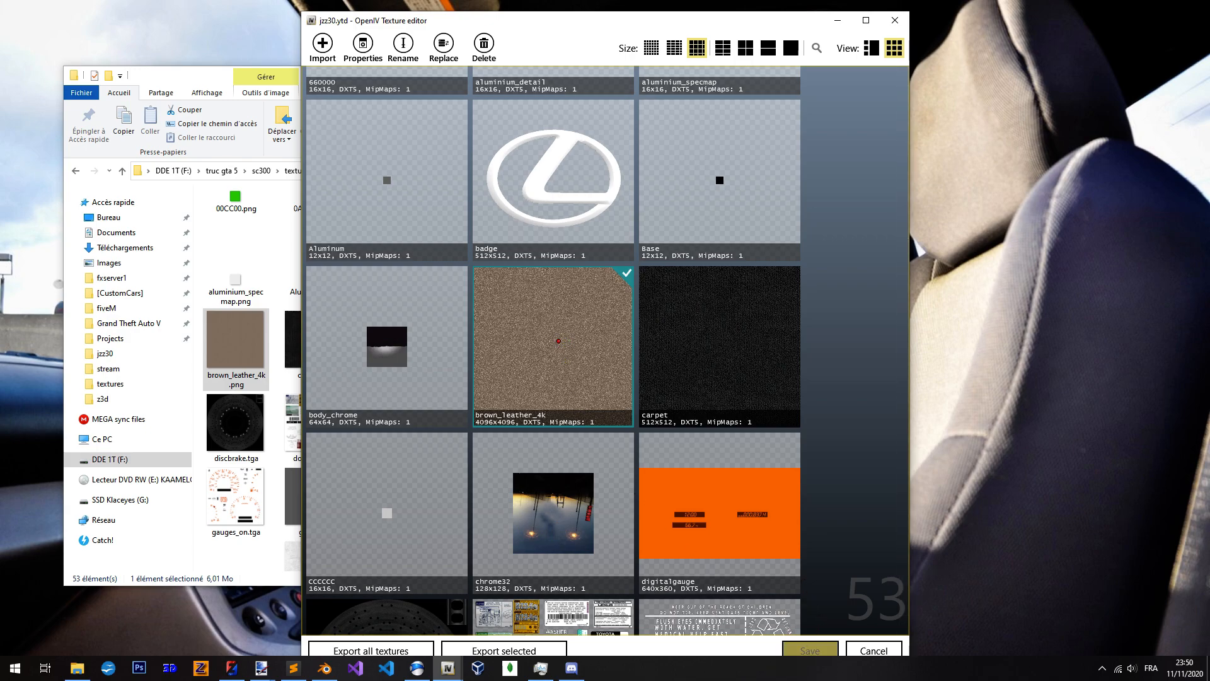
Copy the saved jzz30.ytd from OpenIV into the jzz30 stream folder under [CustomCars], replacing the existing file
{"action": "left_click", "coordinate": [119, 293]}
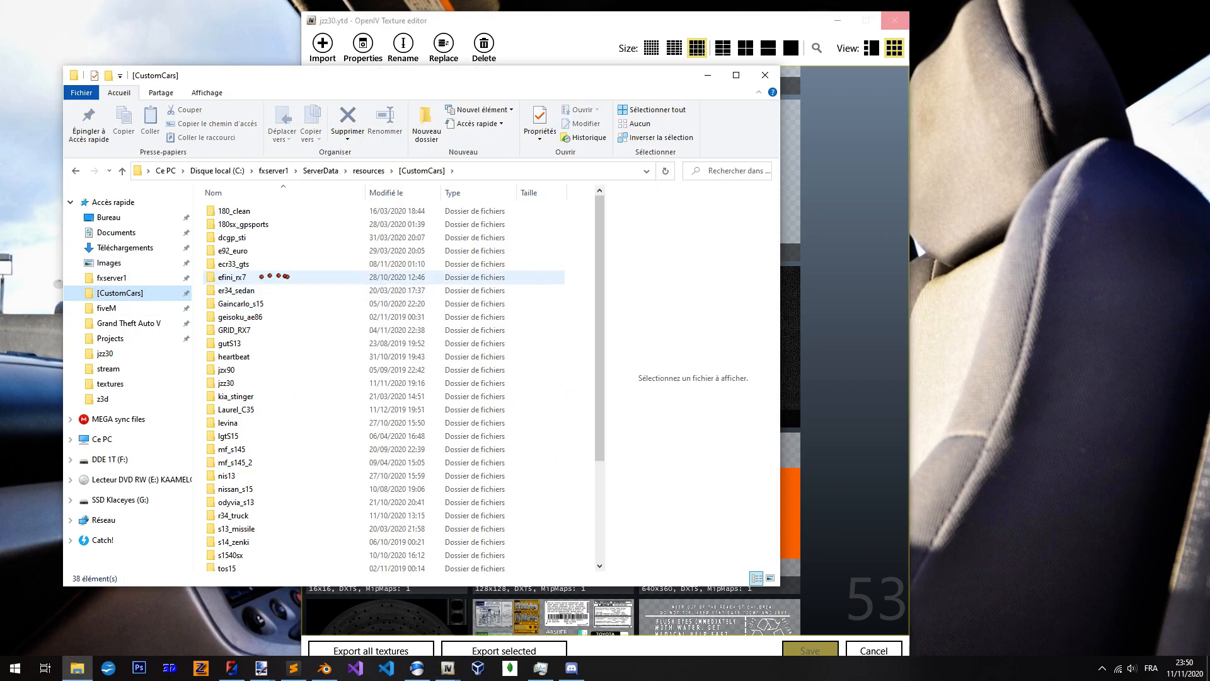
{"action": "left_click", "coordinate": [290, 291]}
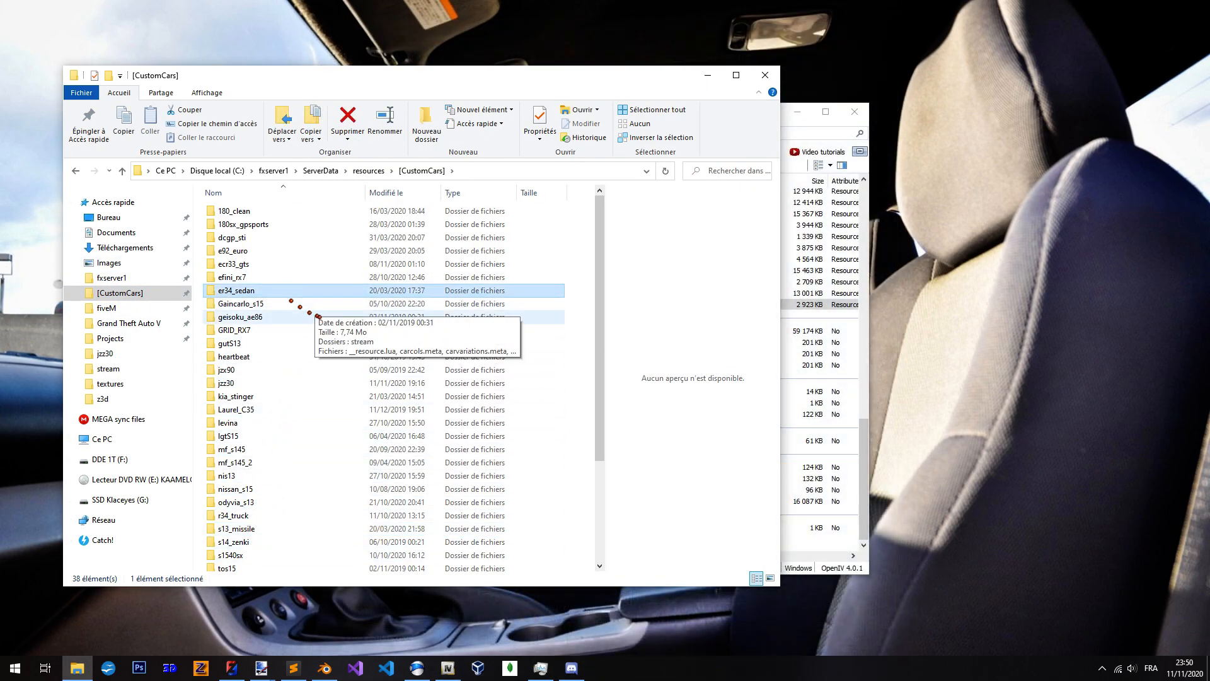
{"action": "key", "text": "j"}
{"action": "key", "text": "j"}
{"action": "key", "text": "Return"}
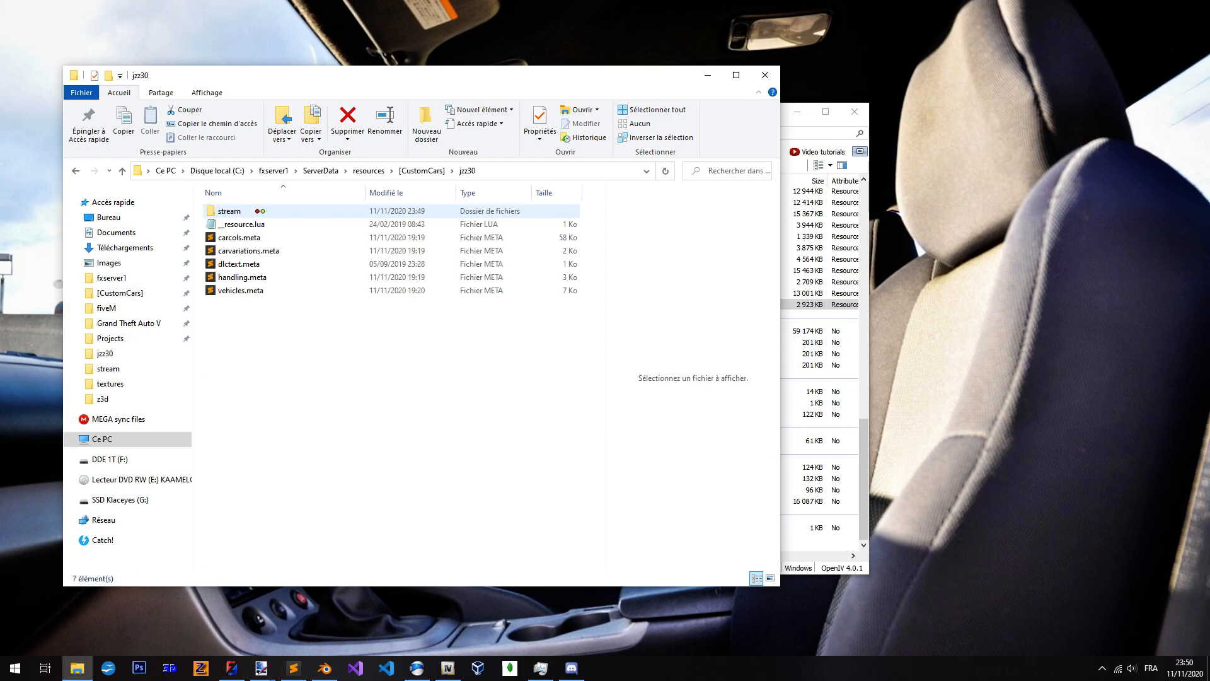
{"action": "double_click", "coordinate": [258, 211]}
{"action": "left_click", "coordinate": [798, 126]}
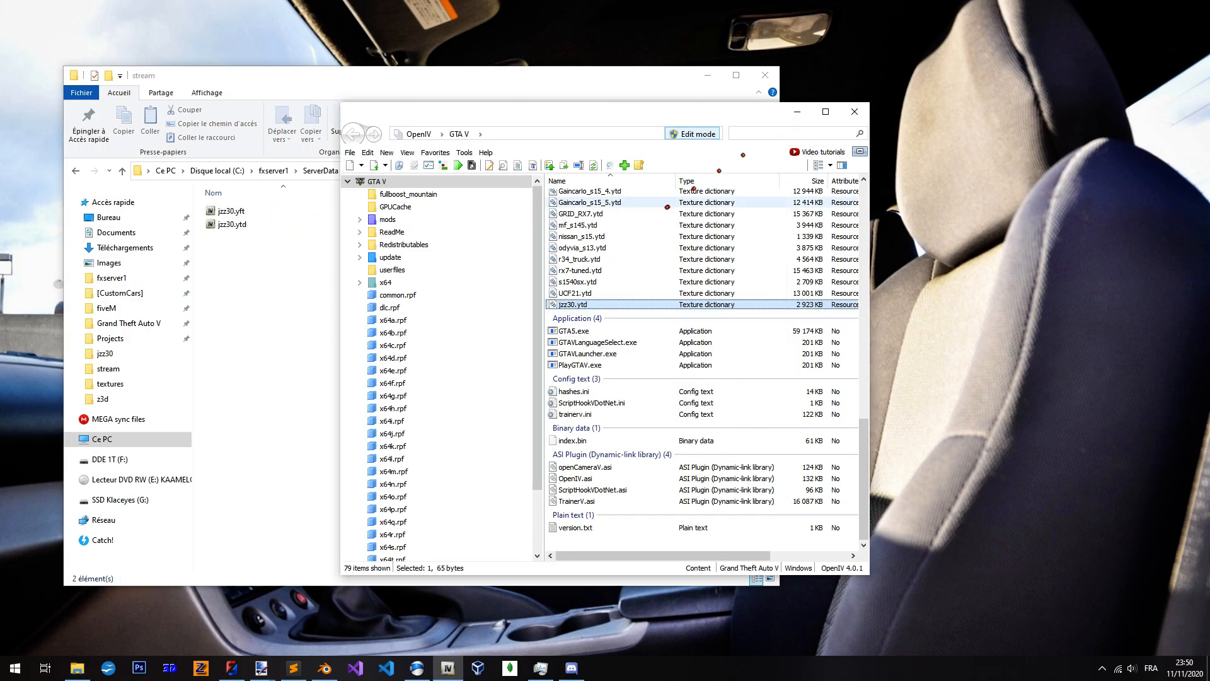
{"action": "left_click_drag", "start_coordinate": [586, 362], "coordinate": [289, 359]}
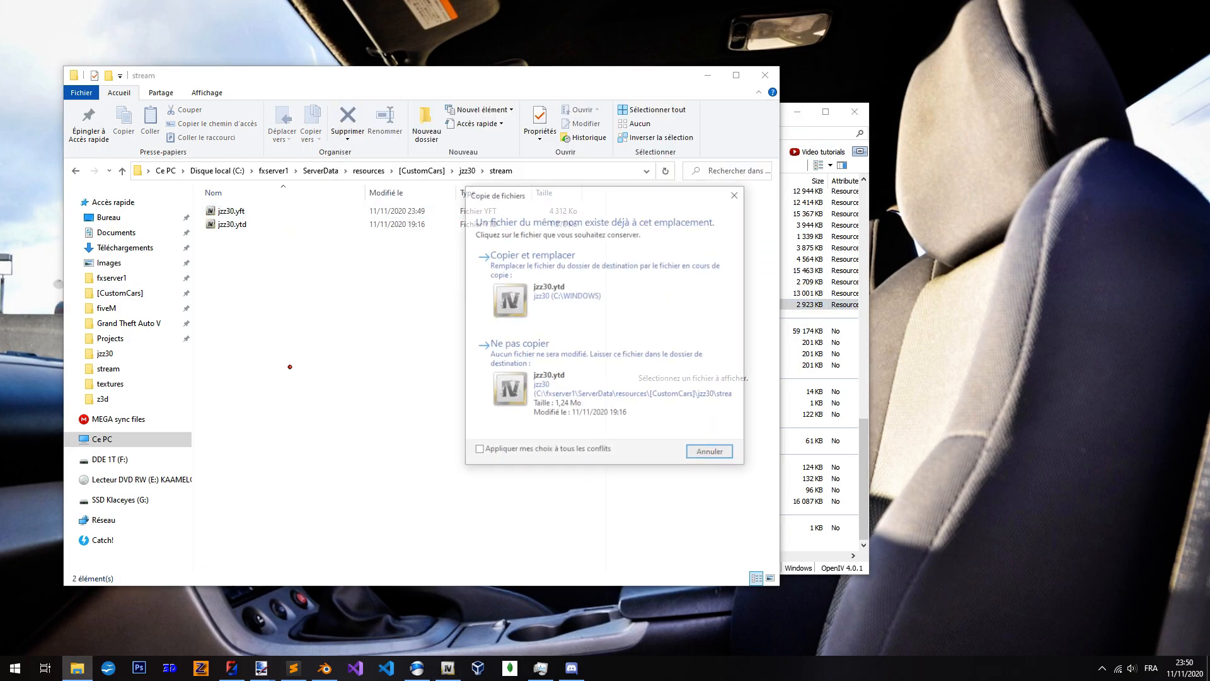
{"action": "left_click", "coordinate": [488, 282]}
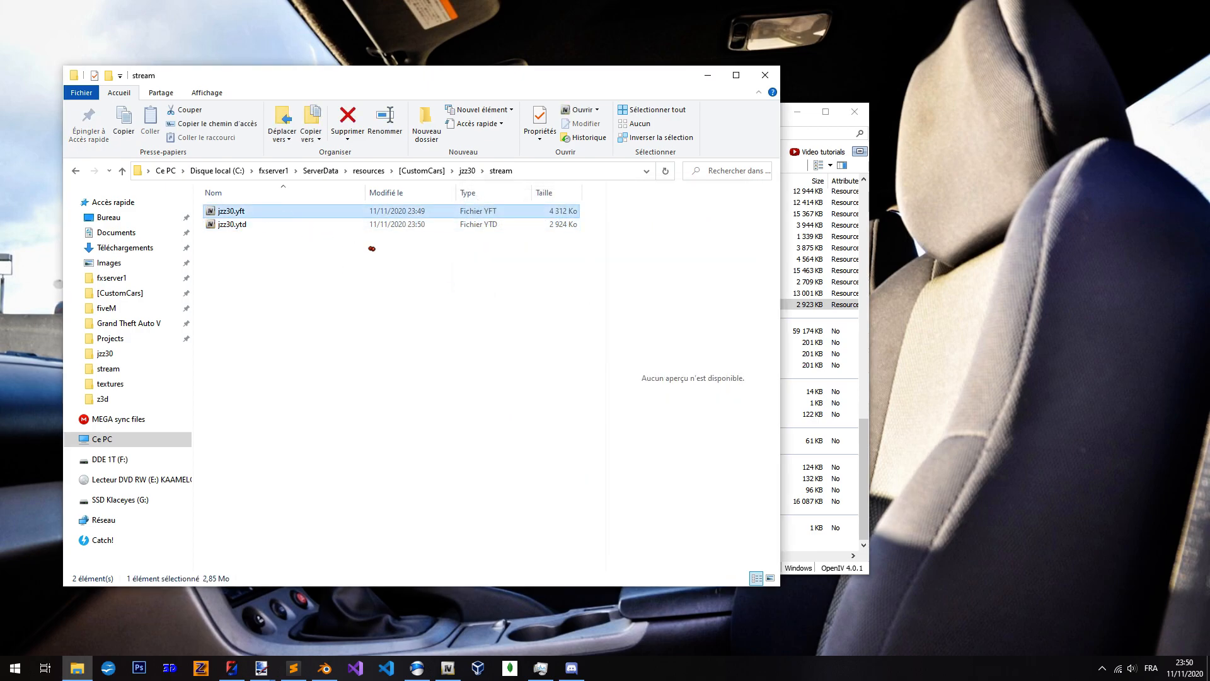
Duplicate jzz30.yft in the stream folder and name the copy jzz30_hi.yft
{"action": "key", "text": "F2"}
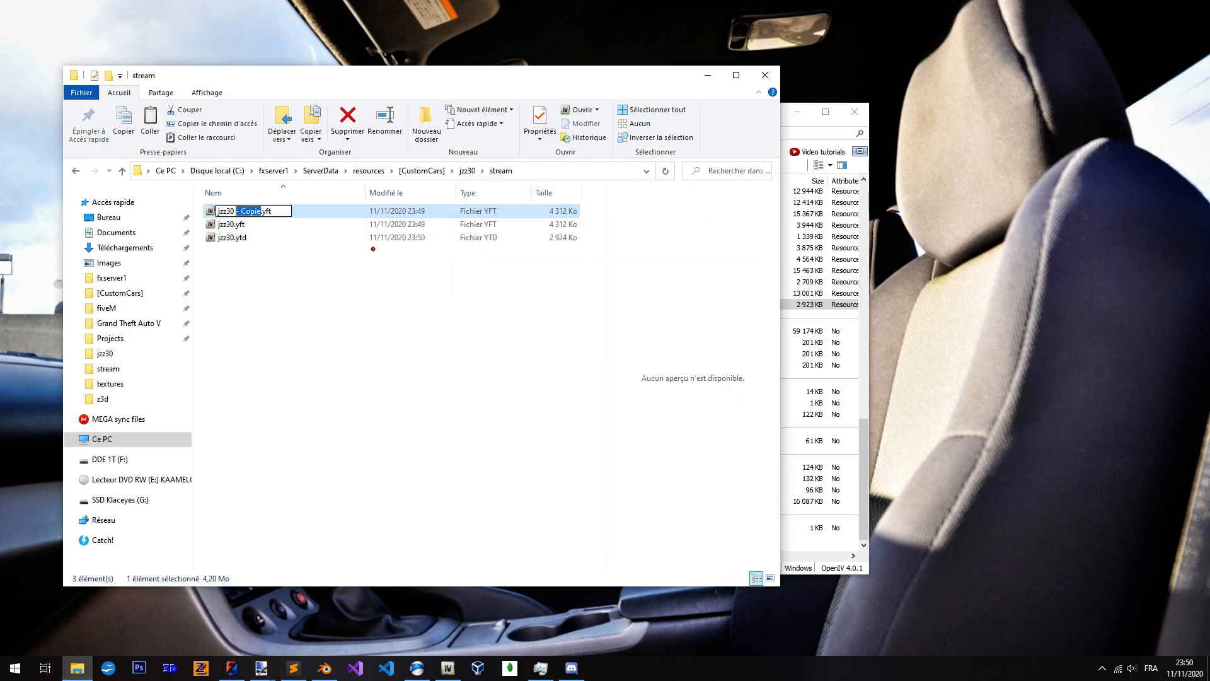
{"action": "type", "text": "_hi"}
{"action": "key", "text": "Return"}
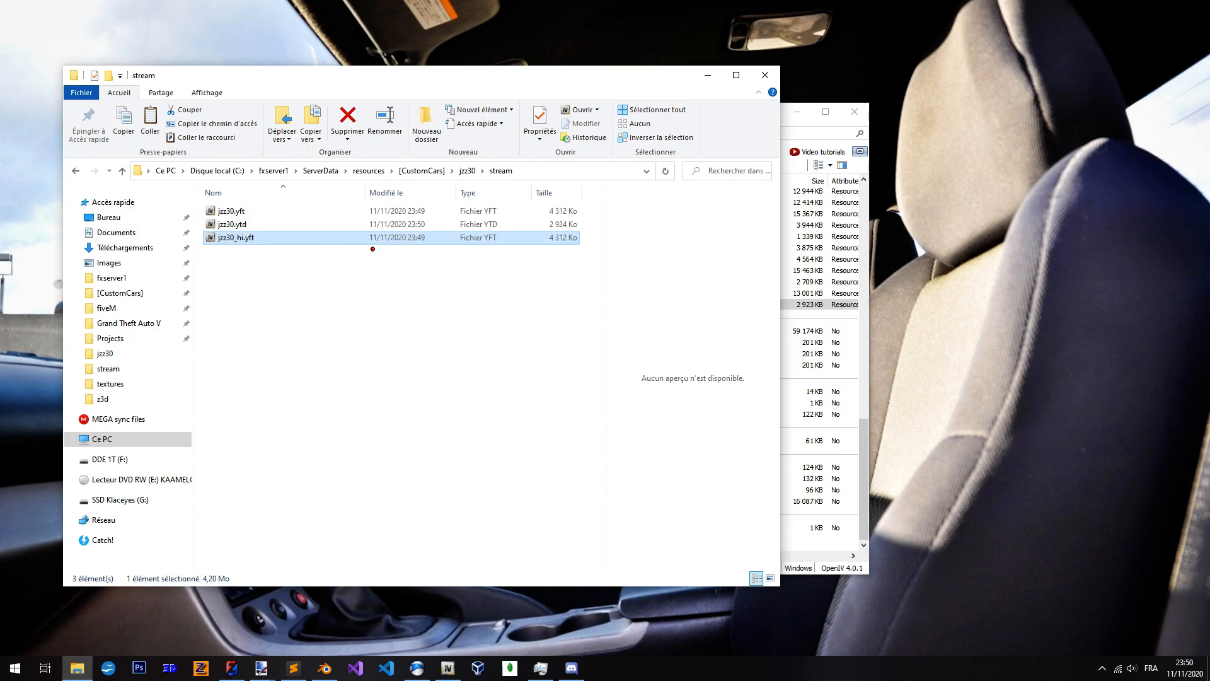
Start the local server with RunTheServer.bat in the fxserver1 folder and launch FiveM from the fiveM folder
{"action": "left_click", "coordinate": [797, 112]}
{"action": "left_click", "coordinate": [111, 277]}
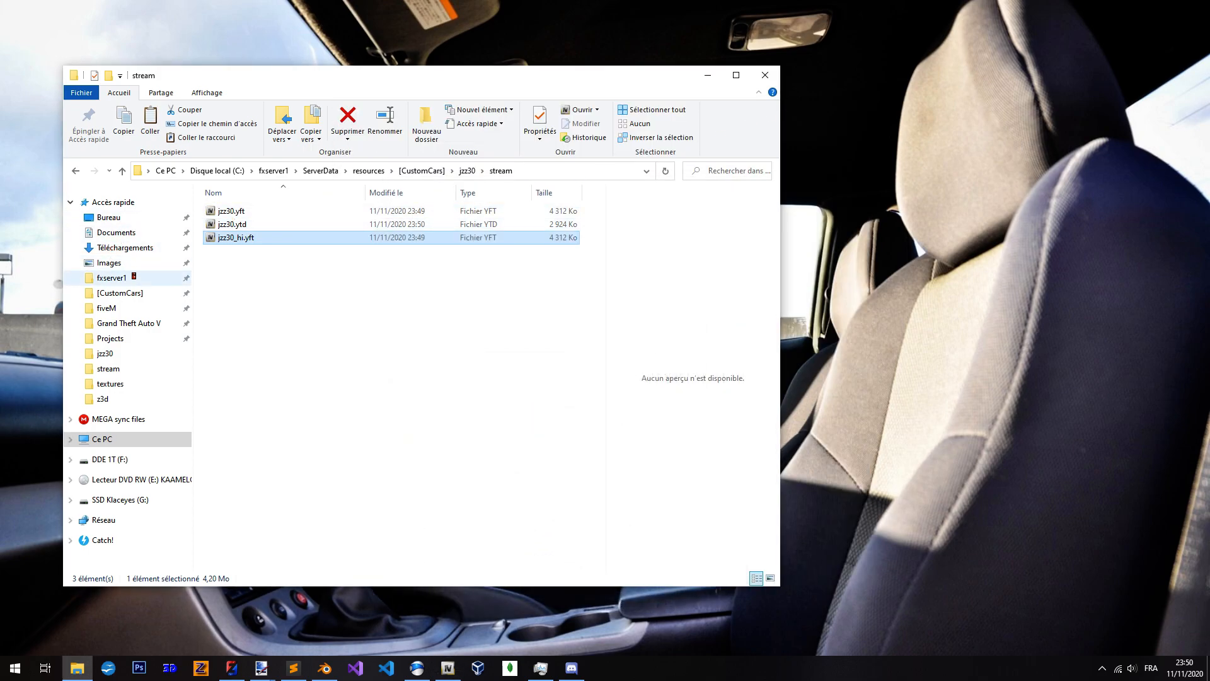
{"action": "double_click", "coordinate": [251, 239]}
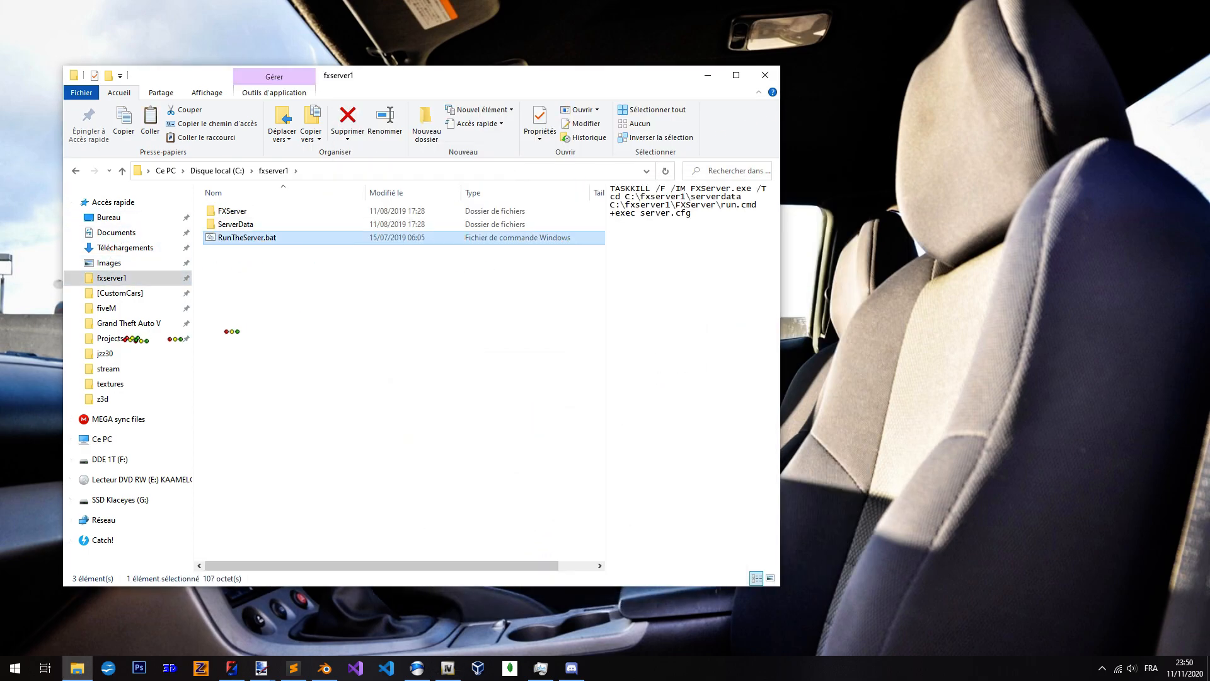
{"action": "left_click", "coordinate": [151, 308]}
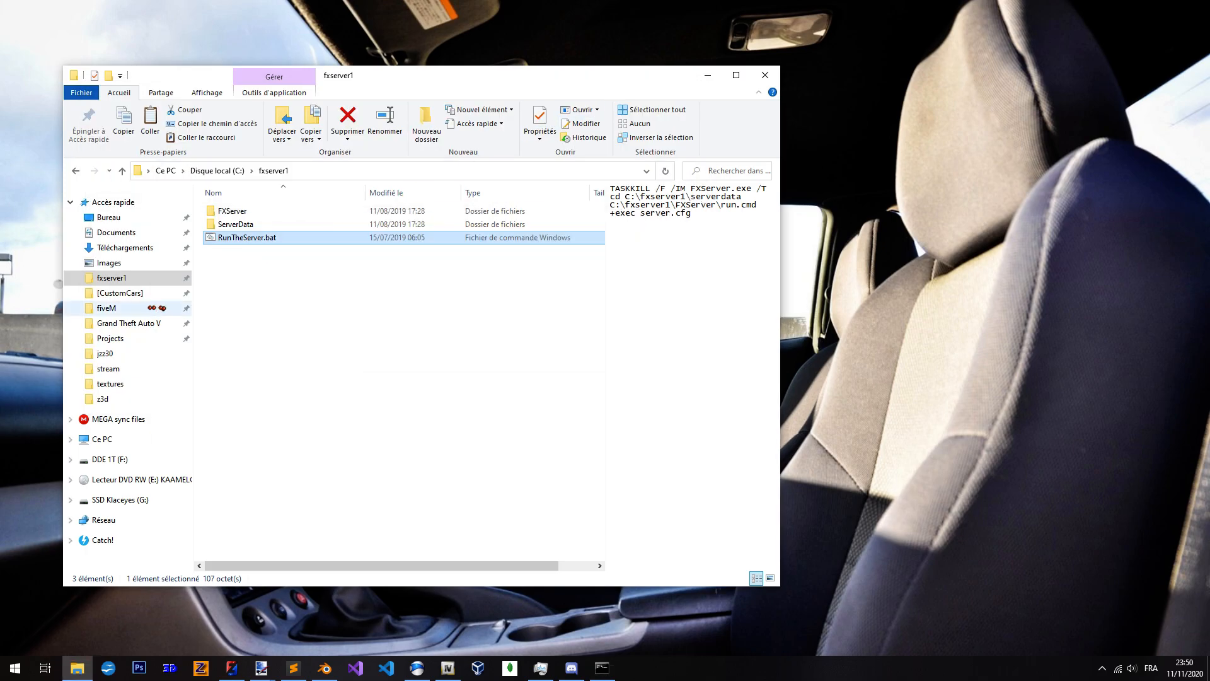
{"action": "double_click", "coordinate": [265, 250]}
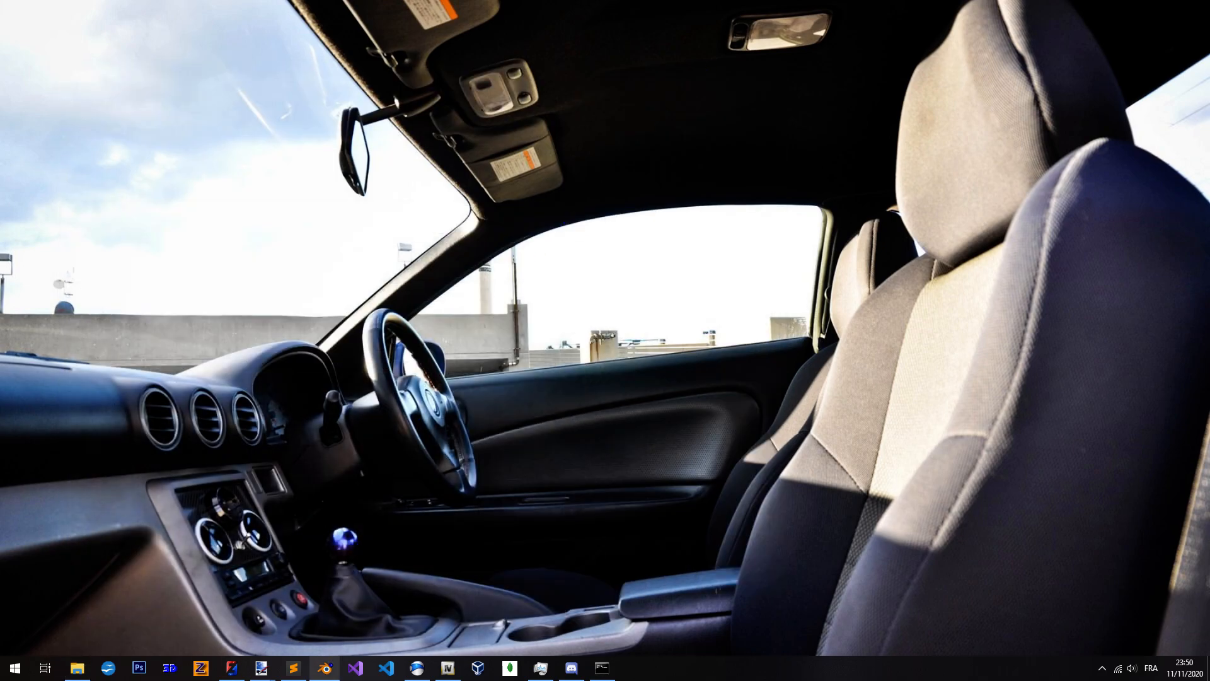
Switch to Blender and set the leather_seat material's specular to 0.025 and roughness to 0.242
{"action": "left_click", "coordinate": [324, 667]}
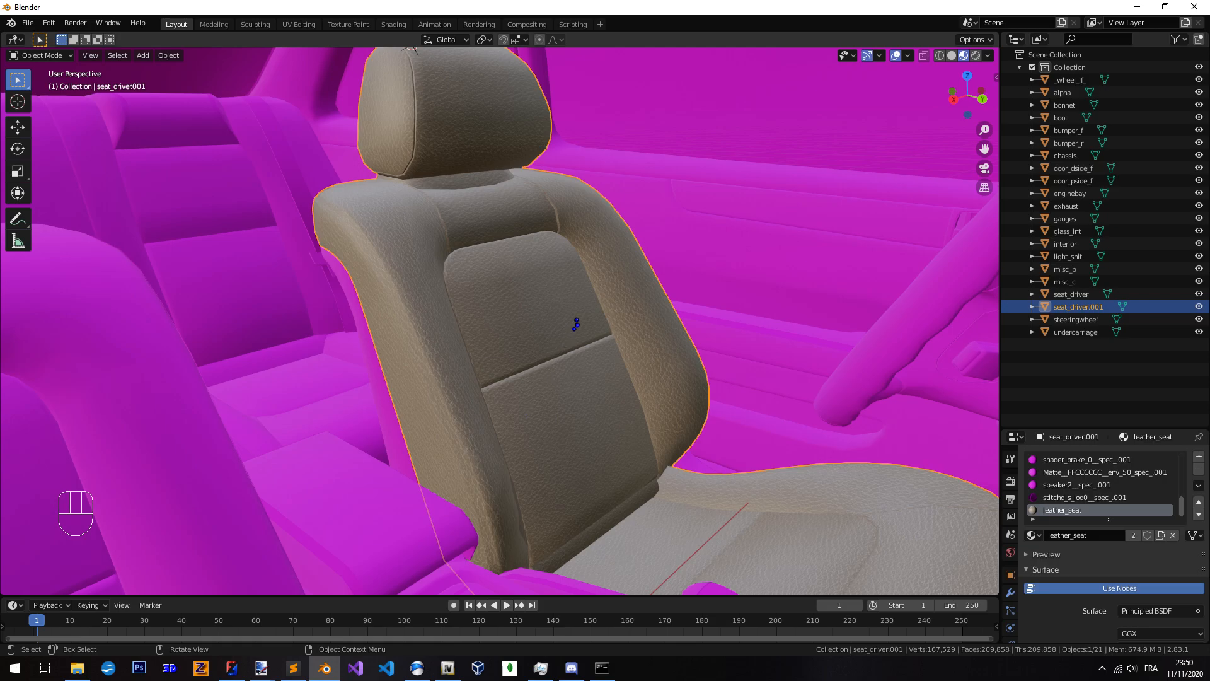
{"action": "scroll", "coordinate": [598, 370], "scroll_direction": "down", "scroll_amount": 2}
{"action": "scroll", "coordinate": [592, 373], "scroll_direction": "up", "scroll_amount": 2}
{"action": "middle_click_drag", "start_coordinate": [580, 380], "coordinate": [501, 373]}
{"action": "middle_click_drag", "start_coordinate": [501, 373], "coordinate": [555, 376], "text": "shift"}
{"action": "middle_click_drag", "start_coordinate": [555, 376], "coordinate": [571, 400]}
{"action": "scroll", "coordinate": [1062, 531], "scroll_direction": "down", "scroll_amount": 10}
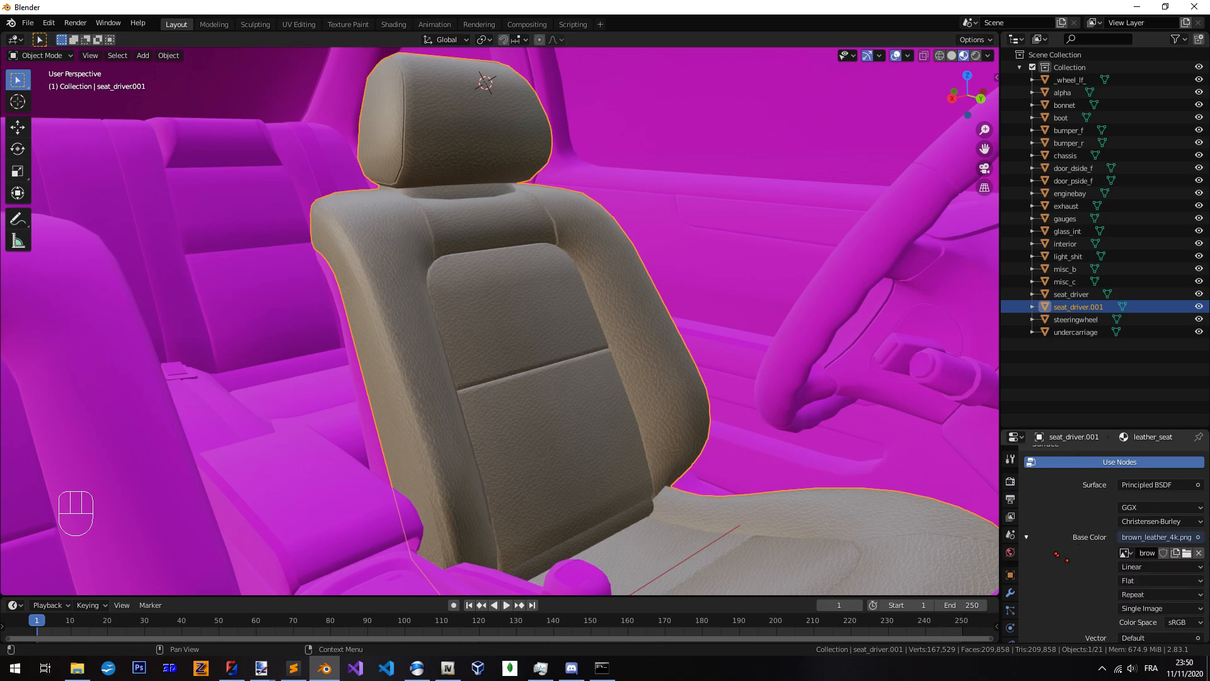
{"action": "scroll", "coordinate": [1064, 532], "scroll_direction": "down", "scroll_amount": 1}
{"action": "left_click_drag", "start_coordinate": [1157, 565], "coordinate": [1128, 597]}
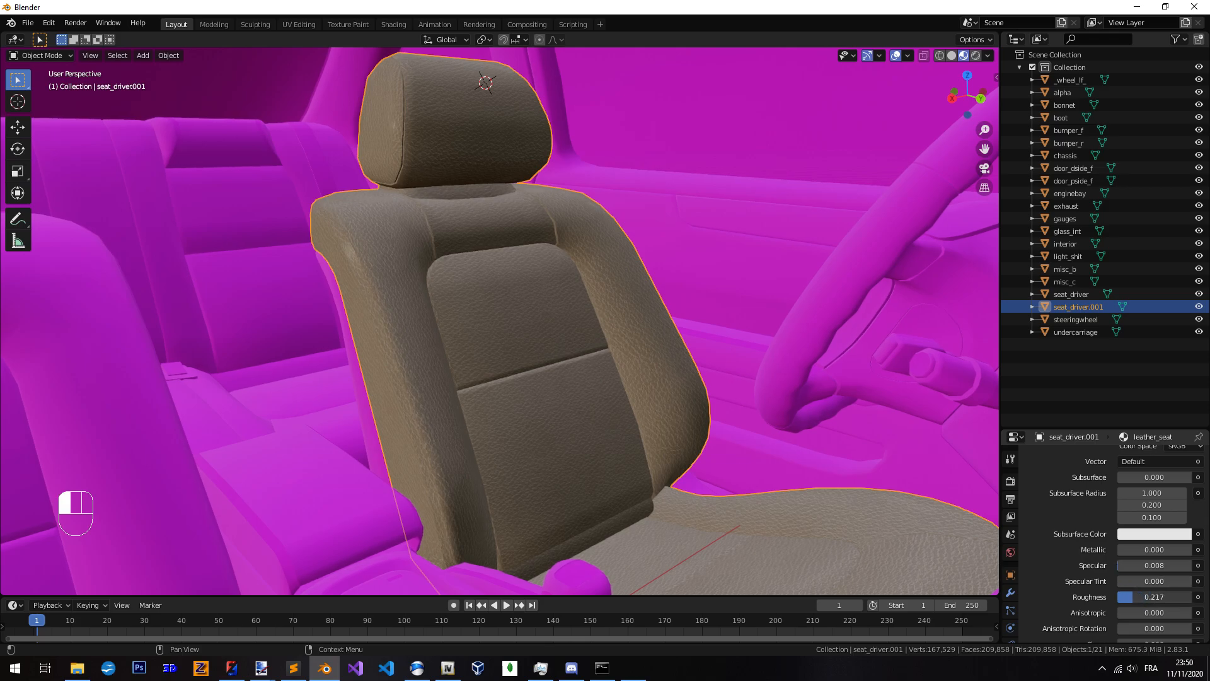
{"action": "left_click_drag", "start_coordinate": [1153, 581], "coordinate": [1122, 550]}
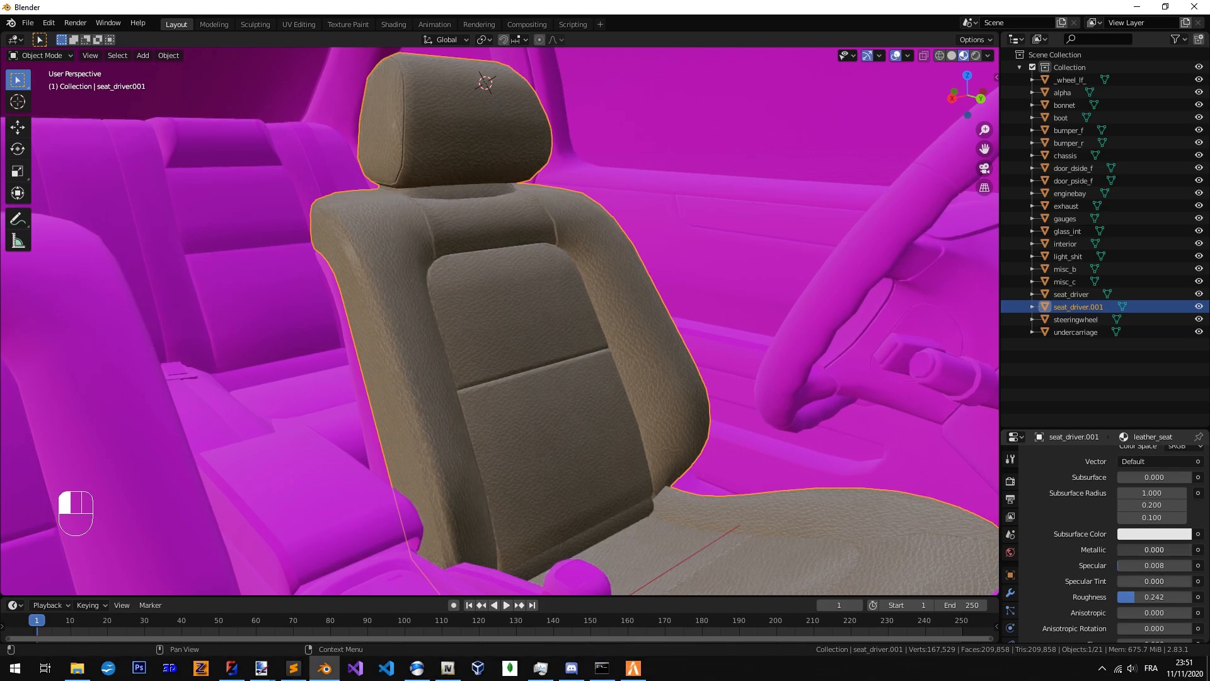
{"action": "left_click_drag", "start_coordinate": [1154, 566], "coordinate": [1156, 565]}
{"action": "middle_click_drag", "start_coordinate": [724, 353], "coordinate": [677, 355]}
{"action": "middle_click_drag", "start_coordinate": [592, 408], "coordinate": [627, 410]}
{"action": "scroll", "coordinate": [626, 411], "scroll_direction": "down", "scroll_amount": 5}
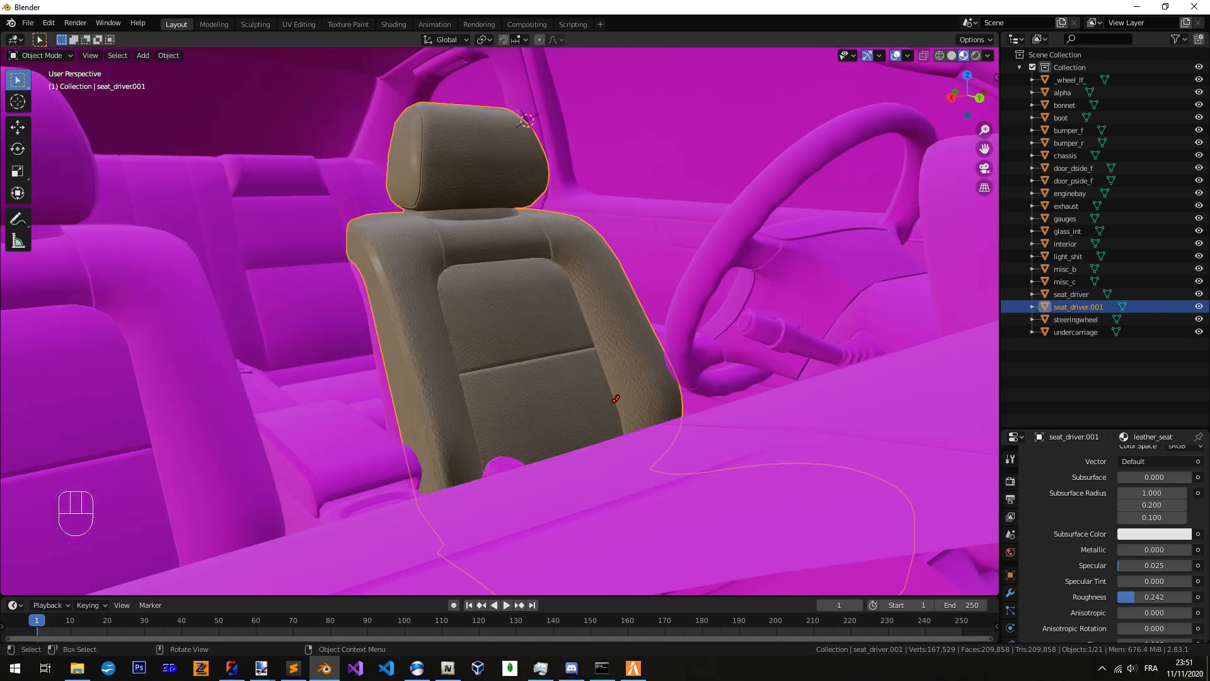
Switch to FiveM, minimize the server console and connect to the localhost server
{"action": "key", "text": "alt+Tab"}
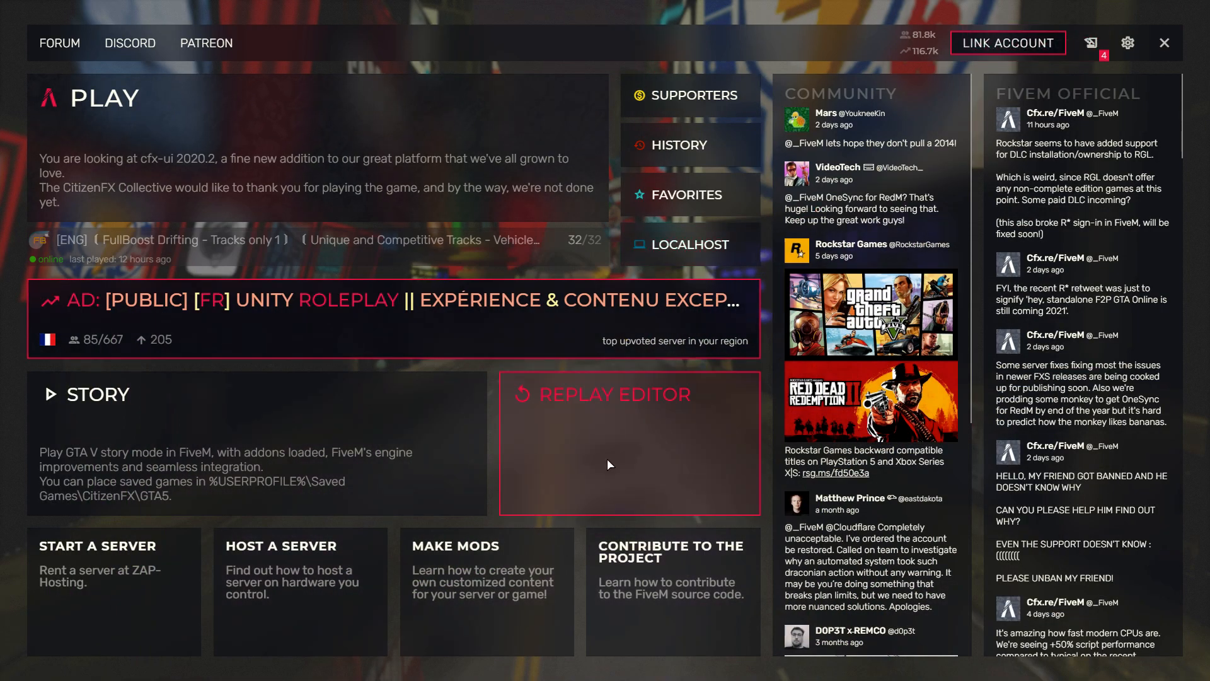
{"action": "key", "text": "alt+Tab"}
{"action": "left_click", "coordinate": [659, 296]}
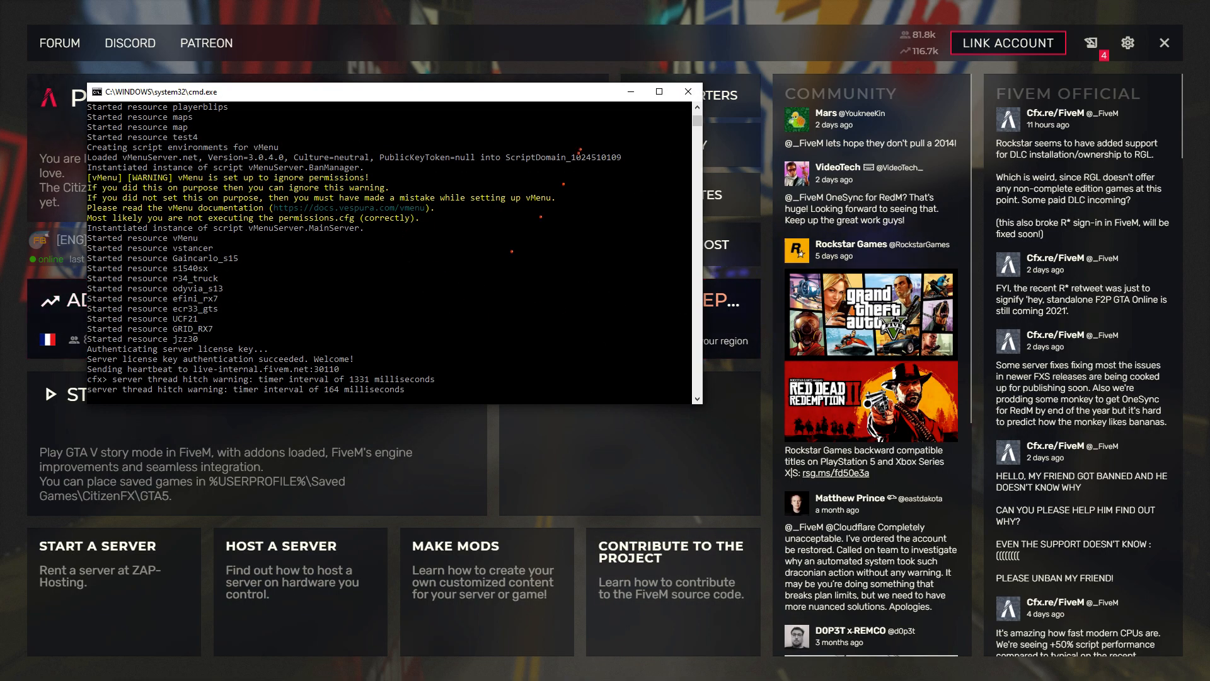
{"action": "left_click", "coordinate": [628, 92]}
{"action": "left_click", "coordinate": [693, 247]}
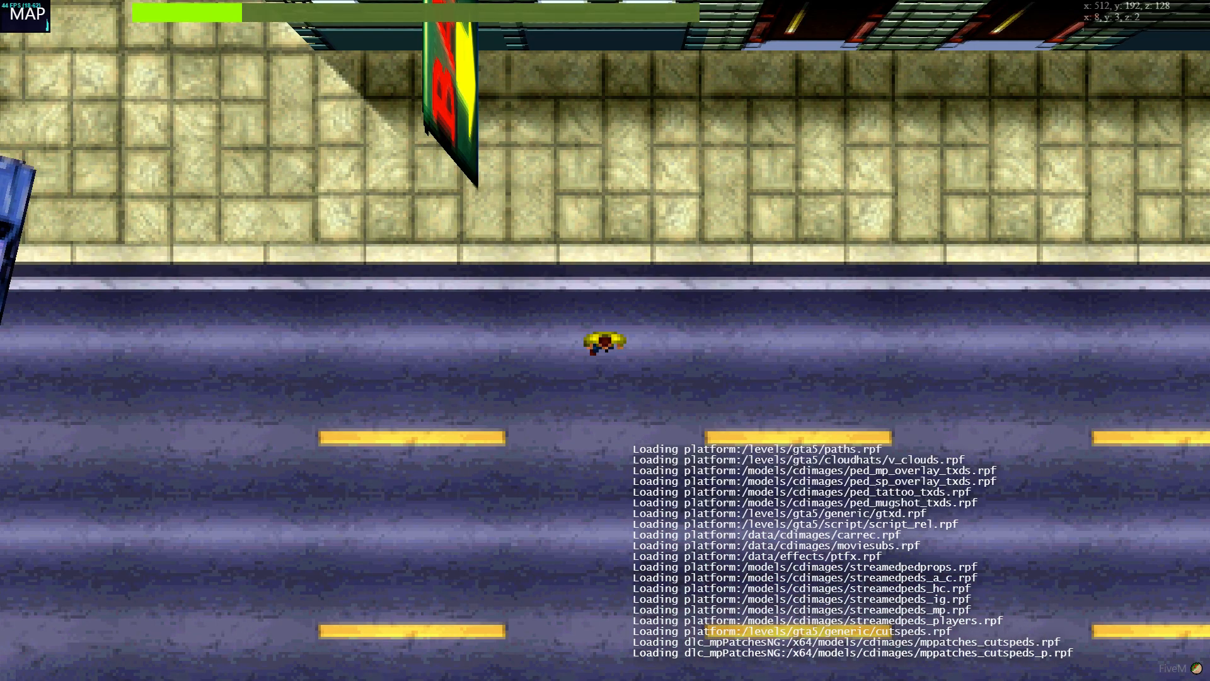
{"action": "key", "text": "Right"}
{"action": "key", "text": "Up"}
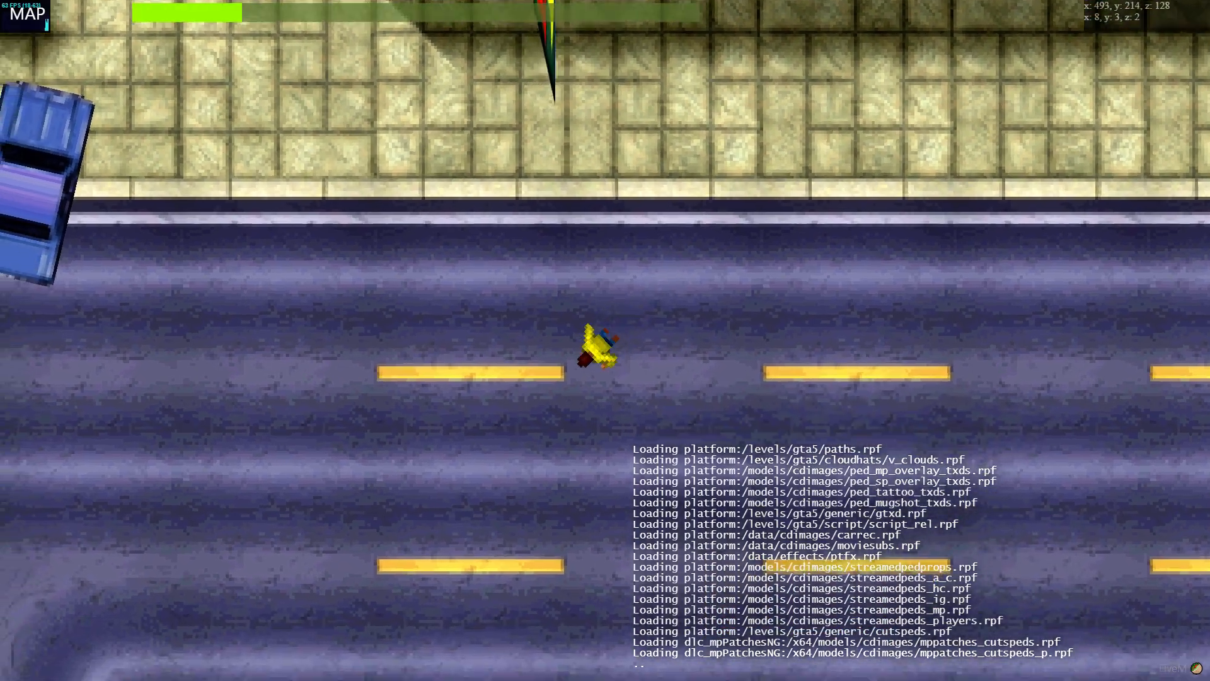
{"action": "key", "text": "Left"}
{"action": "key", "text": "Left"}
{"action": "key", "text": "Right"}
{"action": "key", "text": "Left"}
{"action": "key", "text": "Right"}
{"action": "key", "text": "Left"}
{"action": "key", "text": "Up"}
{"action": "key", "text": "Left"}
{"action": "key", "text": "Right"}
{"action": "key", "text": "Left"}
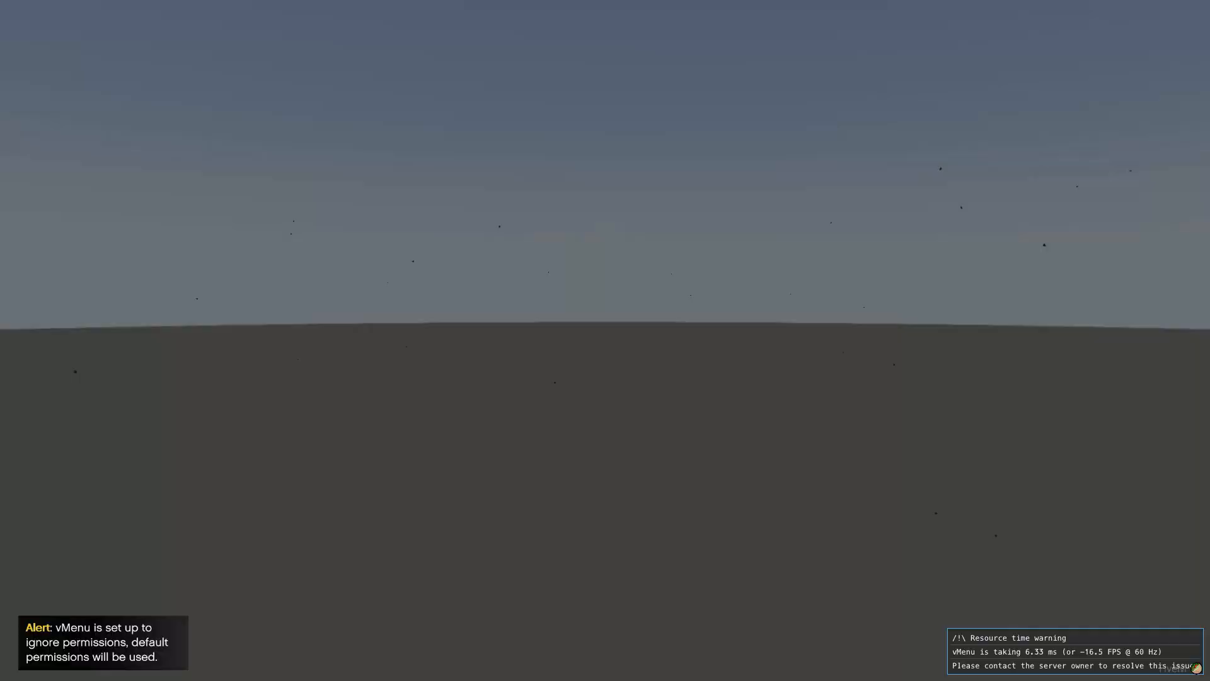
Fly the character to the open ground by the race track with NoClip at max speed, and turn NoClip off
{"action": "key", "text": "shift"}
{"action": "key", "text": "shift"}
{"action": "key", "text": "shift"}
{"action": "key", "text": "shift"}
{"action": "key", "text": "shift"}
{"action": "key", "text": "shift"}
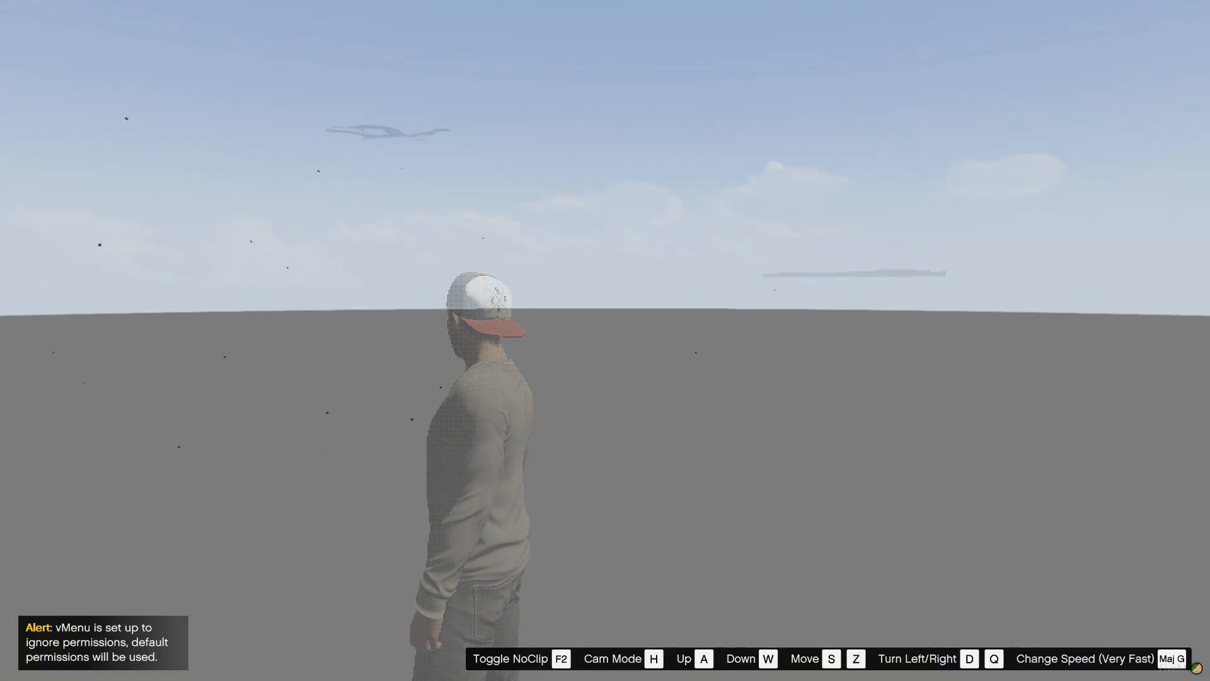
{"action": "key", "text": "shift"}
{"action": "key", "text": "z"}
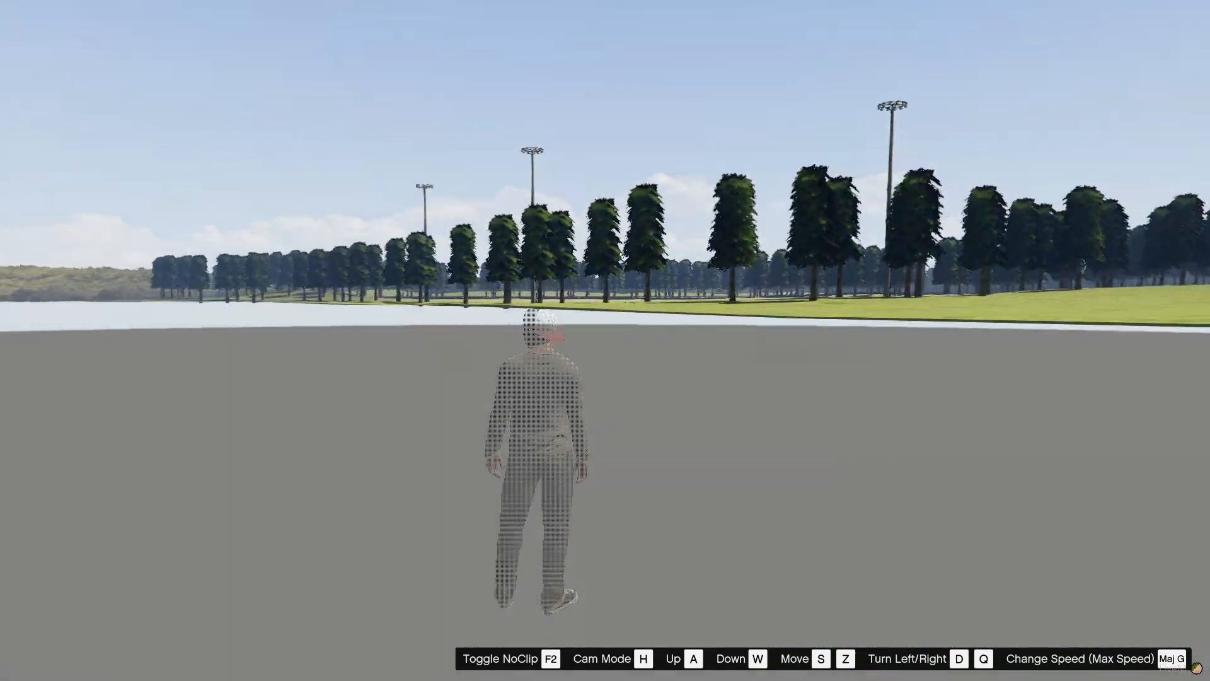
{"action": "key", "text": "F2"}
Spawn the vehicle jzz30 by model name with the vehicle spawner
{"action": "key", "text": "m"}
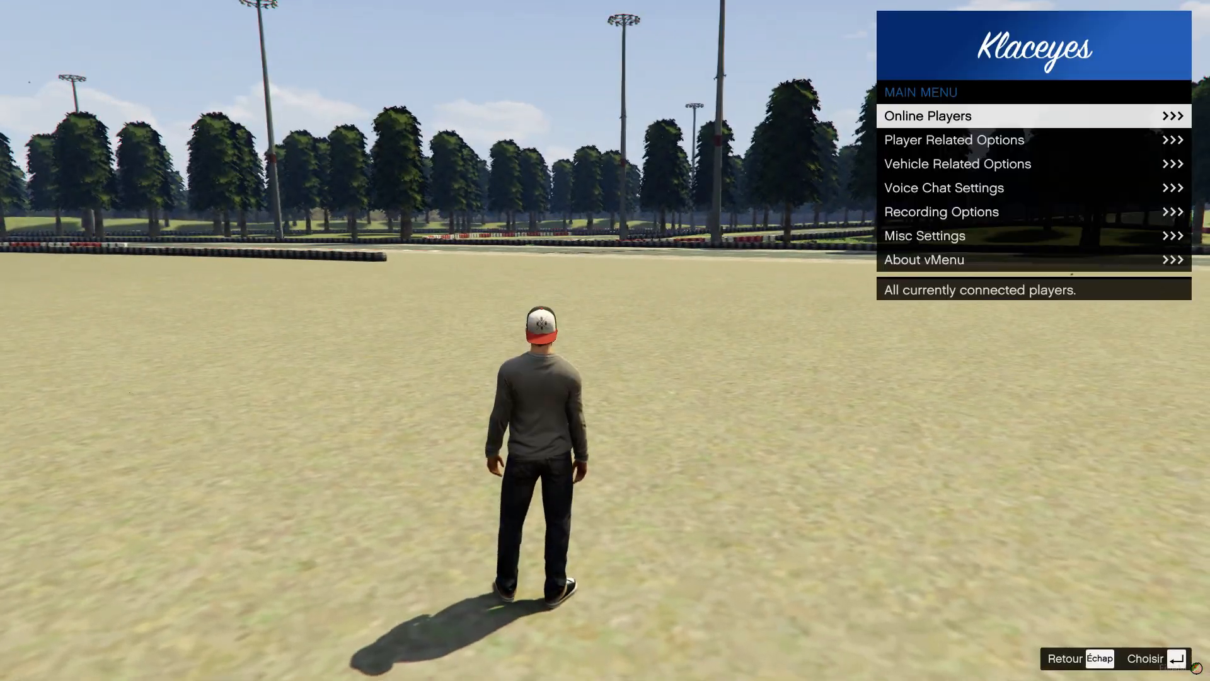
{"action": "key", "text": "Down"}
{"action": "key", "text": "Down"}
{"action": "key", "text": "Return"}
{"action": "key", "text": "Down"}
{"action": "key", "text": "Return"}
{"action": "key", "text": "Return"}
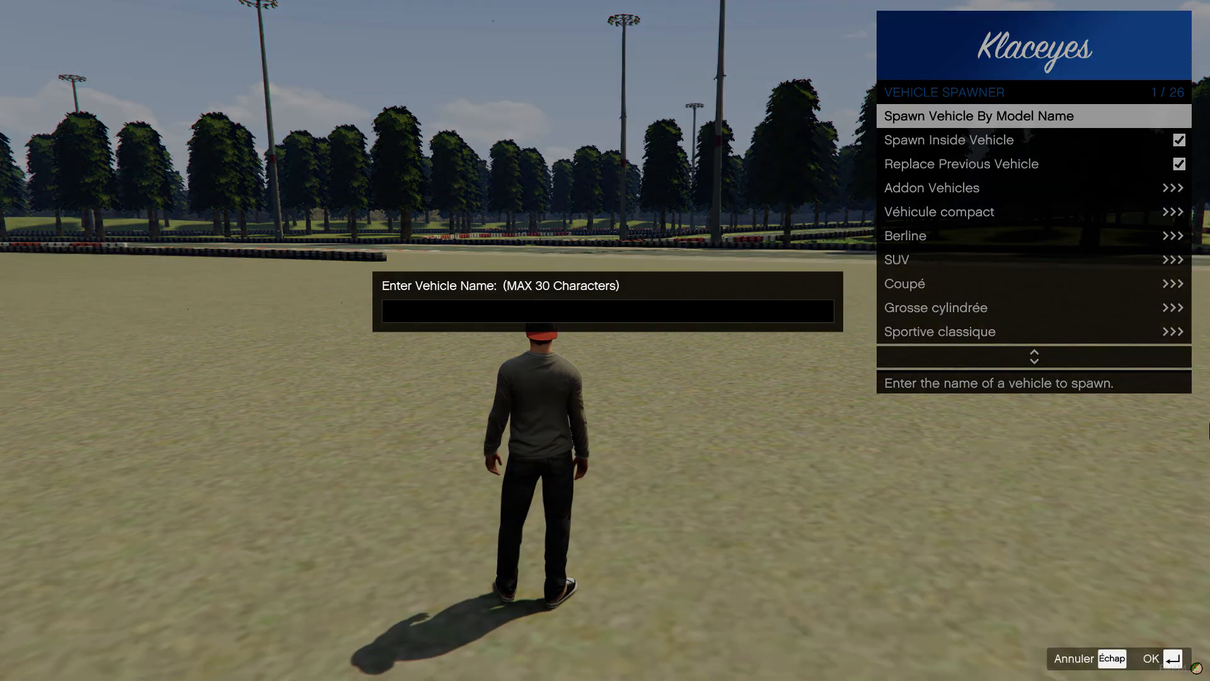
{"action": "type", "text": "jzz30"}
{"action": "key", "text": "Return"}
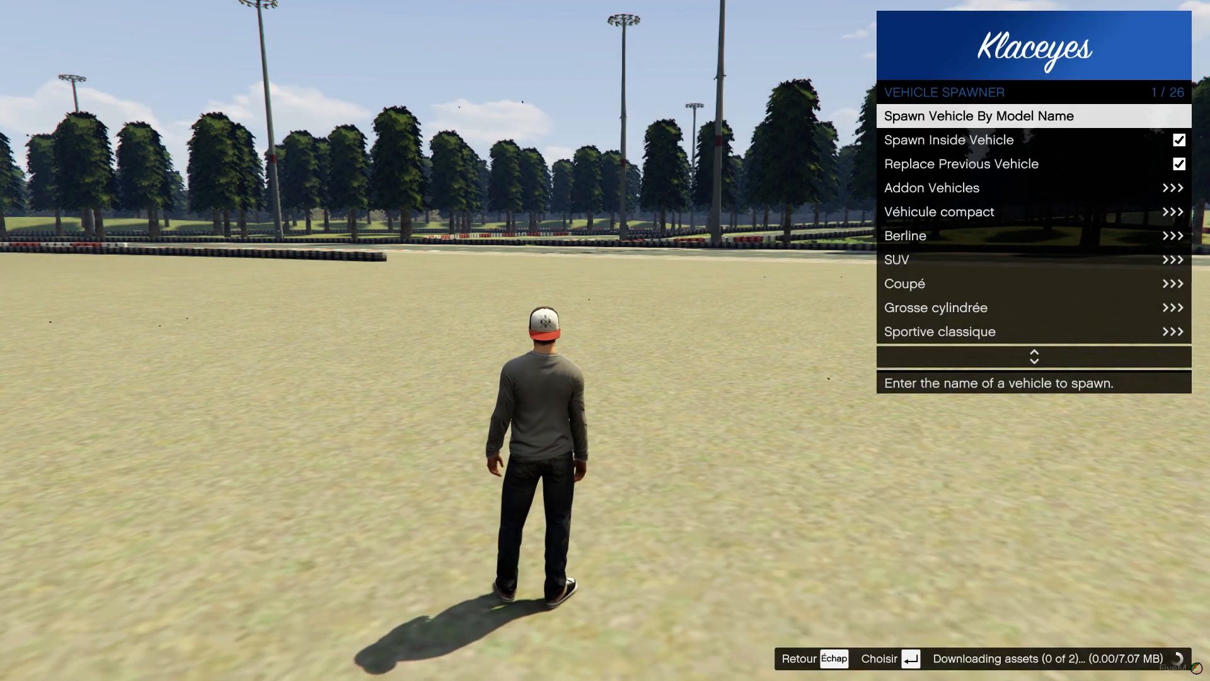
{"action": "key", "text": "Escape"}
{"action": "key", "text": "Up"}
{"action": "key", "text": "Return"}
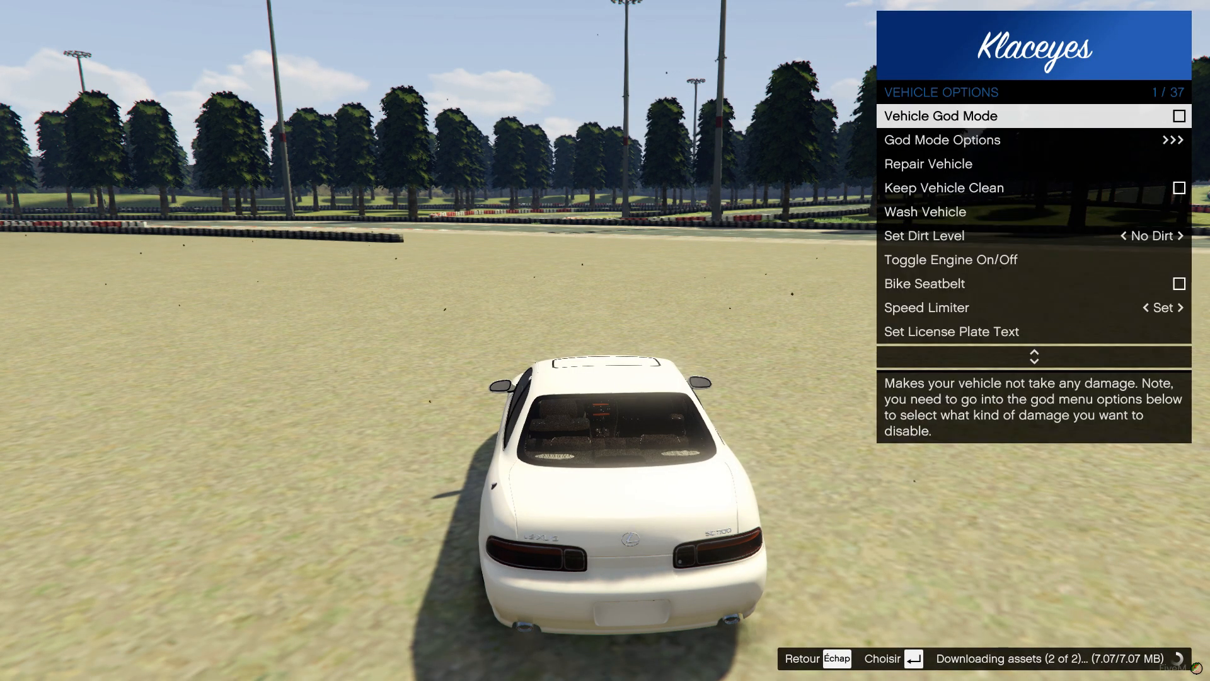
{"action": "key", "text": "Return"}
{"action": "key", "text": "Down"}
{"action": "key", "text": "Down"}
{"action": "key", "text": "Down"}
{"action": "key", "text": "Return"}
{"action": "key", "text": "Down"}
{"action": "key", "text": "Down"}
{"action": "key", "text": "Escape"}
{"action": "key", "text": "Escape"}
{"action": "key", "text": "Escape"}
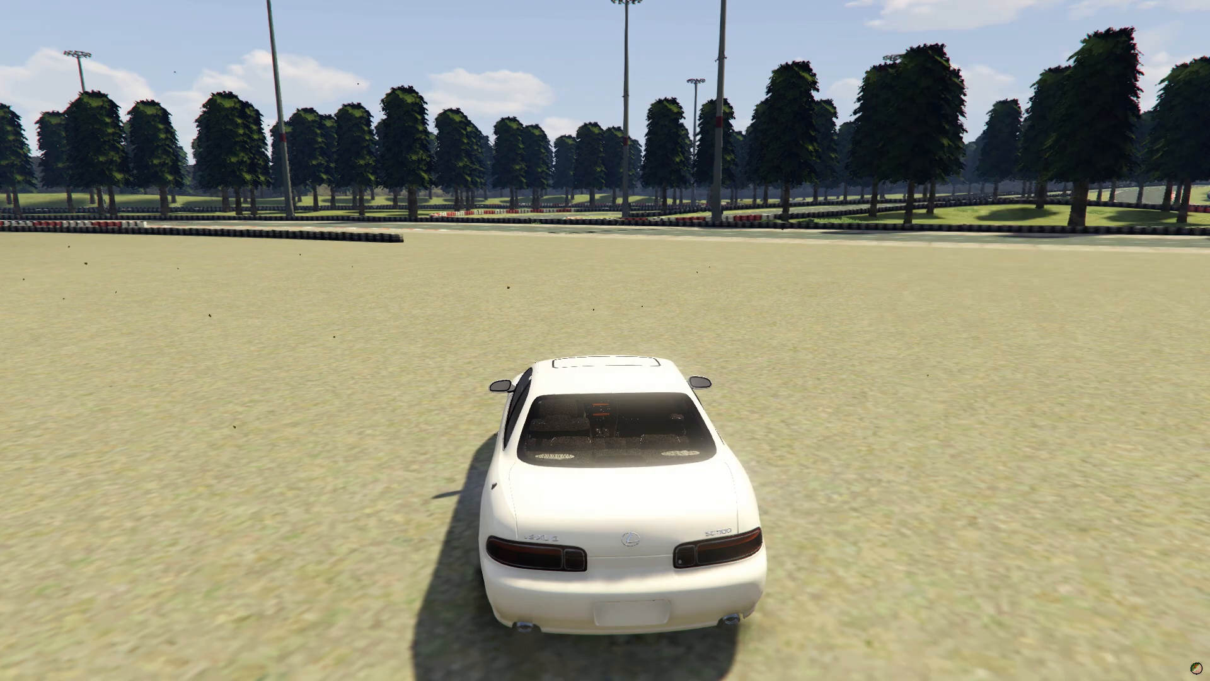
{"action": "key", "text": "q"}
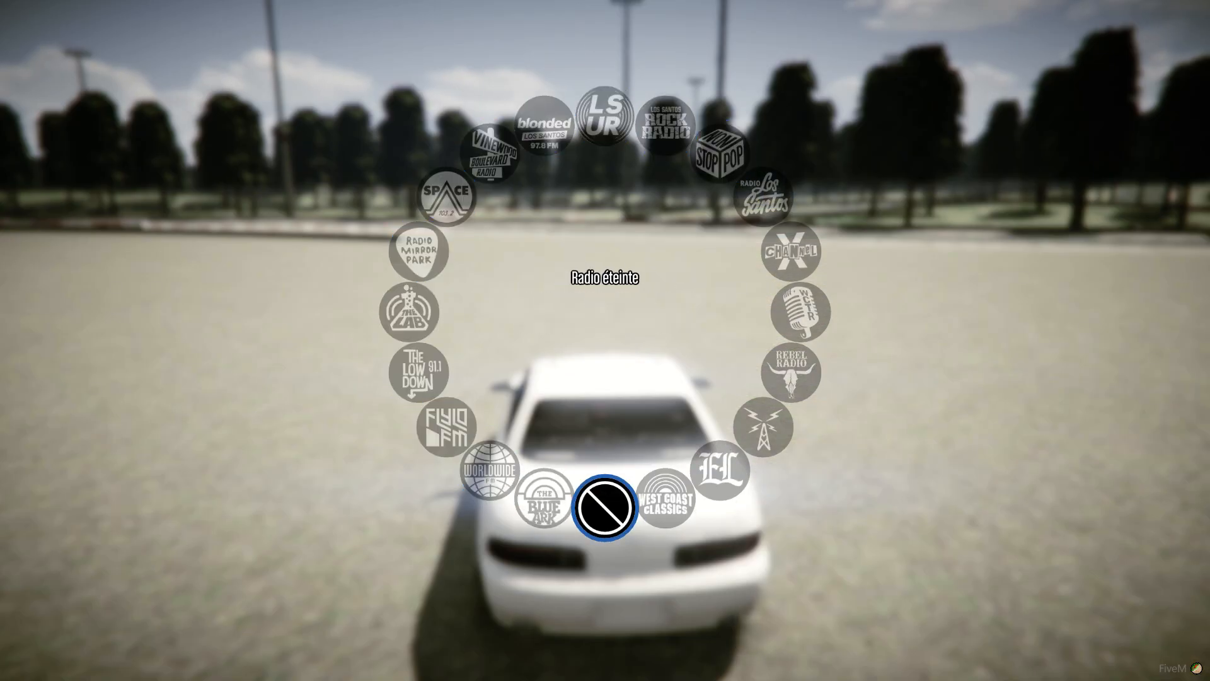
Open all doors of the spawned car through the vehicle doors management options
{"action": "key", "text": "m"}
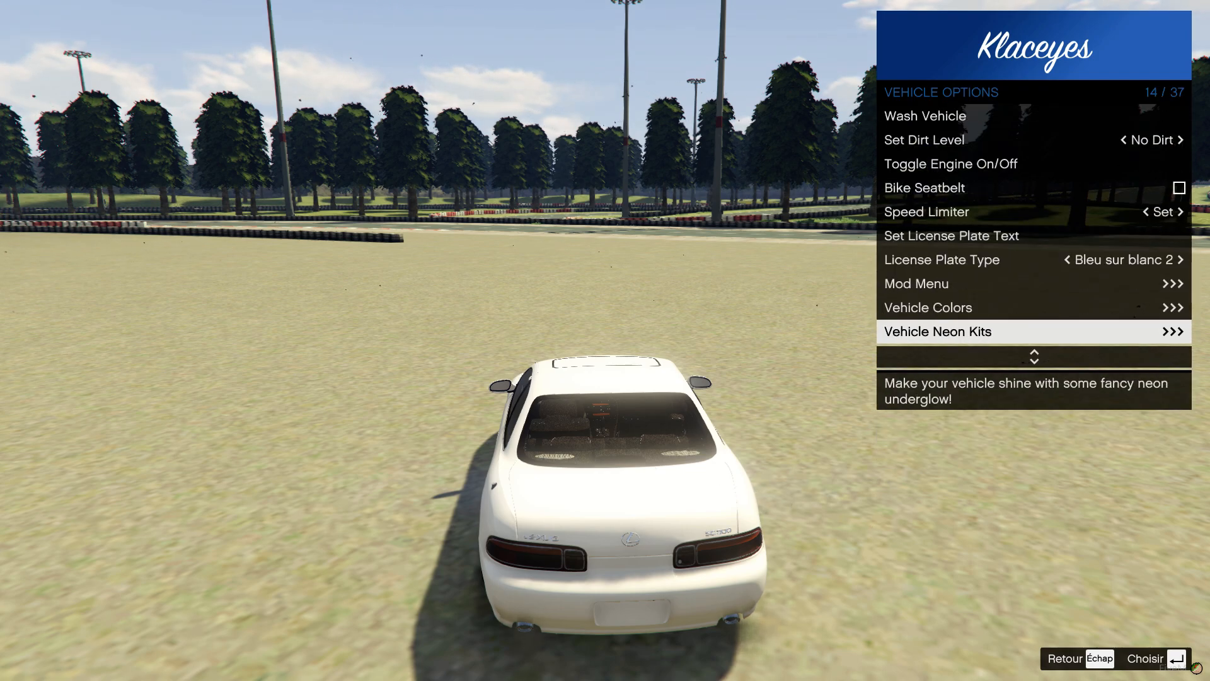
{"action": "key", "text": "Return"}
{"action": "key", "text": "Up"}
{"action": "key", "text": "Up"}
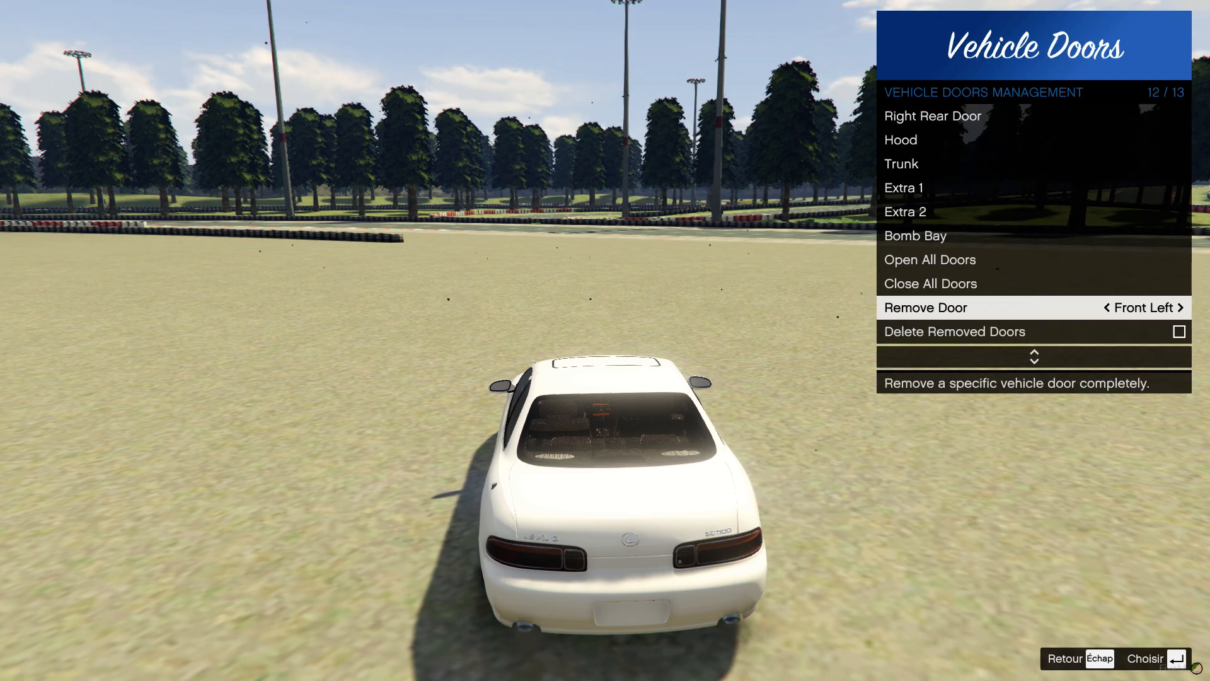
{"action": "key", "text": "Up"}
{"action": "key", "text": "Return"}
Get out of the car and examine the leather driver seat up close in first-person view
{"action": "key", "text": "m"}
{"action": "key", "text": "f"}
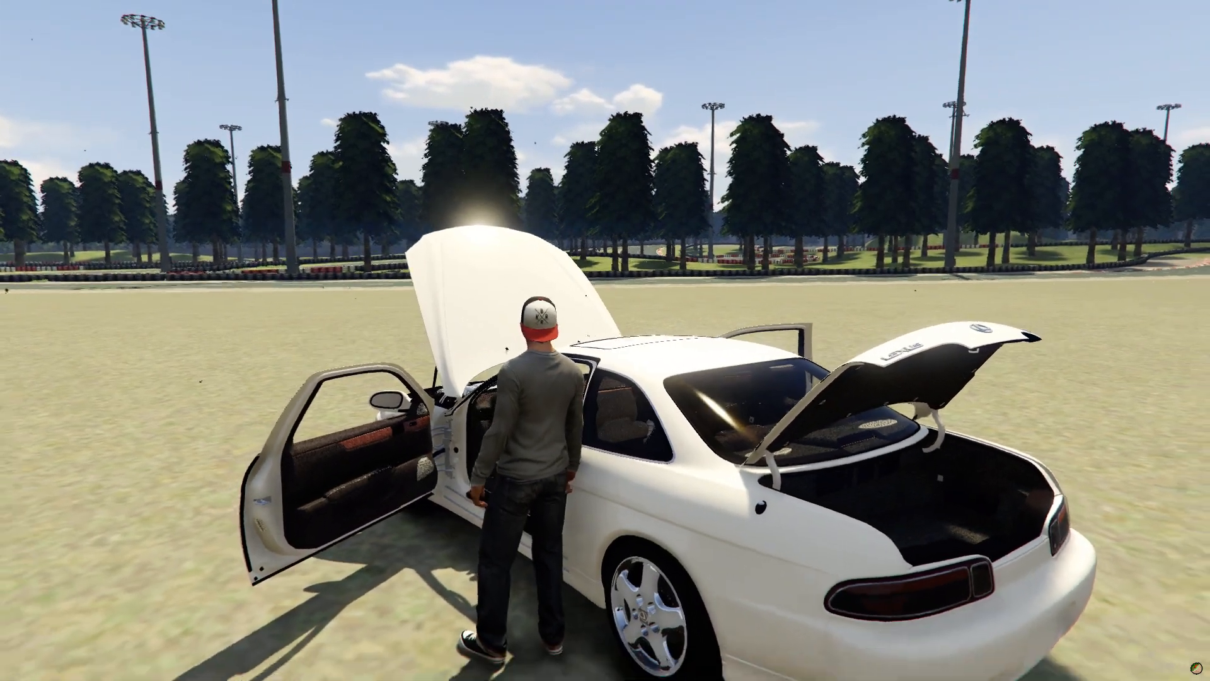
{"action": "key", "text": "v"}
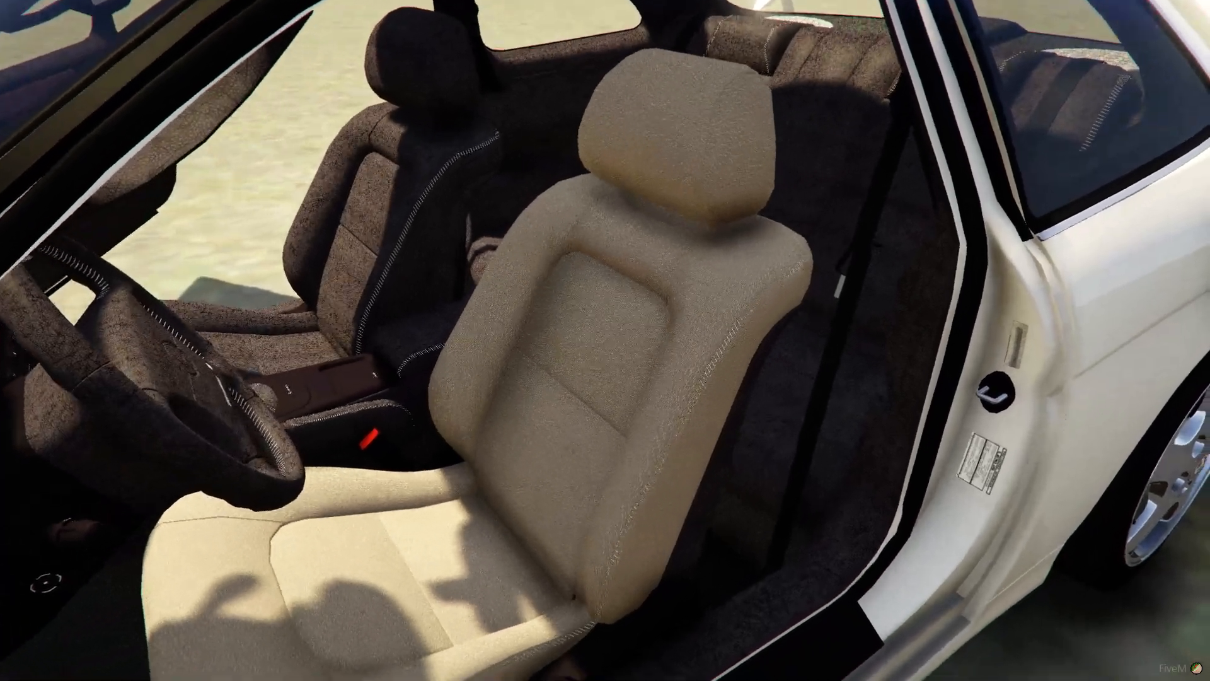